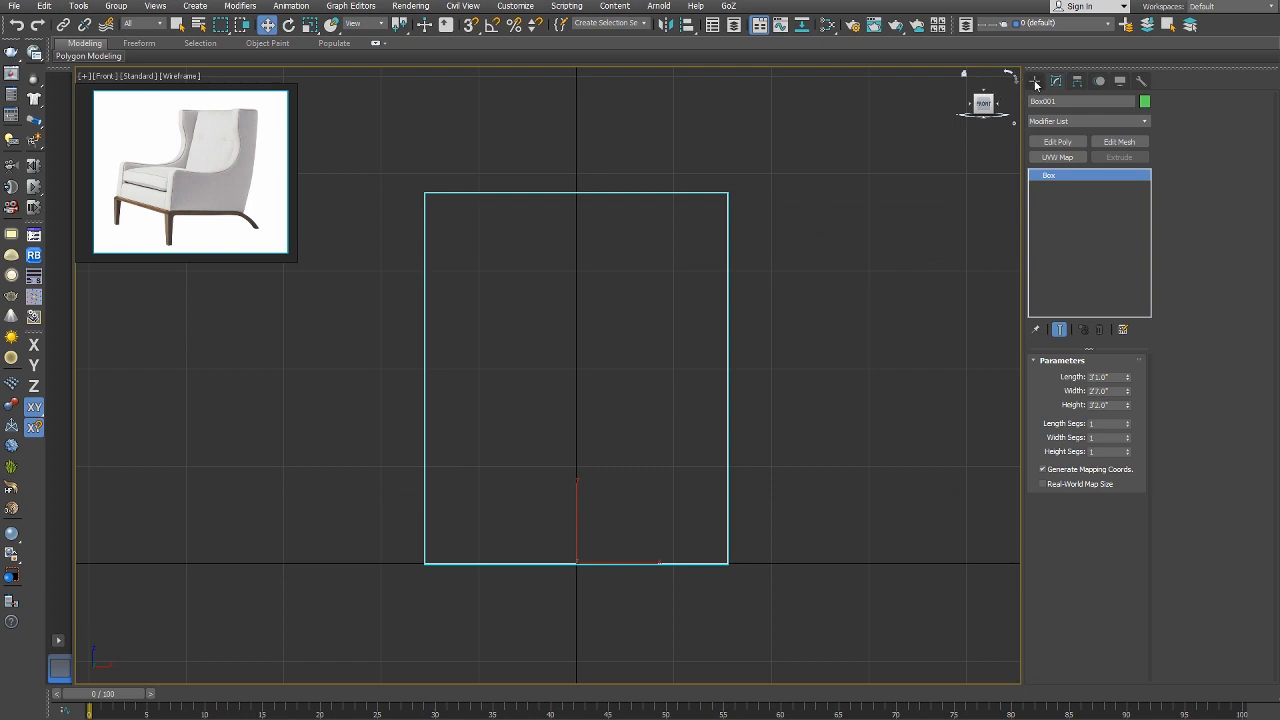
Draw a narrow upright rectangle spline about 1.8" wide beside the box's right side and set its length to 1'7".
left_click(1035, 81)
left_click(1049, 100)
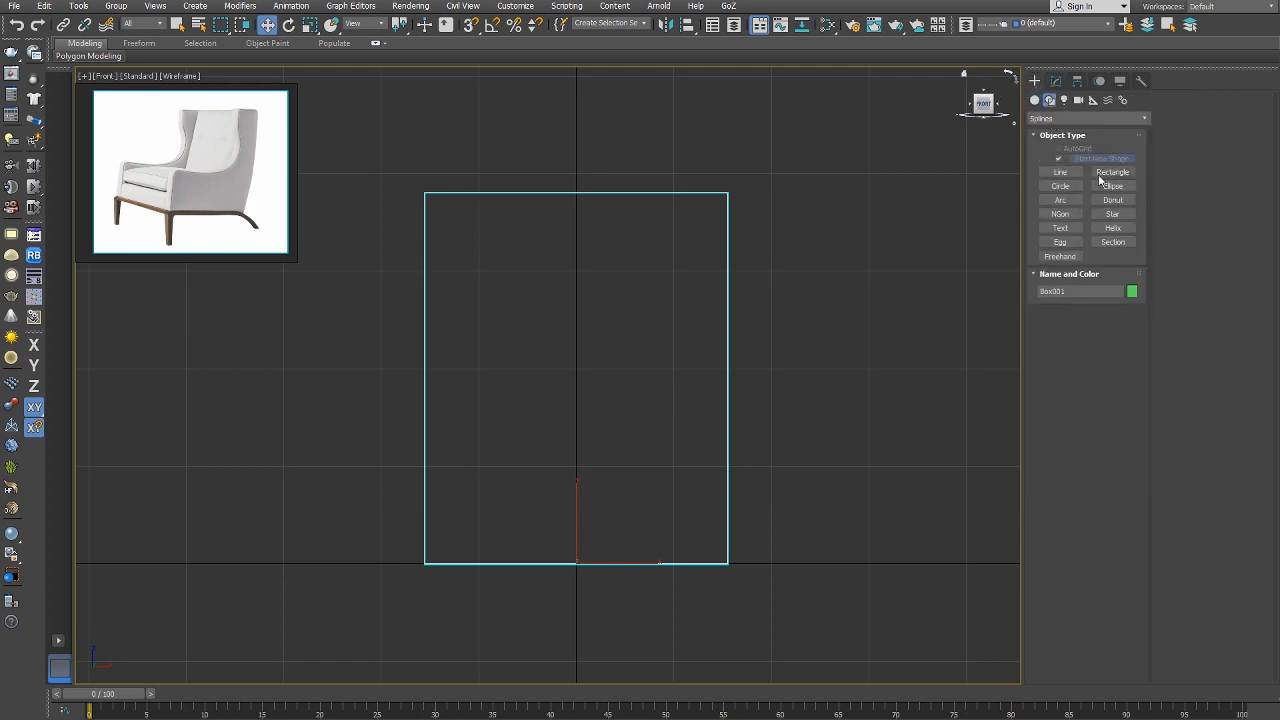
left_click(1110, 174)
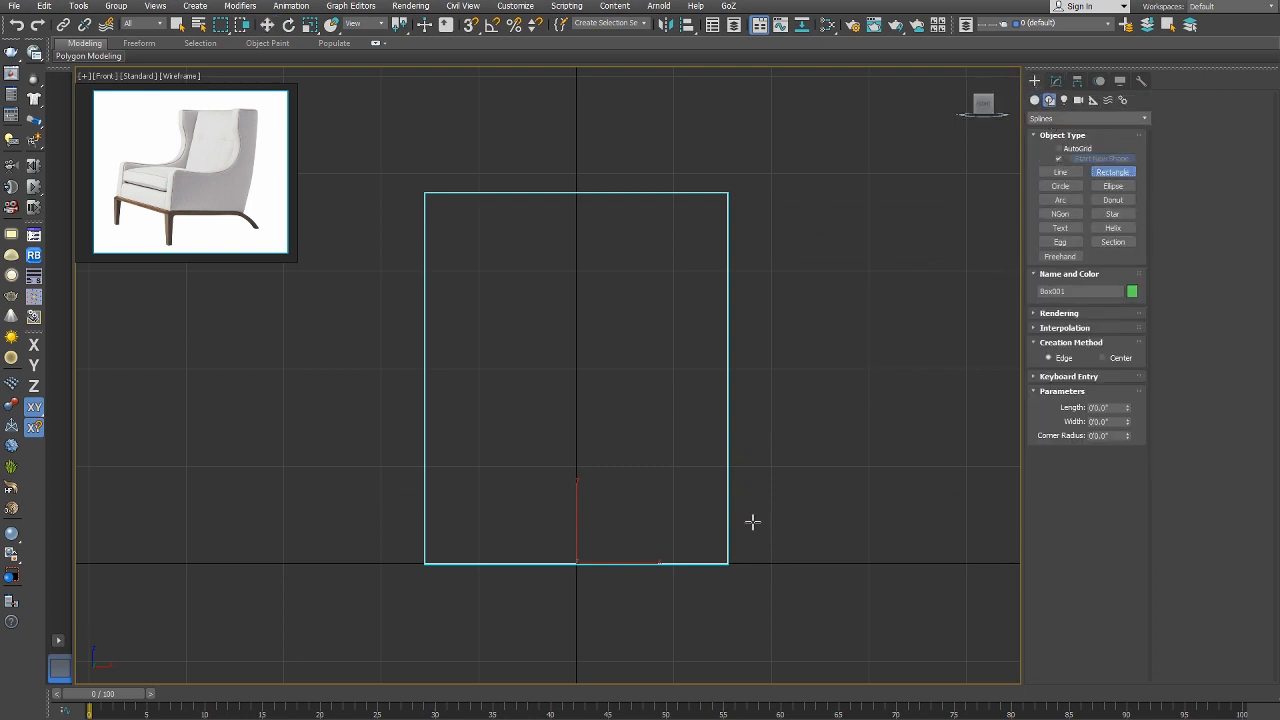
left_click_drag(738, 569, 757, 451)
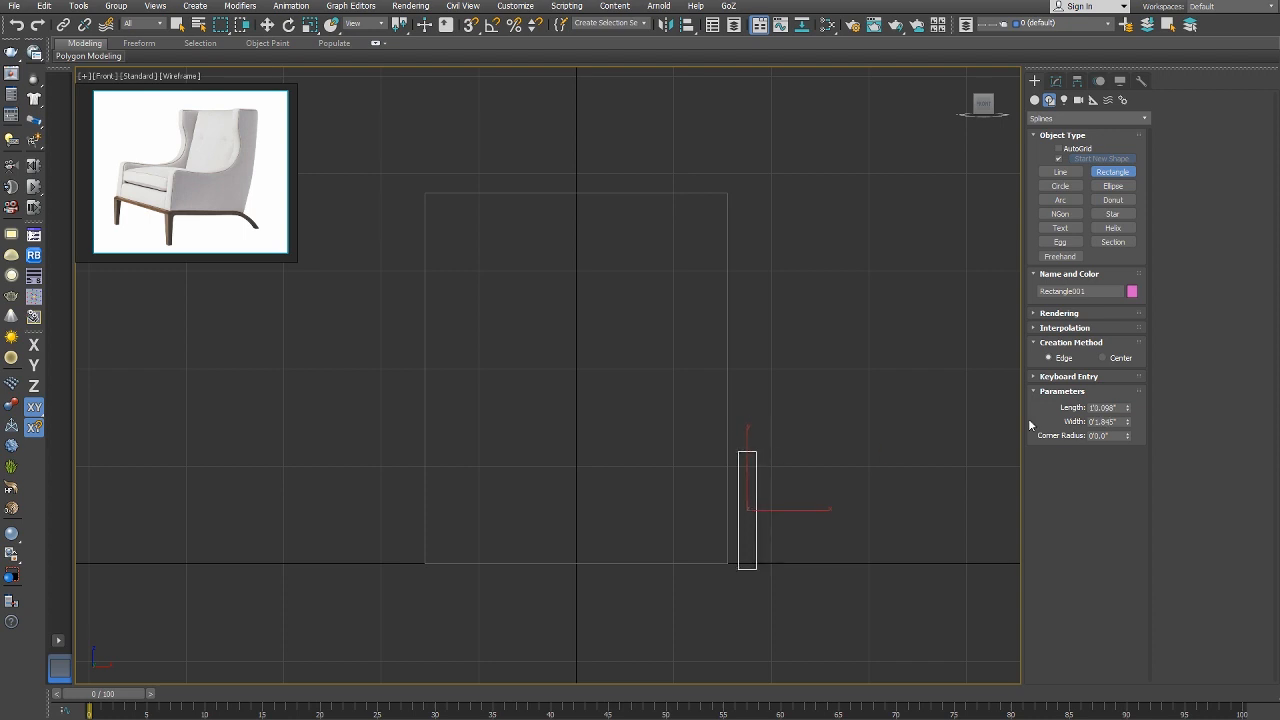
left_click_drag(1128, 410, 1128, 405)
type("1'7")
key("Return")
Move the rectangle with snapping so it stands on the box's base line, flush against the box's lower right corner.
right_click(807, 420)
right_click(811, 419)
left_click(819, 429)
key("F6")
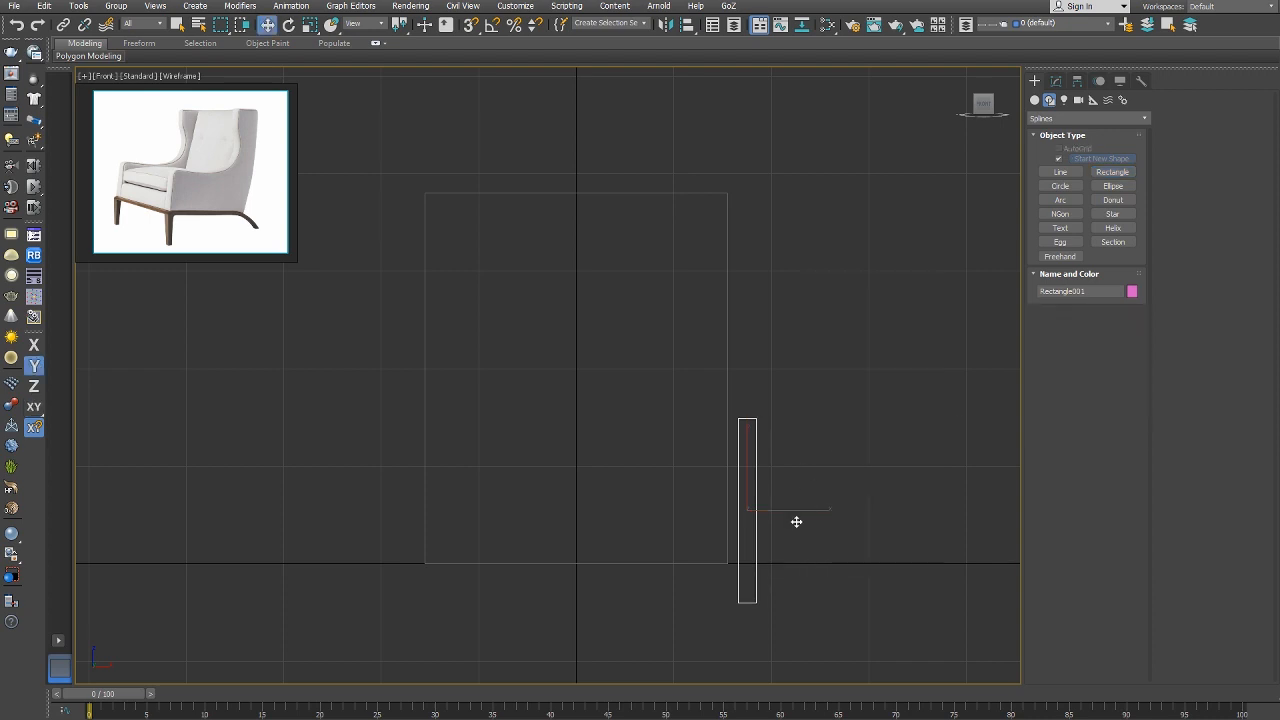
key("s")
left_click_drag(757, 603, 729, 562)
key("F8")
right_click(777, 320)
left_click(800, 333)
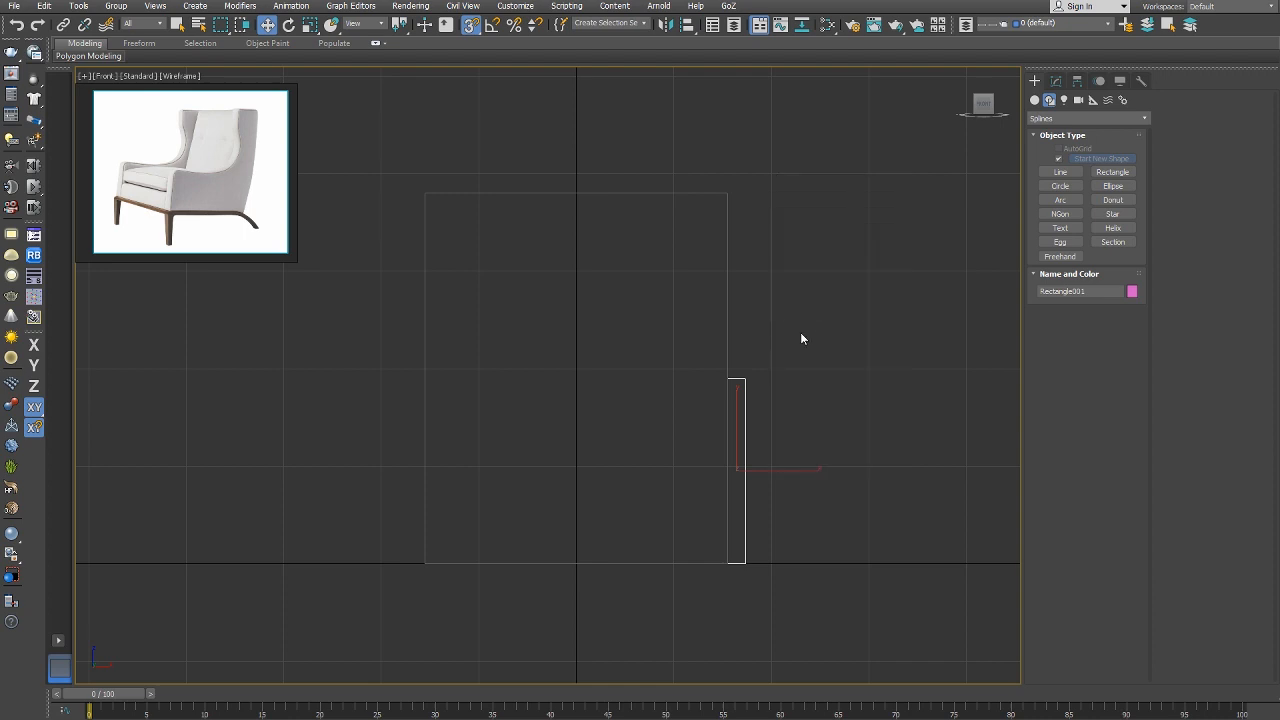
Draw a second, thinner rectangle spline about 0.7" wide to the right of the first and set its length to 21".
middle_click_drag(801, 333, 775, 326)
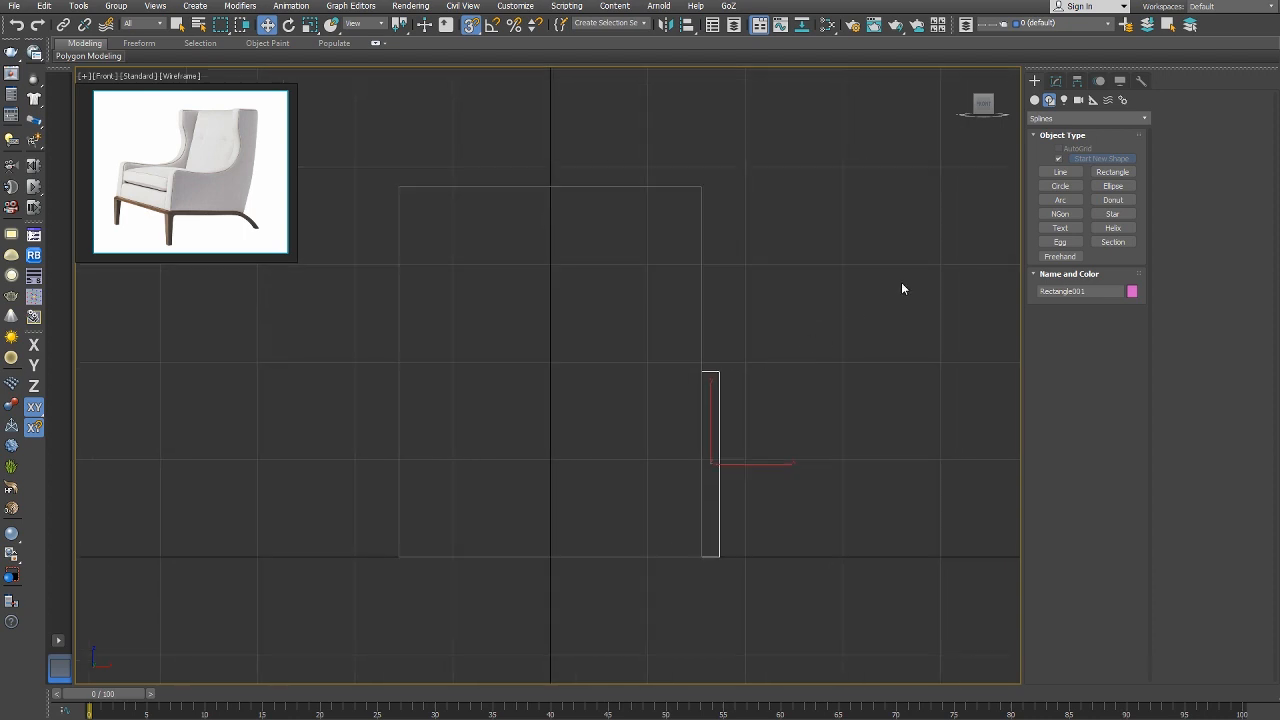
left_click(1113, 172)
left_click_drag(781, 398, 787, 527)
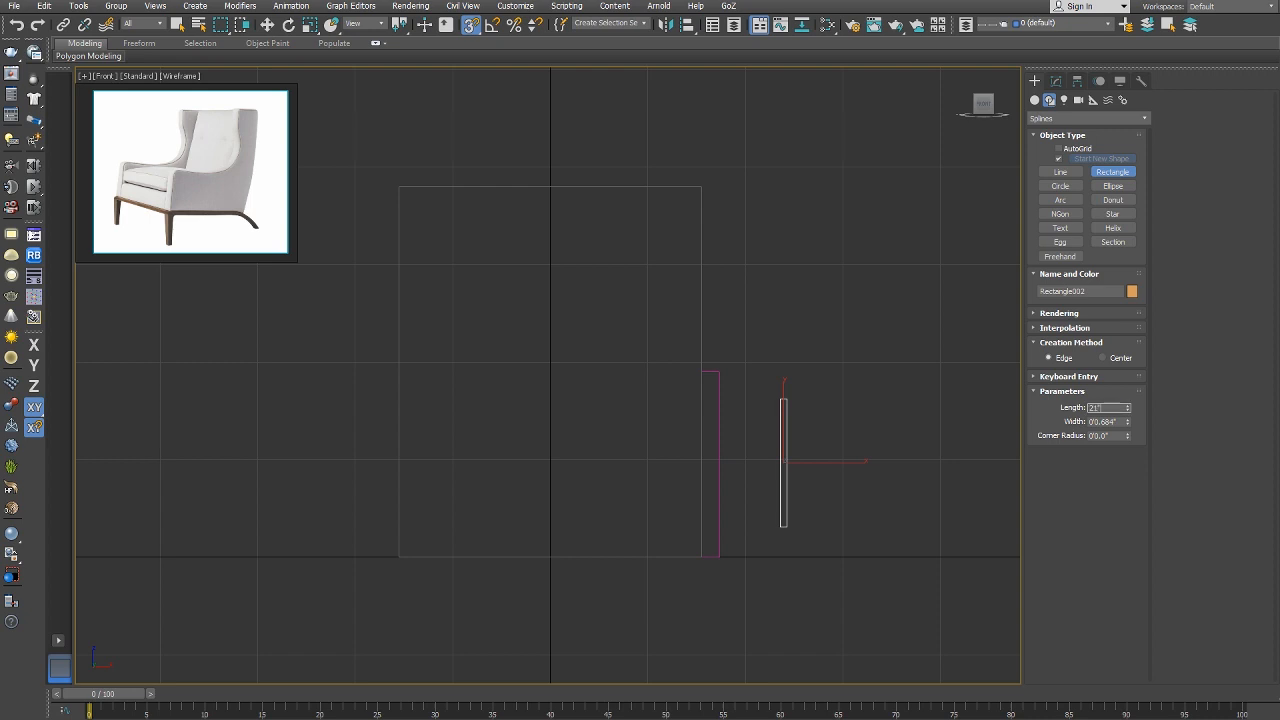
key("Return")
Snap the second rectangle's bottom against the first rectangle's lower right corner so both stand on the same base line.
right_click(835, 382)
right_click(848, 384)
left_click(890, 384)
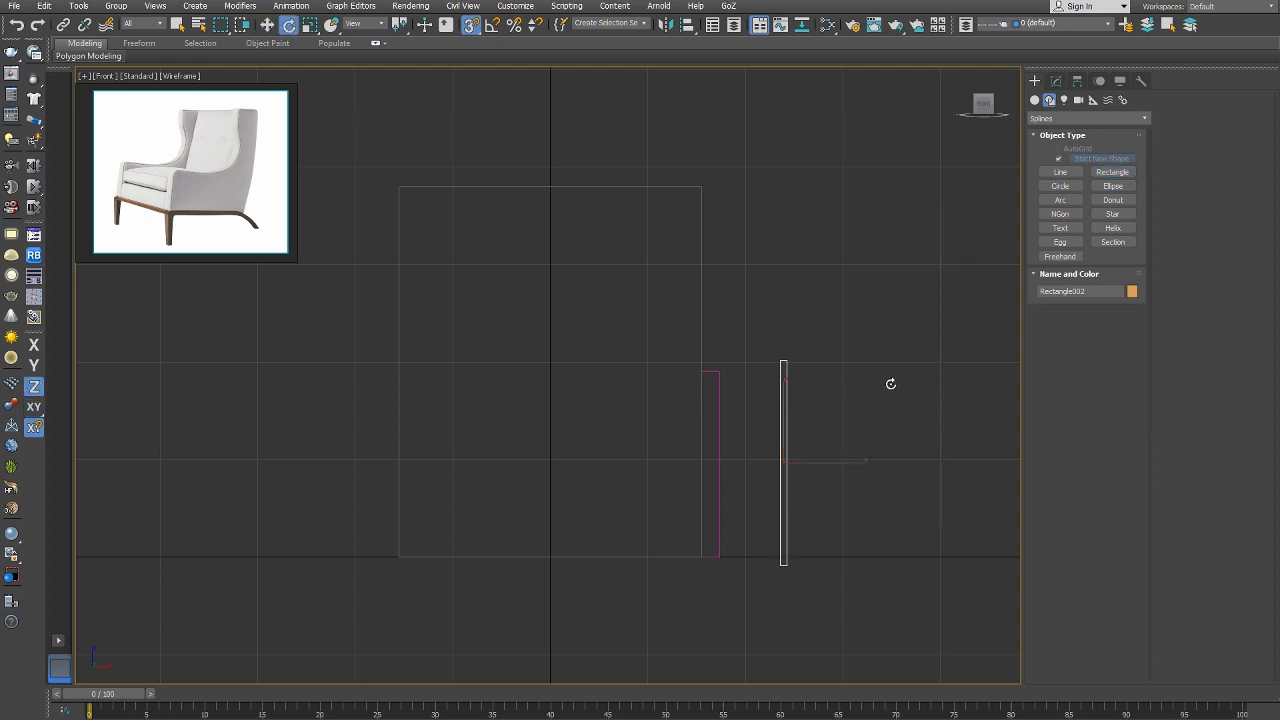
right_click(890, 384)
left_click(905, 391)
left_click_drag(786, 557, 723, 555)
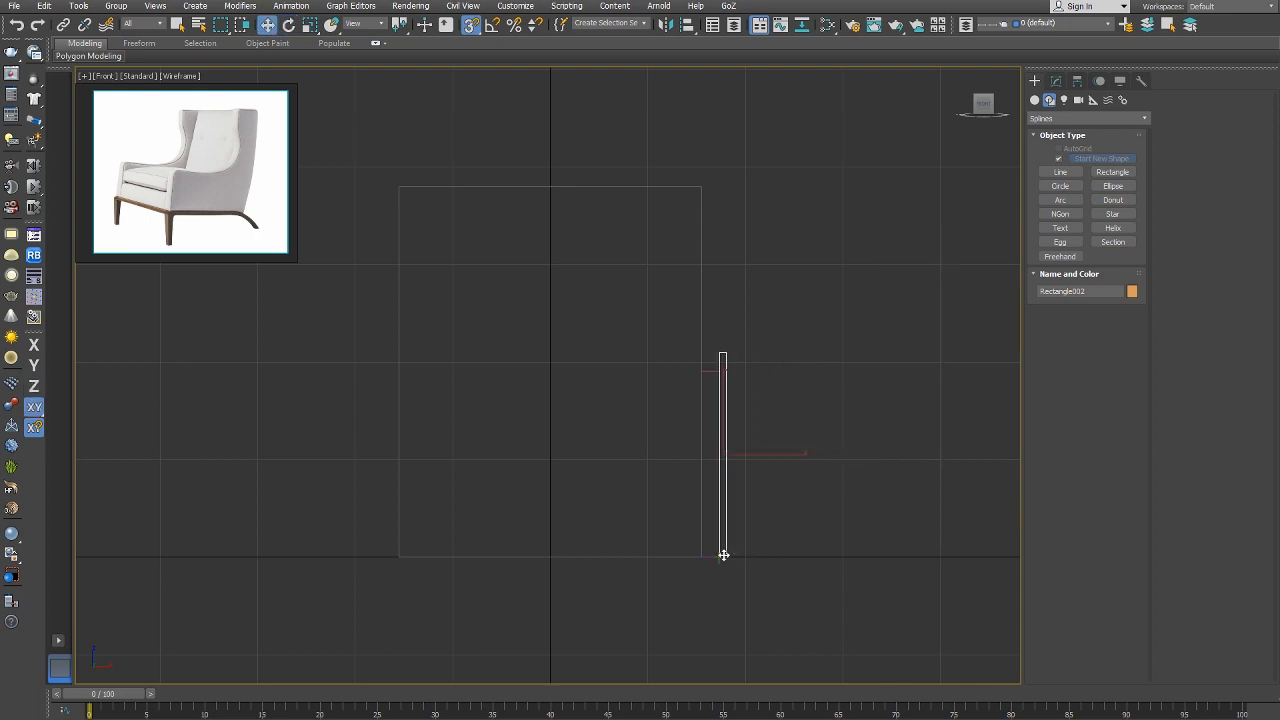
scroll(767, 368, "up", 4)
Select the large box and display it in a perspective view with shaded, edged faces.
right_click(789, 355)
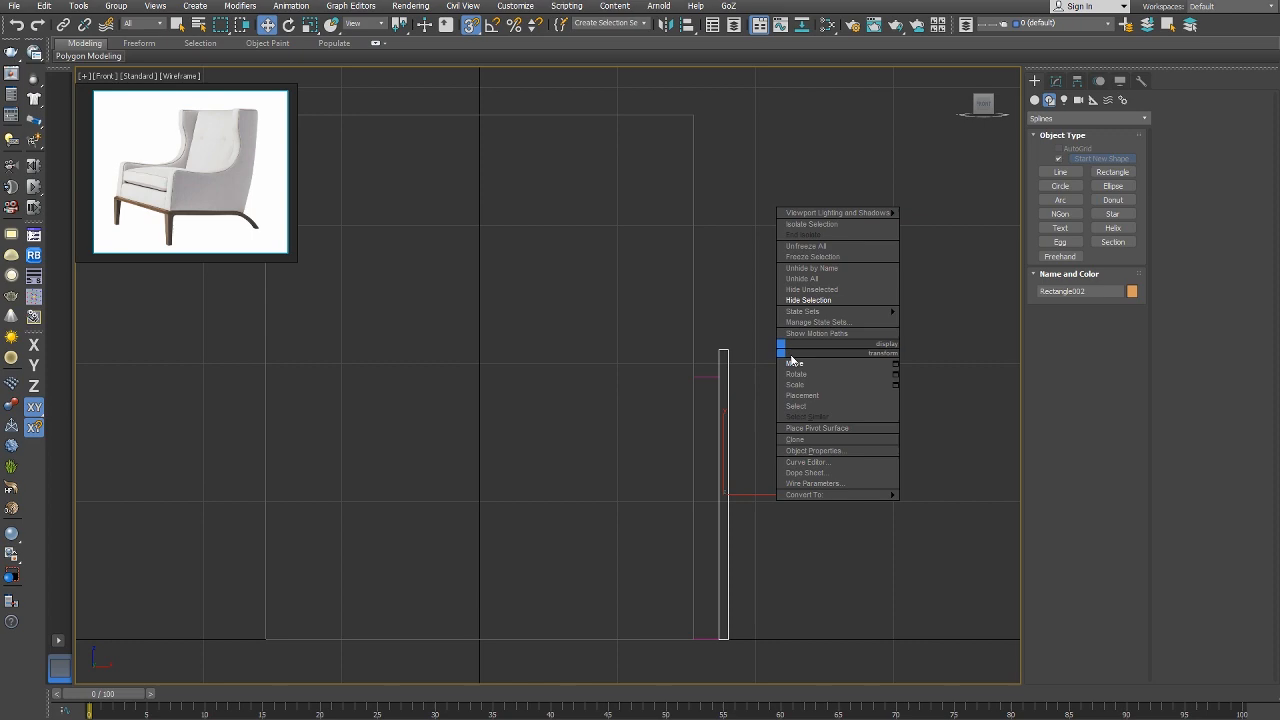
left_click(693, 293)
key("t")
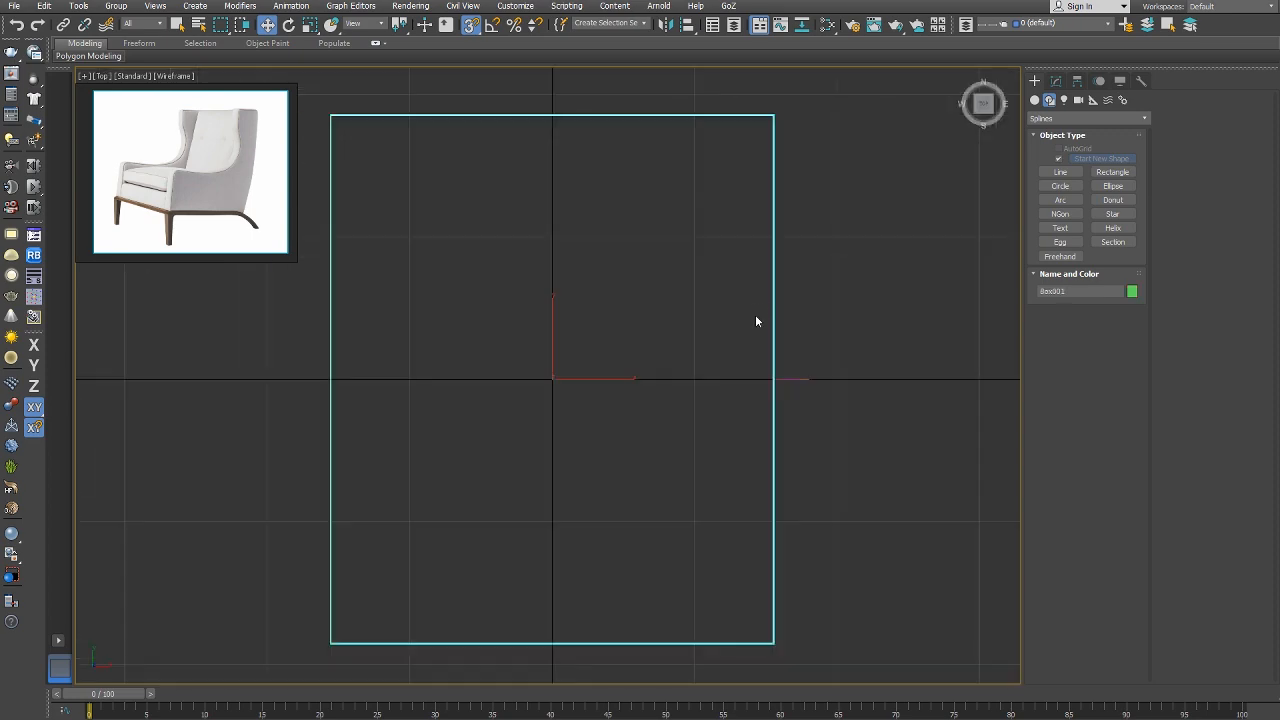
scroll(770, 295, "down", 3)
key("f")
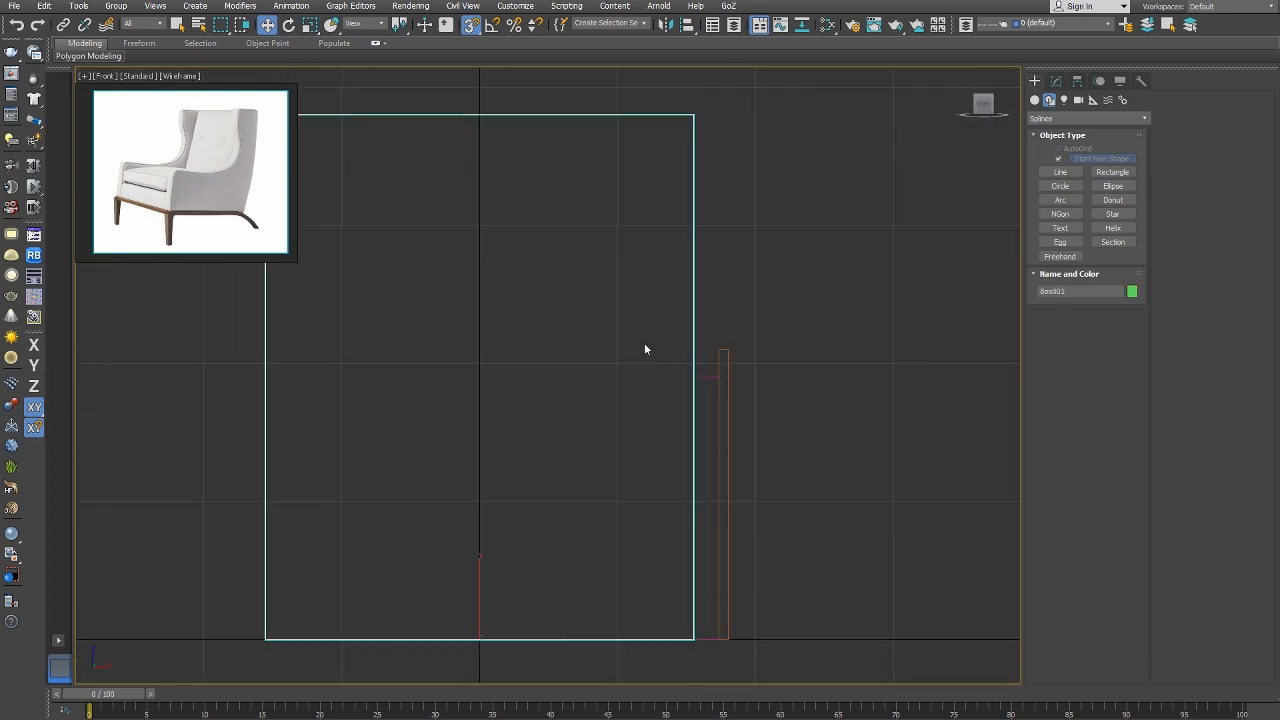
middle_click_drag(645, 345, 586, 340, "alt")
key("F3")
key("p")
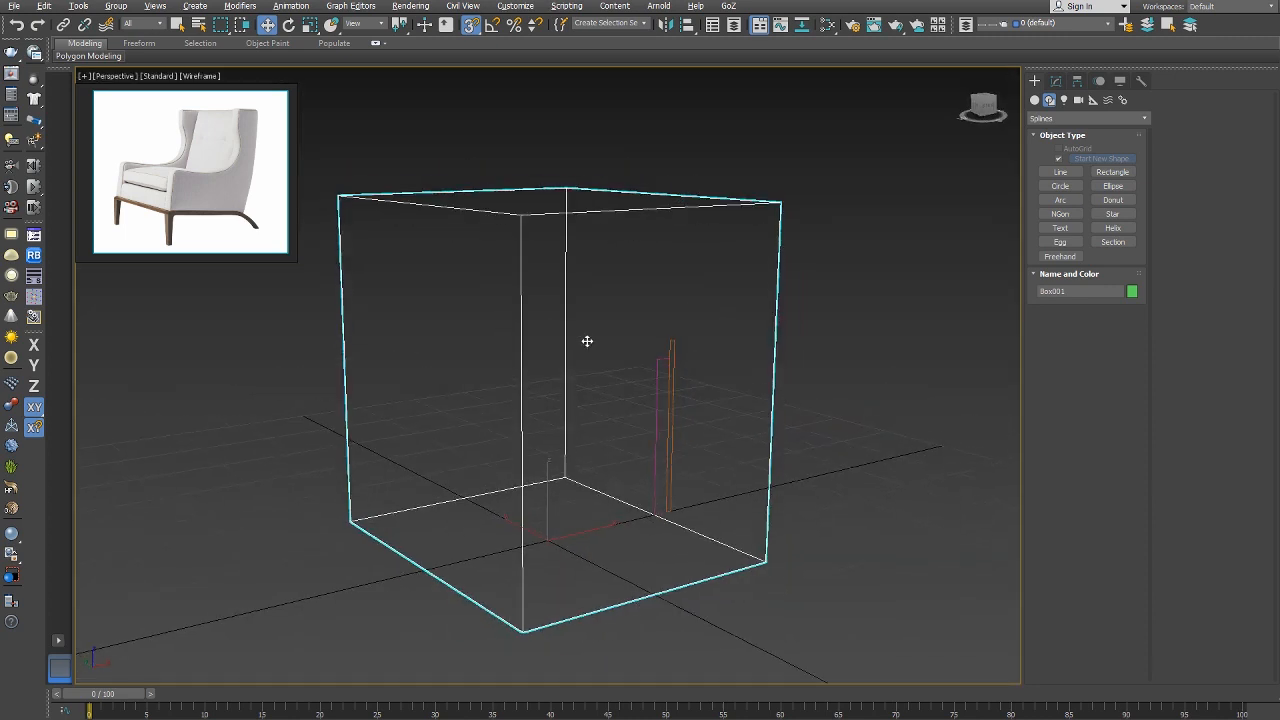
key("F3")
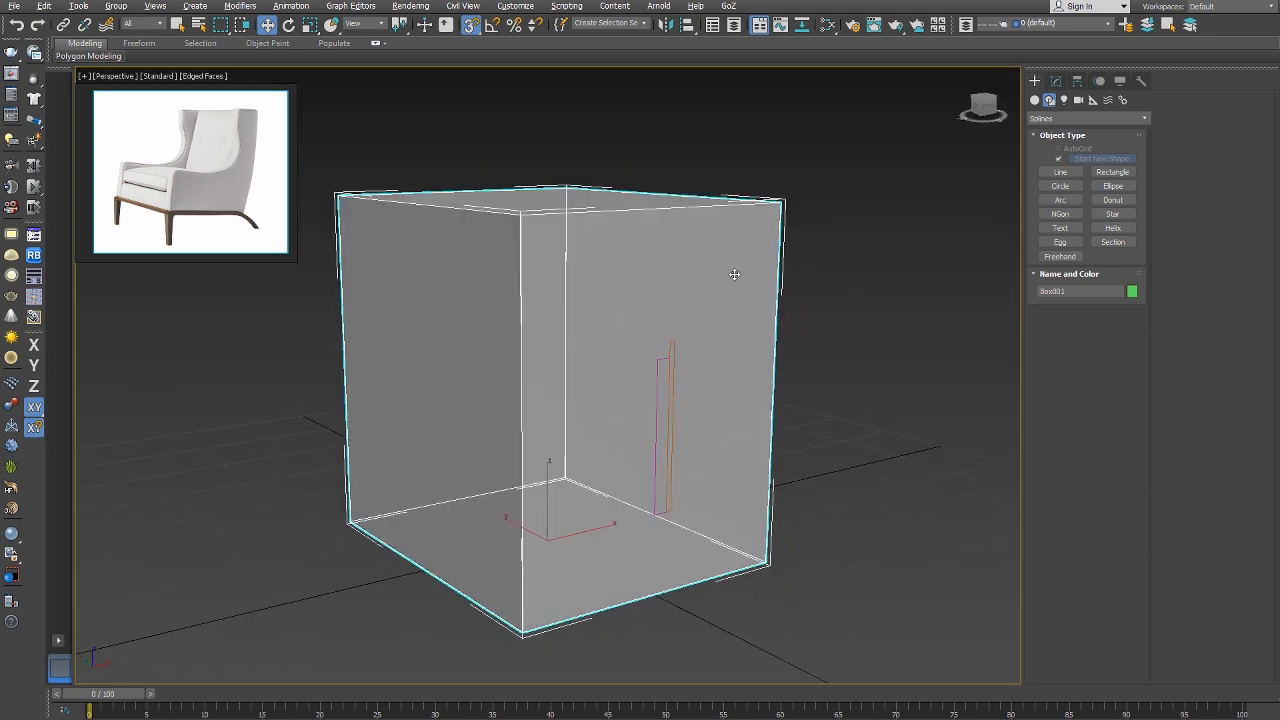
Convert the large box to an Editable Poly.
left_click(1056, 80)
right_click(658, 364)
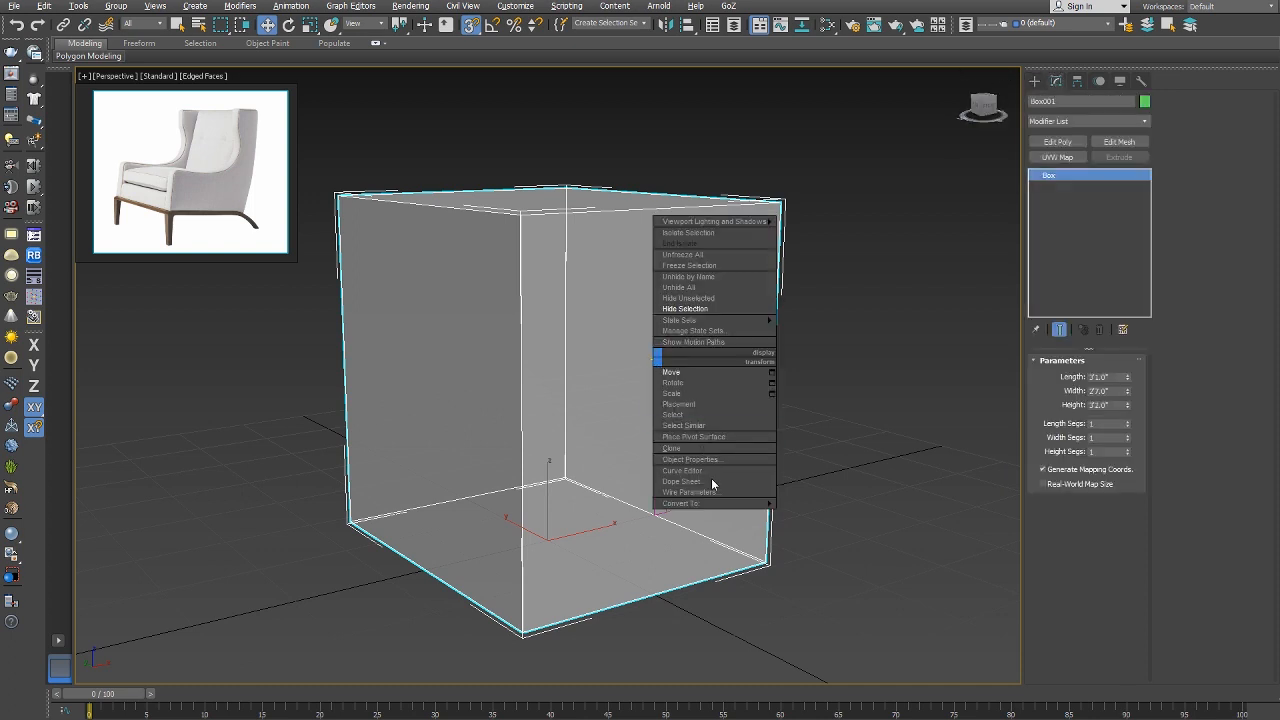
mouse_move(700, 503)
left_click(610, 505)
Delete the large box's top and two adjoining side polygons, keeping only the bottom and two adjacent walls, and return to object level.
right_click(652, 488)
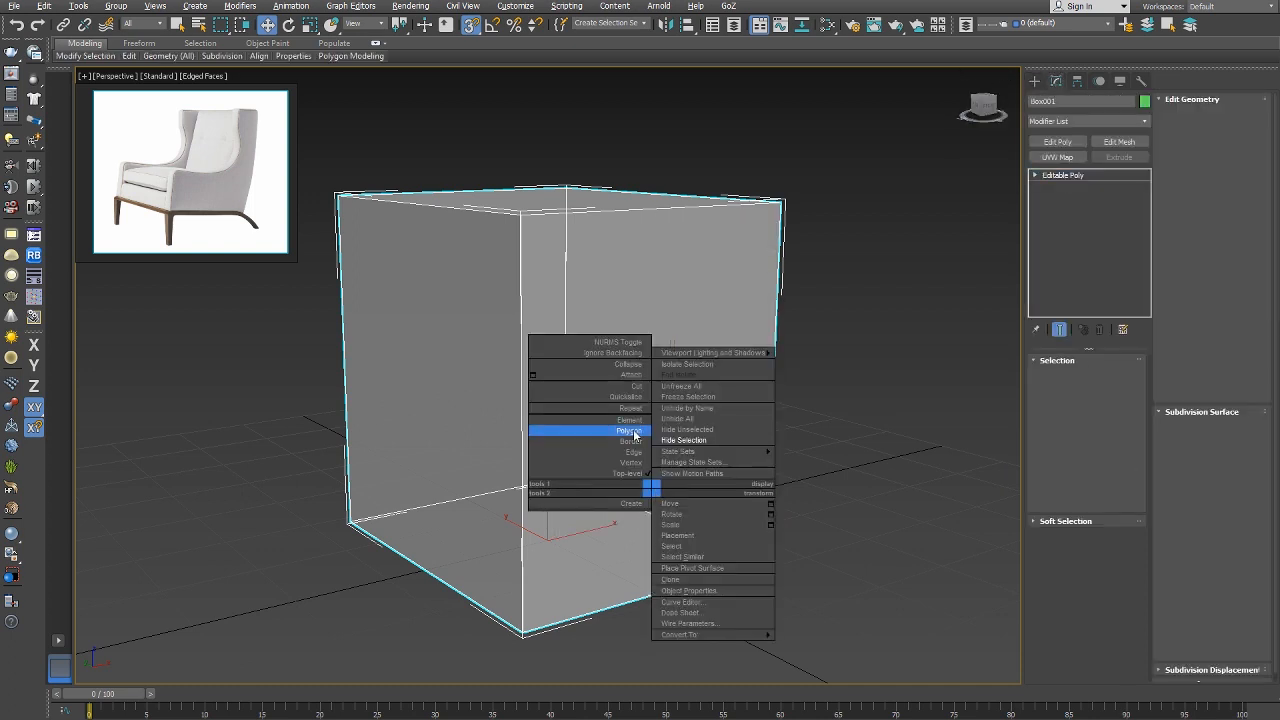
left_click(633, 434)
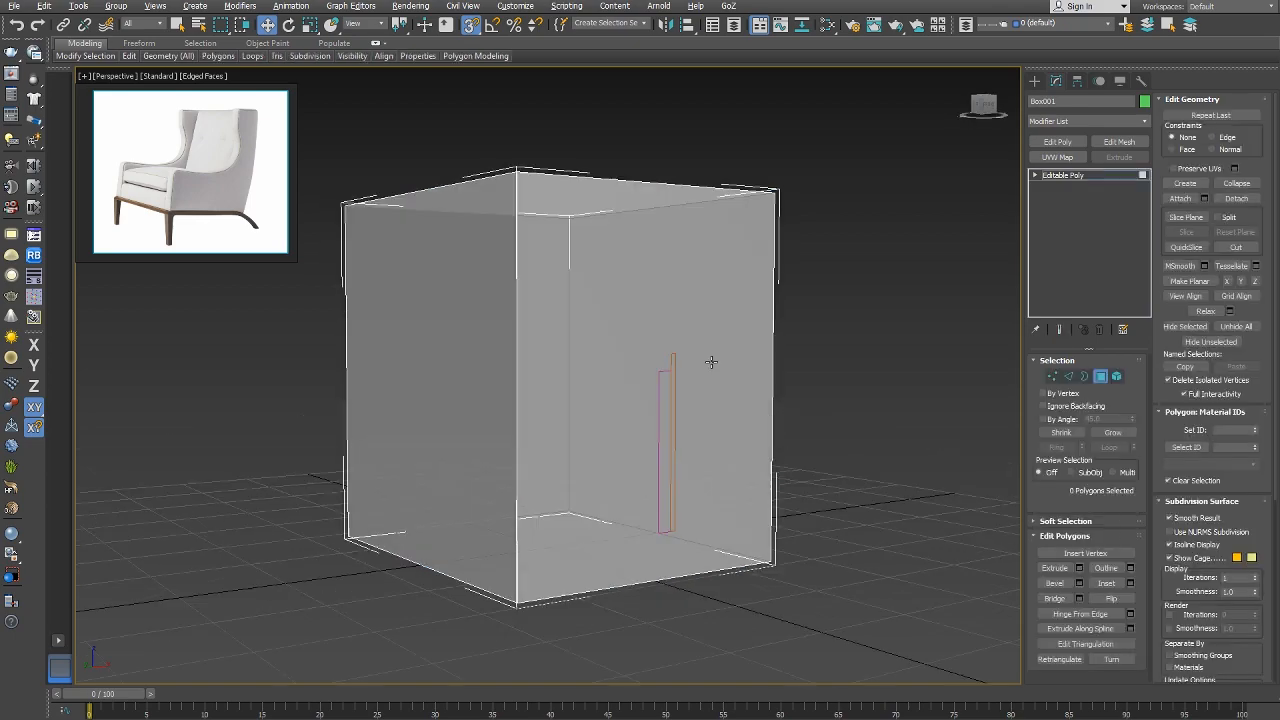
middle_click_drag(711, 362, 699, 317, "alt")
left_click(581, 515)
middle_click_drag(668, 438, 694, 508, "alt")
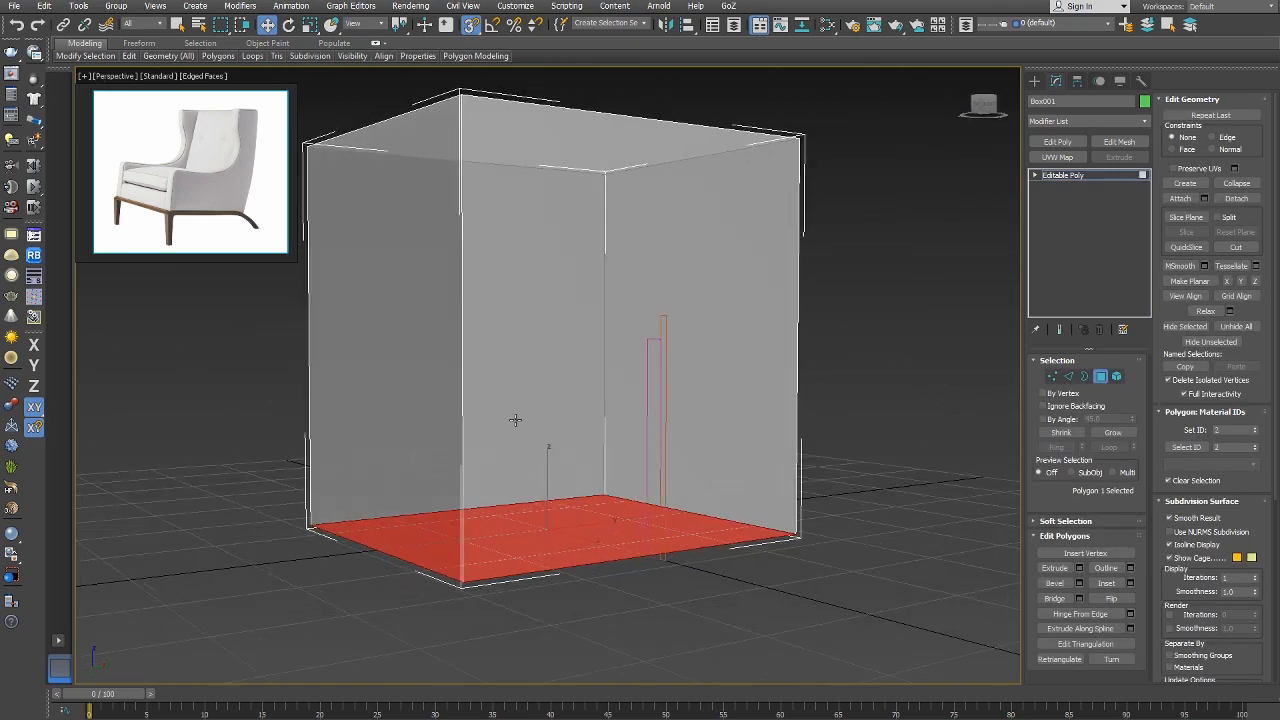
middle_click_drag(515, 420, 628, 458, "alt")
left_click(349, 474, "ctrl")
middle_click_drag(349, 474, 456, 475, "alt")
left_click(307, 493, "ctrl")
middle_click_drag(307, 493, 485, 496, "alt")
key("Delete")
right_click(623, 463)
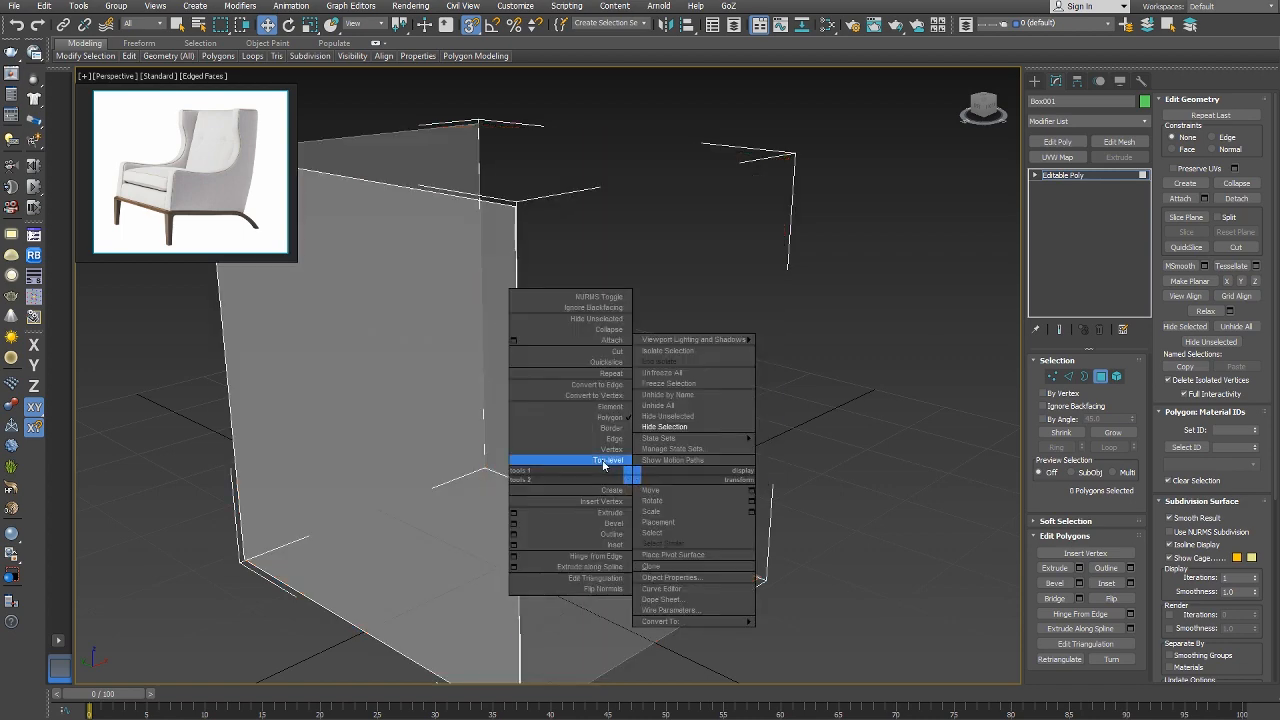
left_click(600, 457)
Turn off Show Frozen in Gray in the open box's object properties and freeze the box.
middle_click_drag(627, 464, 558, 476, "alt")
right_click(601, 469)
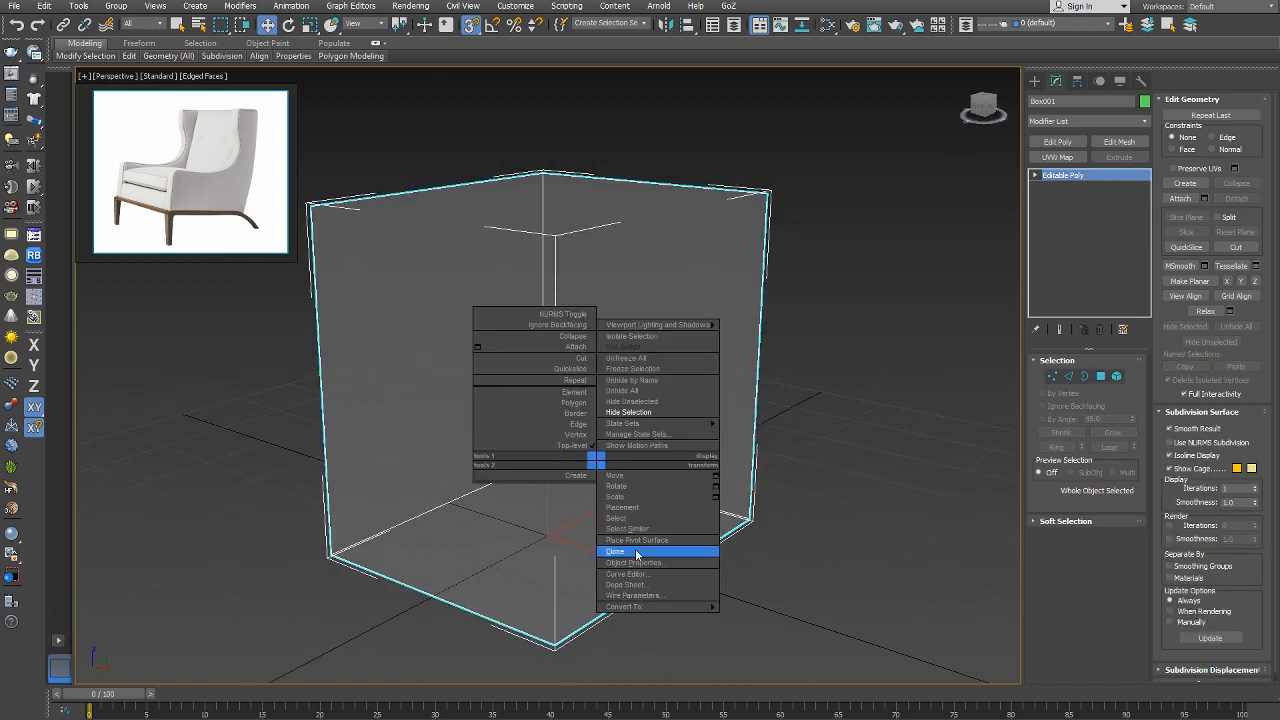
left_click(640, 558)
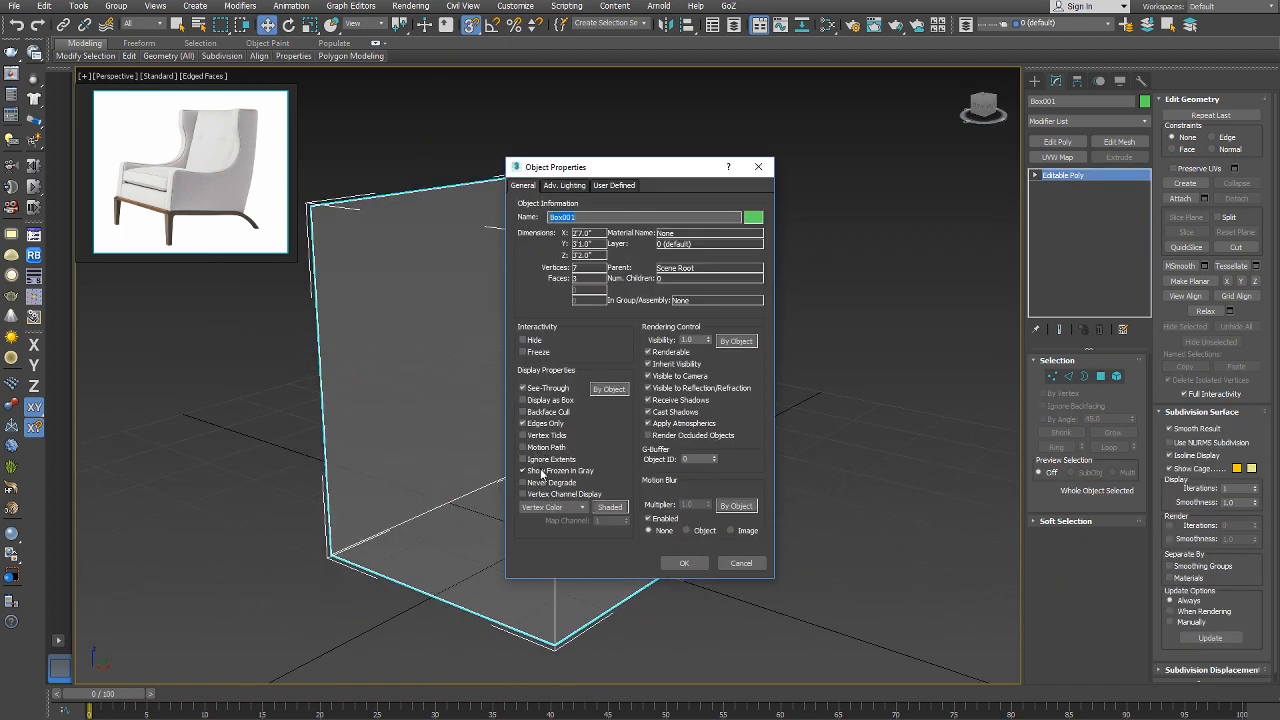
left_click(522, 471)
left_click(676, 564)
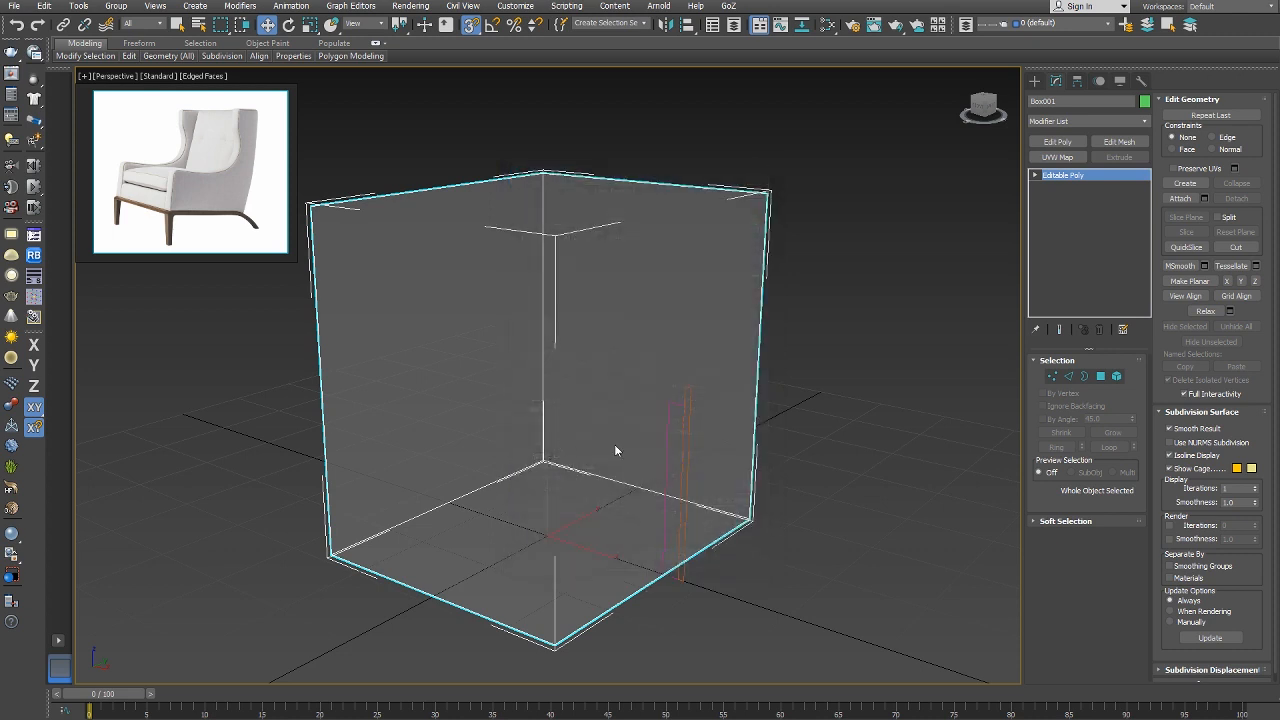
right_click(614, 446)
left_click(656, 349)
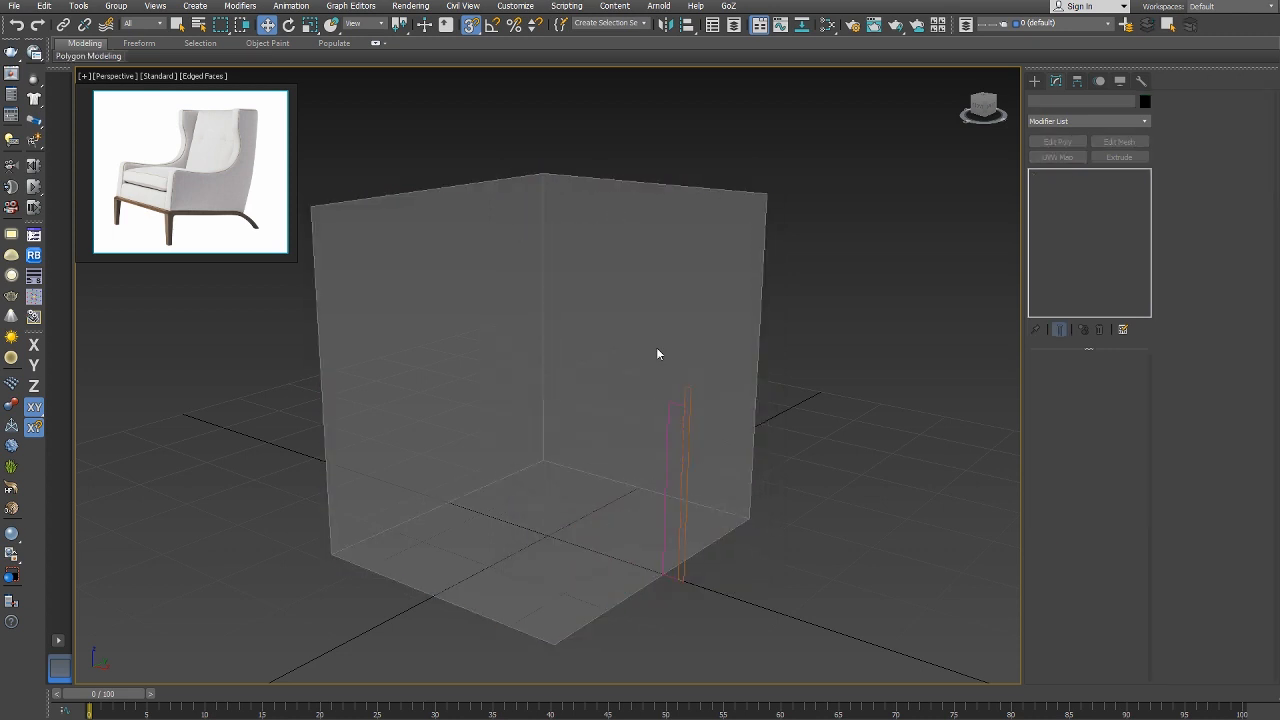
Create a smaller box primitive inside the frozen box's outline in the top view.
key("t")
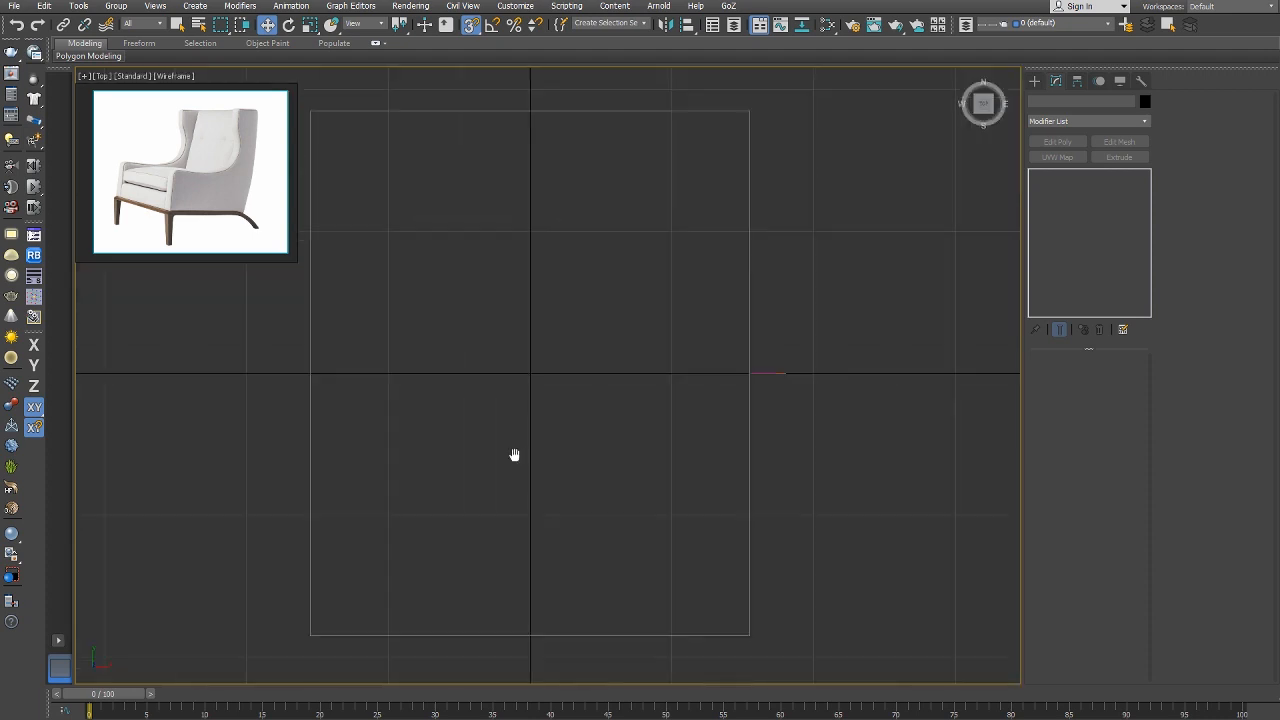
scroll(514, 451, "down", 2)
left_click(1037, 83)
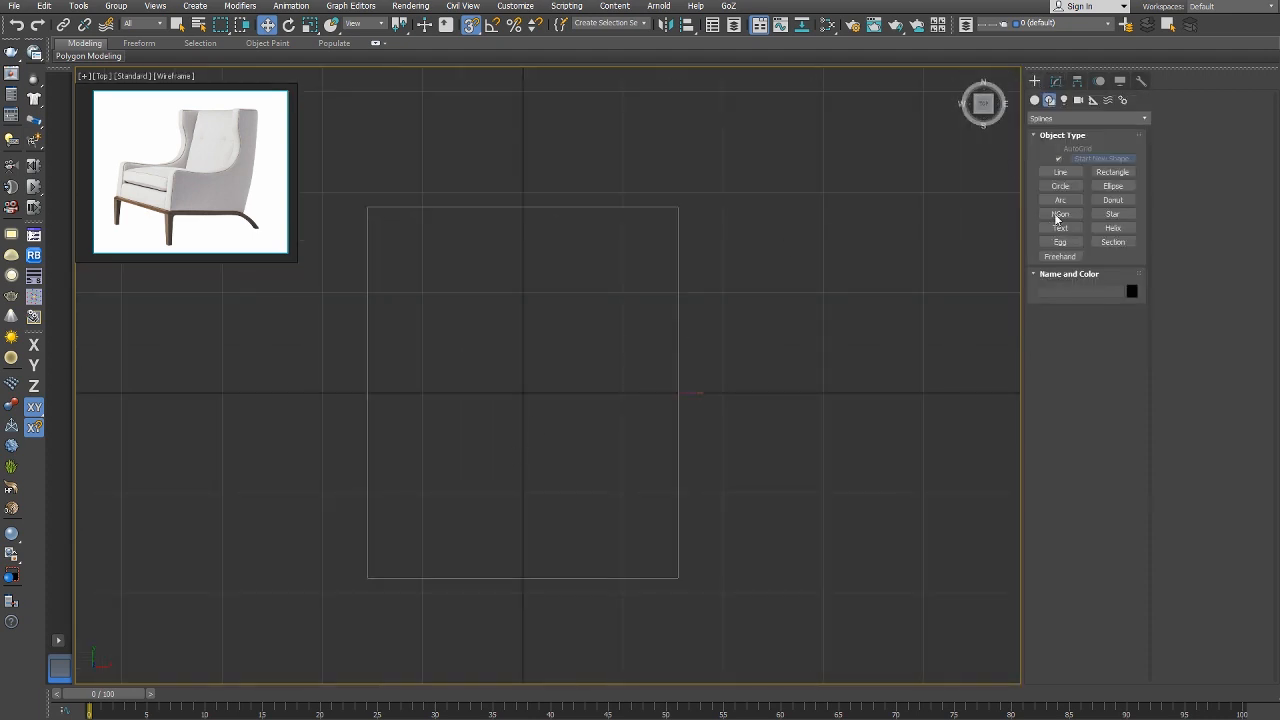
left_click(1036, 101)
left_click(1072, 162)
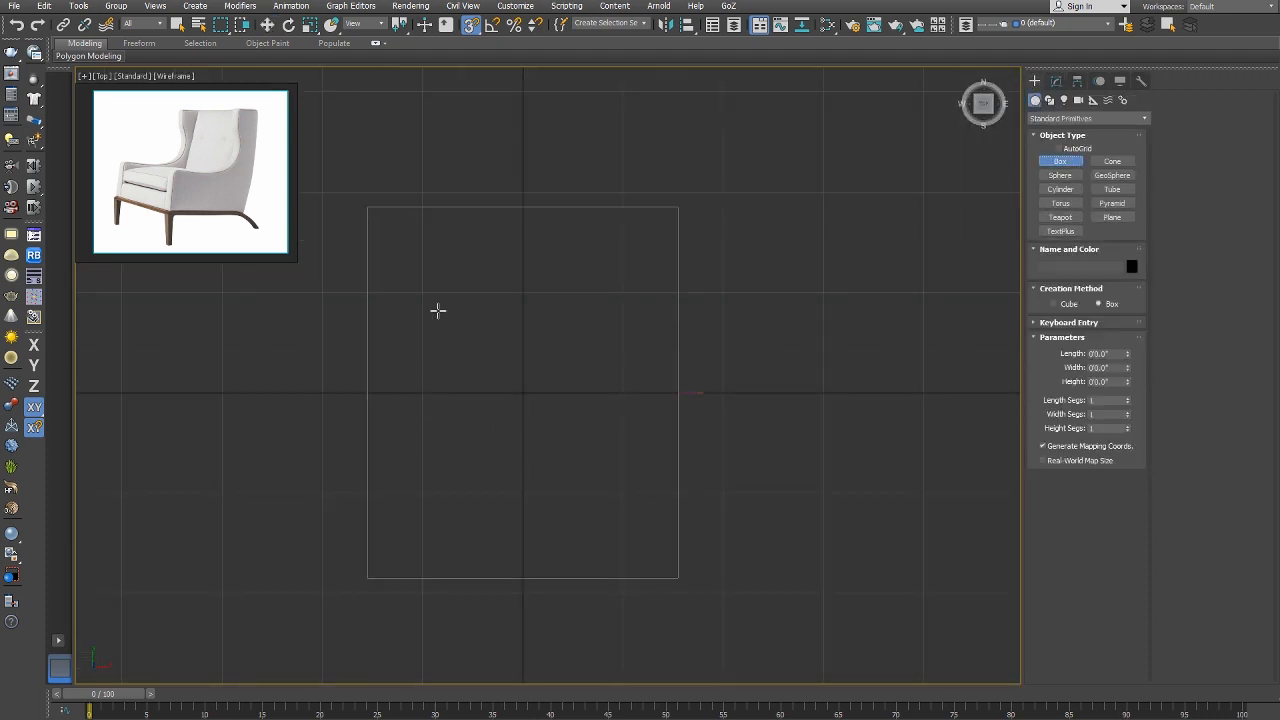
left_click_drag(446, 282, 602, 548)
right_click(612, 447)
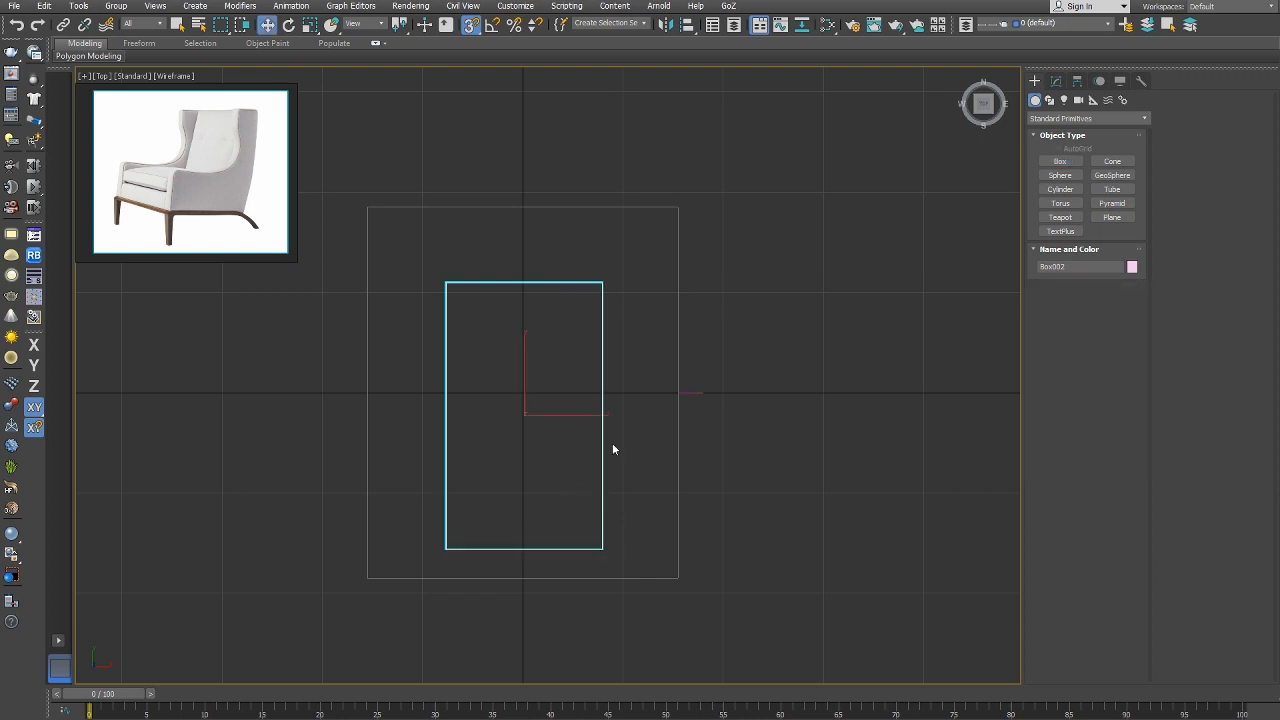
Convert the new box to an Editable Poly and centre it on the vertical grid axis of the top view.
right_click(562, 270)
mouse_move(574, 420)
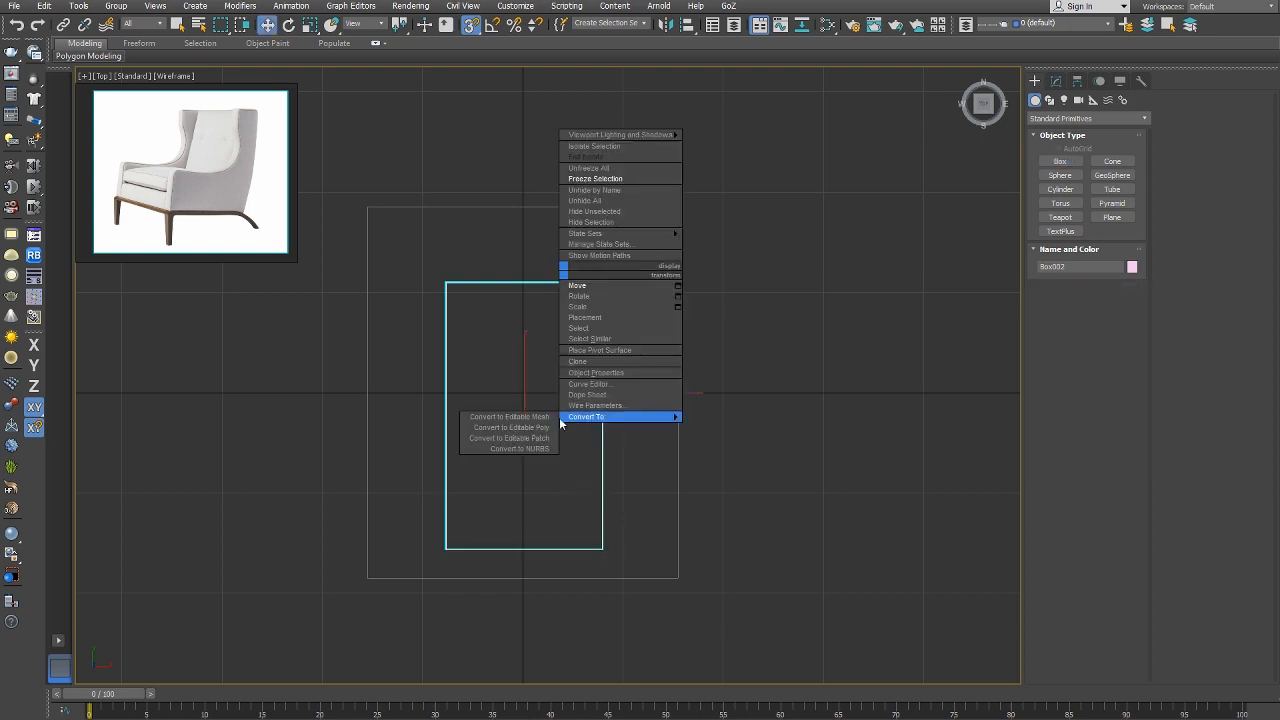
left_click(518, 428)
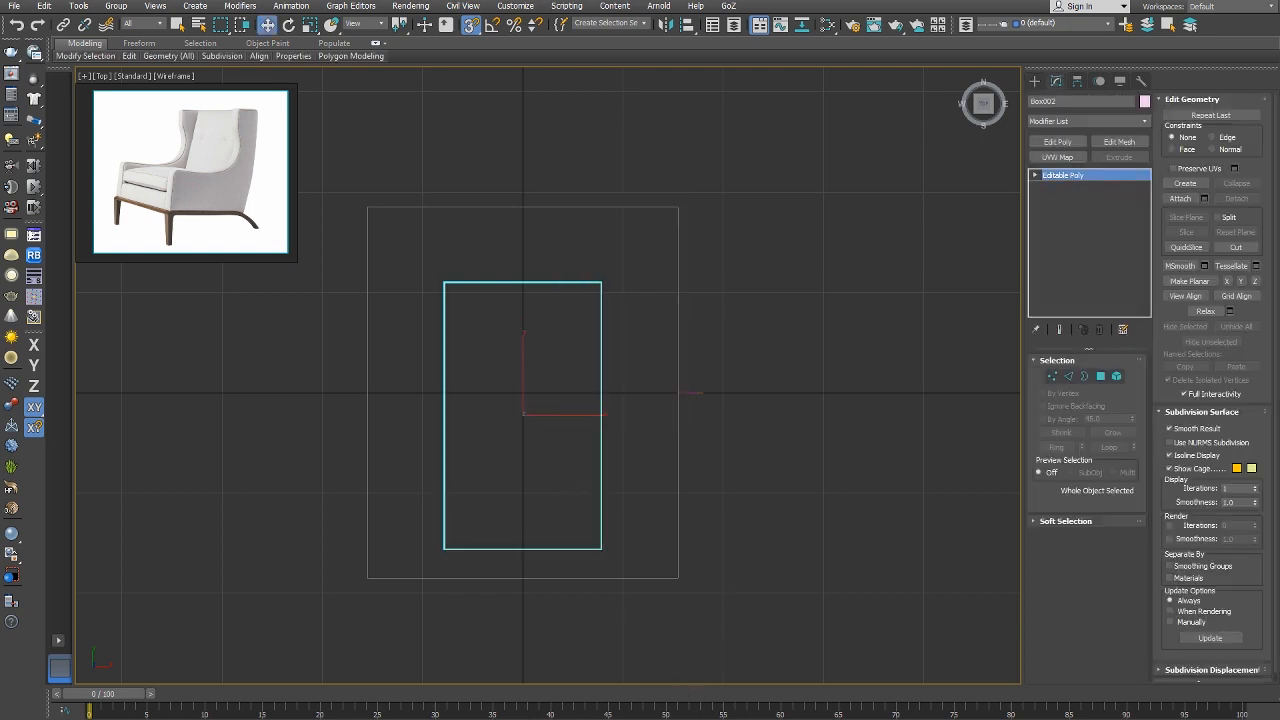
right_click(628, 401)
Select the new box's four top vertices in the front view and snap them straight down to the level of its base.
key("f")
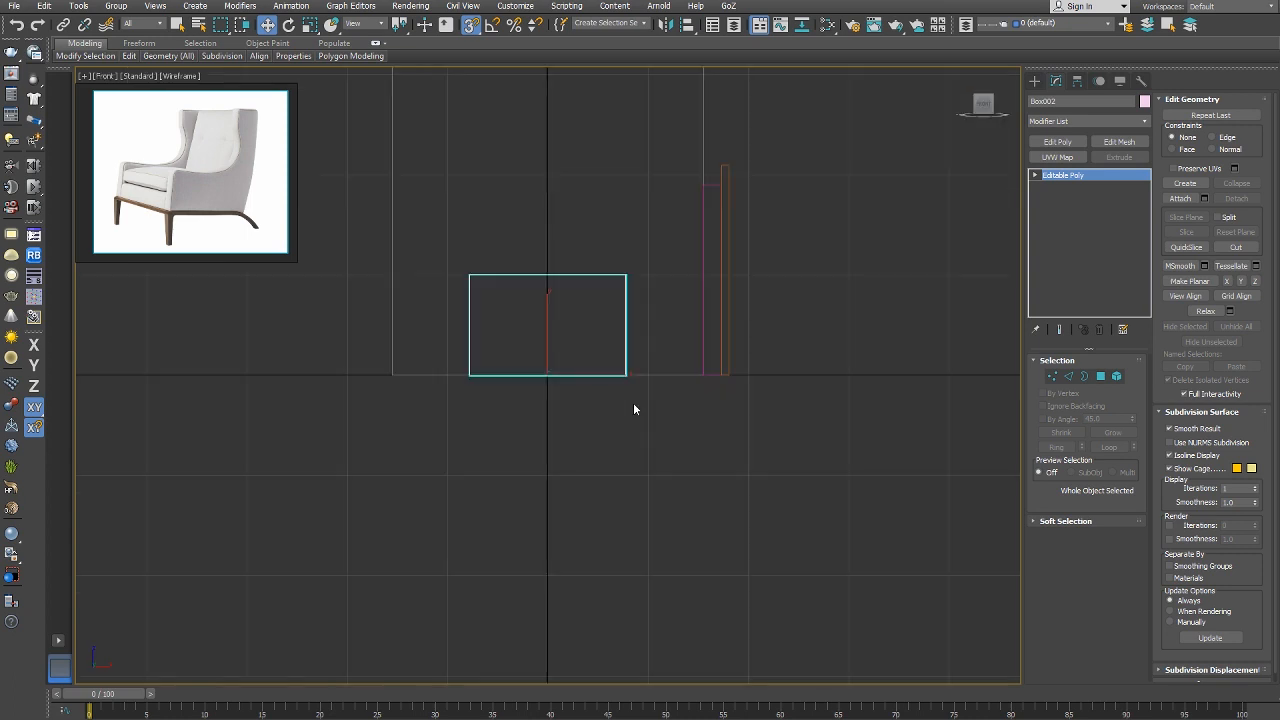
middle_click_drag(562, 329, 625, 388)
scroll(625, 389, "up", 3)
scroll(625, 395, "down", 5)
middle_click_drag(646, 334, 615, 347)
right_click(615, 340)
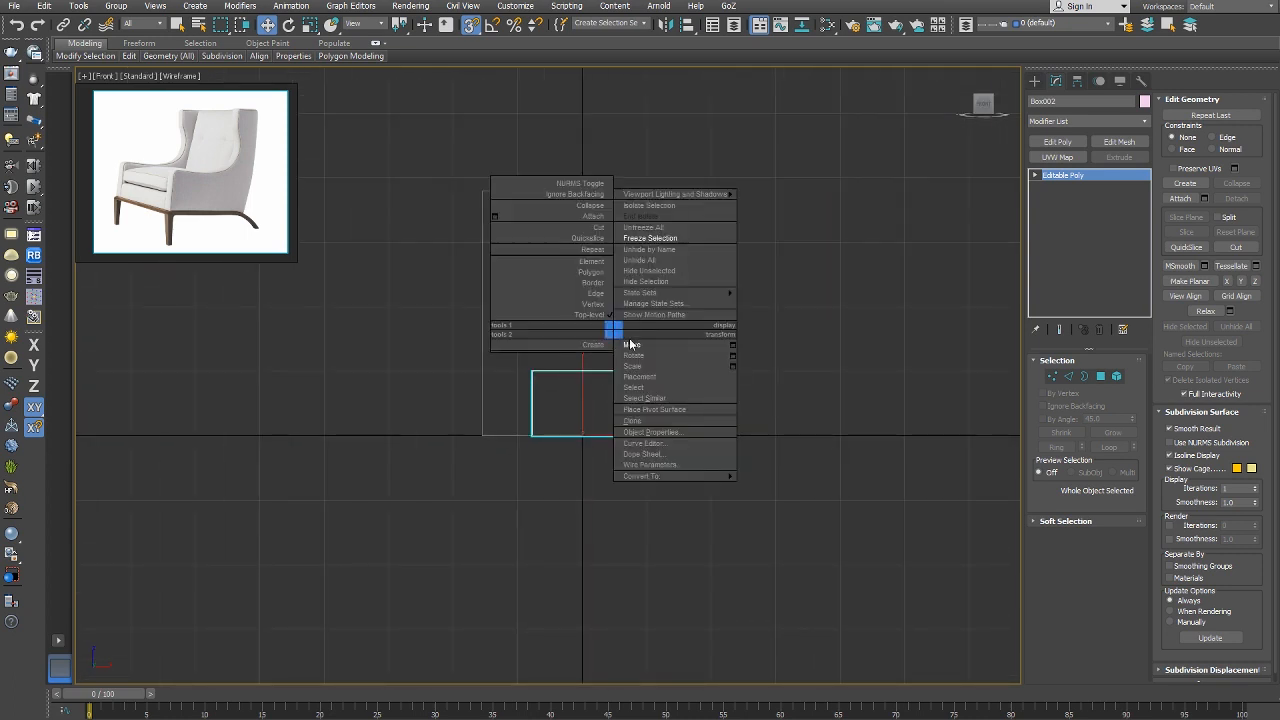
left_click(635, 348)
right_click(600, 345)
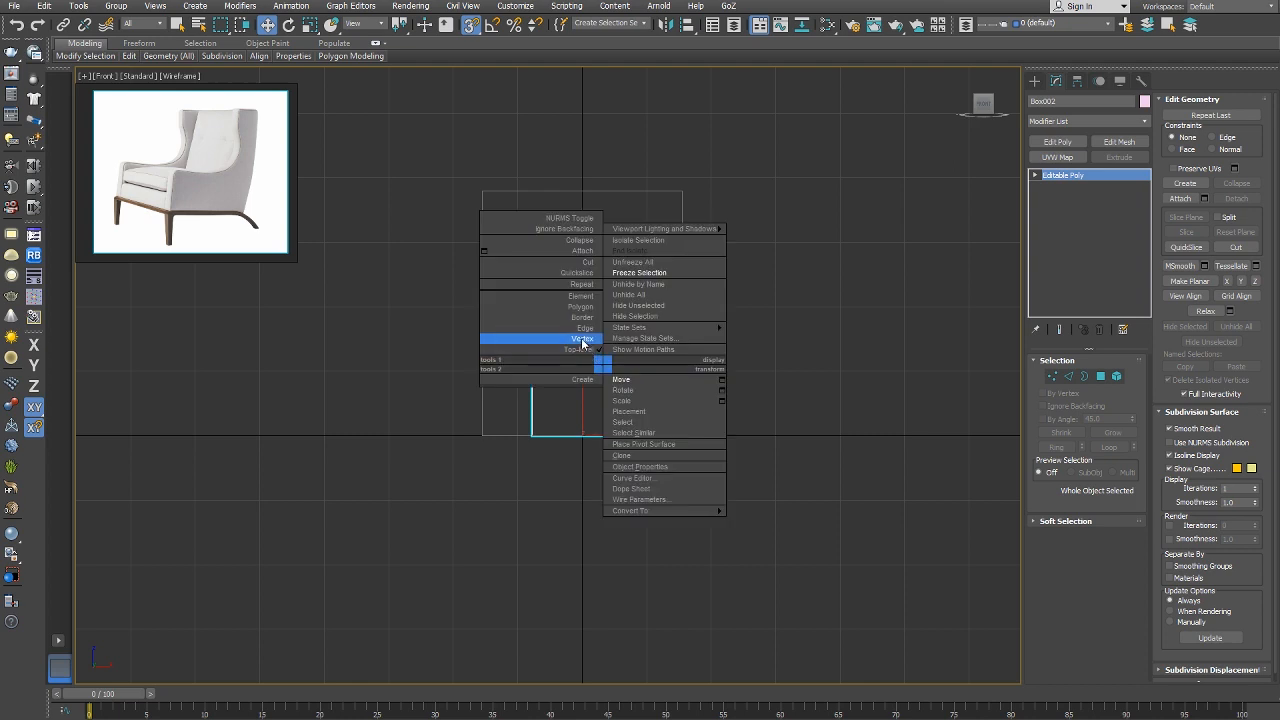
left_click(645, 357)
left_click_drag(676, 352, 487, 390)
key("F6")
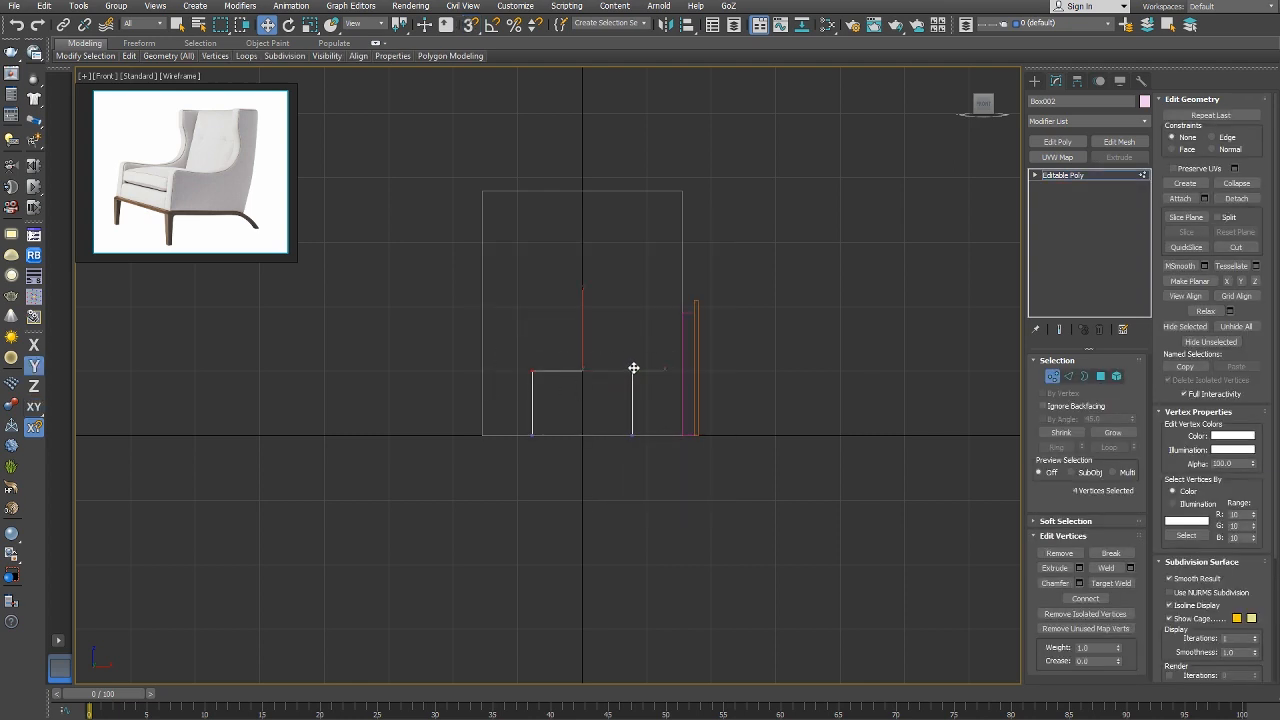
left_click_drag(630, 370, 631, 433)
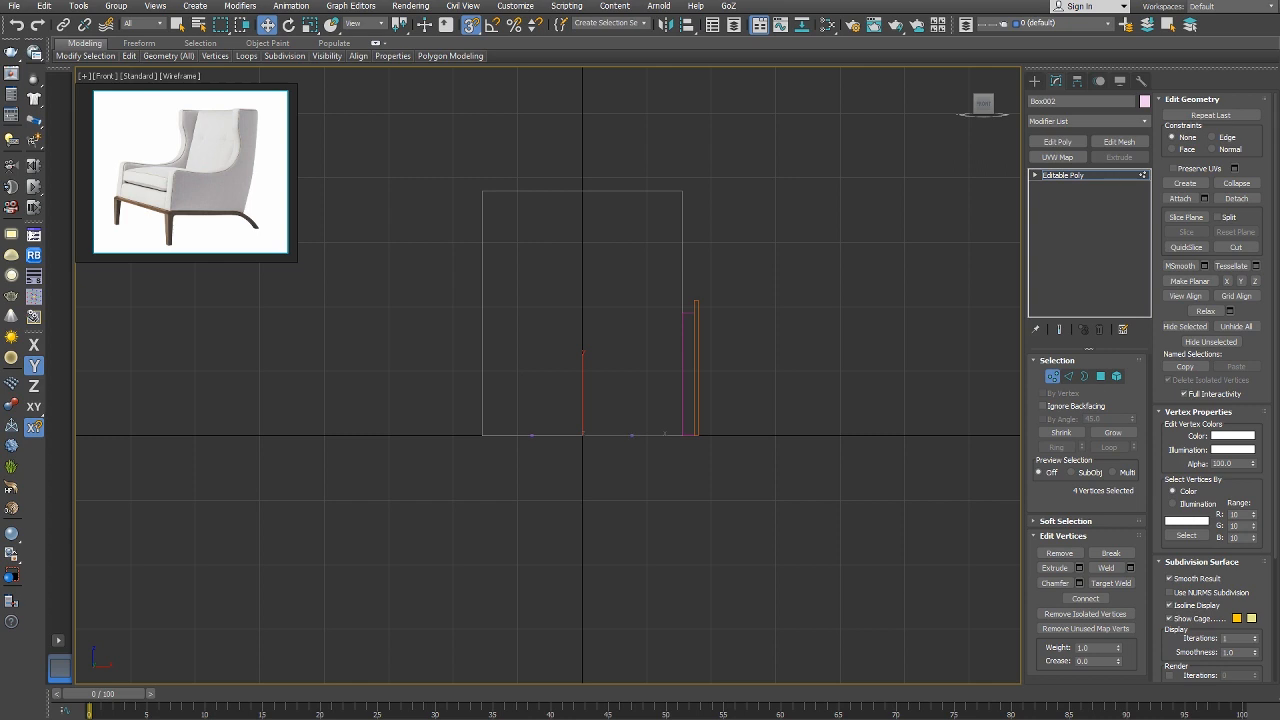
middle_click_drag(694, 476, 646, 478)
scroll(537, 400, "up", 3)
right_click(634, 463)
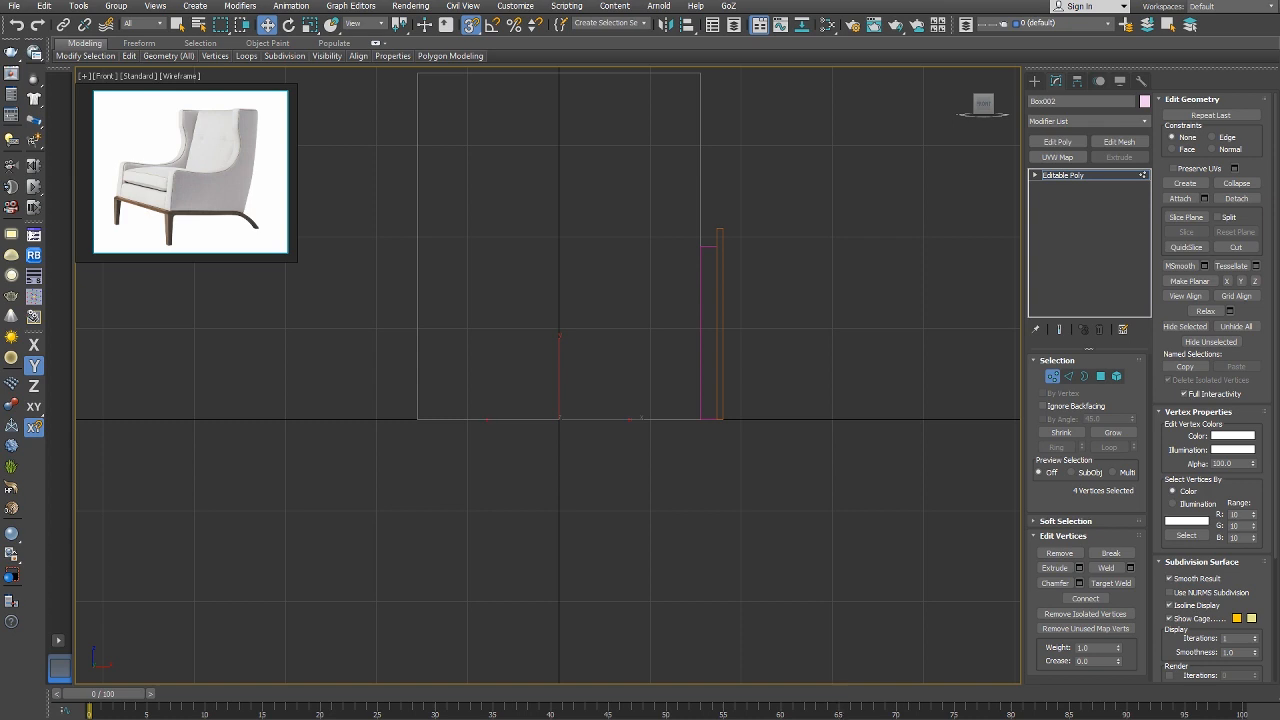
Raise the four selected vertices straight up to turn the flattened box into a low slab, and finish vertex editing.
left_click_drag(629, 419, 629, 382)
right_click(578, 368)
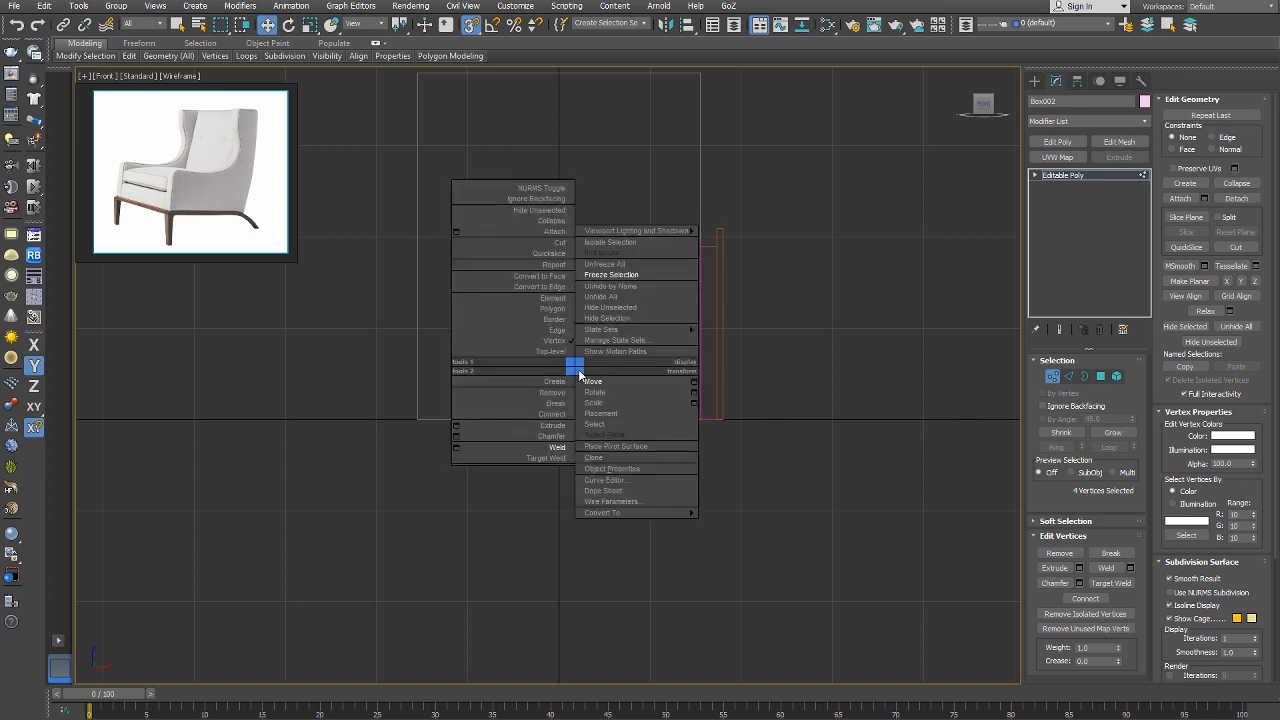
left_click(546, 351)
Move the slab straight up in the front view, snapping its top to the top of the shorter guide.
scroll(568, 353, "down", 2)
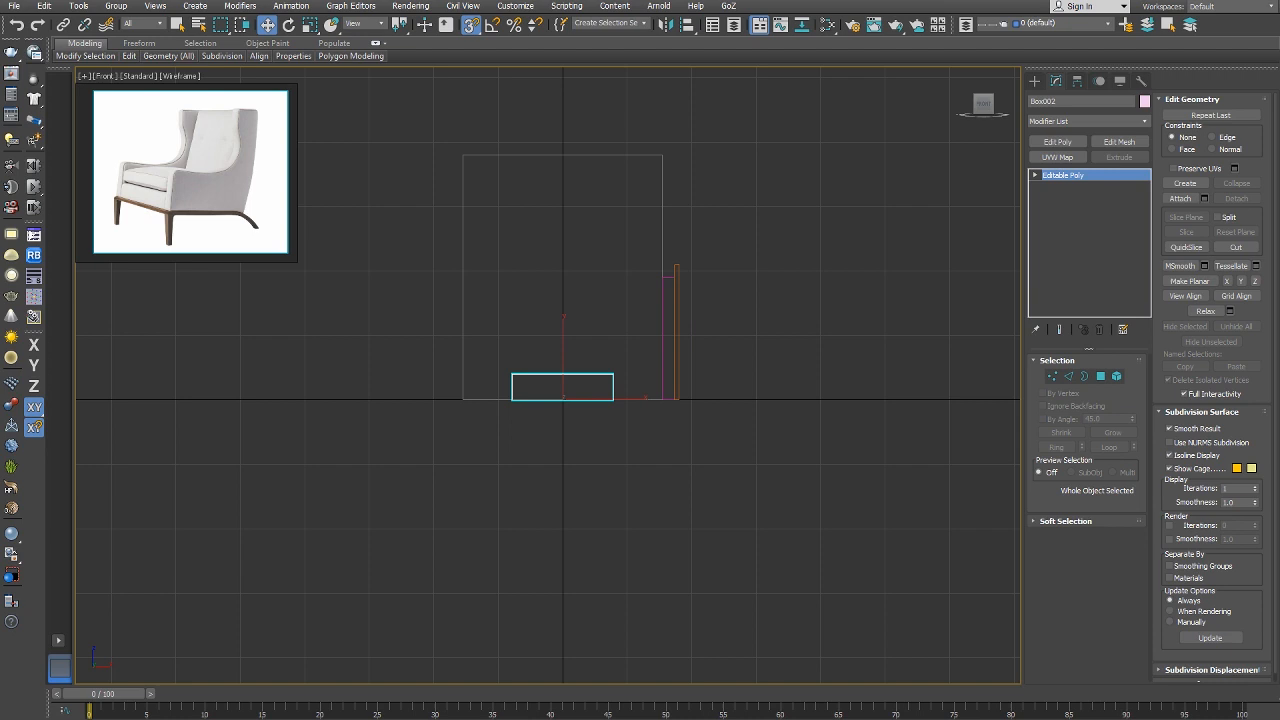
middle_click_drag(654, 329, 606, 387)
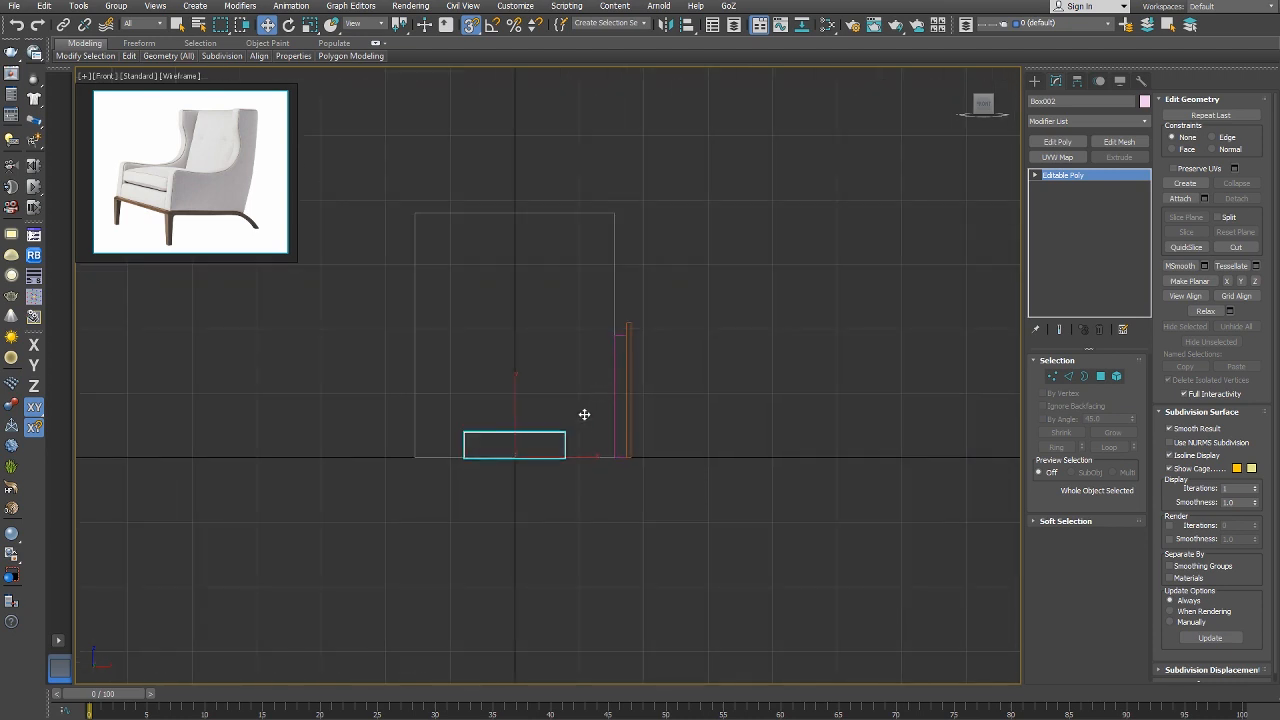
left_click_drag(568, 436, 613, 338)
key("ctrl+z")
key("F6")
left_click_drag(573, 434, 609, 346)
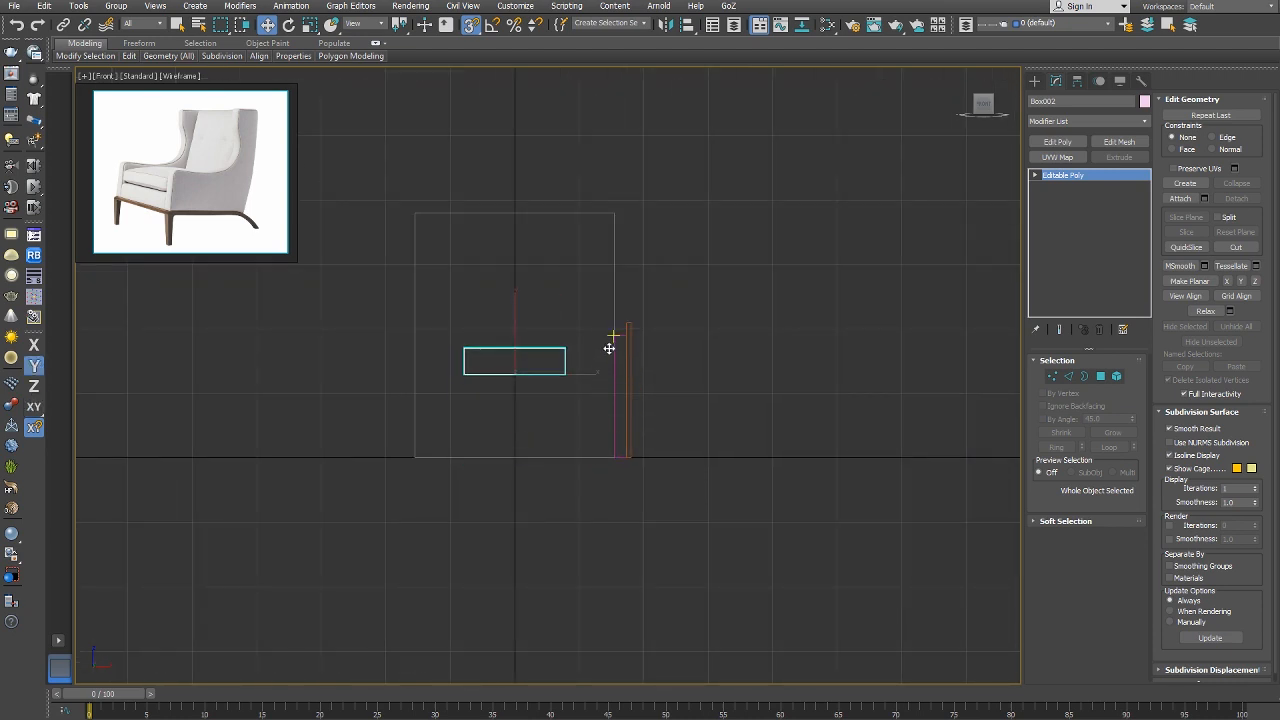
middle_click_drag(514, 323, 555, 314)
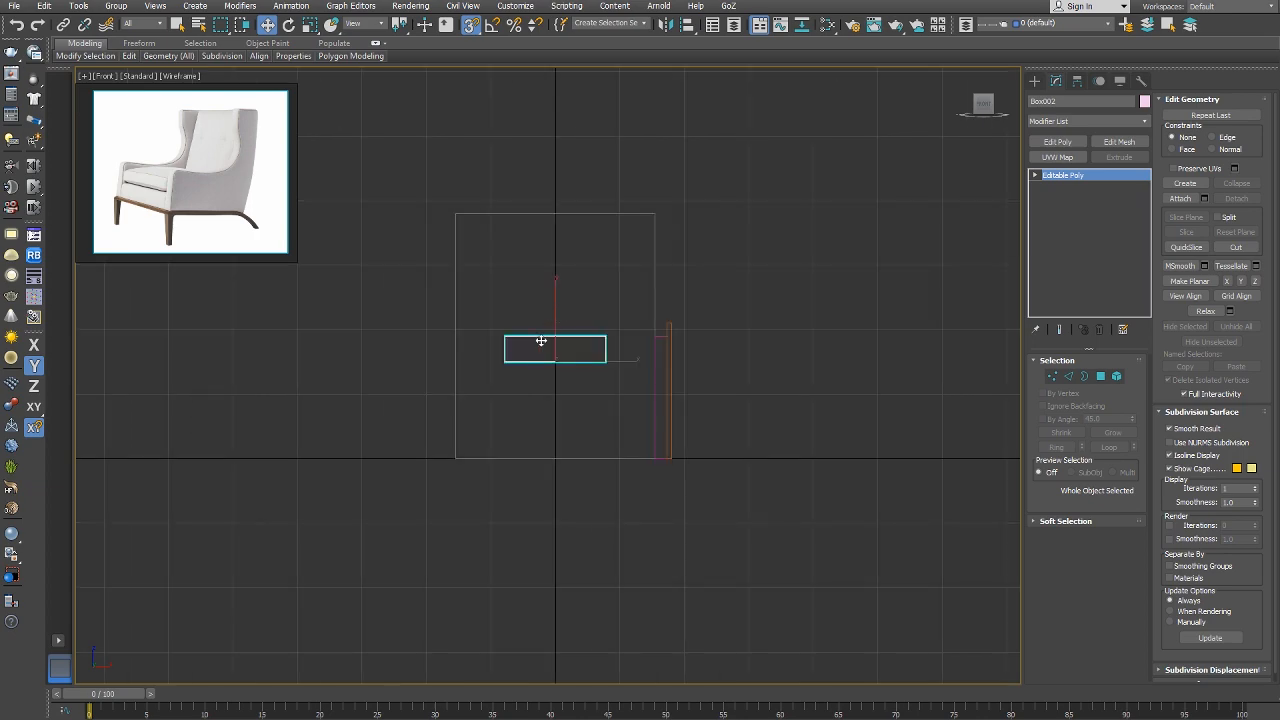
Select the slab's four widthwise edges in the top view and connect them with an edge loop along the centre line.
scroll(540, 341, "up", 3)
key("p")
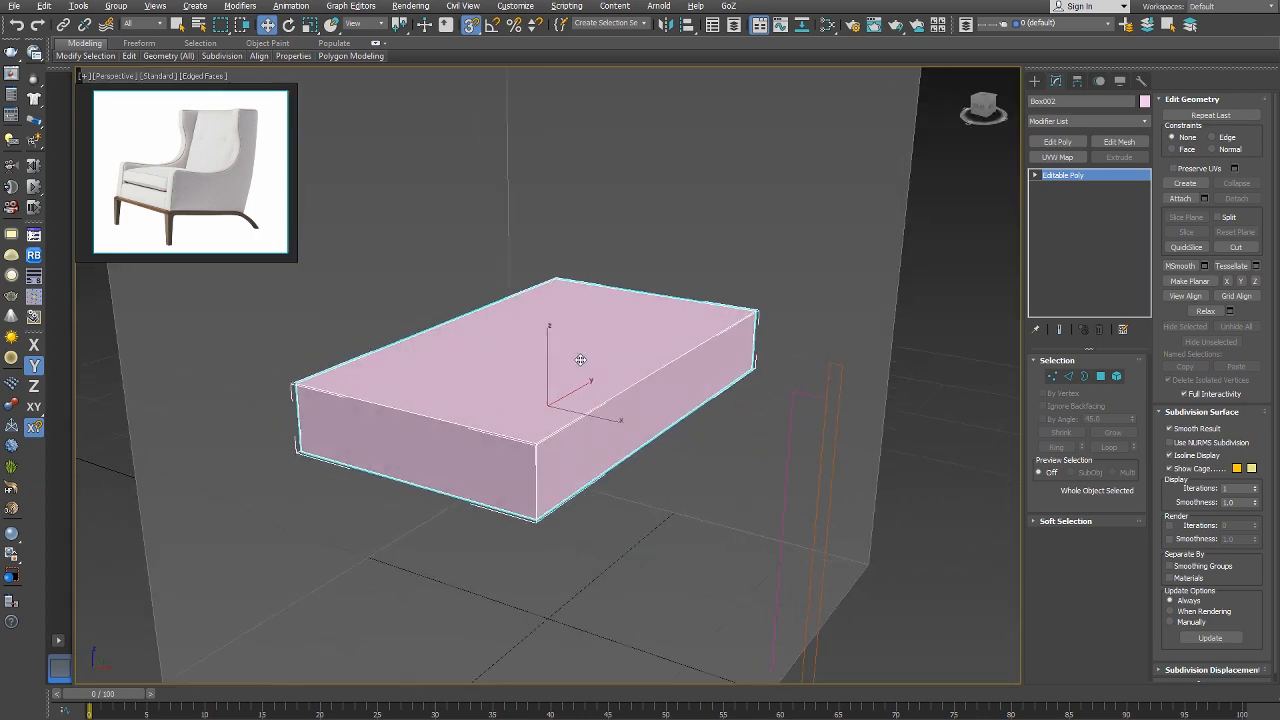
key("t")
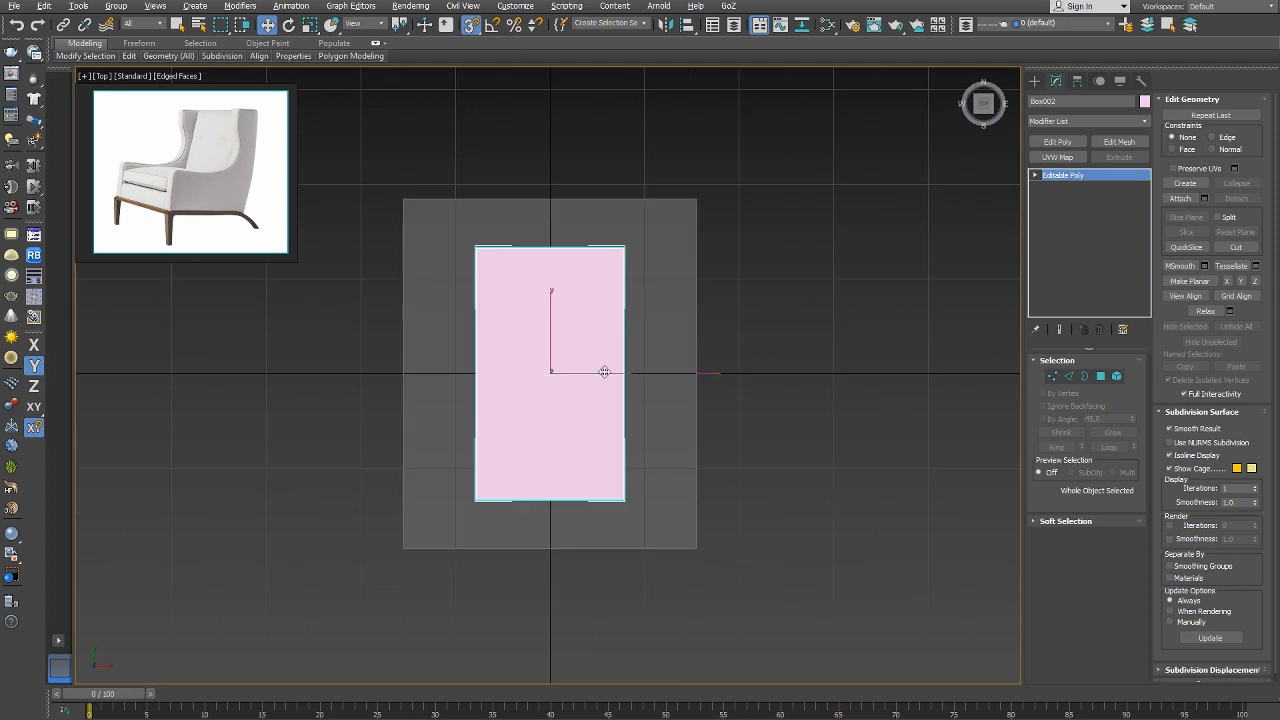
right_click(604, 372)
left_click(574, 334)
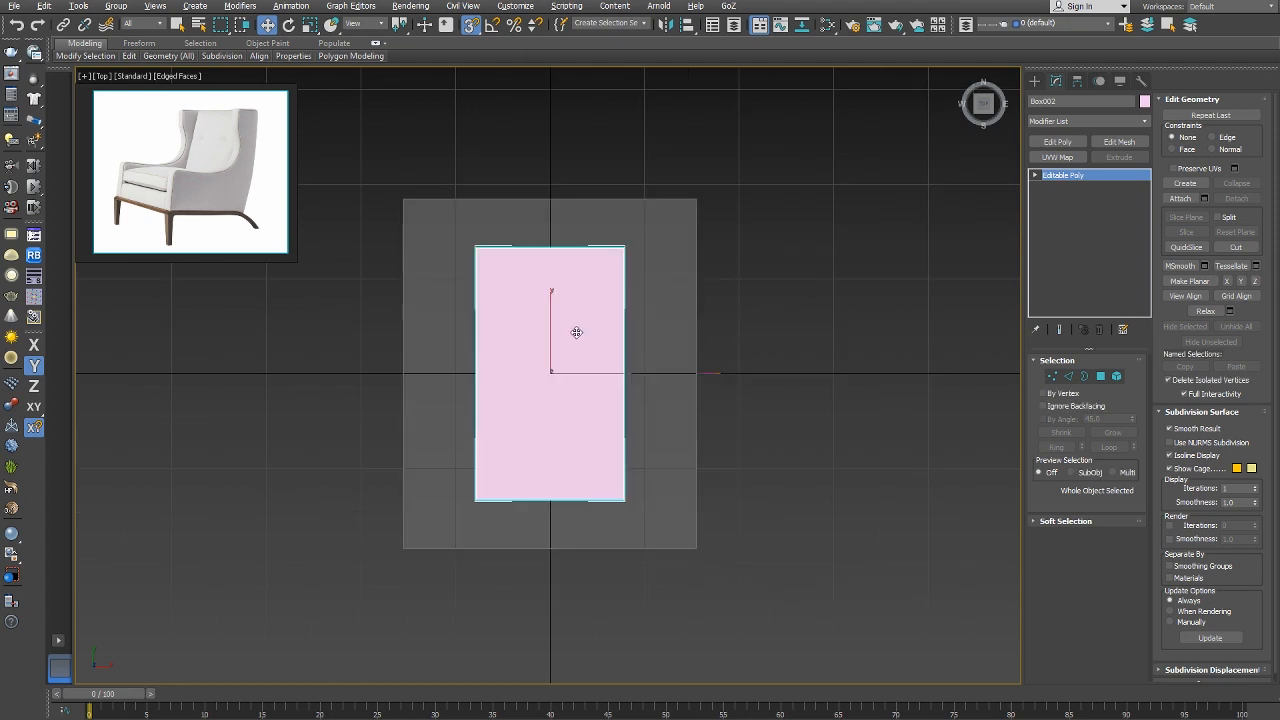
double_click(565, 500)
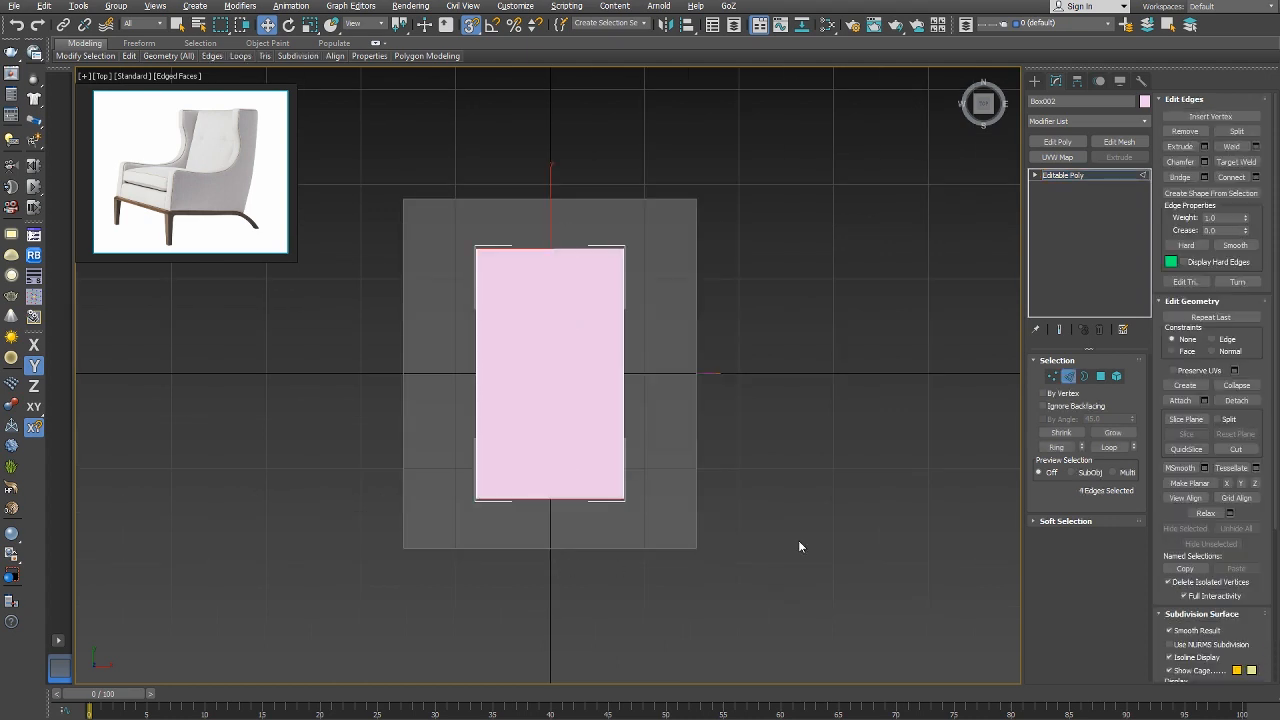
left_click(1256, 177)
Delete the vertices of the slab's right half in the top view, keeping the left half up to the centre line.
right_click(622, 450)
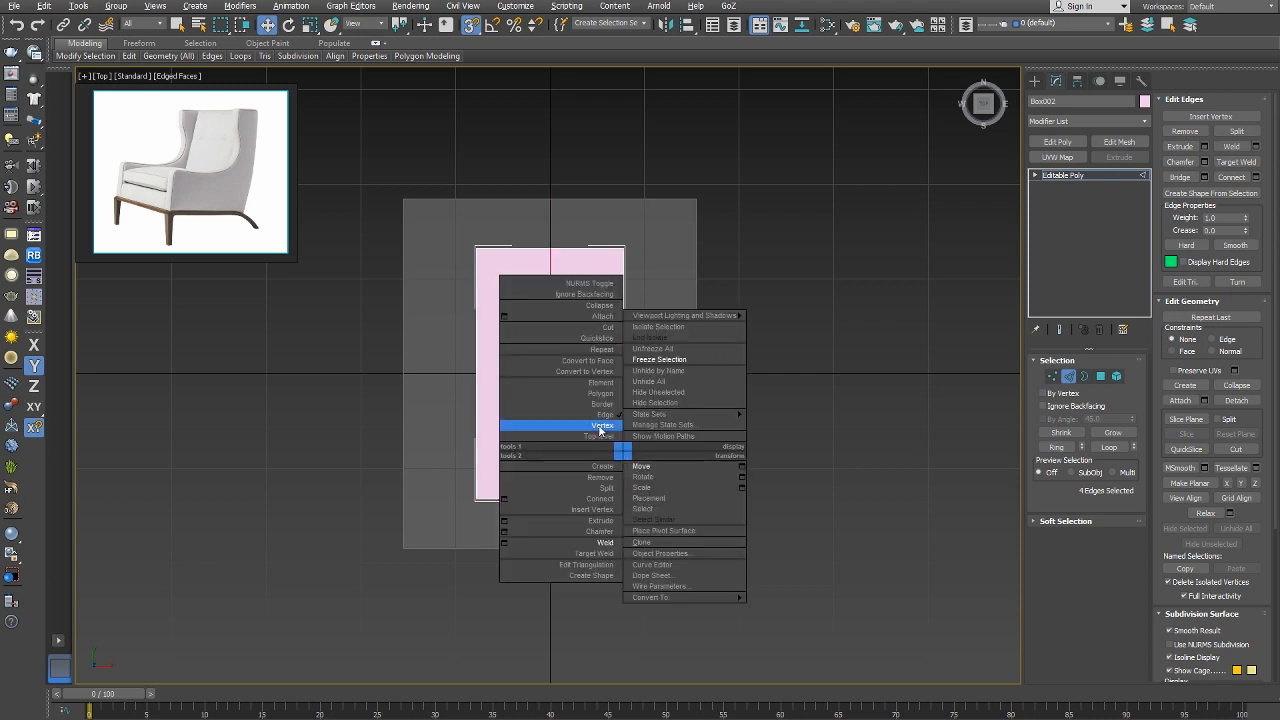
left_click(600, 427)
left_click_drag(597, 555, 655, 225)
key("Delete")
right_click(629, 402)
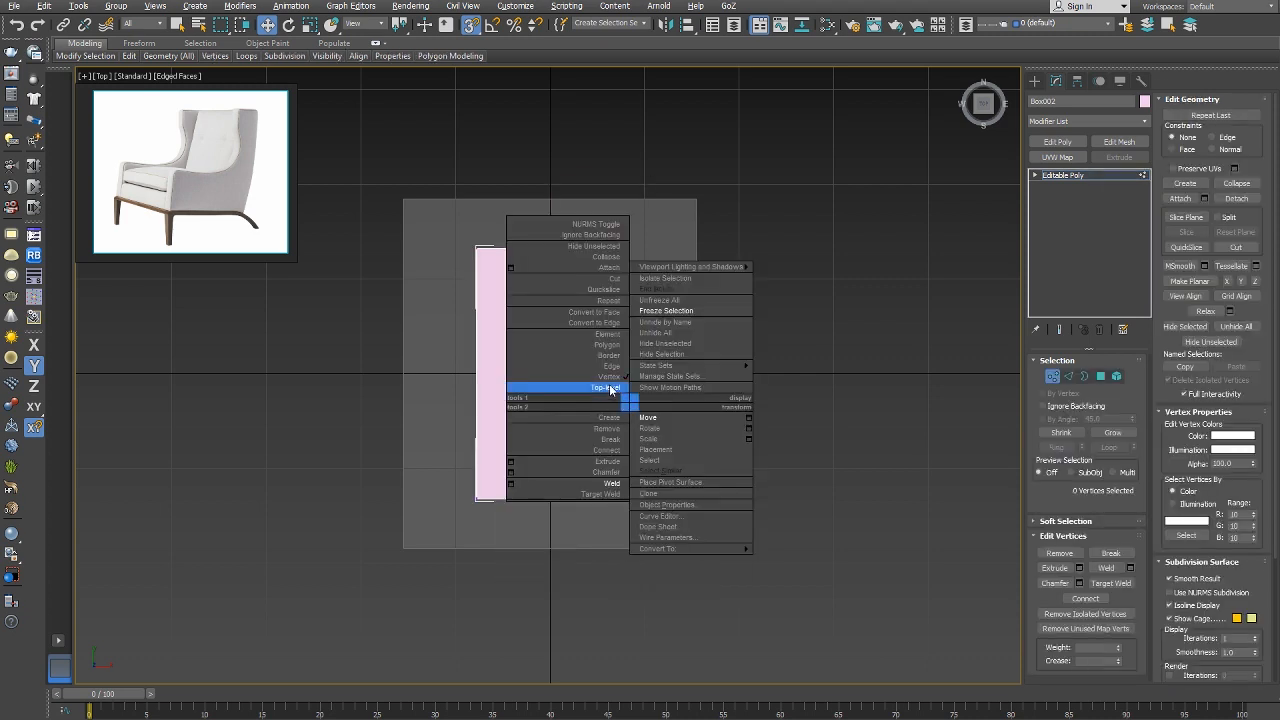
left_click(606, 387)
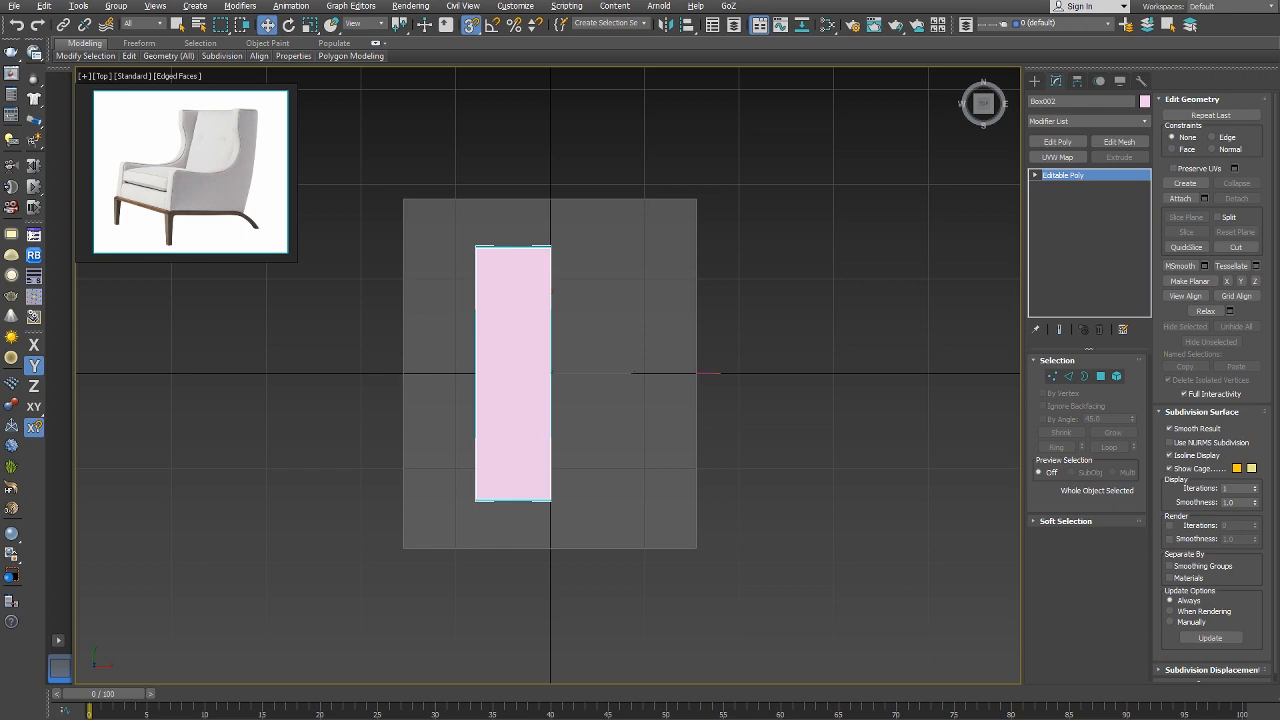
Mirror the half slab across the X axis as an instance.
key("p")
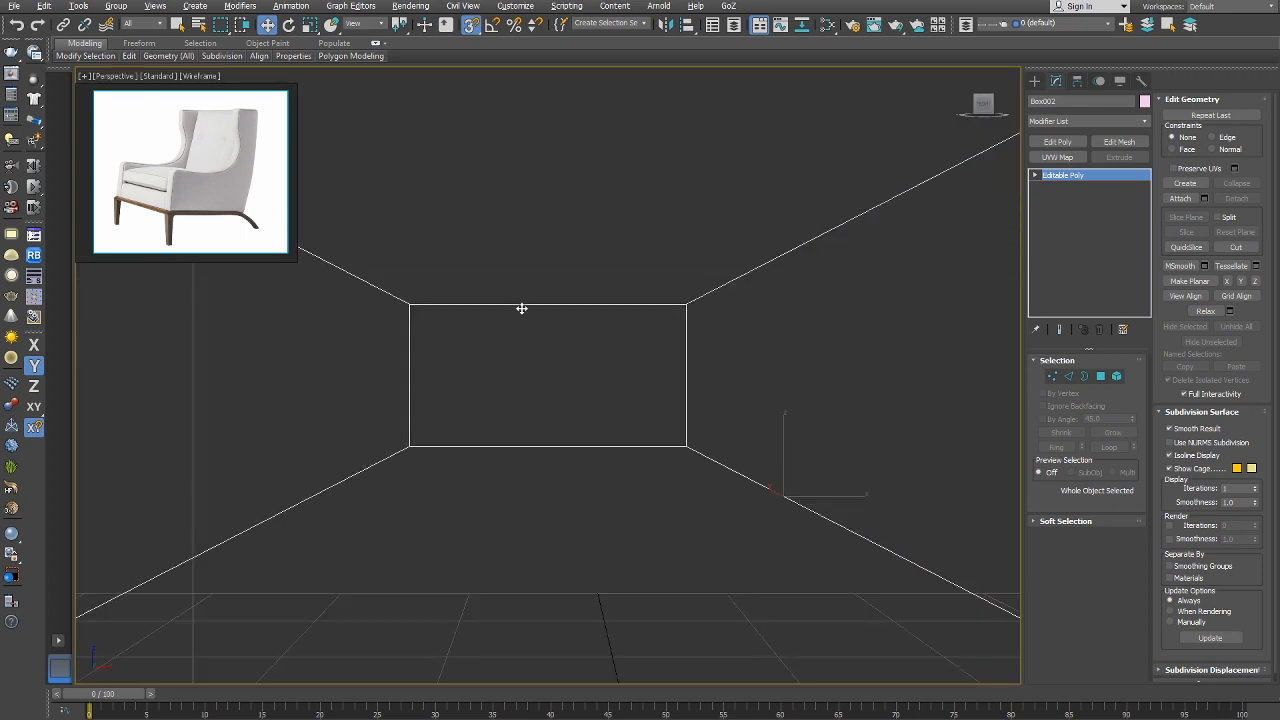
mouse_move(520, 306)
middle_mouse_down("alt")
mouse_move(534, 360)
mouse_move(563, 374)
middle_mouse_up("alt")
right_click(550, 375)
left_click(568, 390)
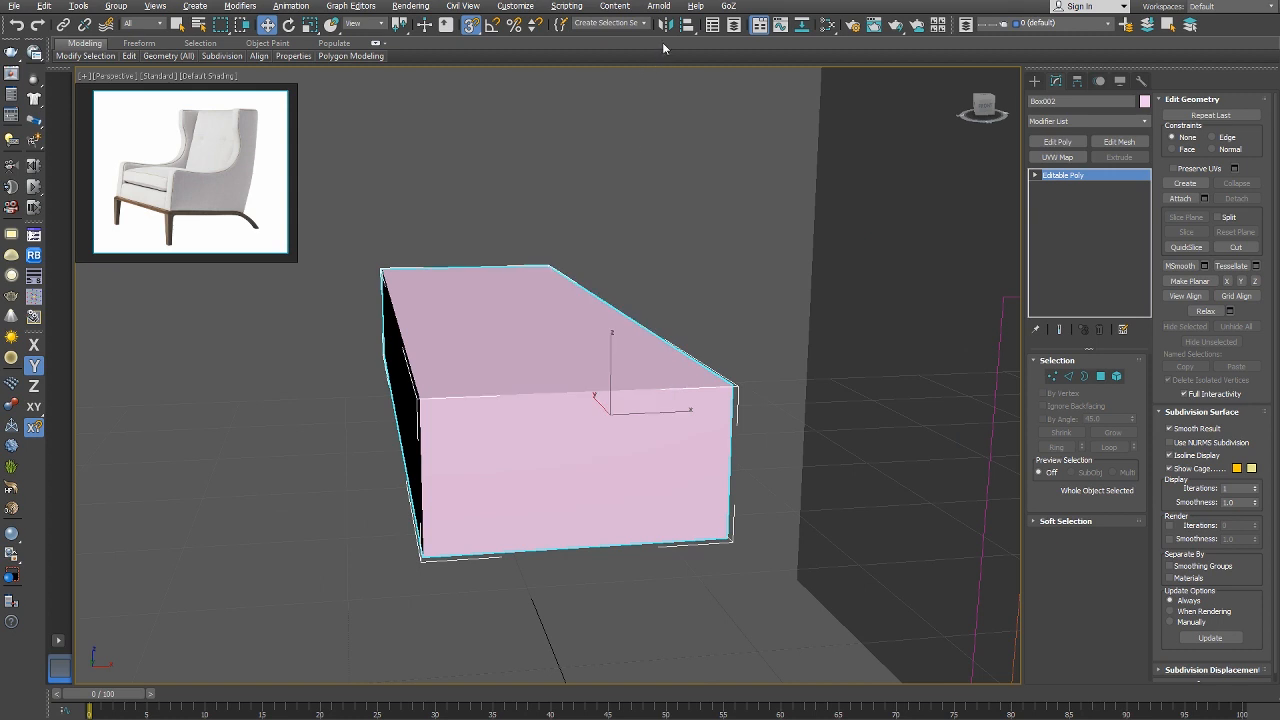
left_click(667, 24)
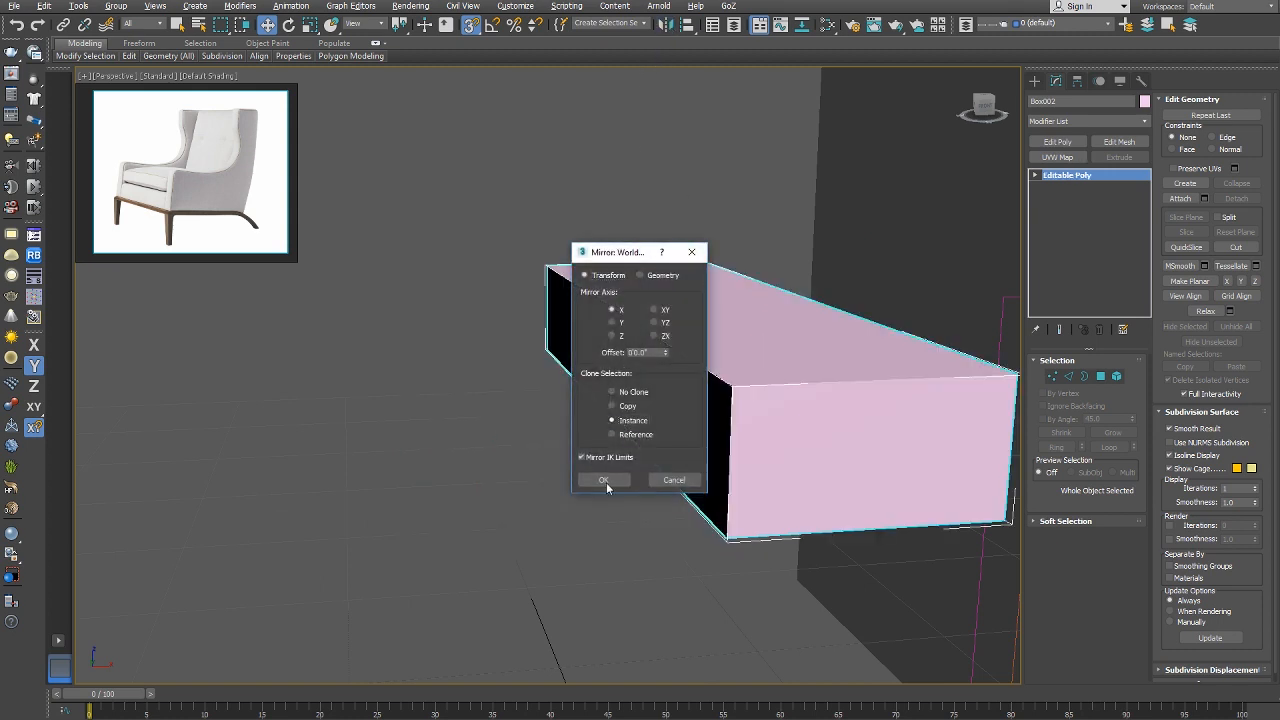
left_click(614, 420)
left_click(603, 480)
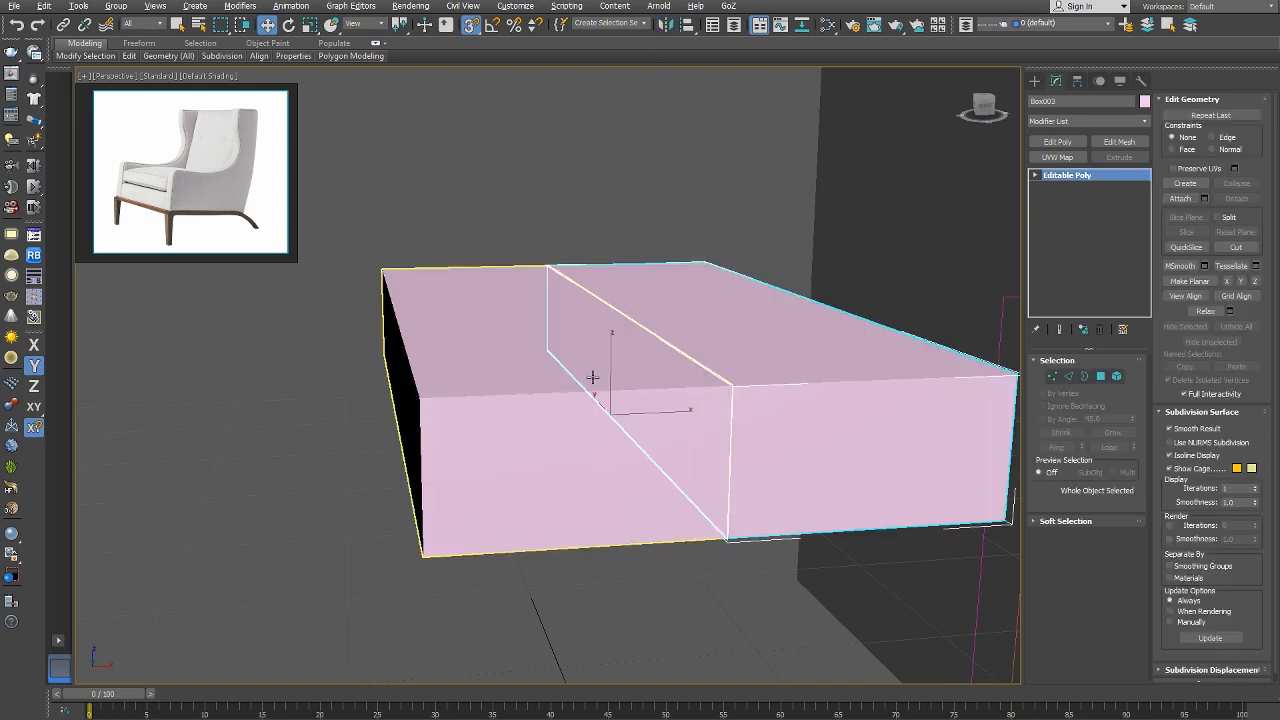
Select the mirrored half's four rear vertices in the top view and move them slightly forward along Y.
key("t")
scroll(572, 383, "up", 5)
middle_click_drag(473, 362, 525, 341)
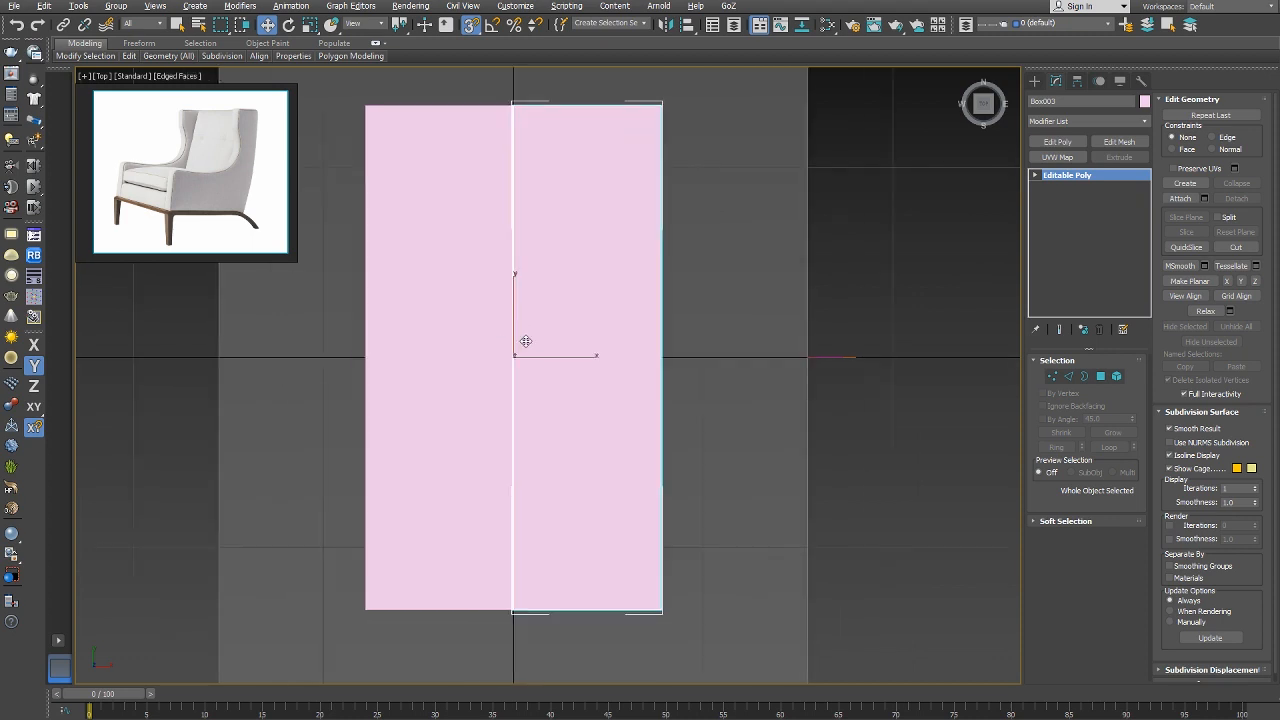
right_click(586, 296)
left_click(563, 243)
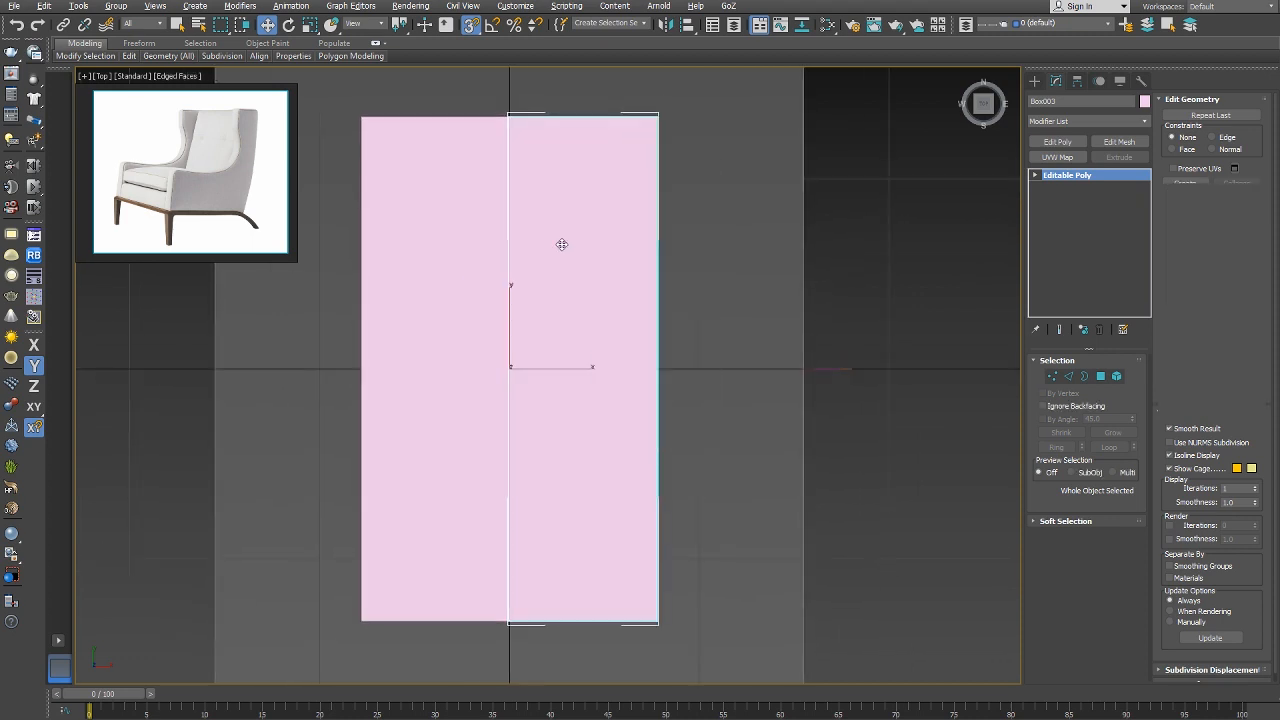
scroll(567, 288, "down", 2)
scroll(567, 288, "down", 2)
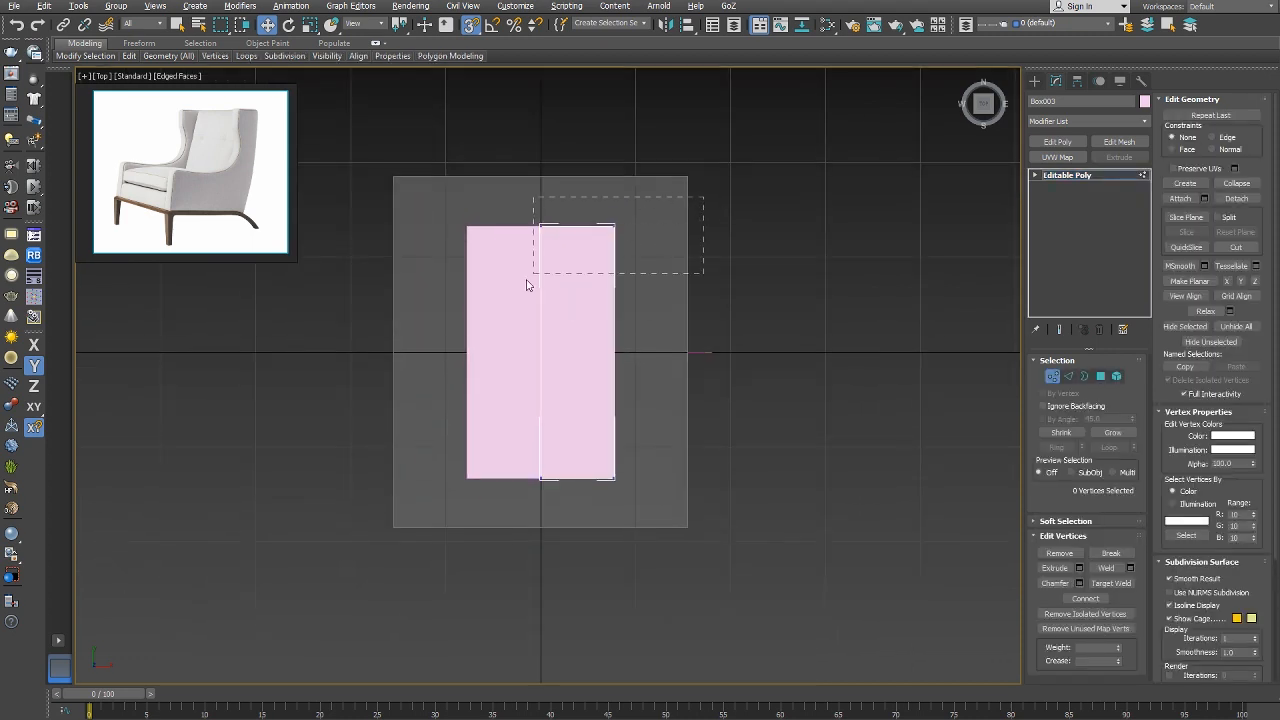
left_click_drag(528, 285, 528, 286)
mouse_move(536, 227)
left_mouse_down()
mouse_move(529, 260)
mouse_move(532, 229)
mouse_move(533, 246)
left_mouse_up()
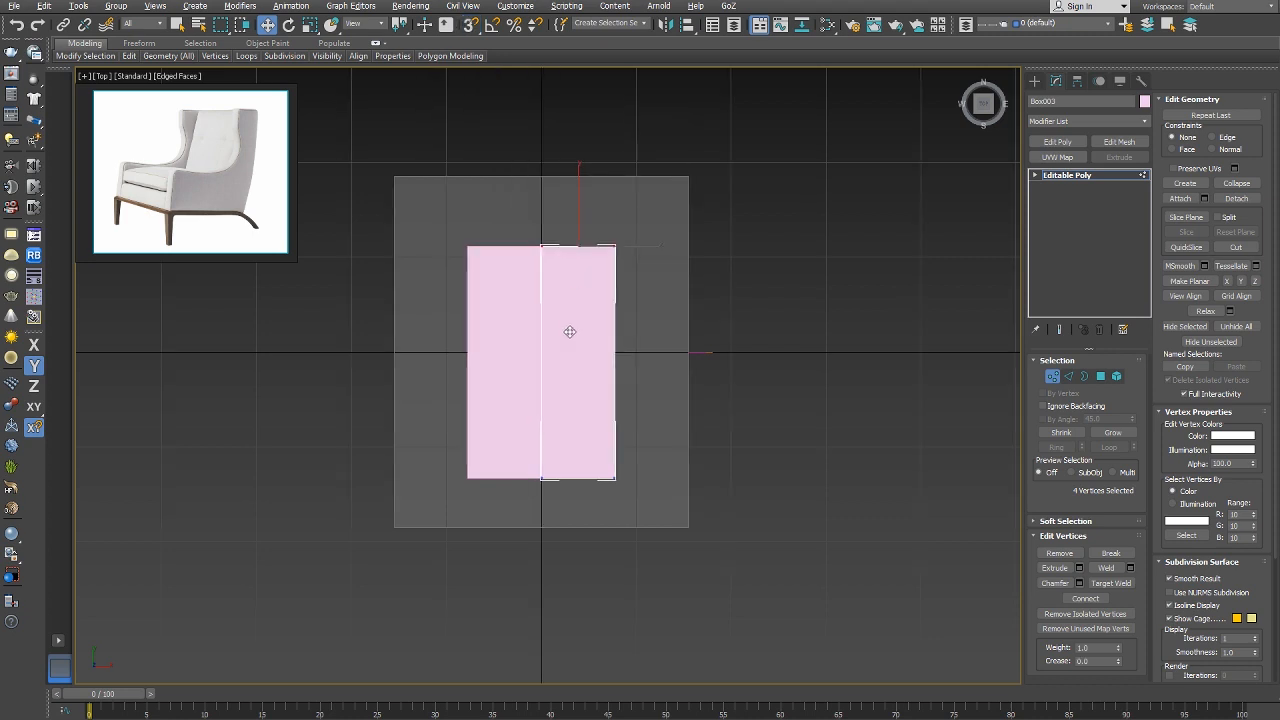
Snap the mirrored half's four outer vertices to the frozen box's side along X, and pull them back inward to leave armrest room.
key("F5")
left_click(410, 521)
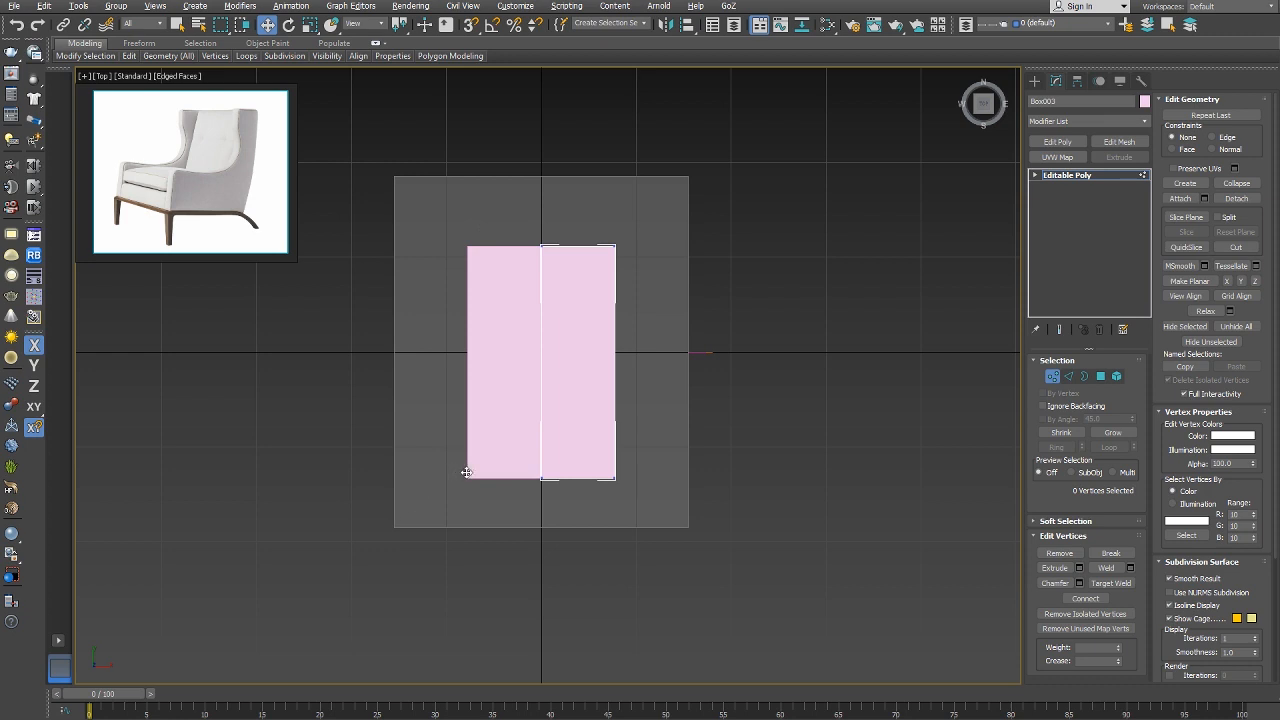
key("s")
left_click_drag(588, 508, 692, 177)
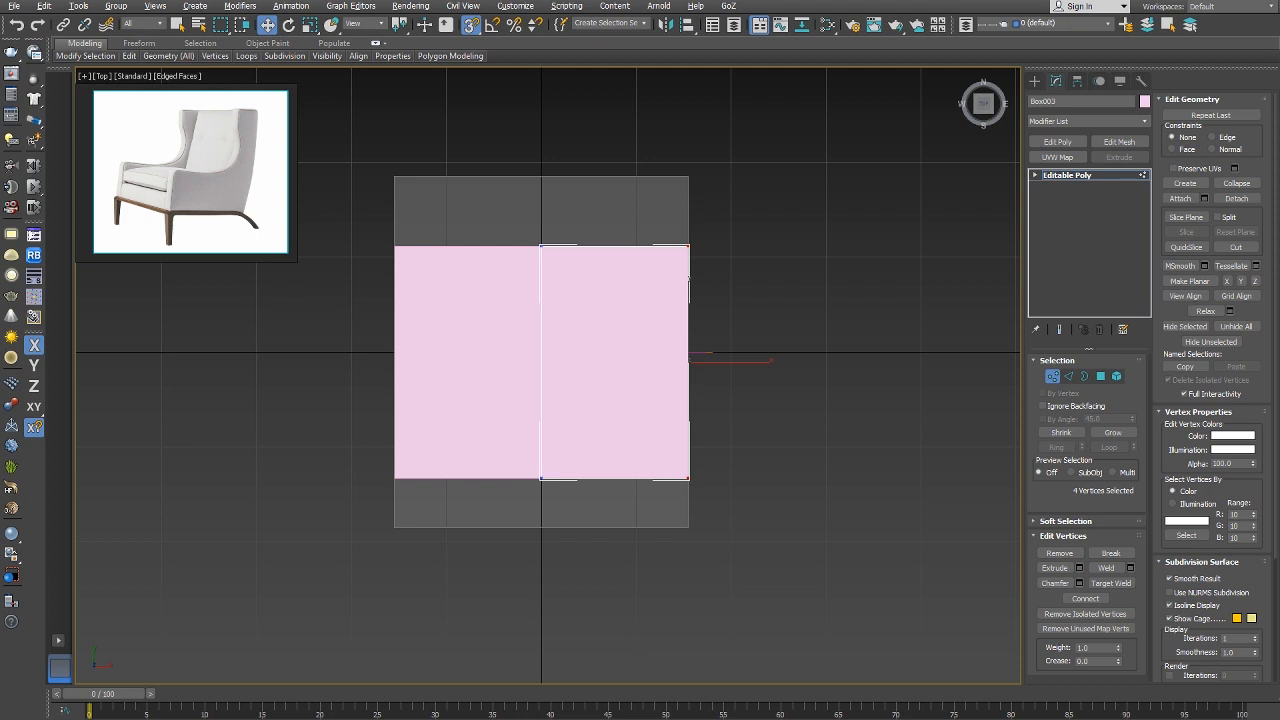
left_click_drag(688, 288, 651, 288)
Move the mirrored half's front vertices along Y to the frozen box's front edge, and finish vertex editing.
right_click(671, 385)
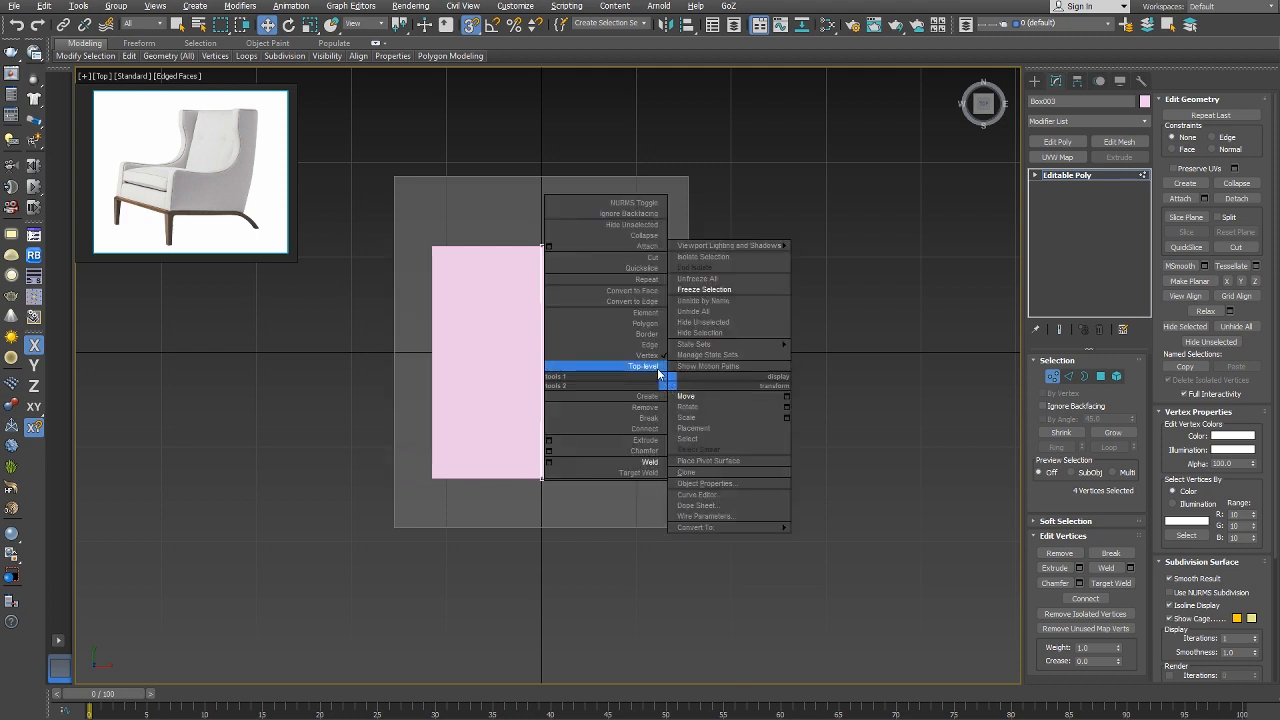
left_click(648, 355)
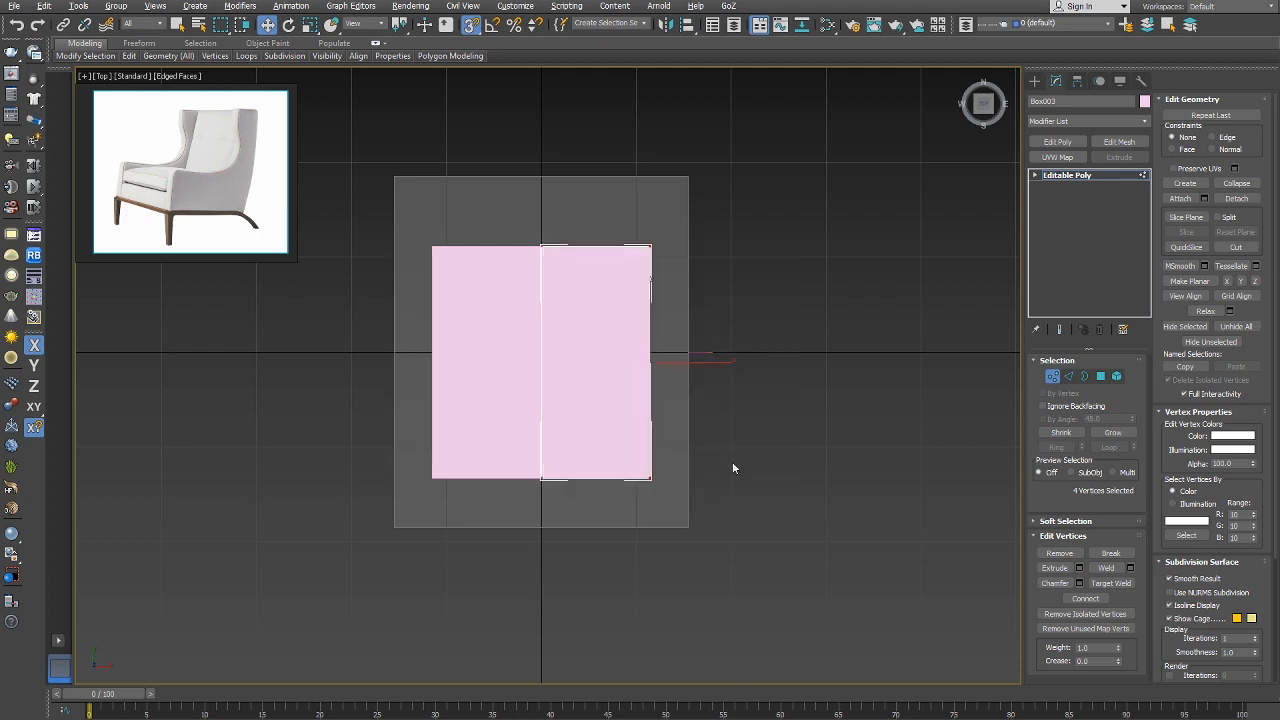
key("F6")
left_click_drag(661, 482, 691, 529)
right_click(658, 492)
left_click(658, 492)
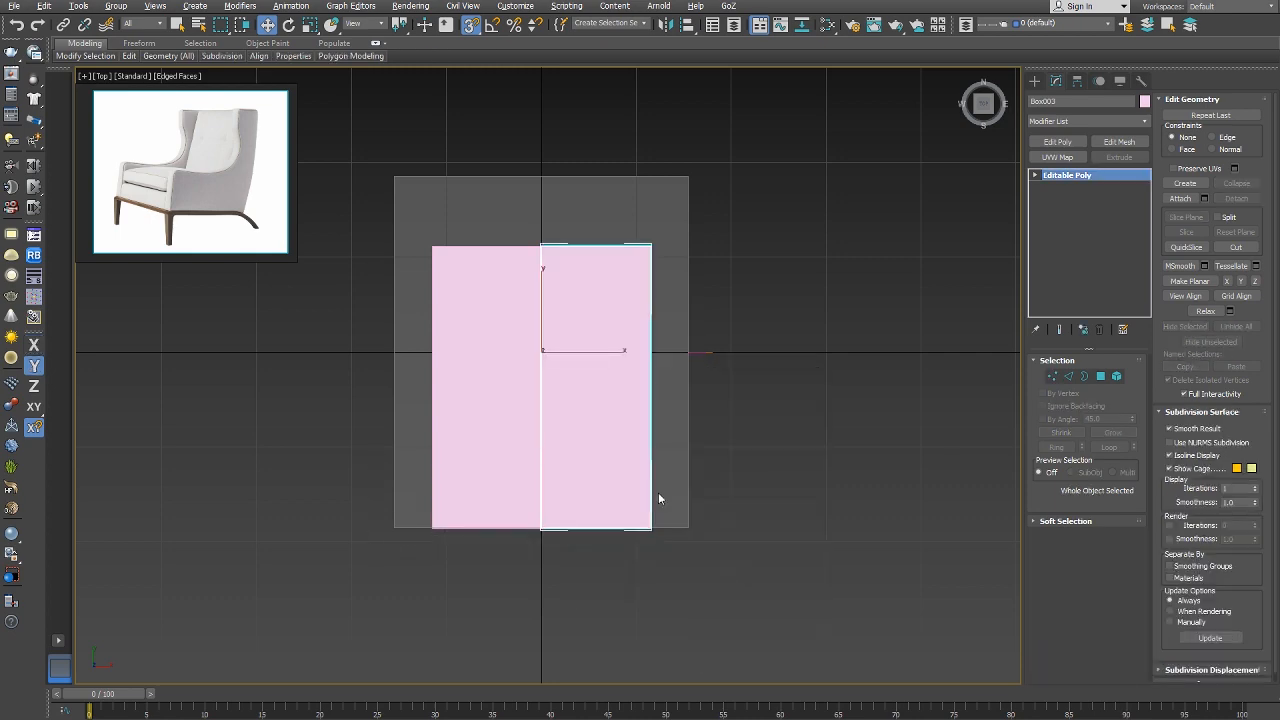
Examine the resized seat slab inside the frozen box in the shaded perspective view.
key("p")
middle_click_drag(658, 492, 534, 431, "alt")
key("F3")
scroll(622, 365, "down", 4)
mouse_move(622, 365)
middle_mouse_down("alt")
mouse_move(677, 354)
mouse_move(637, 352)
middle_mouse_up("alt")
right_click(616, 365)
left_click(625, 378)
key("F3")
right_click(637, 352)
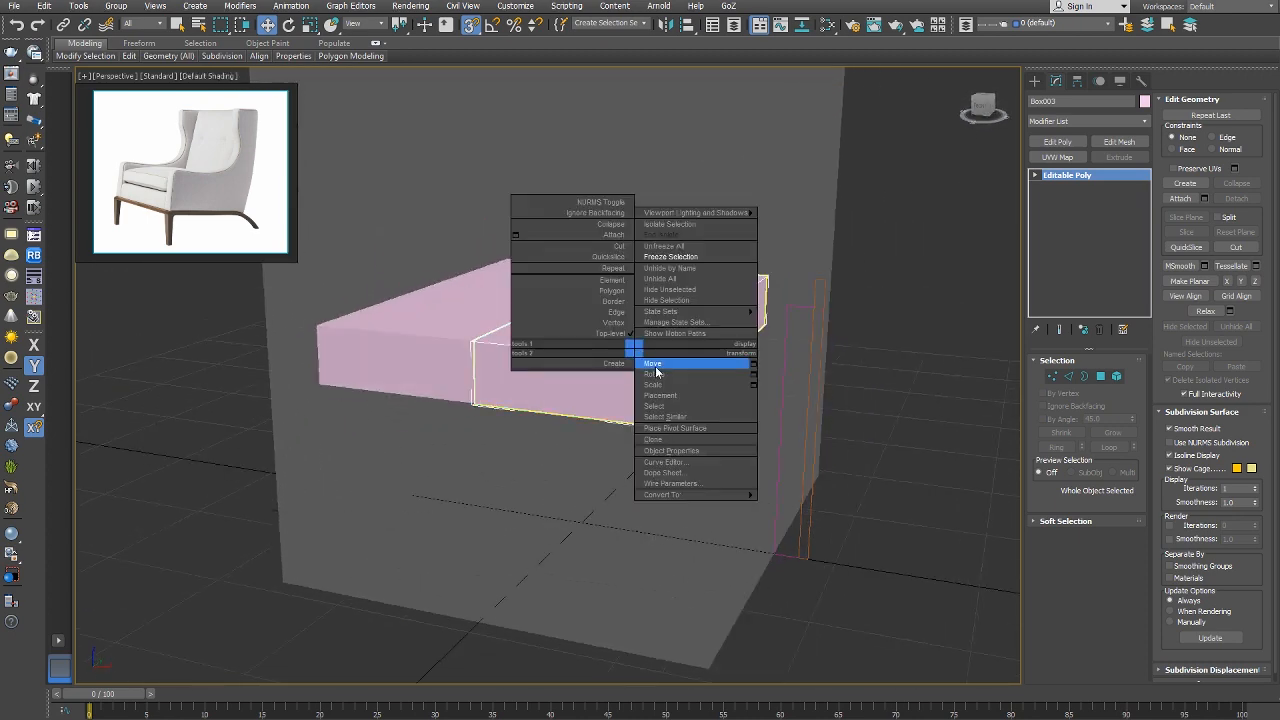
left_click(665, 366)
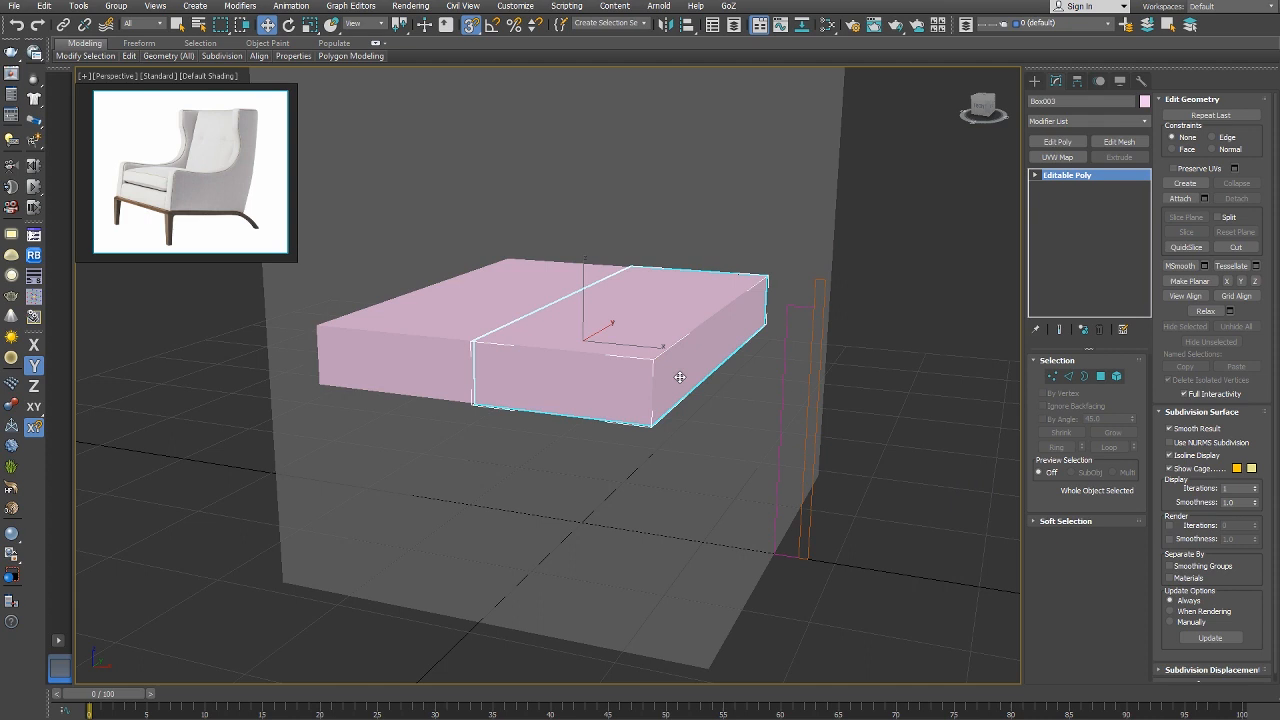
Lower the seat's four rear vertices slightly in the right view so the seat slopes down towards the back.
right_click(680, 377)
left_click(653, 349)
key("r")
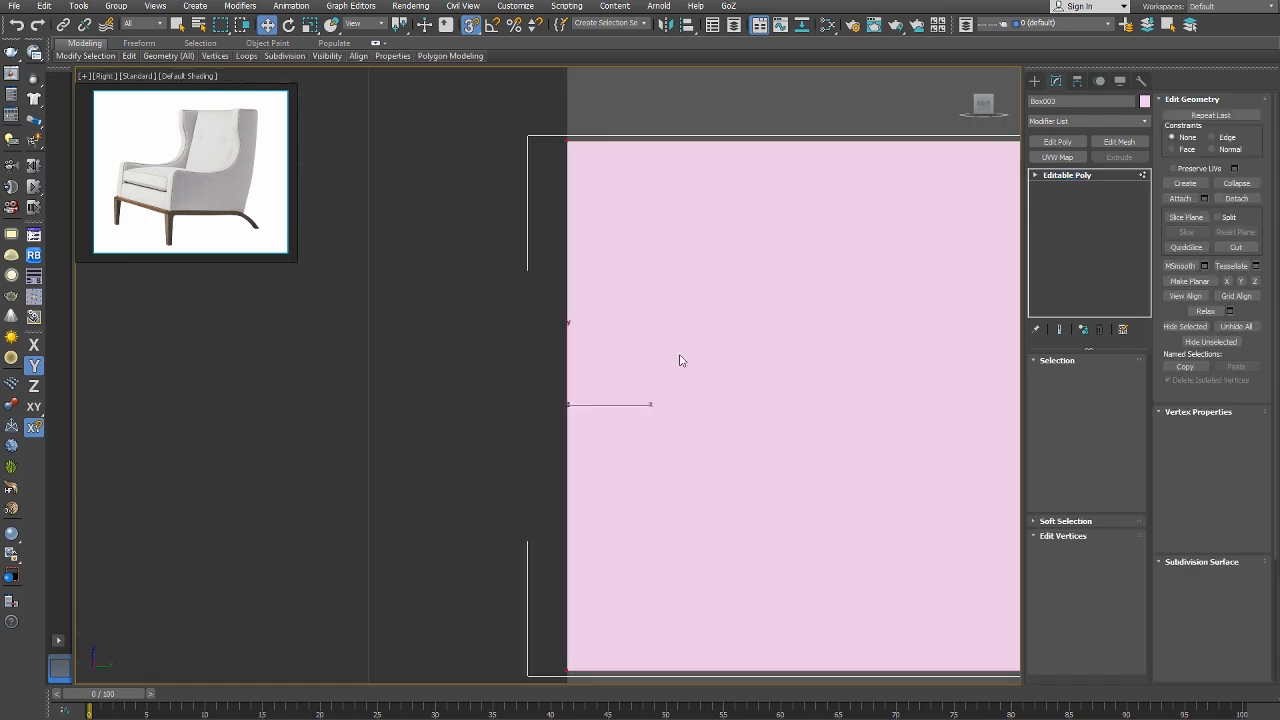
scroll(680, 358, "down", 5)
middle_click_drag(680, 358, 599, 342)
scroll(610, 346, "down", 5)
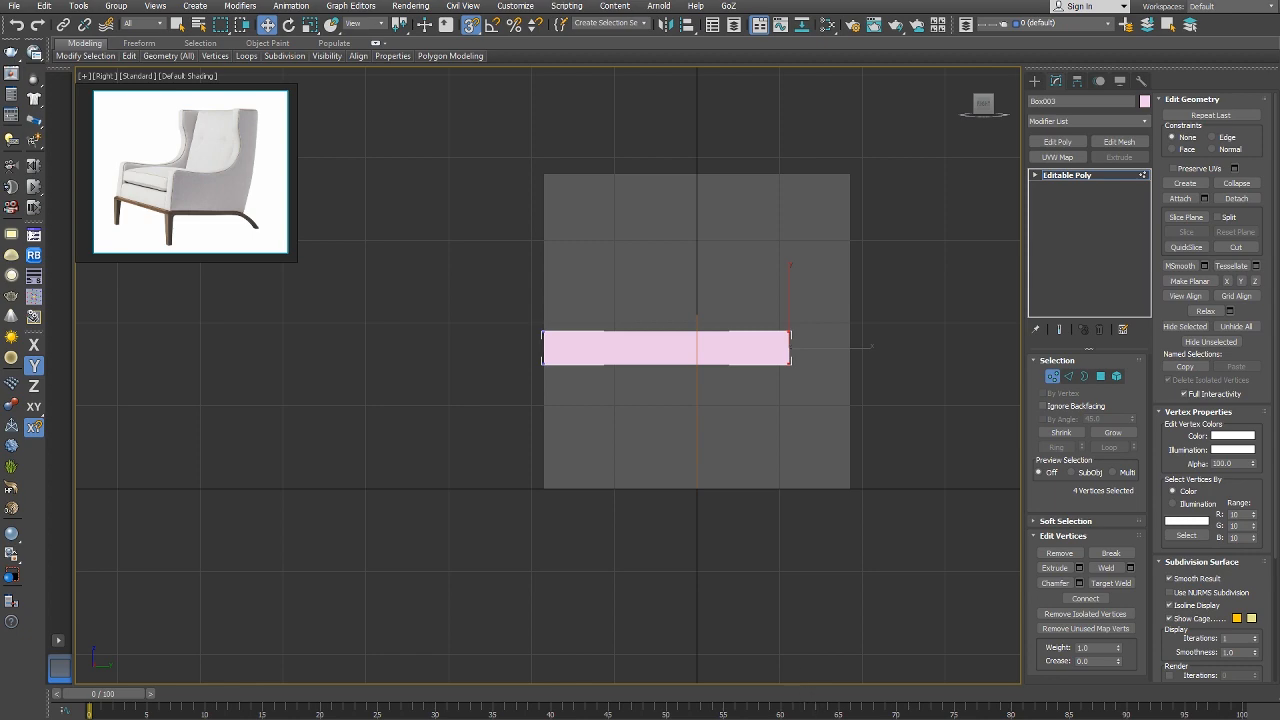
left_click_drag(790, 309, 790, 325)
right_click(631, 408)
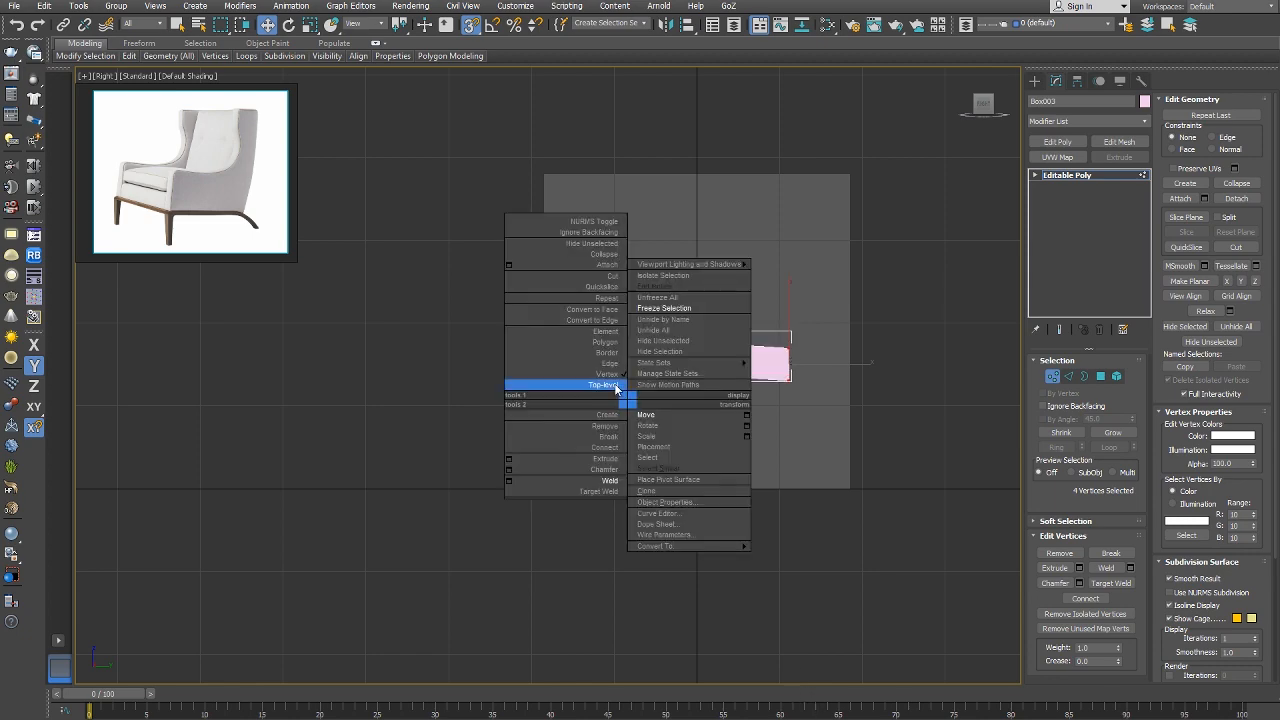
left_click(600, 383)
Examine the sloped seat slab from several angles in perspective.
key("p")
middle_click_drag(574, 391, 745, 412, "alt")
right_click(626, 414)
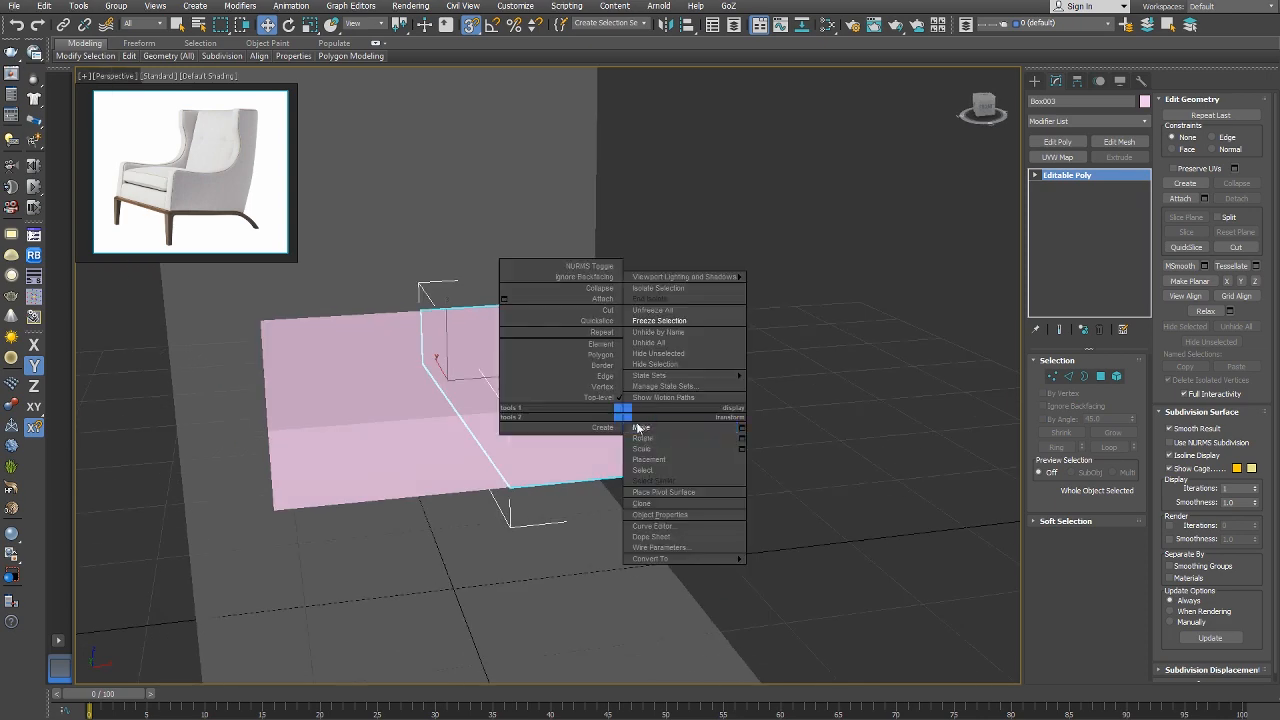
left_click(641, 427)
middle_click_drag(357, 398, 437, 337, "alt")
right_click(432, 393)
left_click(459, 409)
right_click(417, 395)
left_click(437, 409)
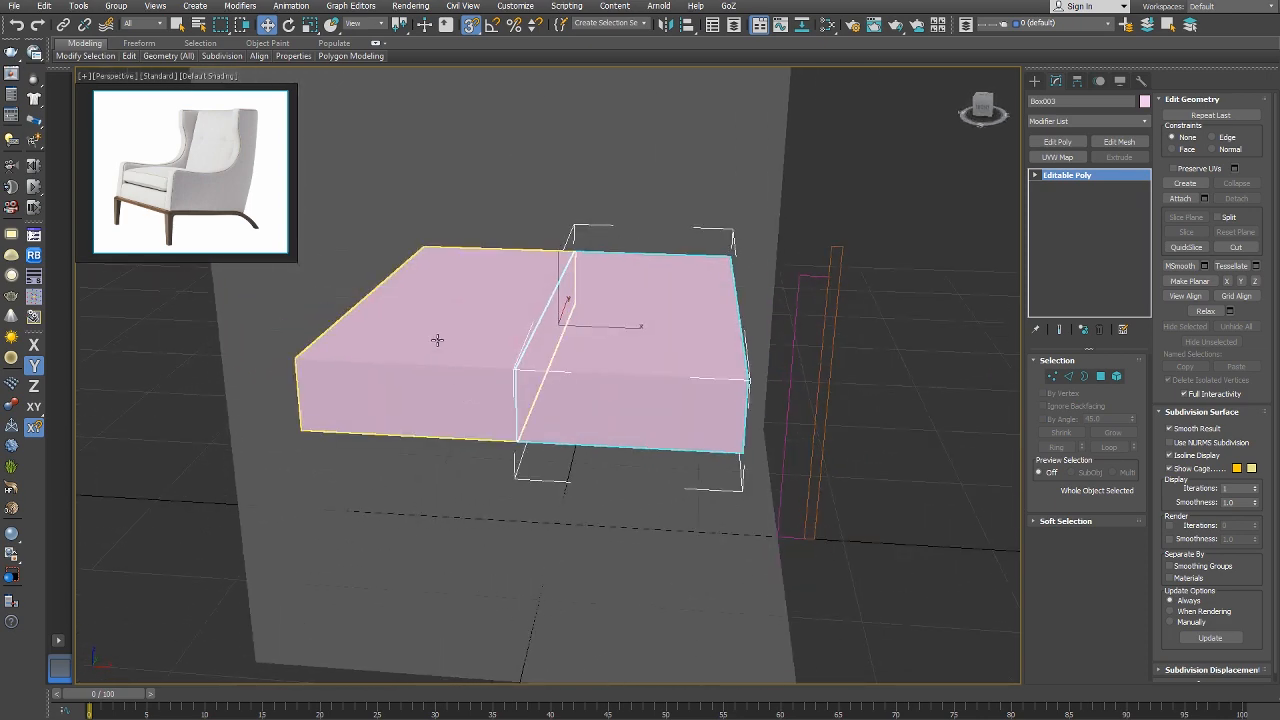
Clone the left half of the seat slab in place from the top view.
left_click(437, 343)
key("t")
key("F5")
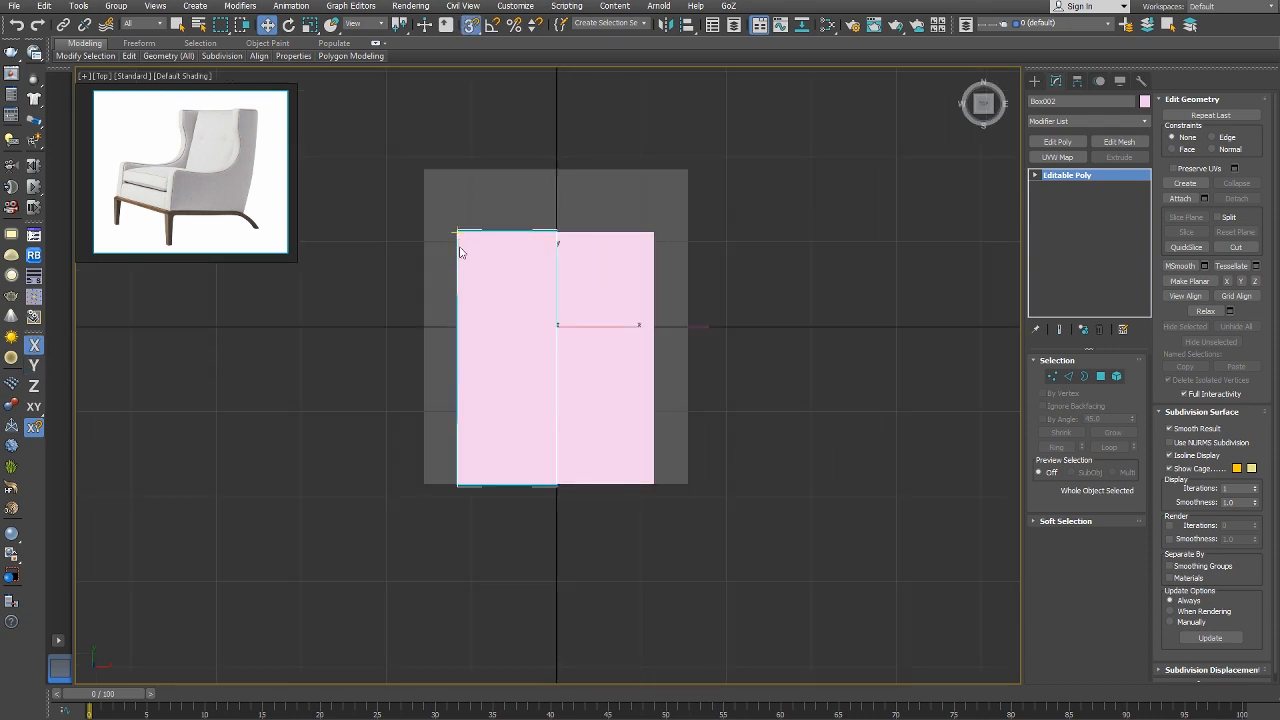
key("ctrl+v")
left_click(603, 426)
Place a copy of the left seat half directly against the outer left side of the seat in the top view.
right_click(573, 349)
left_click(549, 318)
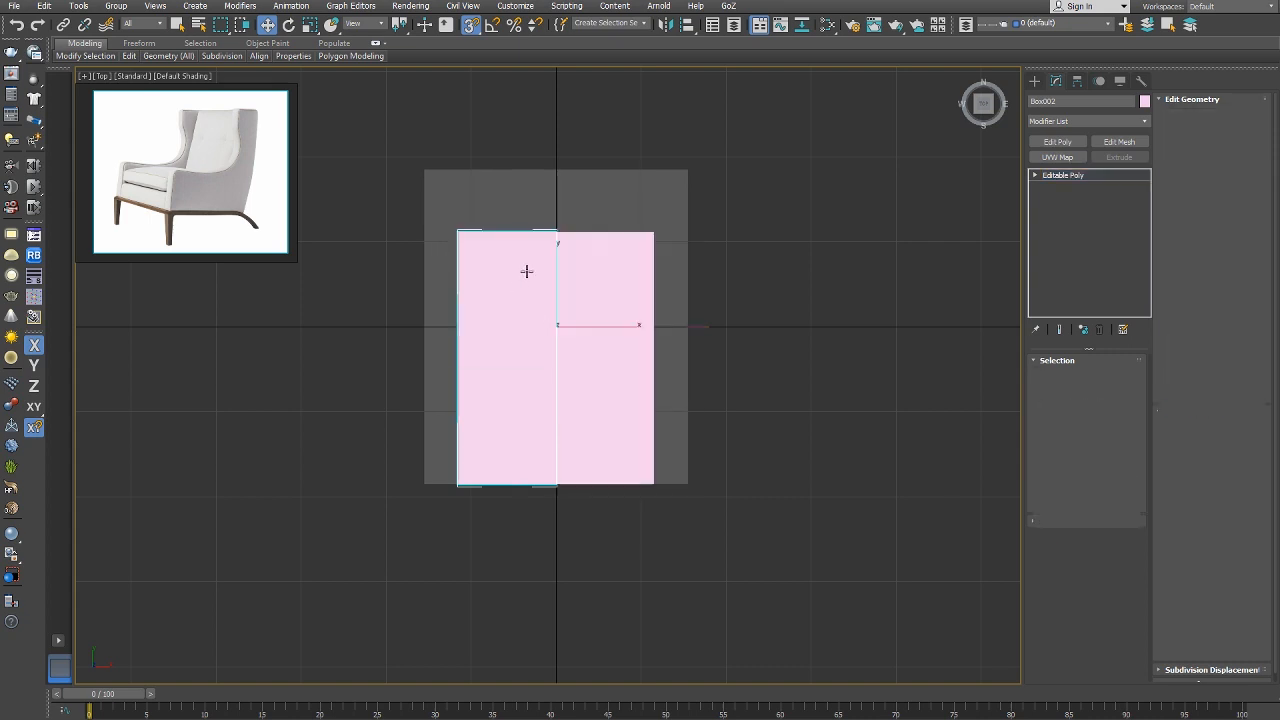
key("ctrl+a")
key("F5")
left_click_drag(551, 480, 457, 480)
Snap the copy's four outer vertices inward to the guide box's left edge to narrow it to armrest width.
left_click_drag(396, 178, 293, 559)
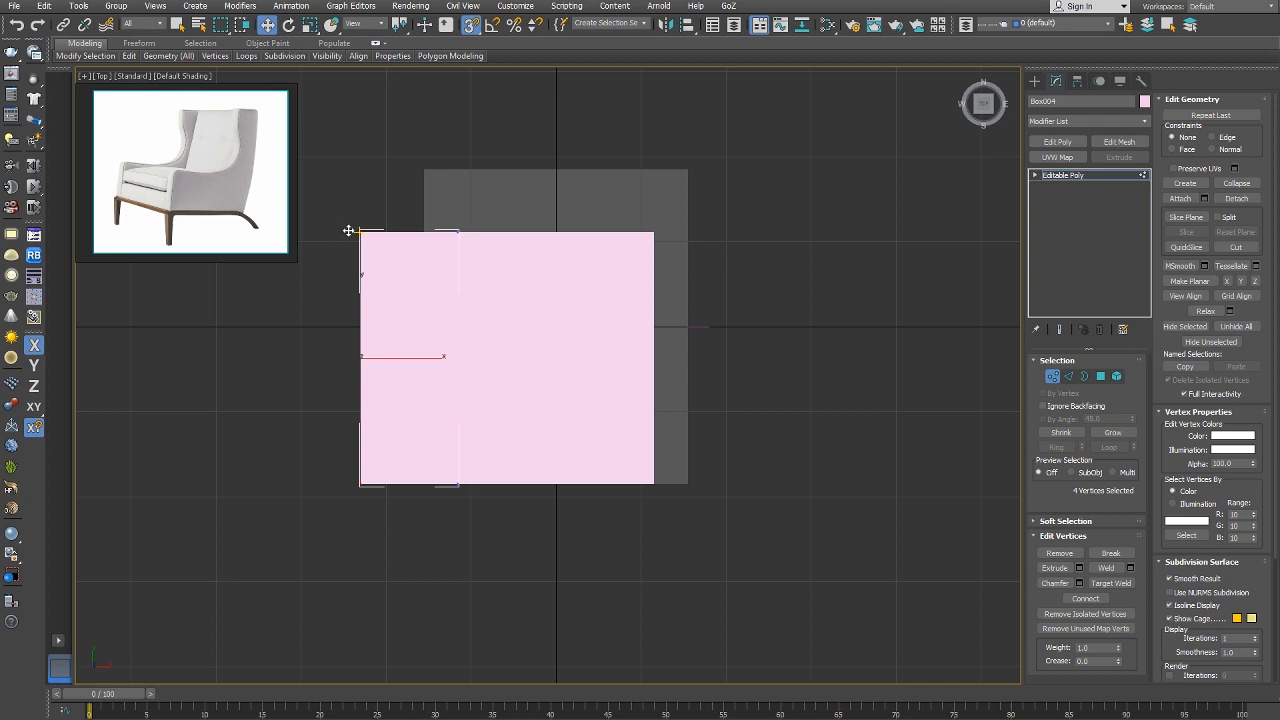
left_click_drag(348, 231, 478, 206)
middle_click_drag(506, 230, 475, 243)
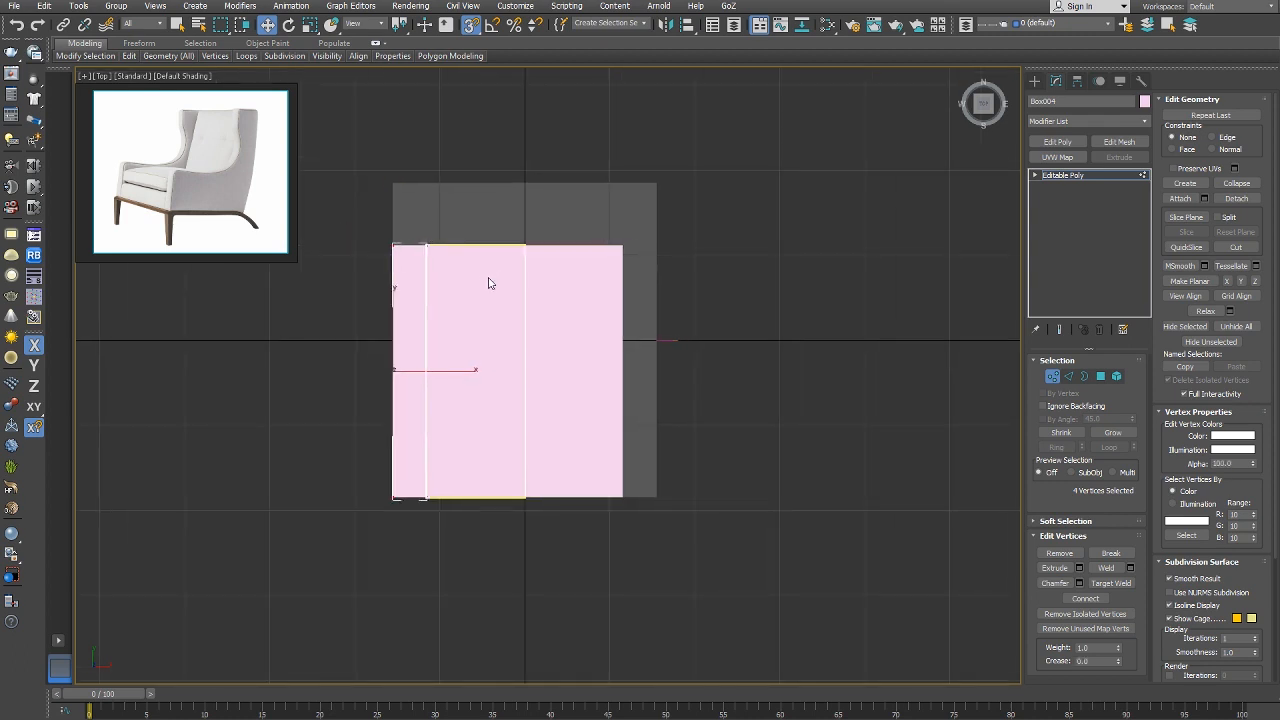
Lower the armrest block's bottom vertices in the right view so the side extends well below the seat.
key("r")
key("z")
scroll(556, 366, "down", 7)
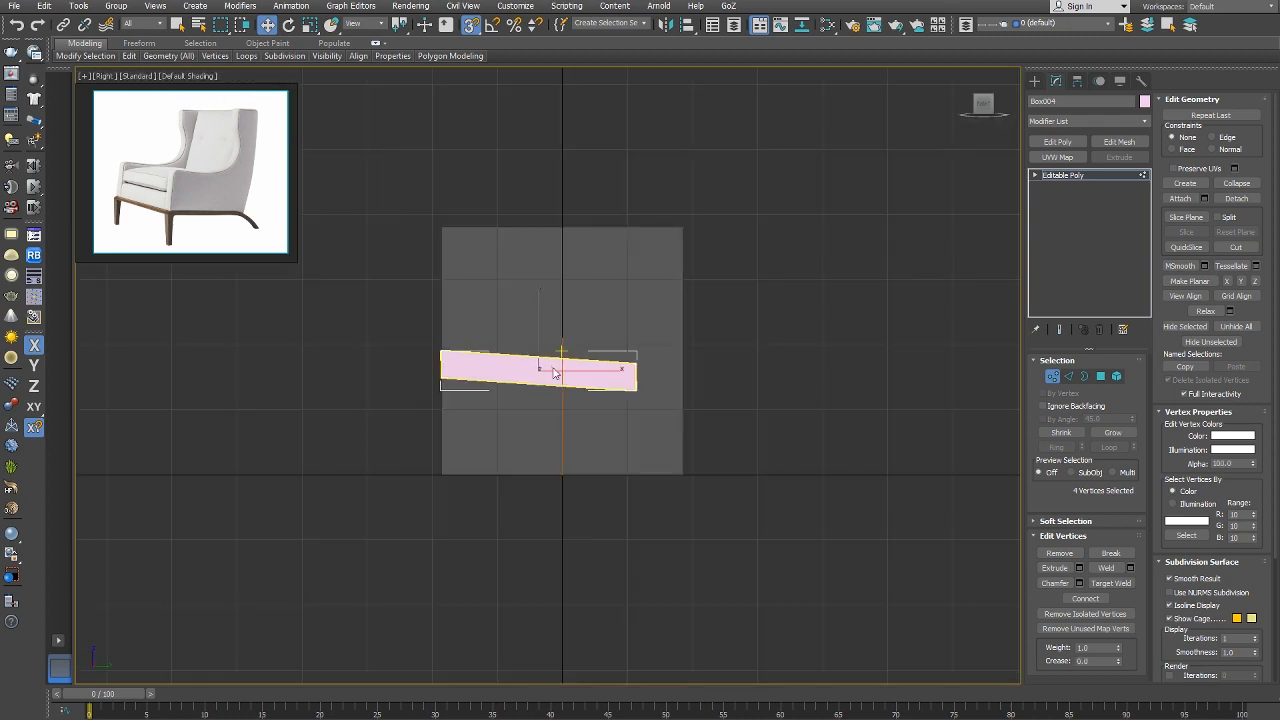
scroll(588, 390, "up", 2)
middle_click_drag(588, 390, 580, 314)
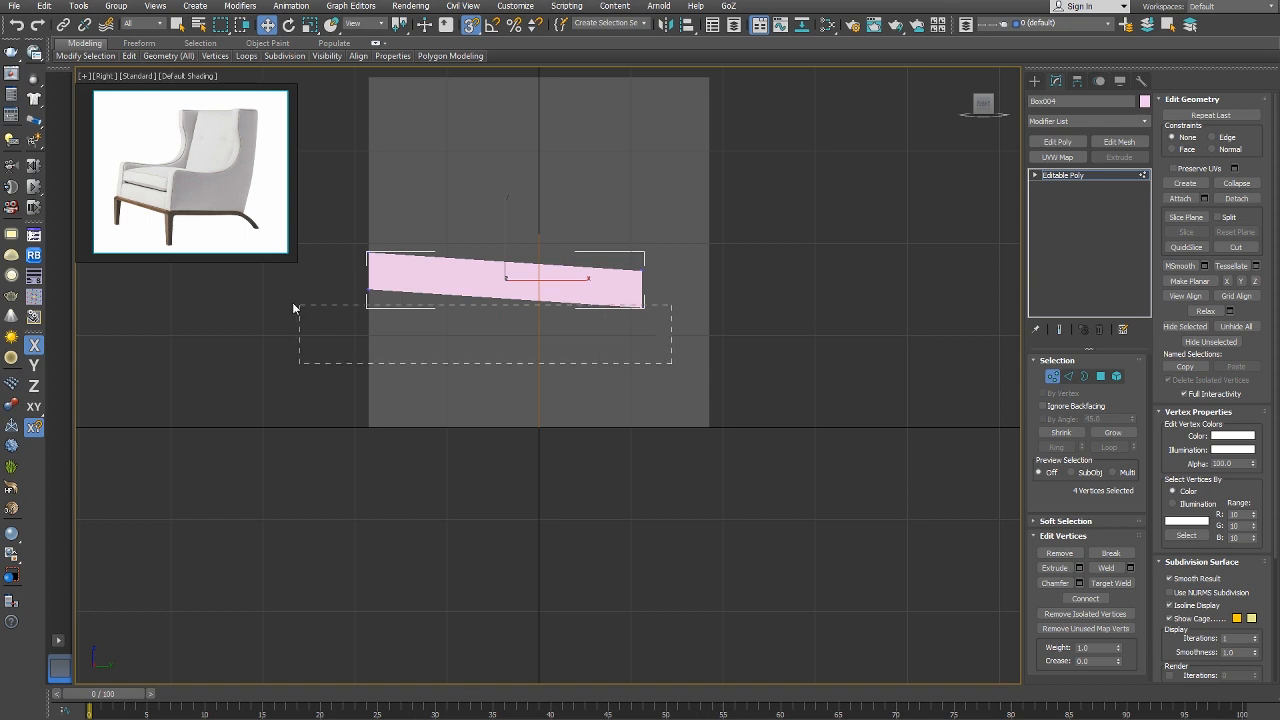
left_click_drag(293, 308, 291, 303)
key("F6")
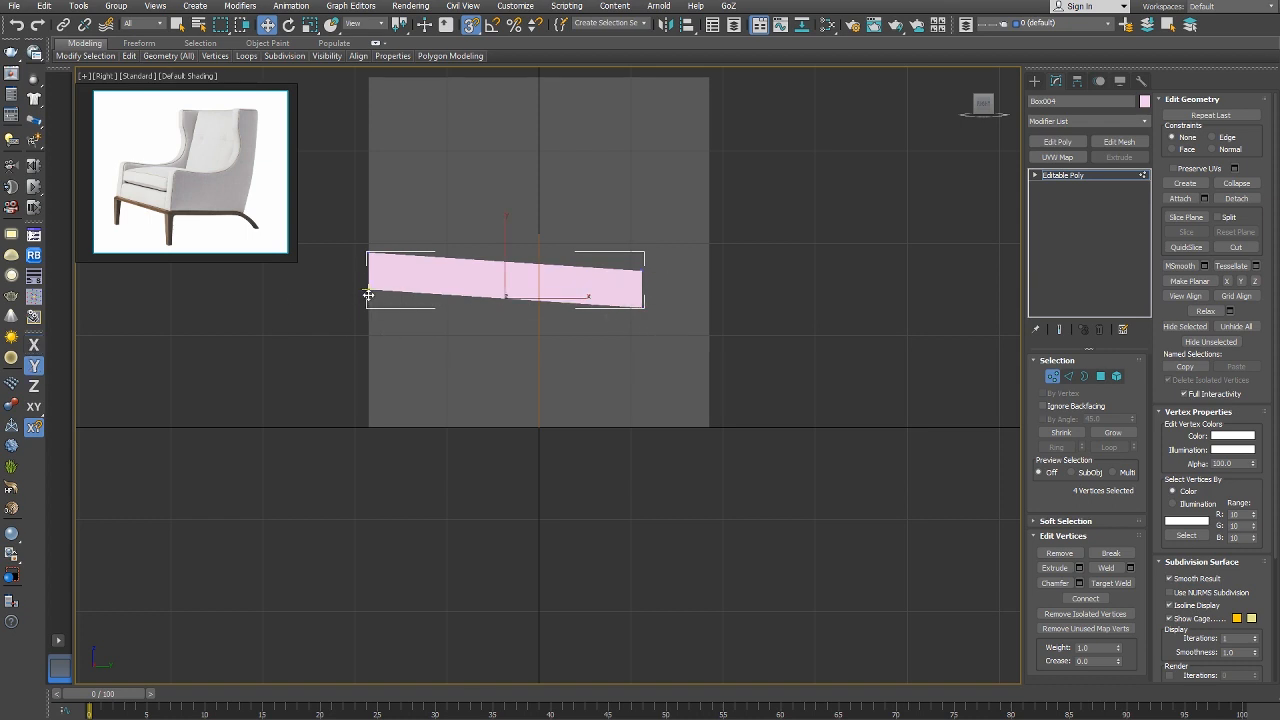
left_click_drag(368, 295, 716, 431)
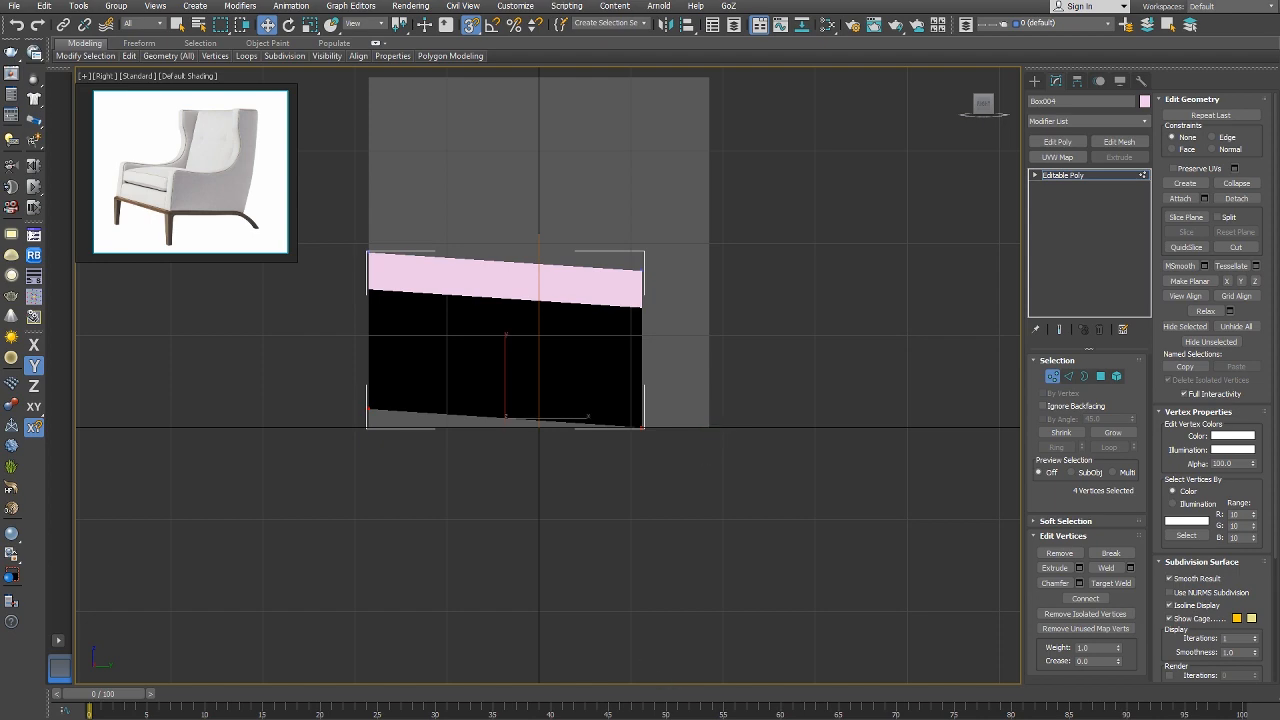
key("ctrl+z")
right_click(658, 446)
left_click(644, 430)
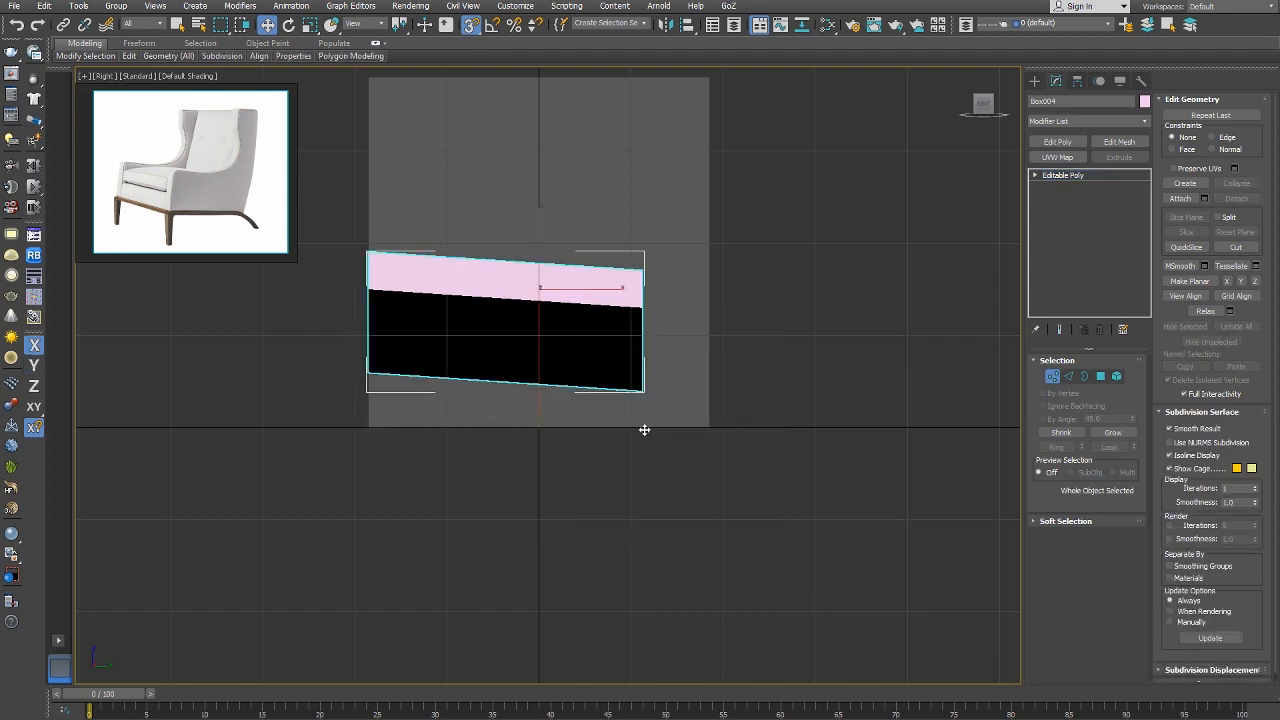
Raise the armrest block's top vertices slightly above the seat surface in the front view.
key("p")
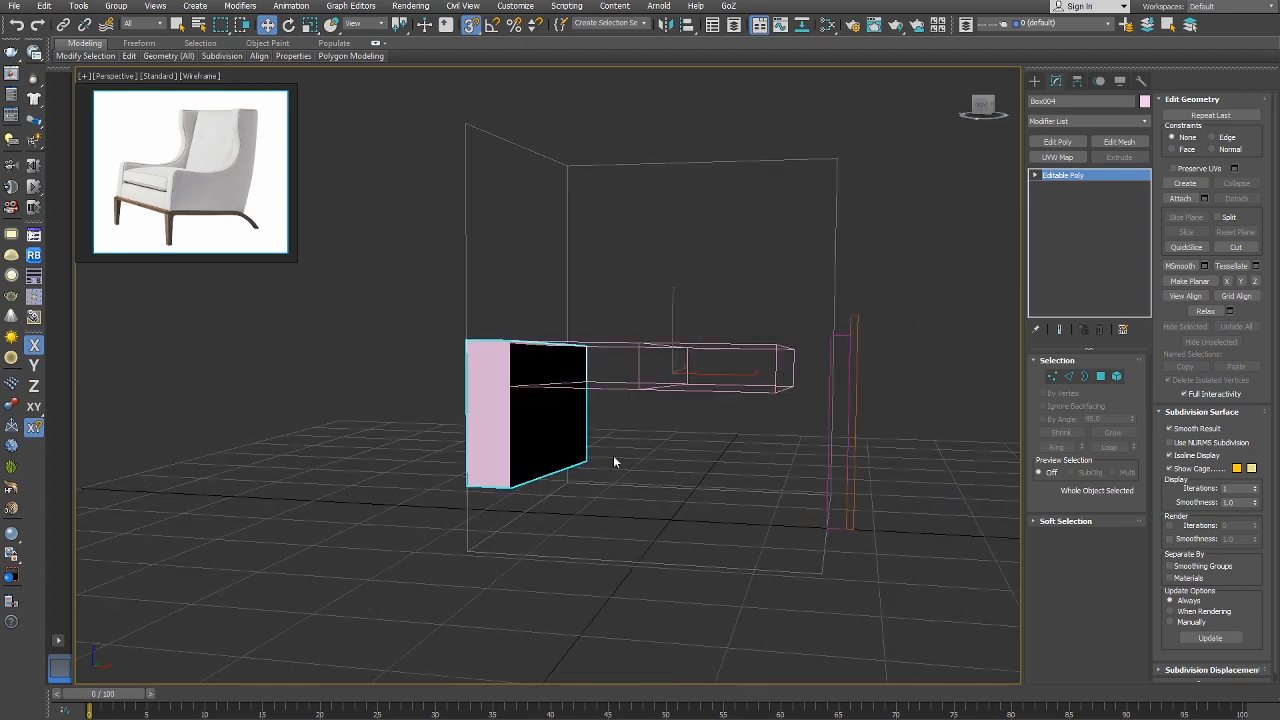
key("F3")
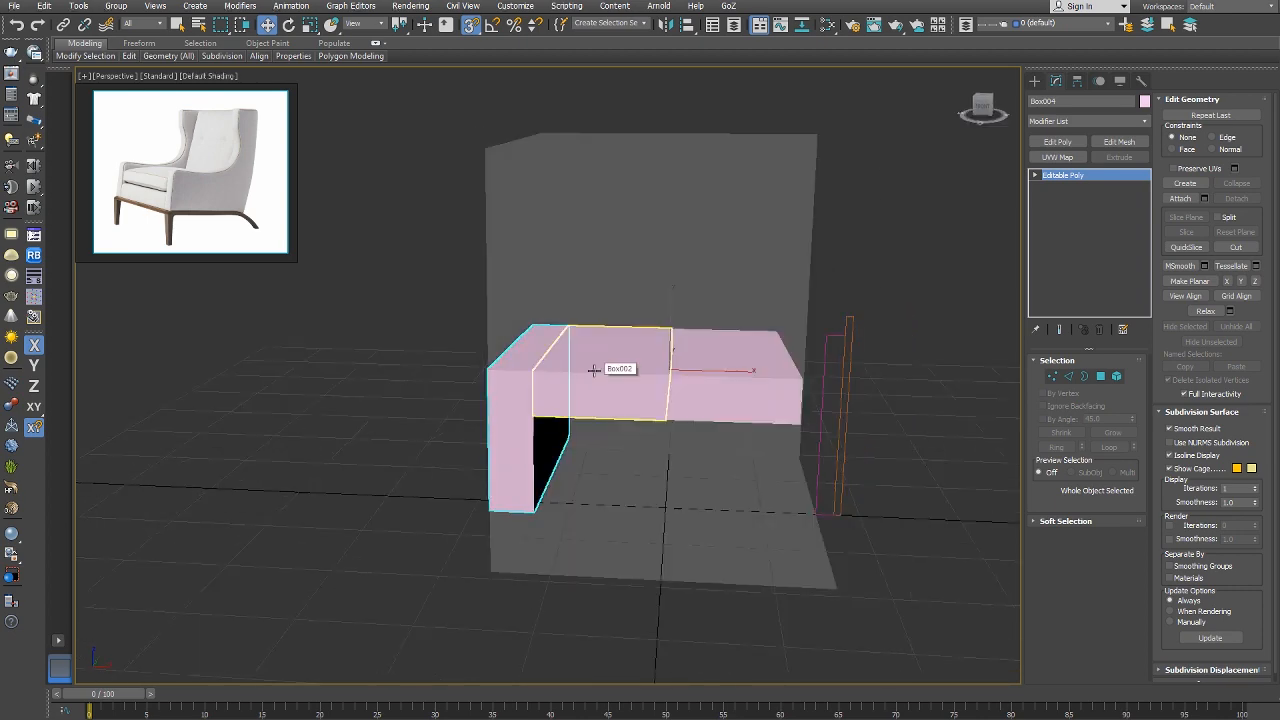
middle_click_drag(594, 370, 353, 411, "alt")
key("f")
scroll(353, 411, "down", 8)
right_click(492, 384)
left_click(474, 367)
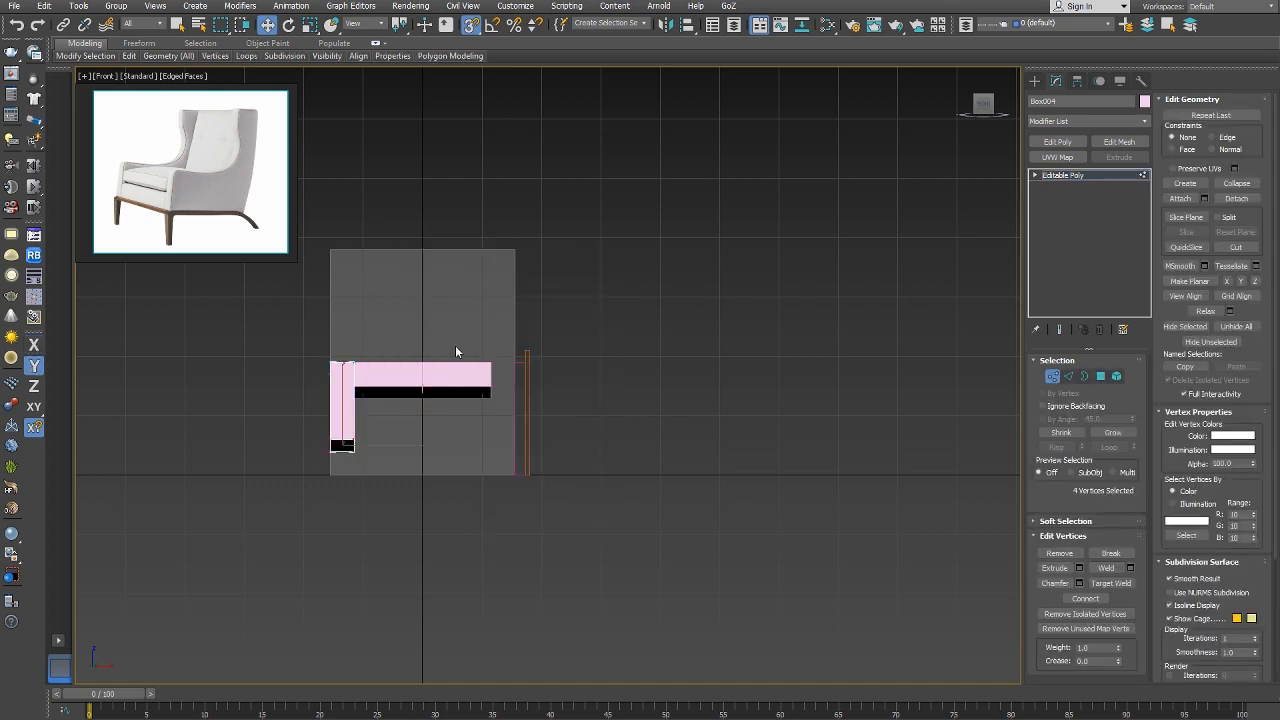
left_click_drag(281, 396, 278, 397)
key("F7")
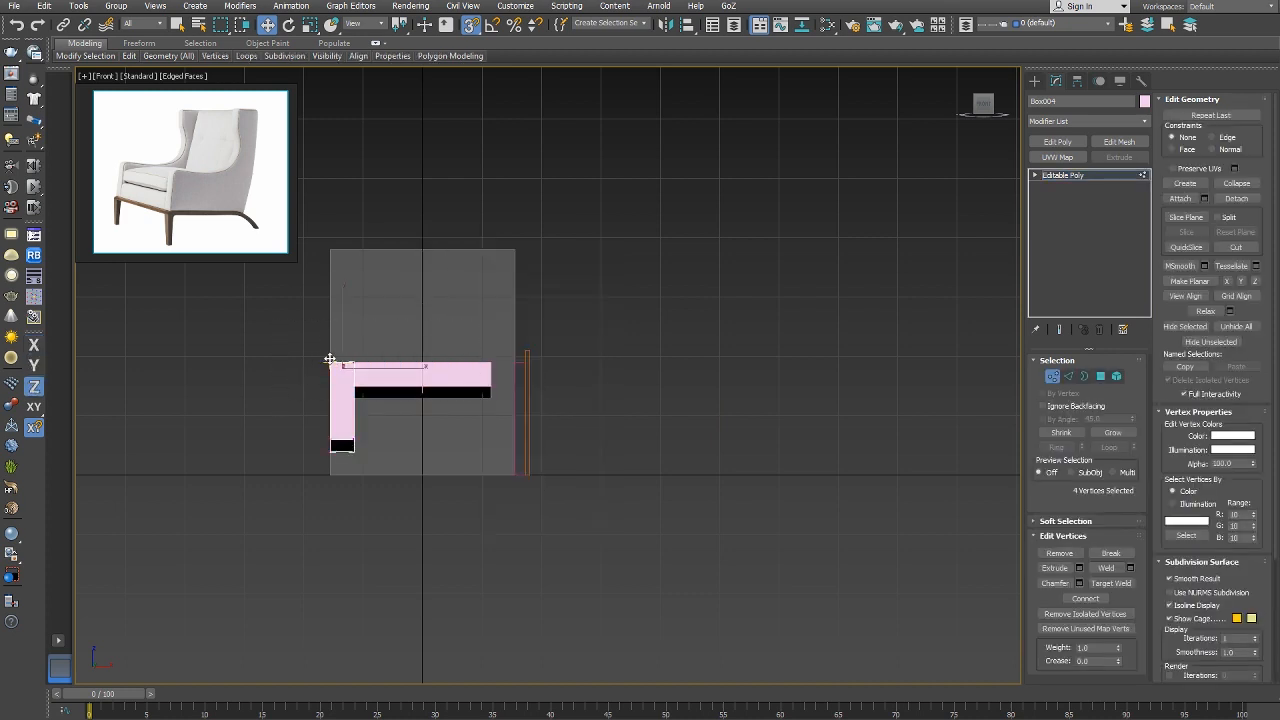
right_click(362, 392)
left_click(371, 337)
key("F6")
right_click(497, 348)
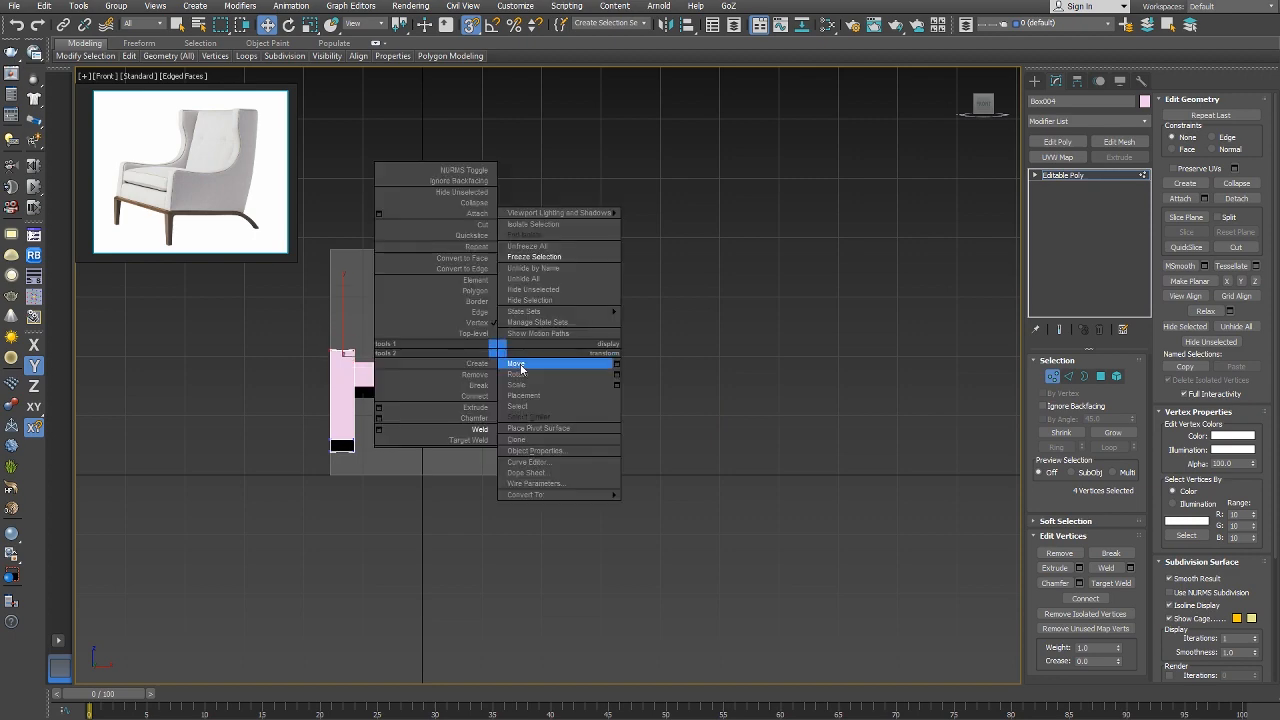
left_click(520, 365)
right_click(516, 360)
left_click(487, 345)
Cap the open border on the armrest's inner side in the perspective view.
key("p")
scroll(487, 346, "up", 4)
middle_click_drag(487, 346, 503, 393, "alt")
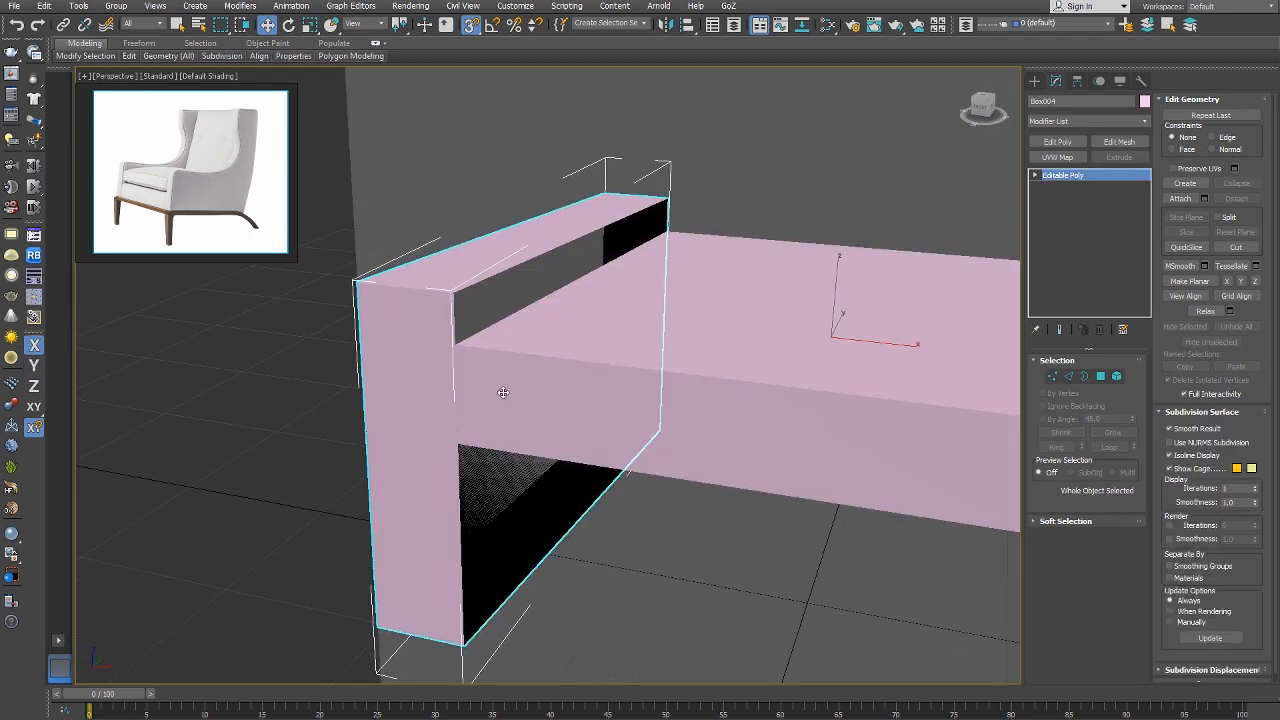
scroll(503, 393, "down", 5)
right_click(614, 378)
left_click(596, 338)
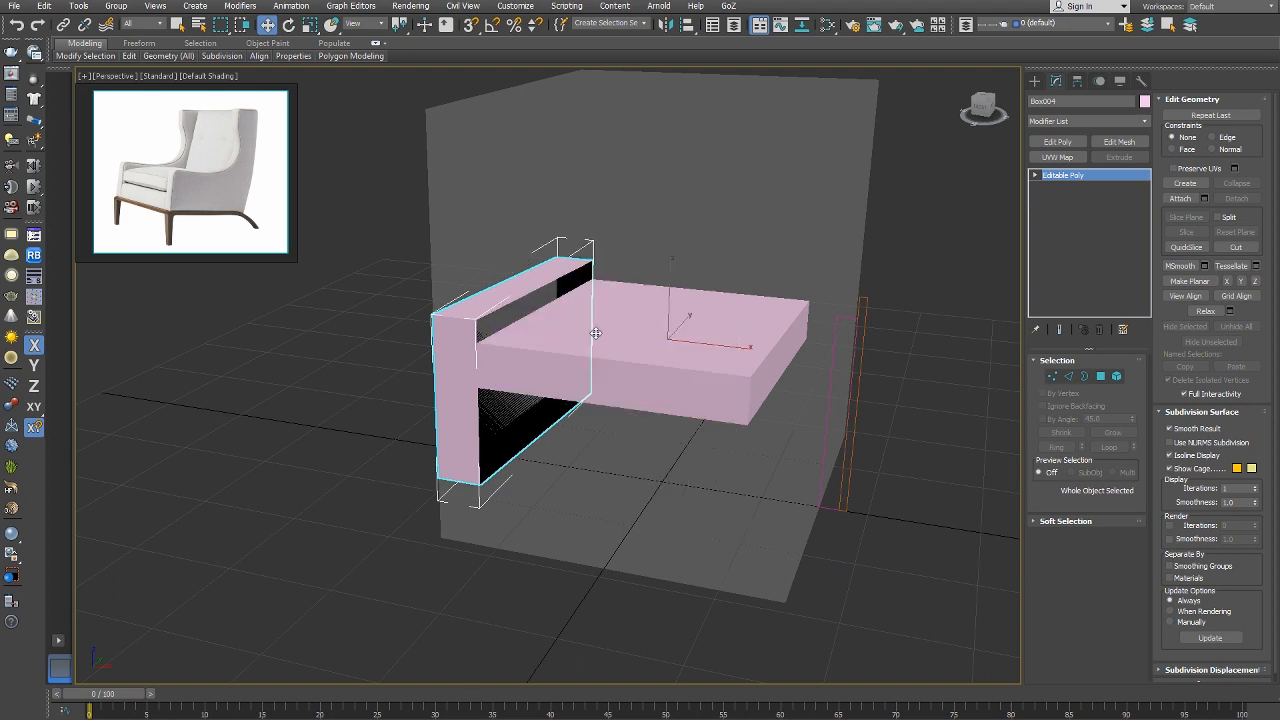
key("3")
left_click(531, 290)
right_click(533, 298)
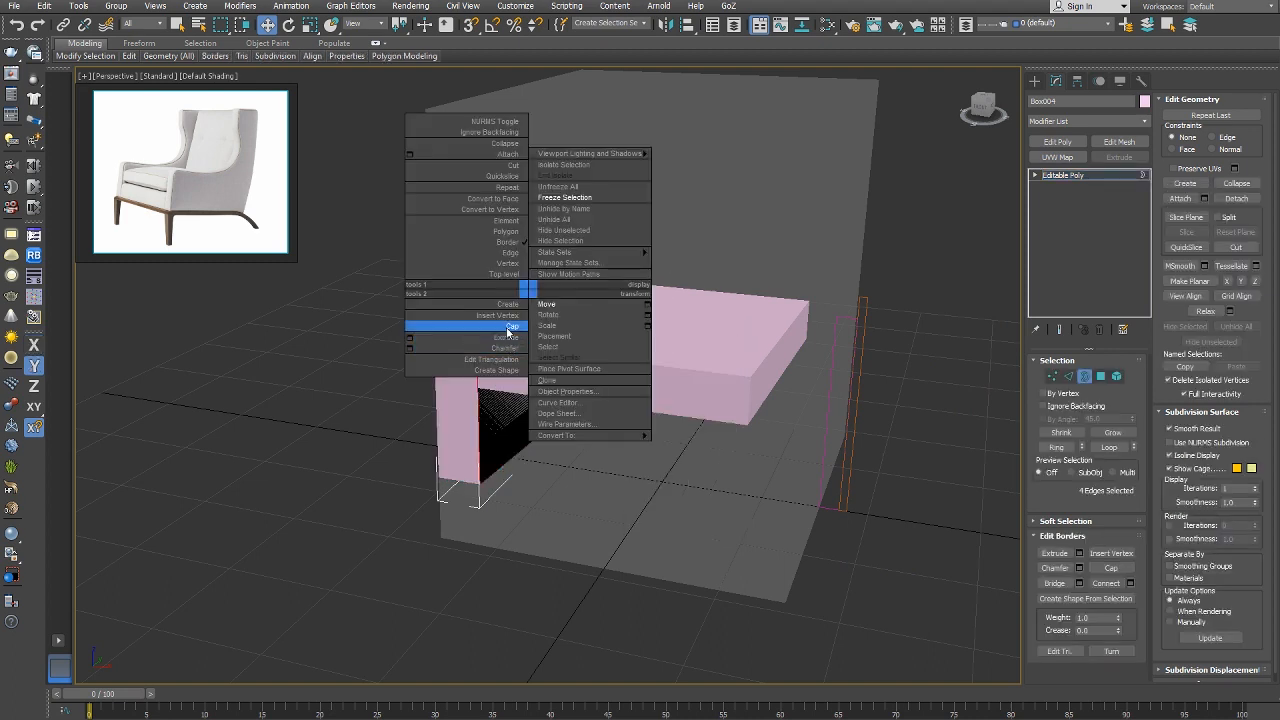
left_click(490, 344)
key("6")
right_click(596, 337)
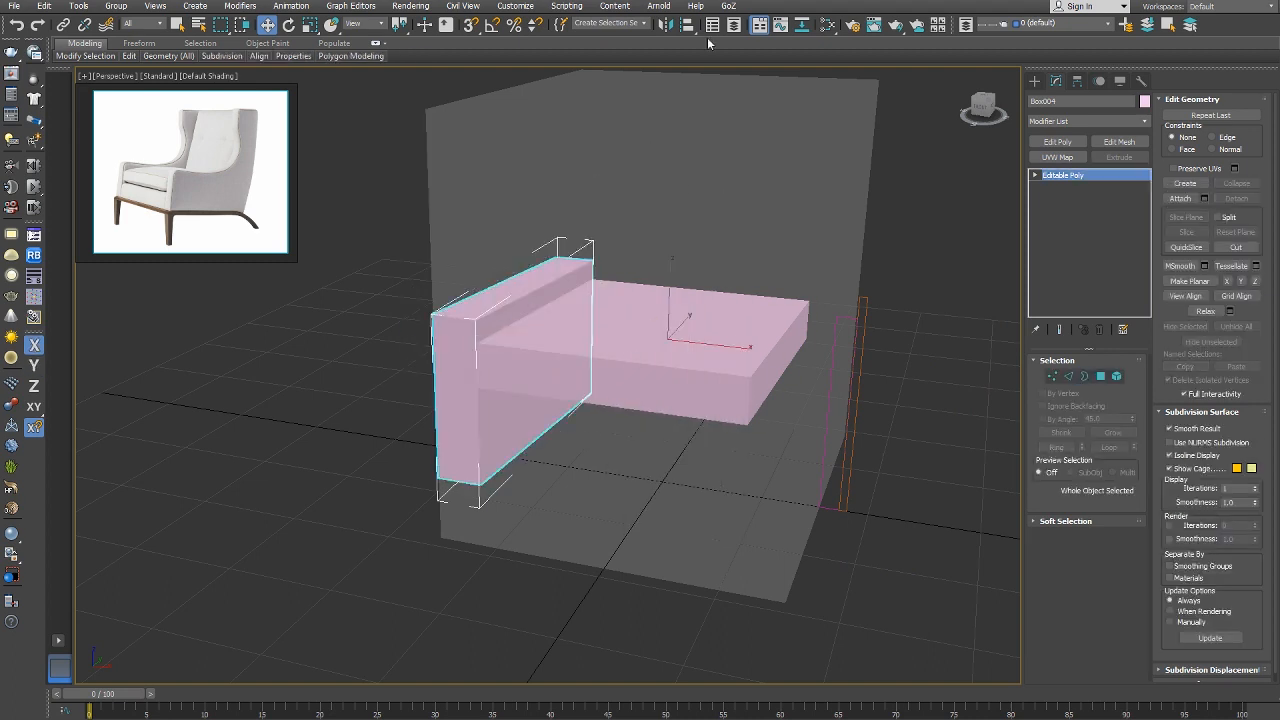
Mirror the armrest across the X axis as an instance to create the opposite armrest.
left_click(665, 24)
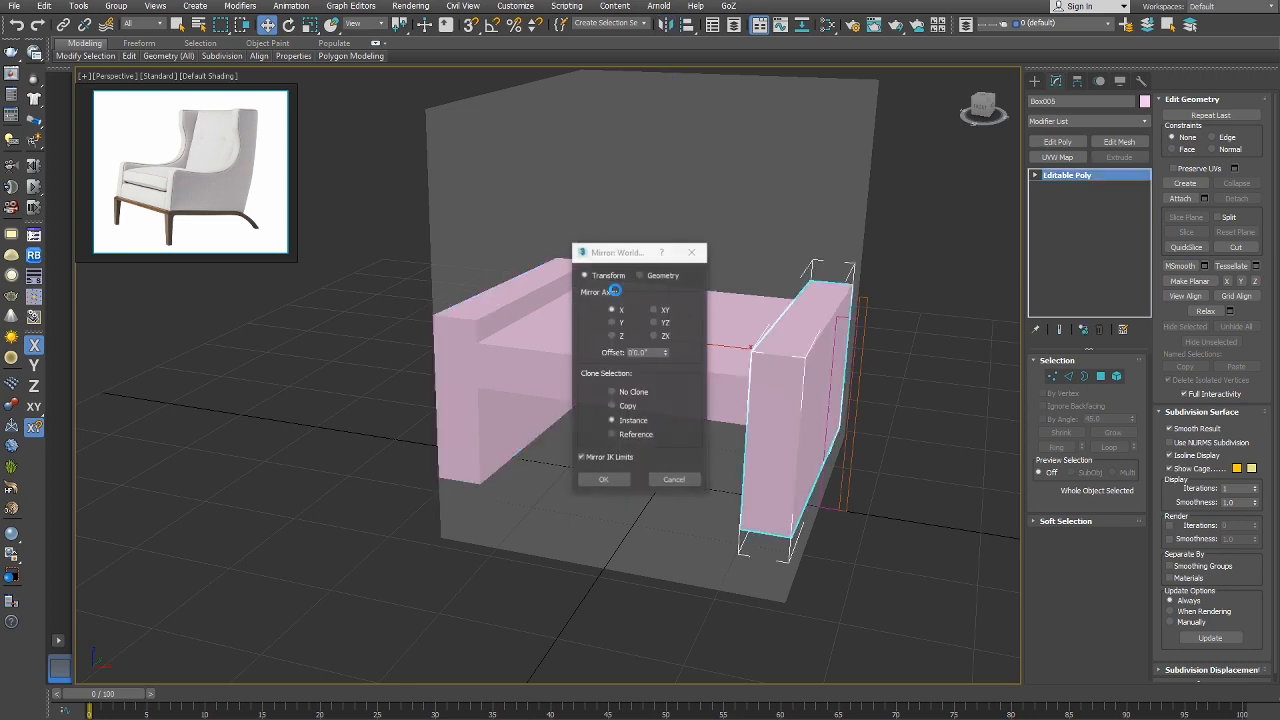
left_click(603, 480)
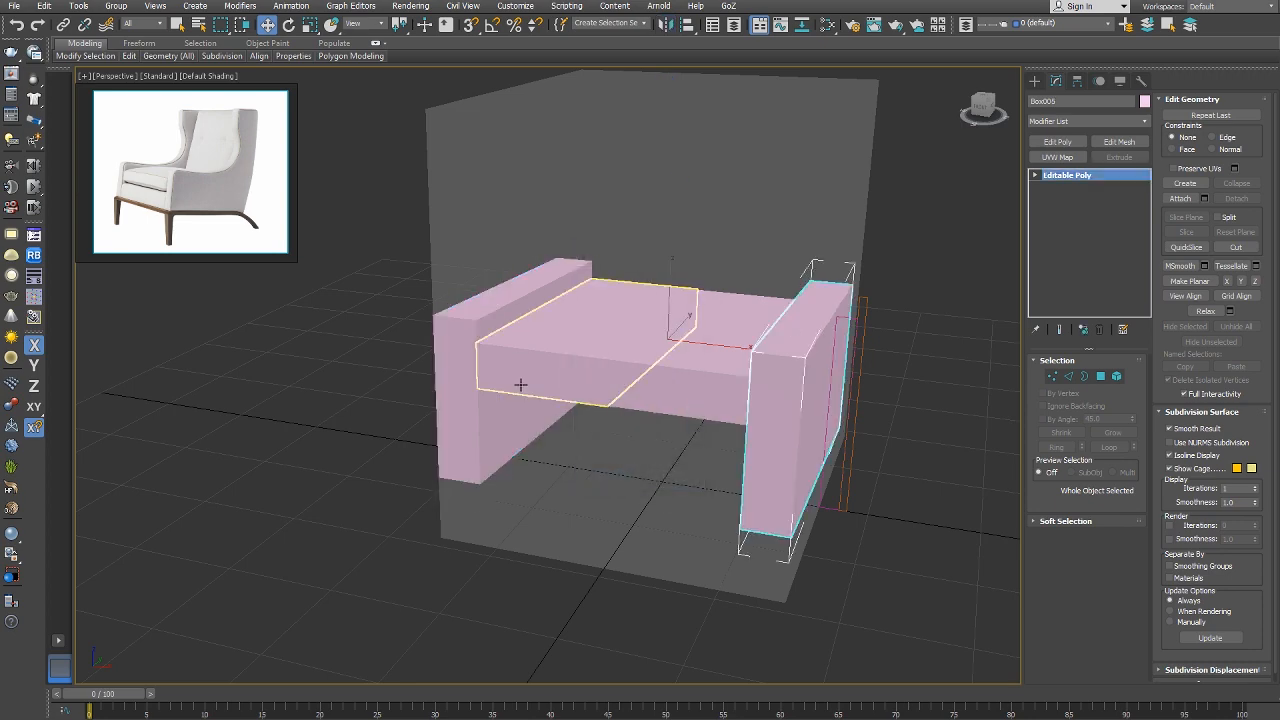
right_click(503, 355)
left_click(528, 372)
Extrude the right armrest's rear polygon backward beyond the seat in the top view.
key("z")
middle_click_drag(443, 410, 599, 382, "alt")
scroll(571, 402, "down", 2)
key("t")
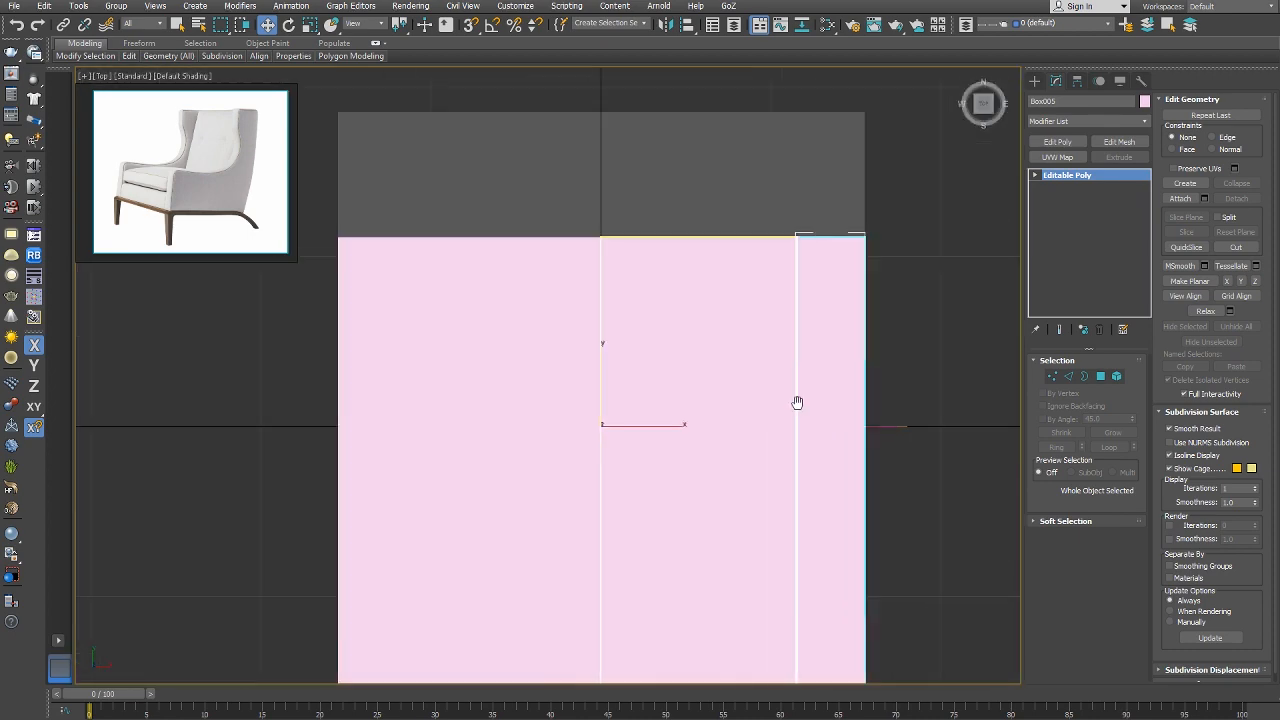
scroll(797, 402, "down", 2)
right_click(551, 336)
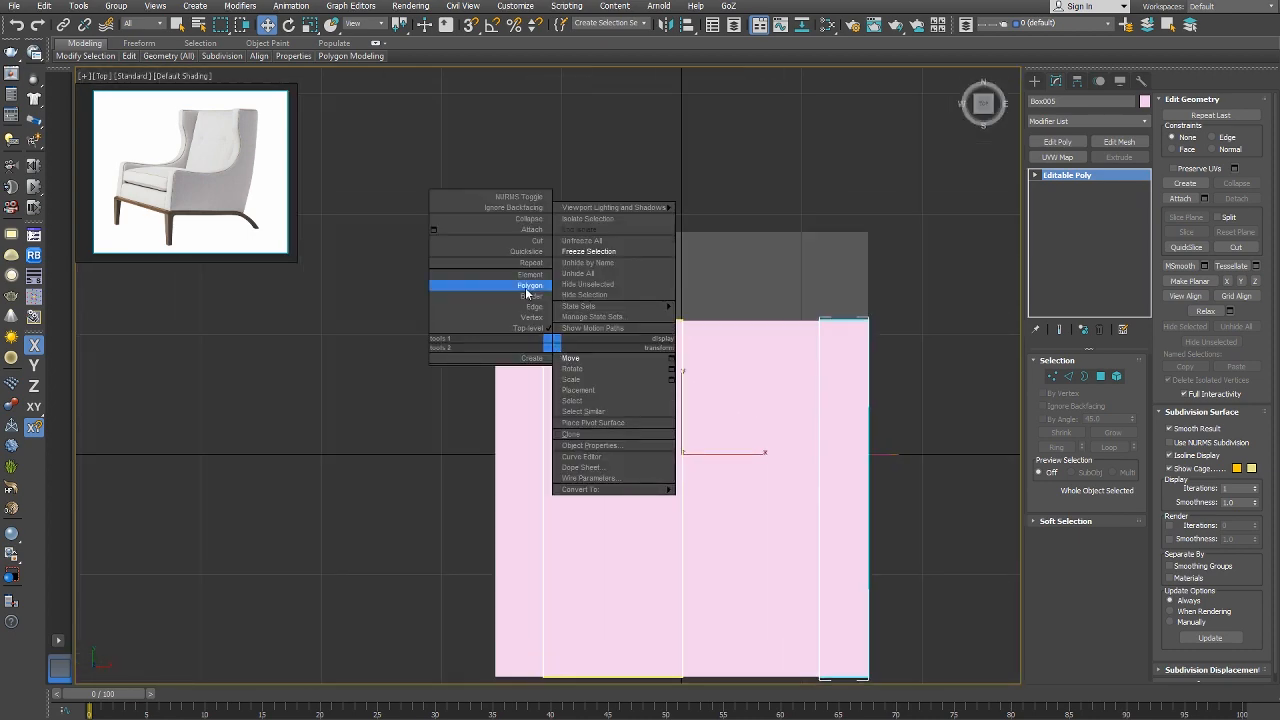
left_click(520, 286)
left_click_drag(471, 281, 603, 366)
right_click(538, 321)
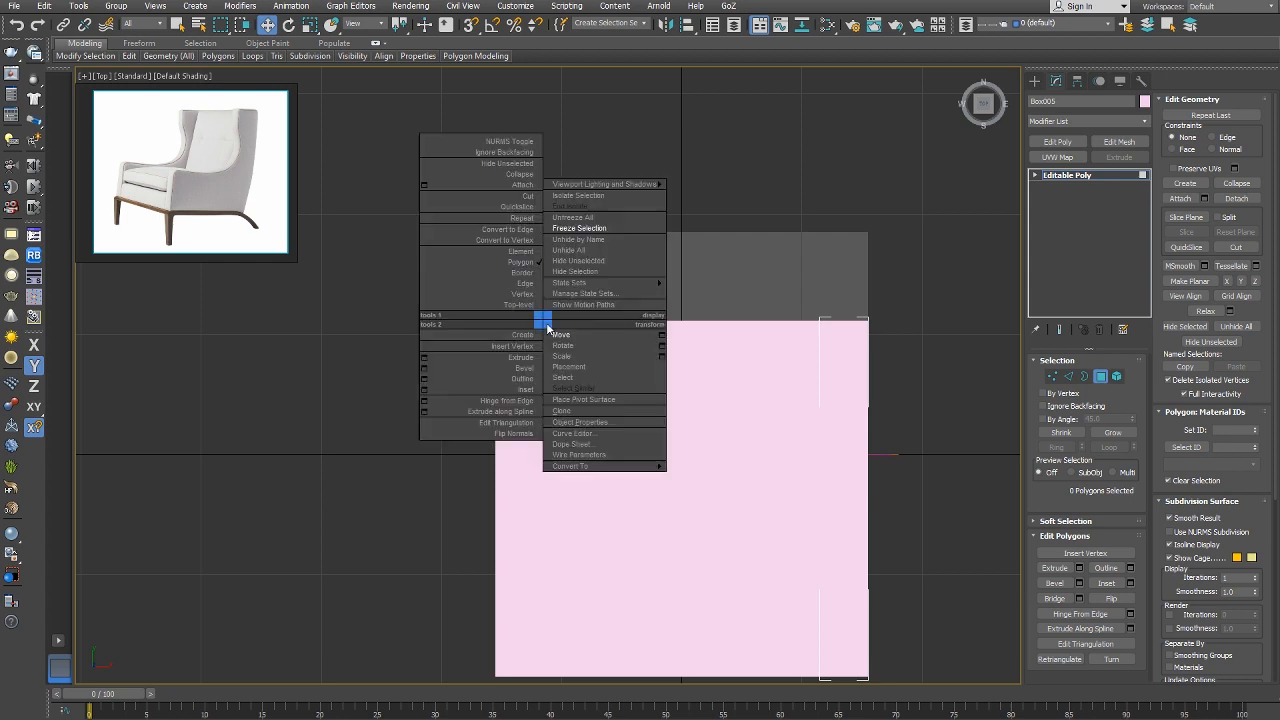
left_click(530, 361)
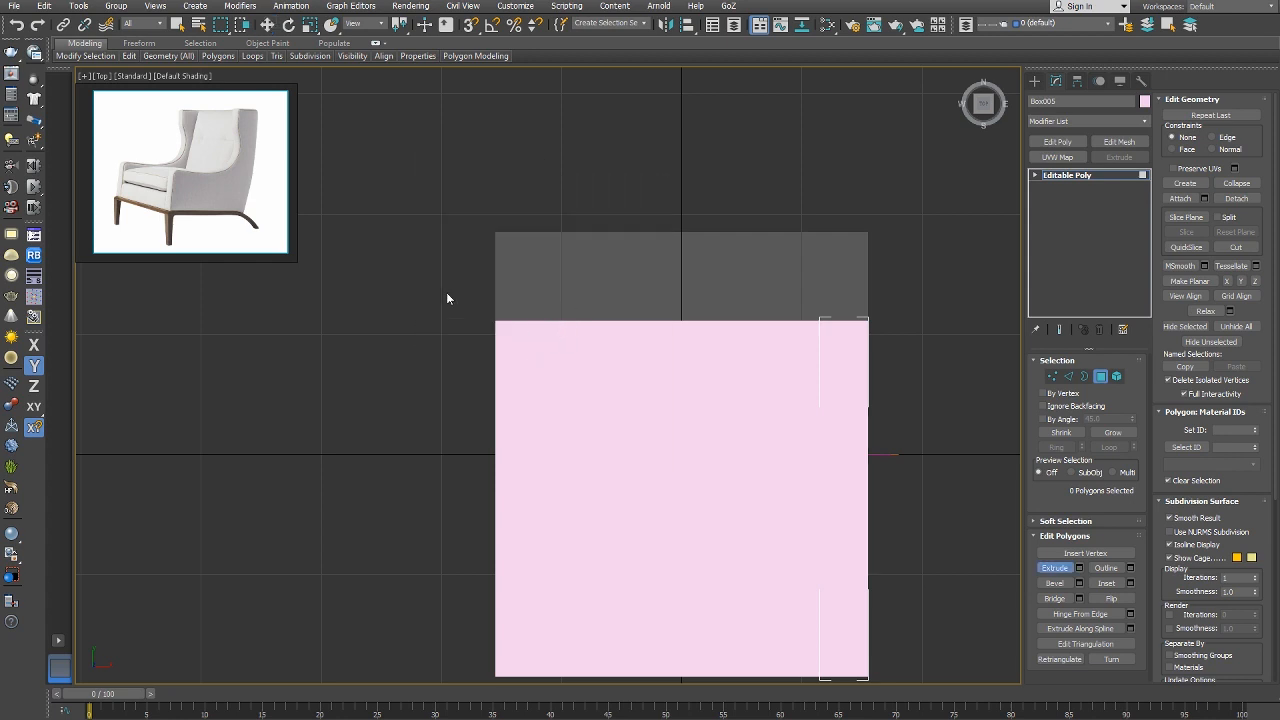
left_click_drag(447, 293, 965, 350)
left_click_drag(652, 351, 686, 302)
right_click(688, 301)
Move the extruded rear polygon along Y until it snaps to the guide box's rear edge.
right_click(688, 301)
left_click(716, 311)
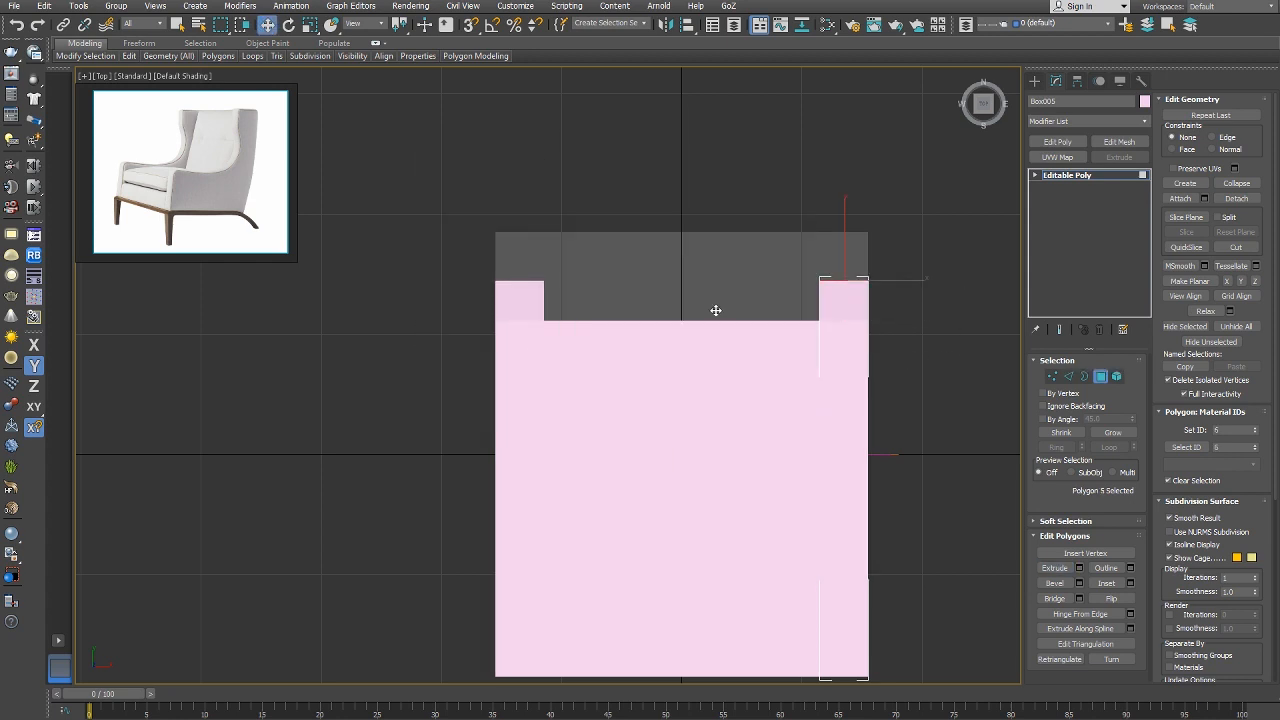
left_click_drag(871, 281, 868, 234)
right_click(797, 260)
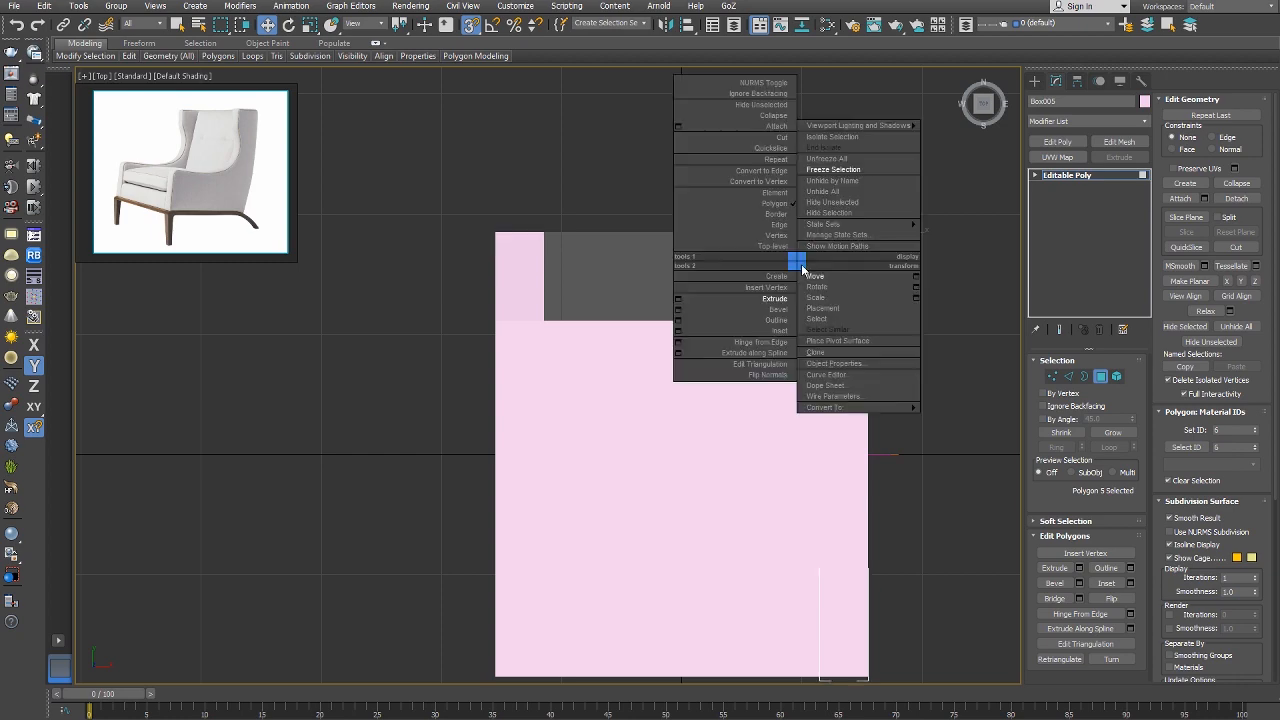
left_click(819, 272)
Insert a vertical edge loop around the armrest about a third of the way back from its front.
key("p")
key("z")
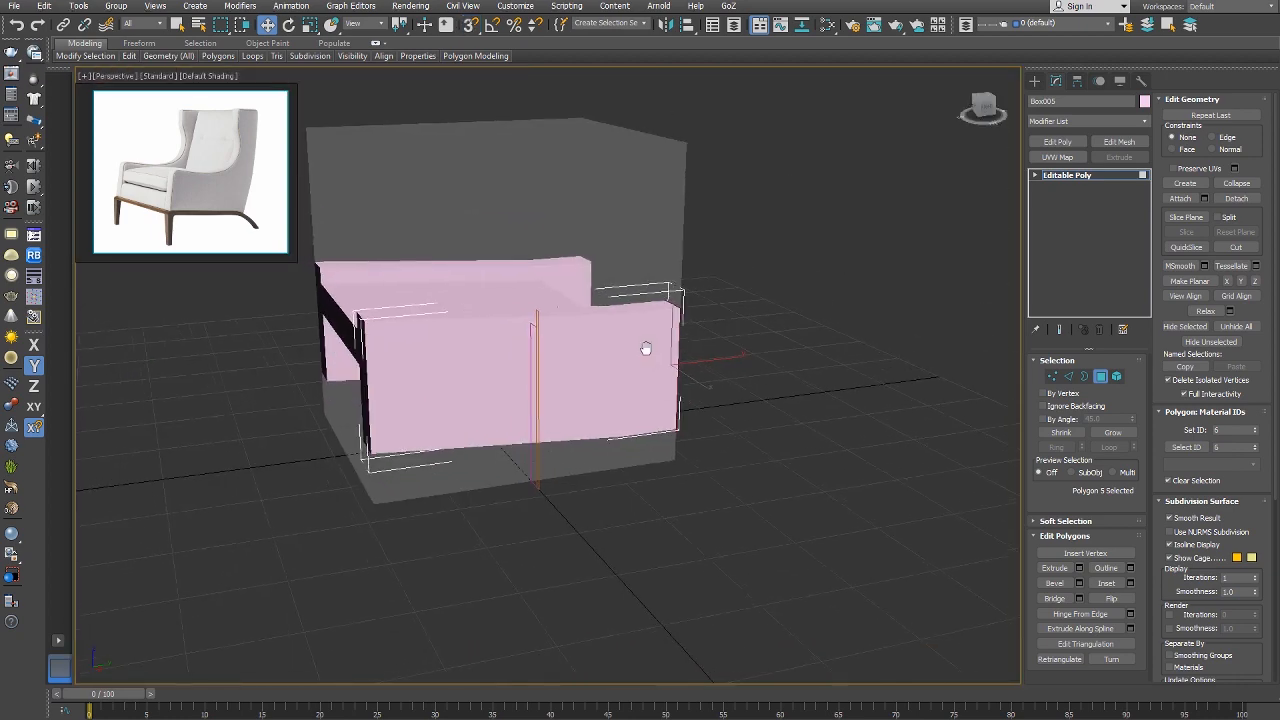
key("F4")
scroll(596, 333, "up", 6)
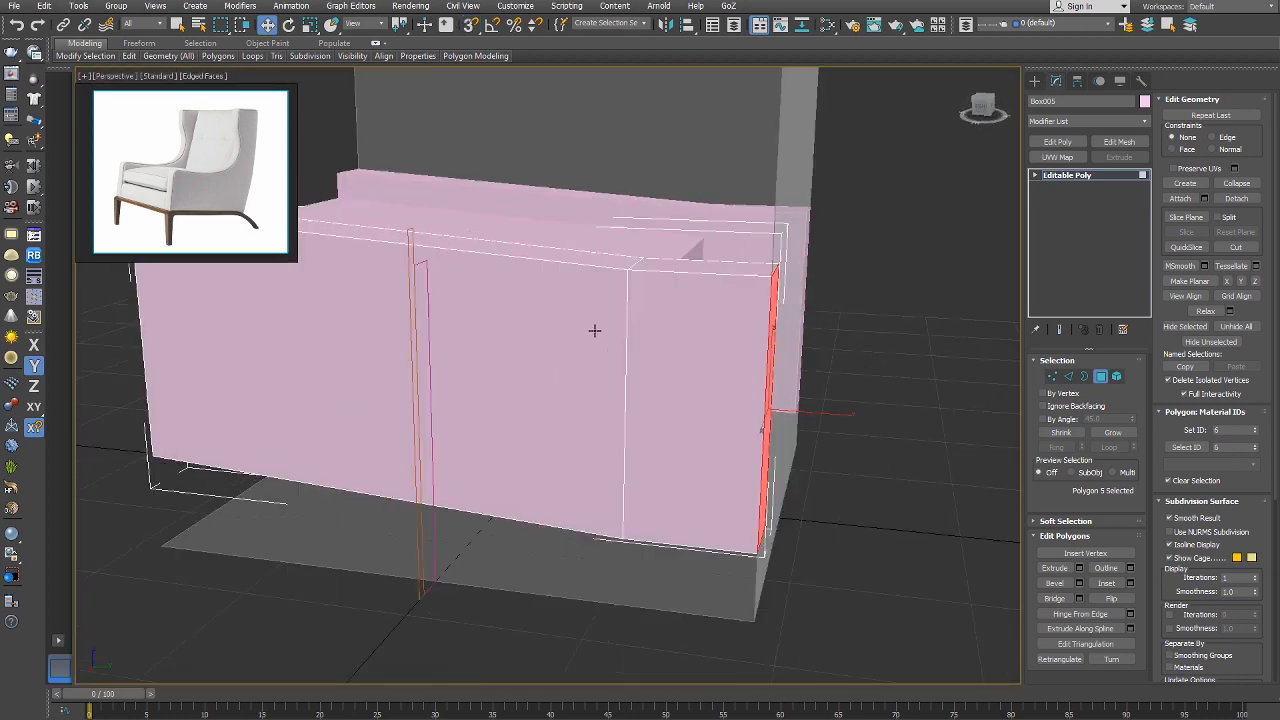
scroll(636, 325, "down", 5)
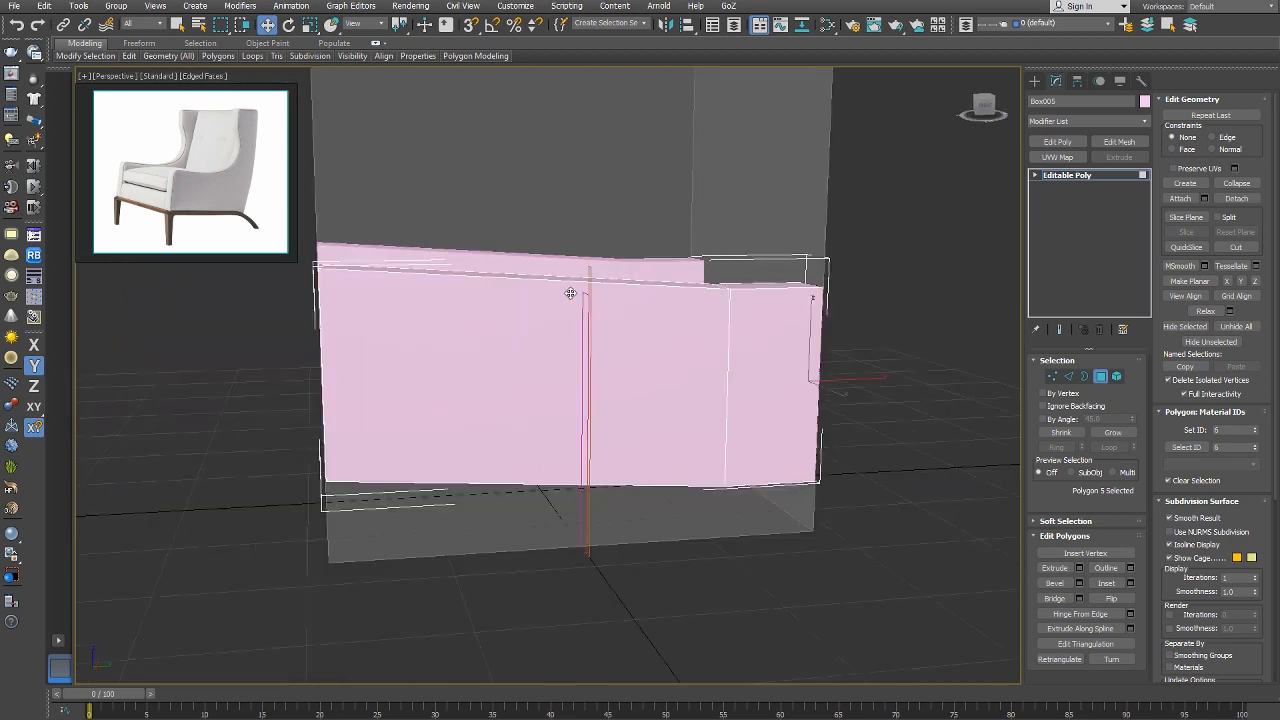
key("w")
middle_click_drag(573, 288, 590, 333, "alt")
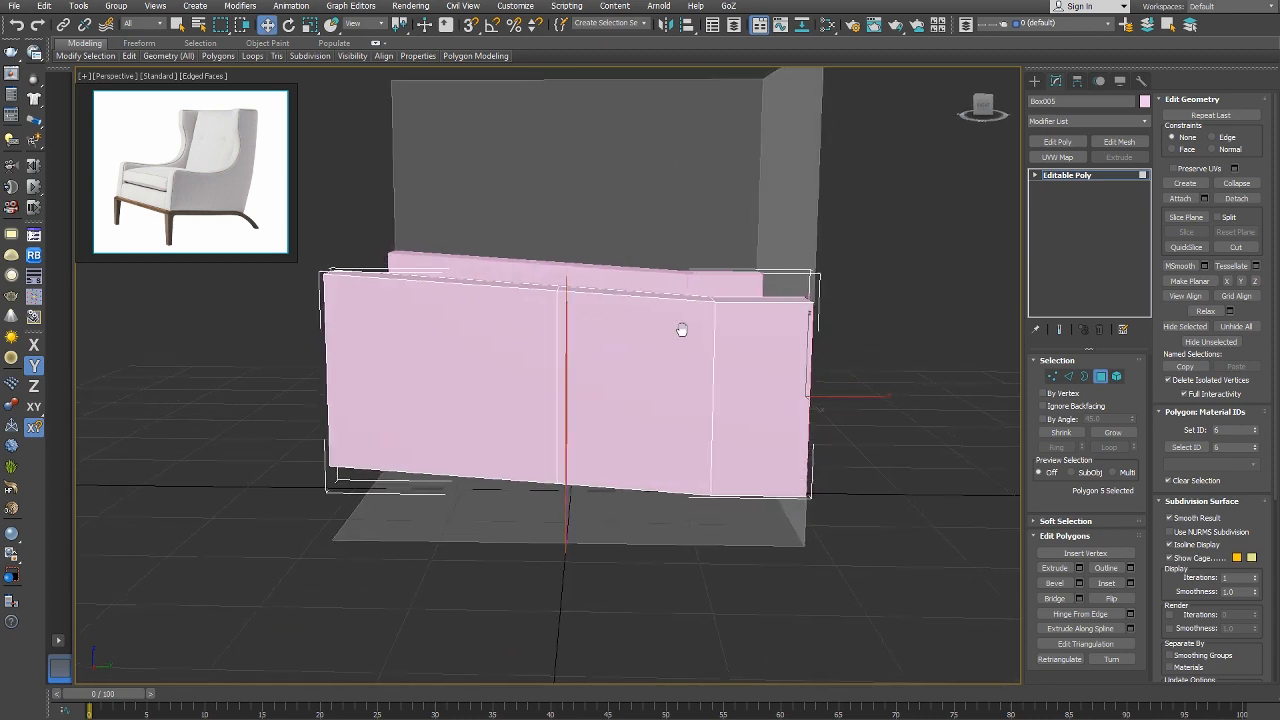
middle_click_drag(683, 329, 592, 336)
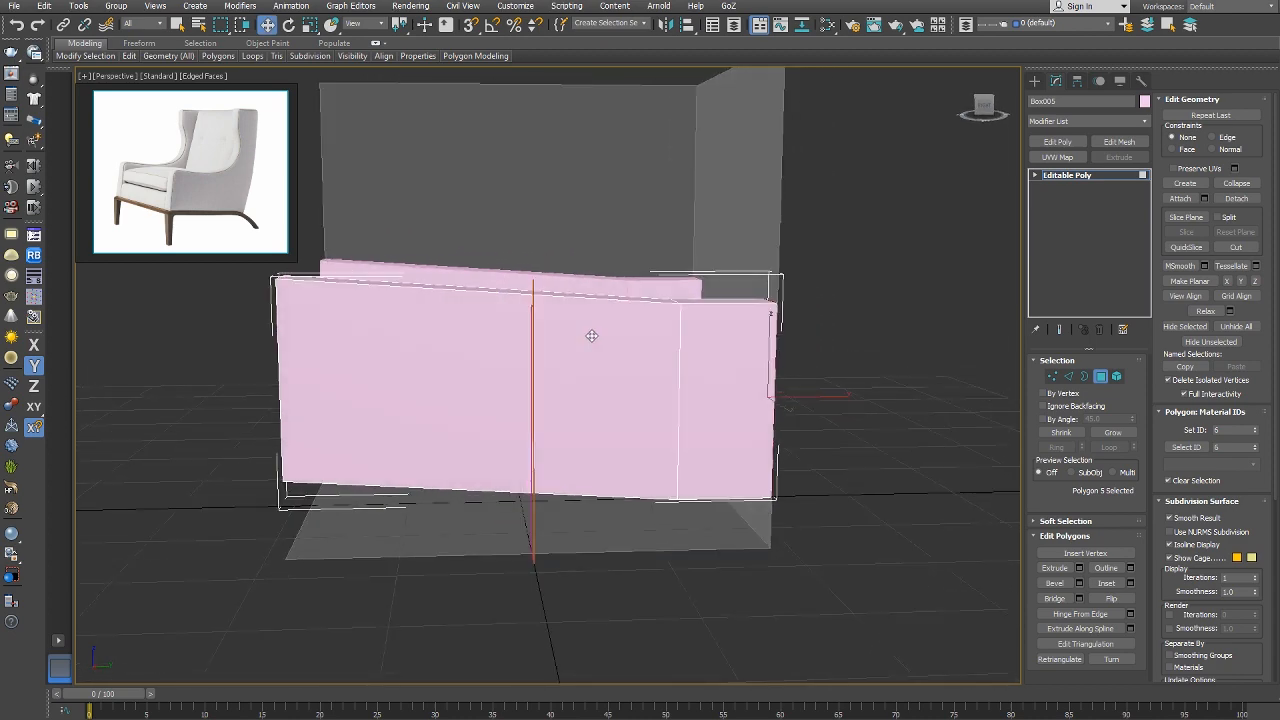
middle_click_drag(510, 330, 539, 334)
key("alt+1")
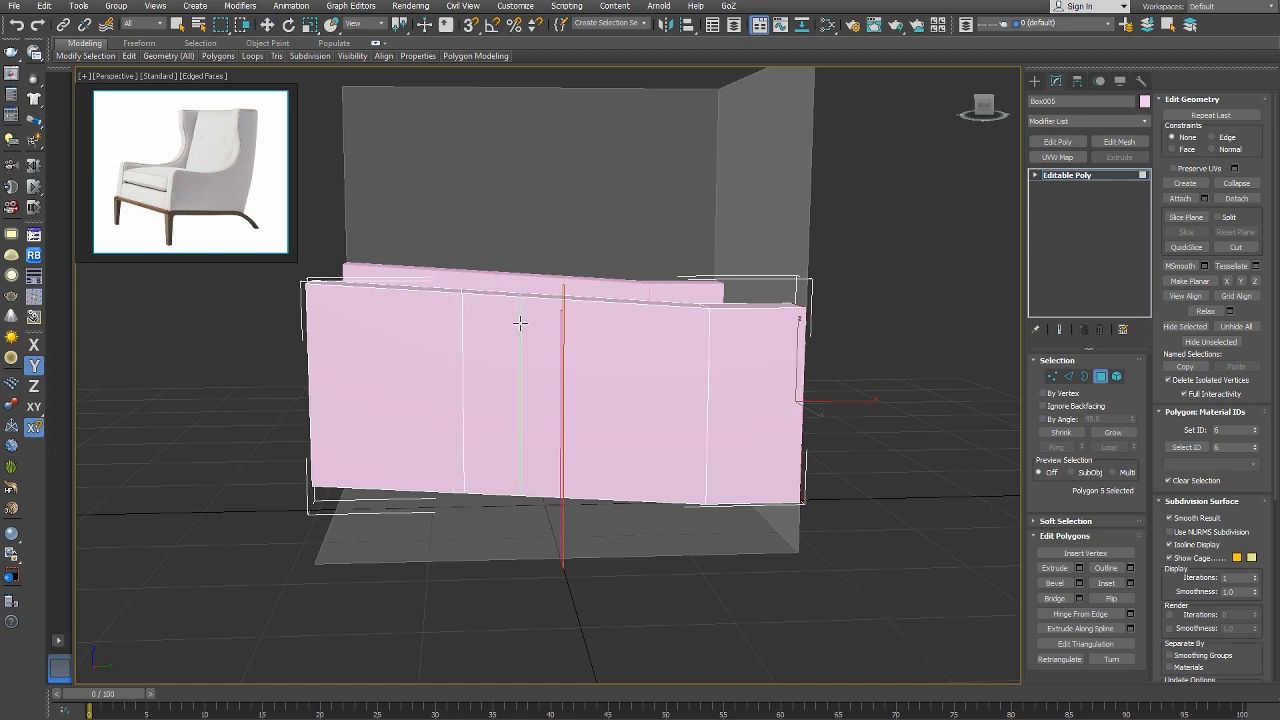
key("w")
Extrude the top polygon at the rear end of the right armrest upward to form a post.
middle_click_drag(577, 346, 551, 360, "alt")
right_click(612, 357)
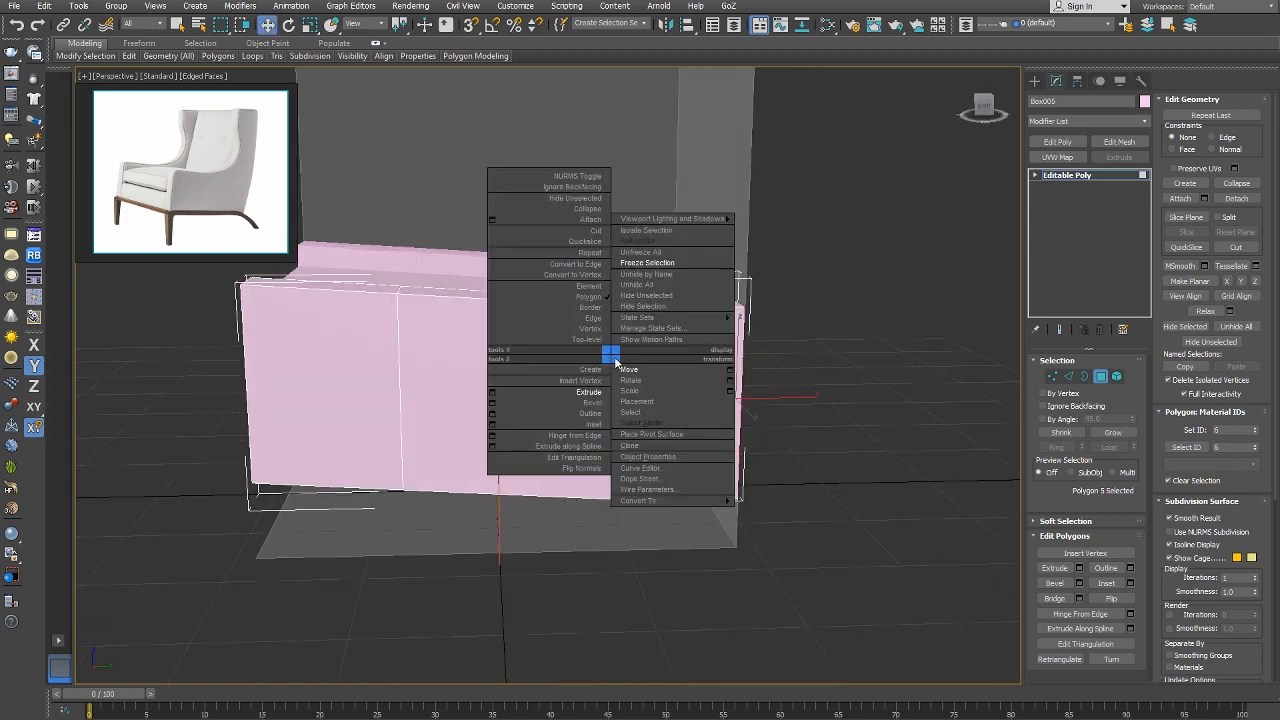
left_click(590, 299)
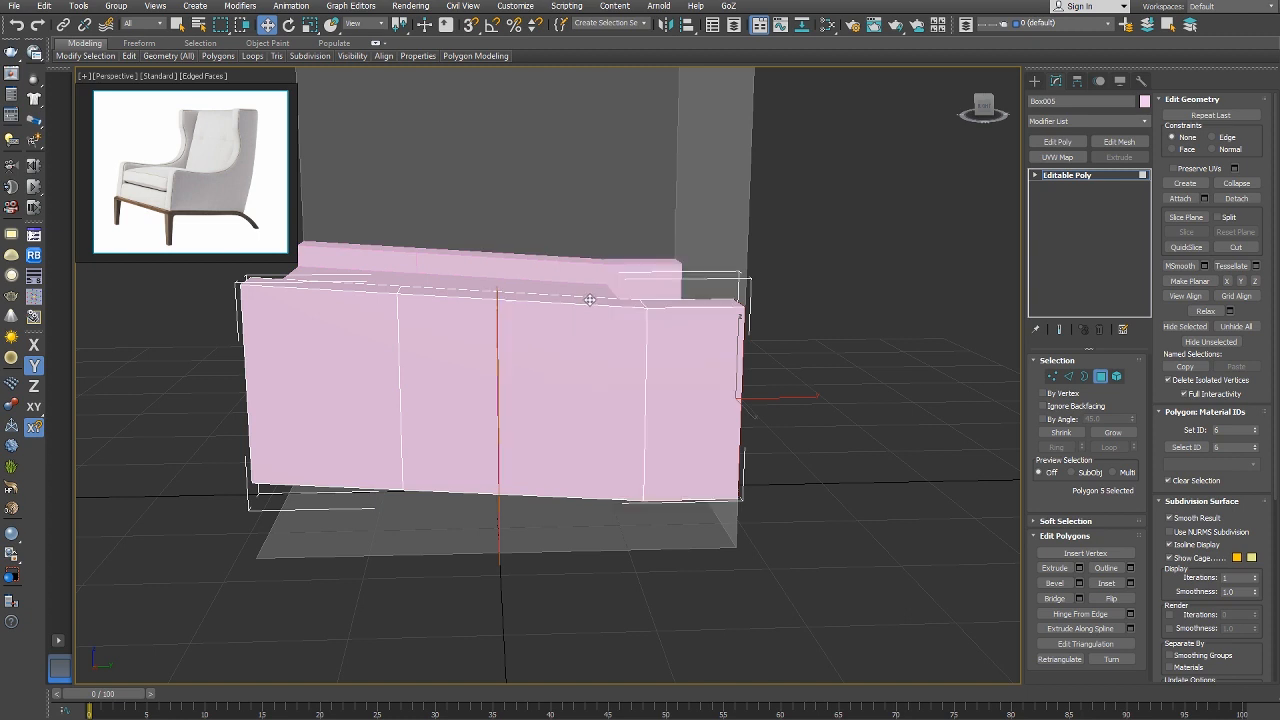
left_click(673, 304)
right_click(671, 301)
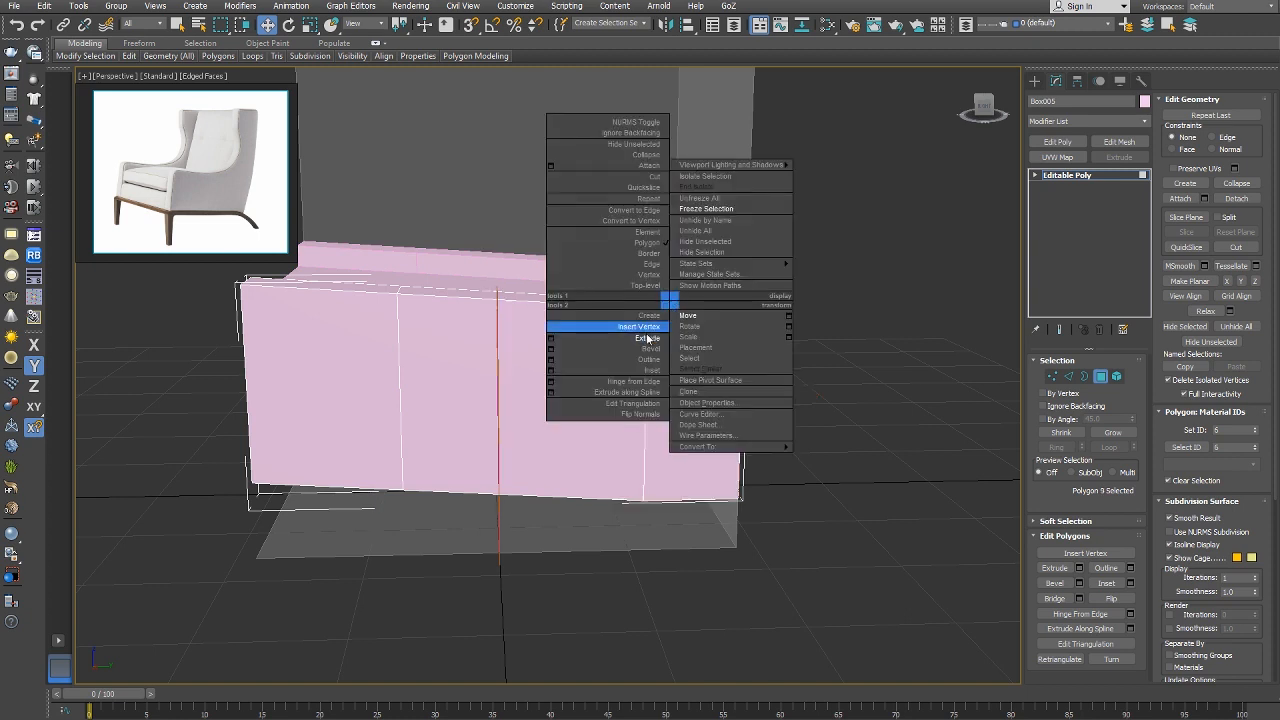
left_click(648, 338)
left_click_drag(676, 304, 682, 222)
key("w")
right_click(689, 241)
left_click(707, 264)
Move the post's top vertices upward in the right view until they snap to the guide box's top edge.
key("r")
right_click(702, 258)
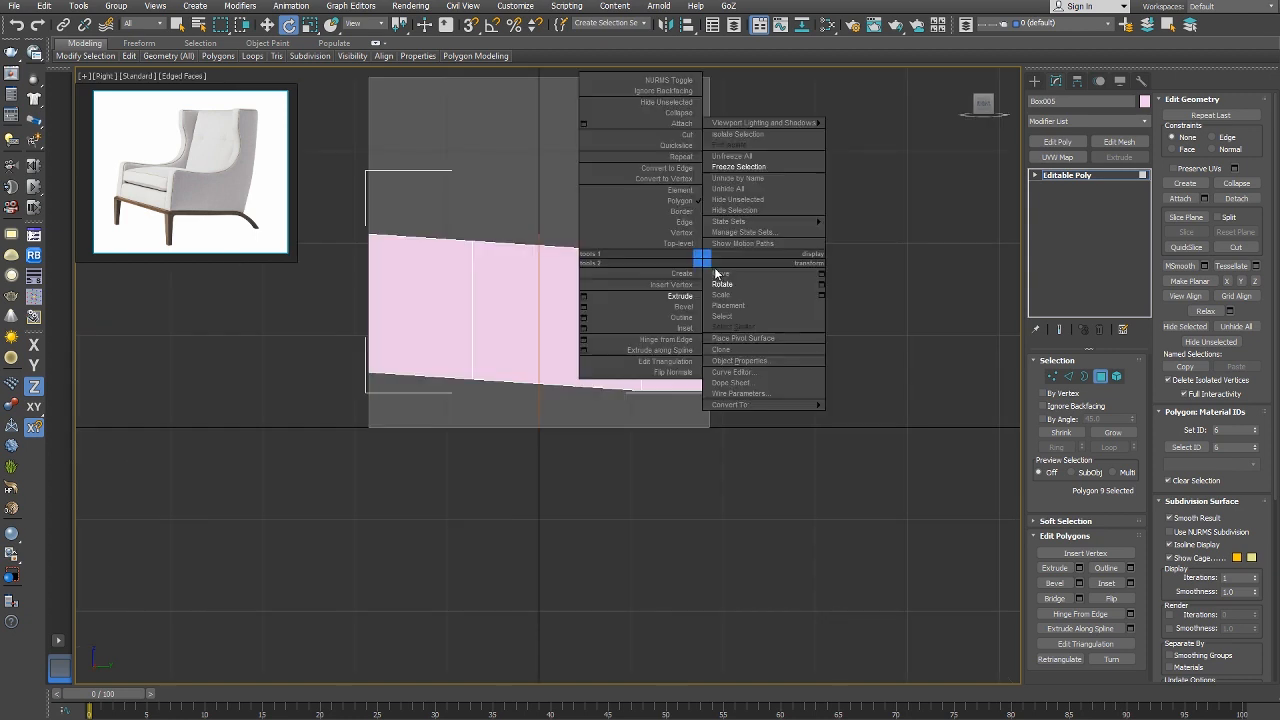
left_click(711, 274)
middle_click_drag(714, 254, 656, 410)
right_click(656, 397)
left_click(634, 370)
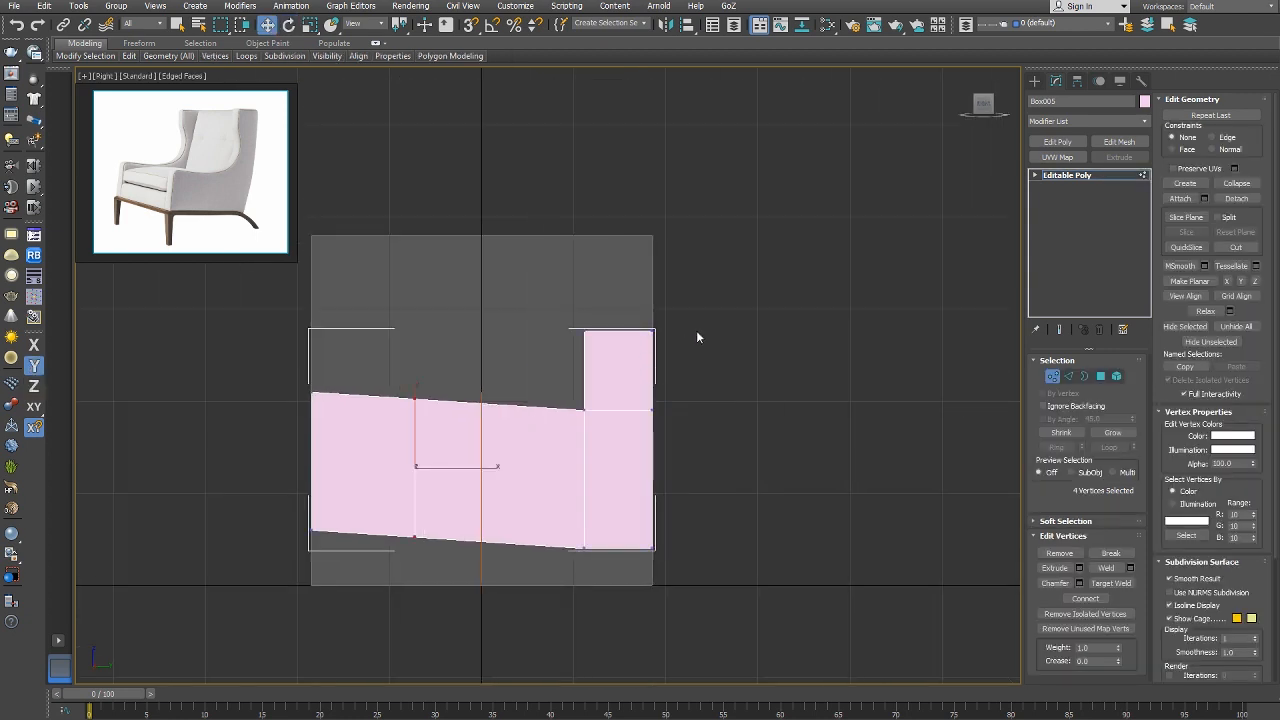
left_click_drag(696, 320, 561, 366)
key("s")
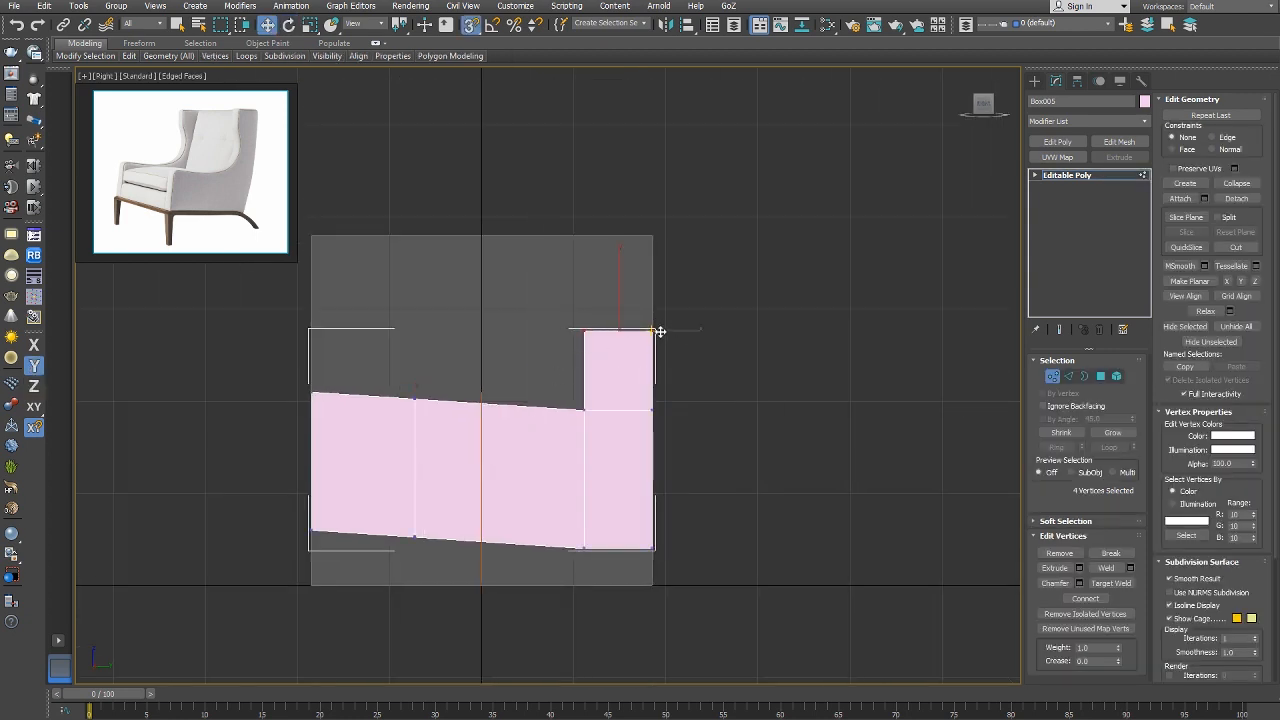
left_click_drag(660, 331, 652, 234)
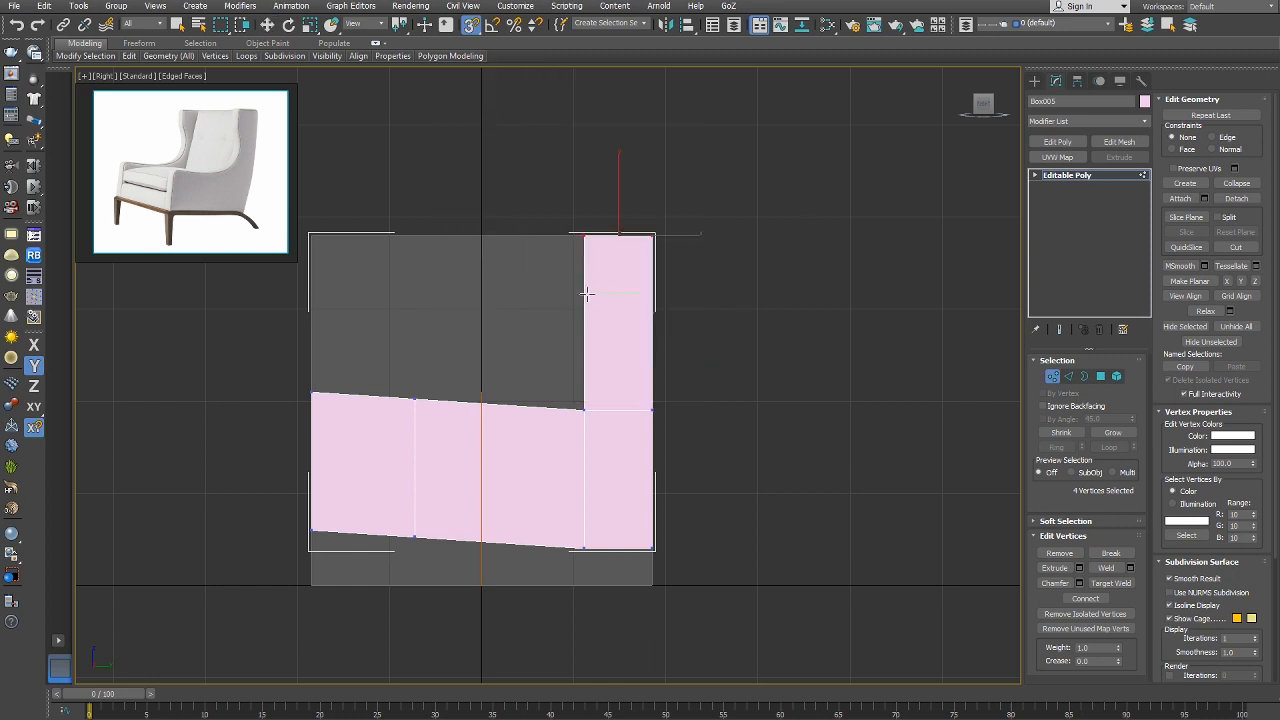
Insert a horizontal edge loop around the rear post about a third of the way down from its top.
left_click(587, 293)
key("w")
right_click(608, 288)
left_click(589, 273)
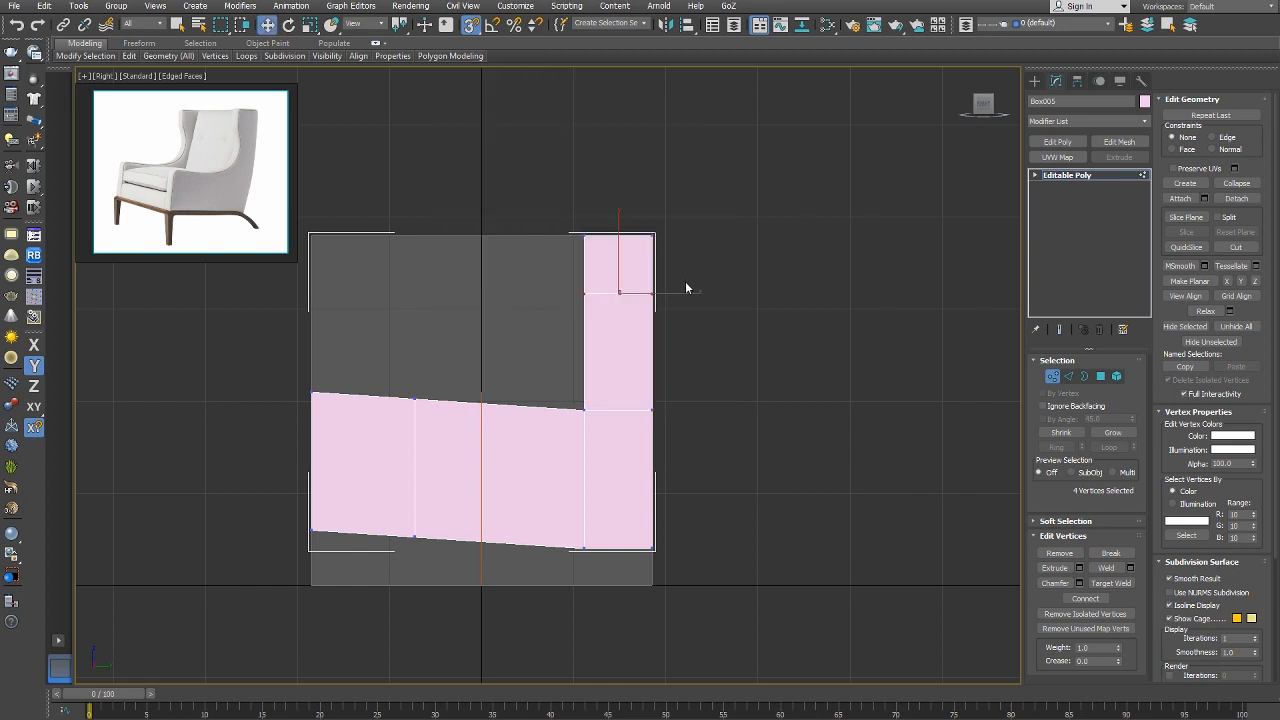
left_click_drag(641, 246, 646, 233)
left_click_drag(647, 239, 648, 238)
key("ctrl+z")
right_click(706, 404)
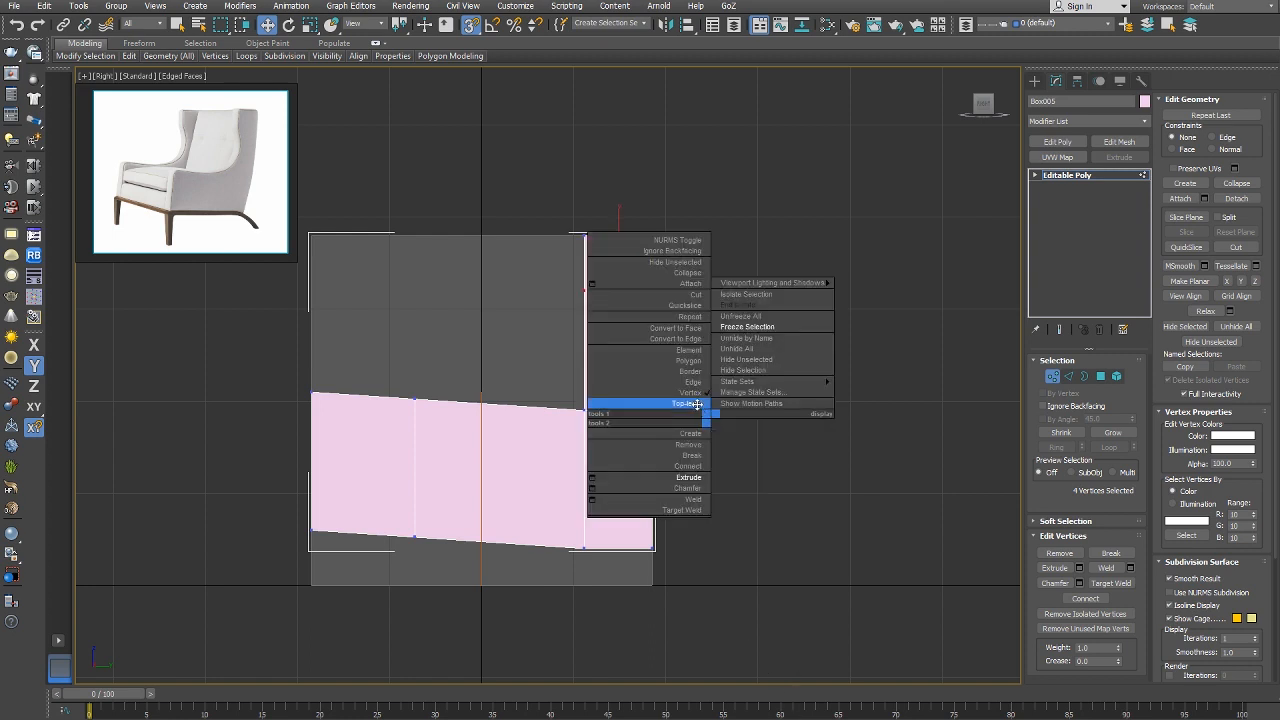
left_click(694, 403)
Add a second edge loop below the first on the rear post and shift the post's upper front polygon forward along X to form the wing.
key("p")
middle_click_drag(570, 393, 629, 397, "alt")
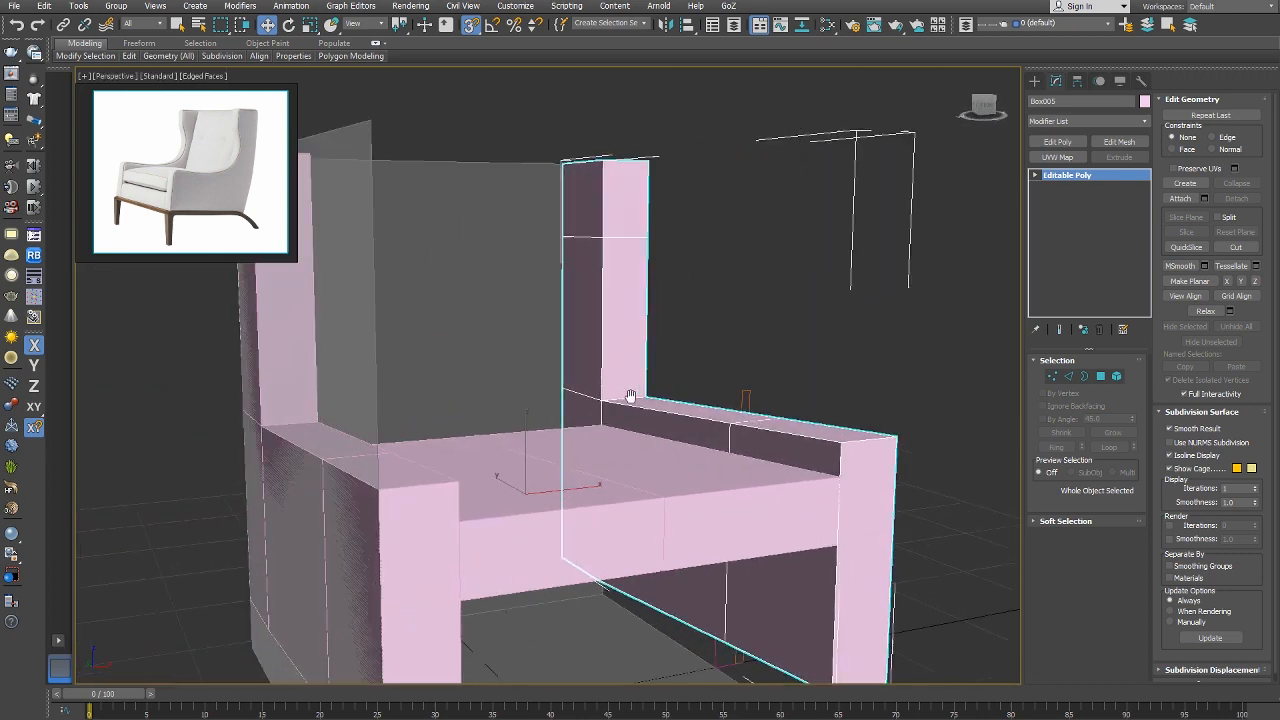
scroll(600, 392, "down", 3)
right_click(518, 378)
left_click(495, 320)
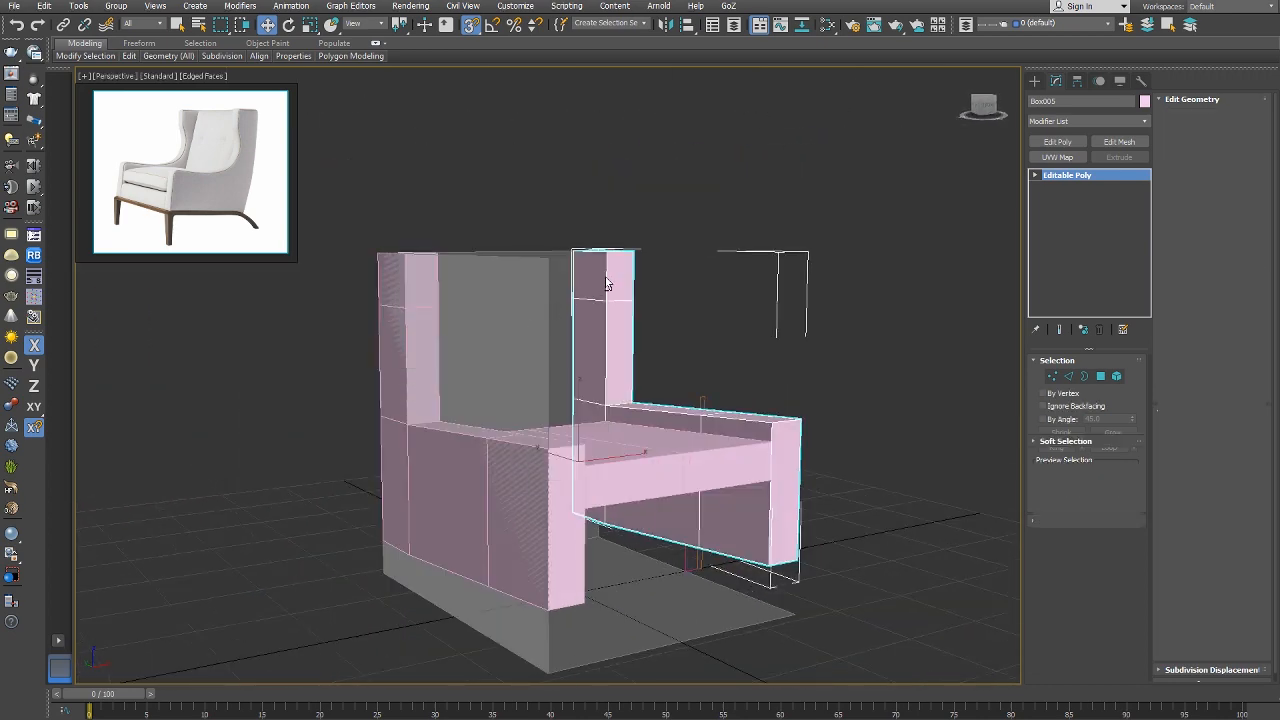
left_click(622, 276)
key("r")
key("z")
scroll(563, 397, "down", 5)
middle_click_drag(563, 397, 576, 240)
scroll(590, 293, "down", 2)
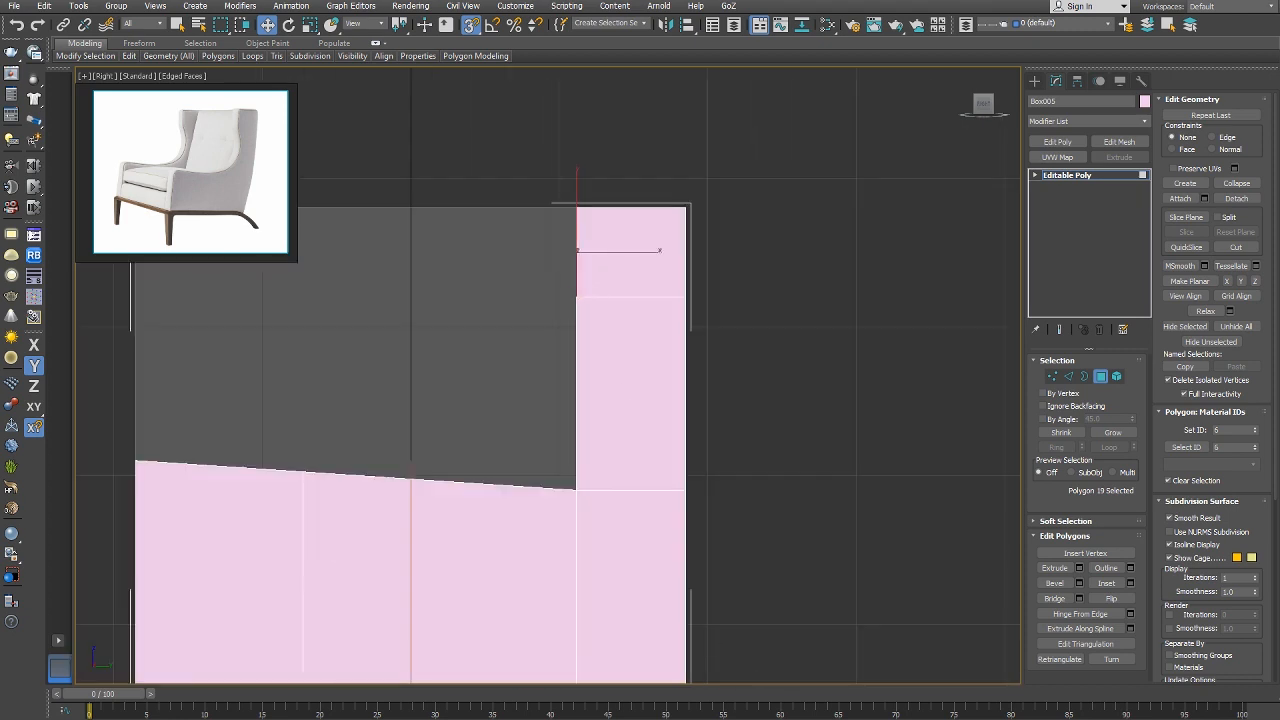
left_click_drag(600, 250, 571, 250)
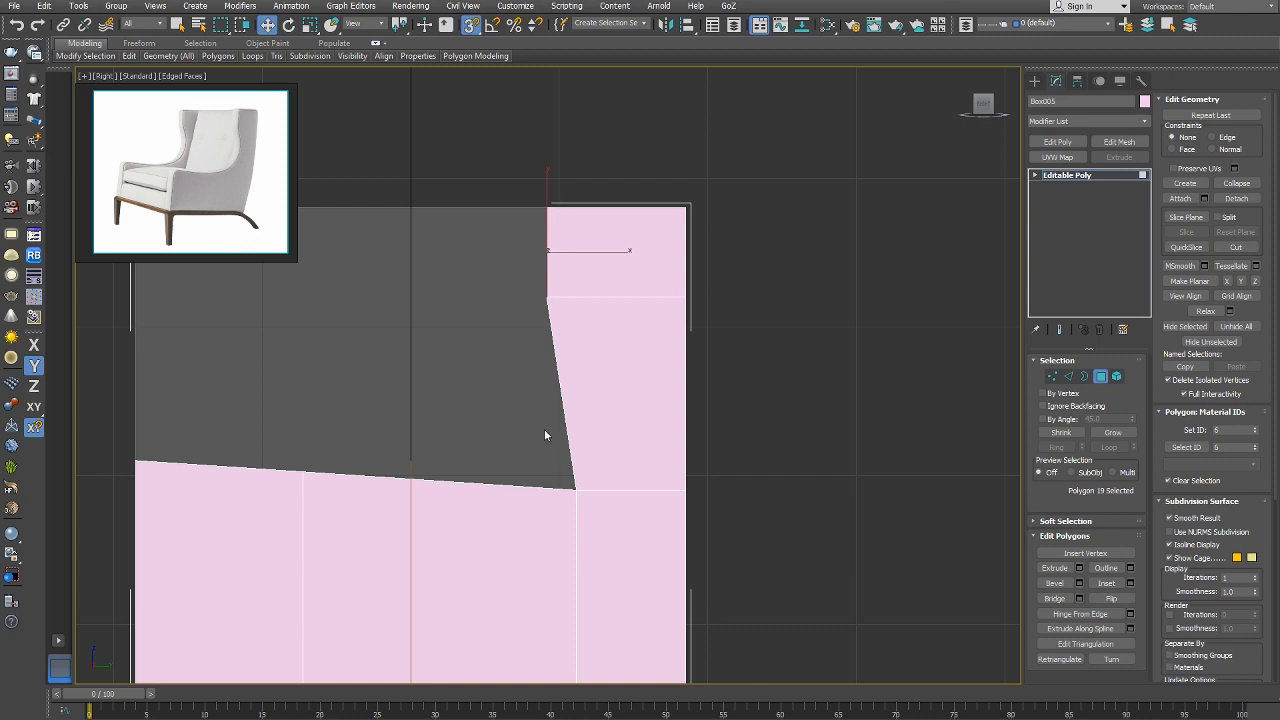
key("ctrl+z")
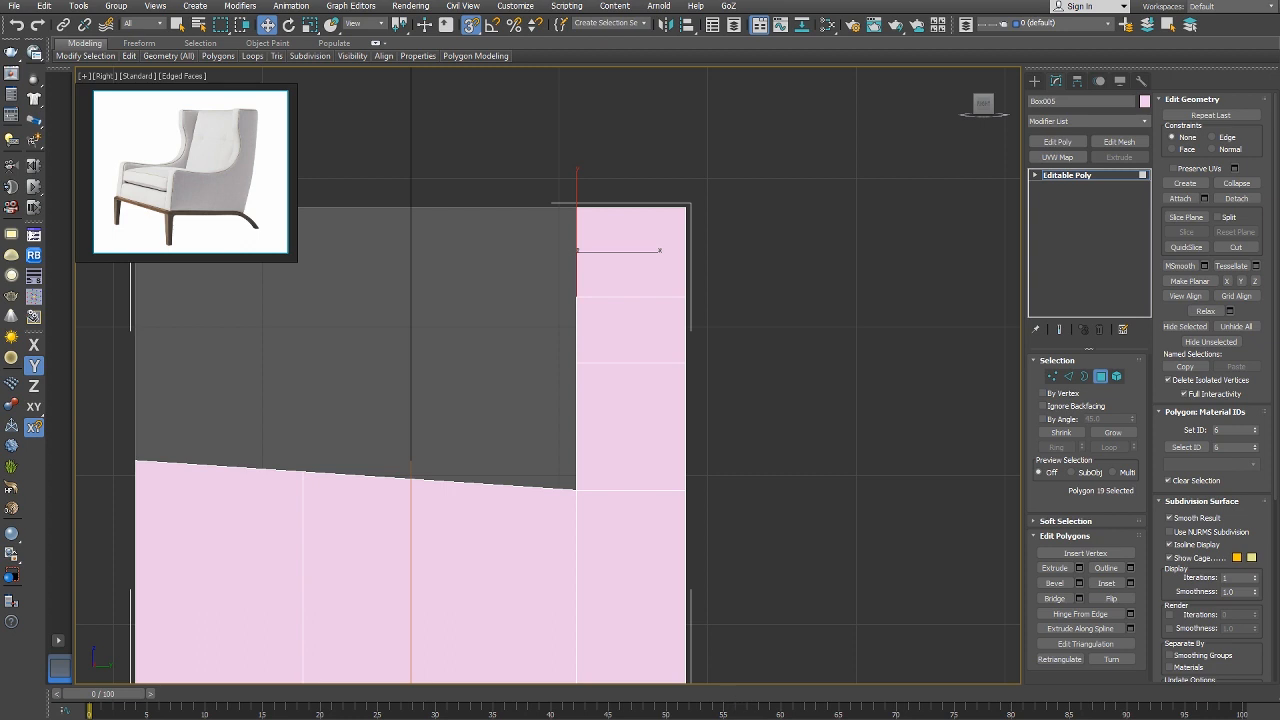
key("ctrl+z")
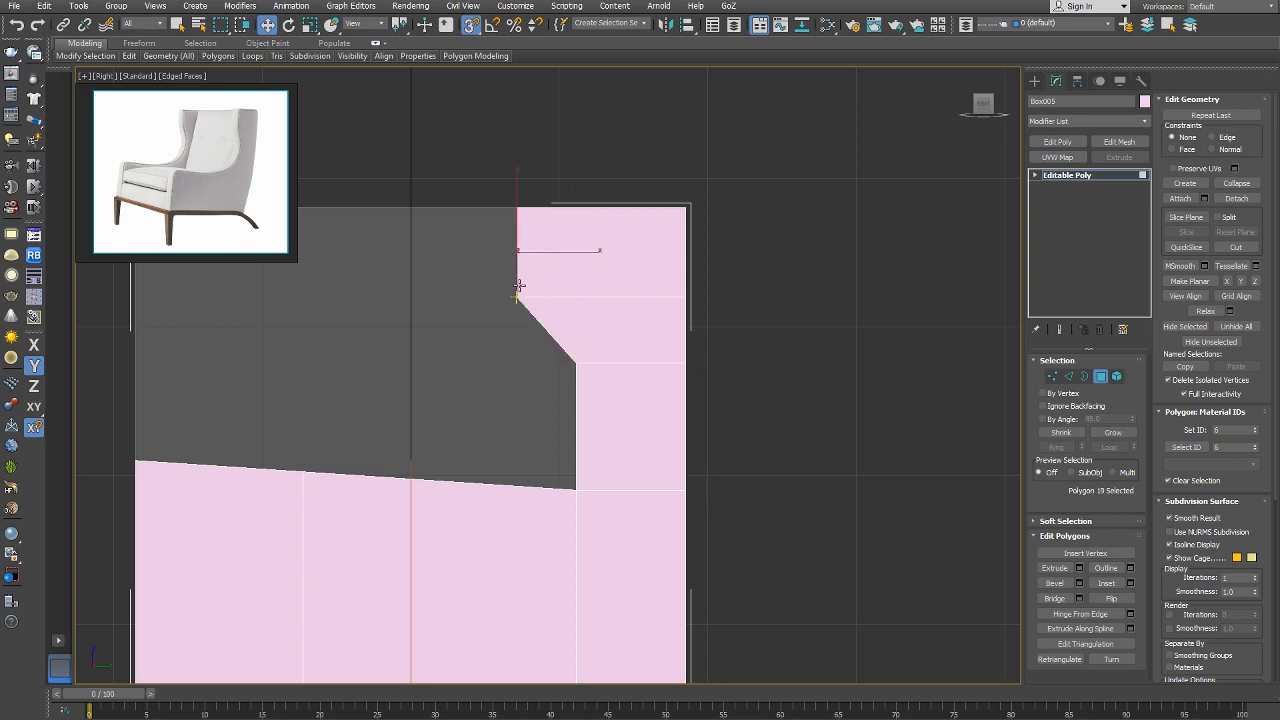
key("F5")
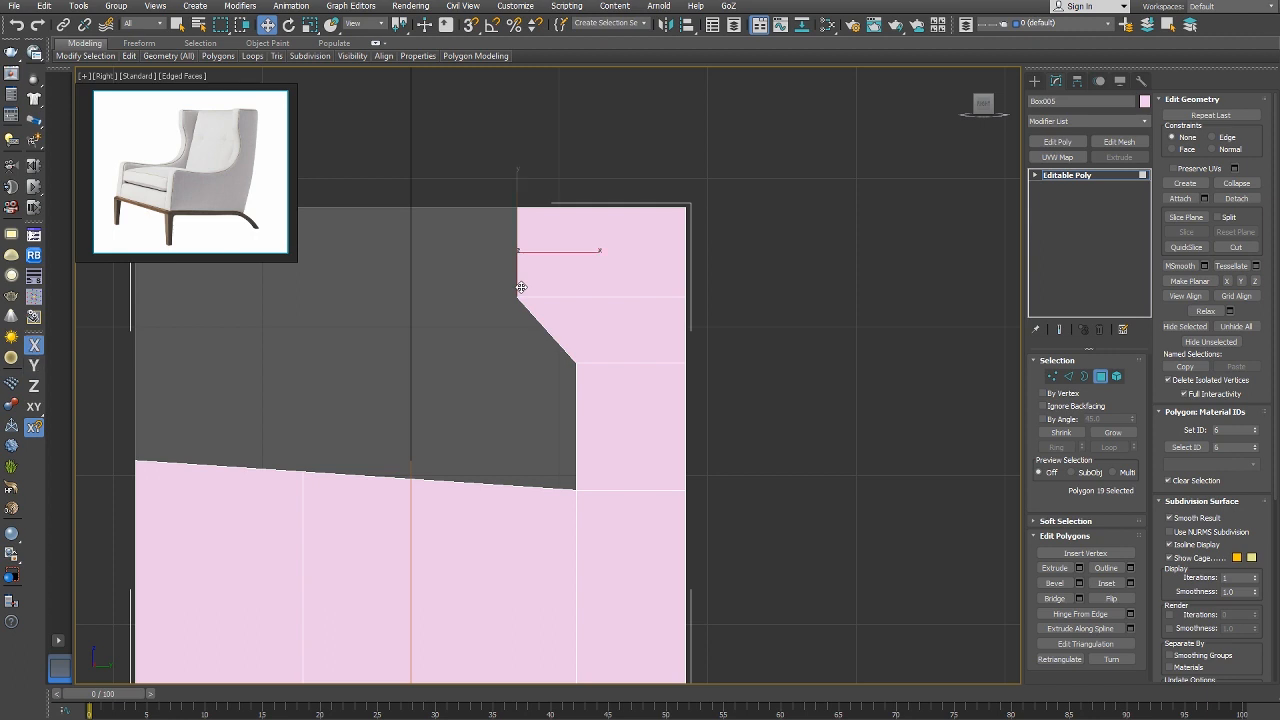
left_click_drag(521, 287, 543, 286)
Lower the row of vertices just beneath the wing slightly along Y.
right_click(655, 376)
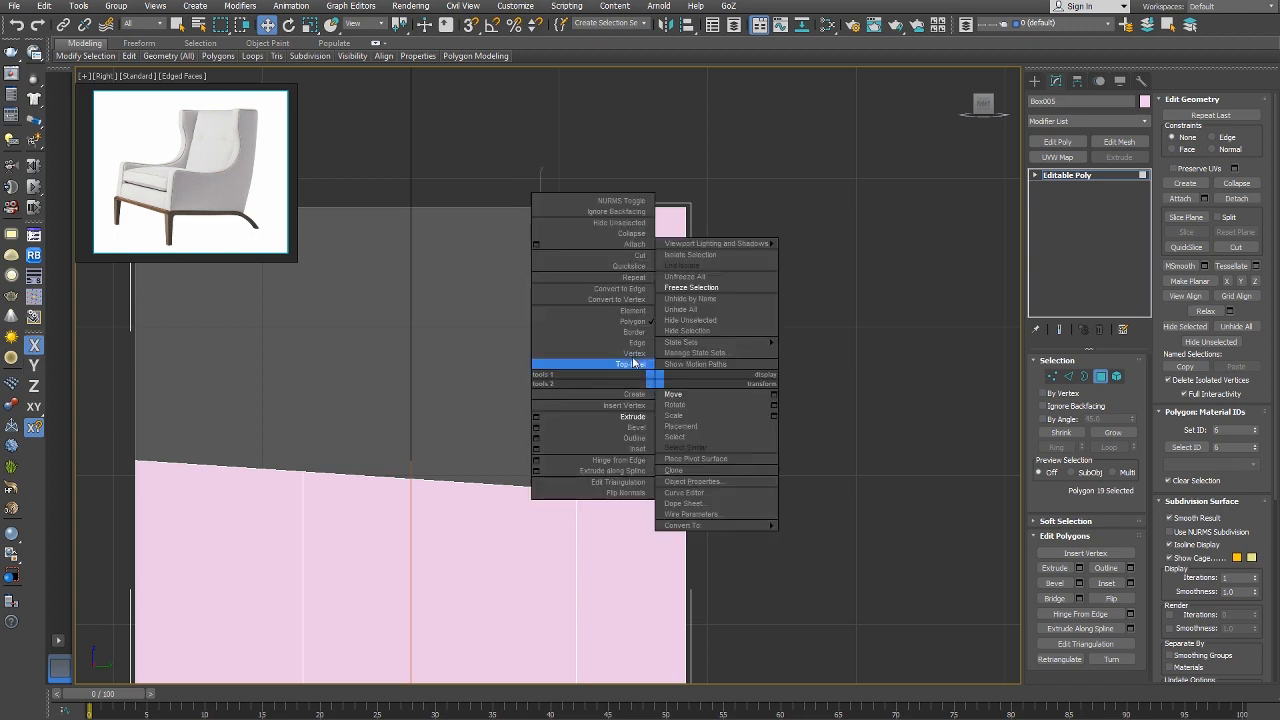
left_click(650, 353)
left_click_drag(745, 337, 613, 357)
key("F6")
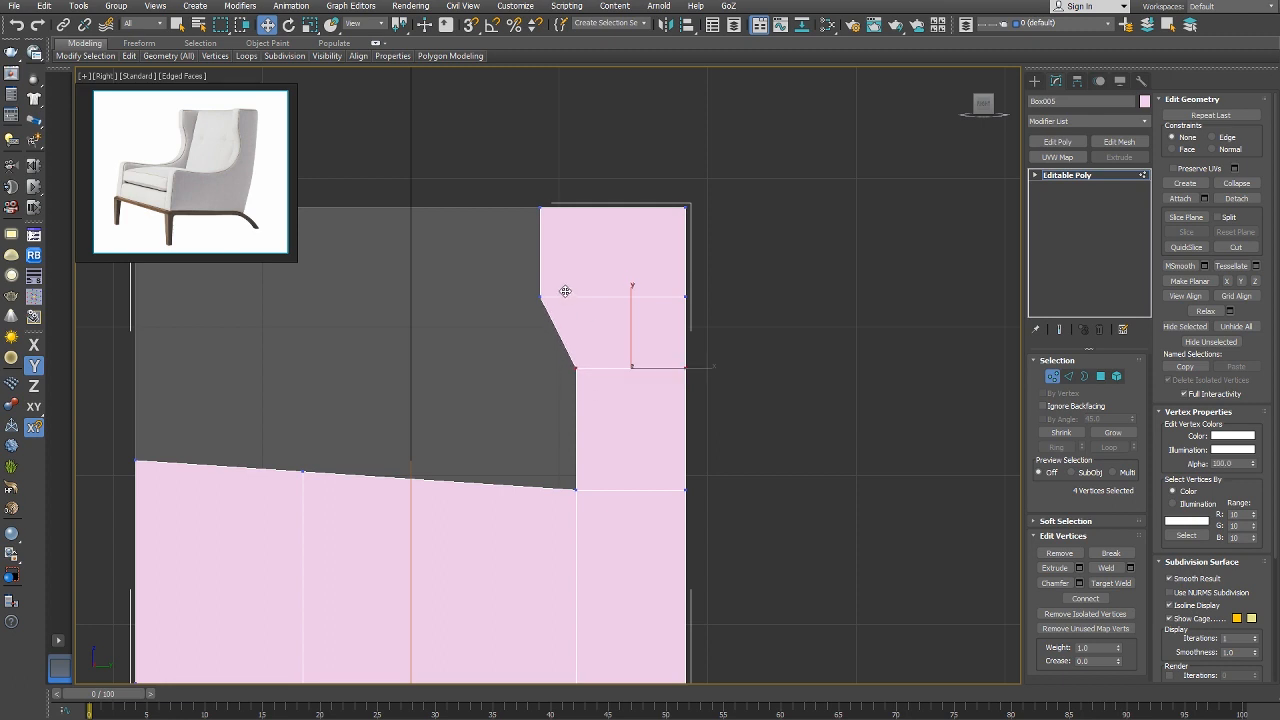
Move the front vertices of the wing and of the post below it backward along X to make both narrower.
middle_click_drag(565, 291, 564, 306)
left_click_drag(570, 172, 511, 348)
left_click_drag(557, 266, 583, 254)
left_click_drag(617, 343, 556, 512)
left_click_drag(573, 443, 597, 443)
right_click(597, 443)
left_click(628, 460)
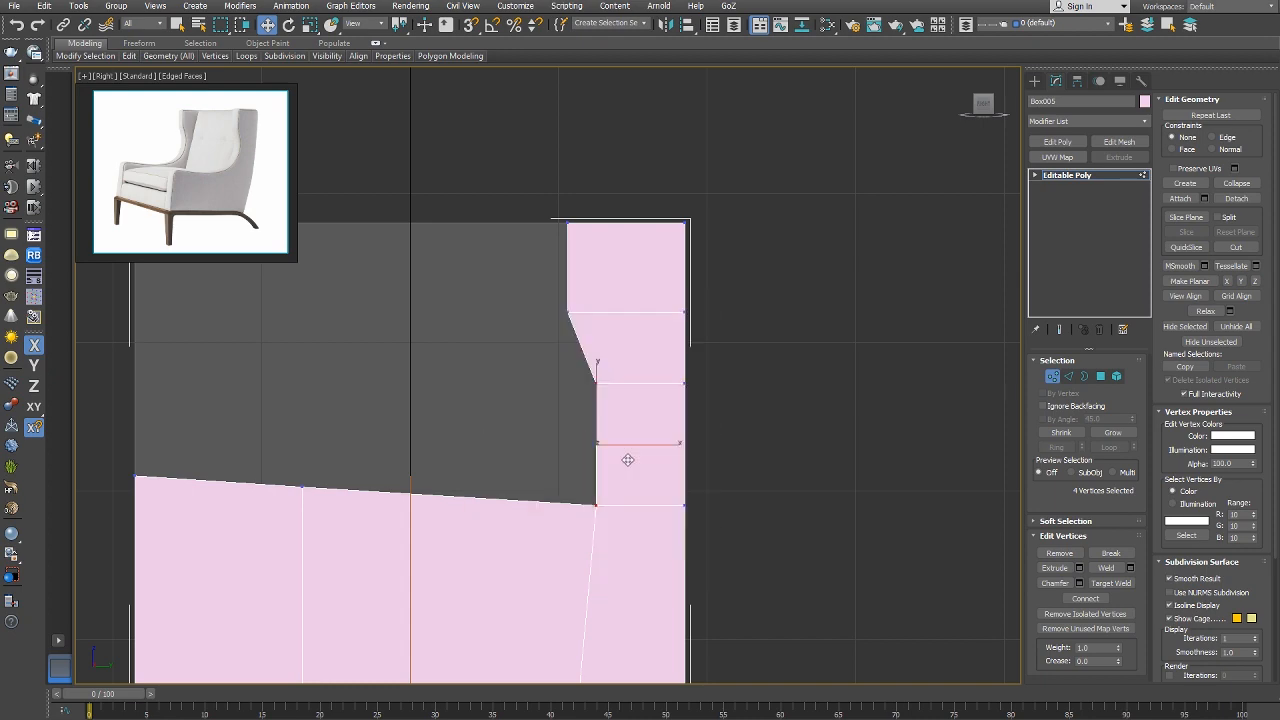
Examine the shape of both armrests and rear wings from several angles in the perspective view.
key("p")
key("z")
middle_click_drag(554, 480, 617, 506, "alt")
scroll(617, 506, "down", 5)
mouse_move(490, 473)
middle_mouse_down("alt")
mouse_move(523, 469)
mouse_move(449, 446)
mouse_move(491, 466)
mouse_move(488, 420)
mouse_move(434, 430)
mouse_move(416, 417)
mouse_move(471, 422)
mouse_move(494, 397)
mouse_move(534, 388)
mouse_move(524, 374)
middle_mouse_up("alt")
right_click(416, 417)
left_click(433, 428)
key("F4")
right_click(506, 409)
left_click(533, 414)
key("F4")
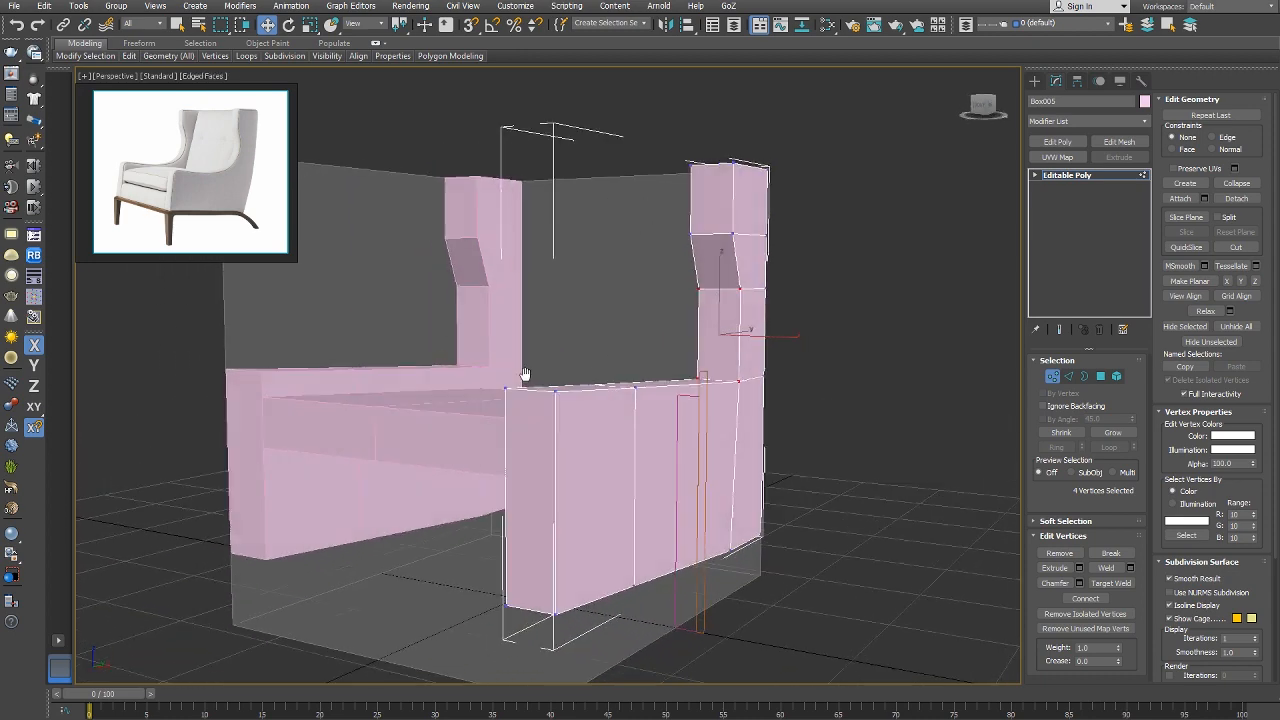
right_click(559, 398)
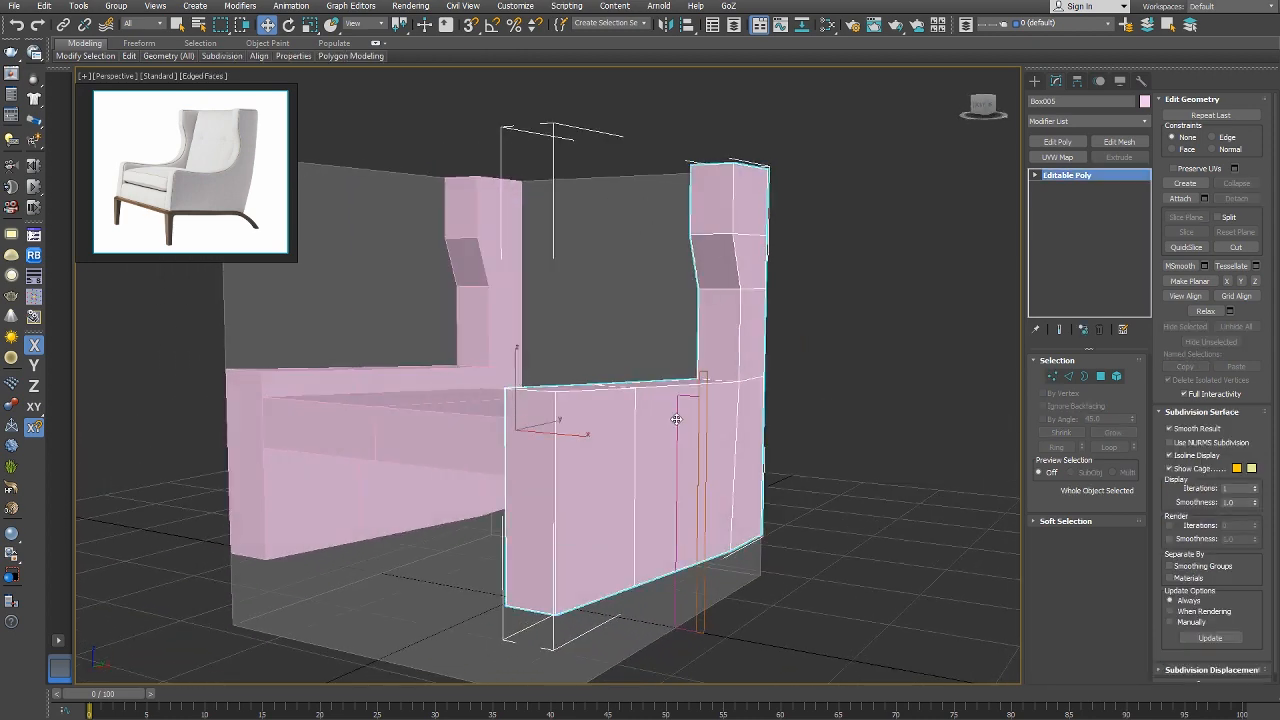
left_click(519, 378)
middle_click_drag(676, 418, 614, 411, "alt")
Lower the armrest's bottom rear corner vertices along Y in the right view so the underside slopes downward at the back.
key("r")
middle_click_drag(740, 531, 718, 553)
right_click(718, 553)
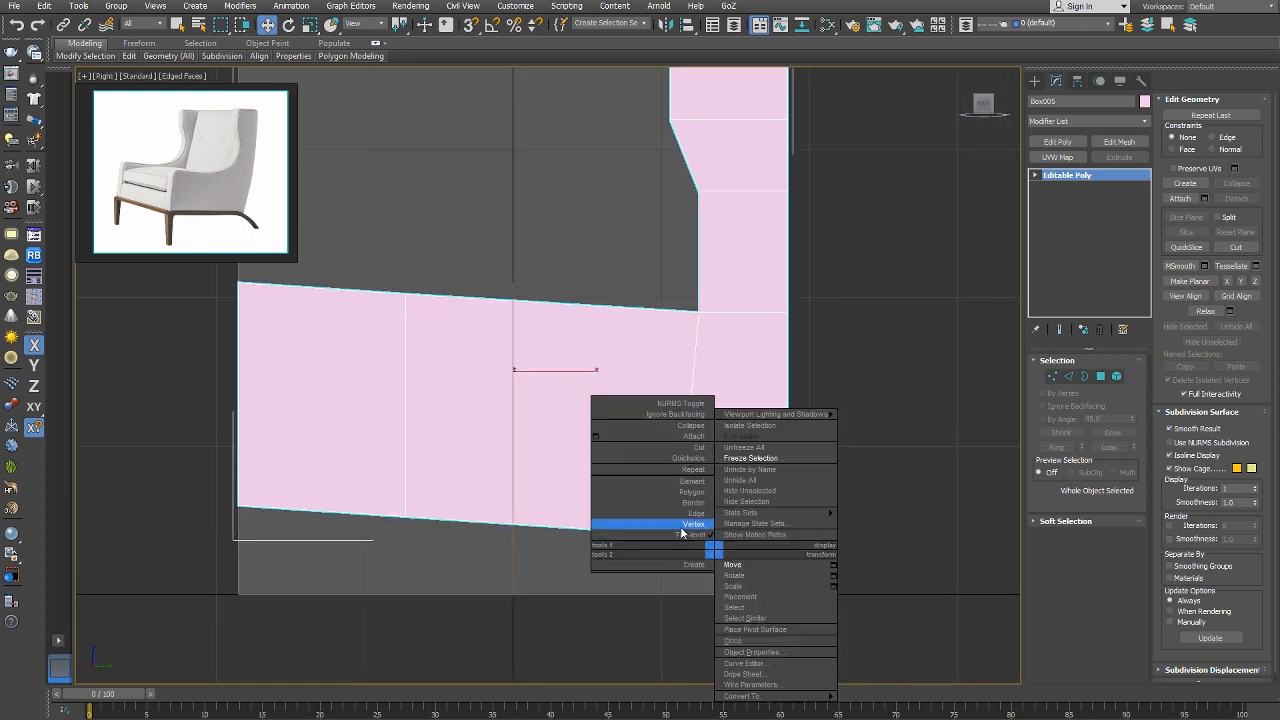
left_click(665, 521)
left_click_drag(710, 509, 671, 548)
key("F6")
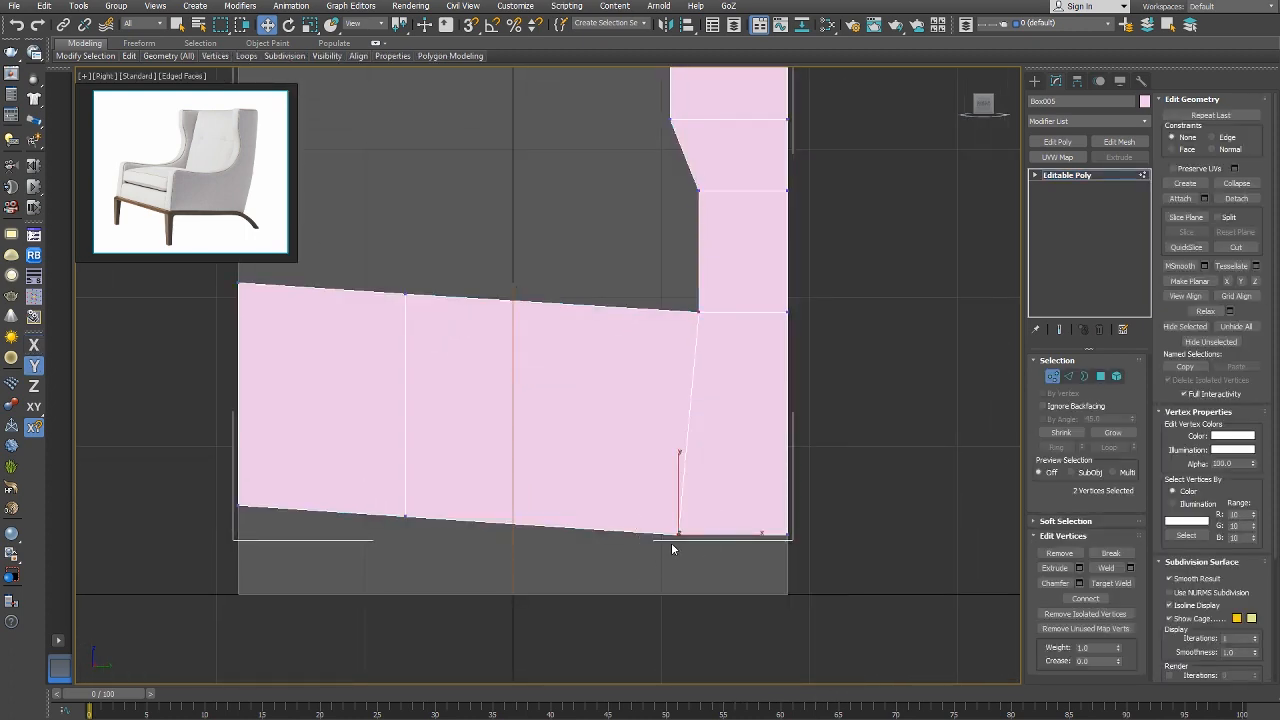
left_click_drag(787, 566, 779, 568)
left_click_drag(789, 473, 825, 501)
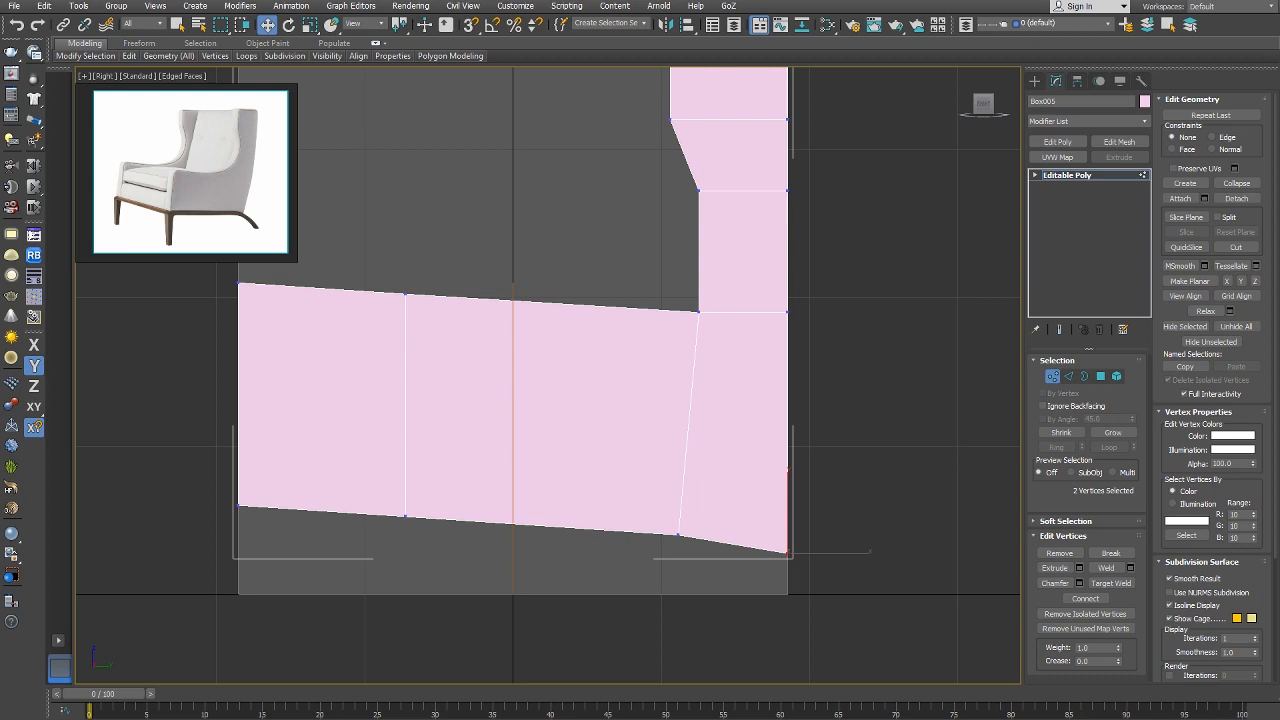
key("p")
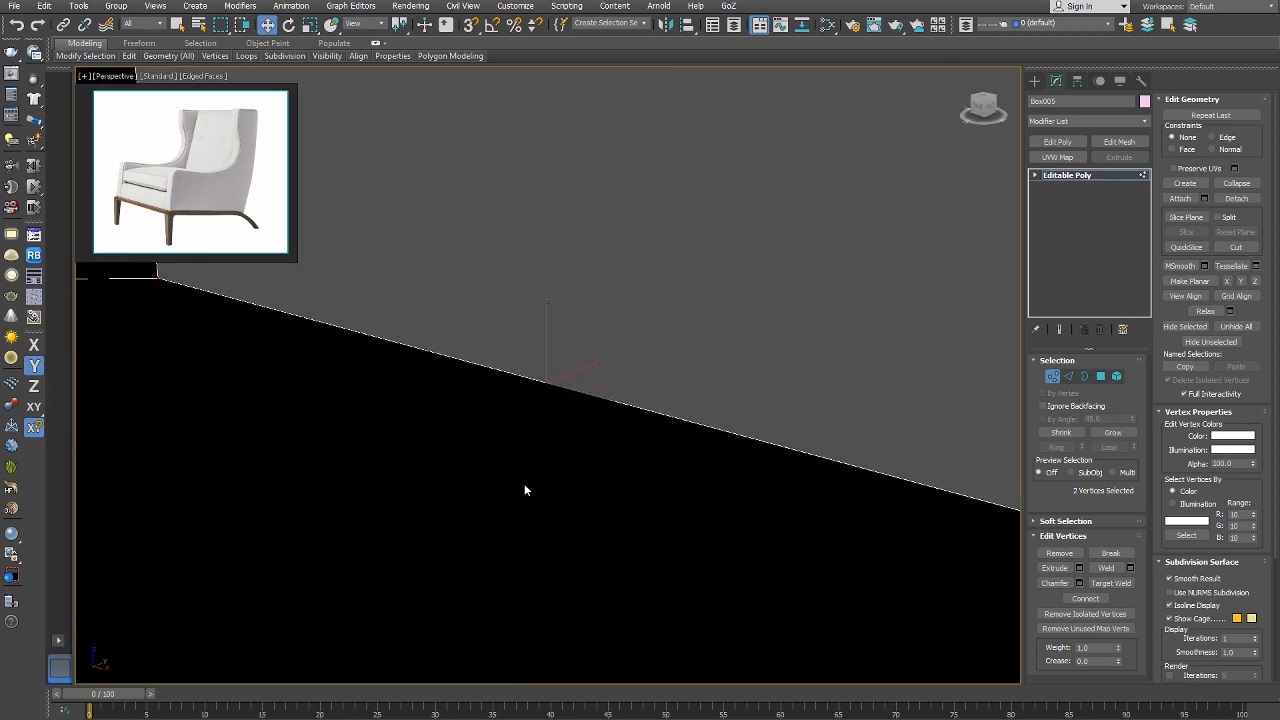
right_click(518, 482)
left_click(495, 467)
middle_click_drag(491, 465, 617, 437, "alt")
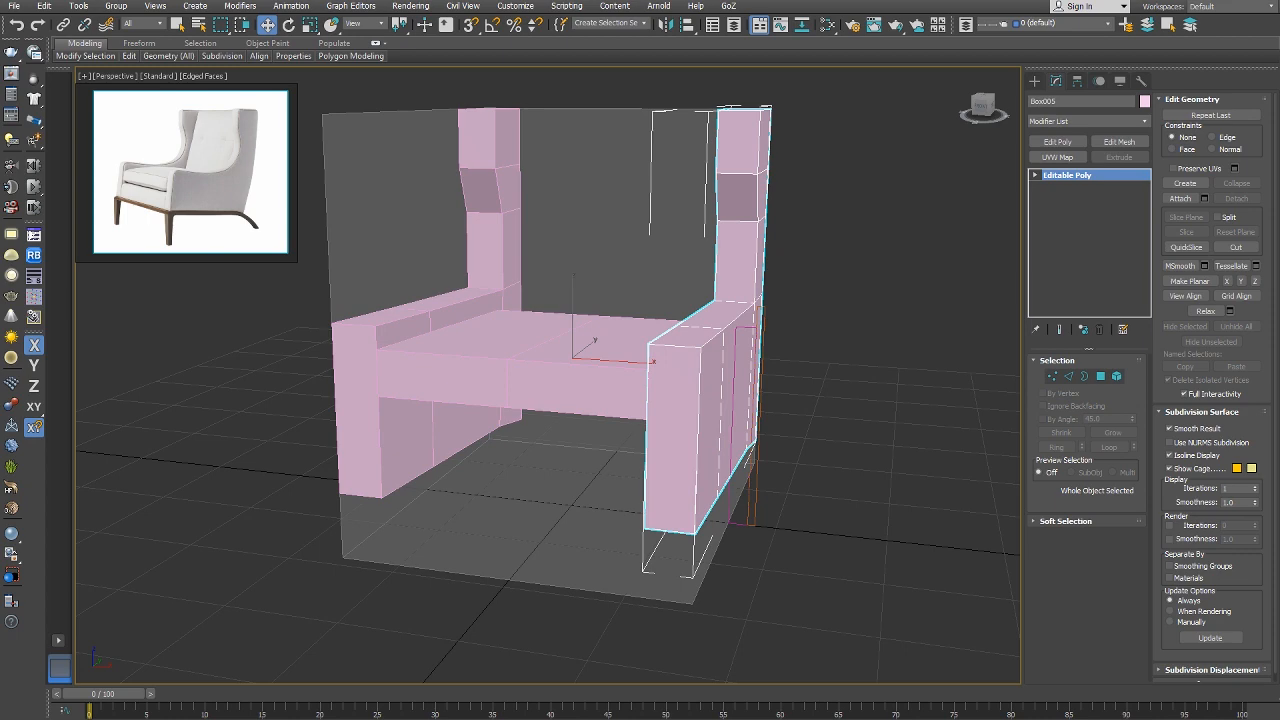
right_click(672, 326)
left_click(698, 347)
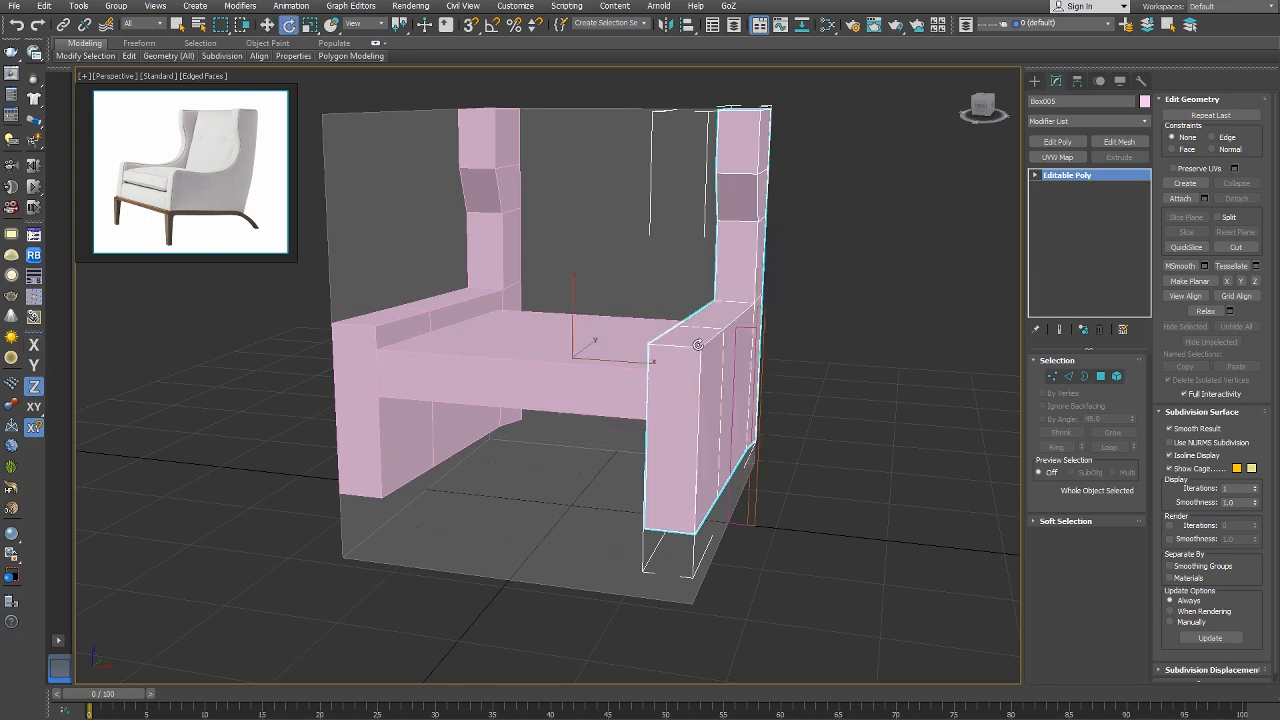
left_click(603, 352)
scroll(604, 352, "up", 5)
scroll(600, 351, "down", 6)
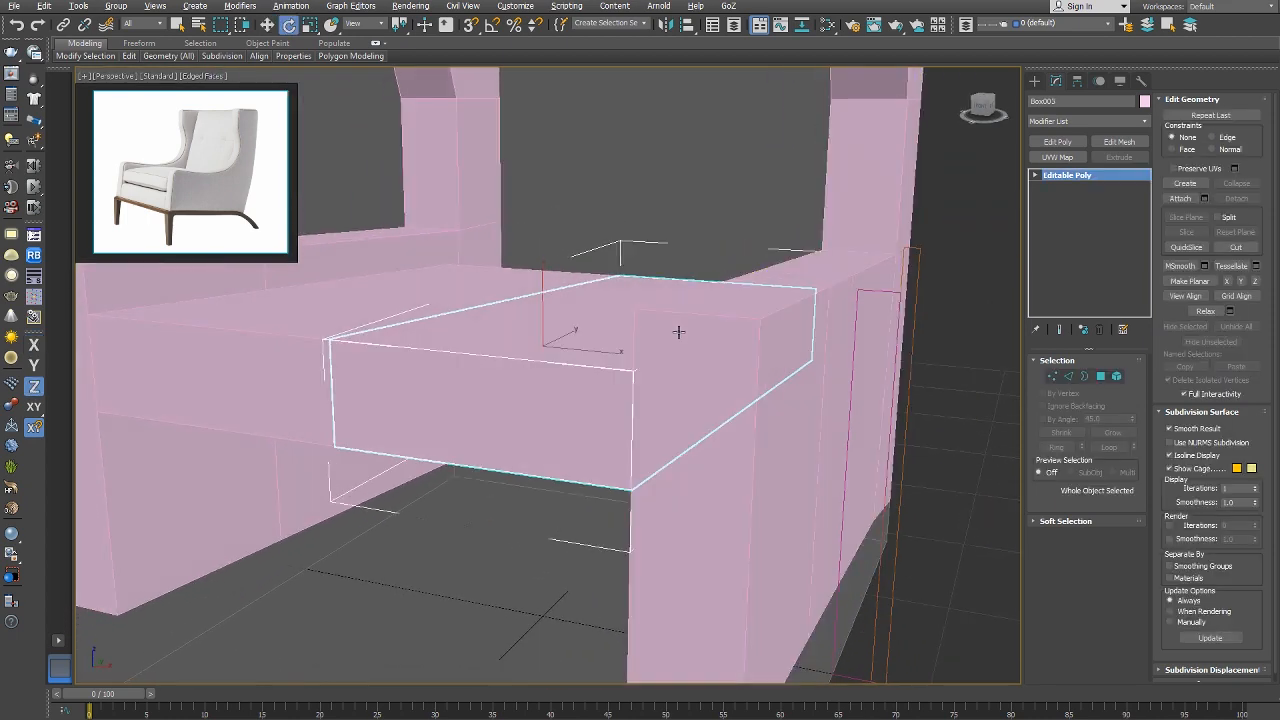
middle_click_drag(677, 329, 657, 376, "alt")
Clone the left half of the seat as a copy and move it backward along Y in the top view.
right_click(657, 374)
left_click(681, 389)
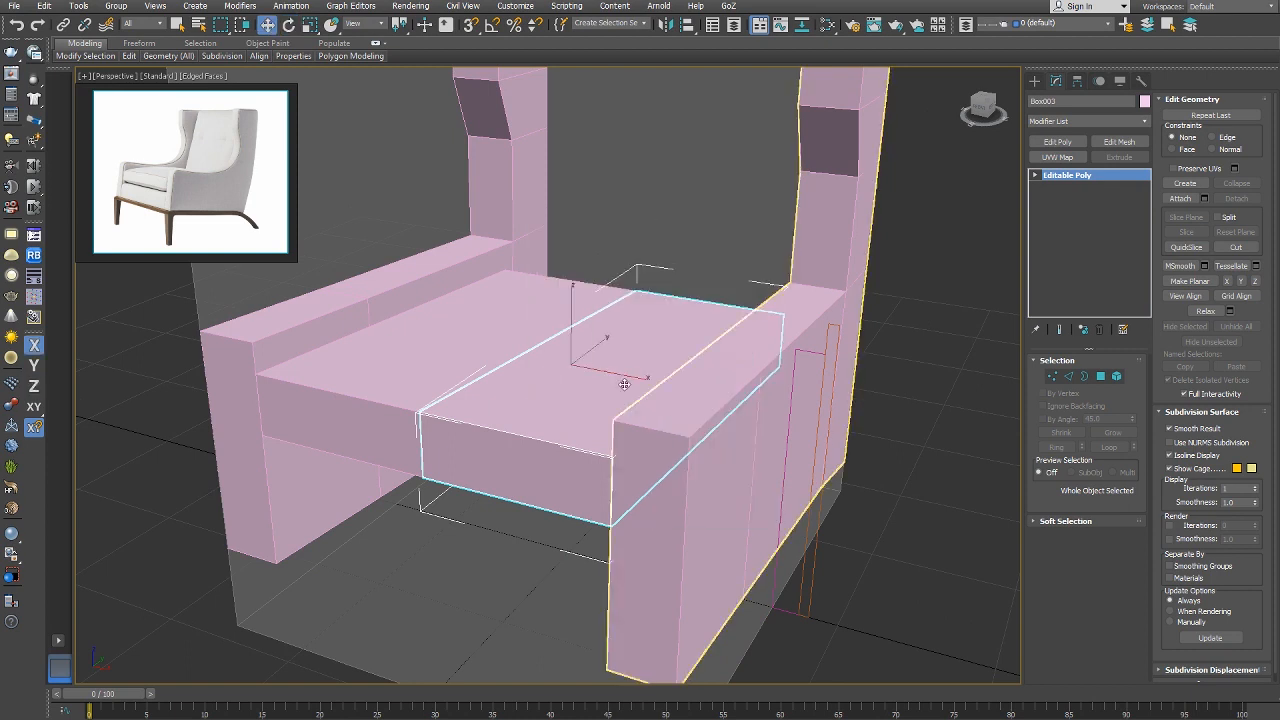
left_click(391, 354)
key("t")
scroll(453, 344, "down", 3)
left_click_drag(453, 344, 456, 344, "shift")
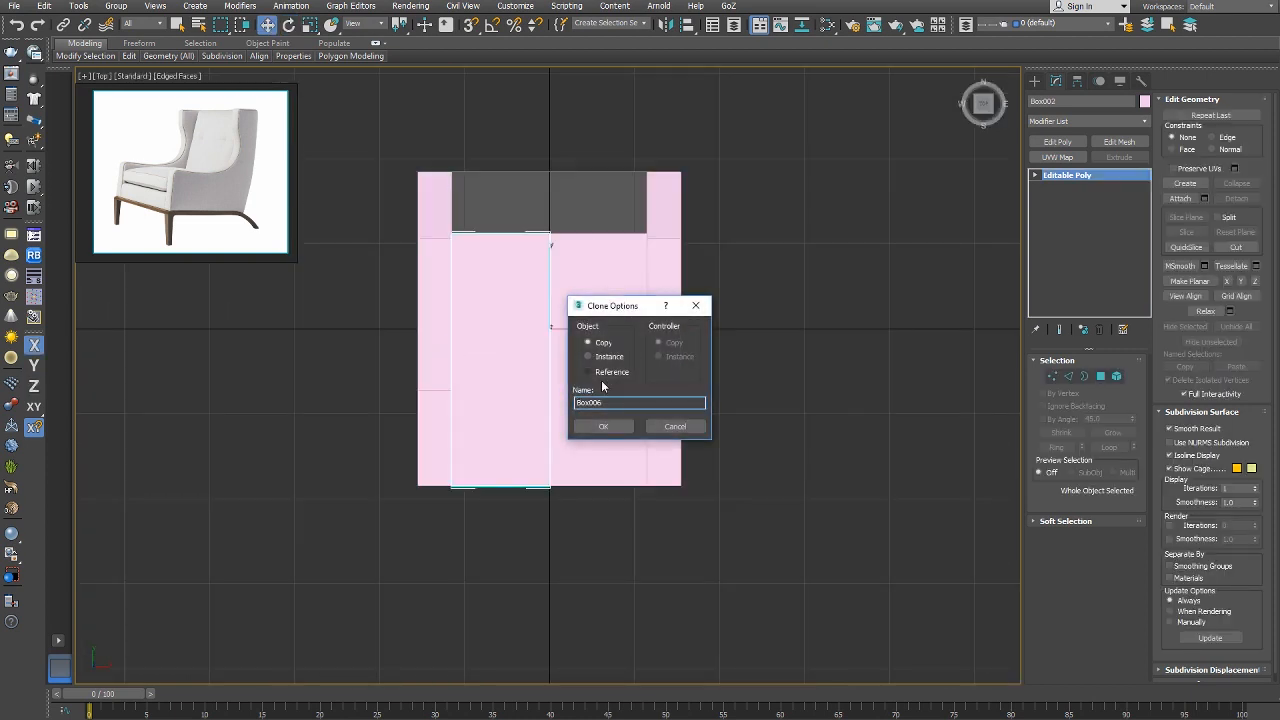
left_click(603, 426)
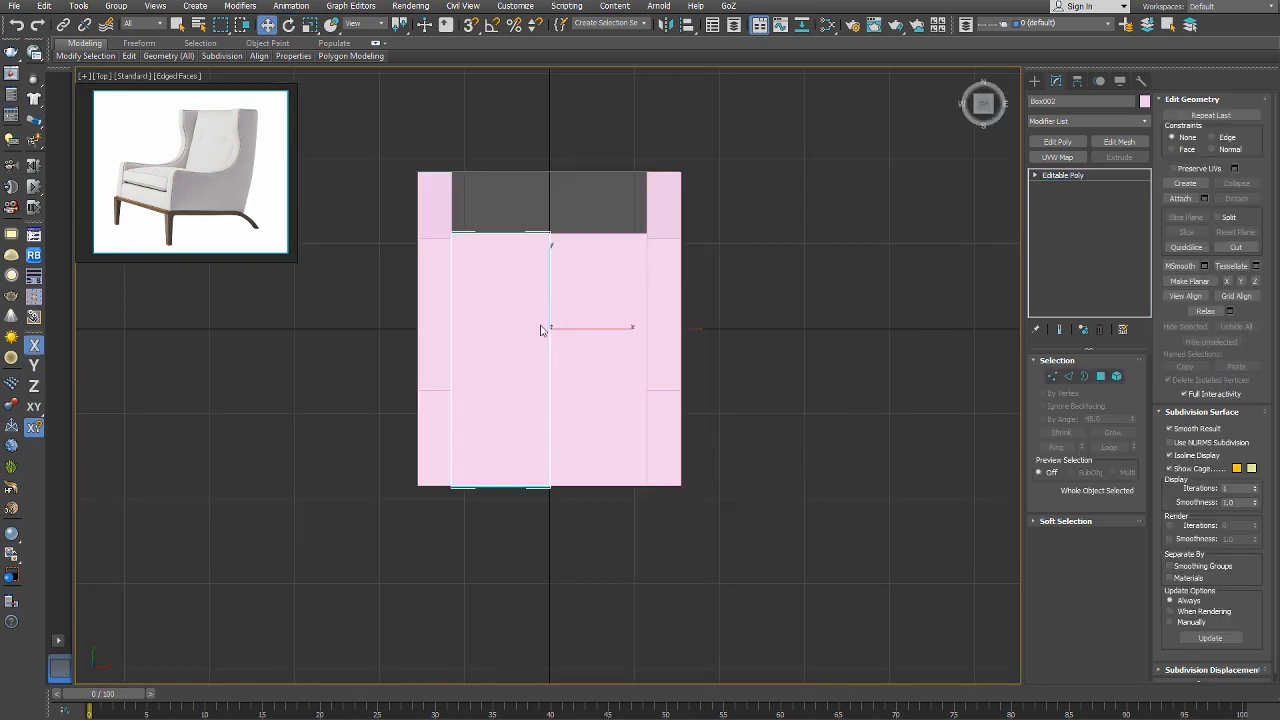
left_click_drag(543, 331, 551, 240)
Rotate the seat copy in the right view with angle snap until it stands upright at the rear of the armrest.
key("r")
scroll(603, 311, "down", 5)
key("e")
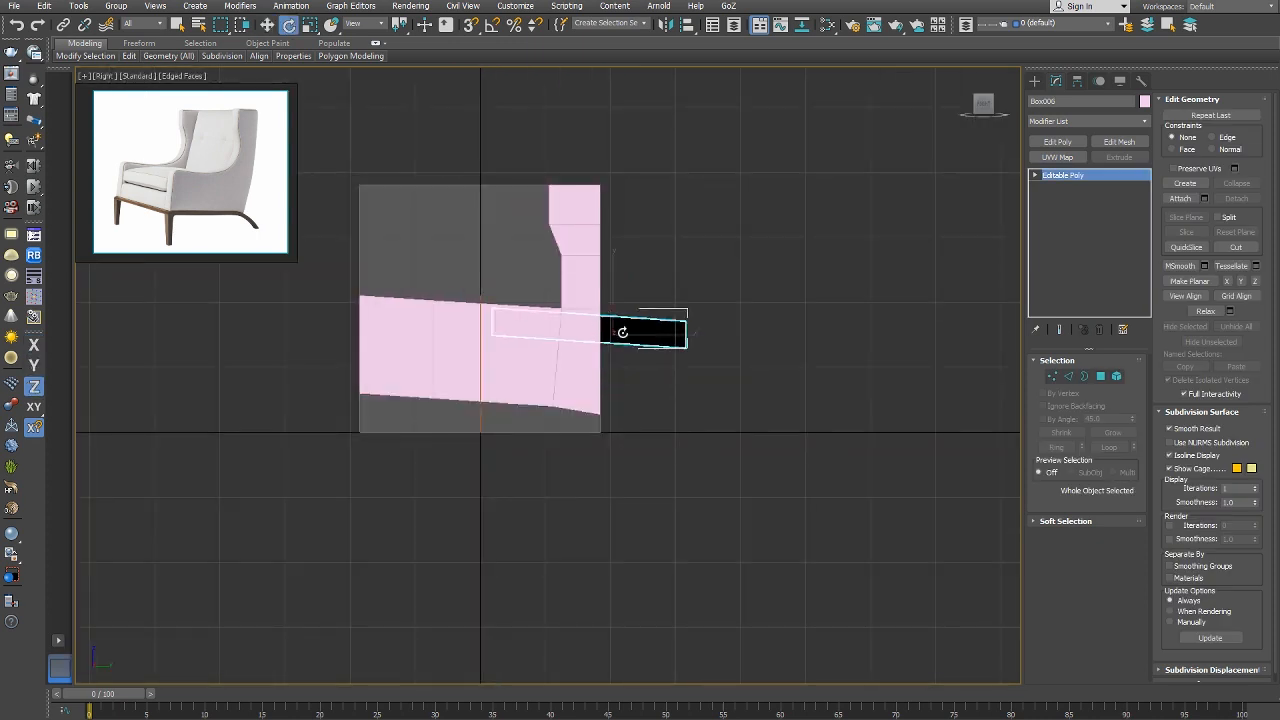
left_click_drag(623, 334, 708, 340)
key("a")
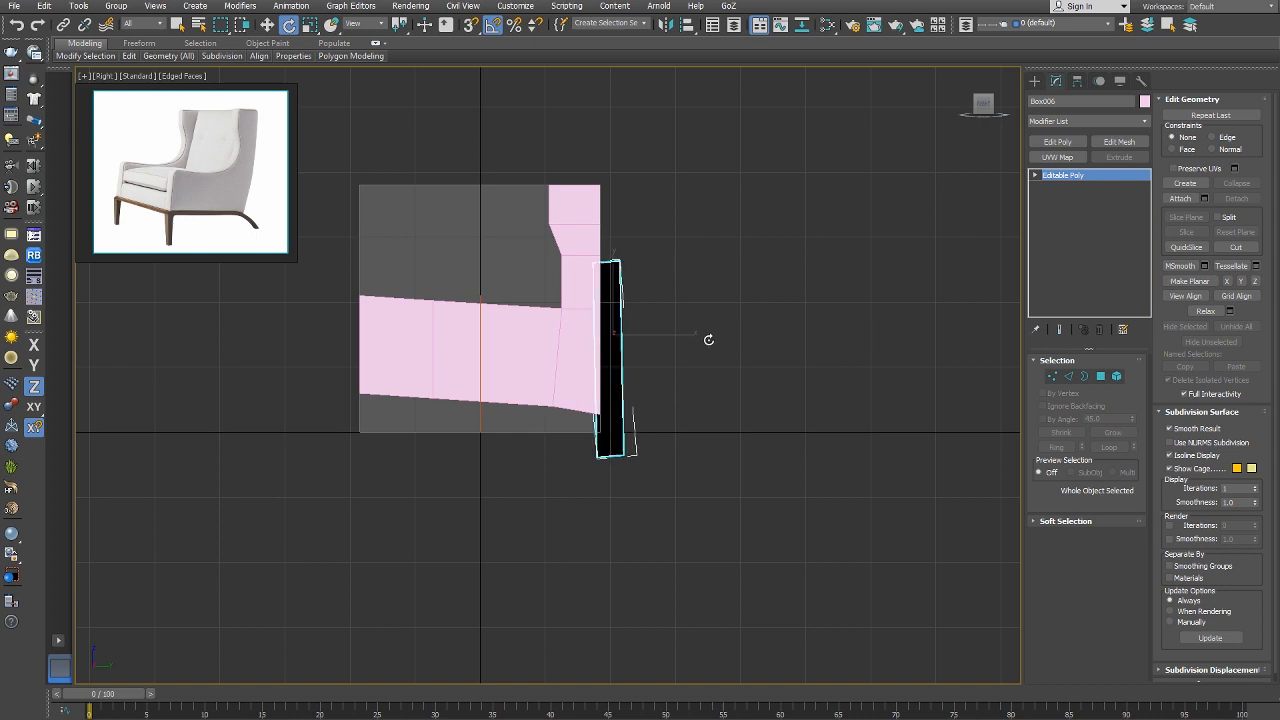
Level the top end of the upright seat copy in the right view by snapping its rear top vertices along Y to the front ones.
key("w")
scroll(609, 318, "up", 2)
middle_click_drag(609, 318, 600, 335)
scroll(602, 335, "down", 1)
key("F3")
right_click(626, 315)
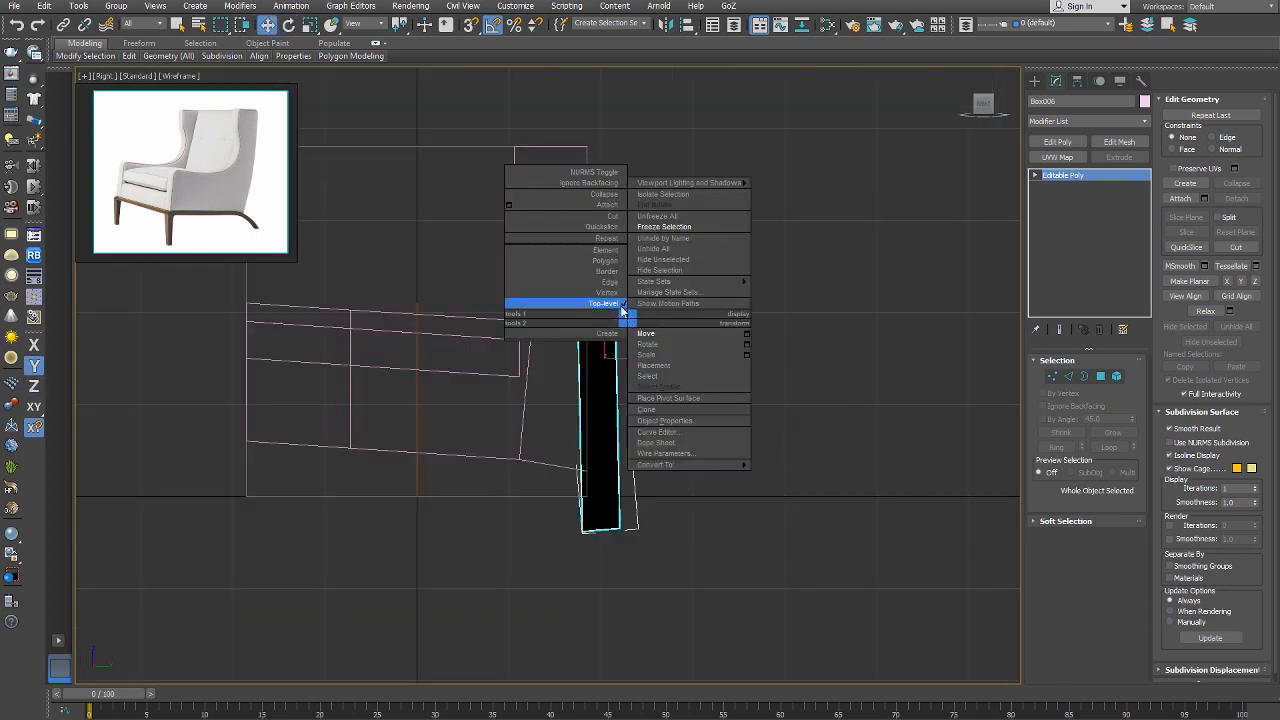
left_click(596, 291)
left_click_drag(589, 240, 557, 296)
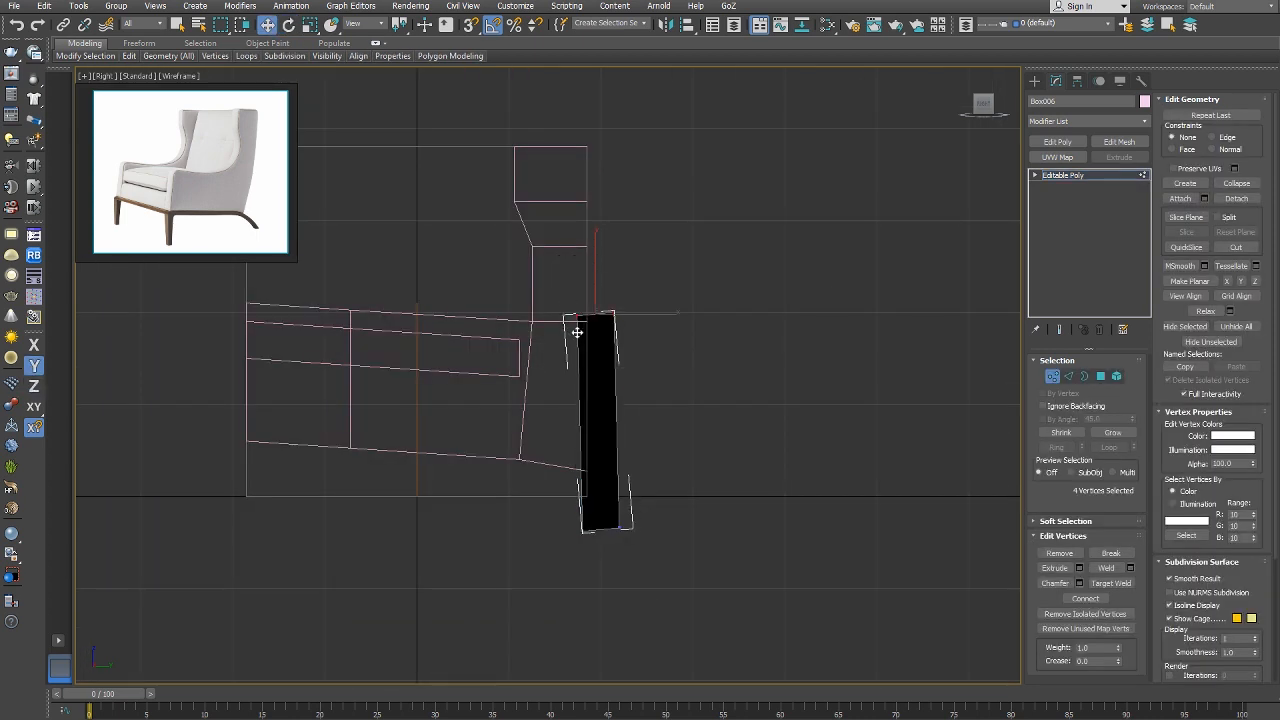
scroll(577, 332, "up", 2)
left_click(579, 302)
key("s")
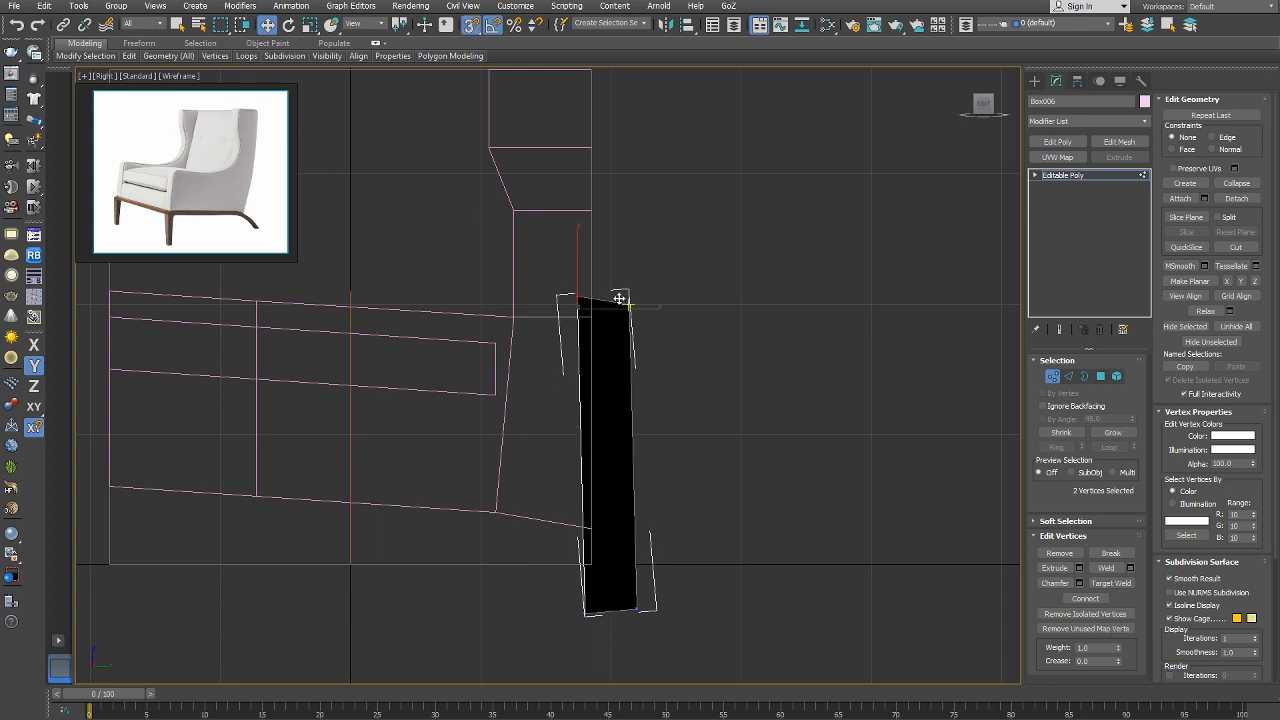
left_click_drag(620, 298, 629, 305)
Level the bottom end of the upright seat copy by snapping its lower vertices to the same height along Y.
left_click_drag(571, 653, 571, 650)
left_click_drag(626, 594, 640, 606)
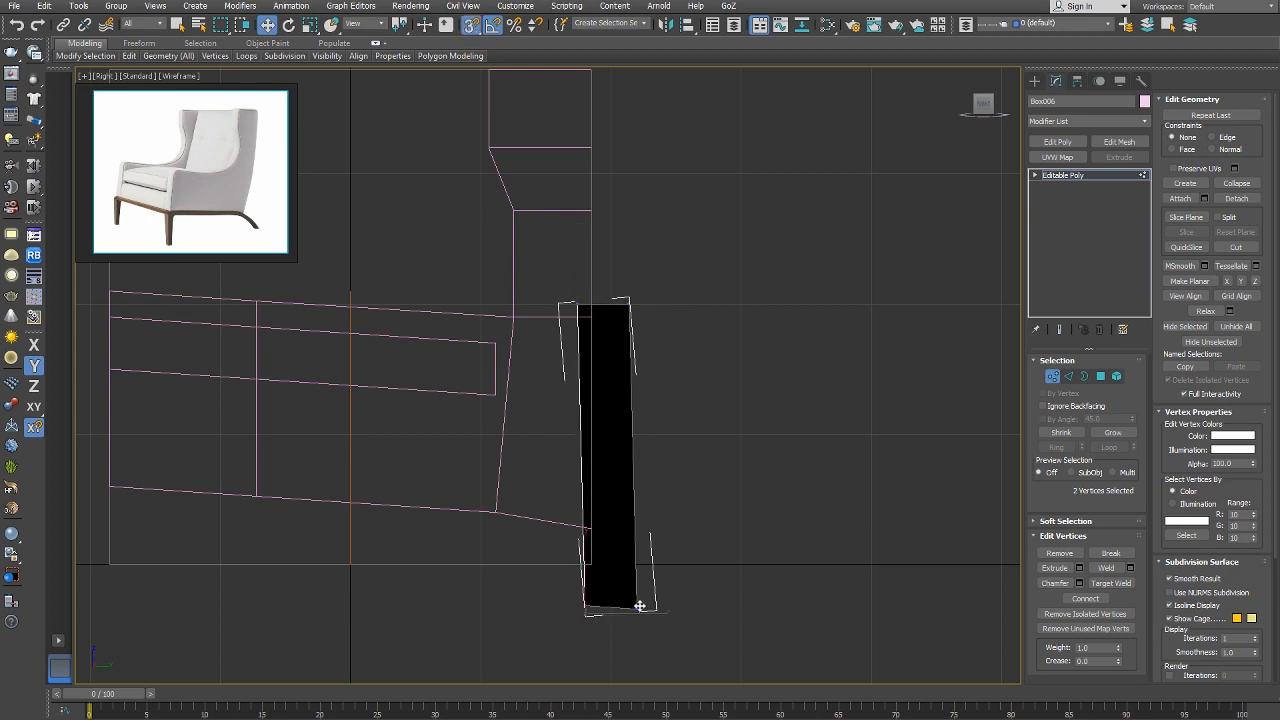
right_click(675, 545)
left_click(650, 534)
Move the upright backrest piece so its top rear corner snaps to the top rear corner of the armrest wing.
middle_click_drag(598, 318, 605, 440)
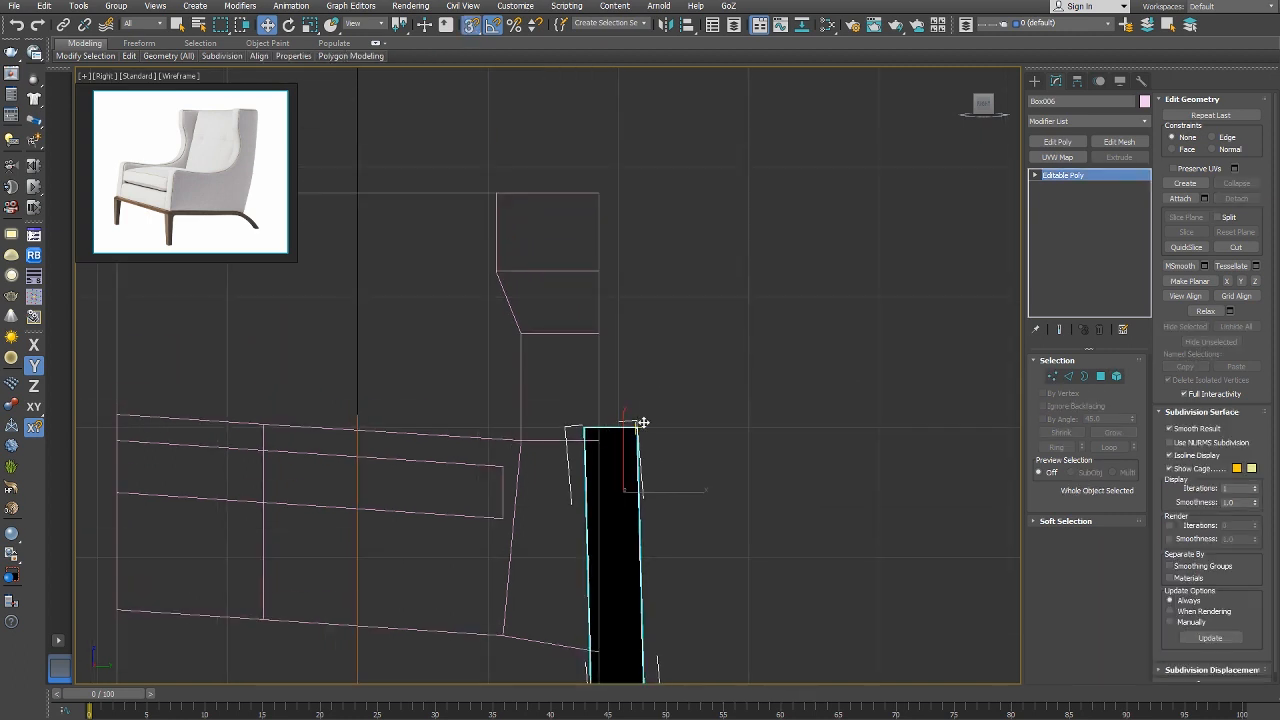
left_click_drag(641, 423, 604, 190)
middle_click_drag(602, 258, 598, 287)
Snap the backrest's lower vertices to the armrest's bottom rear corner so the piece stands straight.
right_click(676, 289)
left_click(650, 263)
middle_click_drag(557, 510, 558, 378)
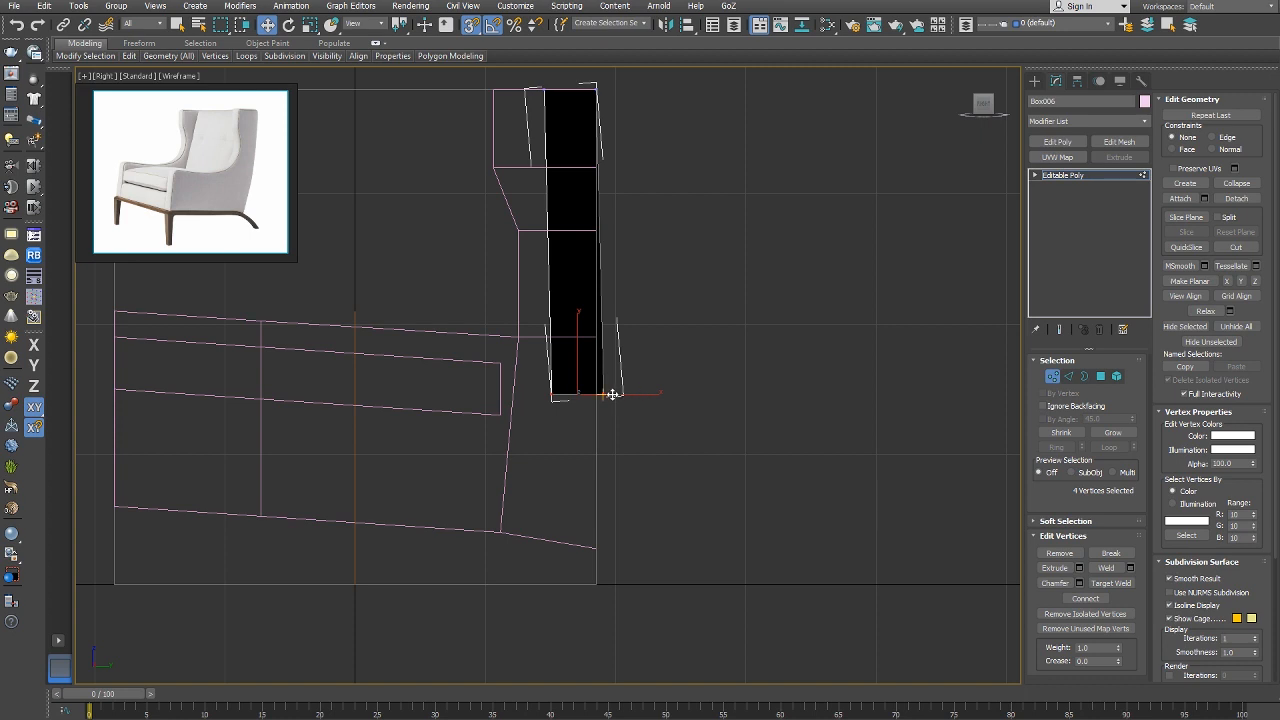
left_click_drag(612, 394, 606, 552)
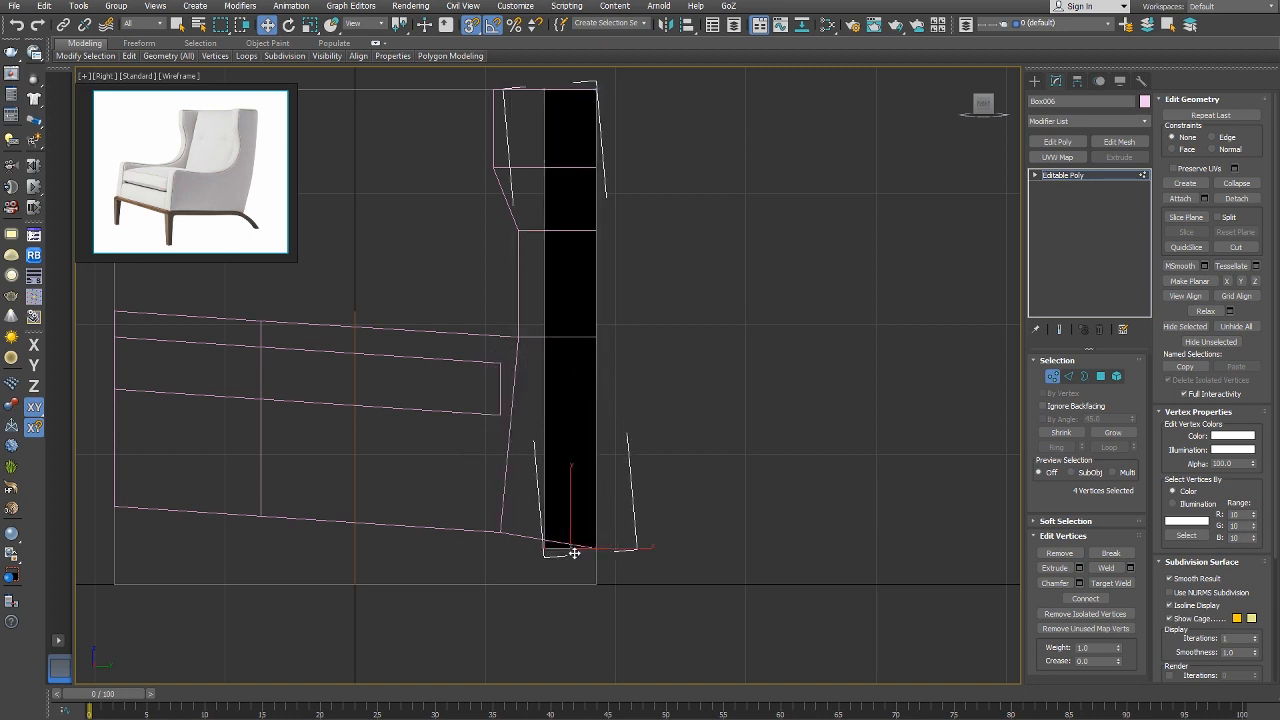
Extend the backrest's bottom vertices down along Y to snap to the base of the guide box.
scroll(566, 514, "up", 4)
left_click_drag(521, 525, 690, 466)
key("F6")
left_click_drag(618, 516, 618, 588)
scroll(531, 560, "down", 7)
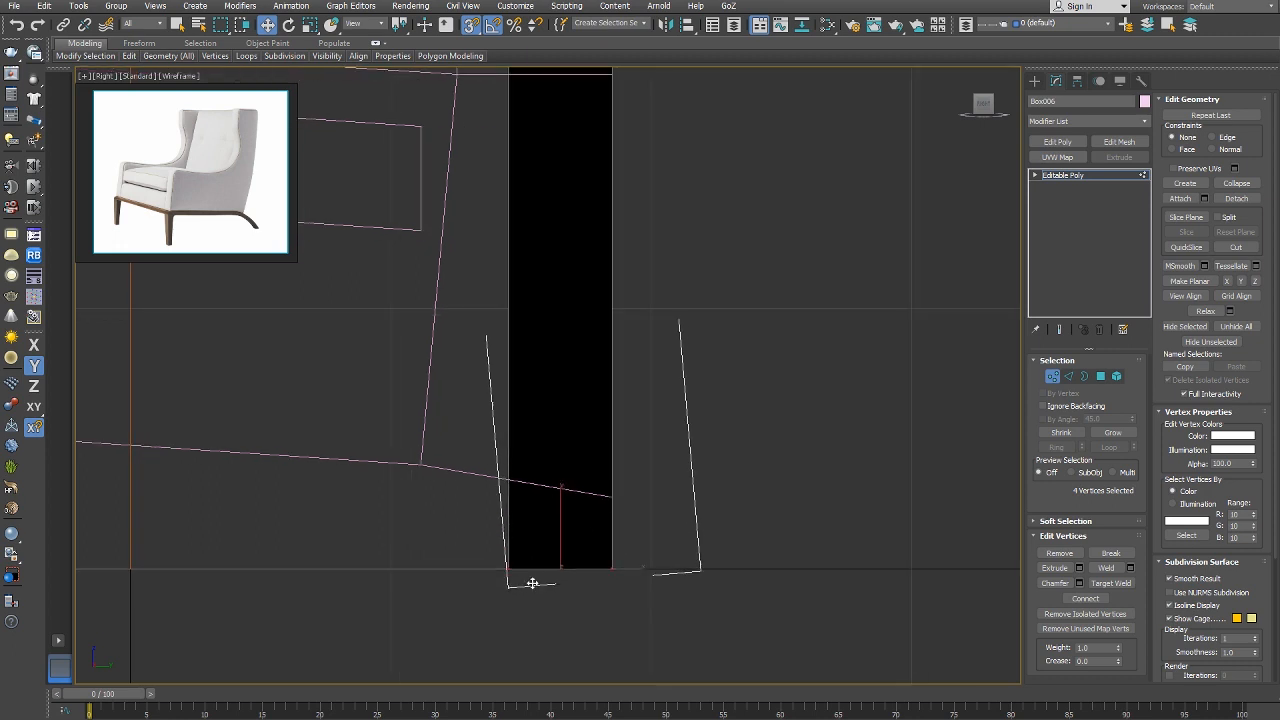
middle_click_drag(531, 472, 552, 410)
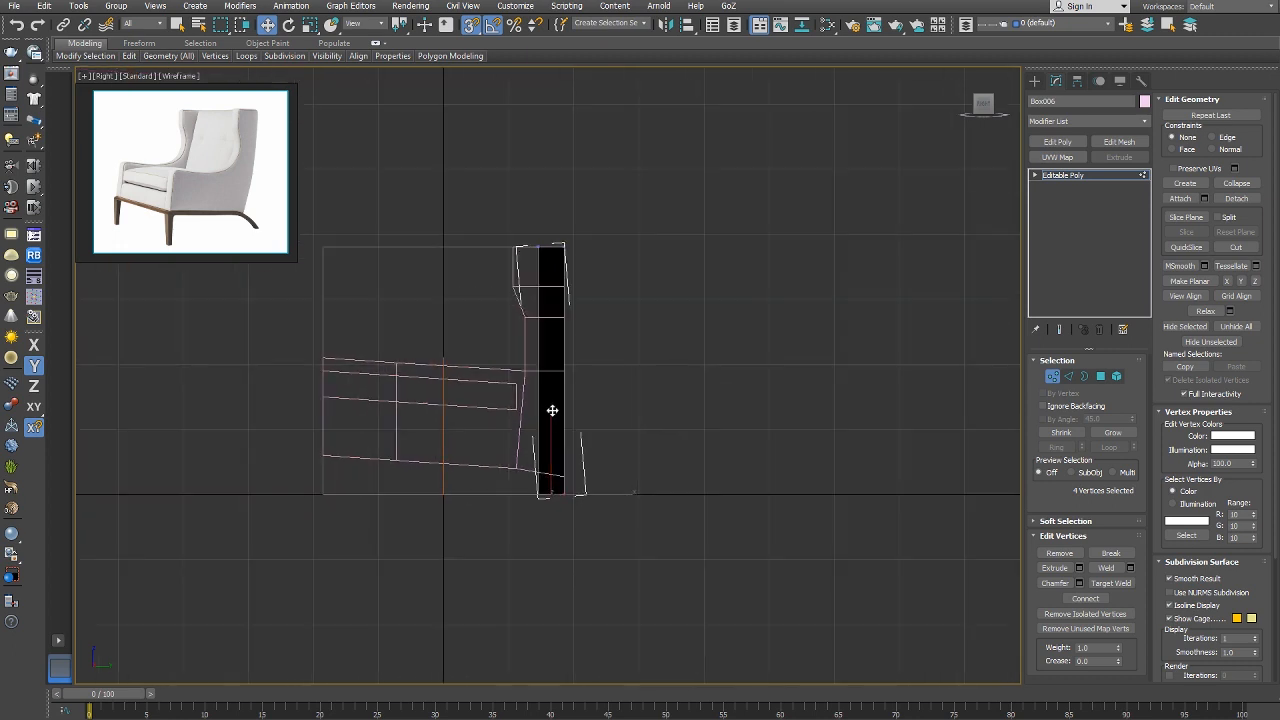
Shift the backrest's bottom vertices forward in the right view so the backrest leans backward.
scroll(560, 474, "up", 5)
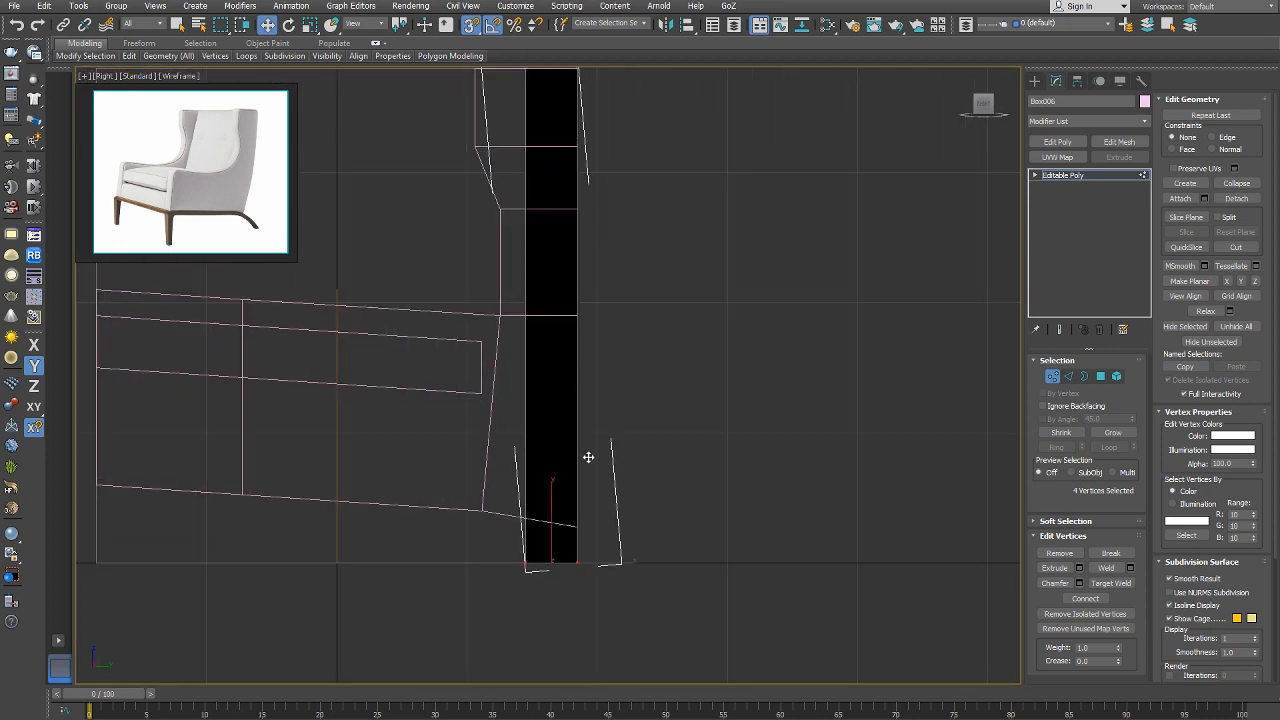
scroll(632, 468, "down", 3)
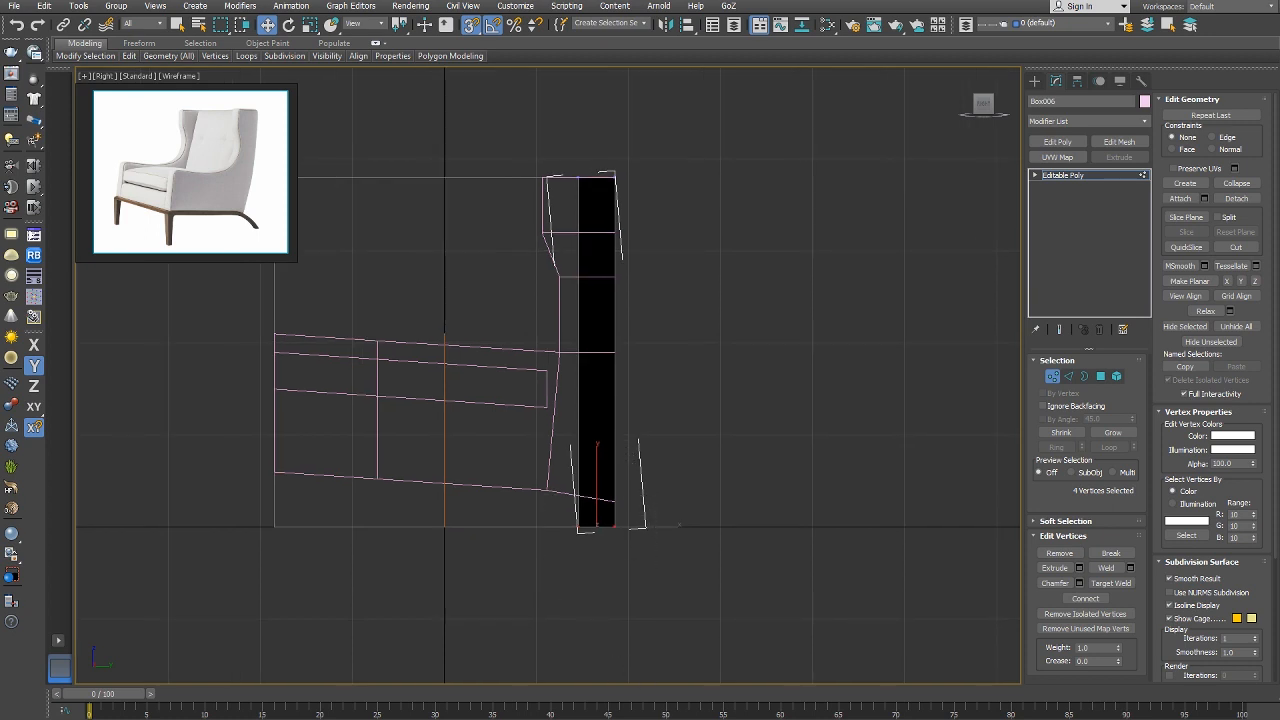
left_click_drag(681, 525, 661, 524)
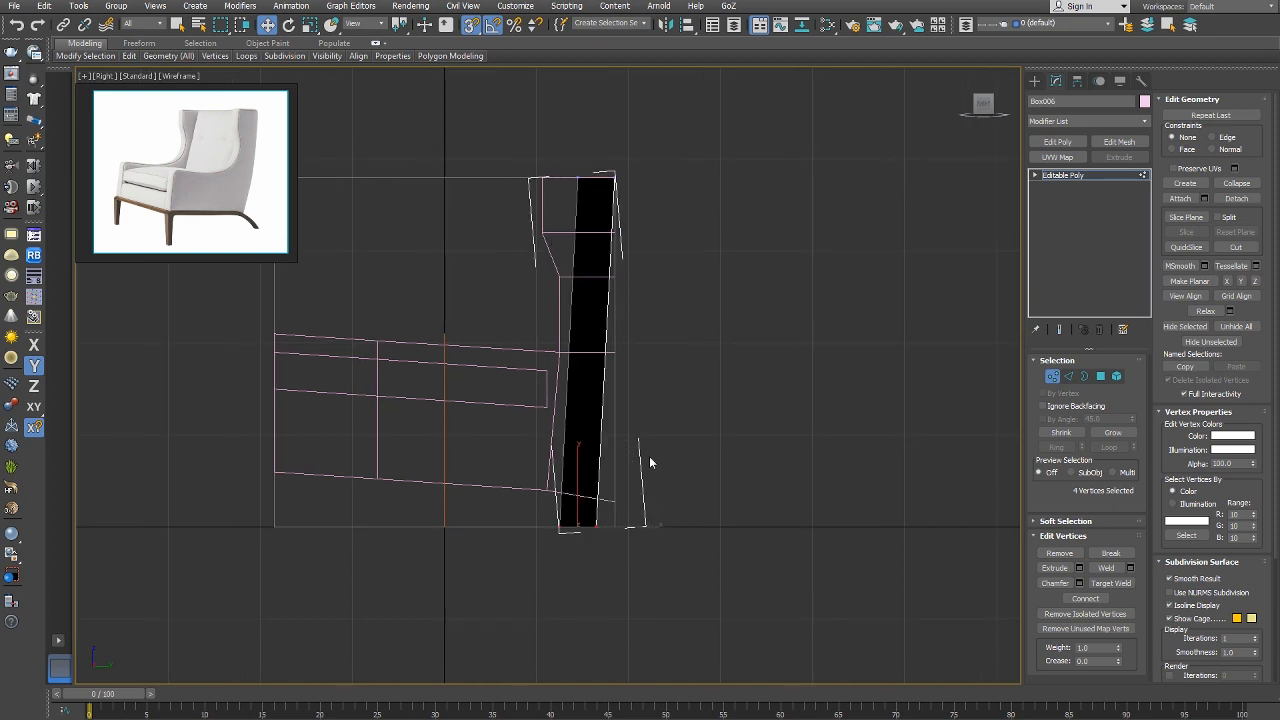
right_click(563, 429)
left_click(628, 414)
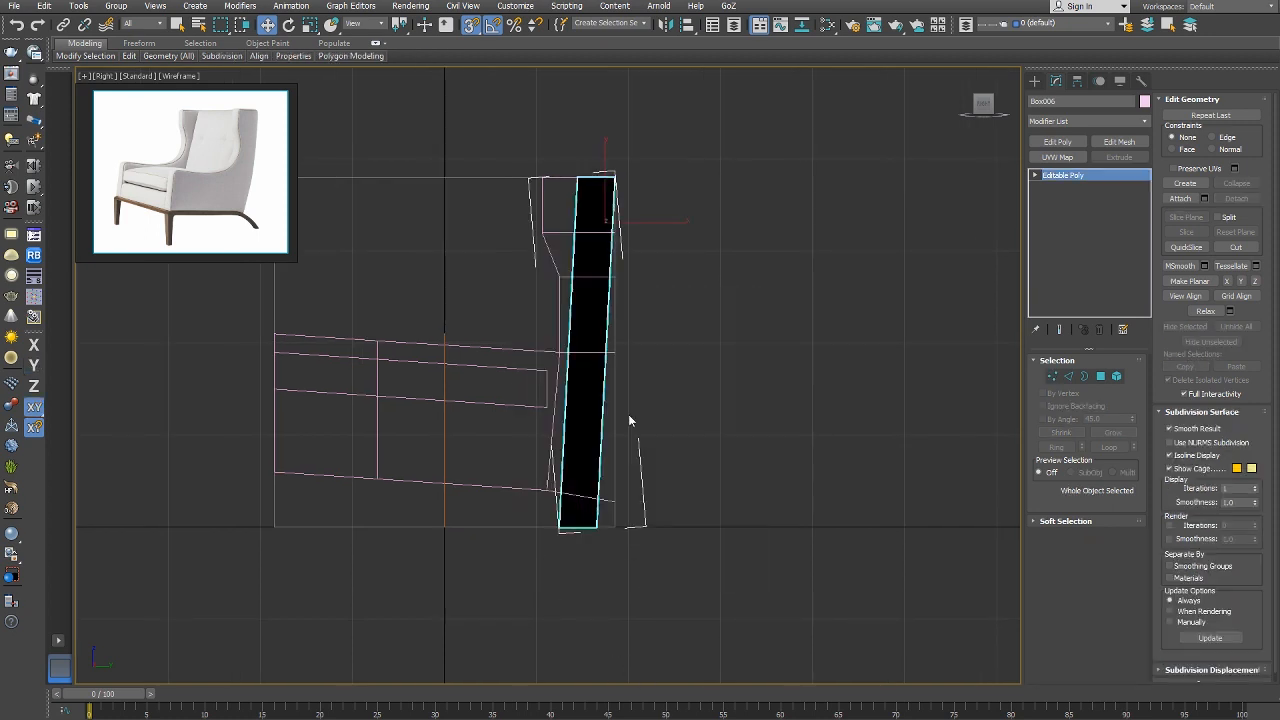
Move the armrest's rear vertices below the wing's top row forward along X with snapping off, following the backrest's slope.
left_click(523, 349)
right_click(684, 346)
left_click(669, 323)
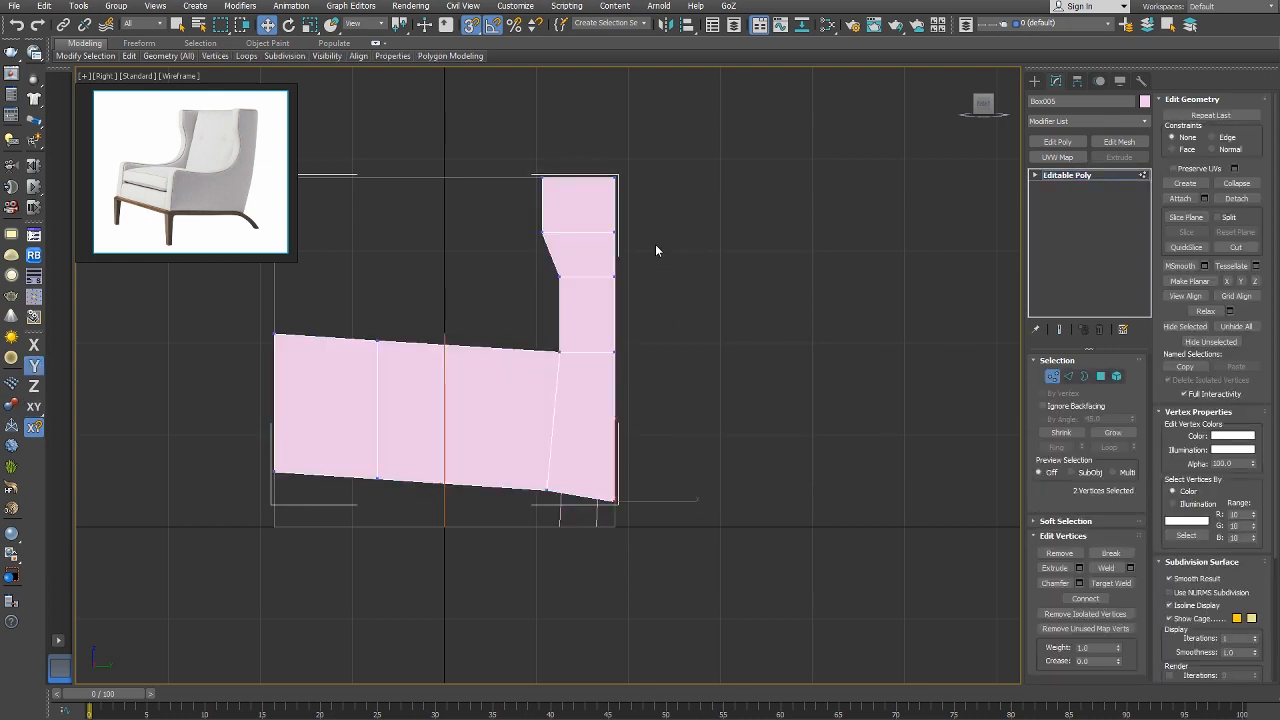
key("F3")
key("F3")
key("F3")
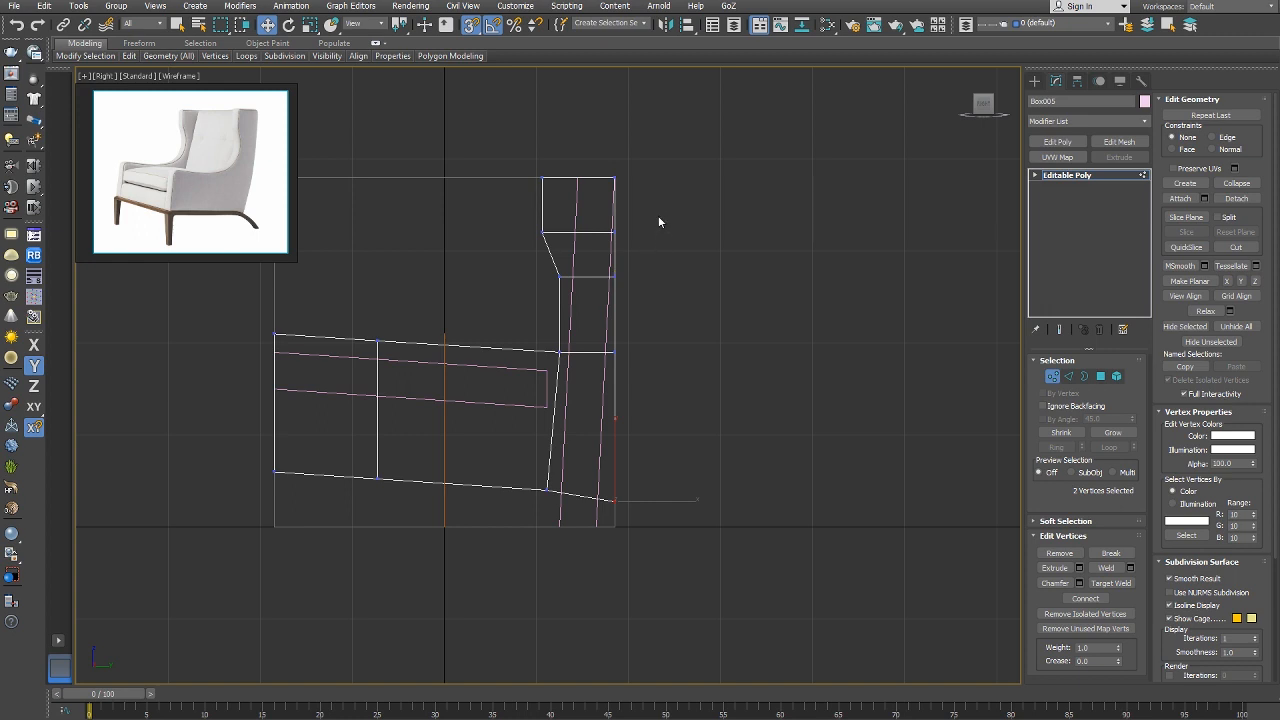
left_click_drag(528, 523, 528, 524)
key("F5")
left_click_drag(600, 306, 594, 305)
key("ctrl+z")
key("s")
scroll(590, 259, "up", 5)
left_click_drag(609, 235, 596, 227)
scroll(615, 361, "down", 5)
Shift the armrest's rear vertices from the base of the wing's slanted edge downward slightly forward along X.
middle_click_drag(617, 361, 660, 282)
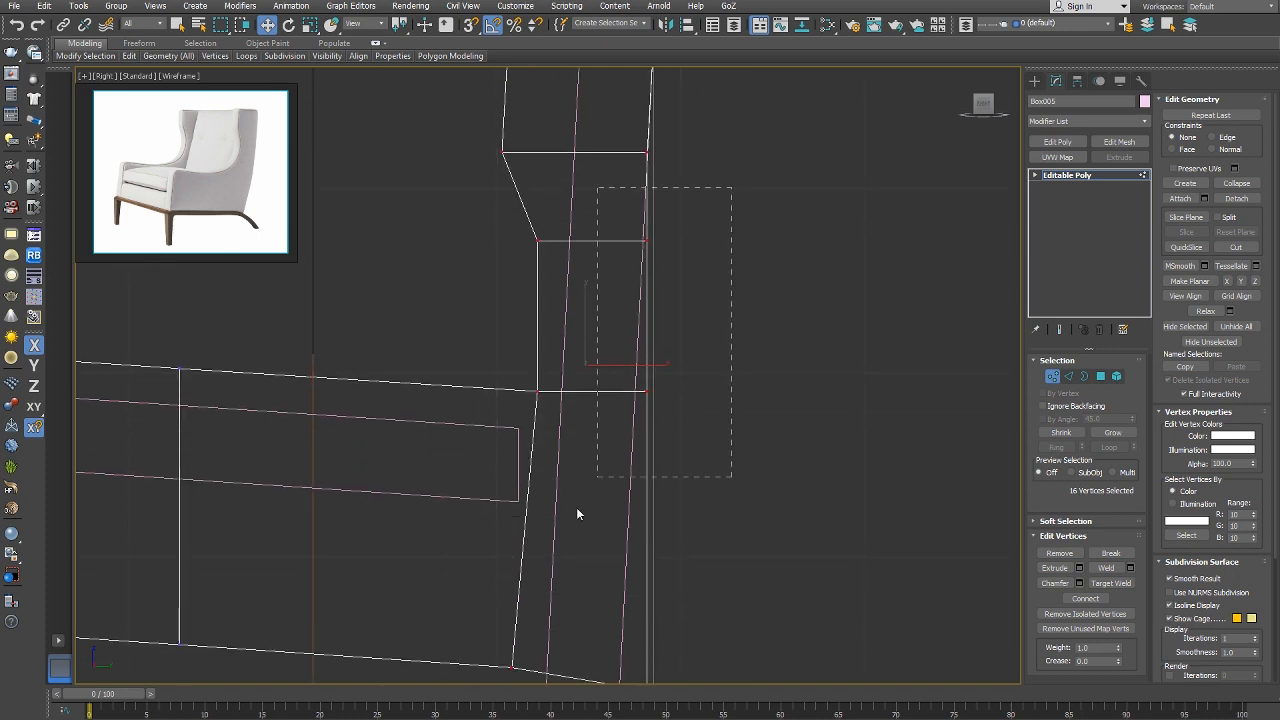
left_click_drag(576, 508, 479, 705)
middle_click_drag(561, 414, 560, 359)
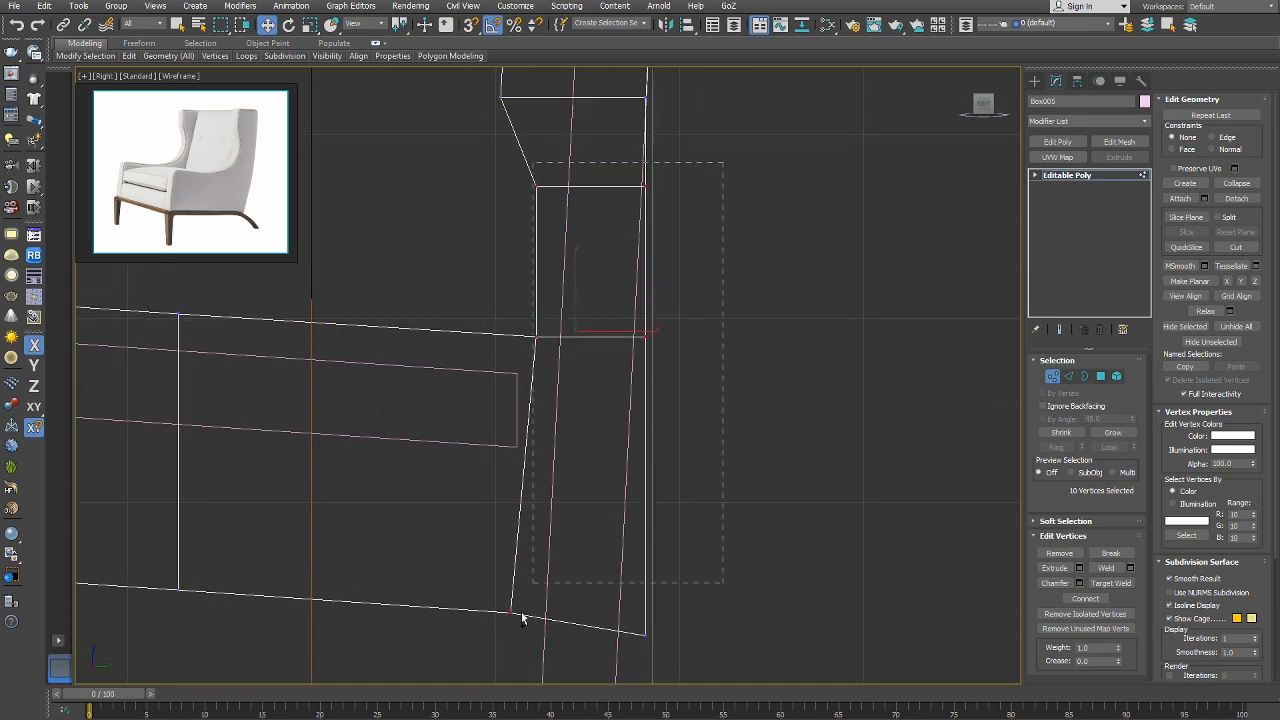
left_click_drag(611, 221, 608, 223)
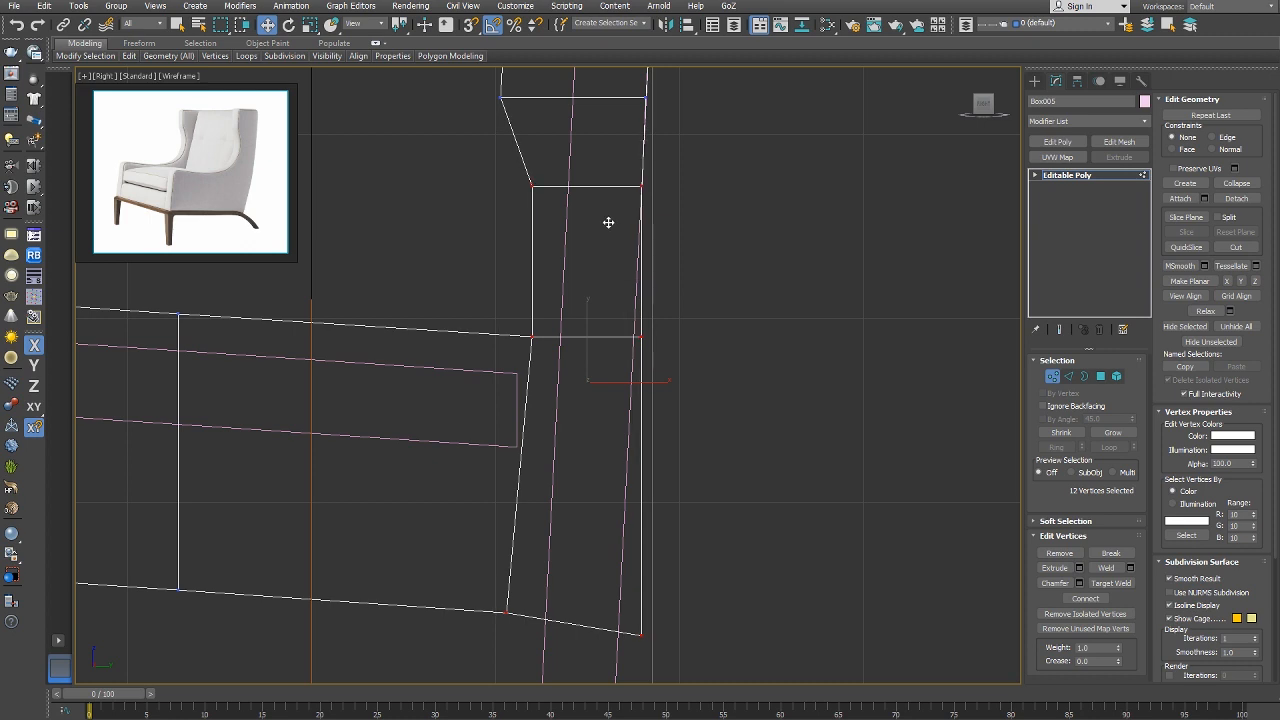
Move the armrest's rear vertices at arm height and at the bottom forward along X to match the backrest's rear slope.
middle_click_drag(662, 350, 650, 288)
left_click_drag(687, 227, 489, 633)
left_click_drag(566, 420, 558, 417)
left_click_drag(604, 551, 389, 649)
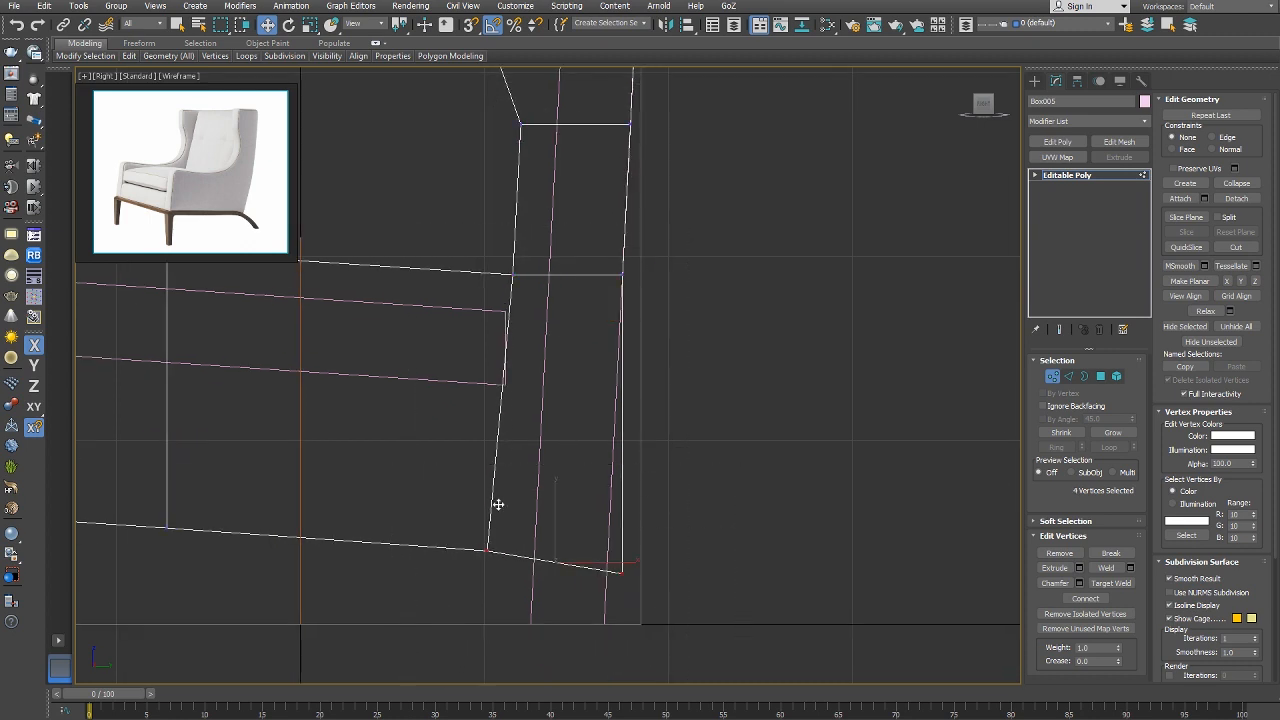
left_click_drag(498, 506, 483, 495)
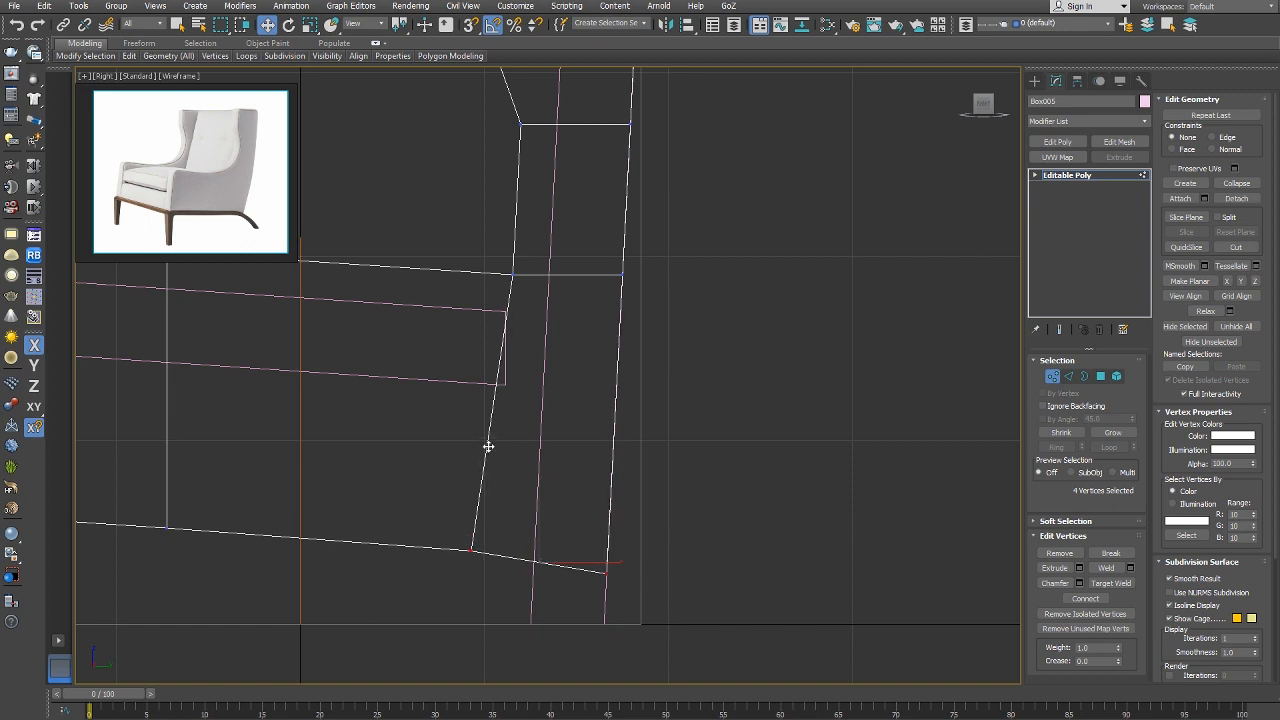
scroll(500, 429, "down", 5)
right_click(528, 405)
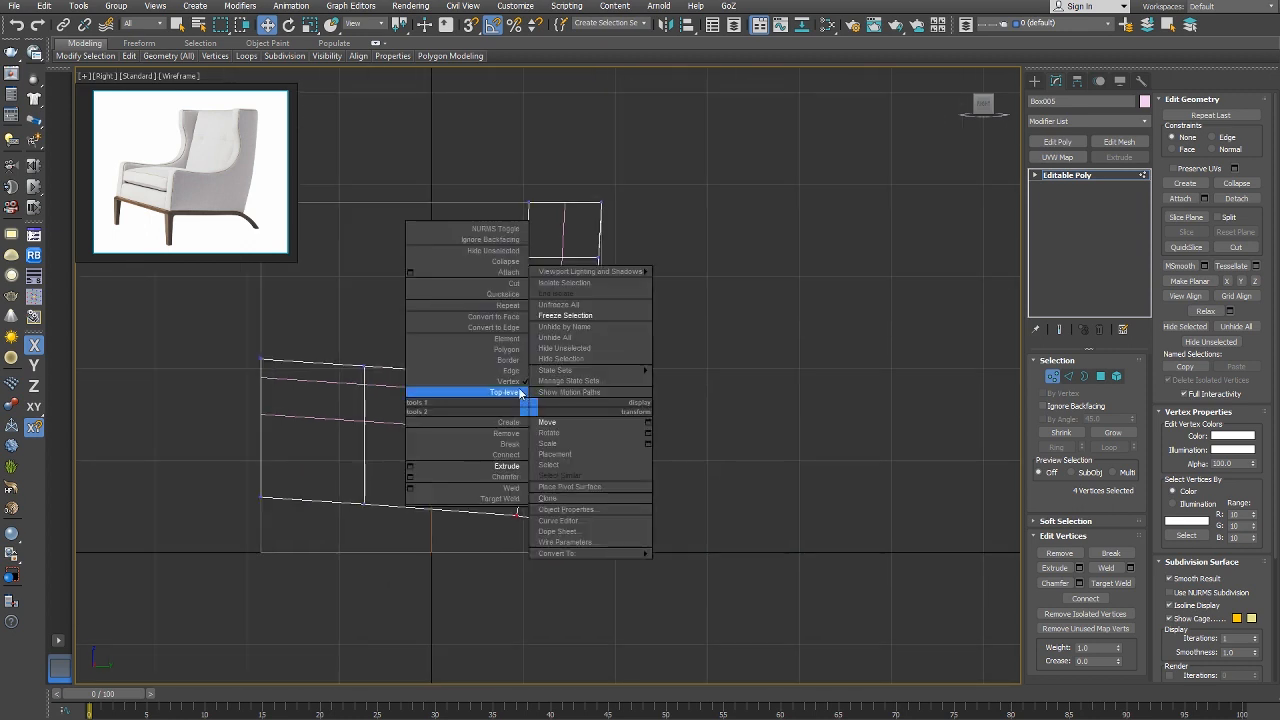
left_click(518, 392)
Raise the backrest's bottom vertices along Y to snap level with the armrest's bottom rear corner.
left_click(555, 347)
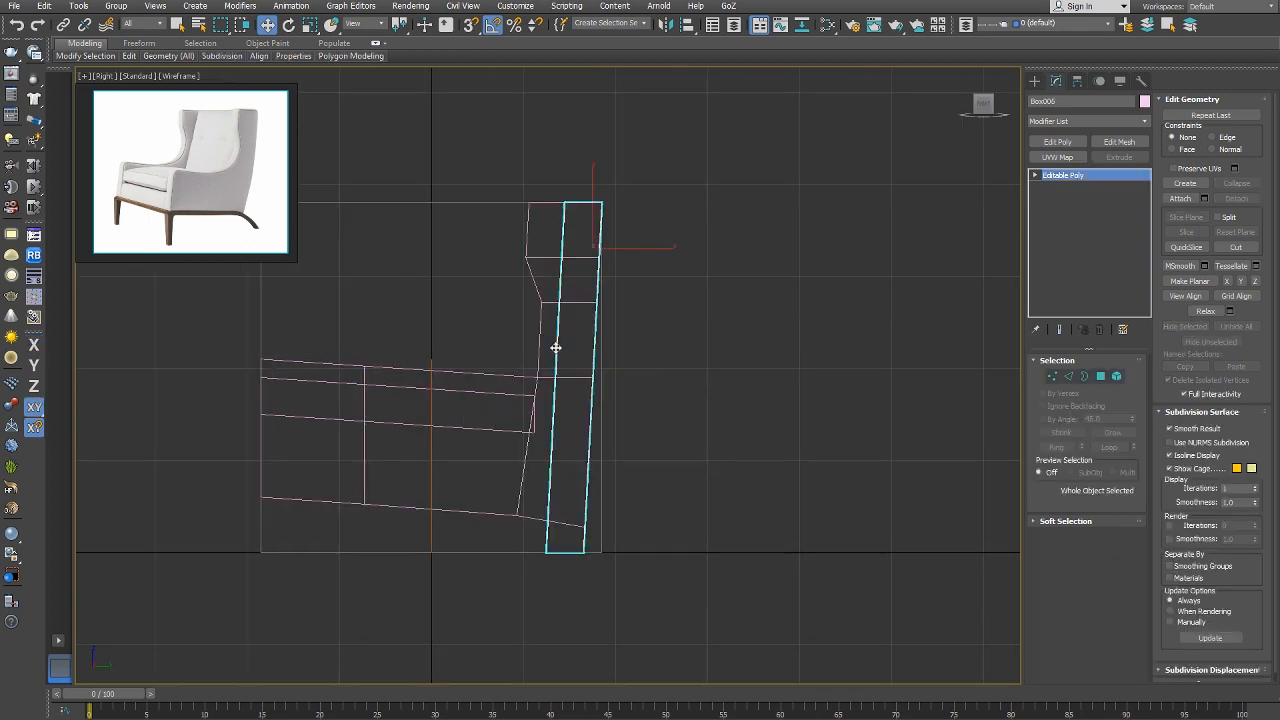
right_click(620, 532)
left_click(592, 507)
scroll(580, 536, "up", 3)
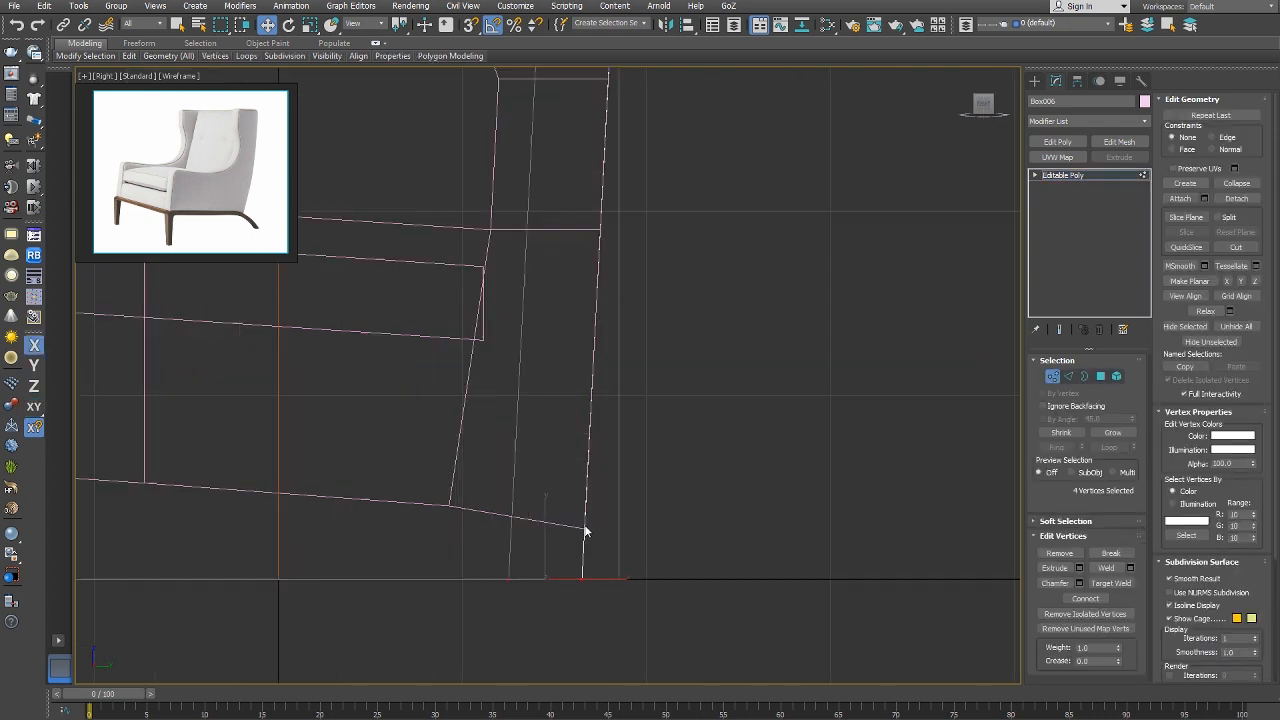
scroll(586, 531, "up", 2)
left_click_drag(657, 486, 391, 679)
key("F6")
key("s")
left_click_drag(582, 604, 585, 530)
key("F8")
left_click_drag(440, 585, 440, 585)
key("F6")
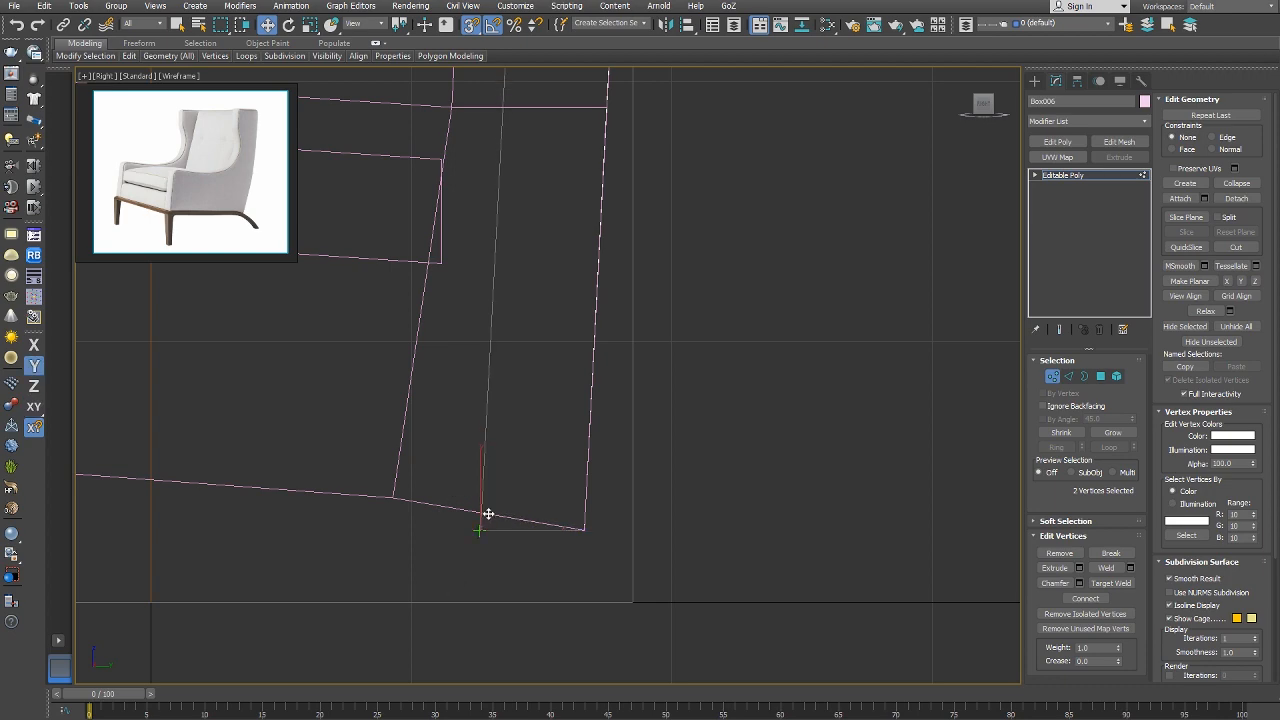
right_click(545, 495)
left_click(532, 496)
Snap the backrest's bottom front vertices up onto the armrest's sloping underside in the right view.
key("p")
middle_click_drag(579, 506, 549, 503, "alt")
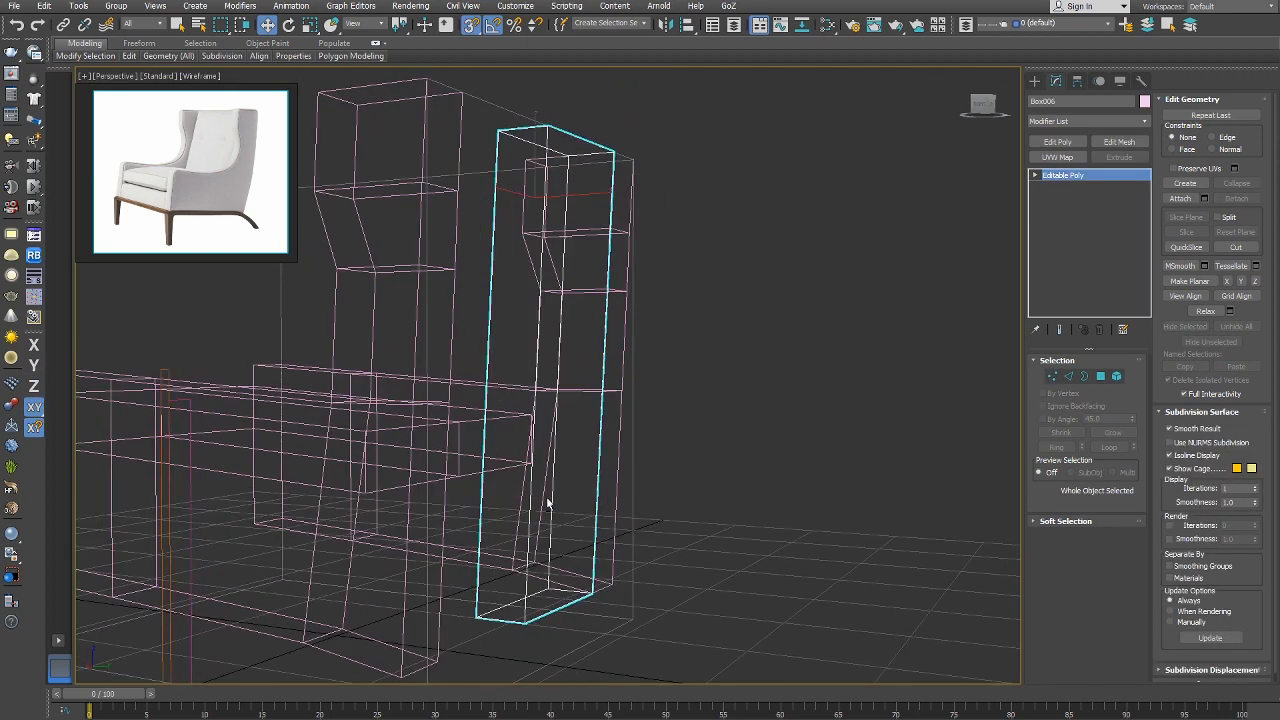
key("F3")
key("f")
key("r")
key("F3")
scroll(537, 616, "up", 2)
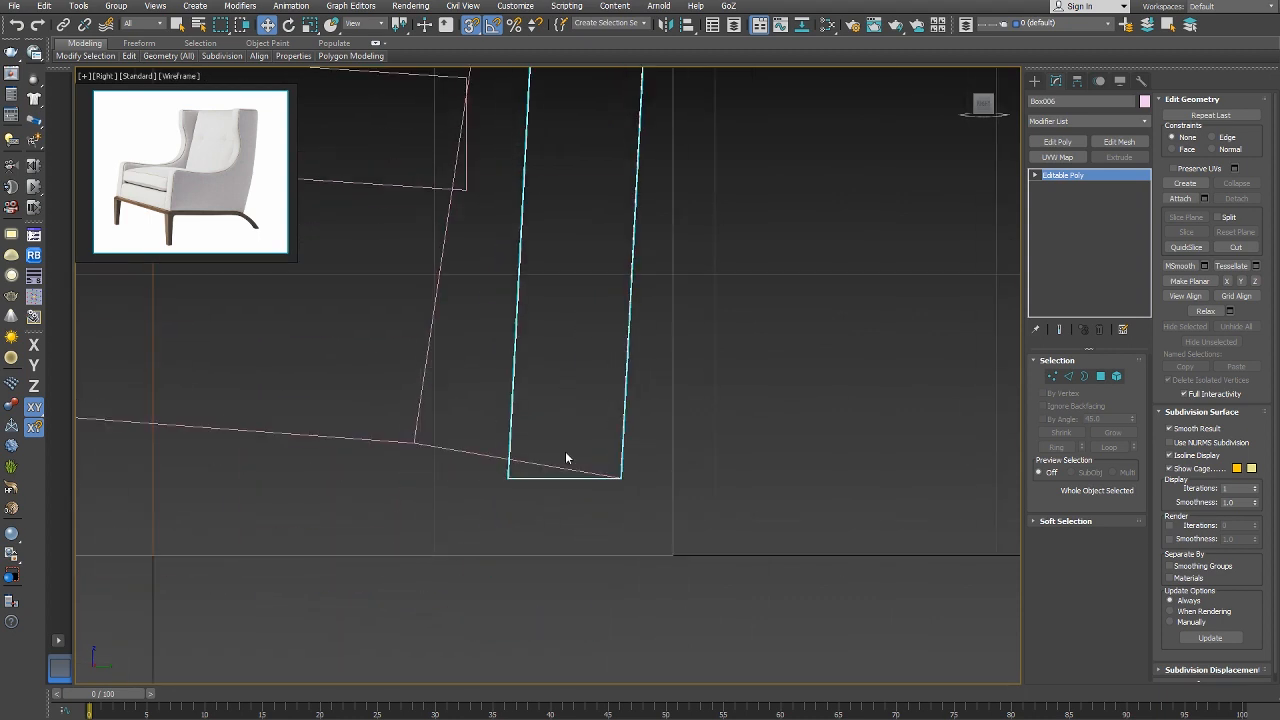
right_click(557, 434)
left_click(540, 424)
scroll(510, 472, "up", 3)
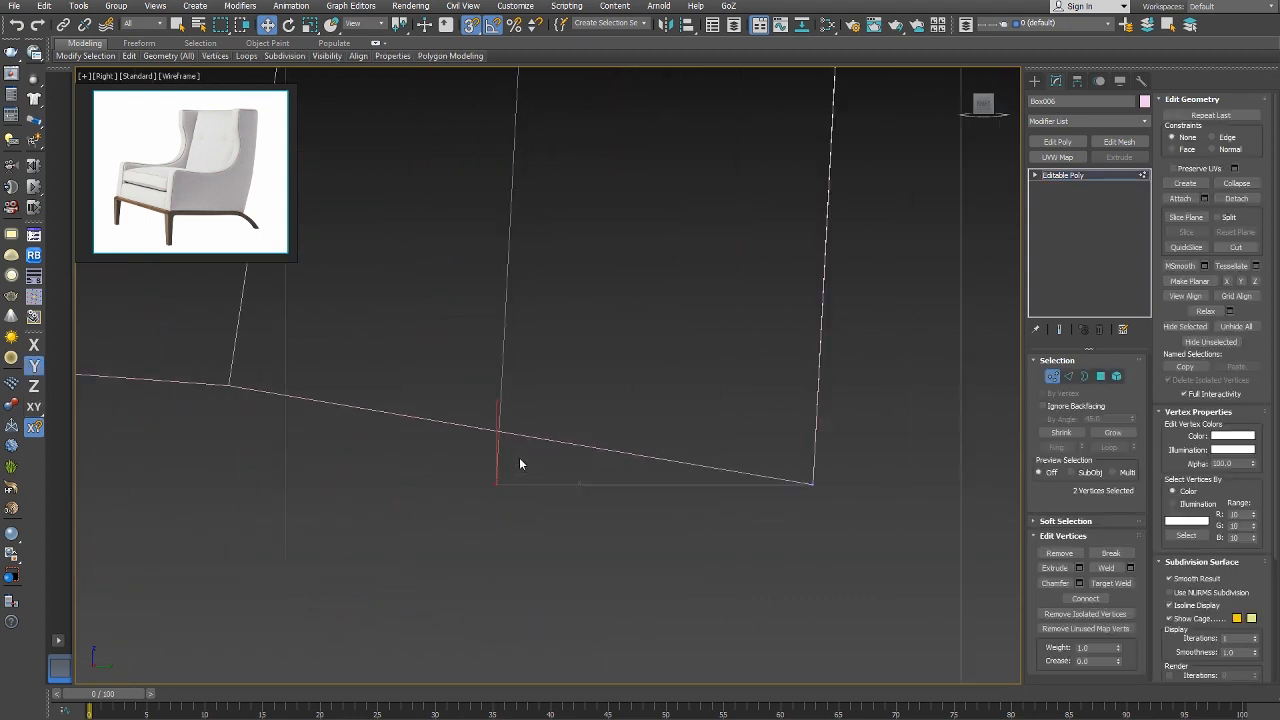
key("F8")
left_click_drag(498, 484, 496, 430)
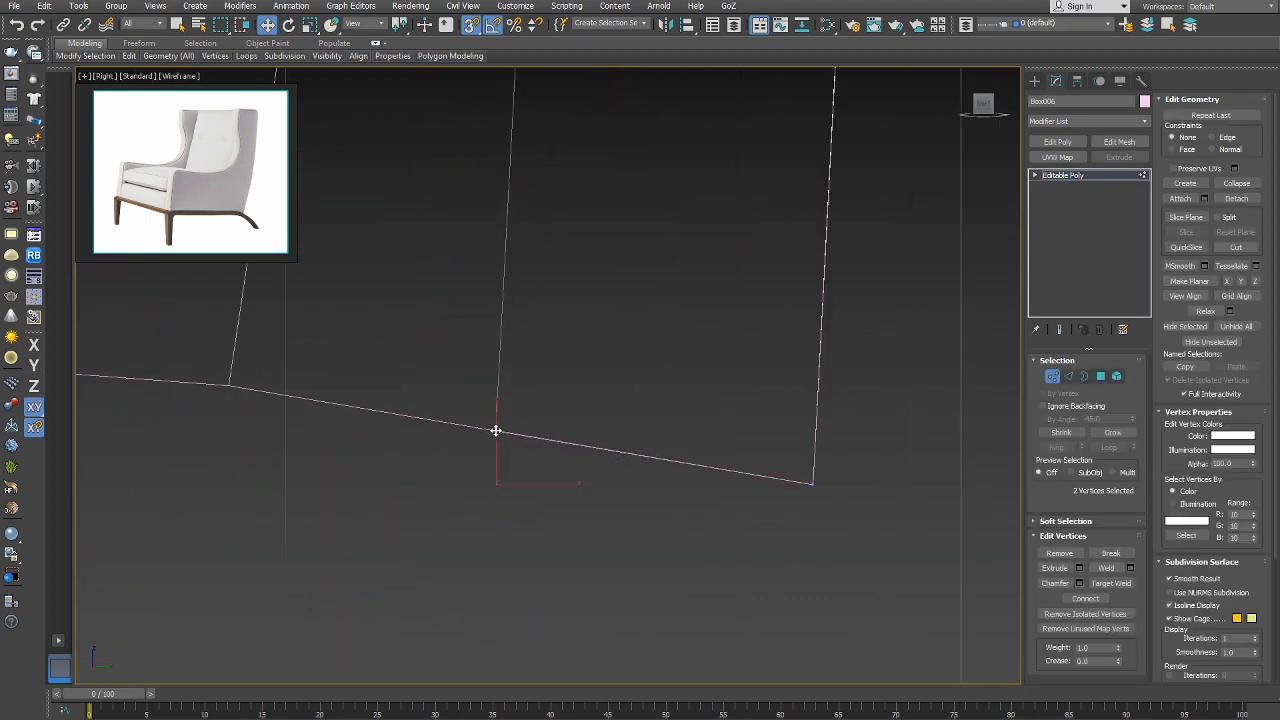
scroll(496, 430, "down", 4)
right_click(663, 460)
left_click(648, 448)
Mirror the half backrest across the X axis as an instance to complete the full backrest.
key("s")
key("p")
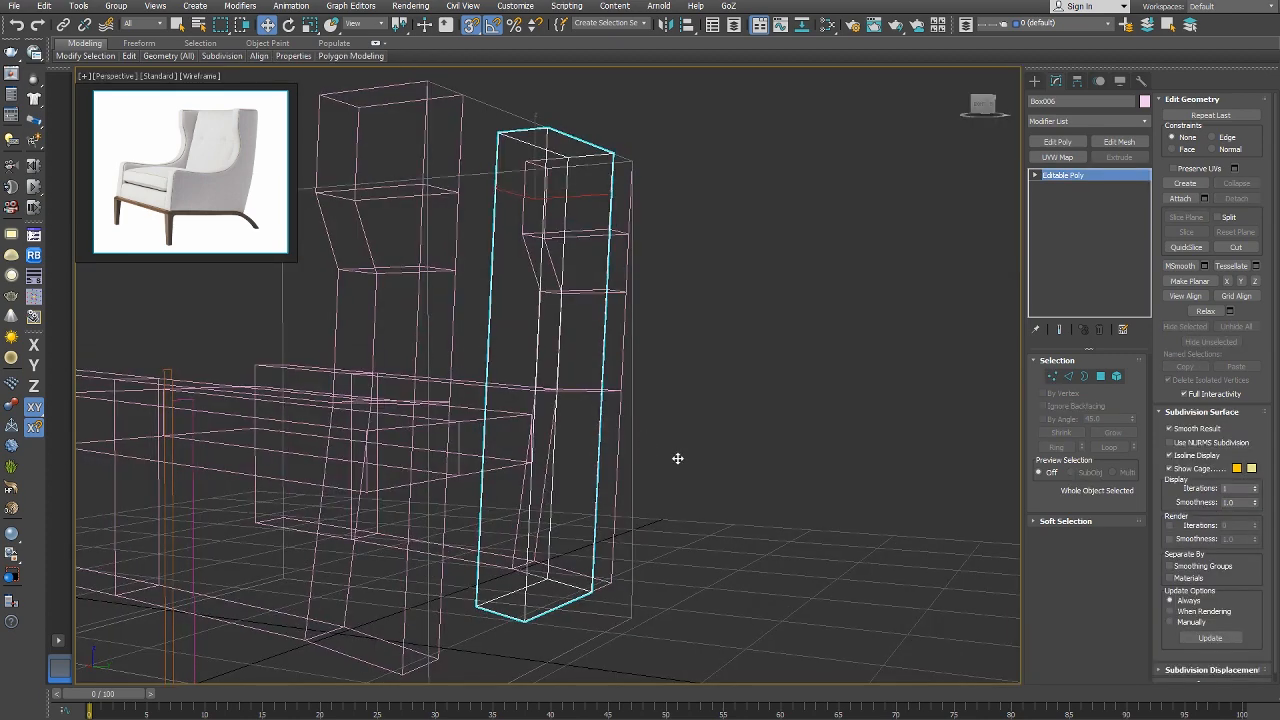
middle_click_drag(677, 457, 664, 471, "alt")
key("F3")
mouse_move(624, 420)
middle_mouse_down("alt")
mouse_move(577, 417)
mouse_move(537, 457)
mouse_move(618, 470)
mouse_move(674, 449)
mouse_move(611, 415)
middle_mouse_up("alt")
scroll(560, 453, "down", 3)
scroll(674, 449, "down", 3)
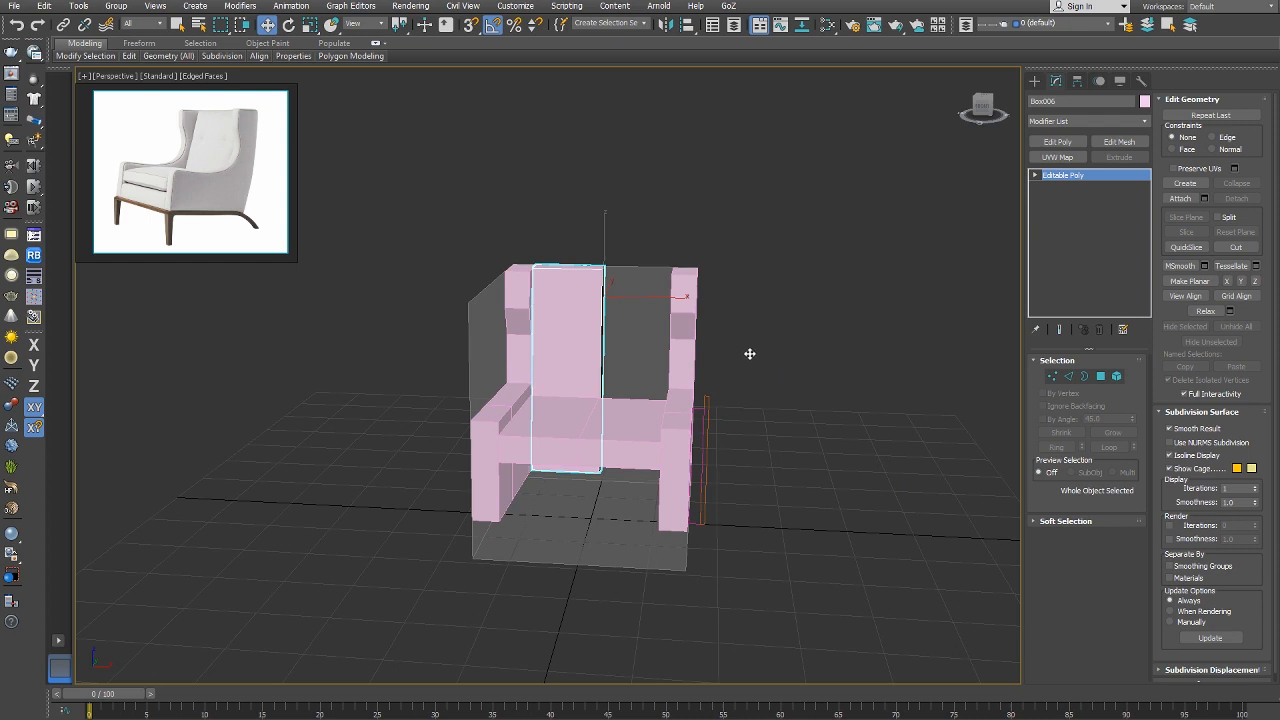
middle_click_drag(749, 350, 750, 358)
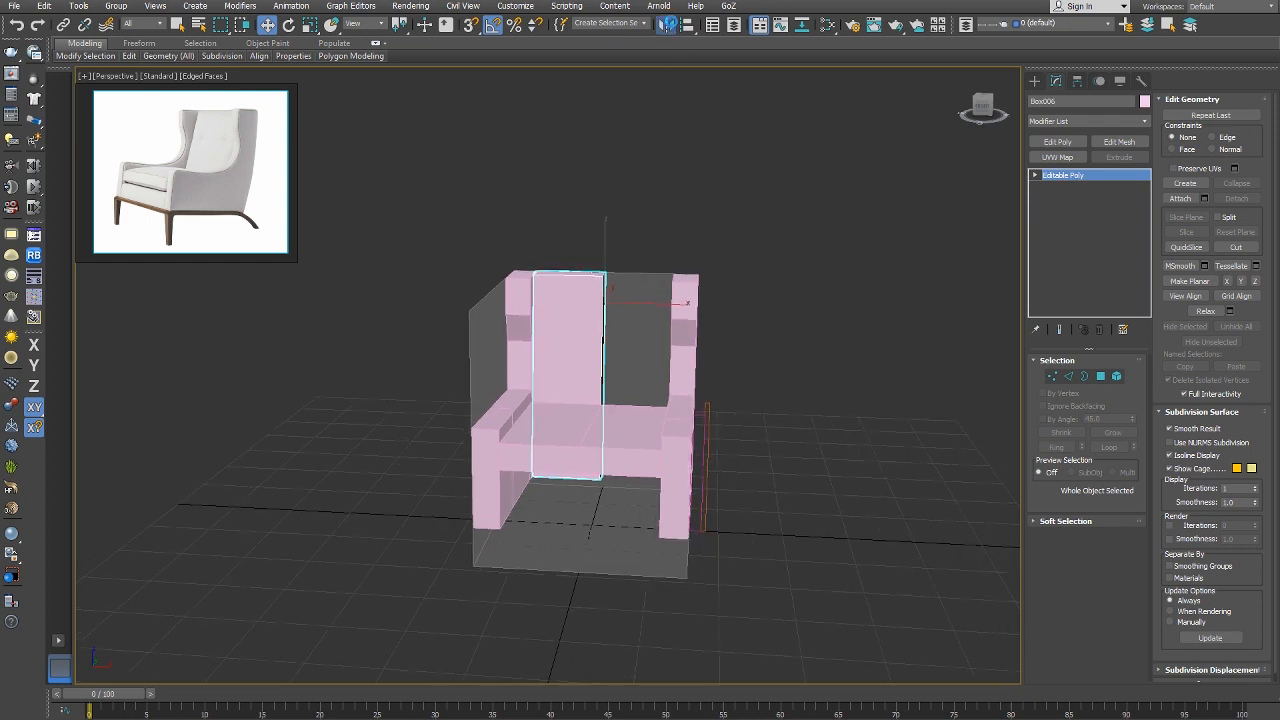
left_click(668, 26)
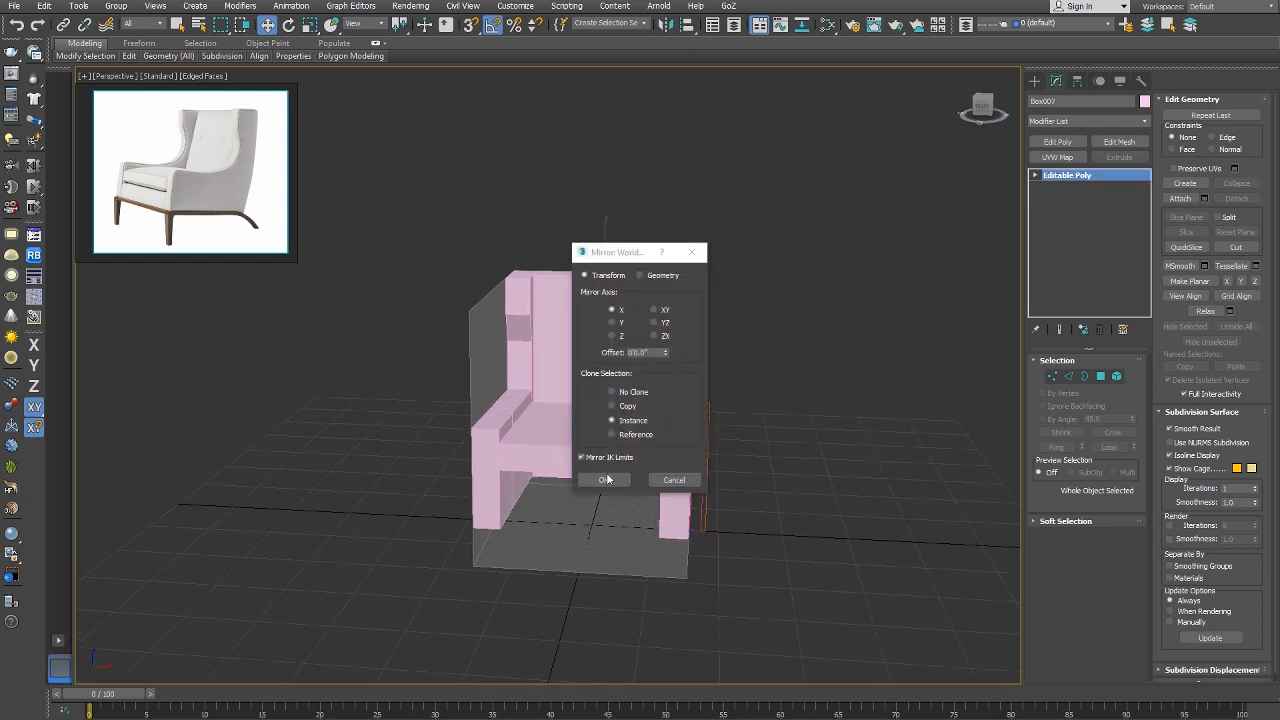
left_click(606, 480)
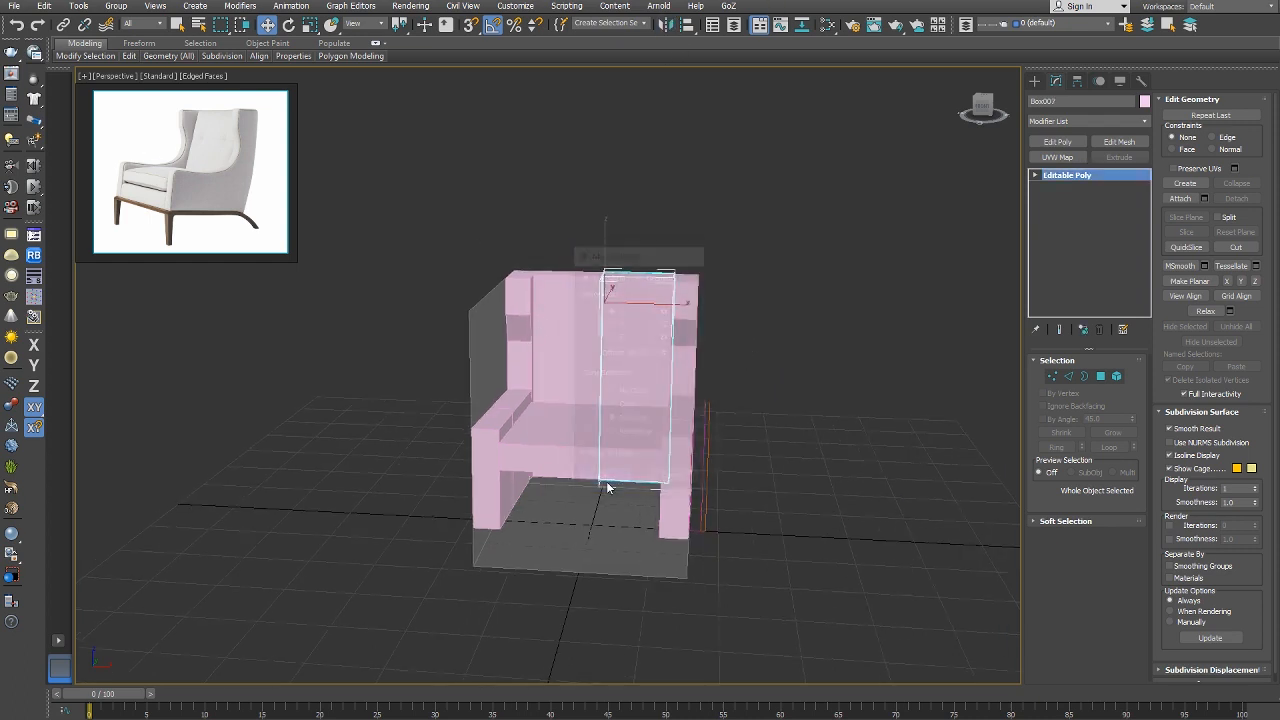
Select one half of the seat and clone it in place as an independent copy.
right_click(755, 320)
left_click(699, 363)
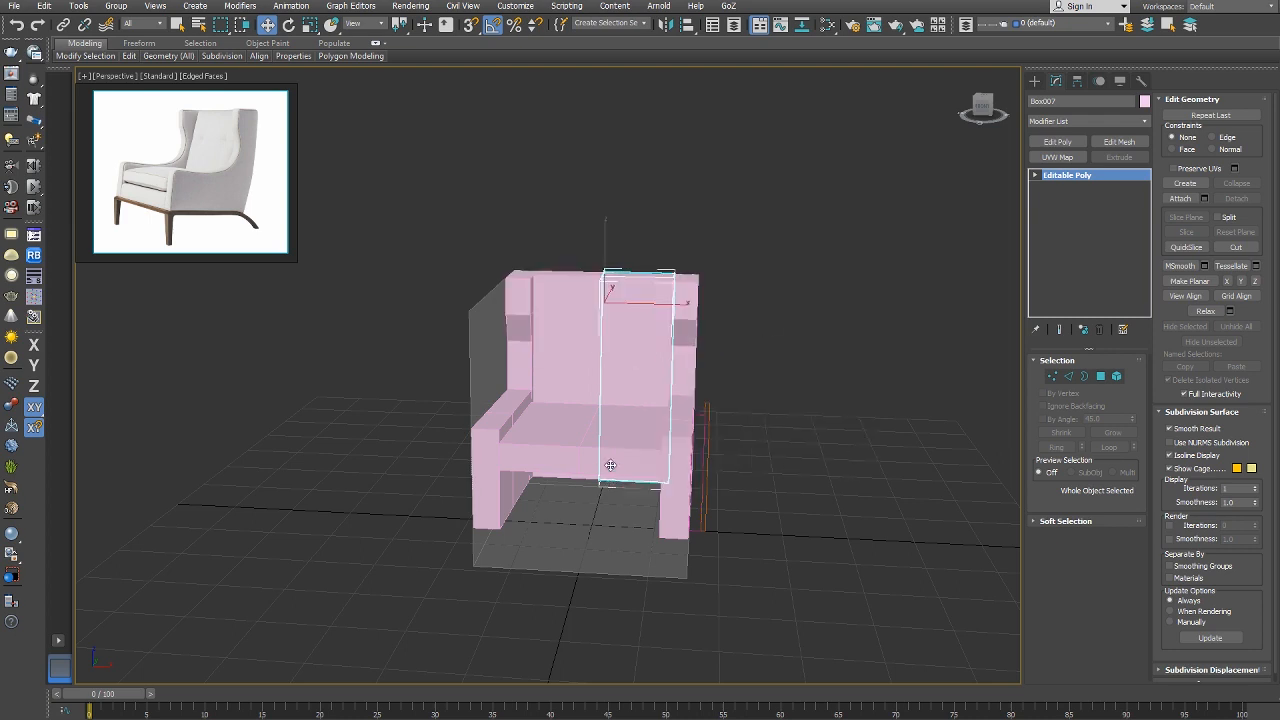
left_click(530, 448)
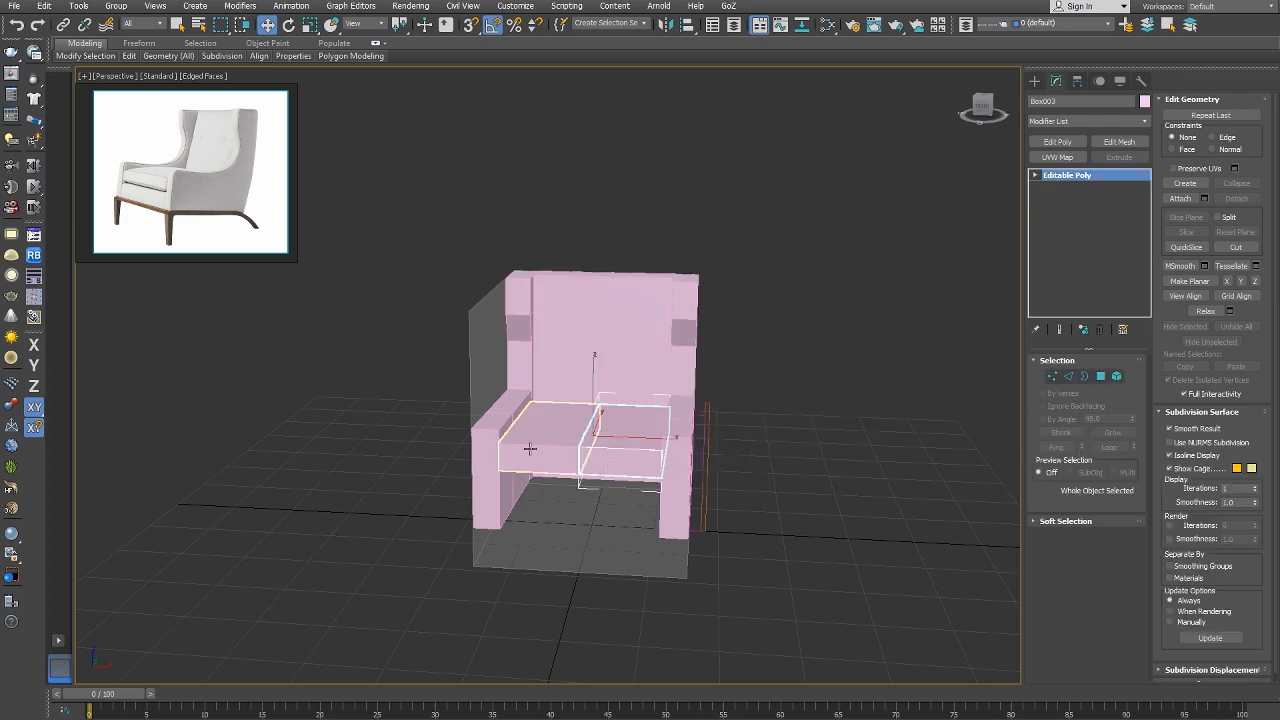
left_click(530, 448)
key("z")
scroll(530, 449, "down", 3)
mouse_move(530, 449)
middle_mouse_down("alt")
mouse_move(560, 454)
mouse_move(508, 390)
mouse_move(543, 371)
middle_mouse_up("alt")
right_click(543, 371)
left_click(558, 385)
key("ctrl+v")
left_click(604, 430)
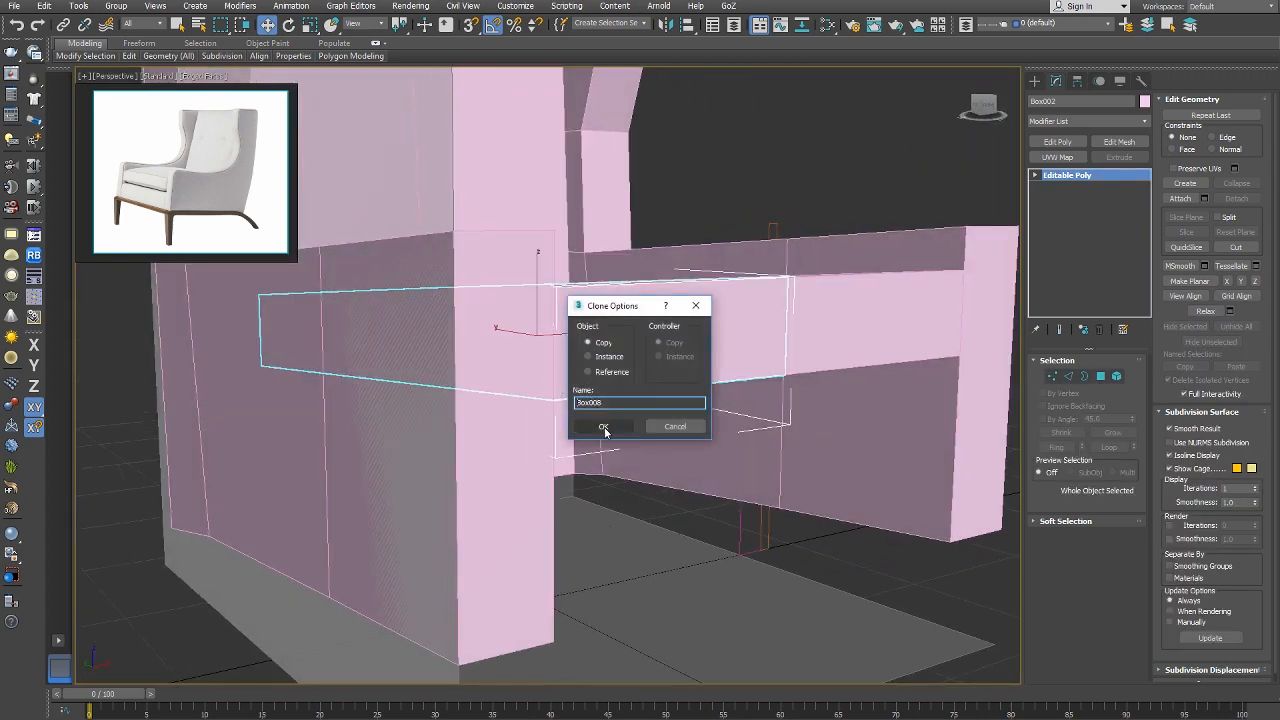
Snap the copied half seat down along Y in the right view so its top meets the original seat's underside.
key("s")
key("F7")
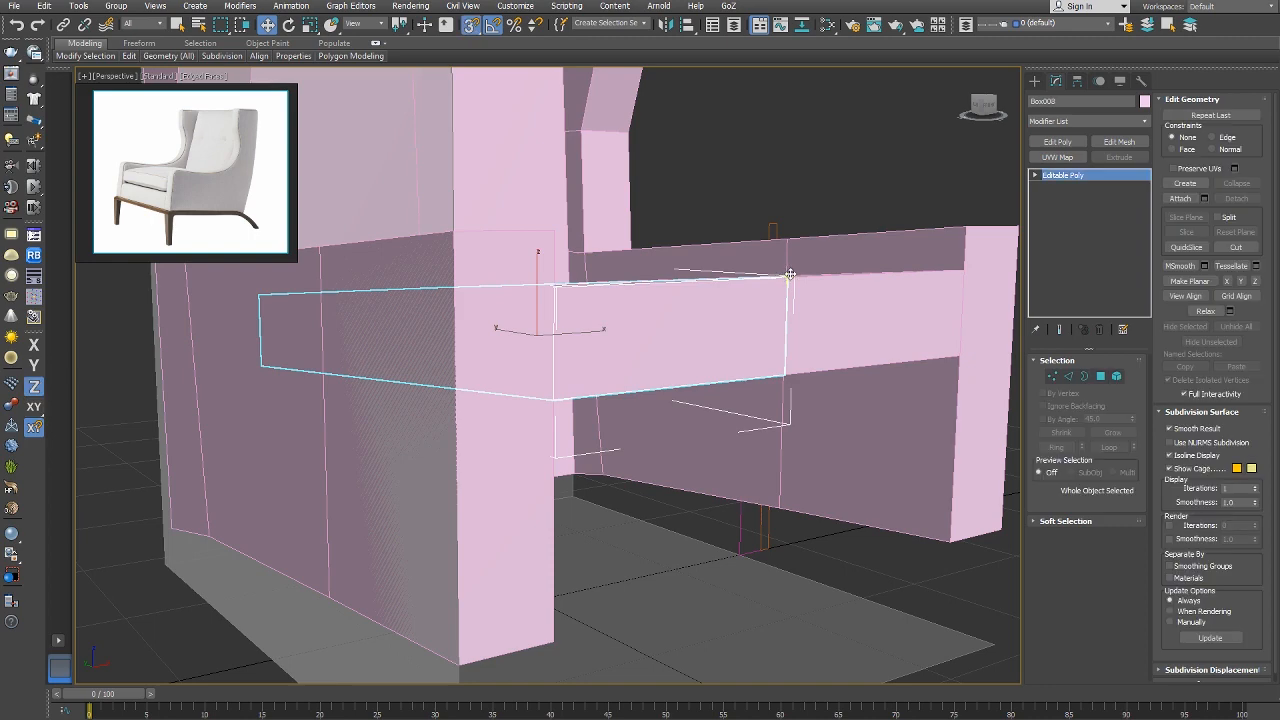
key("f")
key("F3")
scroll(629, 406, "down", 4)
key("r")
key("z")
middle_click_drag(591, 386, 829, 343)
key("F6")
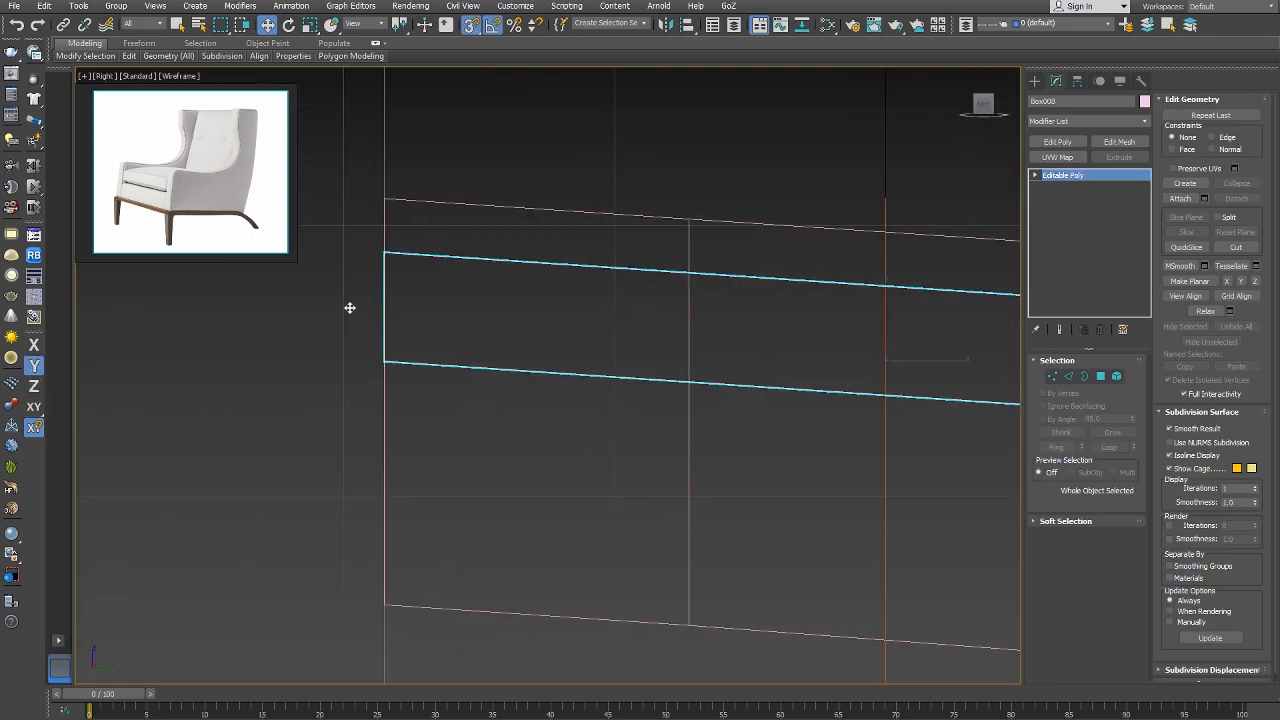
left_click_drag(386, 258, 383, 368)
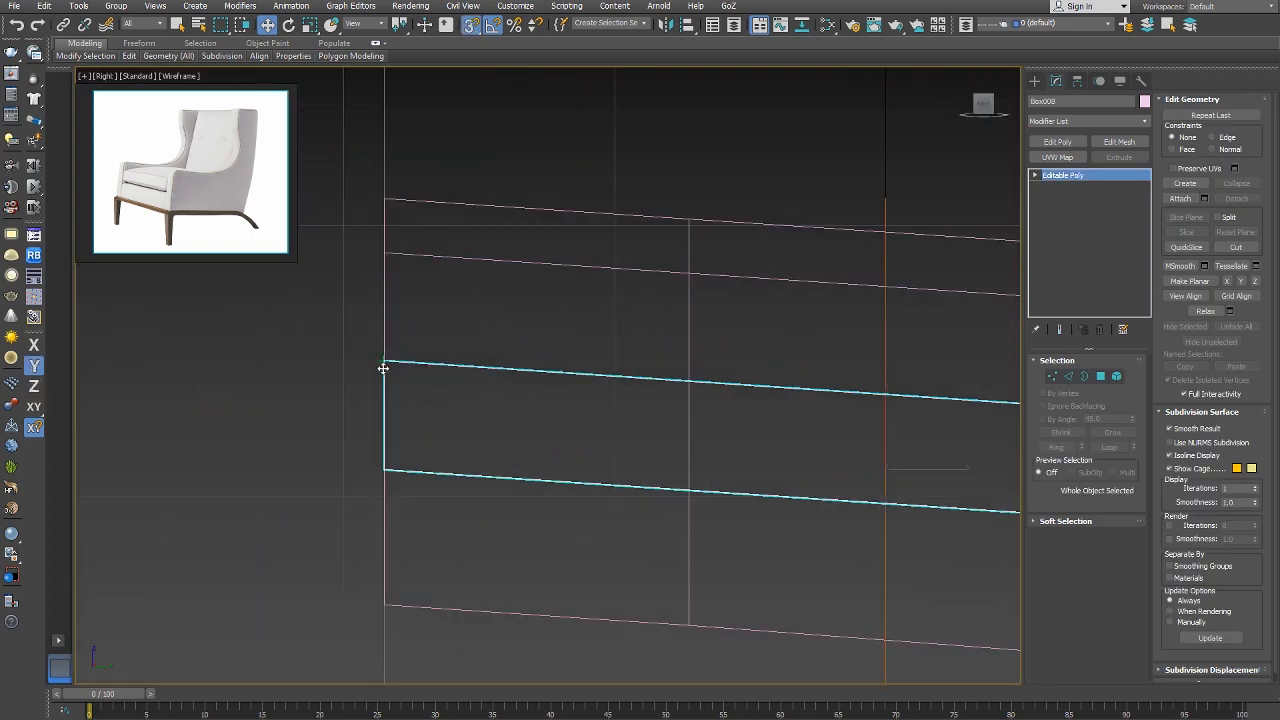
Move the copied seat block's bottom rear vertices forward along X toward the armrest's sloping rear edge.
scroll(639, 454, "down", 3)
right_click(634, 457)
left_click(615, 442)
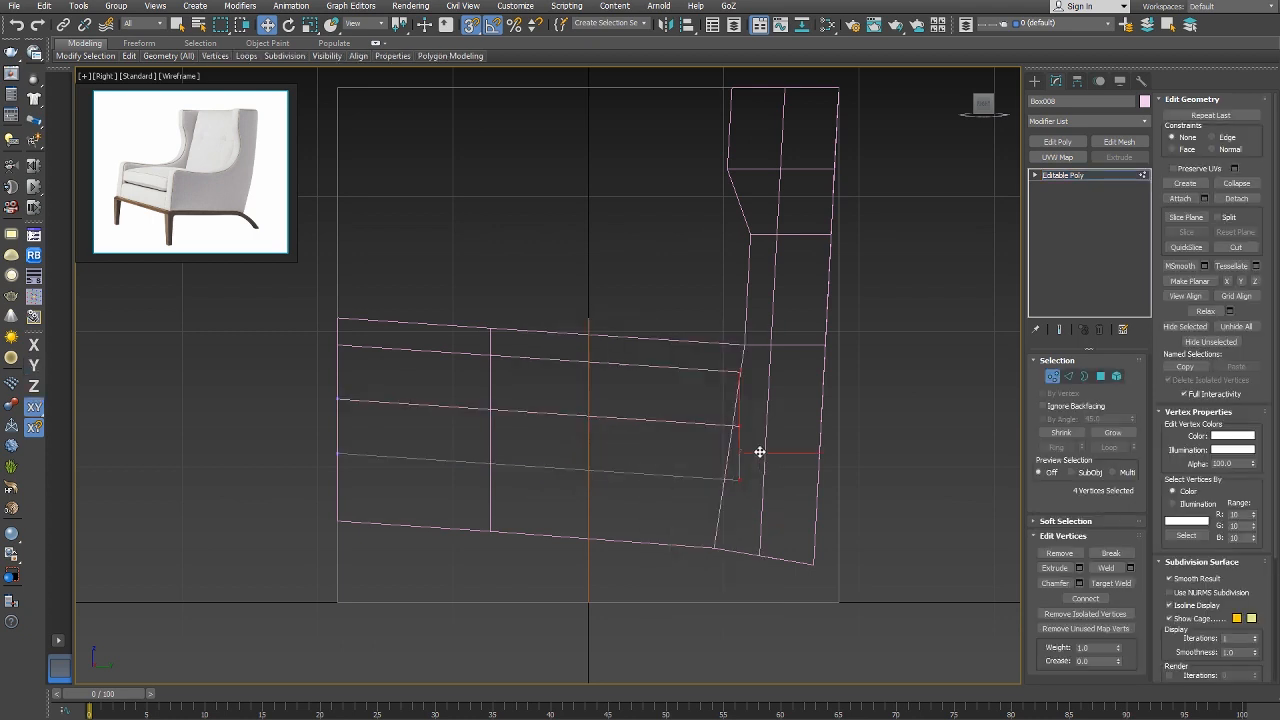
scroll(760, 452, "up", 2)
left_click_drag(762, 477, 711, 515)
left_click_drag(760, 491, 748, 461)
key("s")
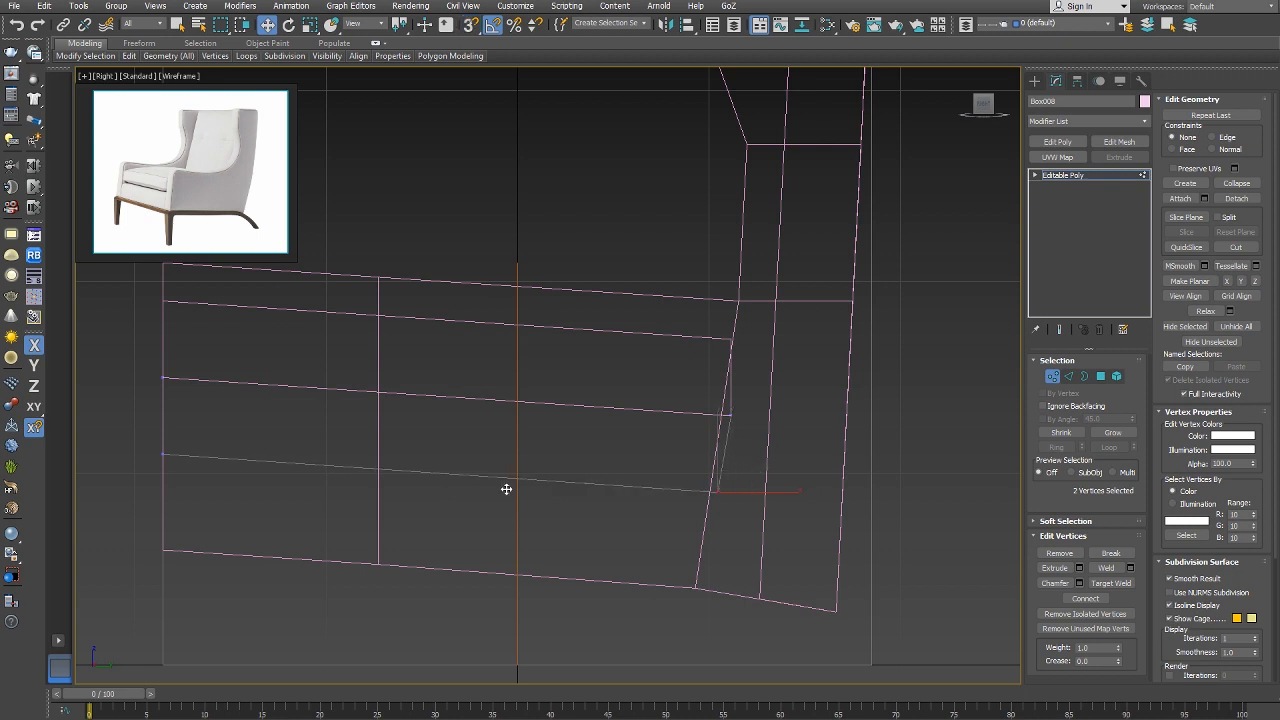
Examine the copied seat block beneath the seat from the front in the shaded perspective view.
scroll(471, 463, "down", 1)
scroll(554, 467, "down", 1)
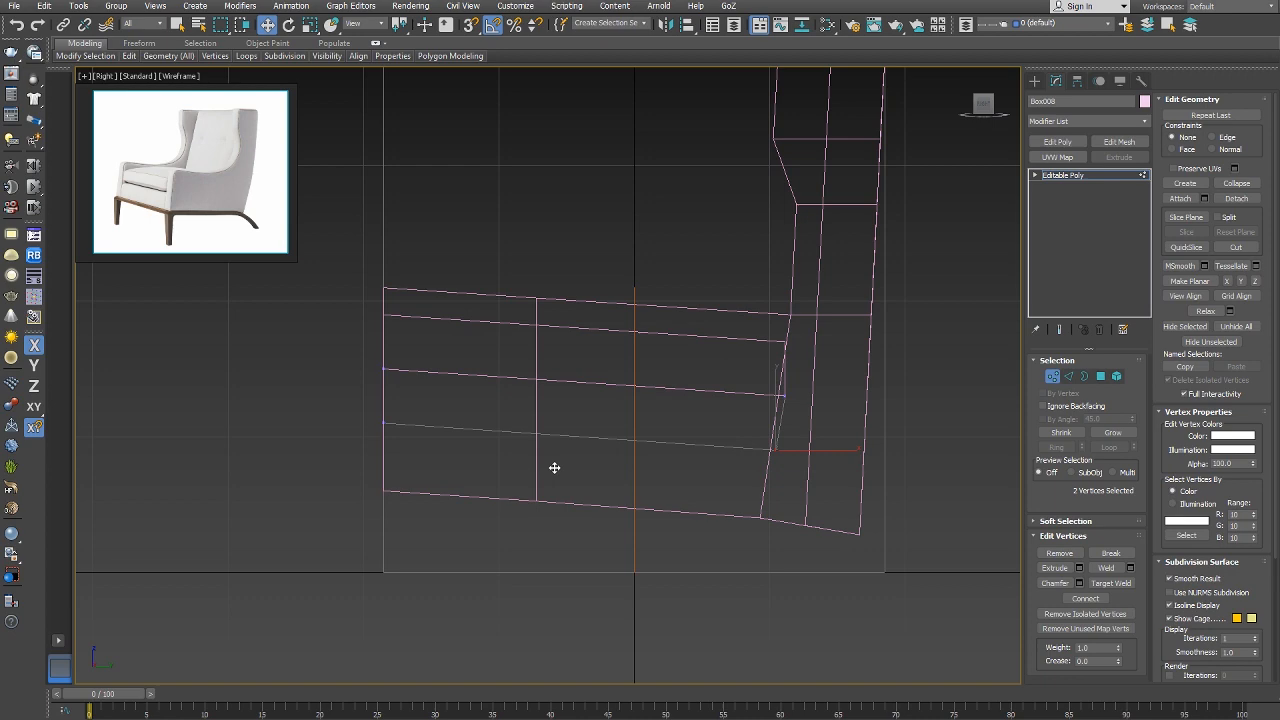
right_click(554, 467)
left_click(578, 491)
key("p")
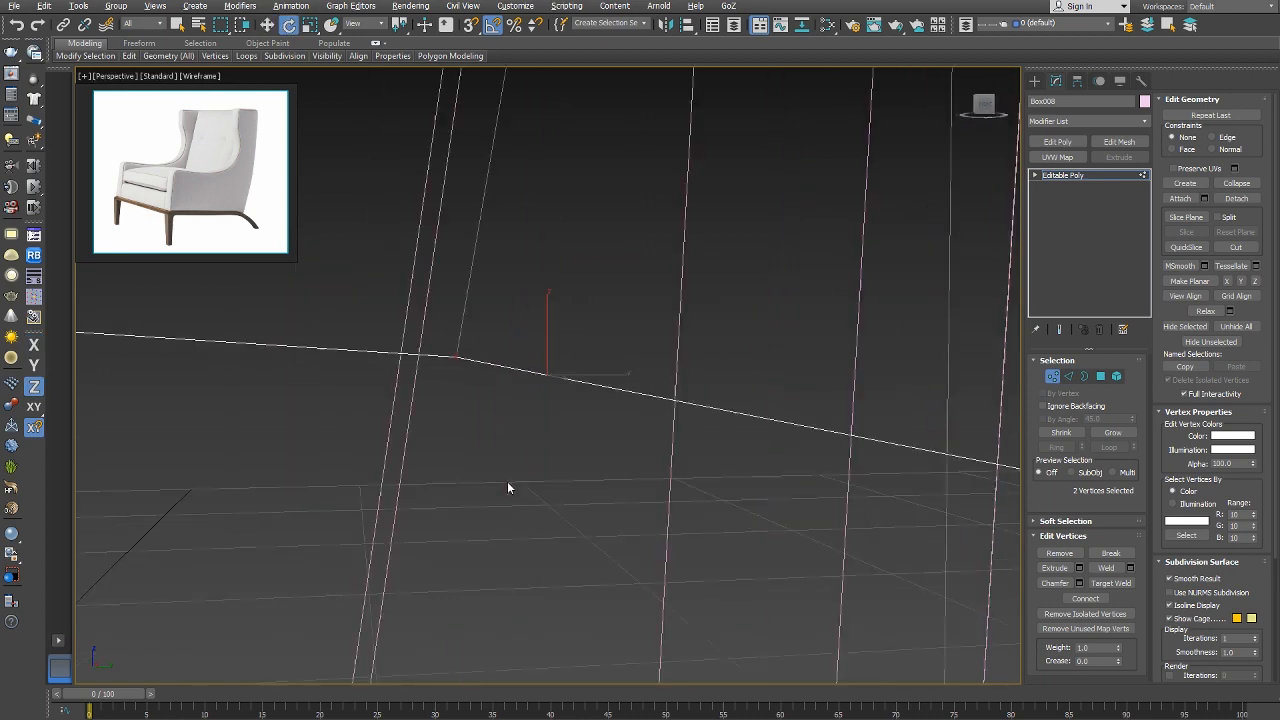
scroll(572, 485, "down", 2)
key("F3")
mouse_move(572, 485)
middle_mouse_down()
mouse_move(603, 463)
mouse_move(592, 466)
middle_mouse_up()
scroll(603, 463, "down", 5)
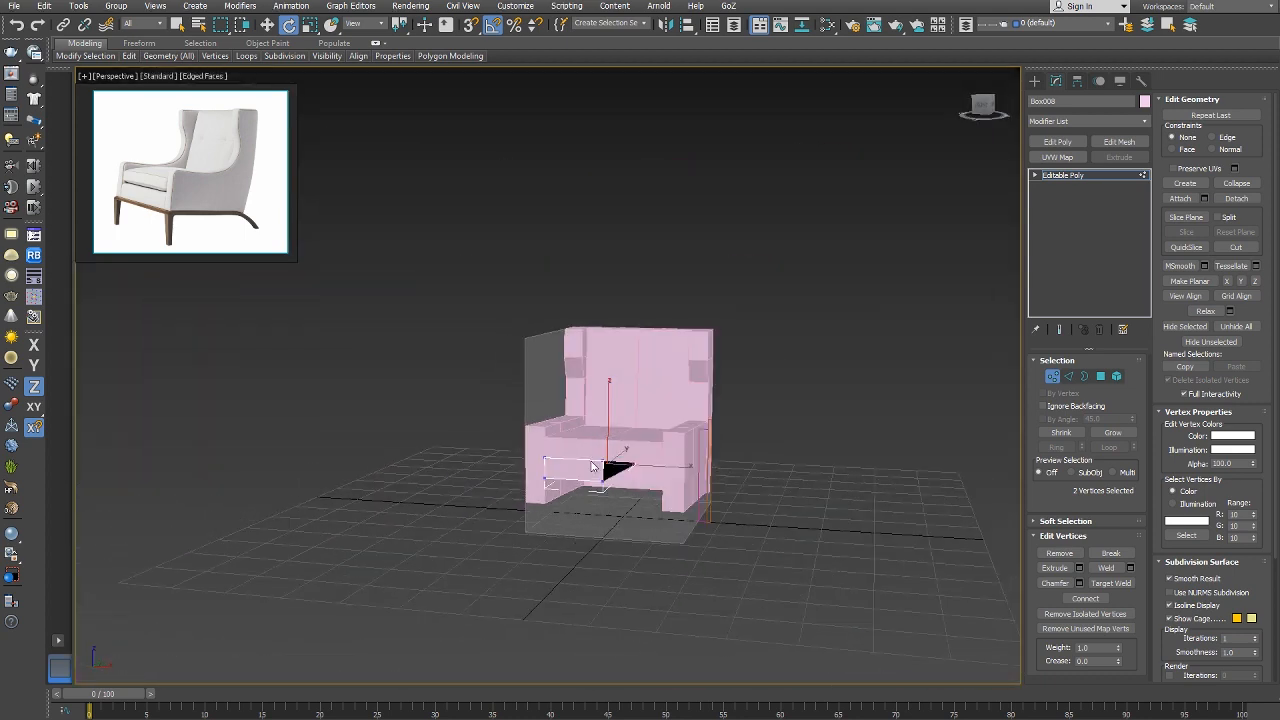
scroll(592, 466, "up", 5)
middle_click_drag(647, 505, 645, 493, "alt")
right_click(642, 490)
left_click(617, 458)
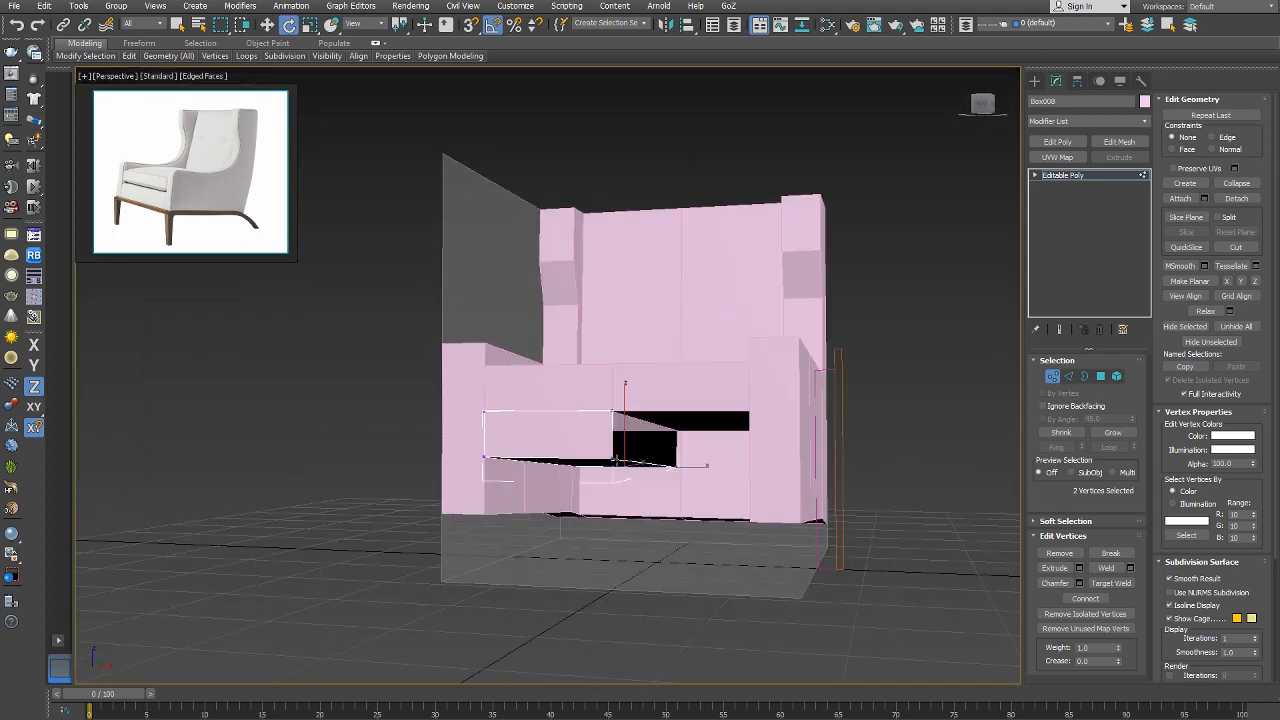
Lower the seat block copy's four bottom vertices along Y toward the armrest's underside in the right view.
key("r")
key("F3")
scroll(617, 458, "down", 4)
scroll(521, 437, "up", 4)
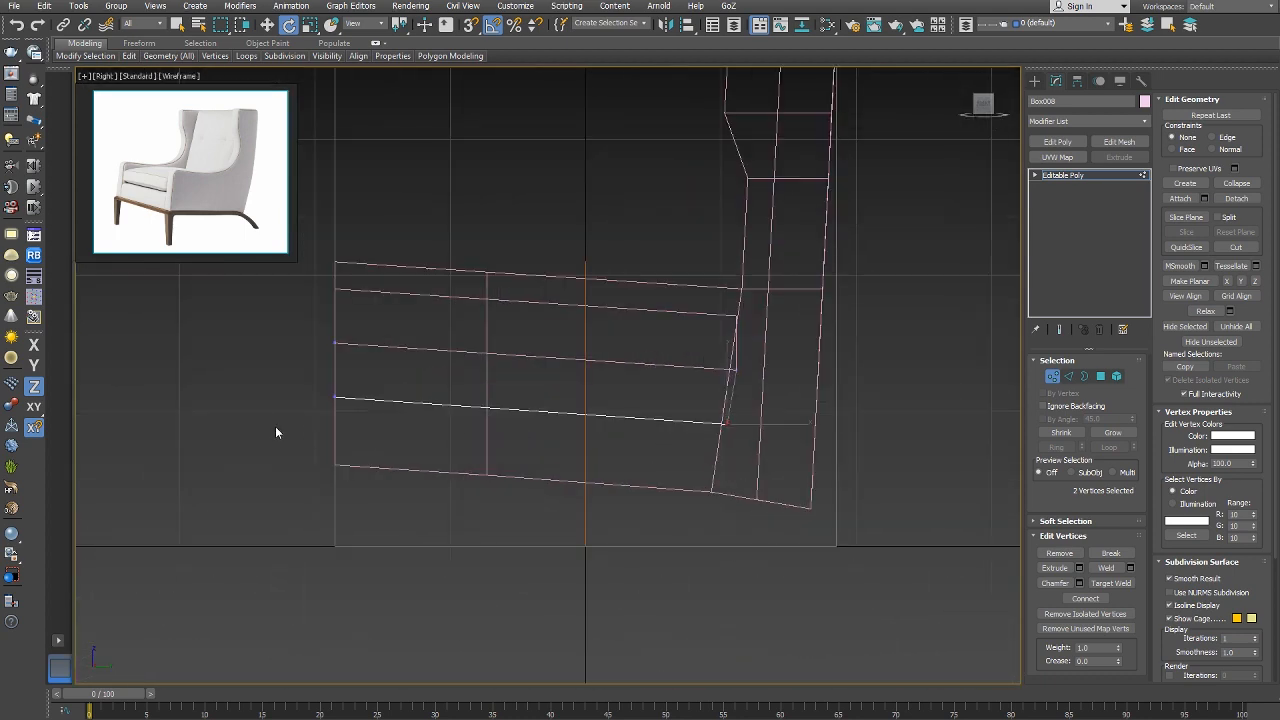
left_click_drag(238, 466, 829, 386)
scroll(300, 380, "up", 5)
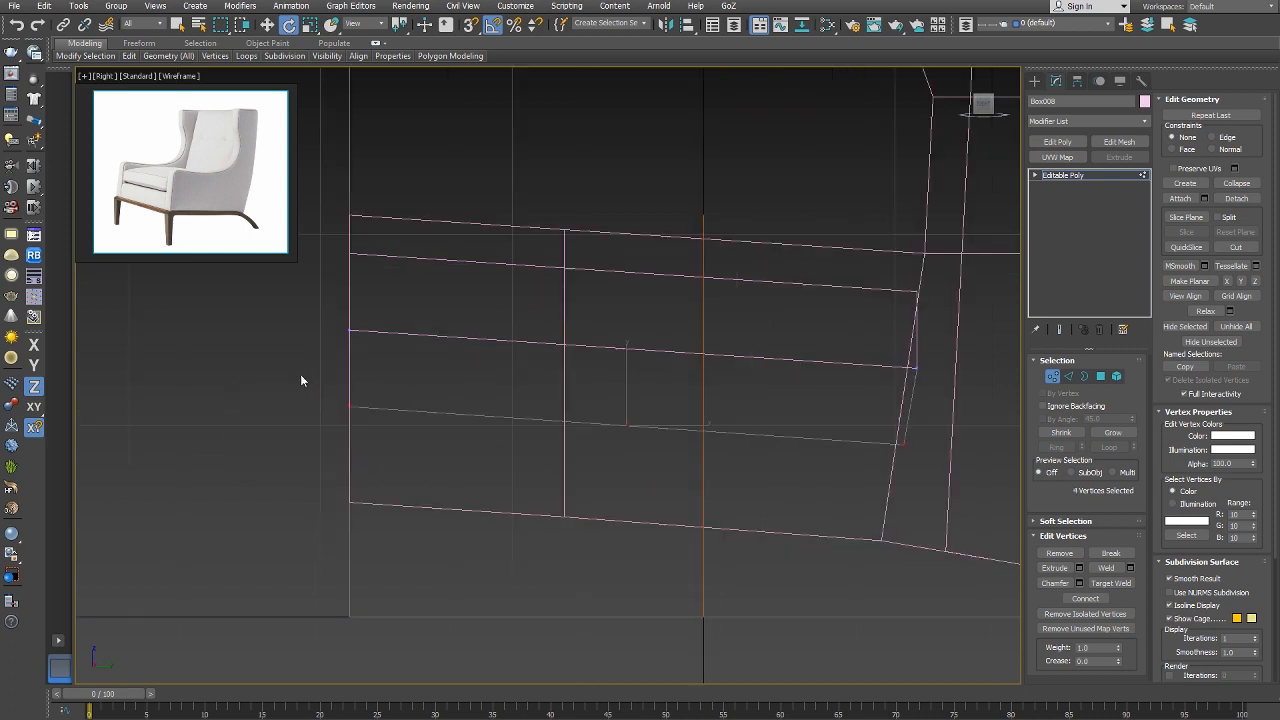
key("F6")
key("s")
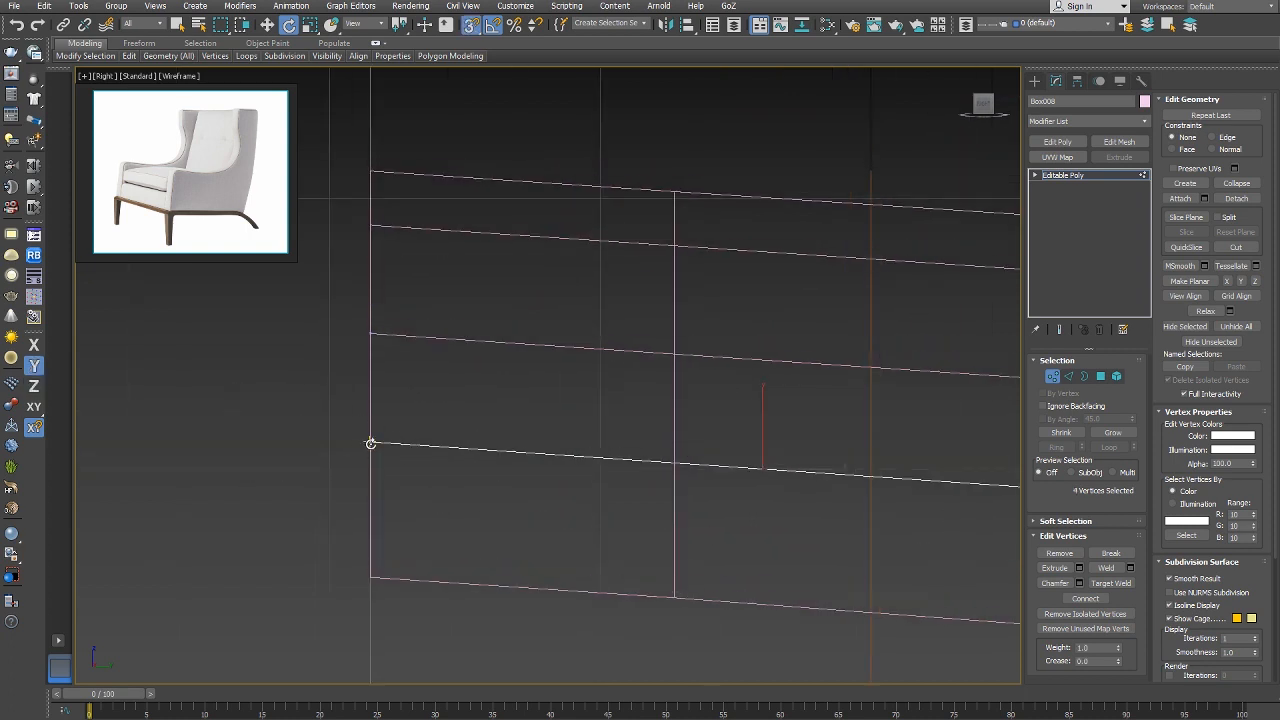
key("w")
left_click_drag(371, 443, 371, 496)
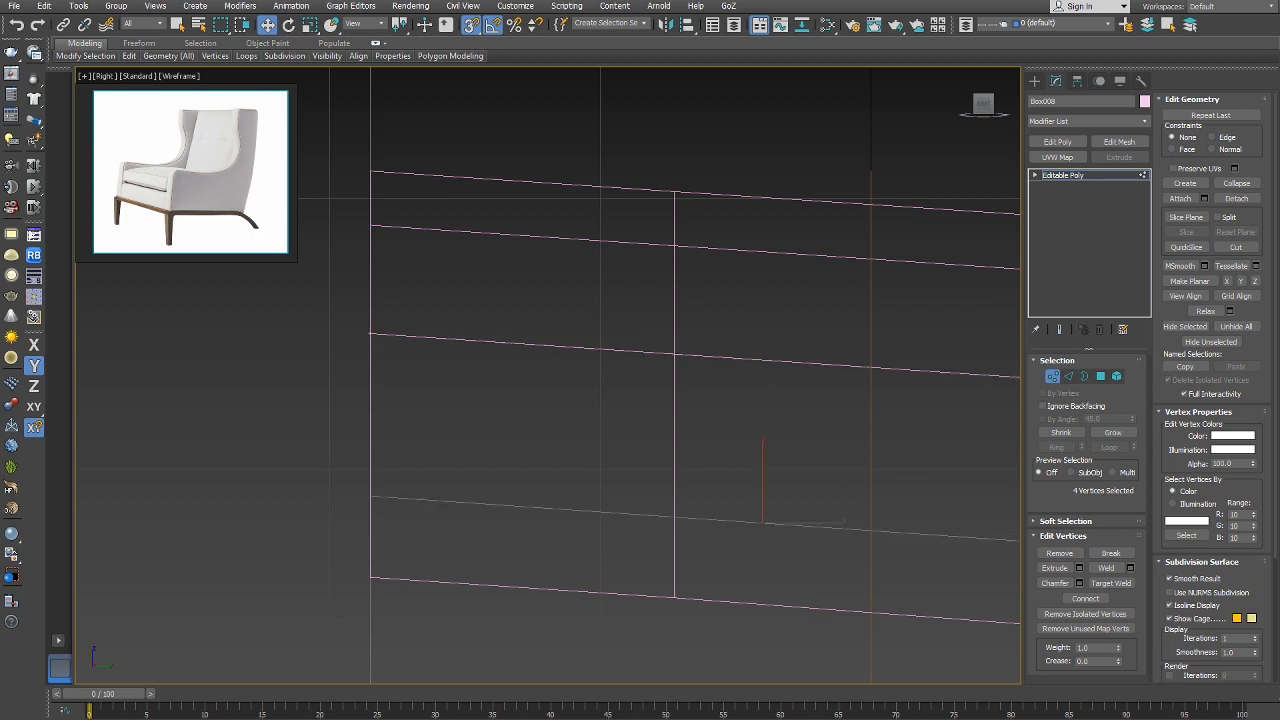
scroll(650, 485, "down", 2)
middle_click_drag(650, 485, 379, 484)
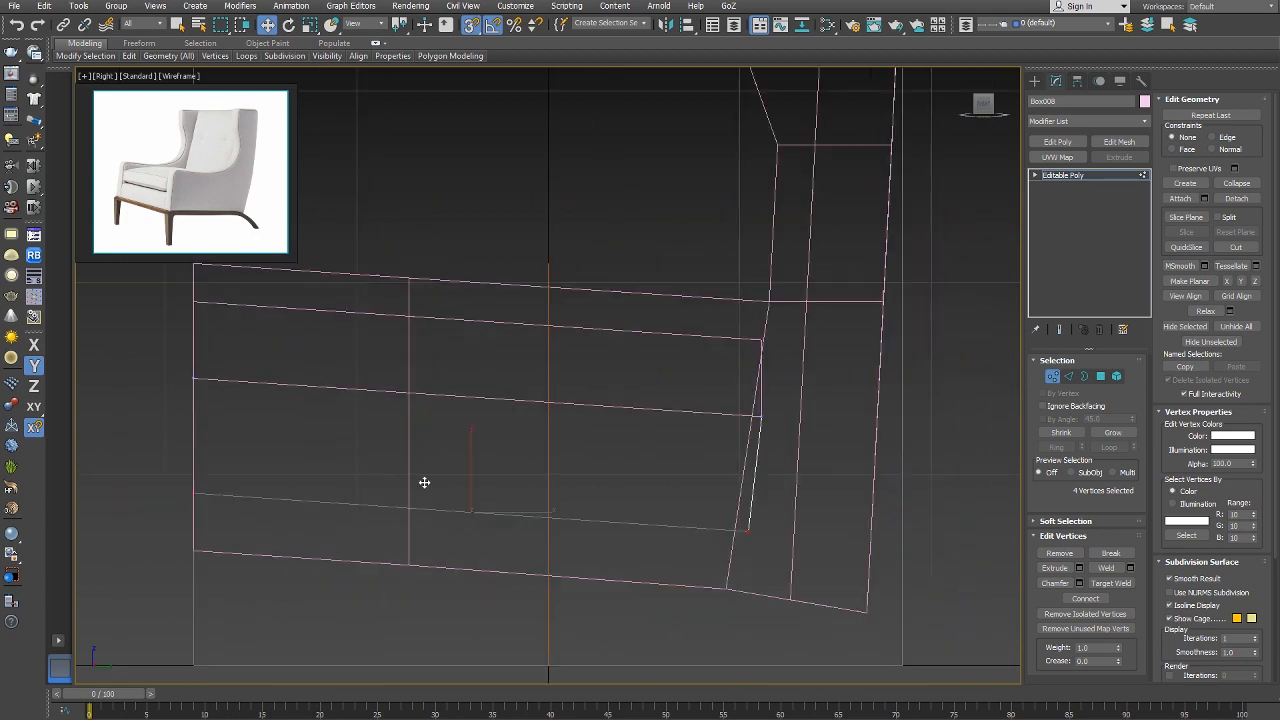
Snap the seat block copy's bottom rear vertices along X to line up vertically with its top rear corner.
right_click(426, 468)
left_click(453, 479)
right_click(745, 547)
left_click(717, 517)
key("F5")
left_click_drag(721, 560, 762, 419)
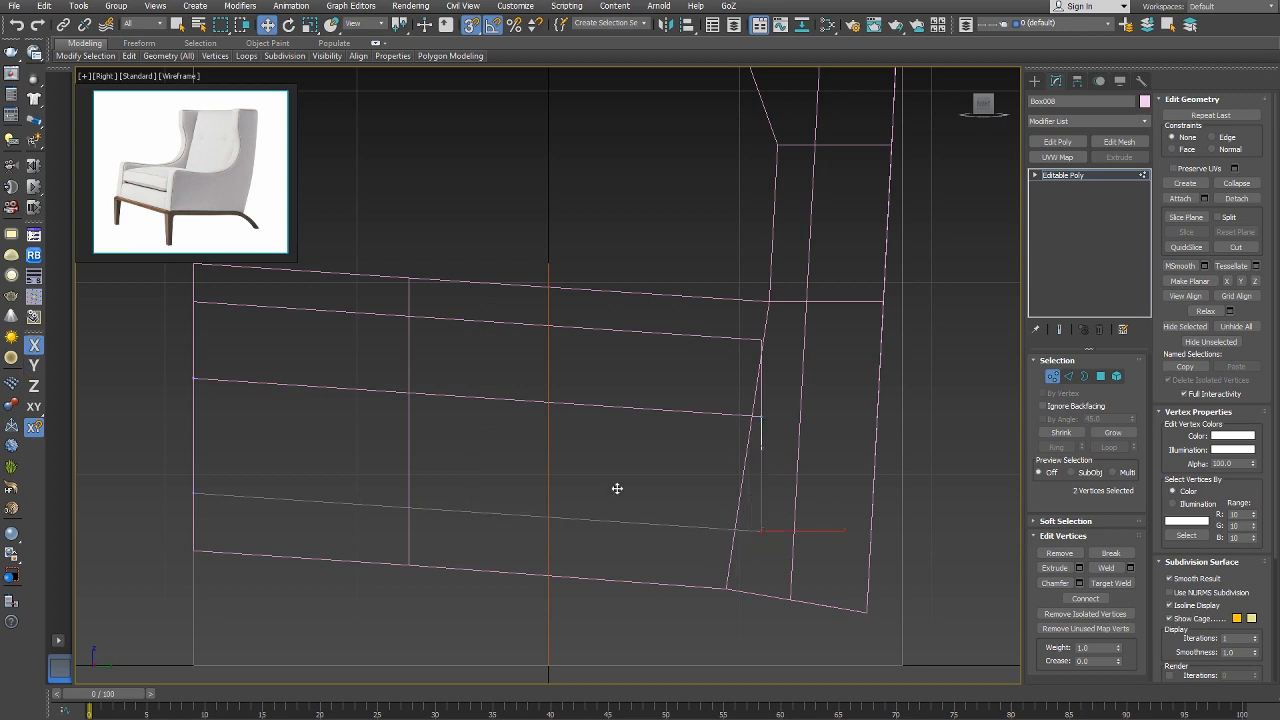
scroll(604, 481, "down", 2)
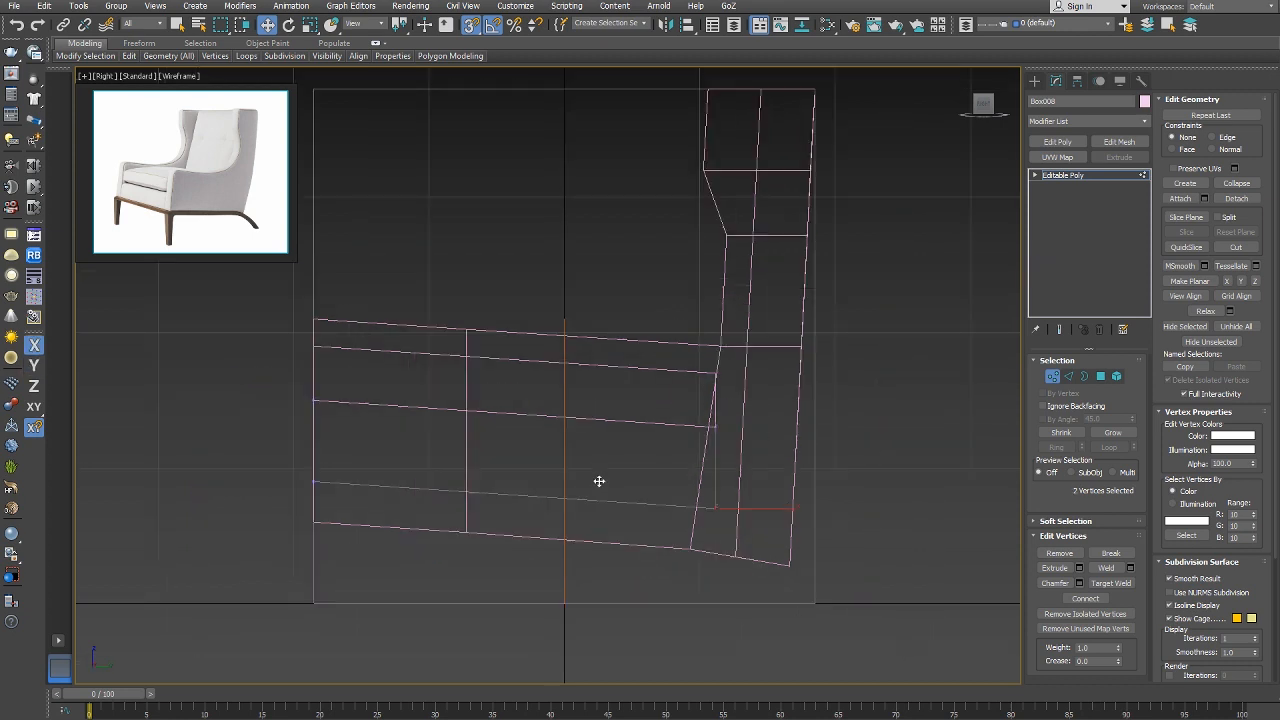
right_click(536, 542)
left_click(516, 528)
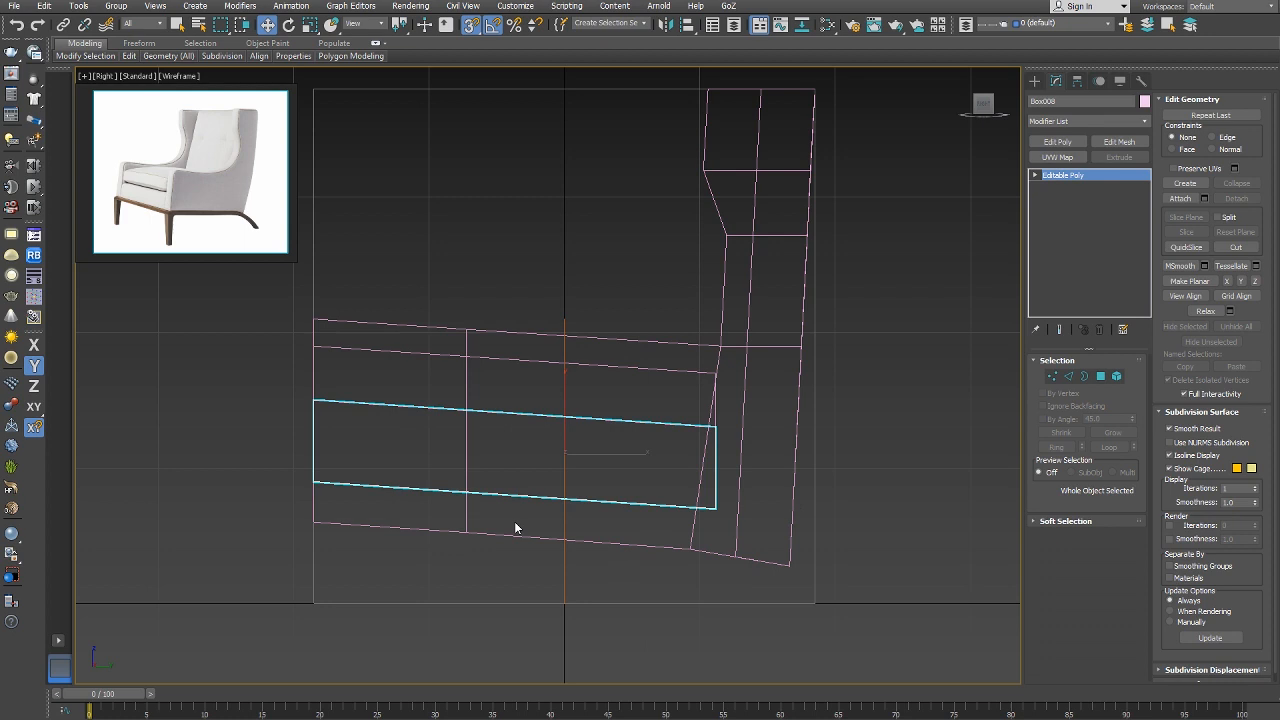
Raise all the armrest's bottom vertices along Y, snapping the front corner to the lower seat block's bottom front corner.
right_click(520, 484)
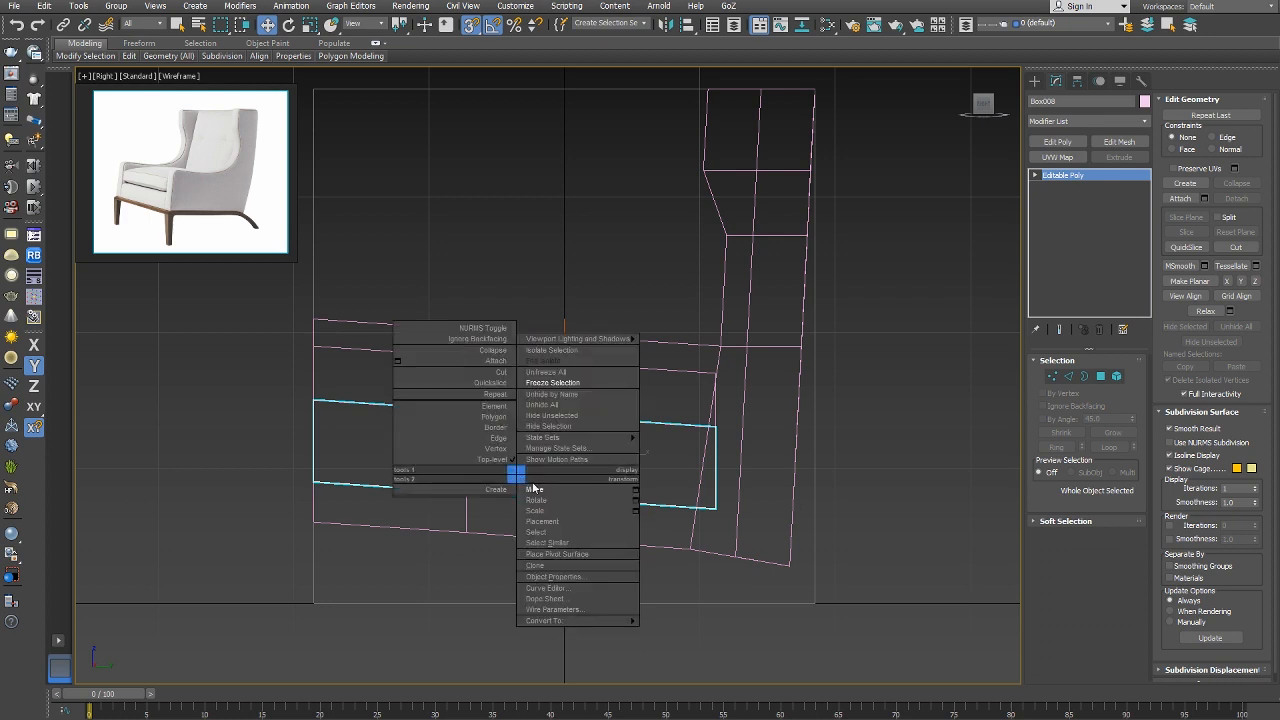
left_click(514, 508)
left_click(571, 537)
right_click(650, 508)
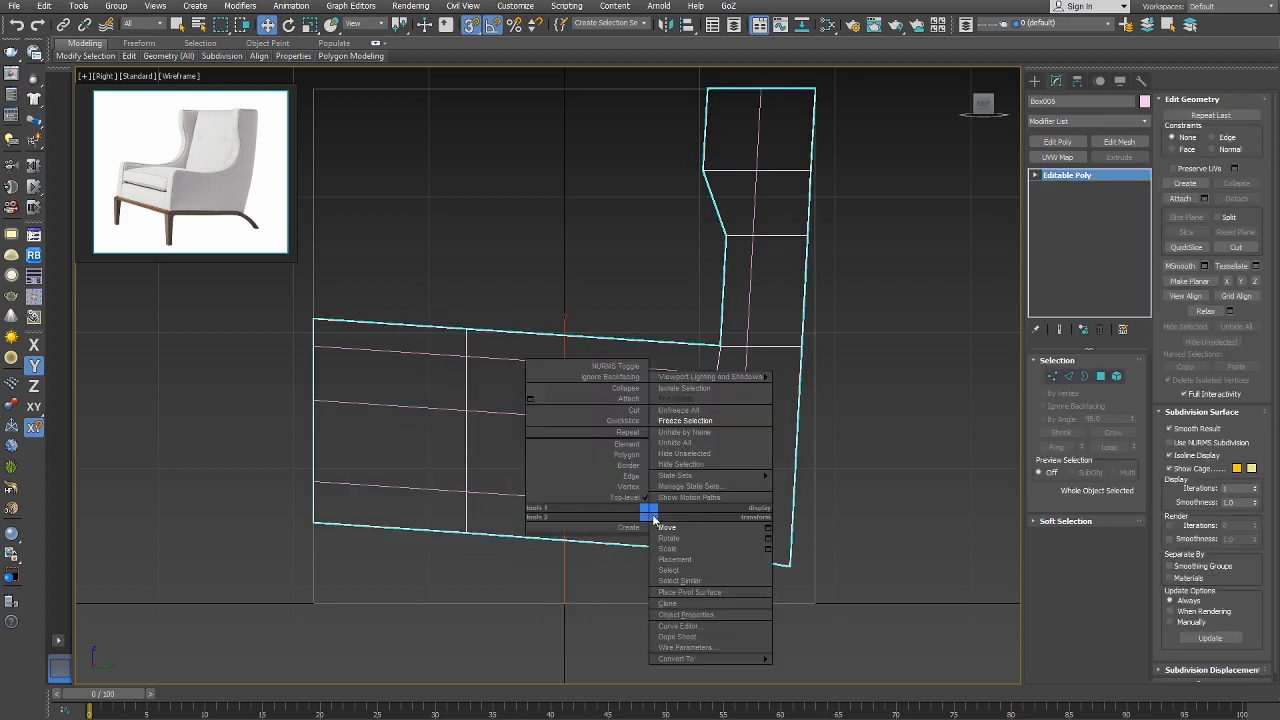
left_click(623, 487)
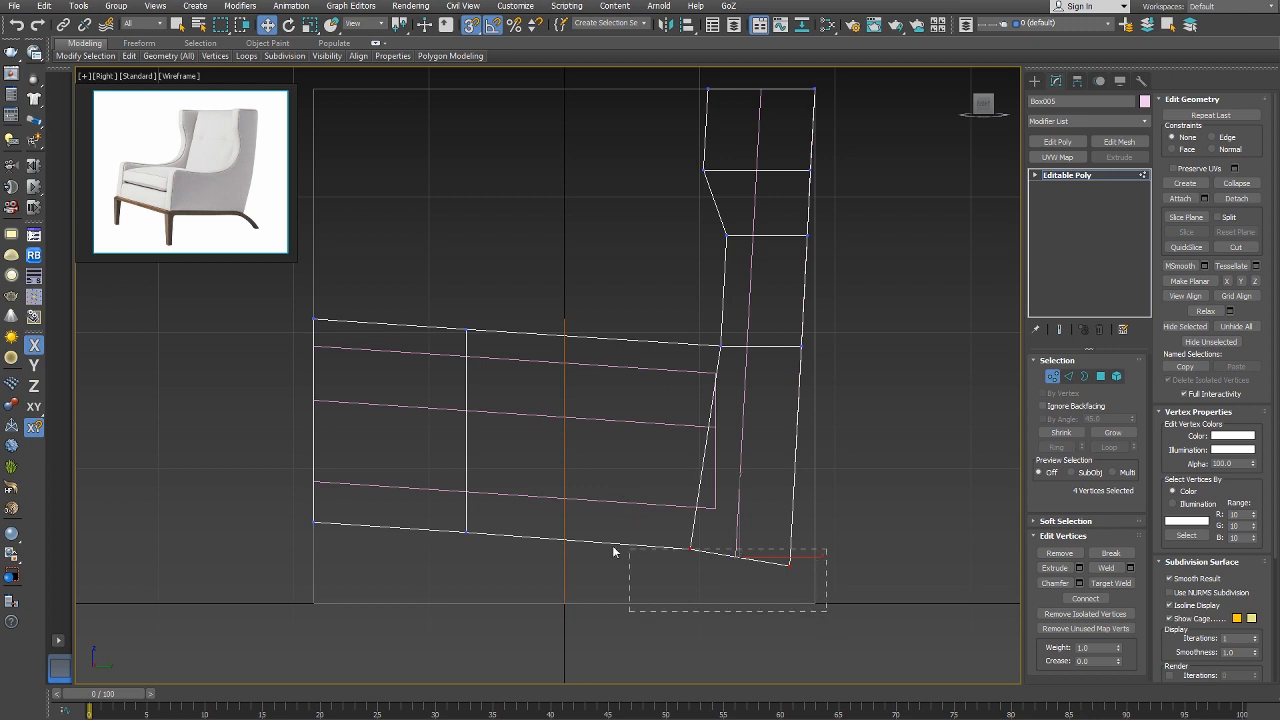
key("F6")
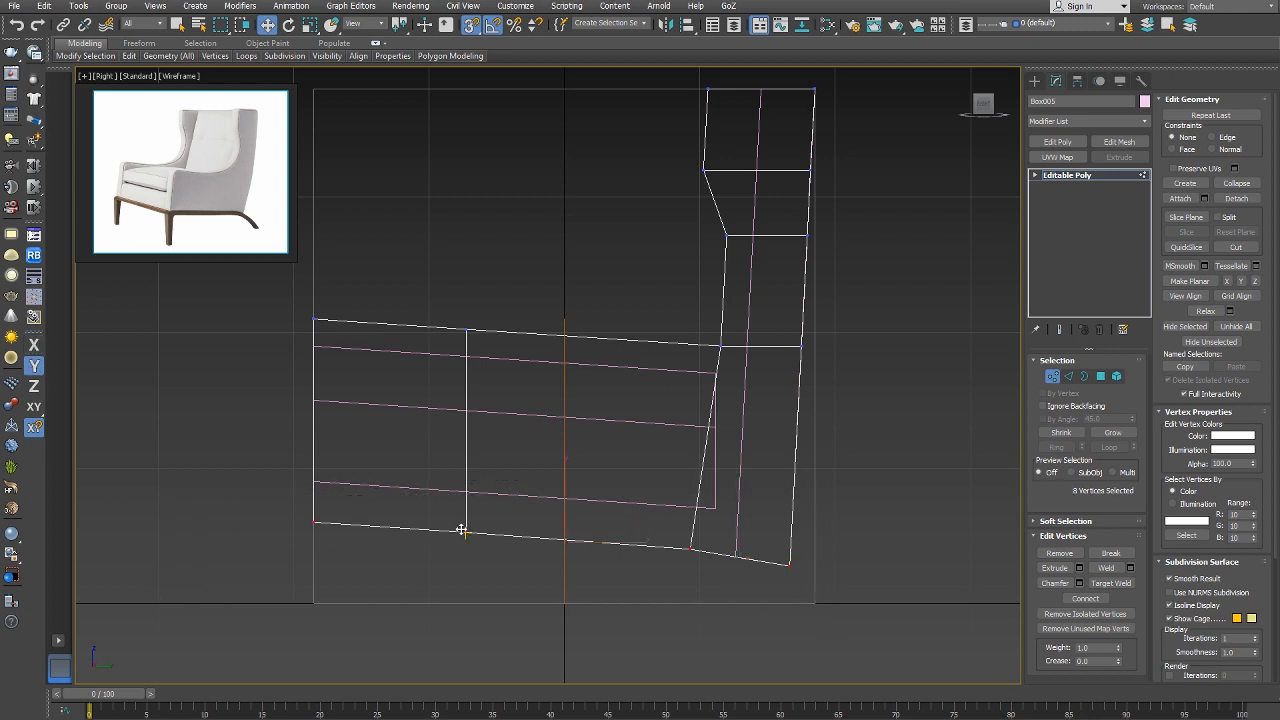
key("s")
left_click_drag(451, 527, 314, 481)
middle_click_drag(801, 527, 712, 497)
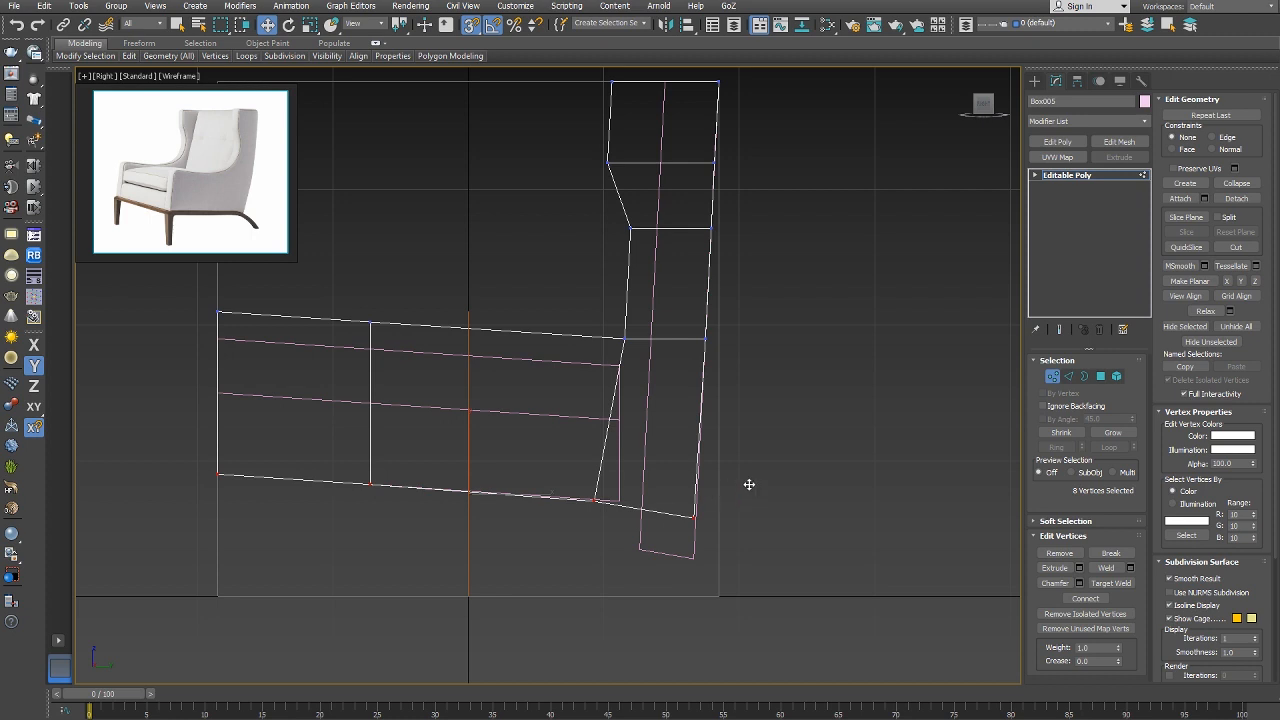
Try to move the armrest's rearmost bottom vertices forward along X.
left_click_drag(693, 561, 697, 543)
key("F5")
left_click_drag(711, 474, 660, 463)
key("ctrl+z")
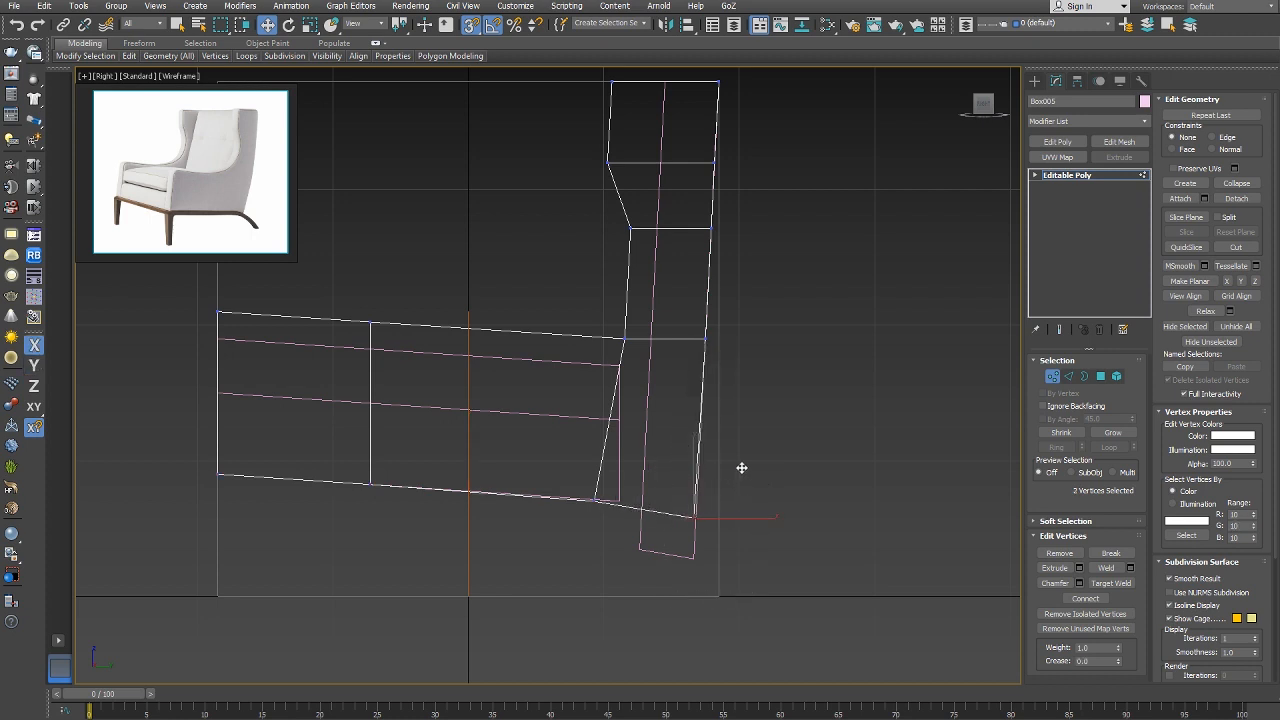
Move the armrest's four bottom rear vertices forward along X to taper the chair's lower back.
left_click_drag(494, 658, 494, 658)
left_click_drag(724, 438, 720, 501)
key("ctrl+z")
key("s")
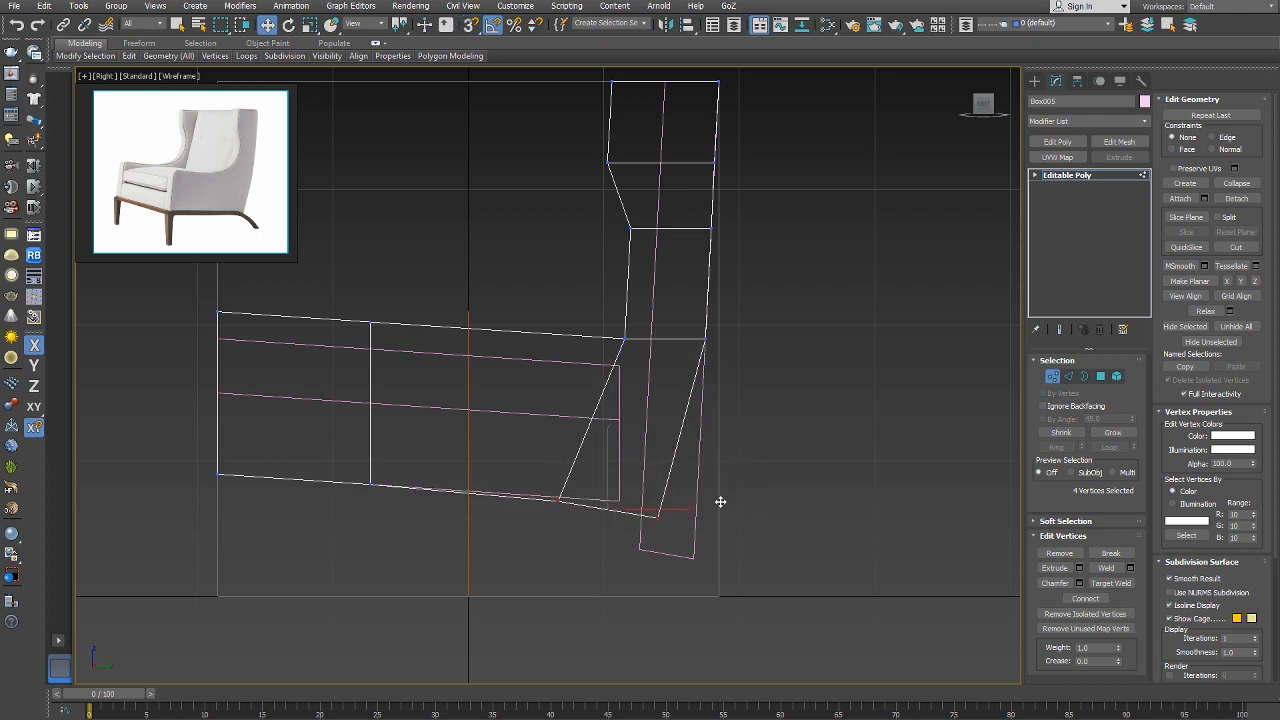
Snap the backrest's four bottom vertices onto the armrest's bottom rear corner.
right_click(695, 551)
left_click(662, 531)
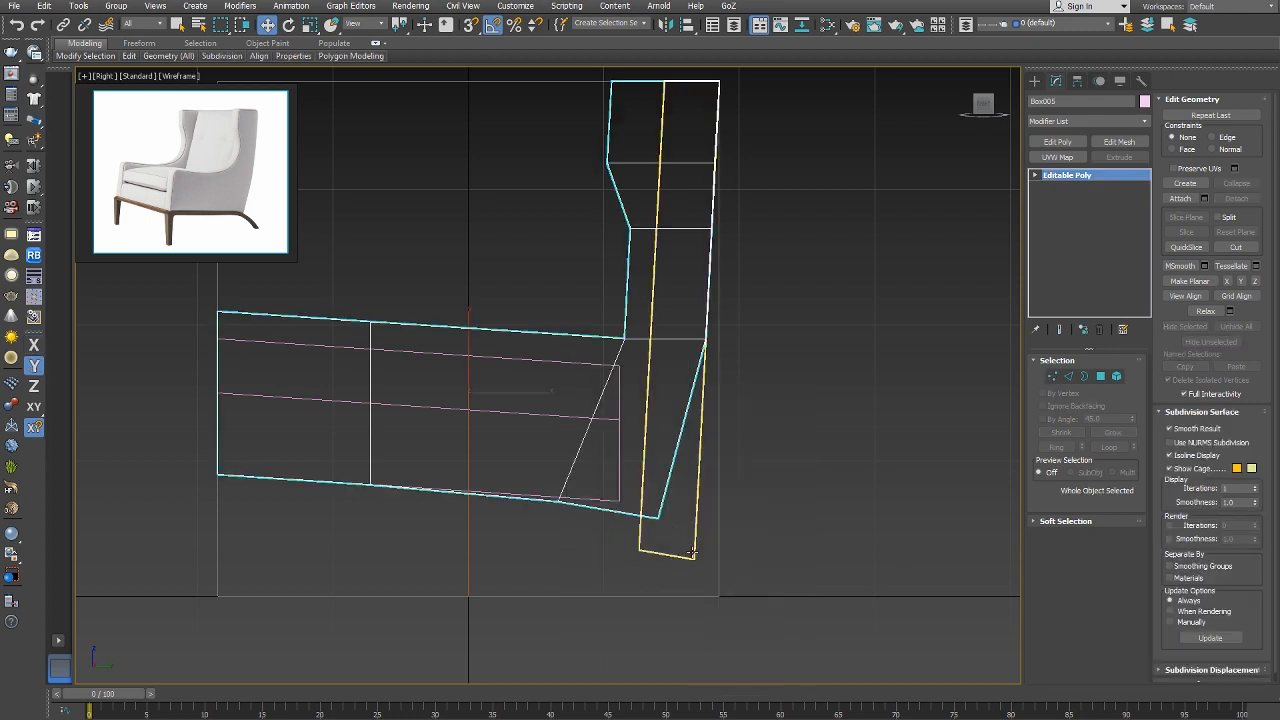
left_click(693, 553)
right_click(693, 553)
left_click(667, 522)
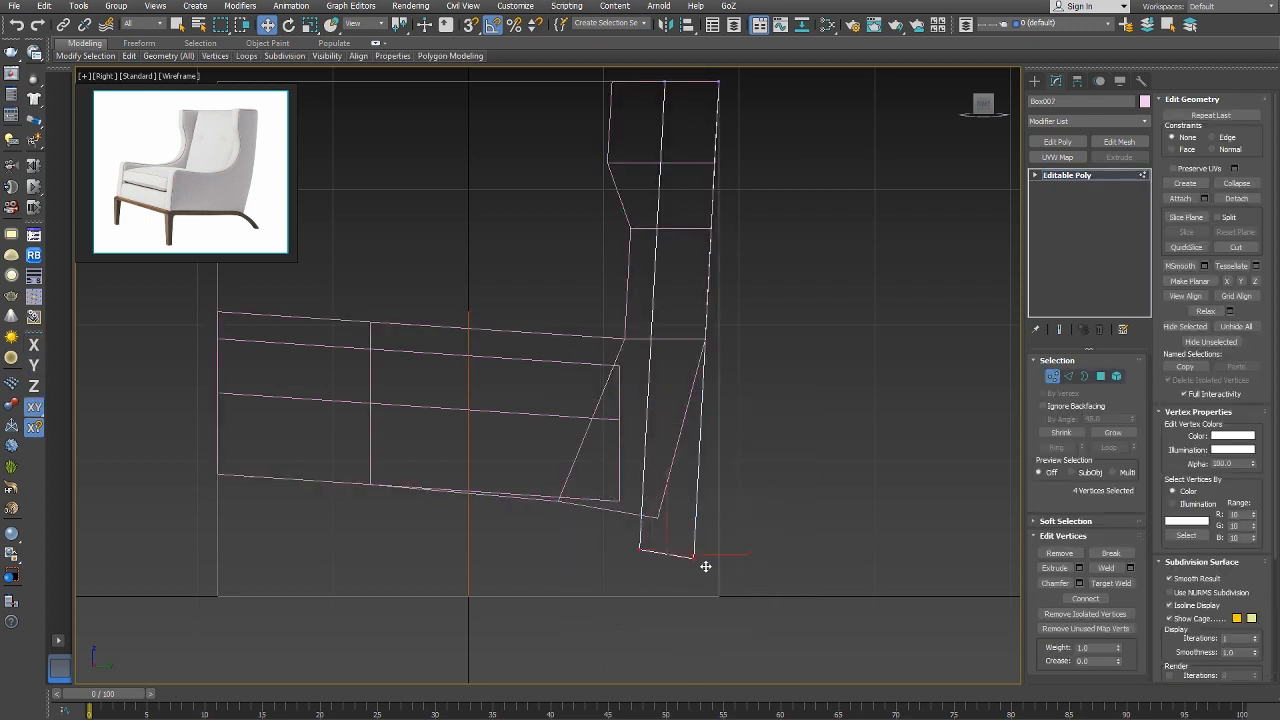
key("s")
left_click_drag(698, 559, 664, 510)
middle_click_drag(695, 416, 670, 470)
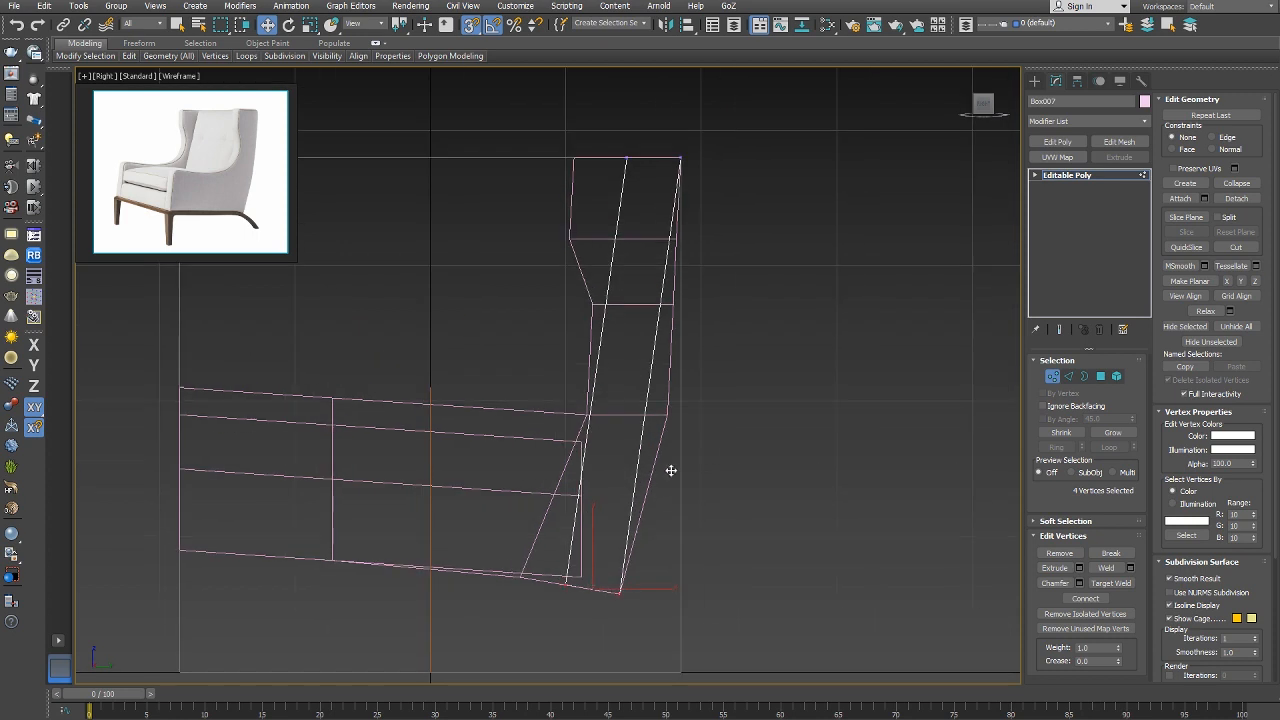
Slice the backrest across at arm height and snap the new rear vertices onto the armrest's rear corner at that height.
scroll(621, 459, "up", 2)
scroll(625, 468, "down", 2)
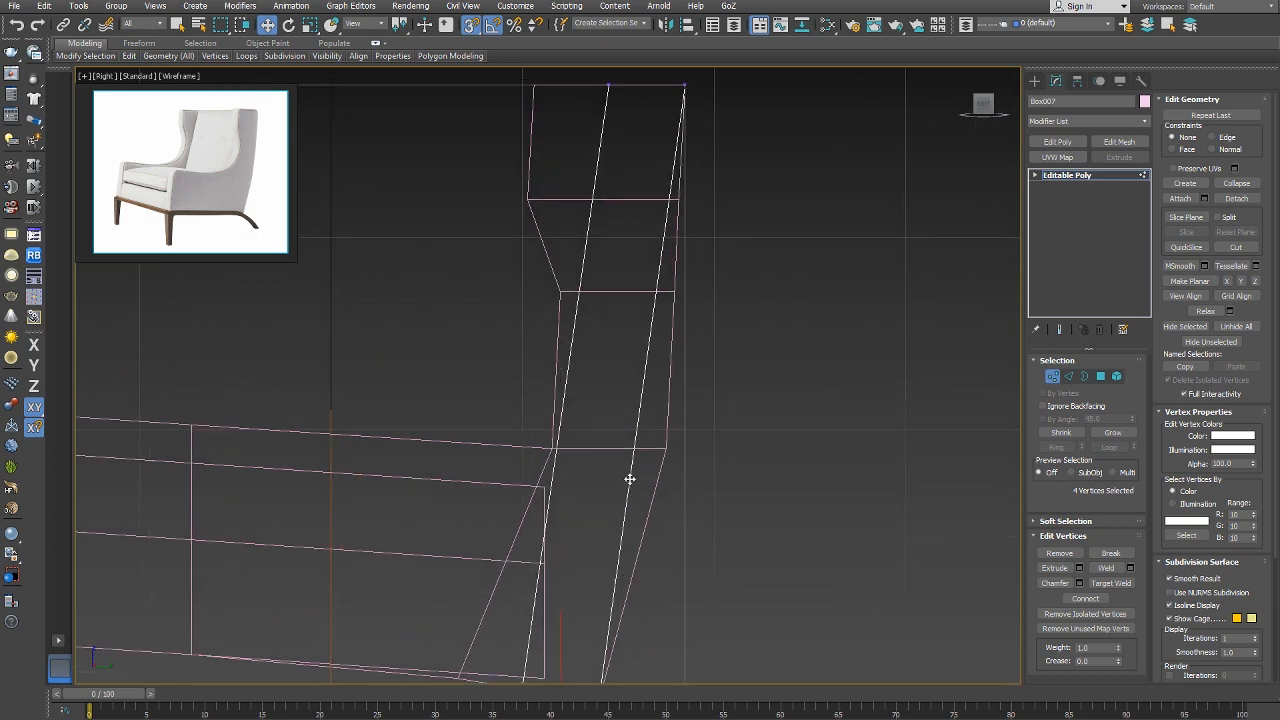
right_click(629, 478)
left_click(647, 486)
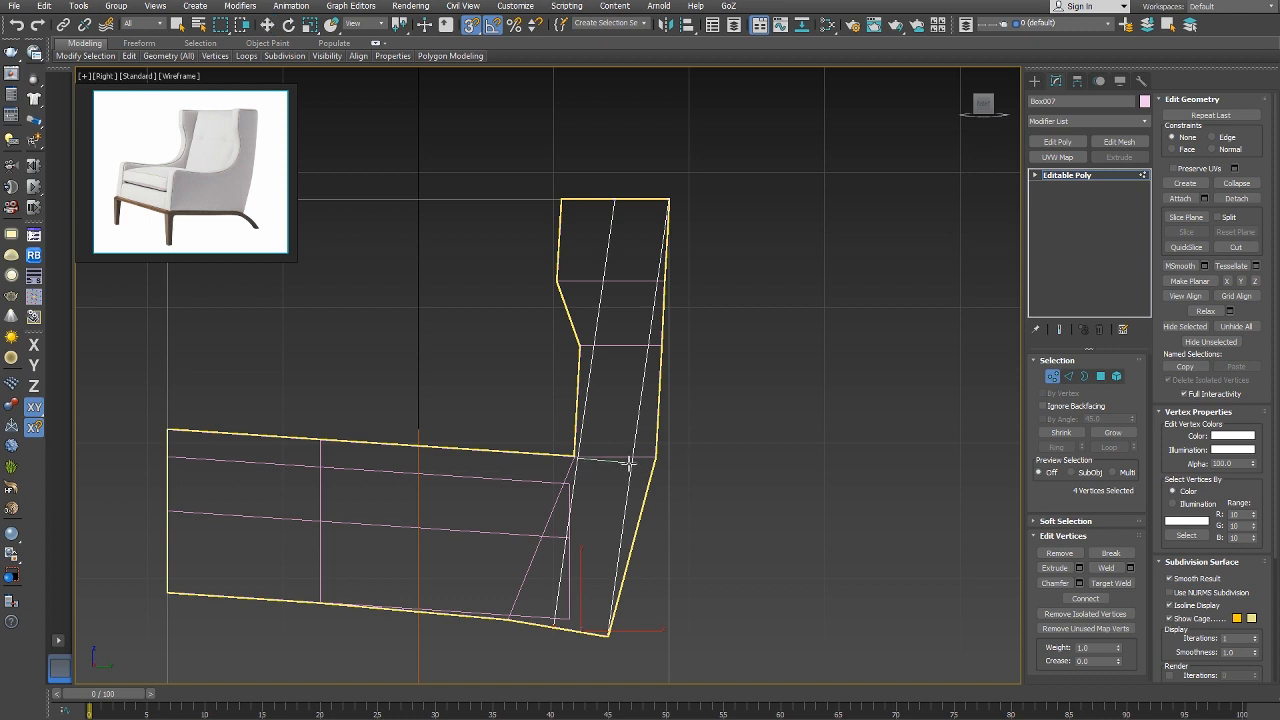
right_click(654, 457)
left_click(630, 436)
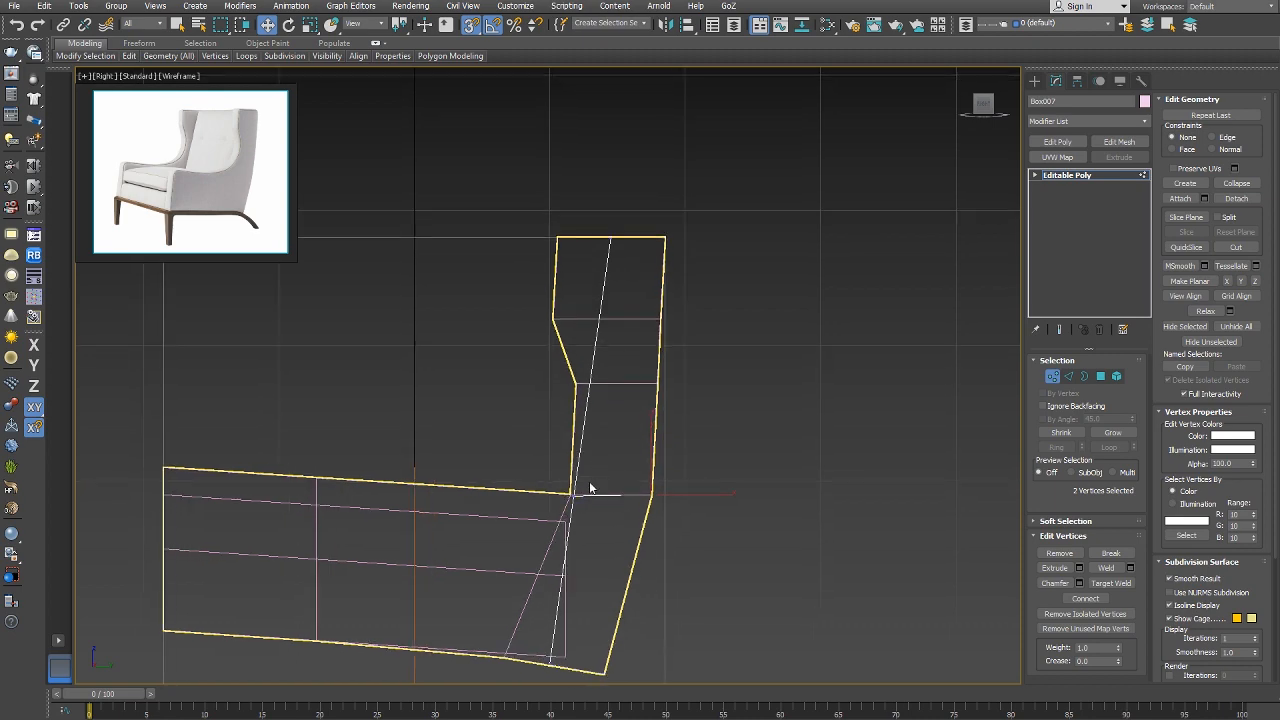
key("F6")
right_click(623, 483)
left_click(600, 460)
key("p")
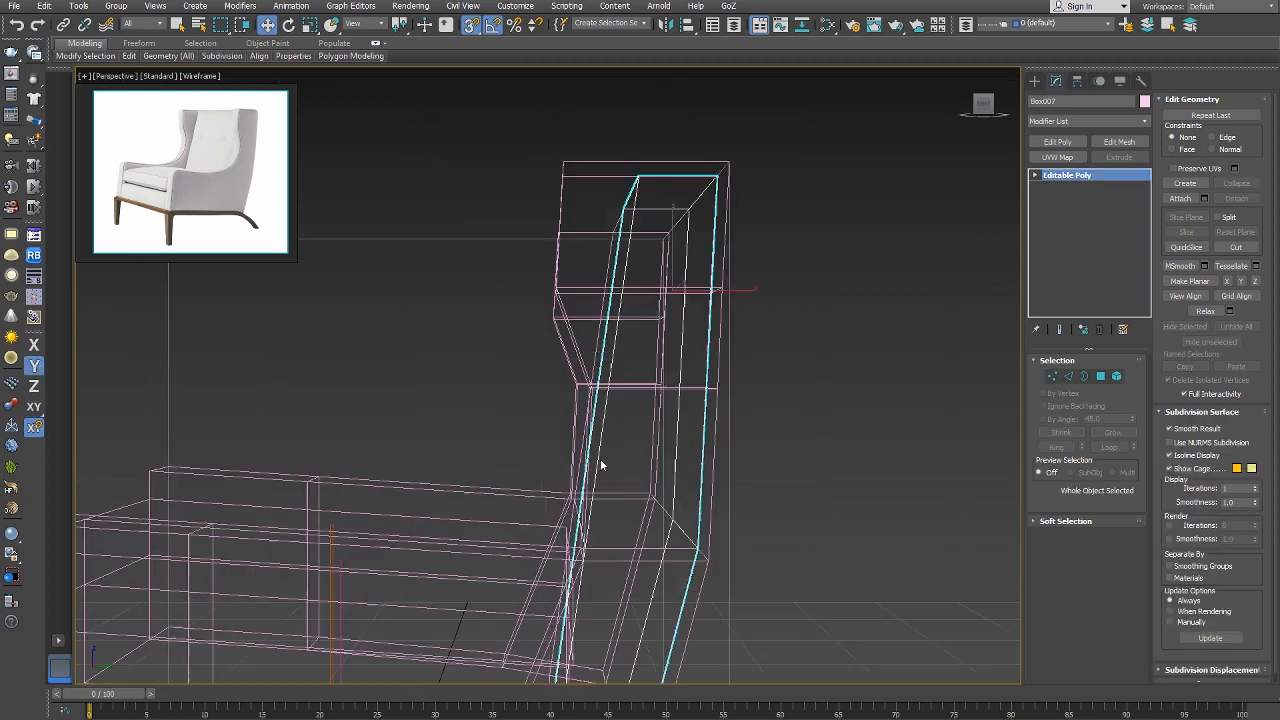
mouse_move(601, 462)
middle_mouse_down("alt")
mouse_move(584, 486)
mouse_move(557, 463)
mouse_move(697, 441)
mouse_move(645, 455)
mouse_move(573, 449)
mouse_move(586, 446)
middle_mouse_up("alt")
key("F3")
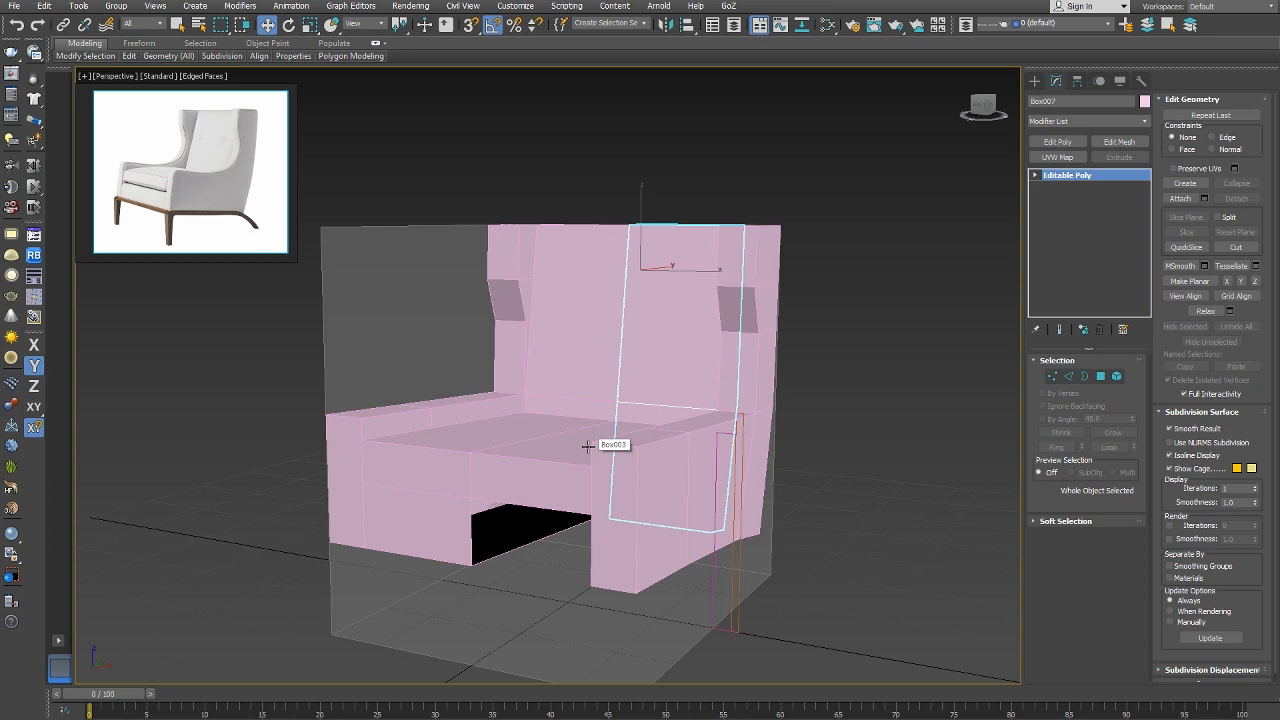
Mirror the half of the lower seat base to the opposite side to fill the gap under the seat.
middle_click_drag(540, 366, 551, 371, "alt")
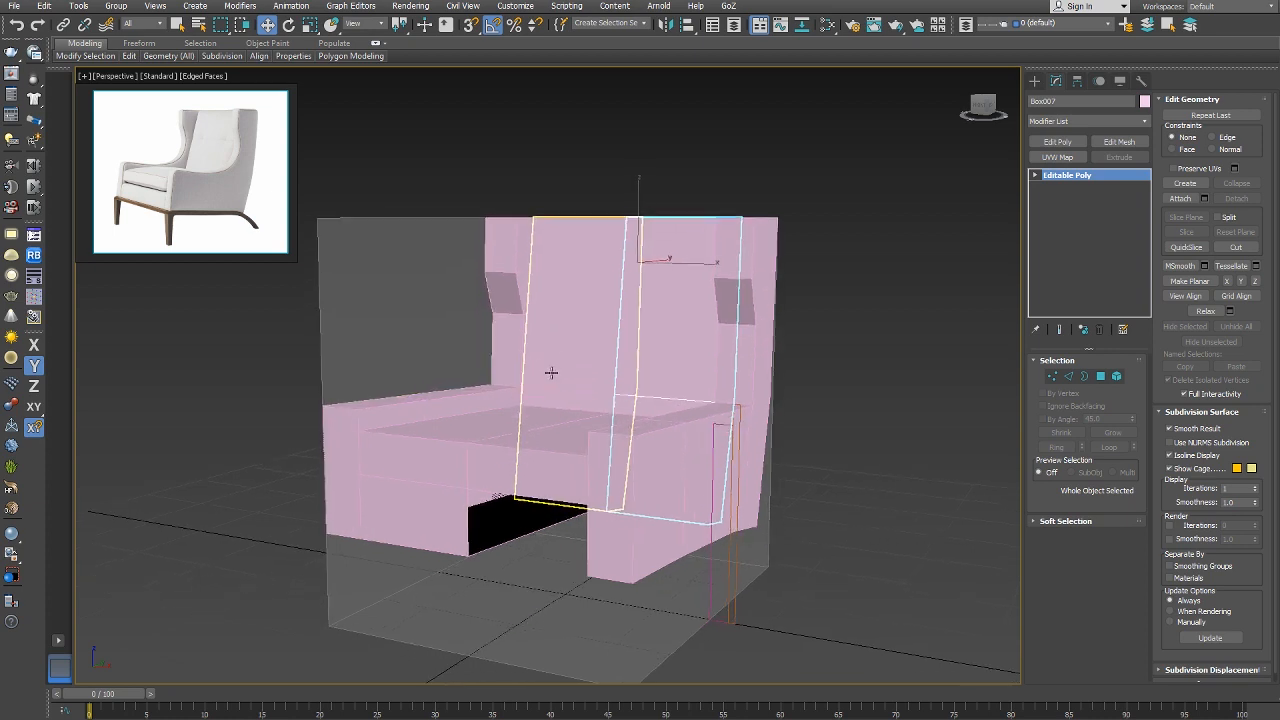
left_click(402, 519)
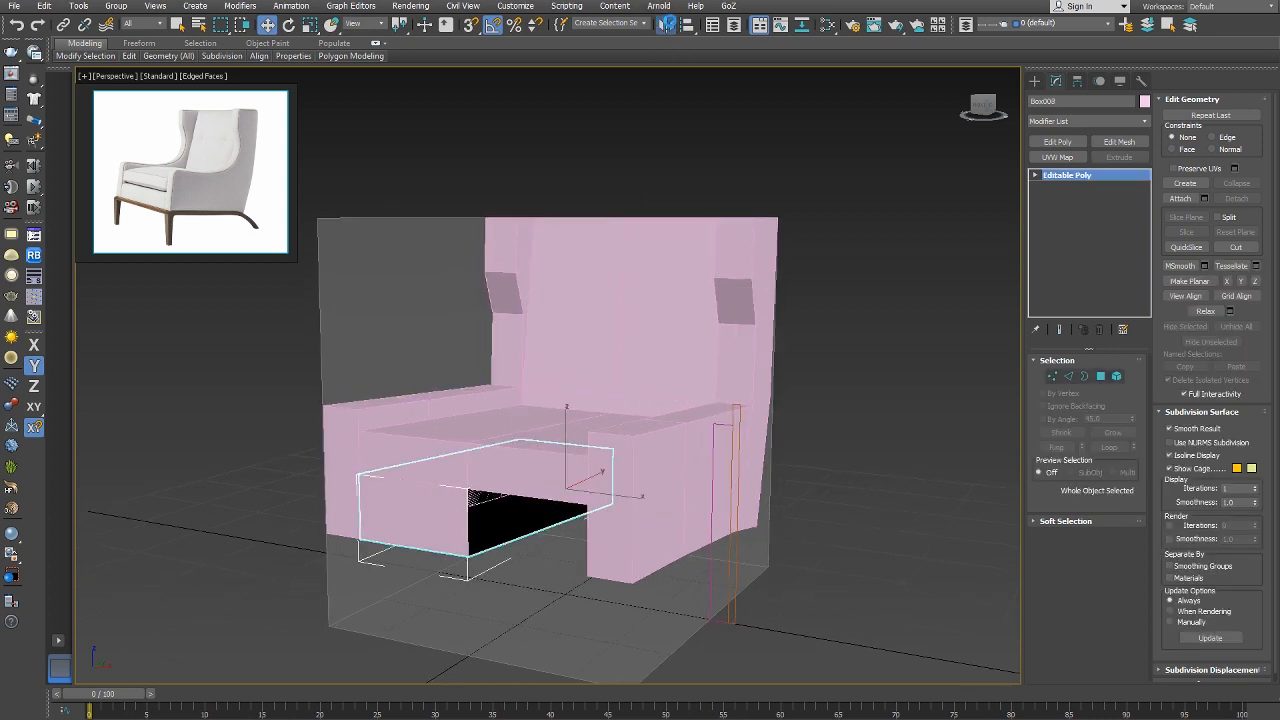
left_click(605, 480)
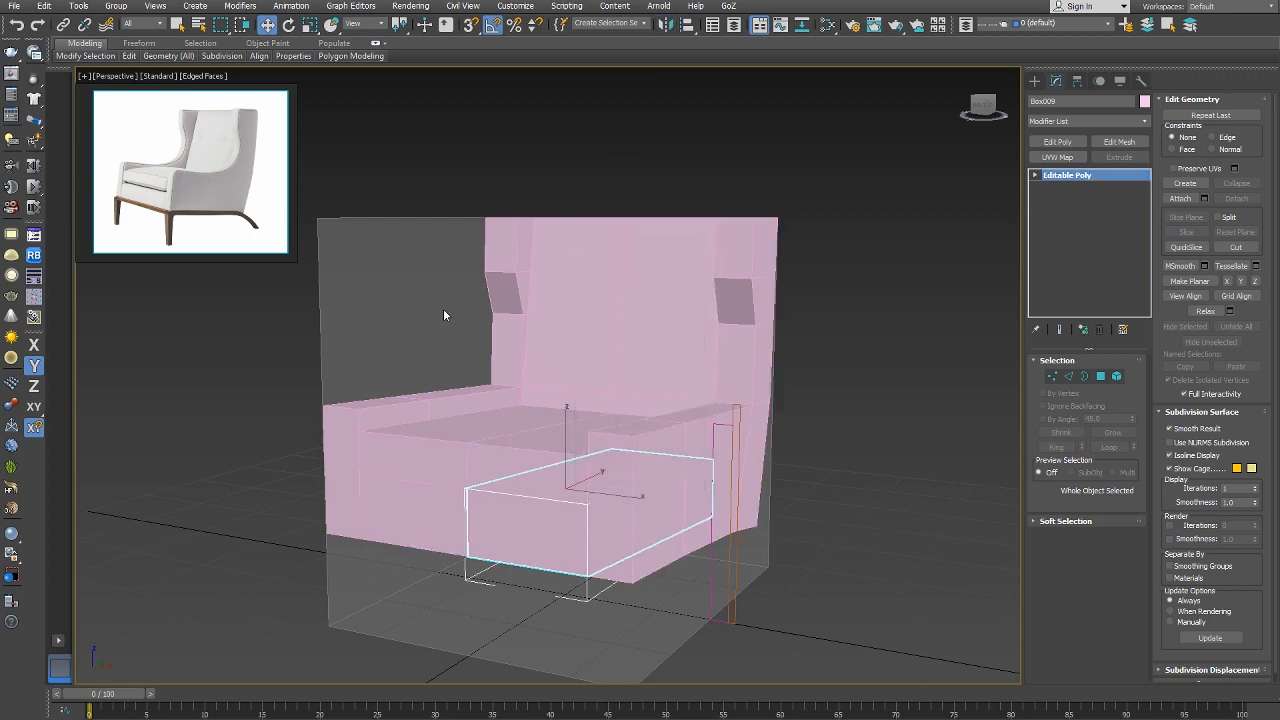
key("z")
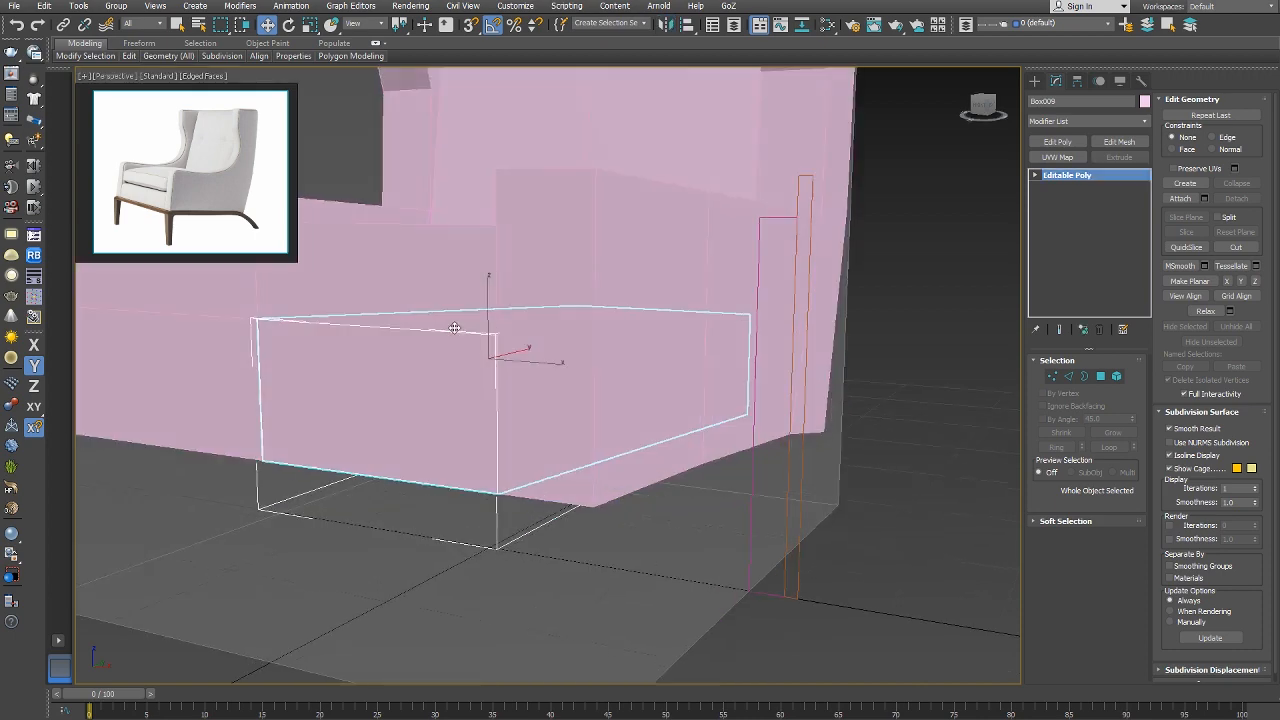
scroll(526, 332, "down", 4)
middle_click_drag(465, 325, 536, 358, "alt")
Select the seat and show the whole chair in the right view as wireframe.
left_click(549, 371)
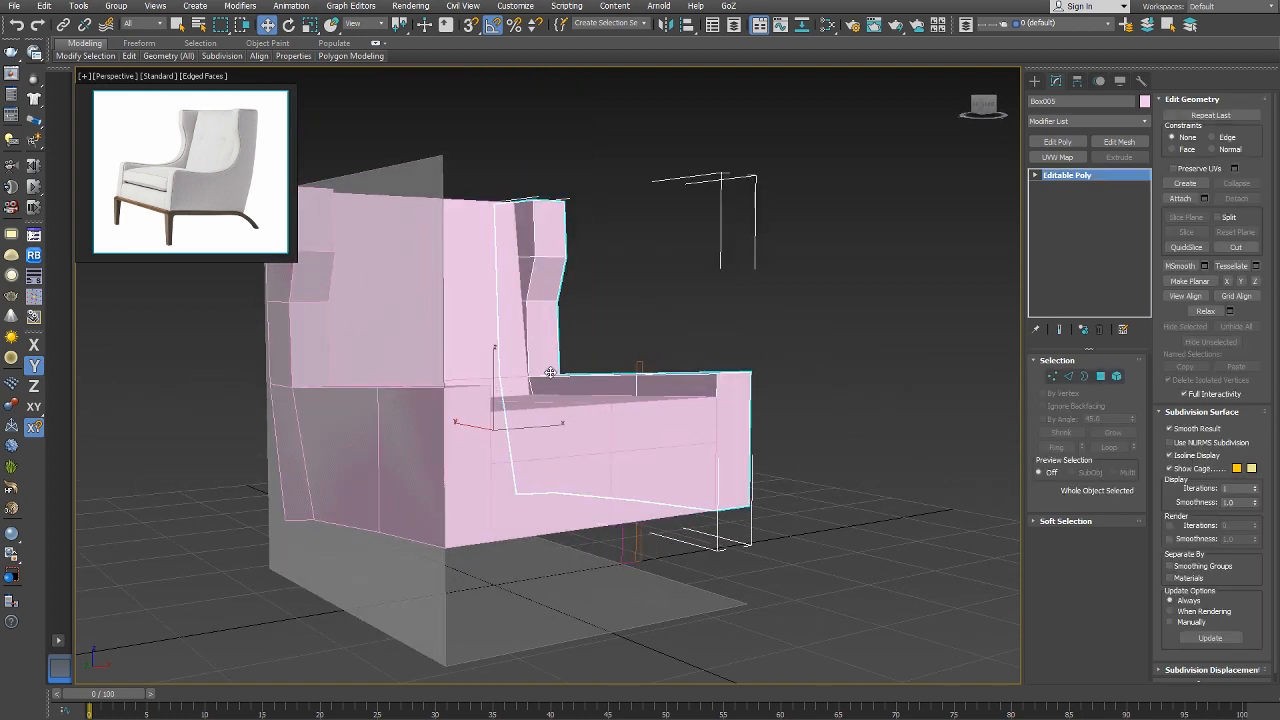
left_click(600, 446)
key("r")
key("z")
scroll(600, 446, "down", 2)
middle_click_drag(600, 446, 563, 414)
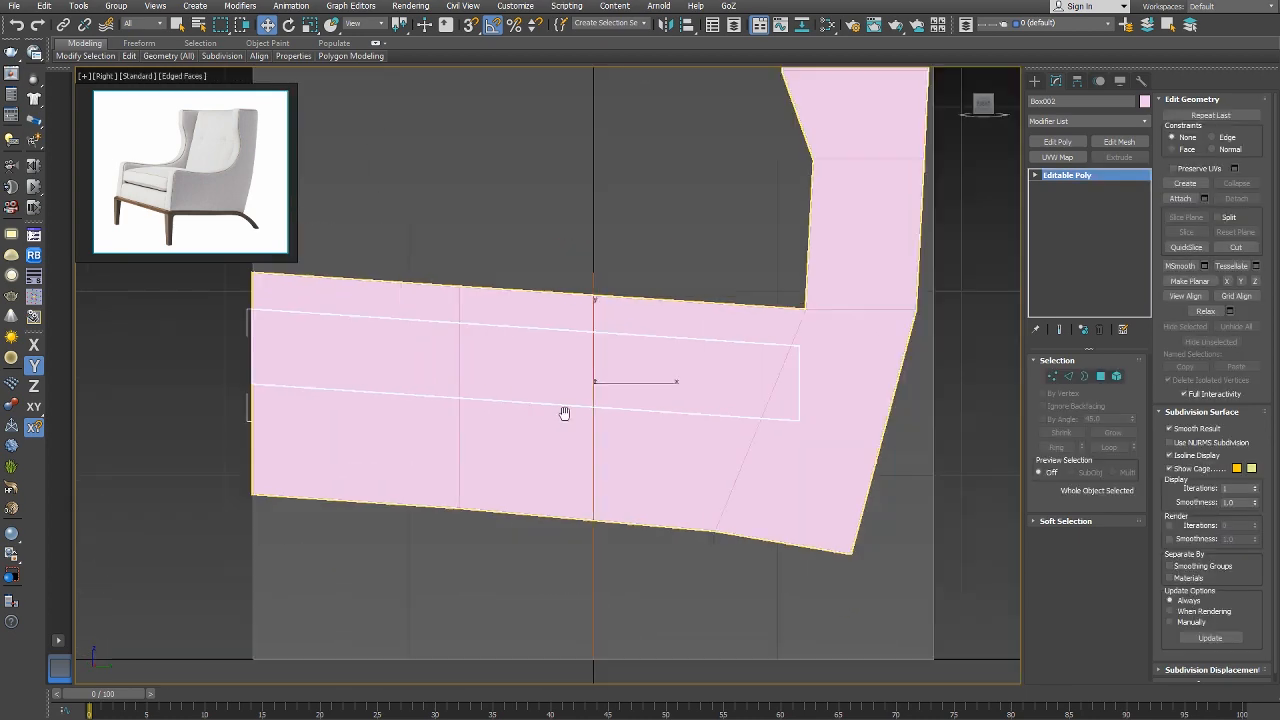
scroll(563, 414, "down", 2)
key("F3")
right_click(563, 412)
left_click(577, 428)
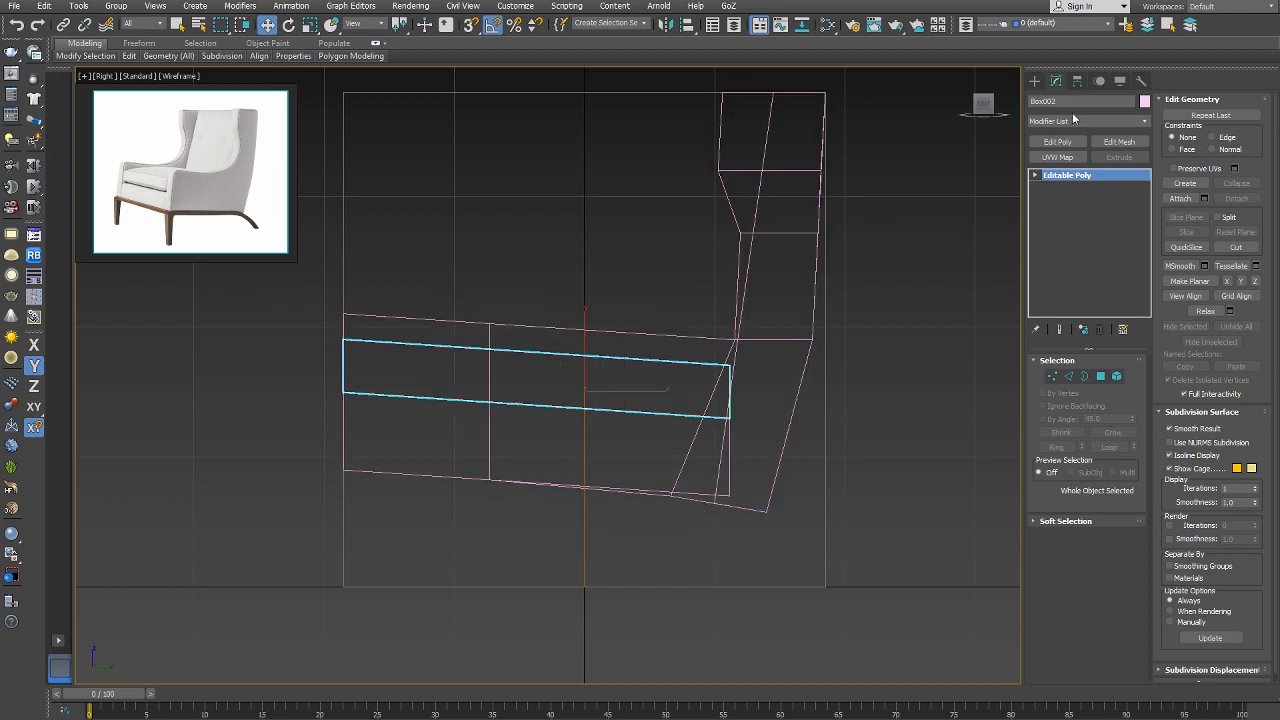
Draw a snapped guide line from the front floor corner via the armrest's front and rear bottom corners to the rear floor corner.
left_click(1034, 81)
left_click(1049, 100)
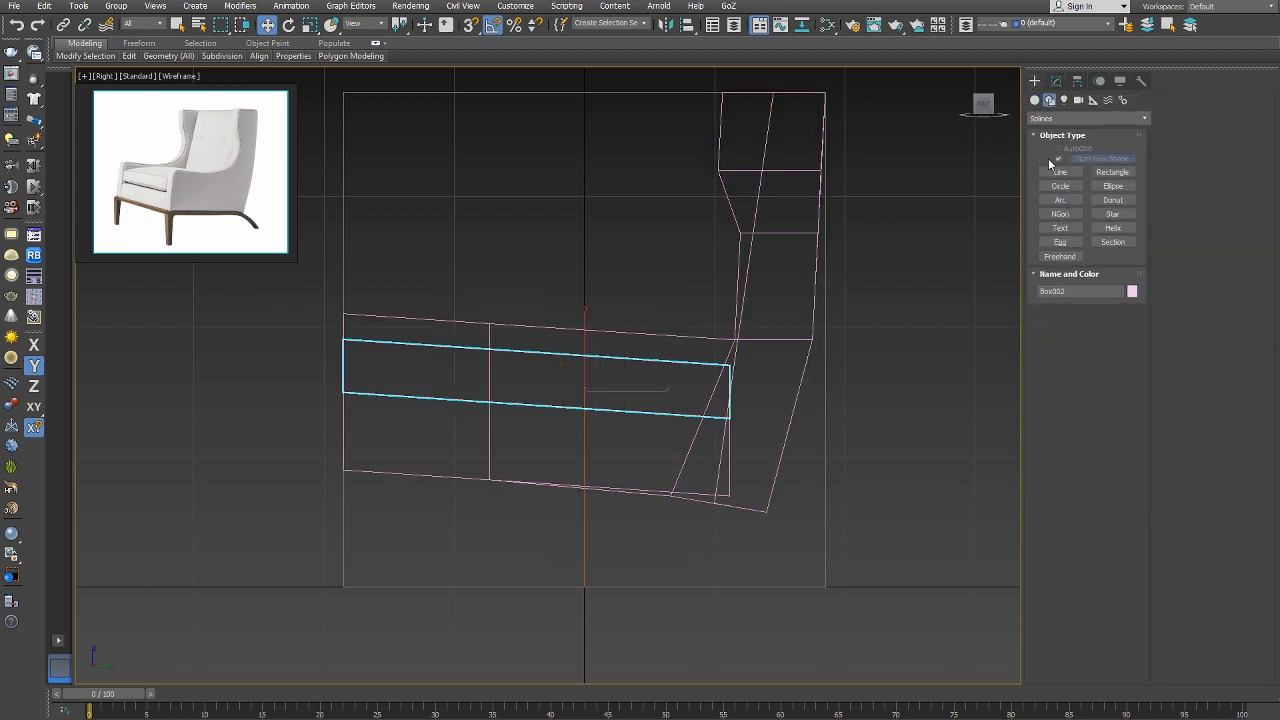
left_click(1060, 171)
key("s")
left_click(344, 587)
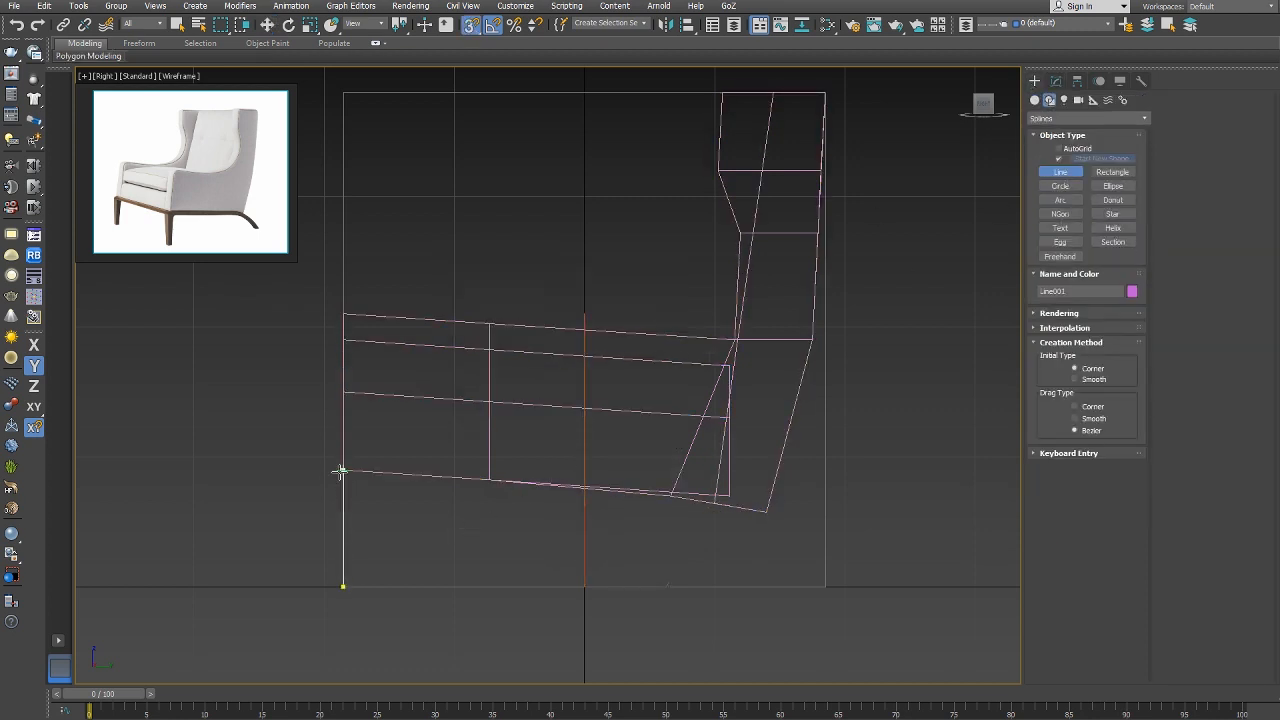
left_click(342, 470)
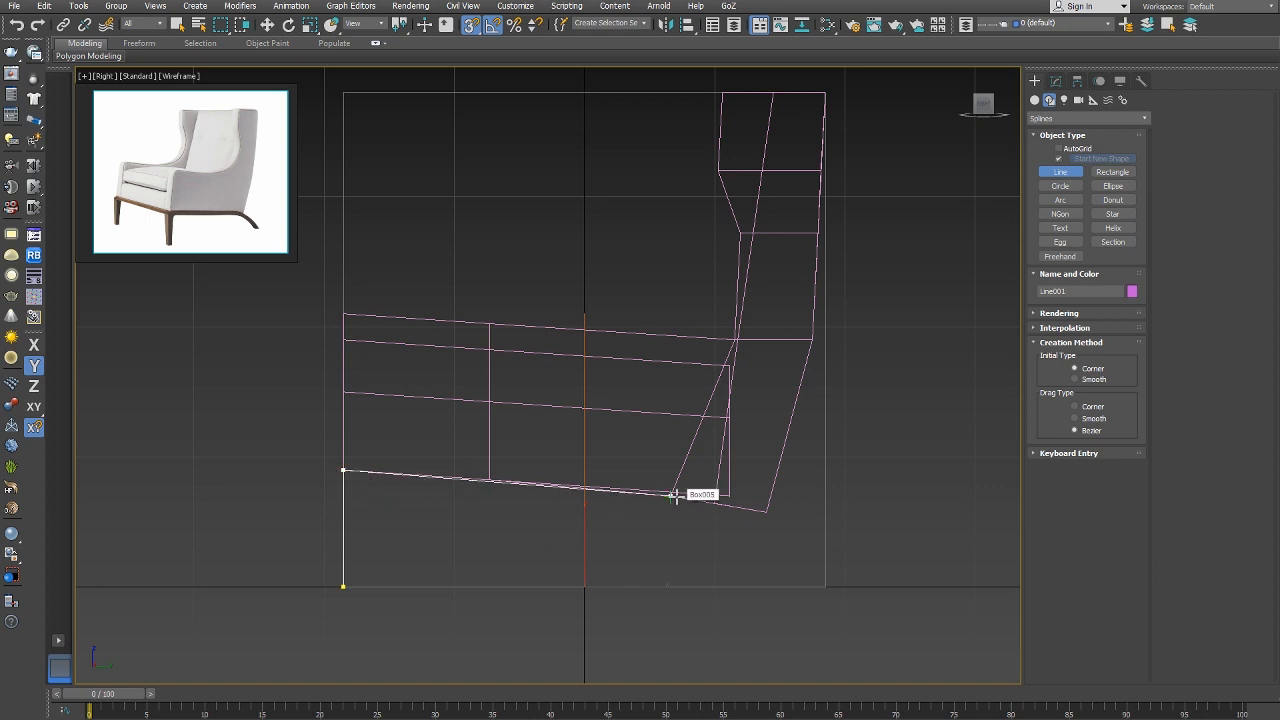
left_click(765, 513)
left_click(825, 585)
right_click(794, 551)
Move the guide line's upper rear vertex forward along X to just ahead of the armrest's rear bottom corner.
right_click(790, 531)
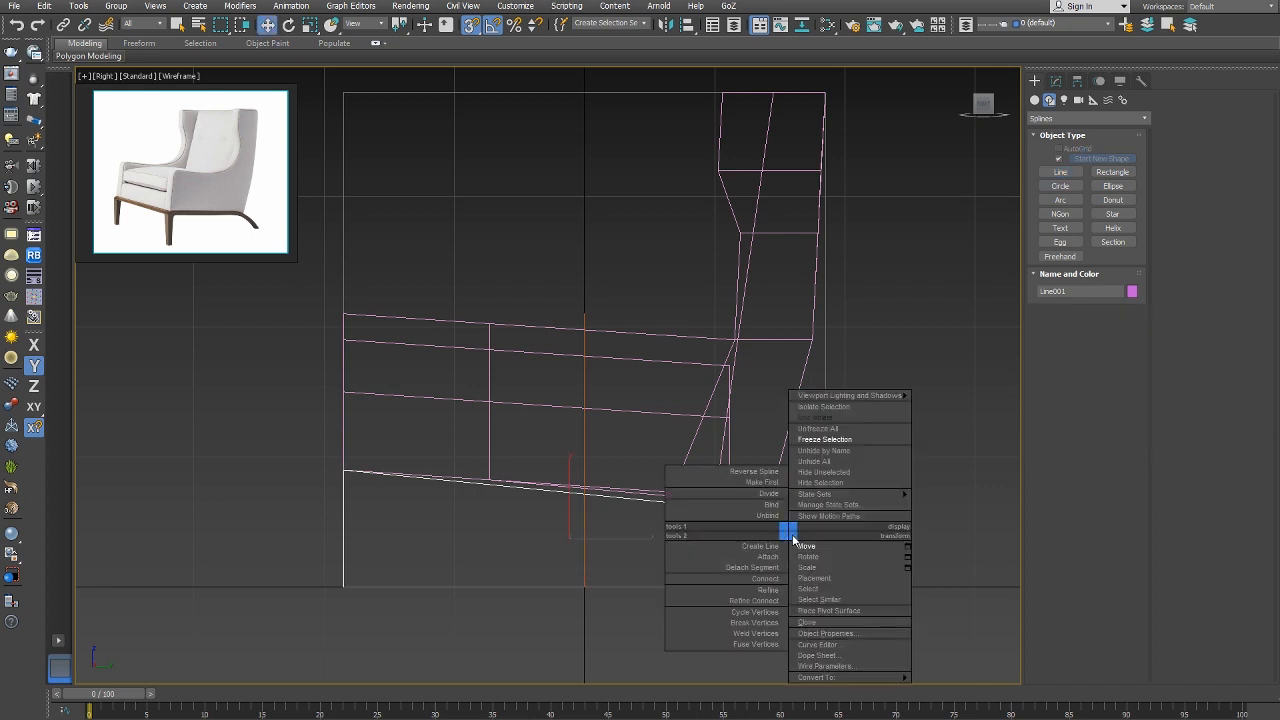
mouse_move(814, 678)
left_click(753, 681)
right_click(757, 563)
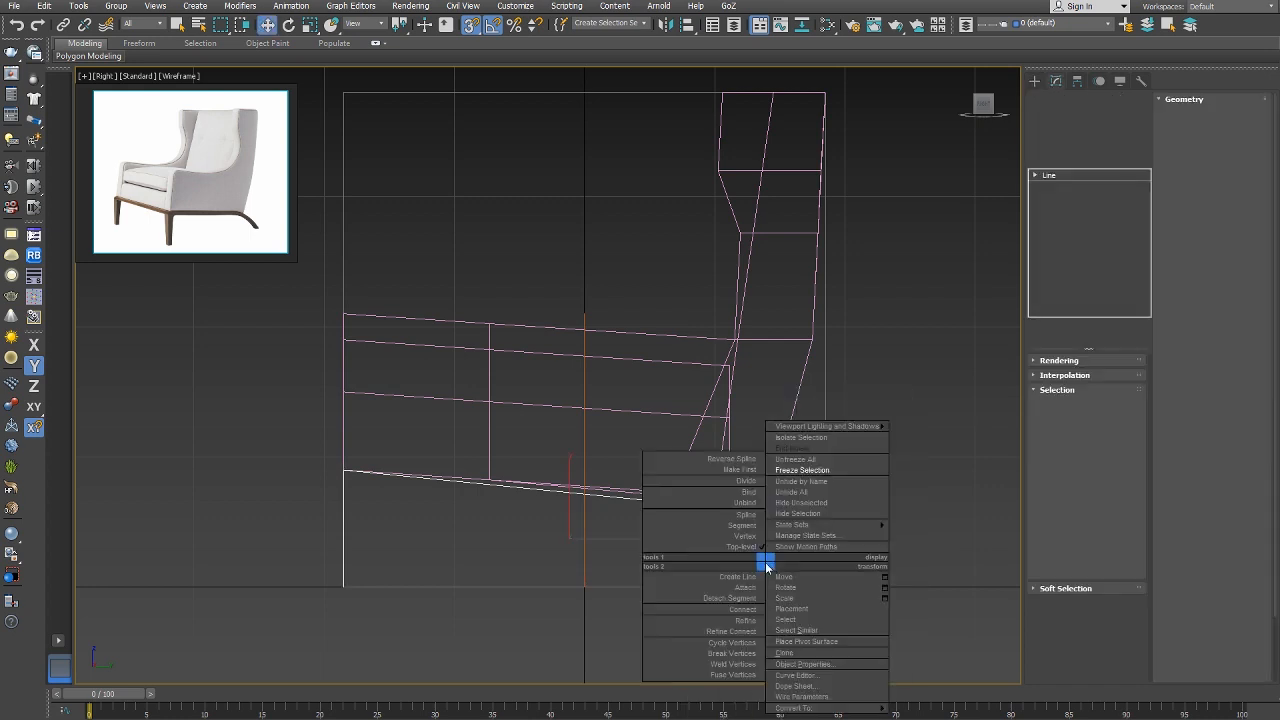
left_click(752, 522)
left_click_drag(740, 558, 740, 556)
key("F5")
left_click_drag(766, 514, 822, 583)
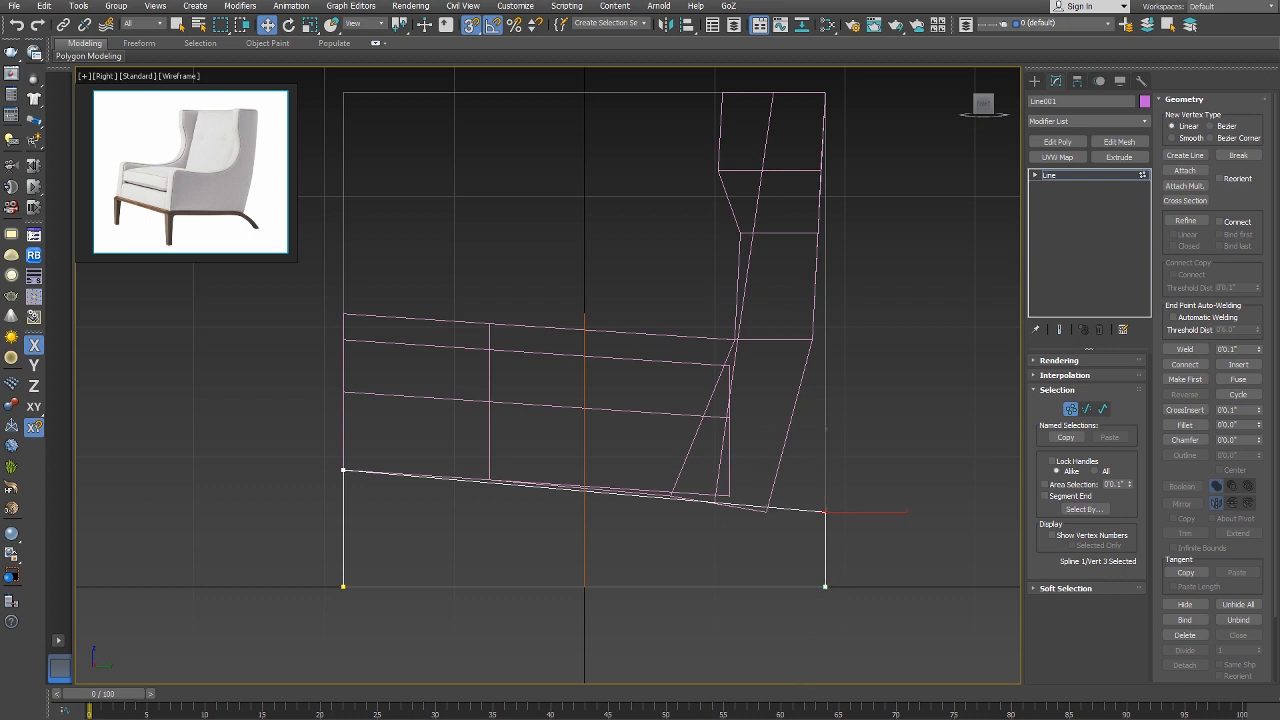
left_click_drag(825, 512, 748, 512)
scroll(749, 532, "up", 3)
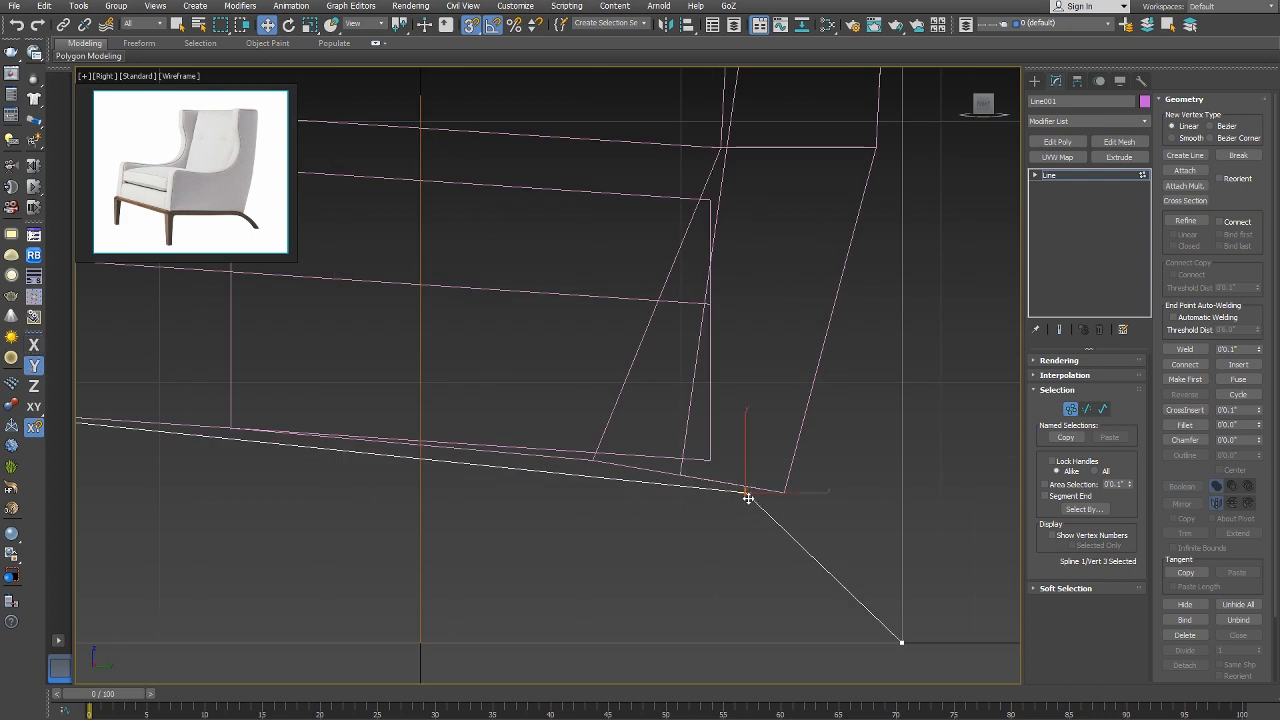
right_click(777, 484)
left_click(798, 499)
right_click(801, 485)
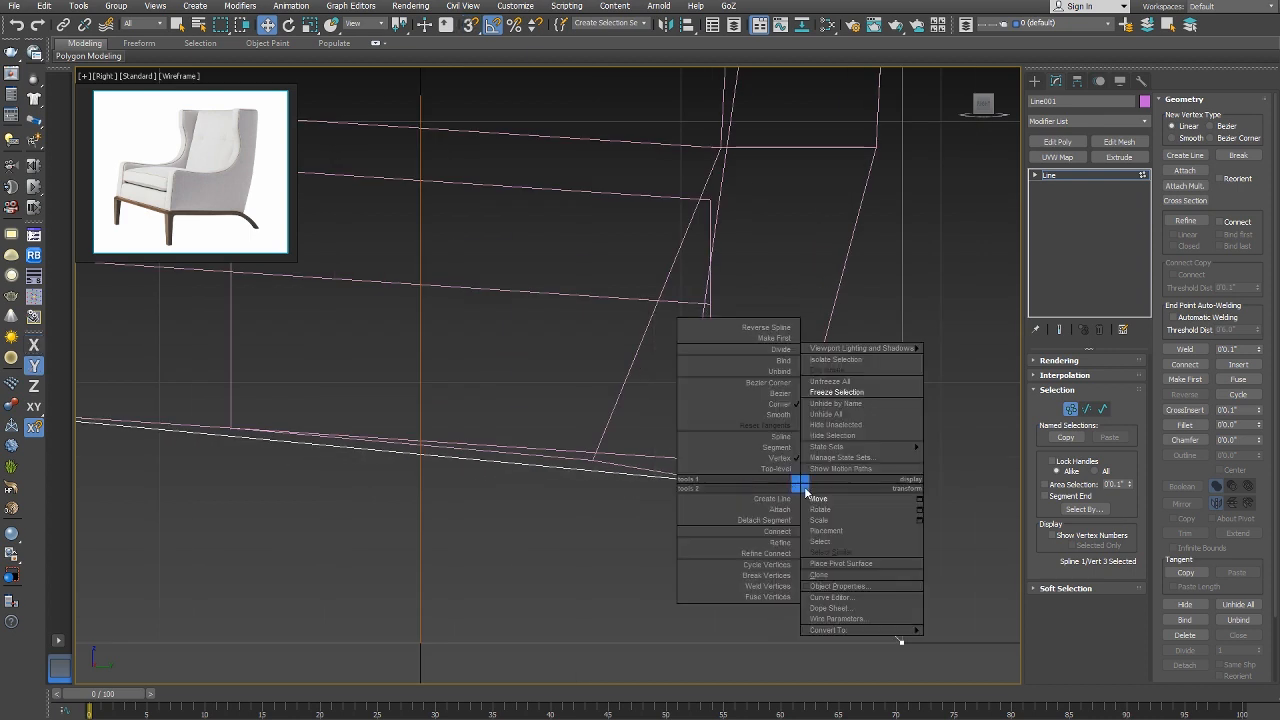
left_click(770, 470)
Snap the armrest's two rearmost bottom vertices onto the guide line's upper rear vertex.
left_click(790, 476)
left_click(820, 484)
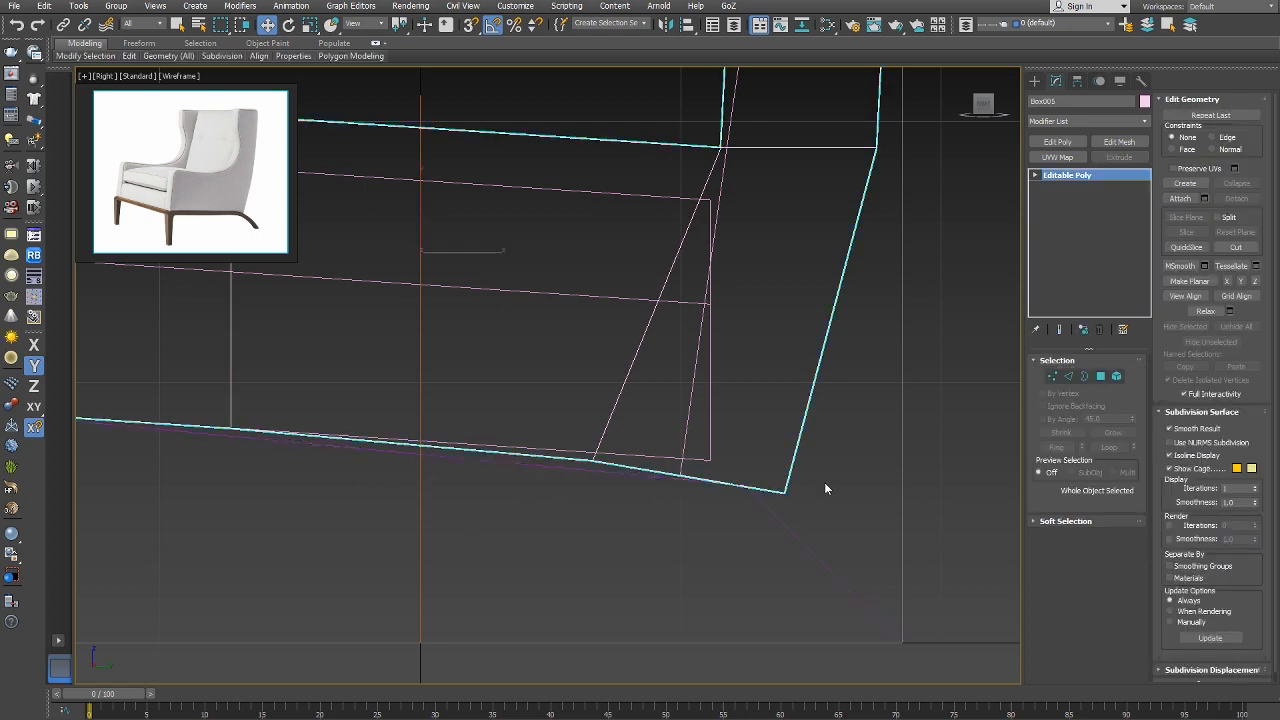
right_click(806, 457)
left_click(805, 455)
left_click(790, 485)
key("F8")
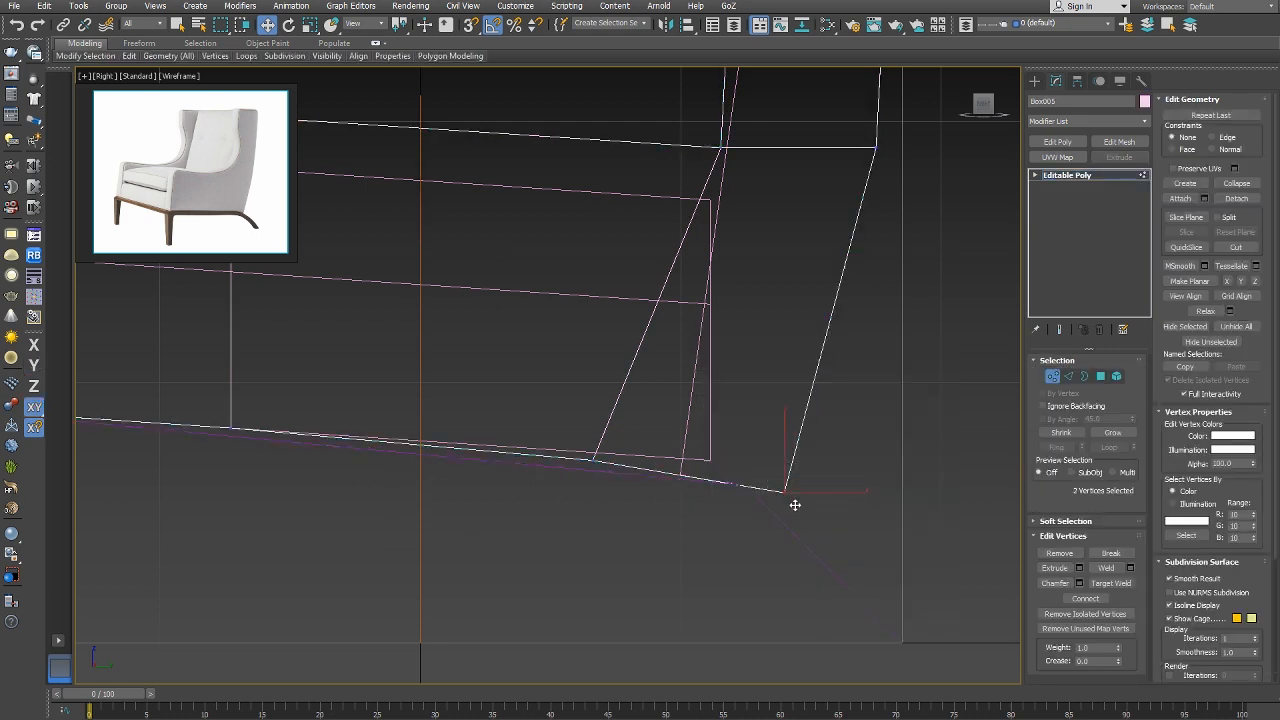
key("s")
left_click_drag(772, 487, 751, 489)
right_click(801, 478)
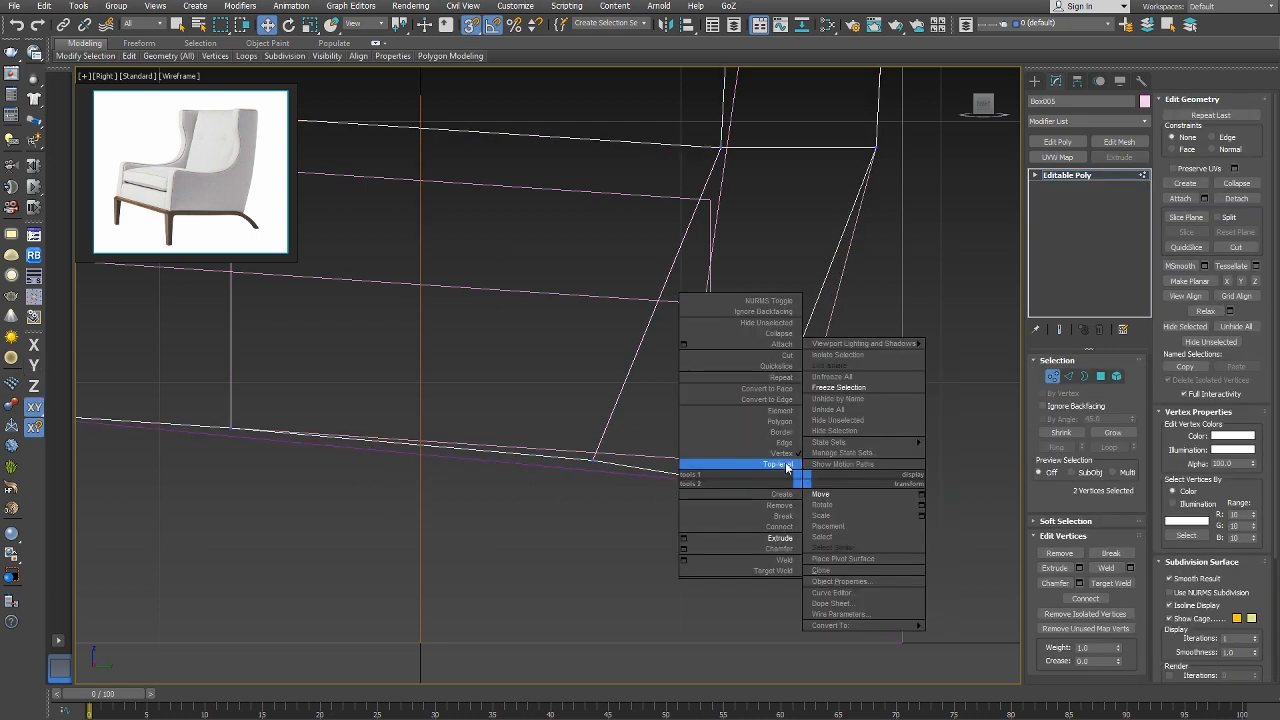
left_click(795, 468)
Snap the backrest's bottom vertices forward so its rear bottom corner meets the guide line's upper rear vertex.
right_click(836, 480)
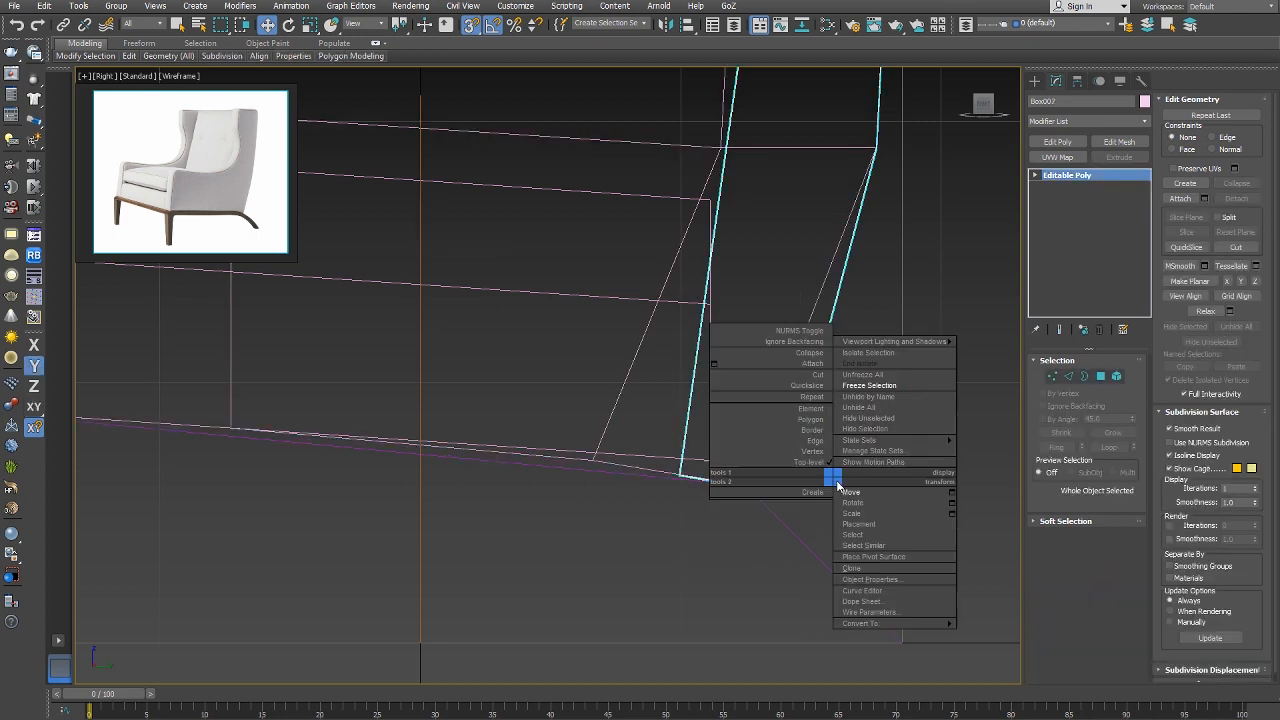
left_click(808, 452)
left_click_drag(857, 417, 668, 550)
left_click_drag(806, 480, 720, 460)
right_click(719, 458)
left_click(691, 446)
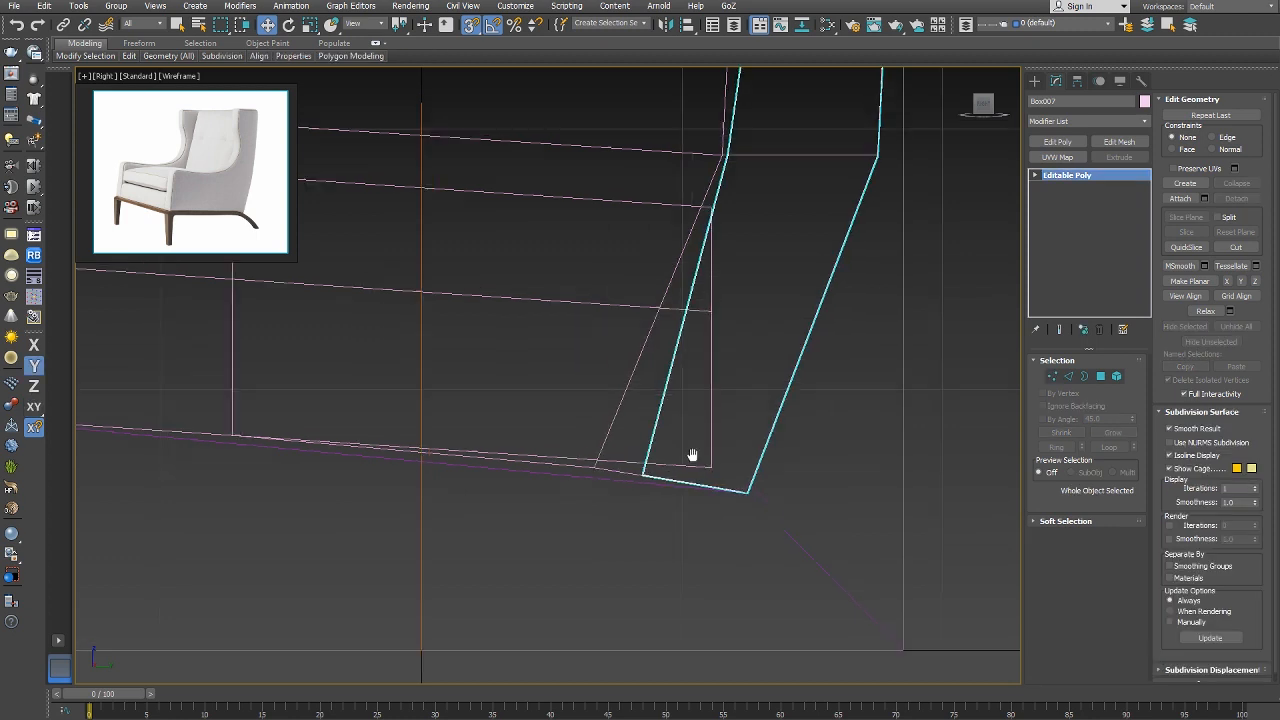
Snap the backrest's front bottom vertices onto the armrest's second-to-last bottom vertex.
scroll(695, 470, "up", 3)
key("1")
left_click_drag(689, 481, 631, 496)
right_click(694, 498)
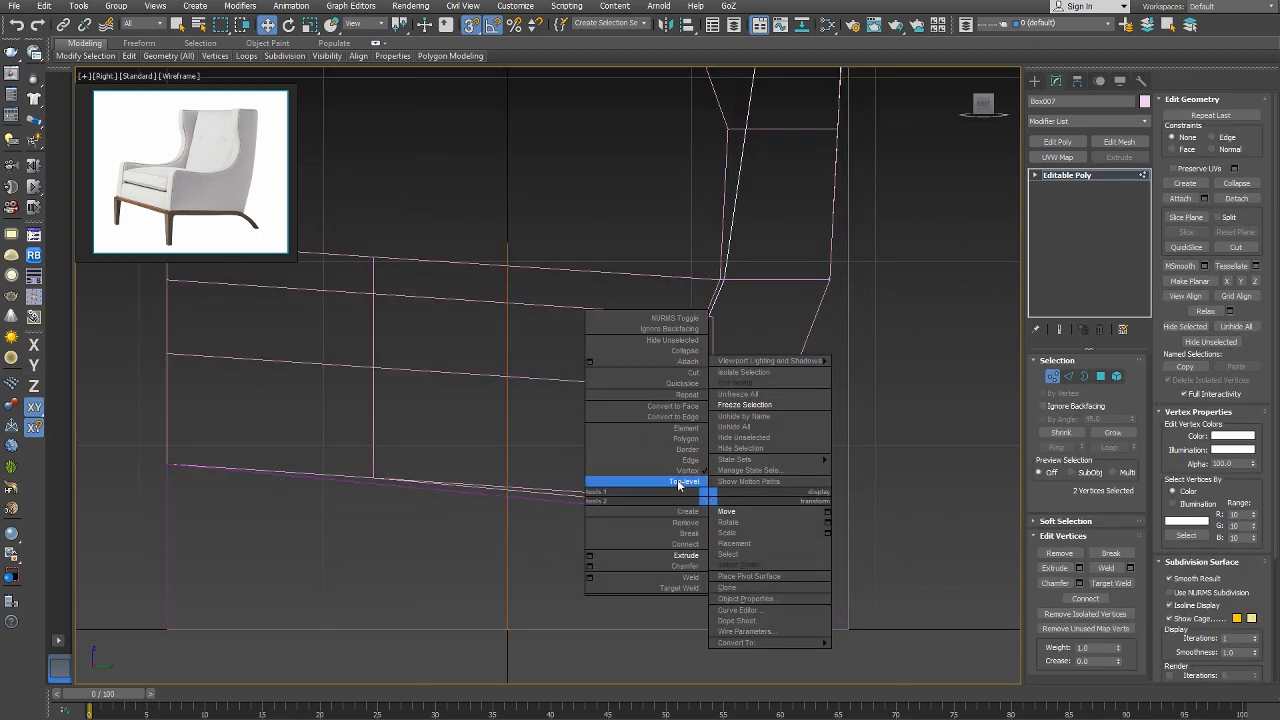
left_click(677, 479)
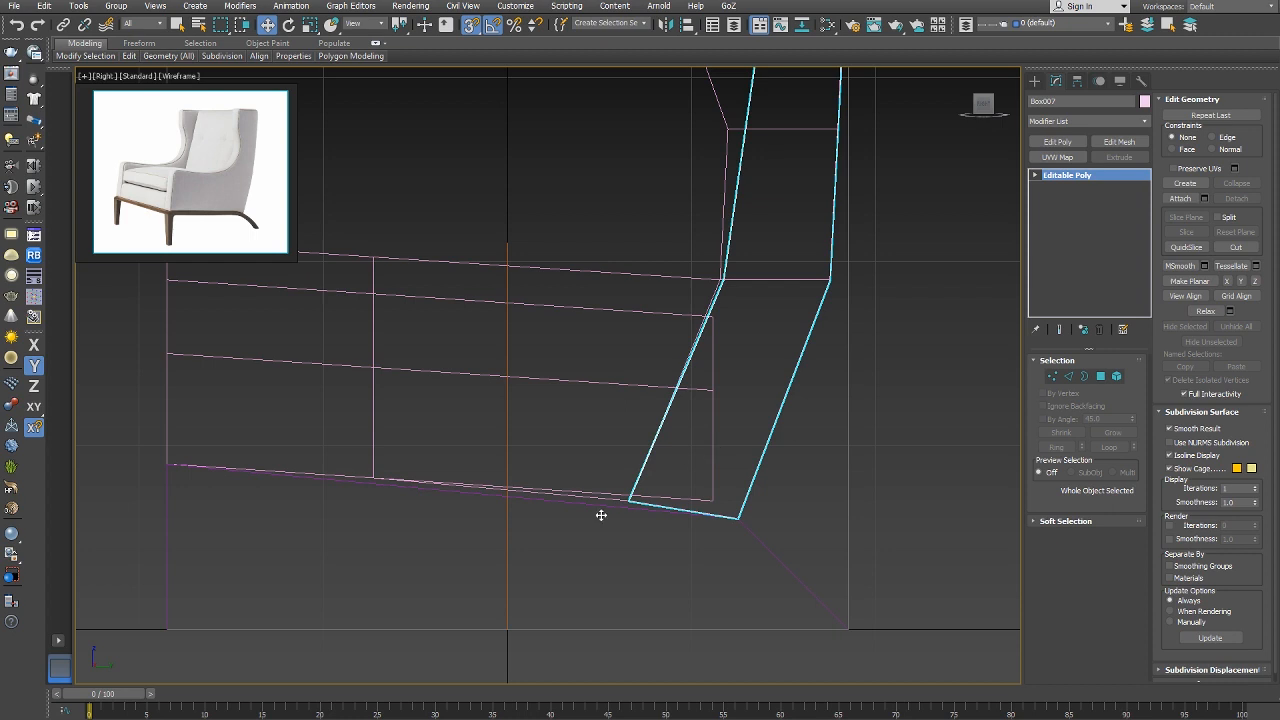
Lower the backrest's front bottom vertices along Y onto the guide line.
right_click(668, 519)
left_click(649, 494)
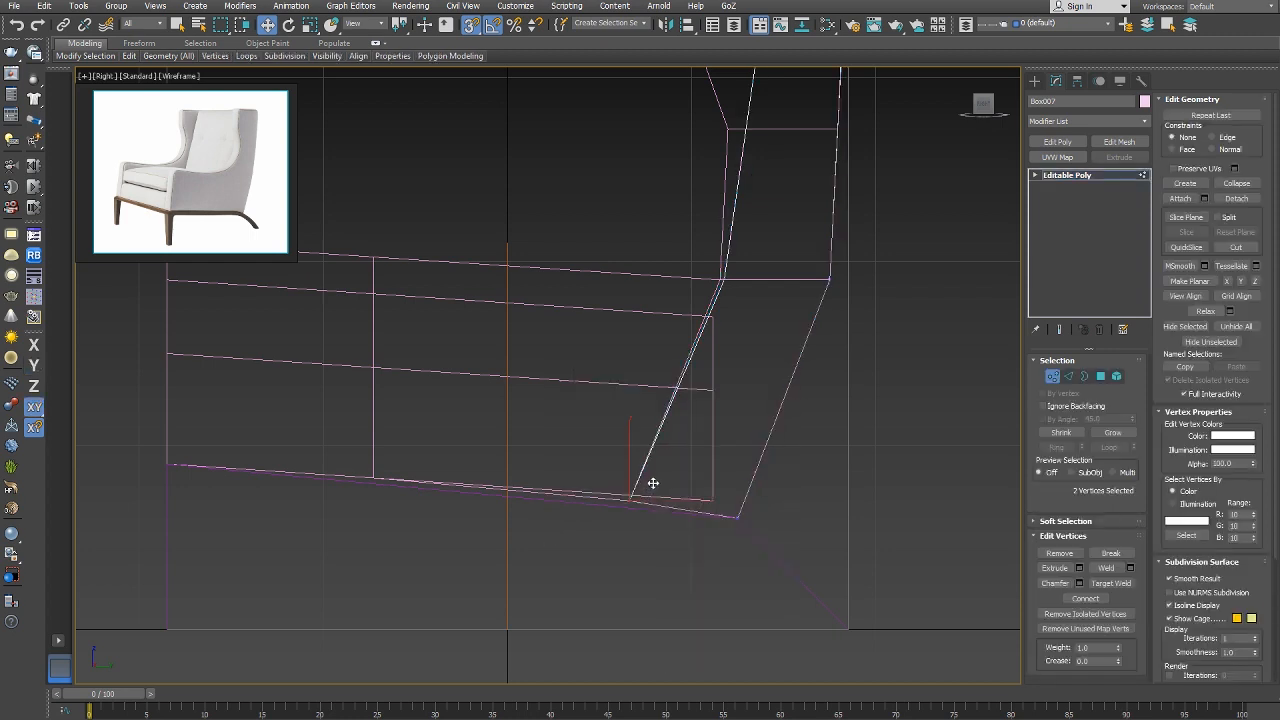
key("F6")
mouse_move(651, 475)
left_mouse_down()
mouse_move(657, 486)
mouse_move(652, 471)
left_mouse_up()
right_click(674, 481)
left_click(660, 476)
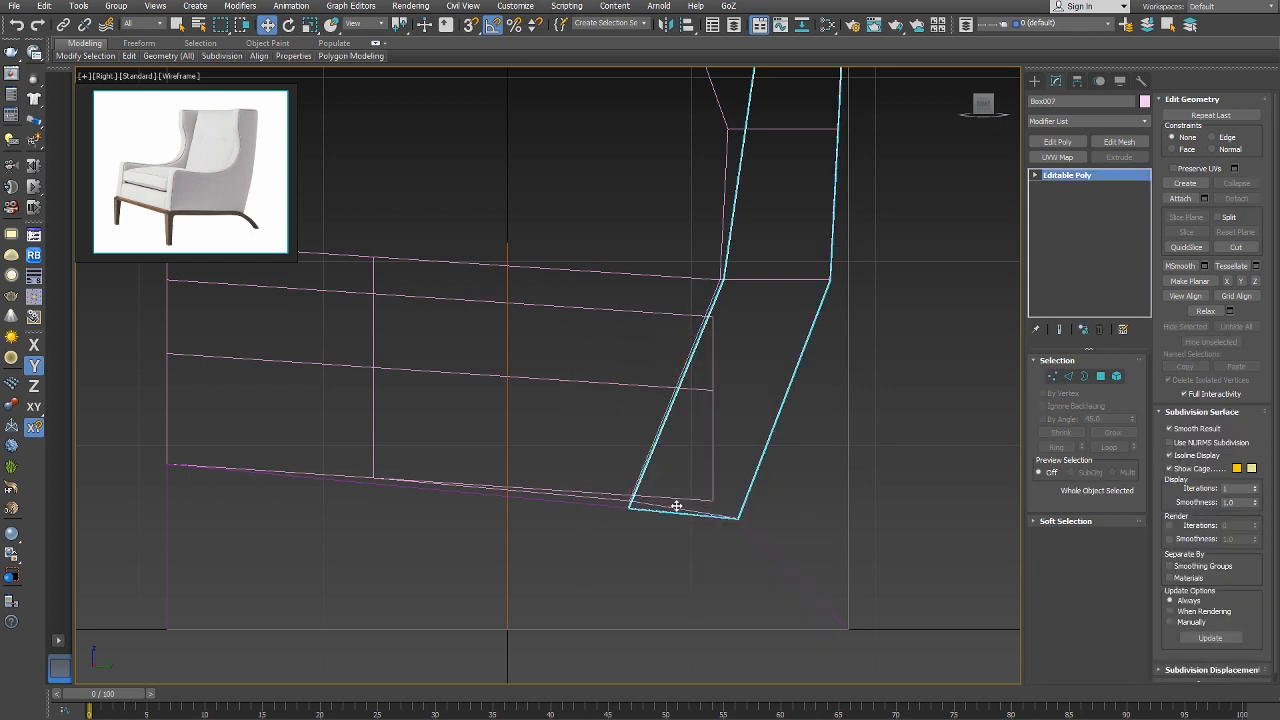
Move the armrest's second-to-last bottom vertices down onto the backrest's front bottom corner on the guide line.
left_click(669, 503)
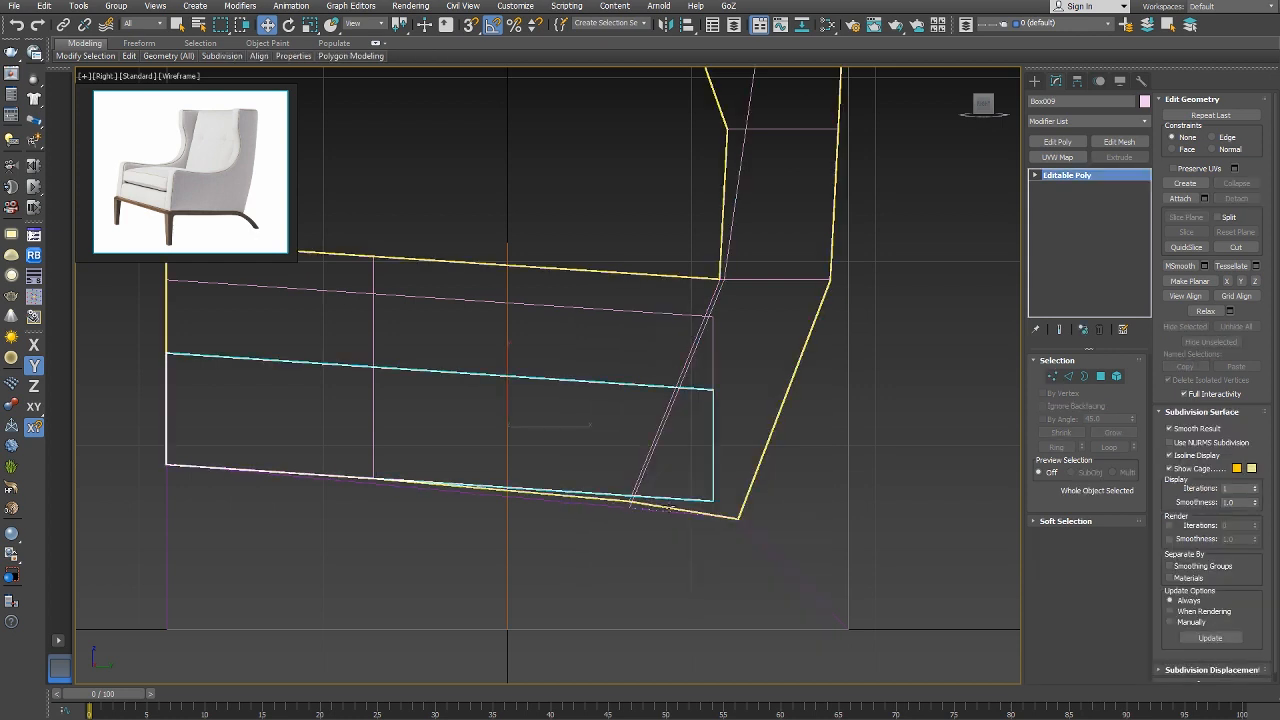
left_click(663, 508)
right_click(663, 503)
left_click(634, 480)
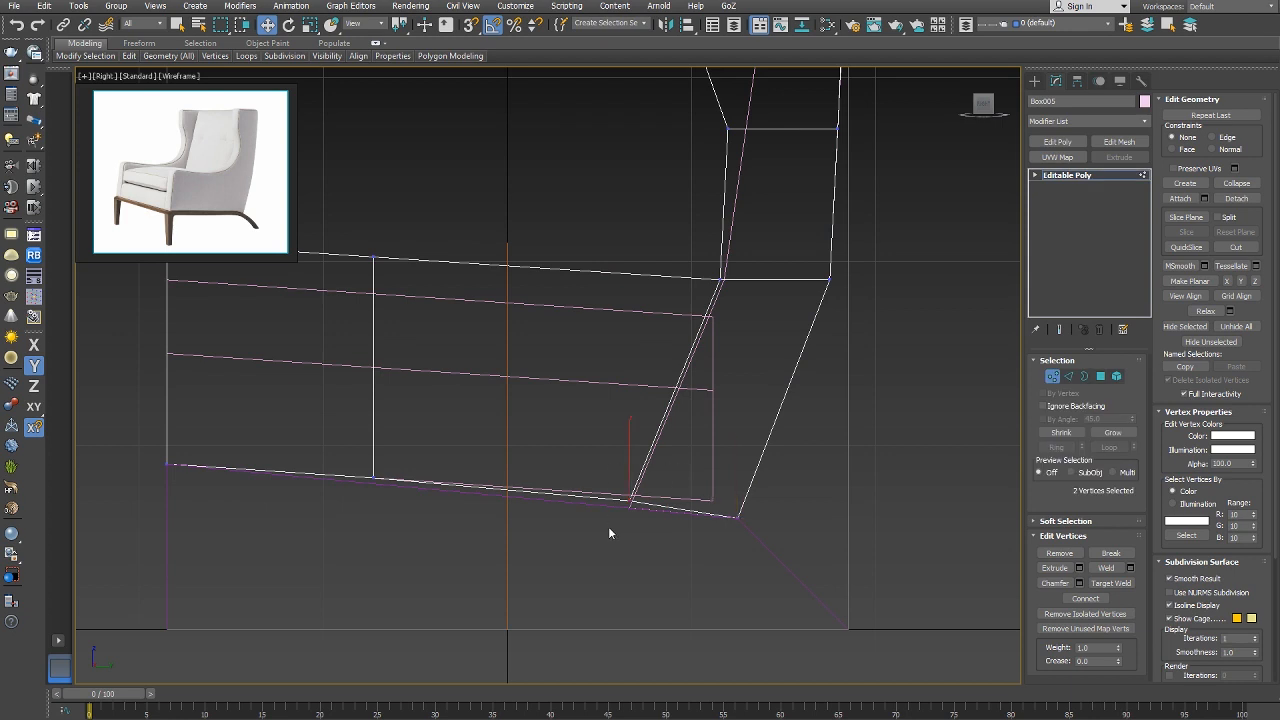
scroll(630, 505, "up", 5)
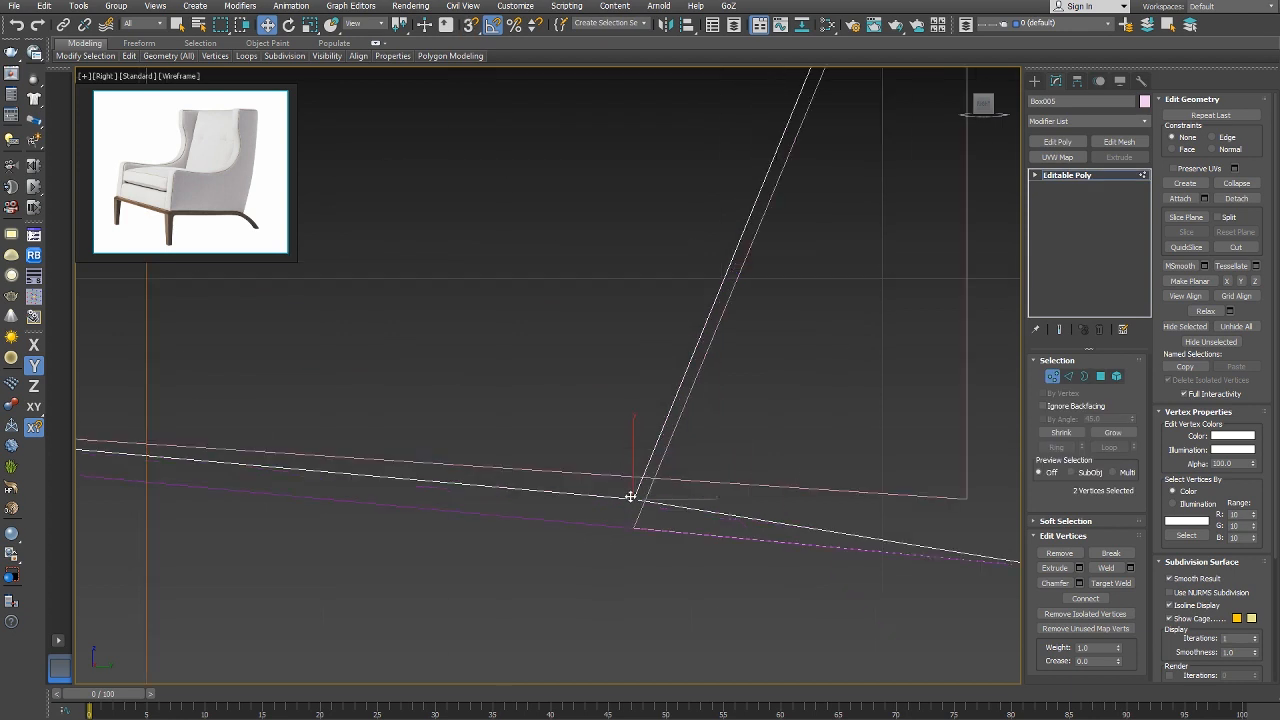
key("F8")
left_click_drag(630, 496, 624, 524)
key("s")
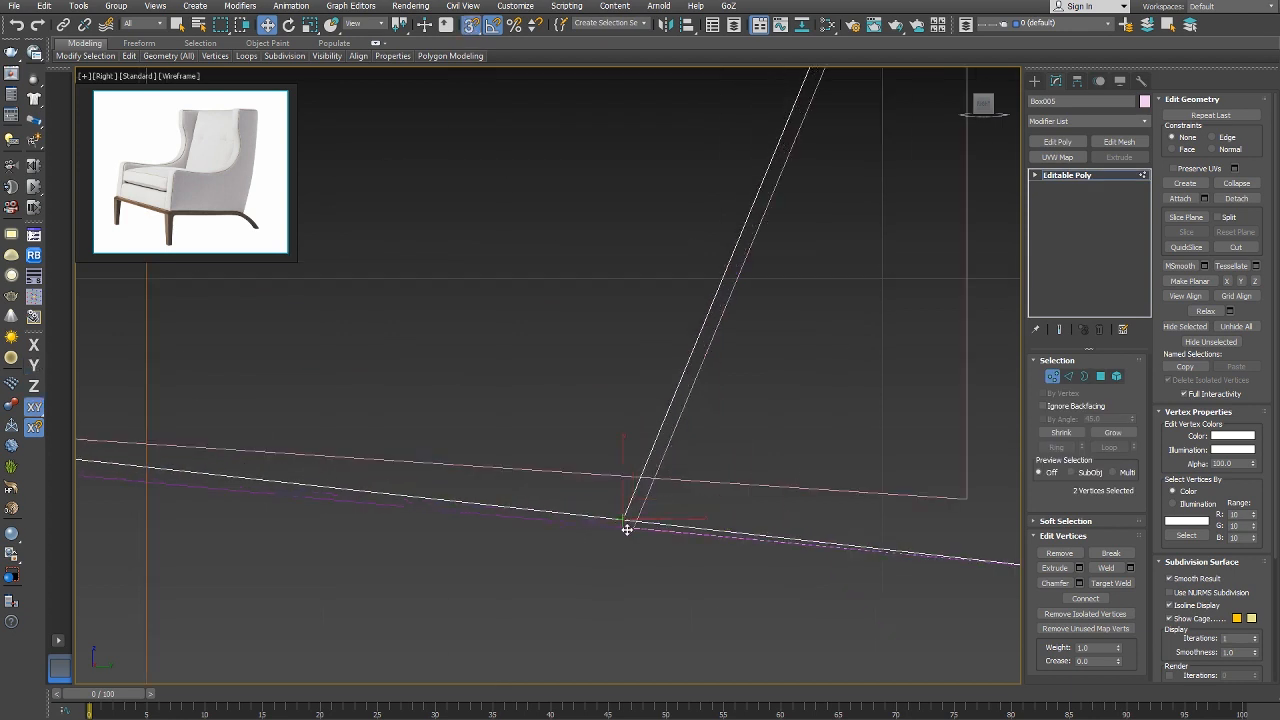
Lower the armrest's middle bottom vertices along Y onto the guide line.
scroll(627, 528, "down", 3)
scroll(399, 519, "up", 2)
key("F6")
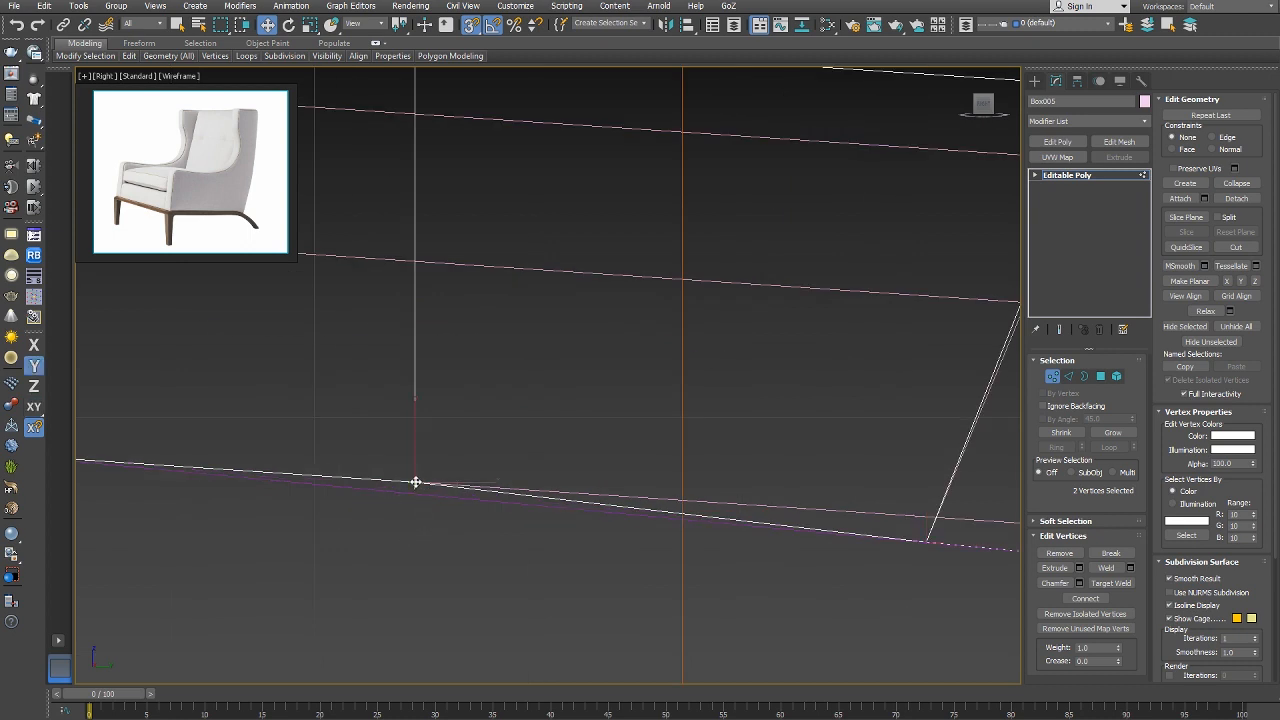
left_click_drag(417, 480, 427, 496)
right_click(565, 500)
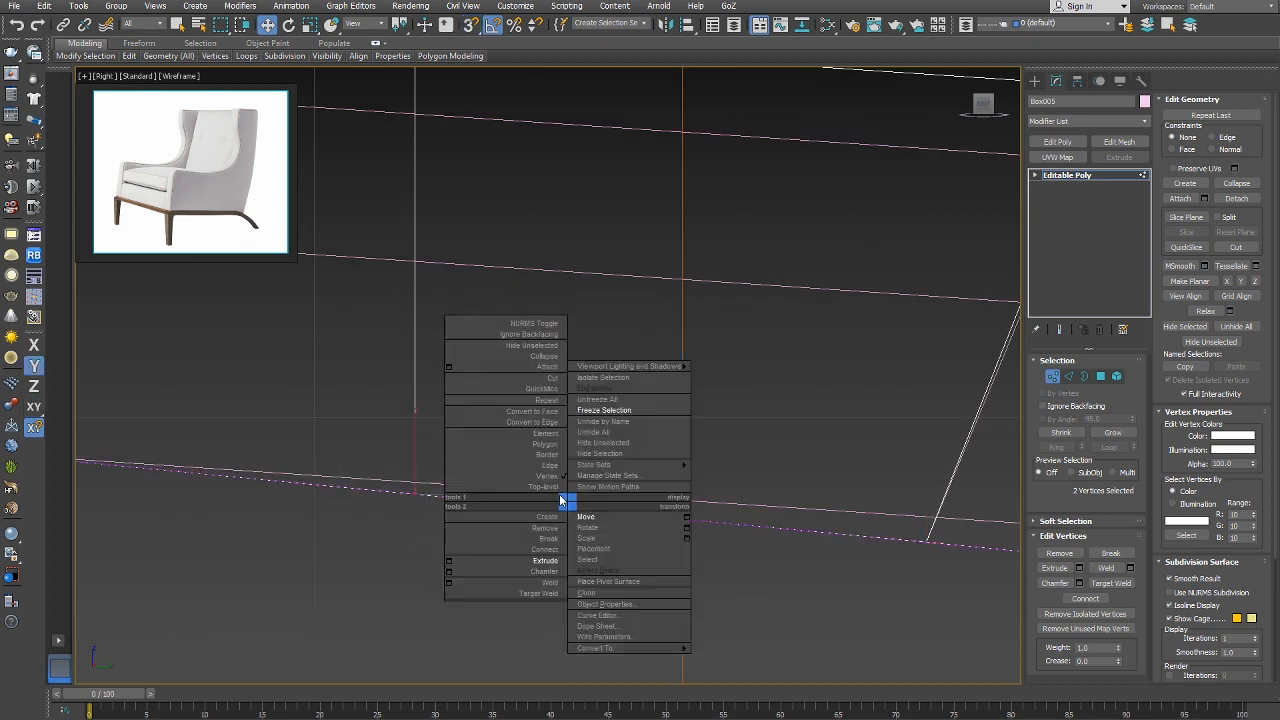
left_click(531, 480)
right_click(525, 474)
left_click(509, 462)
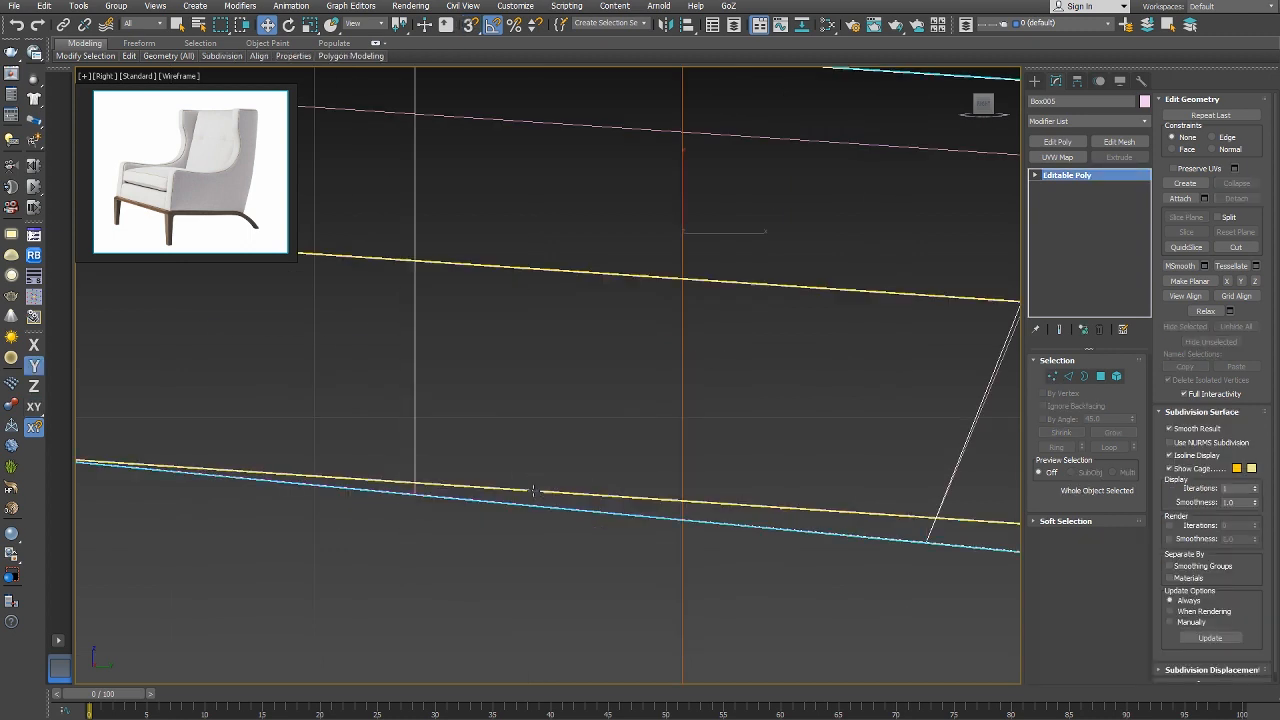
Snap the lower seat base's rear vertices forward to the backrest's front bottom corner and align its upper rear vertices with the seat's underside.
left_click(531, 488)
scroll(531, 490, "down", 5)
right_click(731, 511)
left_click(714, 486)
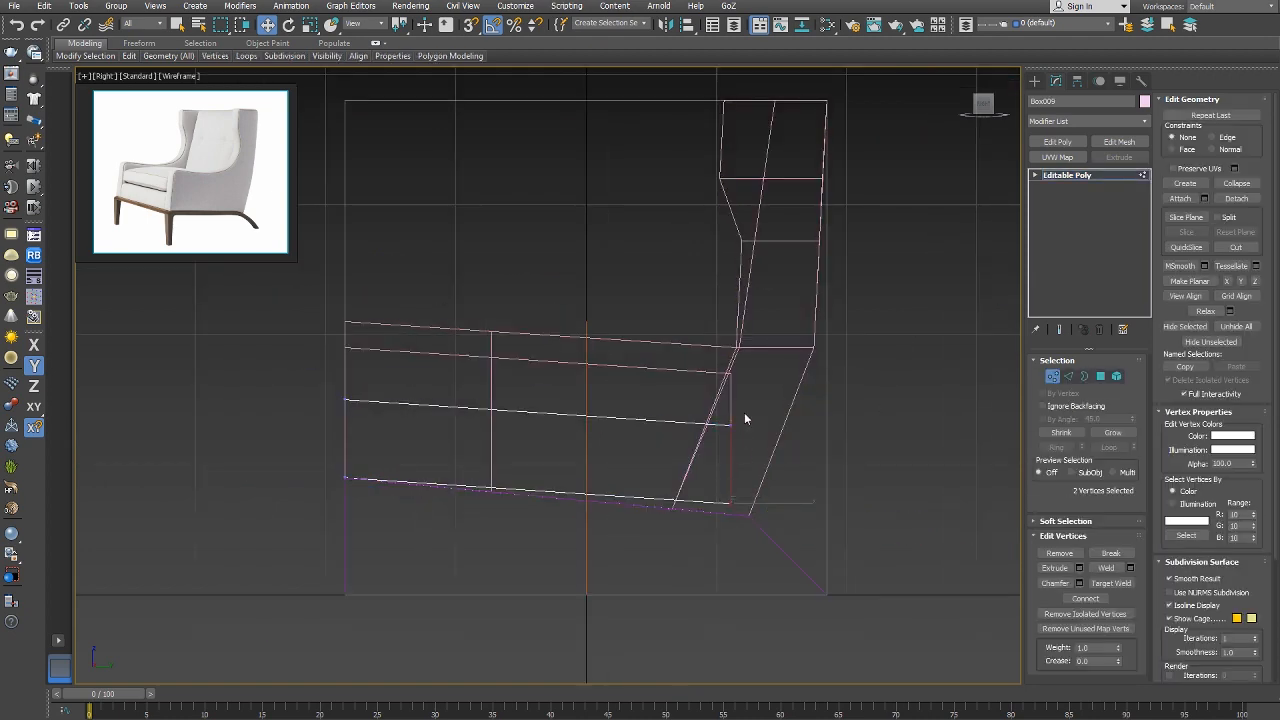
key("p")
mouse_move(744, 413)
middle_mouse_down("alt")
mouse_move(663, 447)
mouse_move(678, 455)
middle_mouse_up("alt")
key("F3")
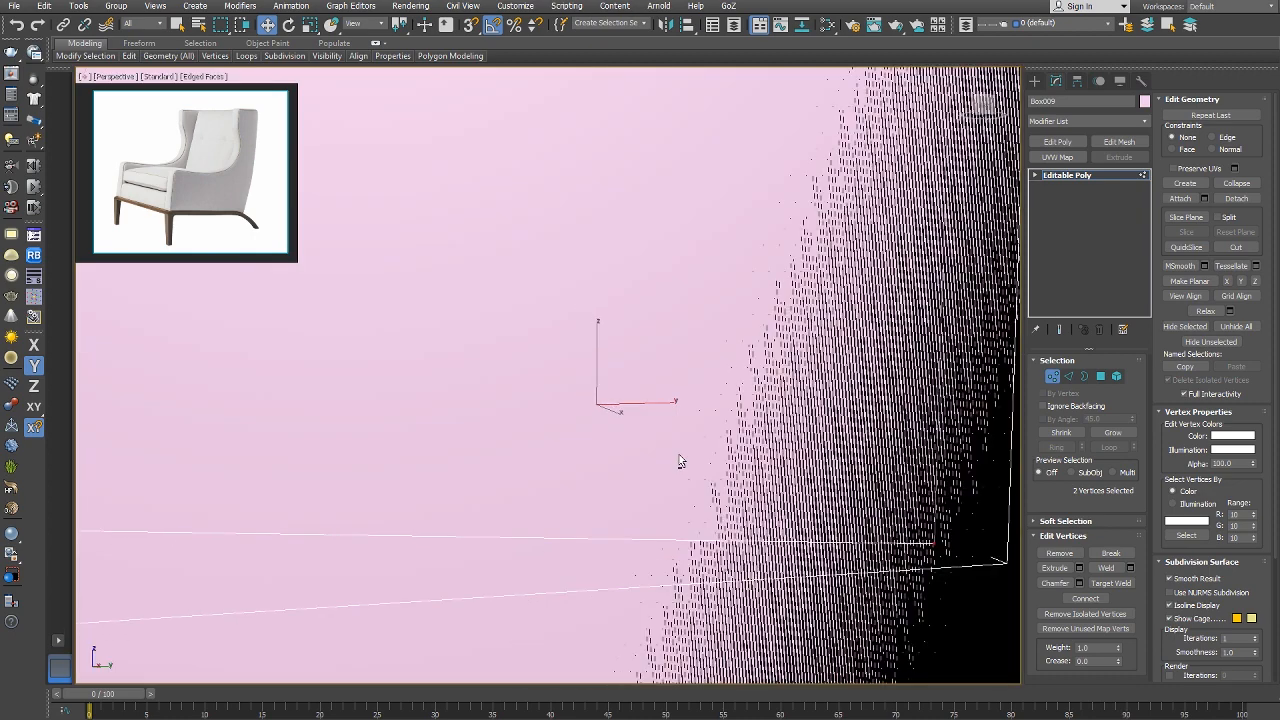
key("r")
key("F3")
scroll(535, 352, "up", 2)
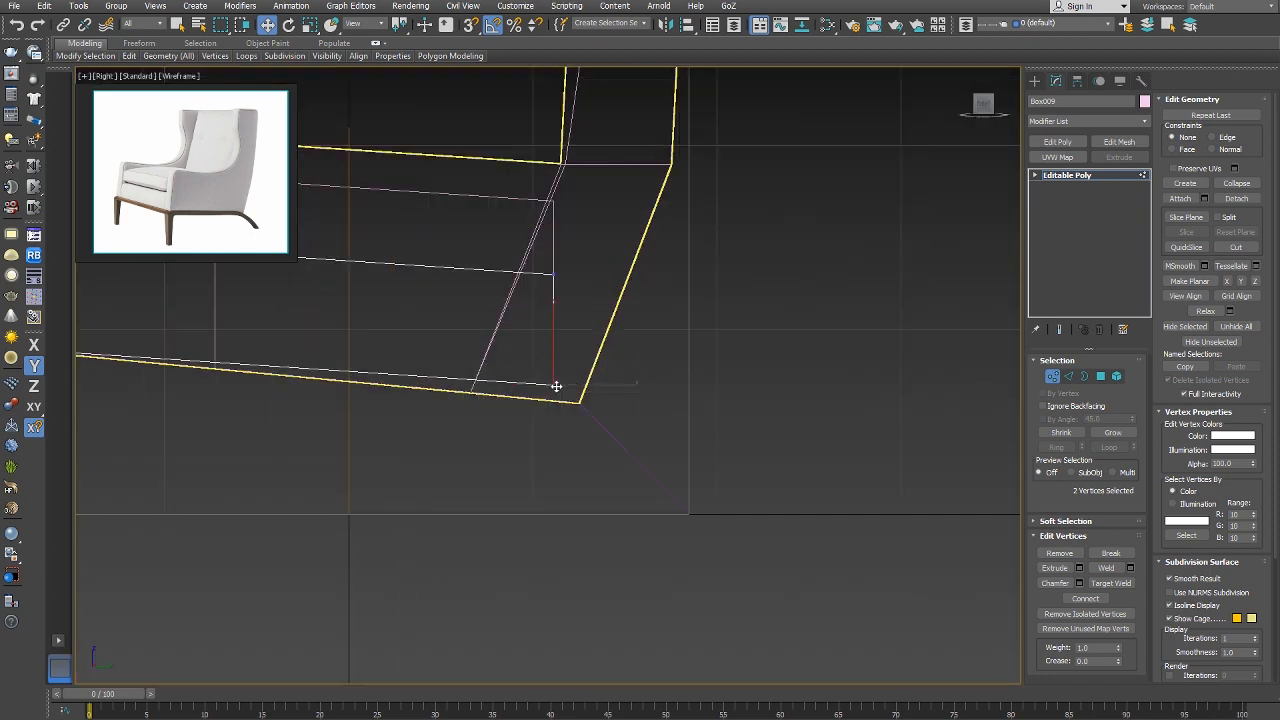
middle_click_drag(575, 350, 609, 411)
left_click_drag(629, 309, 513, 450)
key("F8")
key("s")
middle_click_drag(463, 388, 590, 459)
key("F6")
mouse_move(648, 363)
left_mouse_down()
mouse_move(654, 383)
mouse_move(648, 354)
left_mouse_up()
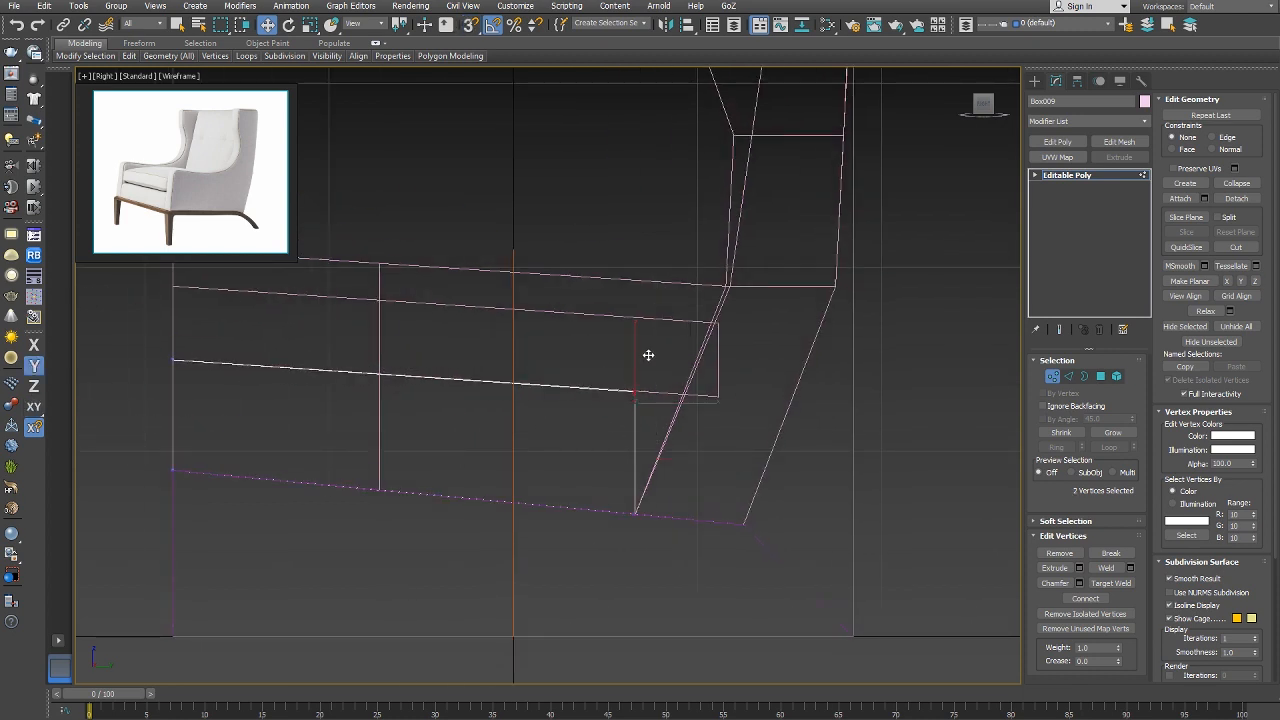
Finish vertex editing on the lower seat base and display the chair shaded with edges in perspective.
right_click(720, 440)
left_click(686, 425)
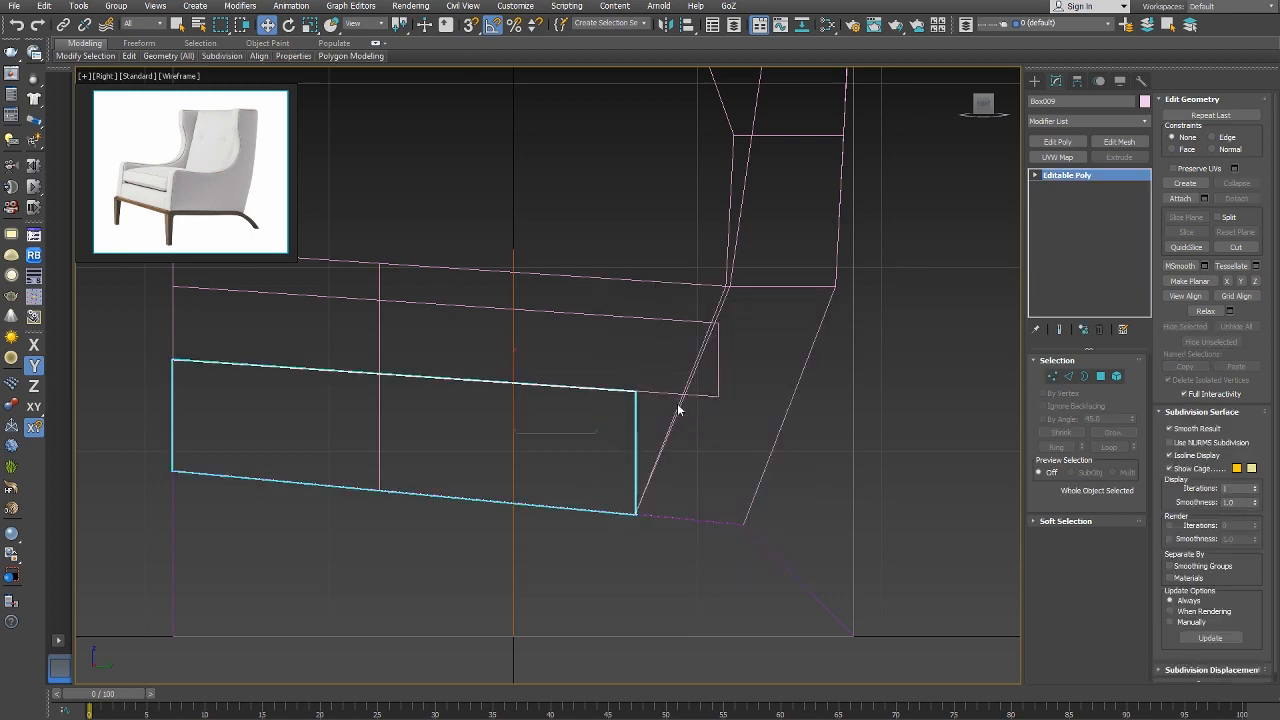
key("p")
mouse_move(634, 420)
middle_mouse_down("alt")
mouse_move(589, 405)
mouse_move(691, 426)
mouse_move(706, 451)
mouse_move(655, 463)
middle_mouse_up("alt")
key("F3")
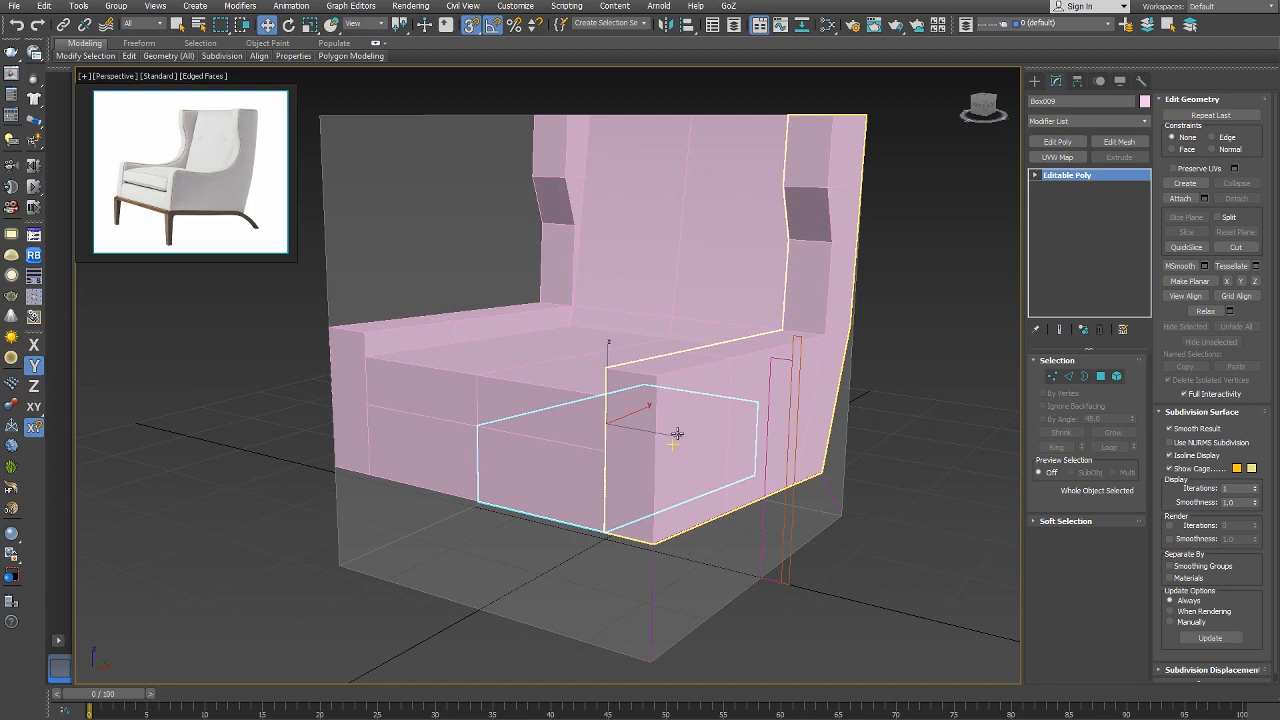
Insert an extra edge loop across the side armrest, between its existing front loop and the backrest junction.
right_click(680, 385)
left_click(713, 376)
left_click(727, 367)
key("r")
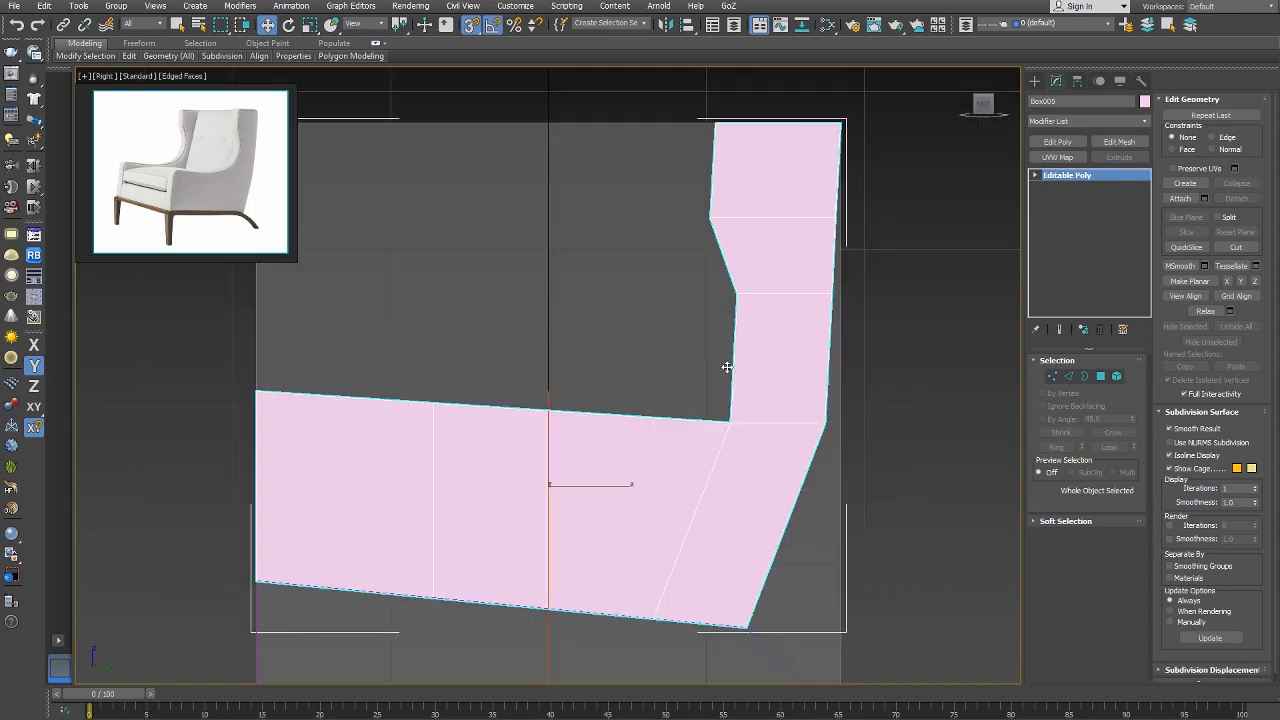
scroll(726, 366, "down", 3)
right_click(570, 431)
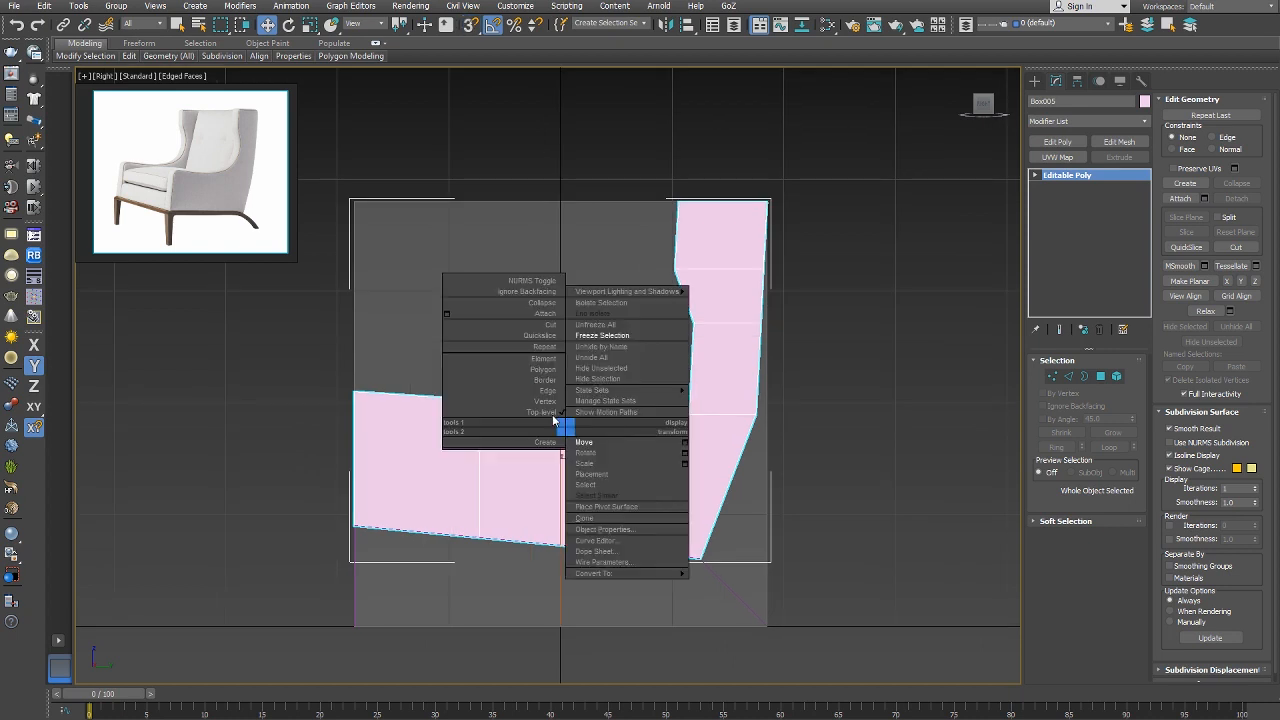
left_click(540, 408)
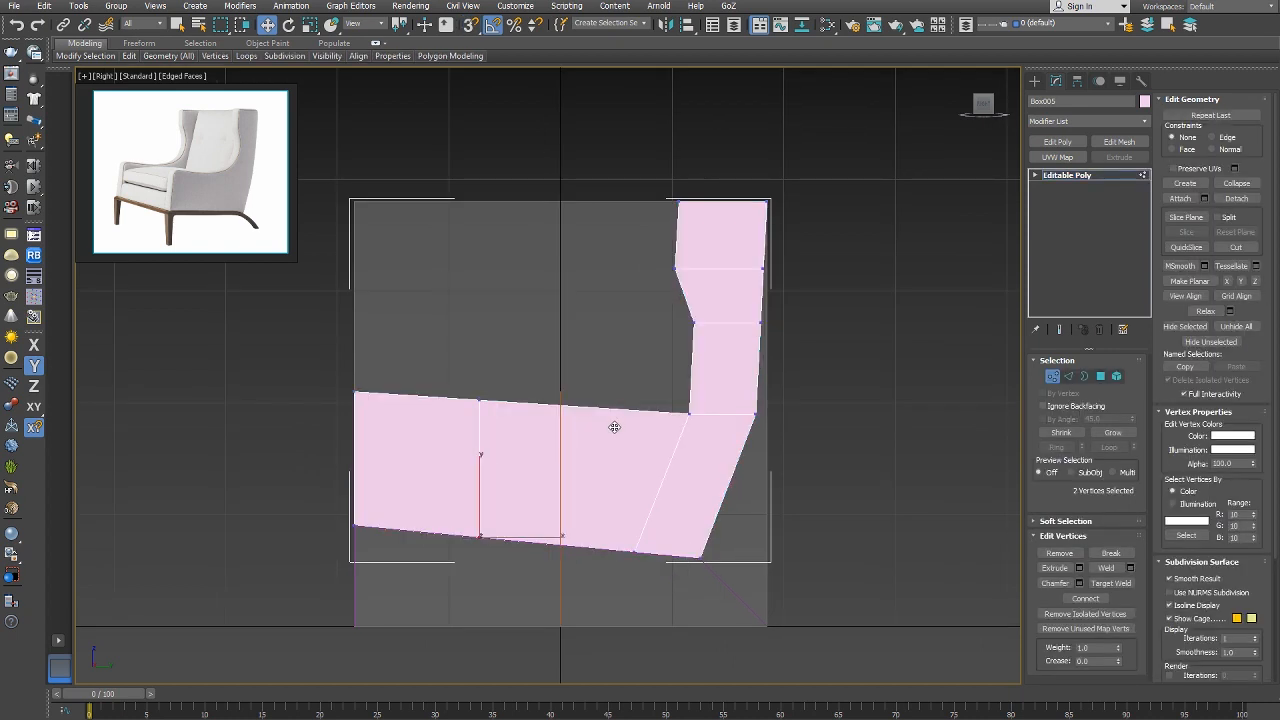
left_click(614, 412)
Lower the new edge loop's top vertices along Y to dip the armrest's upper edge before the backrest.
right_click(656, 423)
right_click(656, 424)
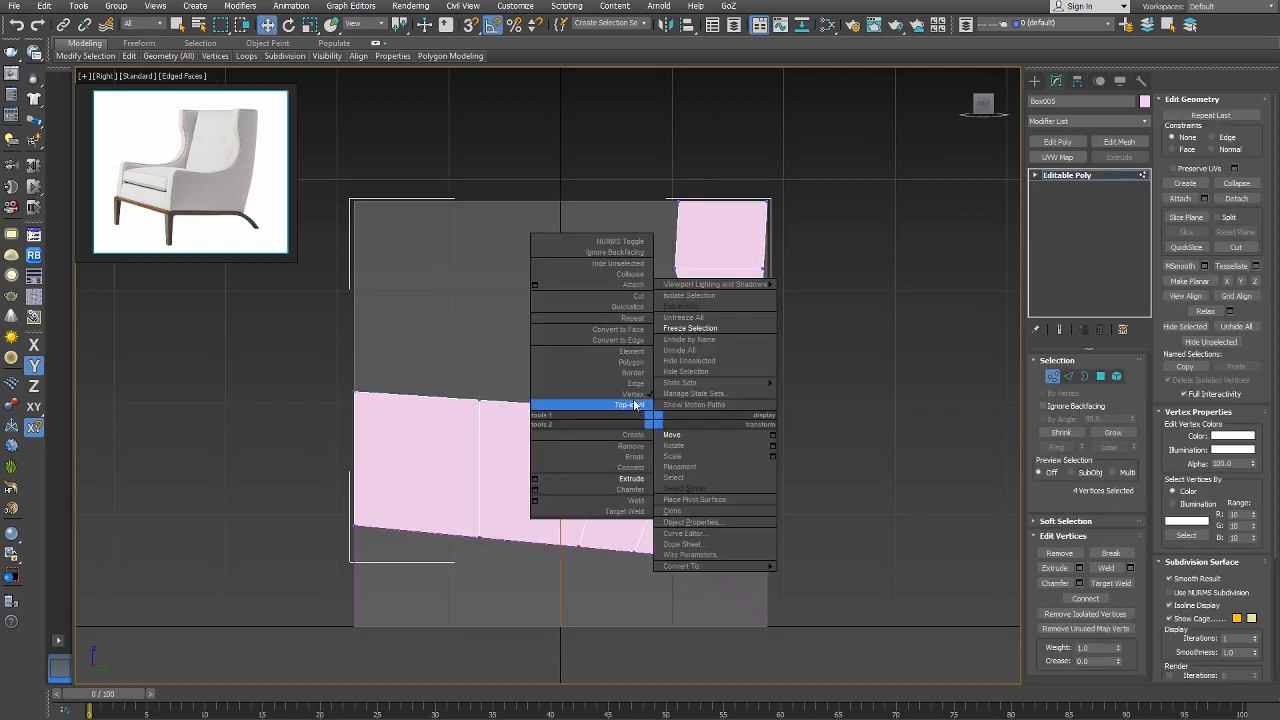
left_click(632, 397)
left_click(616, 406)
left_click_drag(616, 406, 620, 425)
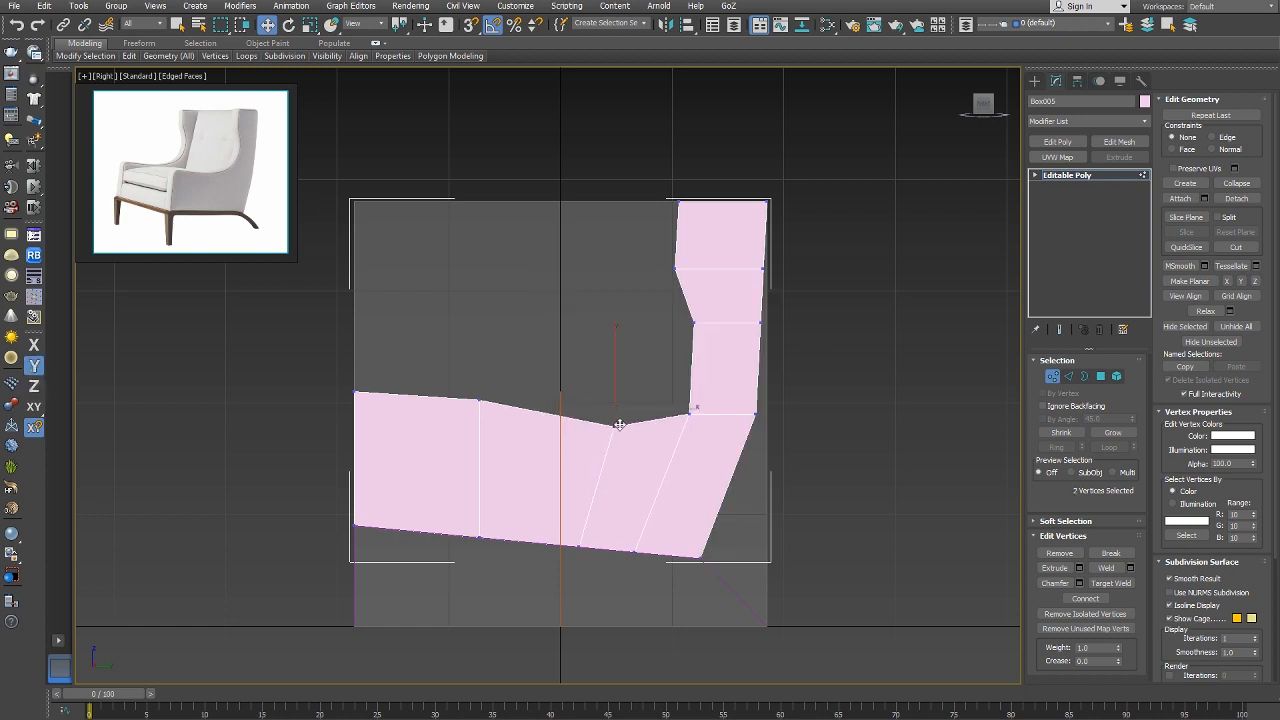
Move the armrest's inner corner vertices at the backrest junction slightly down and forward, and finish vertex editing.
left_click(689, 414)
key("F8")
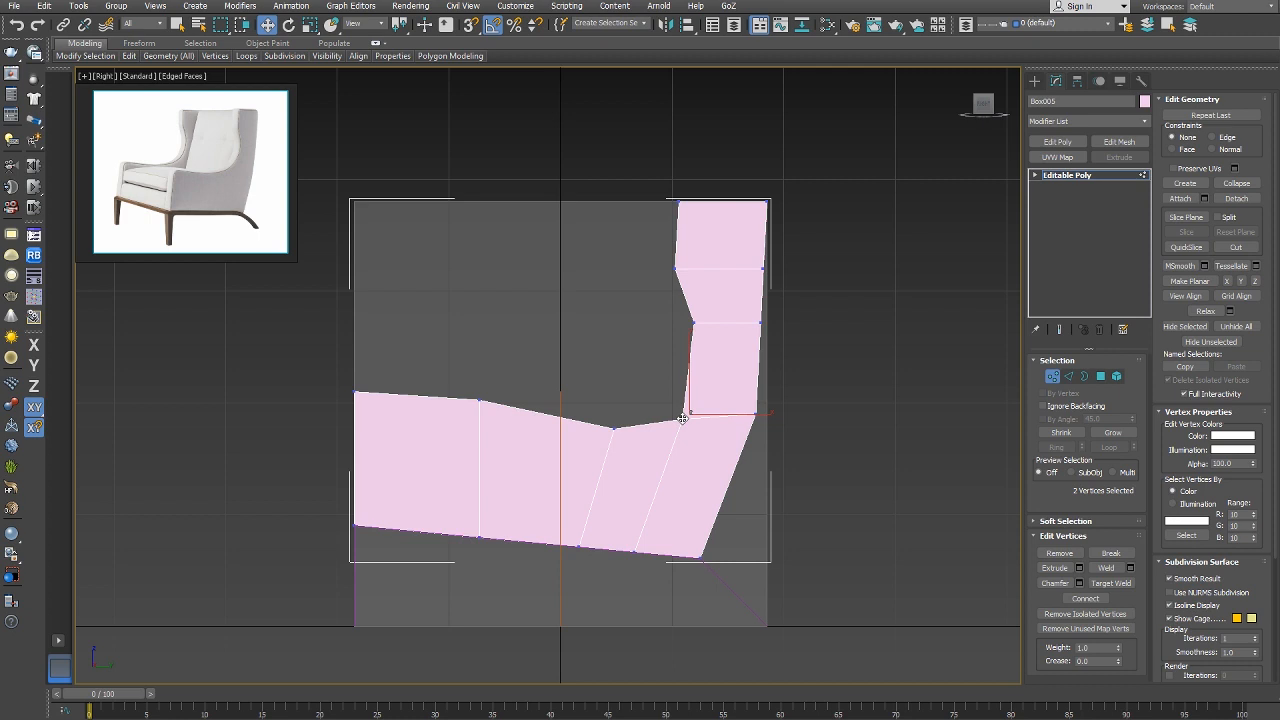
left_click_drag(682, 418, 686, 424)
right_click(684, 419)
left_click(667, 398)
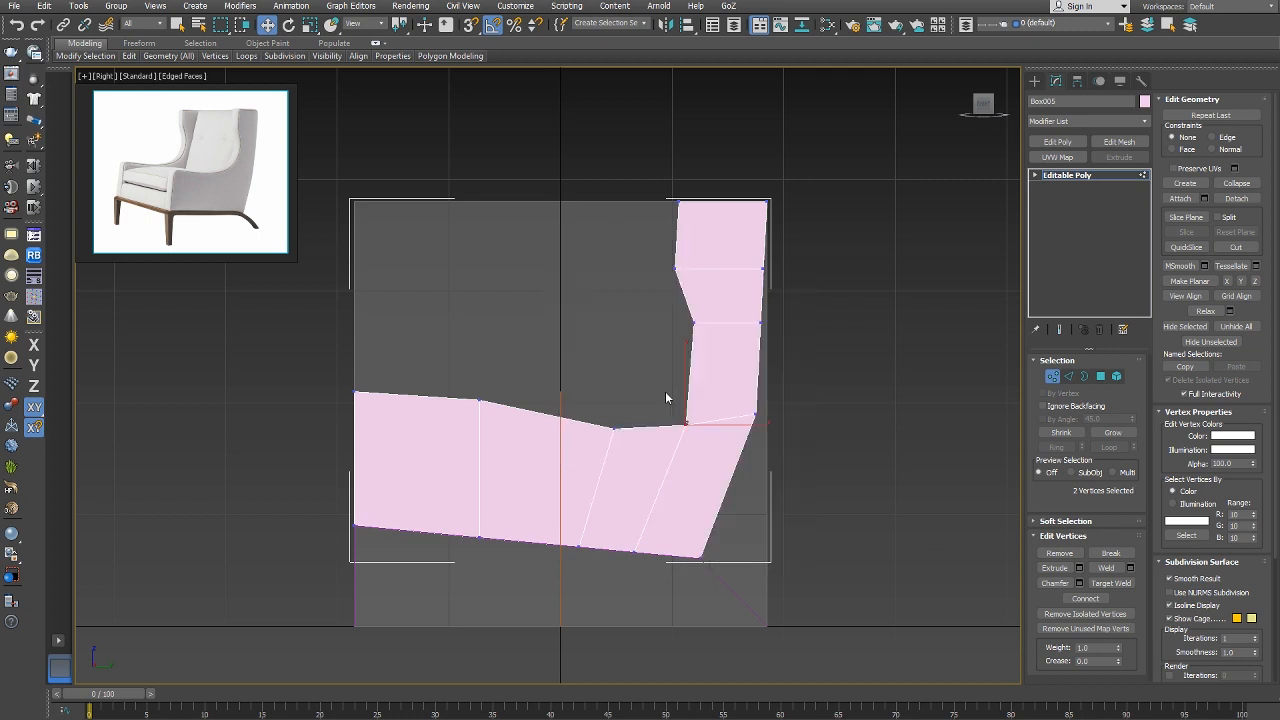
right_click(664, 390)
left_click(643, 373)
key("p")
middle_click_drag(555, 410, 622, 406, "alt")
scroll(596, 421, "down", 3)
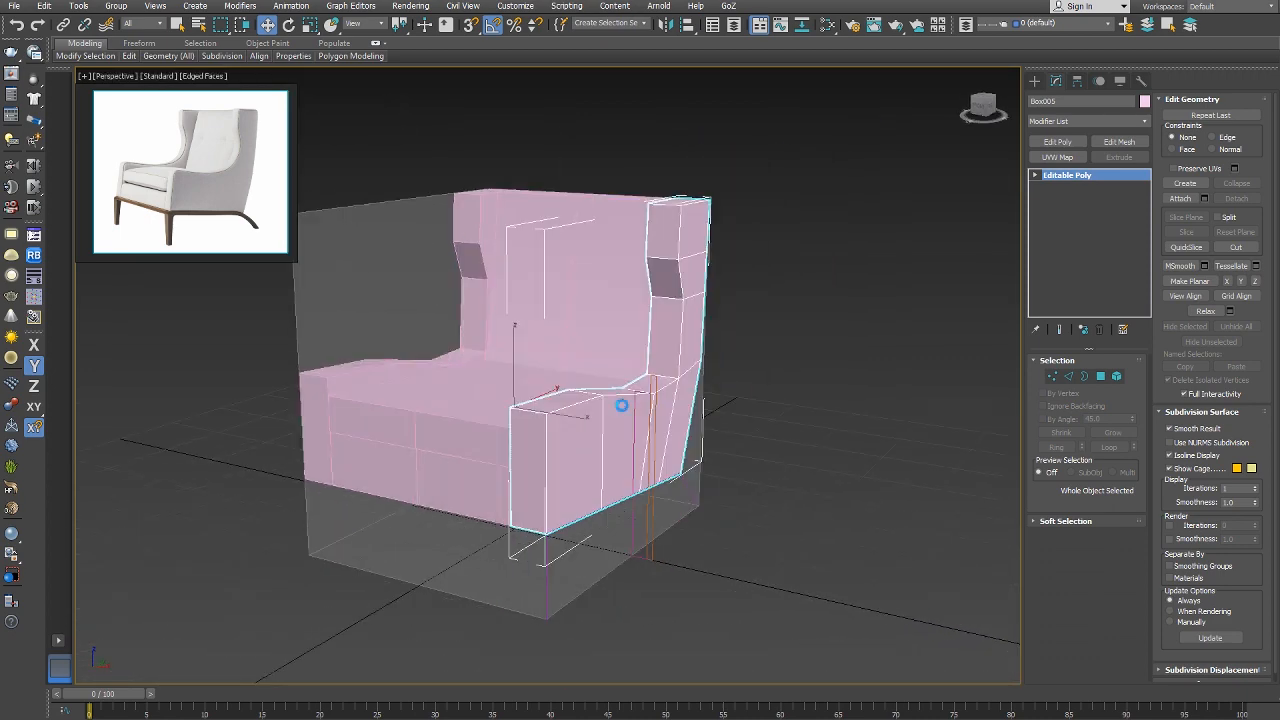
middle_click_drag(560, 438, 629, 438)
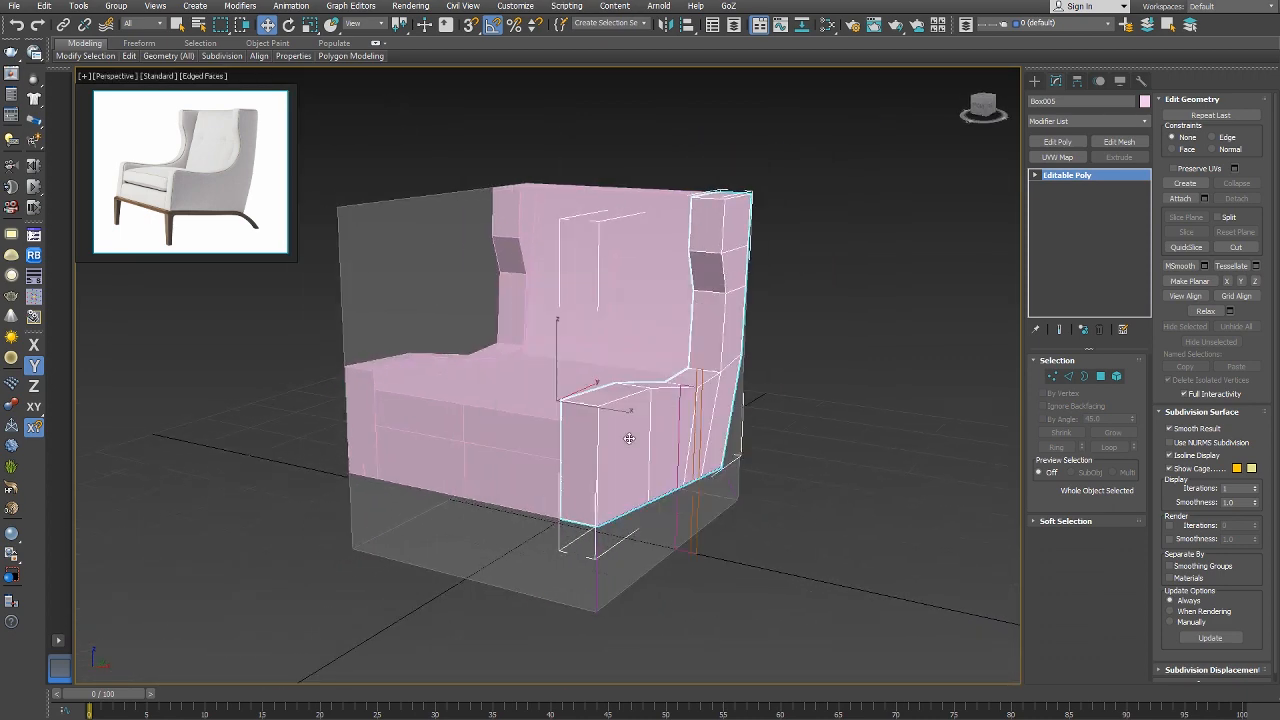
Select all objects in the scene and assign them the first custom light grey object colour.
left_click(818, 208)
key("ctrl+a")
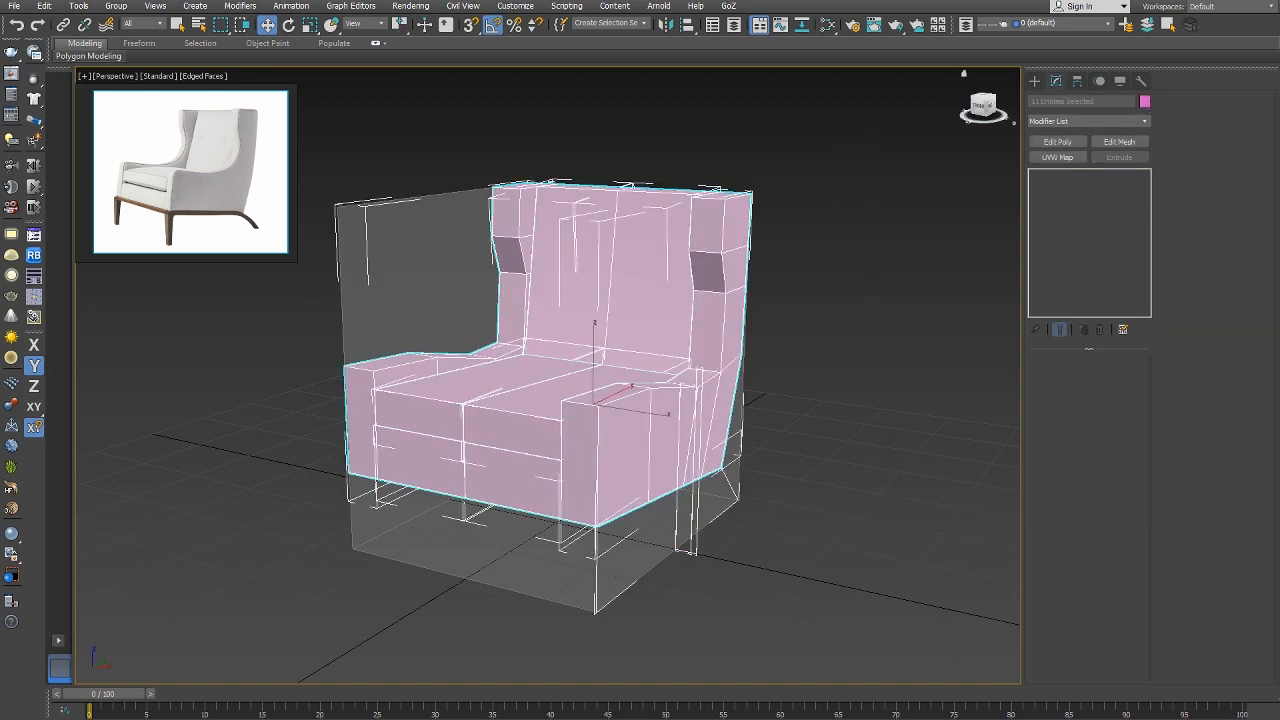
left_click(1145, 102)
left_click(174, 410)
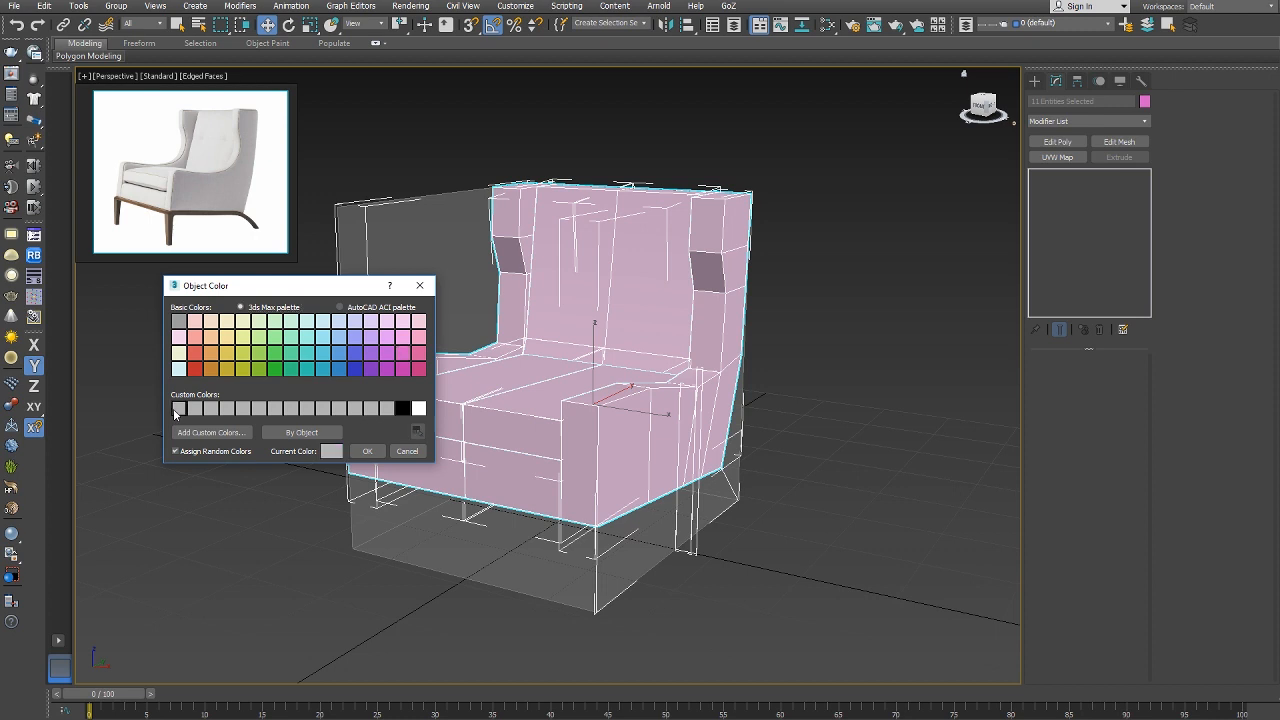
left_click(367, 451)
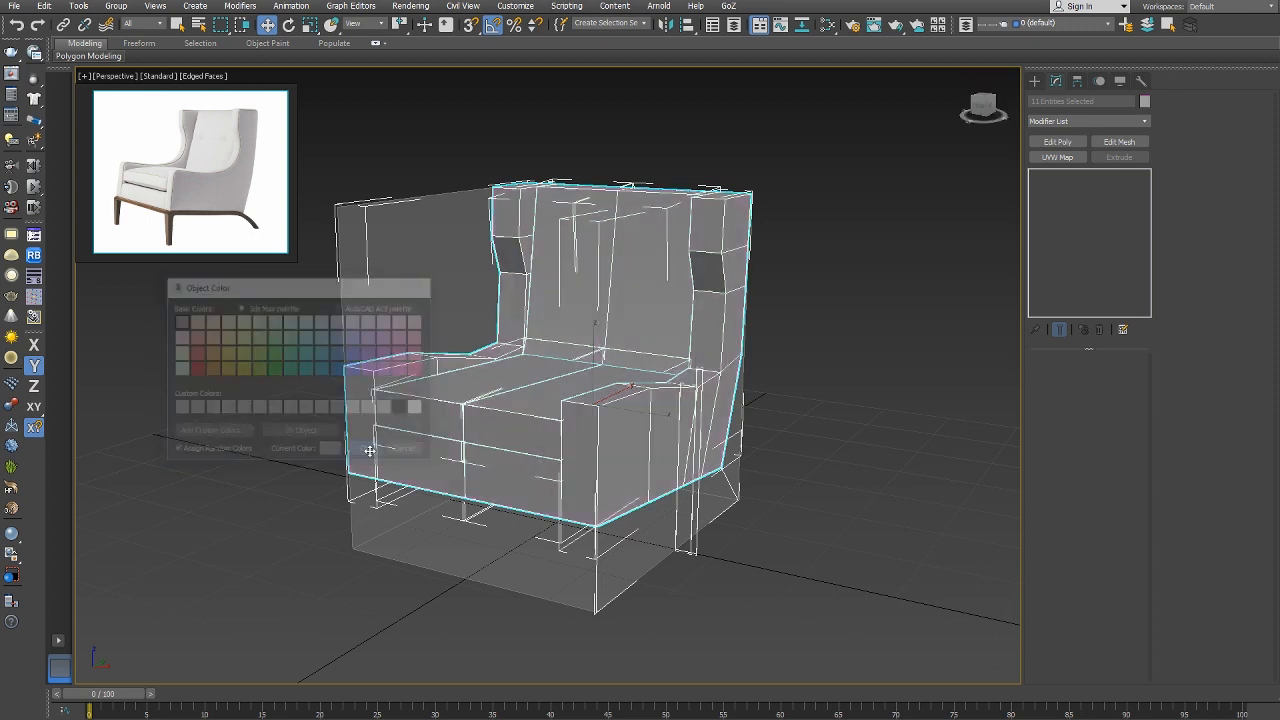
left_click(832, 270)
right_click(836, 261)
left_click(836, 261)
Examine the grey chair's seat, armrests and backrest from both front sides.
left_click(648, 312)
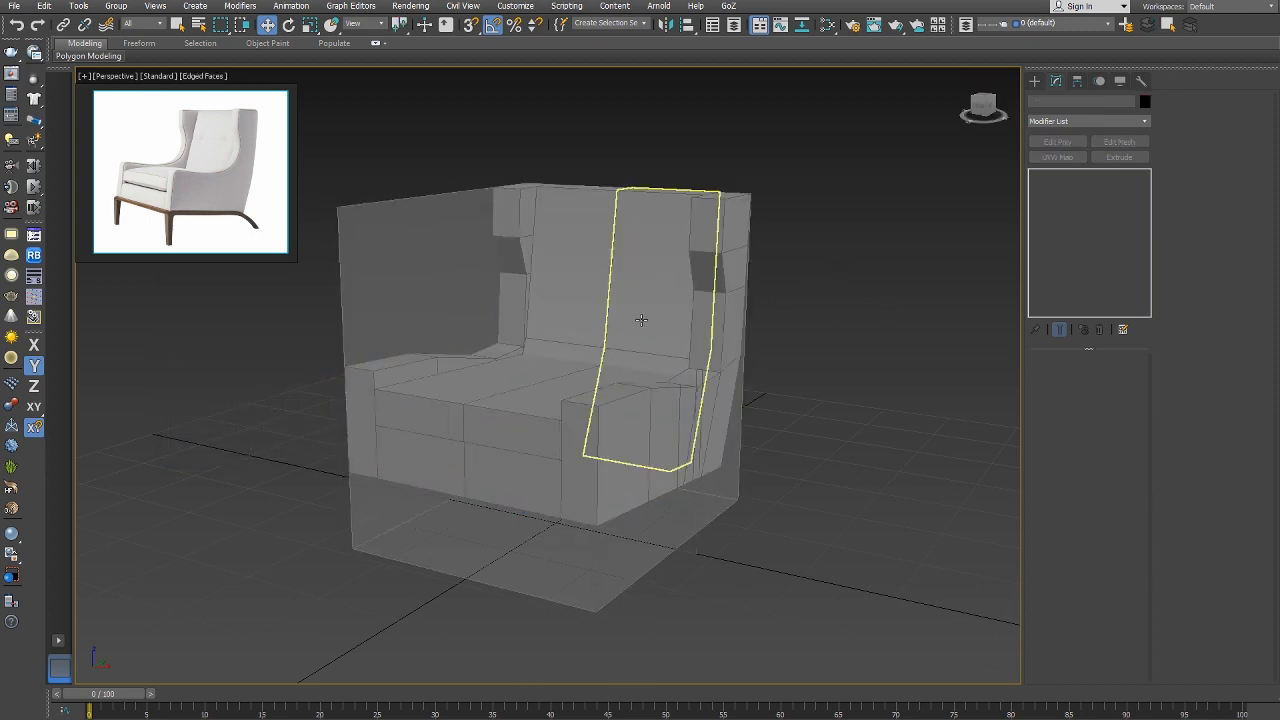
left_click(815, 226)
right_click(815, 230)
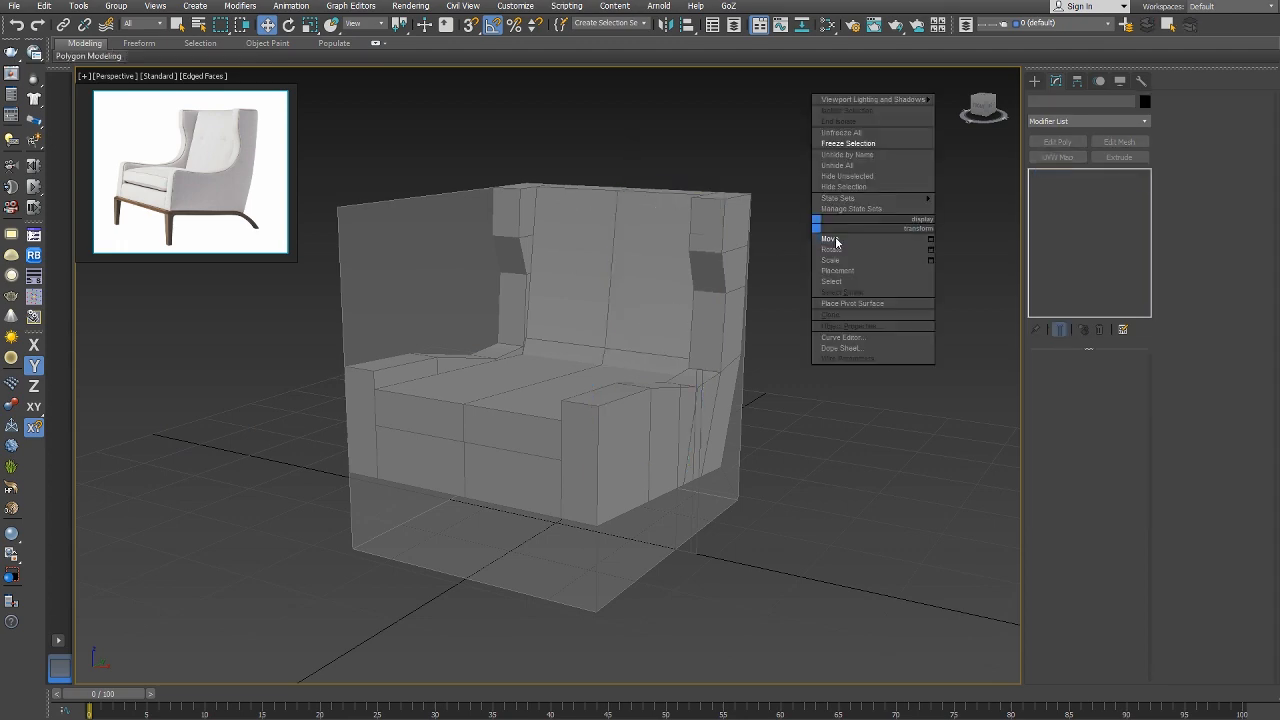
left_click(836, 241)
middle_click_drag(696, 345, 832, 336, "alt")
scroll(557, 394, "up", 3)
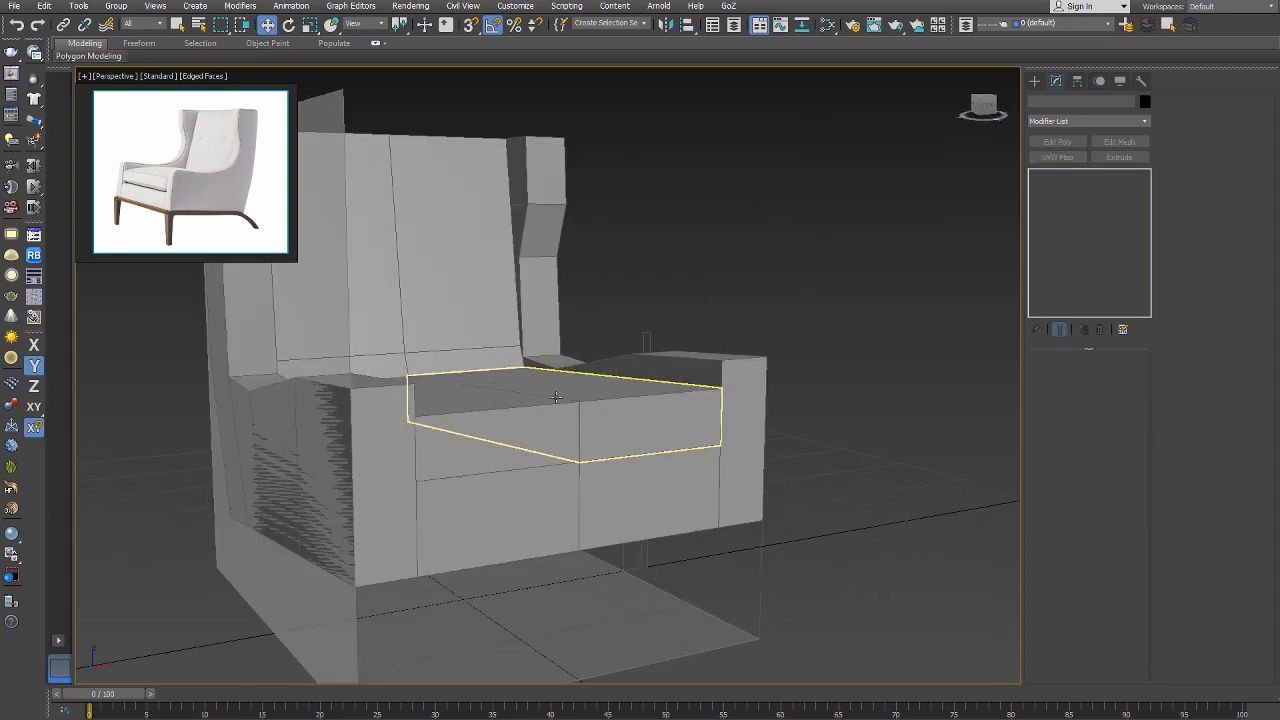
mouse_move(557, 394)
middle_mouse_down()
mouse_move(643, 366)
mouse_move(555, 371)
middle_mouse_up()
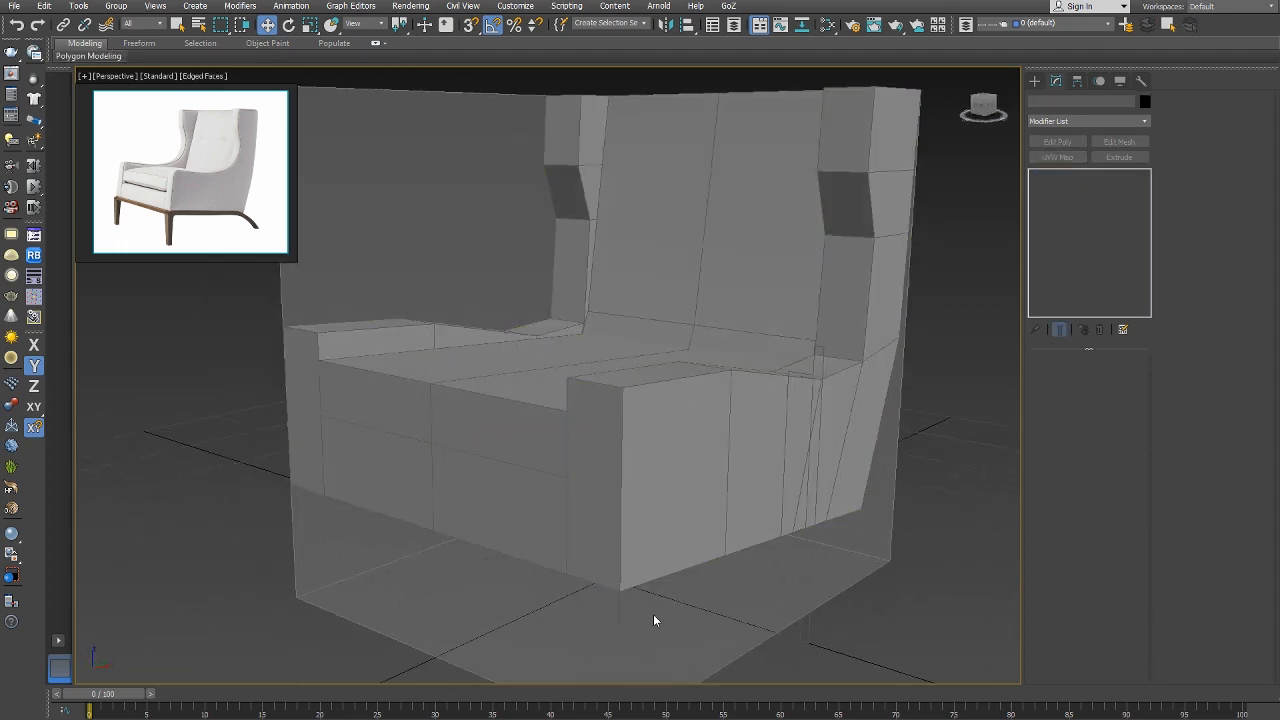
Shift the guide line's two front leg vertices slightly inward along X, behind the chair's front edge.
left_click(619, 620)
key("r")
key("z")
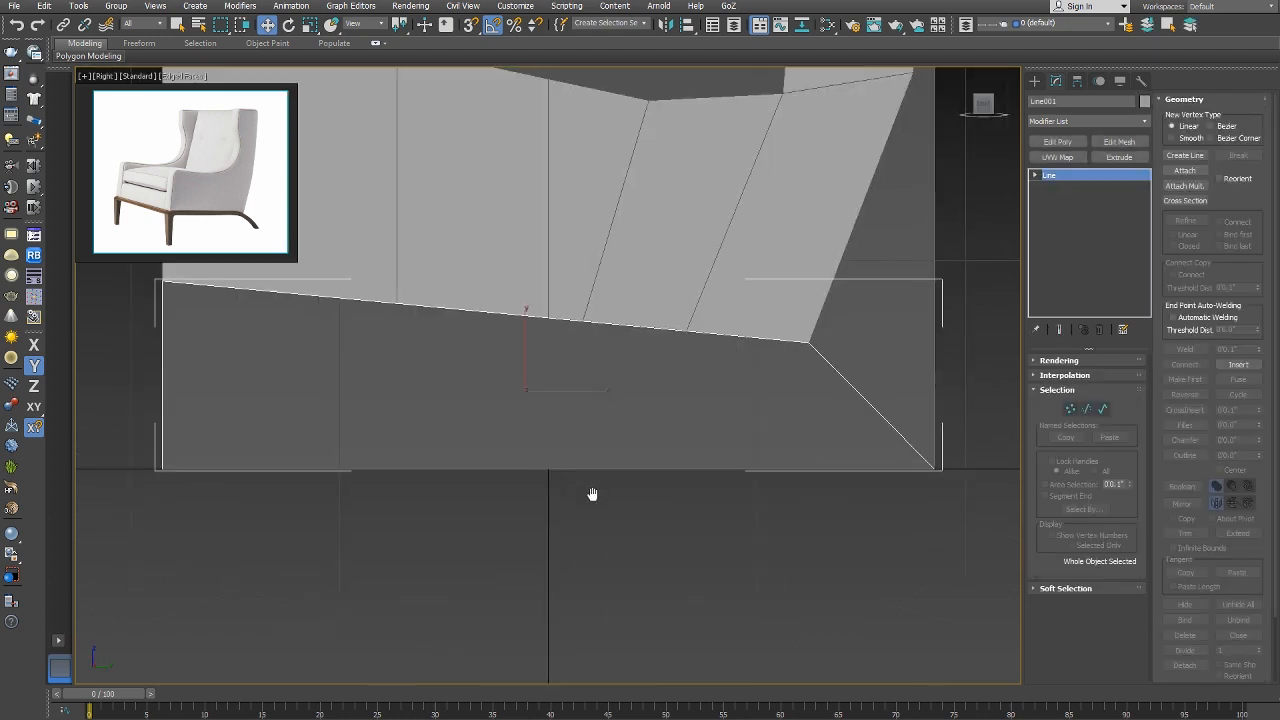
scroll(593, 494, "down", 2)
middle_click_drag(557, 376, 583, 417)
right_click(580, 415)
left_click(562, 390)
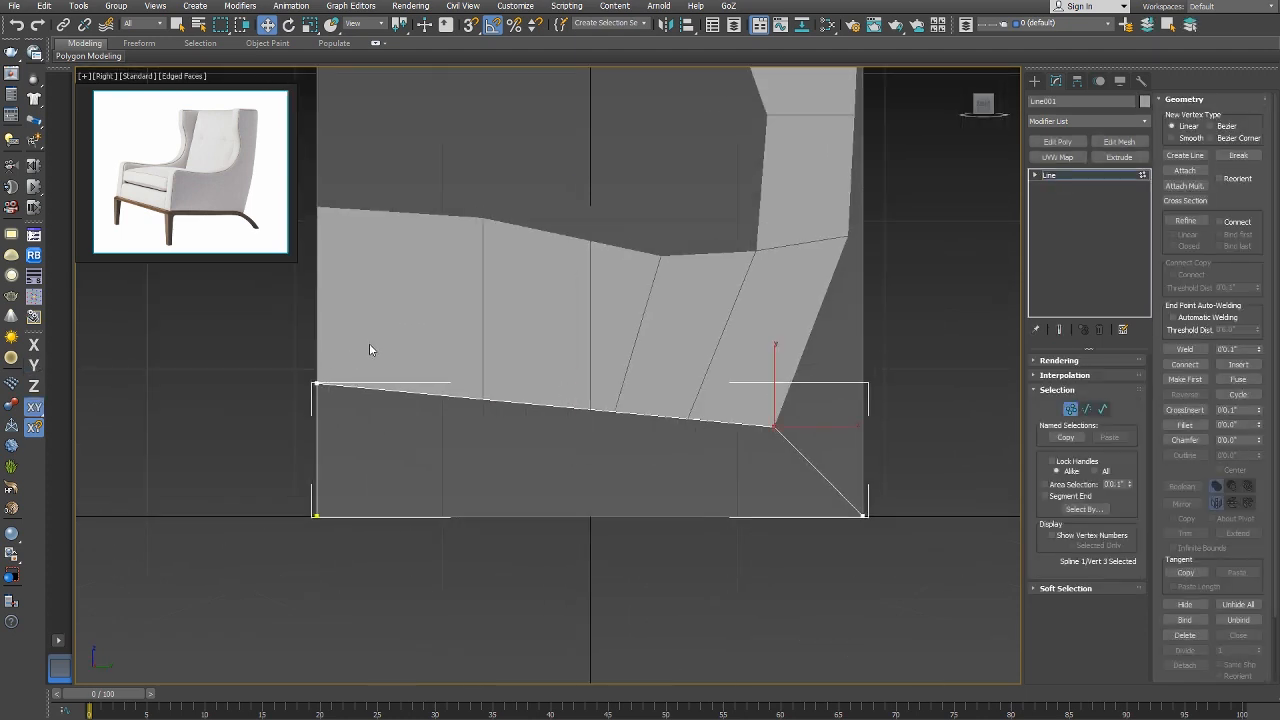
left_click_drag(370, 350, 287, 545)
key("F5")
left_click_drag(330, 393, 340, 403)
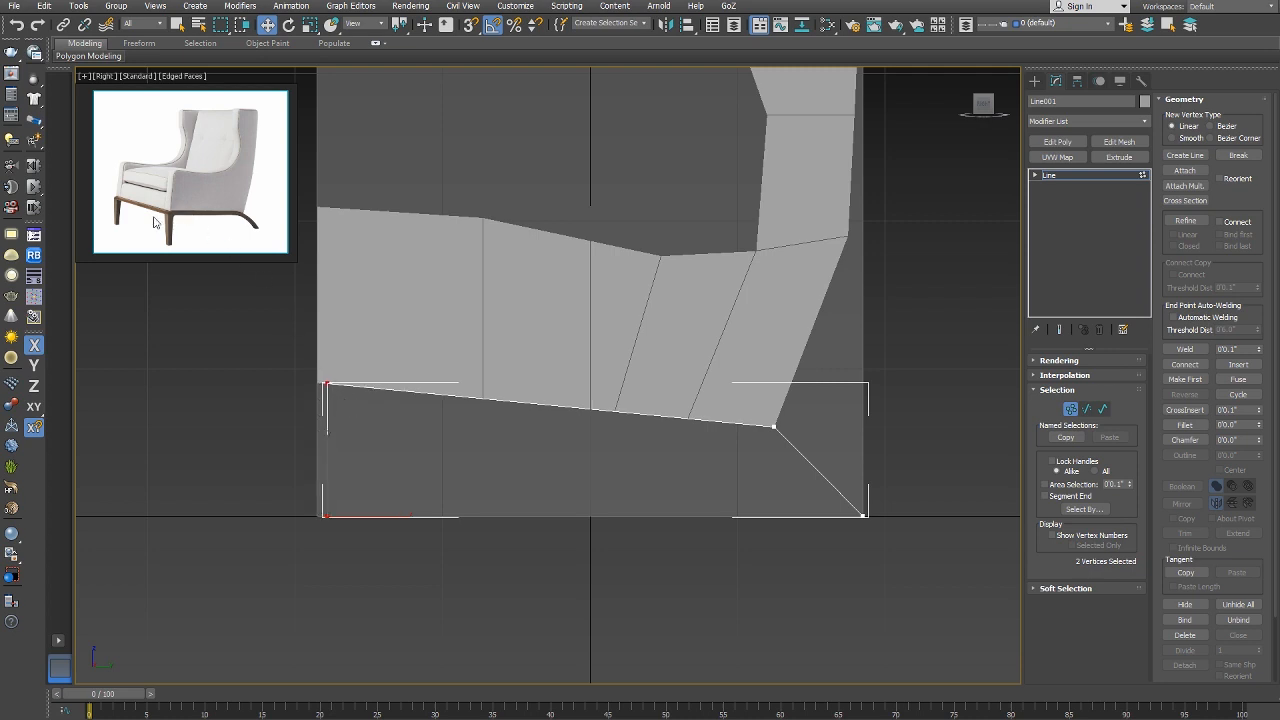
Enable the leg line in the renderer and viewport with a rectangular cross-section, following the reference photo's wooden frame.
scroll(155, 222, "up", 5)
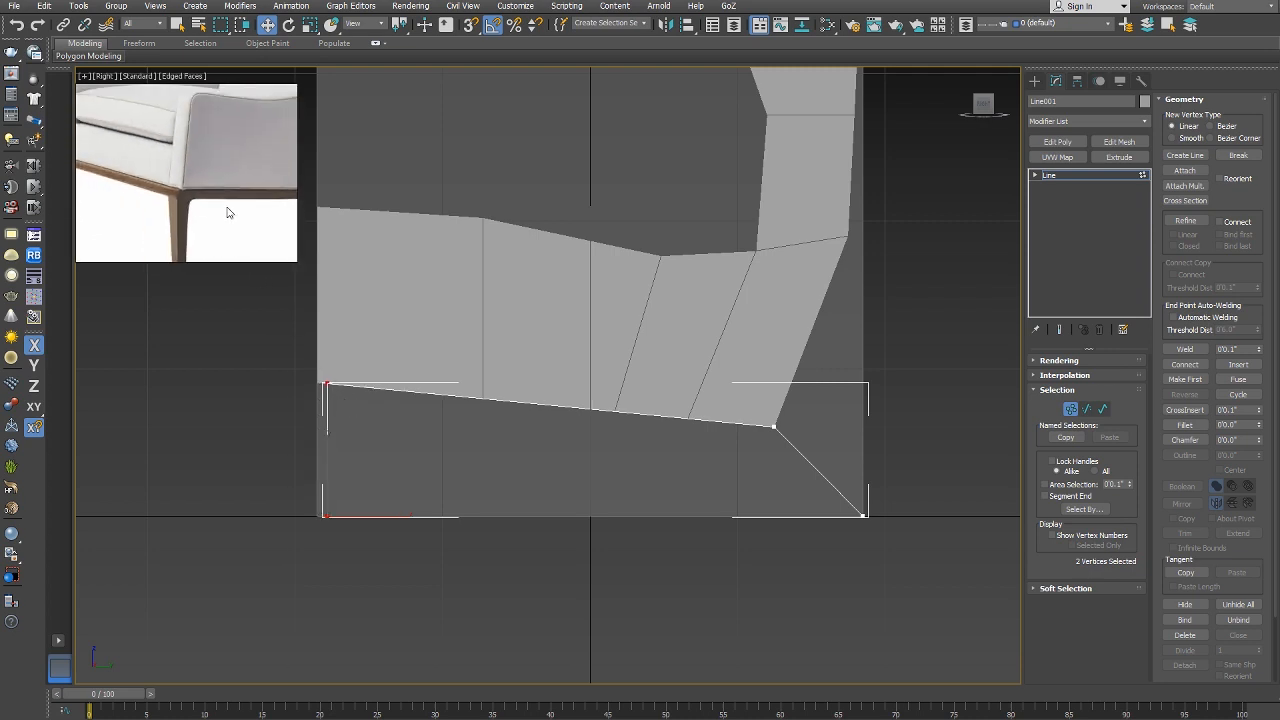
scroll(154, 177, "down", 3)
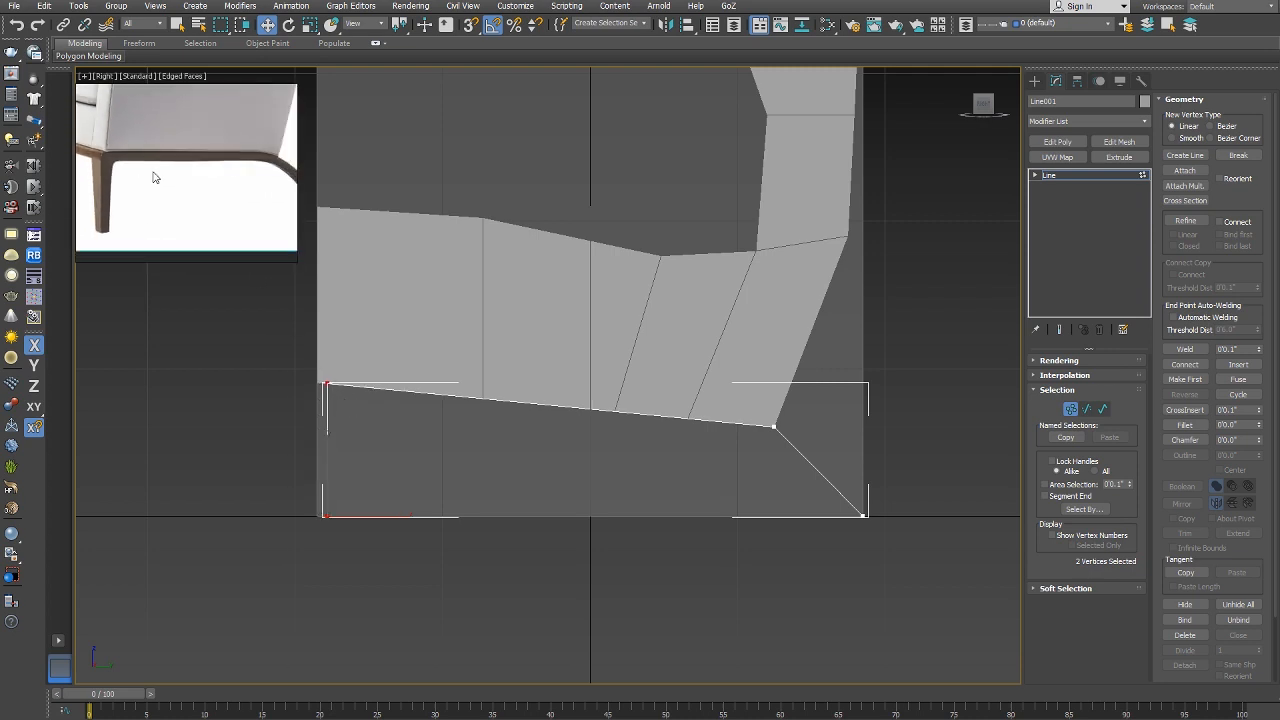
right_click(483, 427)
middle_click_drag(483, 427, 466, 408)
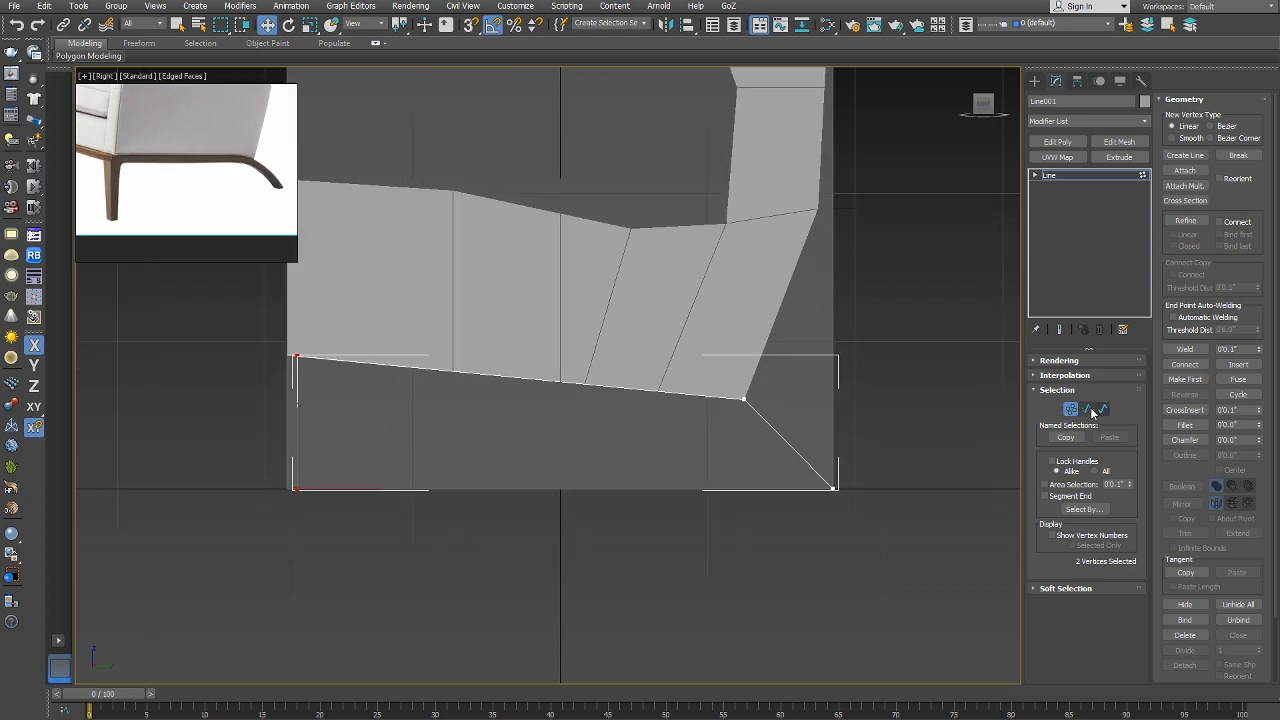
left_click(1057, 361)
left_click(1045, 374)
left_click(1045, 385)
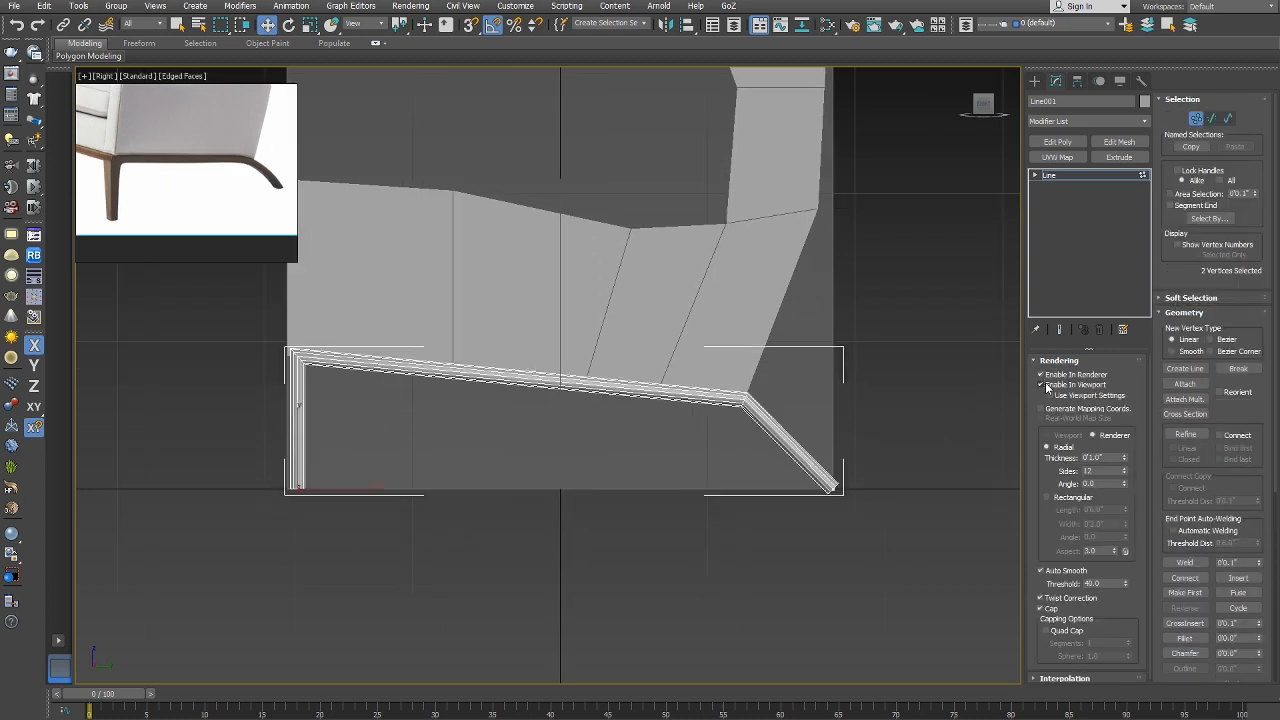
left_click(1046, 497)
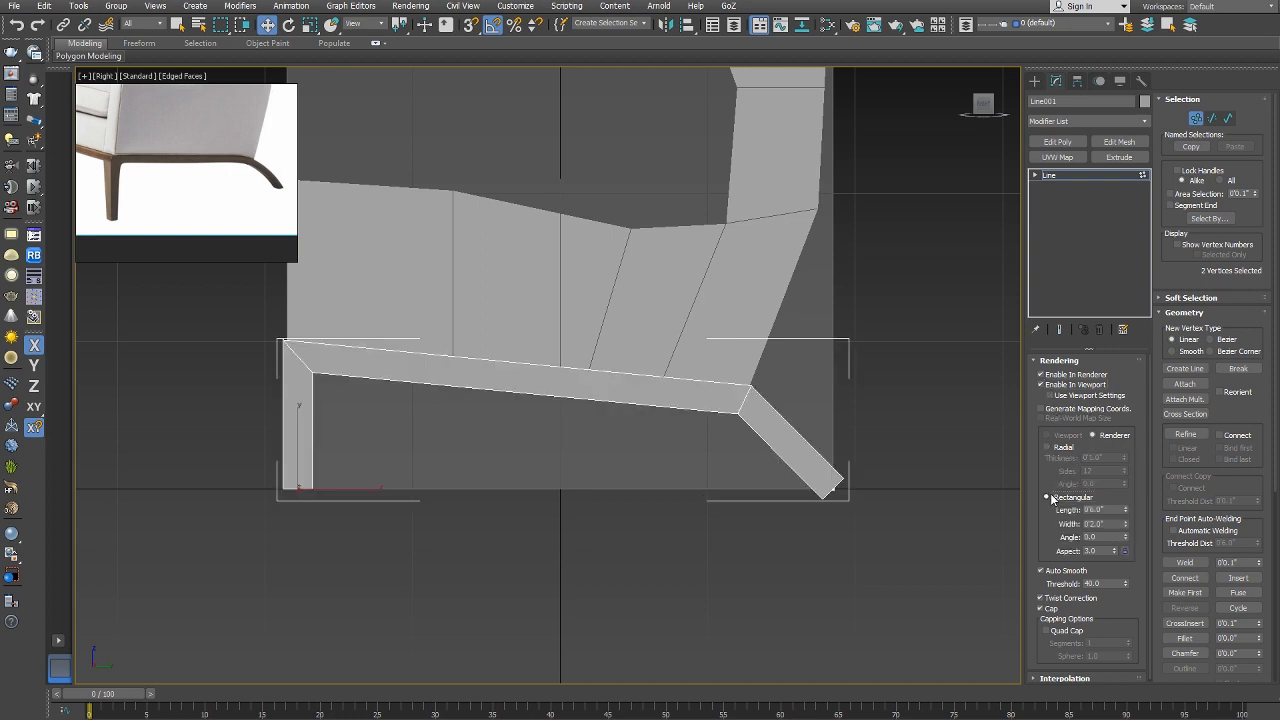
Set the leg line's rectangular section to 1.5" length and 1.5" width.
left_click(1107, 509)
key("Tab")
type("1")
key("Return")
Lower the leg line's front corner and rear bend vertices along Y so the rail sits directly beneath the chair body.
right_click(535, 402)
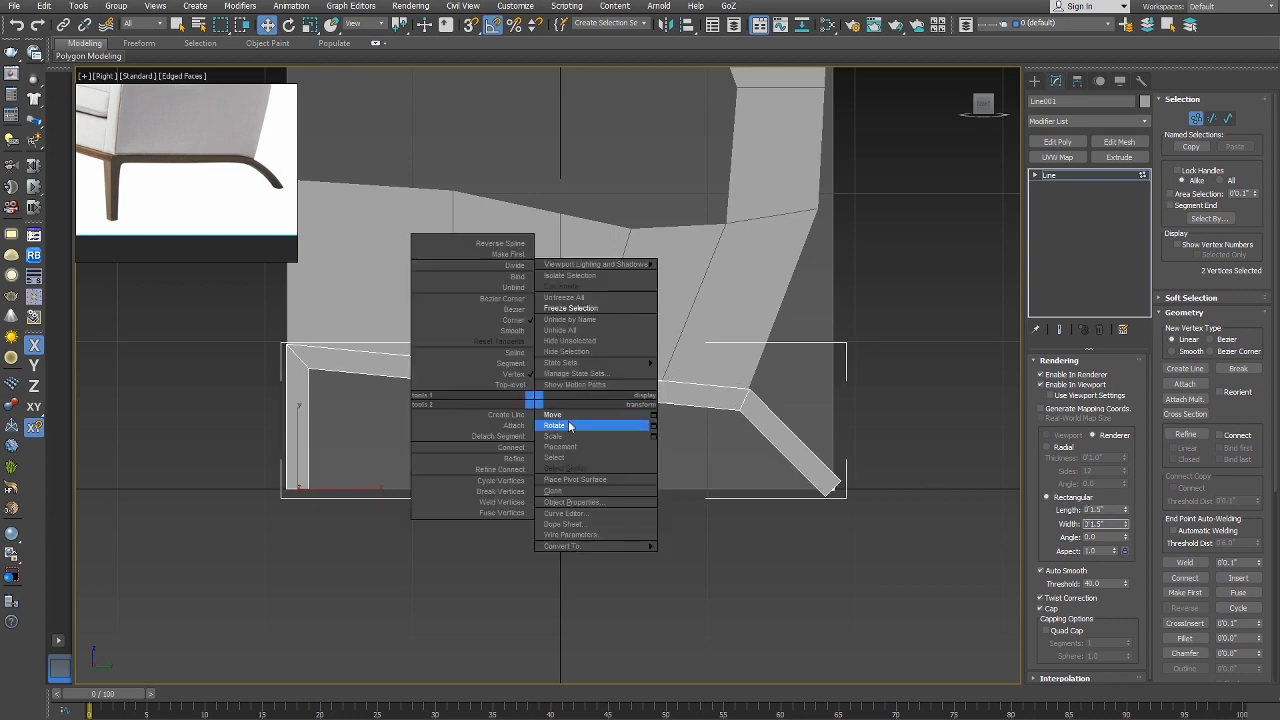
left_click(567, 424)
right_click(565, 419)
left_click(540, 394)
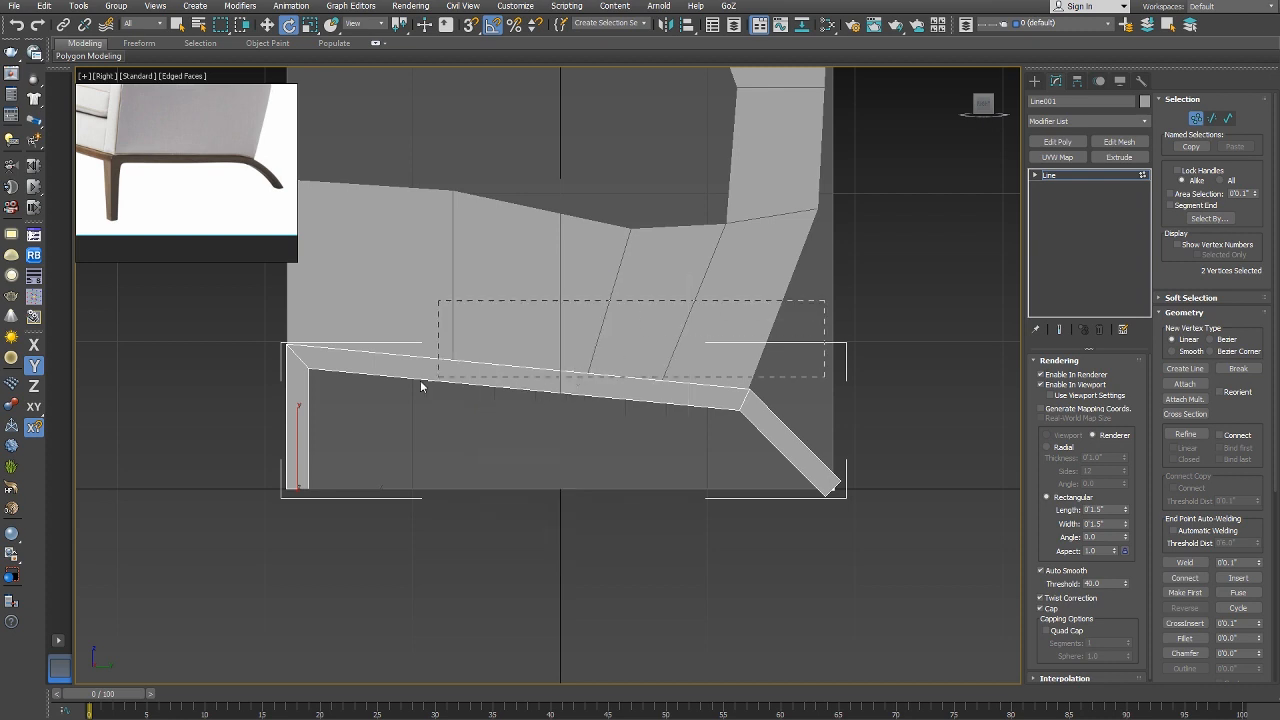
key("F3")
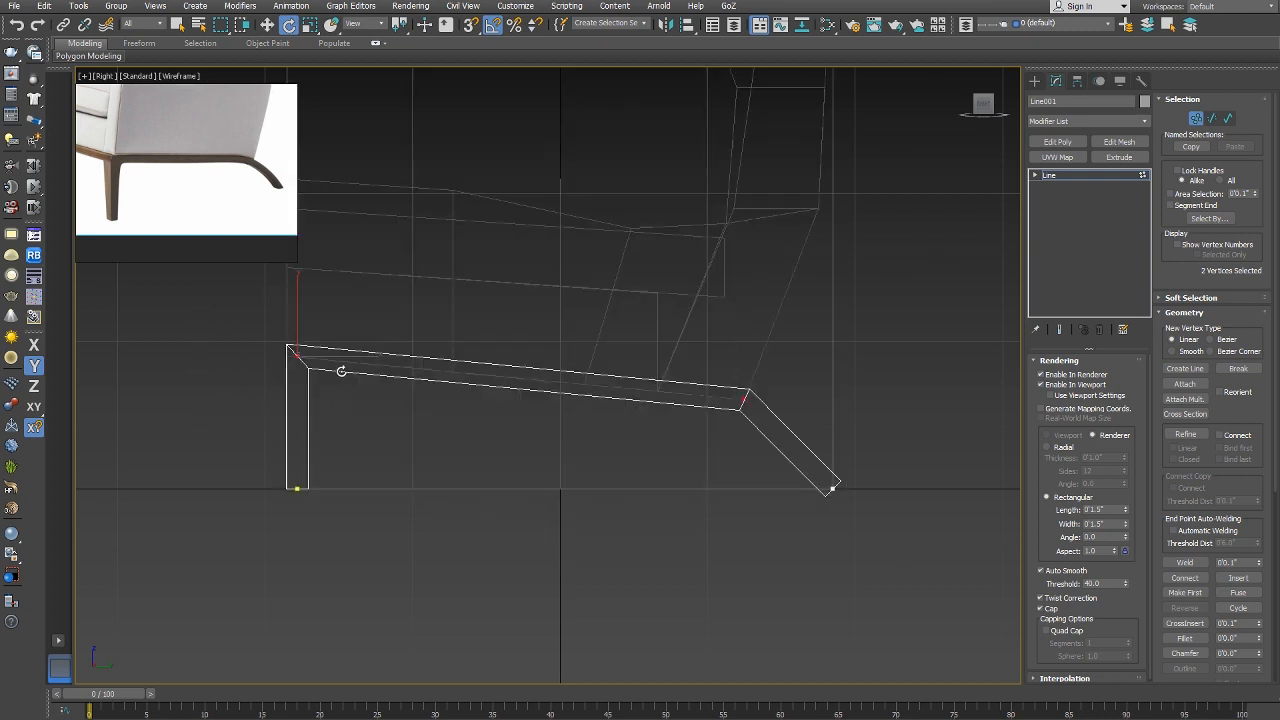
key("w")
left_click_drag(345, 364, 349, 374)
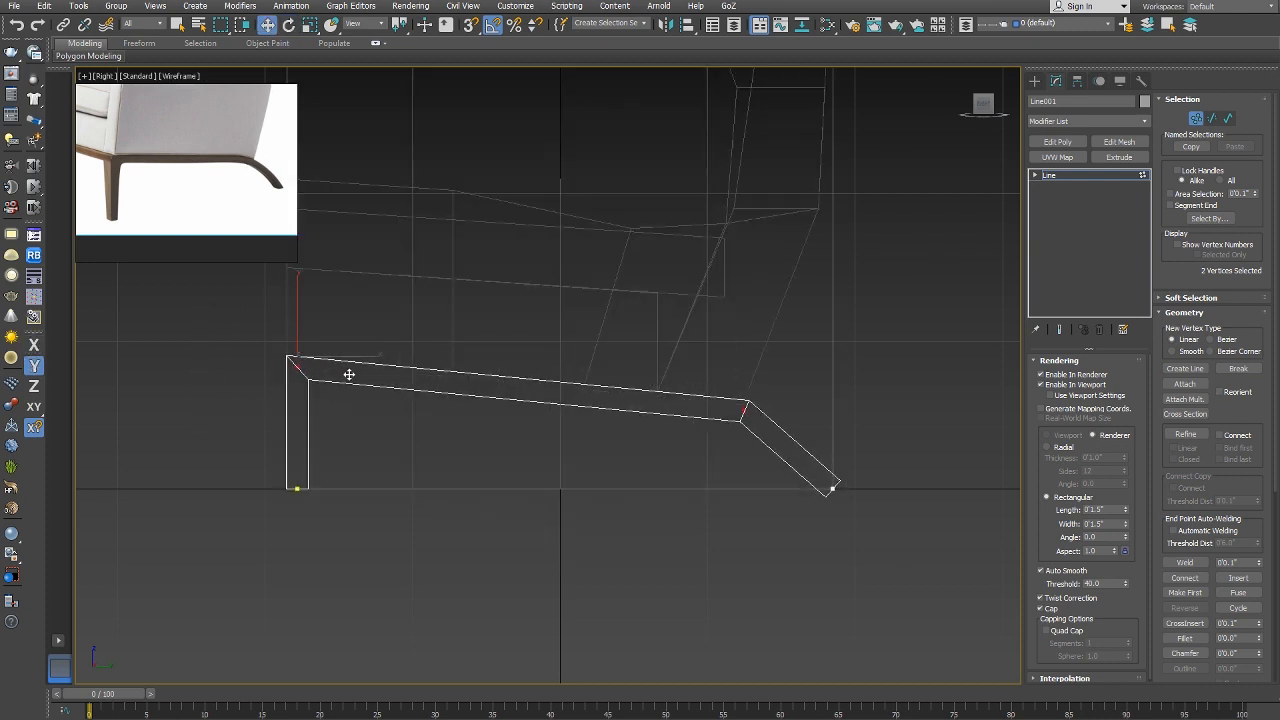
right_click(480, 395)
left_click(499, 407)
Fillet the leg line's rear bend vertex by 3.0" to curve the rail into the back leg.
middle_click_drag(772, 405, 711, 391)
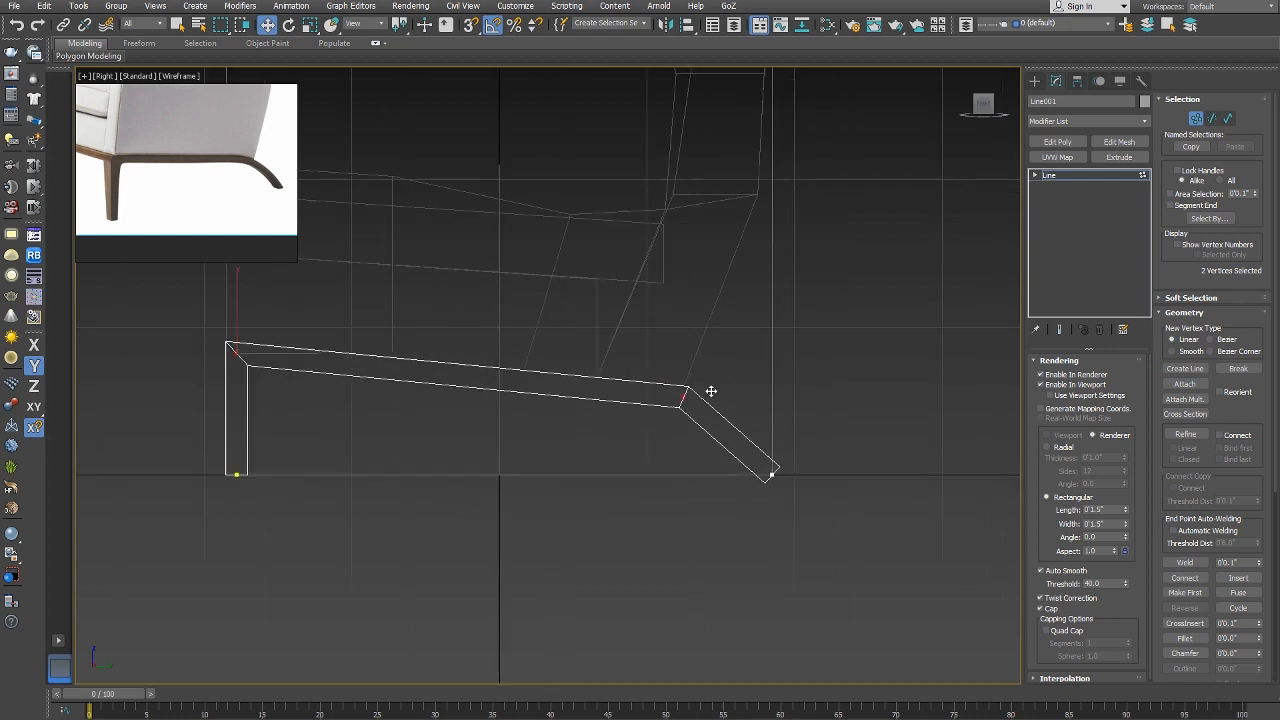
scroll(722, 400, "up", 2)
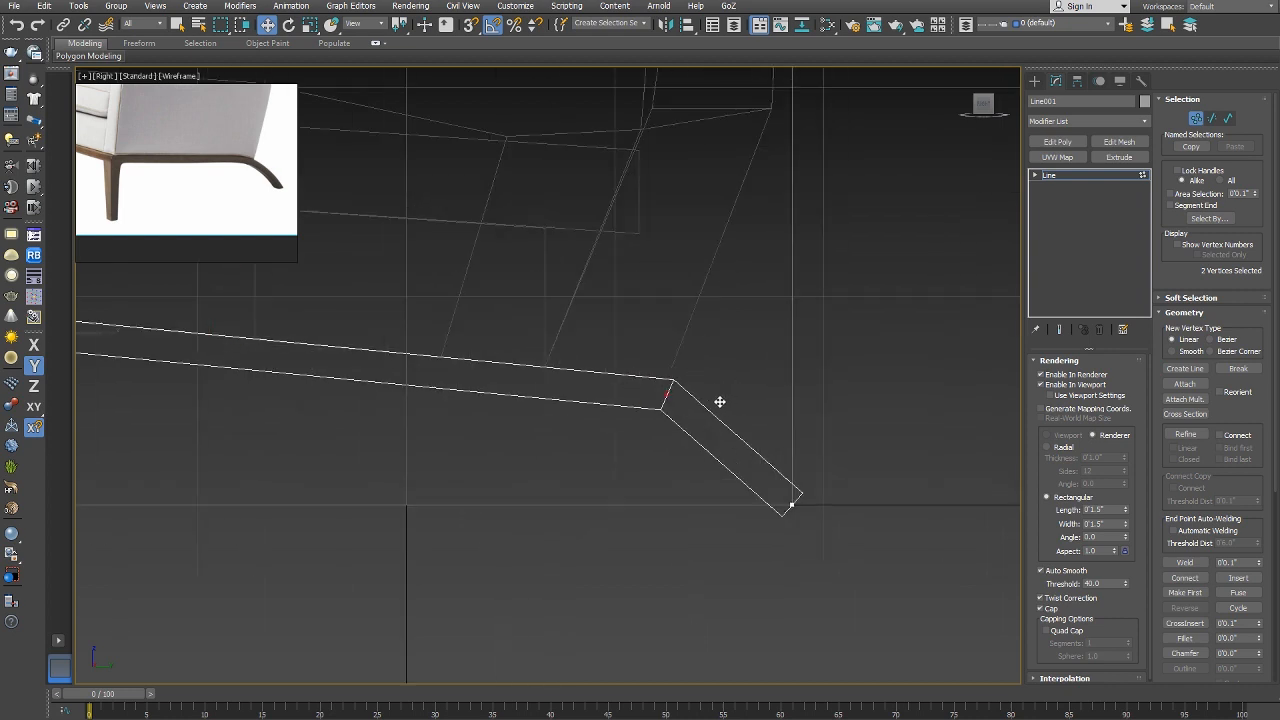
left_click(663, 404)
right_click(658, 398)
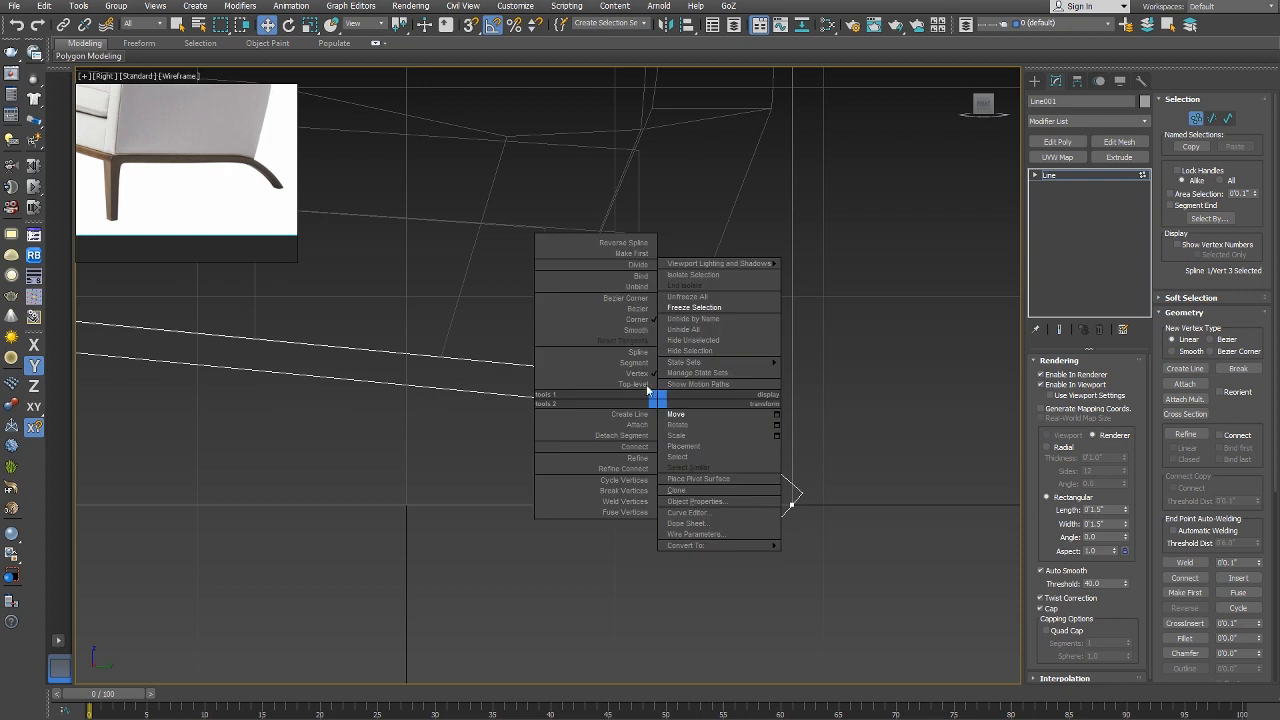
left_click(1248, 440)
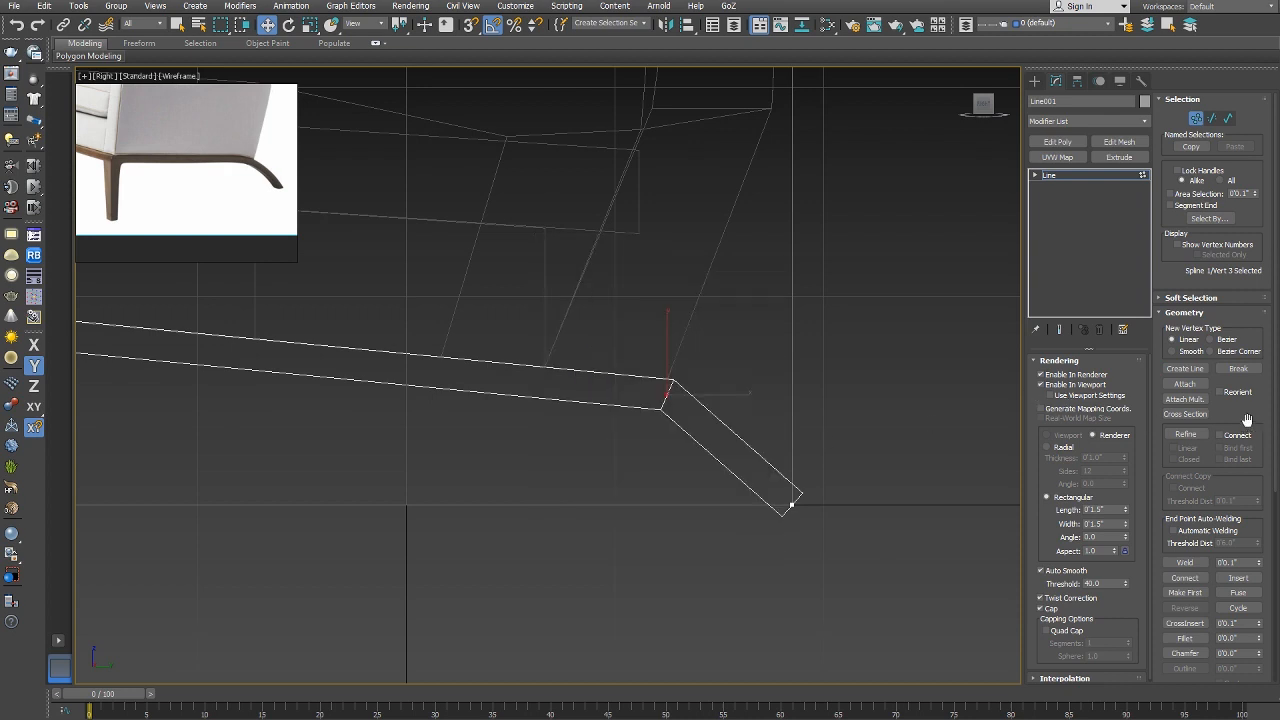
scroll(1246, 470, "down", 5)
left_click_drag(1261, 484, 1259, 481)
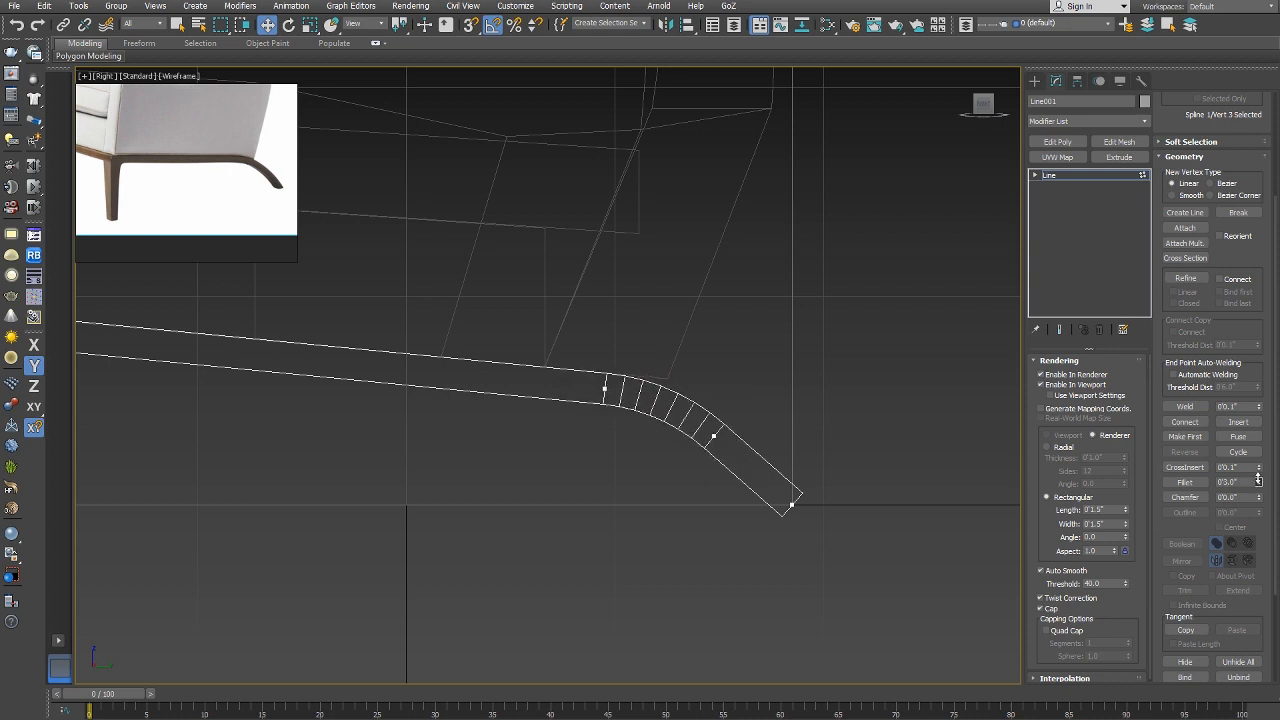
right_click(742, 446)
Try a very small fillet on the leg line's front corner vertex.
middle_click_drag(731, 467, 772, 456)
scroll(773, 456, "down", 3)
scroll(434, 380, "up", 4)
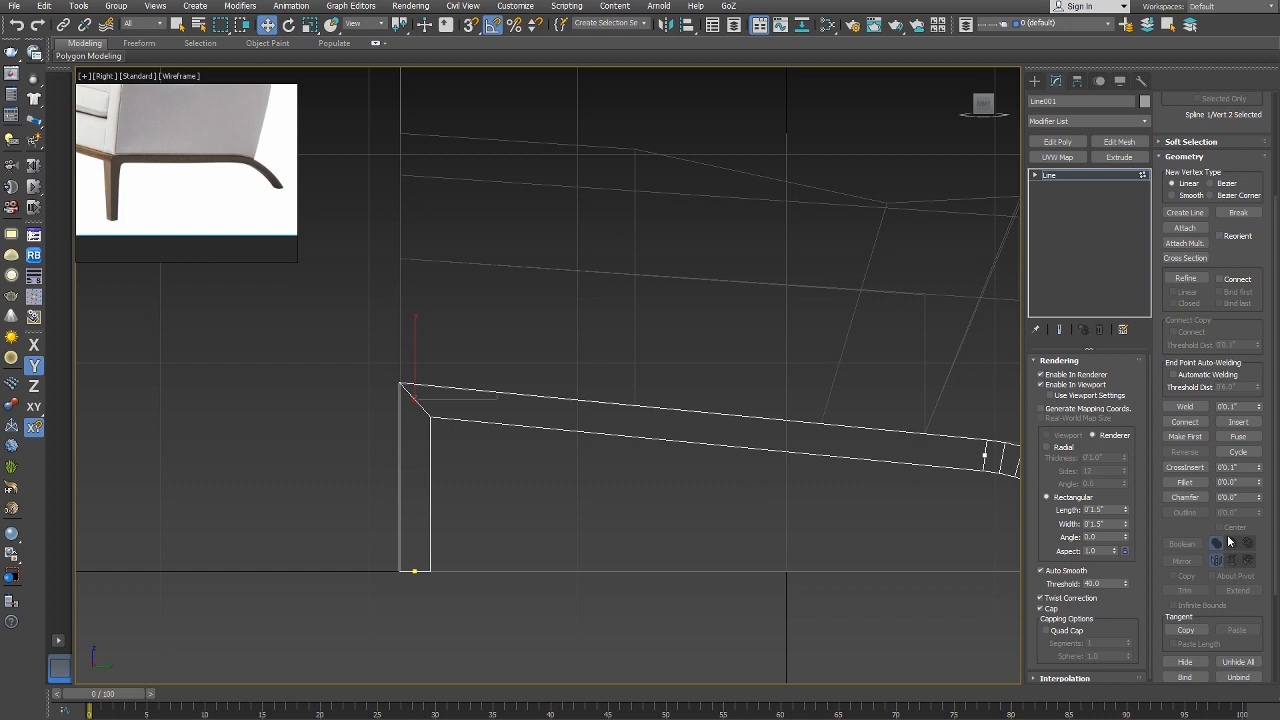
left_click_drag(1258, 483, 1258, 482)
left_click(1241, 483)
type("1")
key("Return")
scroll(467, 400, "up", 5)
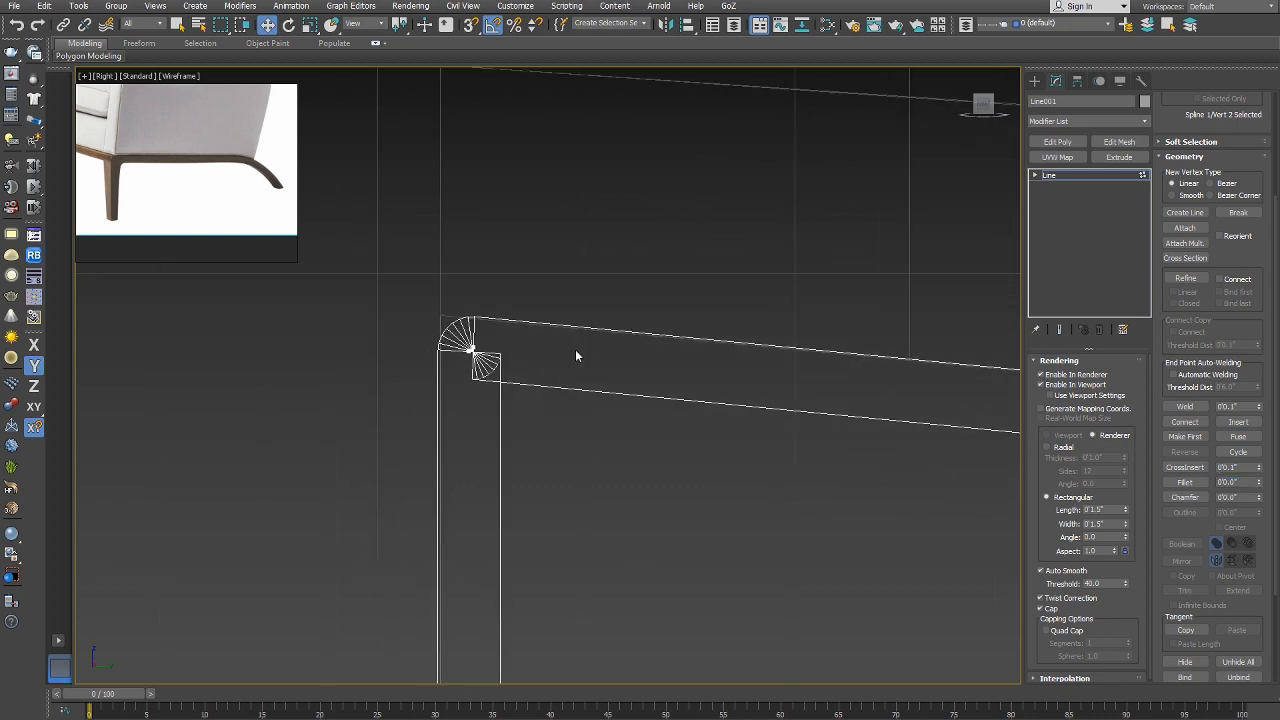
Undo the front corner fillet and reapply it with a slightly larger radius.
key("ctrl+z")
left_click(1247, 482)
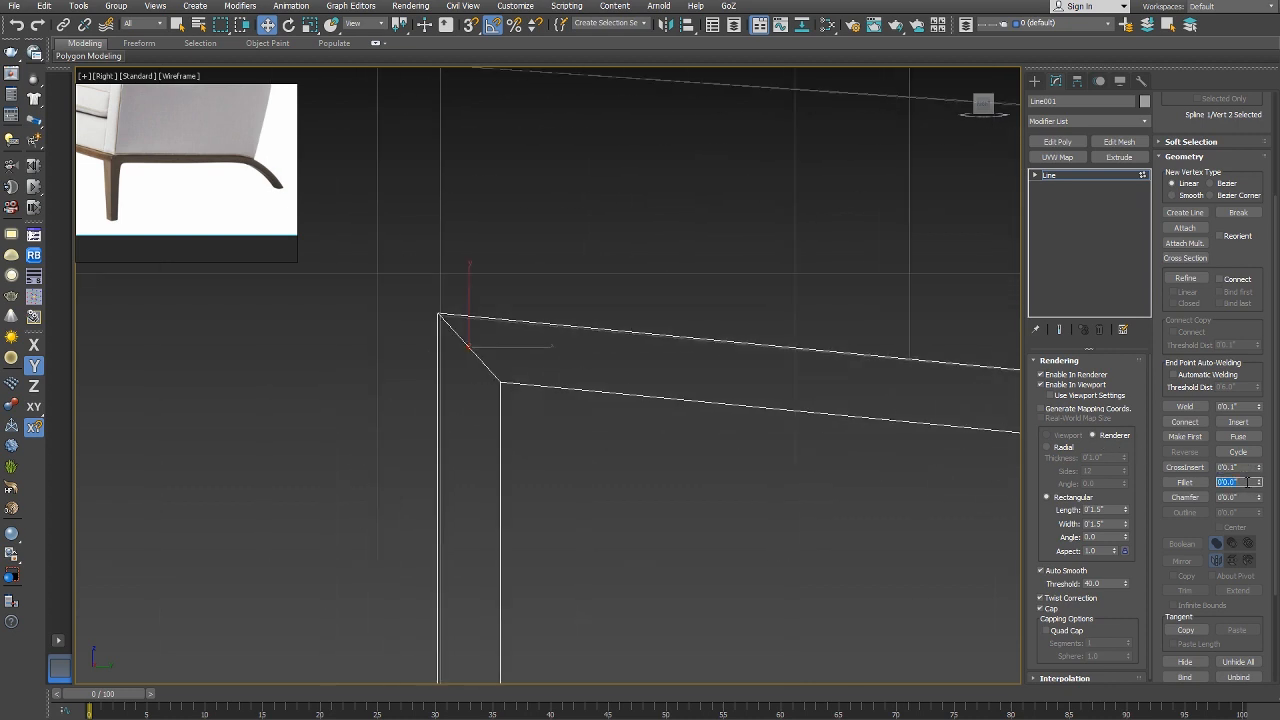
key("Return")
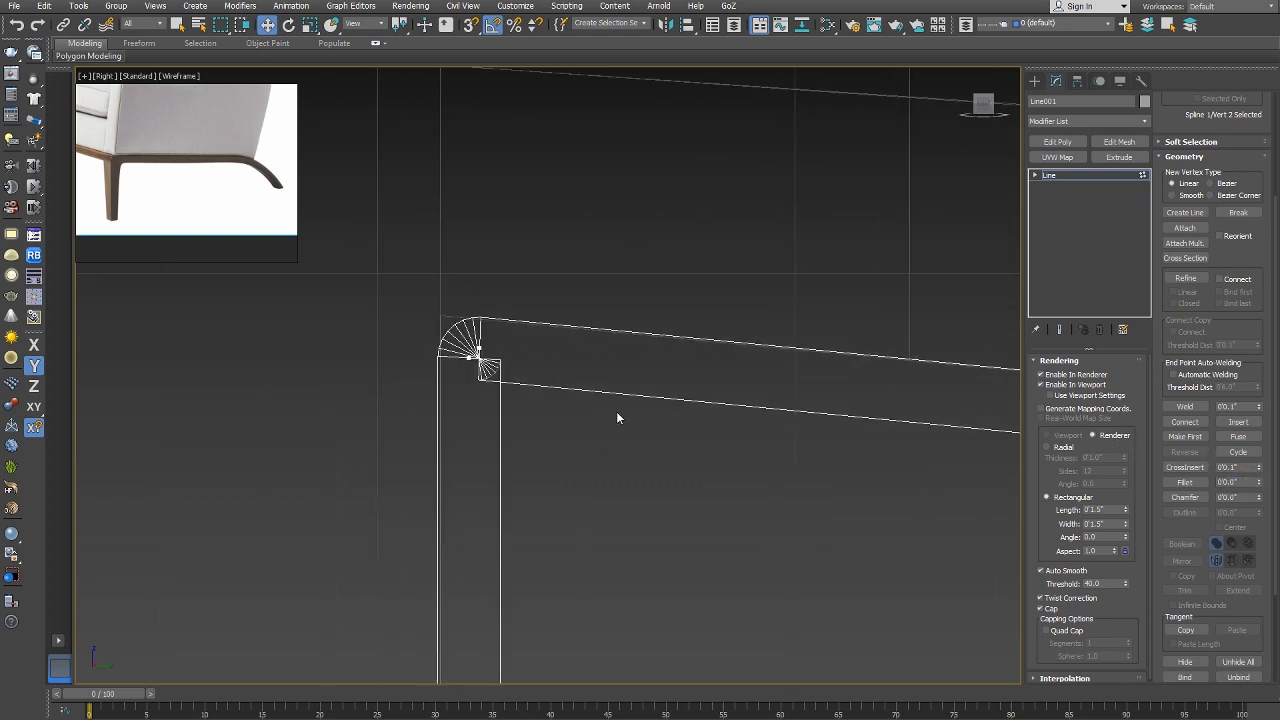
Undo the fillet on the front upper corner of the leg spline.
middle_click_drag(616, 411, 657, 372)
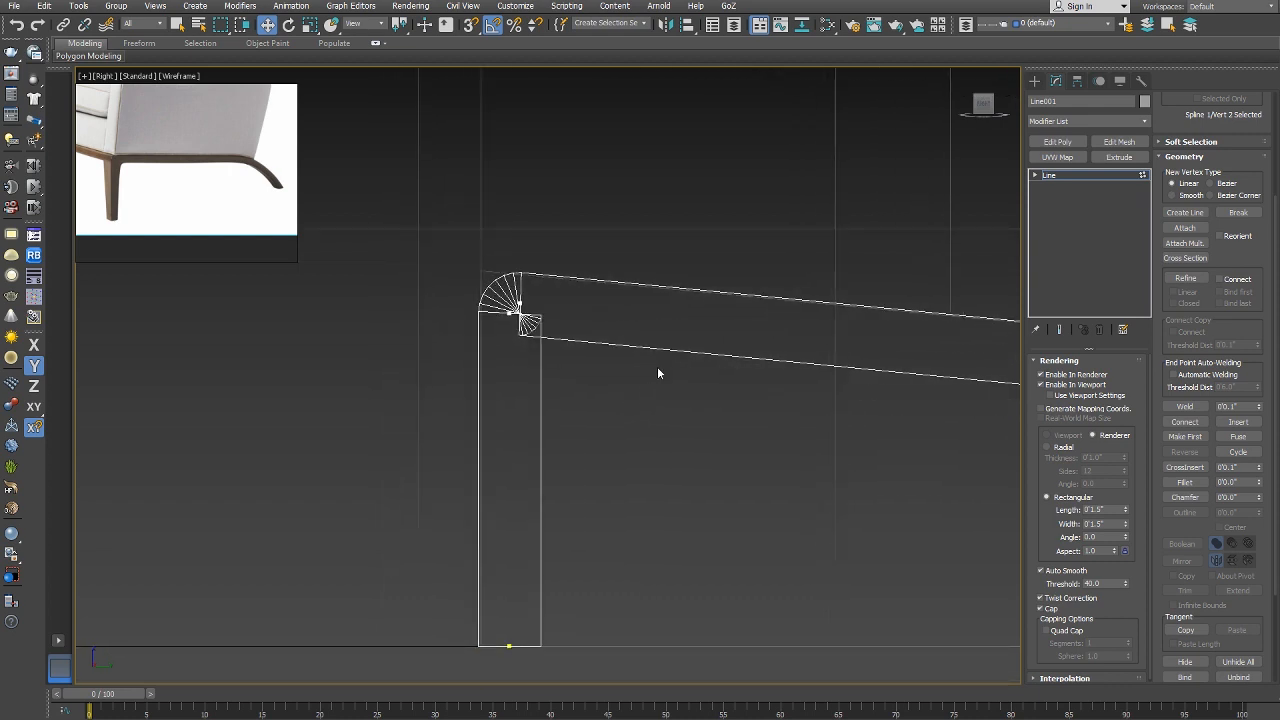
key("ctrl+z")
right_click(657, 366)
middle_click_drag(657, 366, 646, 406)
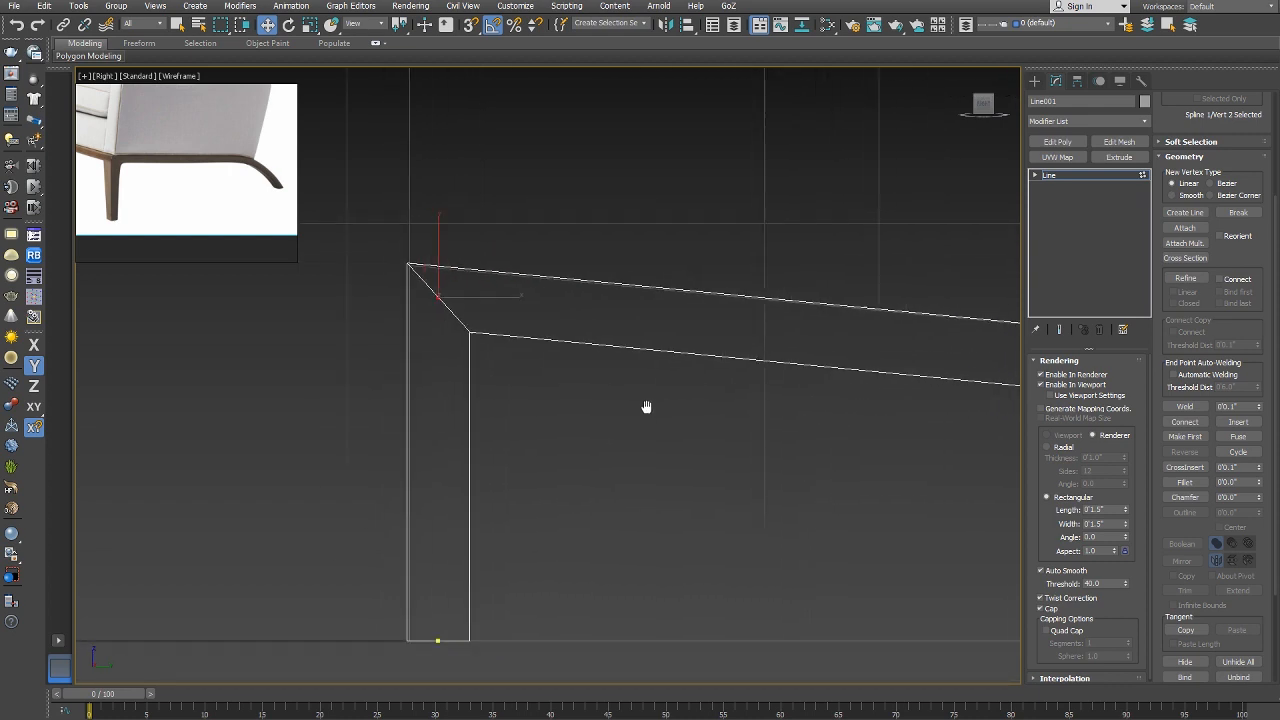
scroll(642, 408, "down", 2)
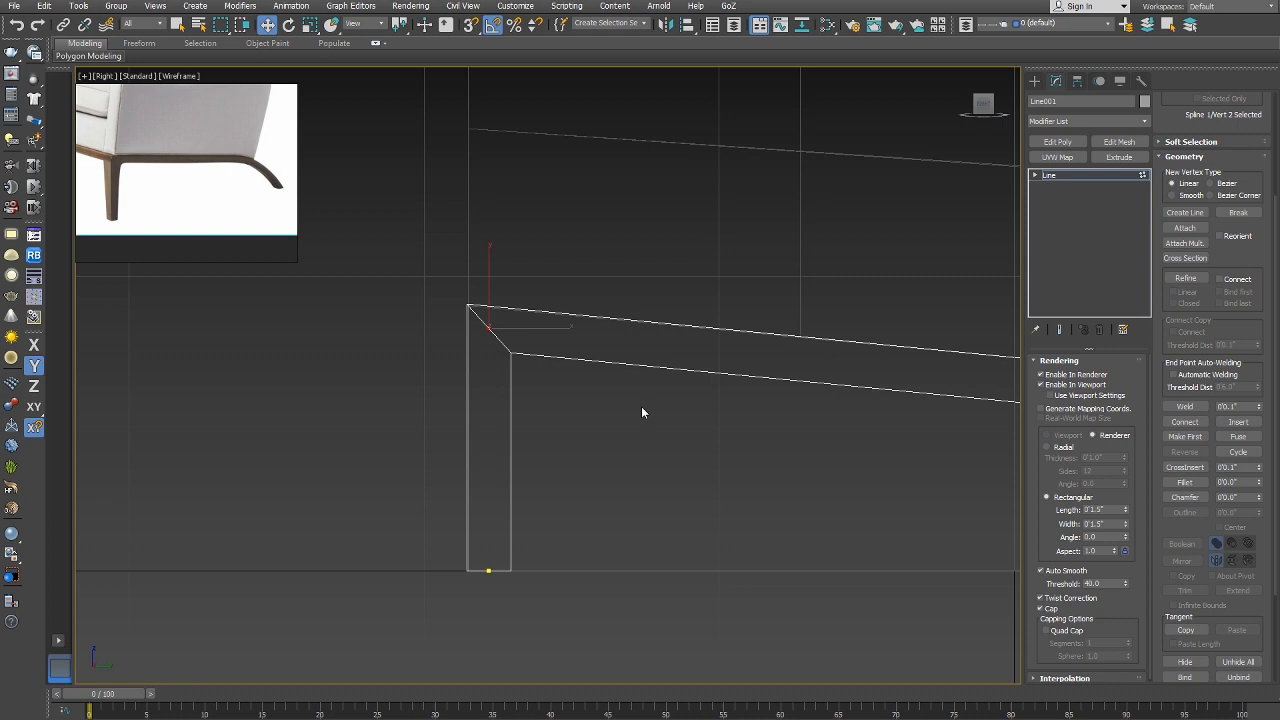
scroll(434, 437, "down", 4)
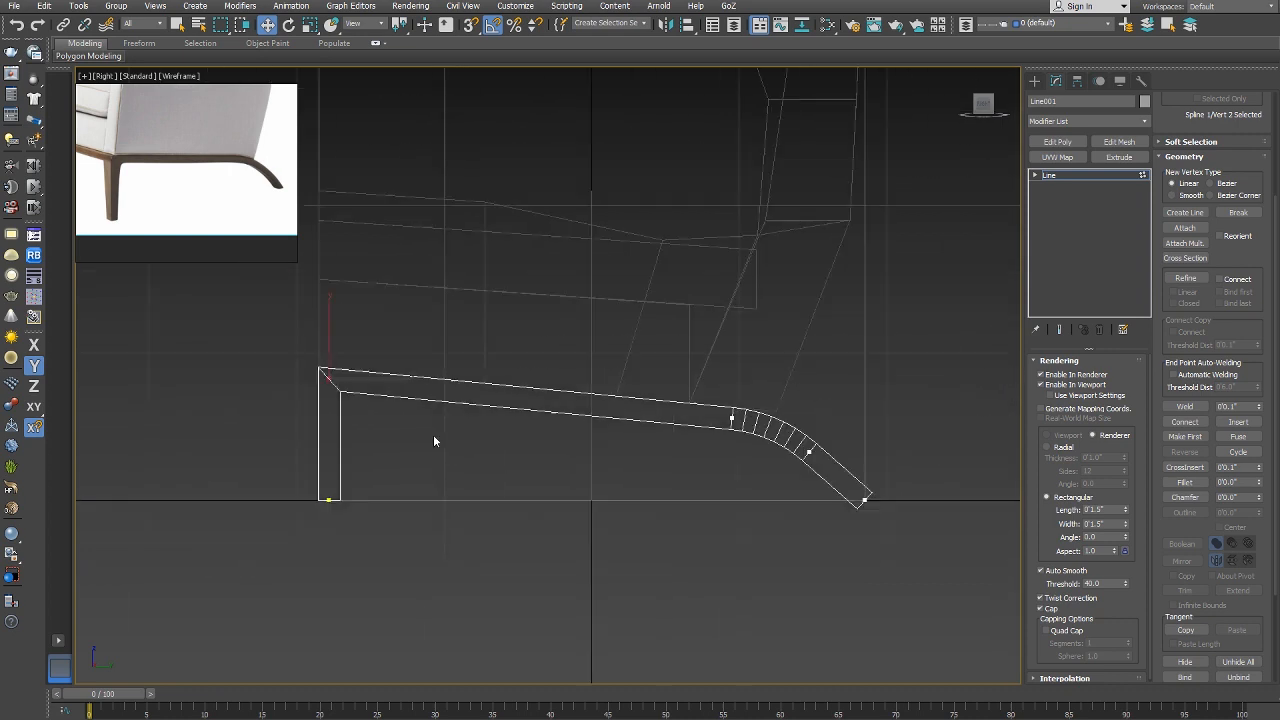
Add an Edit Poly modifier to the leg and chamfer its front corner edges by about 0.658" with 5 segments.
right_click(486, 423)
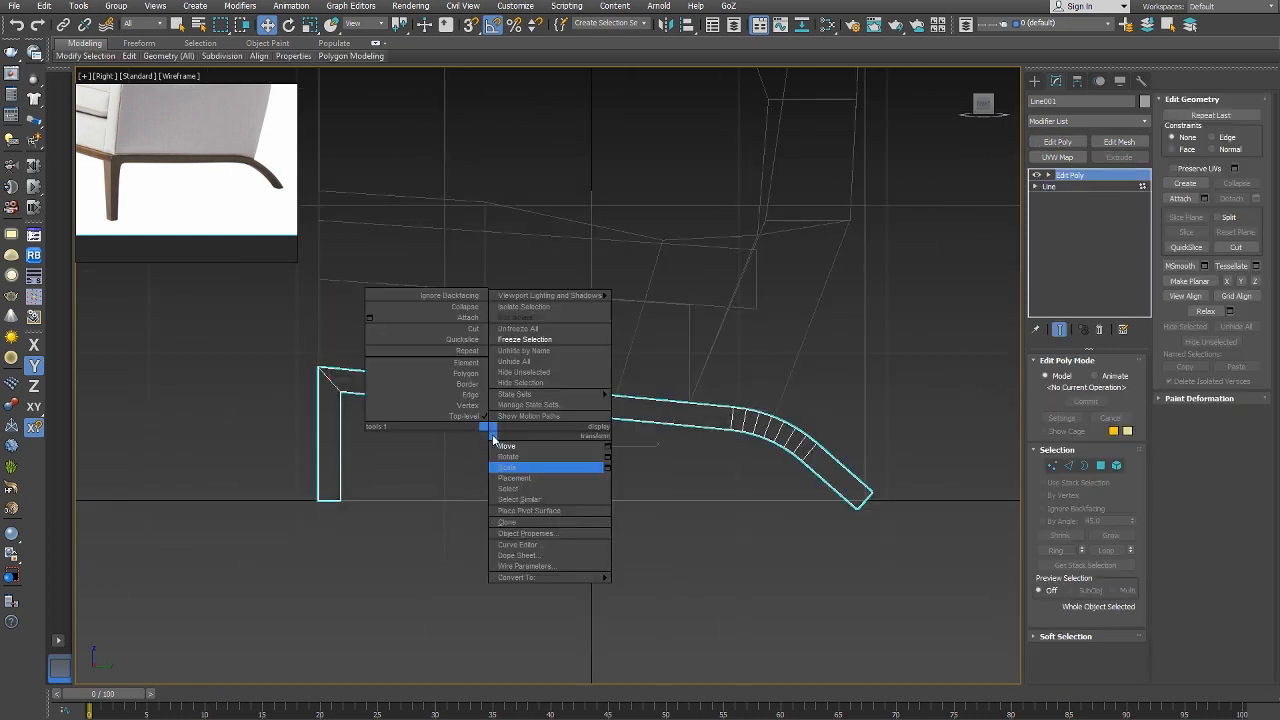
left_click(425, 380)
left_click_drag(297, 326, 370, 410)
scroll(355, 403, "up", 3)
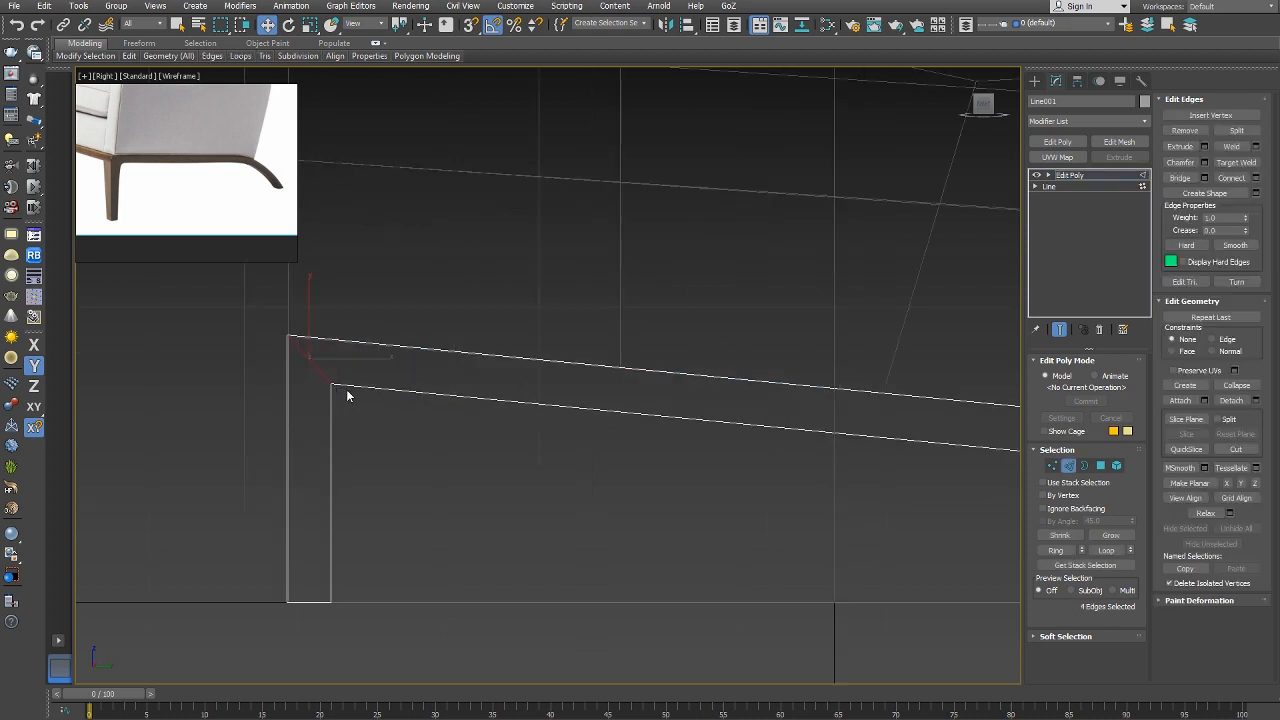
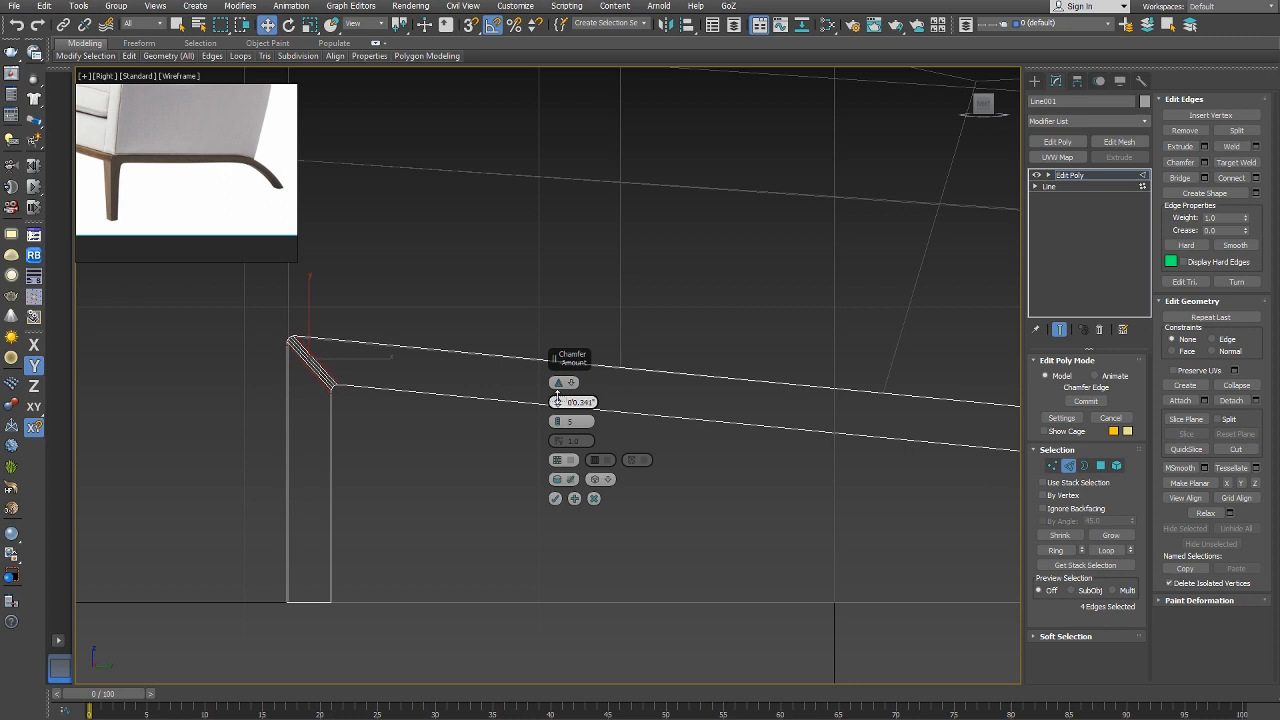
left_click_drag(557, 393, 557, 388)
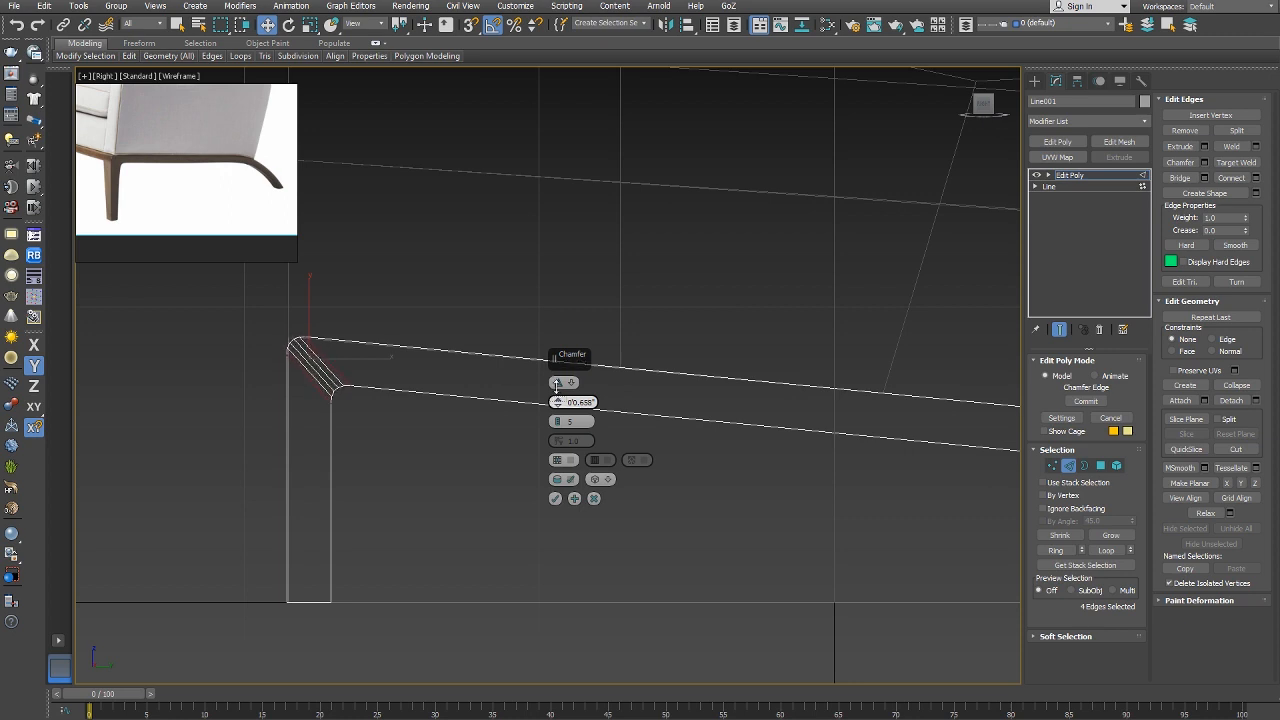
left_click(556, 500)
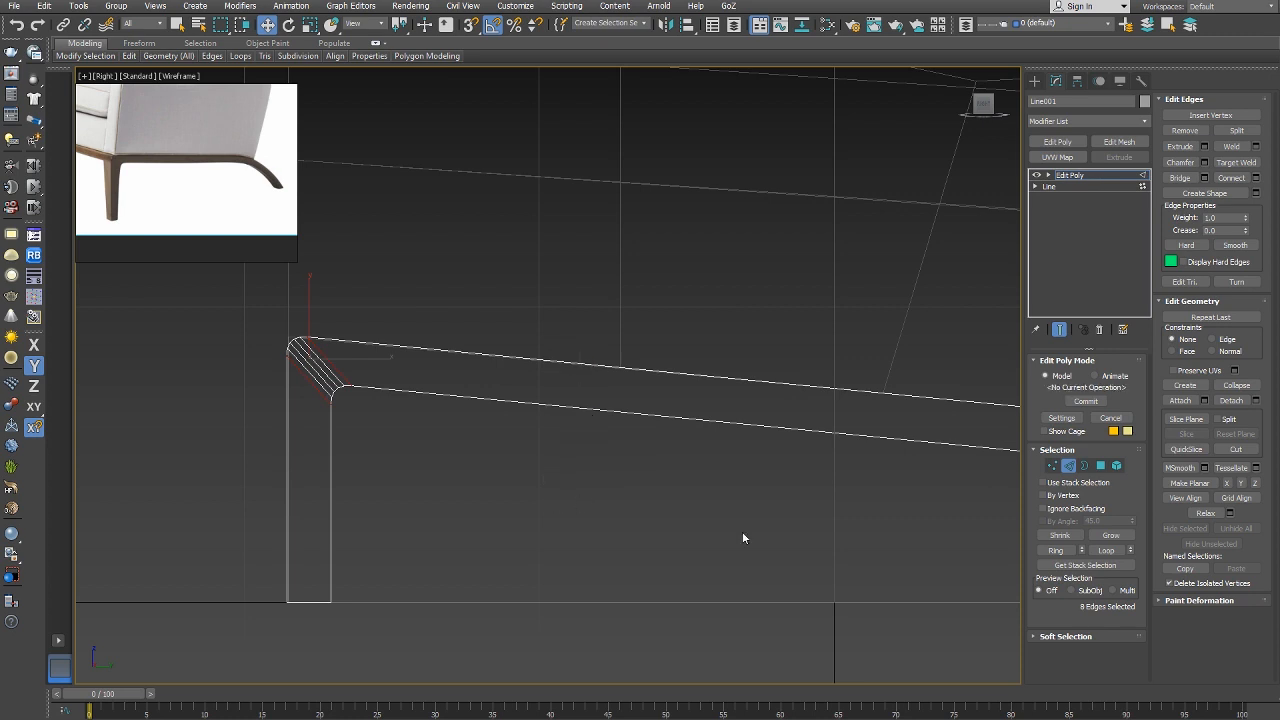
Move the lower vertices at the rear leg's tip up onto the ground line, following the slope of the leg.
scroll(614, 523, "down", 3)
scroll(586, 437, "up", 3)
right_click(567, 432)
left_click(546, 409)
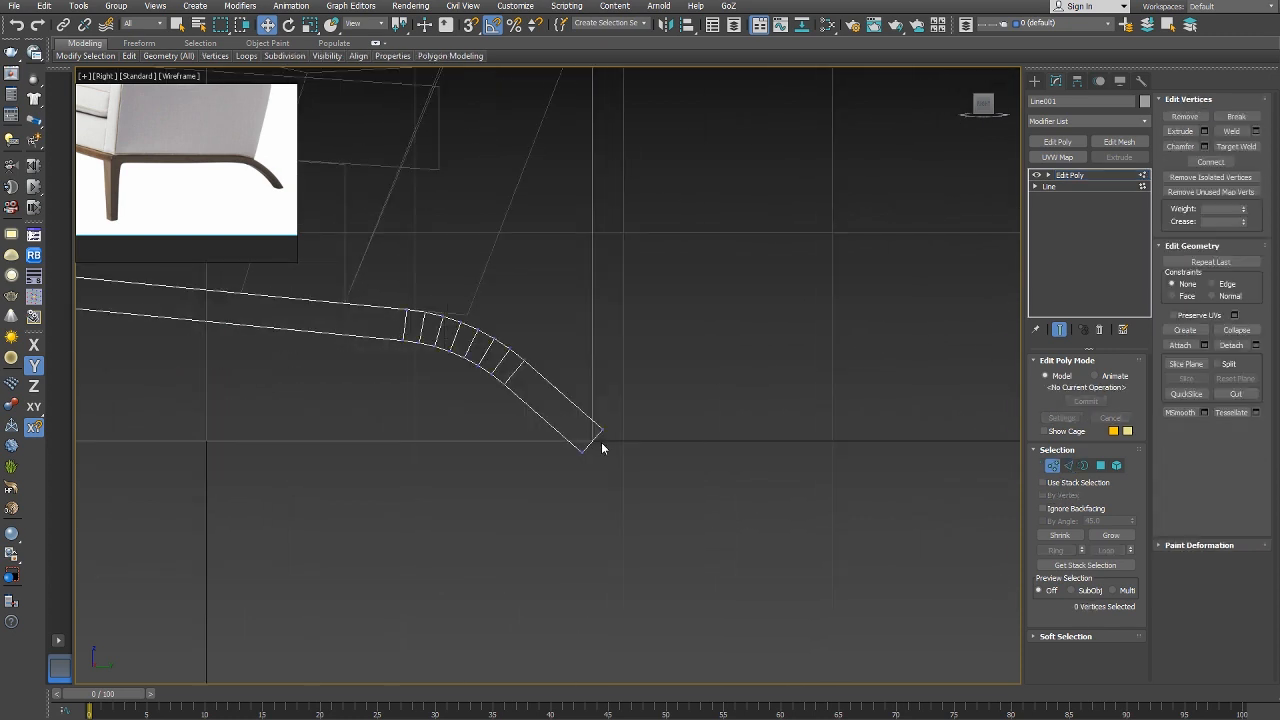
scroll(601, 442, "up", 4)
left_click_drag(601, 442, 484, 512)
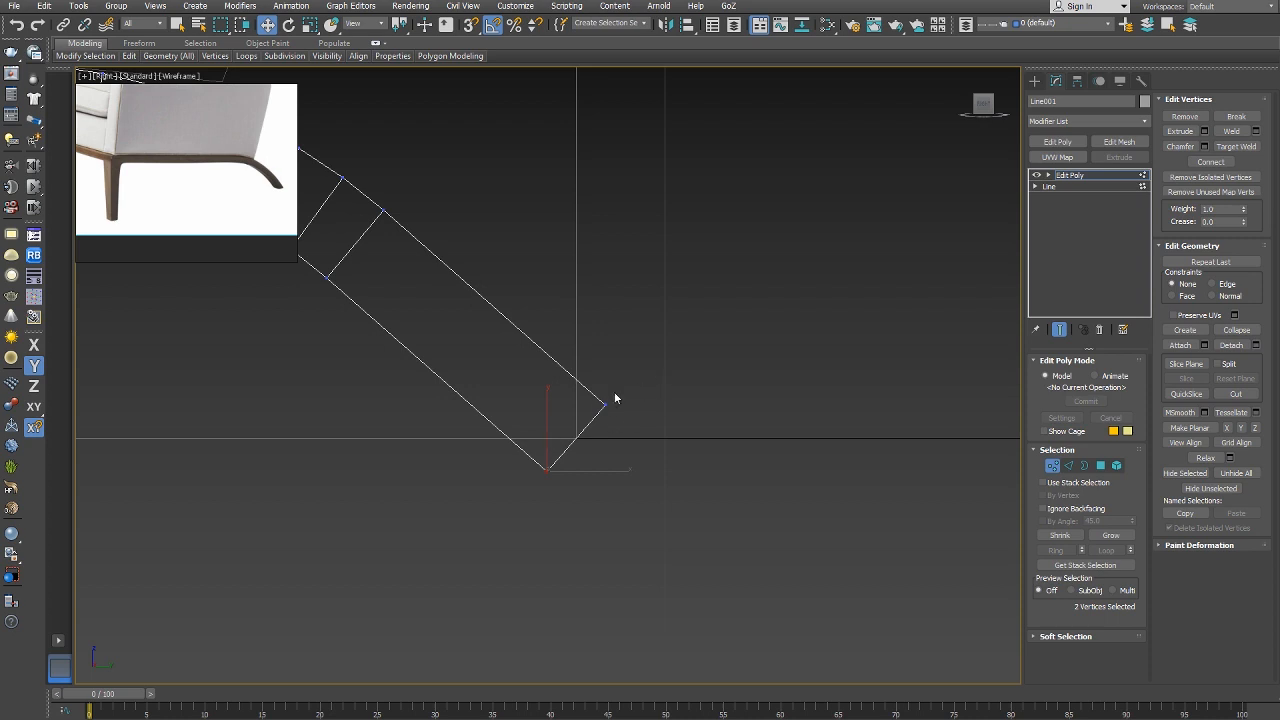
scroll(643, 466, "down", 5)
scroll(674, 507, "up", 3)
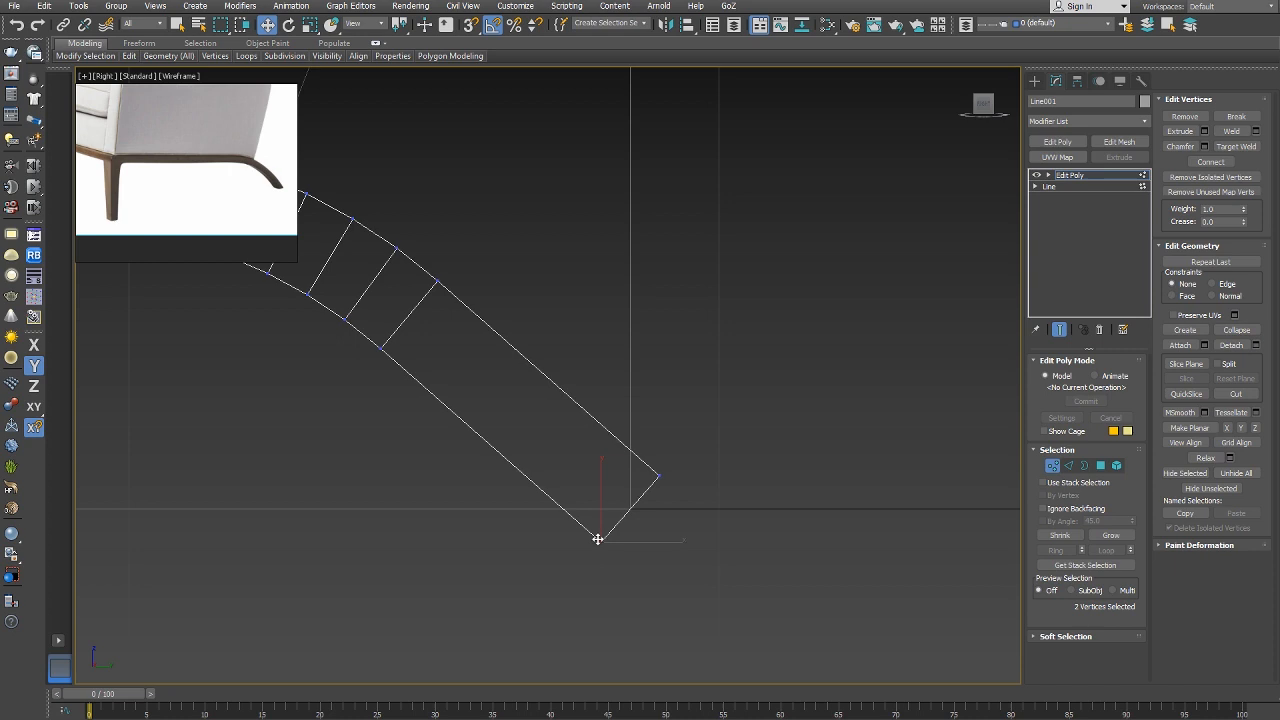
key("F8")
left_click_drag(597, 539, 564, 508)
Move the upper vertices at the rear leg's tip down to the ground line to give the foot a flat base.
left_click(657, 474)
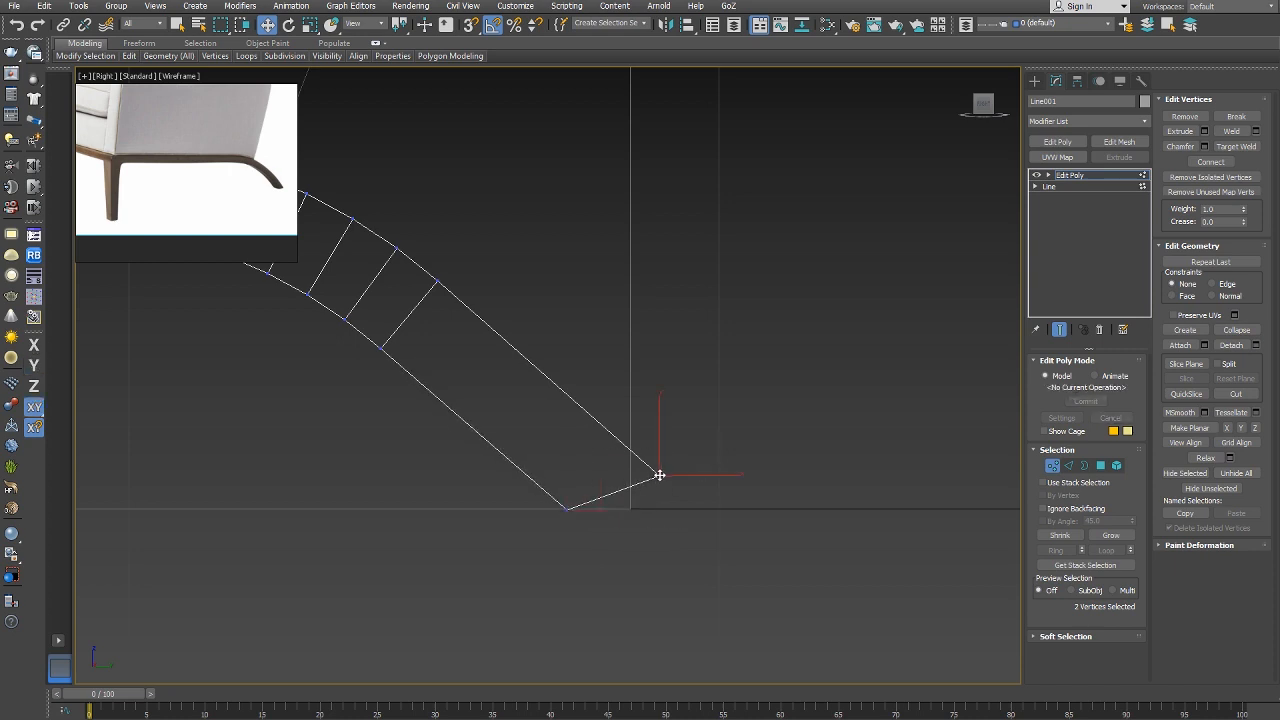
left_click_drag(659, 475, 674, 504)
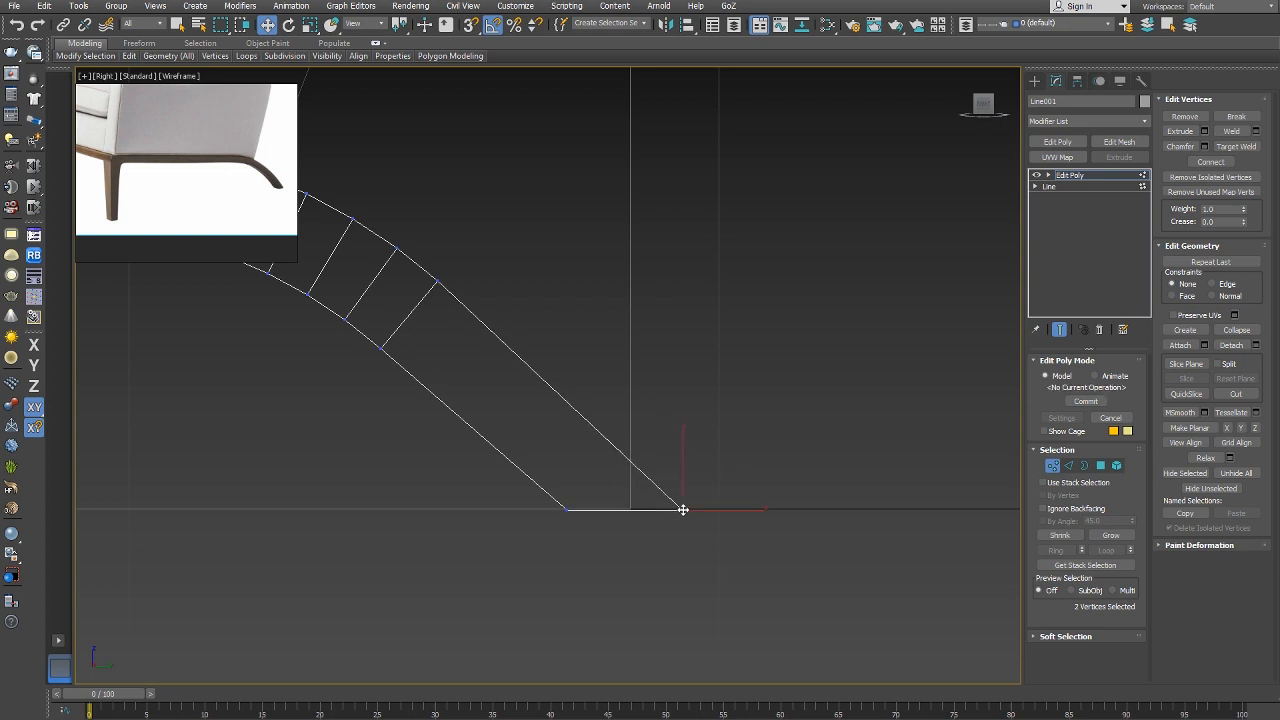
scroll(665, 474, "down", 4)
middle_click_drag(620, 434, 644, 465)
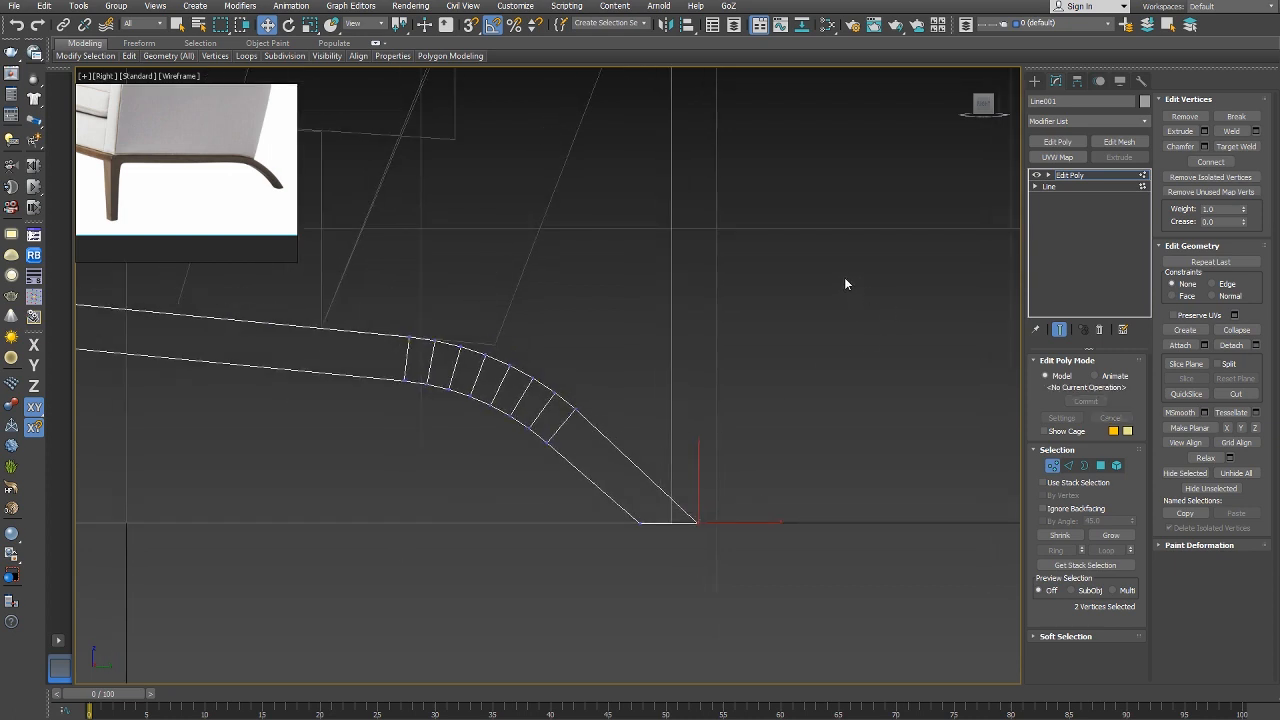
Snap all rear leg vertices along X so that the foot's tip aligns with the chair's rearmost edge.
key("F5")
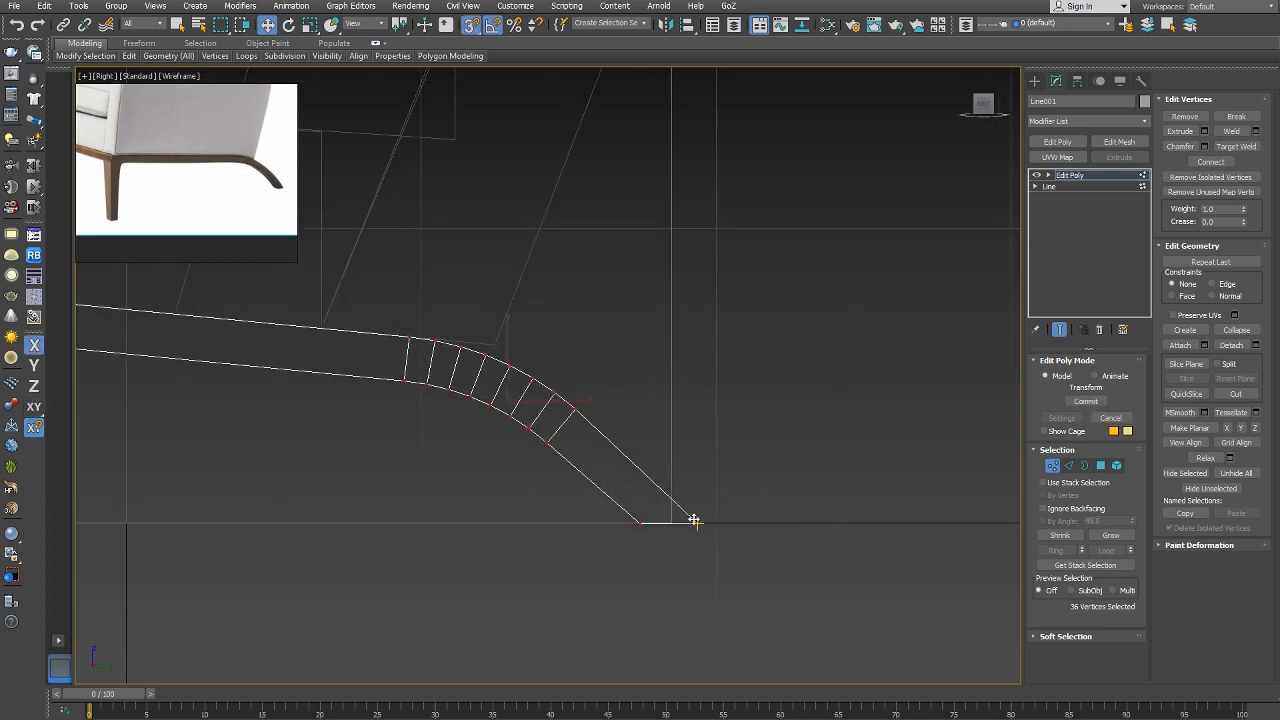
left_click_drag(693, 521, 670, 523)
middle_click_drag(424, 372, 466, 431)
scroll(498, 437, "down", 2)
scroll(475, 428, "up", 5)
scroll(475, 428, "down", 5)
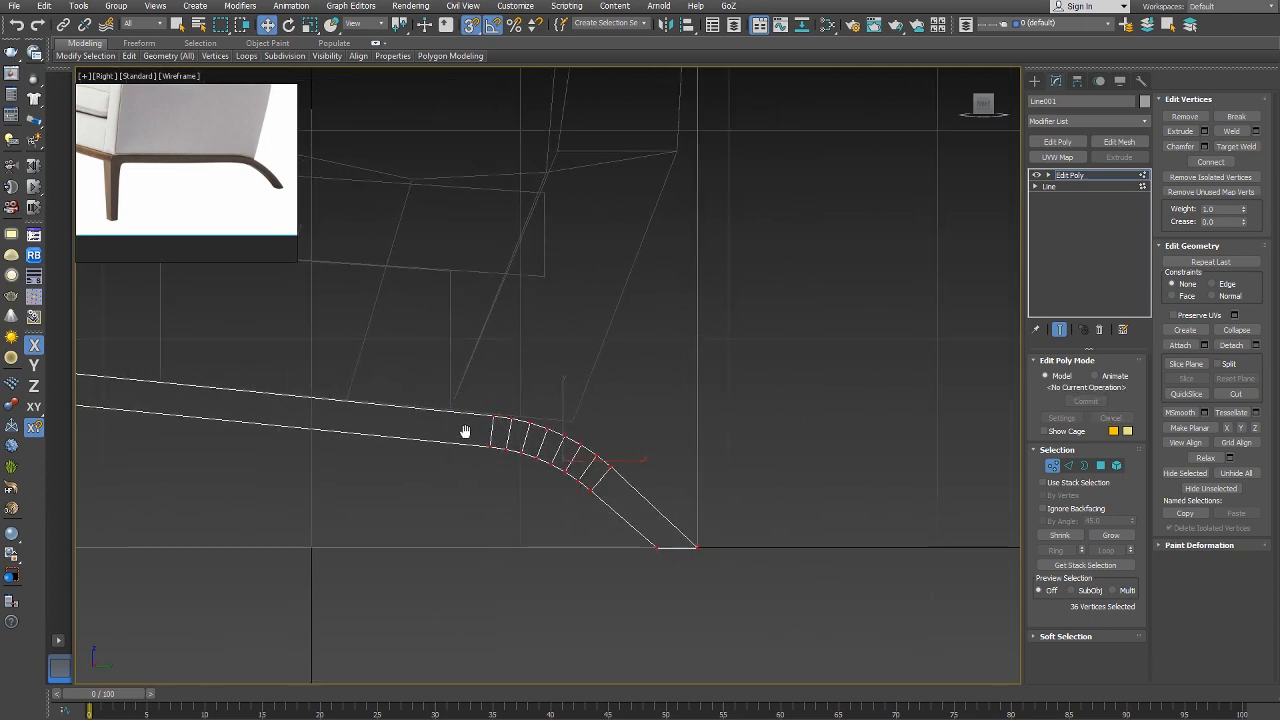
Snap the rear bend's vertices along Y so the leg rail follows the chair's sloping lower edge, and exit vertex editing.
left_click_drag(441, 503, 655, 385)
scroll(580, 425, "up", 3)
key("F6")
left_click_drag(568, 461, 565, 458)
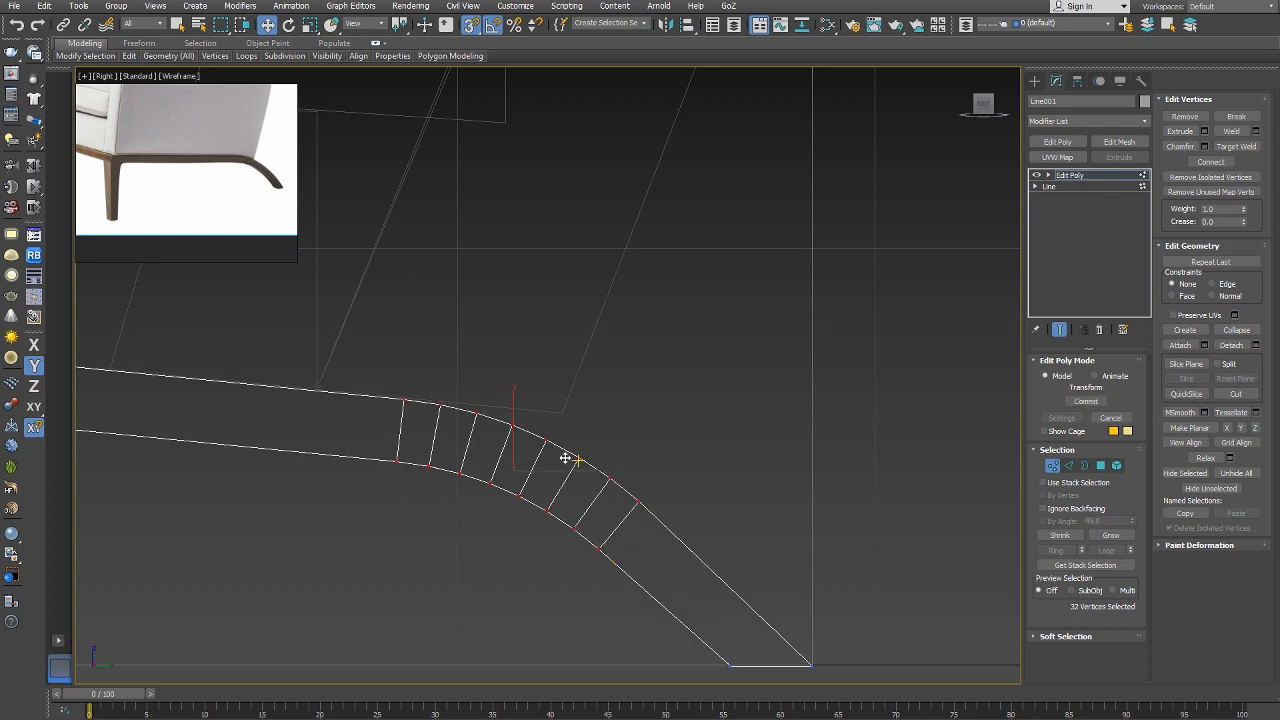
scroll(565, 458, "down", 3)
scroll(497, 427, "up", 5)
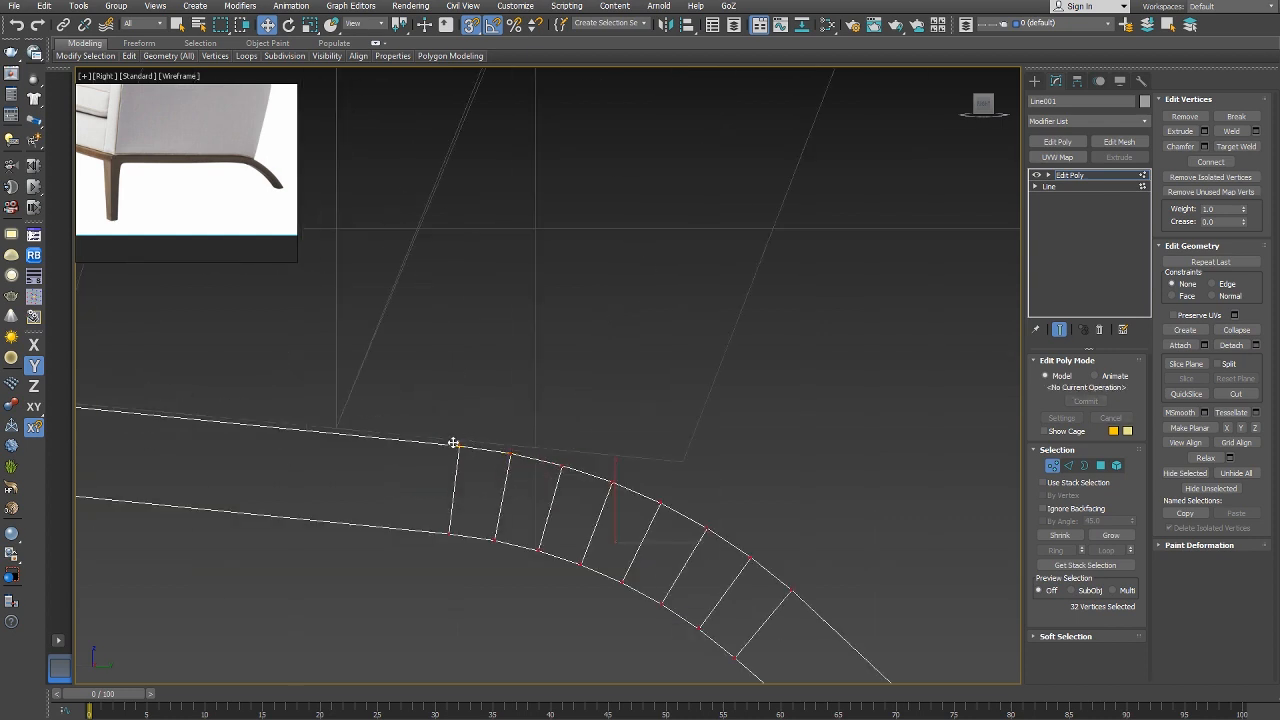
left_click_drag(453, 442, 455, 443)
scroll(455, 443, "down", 5)
right_click(511, 457)
left_click(498, 442)
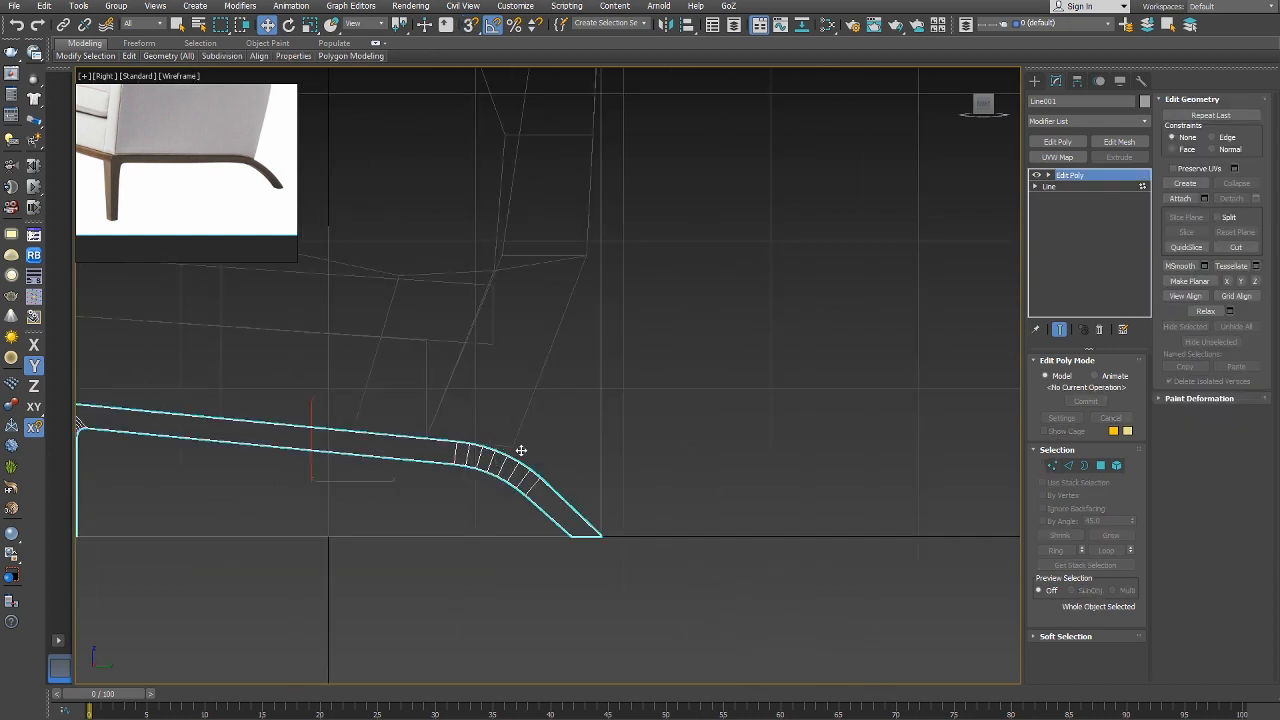
Examine the finished leg frame against the chair in a shaded perspective view.
scroll(516, 434, "down", 2)
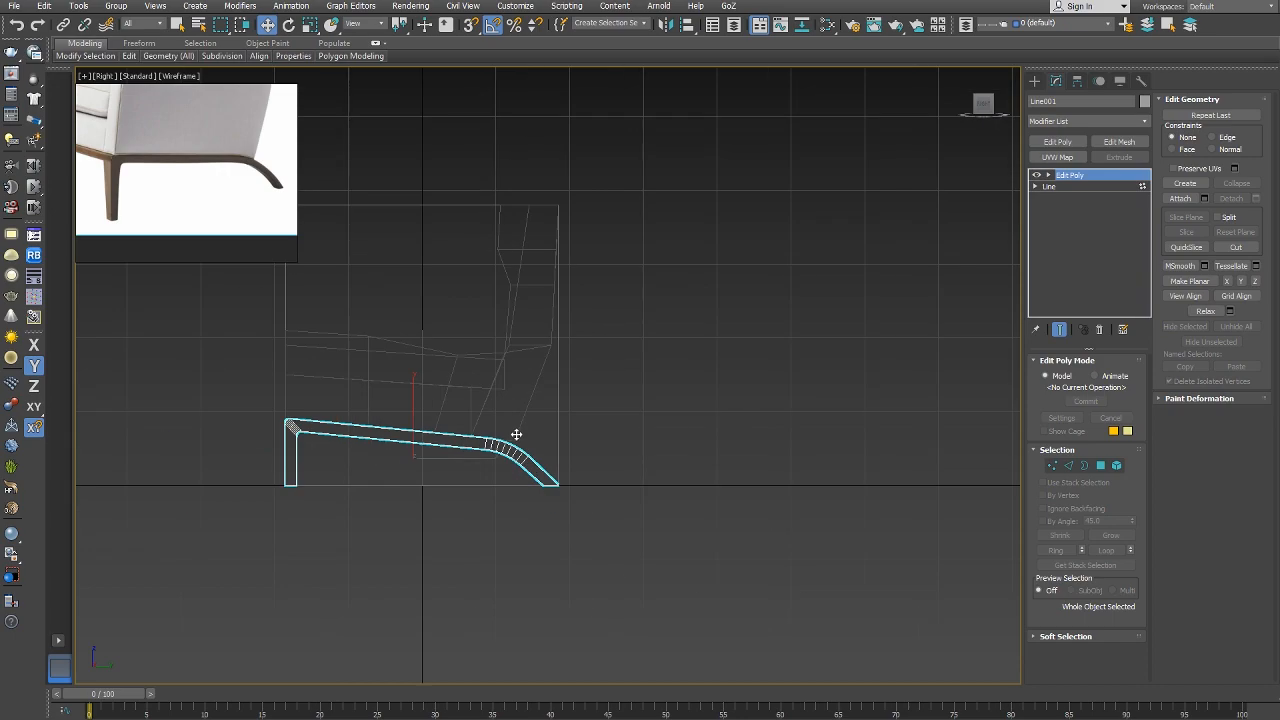
right_click(516, 434)
left_click(530, 440)
middle_click_drag(530, 440, 398, 459, "alt")
key("p")
mouse_move(540, 446)
middle_mouse_down("alt")
mouse_move(410, 442)
mouse_move(434, 422)
mouse_move(554, 463)
mouse_move(550, 473)
middle_mouse_up("alt")
scroll(410, 442, "down", 5)
key("F3")
right_click(548, 473)
left_click(565, 486)
In the front view, move only the leg frame's pivot along X to the chair's centre line.
key("f")
scroll(436, 352, "down", 6)
middle_click_drag(432, 352, 548, 429)
left_click(1079, 81)
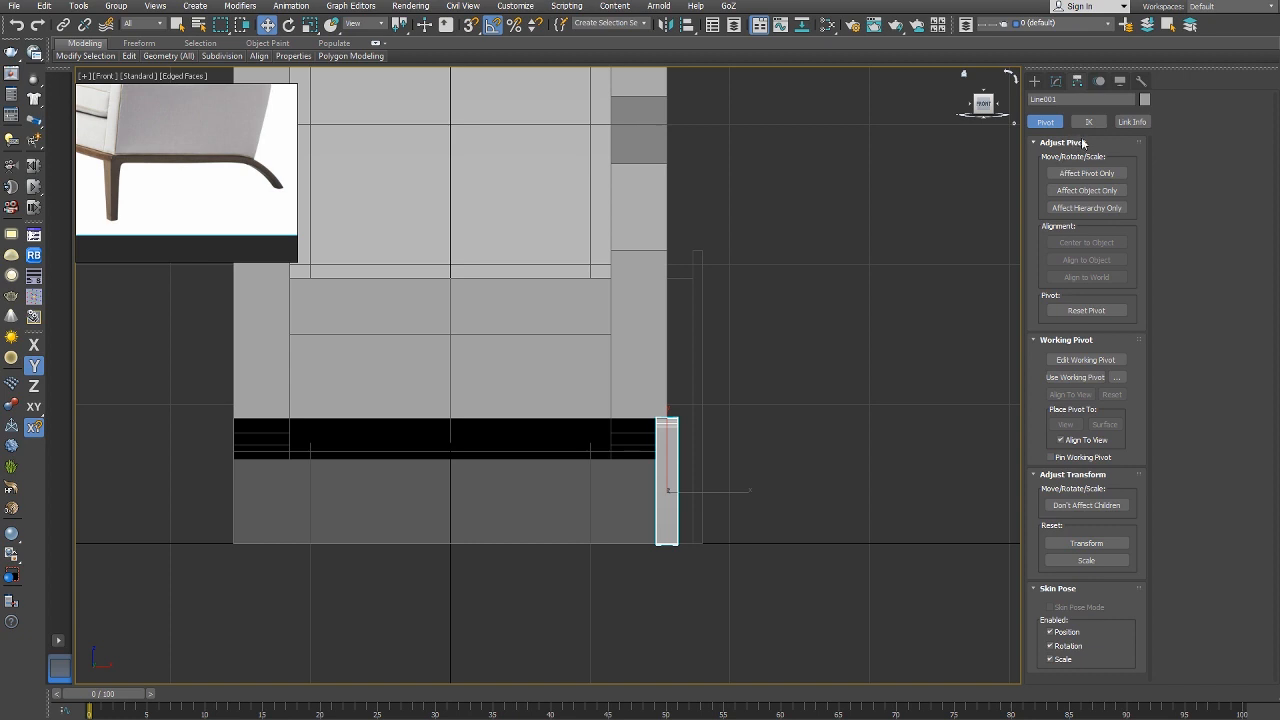
left_click(1087, 173)
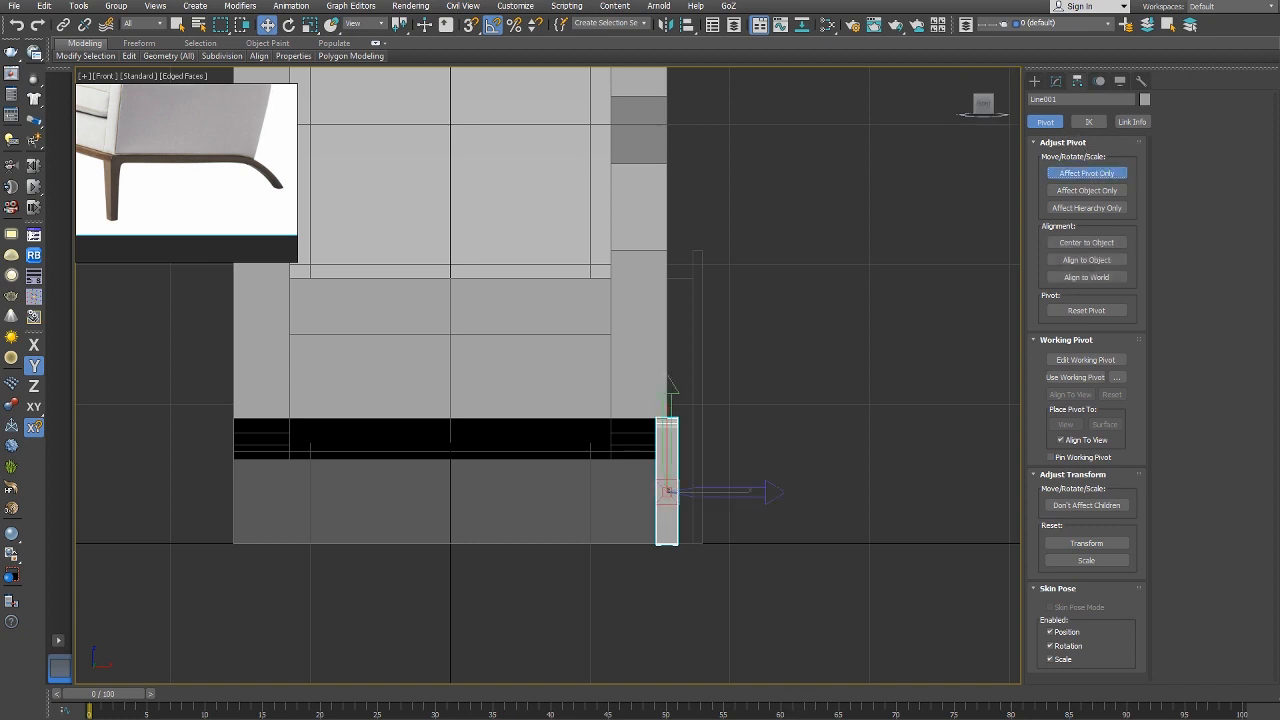
right_click(470, 719)
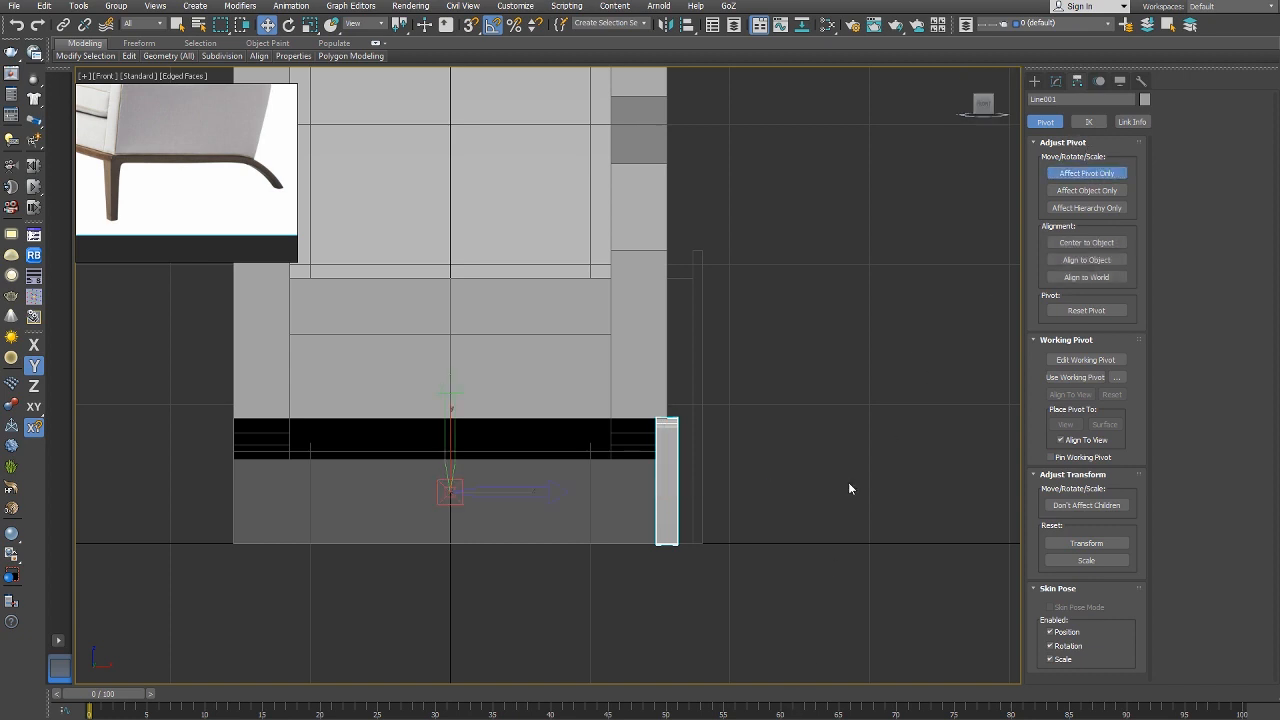
left_click(1087, 172)
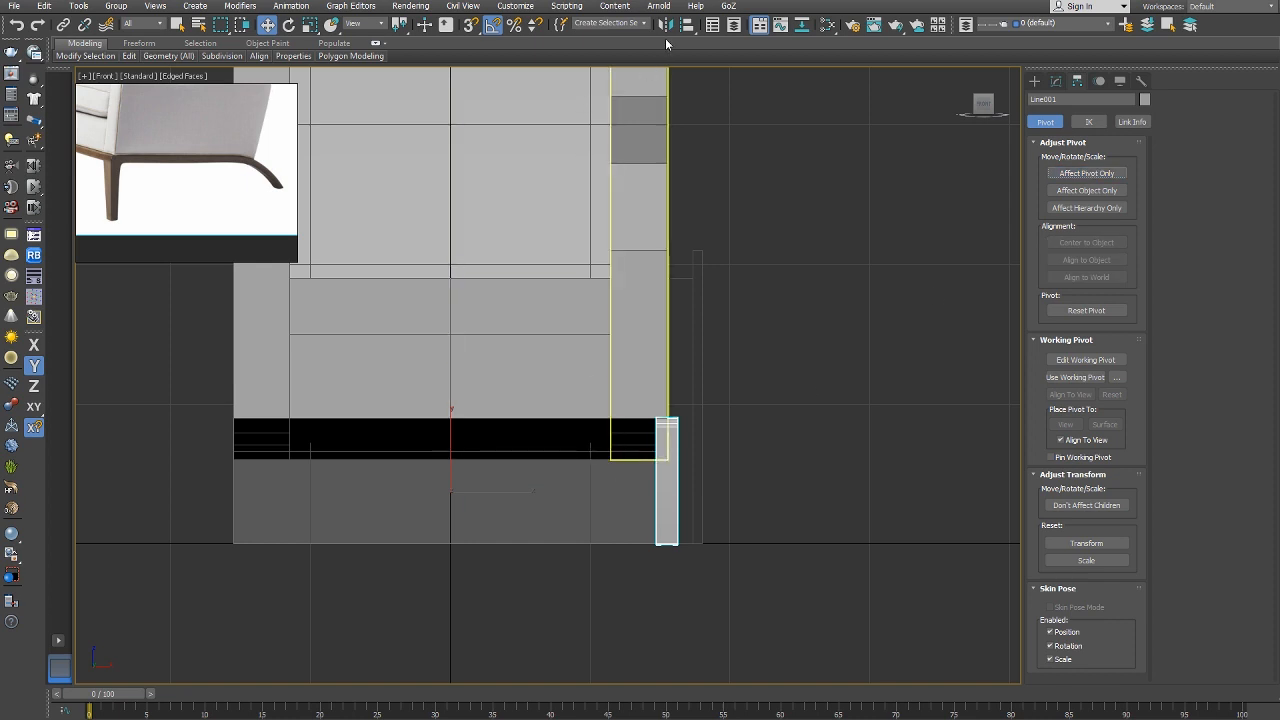
Move the leg frame inward along X until its outer face sits almost flush with the chair's side.
scroll(665, 495, "up", 2)
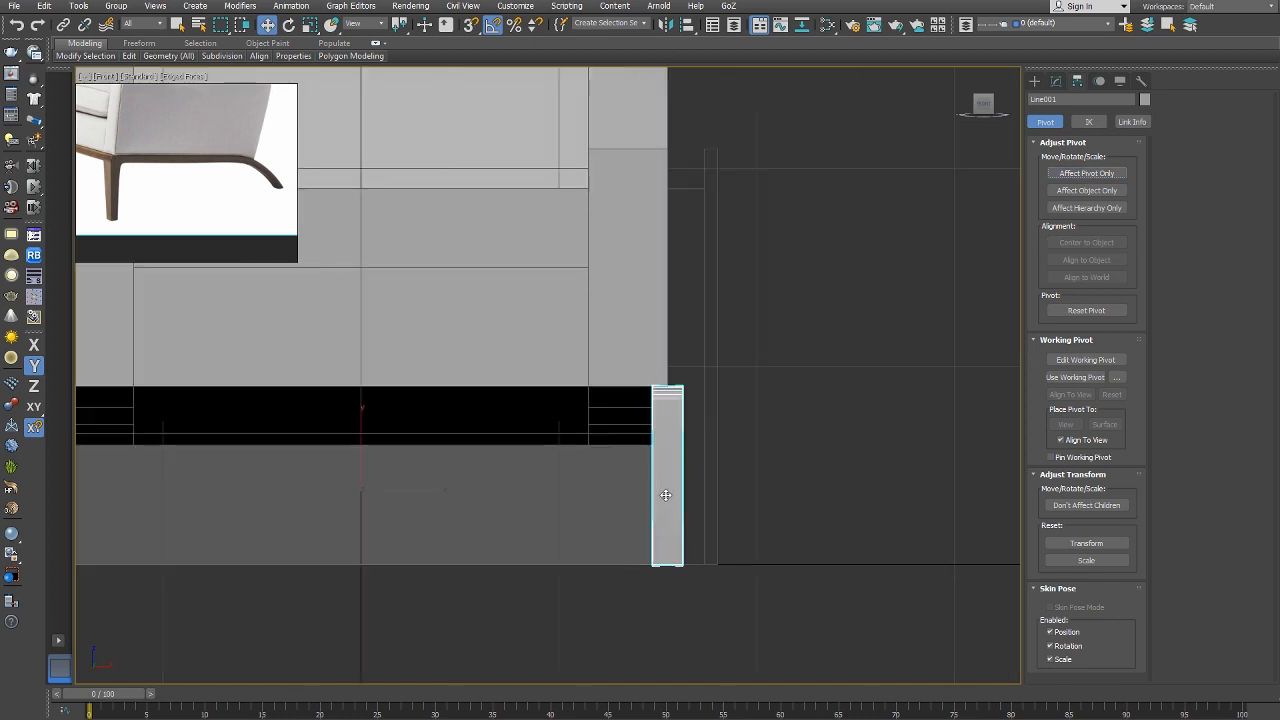
left_click(1056, 80)
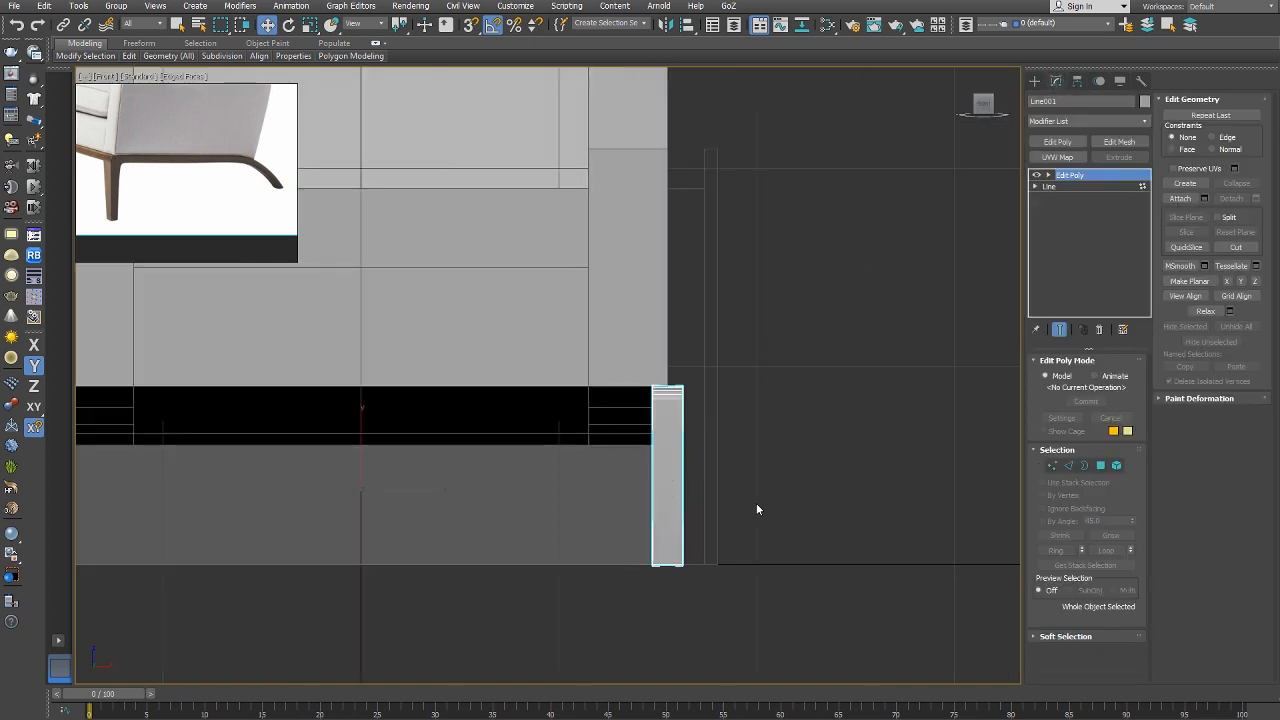
key("F5")
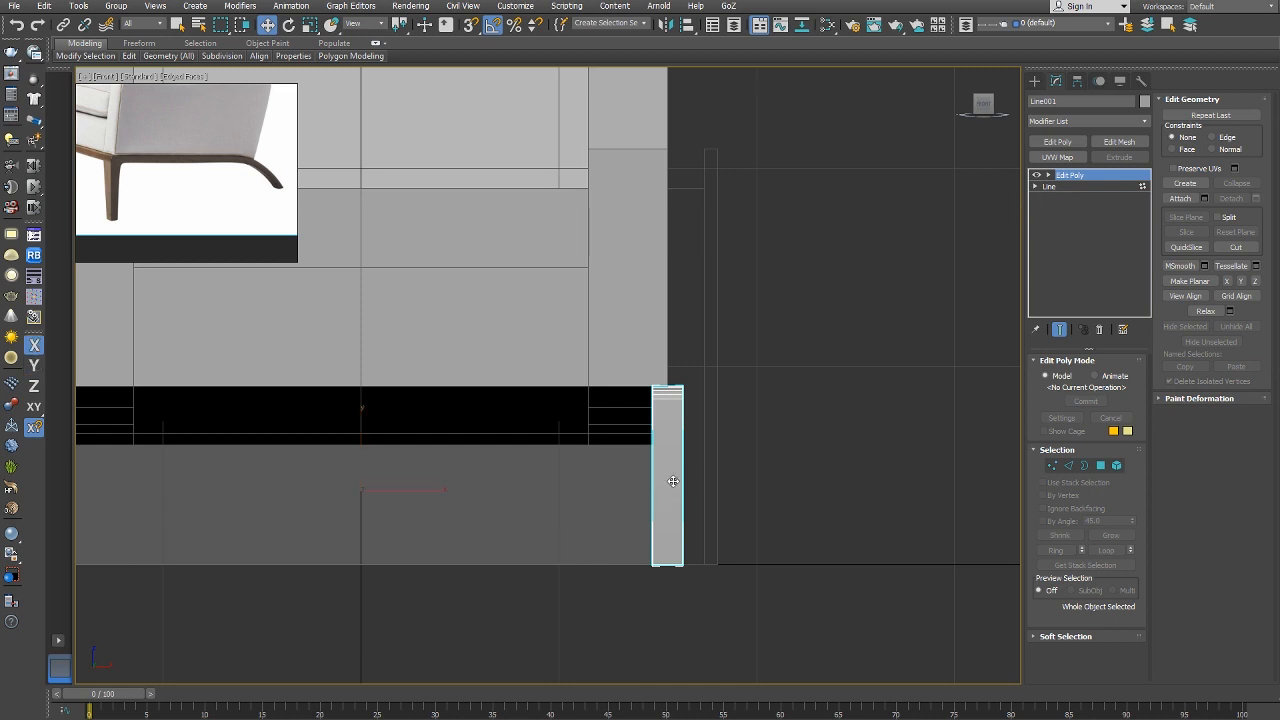
left_click_drag(674, 477, 657, 472)
scroll(664, 390, "up", 5)
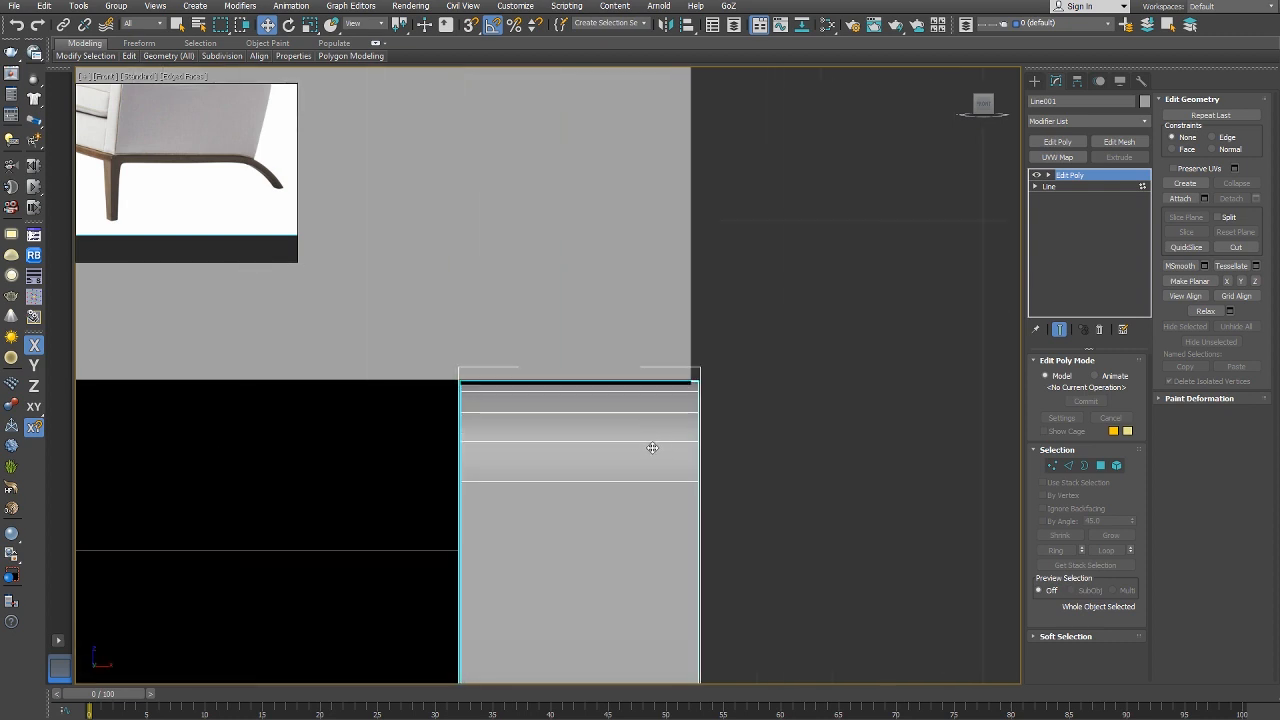
scroll(652, 447, "down", 3)
Recentre the leg frame's pivot on the chair's centre line and mirror the frame across X as an instance.
left_click(1077, 80)
scroll(597, 369, "down", 3)
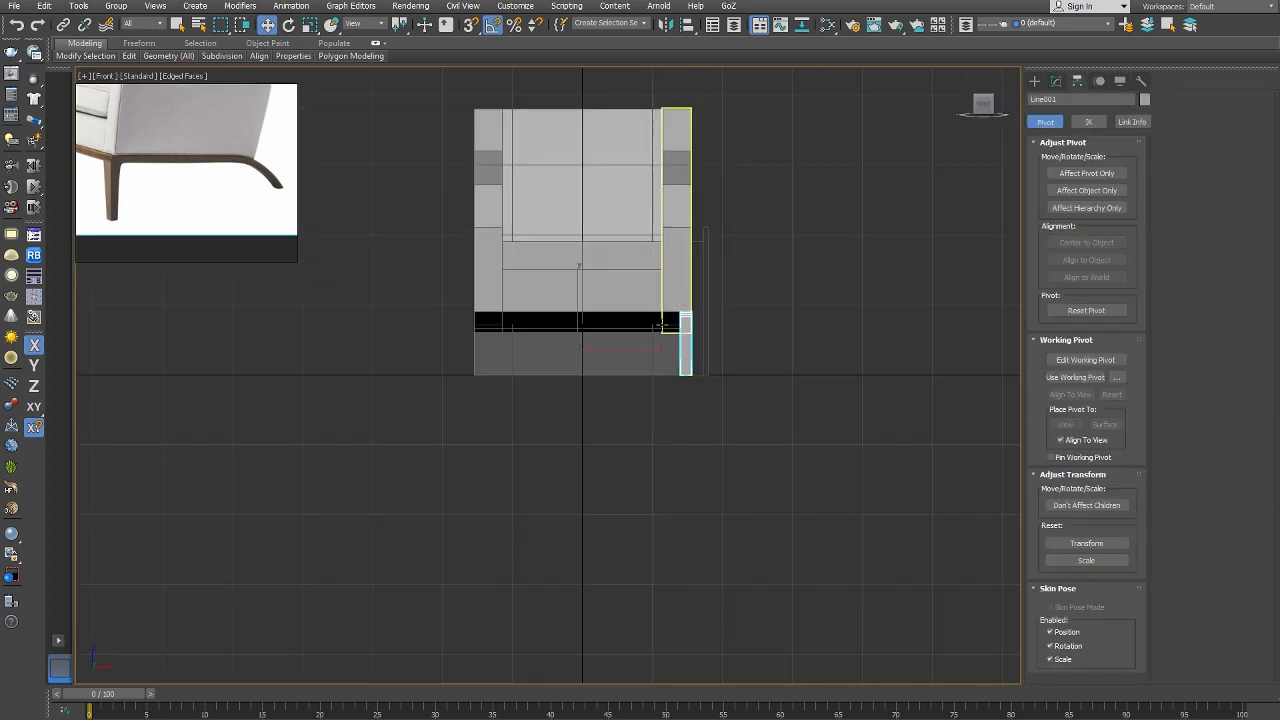
scroll(623, 317, "up", 2)
key("Insert")
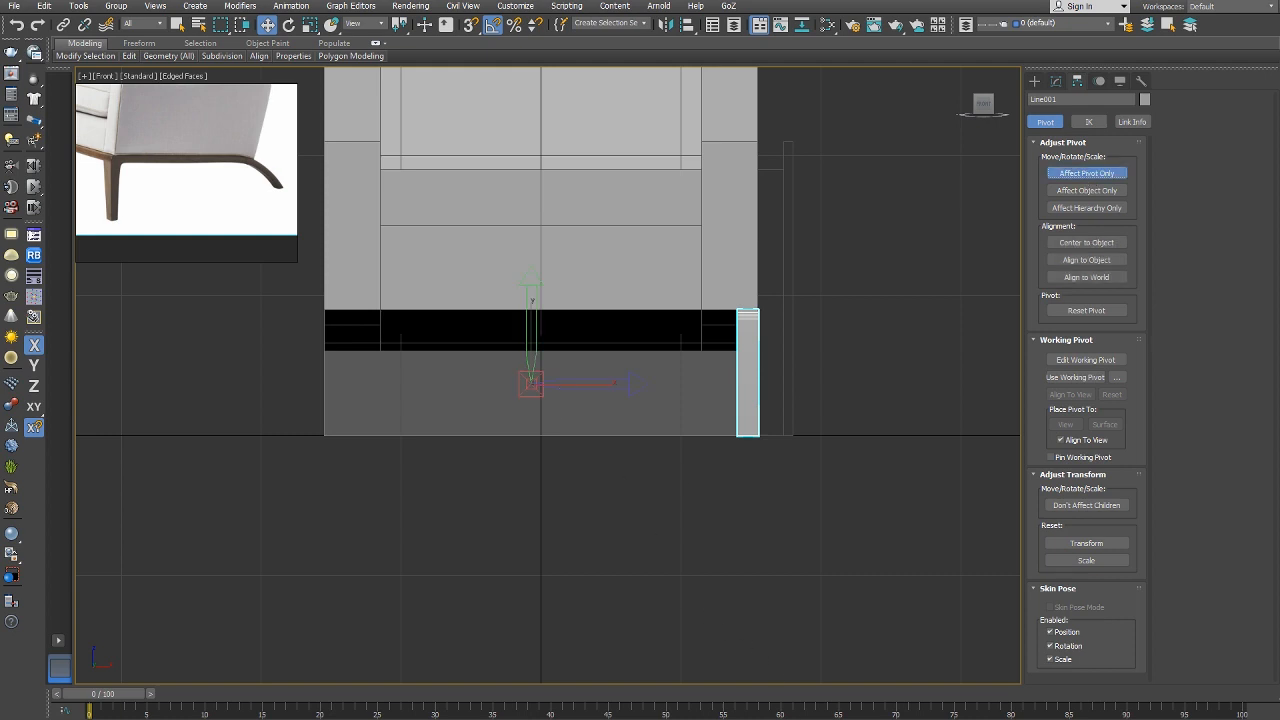
left_click(1049, 175)
left_click(666, 25)
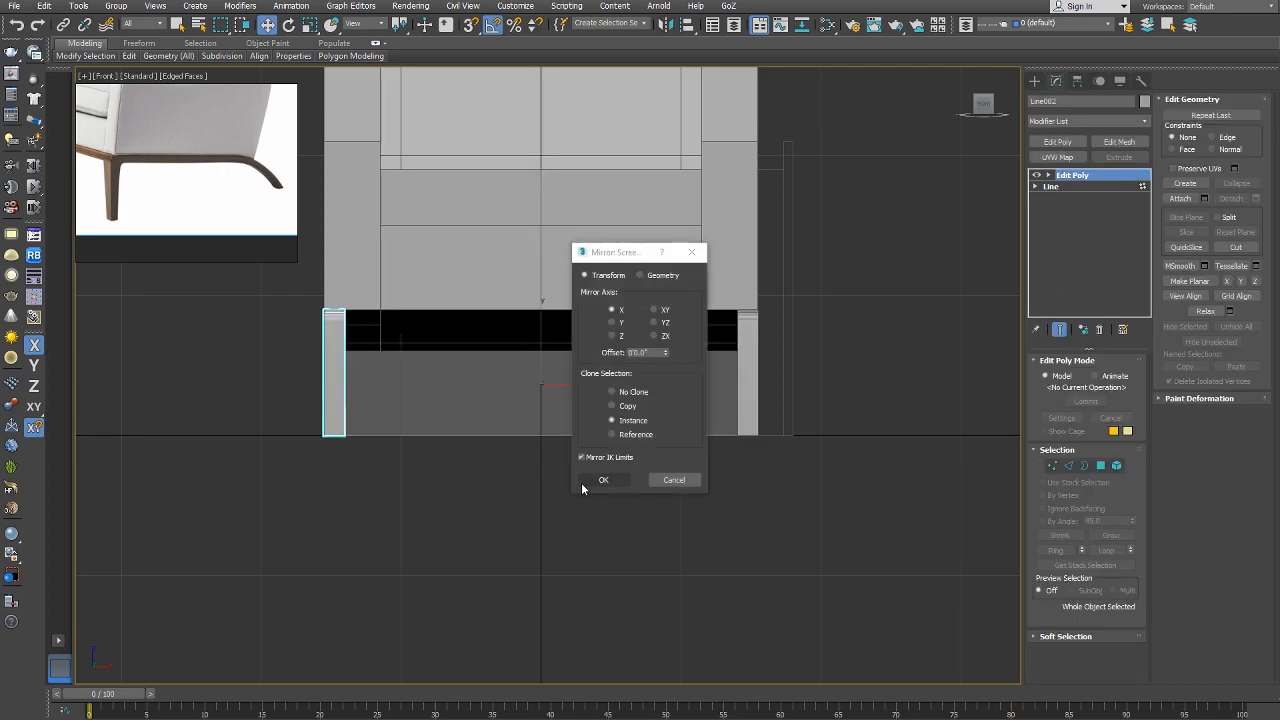
left_click(590, 481)
Examine both leg frames under the chair in a shaded perspective view without edges, and clear the selection.
key("e")
key("p")
scroll(545, 395, "down", 5)
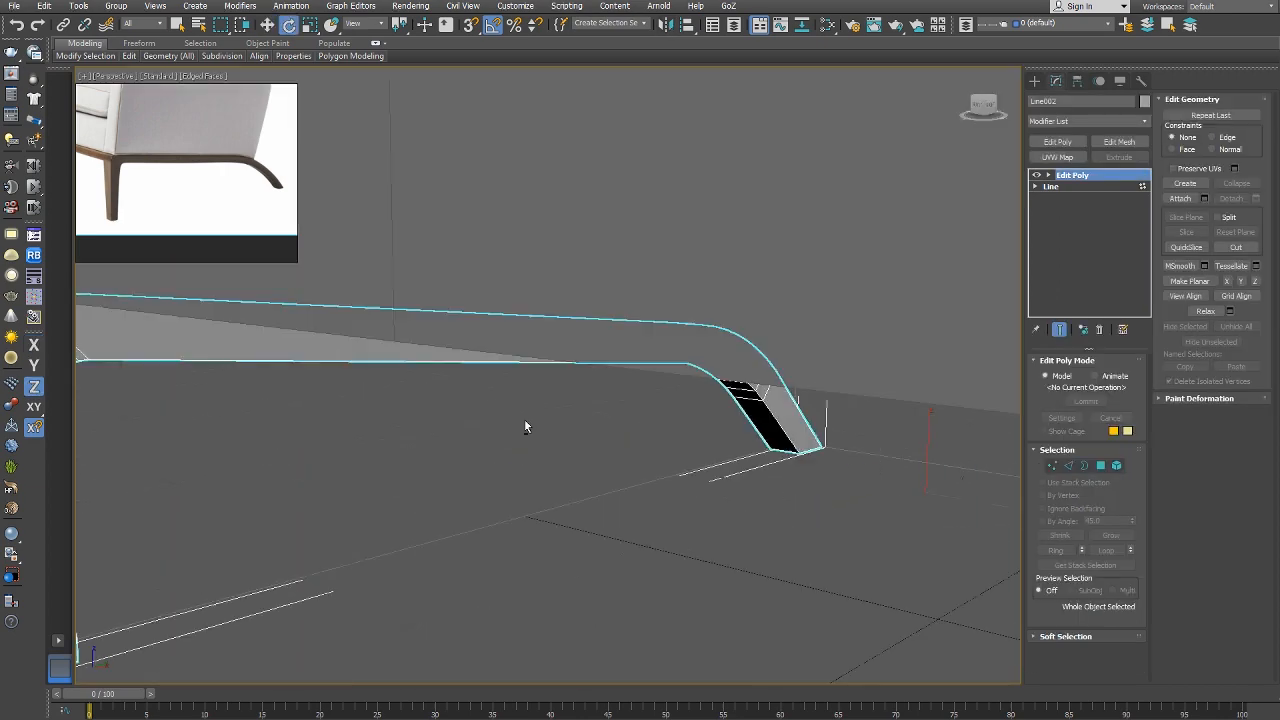
scroll(524, 419, "down", 5)
right_click(524, 419)
left_click(550, 438)
scroll(555, 437, "up", 4)
key("F4")
middle_click_drag(555, 437, 493, 442)
scroll(493, 442, "down", 3)
middle_click_drag(578, 403, 589, 422)
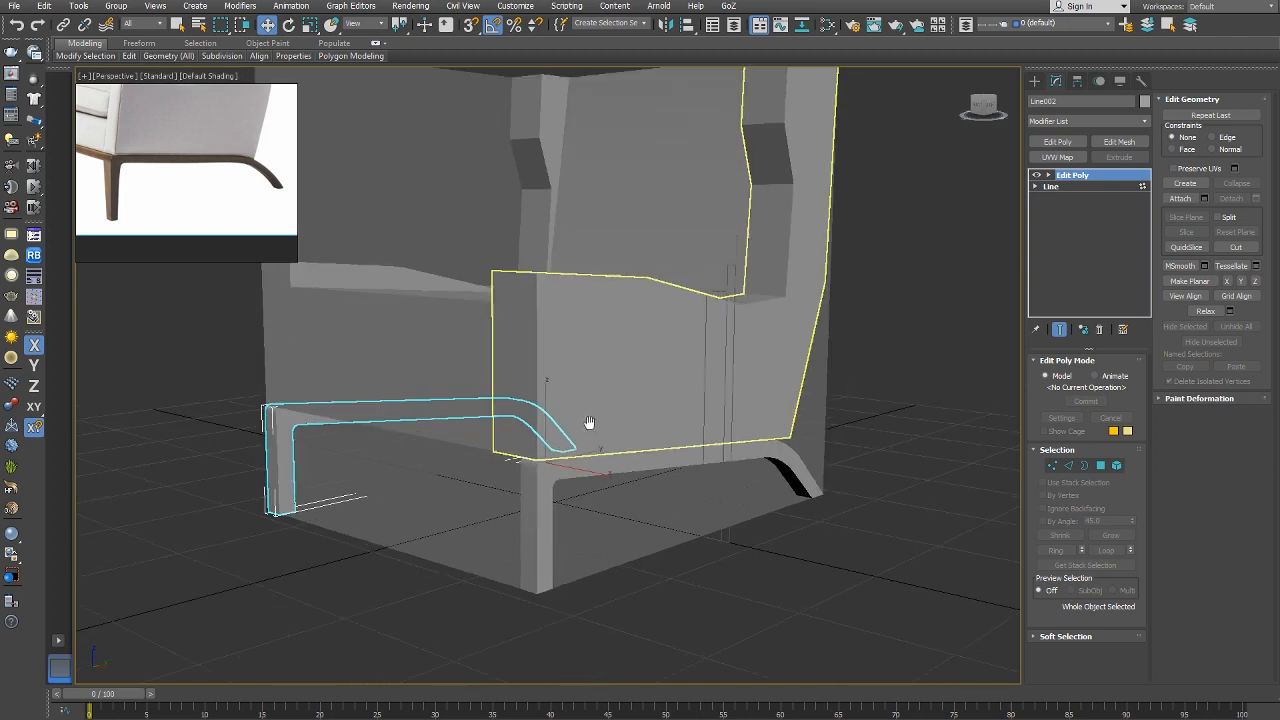
middle_click_drag(891, 306, 887, 324, "alt")
left_click(890, 326)
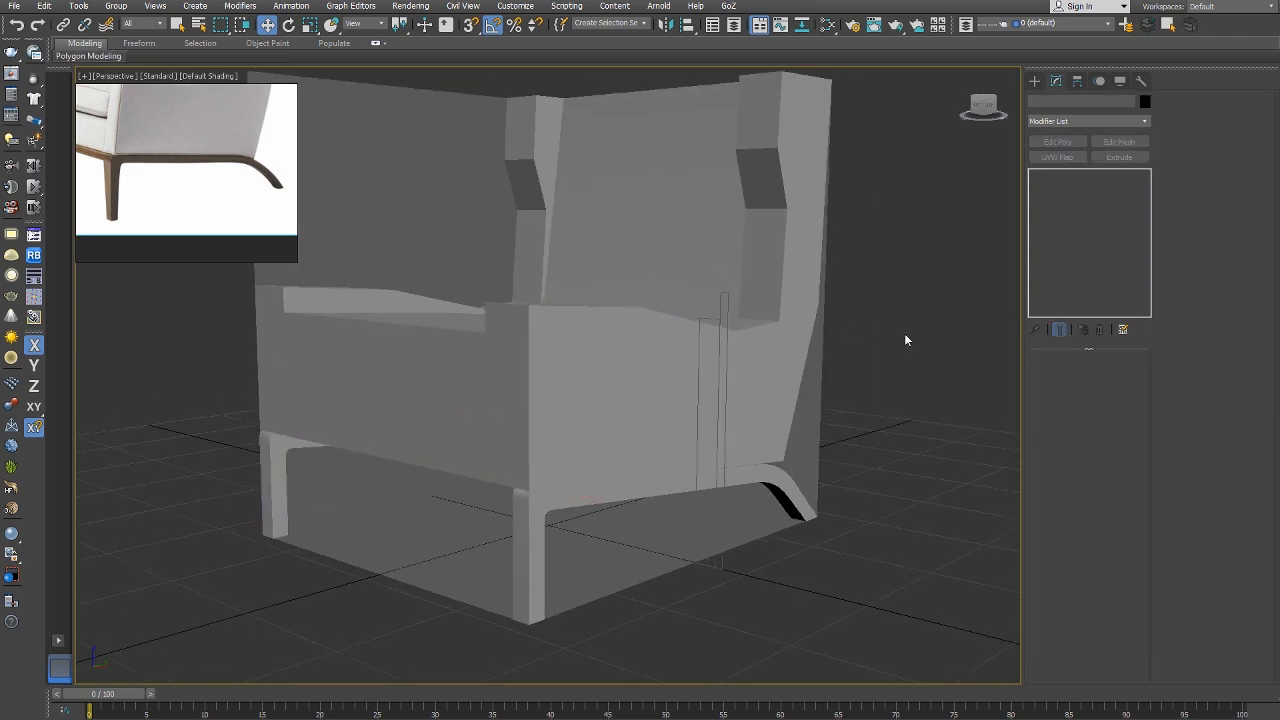
Show edged faces, select one half of the seat cushion, and enlarge the reference photo framed on the cushion and armrest.
middle_click_drag(545, 358, 561, 391)
key("F4")
left_click(435, 385)
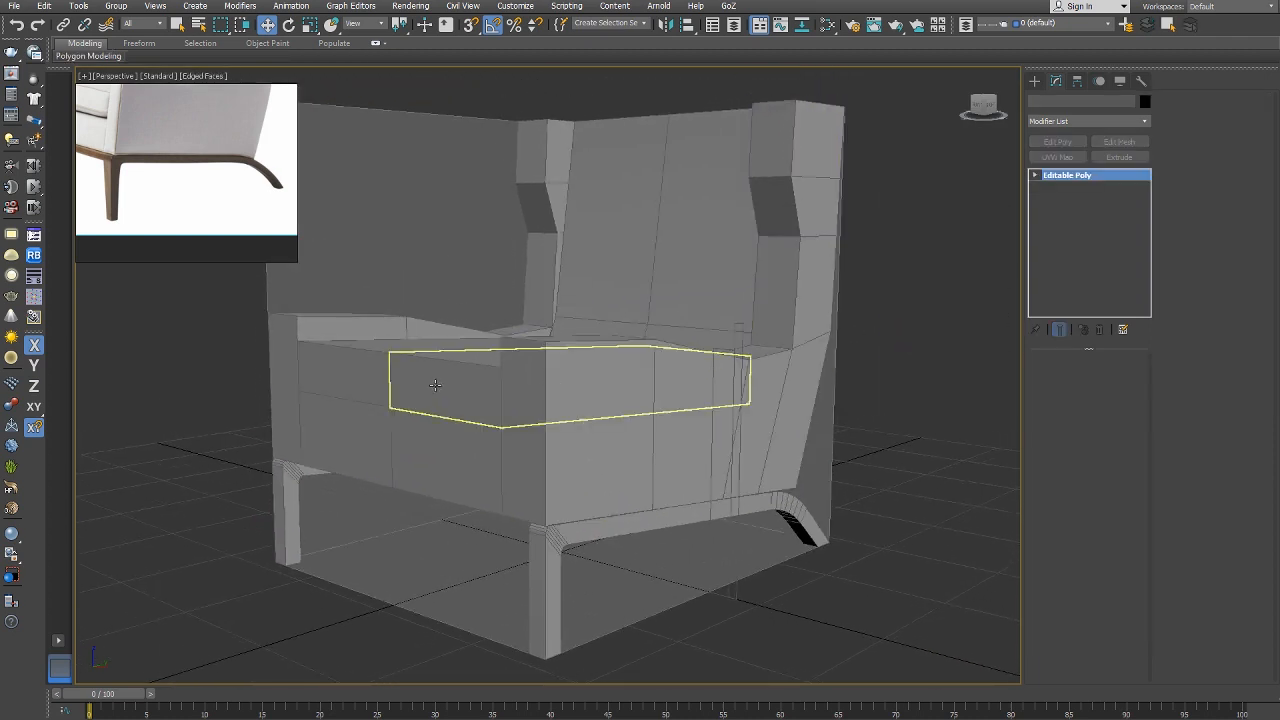
middle_click_drag(192, 169, 265, 235)
scroll(190, 158, "up", 3)
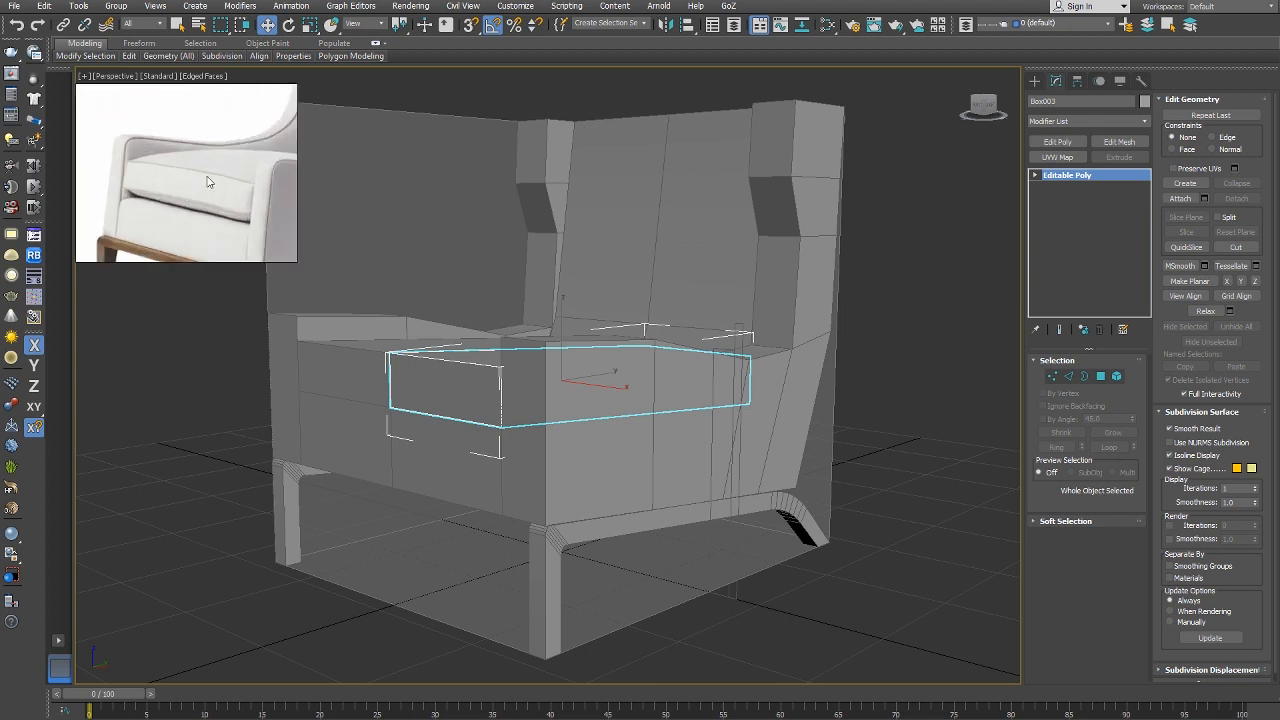
middle_click_drag(208, 181, 195, 172)
left_click_drag(298, 262, 405, 308)
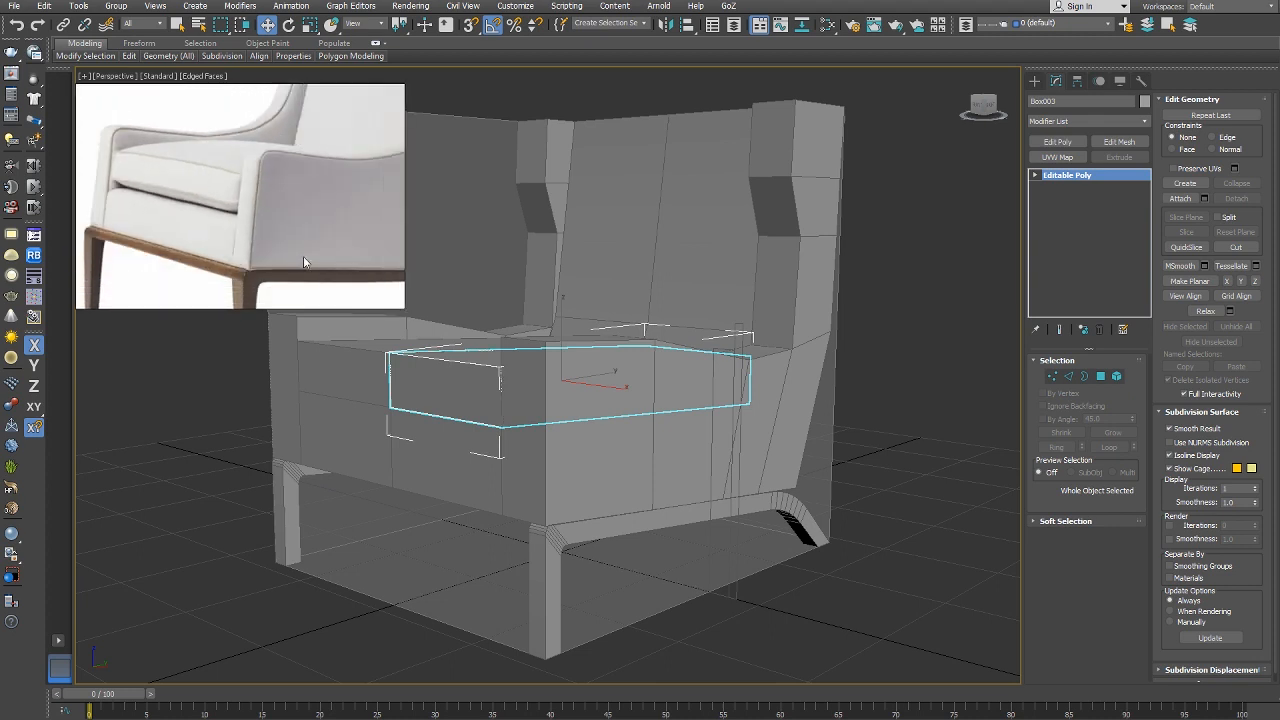
middle_click_drag(226, 189, 192, 185)
Unfreeze all objects and delete the large box enclosing the chair.
right_click(443, 338)
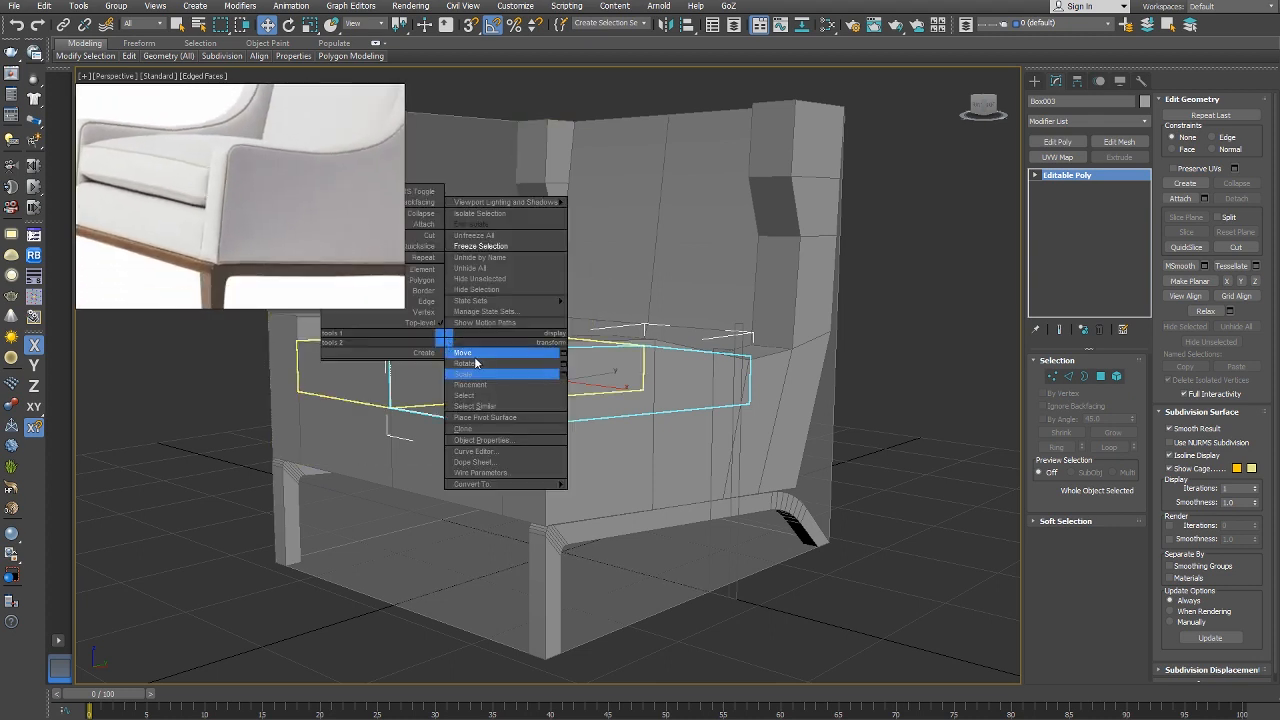
left_click(381, 368)
left_click(369, 368)
scroll(369, 368, "up", 3)
middle_click_drag(369, 368, 540, 419, "alt")
scroll(589, 457, "down", 3)
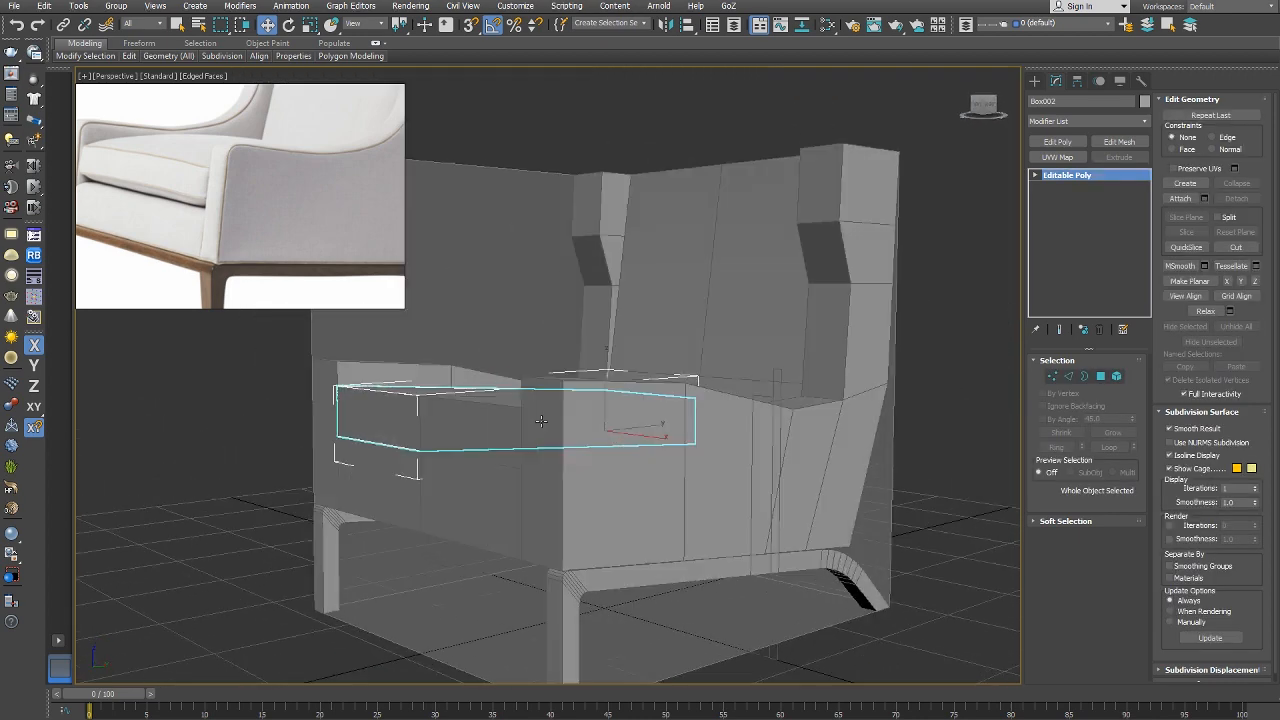
left_click(503, 308)
right_click(503, 308)
left_click(530, 214)
left_click(523, 232)
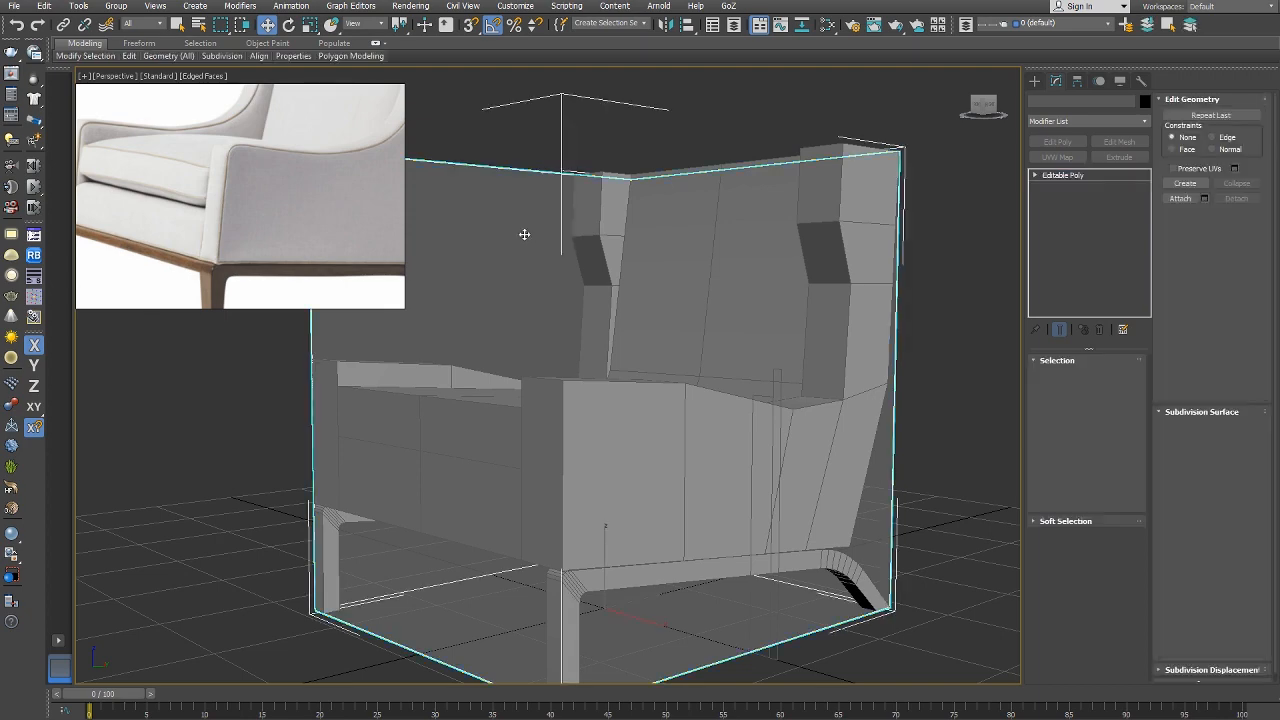
left_click(533, 250)
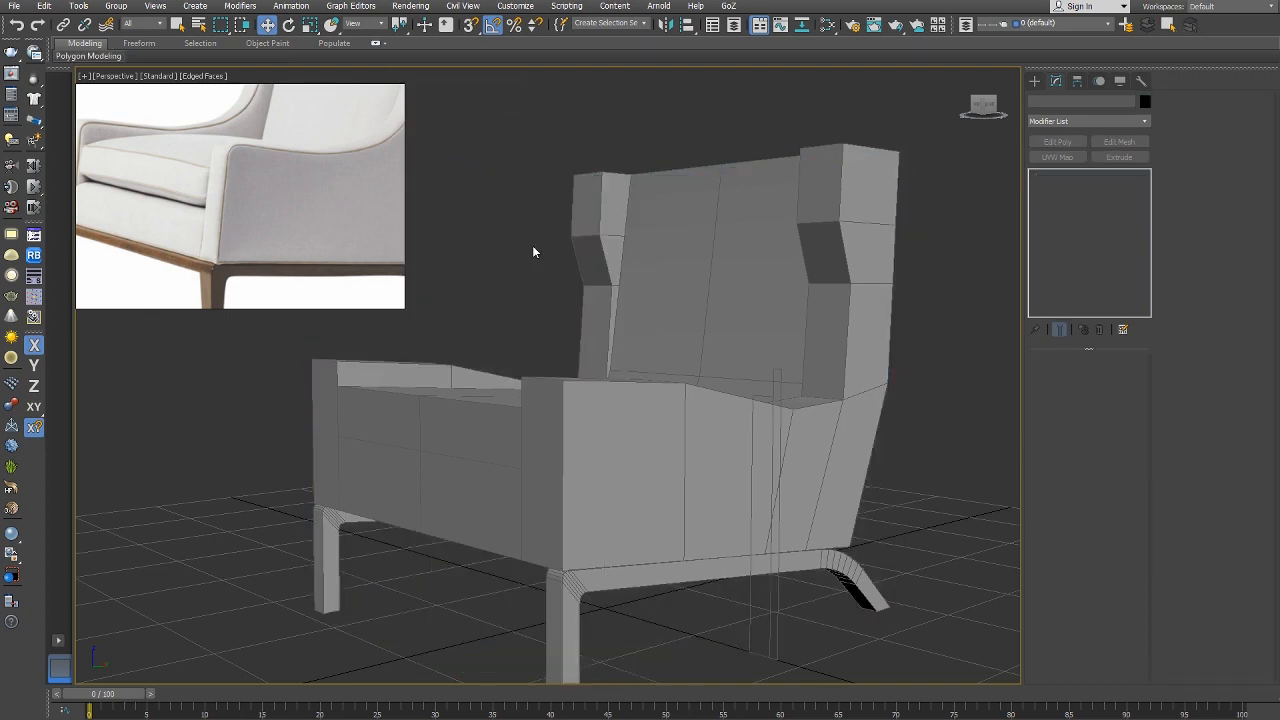
Turn on NURMS subdivision for the seat cushion half and set its display iterations to 2.
middle_click_drag(575, 283, 636, 314, "alt")
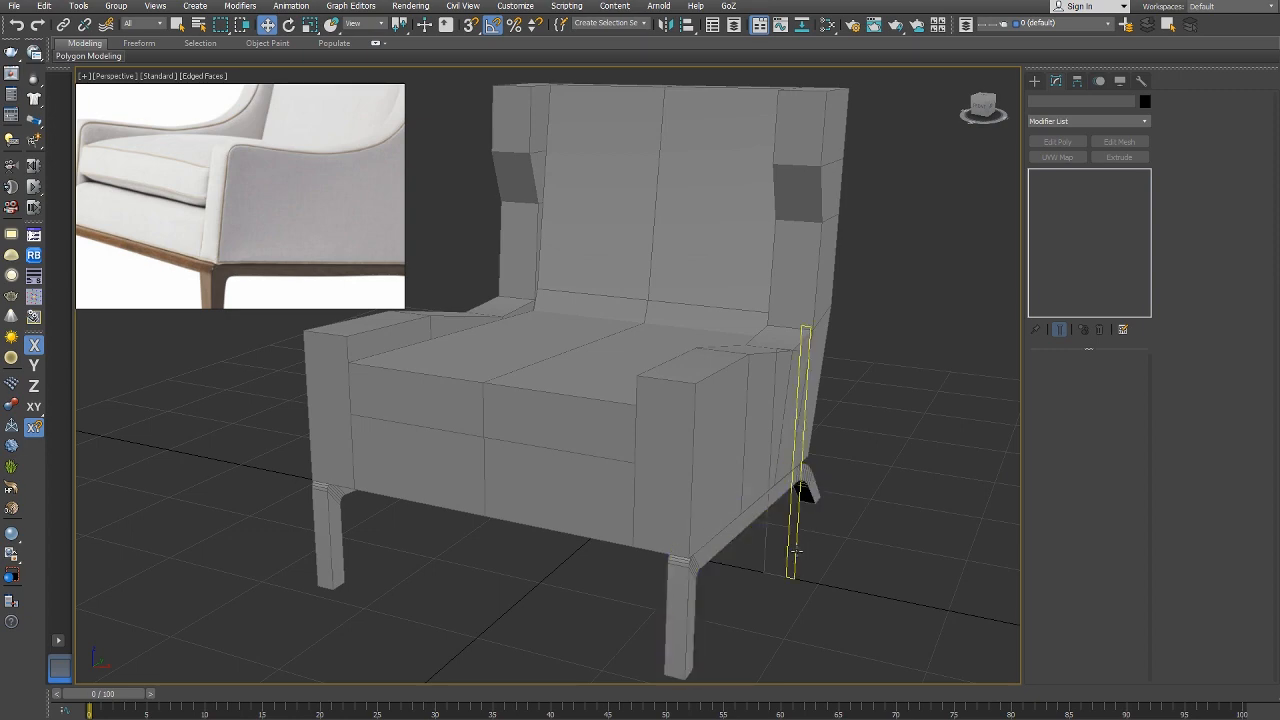
left_click(530, 385)
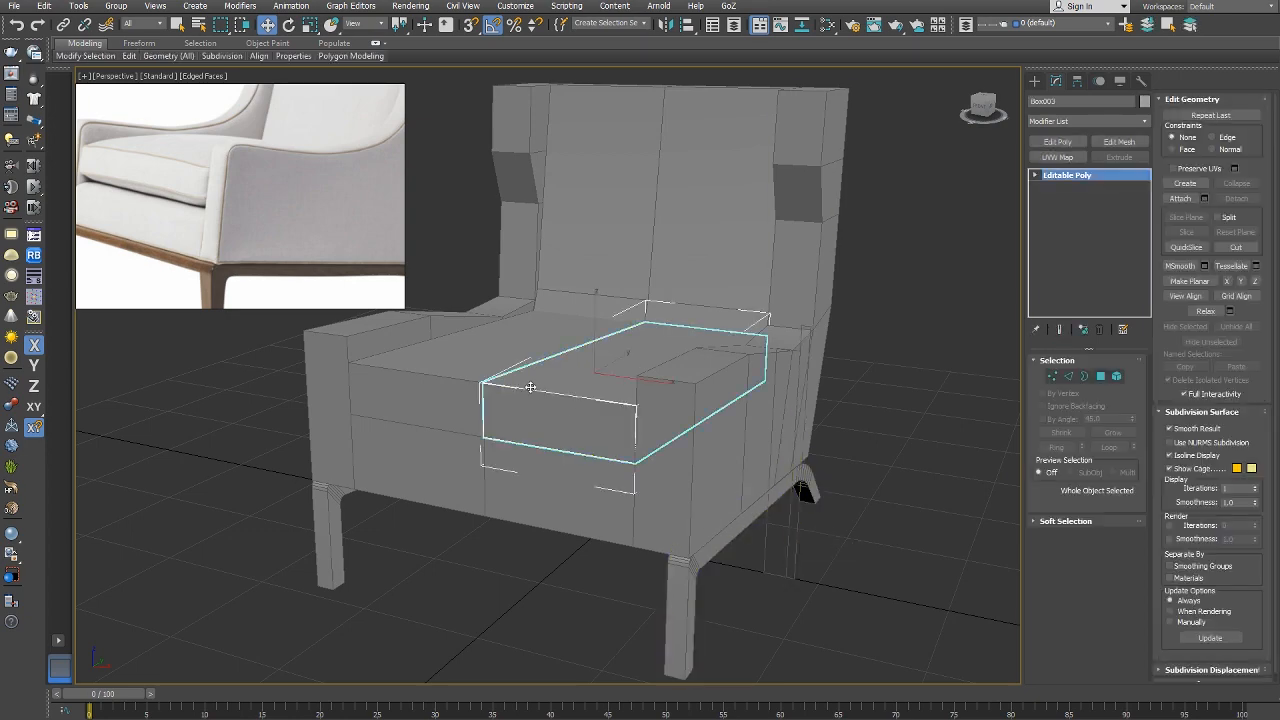
left_click(446, 379)
scroll(446, 379, "up", 5)
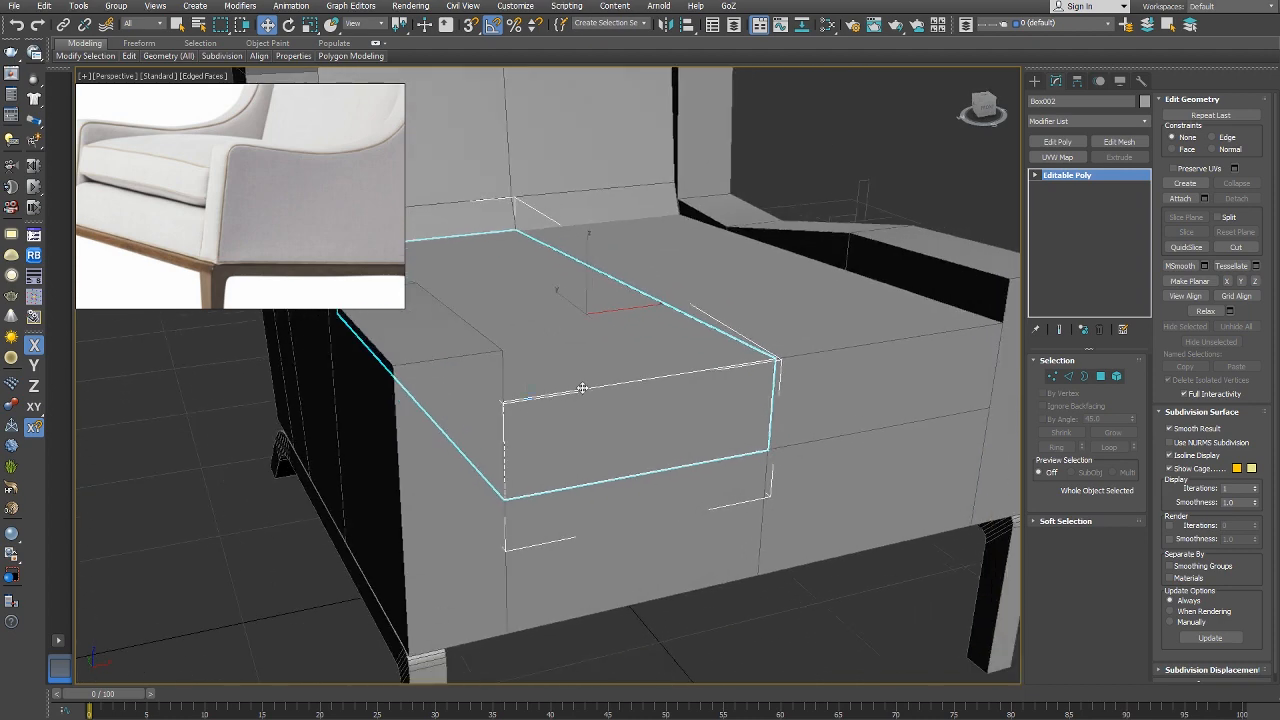
middle_click_drag(582, 388, 540, 414, "alt")
right_click(544, 415)
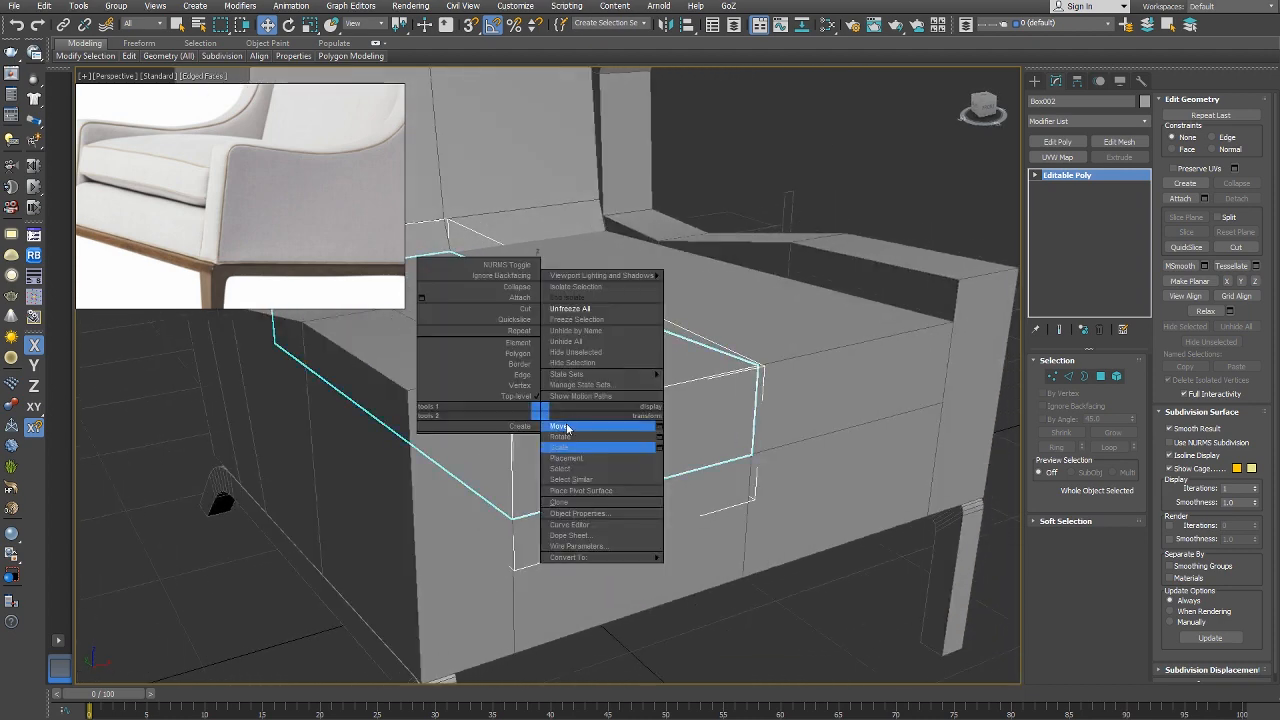
left_click(568, 429)
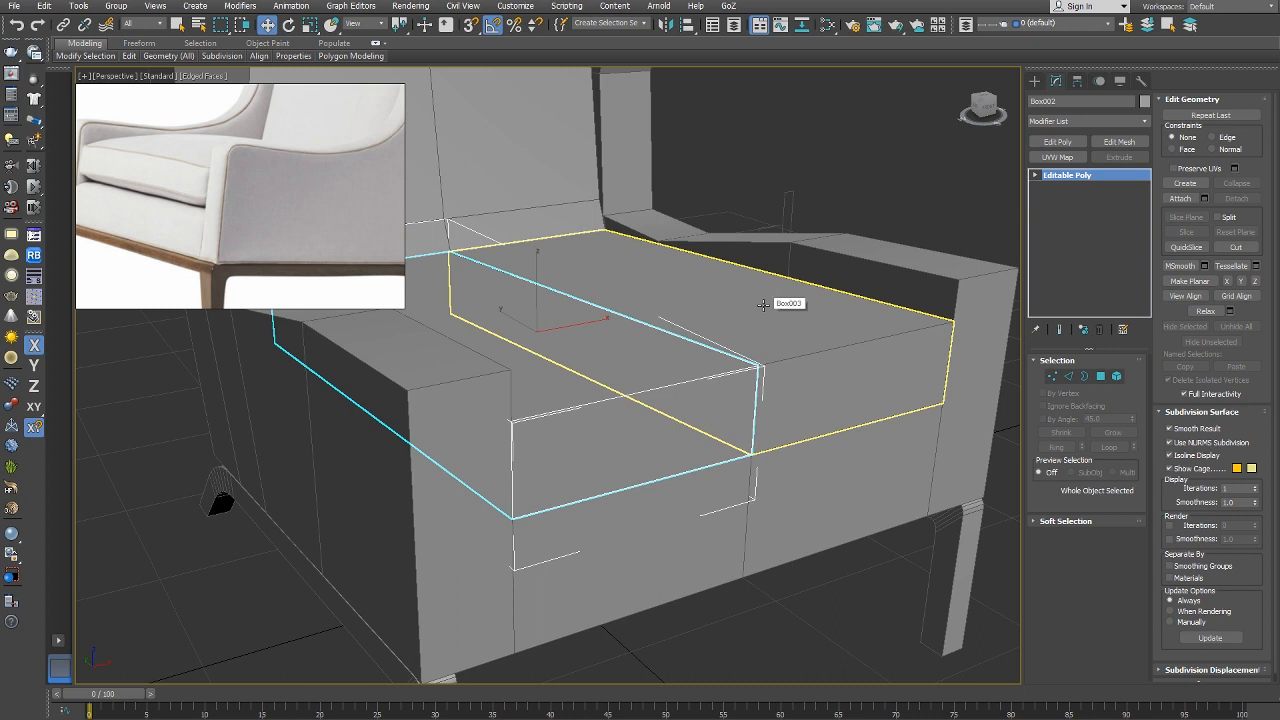
middle_click_drag(681, 391, 680, 379)
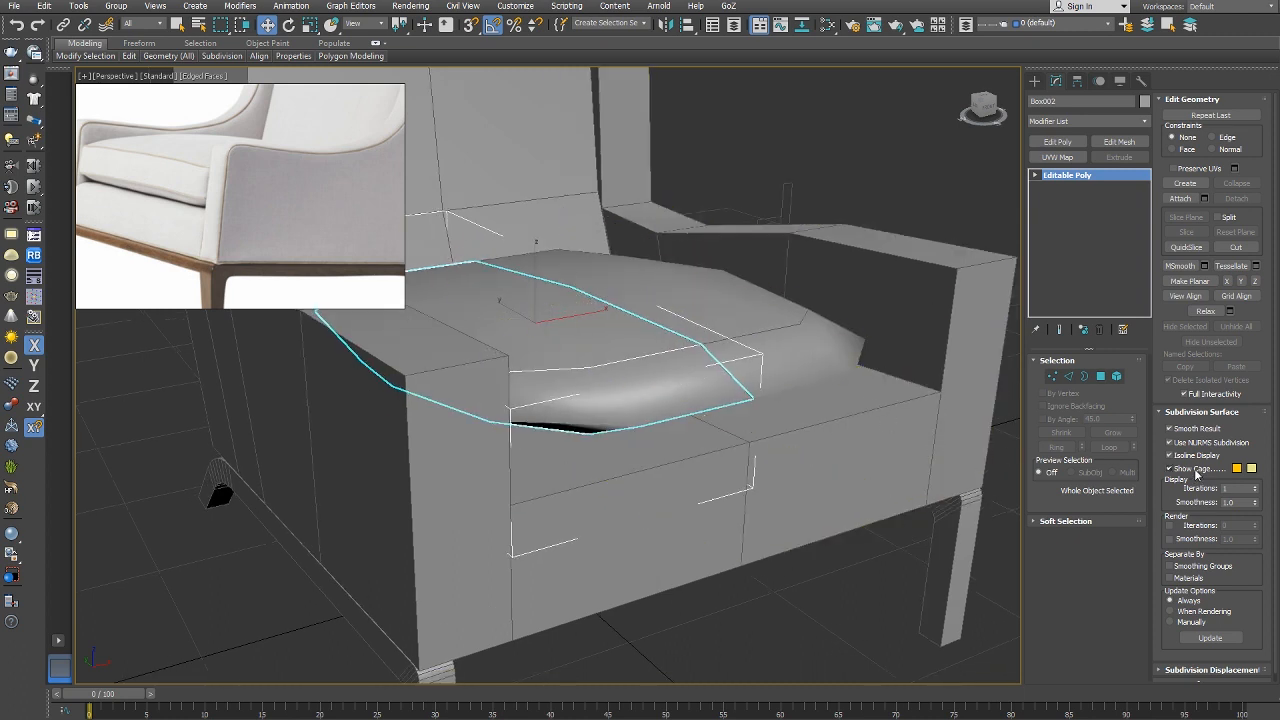
left_click(1255, 487)
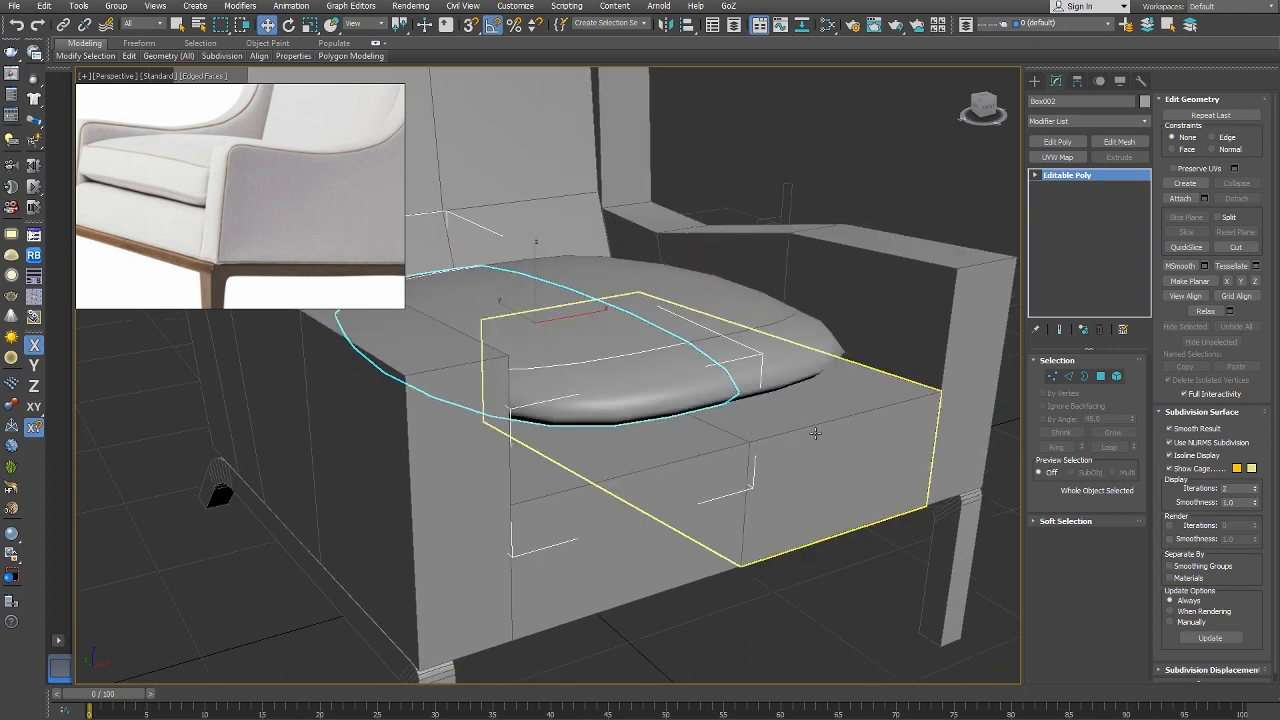
Connect the cushion half's ring of vertical edges with 2 segments and a pinch of 75.
right_click(677, 371)
left_click(654, 334)
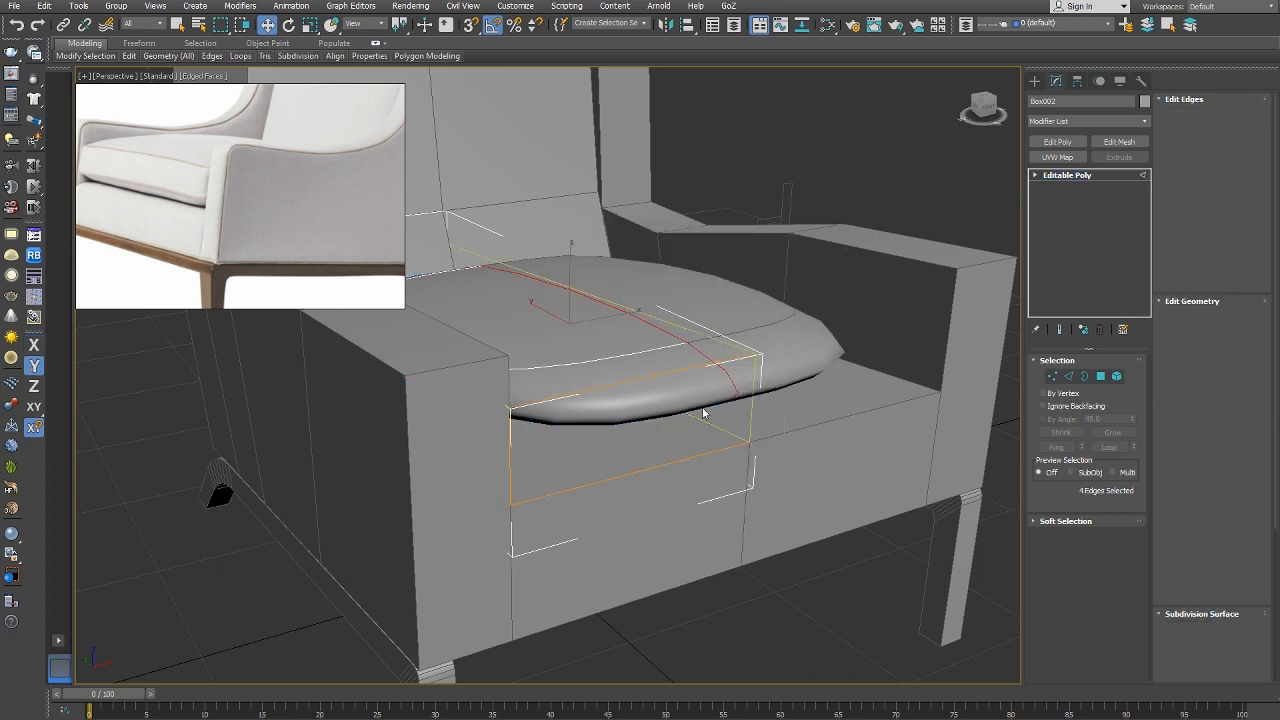
left_click(1056, 446)
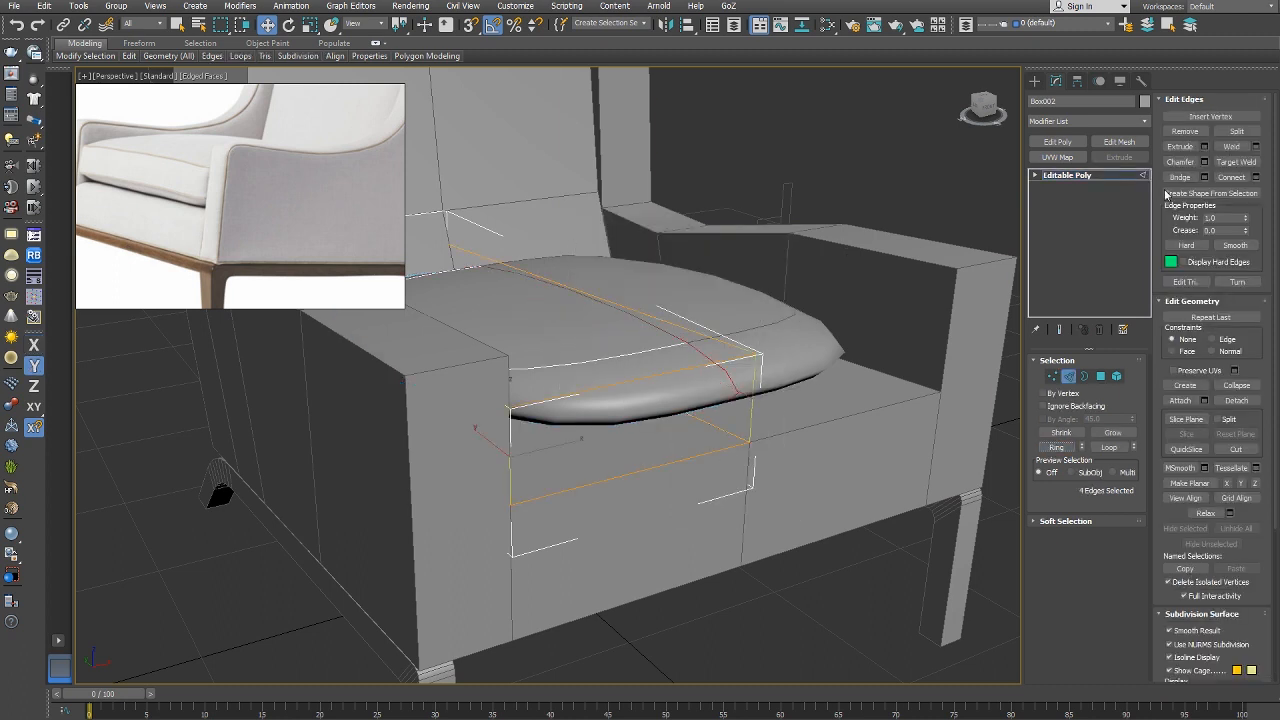
left_click(1257, 177)
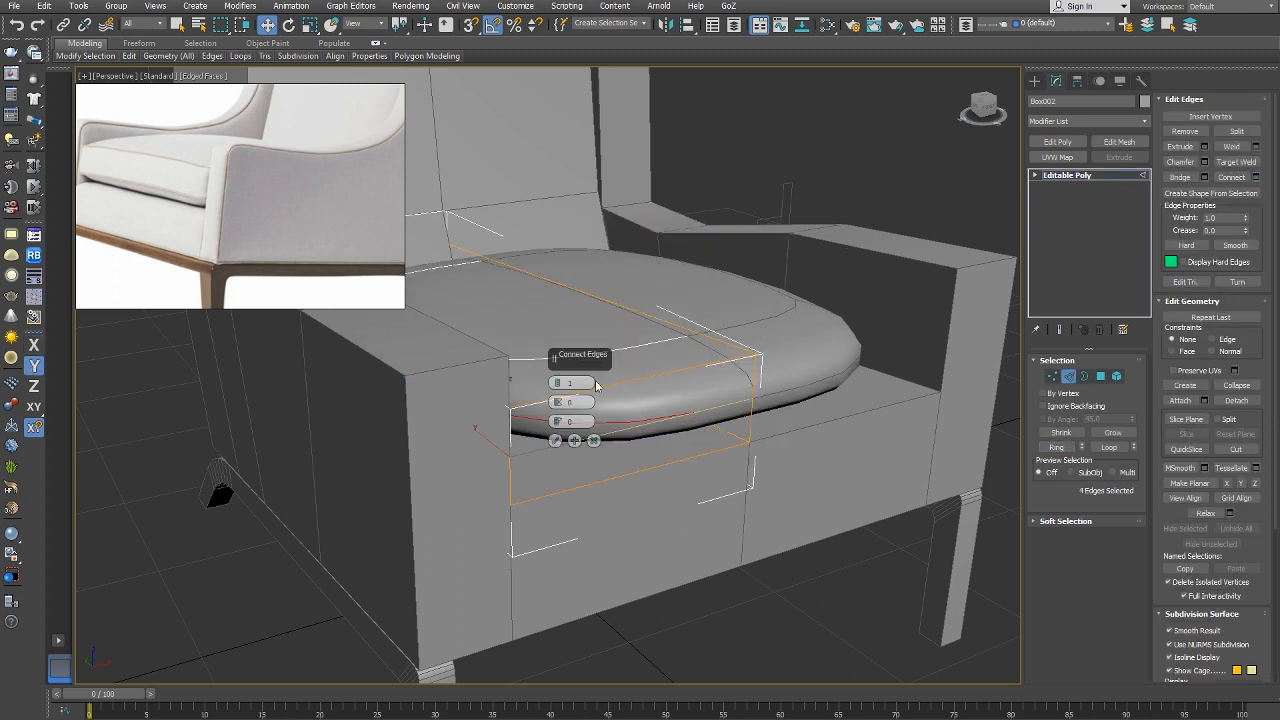
left_click(558, 381)
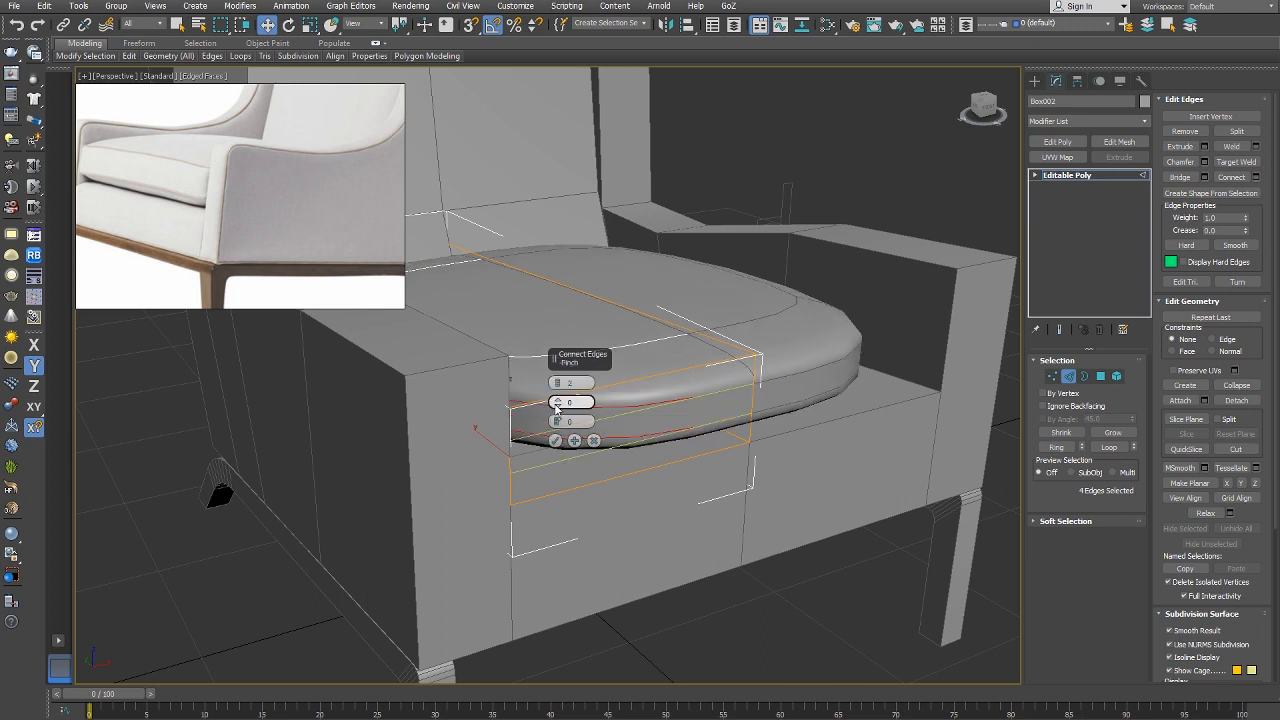
left_click_drag(556, 407, 587, 195)
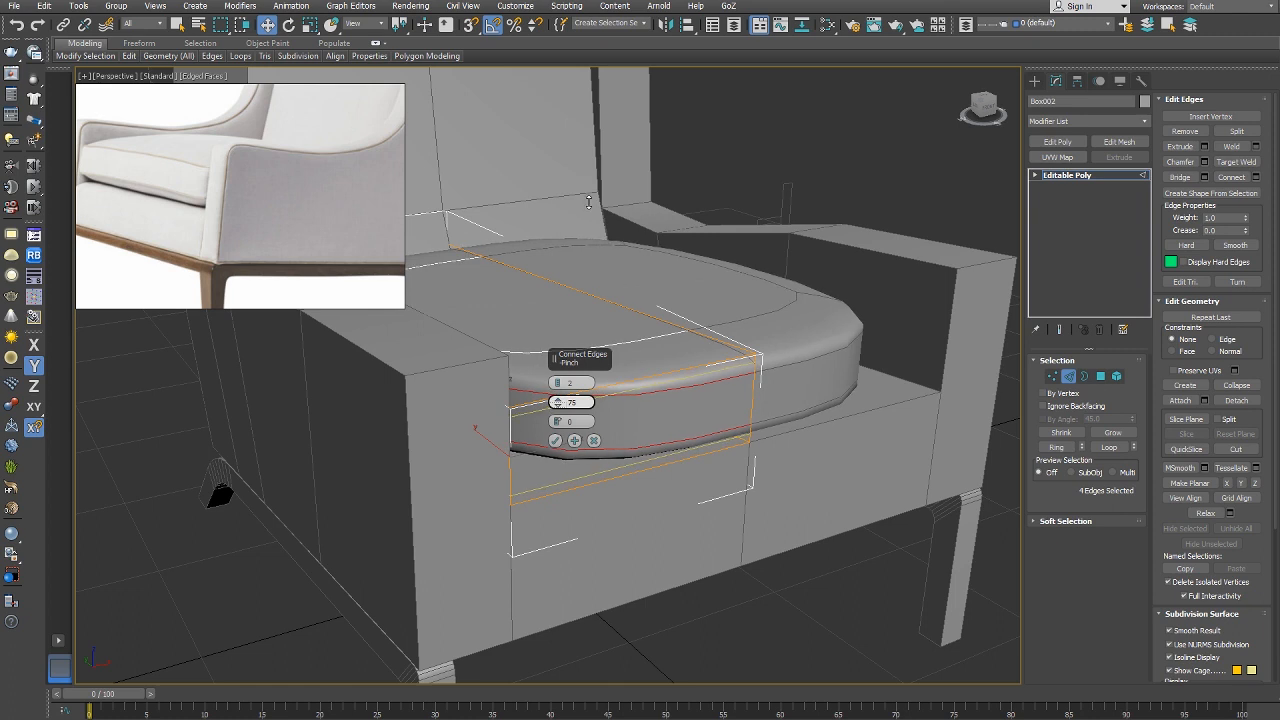
left_click(555, 440)
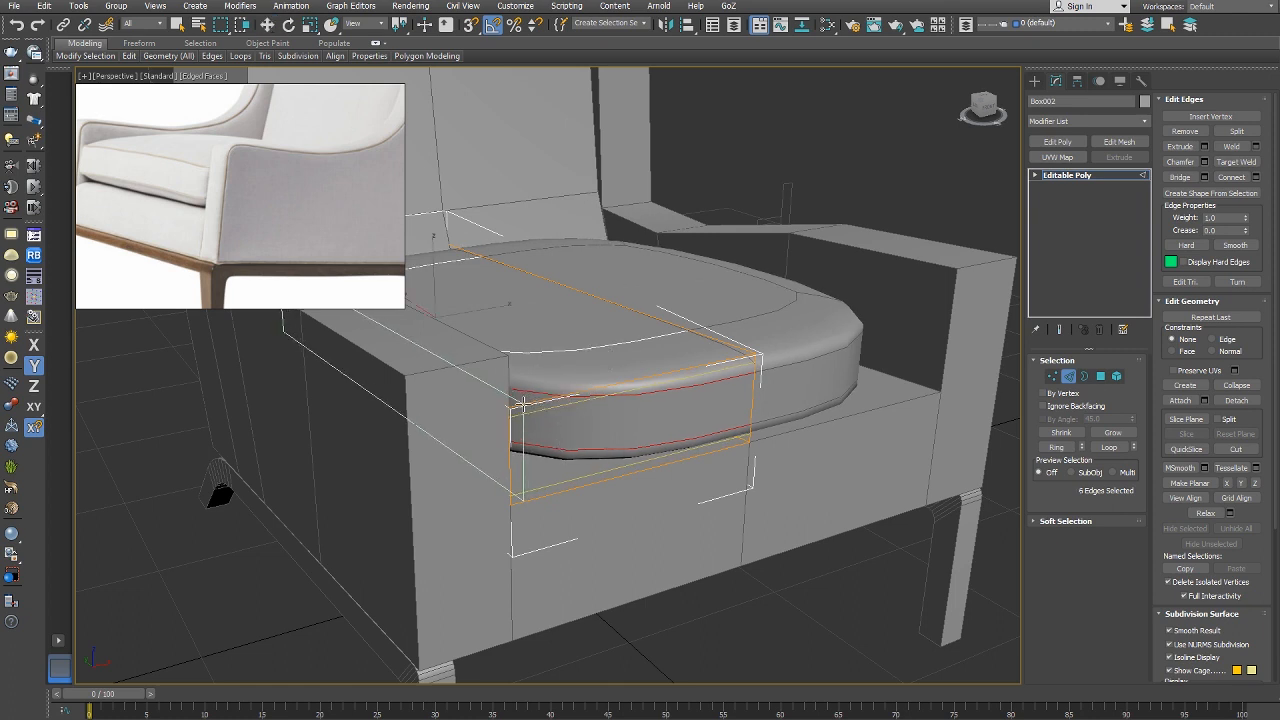
Insert a front-to-back edge loop near the cushion half's outer side and shift it slightly outward along X.
left_click(523, 404)
right_click(584, 415)
middle_click_drag(586, 417, 572, 434, "alt")
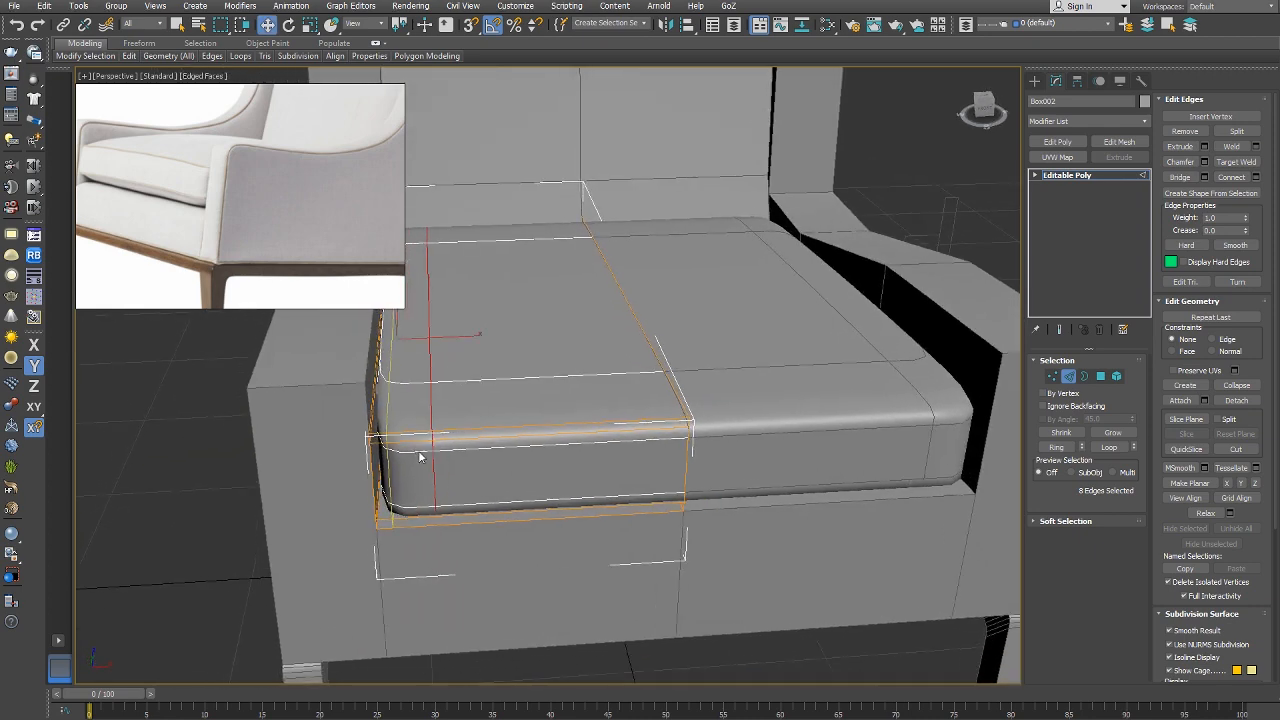
key("F5")
mouse_move(420, 457)
left_mouse_down()
mouse_move(361, 455)
mouse_move(419, 466)
left_mouse_up()
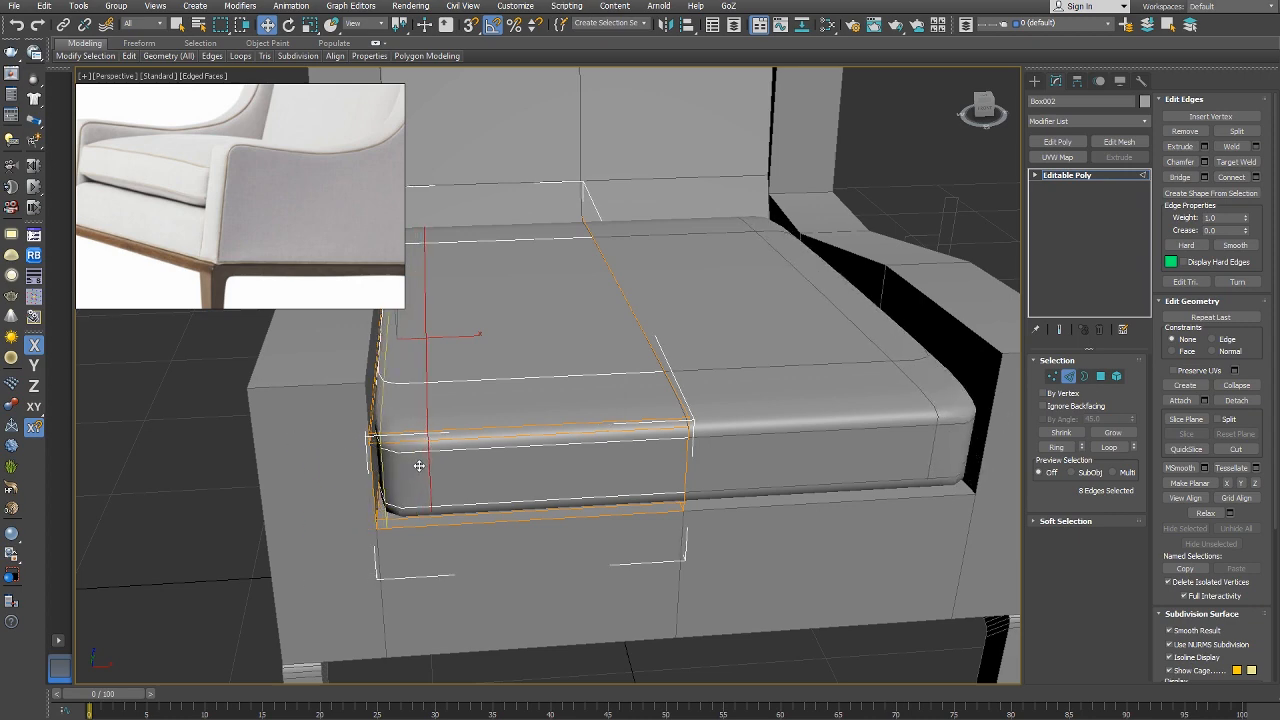
middle_click_drag(547, 466, 491, 467)
scroll(523, 484, "down", 3)
key("z")
middle_click_drag(690, 440, 534, 408)
right_click(583, 431)
left_click(605, 447)
key("alt+c")
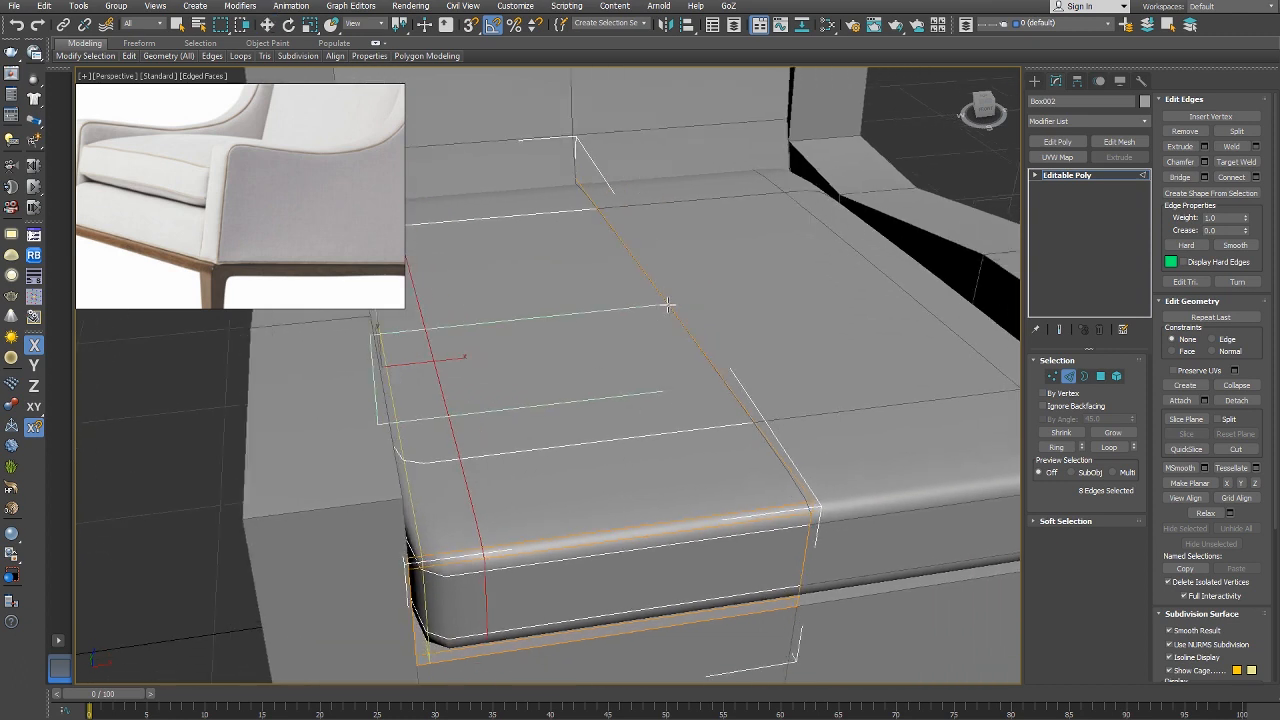
right_click(686, 417)
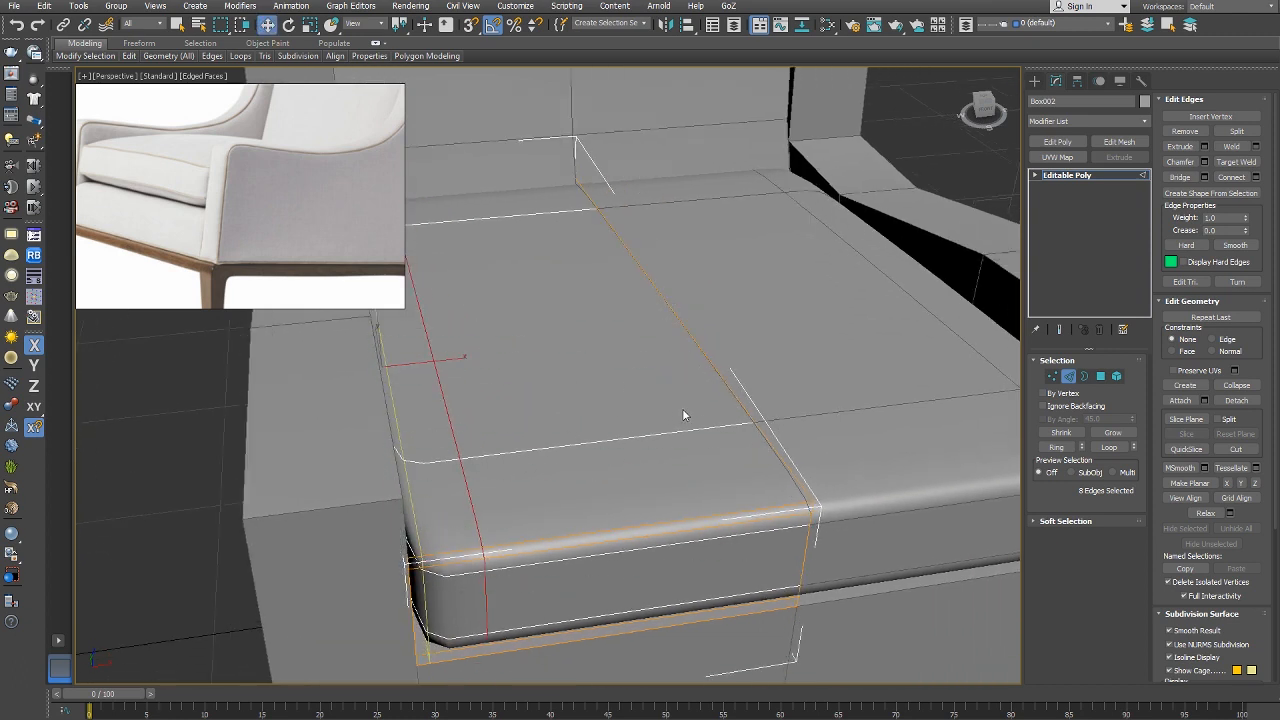
Connect the cushion half's ring of front-to-back edges with 2 segments and a pinch of 69.
right_click(688, 390)
left_click(666, 357)
left_click_drag(727, 323, 623, 394)
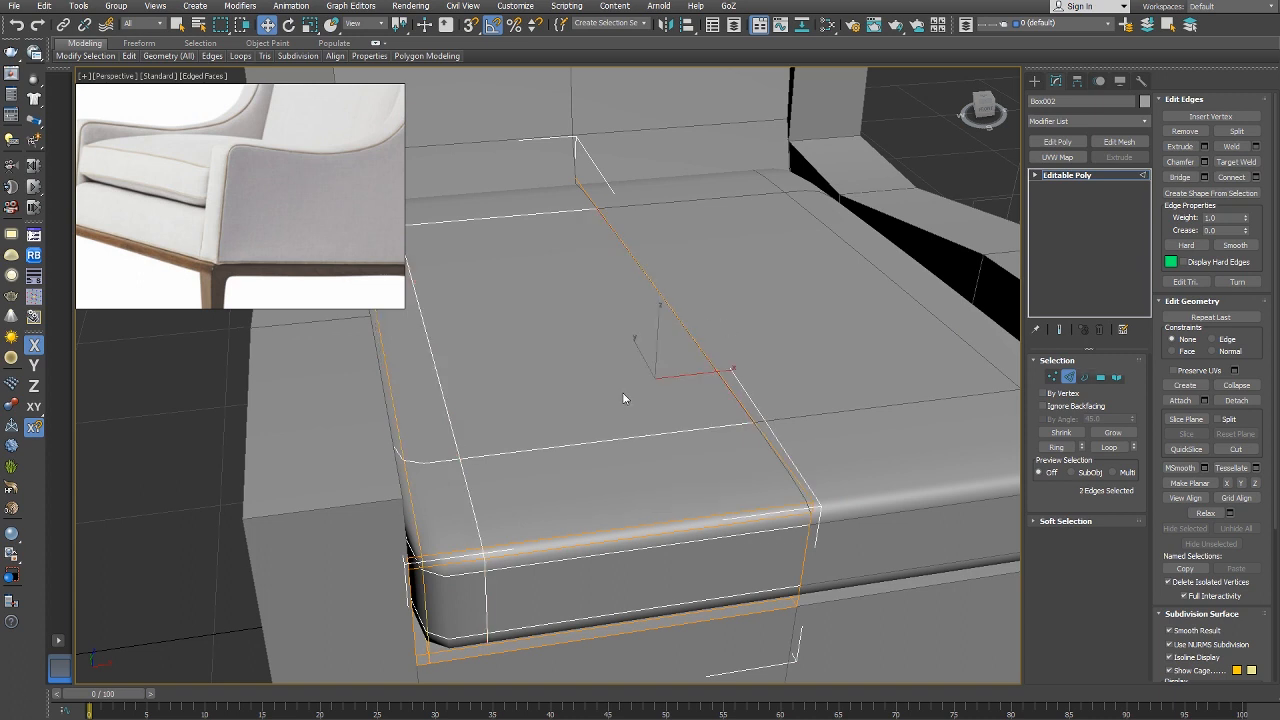
left_click(1056, 447)
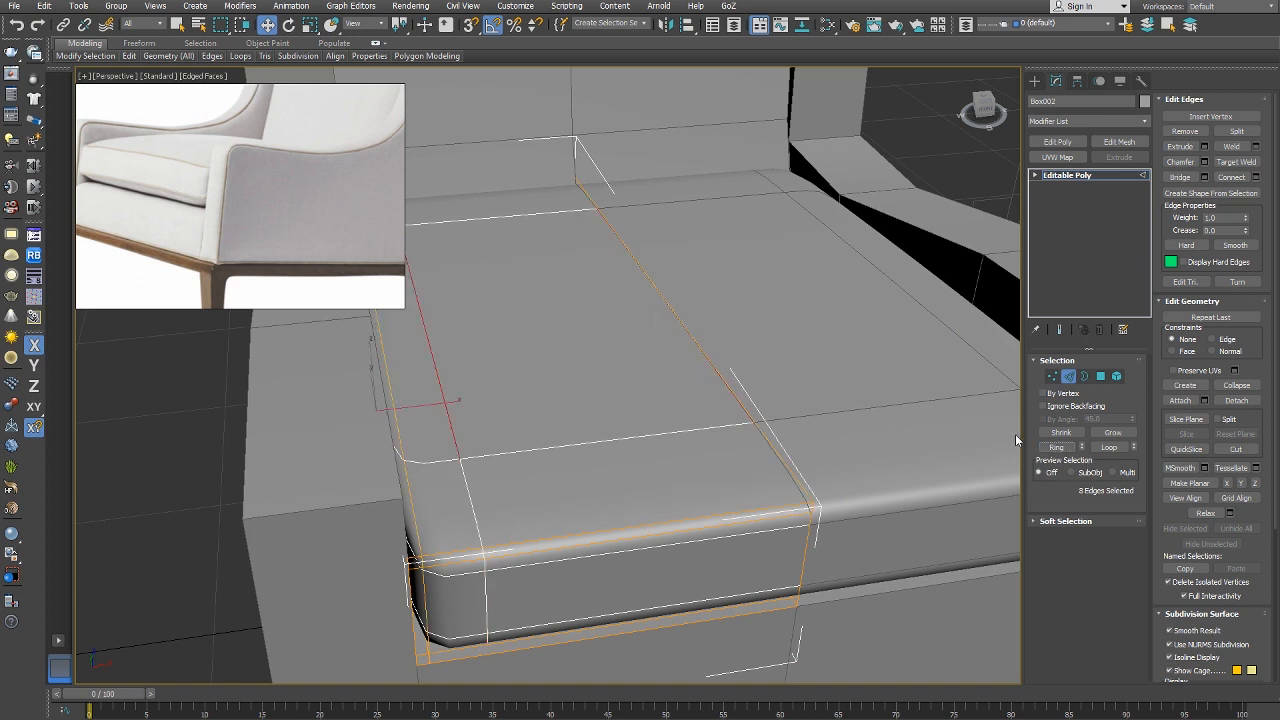
left_click(1256, 177)
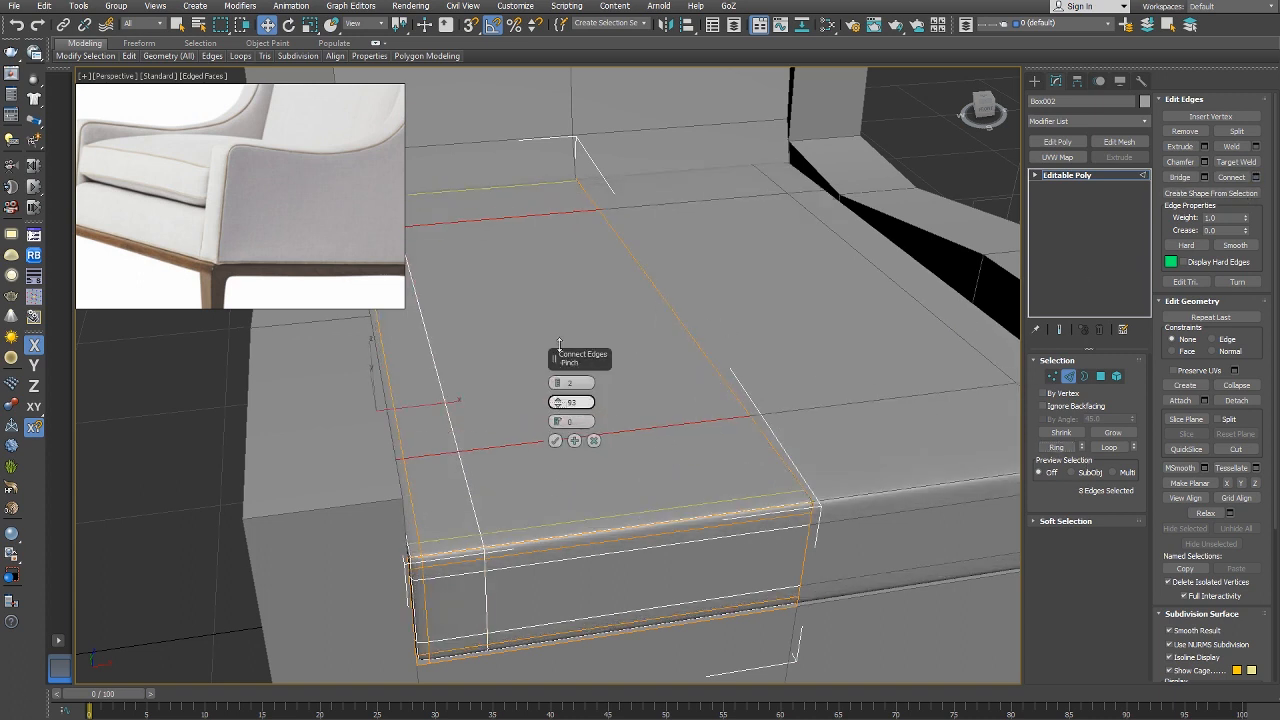
mouse_move(557, 402)
left_mouse_down()
mouse_move(563, 420)
mouse_move(571, 394)
left_mouse_up()
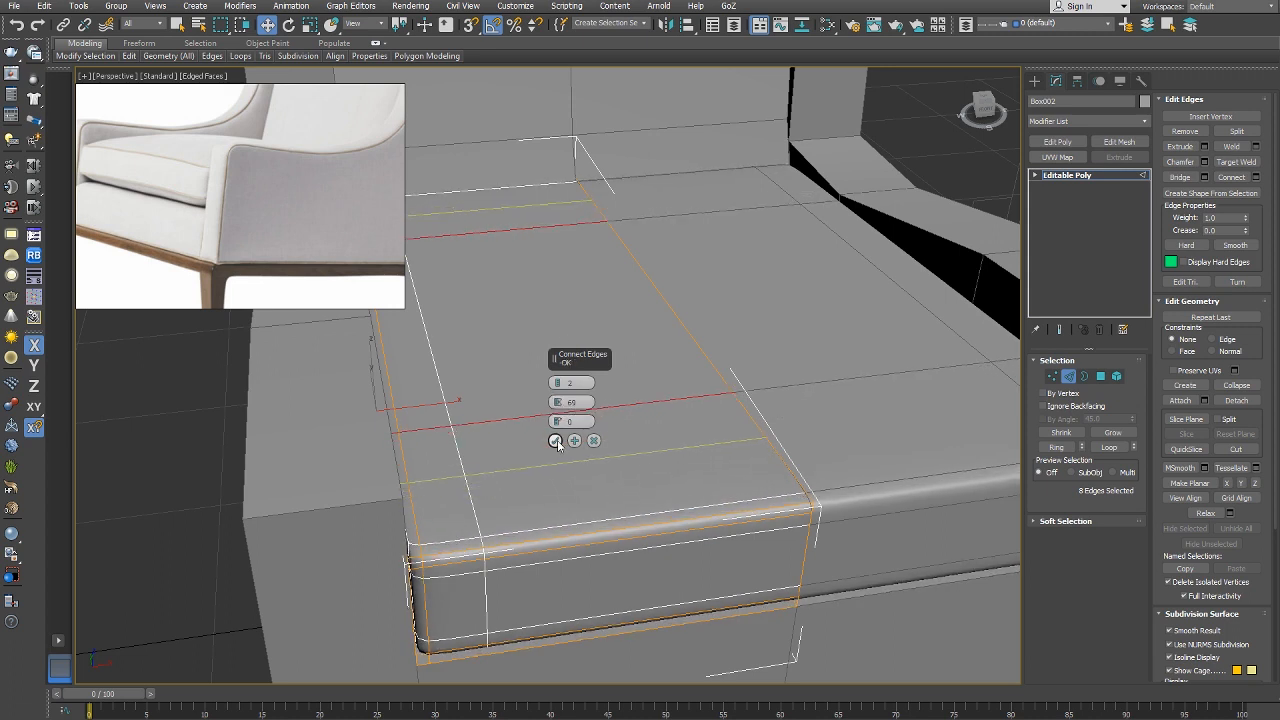
left_click(555, 441)
Raise the cushion's central top polygon slightly along its local Z axis to puff up the seat, and hide the edged faces.
right_click(640, 459)
left_click(622, 412)
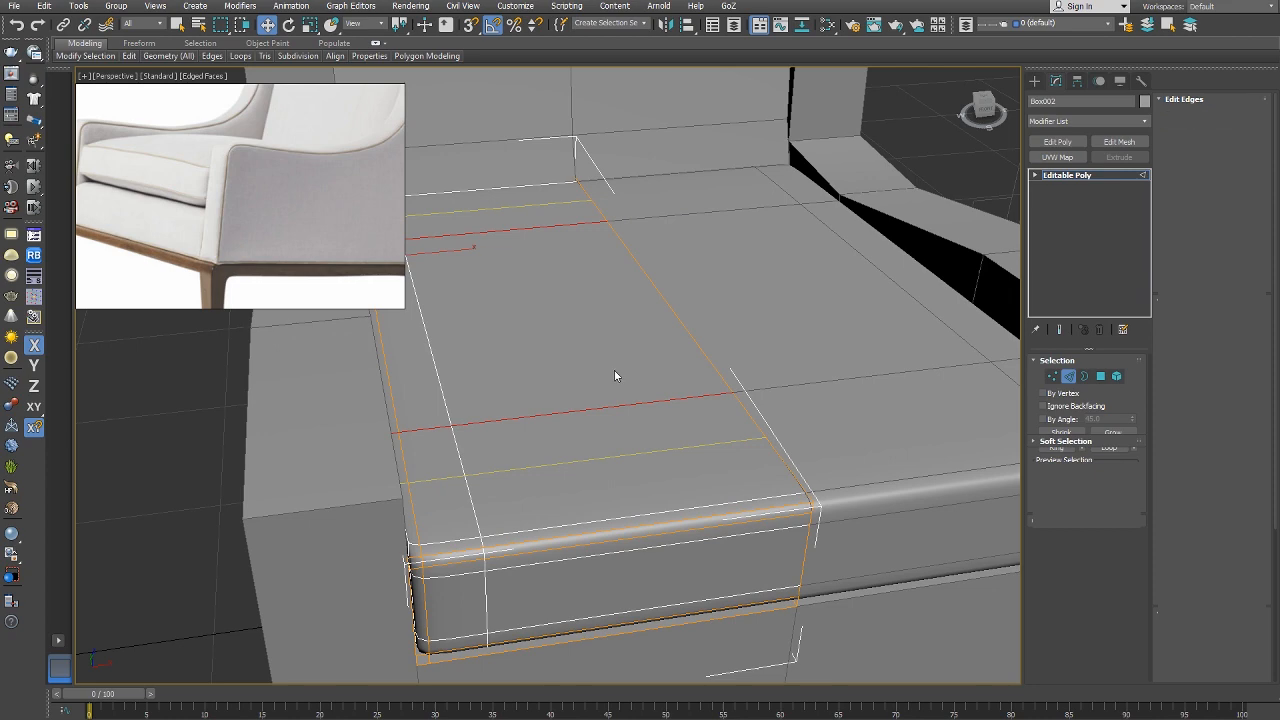
left_click(614, 371)
key("z")
middle_click_drag(658, 382, 608, 363, "alt")
scroll(568, 402, "down", 5)
right_click(608, 361, "alt")
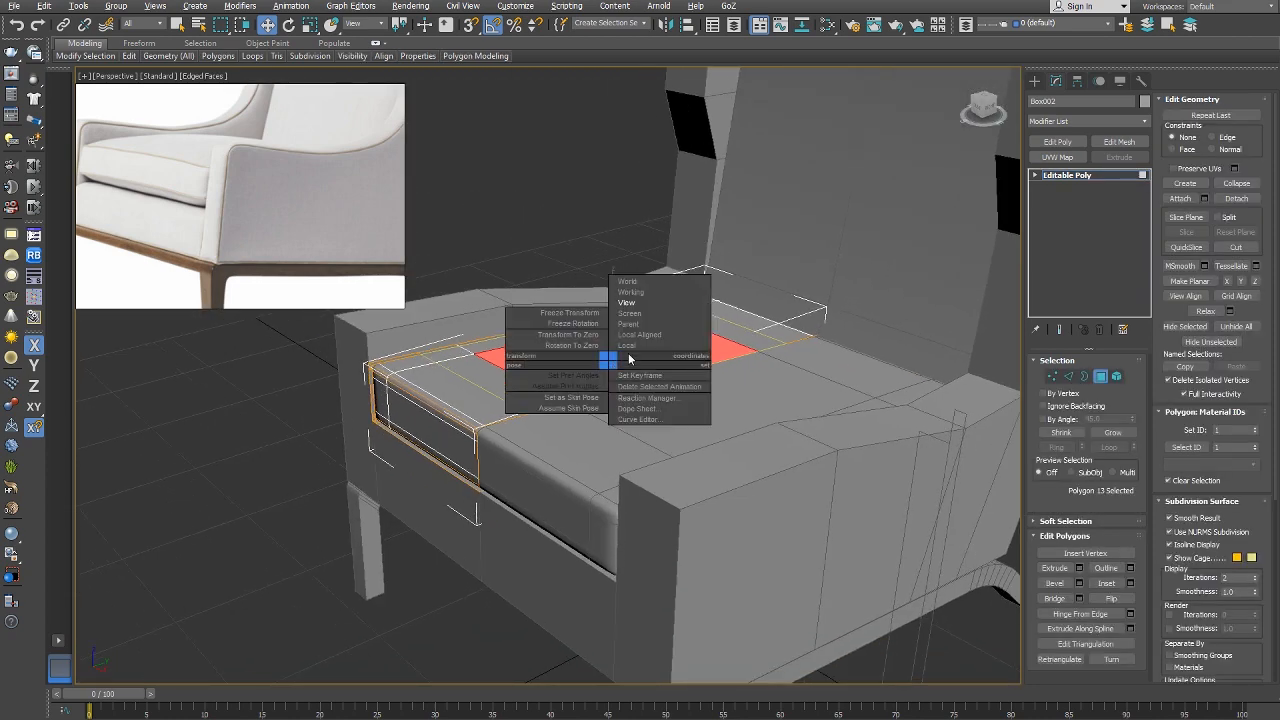
left_click(626, 346)
key("F7")
mouse_move(584, 363)
left_mouse_down()
mouse_move(584, 335)
mouse_move(587, 359)
left_mouse_up()
middle_click_drag(533, 392, 722, 335, "alt")
scroll(713, 333, "up", 3)
left_click_drag(682, 365, 677, 341)
key("F4")
Push the cushion's central front polygon slightly outward along its local Z axis and return to object level.
scroll(711, 374, "down", 3)
middle_click_drag(711, 374, 606, 463)
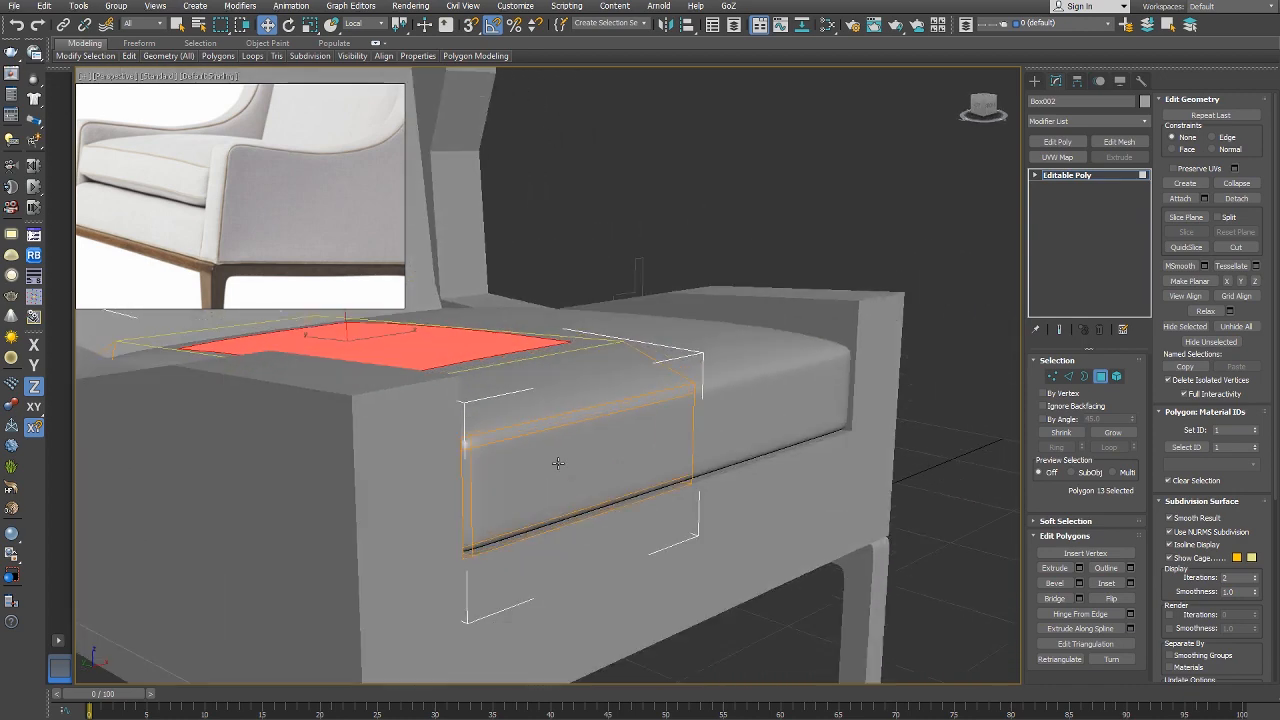
left_click(606, 463)
key("F6")
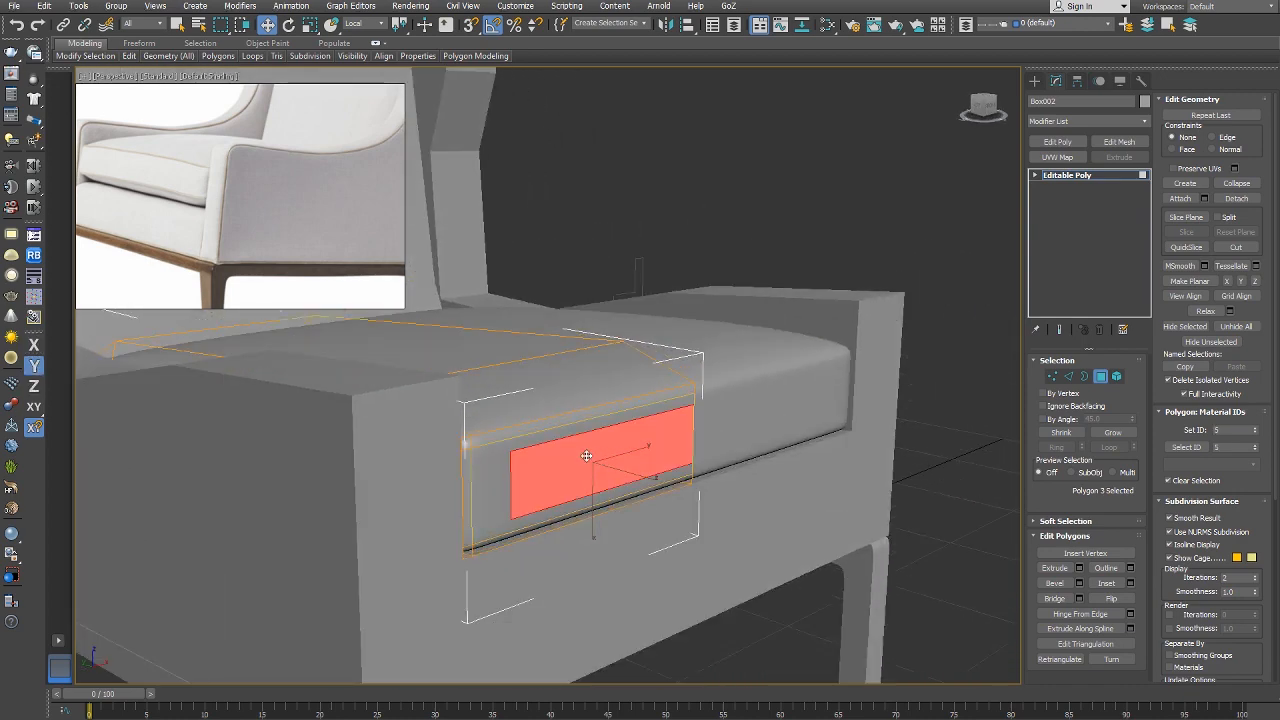
left_click_drag(588, 458, 594, 447)
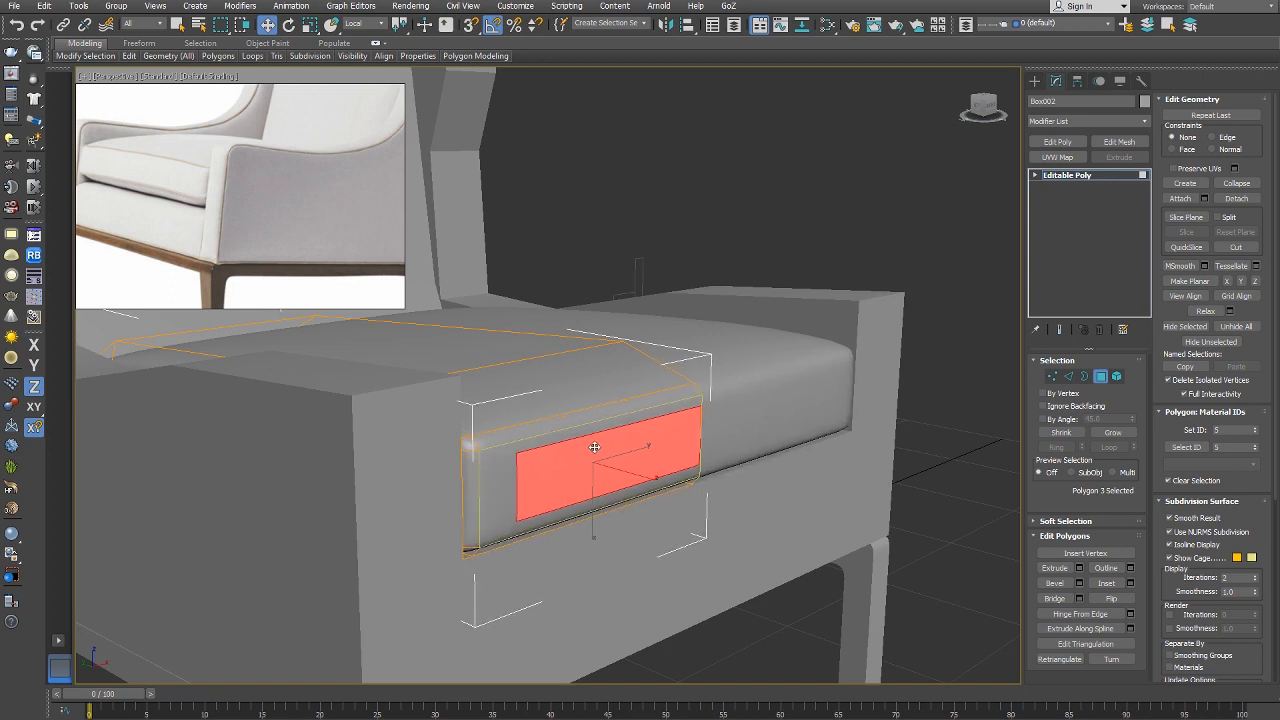
right_click(594, 447)
left_click(560, 429)
Examine the rounded seat cushion between the armrests from both sides of the chair.
scroll(643, 446, "down", 3)
middle_click_drag(643, 446, 547, 470, "alt")
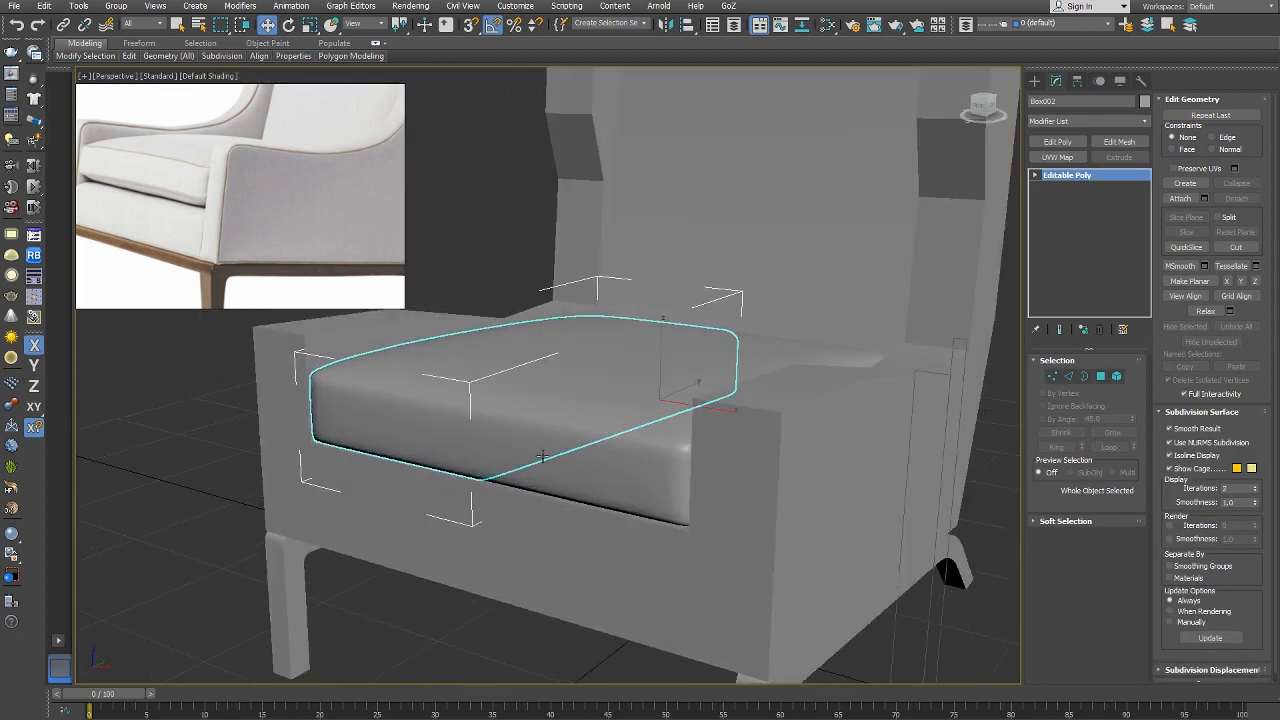
scroll(545, 471, "down", 2)
middle_click_drag(497, 441, 626, 410, "alt")
right_click(626, 410)
left_click(637, 418)
middle_click_drag(659, 481, 618, 484, "alt")
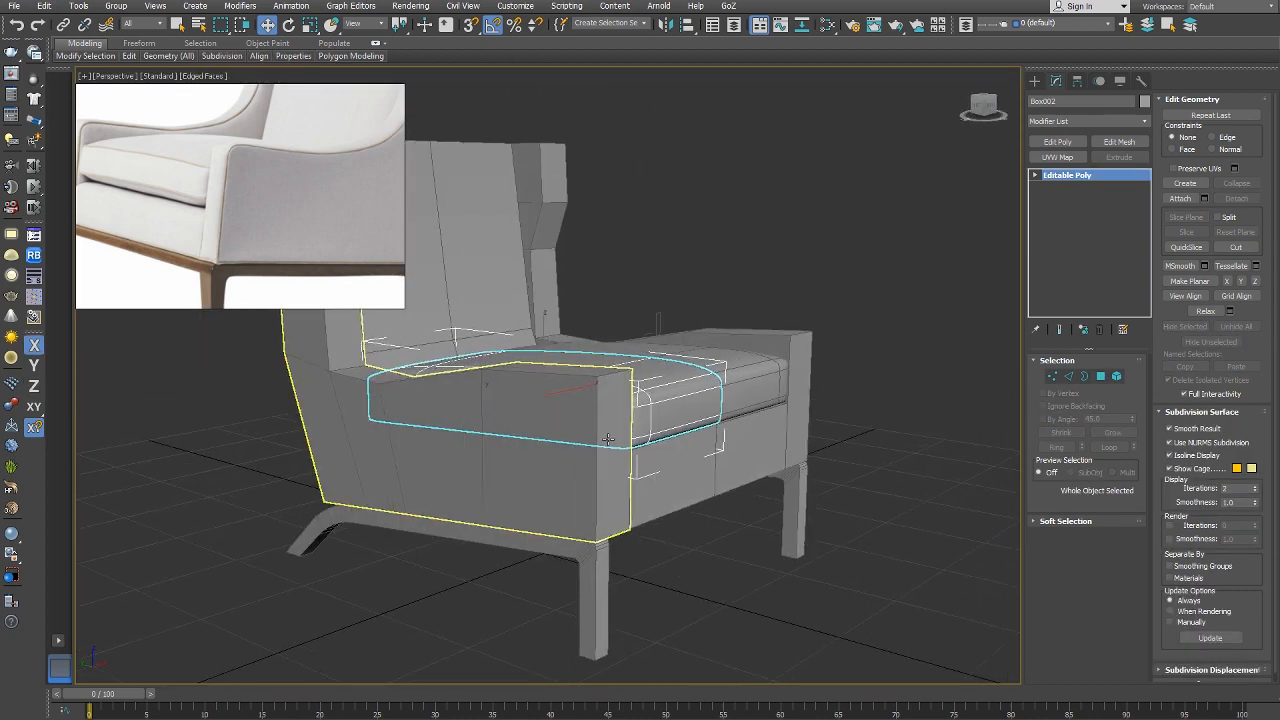
Smooth the chair's side panel with NURMS subdivision and set its display iterations to 2.
left_click(608, 439)
scroll(607, 440, "up", 3)
middle_click_drag(601, 438, 678, 456)
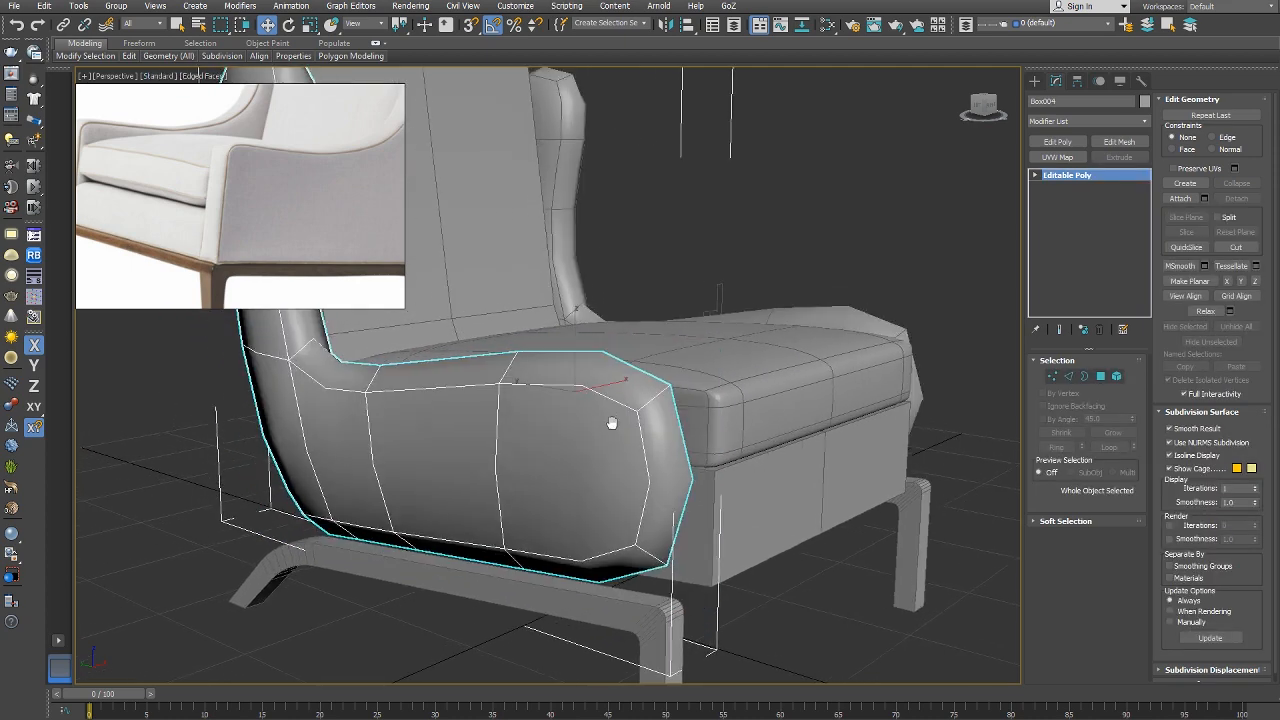
left_click(1255, 486)
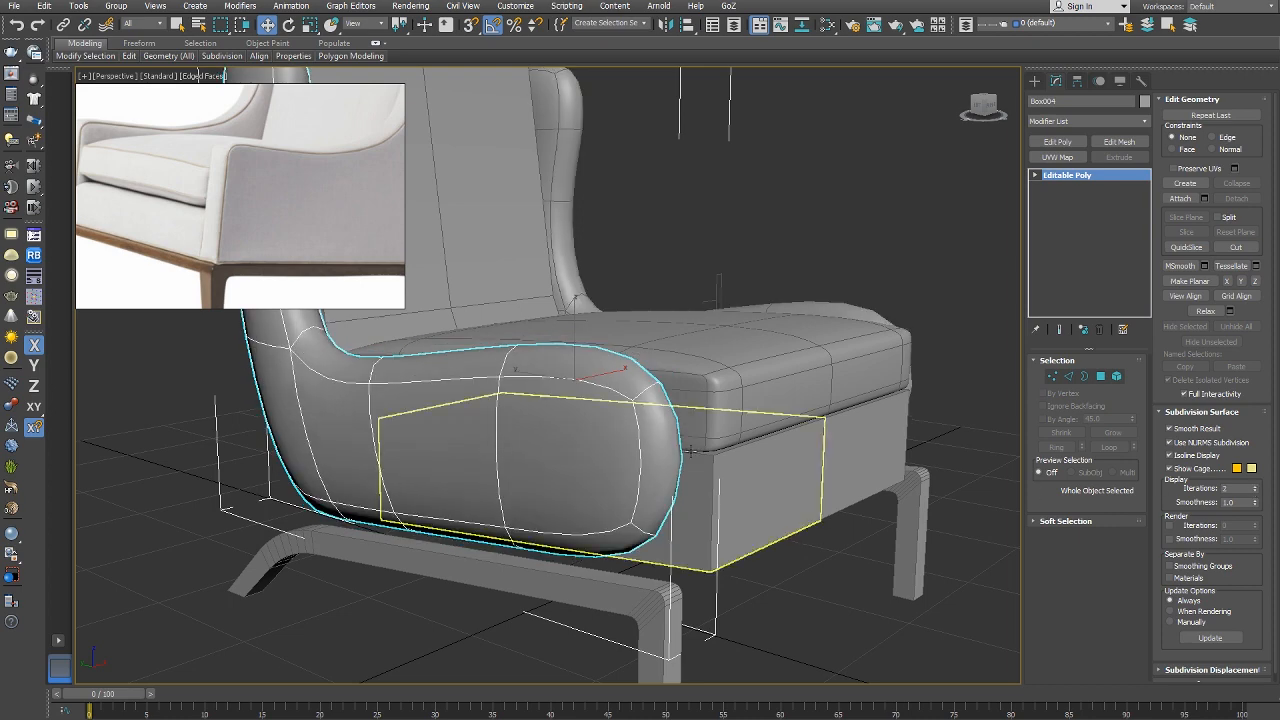
Insert a vertical edge loop around the side panel close to the front end of the armrest.
middle_click_drag(656, 430, 697, 424, "alt")
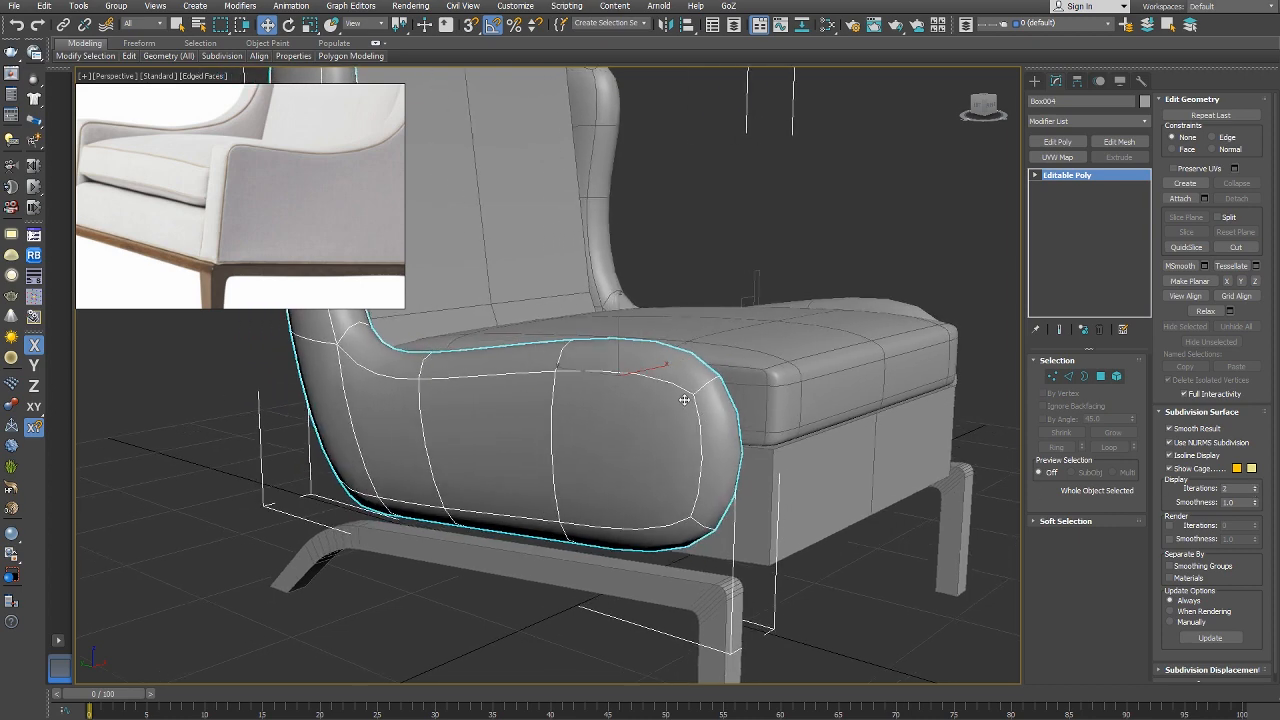
middle_click_drag(664, 365, 667, 378)
key("alt+1")
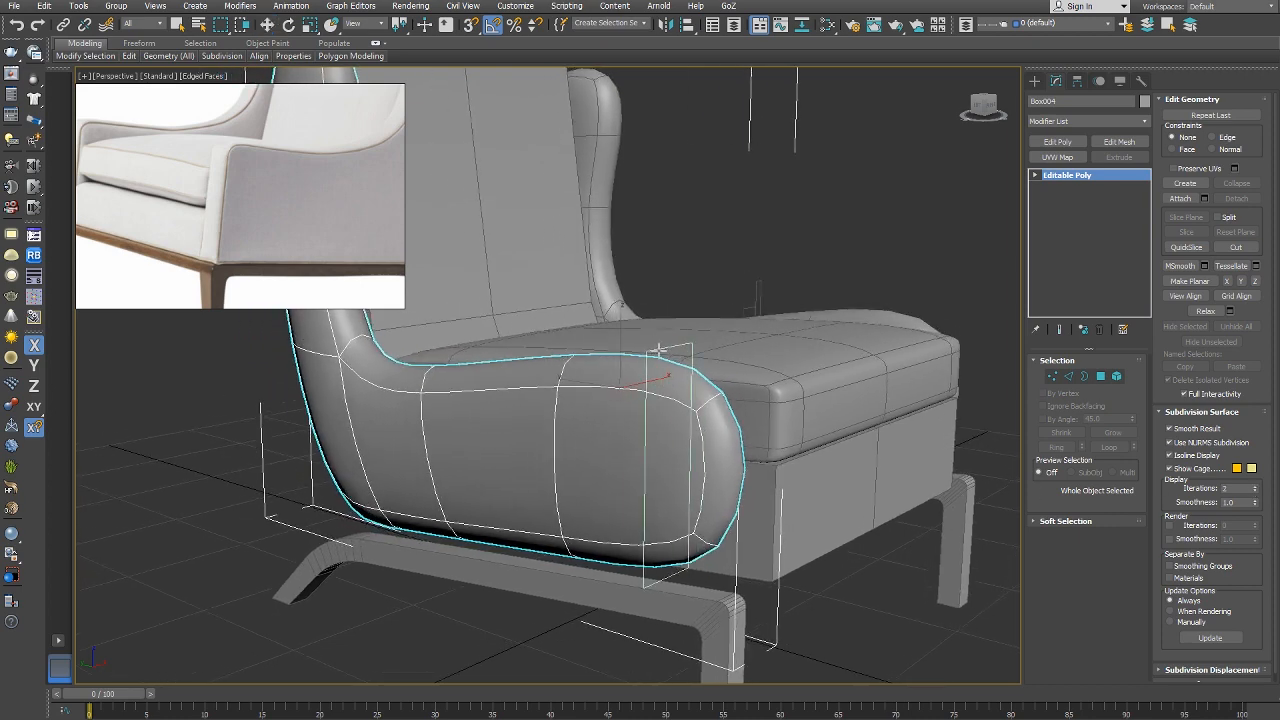
left_click(662, 355)
right_click(666, 360)
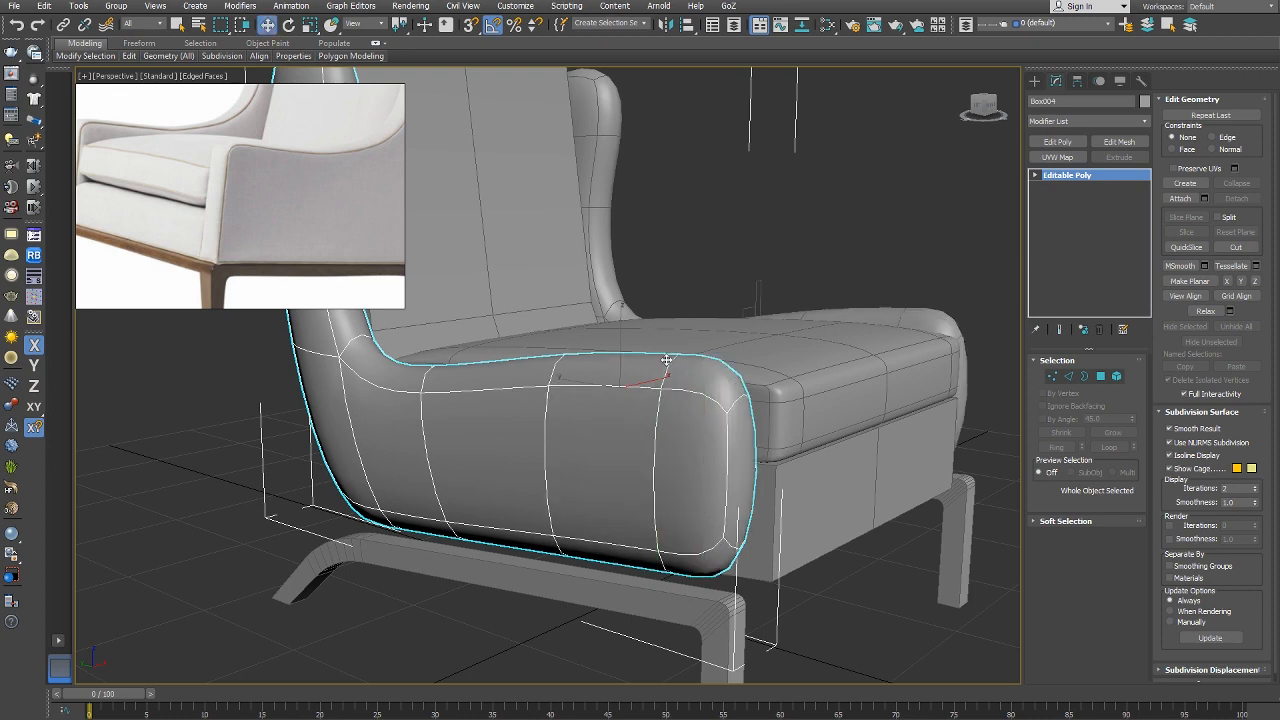
Select the new vertical edge loop and move it forward along its local axis, close to the armrest's front edge.
key("F6")
left_click_drag(663, 384, 680, 397)
right_click(680, 397)
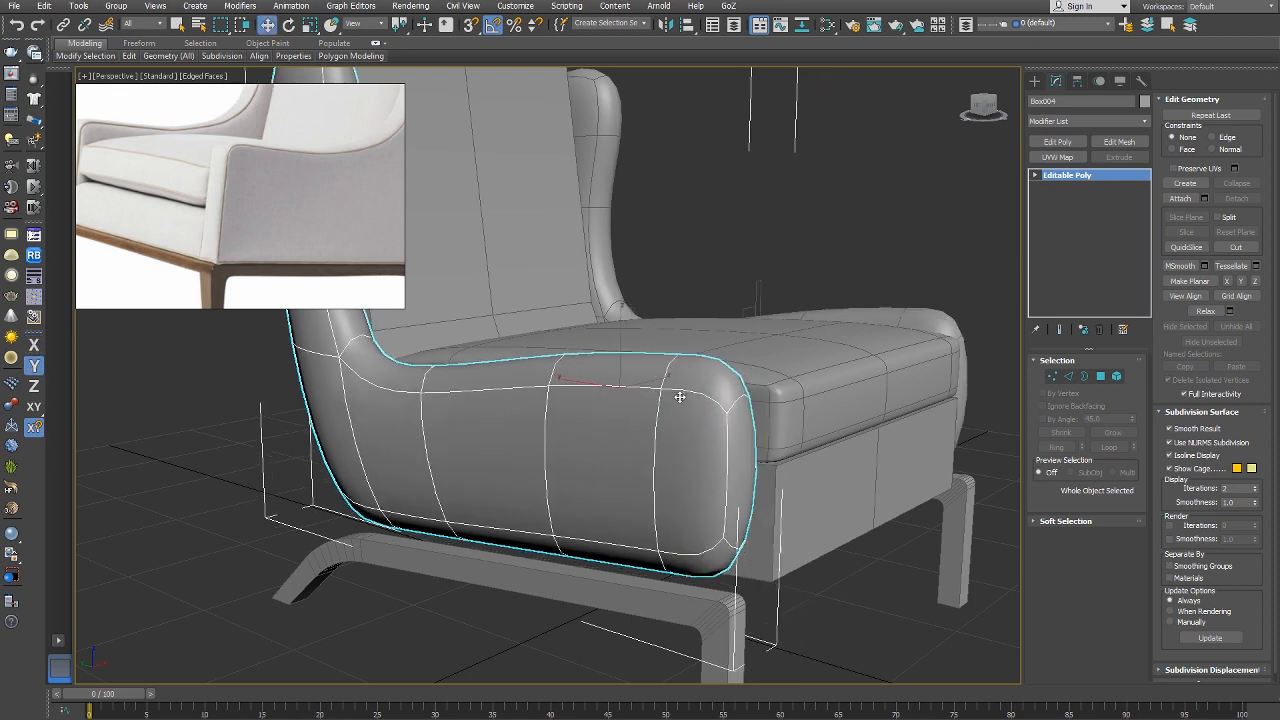
right_click(653, 356)
left_click(640, 319)
middle_click_drag(658, 398, 655, 394)
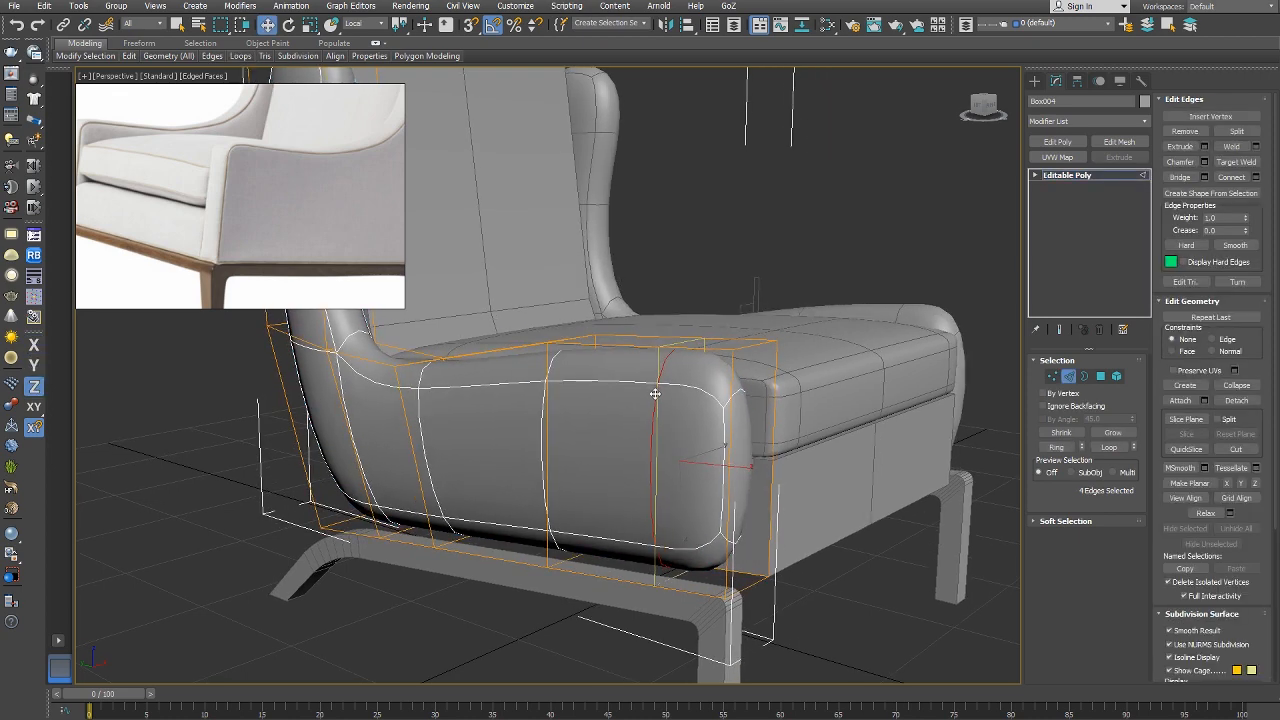
left_click_drag(654, 387, 707, 400)
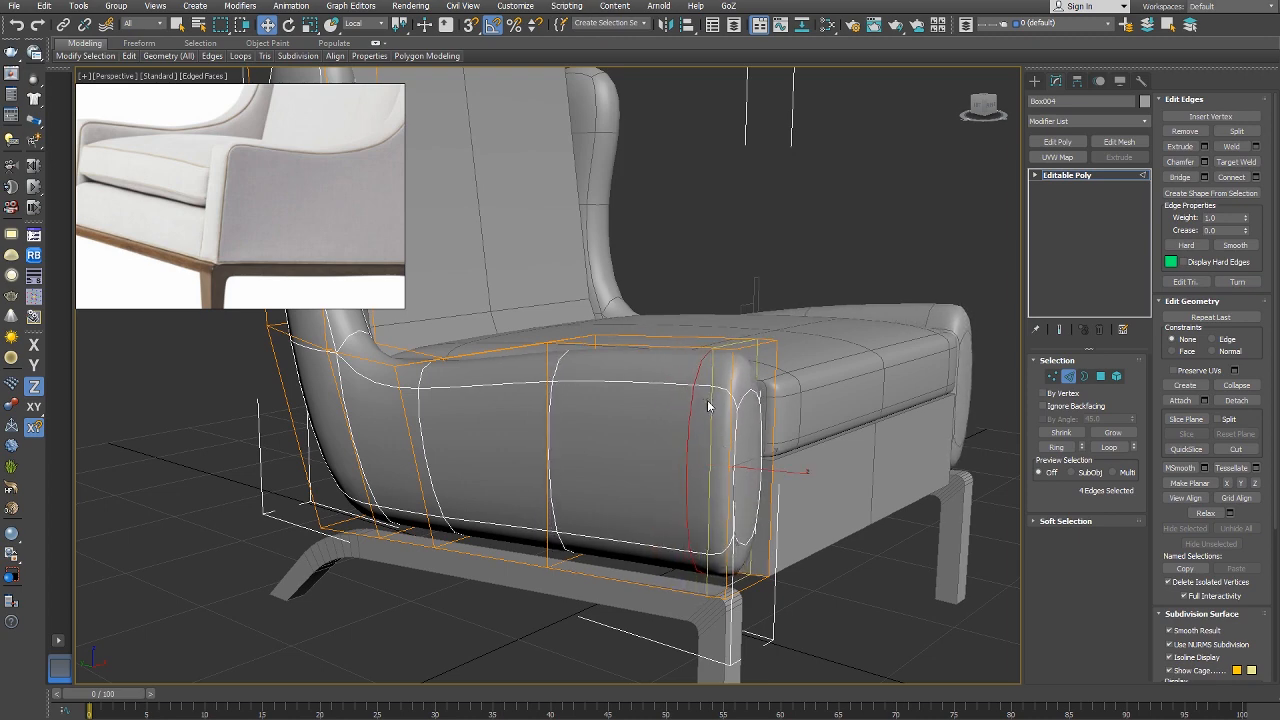
Insert two lengthwise edge loops around the side panel, one near its upper edge and one near its lower edge.
middle_click_drag(708, 406, 700, 420)
key("alt+1")
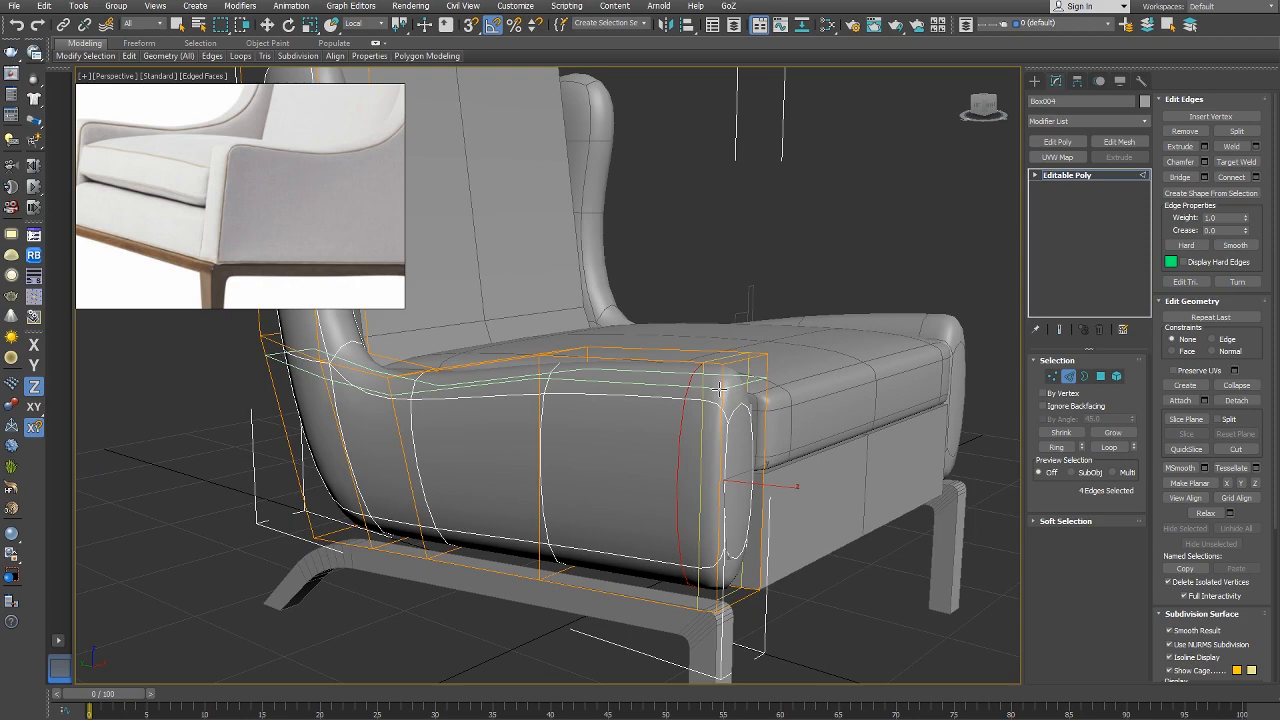
left_click(715, 393)
right_click(697, 418)
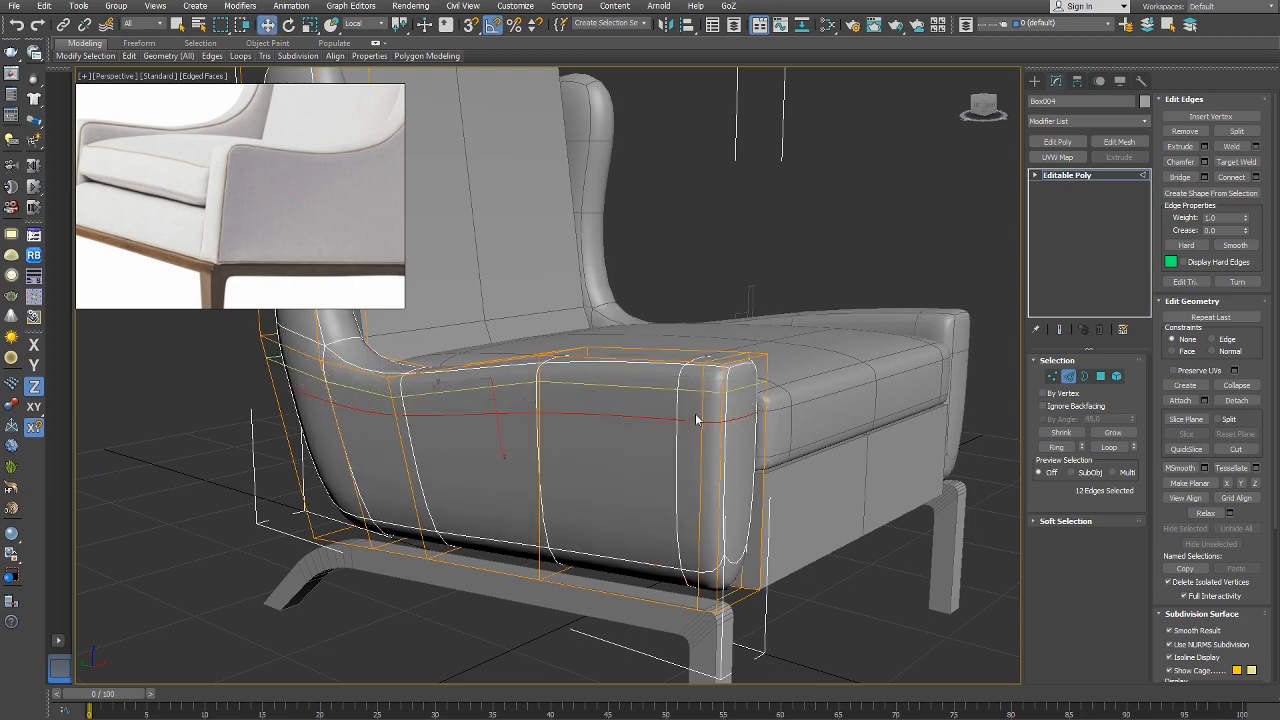
middle_click_drag(697, 420, 793, 625, "alt")
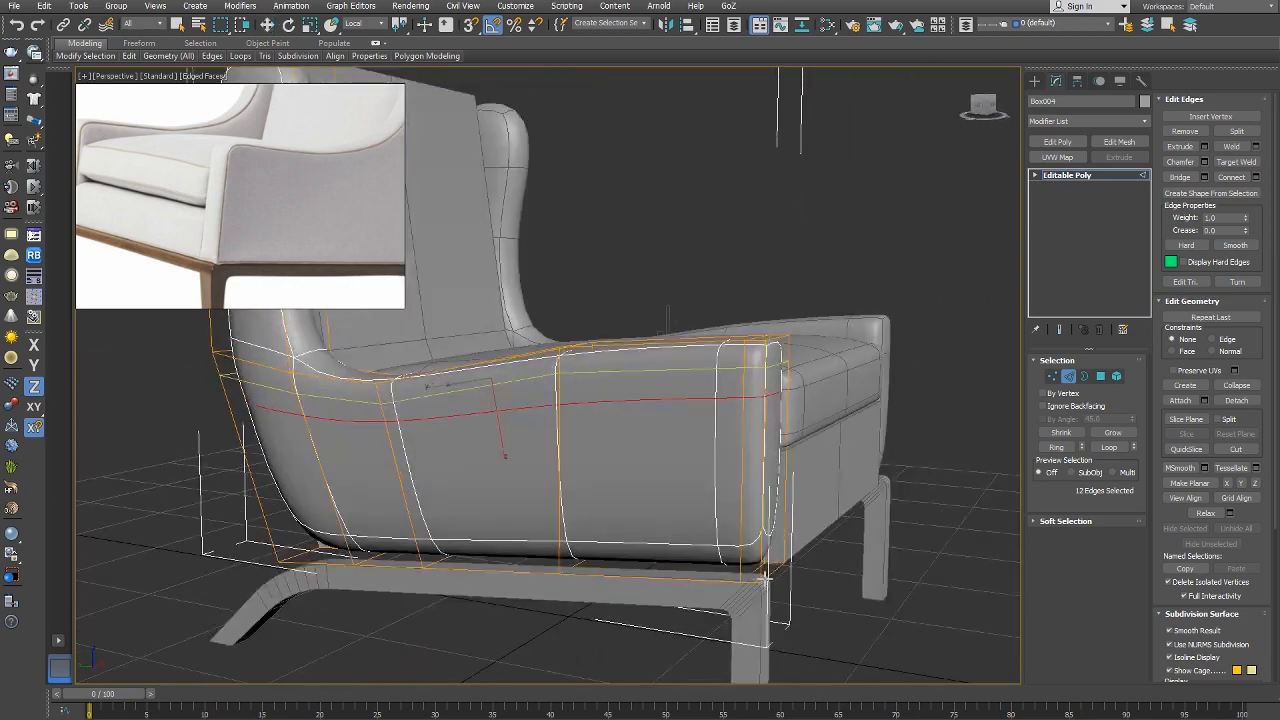
left_click(772, 542)
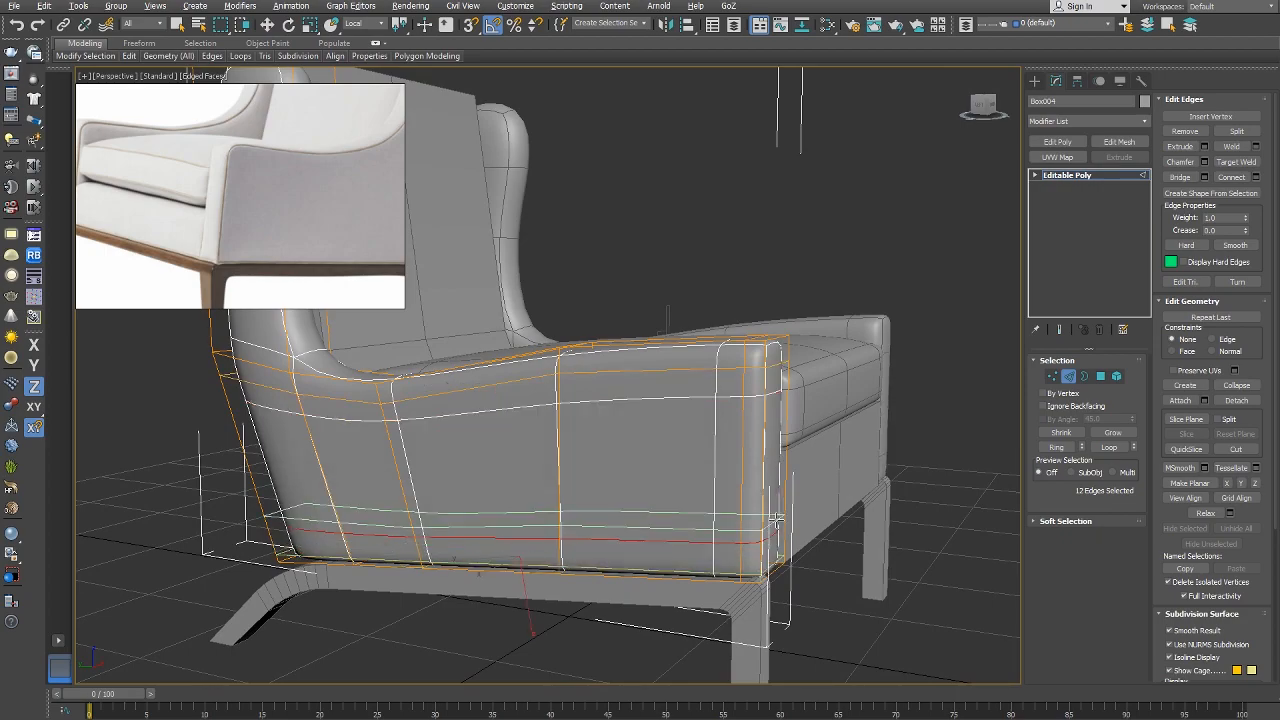
mouse_move(777, 520)
middle_mouse_down("alt")
mouse_move(720, 530)
mouse_move(814, 523)
mouse_move(779, 522)
middle_mouse_up("alt")
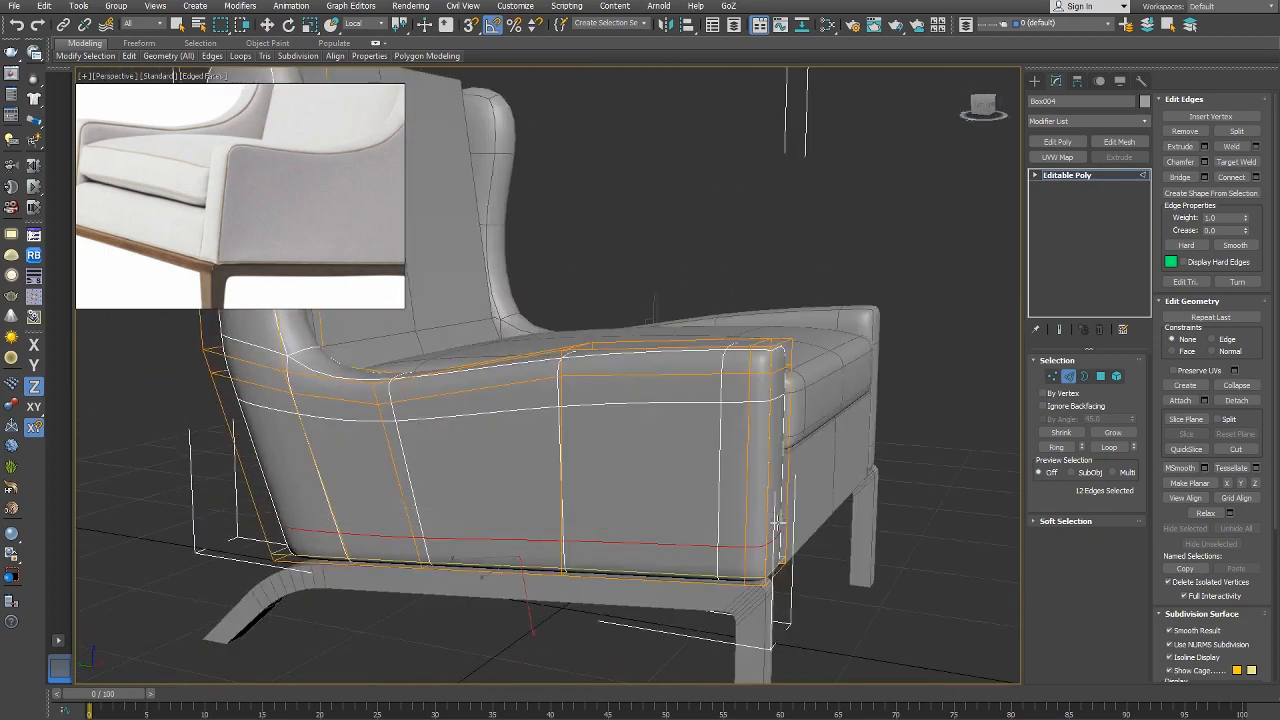
In the Right view, lower the four vertices at the armrest's dip slightly using the View coordinate system, and return to object level.
key("r")
scroll(674, 566, "up", 6)
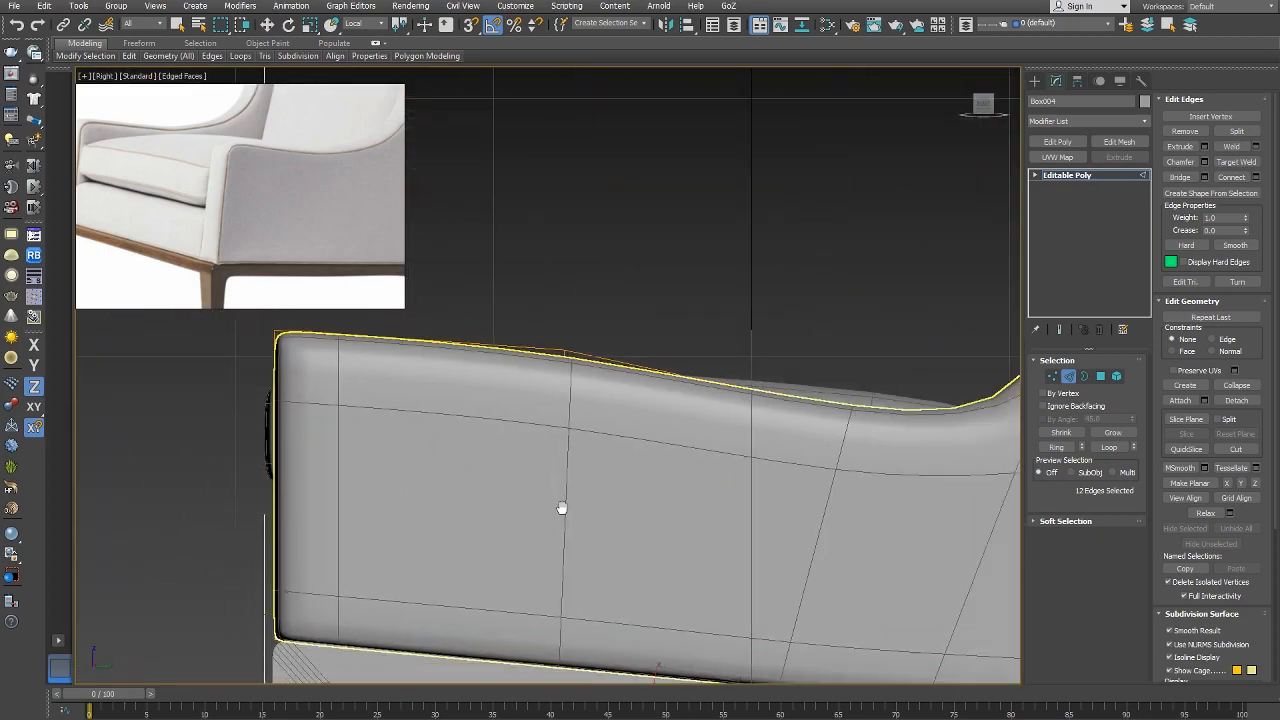
scroll(562, 508, "down", 3)
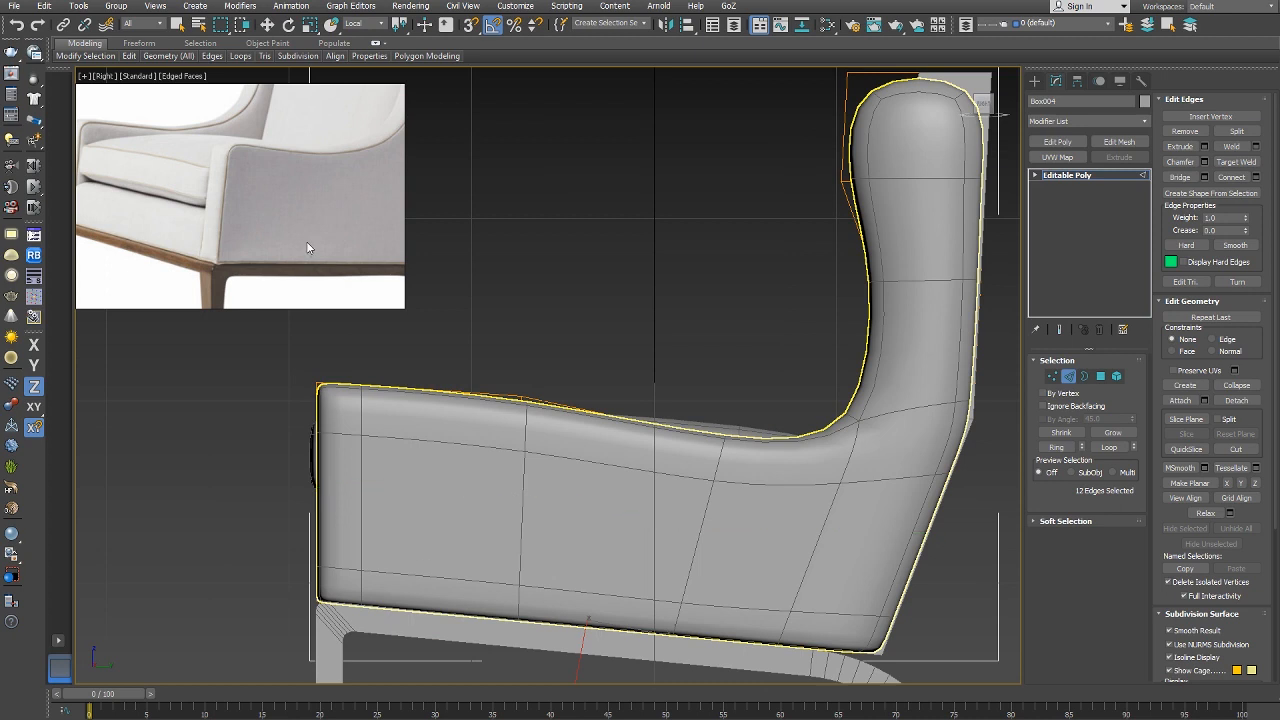
right_click(664, 381)
left_click(649, 353)
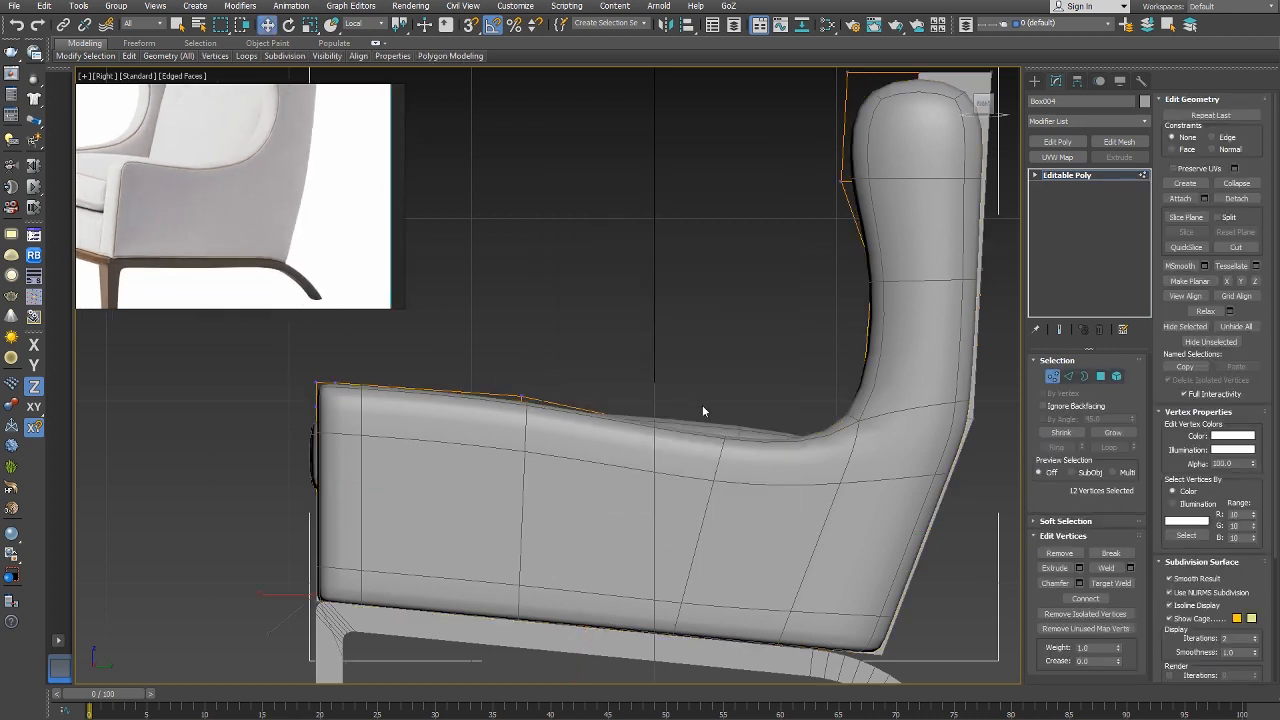
key("F6")
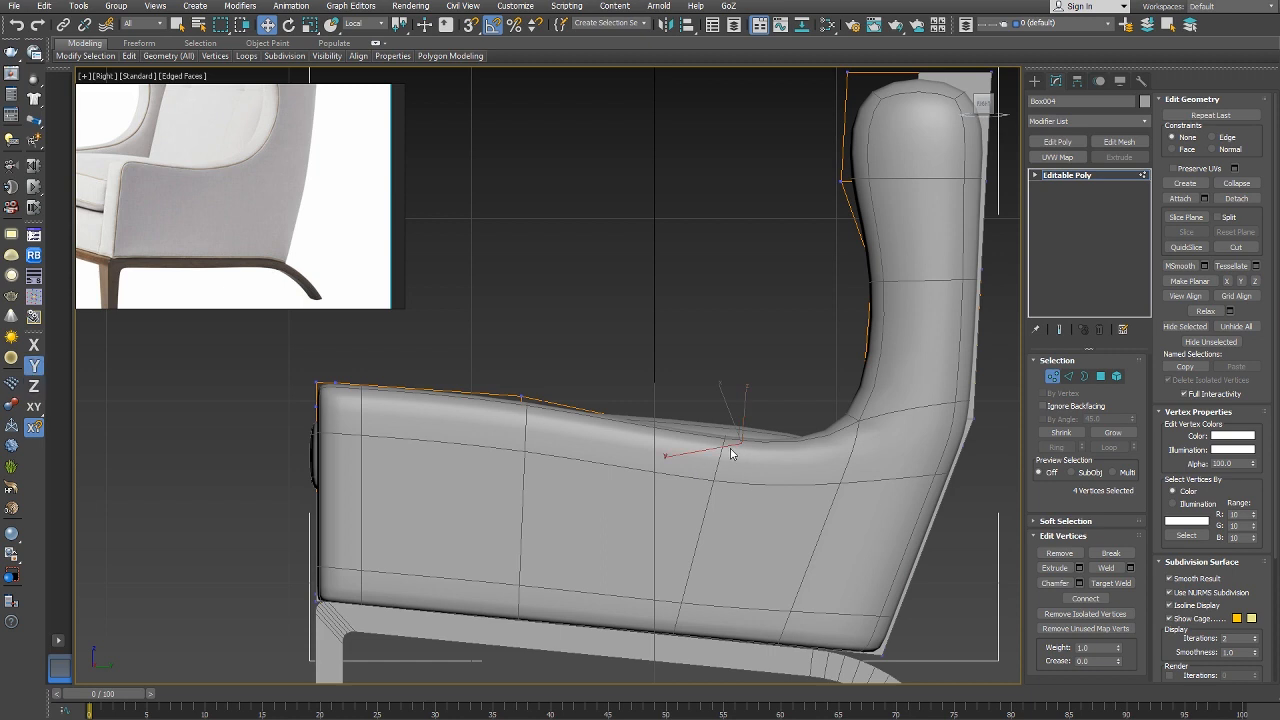
right_click(732, 458, "alt")
left_click(745, 411)
middle_click_drag(772, 434, 745, 457)
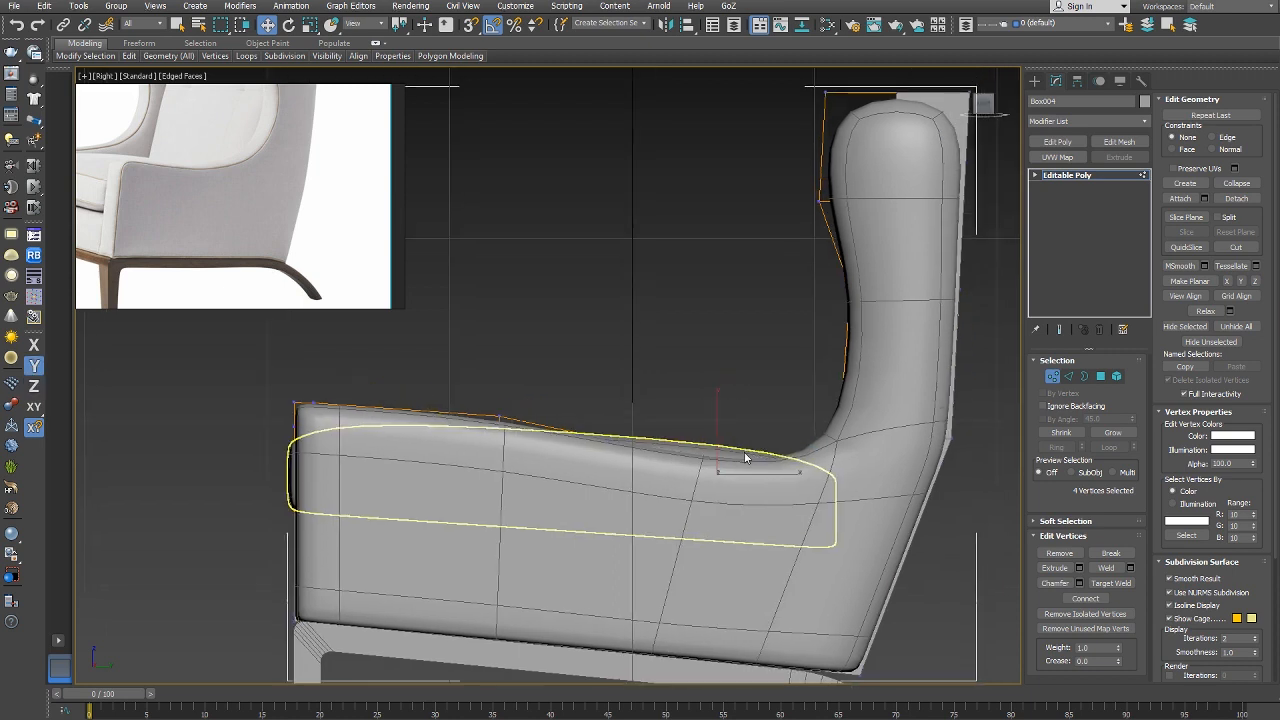
right_click(735, 461)
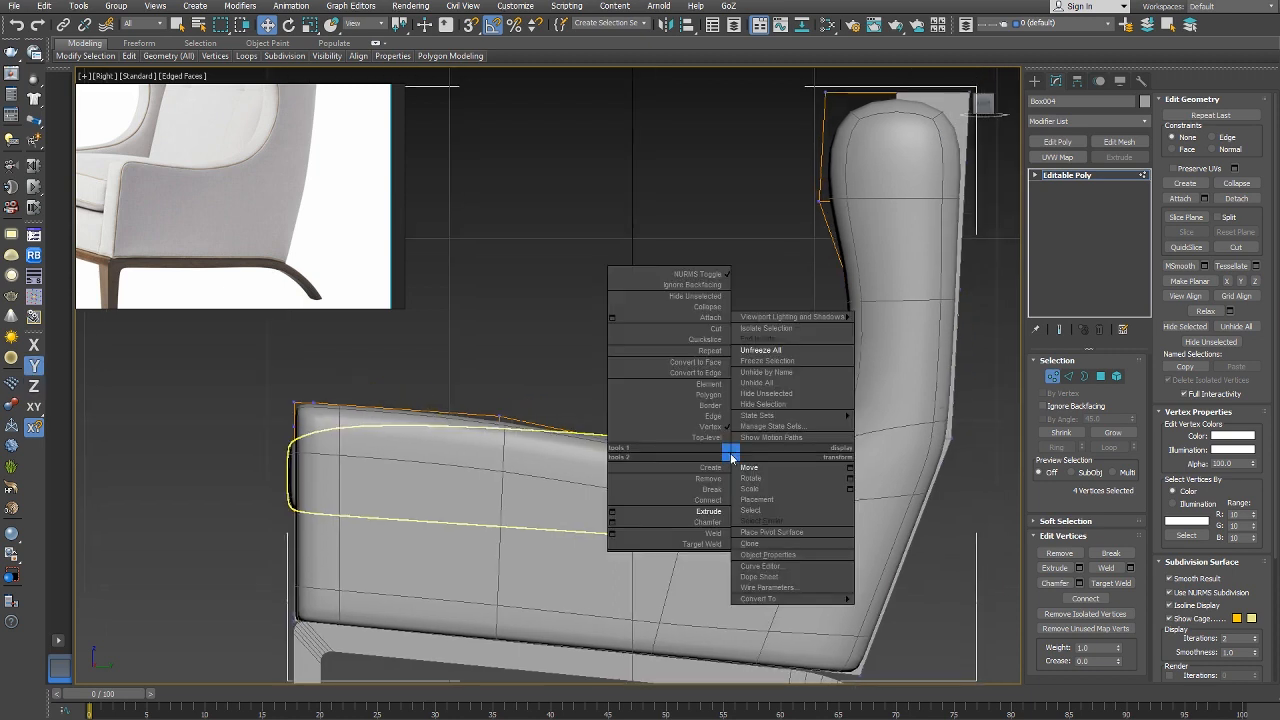
left_click(700, 443)
In wireframe, lower the seat cushion's rear vertices along Y so the cushion slopes down towards the backrest.
left_click(735, 458)
right_click(735, 458)
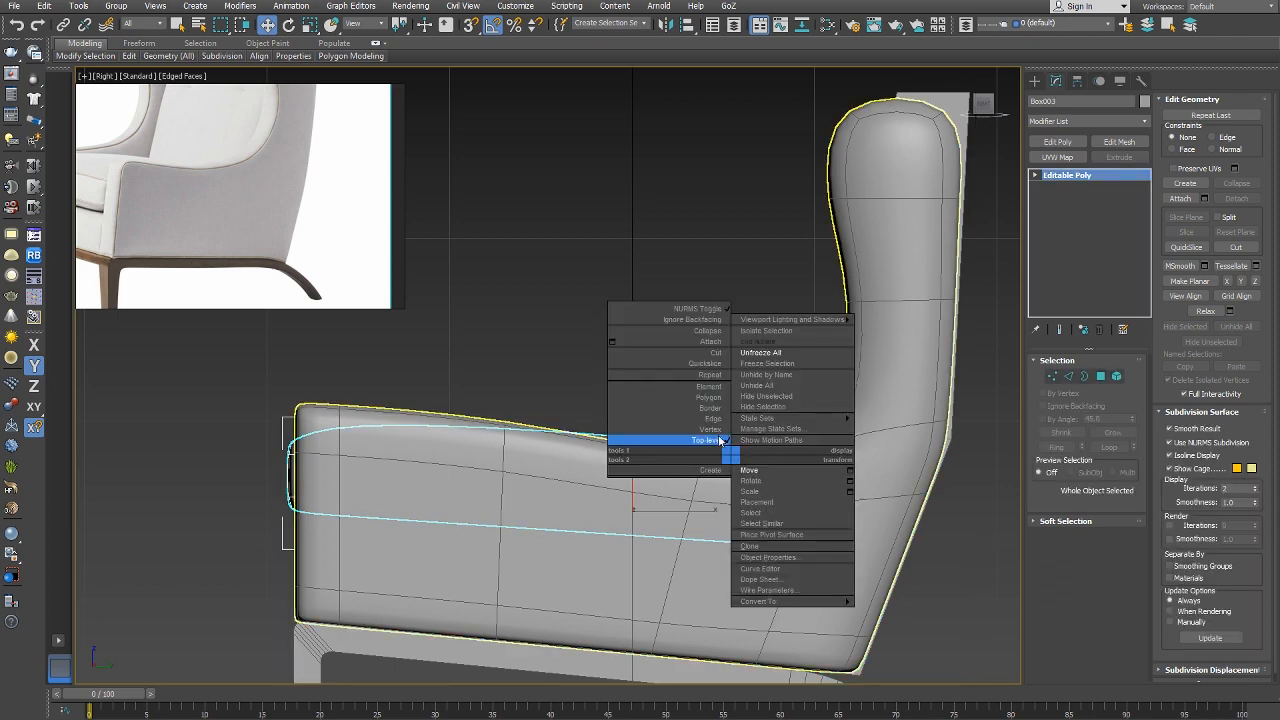
left_click(670, 428)
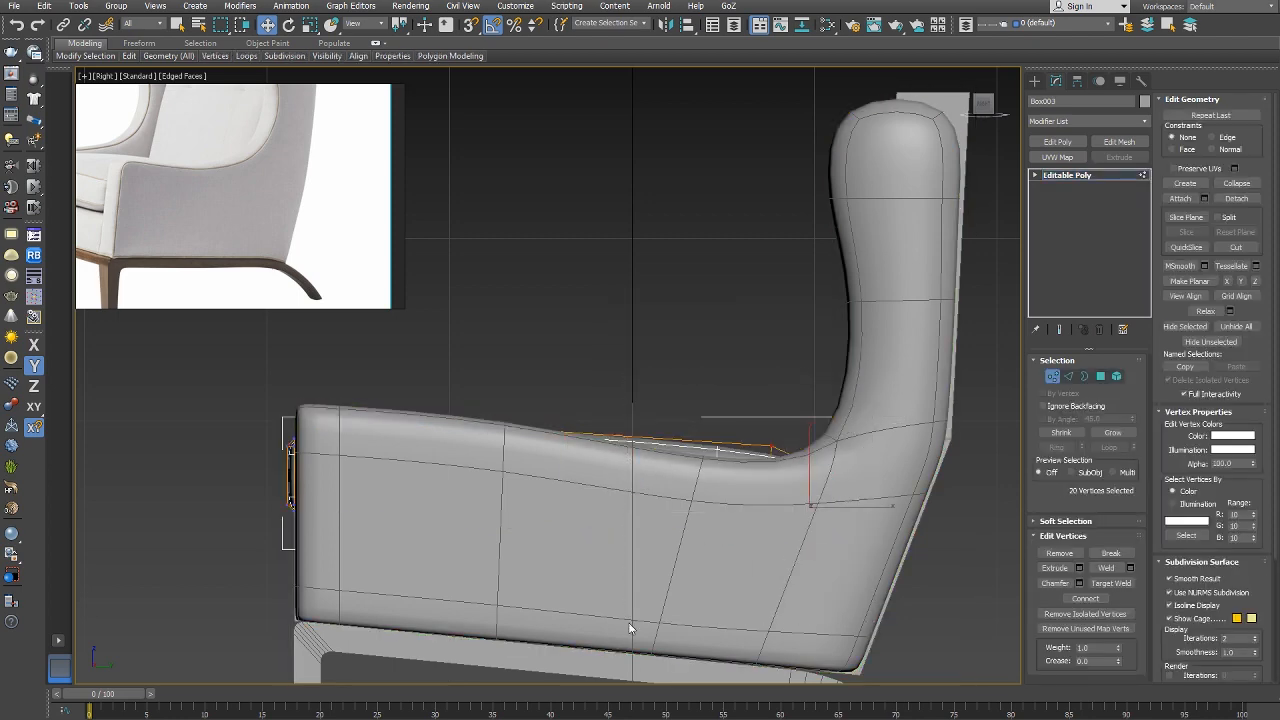
key("F3")
middle_click_drag(743, 529, 708, 497)
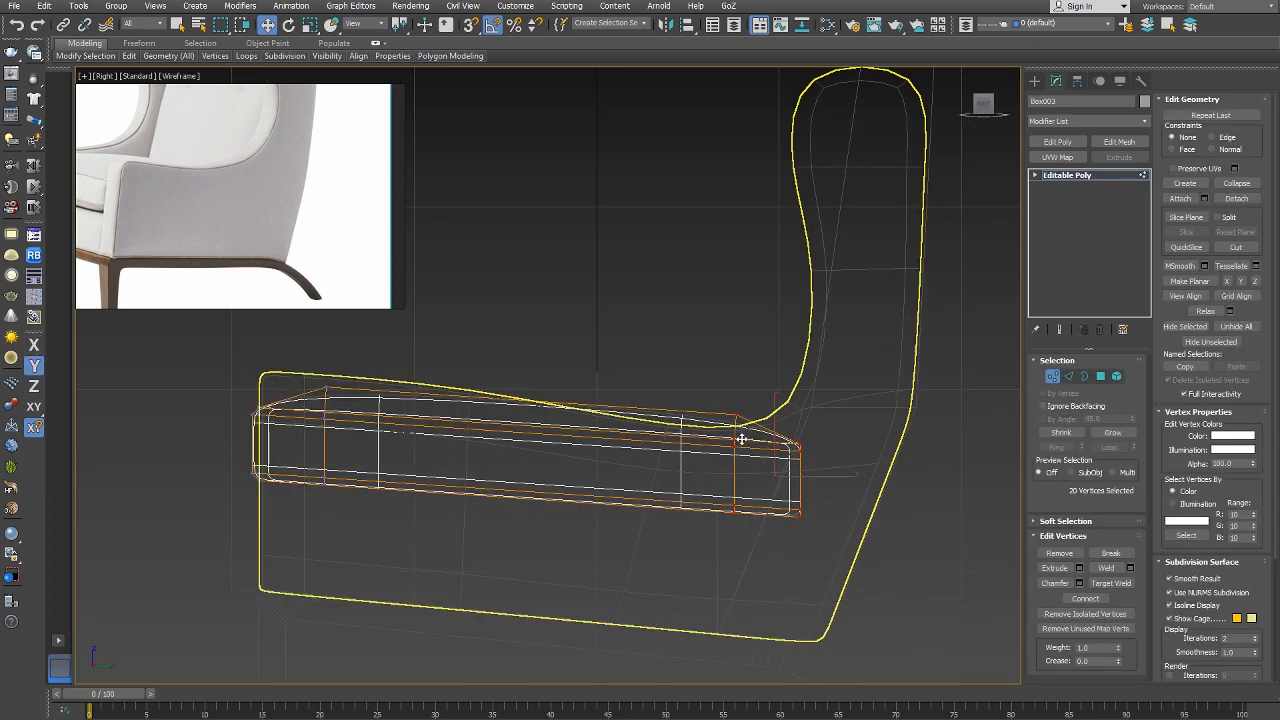
left_click_drag(740, 434, 745, 453)
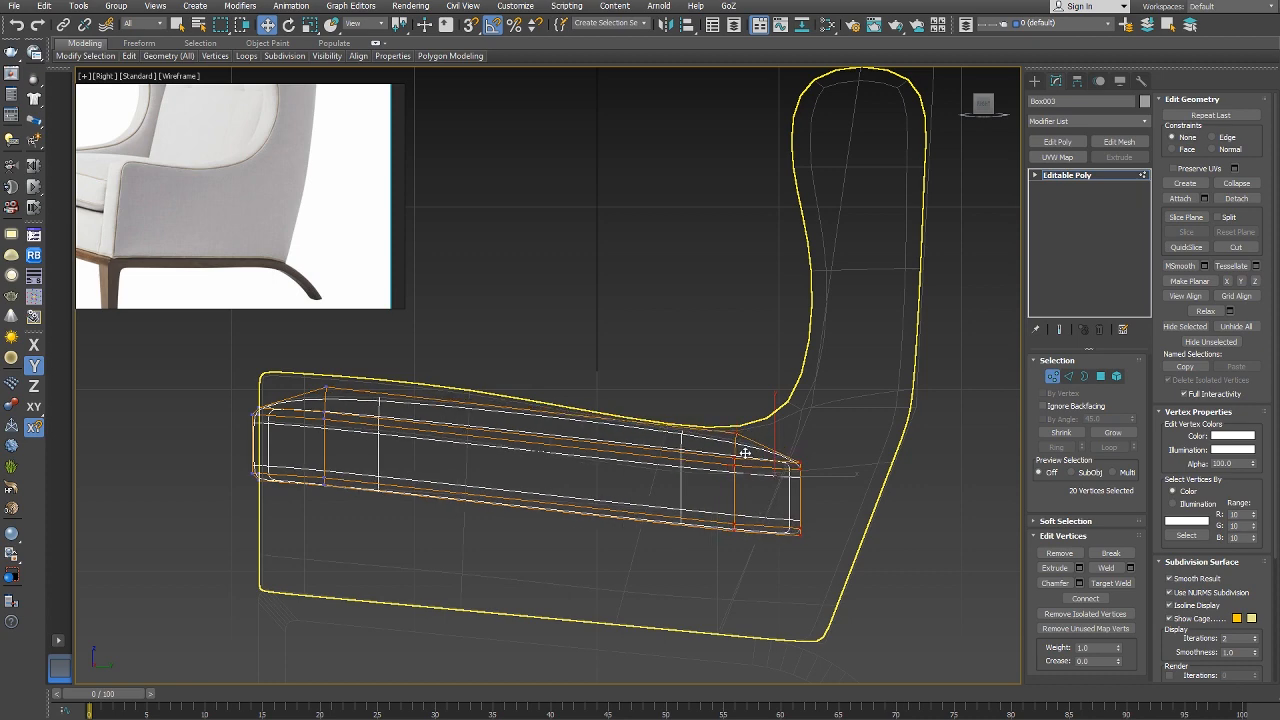
right_click(745, 453)
left_click(730, 436)
Insert a horizontal edge loop across the side panel's upright part, just above the armrest bend.
left_click(757, 426)
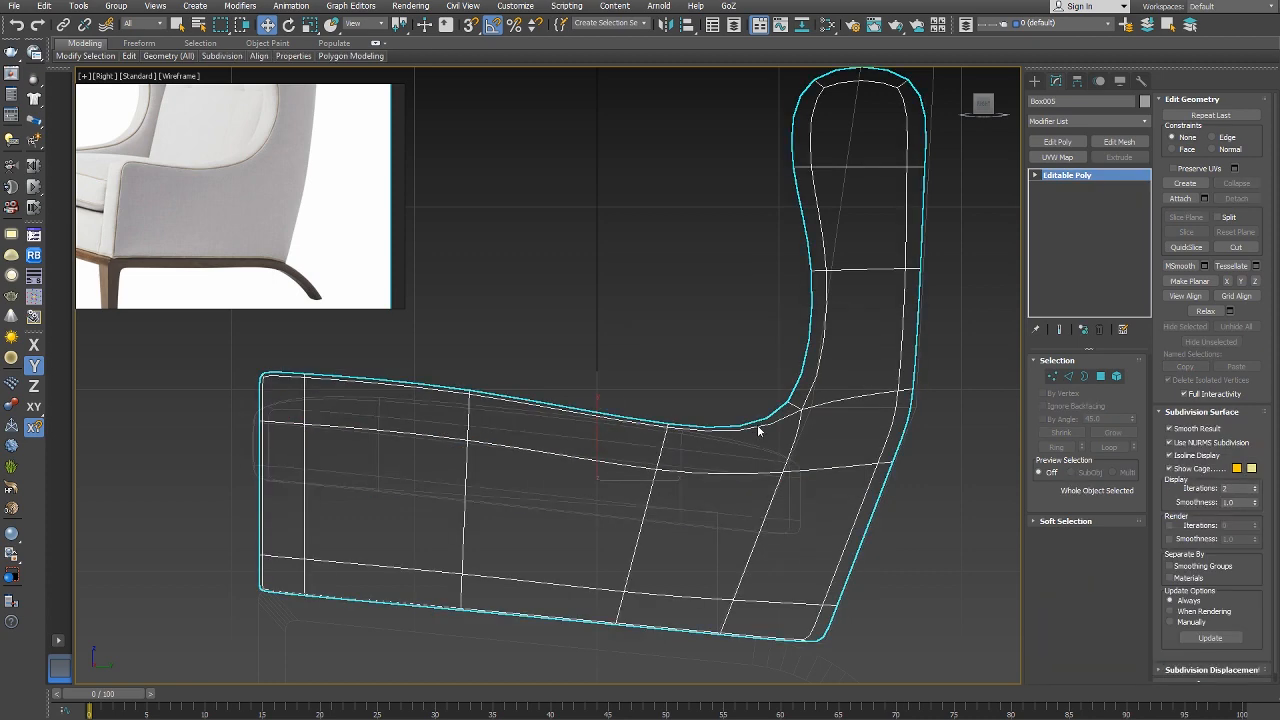
right_click(755, 424)
left_click(738, 409)
middle_click_drag(773, 424, 671, 456)
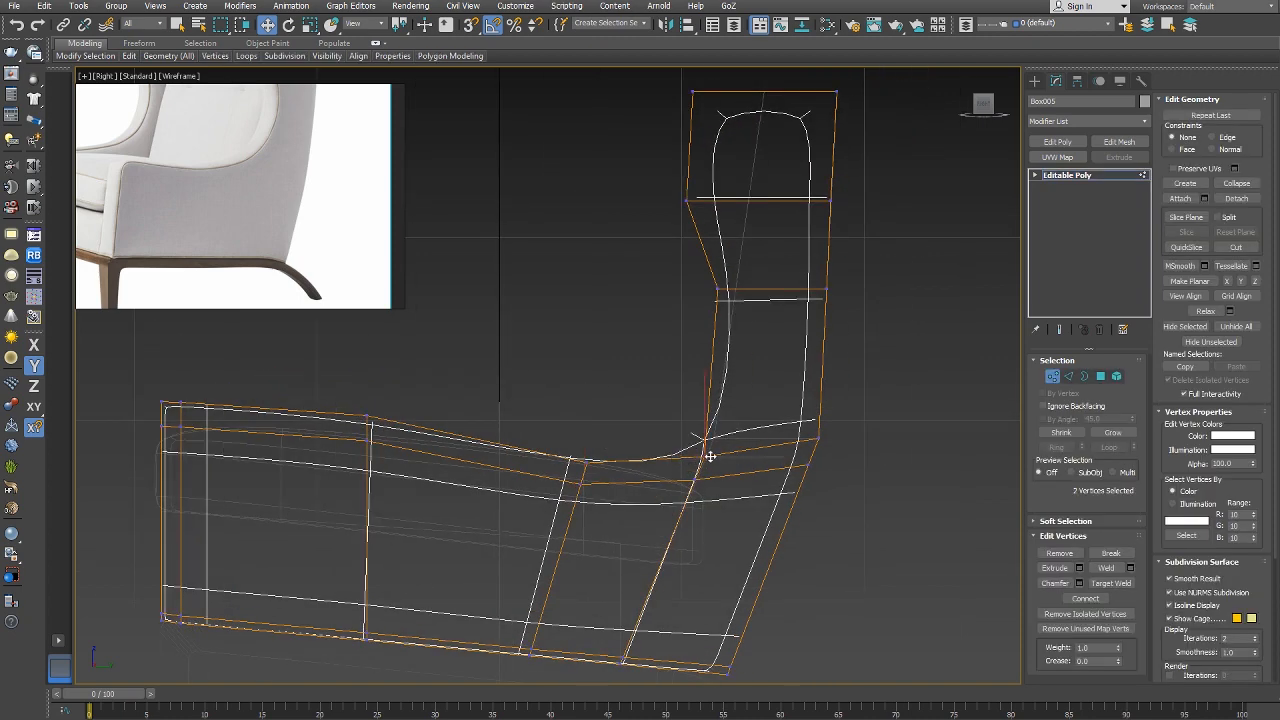
key("F3")
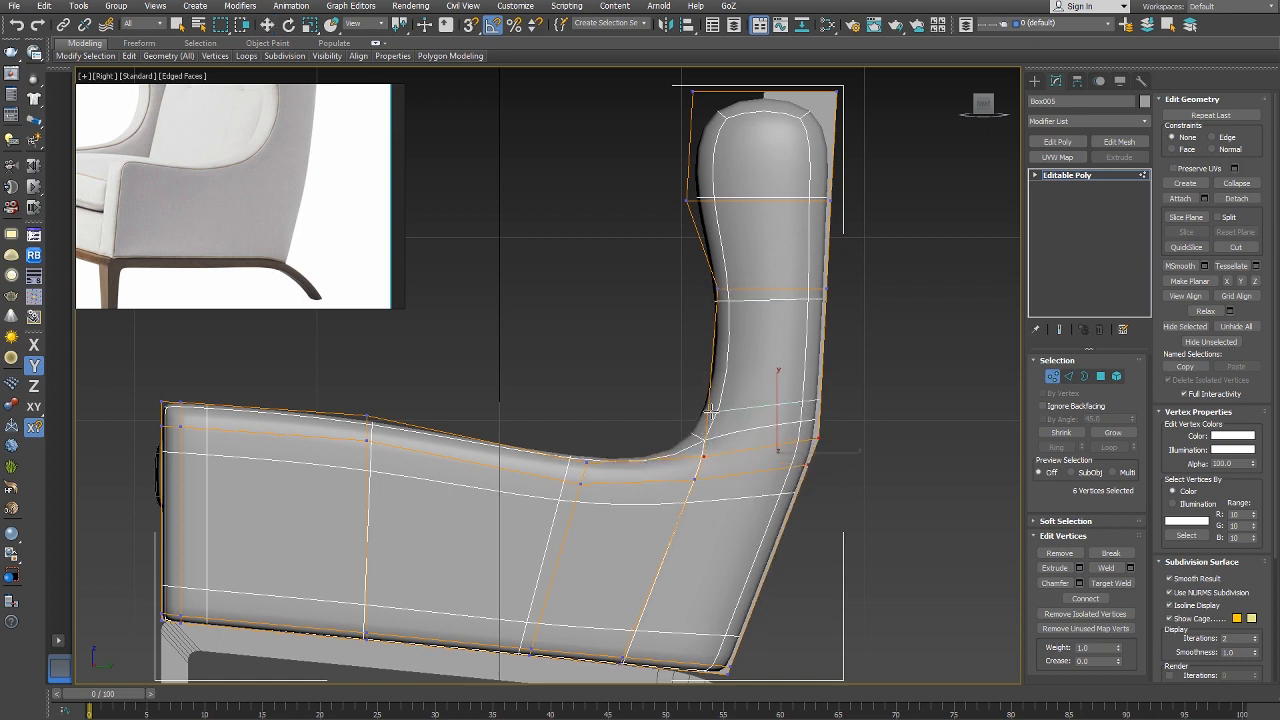
double_click(718, 363)
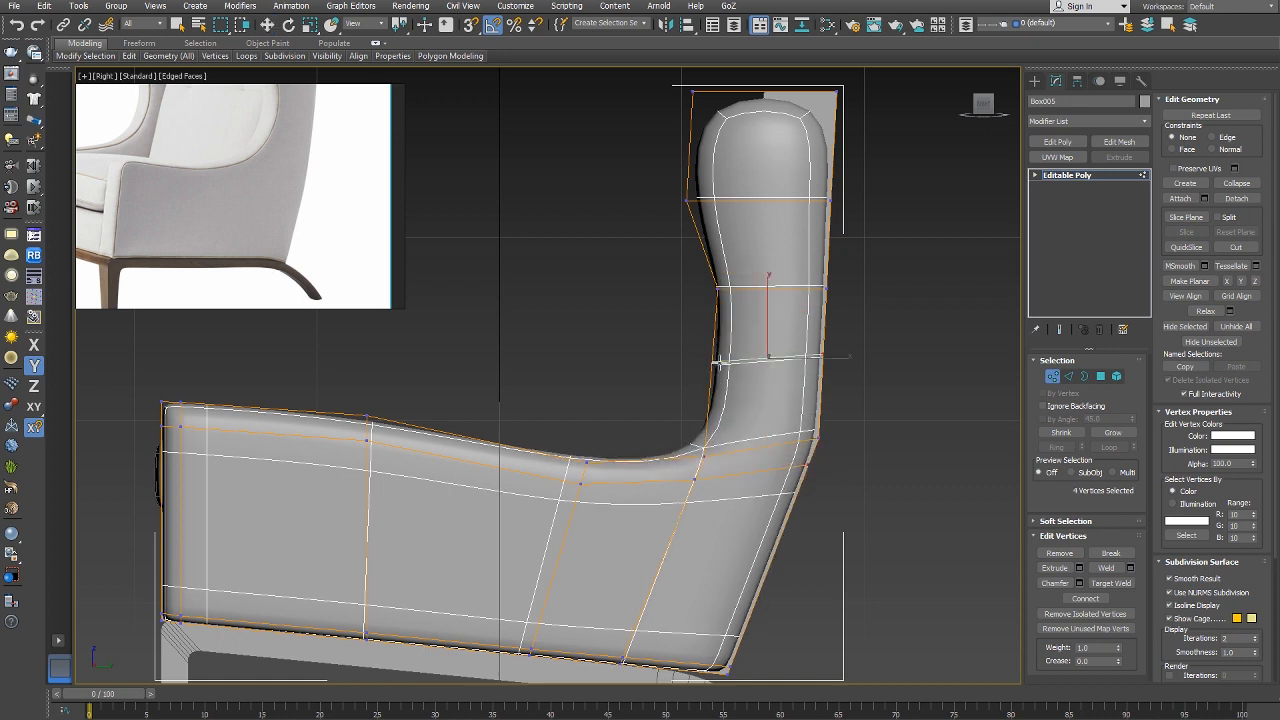
right_click(720, 364)
Move the armrest's inner bend vertices forward along X, and shift the new loop's front vertices slightly backward and down.
right_click(767, 380)
left_click(754, 358)
left_click_drag(657, 540, 656, 542)
key("F5")
left_click_drag(737, 433, 710, 422)
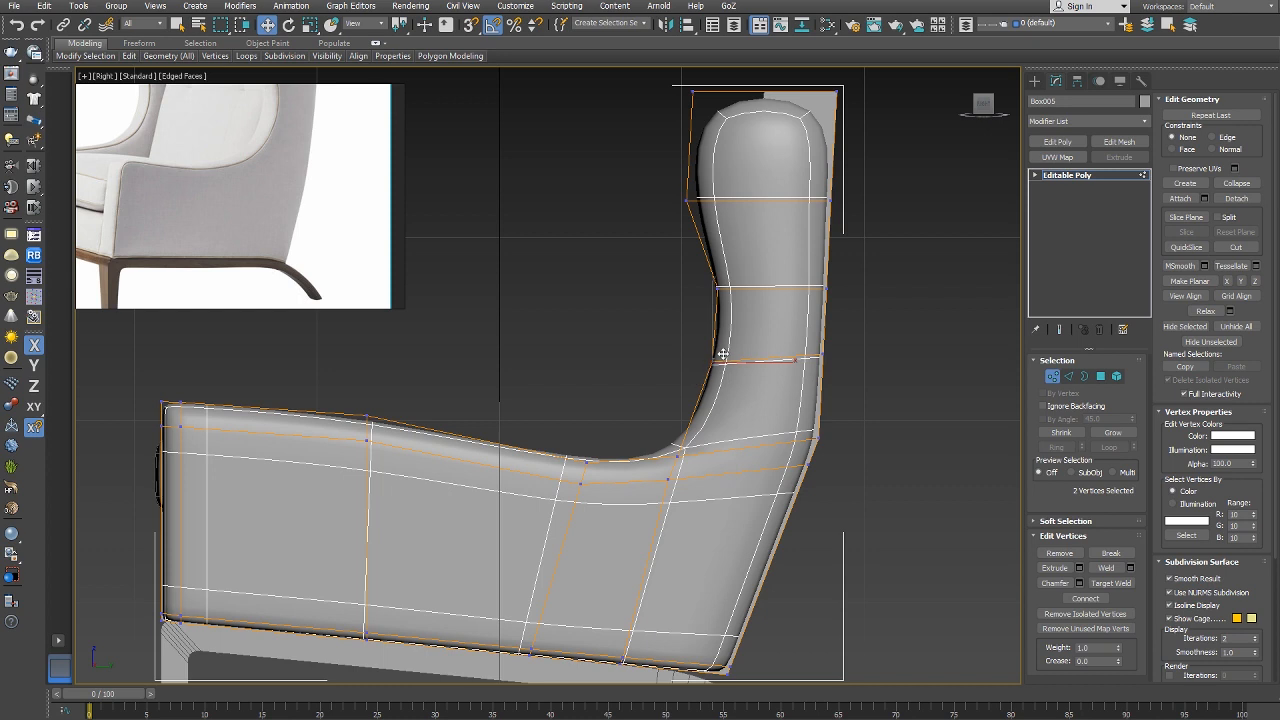
left_click_drag(722, 354, 736, 364)
key("F8")
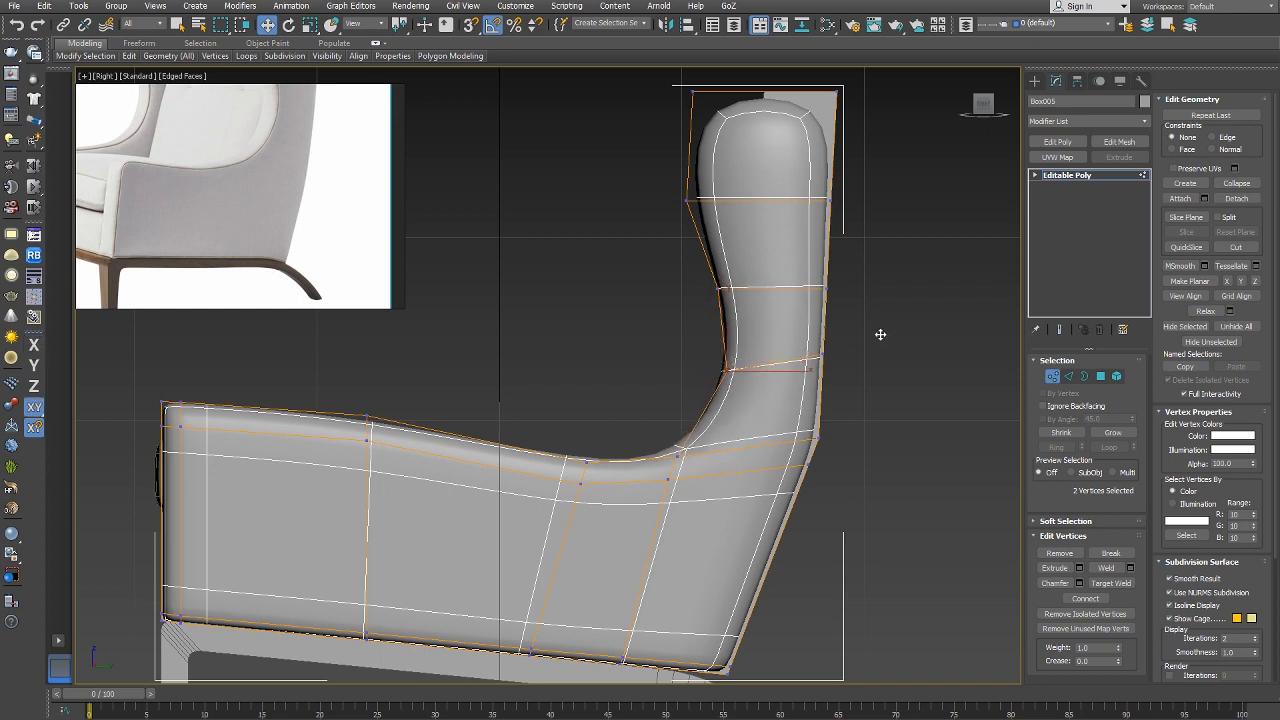
Snap the new loop's rear vertices along Y to the height of its front vertices.
key("F6")
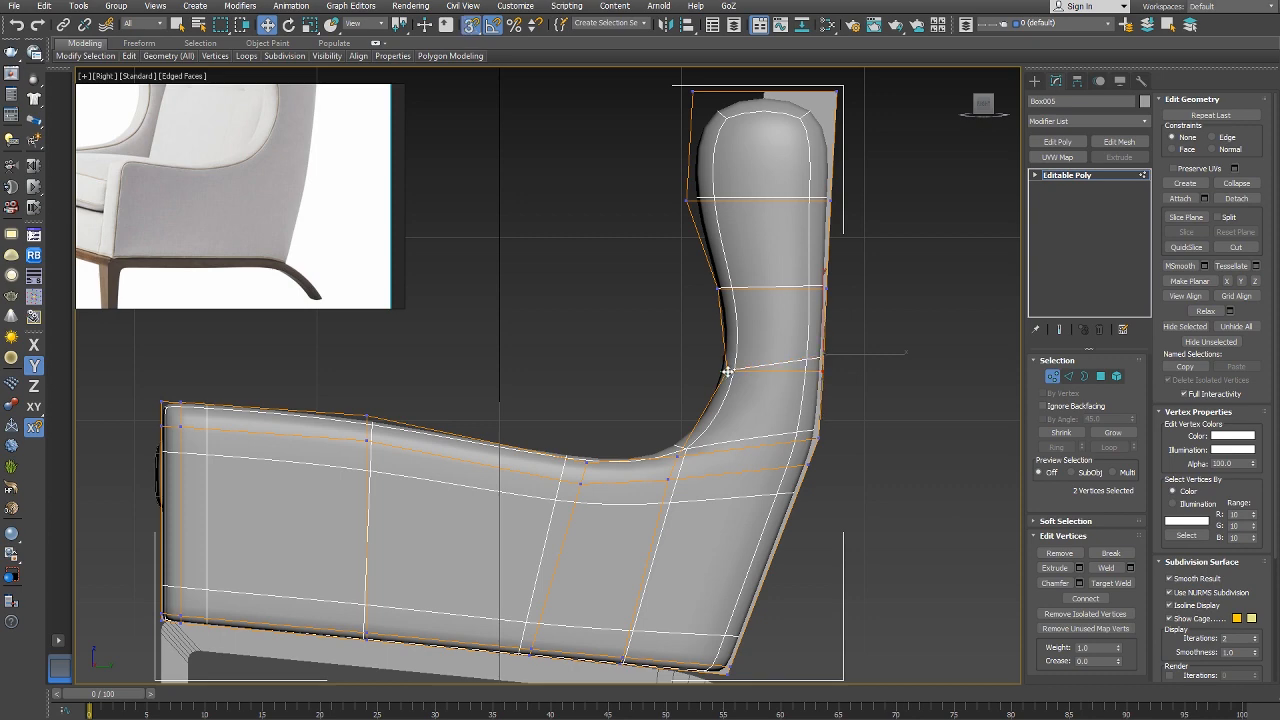
middle_click_drag(728, 371, 707, 410)
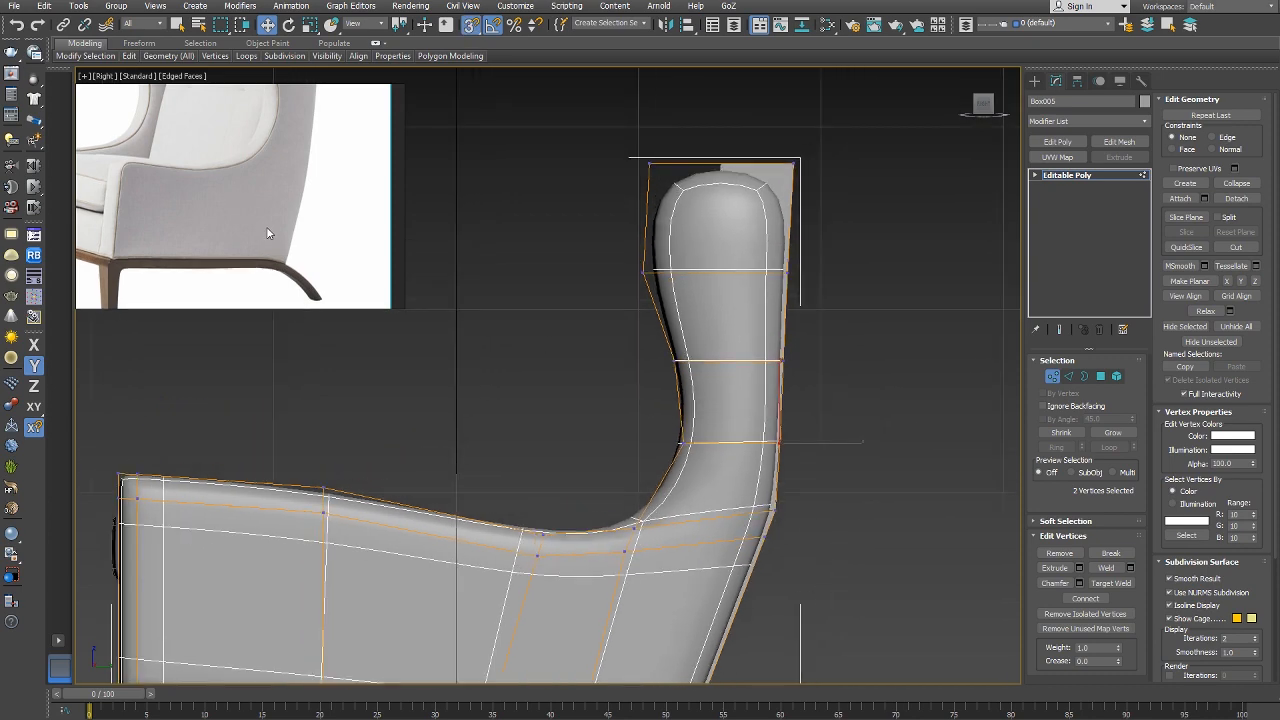
middle_click_drag(266, 226, 274, 304)
middle_click_drag(686, 361, 659, 401)
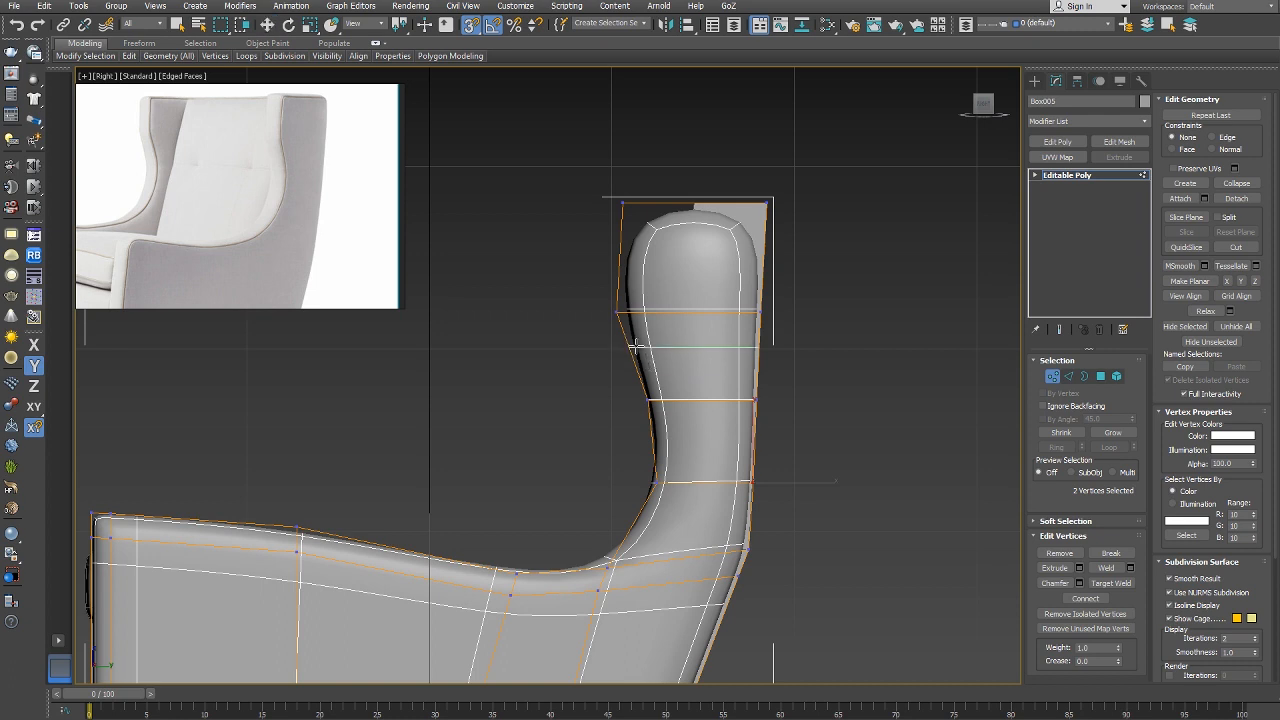
Insert a horizontal edge loop just below the wing's widest point and move its front vertices forward along X.
left_click(622, 323)
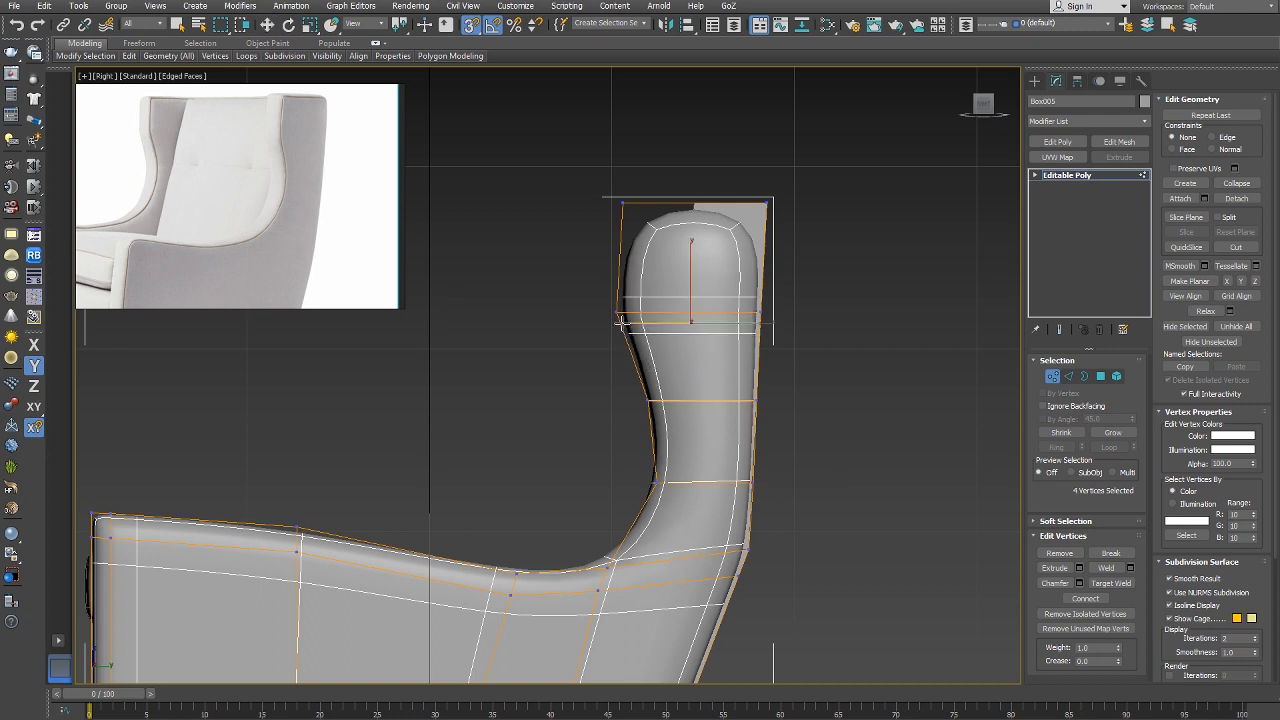
right_click(670, 340)
scroll(735, 305, "up", 4)
middle_click_drag(735, 305, 737, 309)
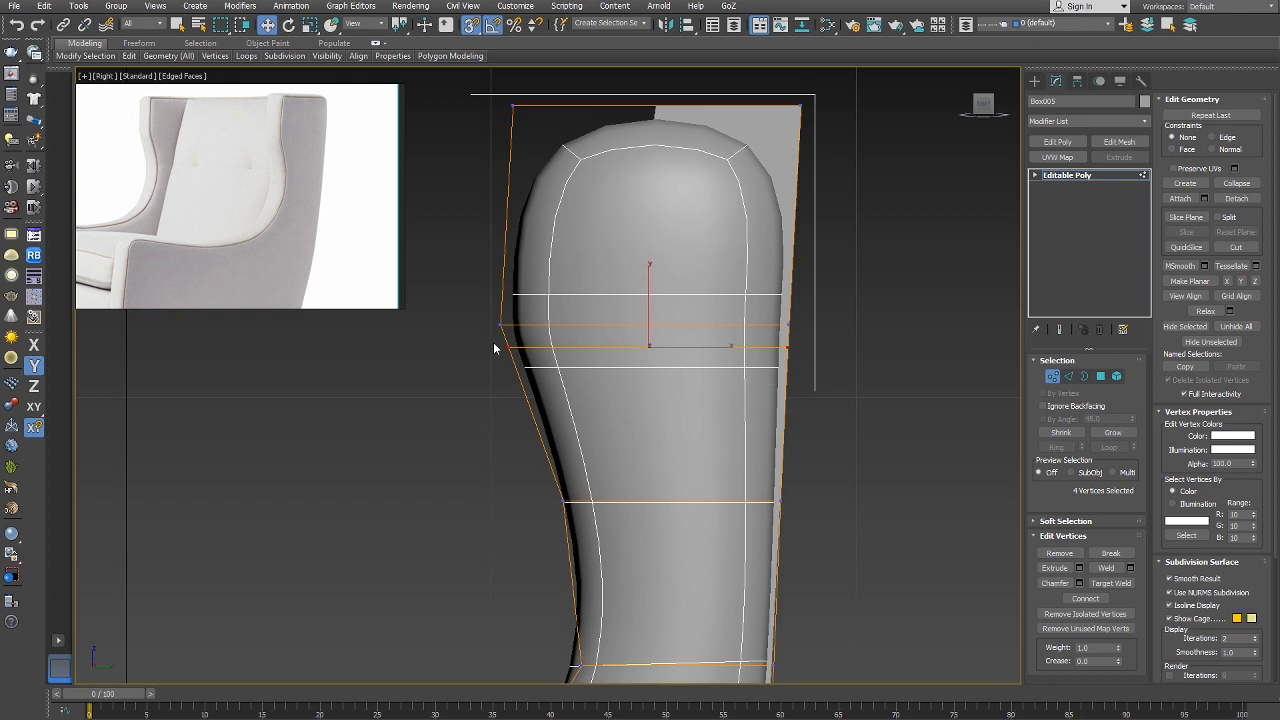
key("F5")
left_click_drag(527, 341, 492, 330)
scroll(541, 313, "down", 2)
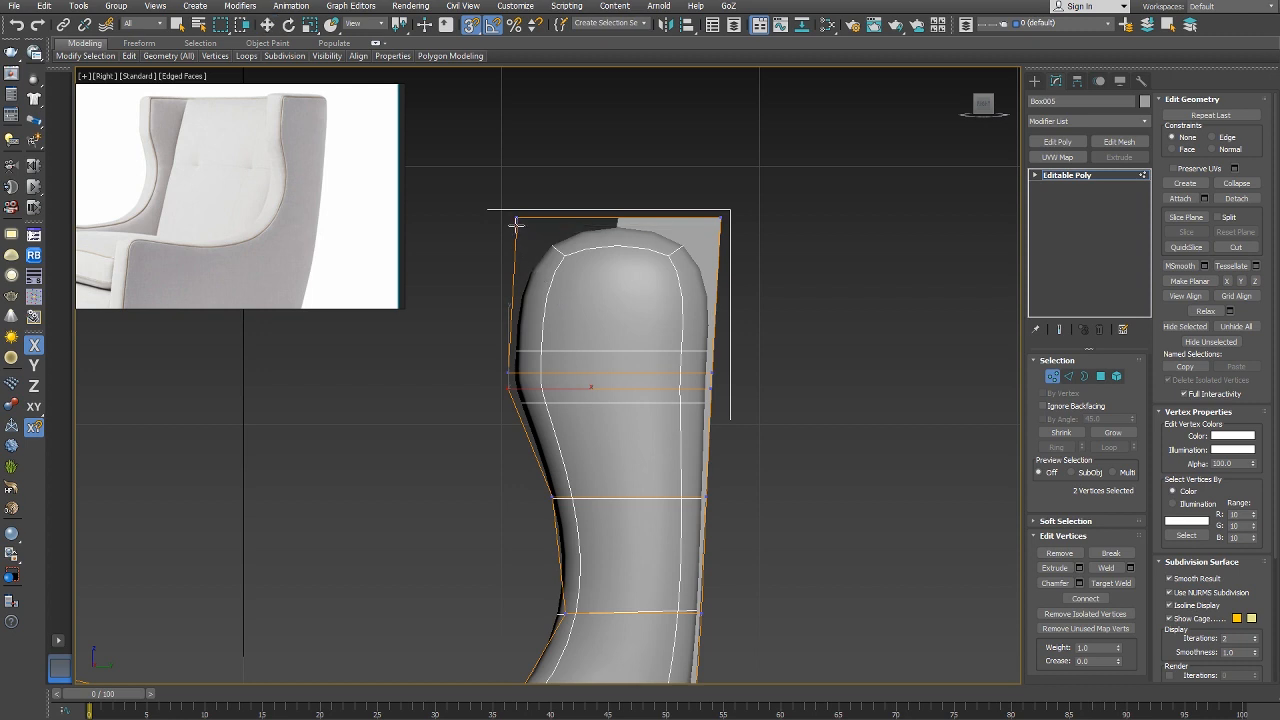
Insert a horizontal edge loop close to the top of the wing to tighten its rounded upper edge.
scroll(516, 226, "down", 1)
key("w")
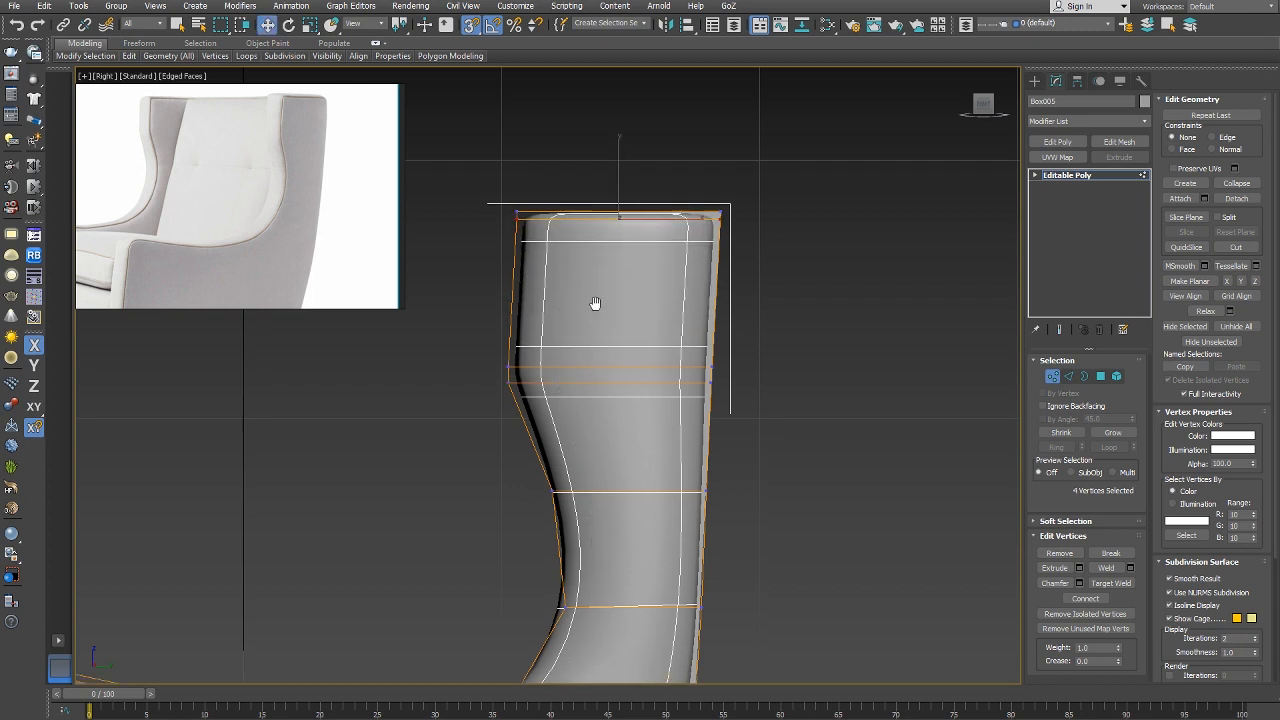
middle_click_drag(590, 281, 643, 309)
Adjust the front vertices of the side panel's loops above the armrest bend in the XY plane to refine the inner curve.
right_click(634, 328)
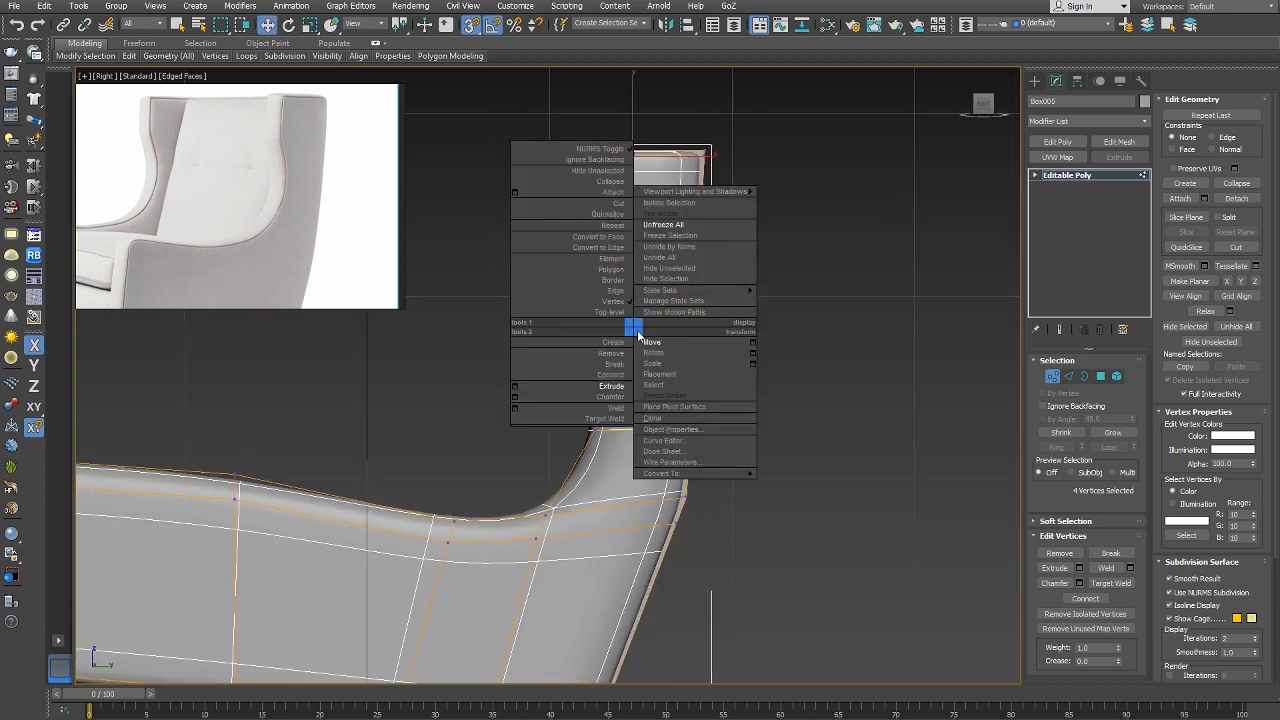
left_click(604, 304)
scroll(598, 328, "up", 2)
mouse_move(594, 342)
left_mouse_down()
mouse_move(541, 402)
mouse_move(586, 346)
mouse_move(602, 358)
left_mouse_up()
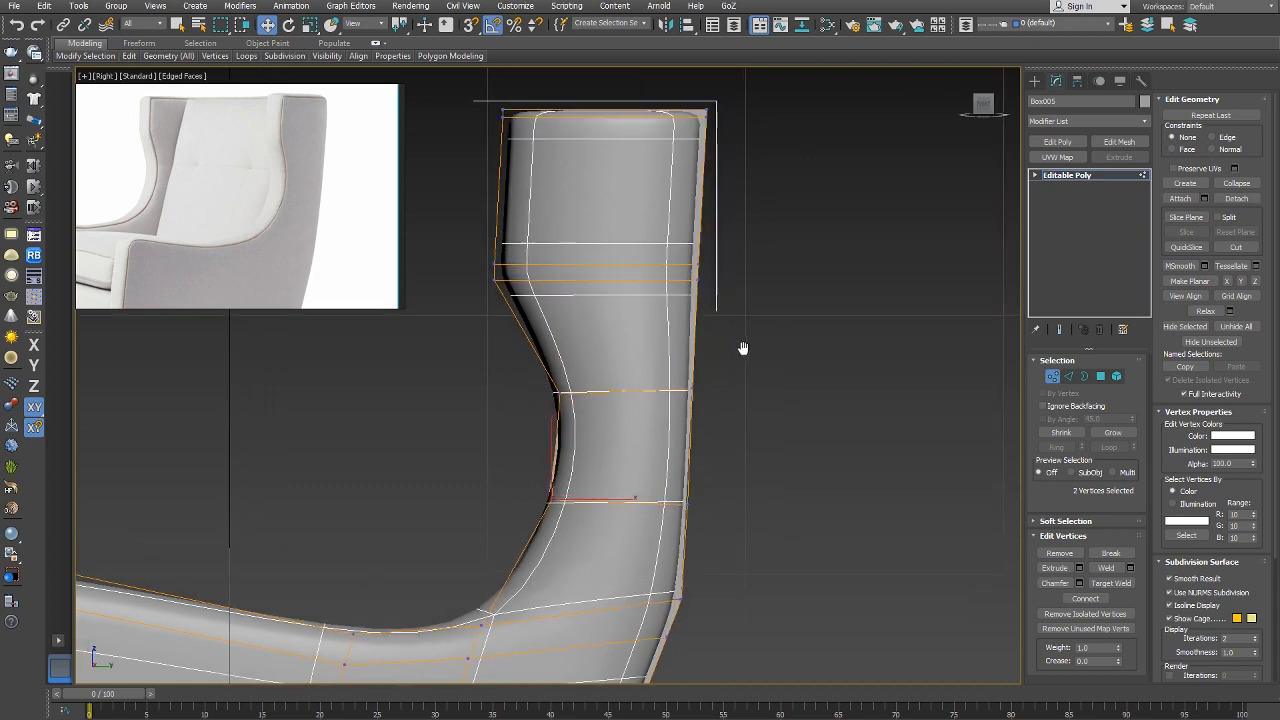
right_click(766, 414)
left_click(758, 406)
key("p")
middle_click_drag(760, 406, 677, 320, "alt")
scroll(683, 398, "up", 3)
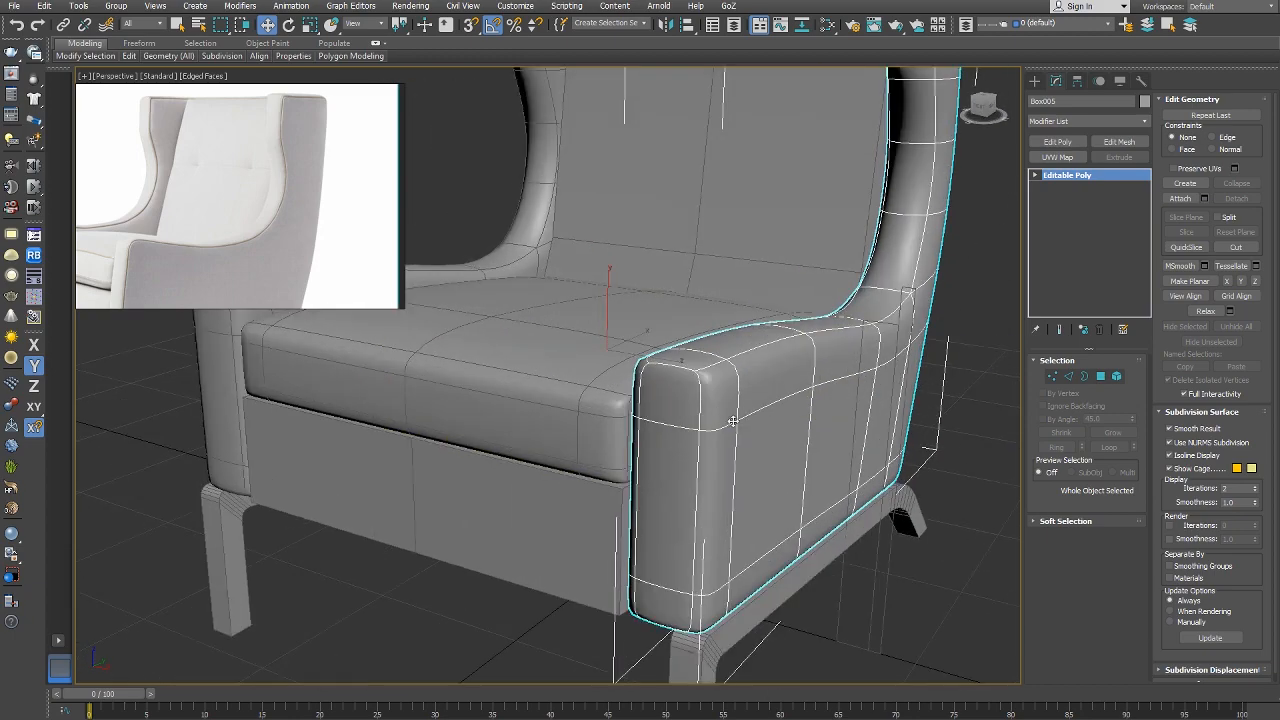
Connect the edge ring across the armrest's front and wing thickness with 2 segments and a pinch of 70.
right_click(730, 362)
left_click(700, 376)
double_click(674, 367)
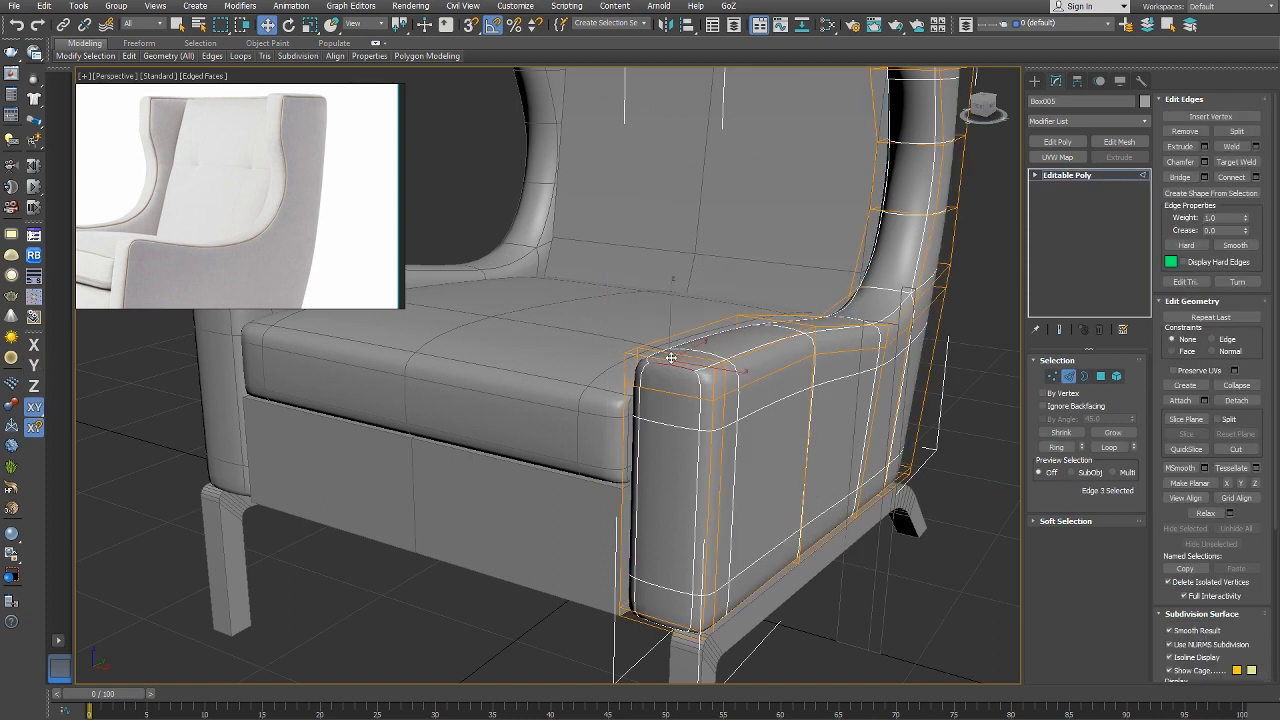
left_click(1058, 447)
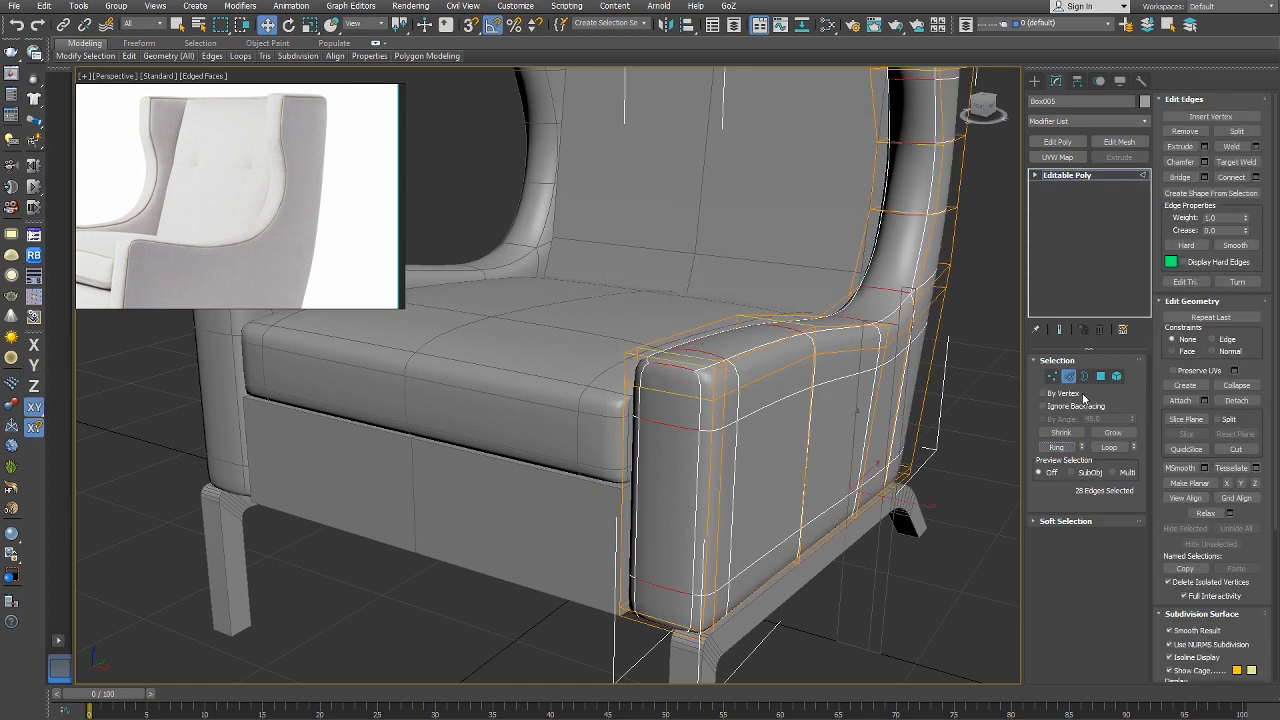
left_click(1257, 177)
left_click(560, 383)
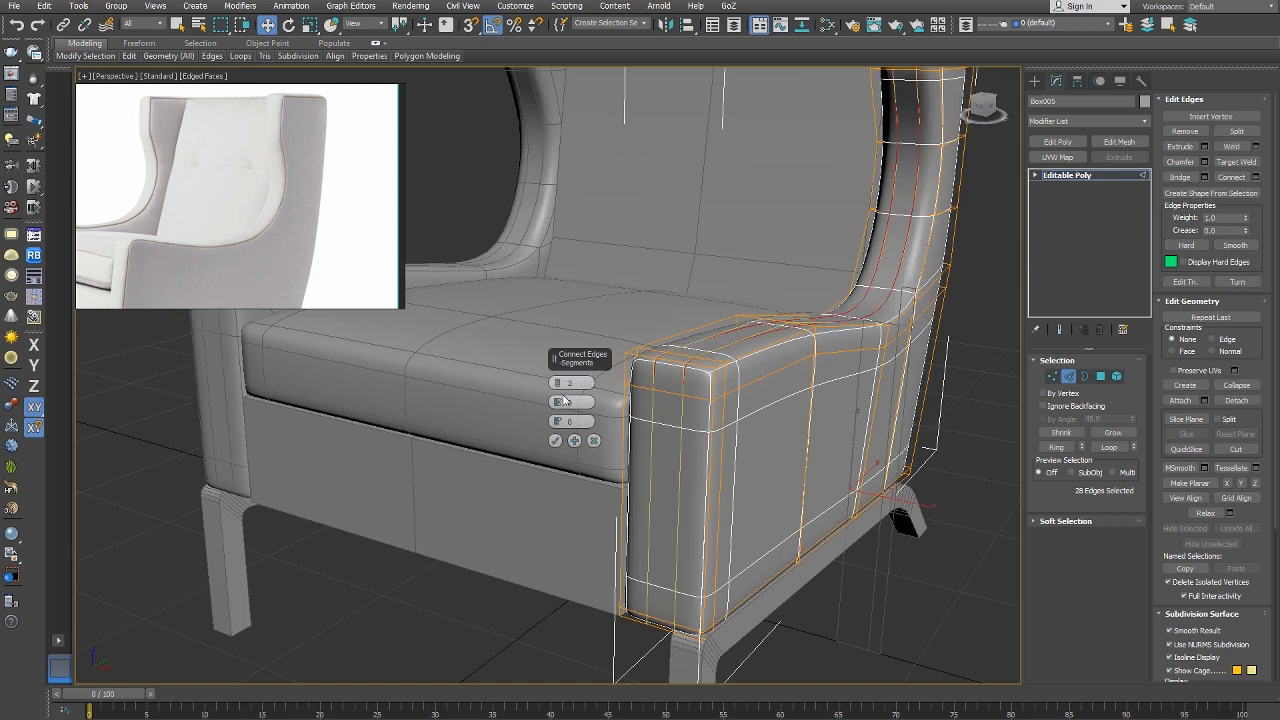
left_click_drag(559, 402, 594, 216)
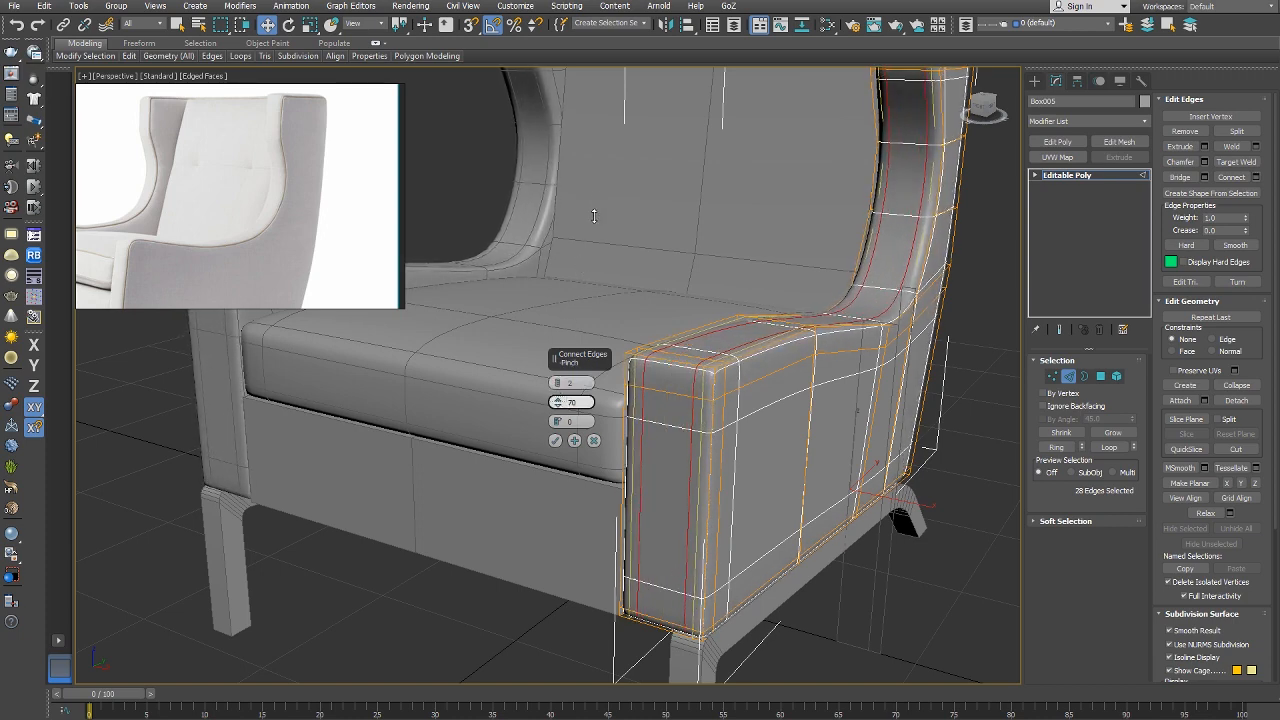
left_click(556, 440)
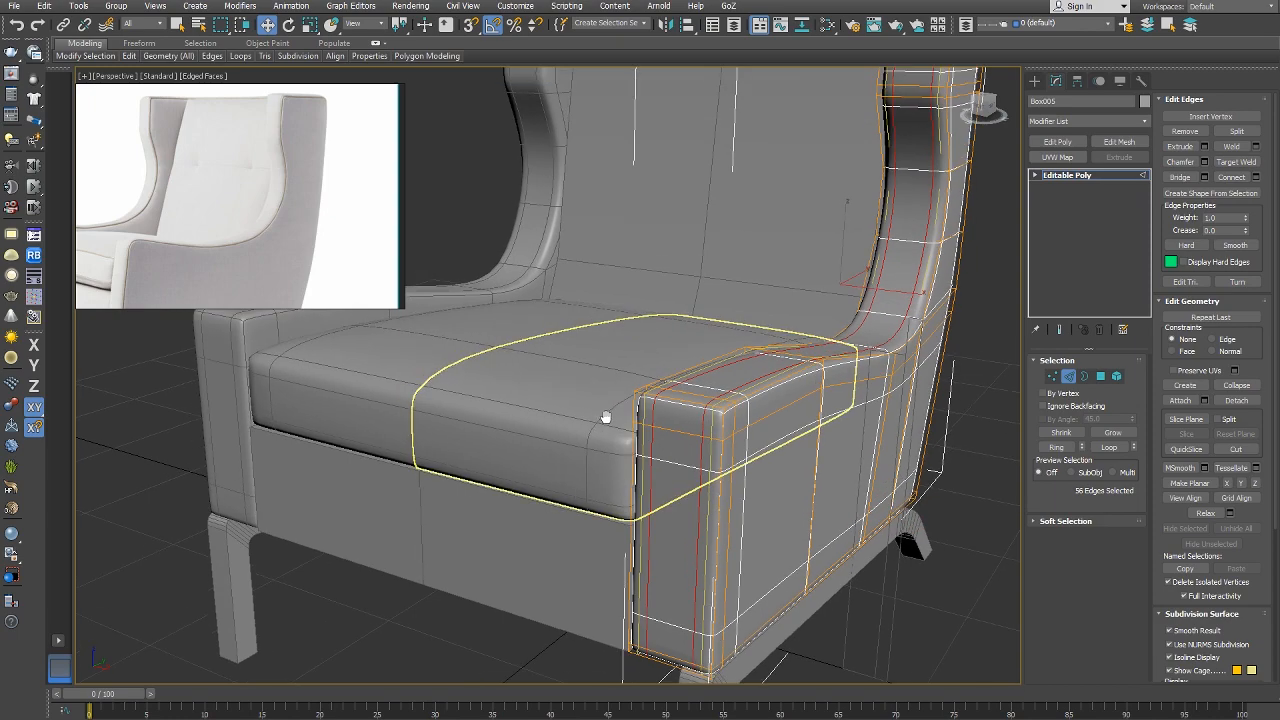
middle_click_drag(606, 417, 450, 462, "alt")
right_click(594, 364)
left_click(578, 351)
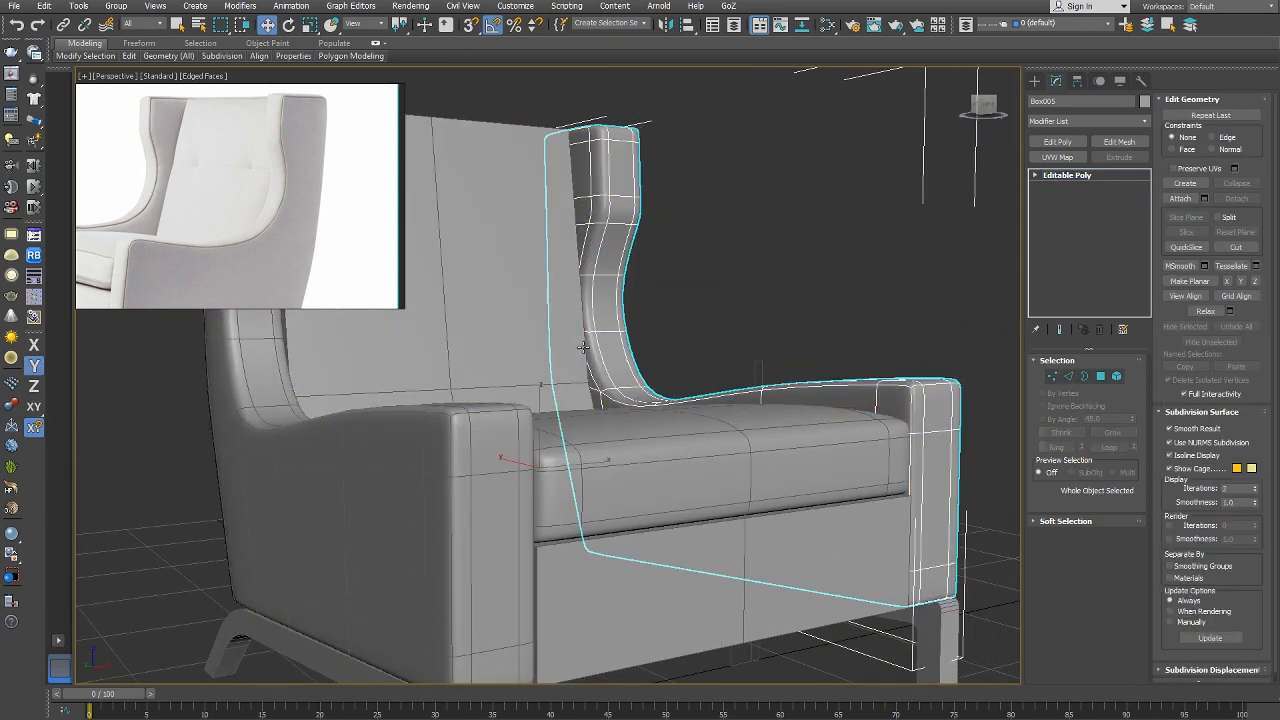
Turn on NURMS subdivision for the front panel below the seat cushion and set its display iterations to 2.
left_click(668, 571)
middle_click_drag(668, 571, 593, 502, "alt")
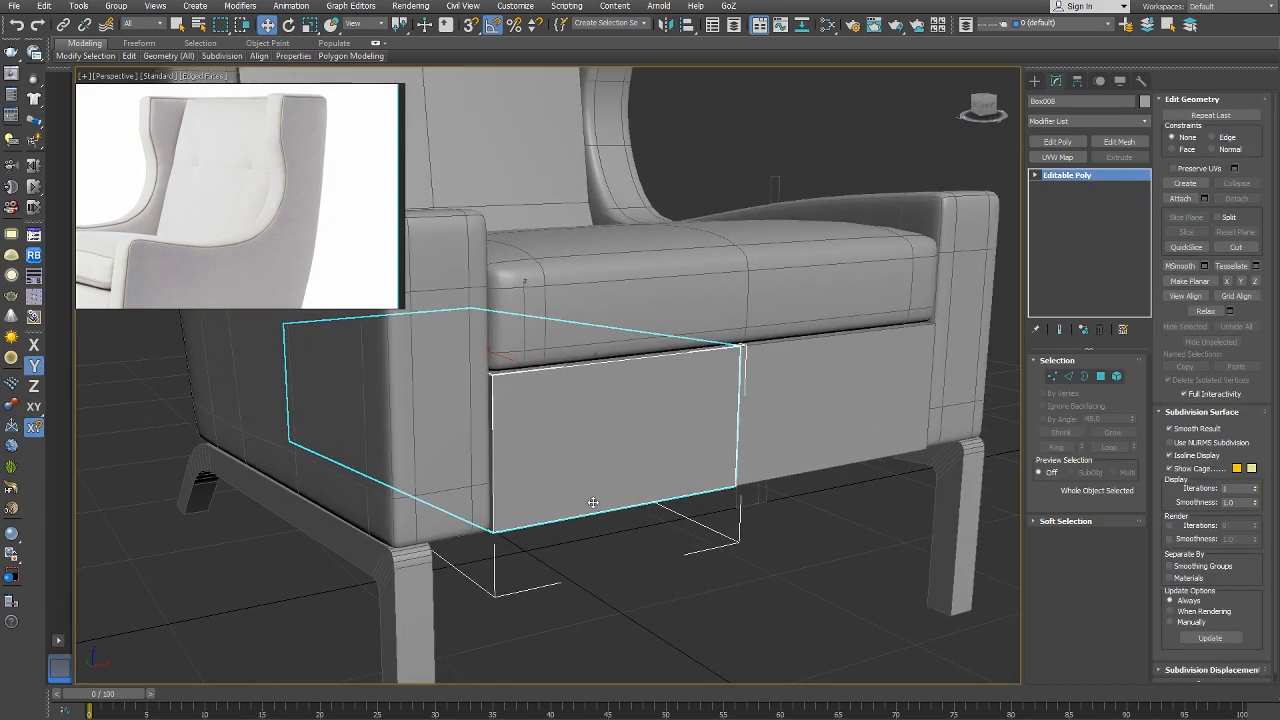
middle_click_drag(738, 421, 721, 397)
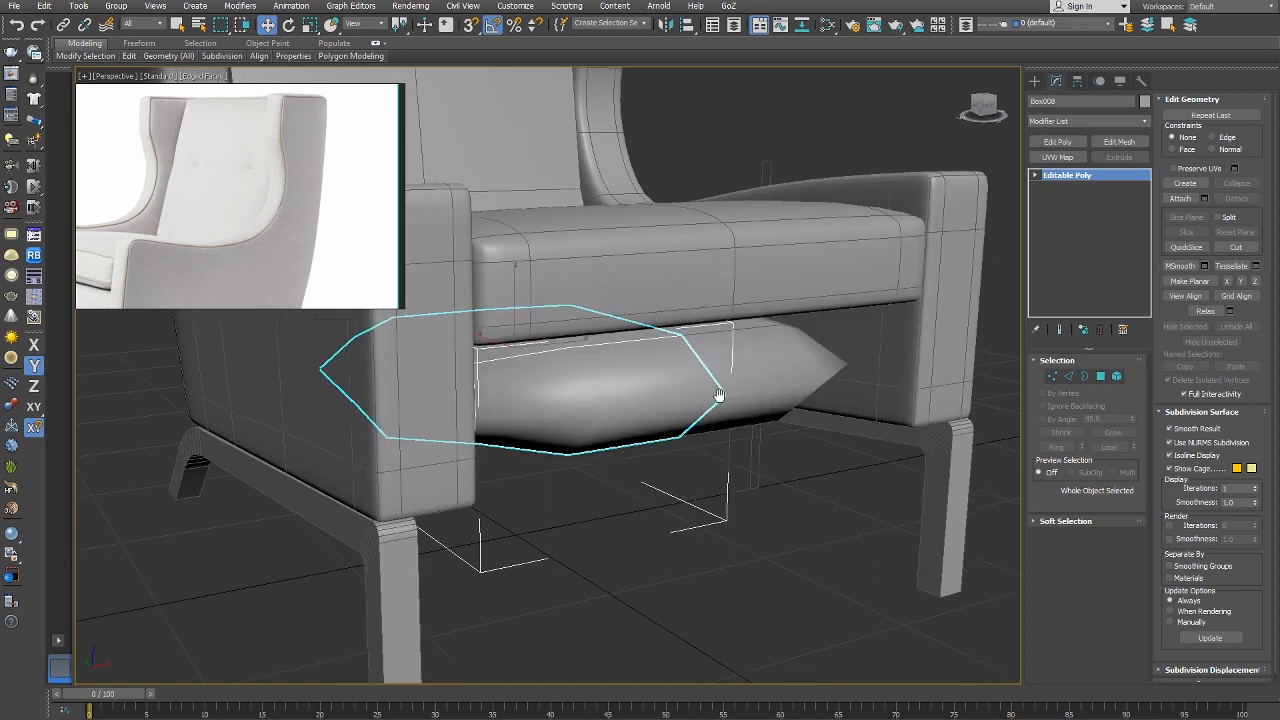
left_click(1257, 485)
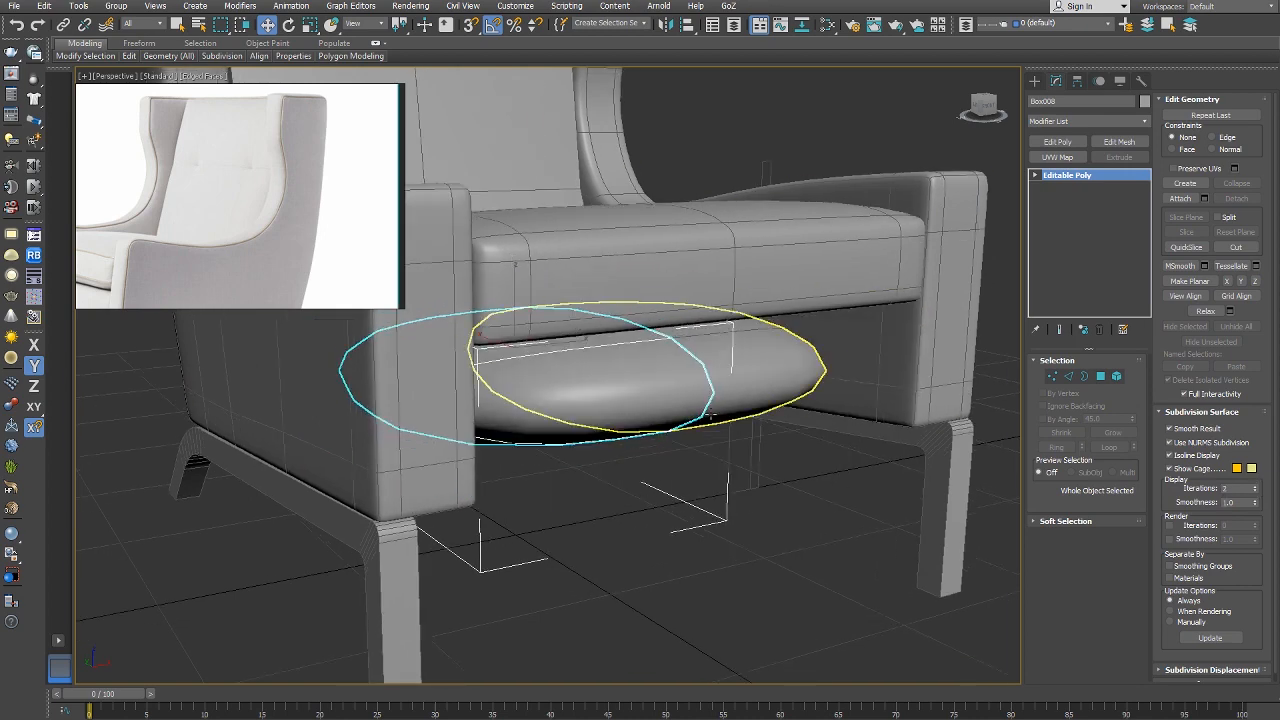
Connect the panel's vertical edges with 2 segments, pinched apart towards its upper and lower edges.
right_click(728, 436)
left_click(712, 400)
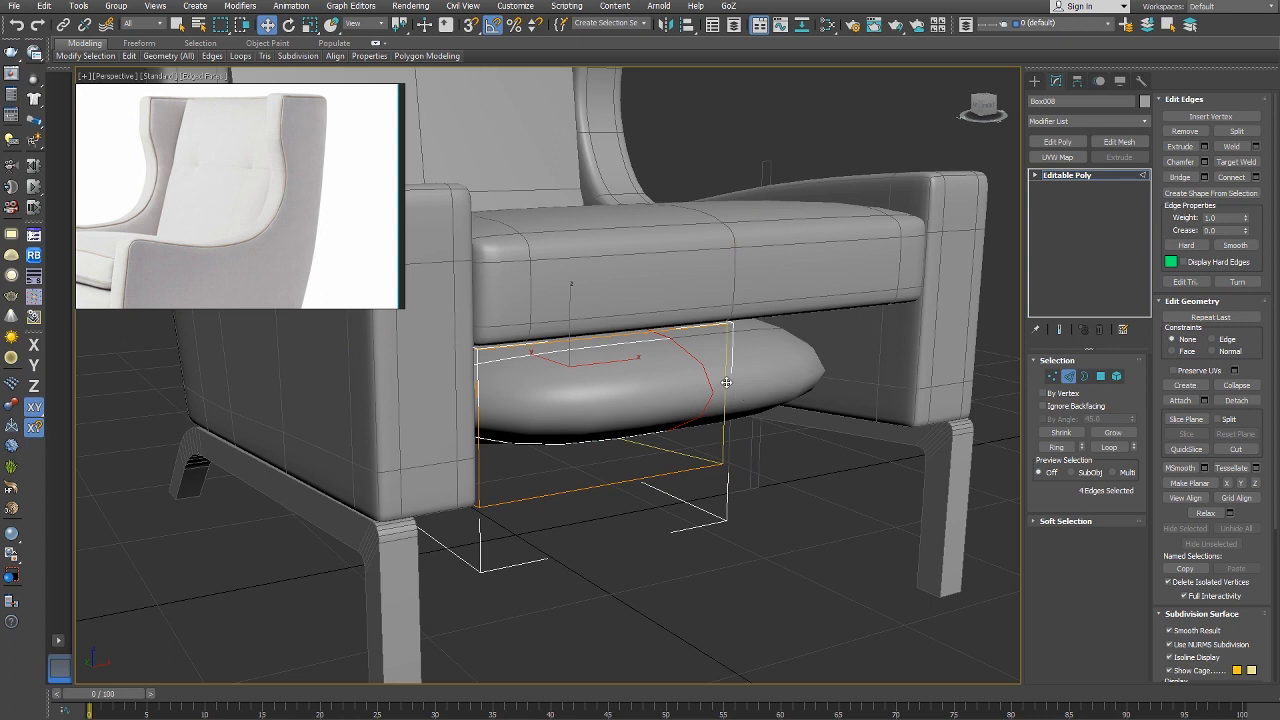
left_click(1256, 177)
left_click(558, 380)
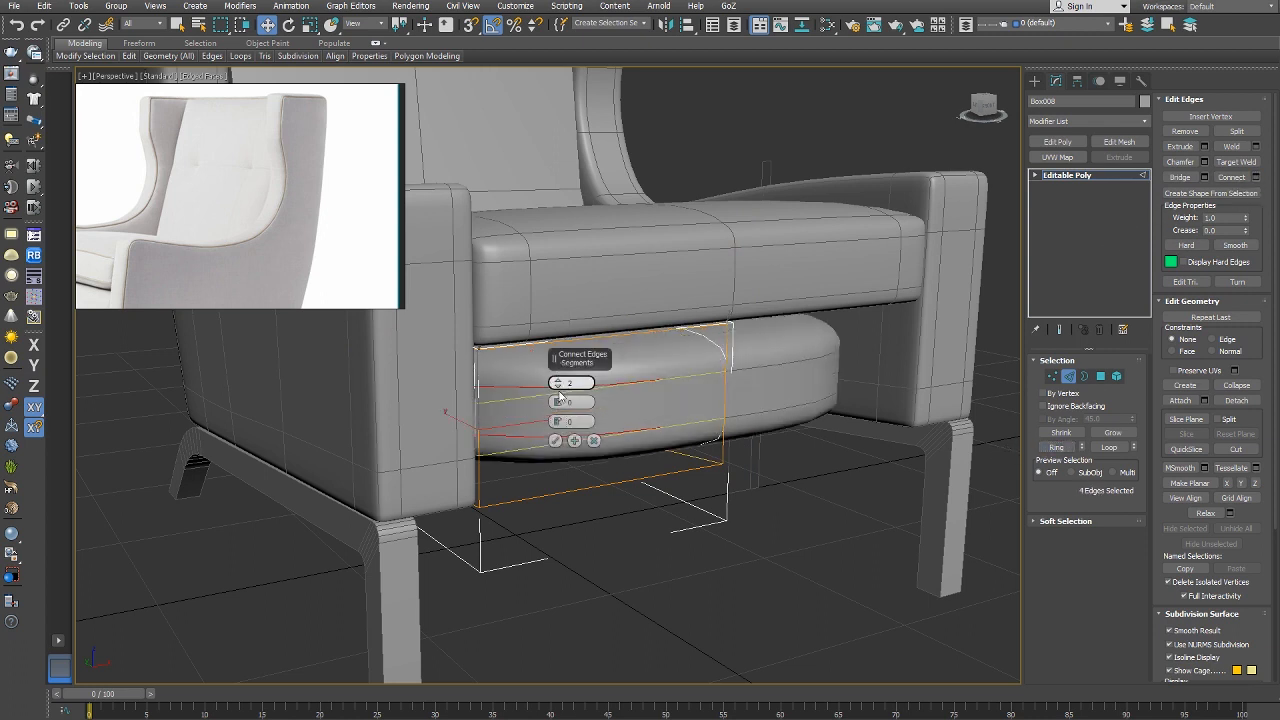
left_click_drag(558, 402, 589, 202)
left_click(555, 440)
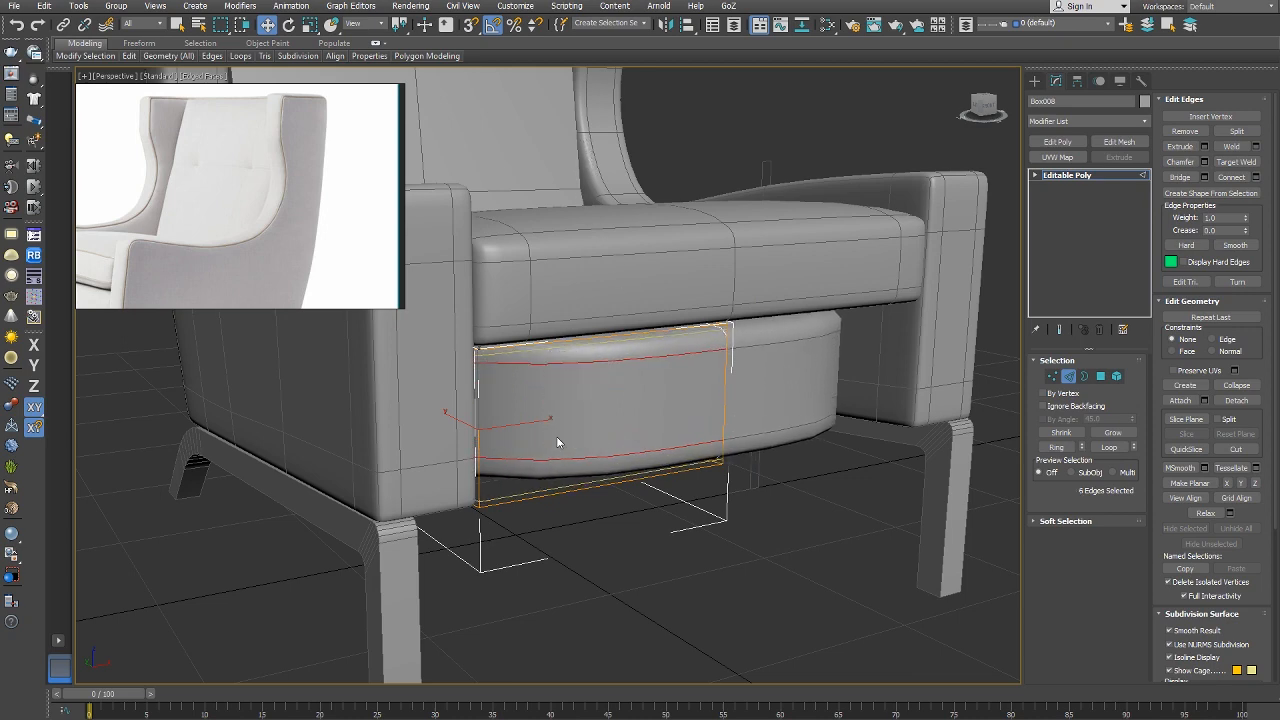
Insert a vertical edge loop near the outer end of the panel below the seat.
middle_click_drag(557, 443, 578, 393, "alt")
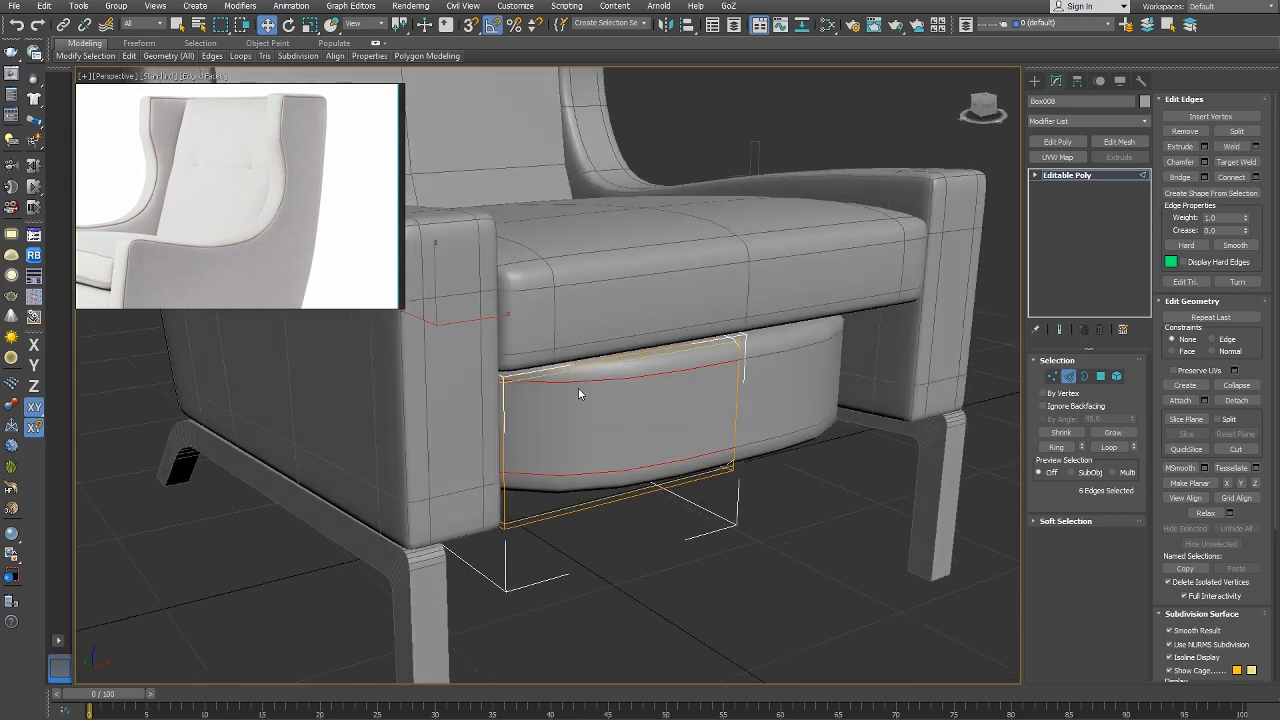
left_click(518, 373)
key("w")
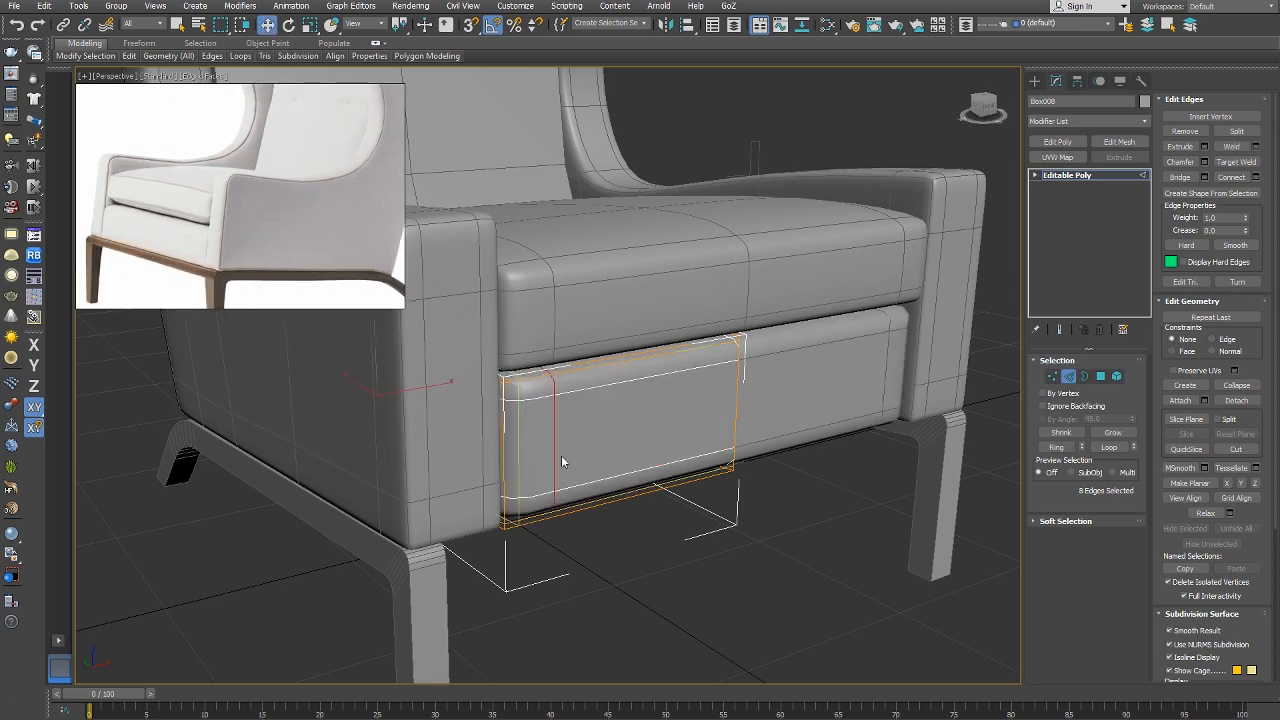
middle_click_drag(561, 462, 587, 418, "alt")
Shift the large front polygon of the panel below the seat slightly along its local Z axis.
right_click(659, 419)
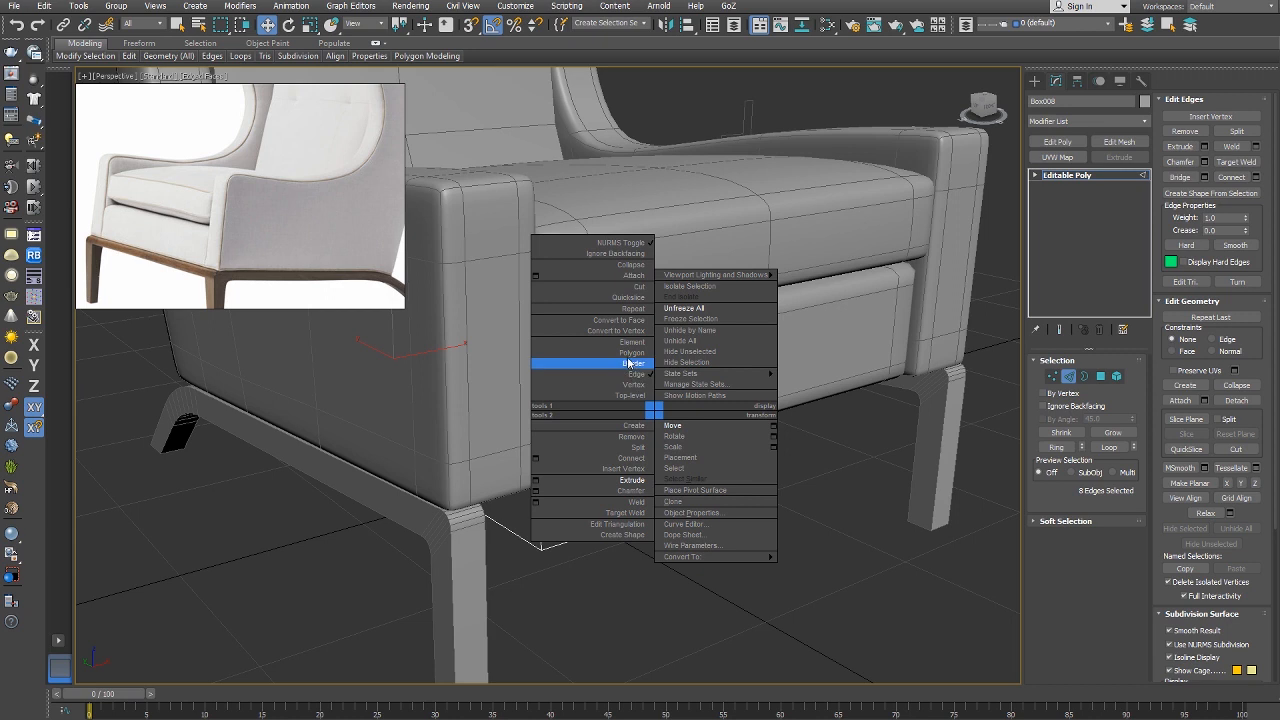
left_click(633, 368)
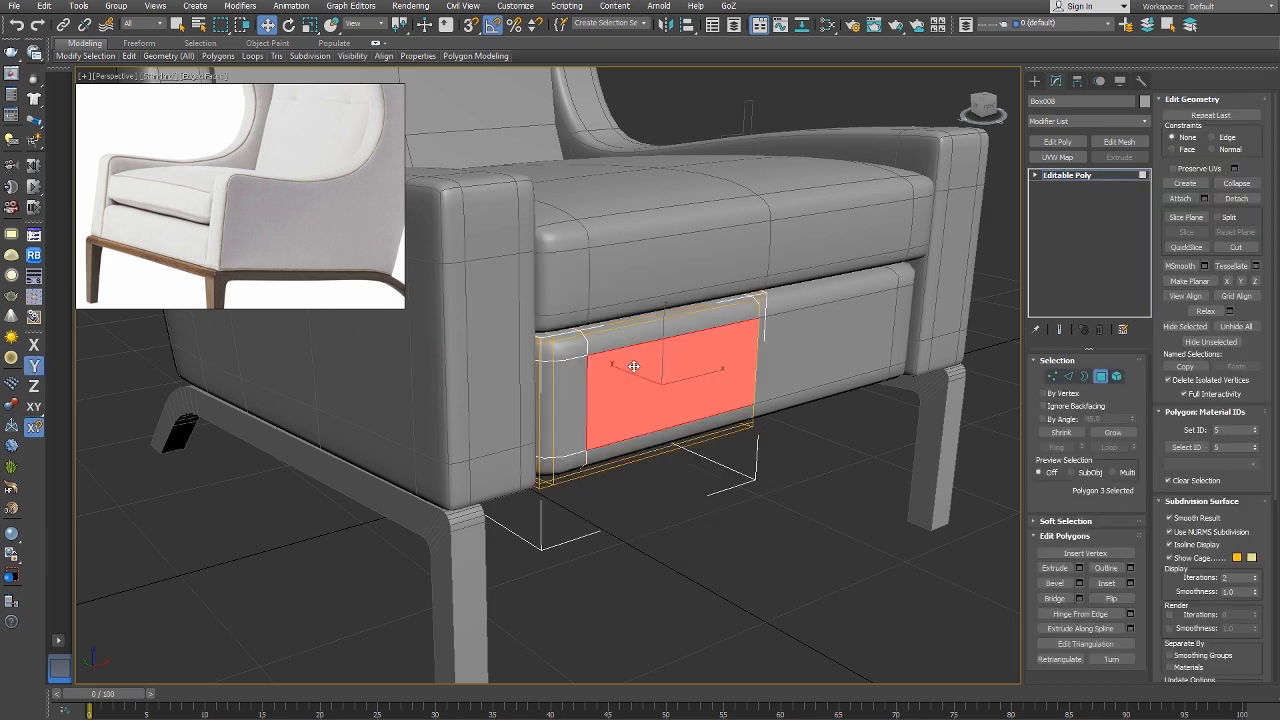
right_click(633, 367)
left_click(638, 360)
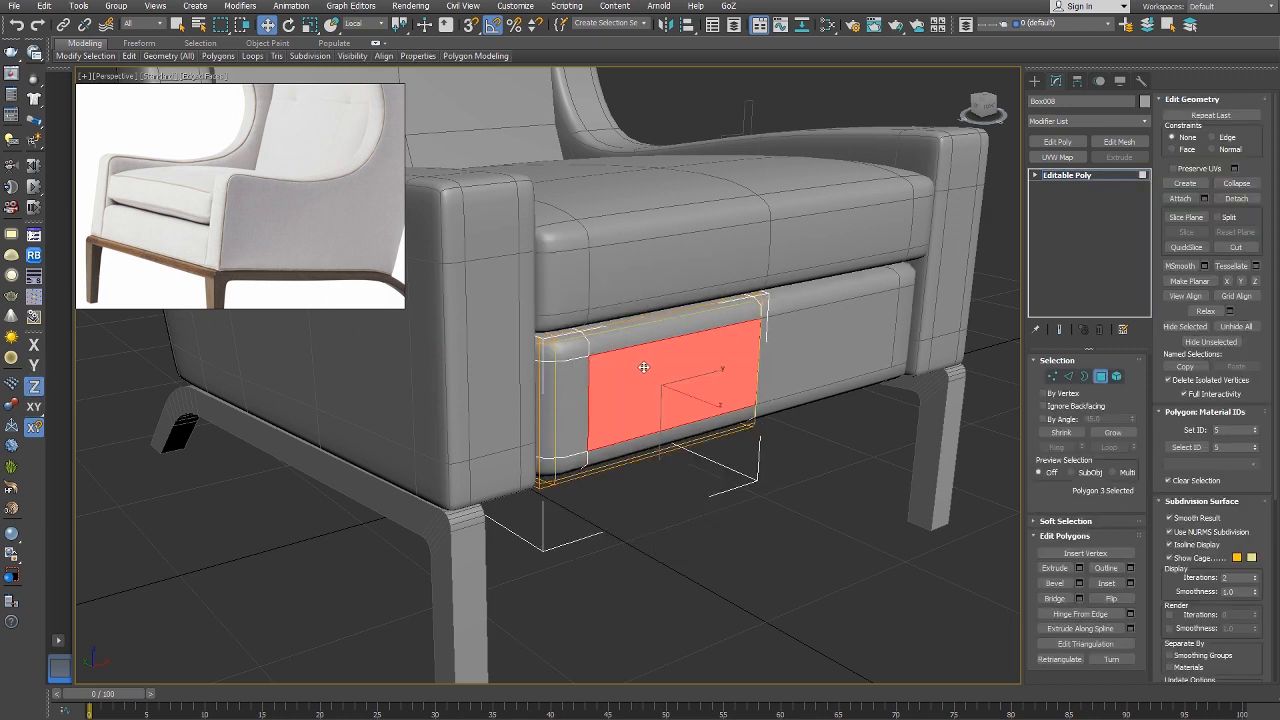
left_click_drag(643, 367, 640, 368)
middle_click_drag(640, 368, 625, 408, "alt")
left_click_drag(625, 408, 632, 409)
right_click(641, 407)
left_click(620, 396)
Examine the side panel's rear profile in the side view against the reference photo.
mouse_move(640, 402)
middle_mouse_down("alt")
mouse_move(527, 396)
mouse_move(557, 349)
mouse_move(693, 338)
mouse_move(623, 323)
mouse_move(663, 334)
mouse_move(610, 376)
middle_mouse_up("alt")
key("F4")
middle_click_drag(644, 302, 519, 343, "alt")
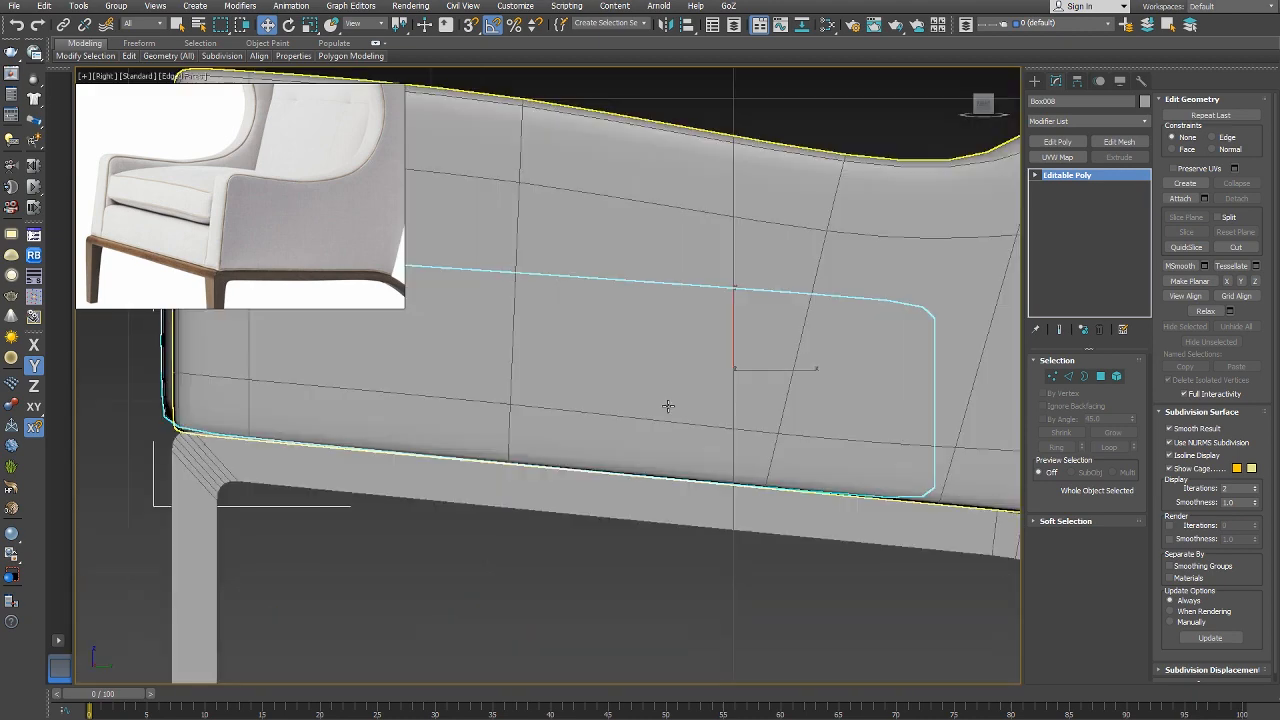
scroll(666, 403, "down", 5)
scroll(563, 346, "up", 5)
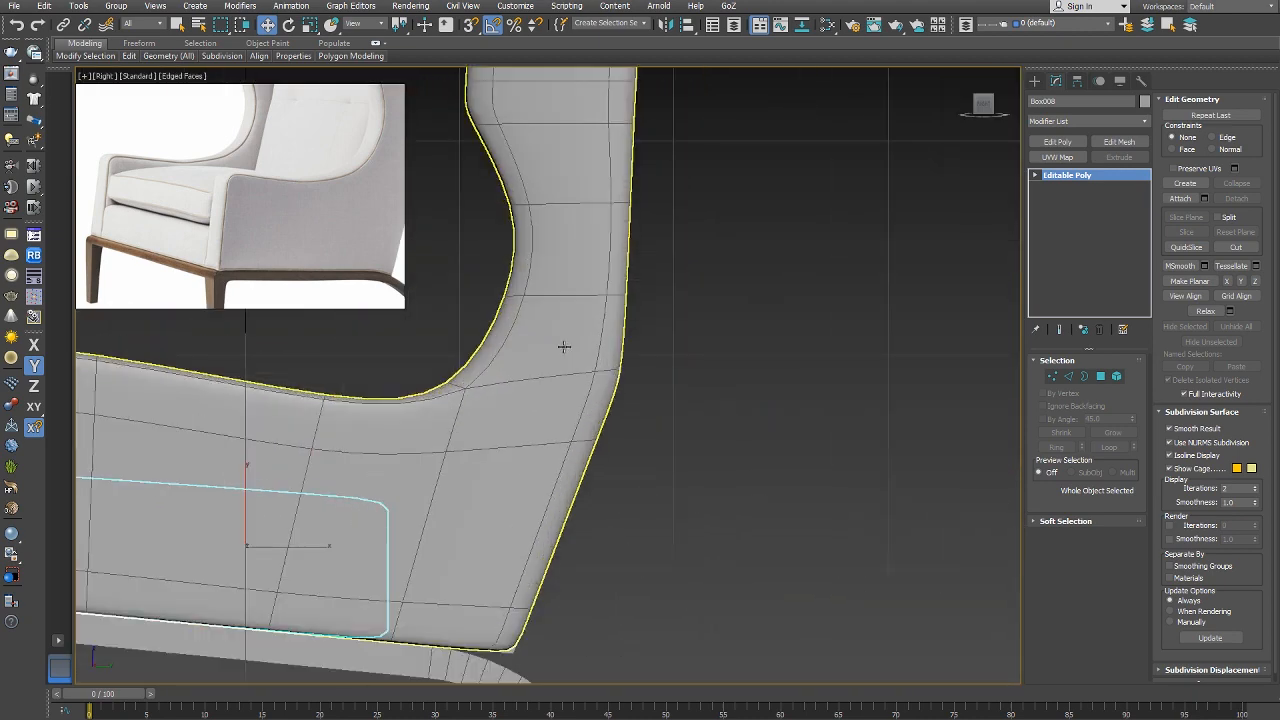
scroll(237, 239, "up", 2)
scroll(237, 239, "up", 2)
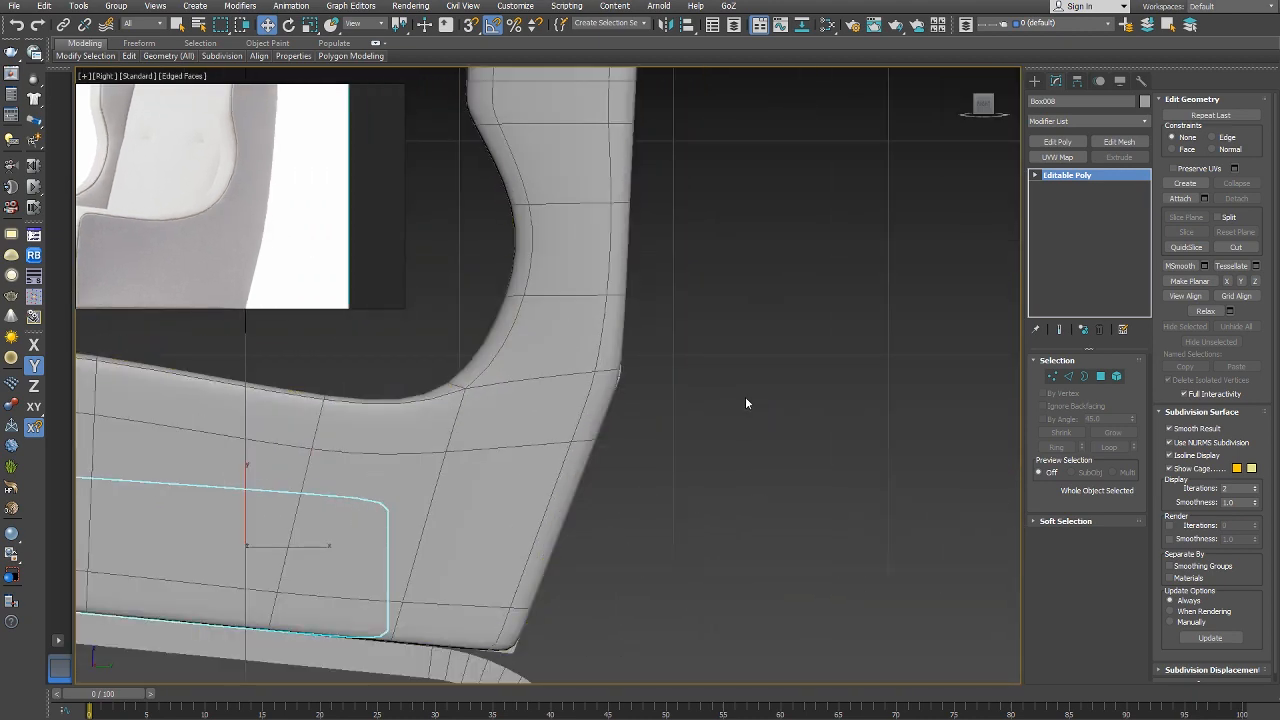
Set the coordinate system to View and reposition the side panel's rear bend vertices to refine its rear profile.
left_click(594, 367)
right_click(636, 405)
left_click(606, 380)
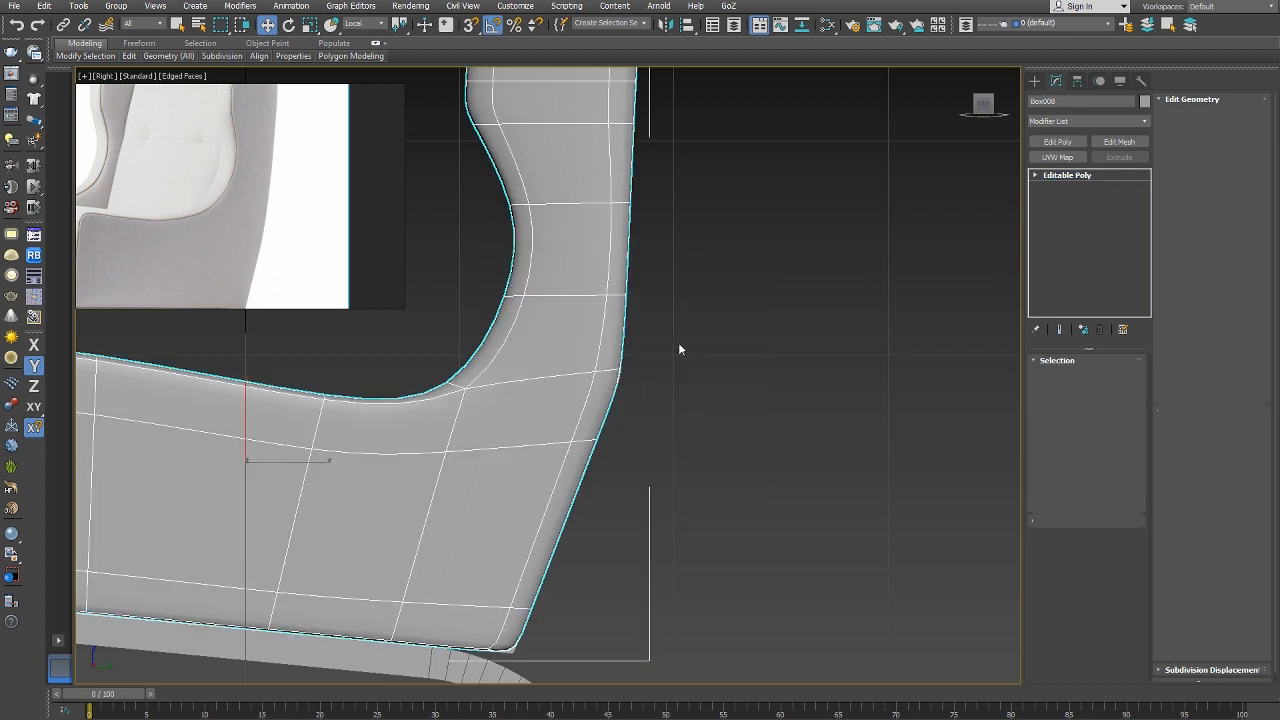
key("1")
left_click_drag(689, 327, 651, 367)
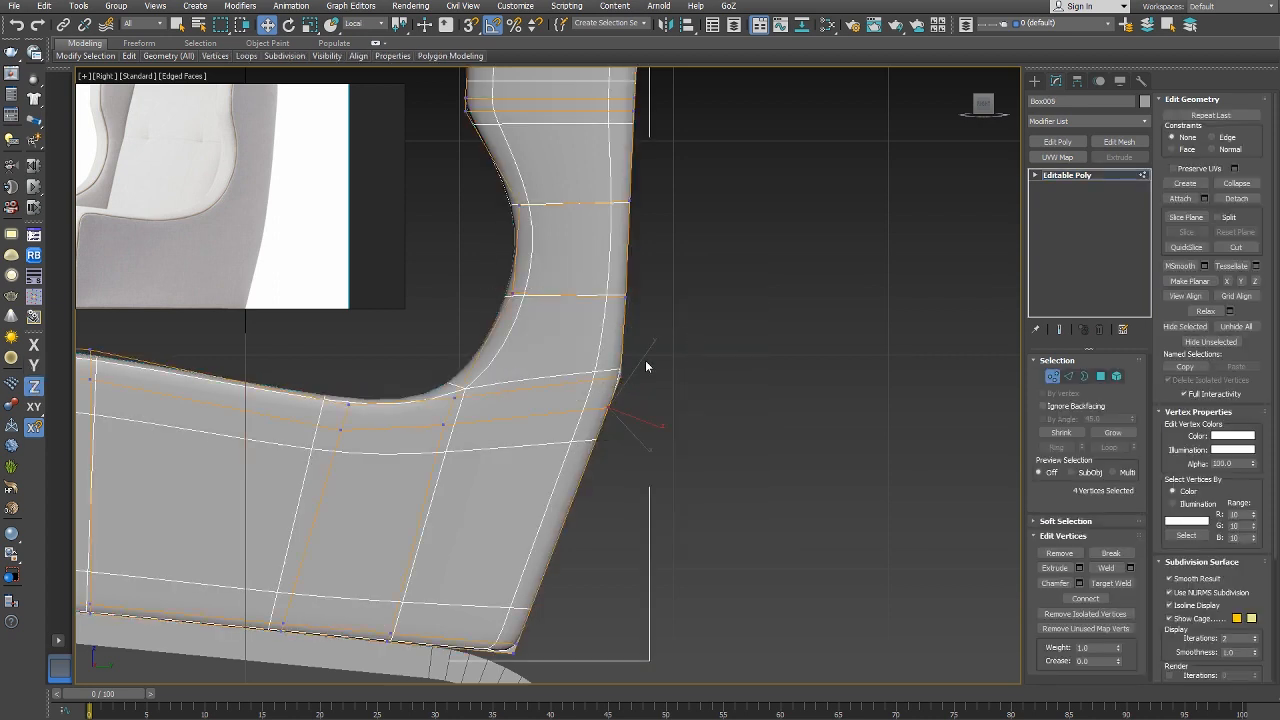
left_click_drag(592, 402, 592, 402)
key("F5")
right_click(661, 380)
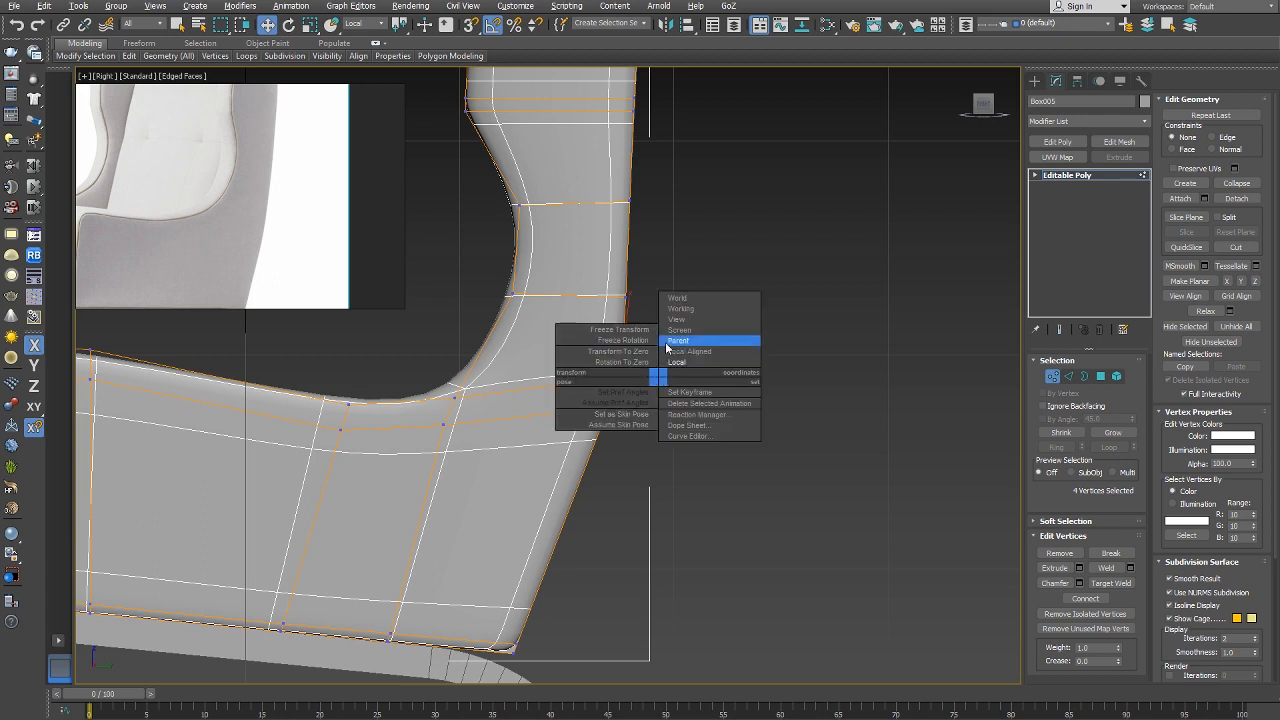
left_click(708, 320)
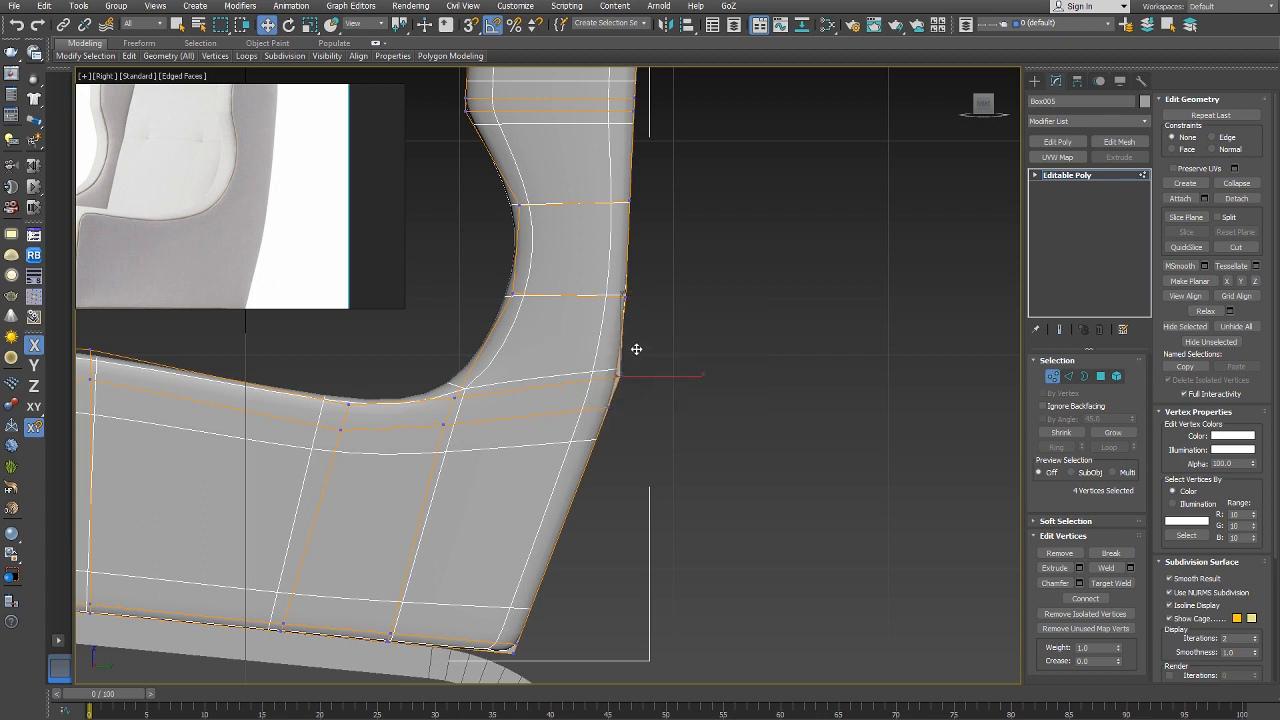
left_click_drag(634, 349, 617, 434)
key("F6")
key("F8")
right_click(620, 436)
left_click(640, 411)
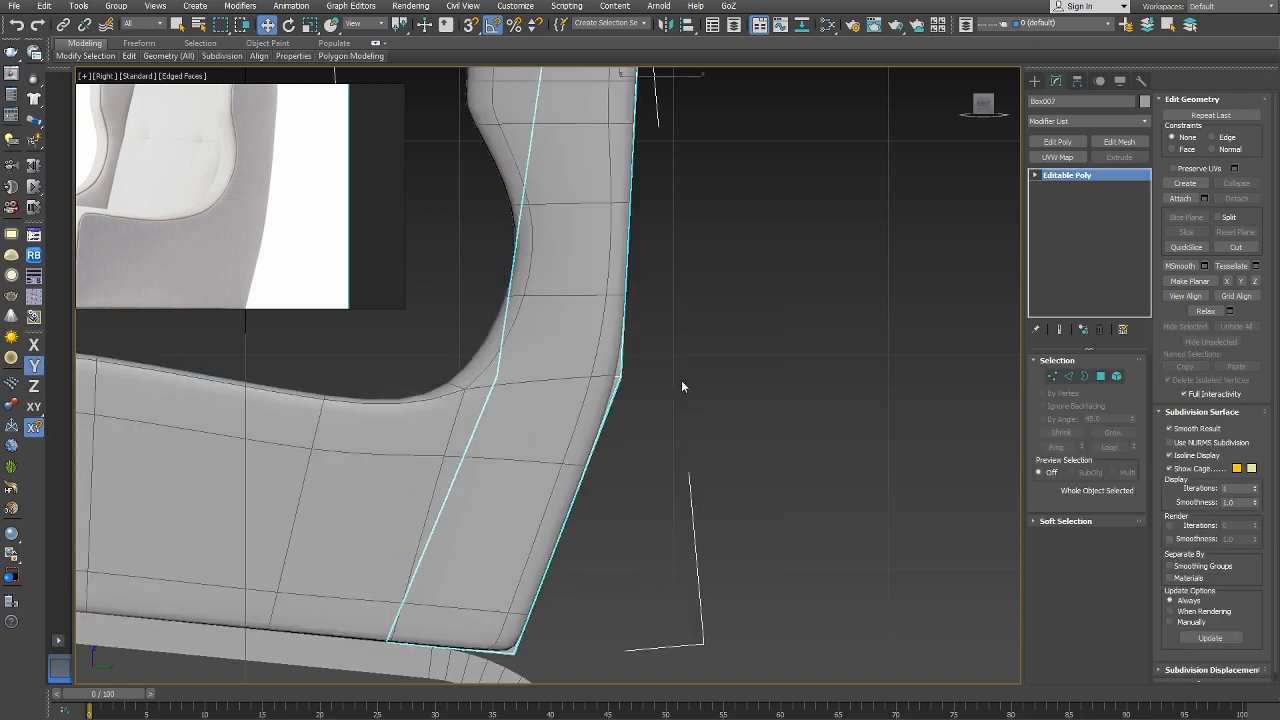
Turn on NURMS subdivision for the backrest.
key("p")
middle_click_drag(681, 386, 603, 331, "alt")
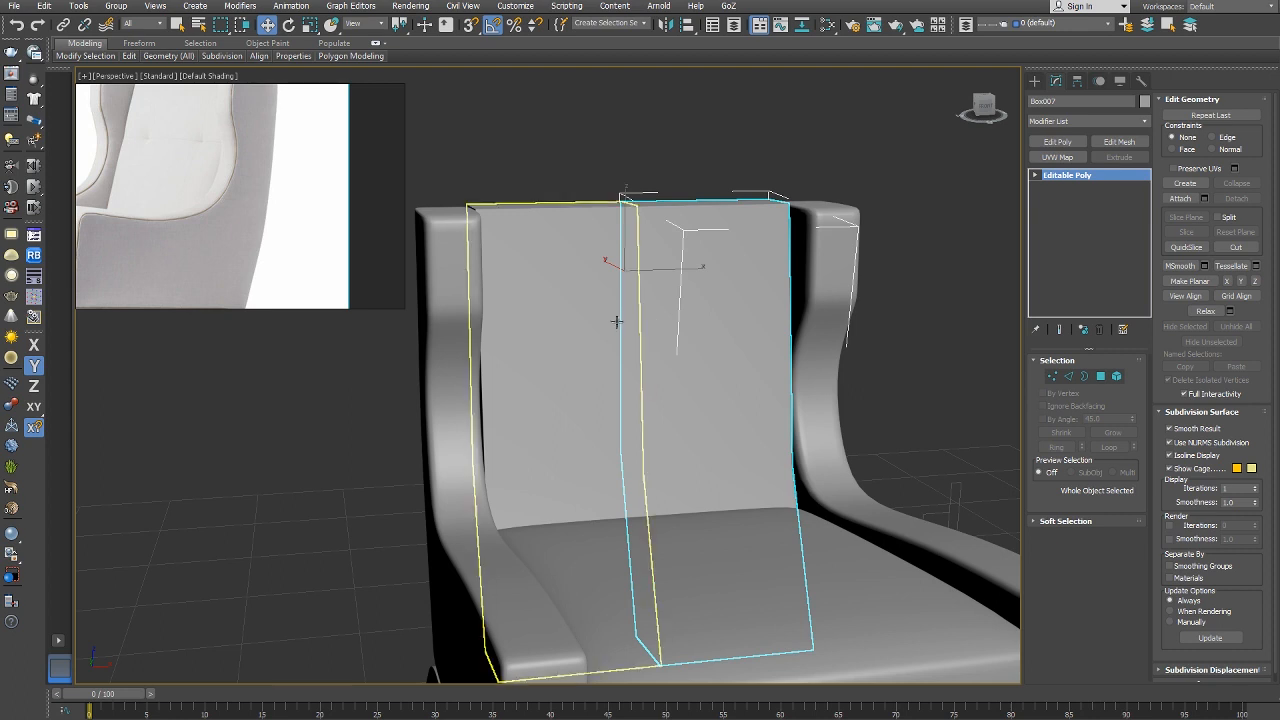
middle_click_drag(617, 322, 616, 331)
key("ctrl+q")
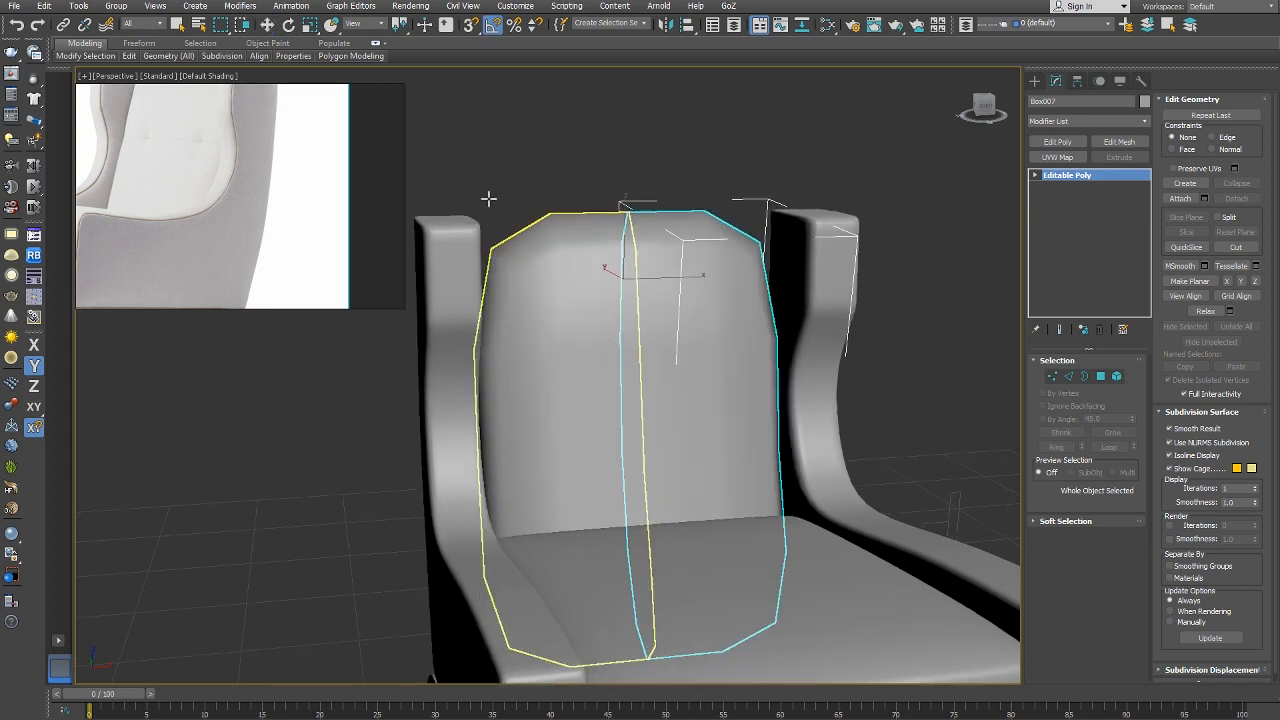
Insert a vertical edge loop close to the backrest's outer side edge, next to the wing.
right_click(555, 251)
left_click(534, 219)
middle_click_drag(501, 237, 522, 246)
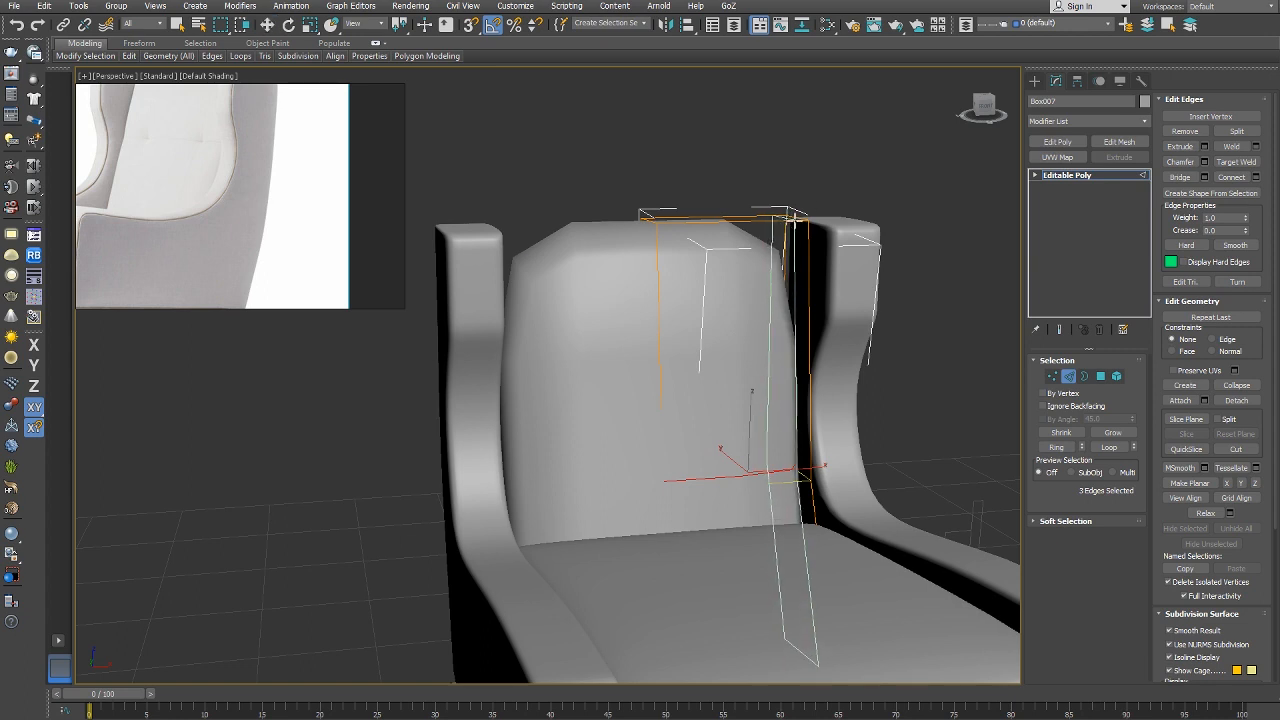
left_click(795, 219)
middle_click_drag(164, 129, 204, 173)
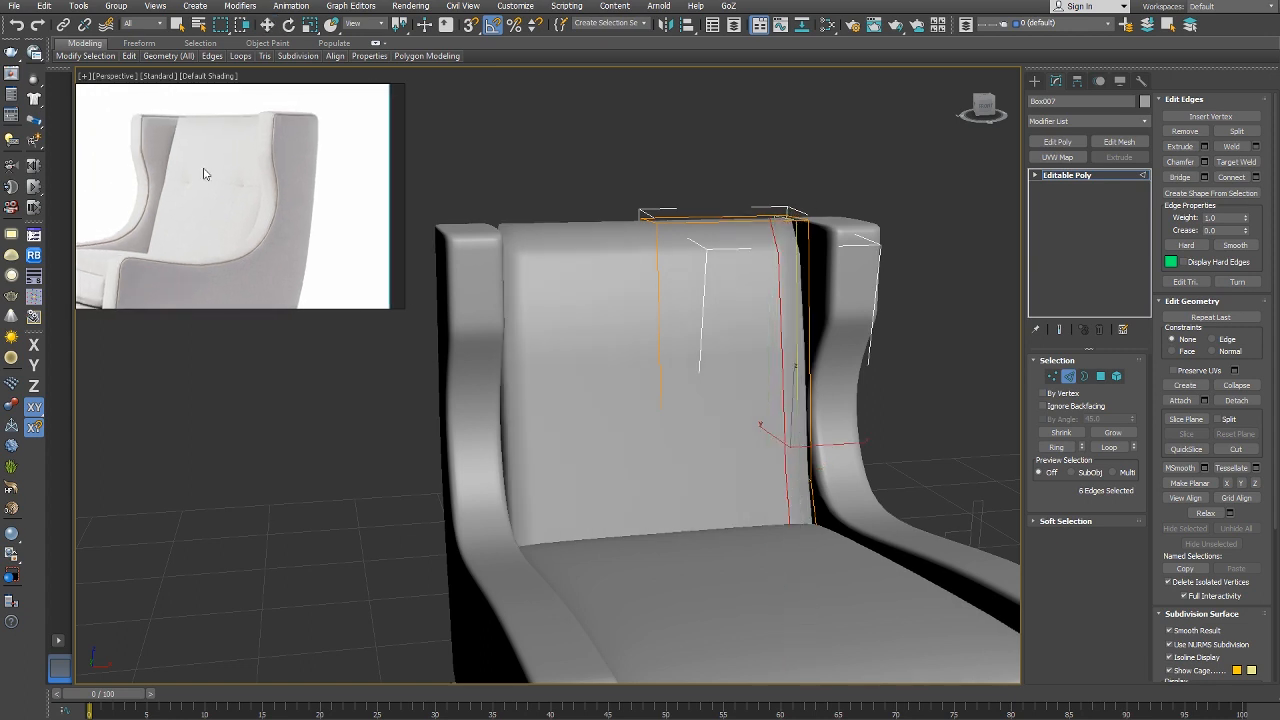
scroll(205, 180, "up", 3)
scroll(187, 220, "down", 3)
middle_click_drag(574, 359, 586, 294)
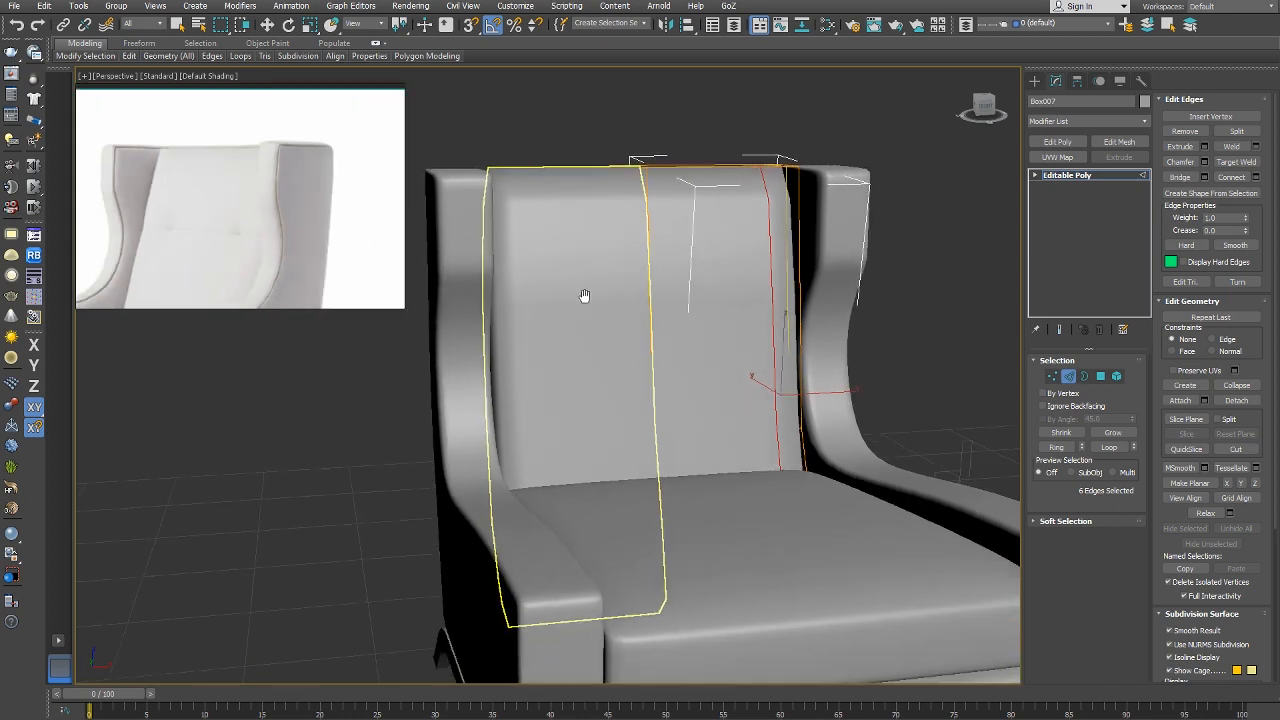
middle_click_drag(672, 264, 643, 292, "alt")
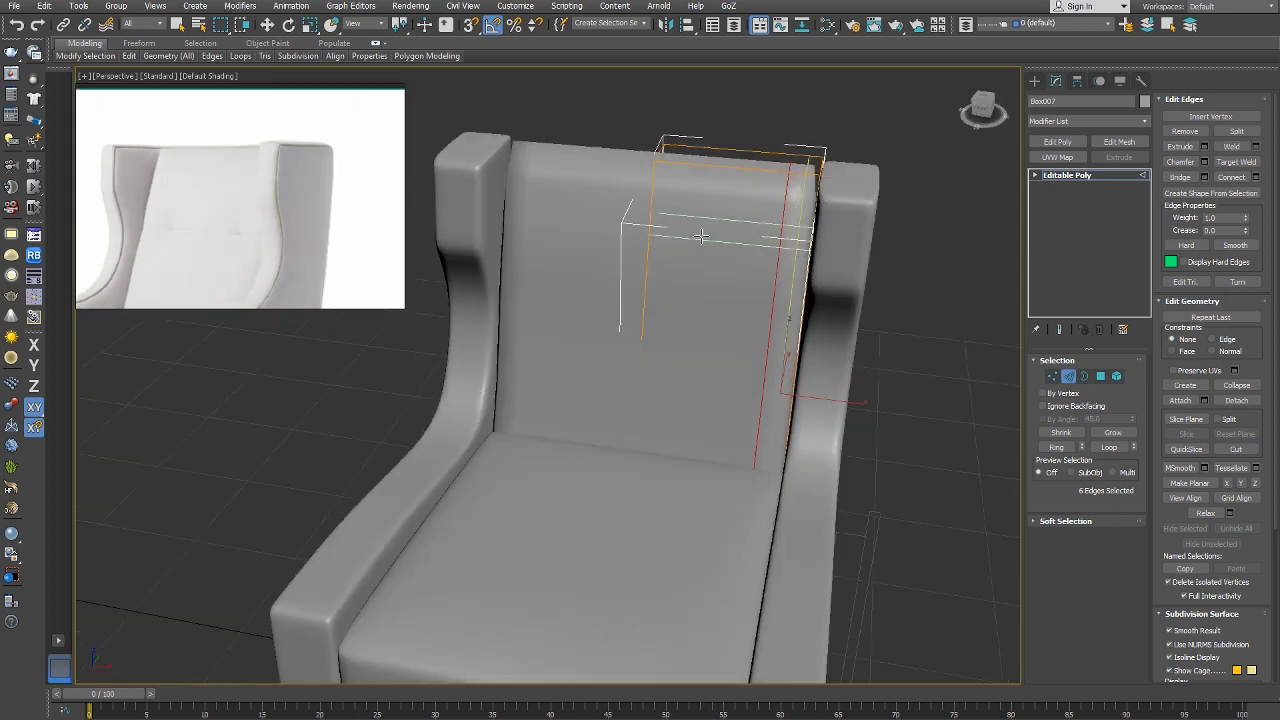
Insert a vertical edge loop midway across the backrest half and a horizontal edge loop around its middle height.
left_click(737, 176)
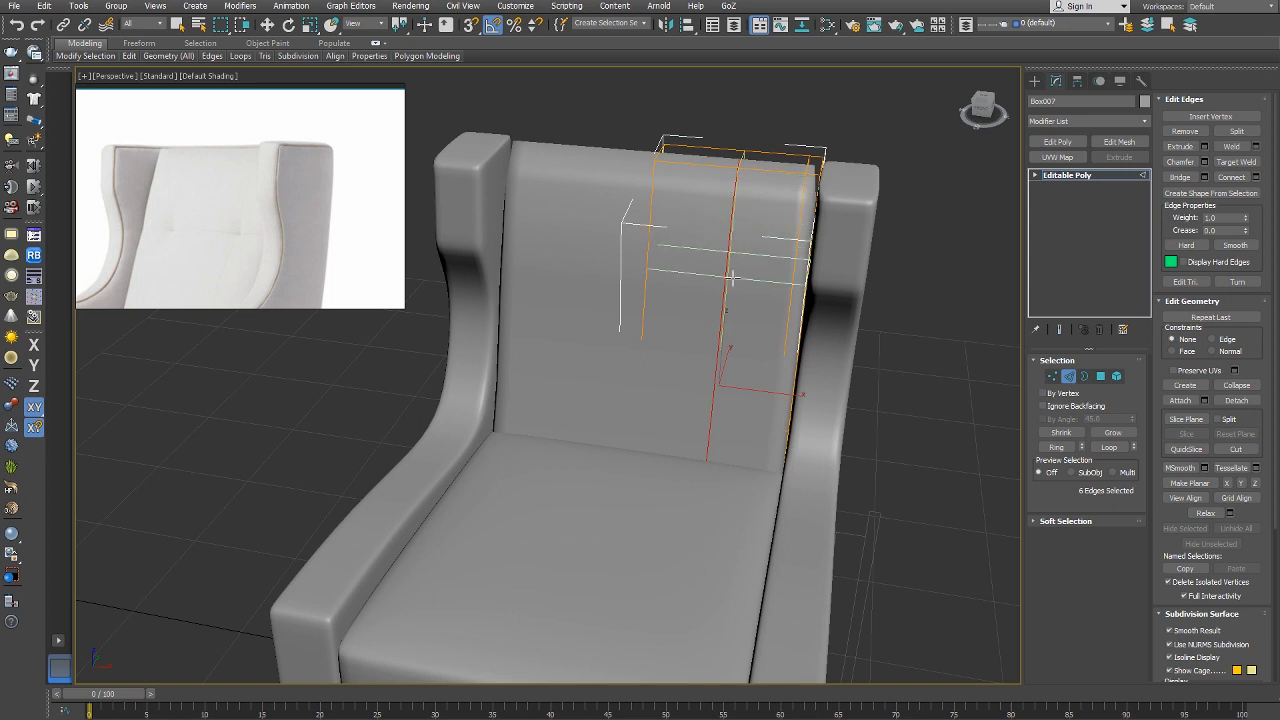
left_click(718, 325)
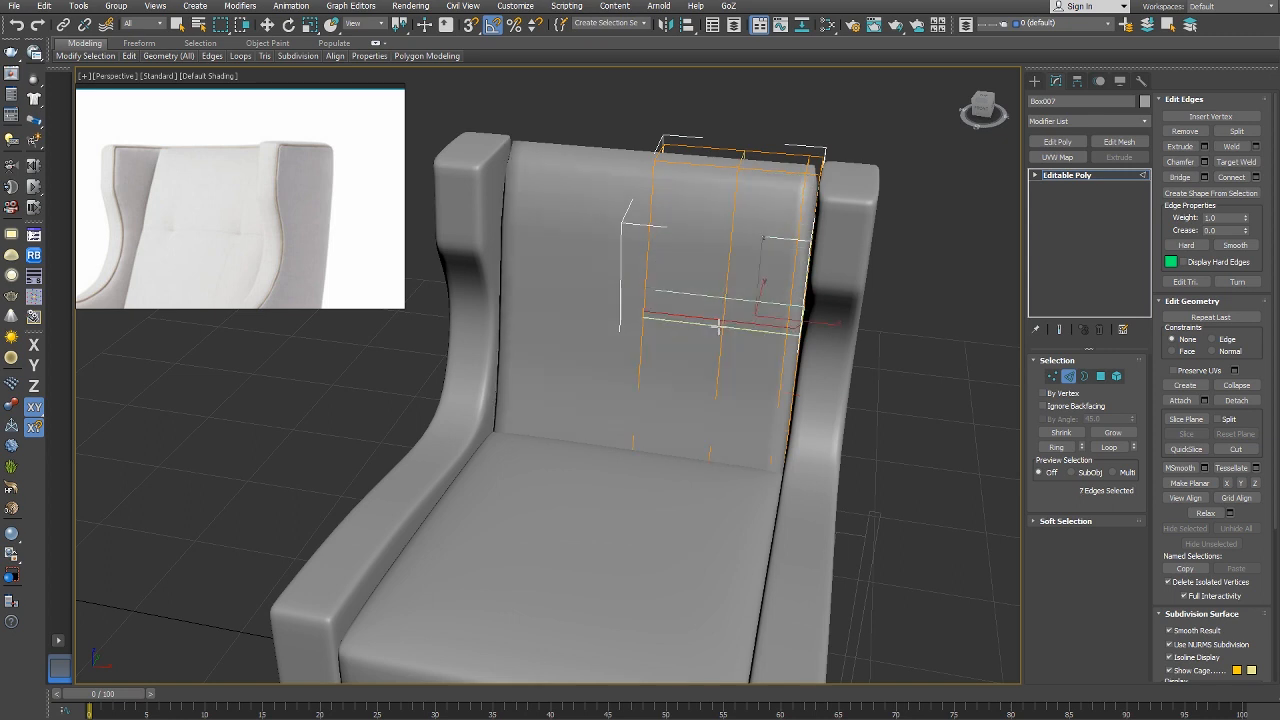
right_click(746, 325)
right_click(741, 323)
Chamfer the backrest's horizontal middle edge loop by 0'0.05" with 2 segments.
left_click(720, 297)
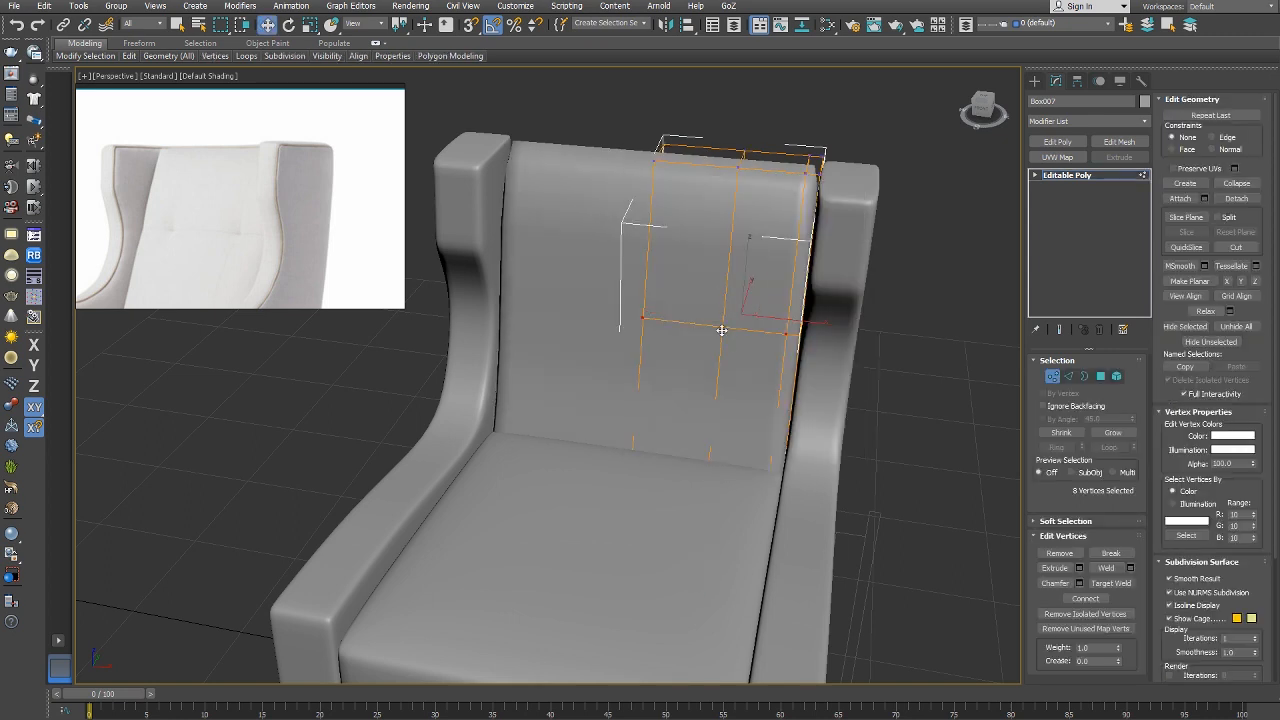
middle_click_drag(692, 367, 657, 337, "alt")
scroll(641, 334, "up", 3)
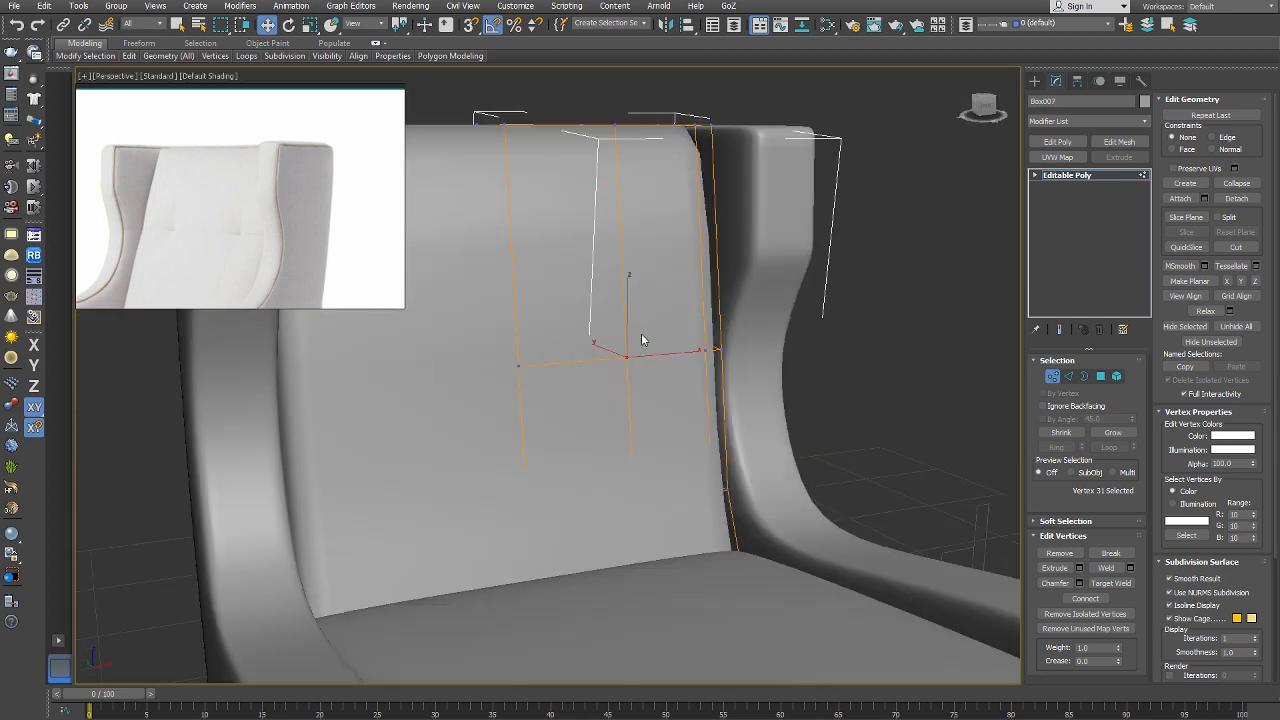
scroll(577, 362, "up", 3)
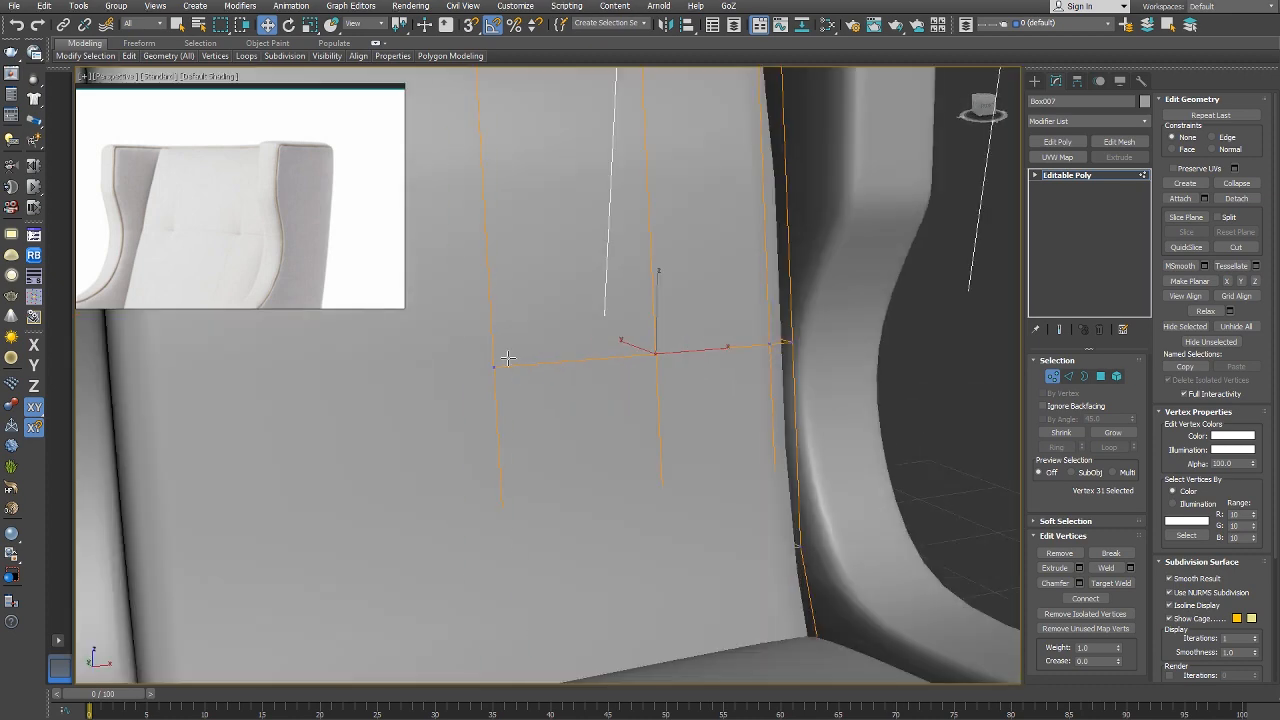
right_click(566, 370)
left_click(545, 335)
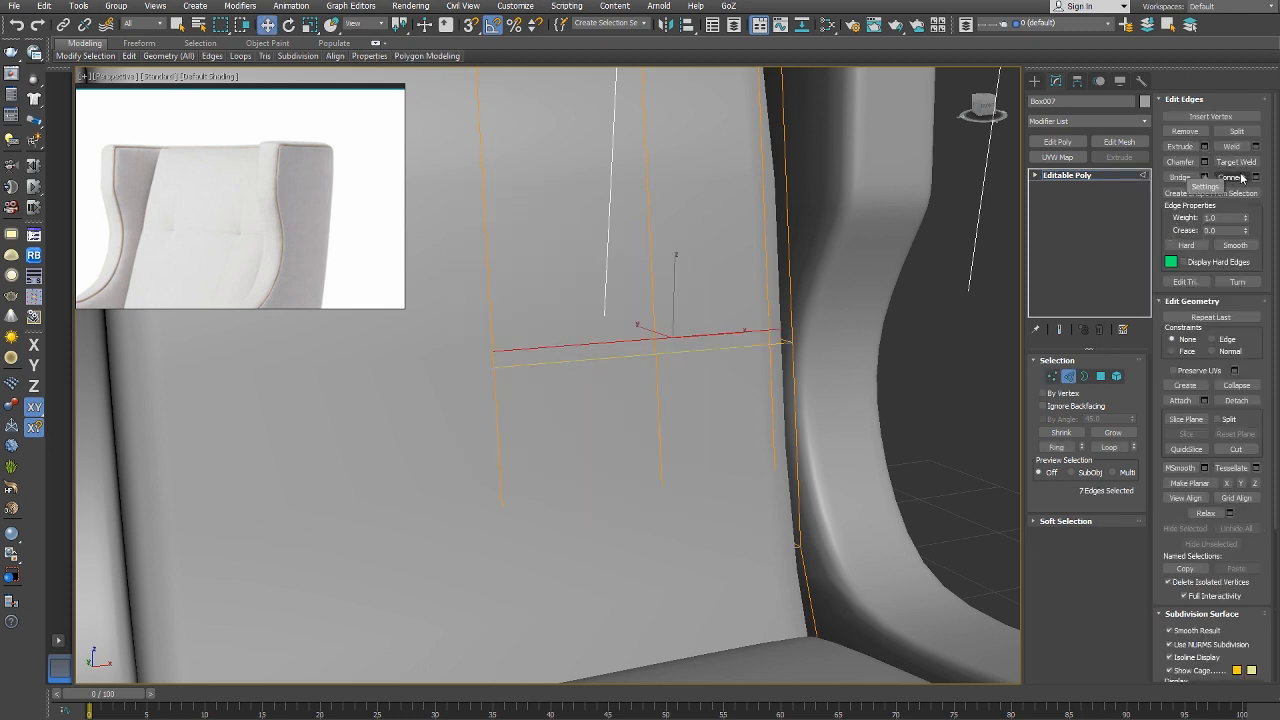
left_click(1205, 163)
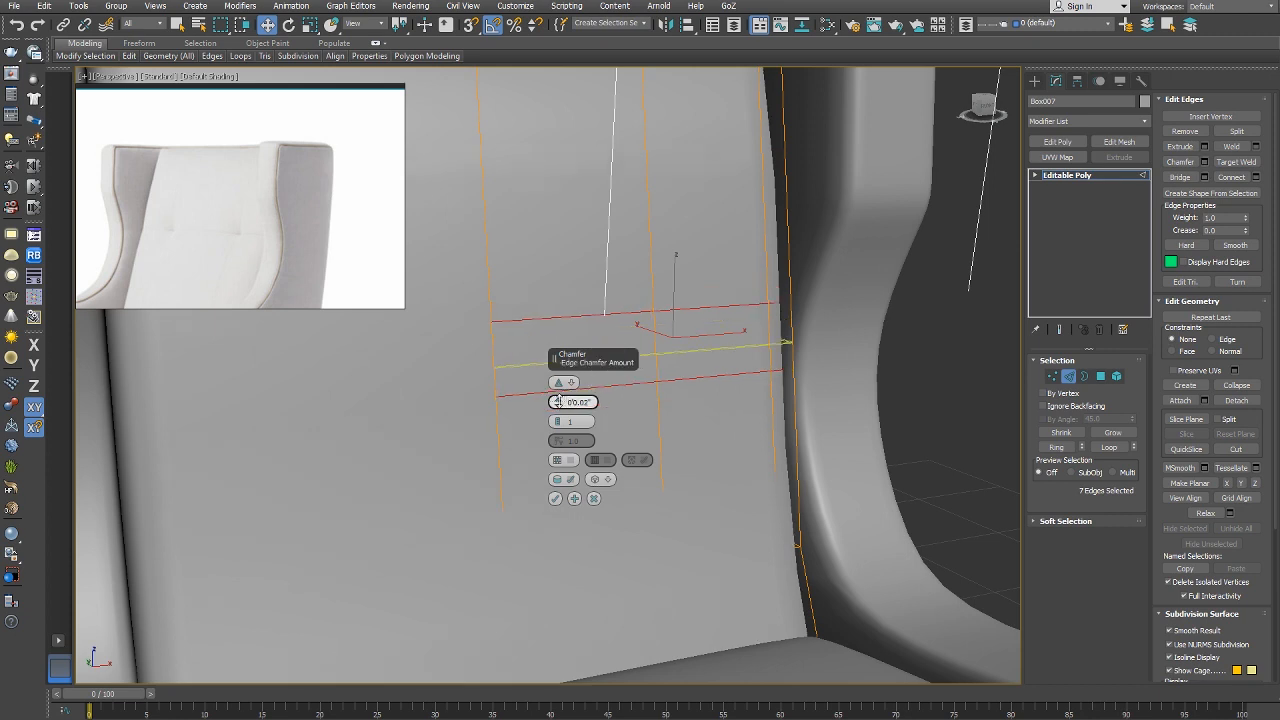
left_click_drag(559, 401, 559, 399)
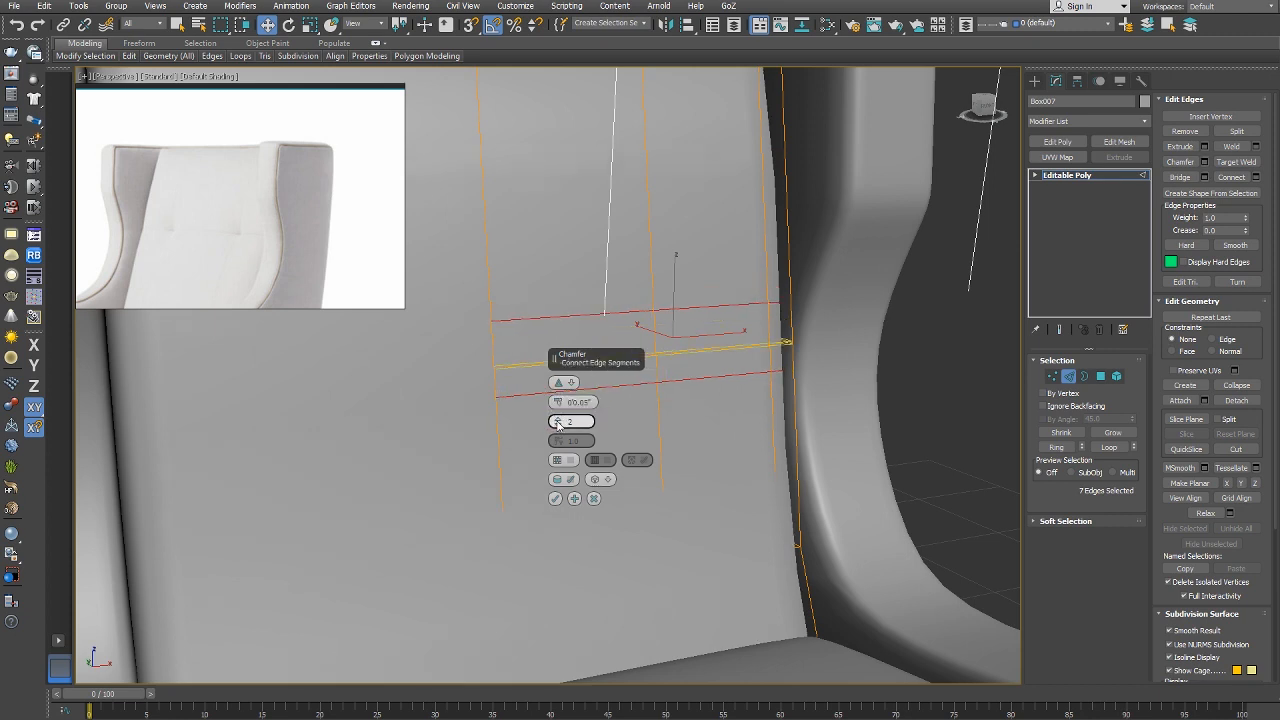
left_click(555, 499)
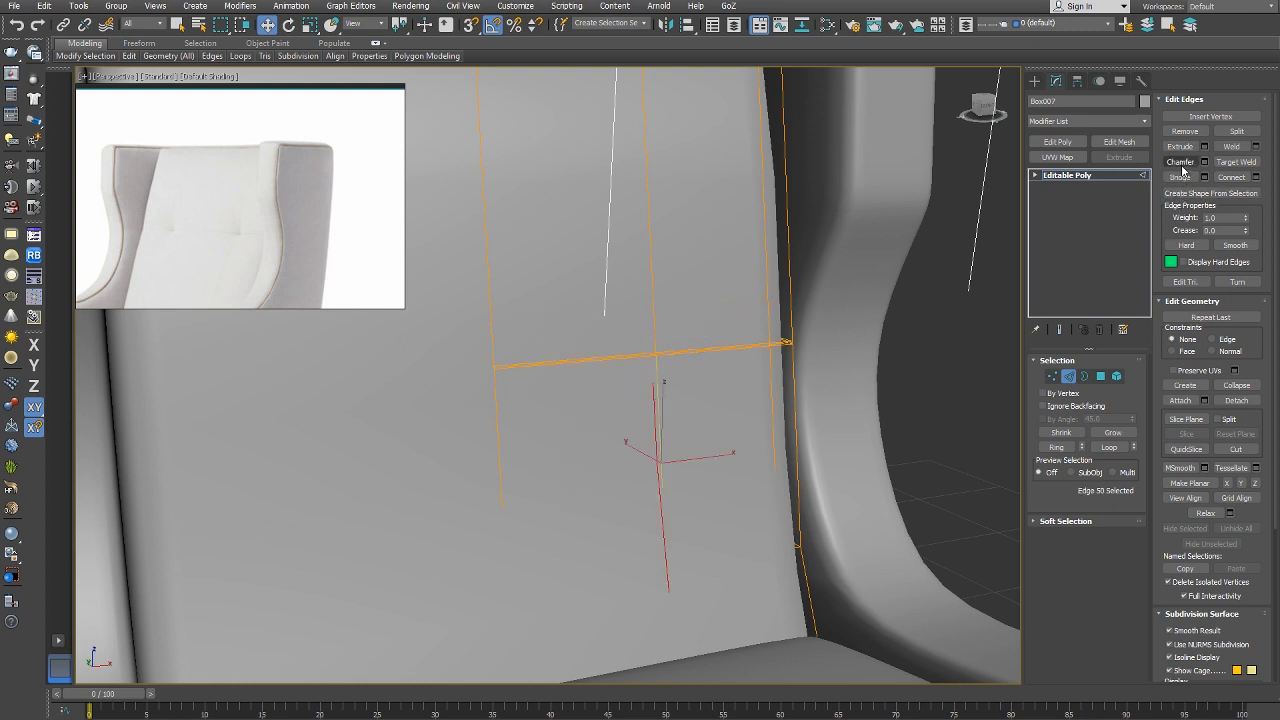
Chamfer the full vertical middle edge loop of the backrest by 0'0.05" with 2 segments.
left_click(1107, 447)
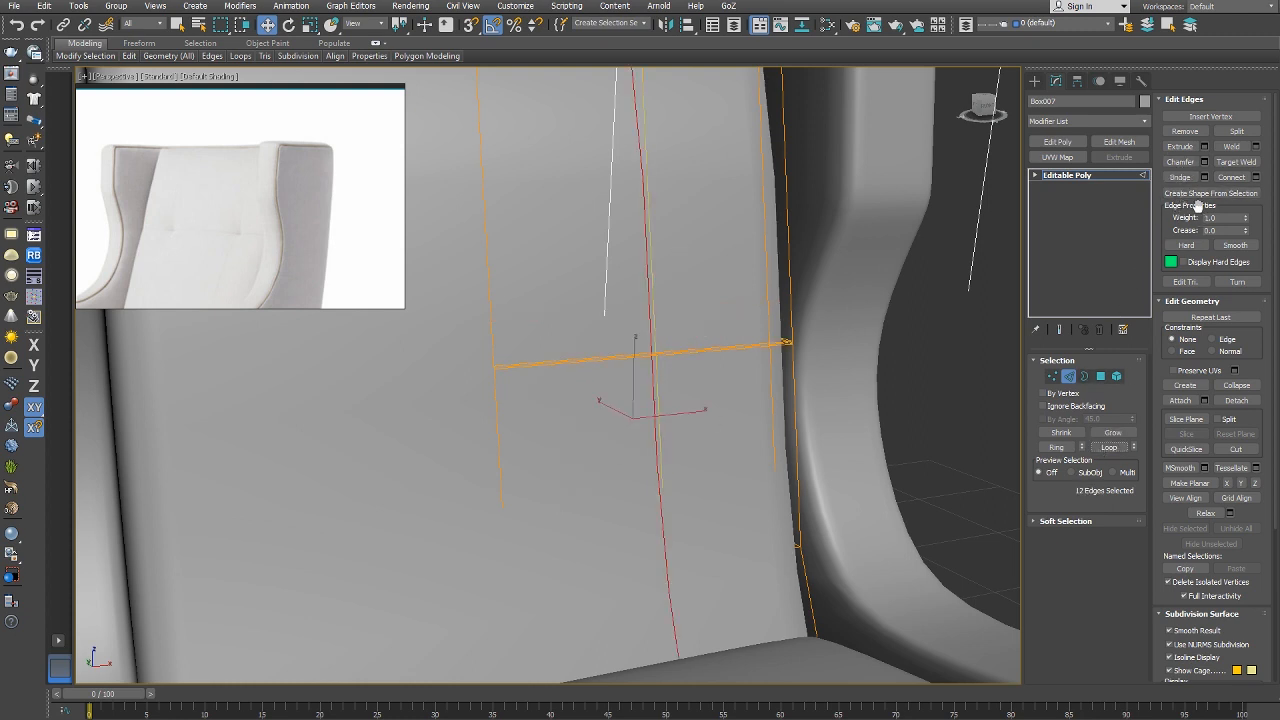
left_click(1205, 162)
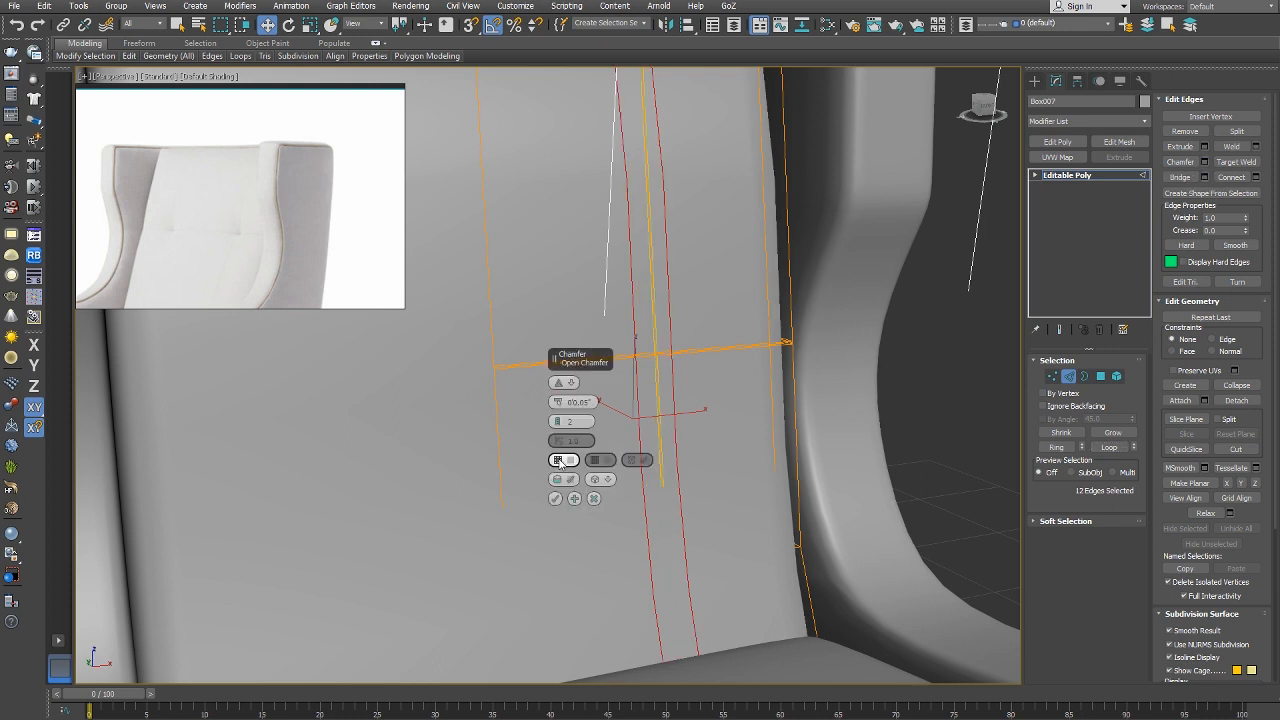
left_click(555, 499)
Set the coordinate system to Local and push the centre vertex of the loop crossing inward to form a button dimple.
scroll(665, 350, "up", 3)
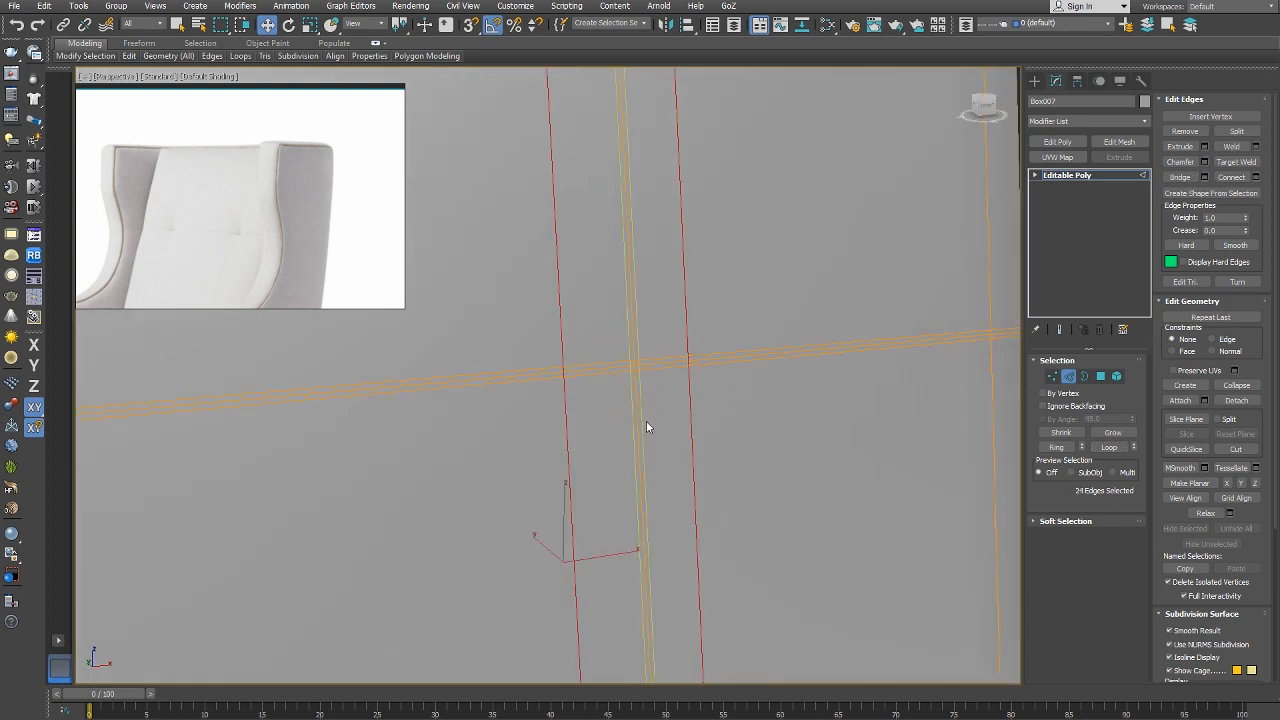
right_click(646, 421)
left_click(612, 395)
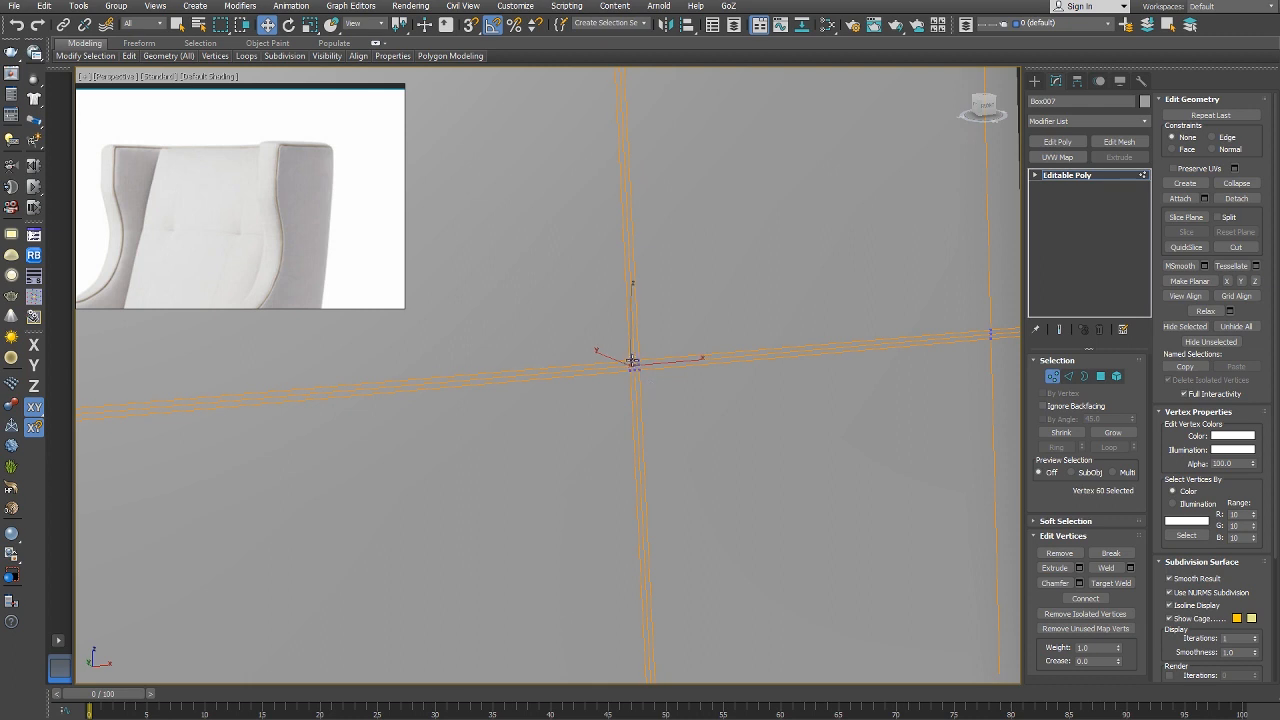
scroll(634, 368, "up", 2)
right_click(734, 410)
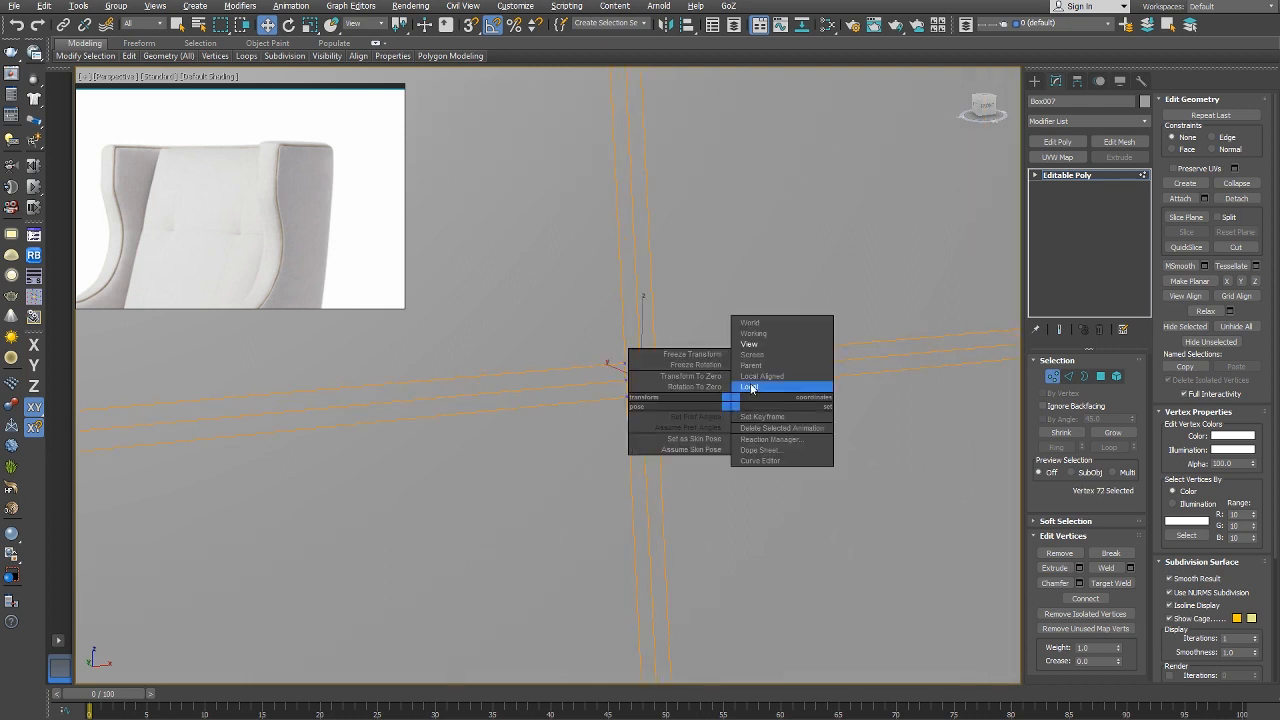
left_click(760, 387)
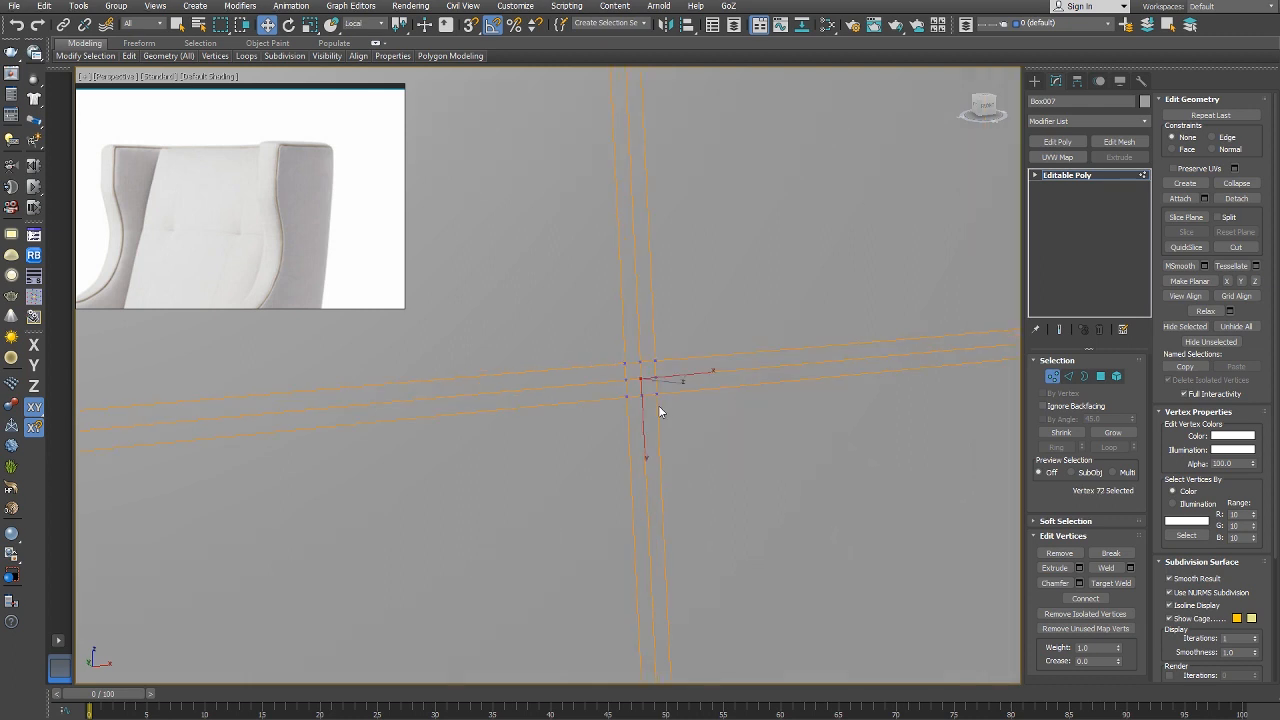
mouse_move(697, 371)
left_mouse_down()
mouse_move(666, 350)
mouse_move(684, 365)
left_mouse_up()
middle_click_drag(678, 358, 651, 394, "alt")
Select the front vertices along the middle row of the backrest's chamfered horizontal loop in the wireframe right view.
right_click(720, 390)
left_click(690, 357)
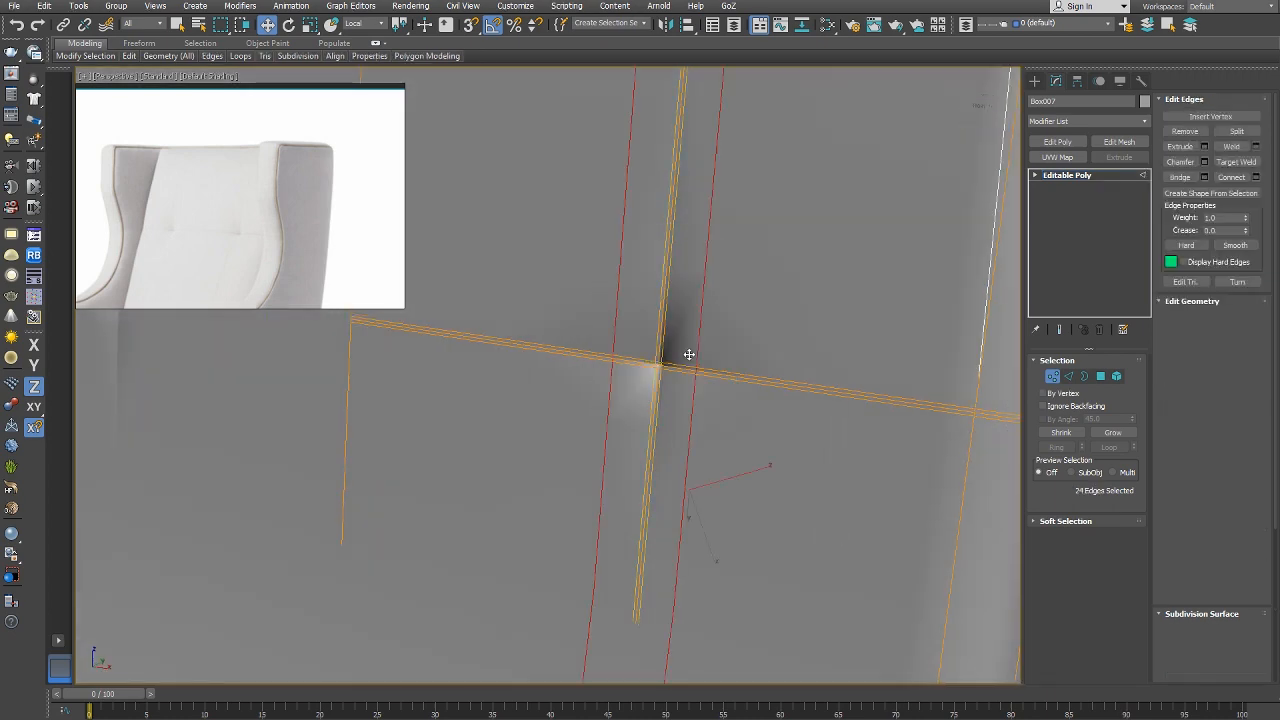
key("r")
scroll(573, 365, "up", 4)
key("F3")
scroll(544, 353, "up", 4)
middle_click_drag(524, 274, 637, 473)
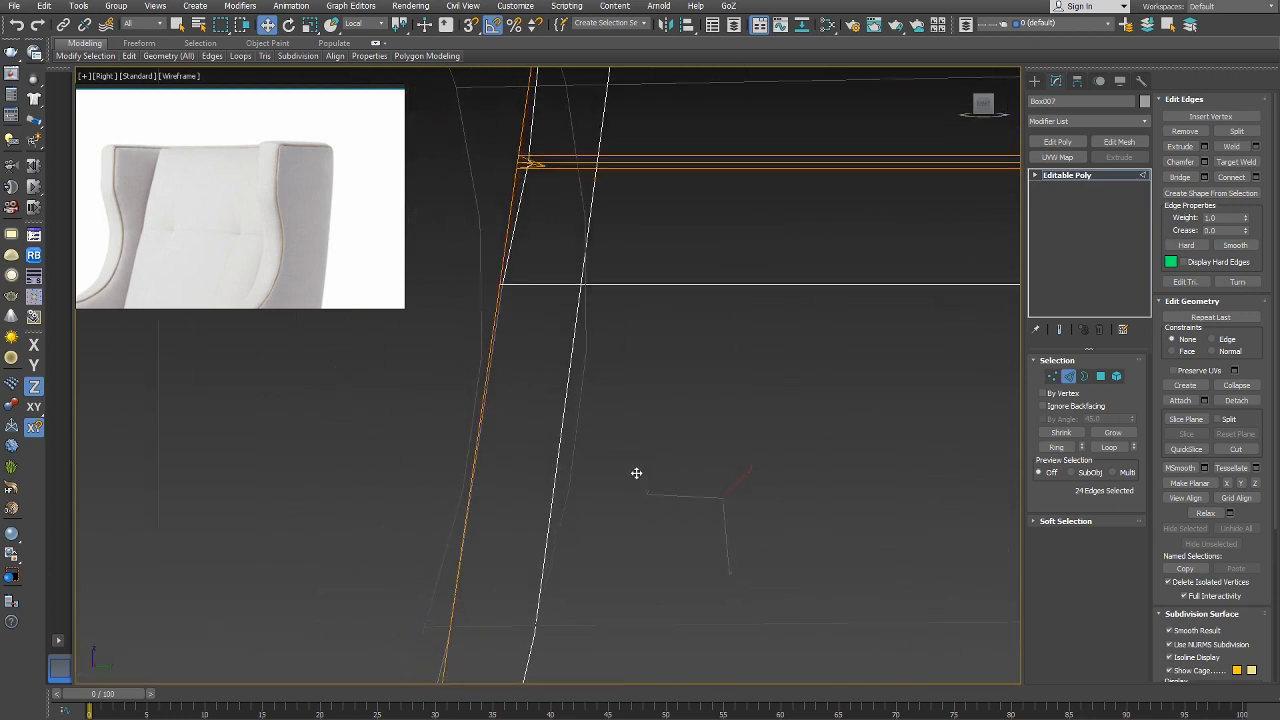
middle_click_drag(584, 326, 675, 515)
right_click(659, 402)
left_click(632, 378)
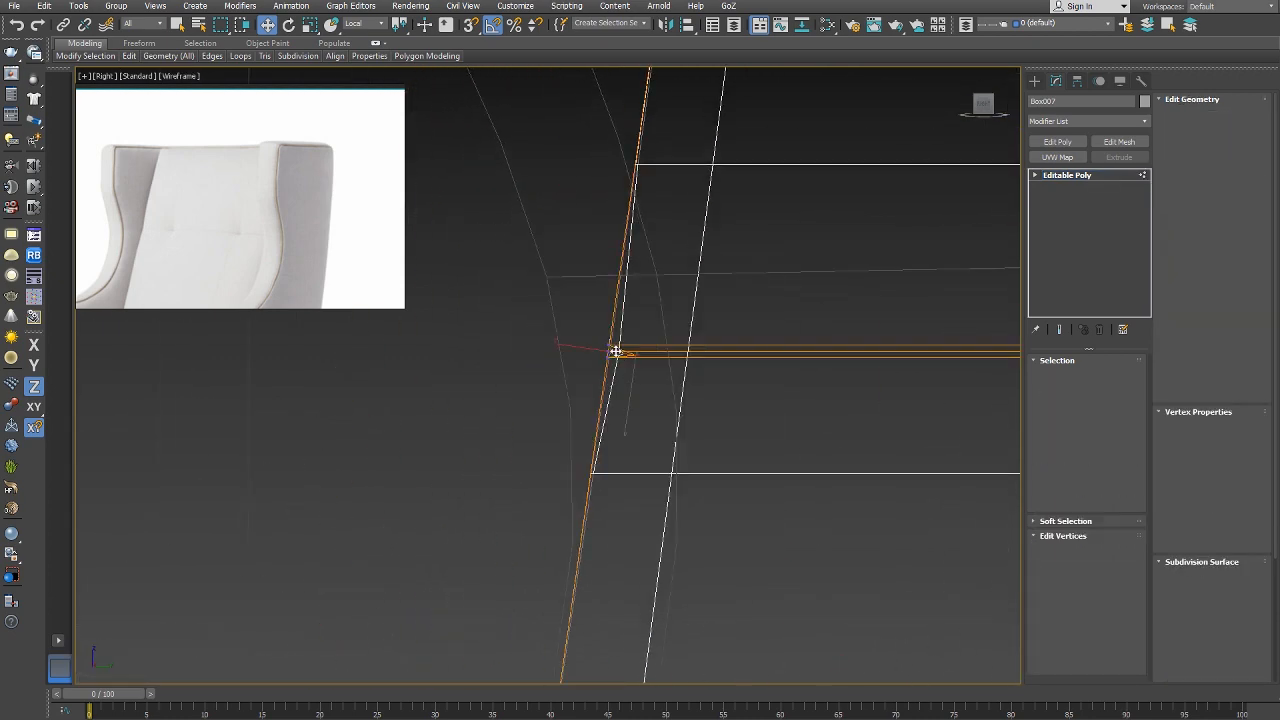
scroll(616, 351, "up", 3)
left_click_drag(596, 360, 597, 361)
key("F5")
left_click_drag(583, 358, 641, 337)
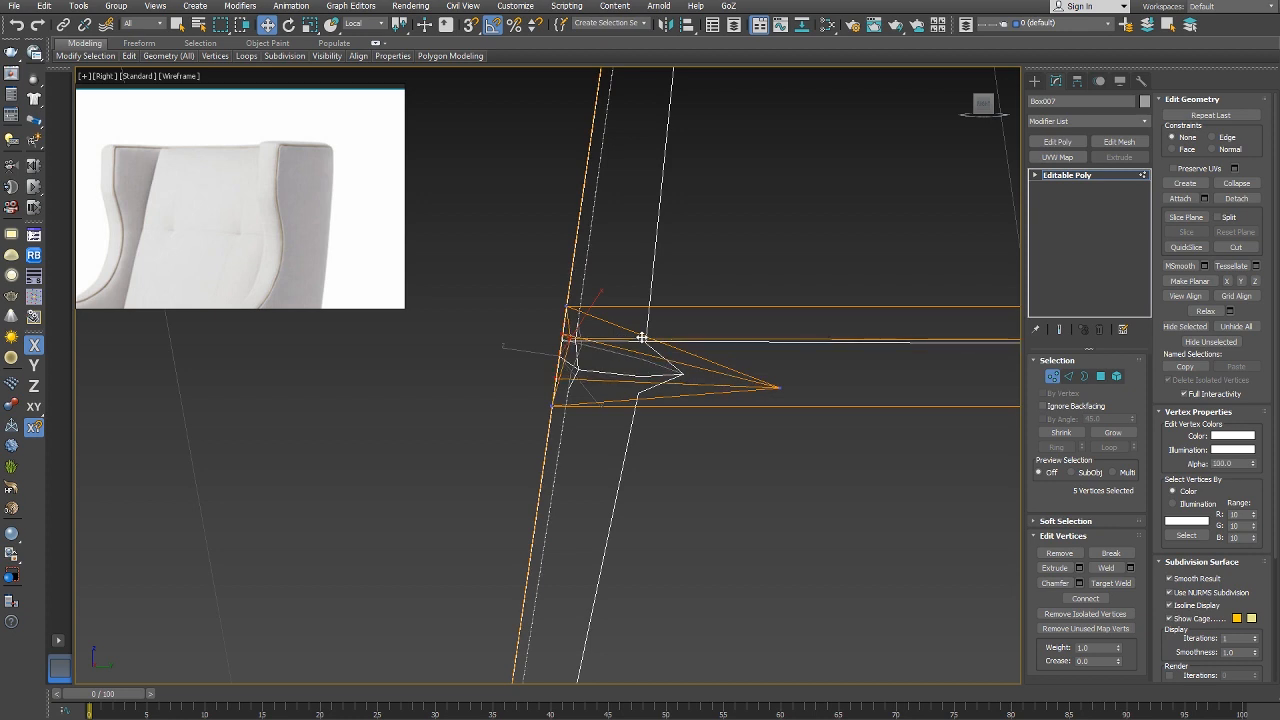
key("ctrl+z")
Set the coordinate system to View and push the selected row of vertices into the backrest along X as a horizontal seam.
right_click(612, 385, "alt")
left_click(645, 328)
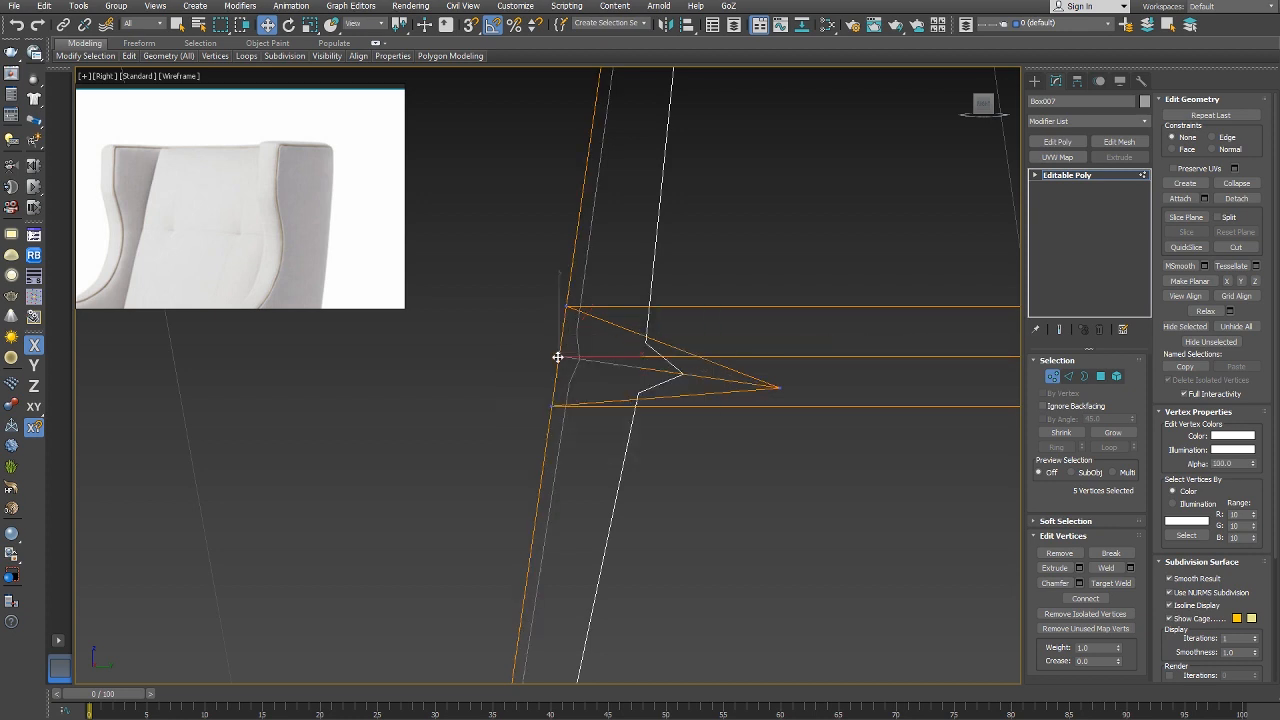
left_click_drag(558, 357, 629, 369)
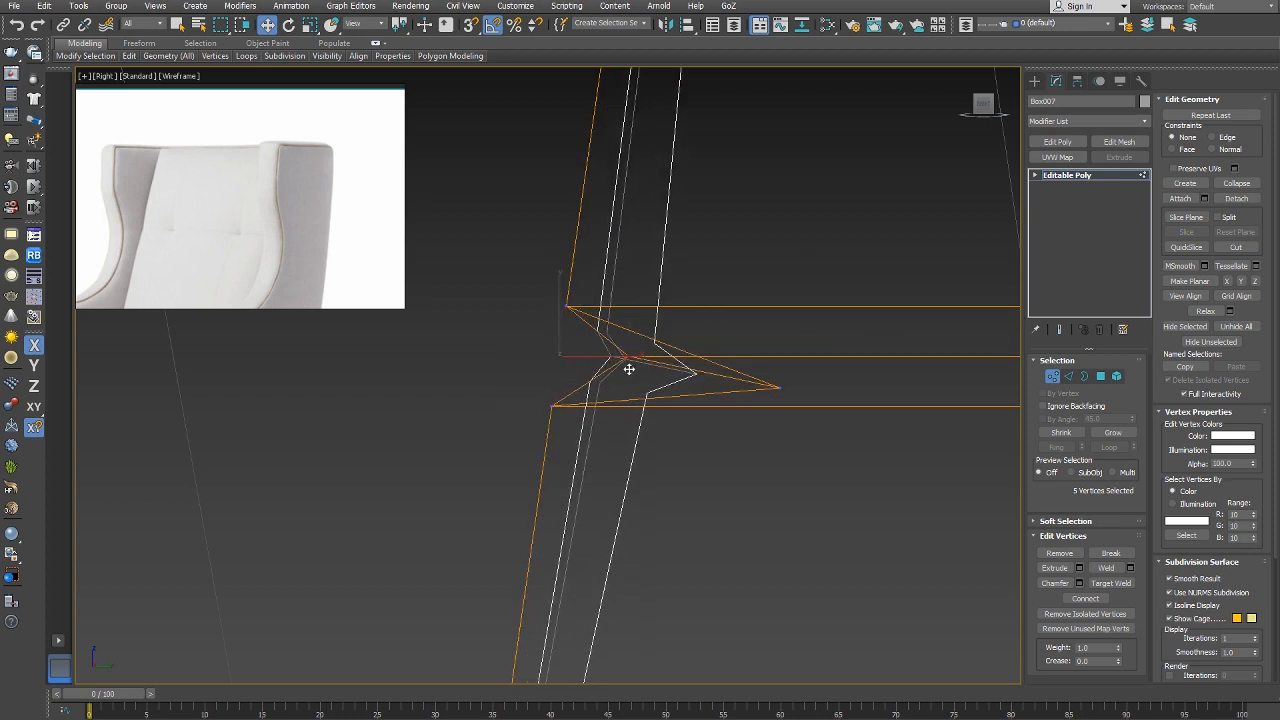
key("f")
key("F3")
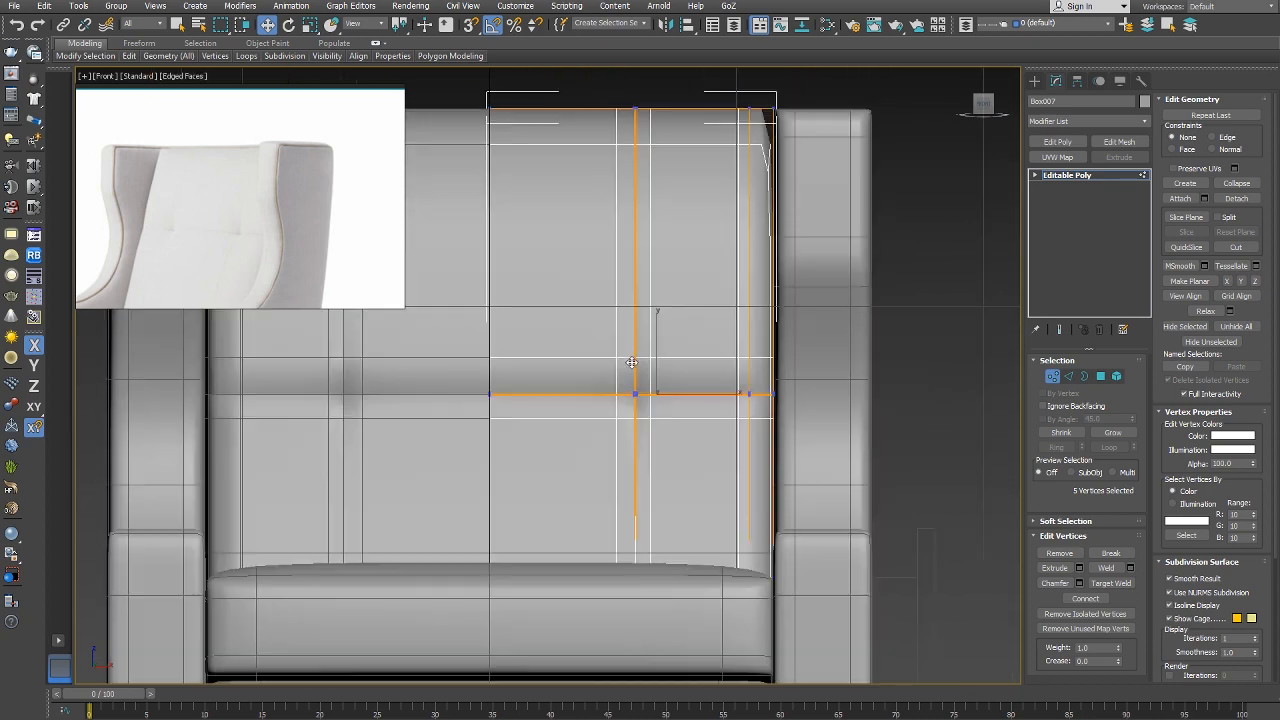
scroll(632, 363, "down", 1)
key("p")
mouse_move(711, 397)
middle_mouse_down("alt")
mouse_move(694, 400)
mouse_move(789, 383)
mouse_move(724, 417)
middle_mouse_up("alt")
scroll(694, 400, "down", 1)
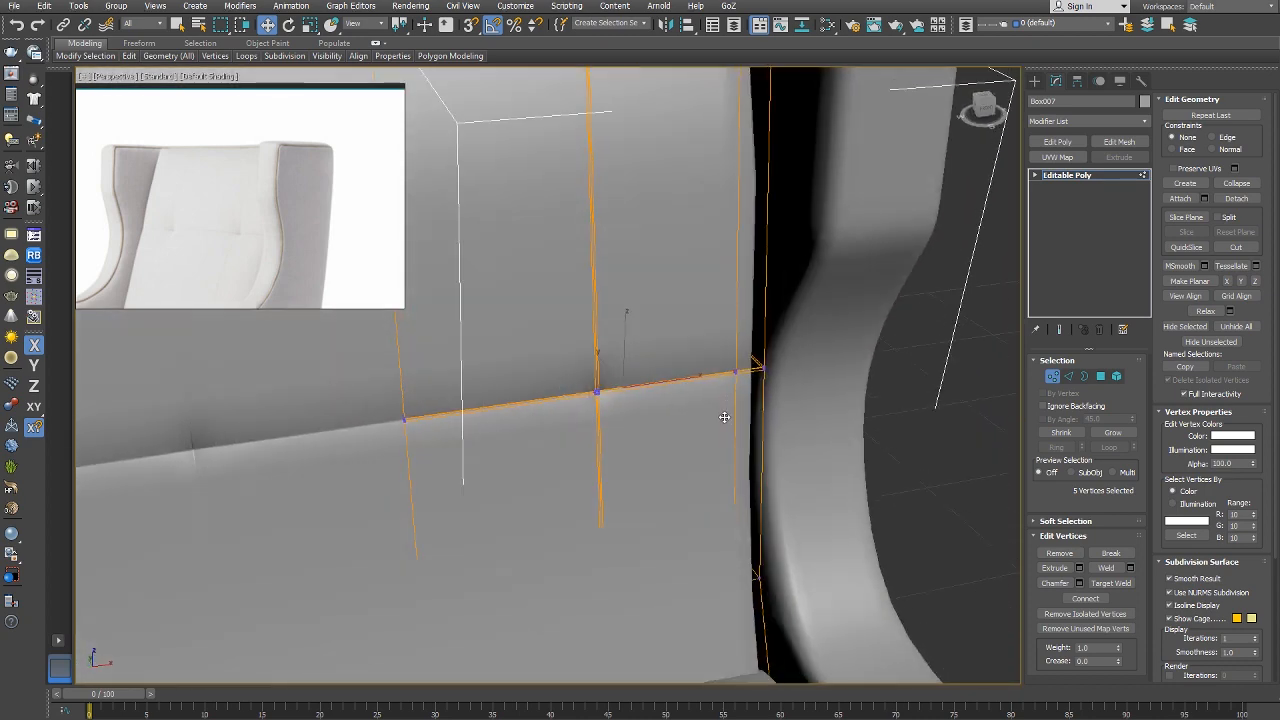
In expert mode, select the four large front polygons around the dimple and move them slightly outward in Local coordinates as padding.
key("ctrl+x")
middle_click_drag(594, 397, 626, 391, "alt")
right_click(655, 383)
left_click(624, 330)
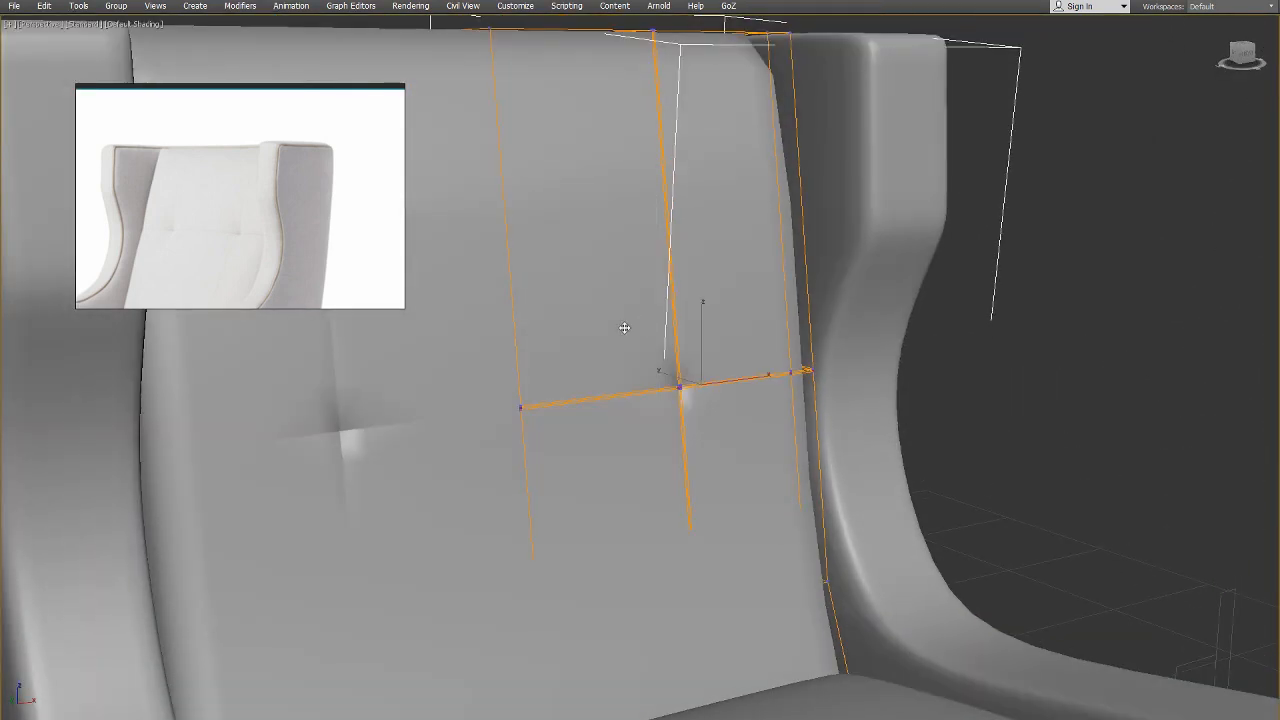
left_click(708, 282)
left_click(627, 287, "ctrl")
left_click(631, 454, "ctrl")
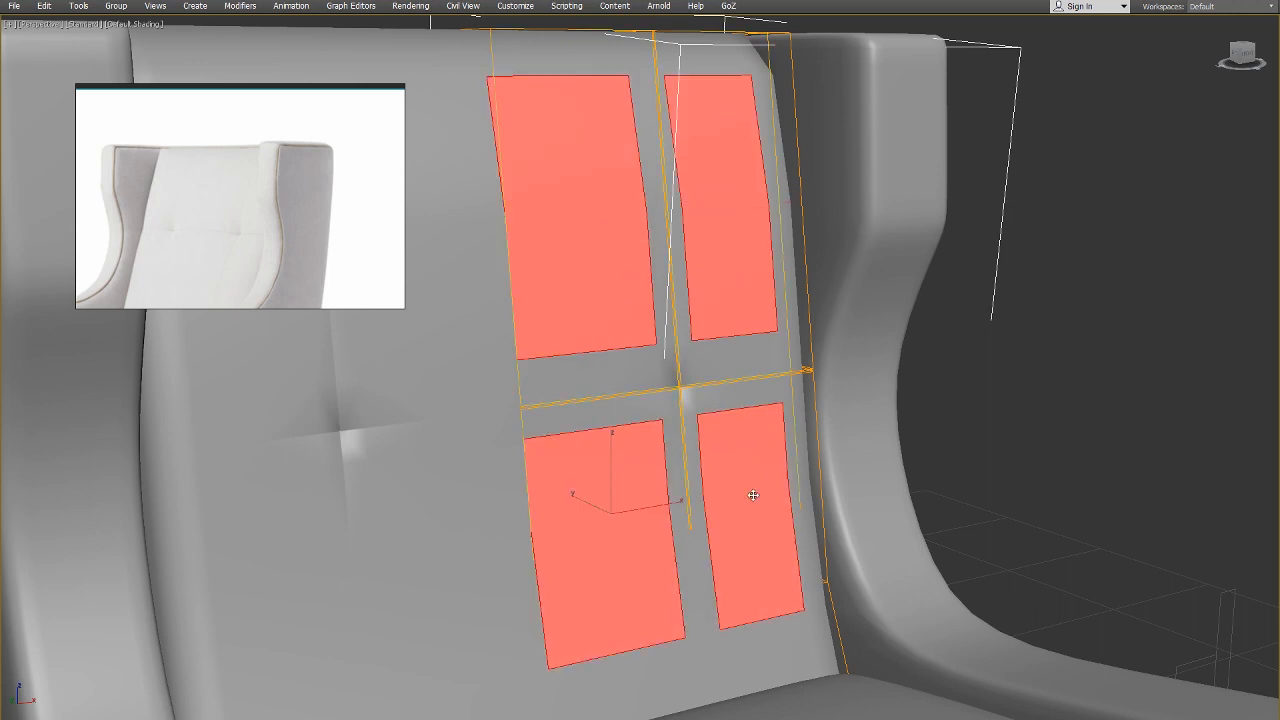
right_click(753, 495)
left_click(759, 475)
left_click_drag(735, 491, 740, 489)
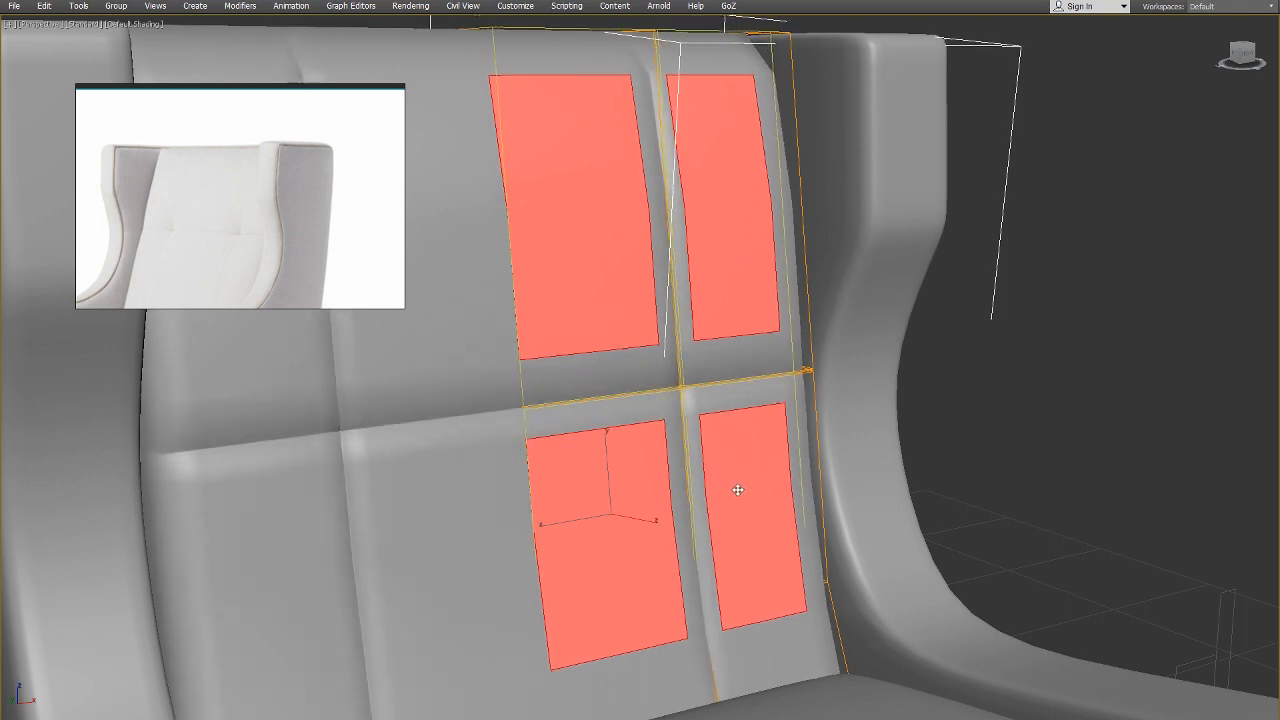
Leave polygon editing and examine the padded backrest's shape and edge layout.
right_click(737, 488)
left_click(714, 470)
scroll(716, 471, "down", 5)
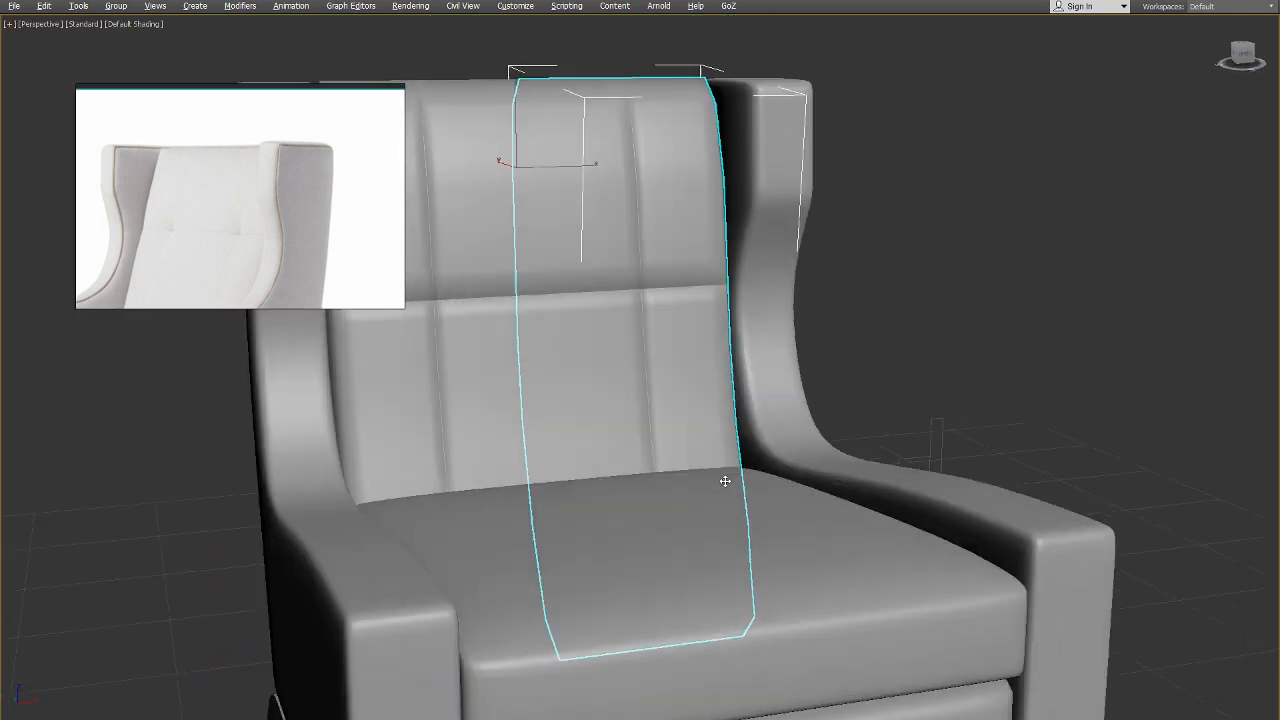
key("F4")
middle_click_drag(723, 480, 669, 410, "alt")
Select the backrest's vertical seam vertices in the front view and reposition them slightly in the View coordinate system.
key("f")
middle_click_drag(622, 197, 654, 331)
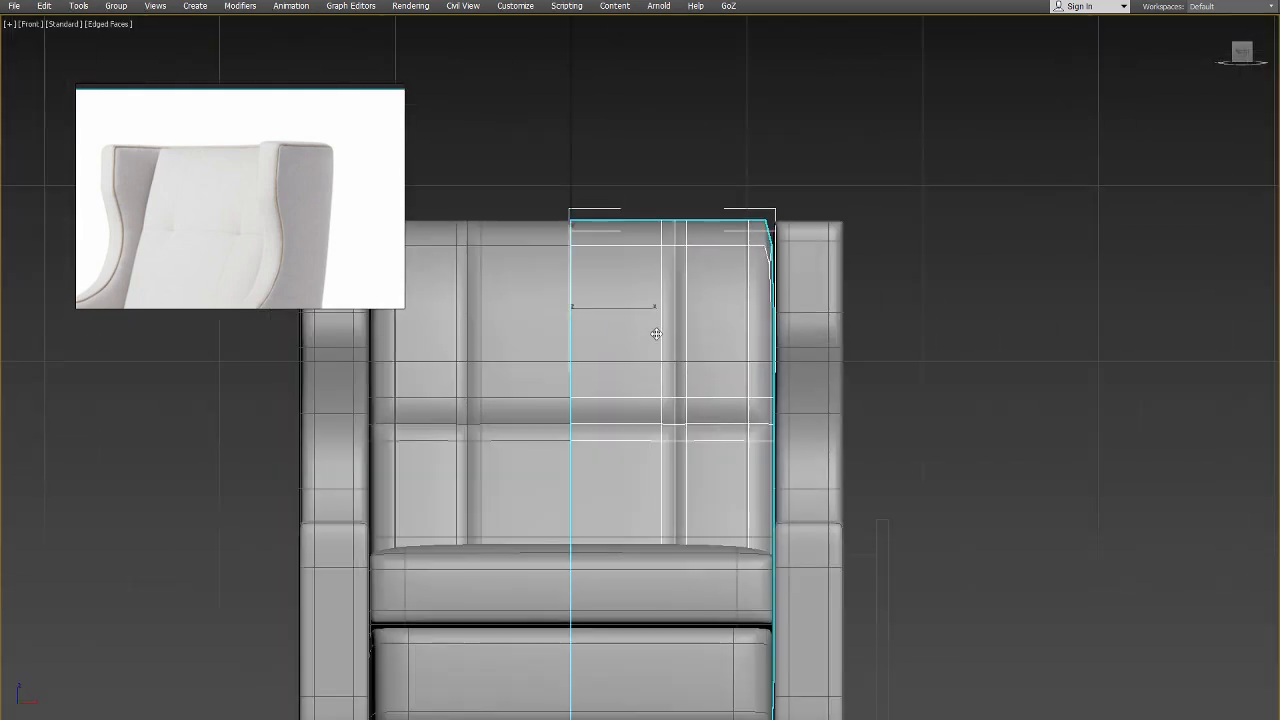
right_click(691, 376)
left_click(676, 350)
left_click_drag(655, 199, 700, 648)
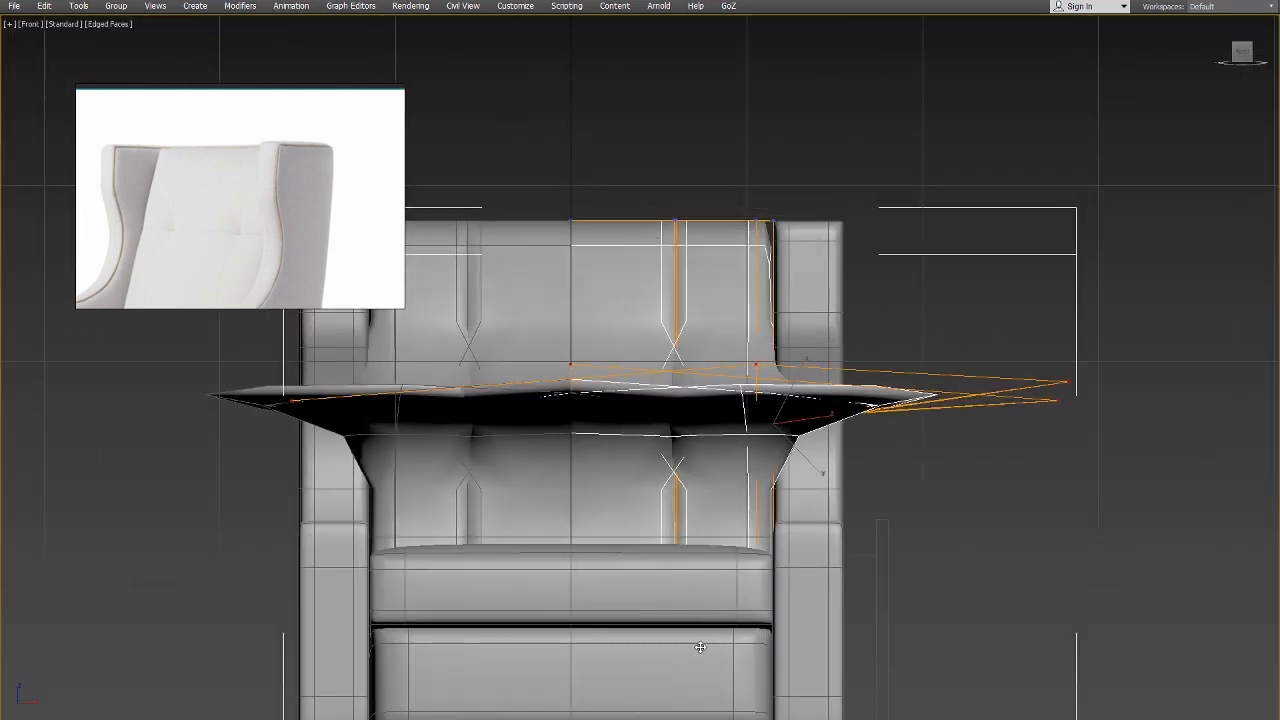
key("ctrl+z")
left_click_drag(640, 275, 718, 714)
right_click(745, 614)
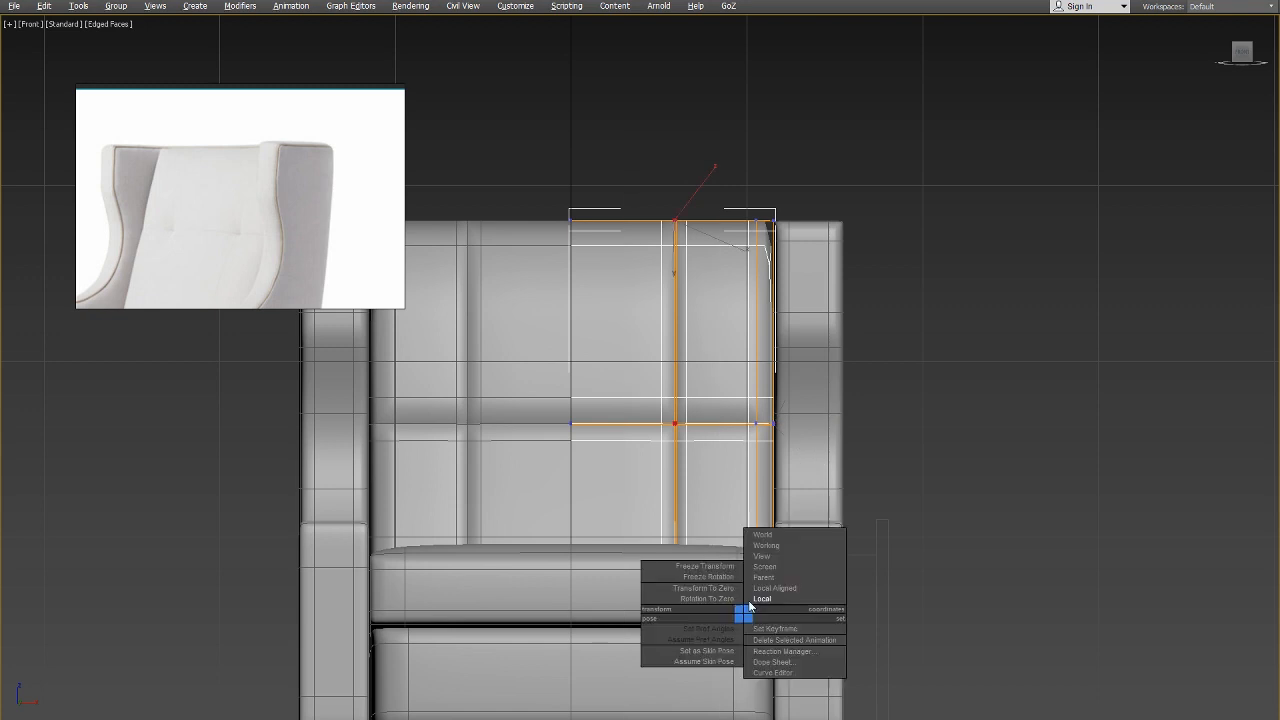
left_click(754, 558)
left_click_drag(691, 353, 678, 312)
right_click(678, 311)
left_click(700, 327)
Leave expert mode and vertex editing, deselect the backrest, and examine its seams against the reference photo.
key("p")
middle_click_drag(706, 331, 628, 458, "alt")
key("ctrl+x")
scroll(594, 487, "down", 3)
scroll(625, 458, "up", 3)
right_click(650, 450)
left_click(628, 438)
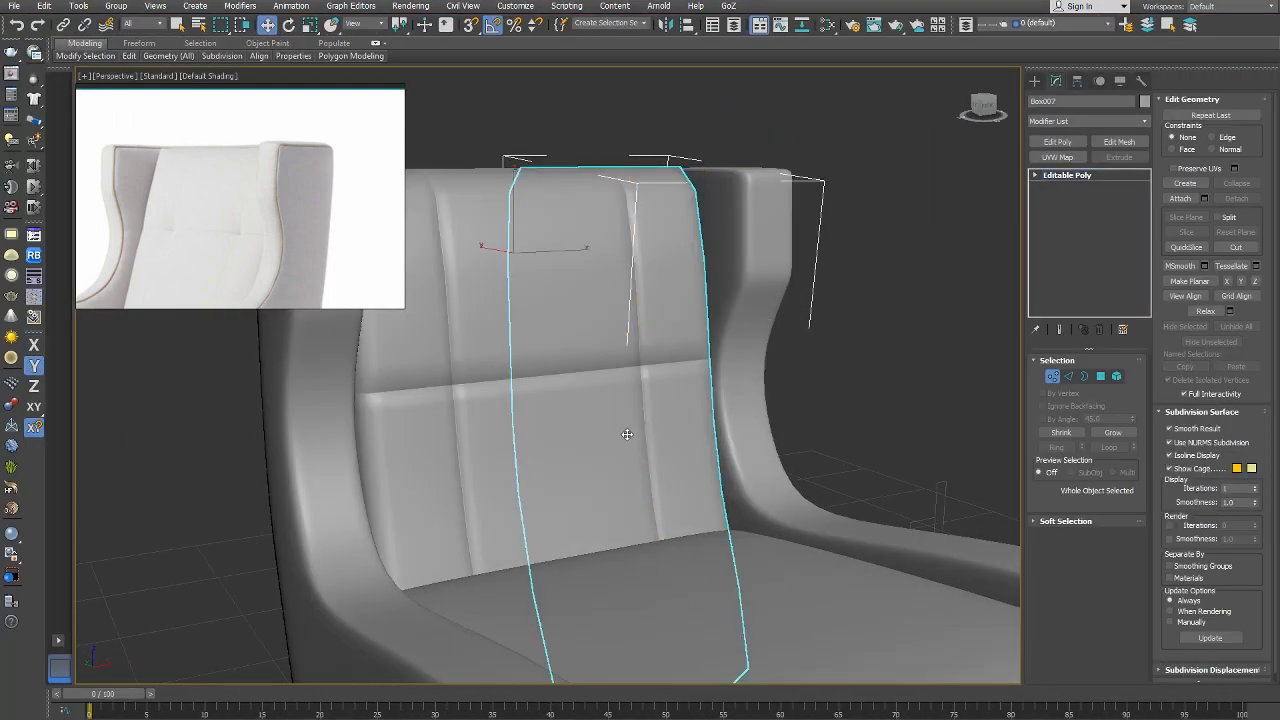
left_click(823, 404)
key("F4")
key("F4")
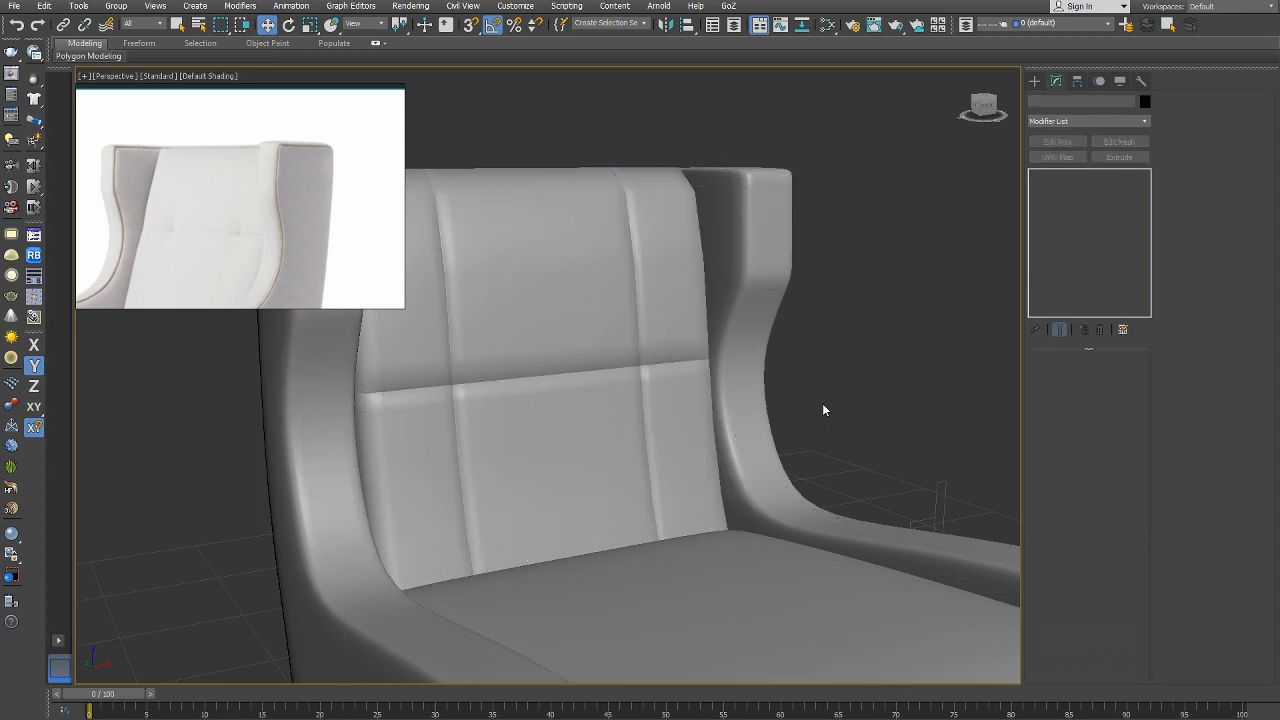
Set the backrest's NURMS display iterations to 2 and show it with edged faces in the front view.
left_click(615, 370)
scroll(625, 378, "up", 3)
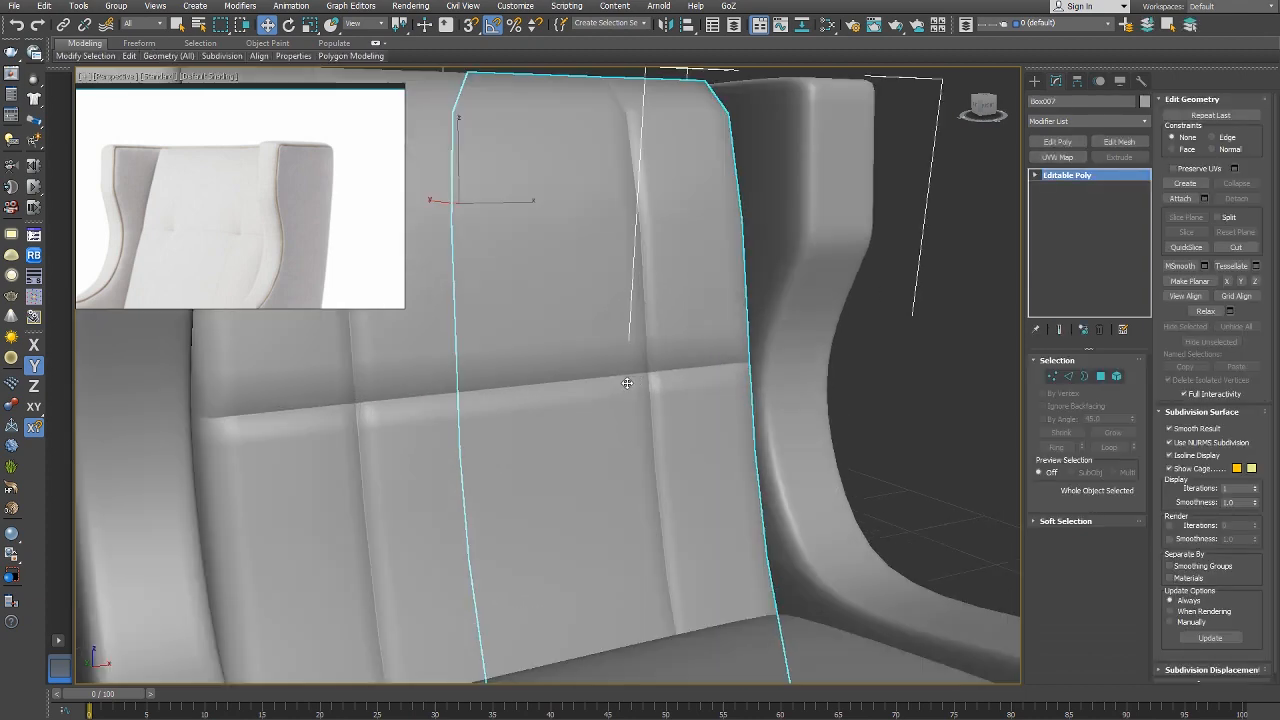
middle_click_drag(626, 383, 624, 376, "alt")
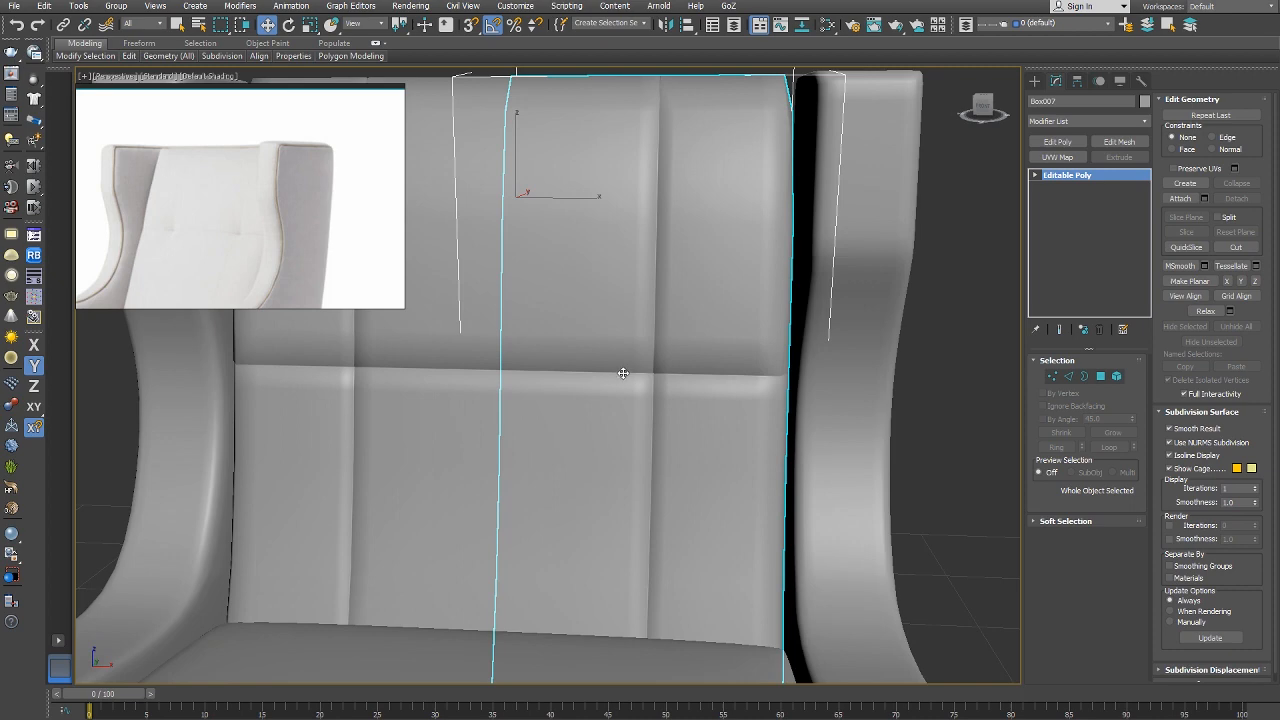
left_click(1256, 487)
middle_click_drag(573, 430, 608, 425, "alt")
key("f")
key("F4")
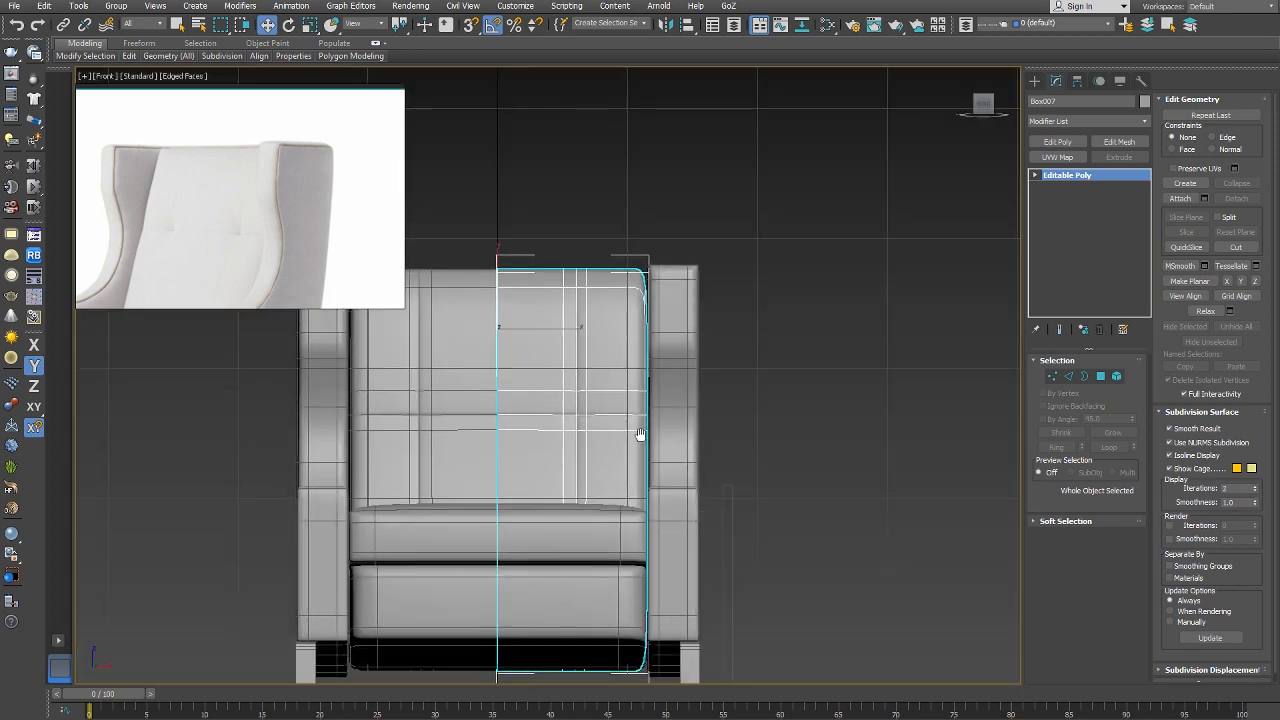
In the front view, select the vertical edge loop on the outer side of the backrest's vertical seam and move it slightly away from the seam.
right_click(638, 432)
left_click(615, 400)
right_click(615, 397)
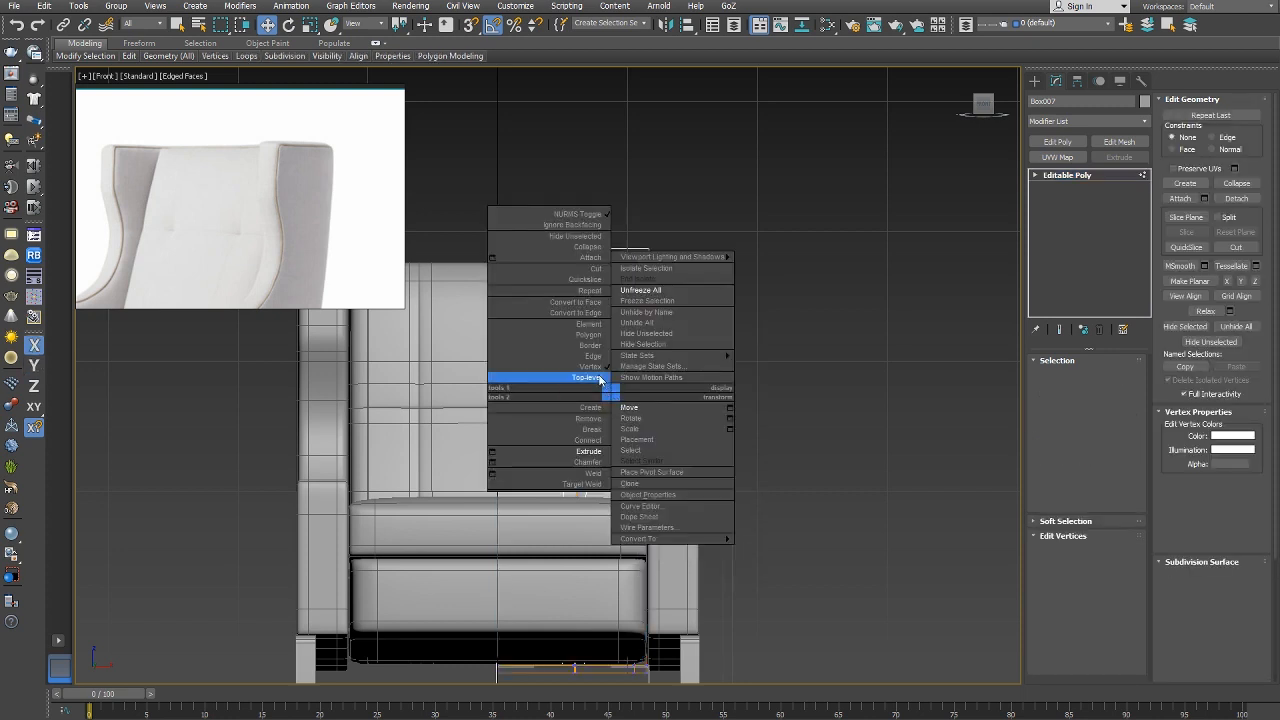
left_click(598, 370)
scroll(580, 338, "up", 5)
left_click(584, 337)
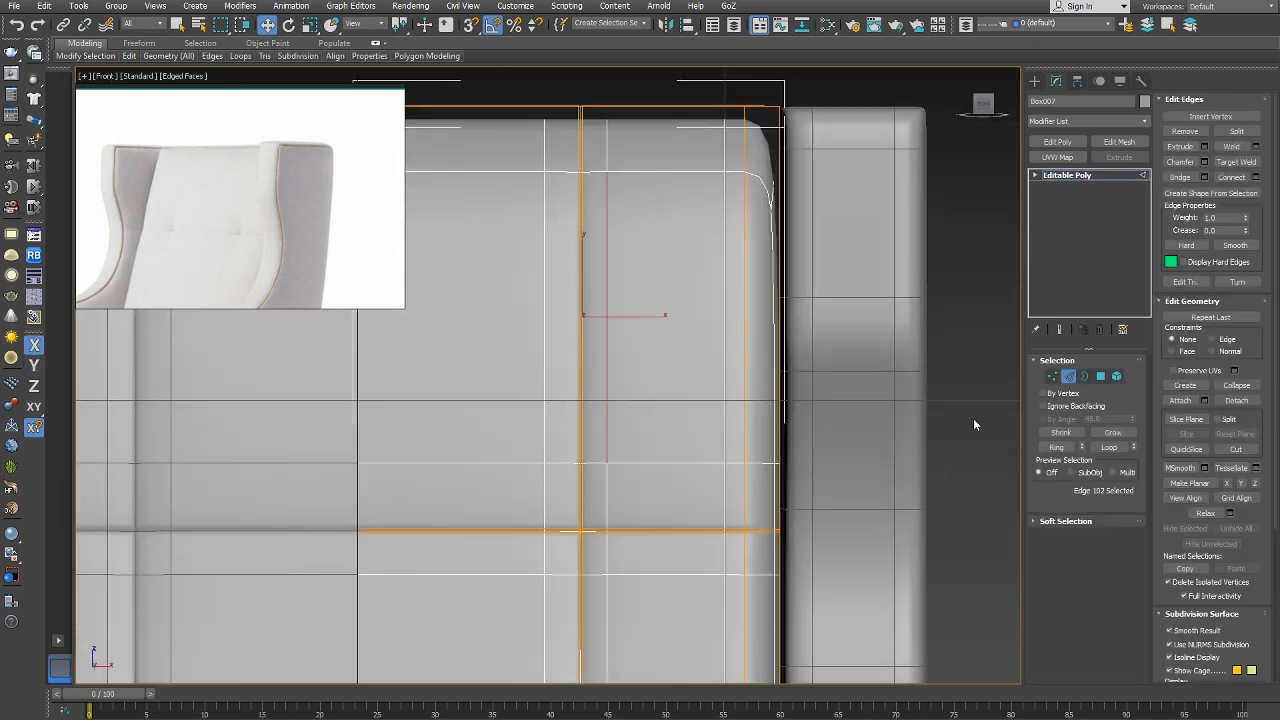
left_click(1110, 447)
middle_click_drag(581, 417, 486, 371)
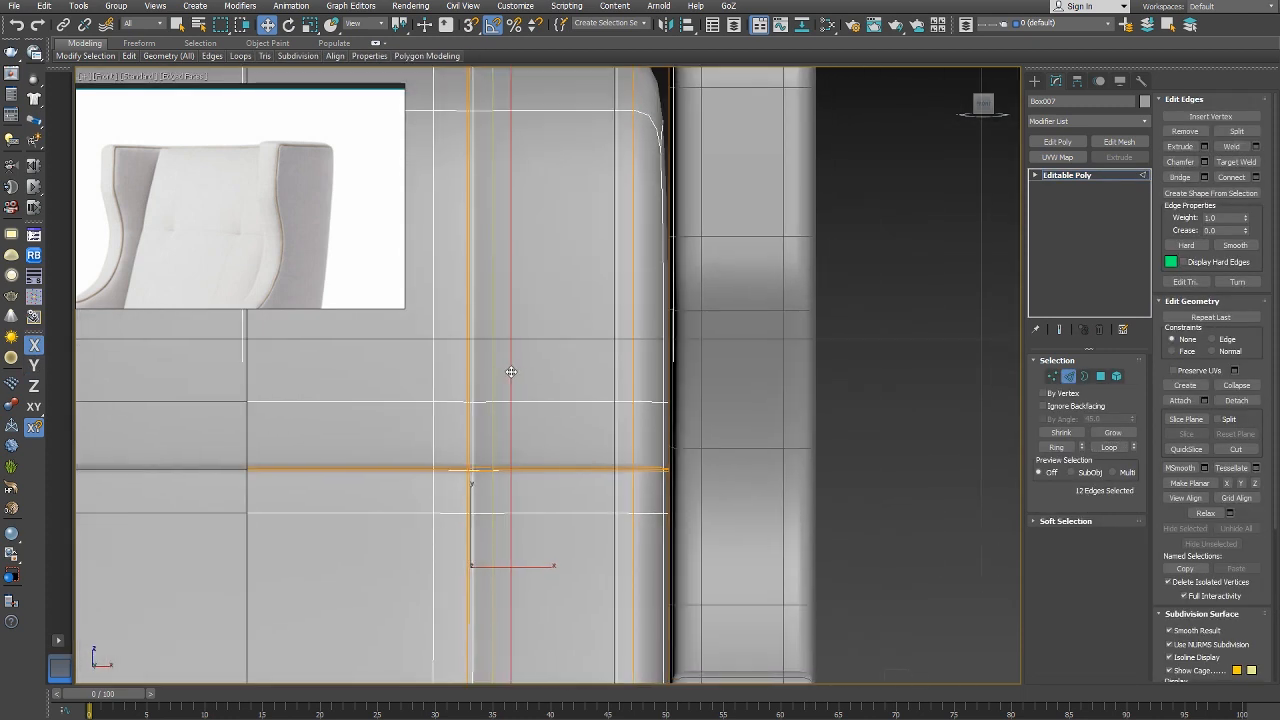
scroll(450, 385, "up", 2)
Select the full edge loop on the inner side of the vertical seam and move it slightly away from the seam along X.
left_click(475, 379)
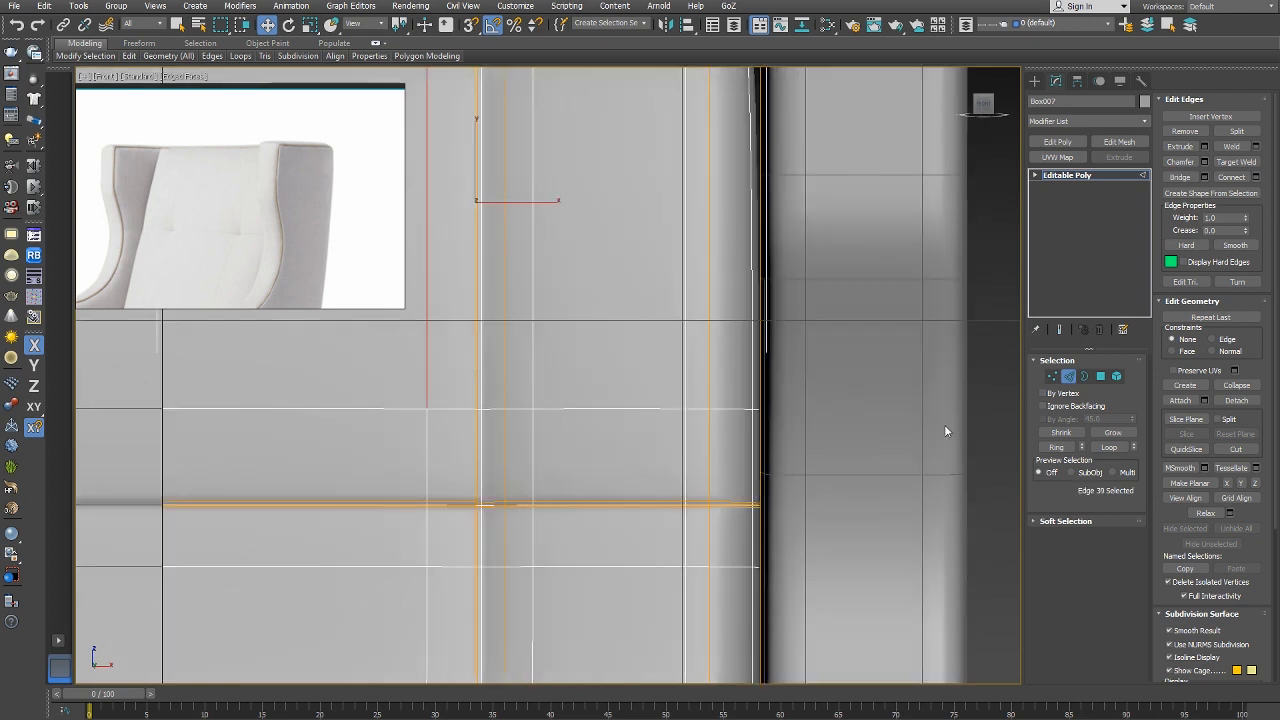
left_click(1112, 452)
middle_click_drag(479, 427, 561, 375)
left_click_drag(548, 364, 512, 347)
middle_click_drag(425, 450, 437, 450)
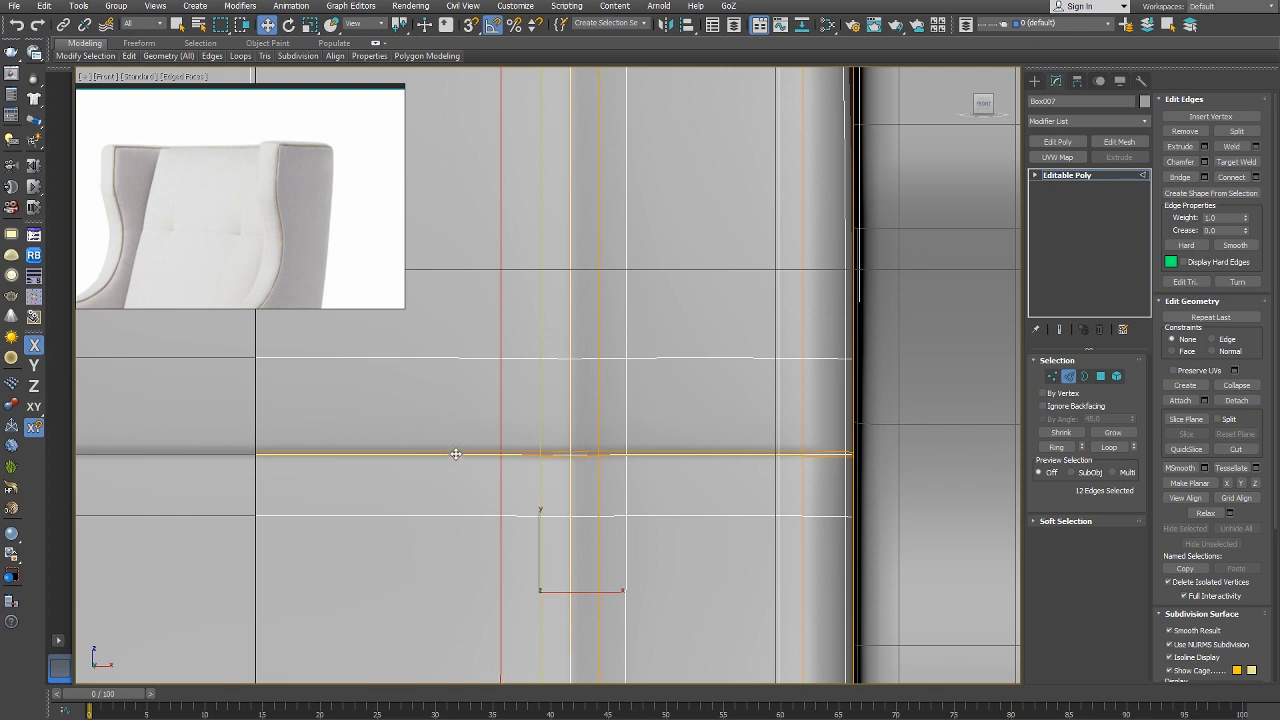
Using the Edge constraint, slide the edge loops above and below the backrest's horizontal seam away from it.
left_click(454, 452)
left_click(1105, 452)
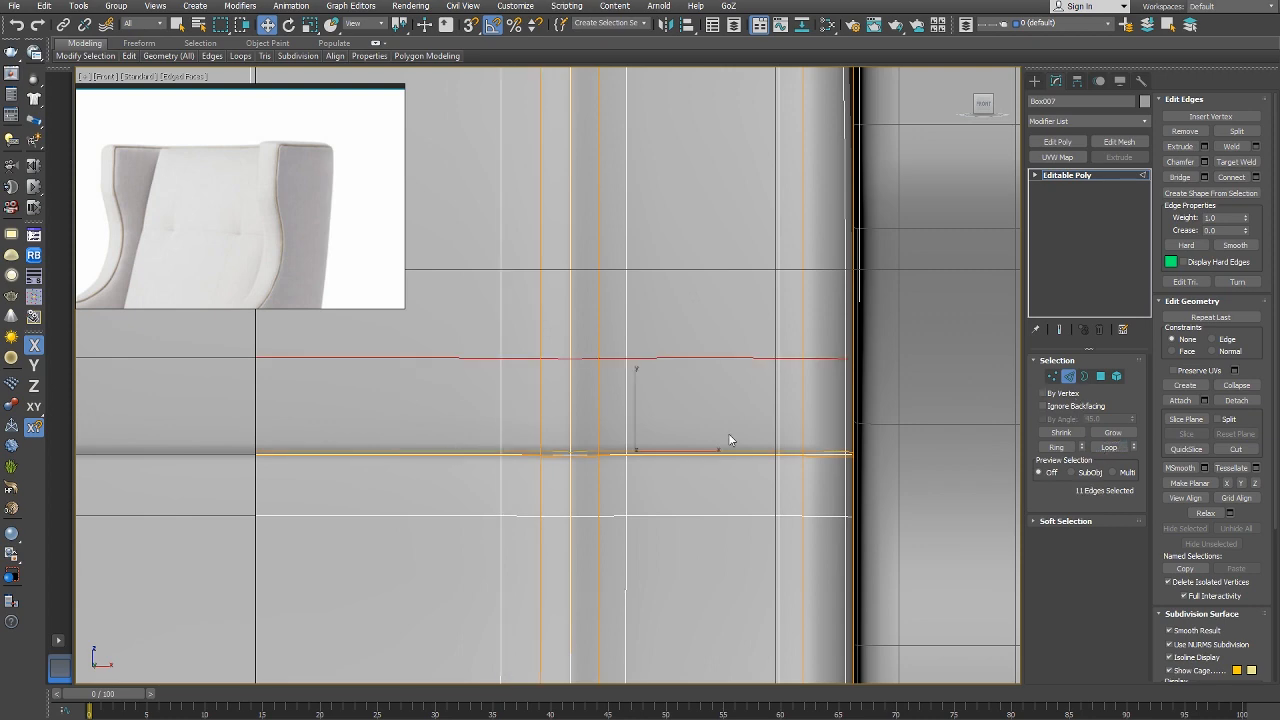
key("p")
middle_click_drag(730, 440, 783, 445, "alt")
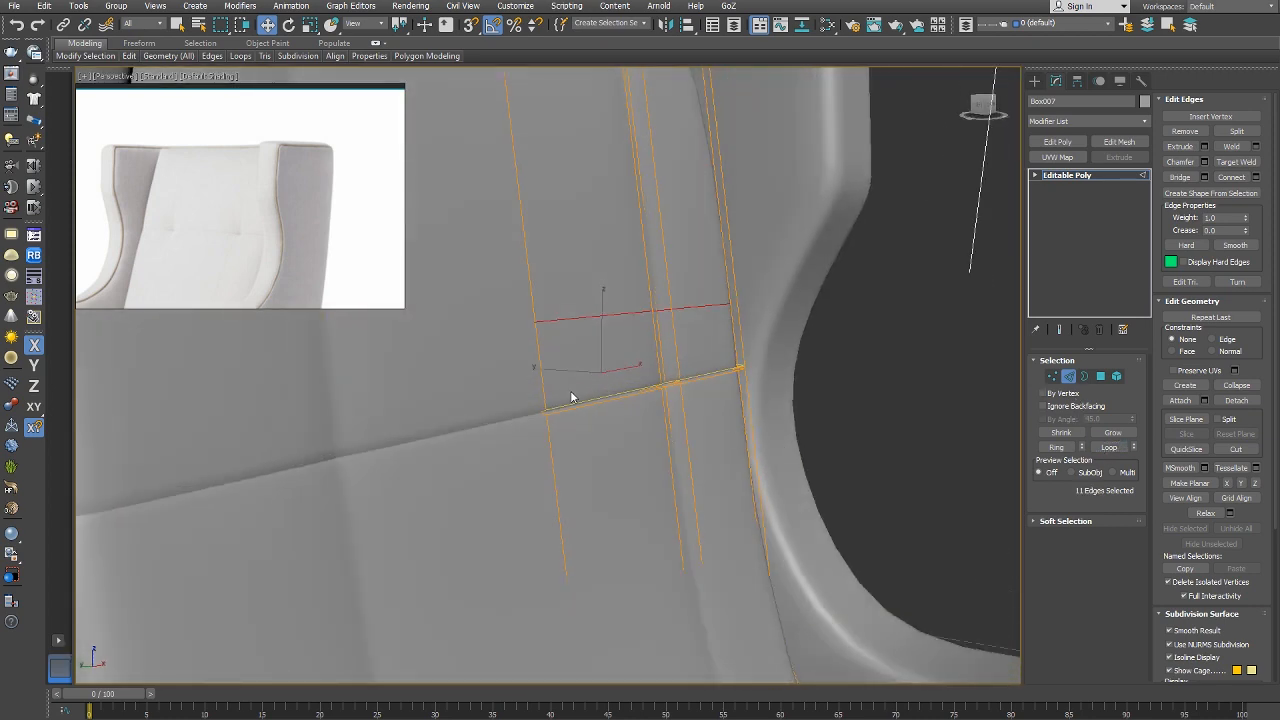
scroll(570, 390, "up", 2)
middle_click_drag(570, 390, 565, 420)
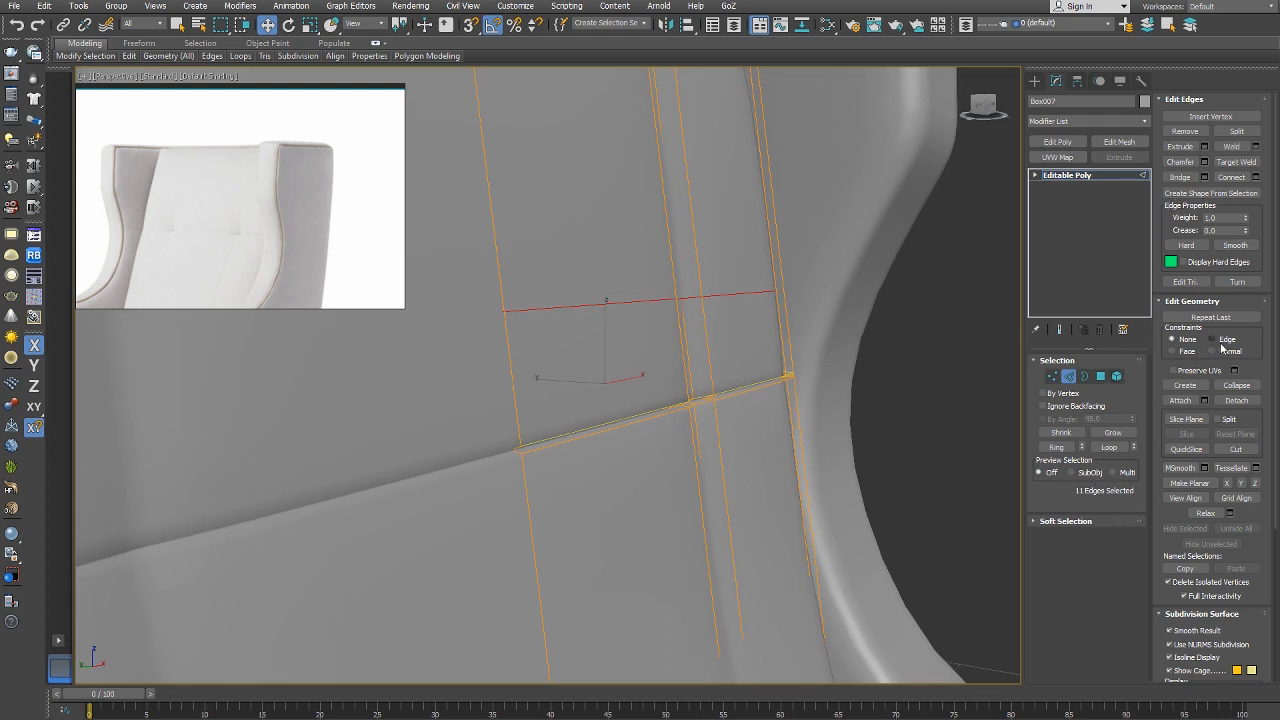
left_click_drag(642, 413, 640, 397, "shift")
left_click(650, 418)
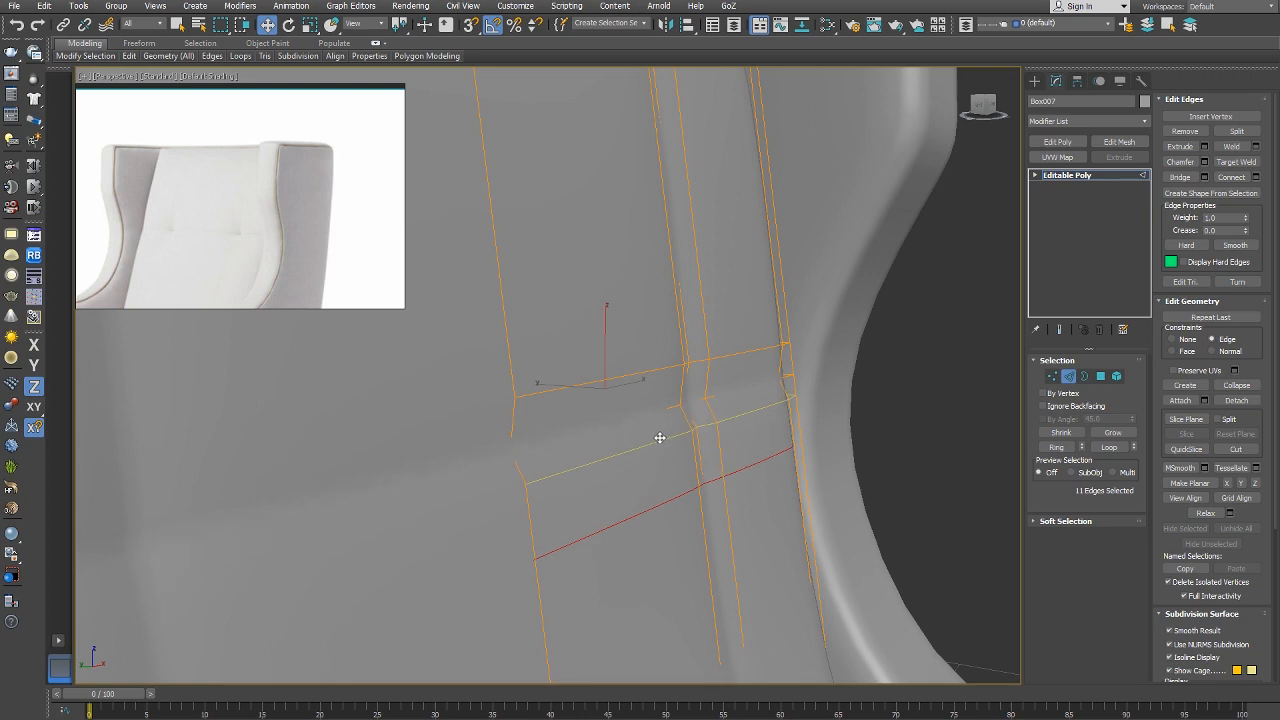
Leave edge editing and examine the backrest's seams from the front and from above.
key("2")
key("z")
middle_click_drag(646, 417, 691, 486, "alt")
right_click(581, 425)
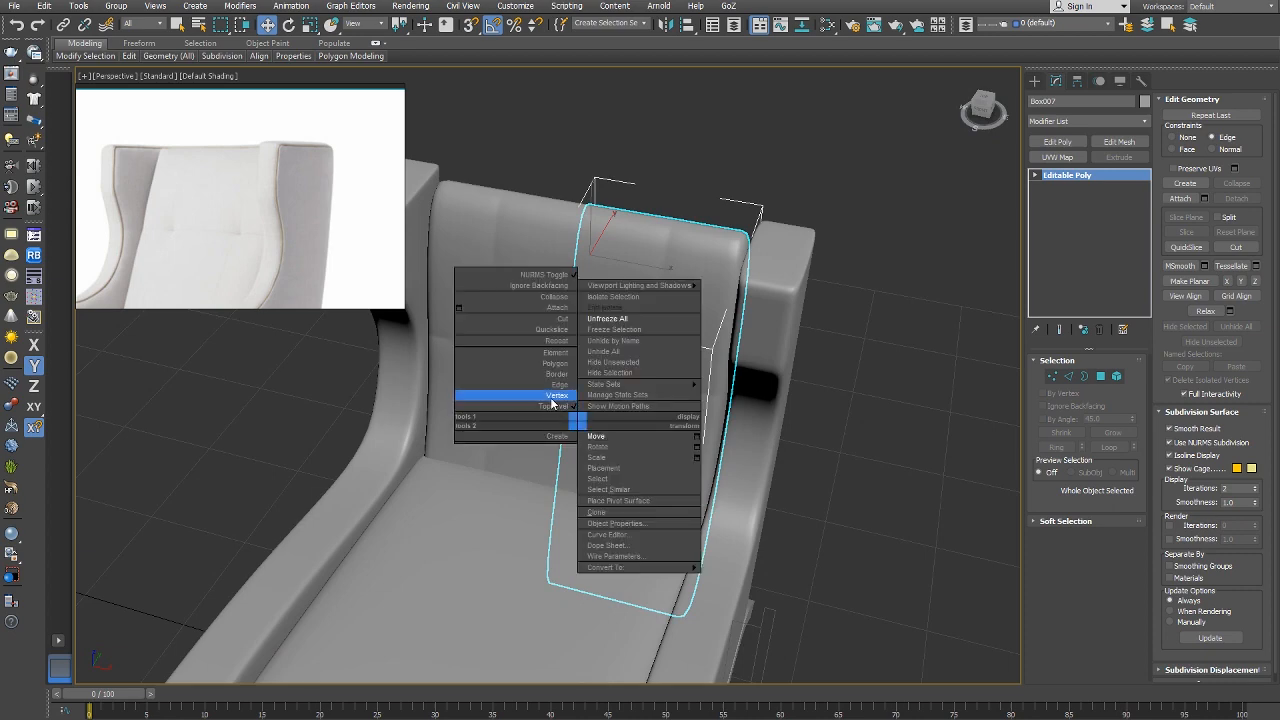
left_click(552, 396)
middle_click_drag(604, 454, 486, 291, "alt")
right_click(678, 411)
left_click(648, 398)
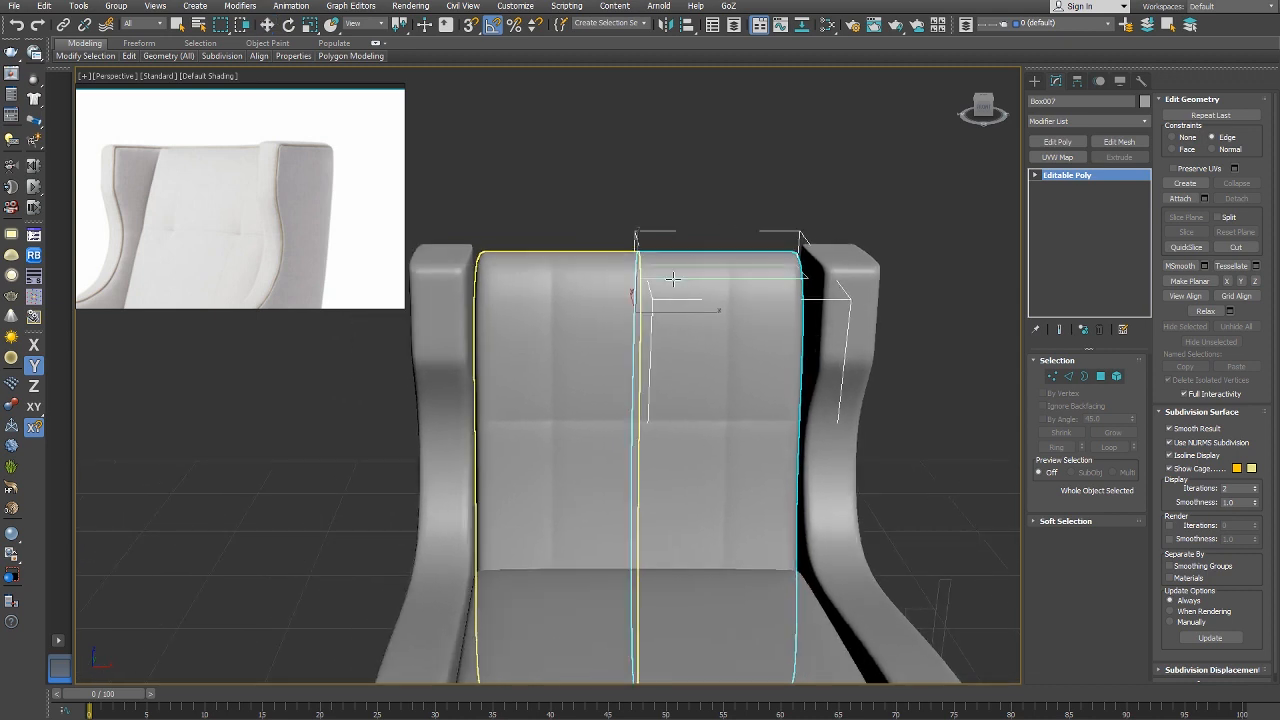
In the top view, select the vertex row near the backrest's outer side and move it slightly outward along X.
right_click(786, 281)
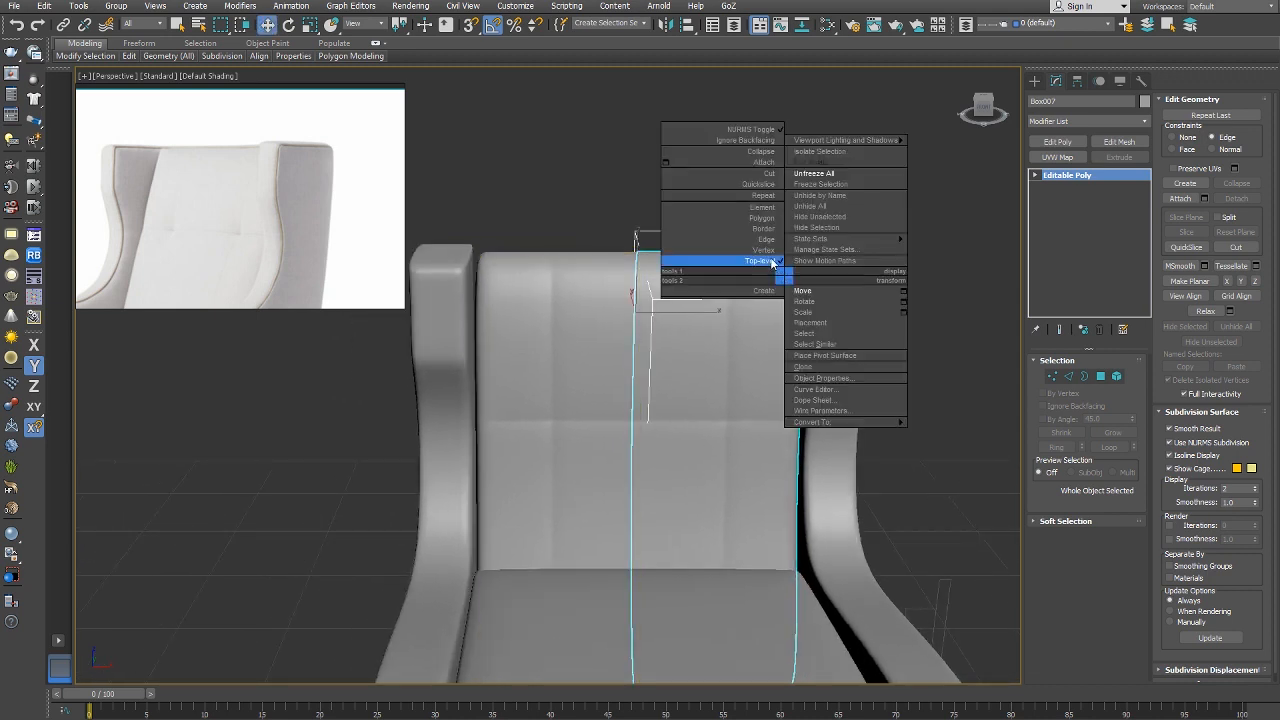
left_click(765, 240)
key("F3")
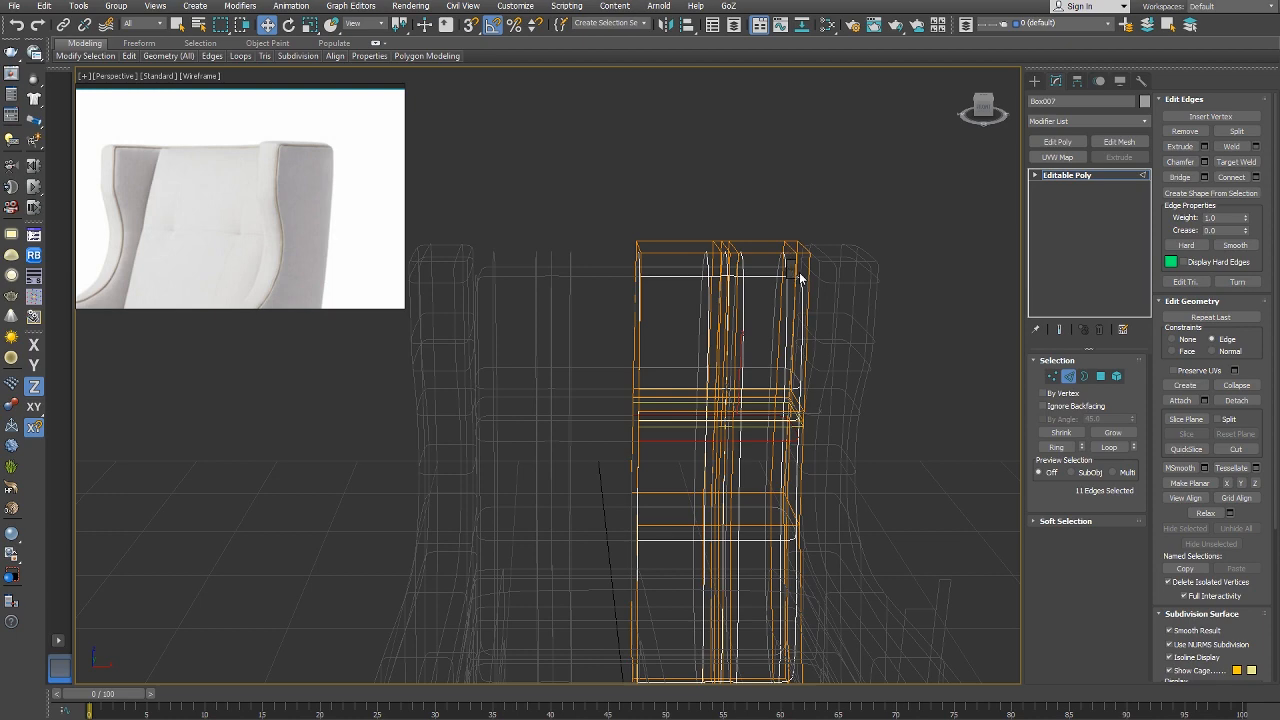
right_click(800, 278)
left_click(780, 251)
key("F3")
key("t")
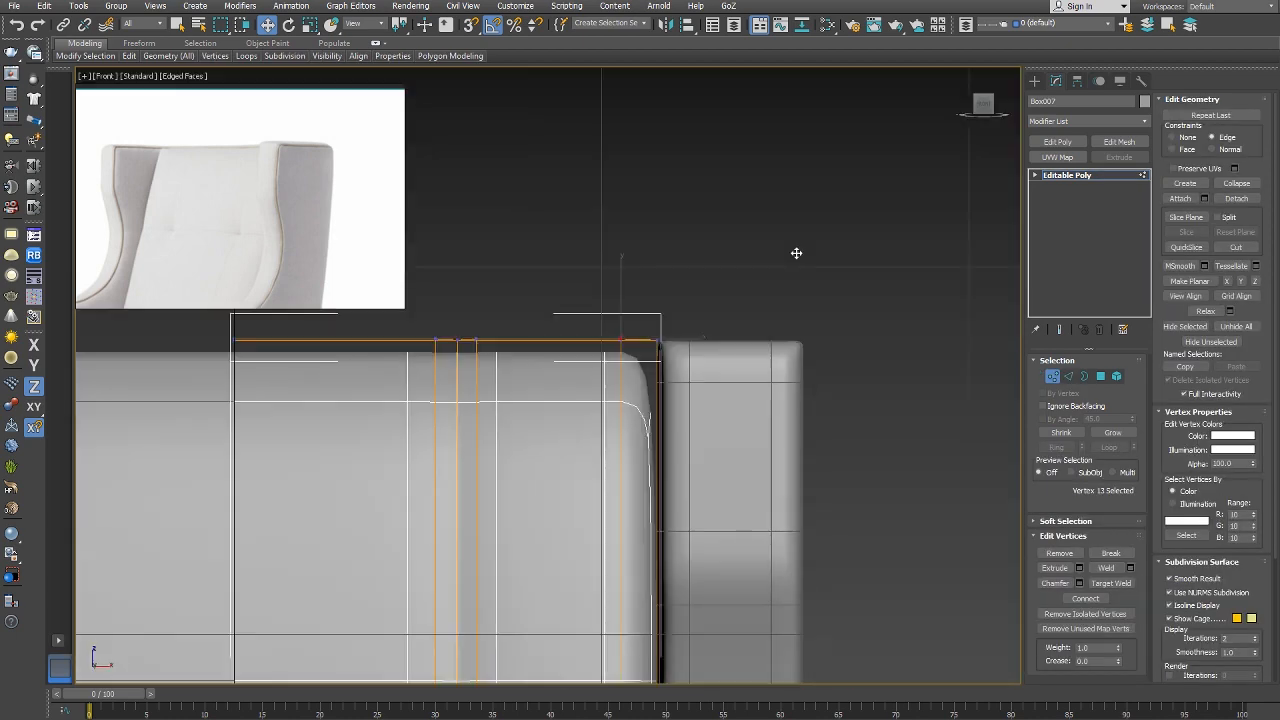
scroll(794, 251, "down", 10)
scroll(627, 334, "up", 6)
scroll(627, 334, "up", 3)
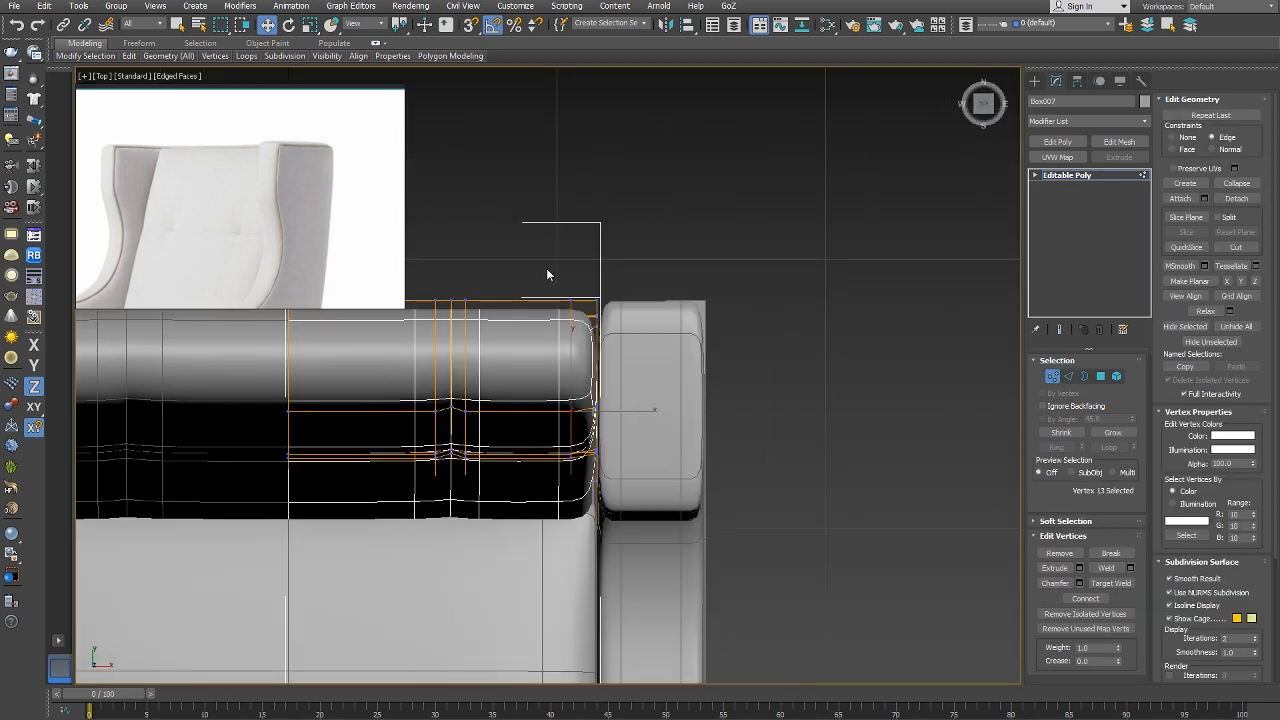
left_click_drag(546, 268, 579, 581)
left_click_drag(571, 377, 580, 383)
Select the ring of edges running across the backrest's thickness and connect them with 2 segments.
right_click(580, 383)
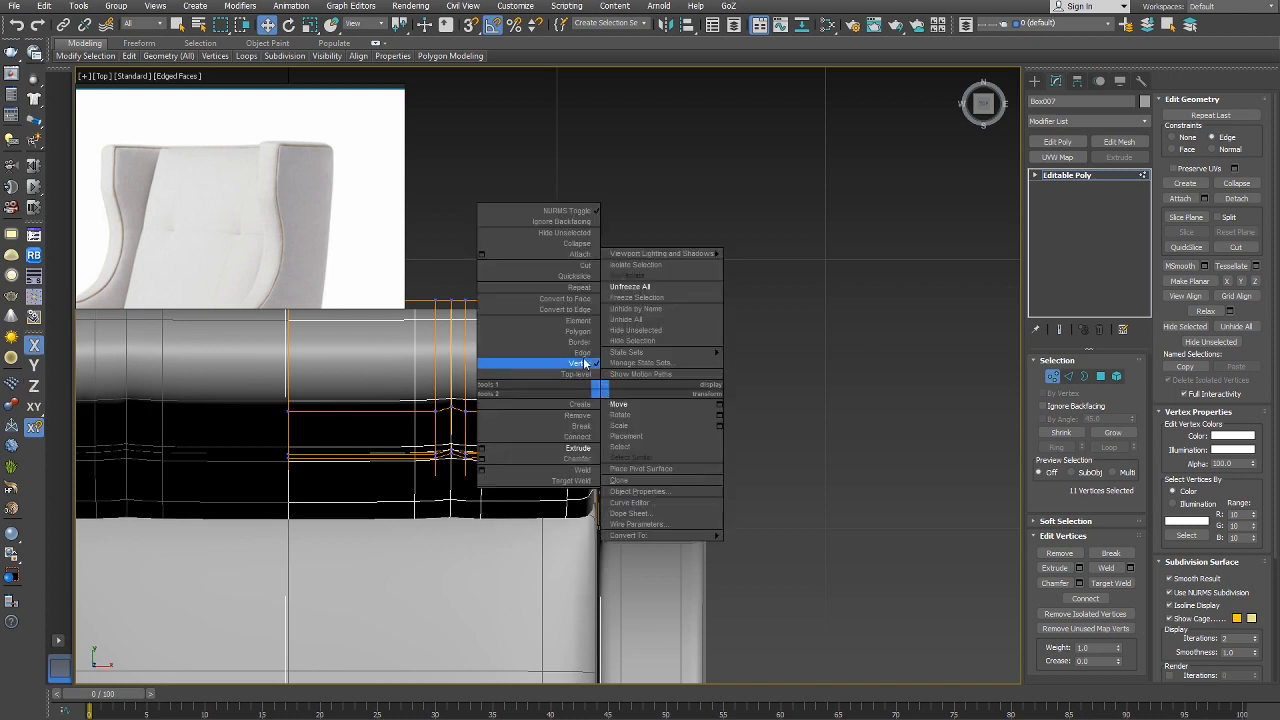
left_click(525, 352)
left_click(465, 347)
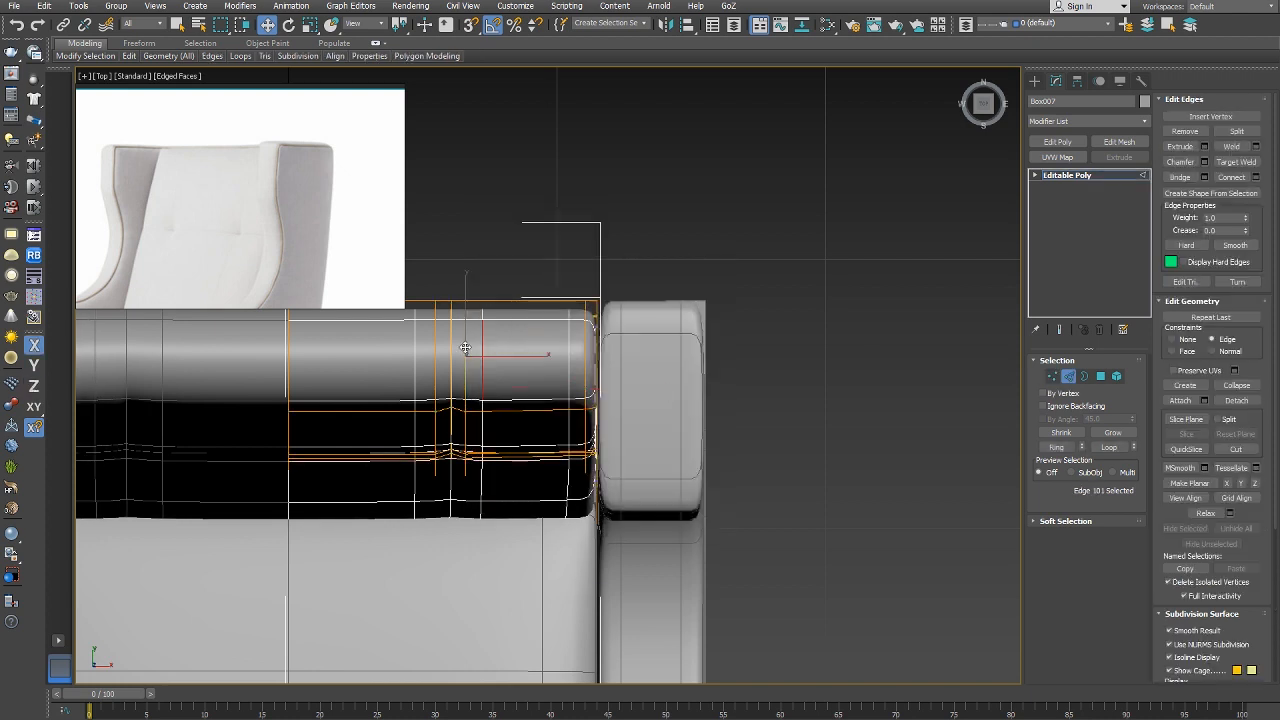
key("p")
mouse_move(519, 375)
middle_mouse_down("alt")
mouse_move(582, 425)
mouse_move(545, 438)
mouse_move(657, 477)
mouse_move(652, 430)
middle_mouse_up("alt")
key("F3")
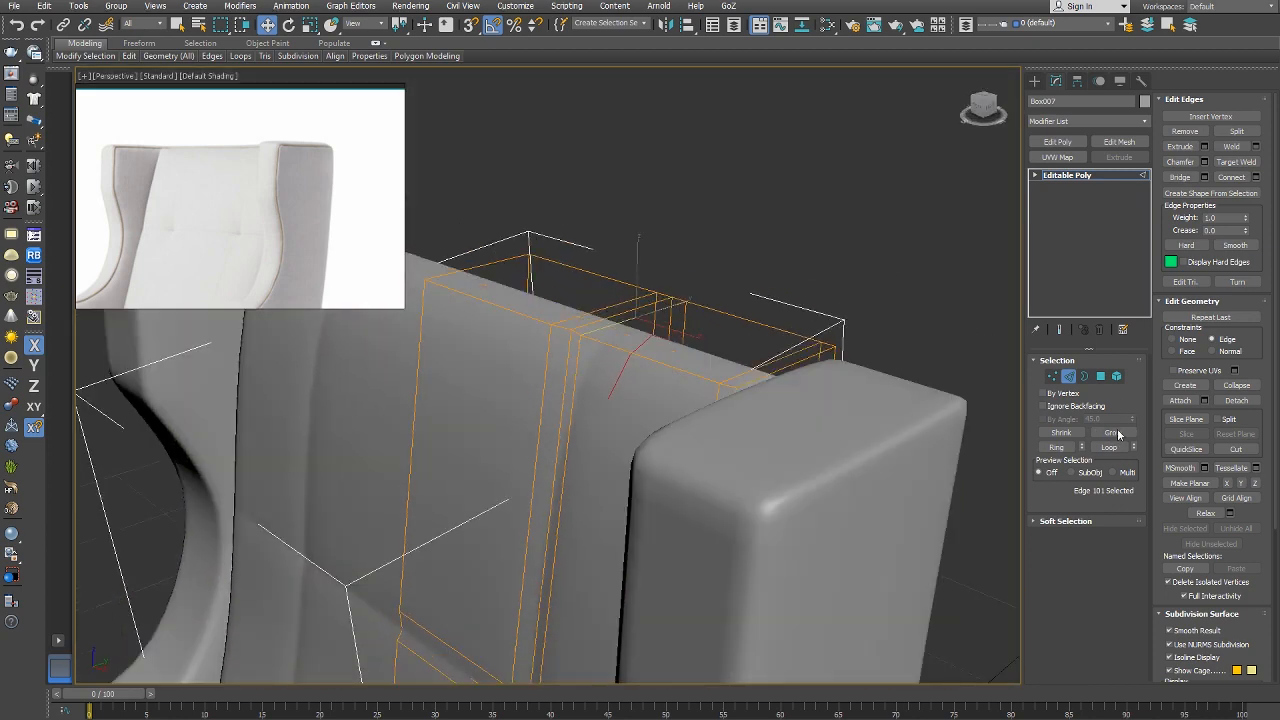
left_click(1060, 447)
left_click(1256, 178)
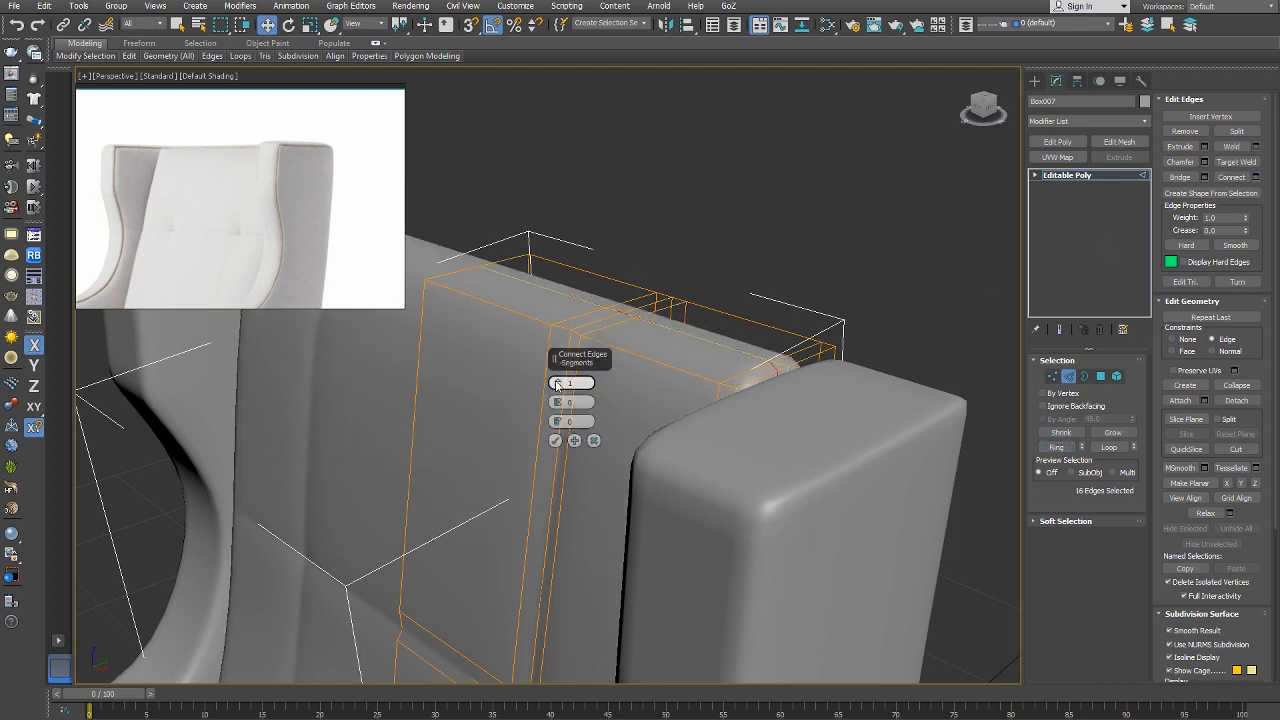
left_click(559, 384)
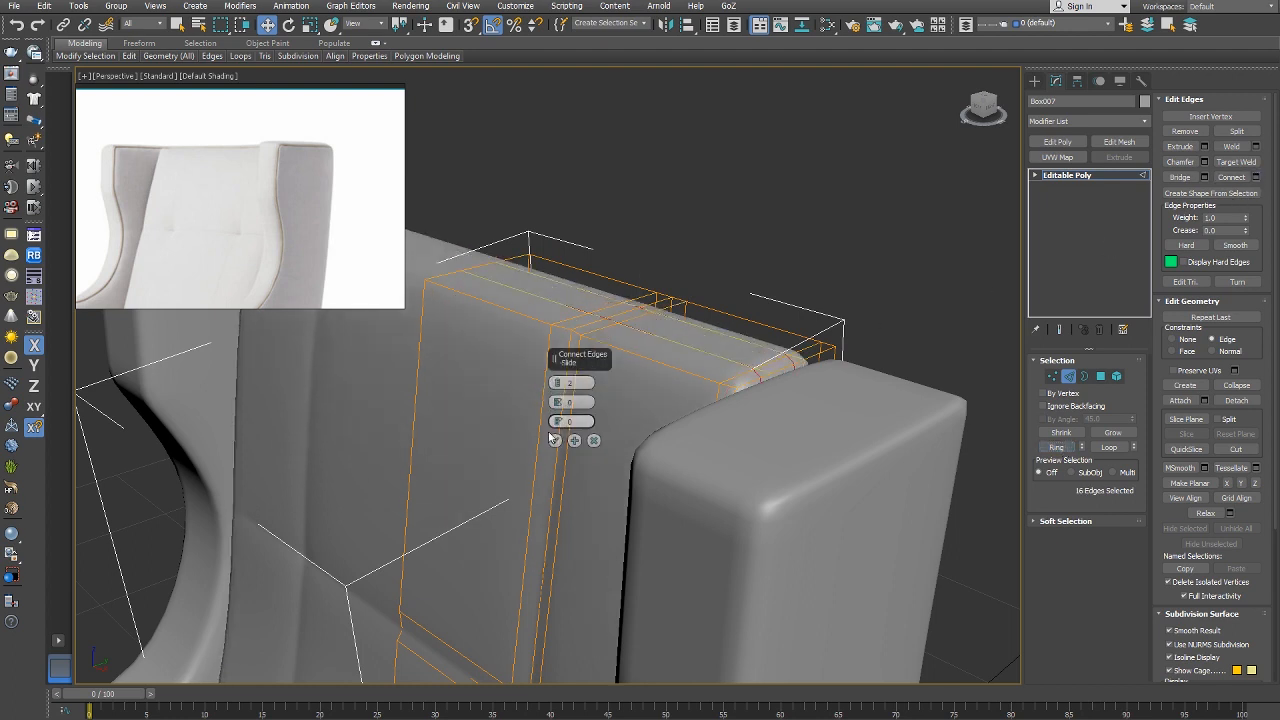
left_click(555, 440)
Select the middle strip of polygons along the backrest's top and limit the selection to the upper part in the wireframe right view.
right_click(670, 389)
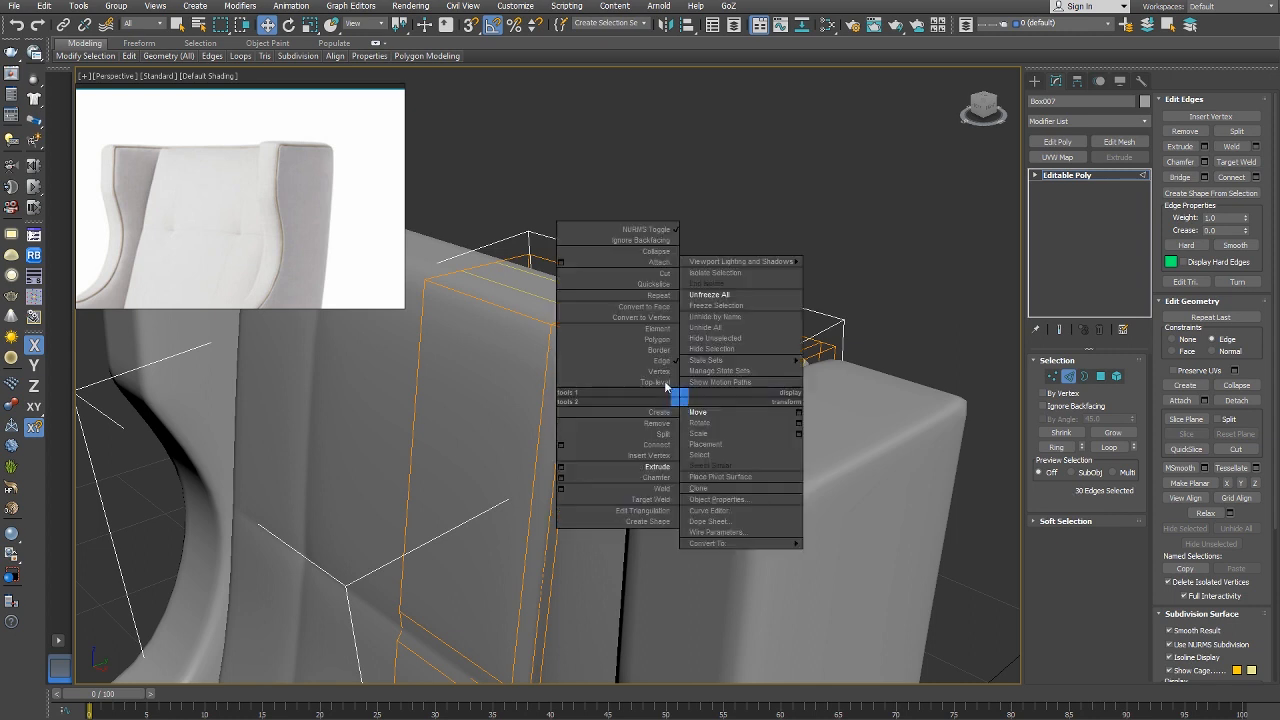
left_click(651, 344)
key("4")
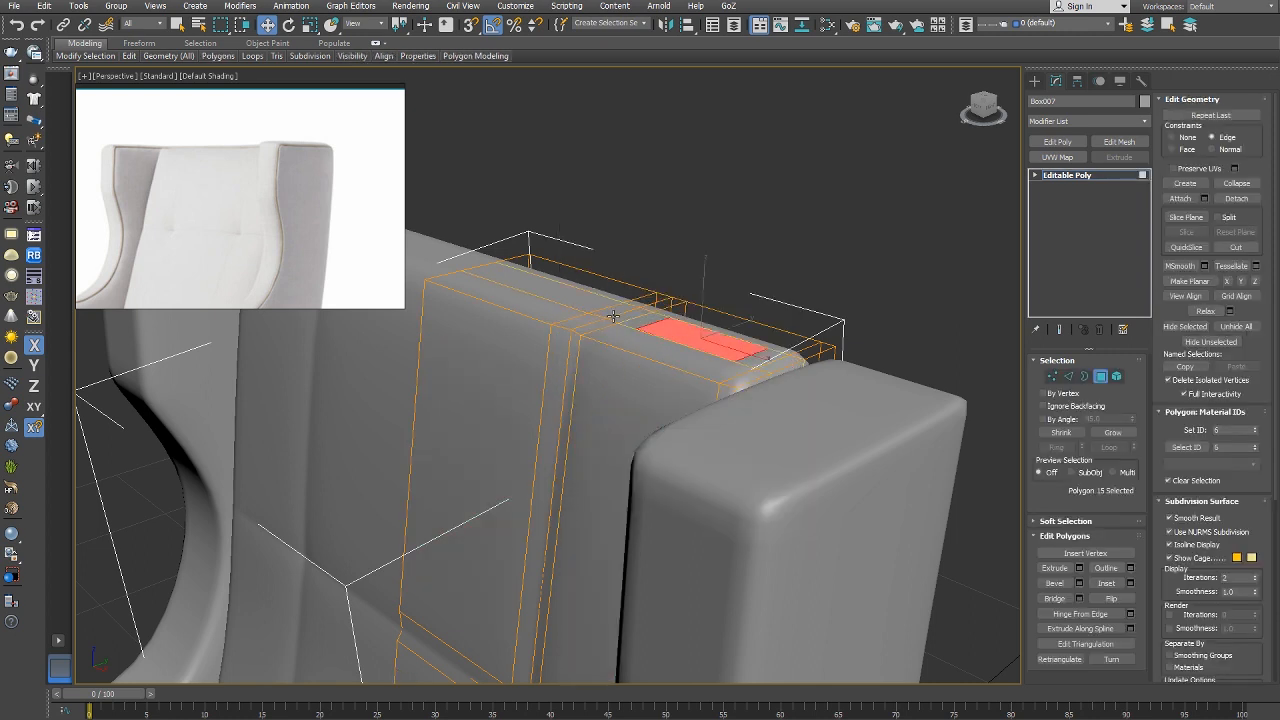
key("w")
left_click(608, 309)
key("r")
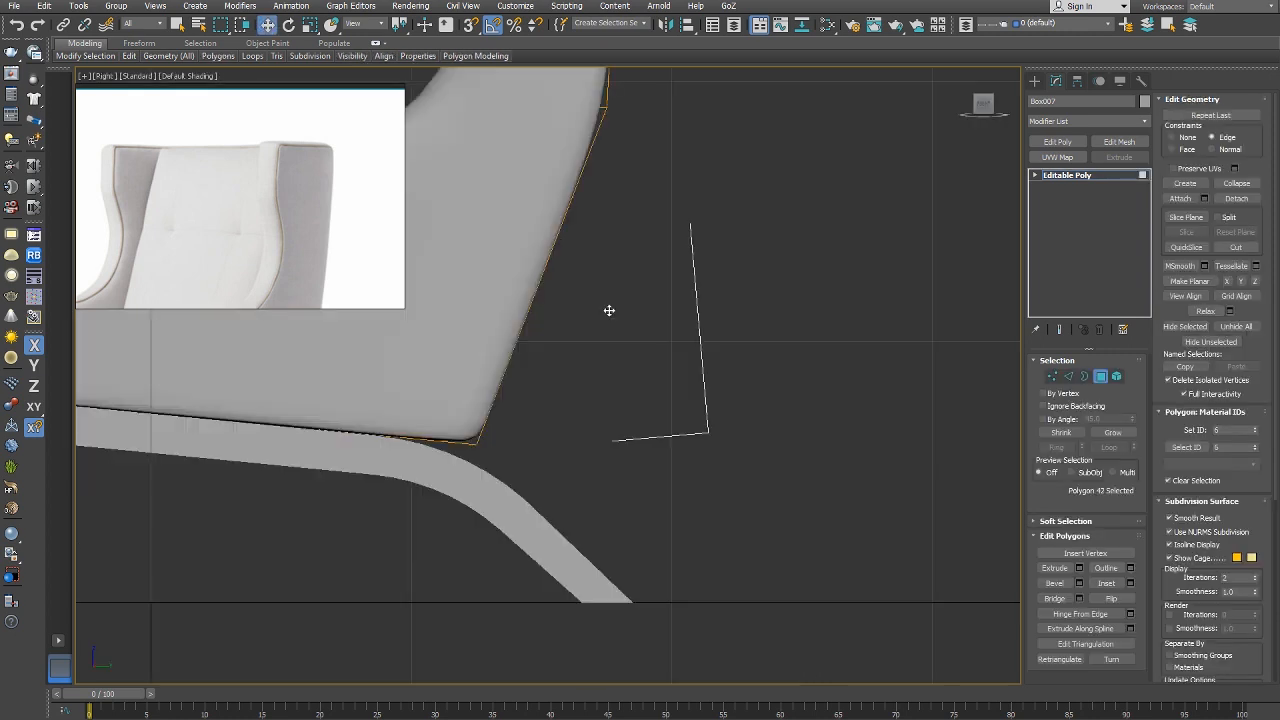
key("z")
scroll(609, 311, "down", 4)
key("F3")
scroll(609, 311, "down", 2)
left_click_drag(618, 316, 611, 366)
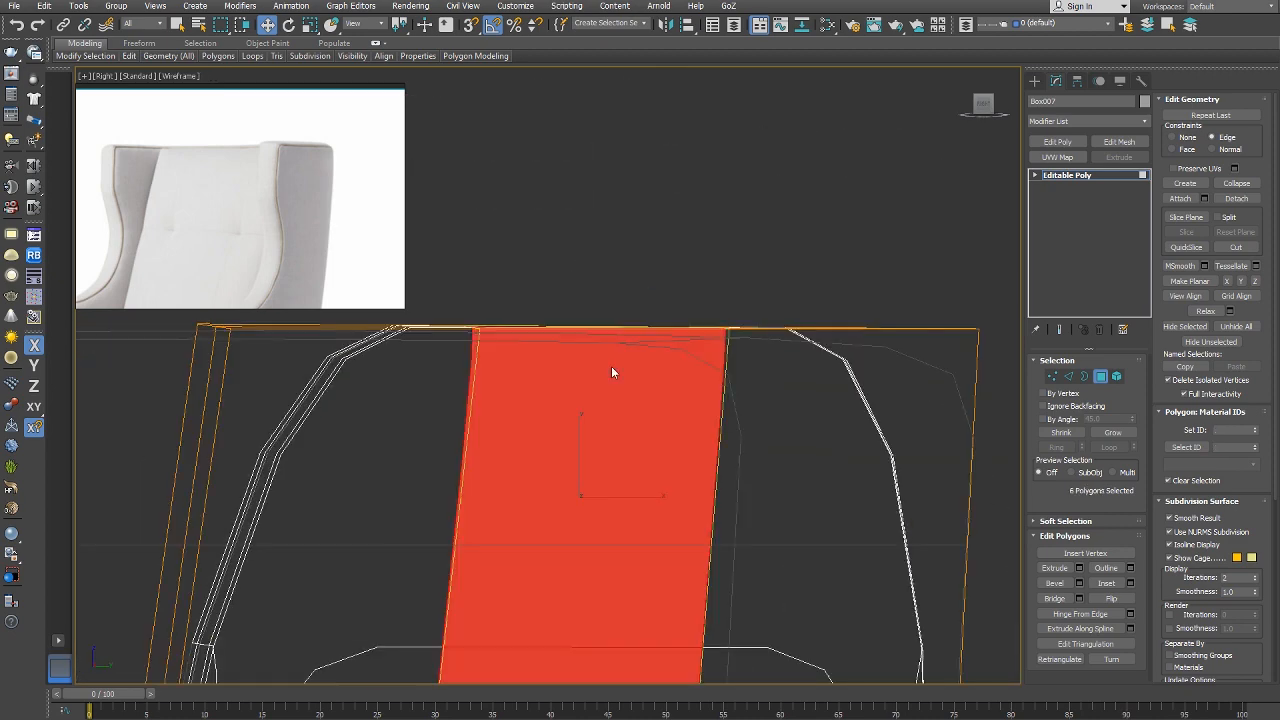
Remove the polygons running down the backrest's side from the selection, keeping only the four along its top.
key("p")
key("z")
key("F3")
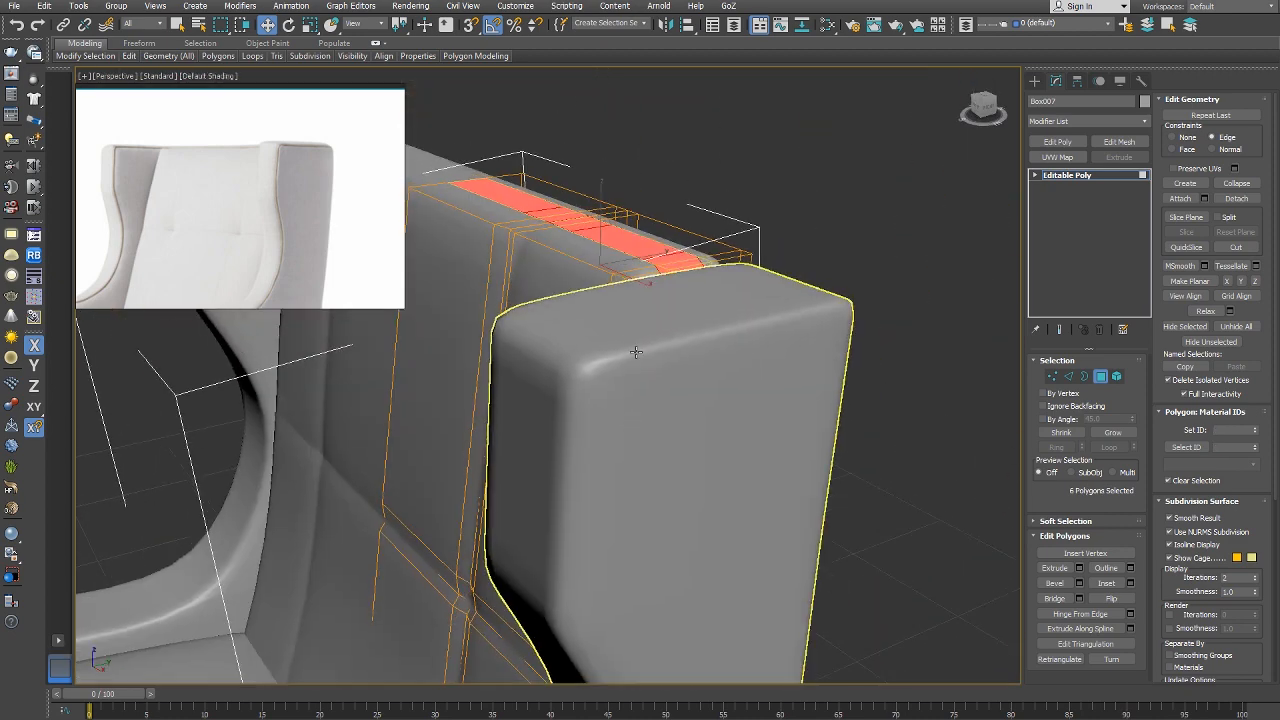
key("F3")
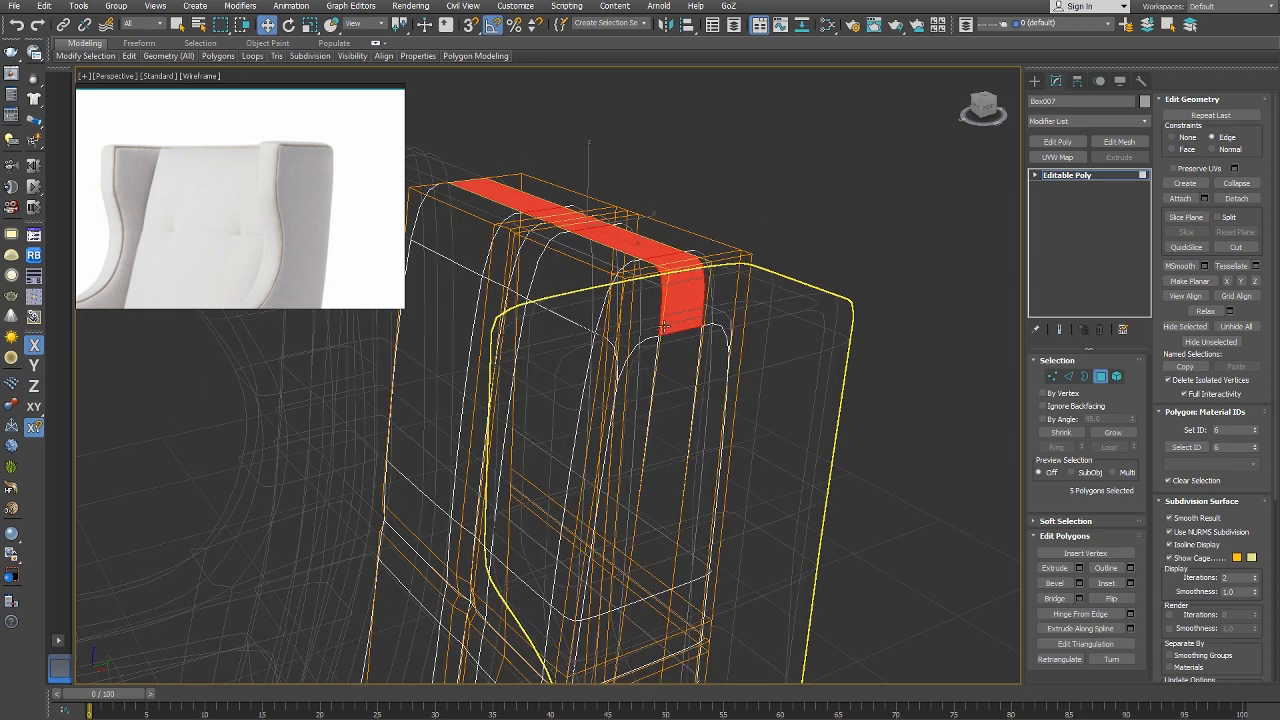
left_click_drag(624, 376, 624, 376, "alt")
left_click_drag(640, 278, 640, 278, "alt")
key("F3")
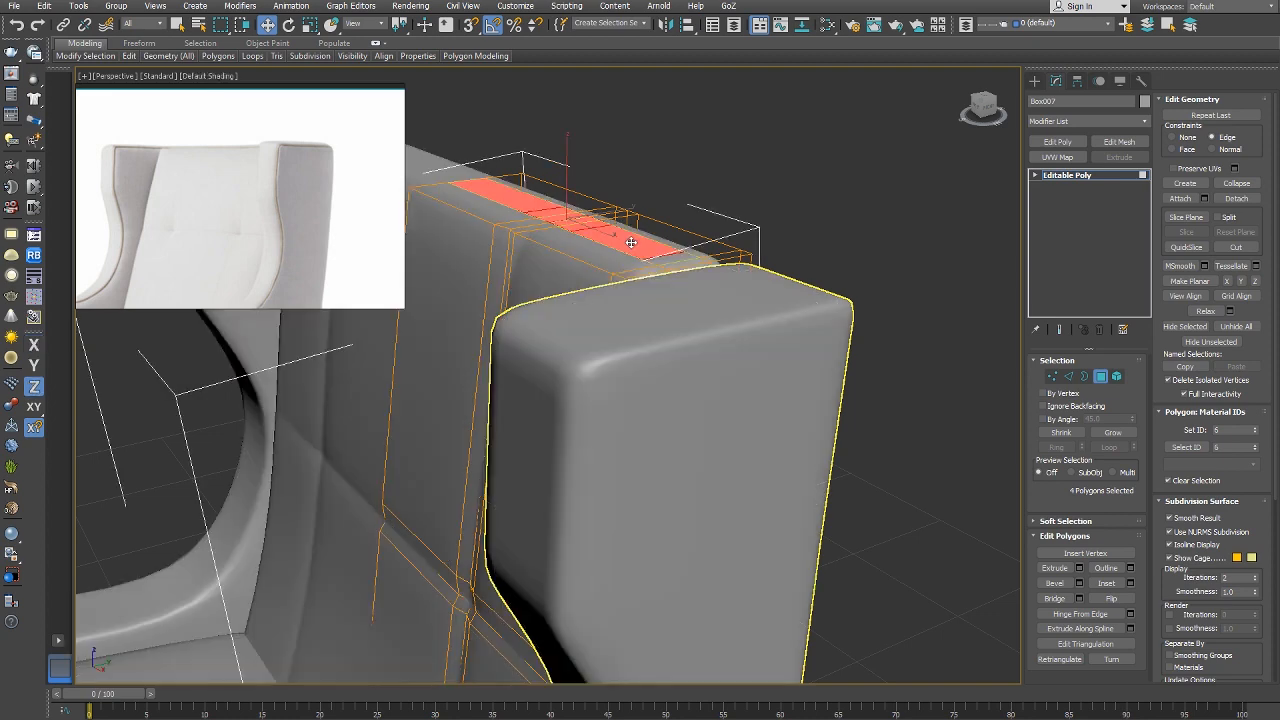
key("s")
right_click(632, 234)
left_click(655, 234)
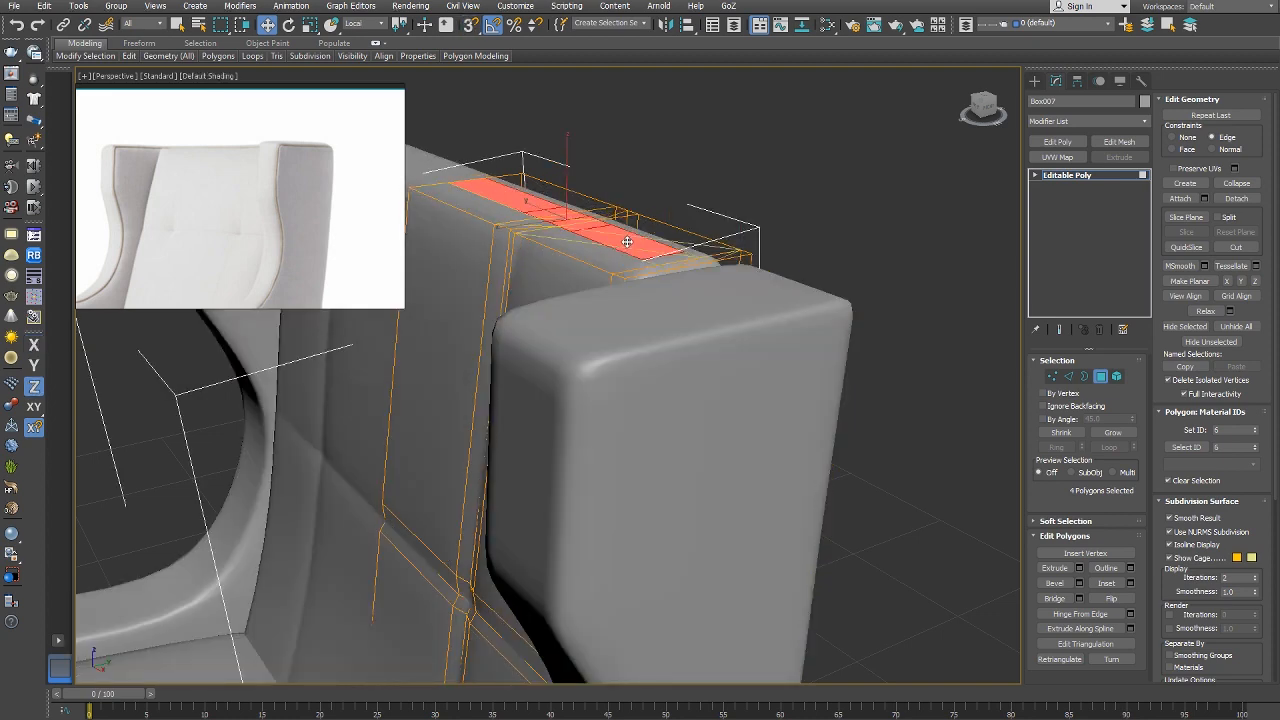
key("s")
right_click(628, 242)
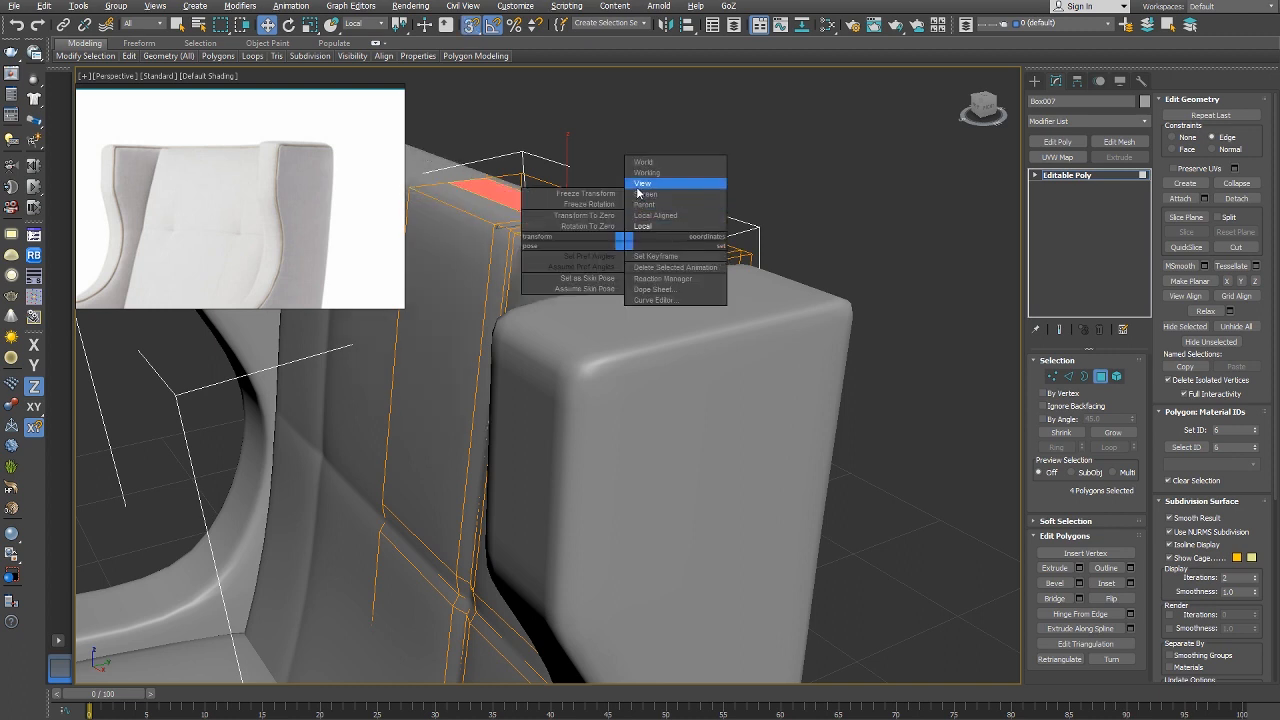
left_click(638, 185)
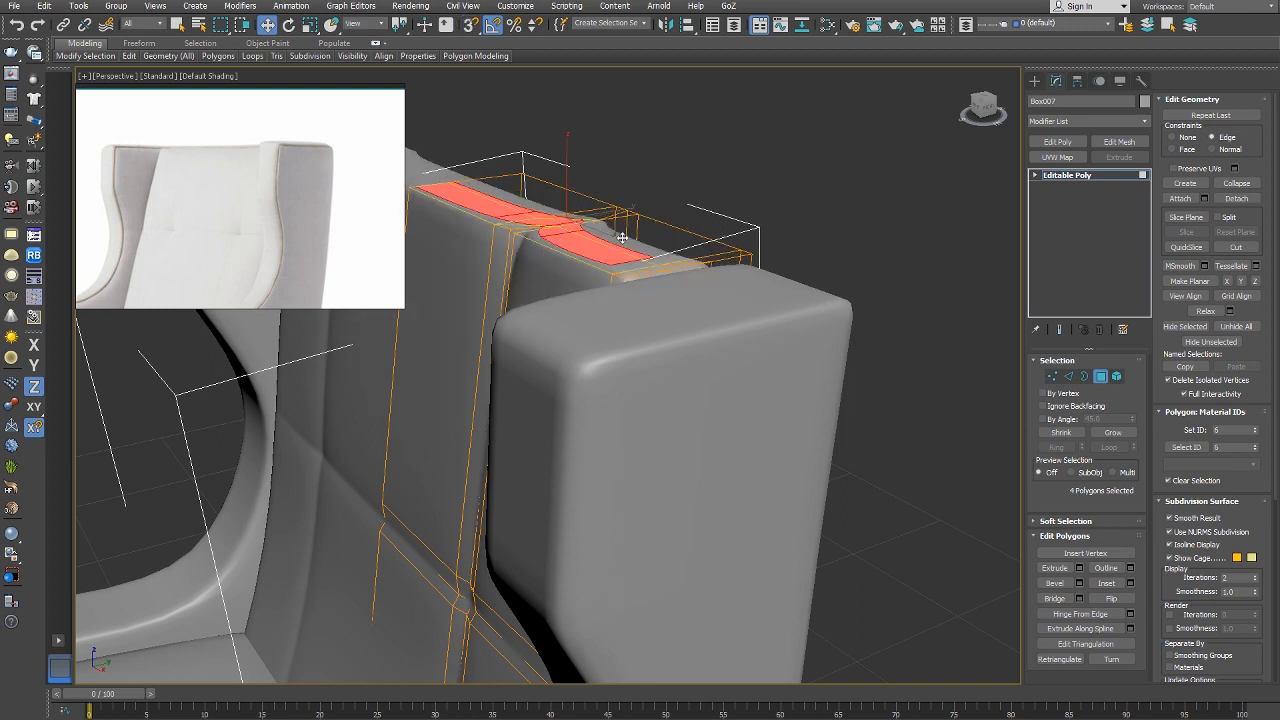
key("s")
Set the editing constraint to None and move the backrest's top polygon strip slightly in the Local coordinate system.
key("f")
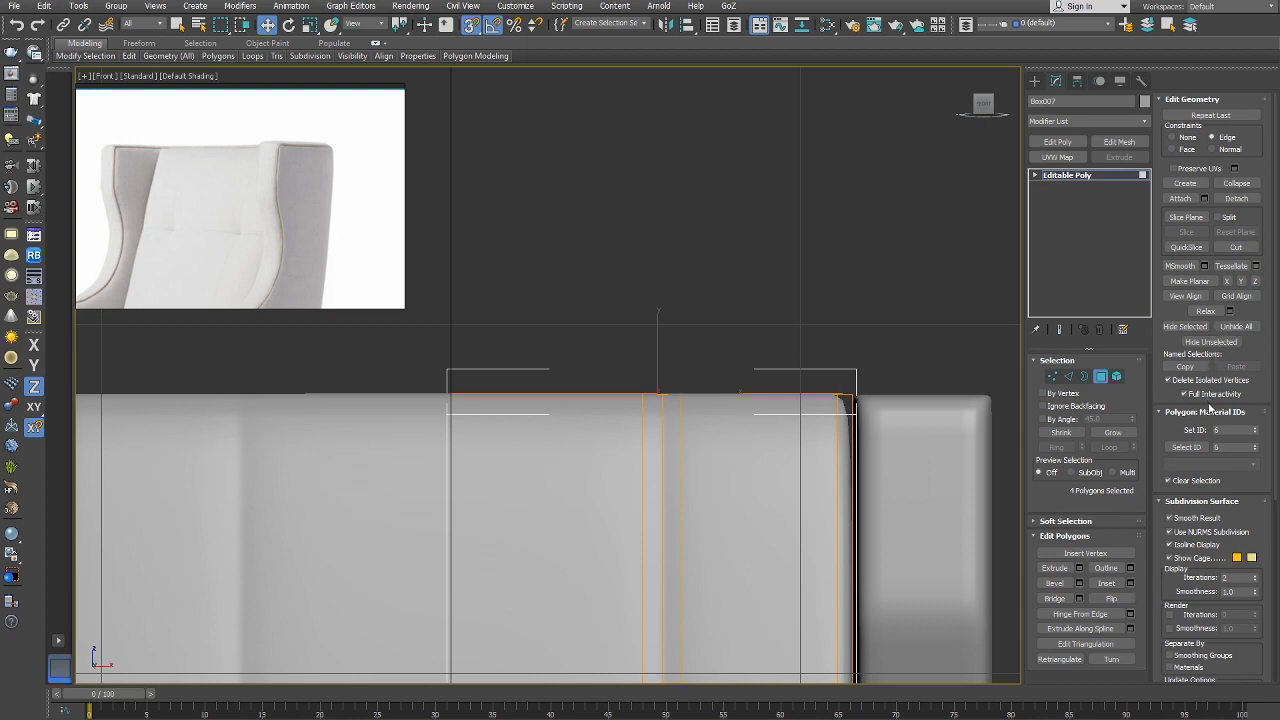
key("p")
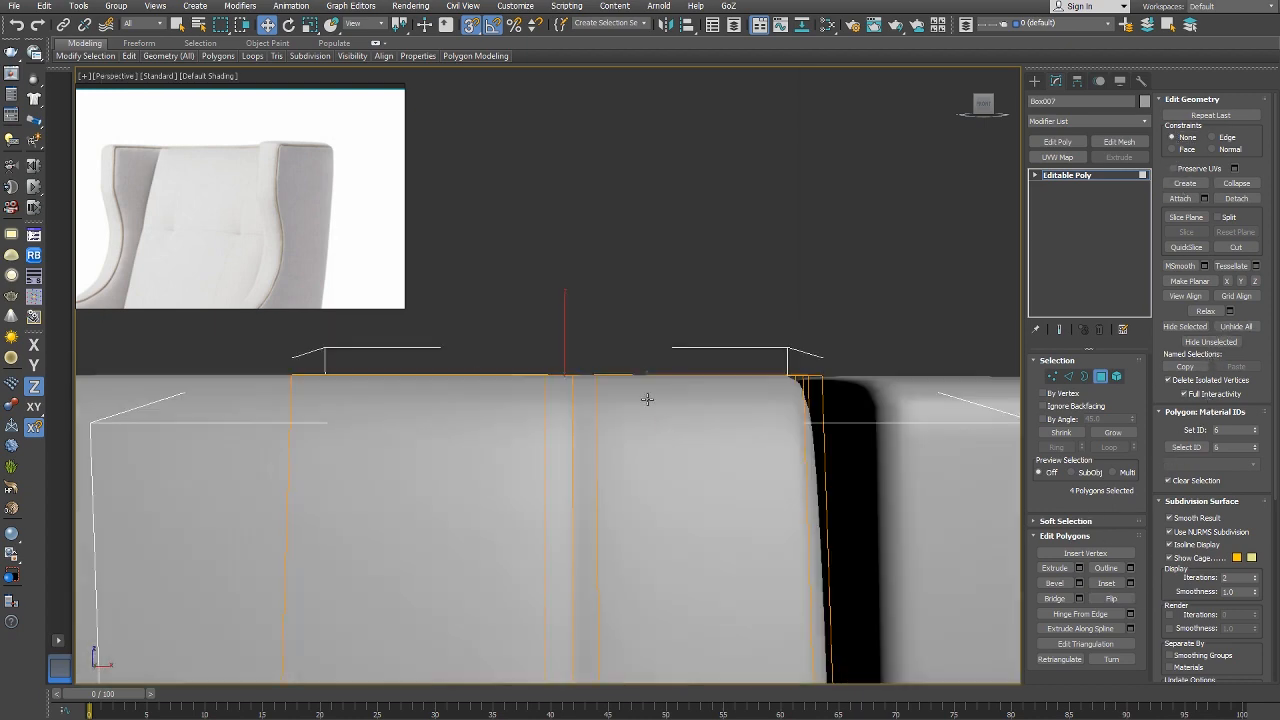
middle_click_drag(646, 398, 594, 458, "alt")
right_click(609, 386, "alt")
left_click(622, 372)
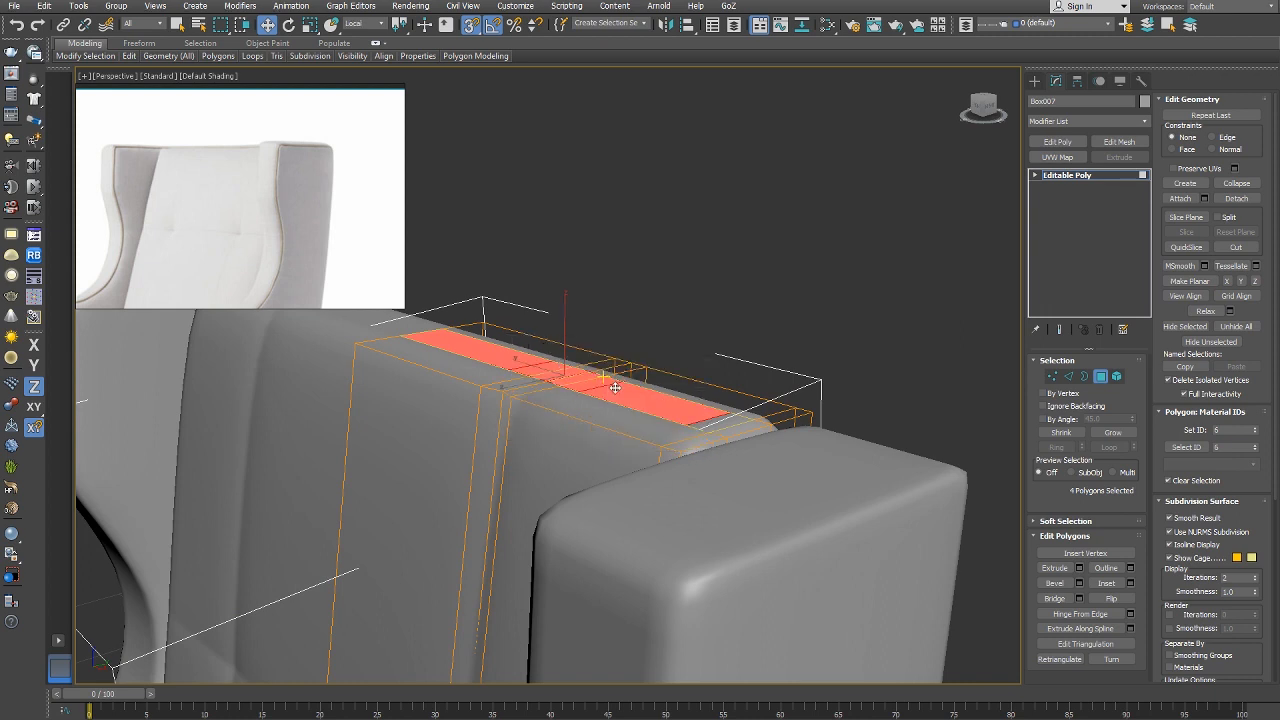
mouse_move(619, 392)
left_mouse_down()
mouse_move(623, 375)
mouse_move(624, 393)
left_mouse_up()
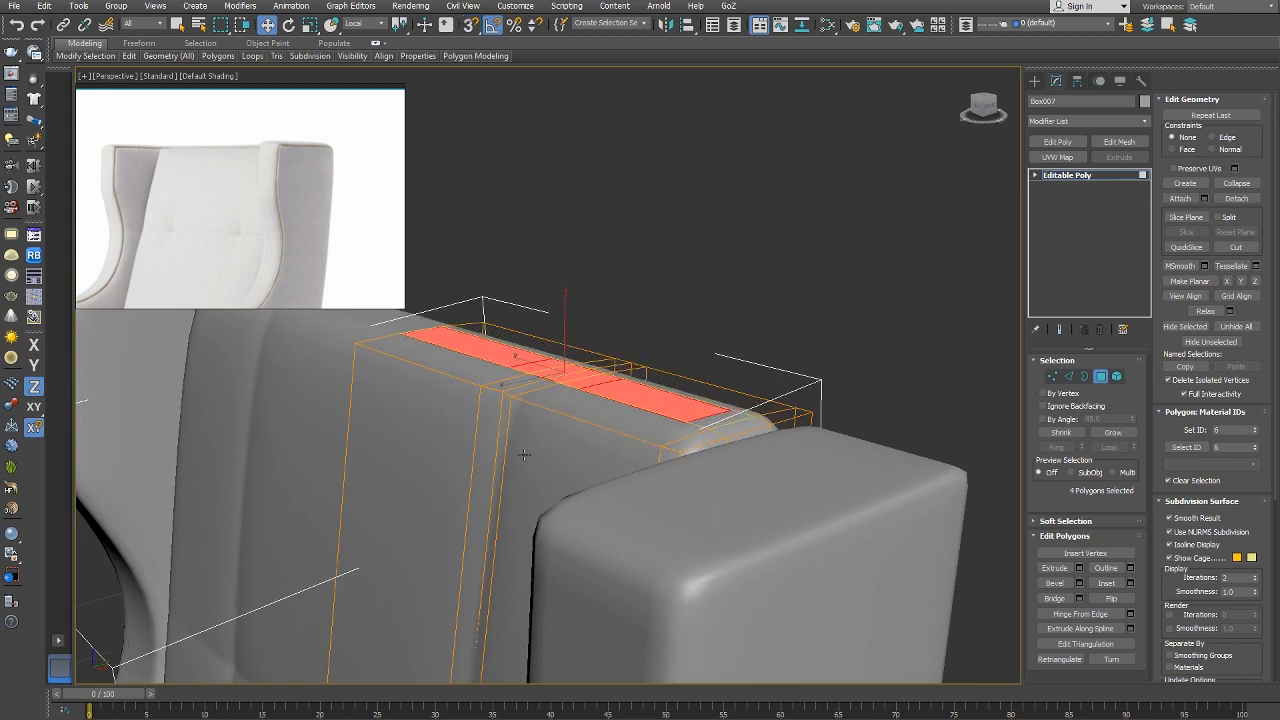
middle_click_drag(524, 454, 660, 340, "alt")
right_click(640, 388)
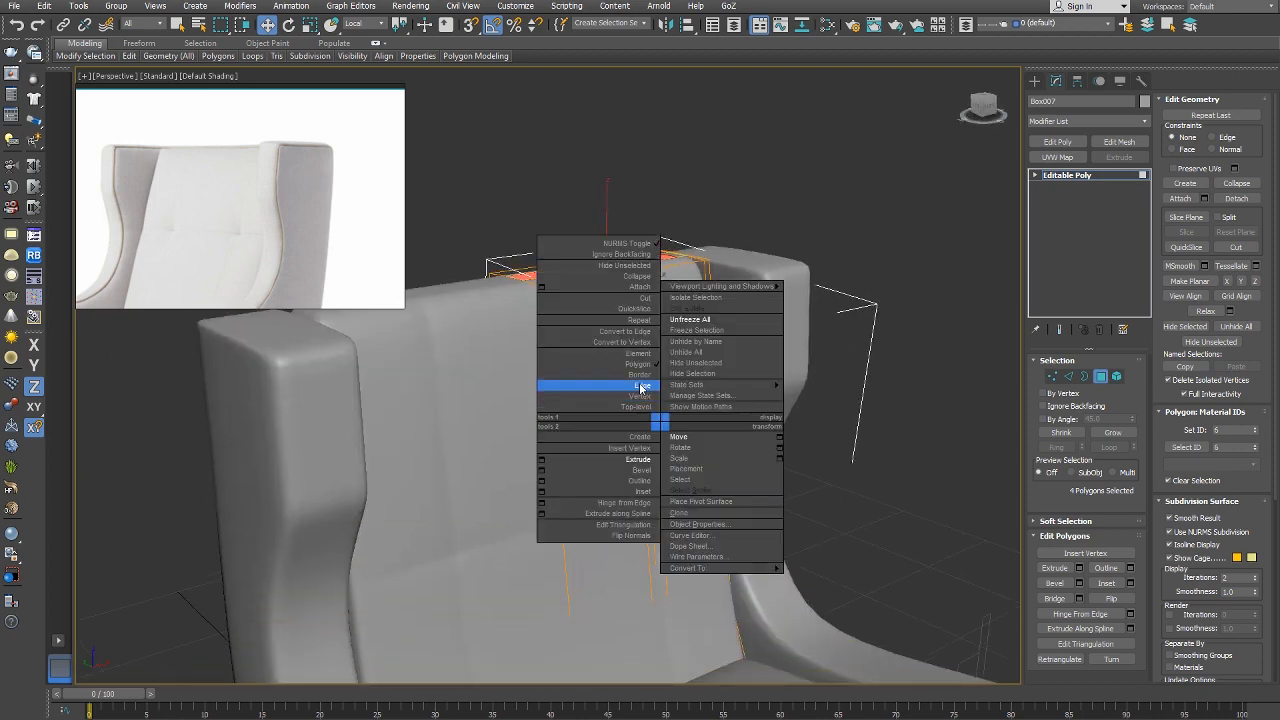
Select the two large front polygons of the backrest half's inner column and move them slightly along their local Z axis.
left_click(634, 364)
left_click(576, 419)
left_click(609, 557, "ctrl")
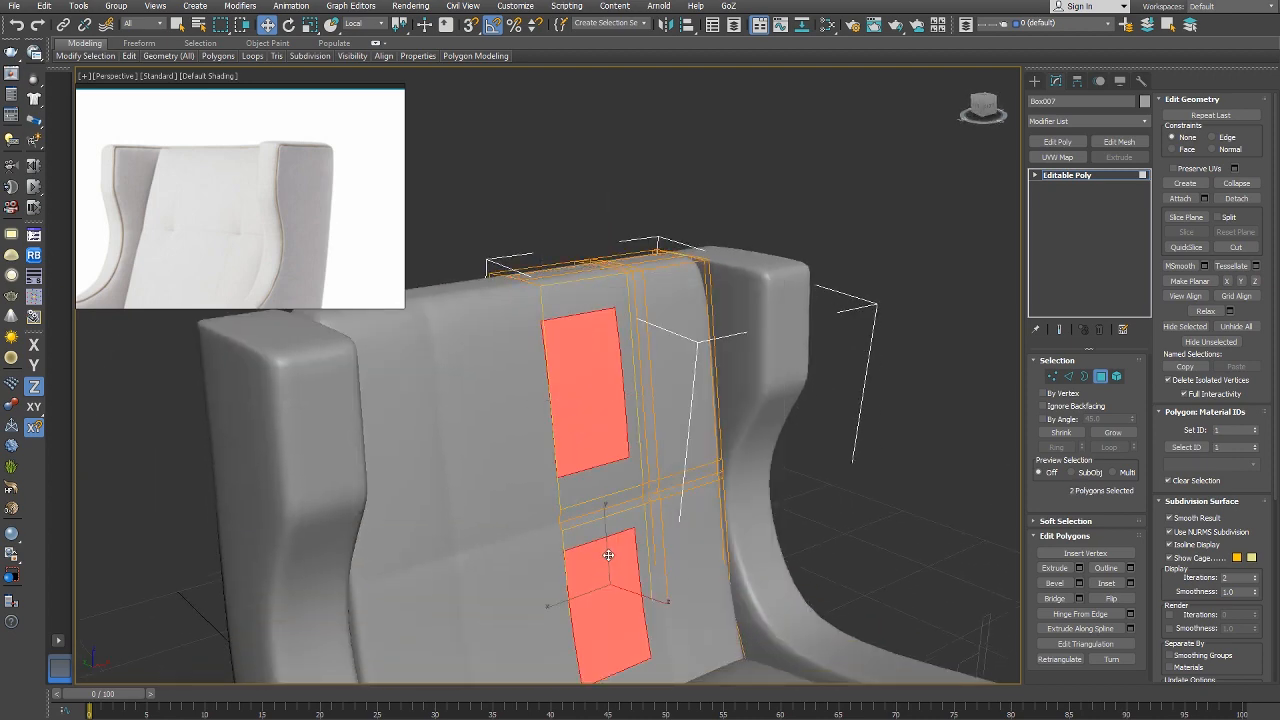
left_click_drag(604, 566, 606, 566)
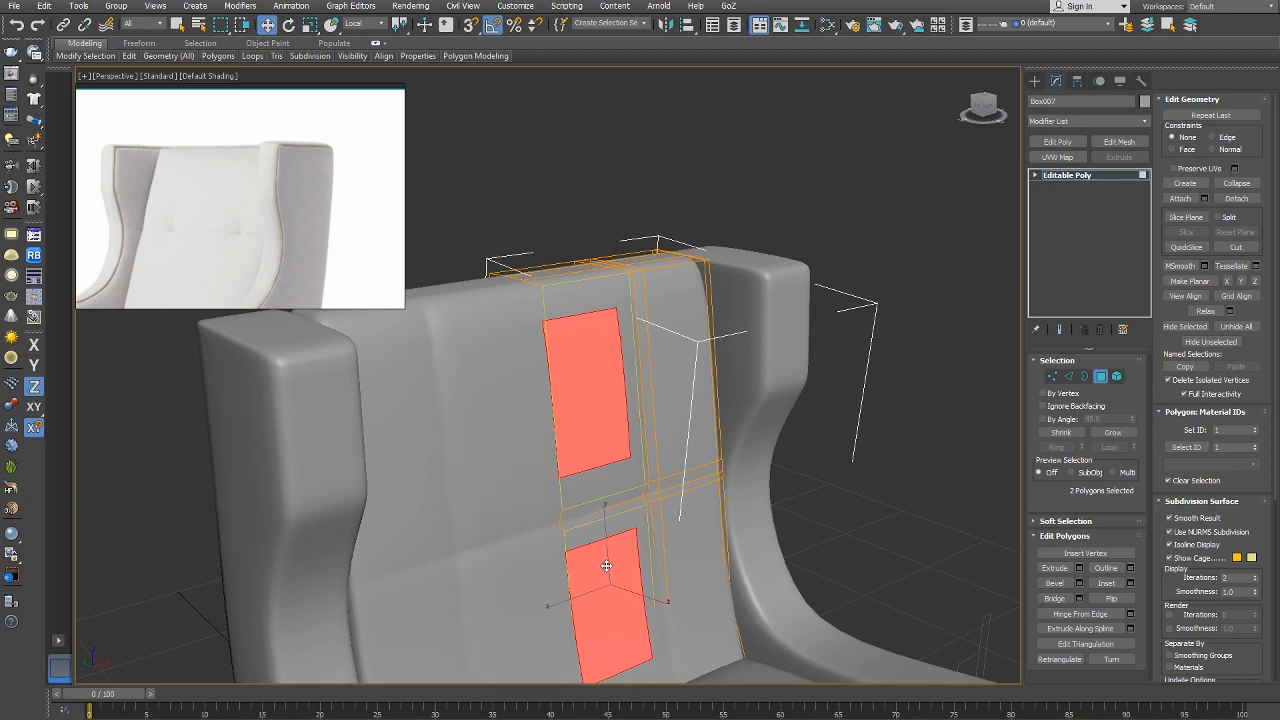
Select the two large front polygons in the backrest's outer column, move them slightly in the Local coordinate system, and finish polygon editing.
middle_click_drag(632, 549, 694, 398, "alt")
left_click(694, 398)
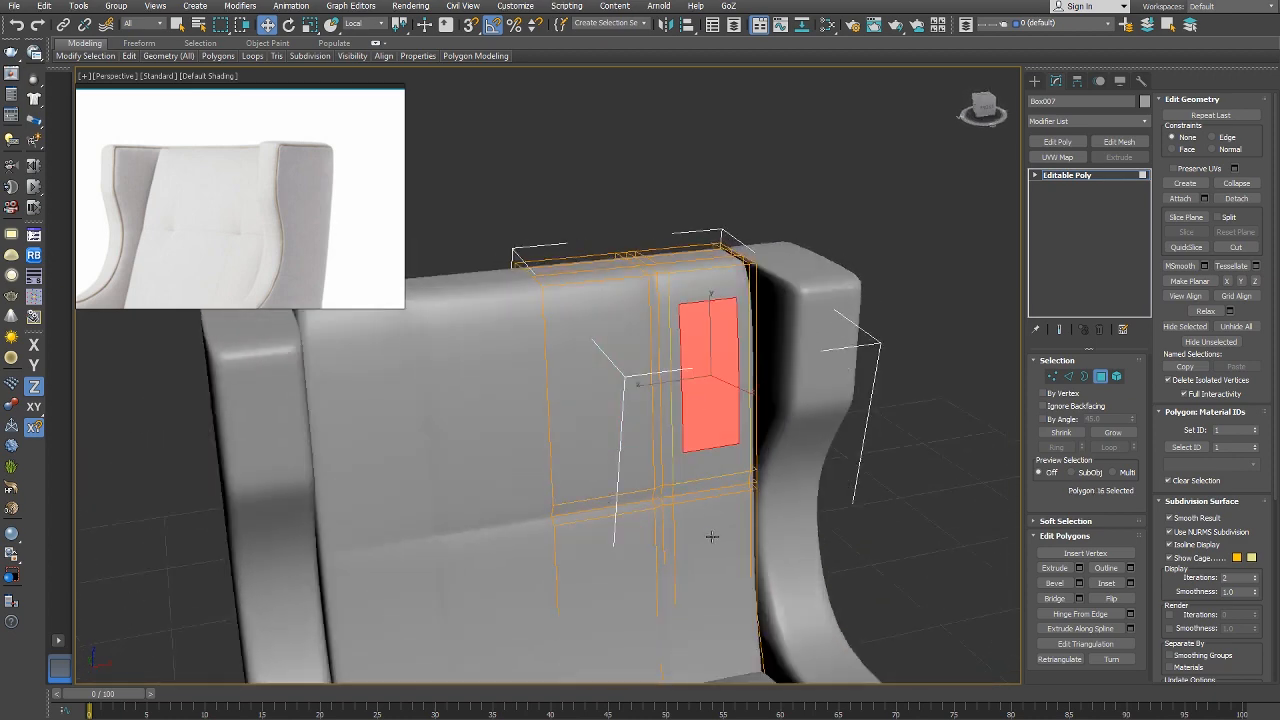
left_click(713, 540, "ctrl")
left_click_drag(700, 413, 701, 413)
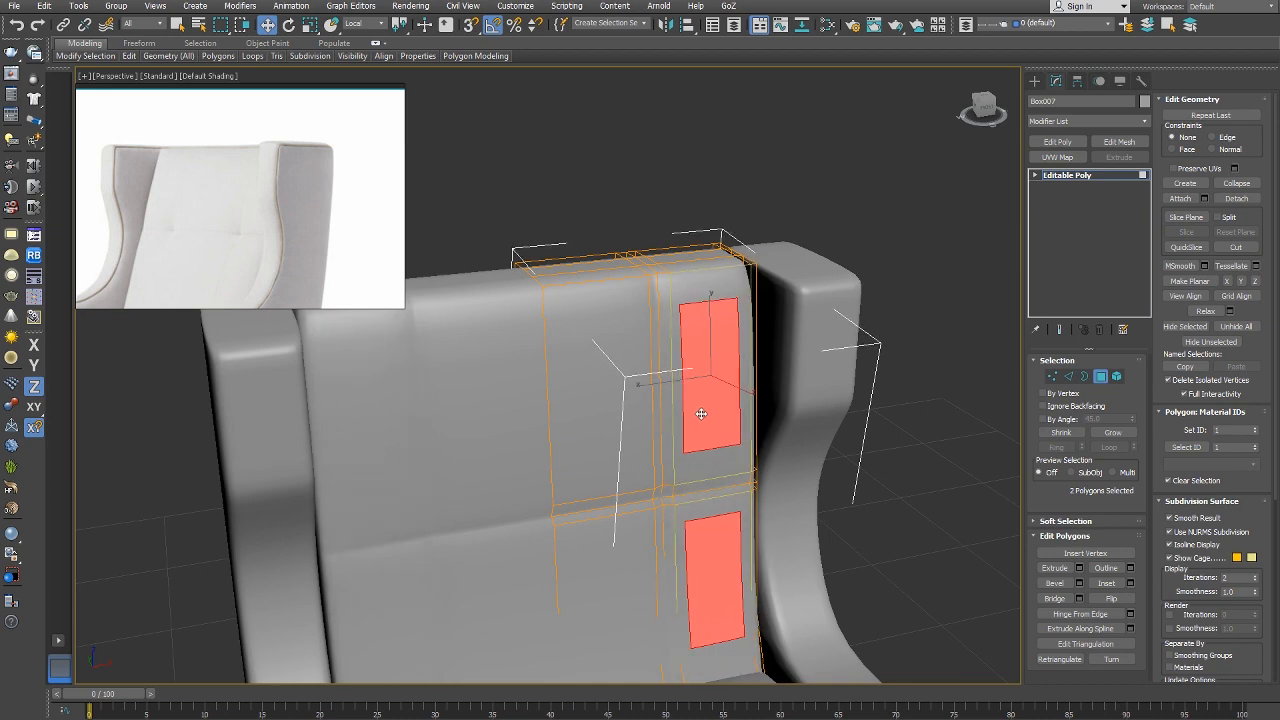
middle_click_drag(701, 413, 703, 453, "alt")
scroll(703, 453, "down", 3)
right_click(811, 501)
left_click(789, 484)
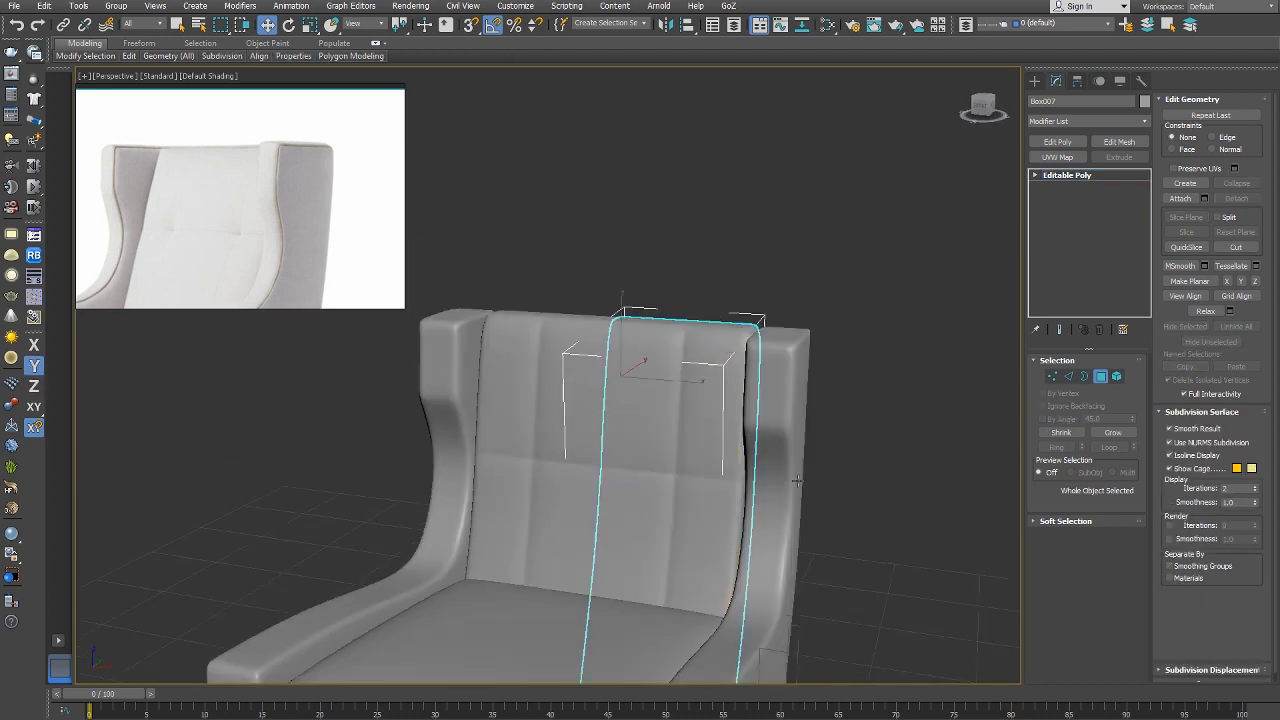
left_click(822, 510)
Push the vertex where the backrest's vertical and horizontal seams cross inward to form a button dimple like the reference photo's.
middle_click_drag(788, 527, 690, 414, "alt")
scroll(690, 414, "up", 5)
right_click(737, 414)
left_click(709, 380)
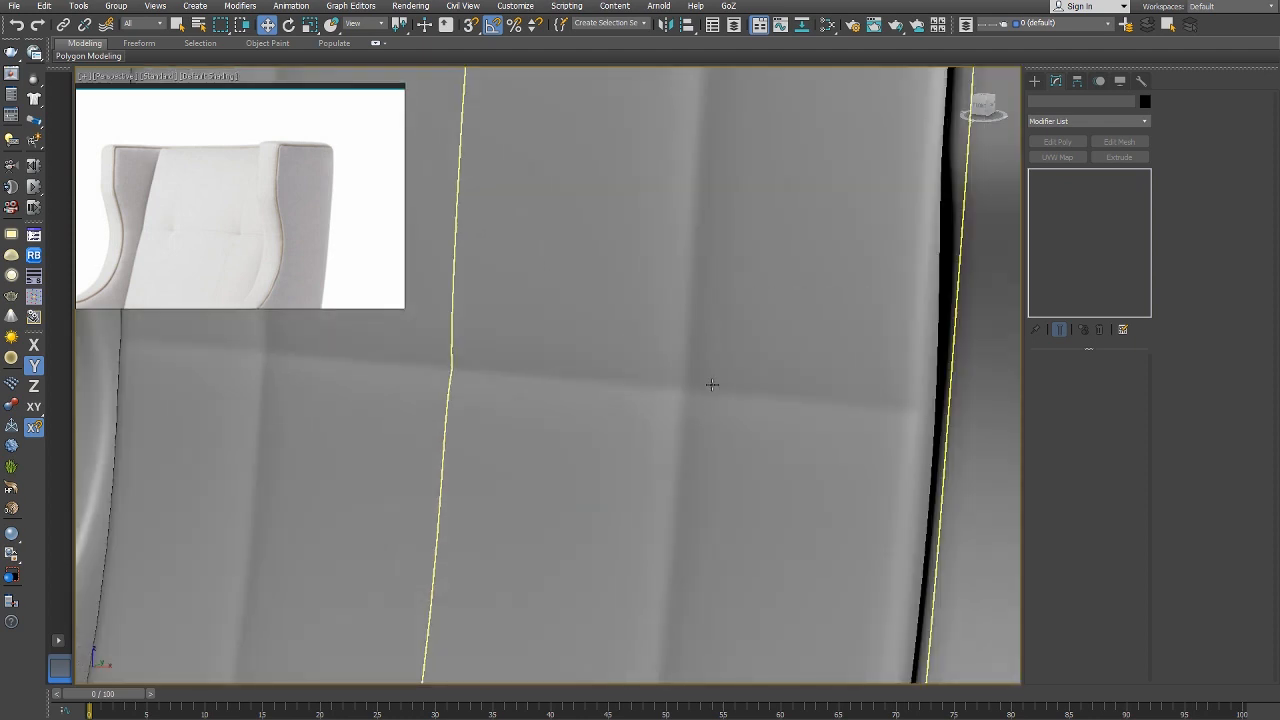
right_click(712, 385)
left_click(640, 354)
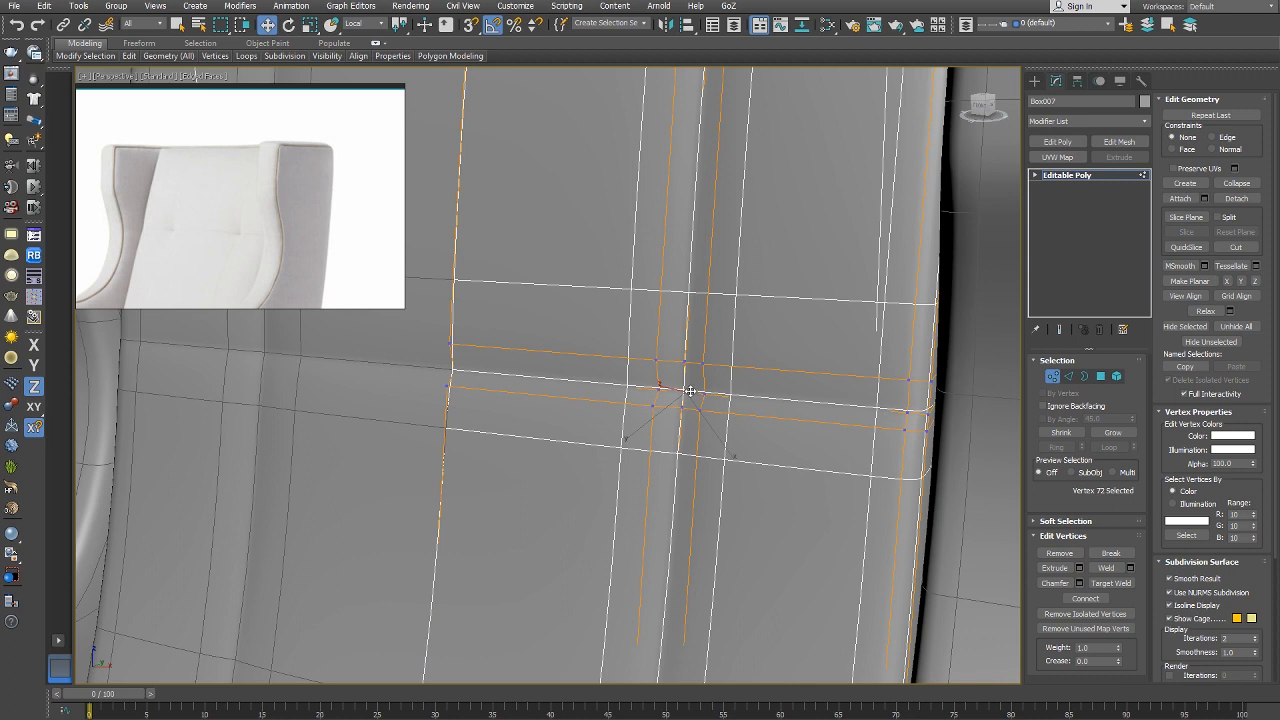
left_click_drag(690, 391, 719, 397)
scroll(719, 397, "down", 2)
scroll(201, 193, "up", 4)
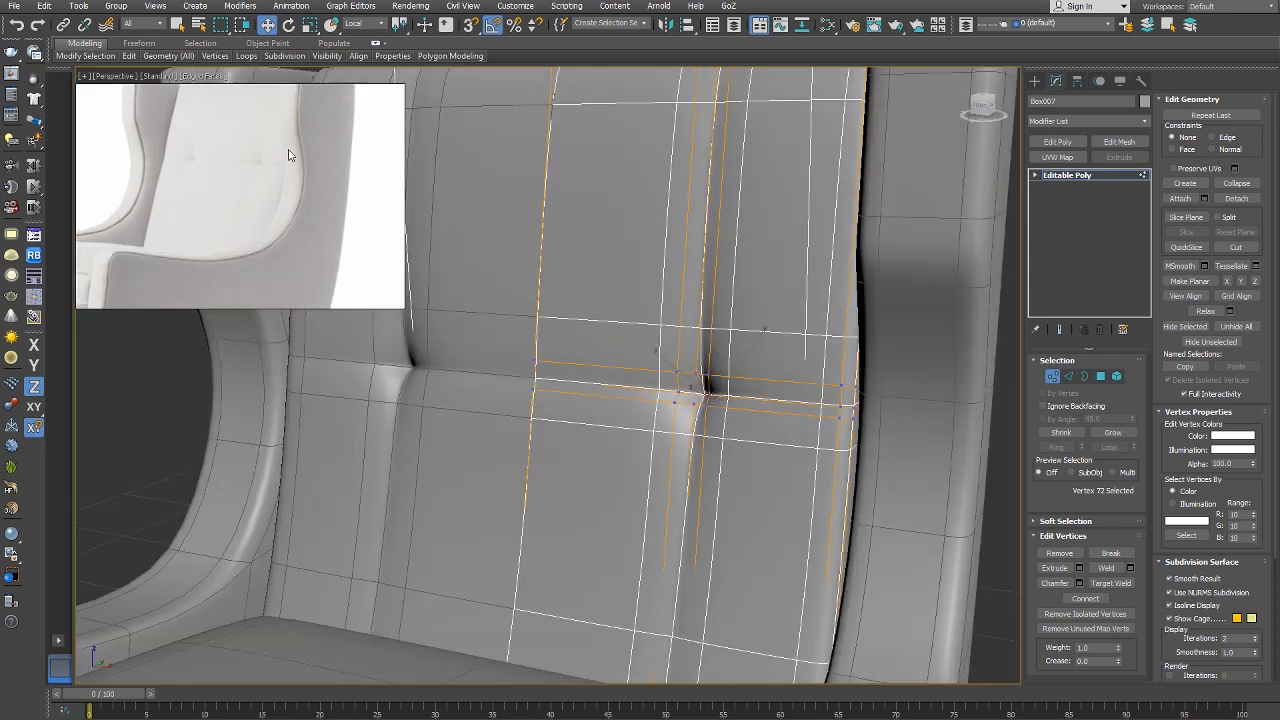
middle_click_drag(201, 193, 253, 242)
scroll(253, 242, "down", 2)
middle_click_drag(682, 491, 691, 405)
Select the row of 14 vertices below the backrest's horizontal seam and raise it in the View coordinate system.
right_click(677, 391)
key("r")
scroll(691, 405, "down", 5)
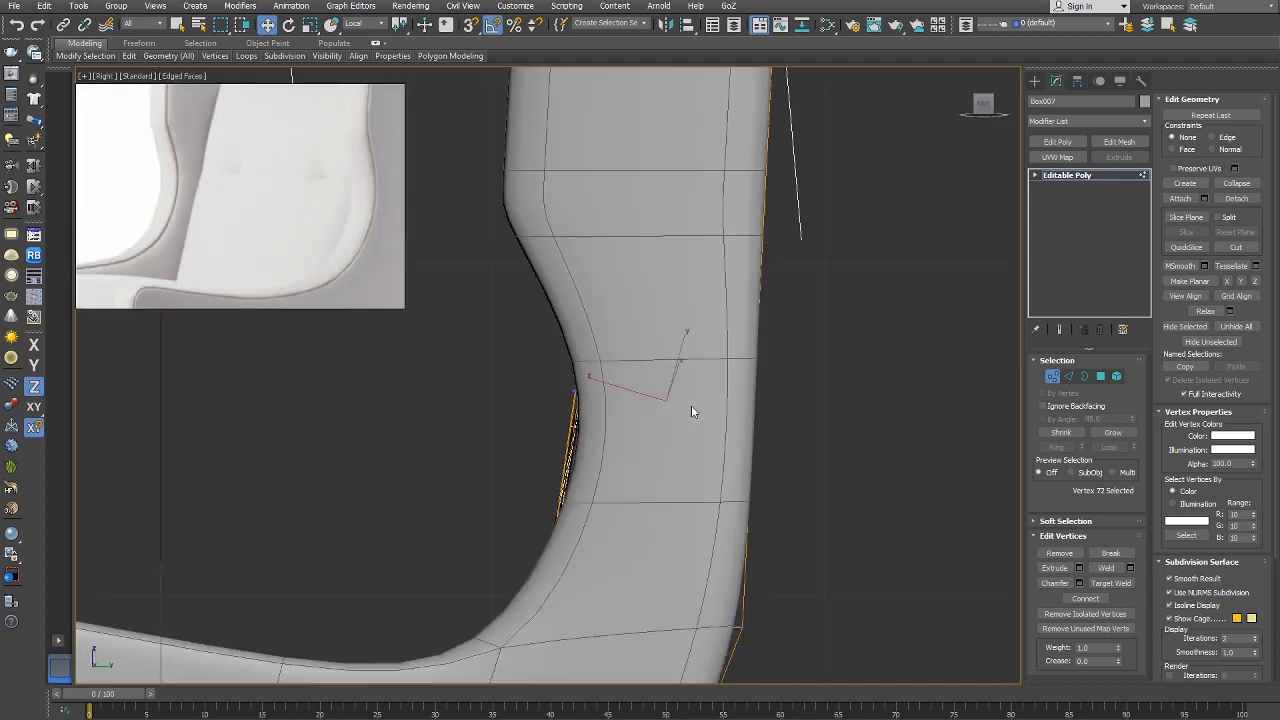
key("F3")
middle_click_drag(592, 564, 646, 332)
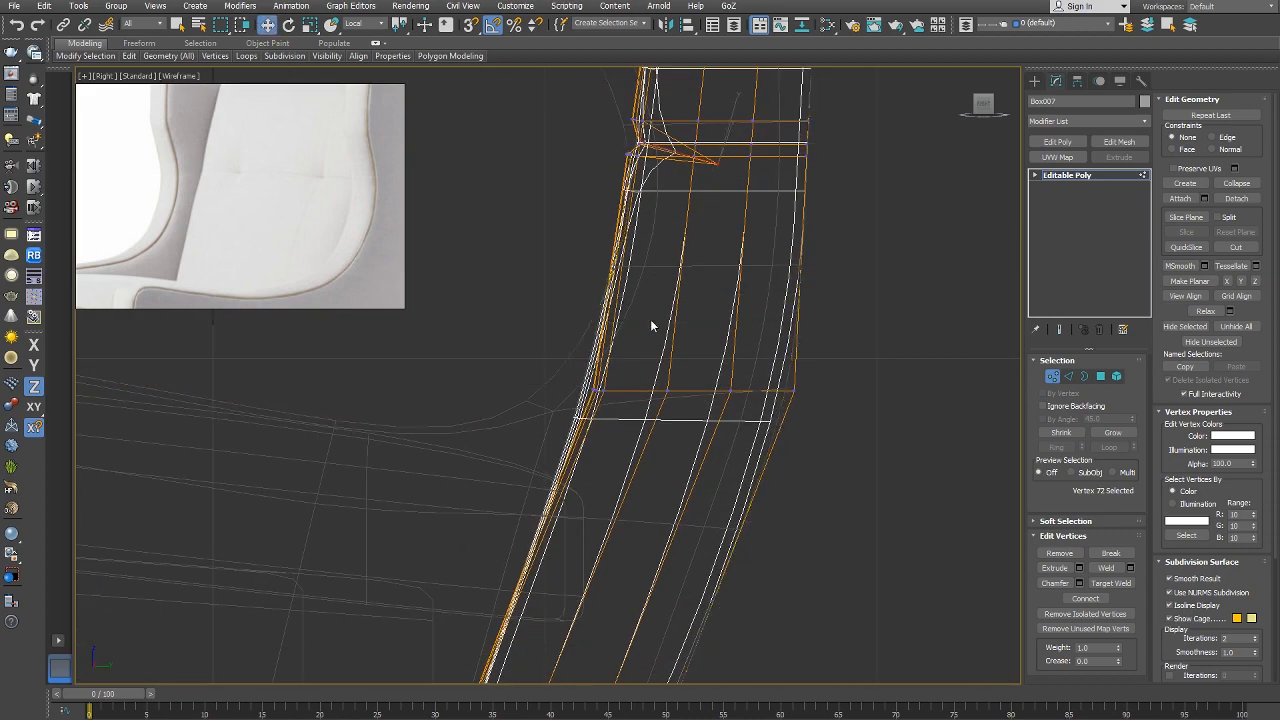
right_click(676, 337)
left_click(669, 323)
key("p")
middle_click_drag(482, 466, 575, 470, "alt")
key("F3")
scroll(554, 455, "down", 5)
right_click(575, 466)
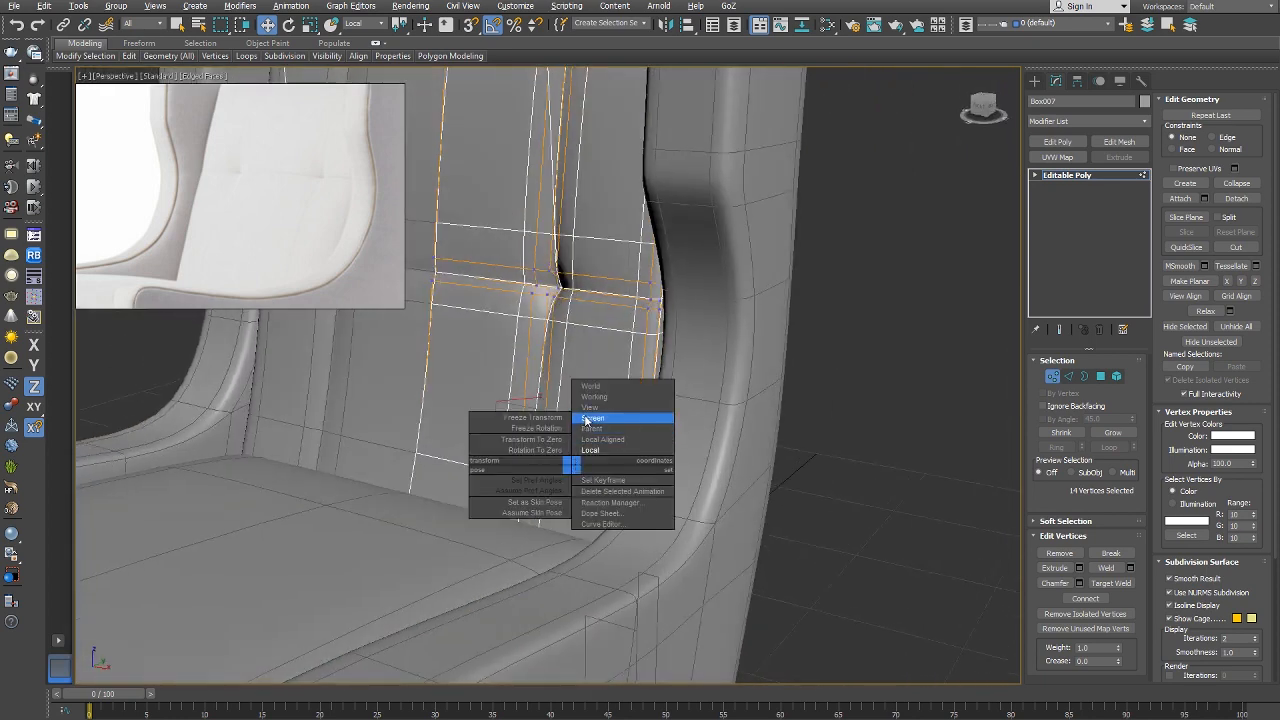
left_click(588, 408)
left_click_drag(590, 449, 598, 382)
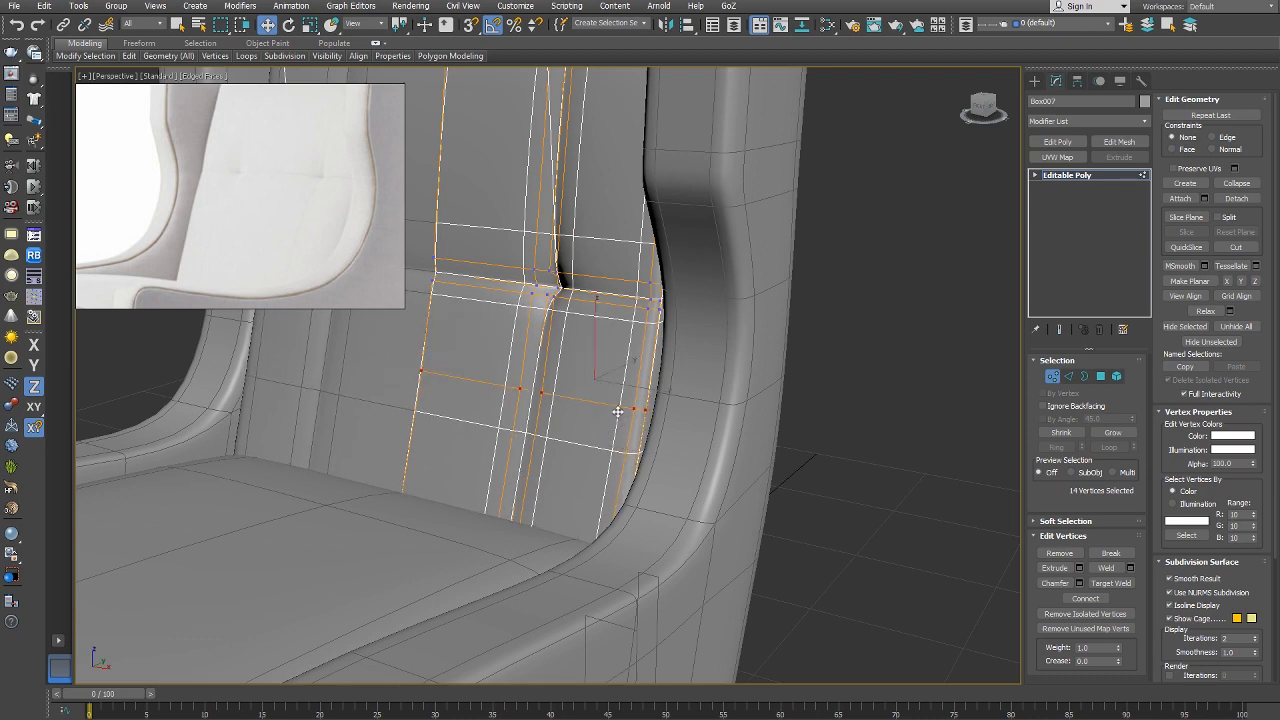
Shift the vertex row below the seam slightly toward the rear along X, checking it against the side frame in the right view.
key("r")
scroll(490, 427, "down", 4)
key("F3")
middle_click_drag(398, 394, 432, 414)
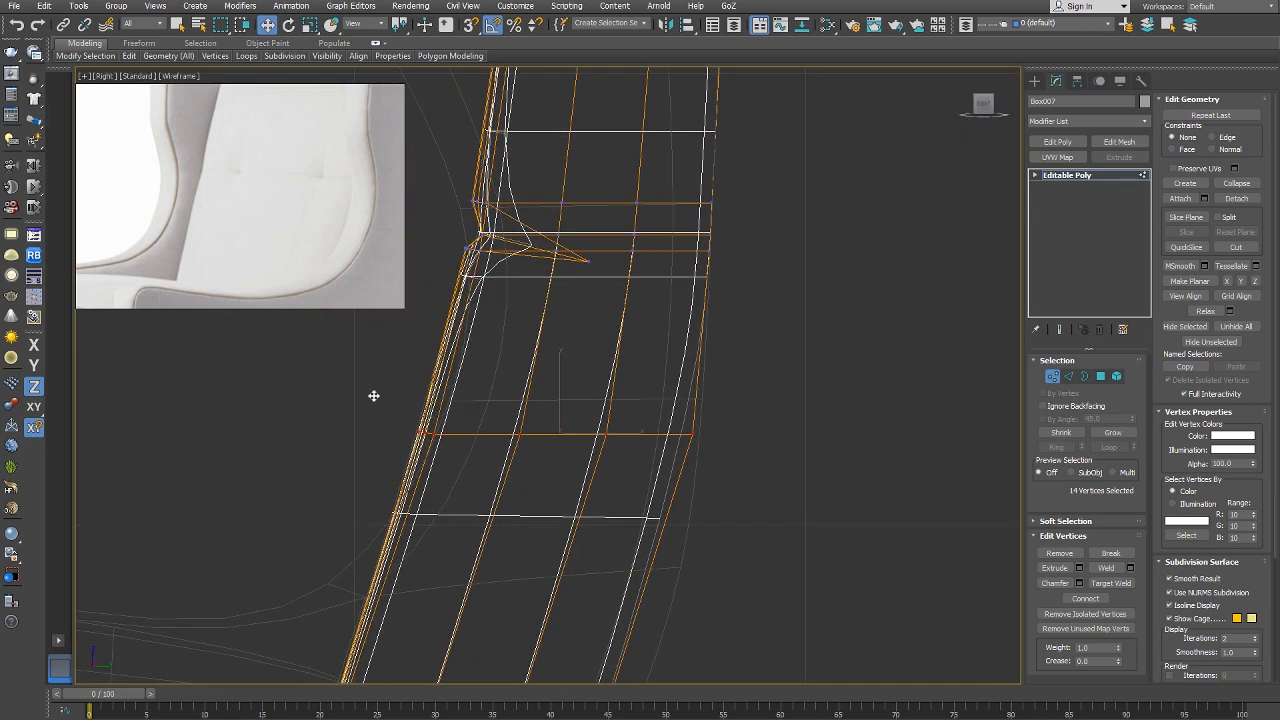
scroll(445, 455, "down", 3)
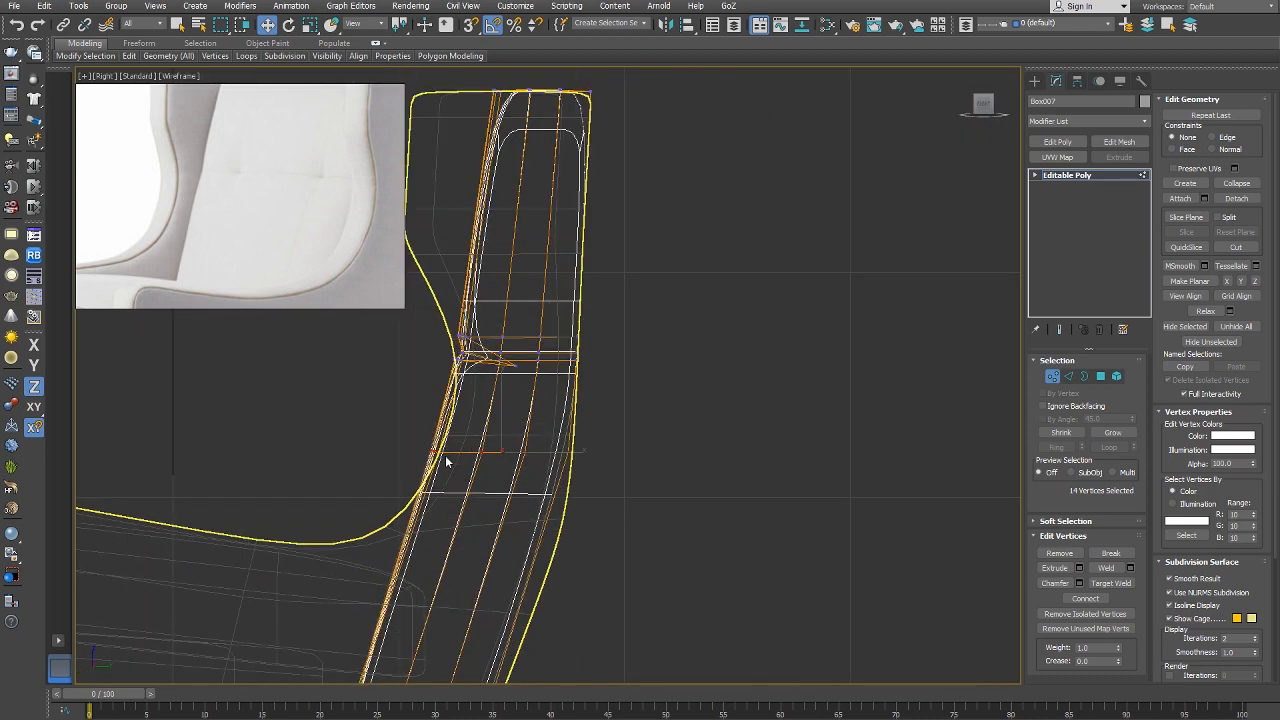
scroll(551, 479, "up", 3)
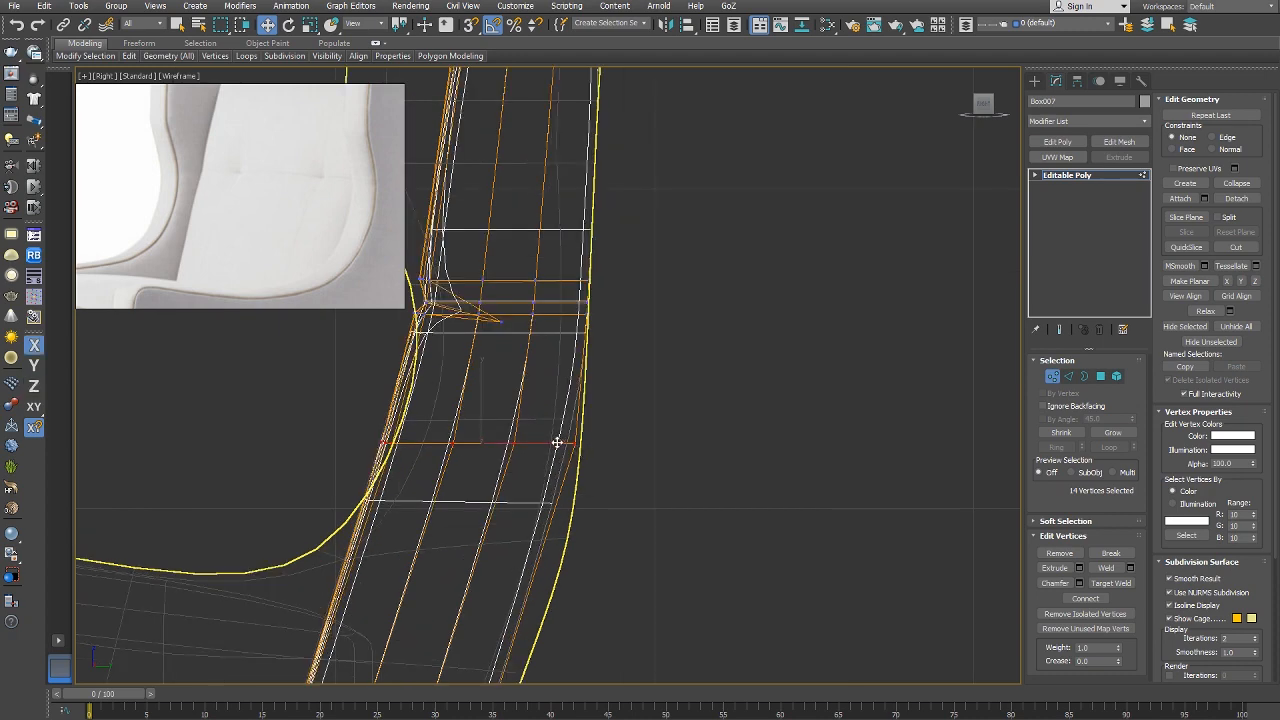
key("F3")
scroll(558, 460, "up", 2)
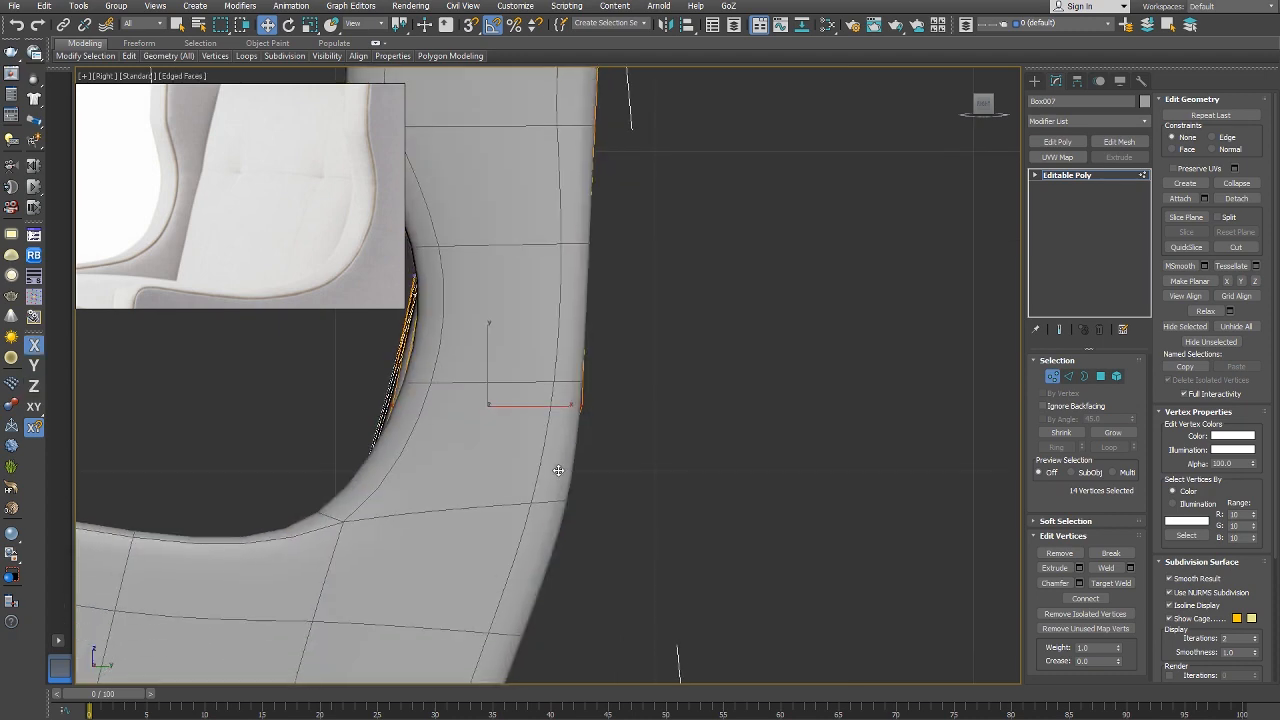
key("F3")
scroll(558, 470, "down", 4)
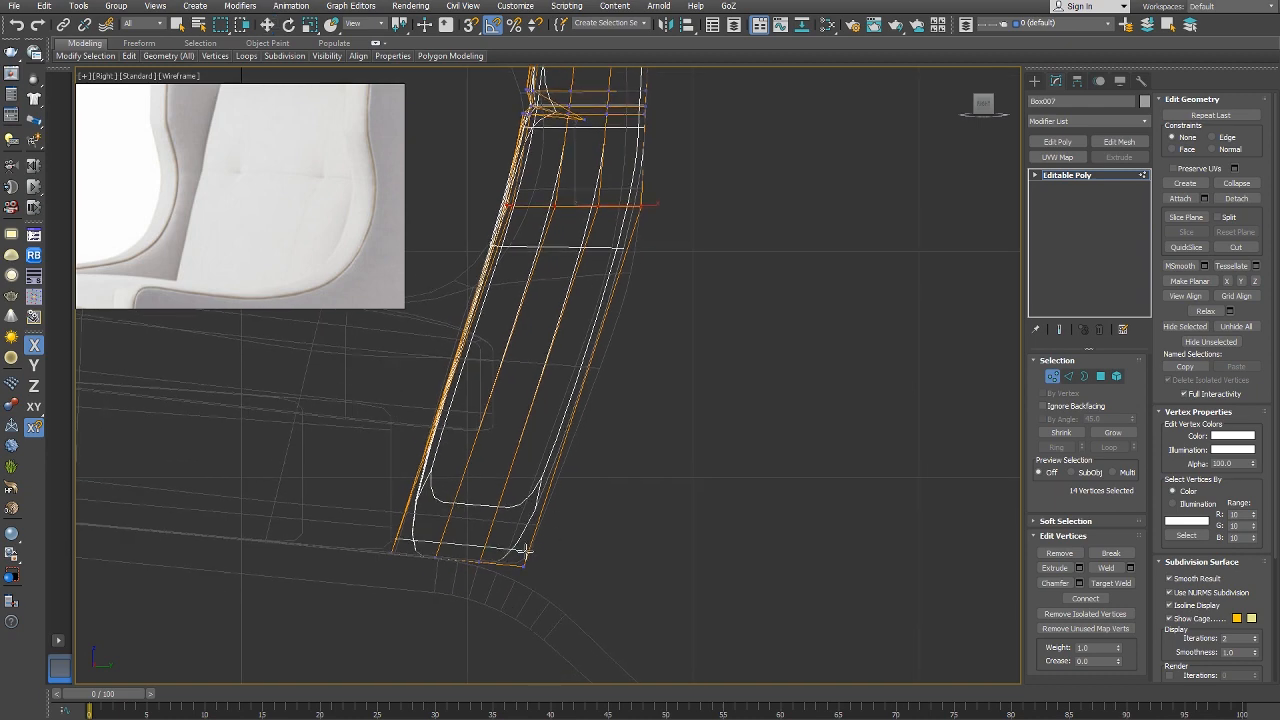
Insert two edge loops across the backrest's lower section, one close to its bottom edge and one about midway up.
left_click(526, 551)
right_click(530, 549)
right_click(572, 539)
left_click(588, 545)
middle_click_drag(588, 404, 585, 429)
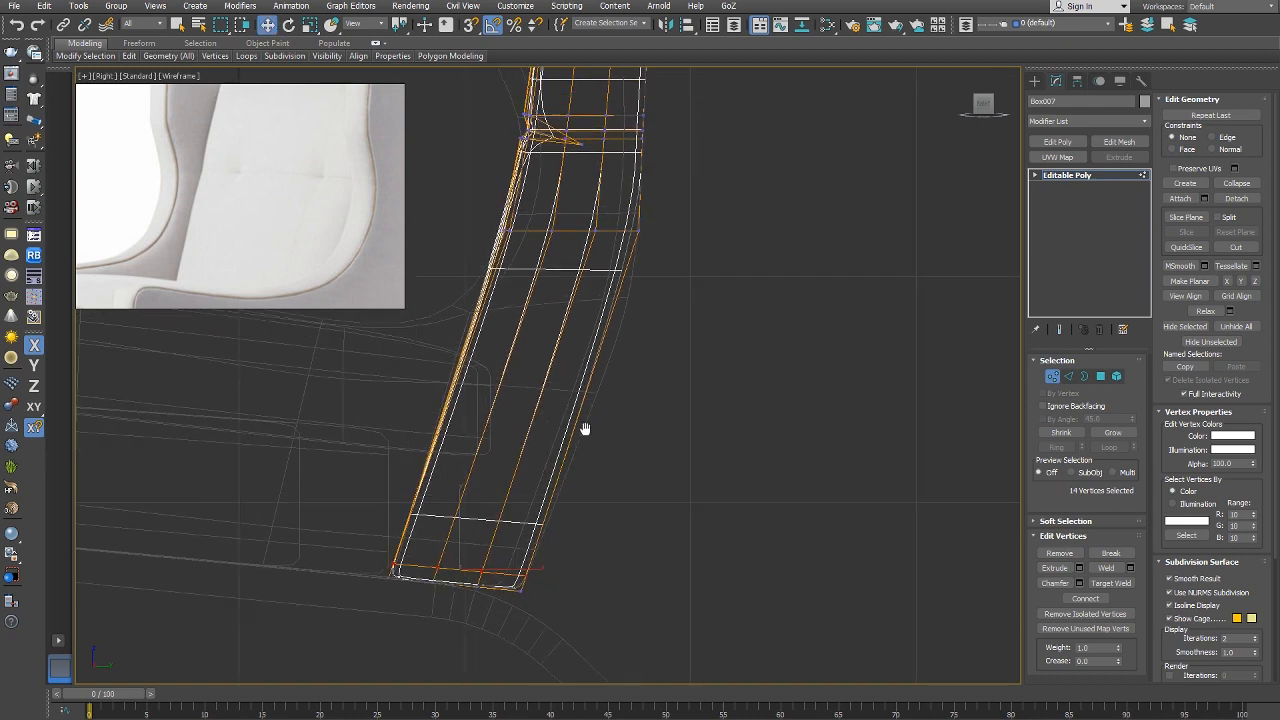
right_click(617, 400)
left_click(598, 362)
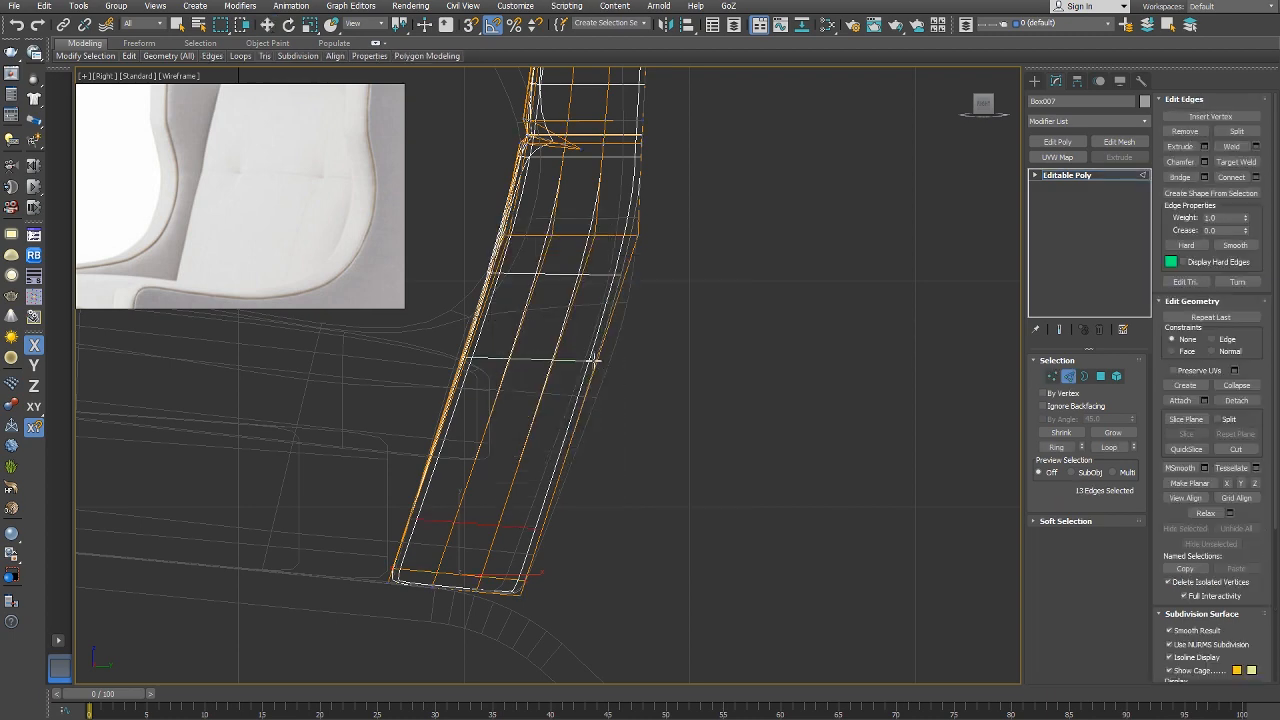
double_click(594, 360)
key("w")
Move the six rear vertices of the backrest's new middle loop backward along X to follow the side frame's curve.
right_click(651, 322)
left_click(632, 272)
scroll(626, 363, "up", 2)
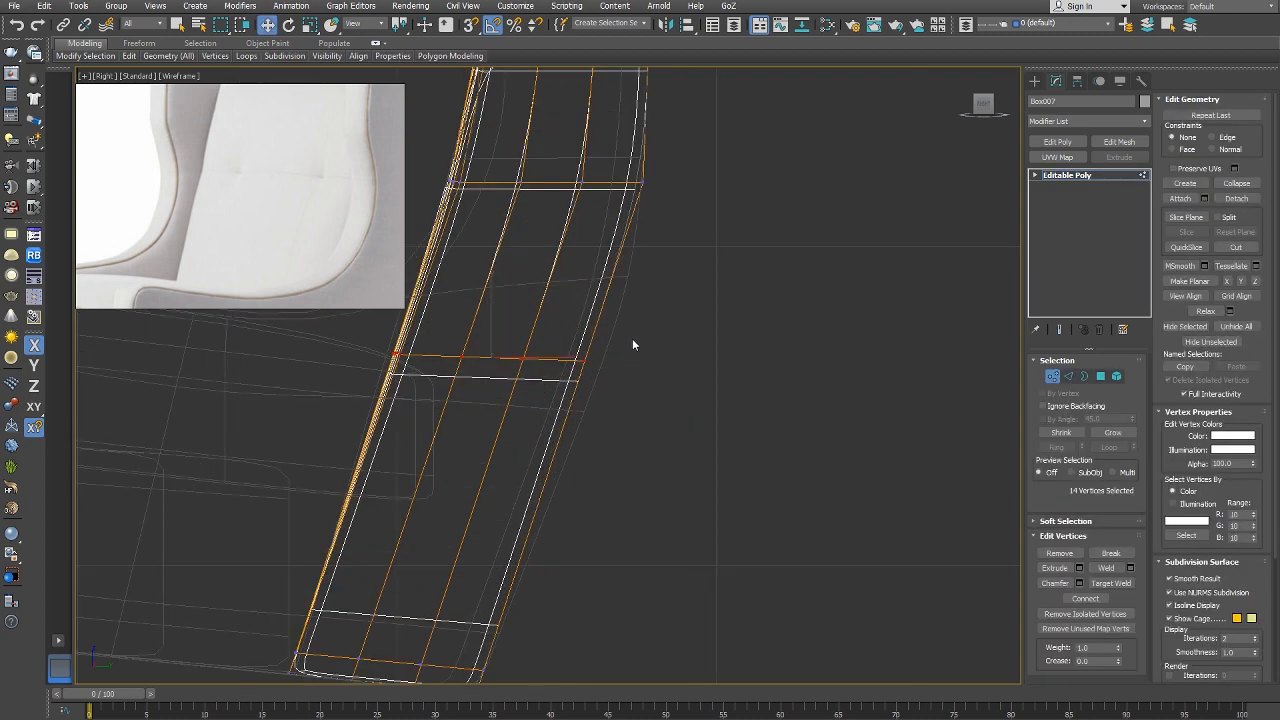
left_click_drag(632, 338, 547, 400)
left_click_drag(584, 350, 604, 357)
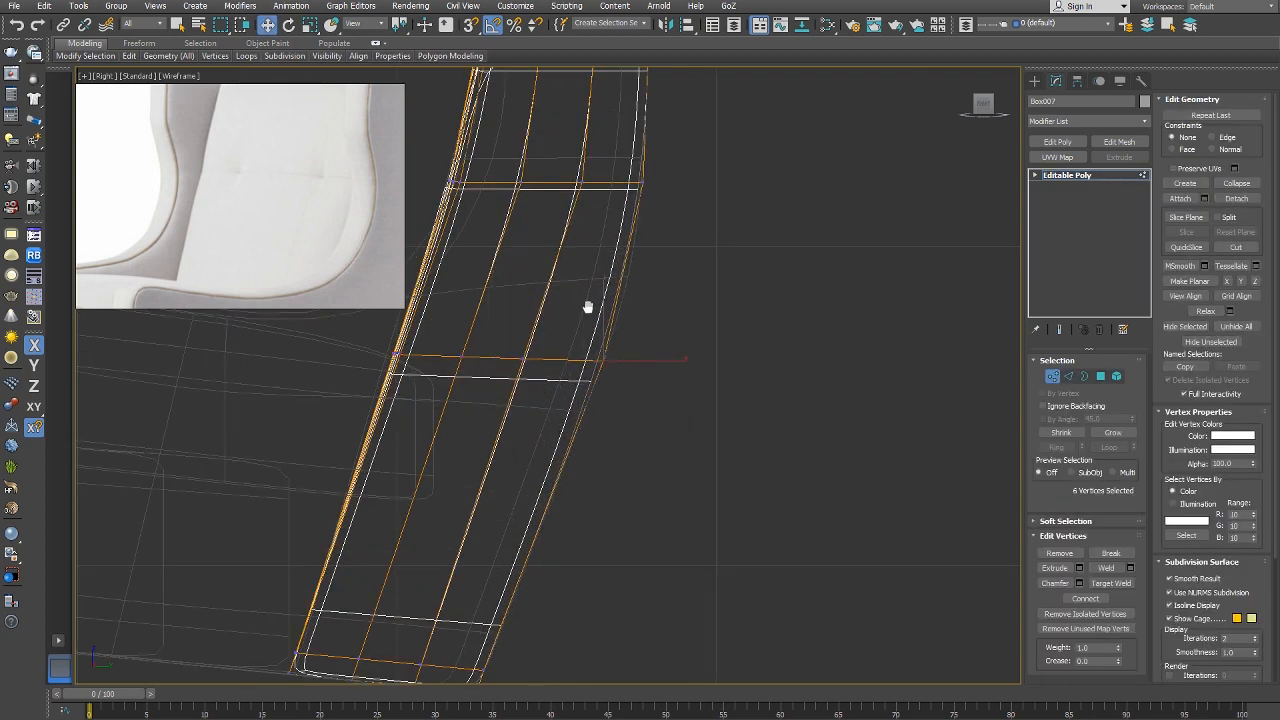
middle_click_drag(588, 307, 594, 434)
Leave vertex editing and examine the whole armchair with its dimpled backrest in the perspective view.
key("p")
scroll(561, 397, "up", 5)
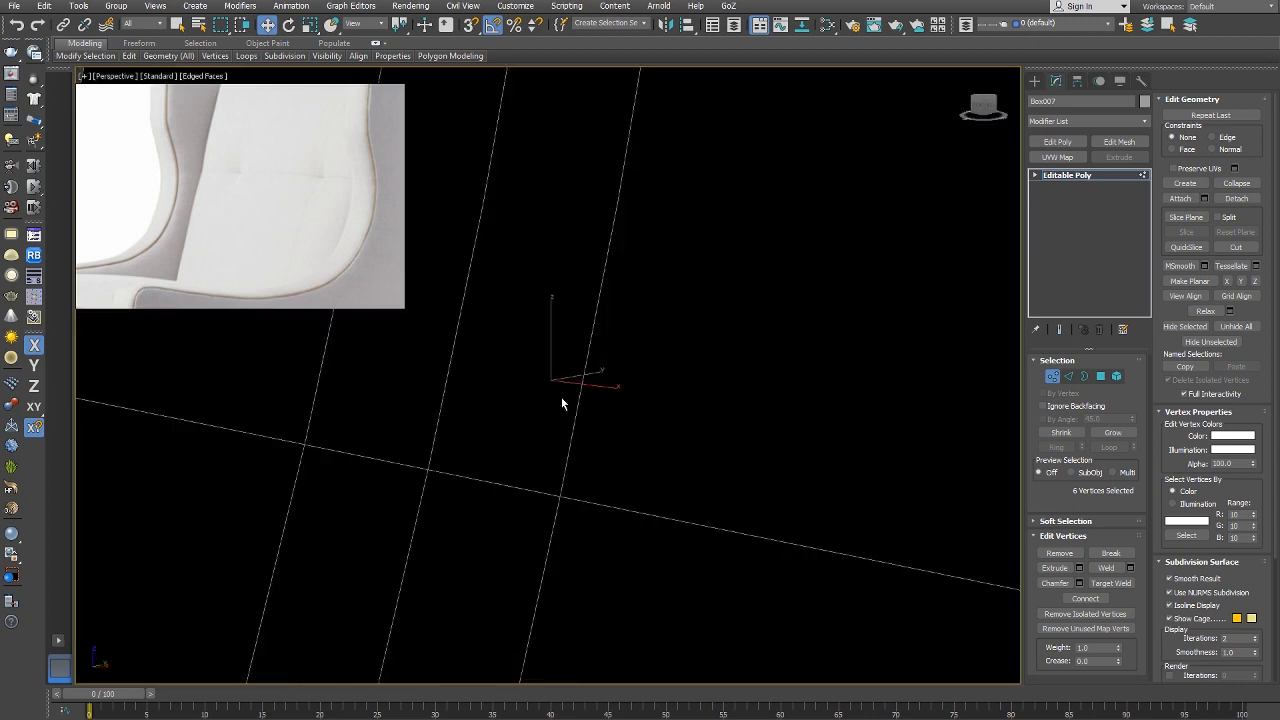
right_click(561, 397)
left_click(540, 377)
key("z")
middle_click_drag(540, 377, 590, 382, "alt")
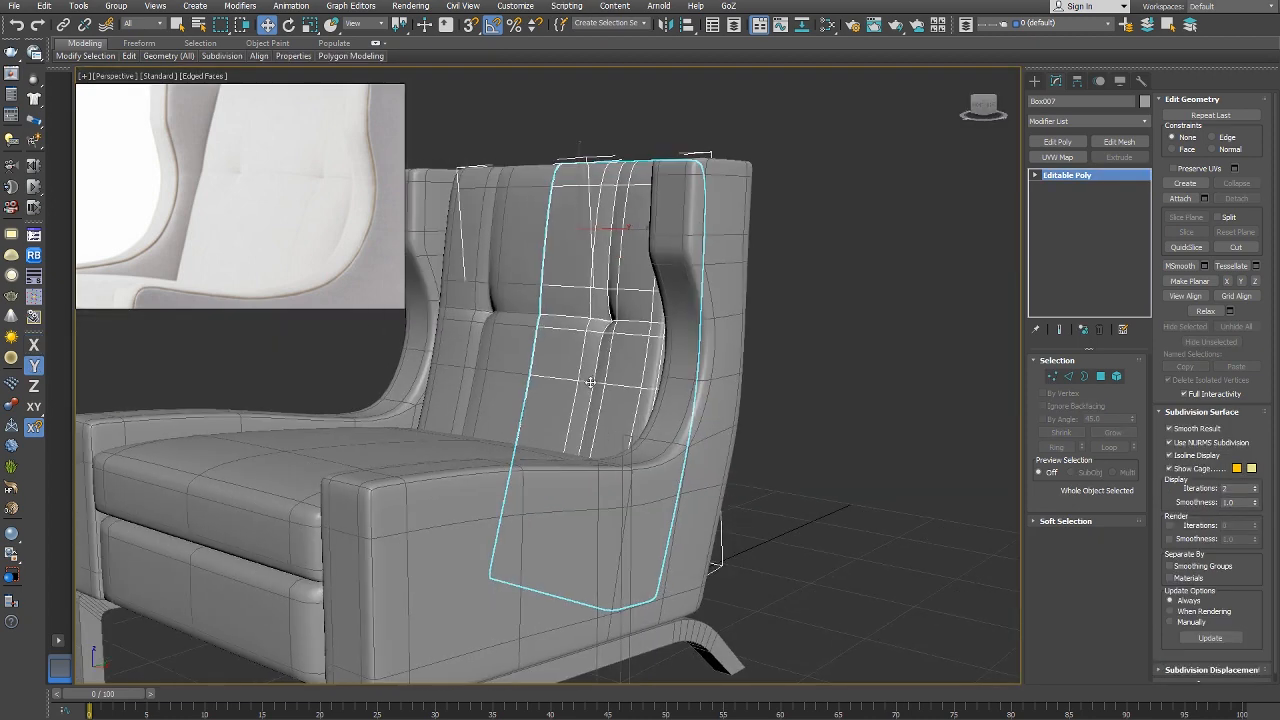
scroll(590, 382, "down", 4)
left_click(752, 366)
middle_click_drag(752, 366, 797, 359, "alt")
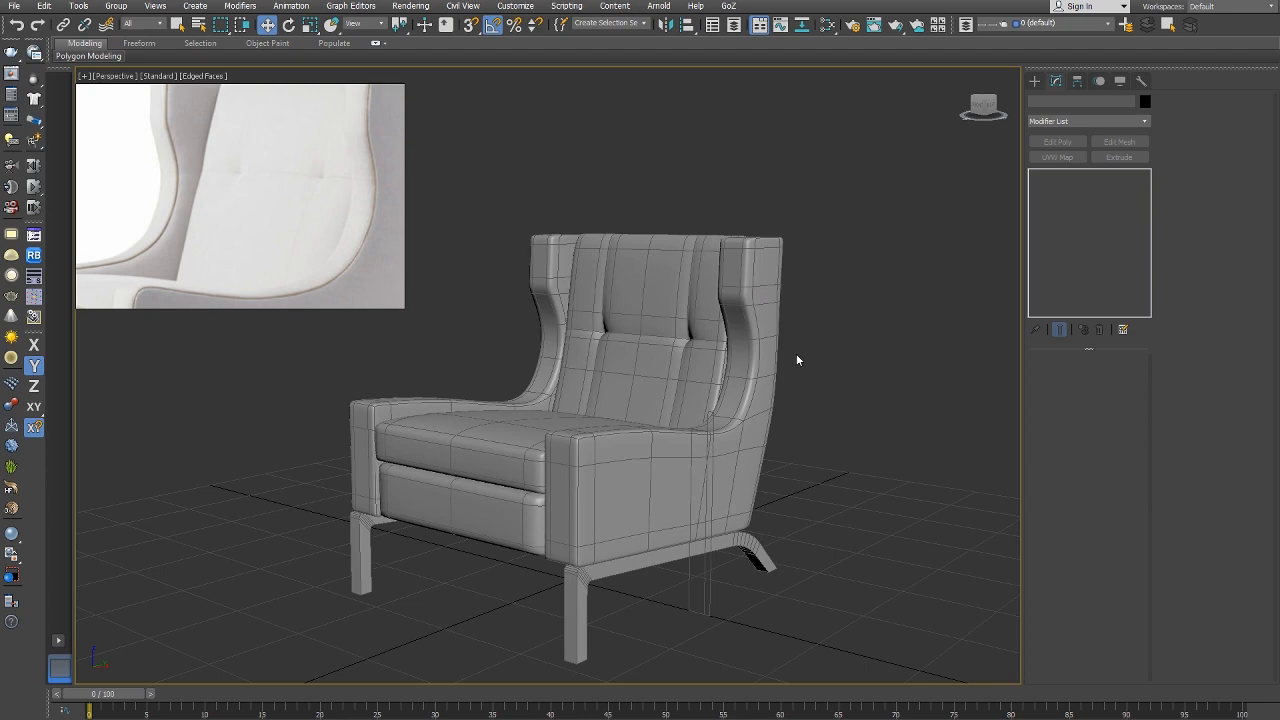
Select the 13-edge loop just above the backrest's horizontal seam and move it upward to soften the padding around the dimple.
left_click(702, 363)
middle_click_drag(702, 363, 656, 411, "alt")
scroll(662, 380, "up", 6)
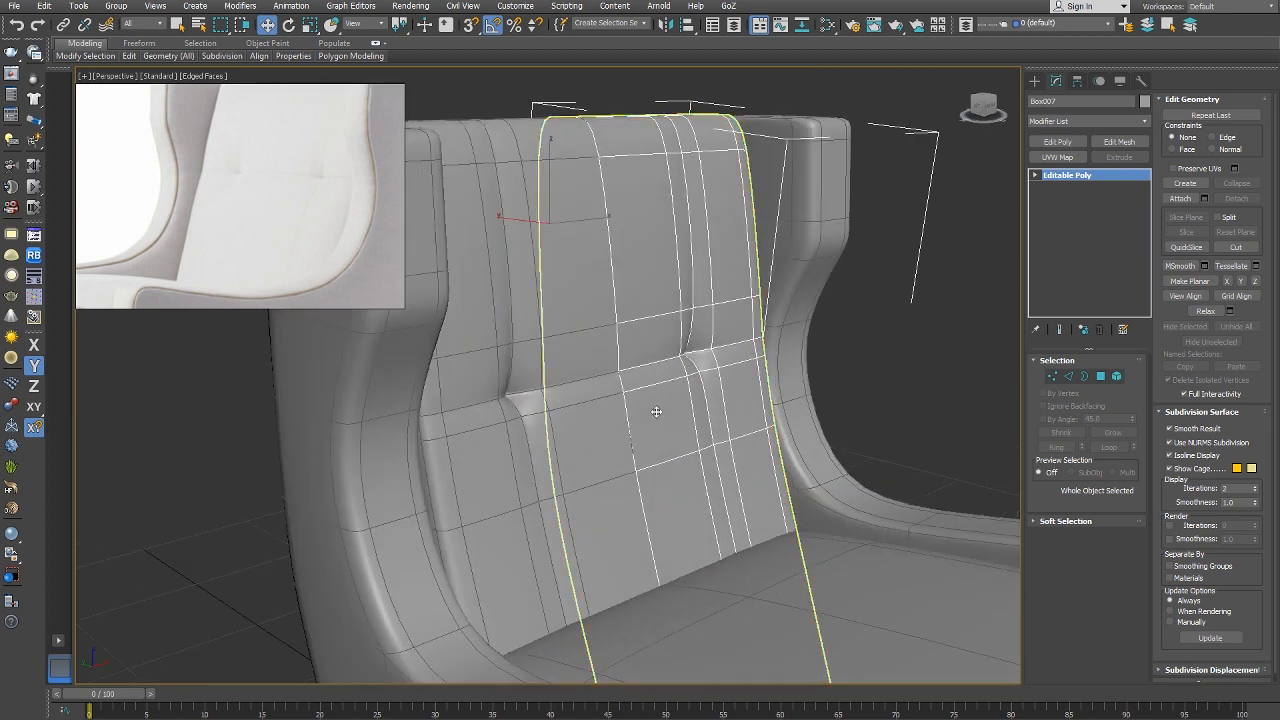
scroll(658, 405, "up", 2)
right_click(706, 410)
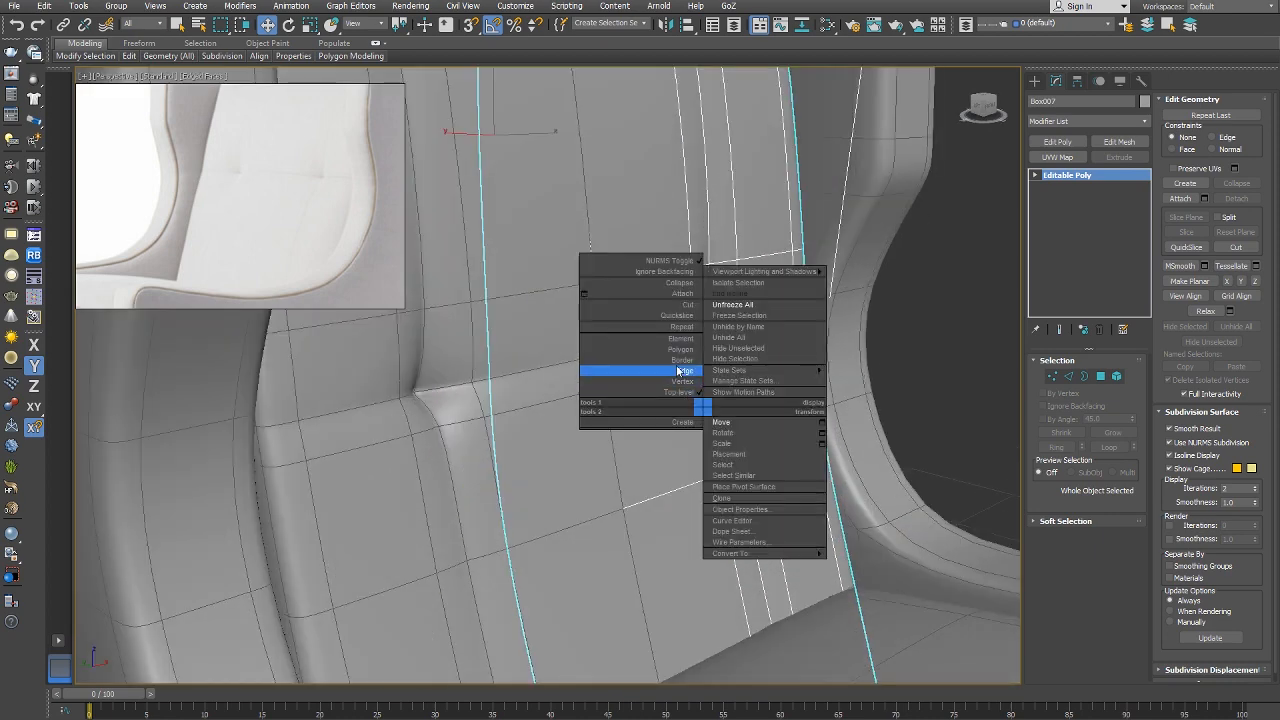
left_click(690, 372)
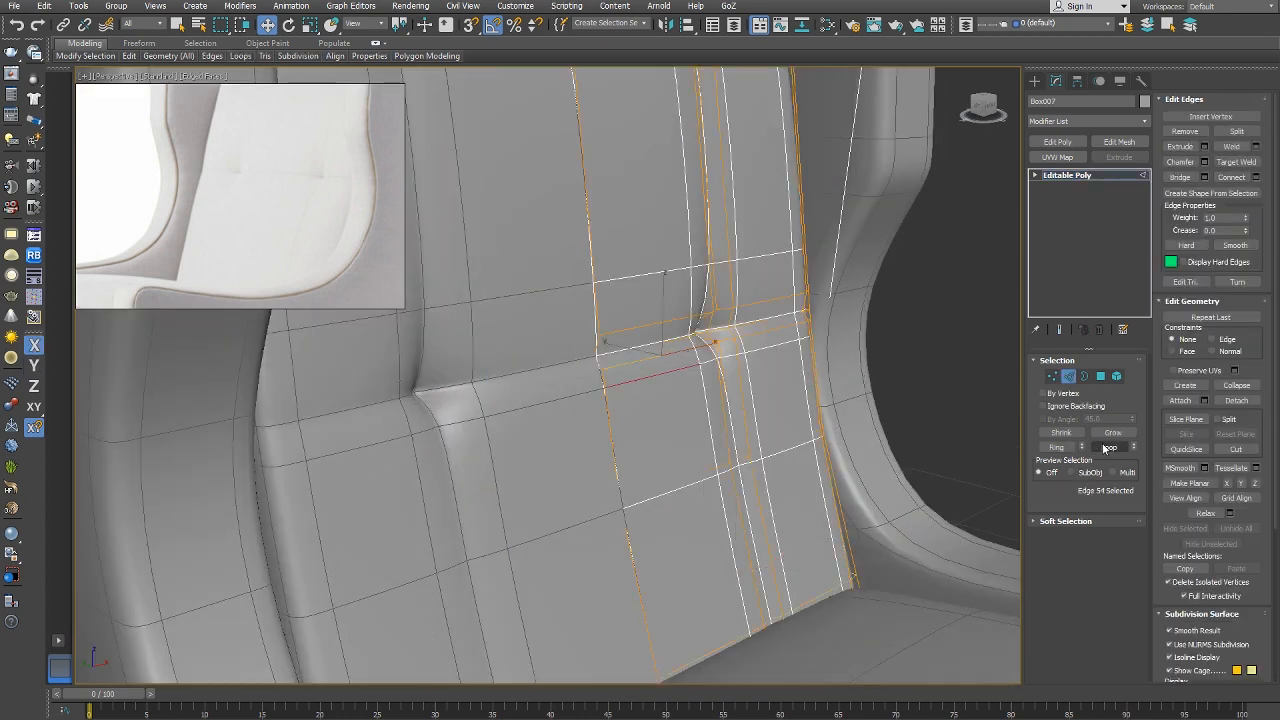
left_click_drag(758, 330, 763, 342)
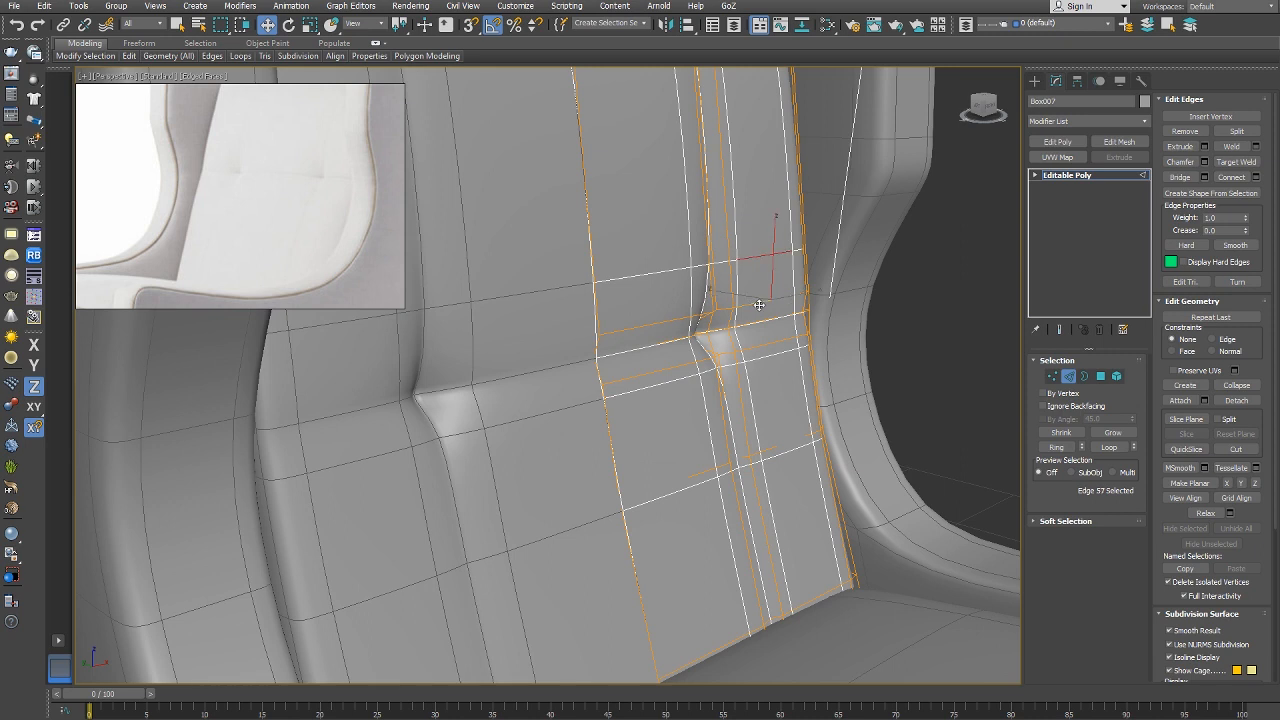
left_click_drag(768, 294, 761, 249)
middle_click_drag(841, 344, 733, 342, "alt")
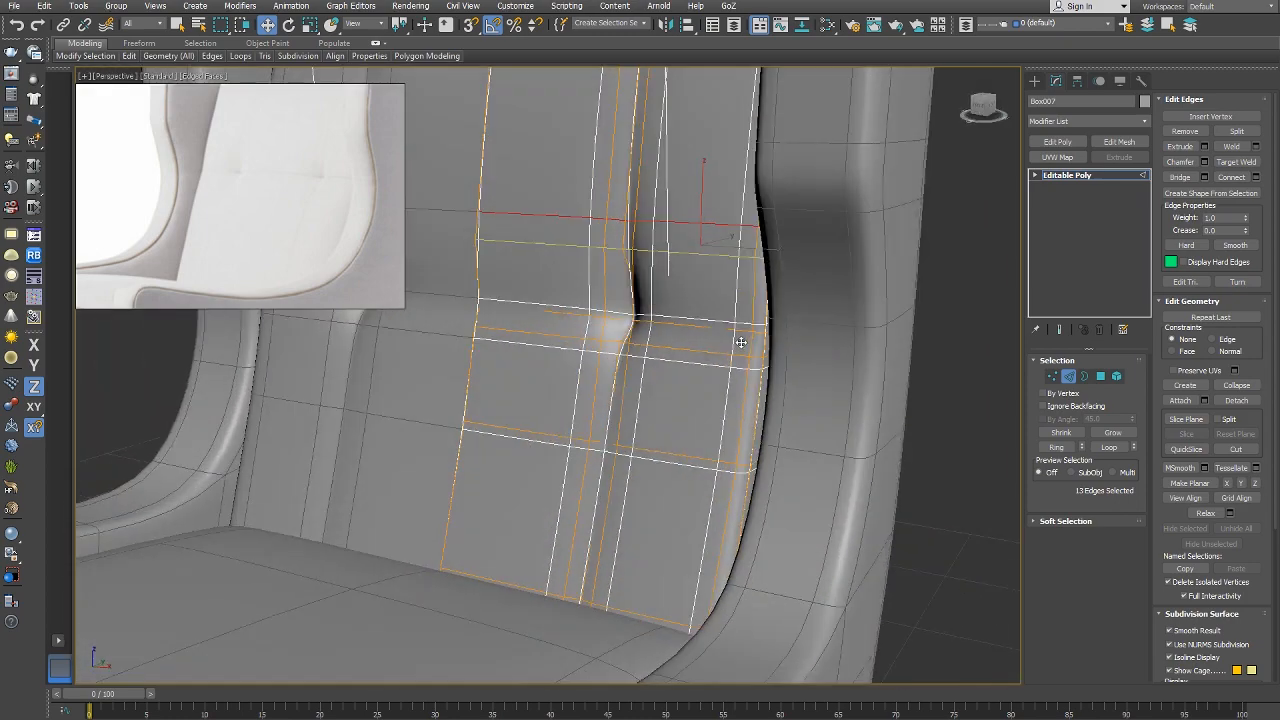
left_click_drag(678, 314, 679, 292)
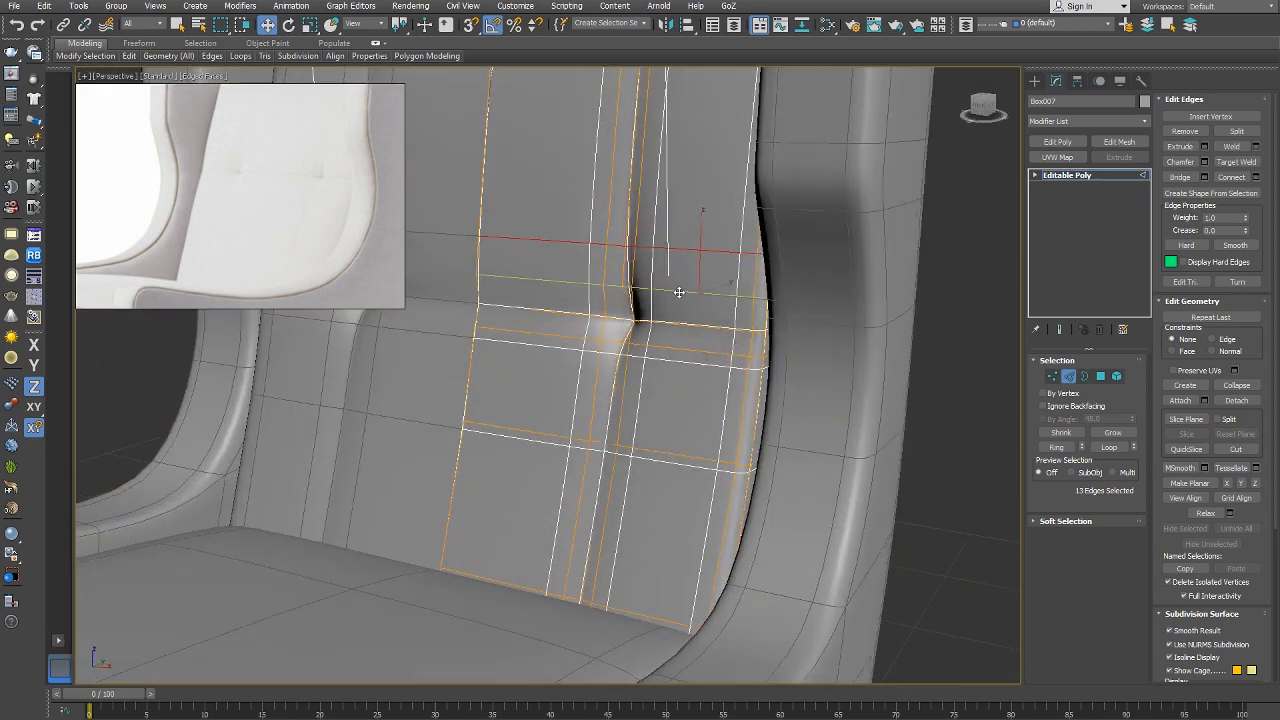
Finish sub-object editing, hide the edge display, and examine the shaded armchair from the front and from above at the side.
right_click(697, 345)
left_click(650, 337)
scroll(740, 365, "down", 5)
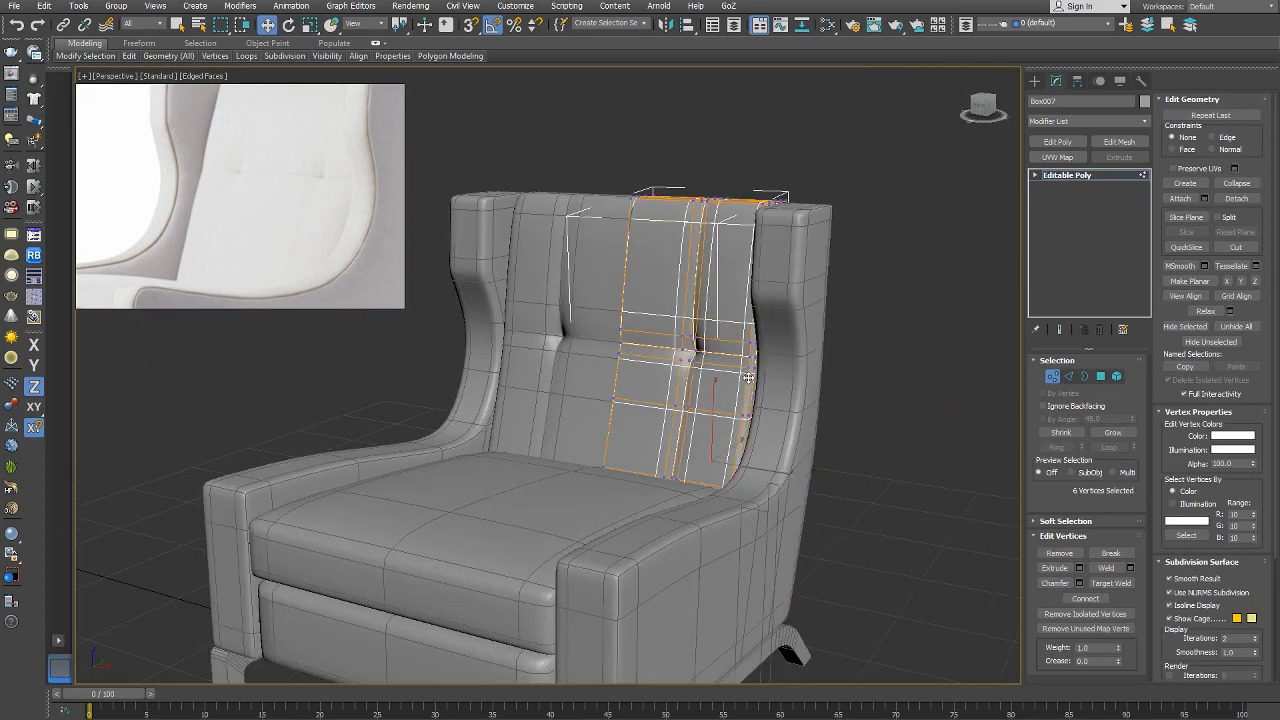
key("1")
key("F4")
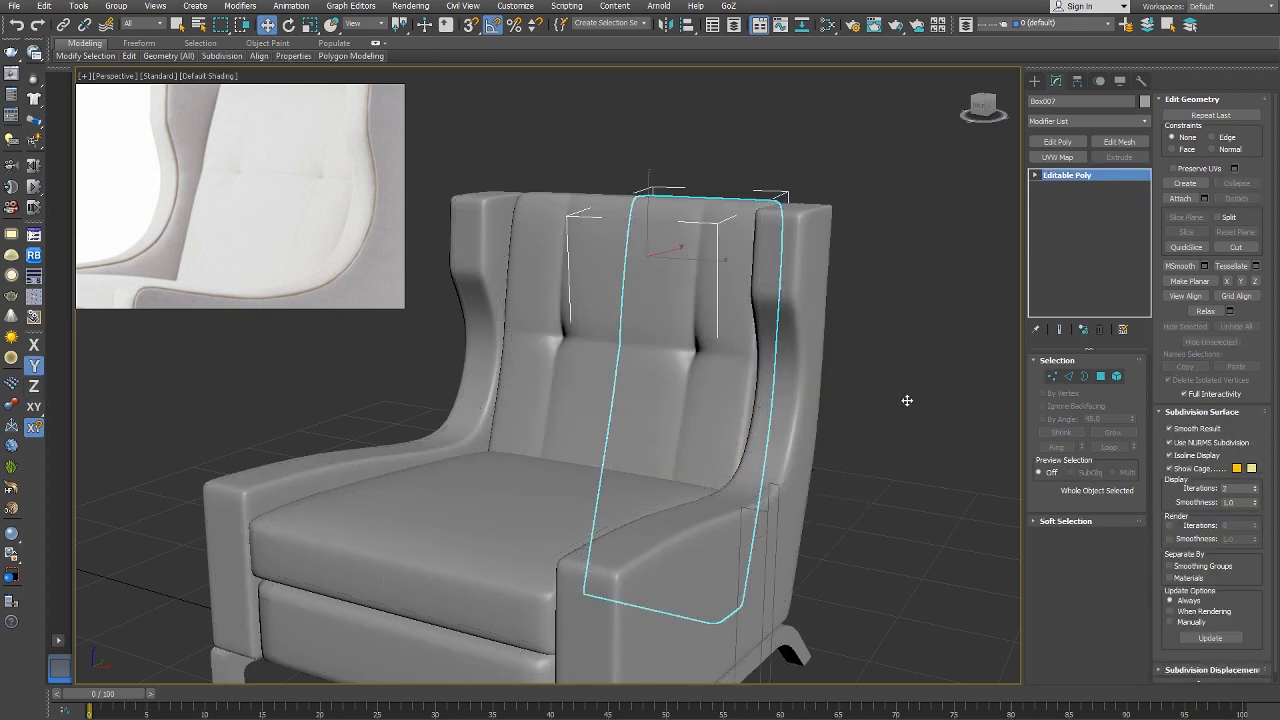
right_click(887, 391)
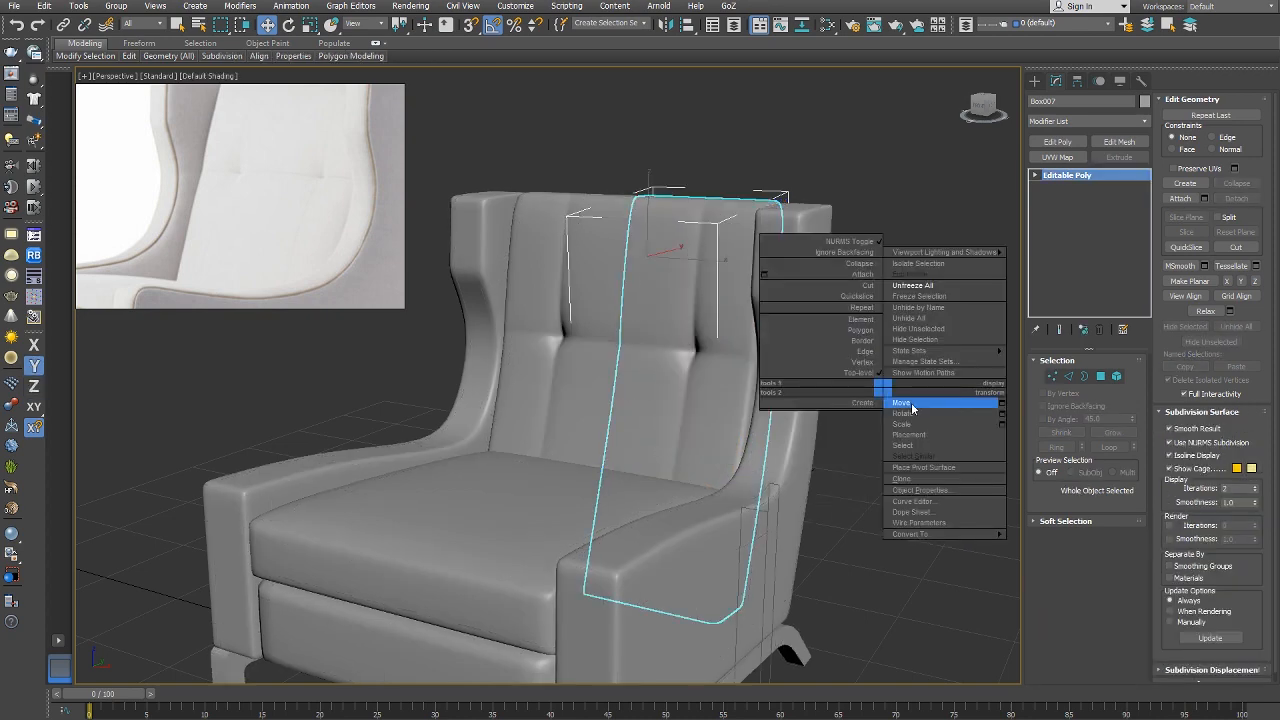
middle_click_drag(729, 406, 897, 416)
middle_click_drag(838, 456, 857, 418)
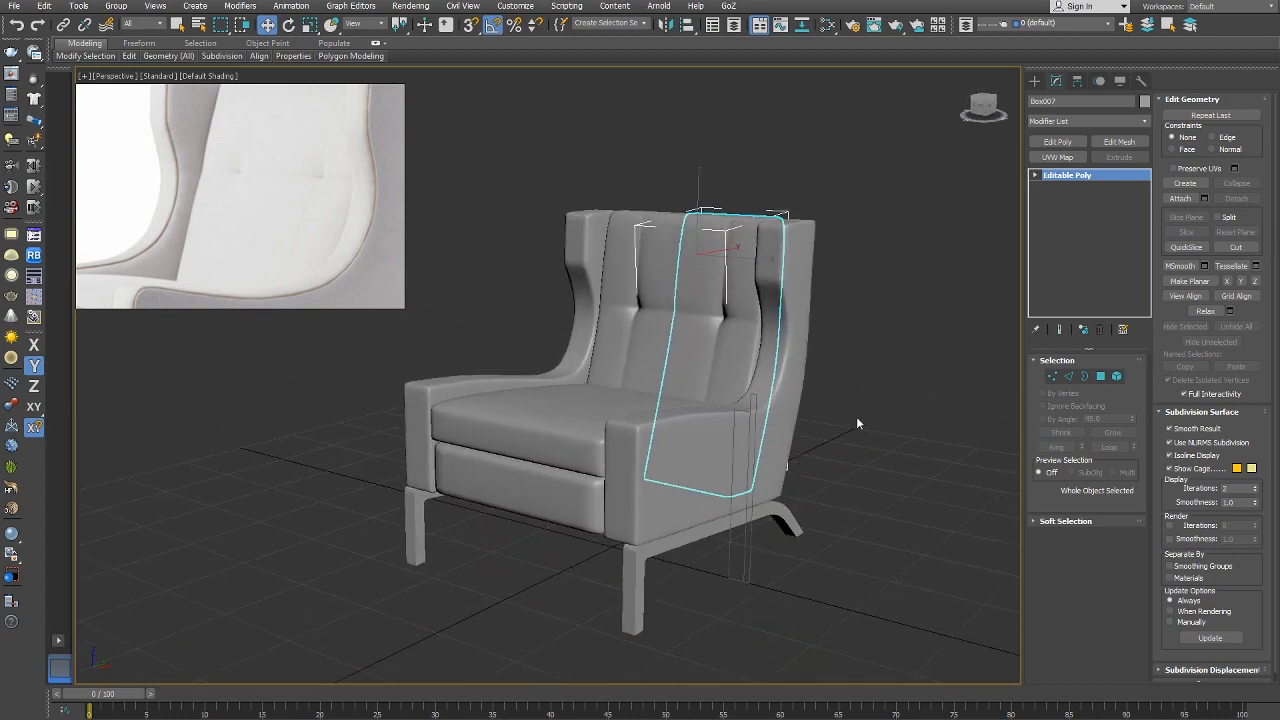
left_click(857, 418)
right_click(857, 418)
key("F4")
key("F4")
mouse_move(780, 400)
middle_mouse_down("alt")
mouse_move(606, 380)
mouse_move(577, 414)
mouse_move(597, 426)
mouse_move(645, 415)
middle_mouse_up("alt")
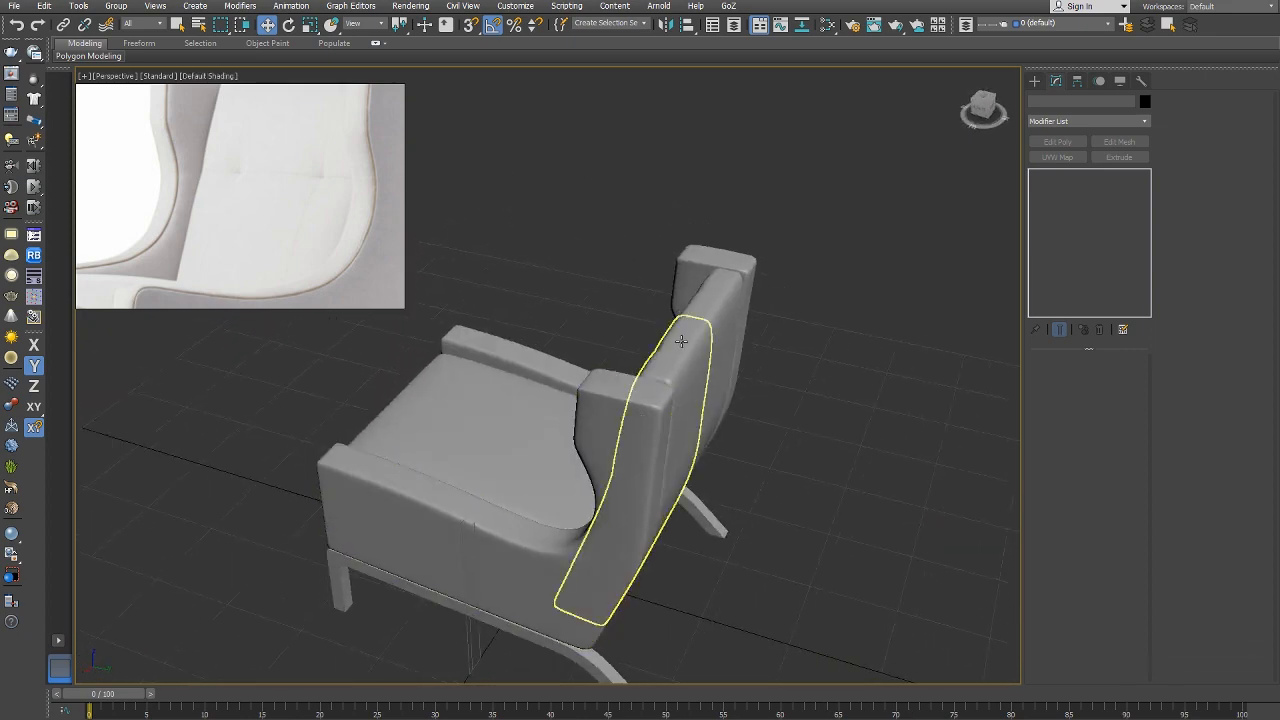
Select the seat cushion, display its edged faces and add an Edit Poly modifier on top of its Editable Poly.
left_click(686, 380)
middle_click_drag(686, 377, 671, 466, "alt")
middle_click_drag(475, 462, 600, 408, "alt")
middle_click_drag(123, 250, 141, 212)
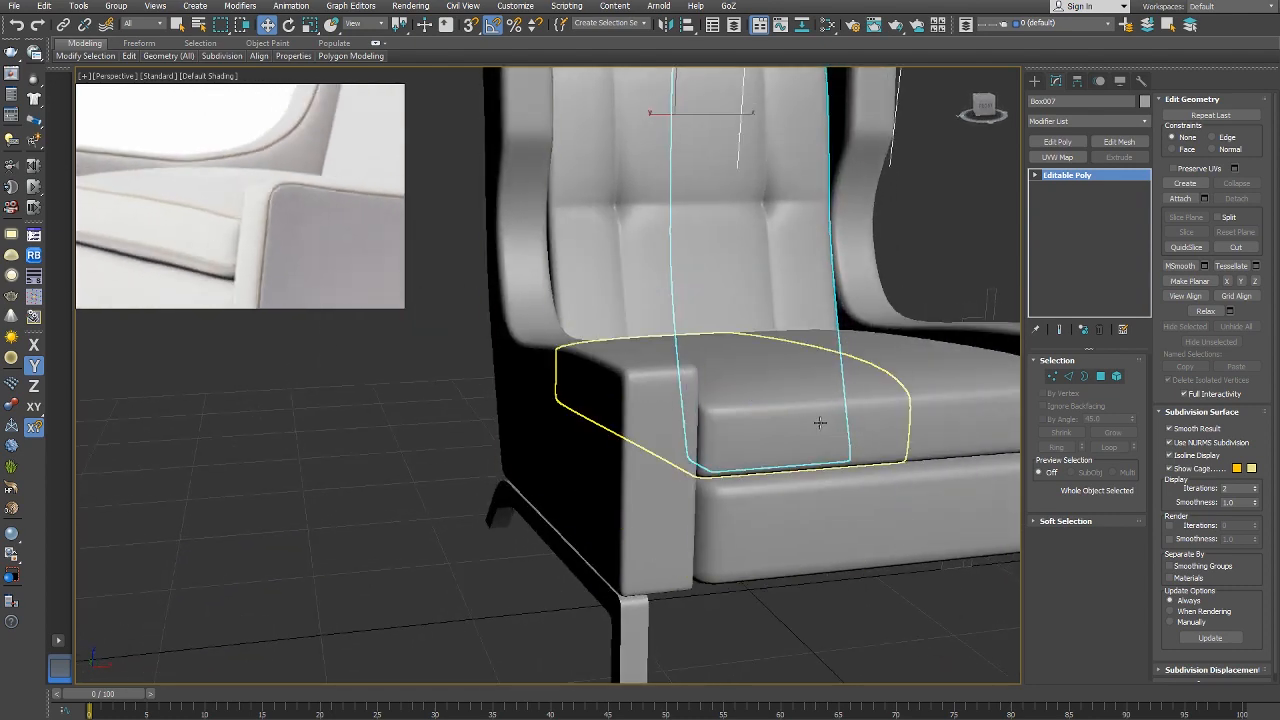
left_click(761, 414)
right_click(761, 414)
left_click(789, 426)
scroll(790, 426, "up", 5)
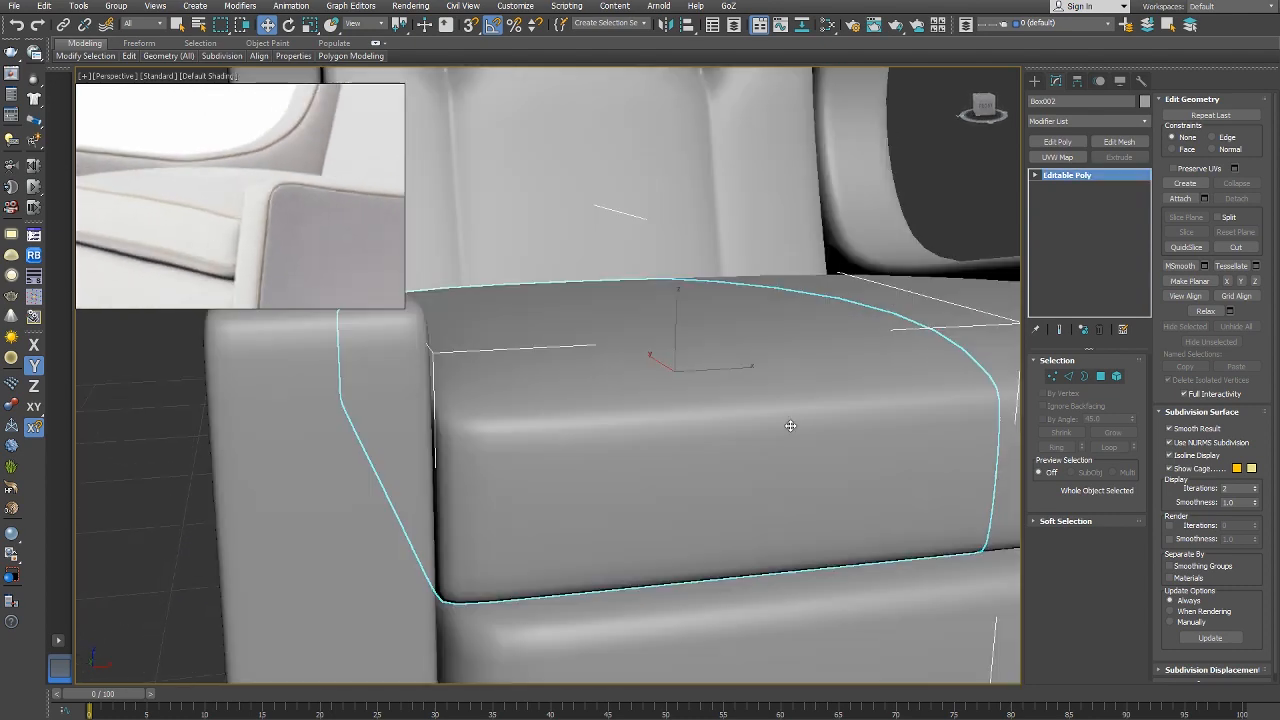
middle_click_drag(666, 431, 611, 422, "alt")
key("F4")
key("F4")
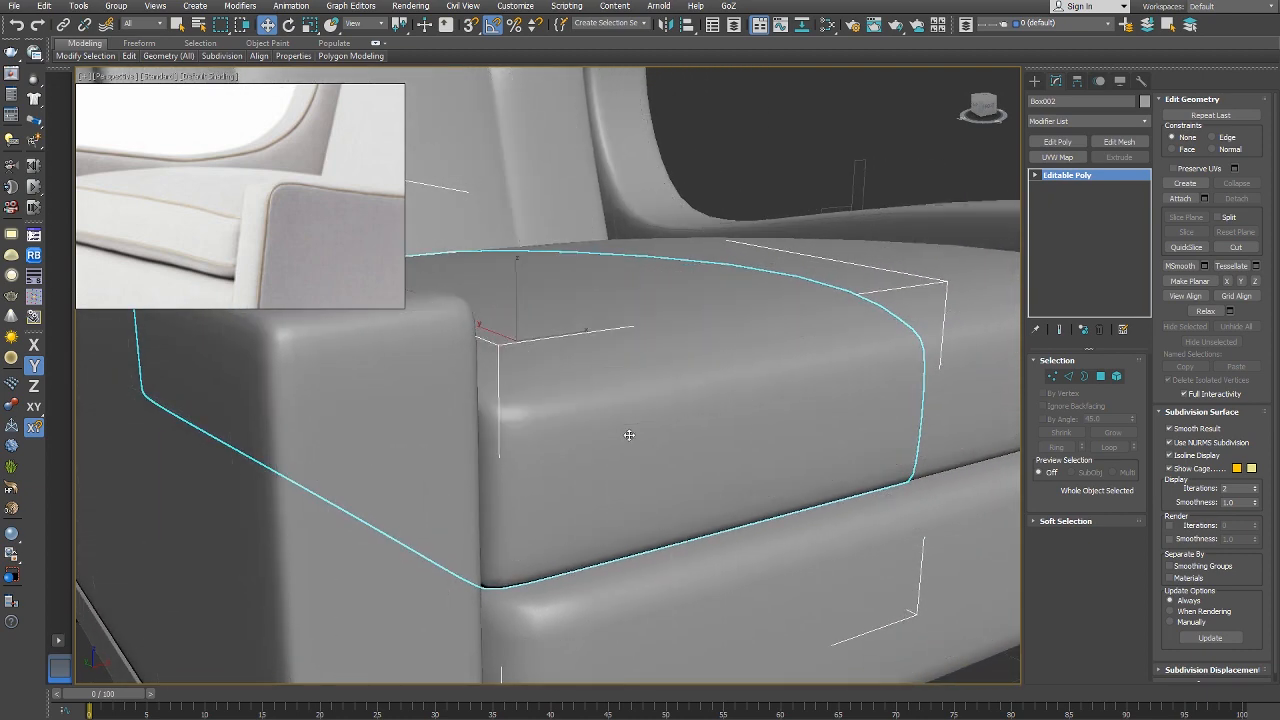
key("F4")
right_click(638, 418)
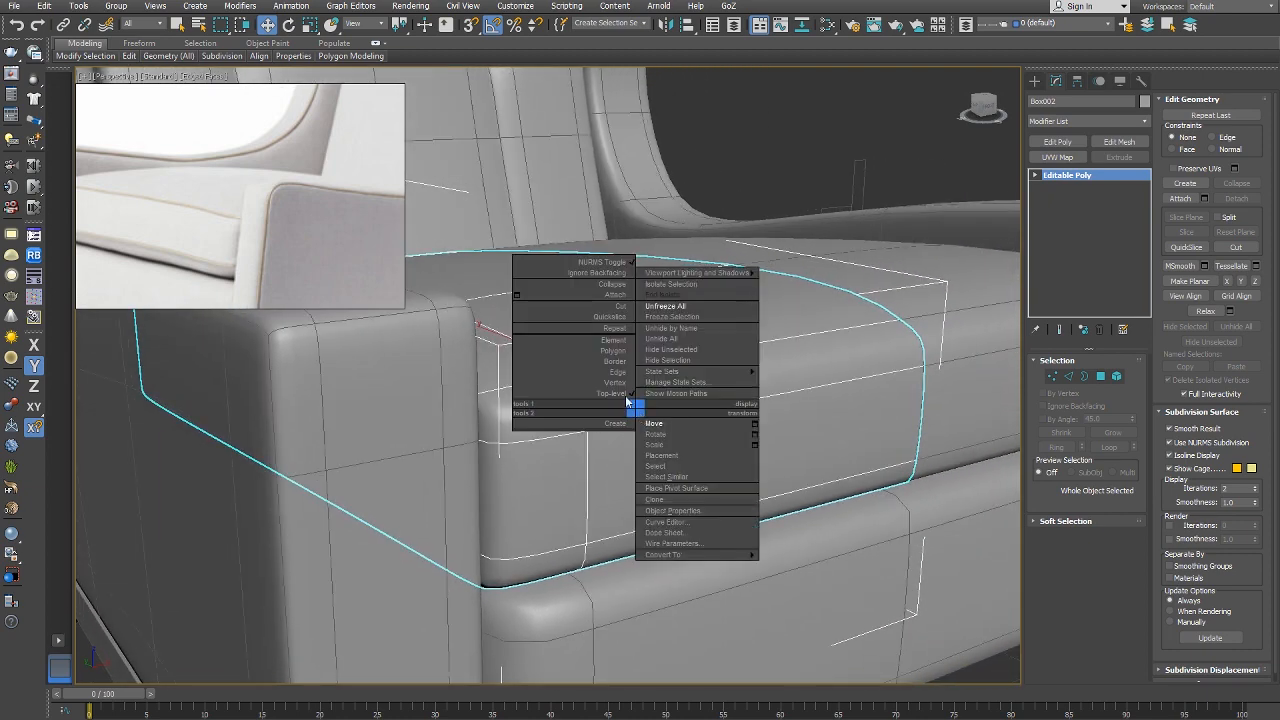
left_click(1084, 148)
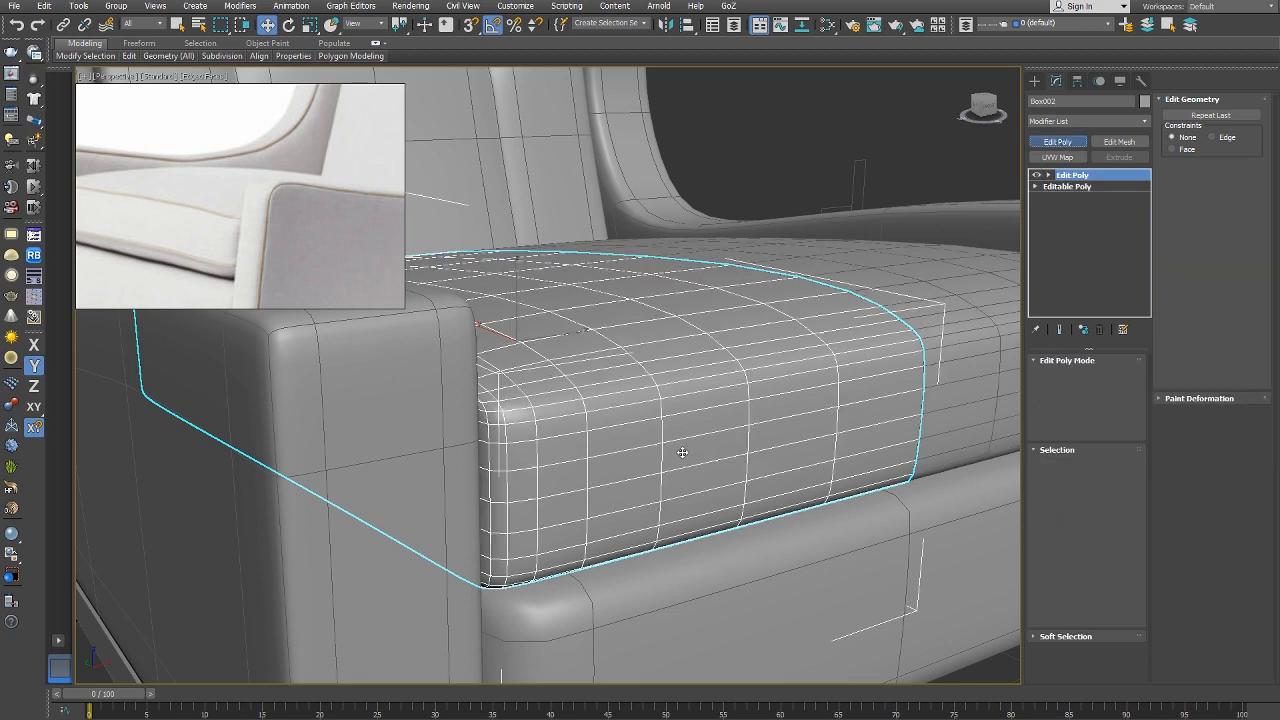
At edge level, select the complete upper and lower edge loops around the seat cushion.
right_click(674, 446)
left_click(610, 410)
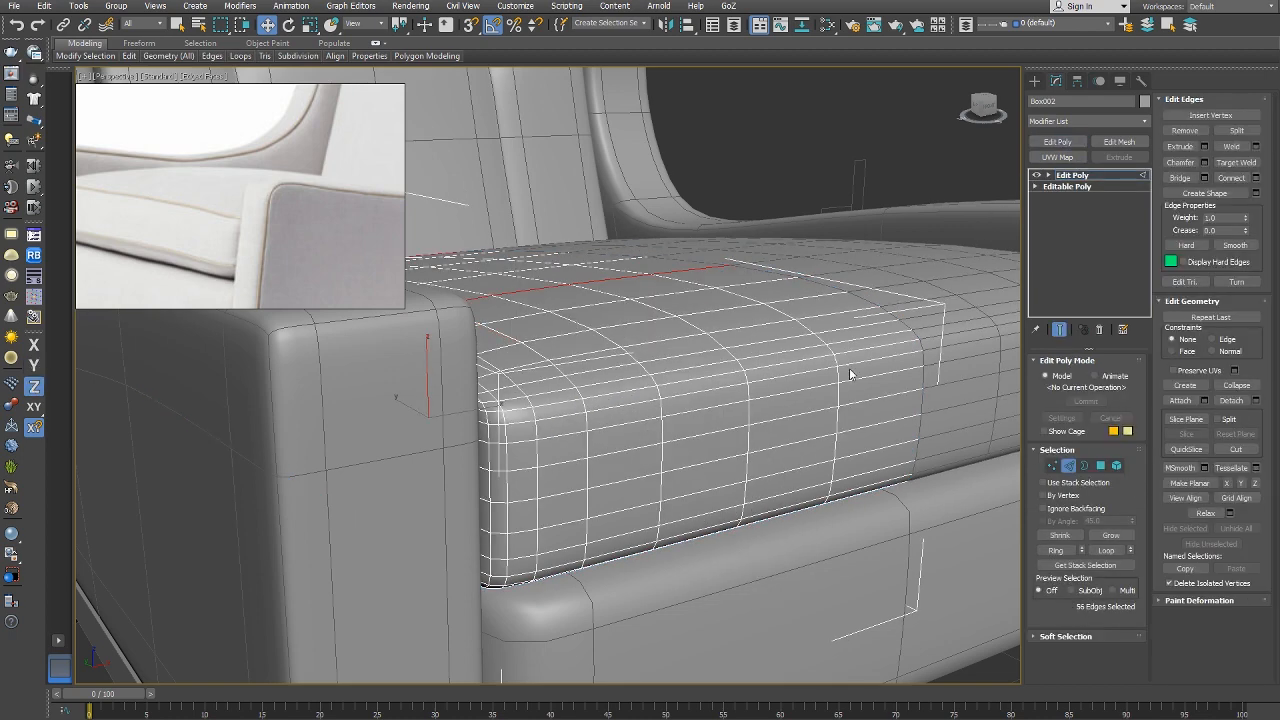
middle_click_drag(788, 515, 858, 493, "alt")
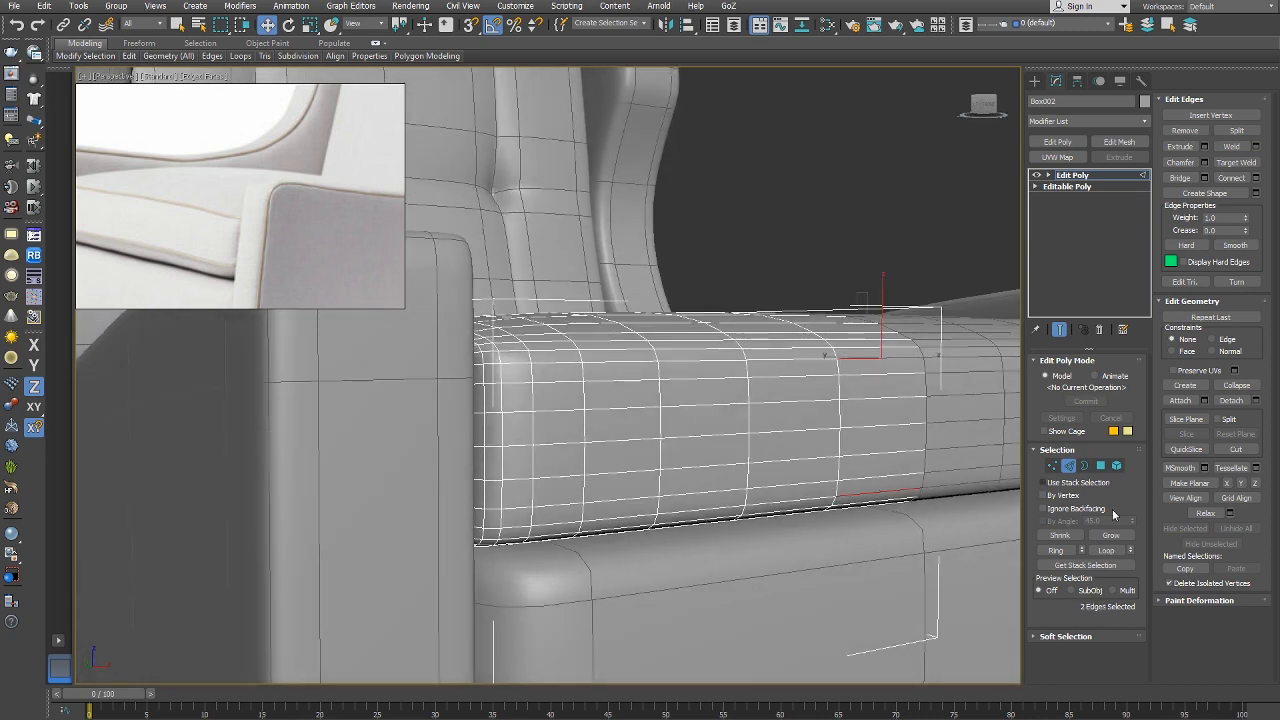
left_click(1104, 551)
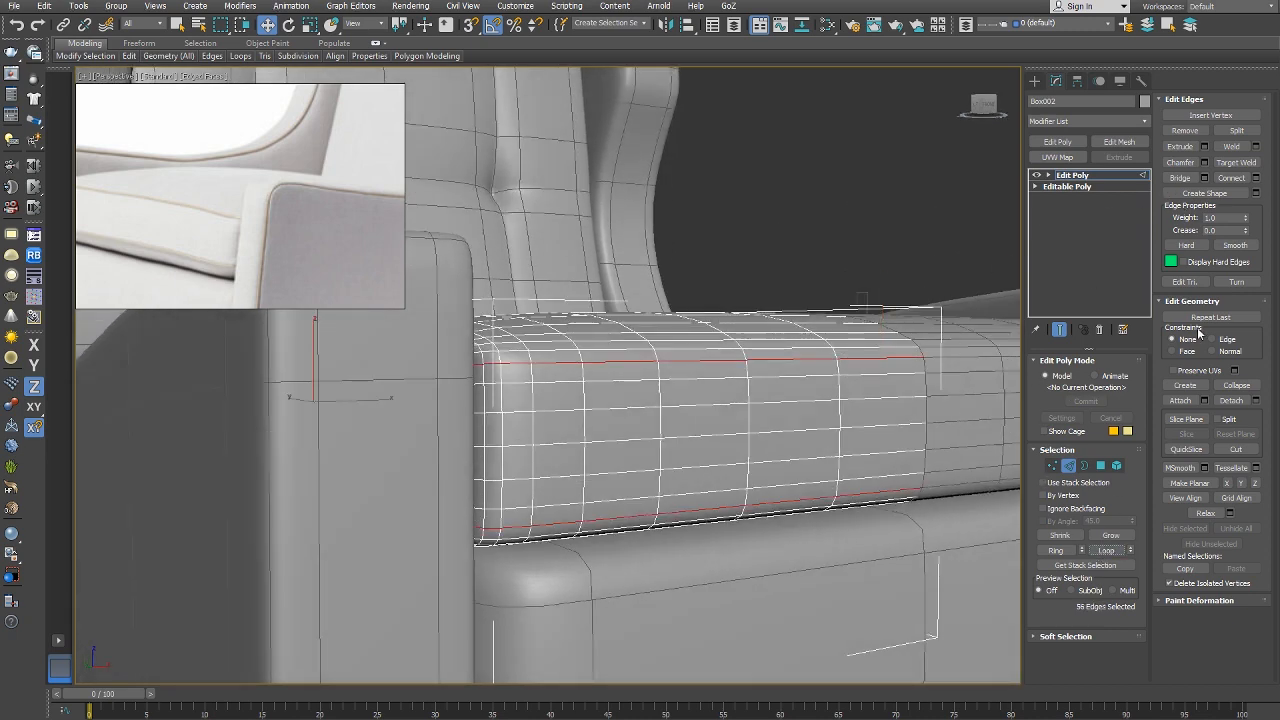
left_click(1211, 197)
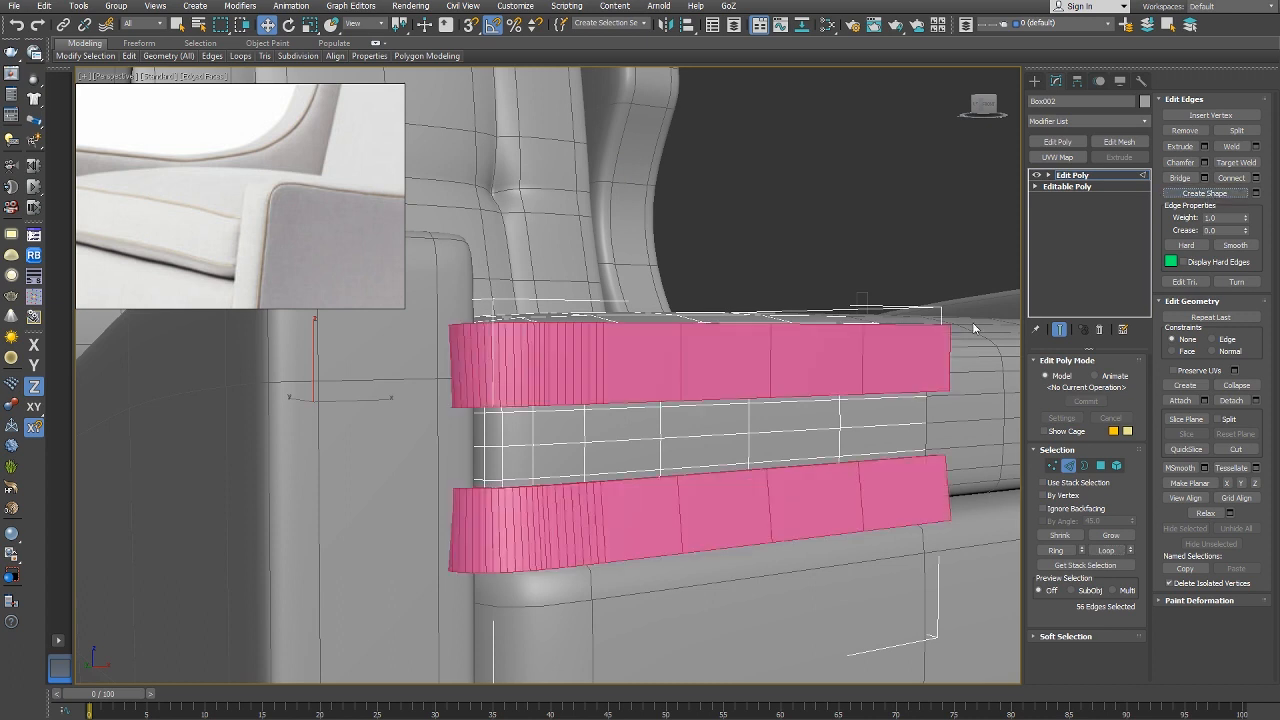
middle_click_drag(934, 325, 931, 309)
key("ctrl+z")
Create a Smooth shape named "edge" from the selected cushion loops and return to the object's top level.
left_click(1256, 193)
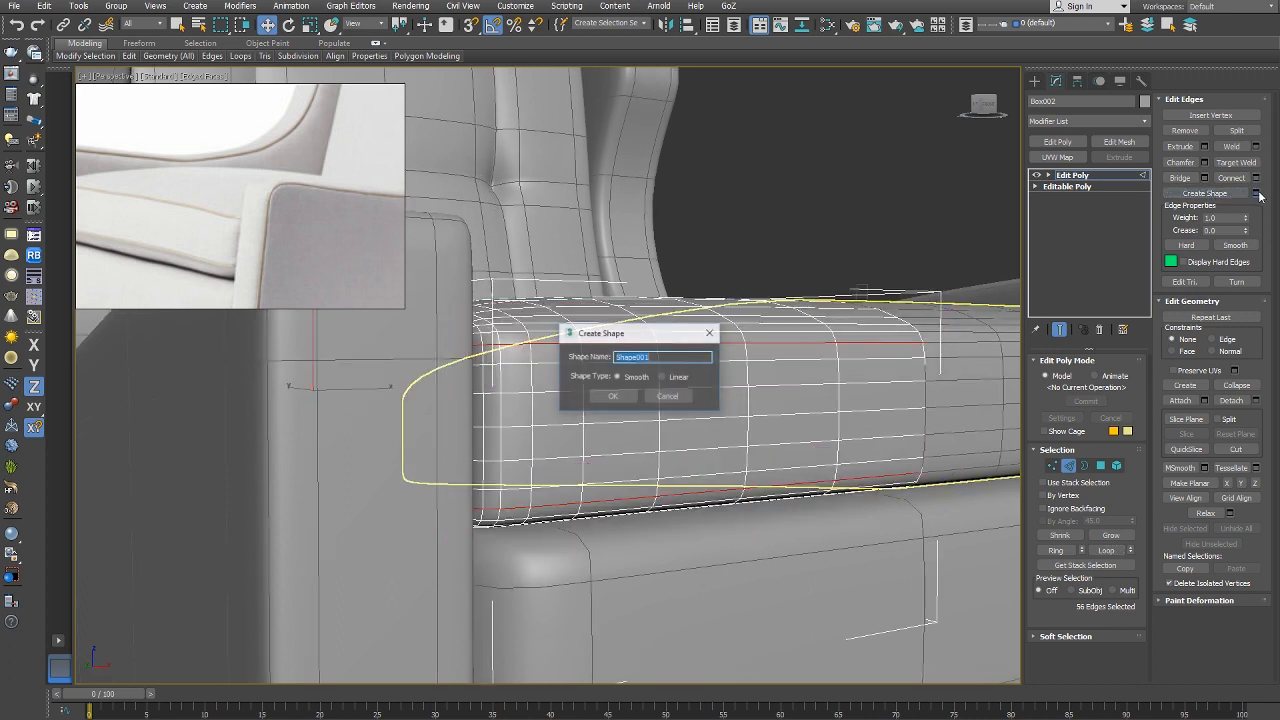
type("edge")
left_click(626, 395)
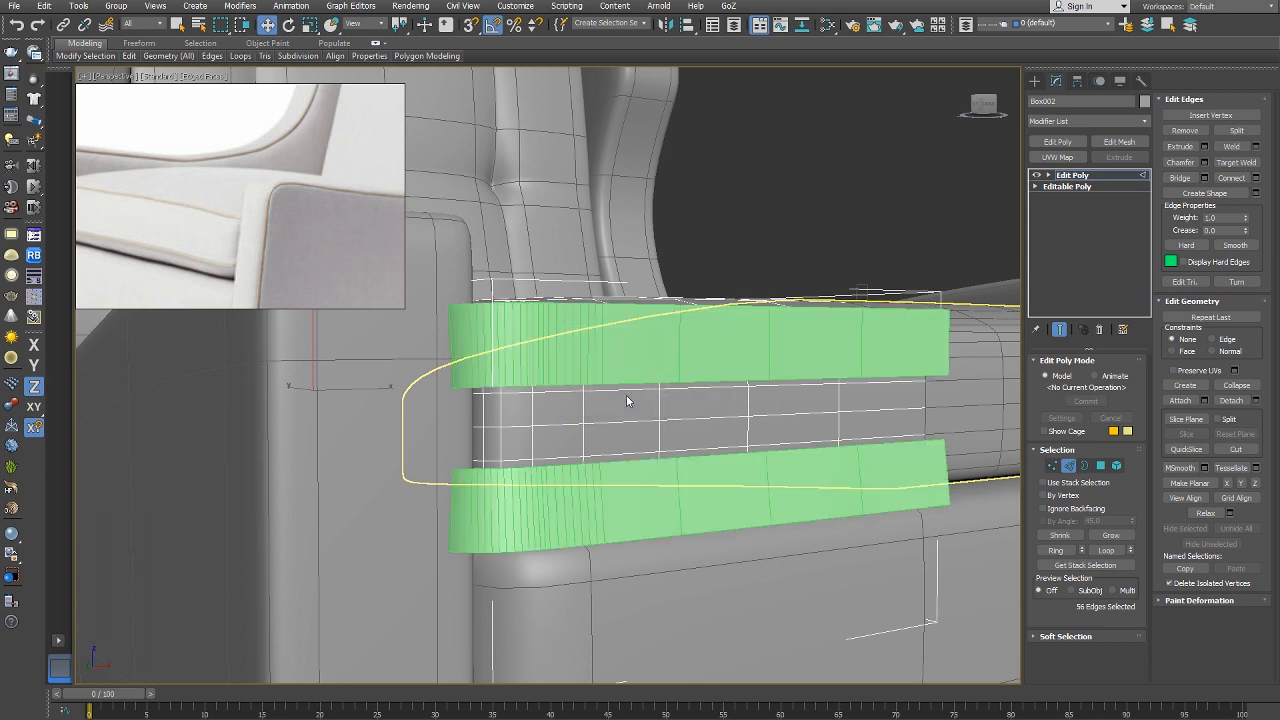
right_click(694, 450)
left_click(673, 435)
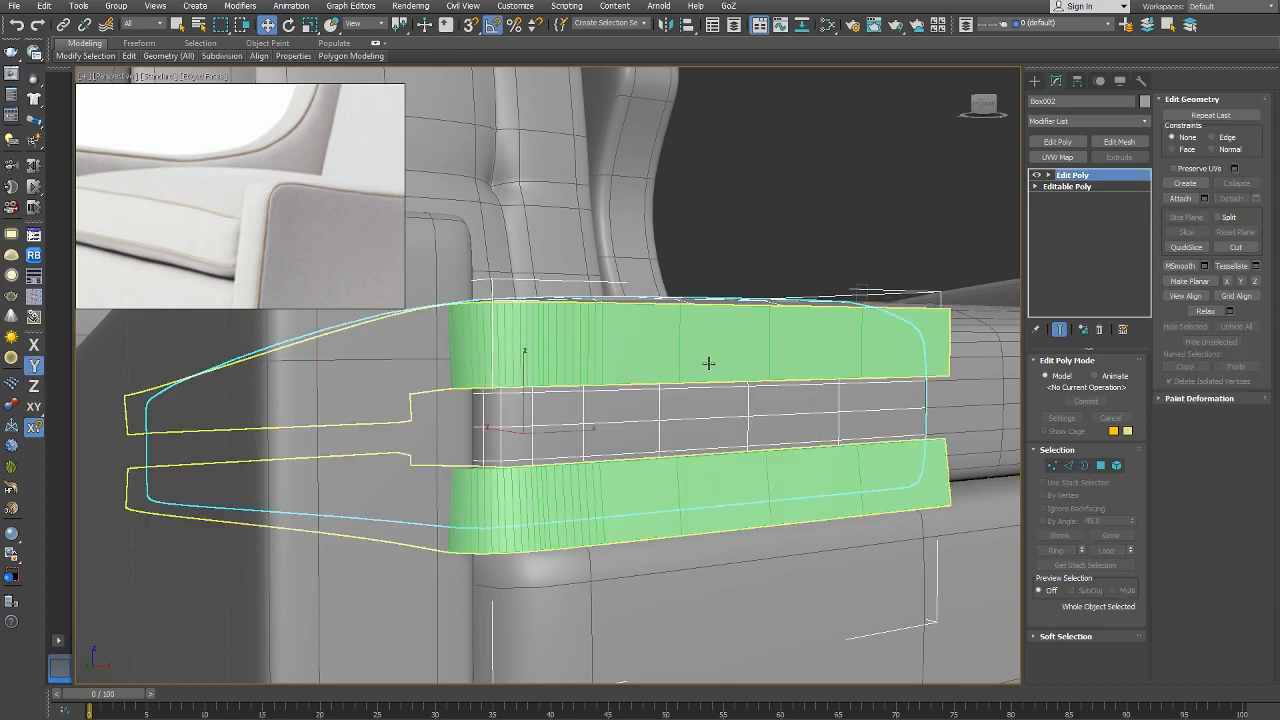
Select the new edge spline and give it a Radial rendered cross-section with a thickness of 0'0.1" to form thin piping.
left_click(708, 363)
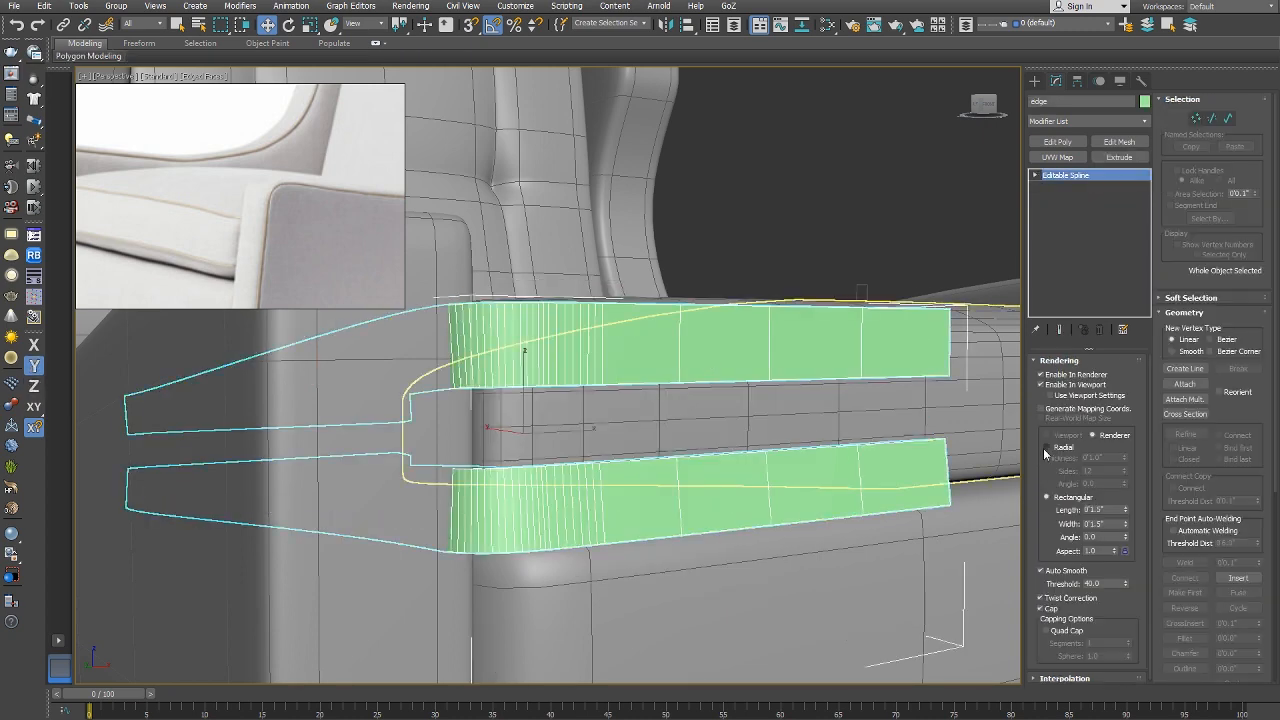
left_click(1046, 448)
right_click(1126, 456)
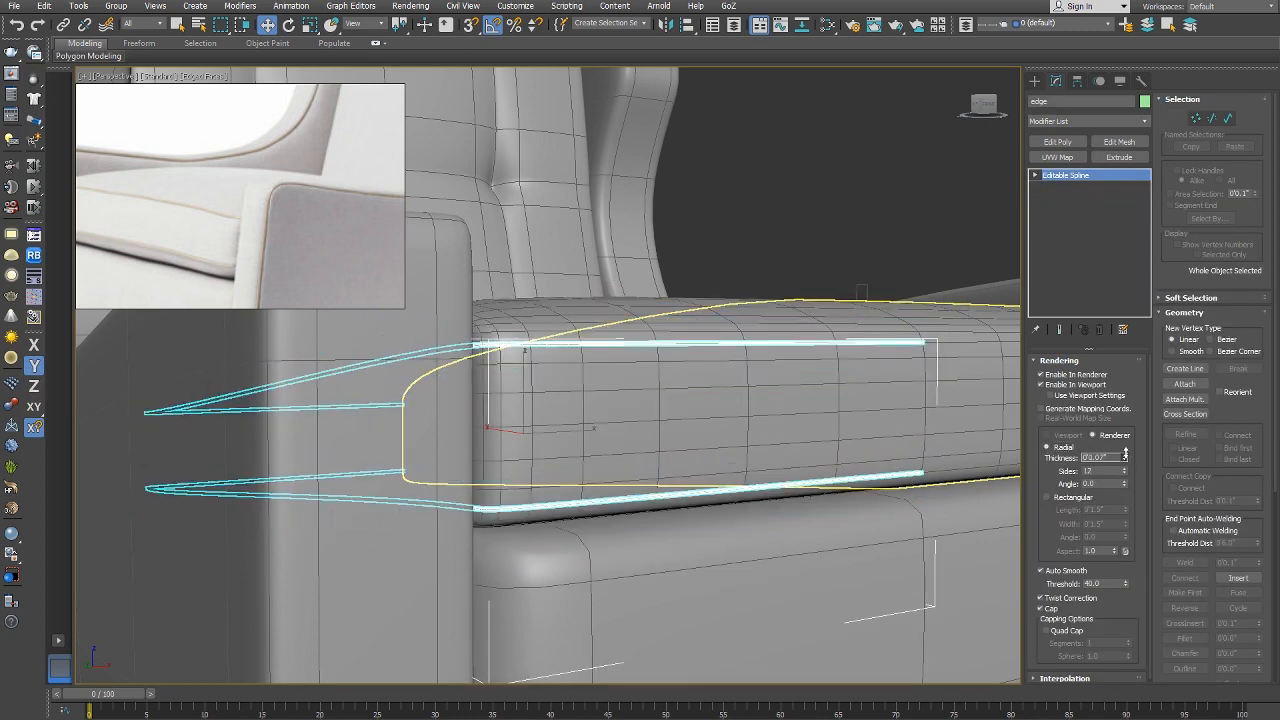
left_click_drag(1126, 453, 1126, 451)
middle_click_drag(650, 298, 508, 445, "alt")
right_click(607, 376)
left_click(627, 395)
right_click(816, 431)
left_click(798, 417)
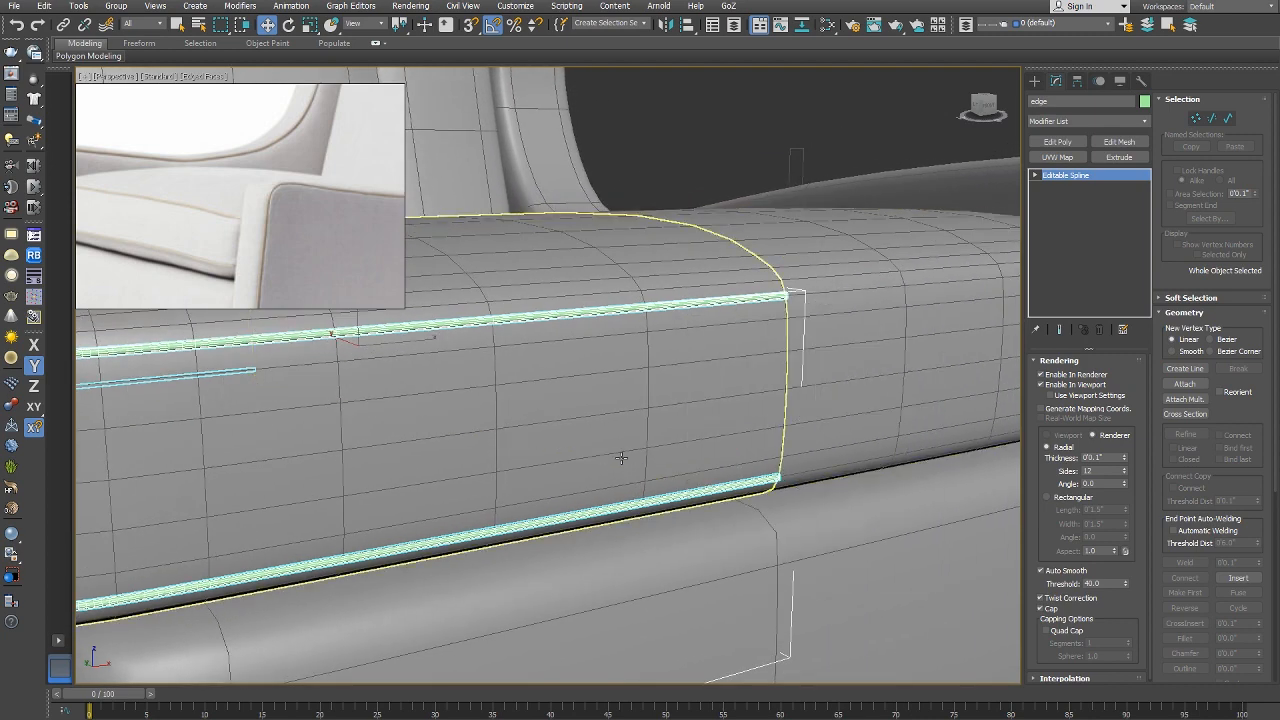
Remove the Edit Poly modifier from the seat cushion and reselect the piping spline.
middle_click_drag(621, 458, 697, 443, "alt")
left_click(708, 289)
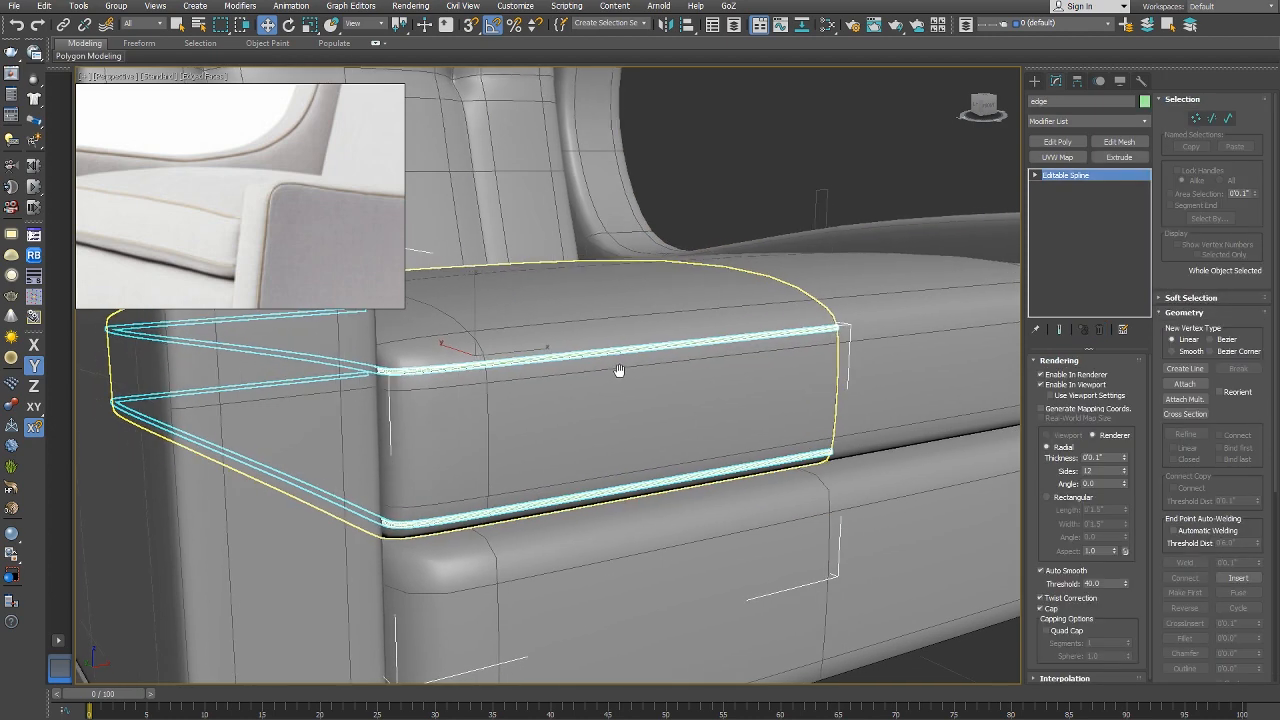
scroll(619, 370, "down", 10)
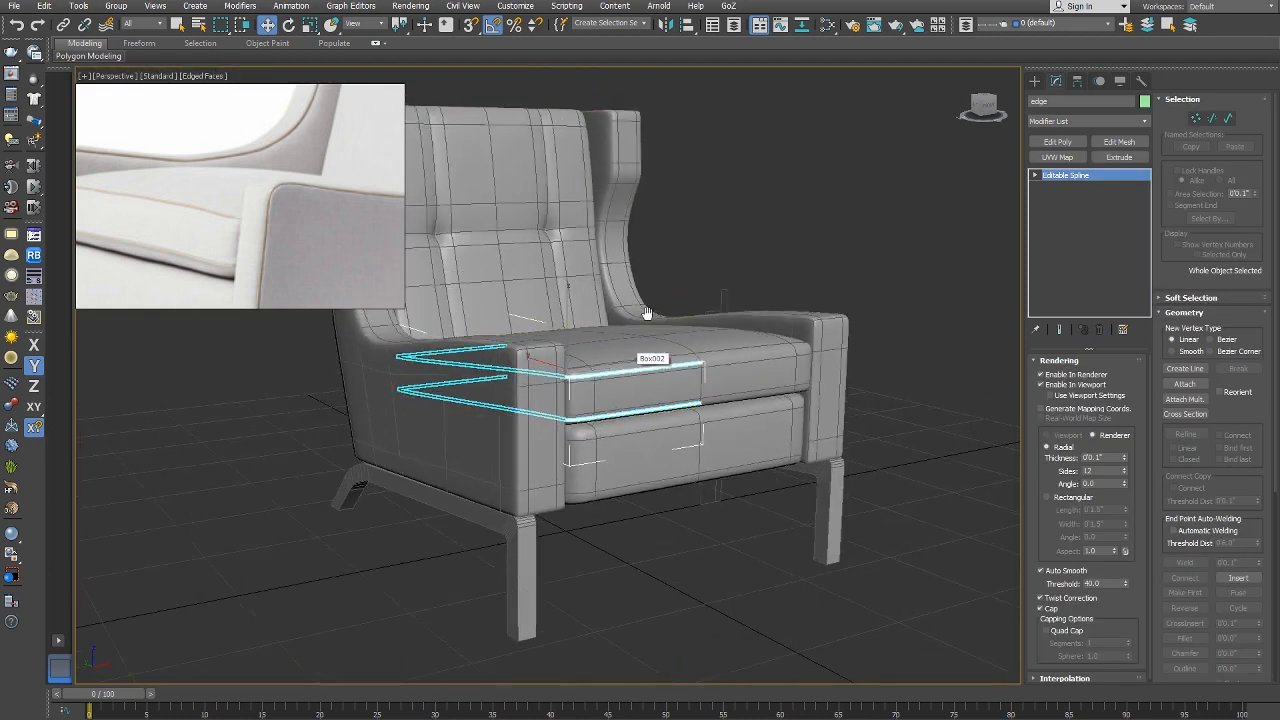
scroll(694, 375, "up", 5)
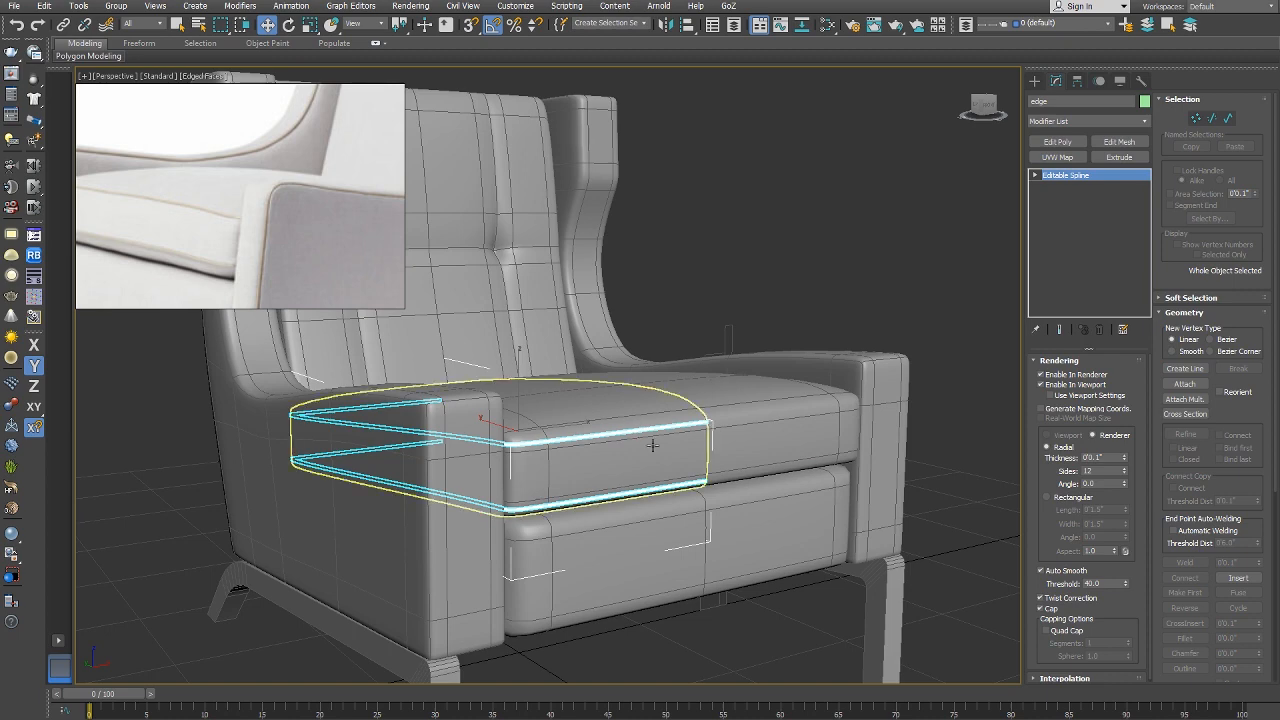
Mirror the piping spline along X as an instance in the front view, and check the join between both halves in perspective.
middle_click_drag(653, 446, 651, 437)
key("f")
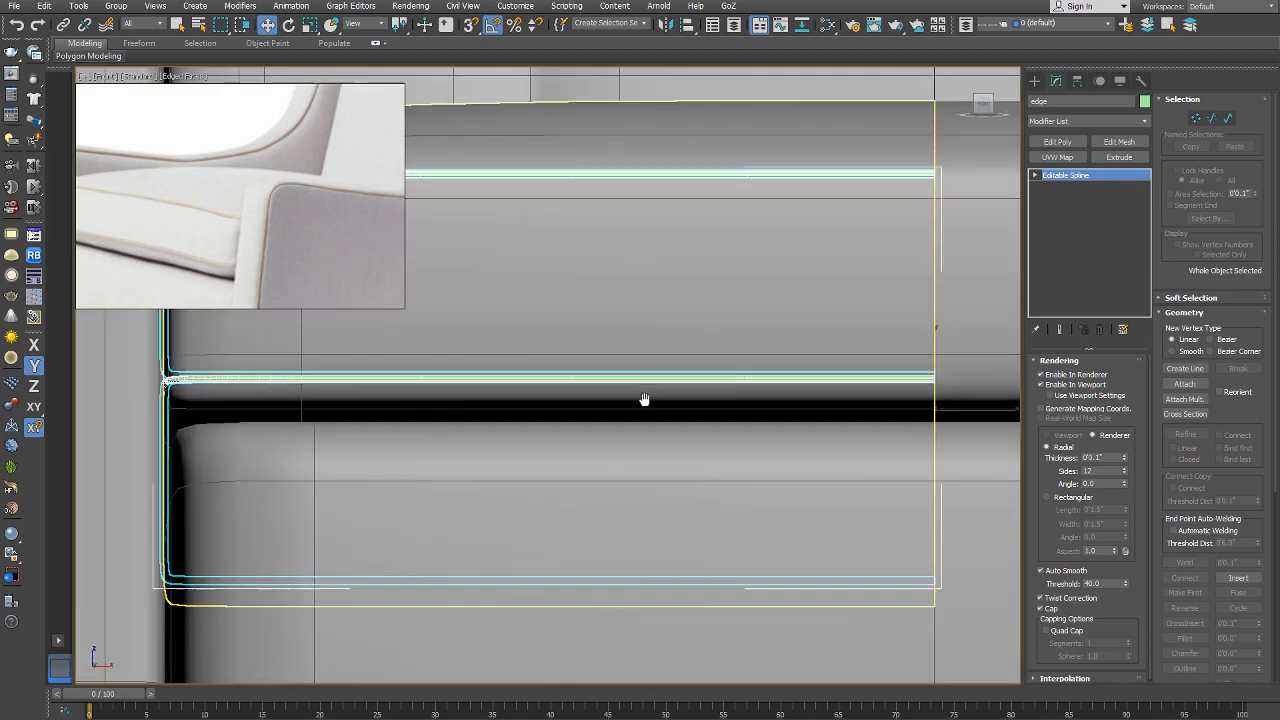
left_click(666, 25)
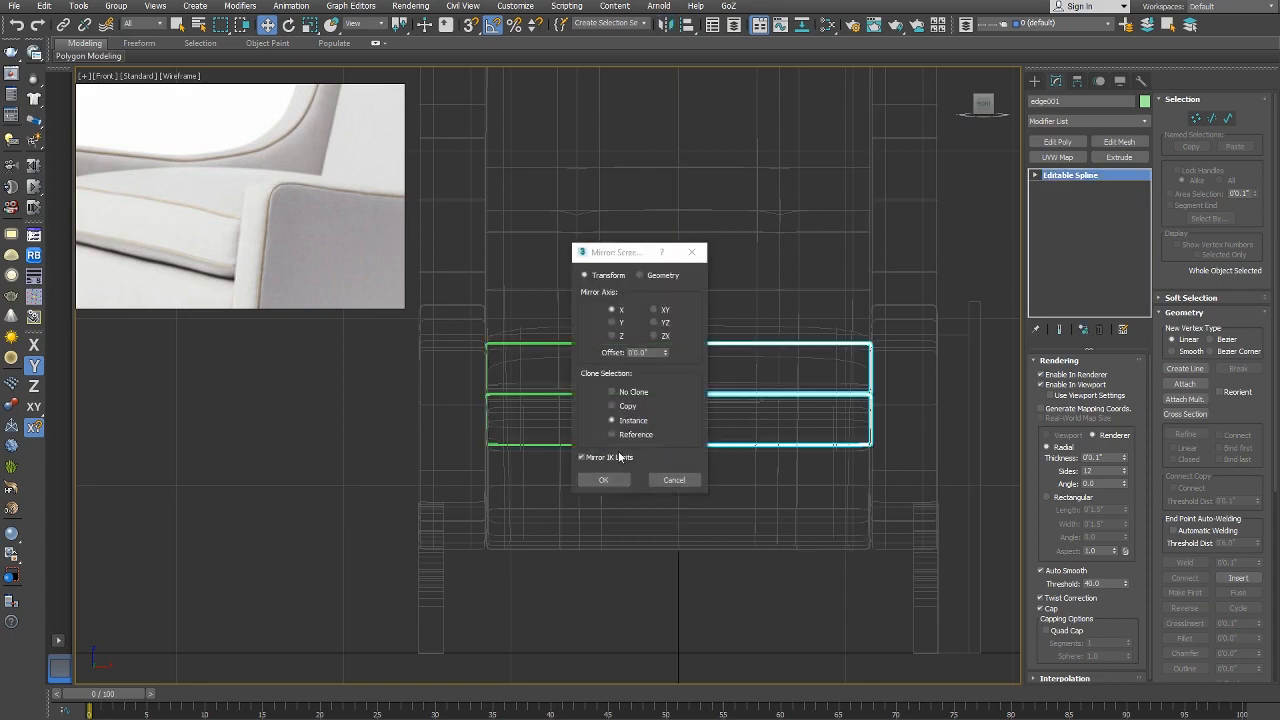
left_click(607, 481)
scroll(744, 402, "up", 8)
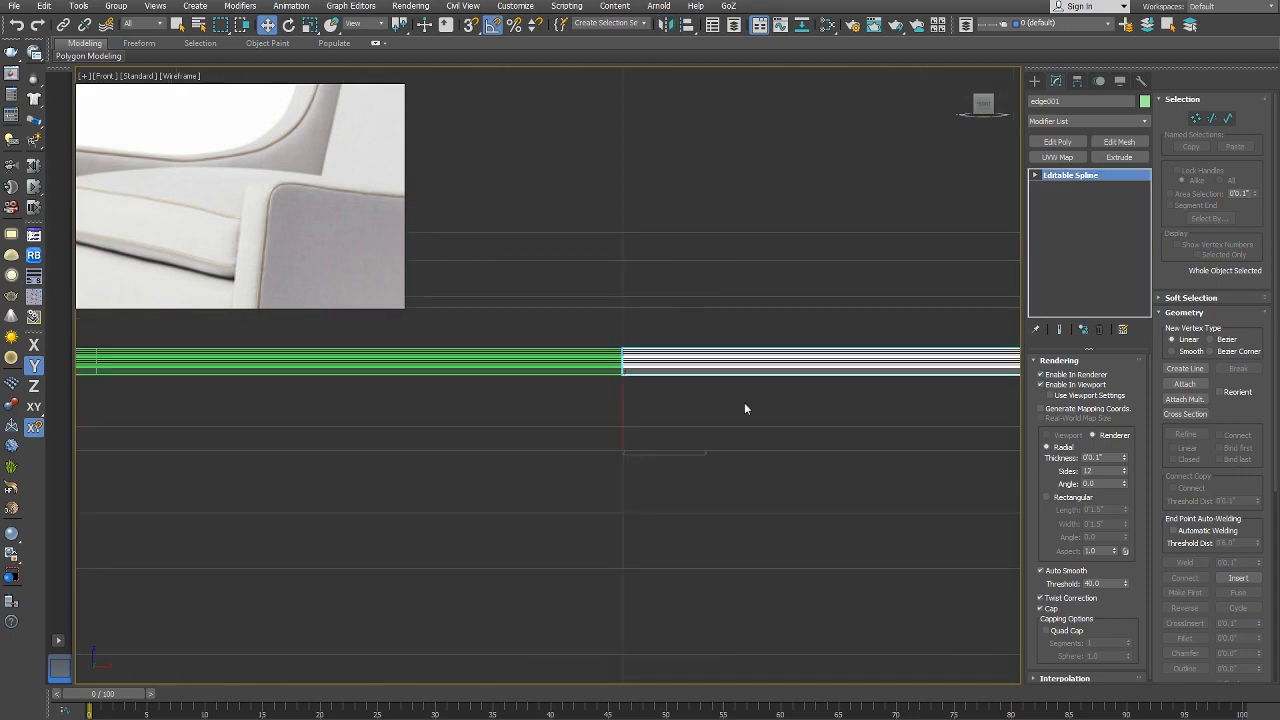
key("p")
scroll(676, 474, "down", 5)
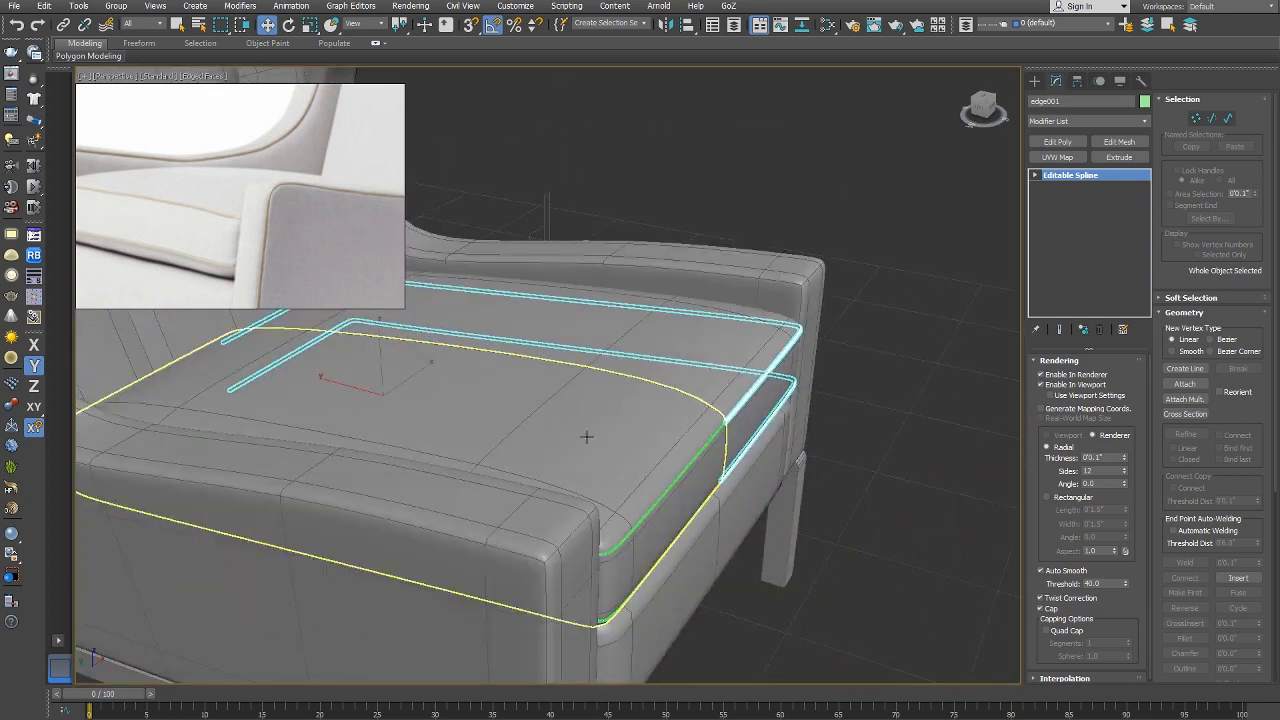
mouse_move(586, 437)
middle_mouse_down("alt")
mouse_move(597, 409)
mouse_move(405, 377)
mouse_move(609, 397)
middle_mouse_up("alt")
scroll(596, 409, "up", 3)
key("F4")
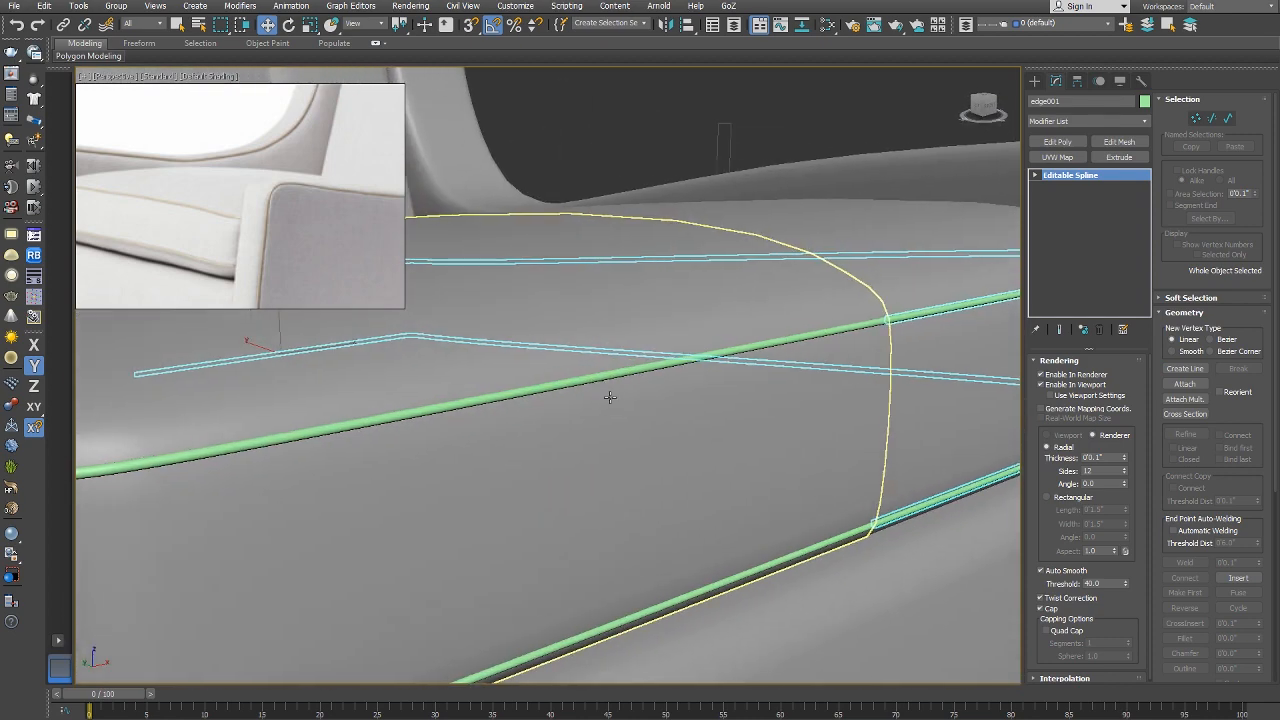
Select the original half of the piping with edged faces shown and open its interpolation settings.
left_click(517, 389)
key("F4")
middle_click_drag(418, 425, 556, 416)
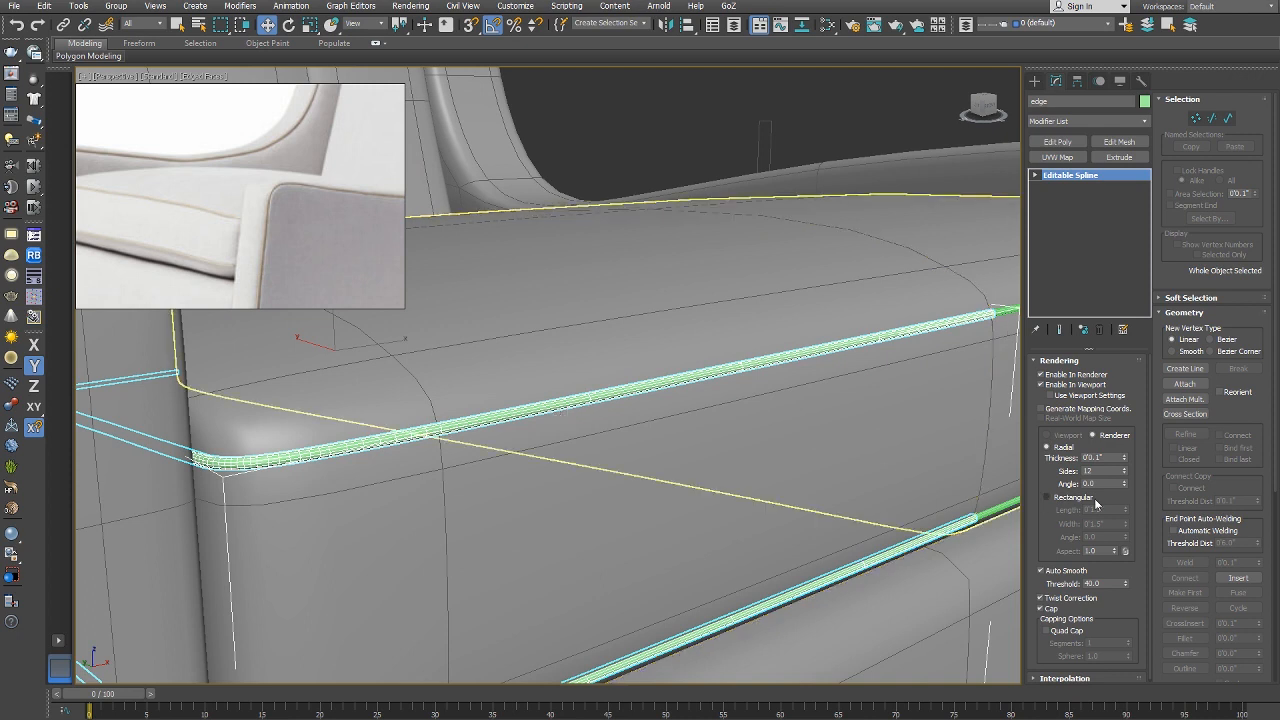
left_click_drag(1056, 537, 1062, 416)
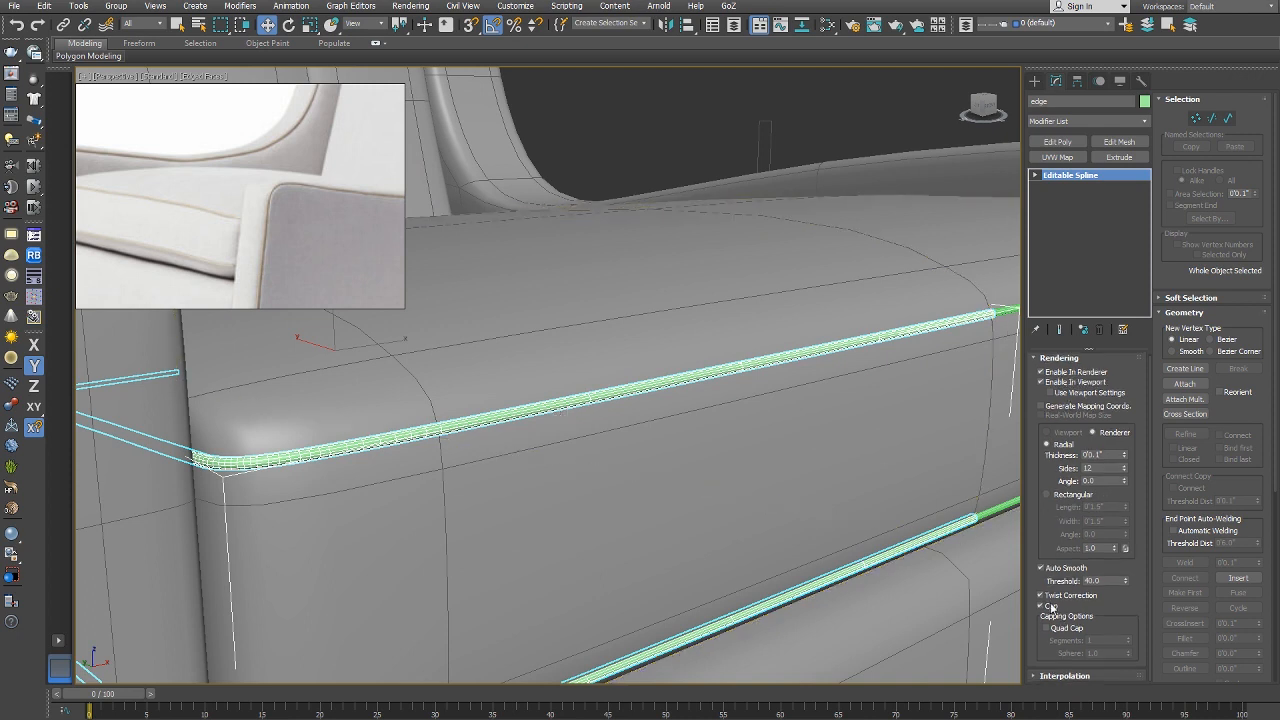
left_click(1069, 677)
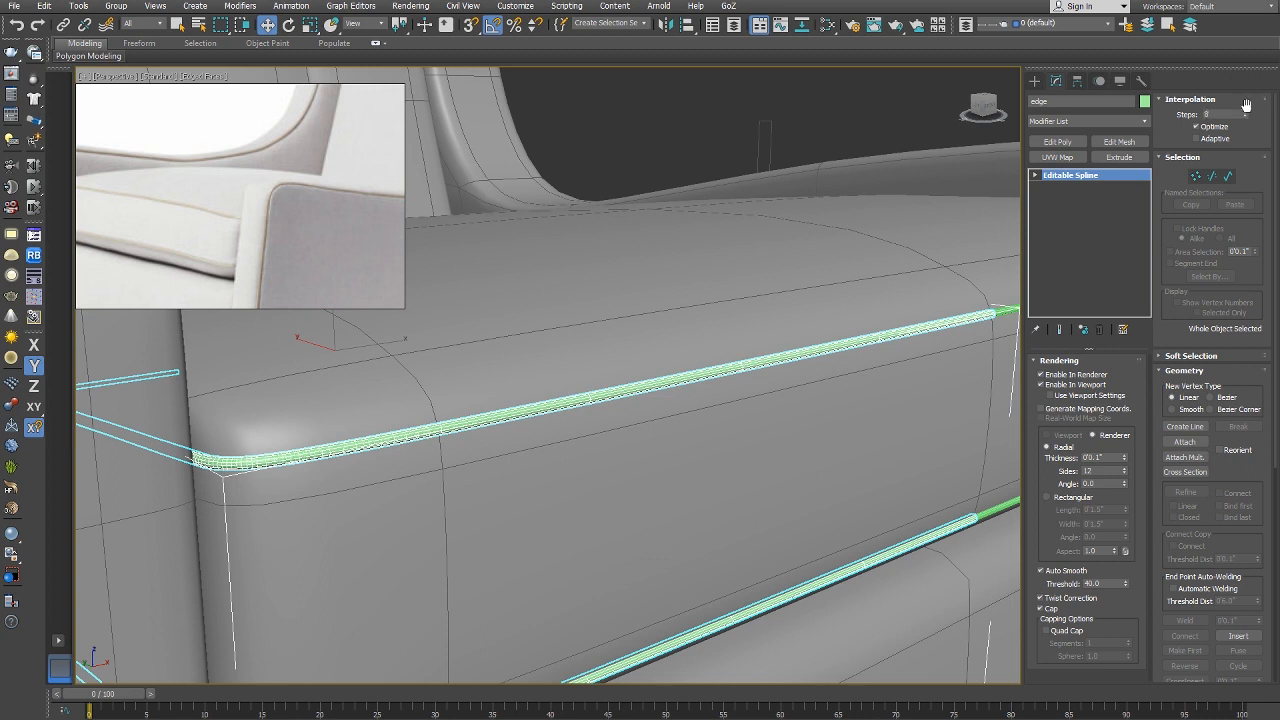
Enter sub-object editing of the piping spline, display it in wireframe and change from vertex to segment level.
right_click(810, 338)
left_click(795, 310)
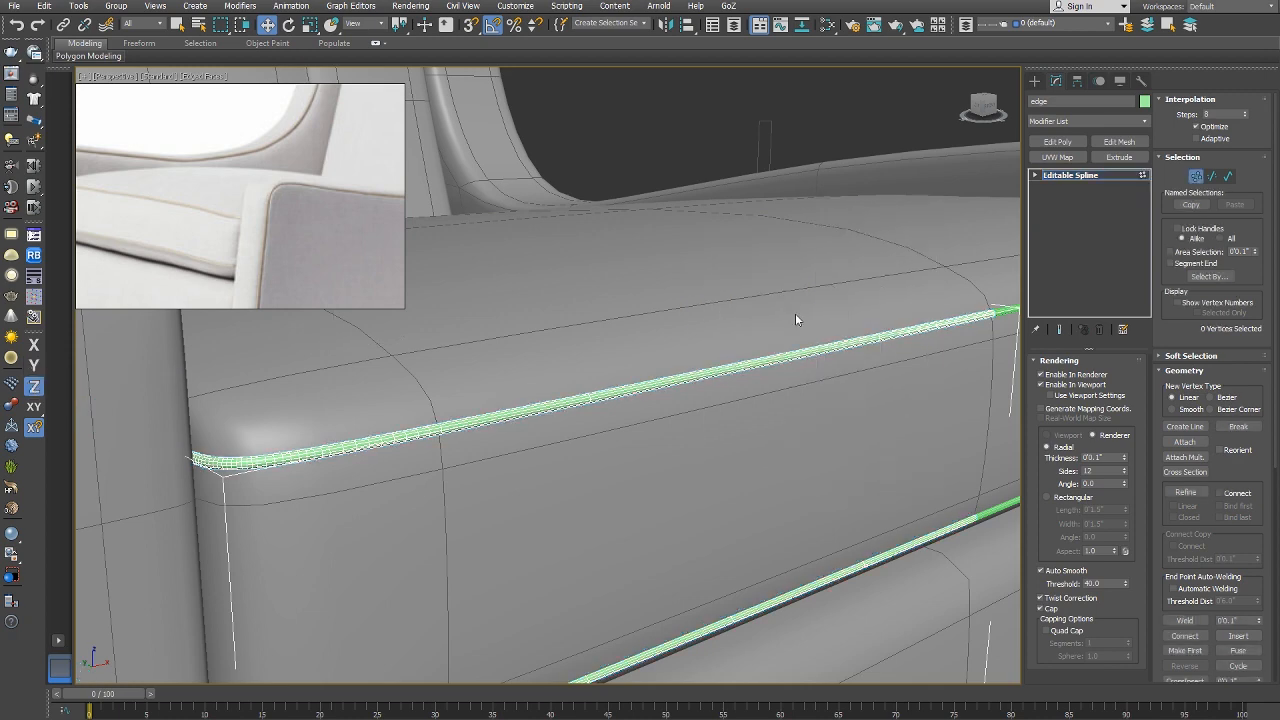
key("F3")
right_click(720, 405)
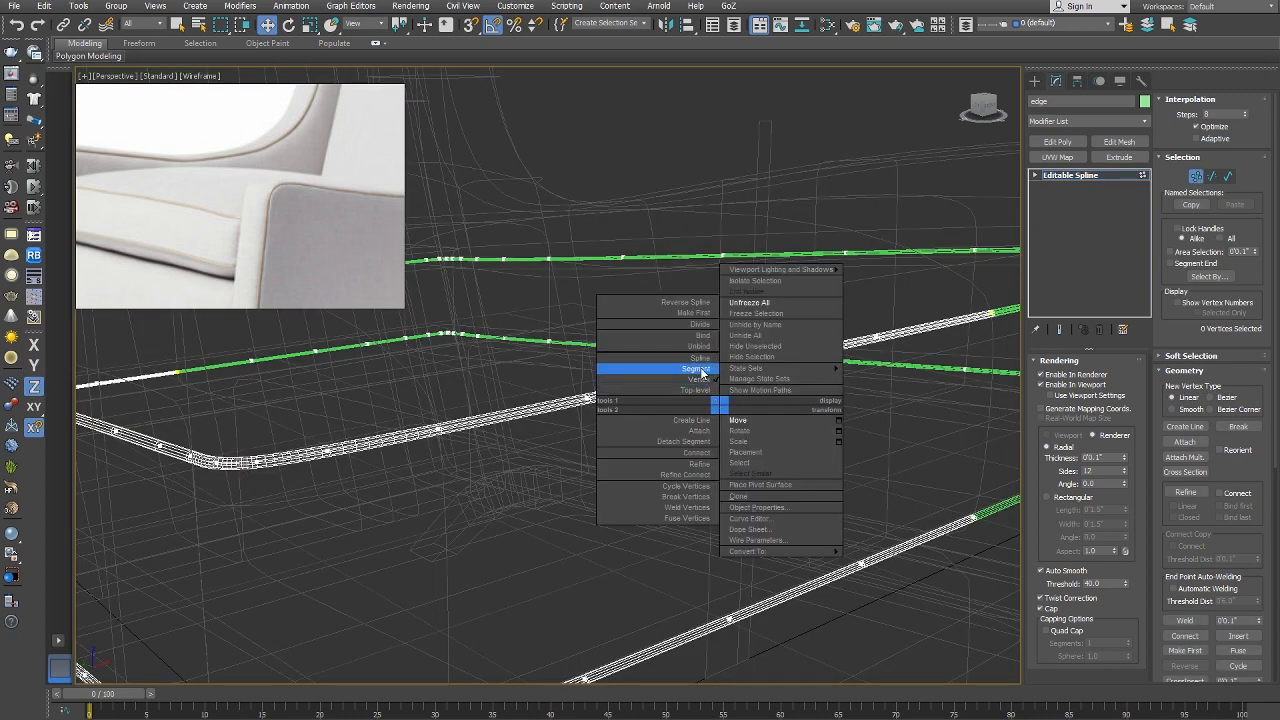
Leave vertex editing on the edge spline and show the chair in shaded display.
left_click(738, 421)
right_click(815, 362)
left_click(799, 347)
key("F3")
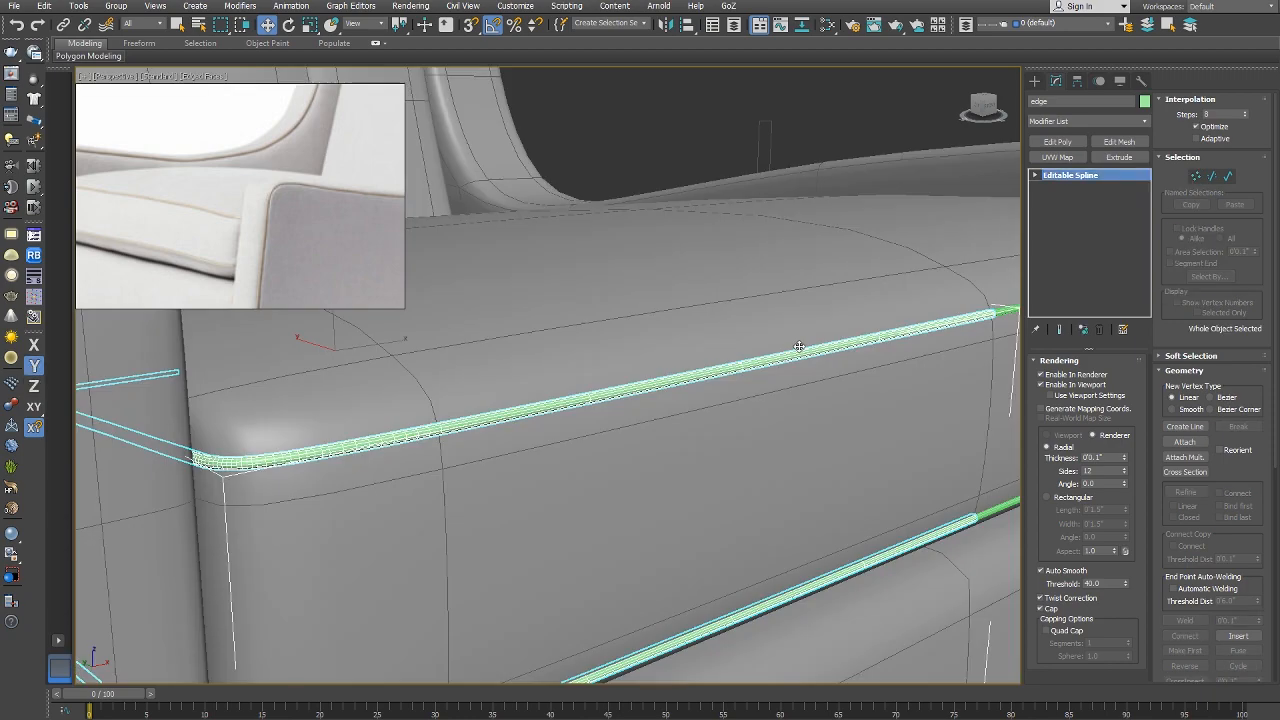
Examine the piping along the front of the seat cushion and compare it with the reference photo.
mouse_move(800, 349)
middle_mouse_down("alt")
mouse_move(634, 383)
mouse_move(663, 446)
mouse_move(663, 434)
middle_mouse_up("alt")
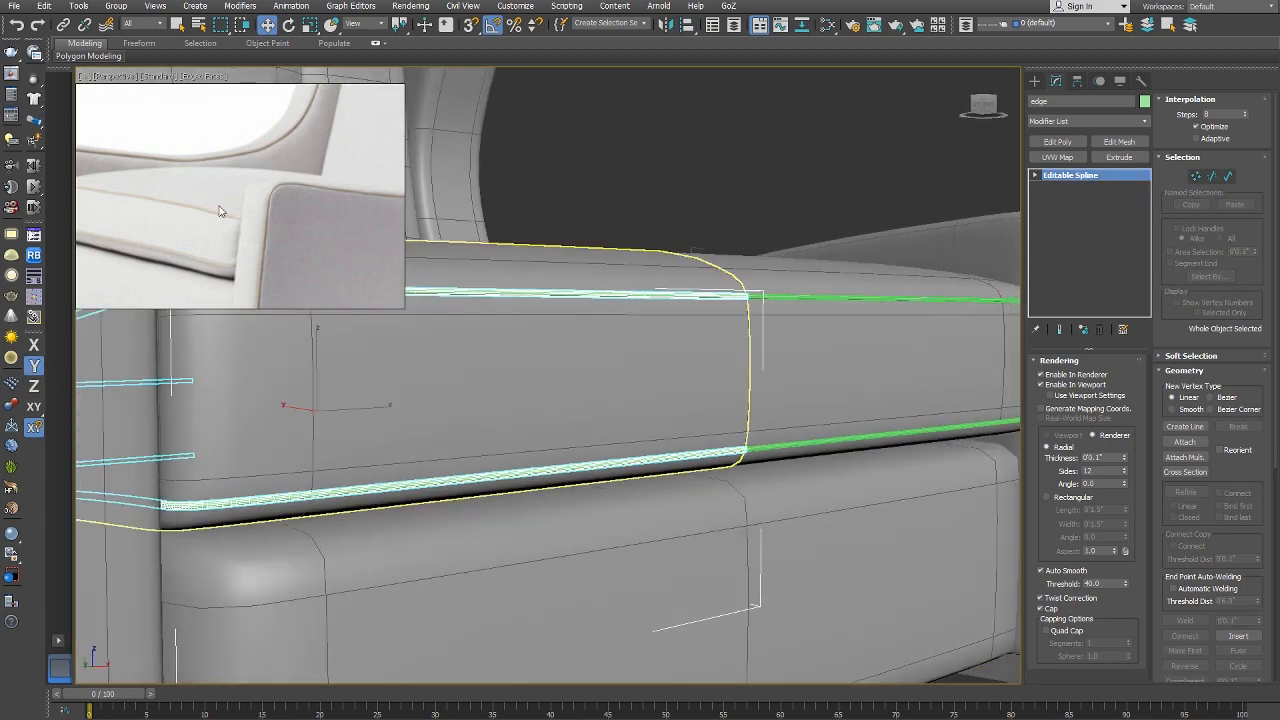
scroll(293, 211, "down", 2)
scroll(293, 211, "down", 3)
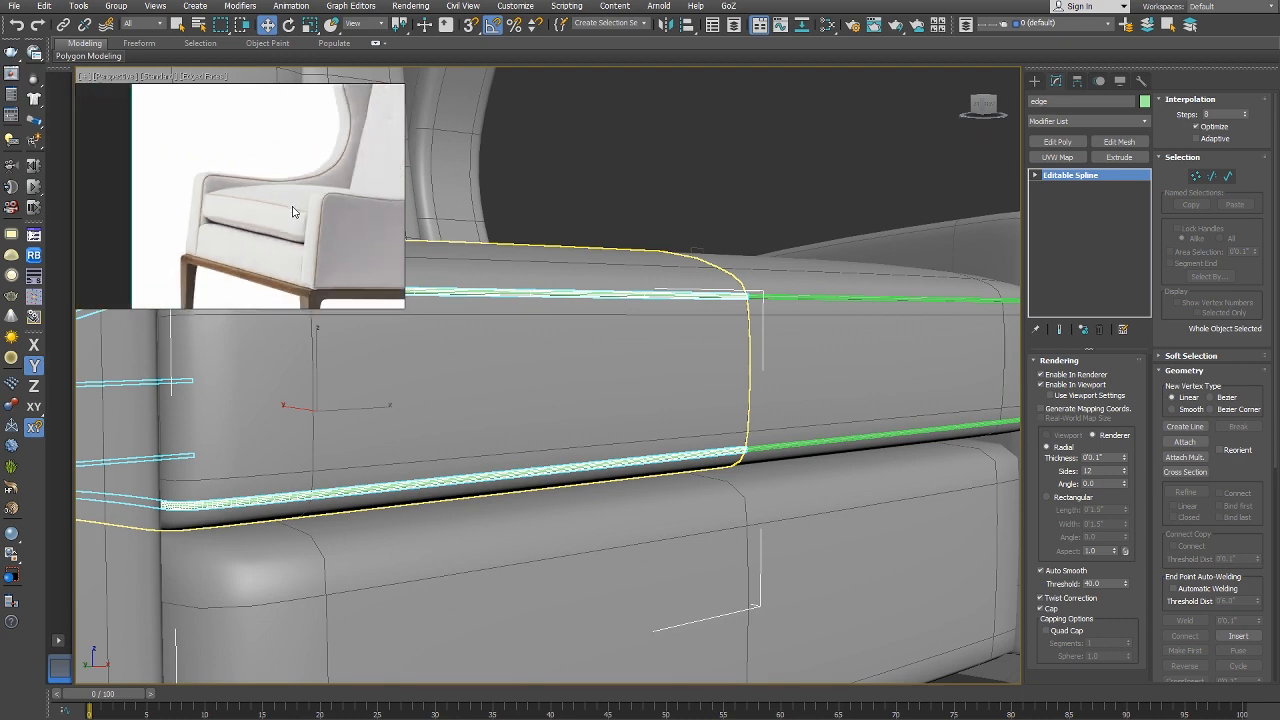
middle_click_drag(690, 360, 757, 358)
right_click(739, 381)
left_click(760, 396)
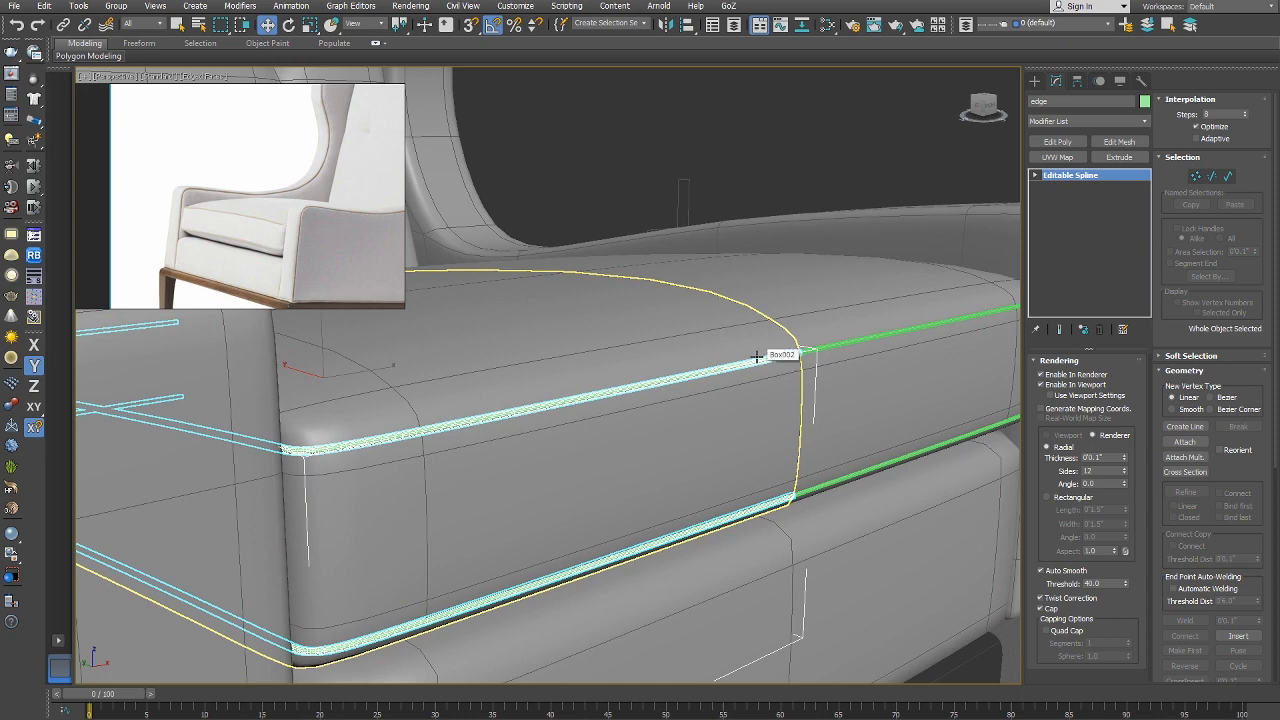
scroll(564, 437, "up", 3)
right_click(572, 428)
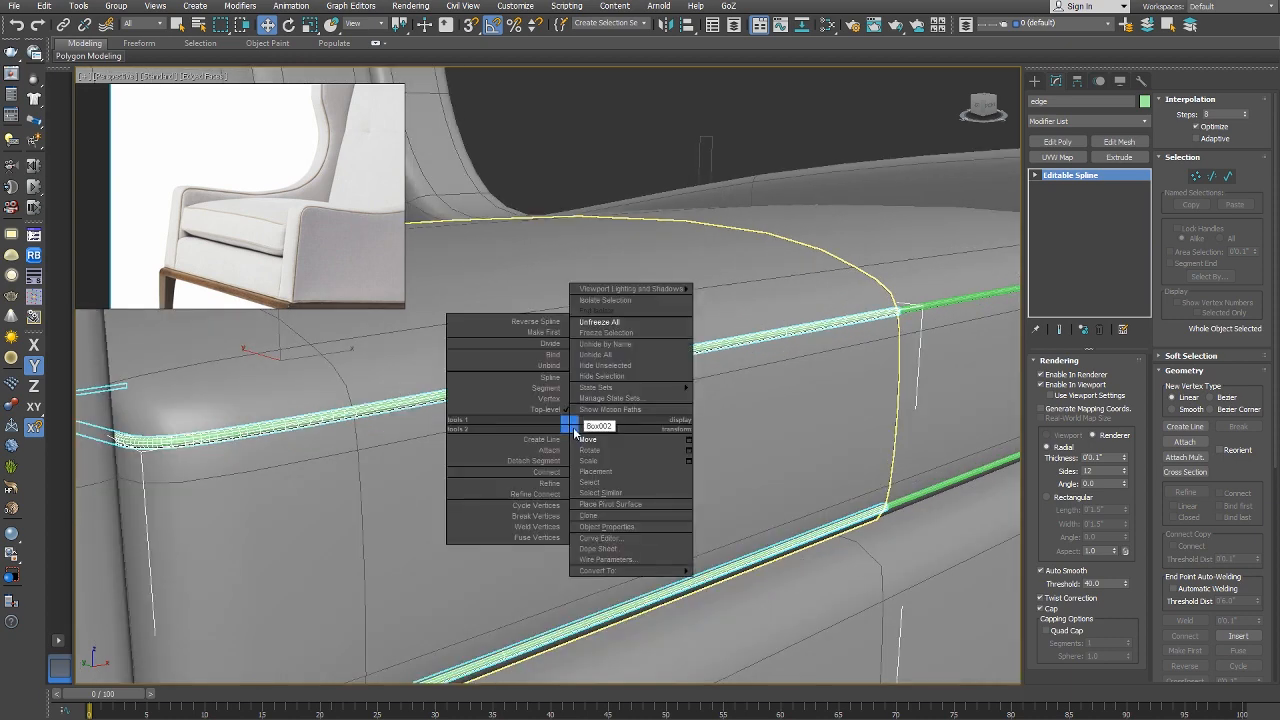
left_click(588, 438)
middle_click_drag(588, 438, 610, 333, "alt")
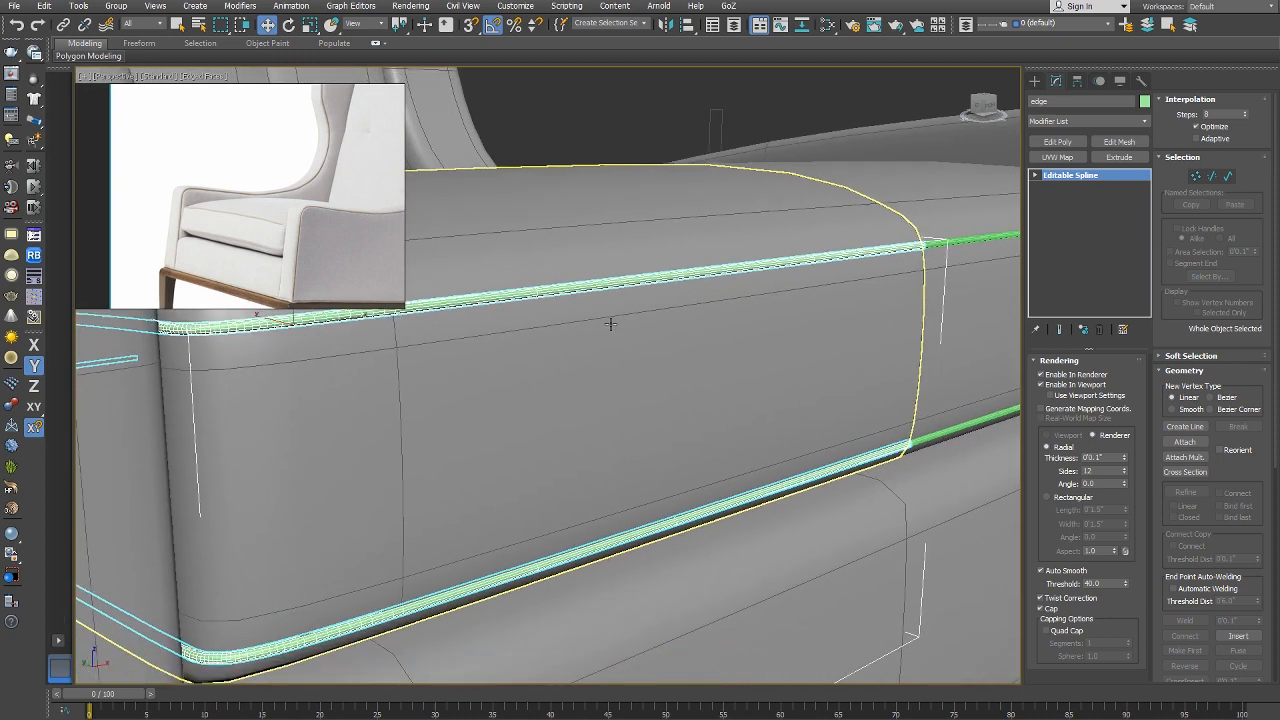
right_click(610, 323)
left_click(632, 334)
right_click(632, 334)
left_click(600, 309)
left_click(535, 290)
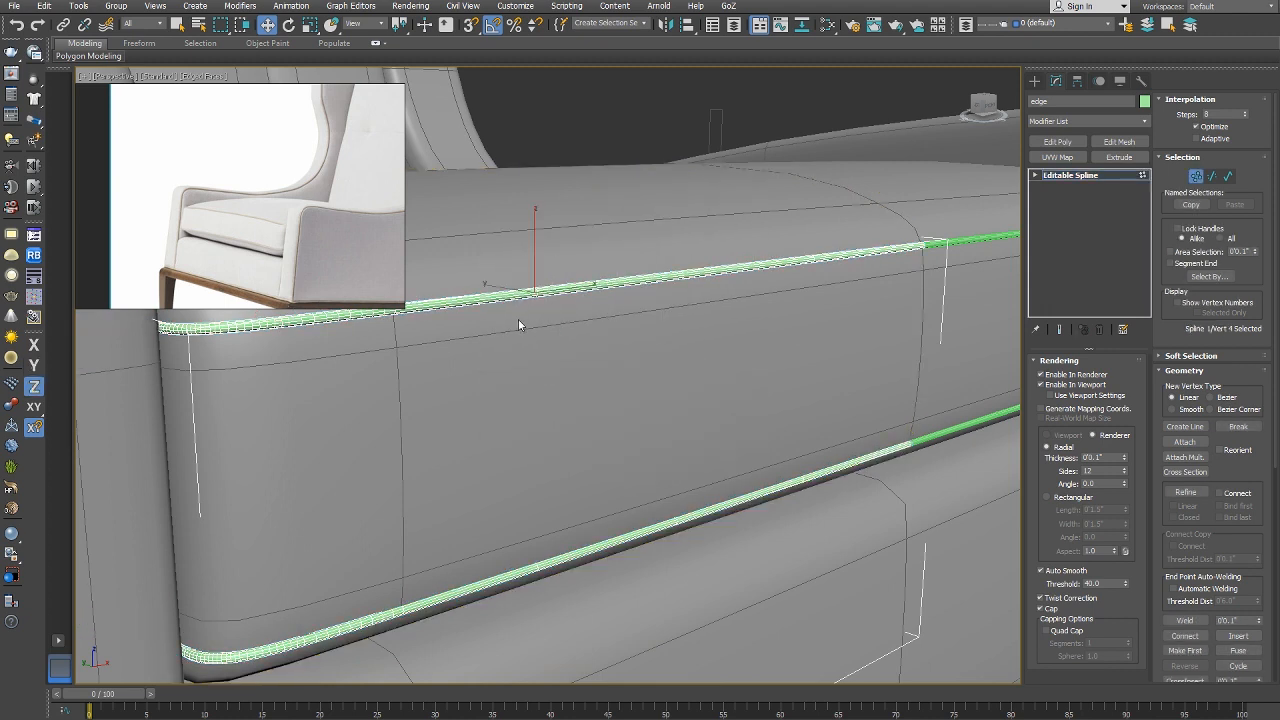
right_click(640, 340)
left_click(612, 325)
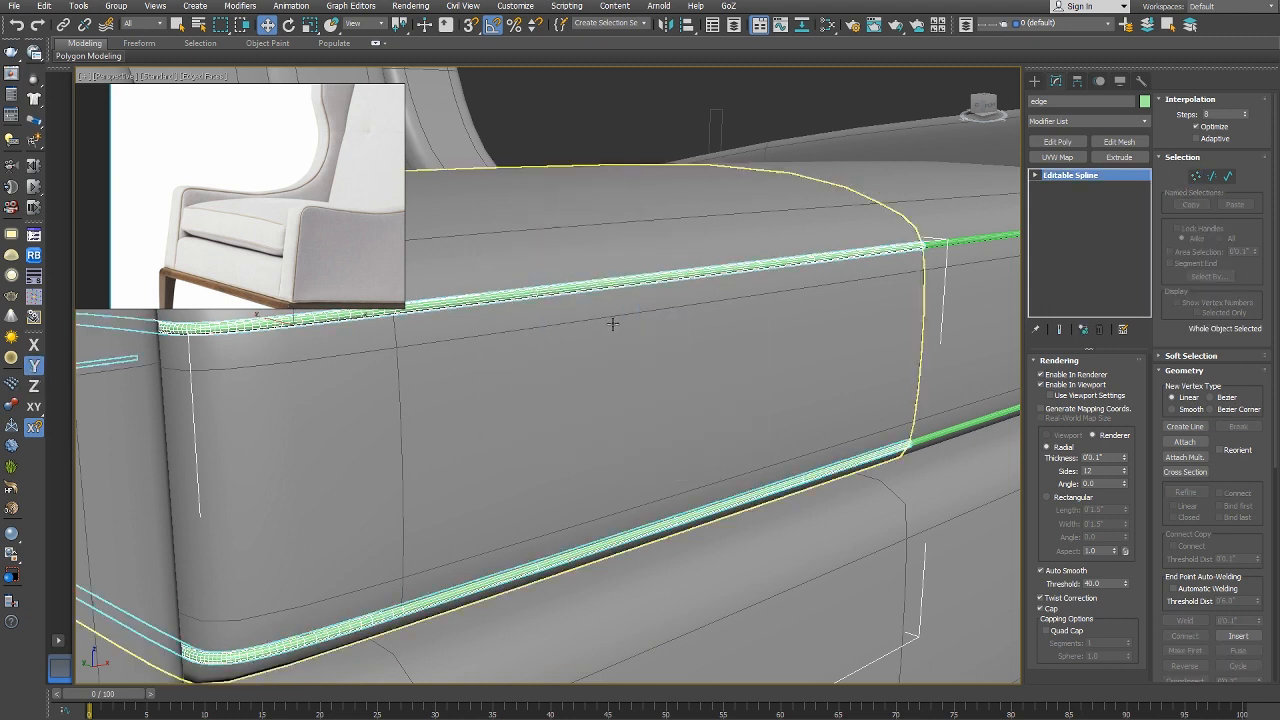
Add an Edit Poly modifier to the piping and nudge three vertex rings on its upper front run to make it slightly uneven.
left_click(1058, 142)
right_click(573, 358)
left_click(547, 334)
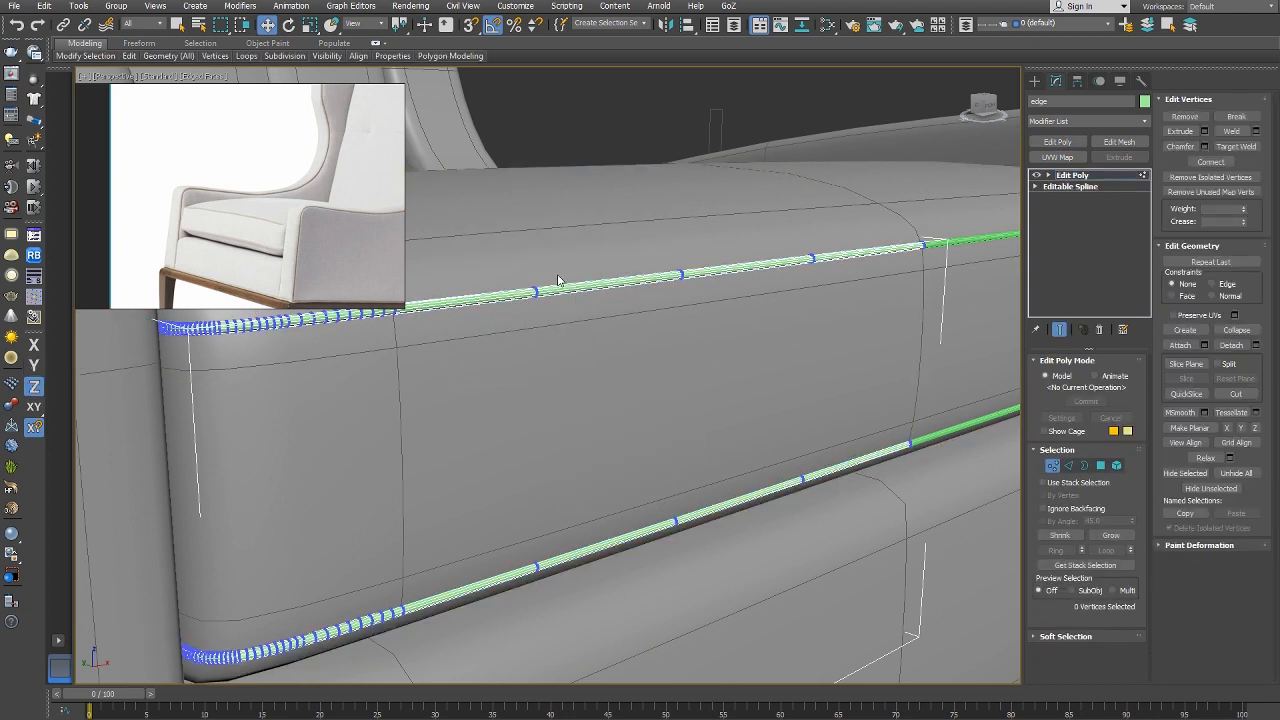
mouse_move(553, 277)
left_mouse_down()
mouse_move(527, 324)
mouse_move(535, 291)
left_mouse_up()
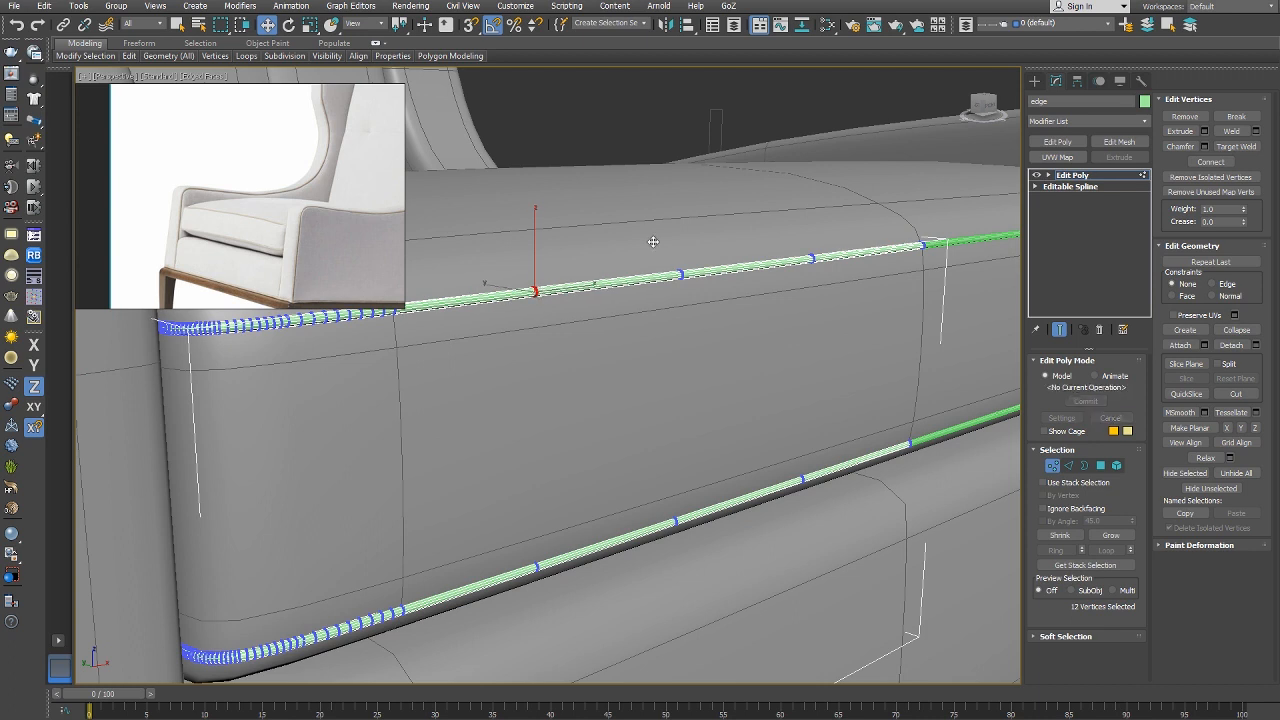
left_click_drag(688, 293, 688, 293)
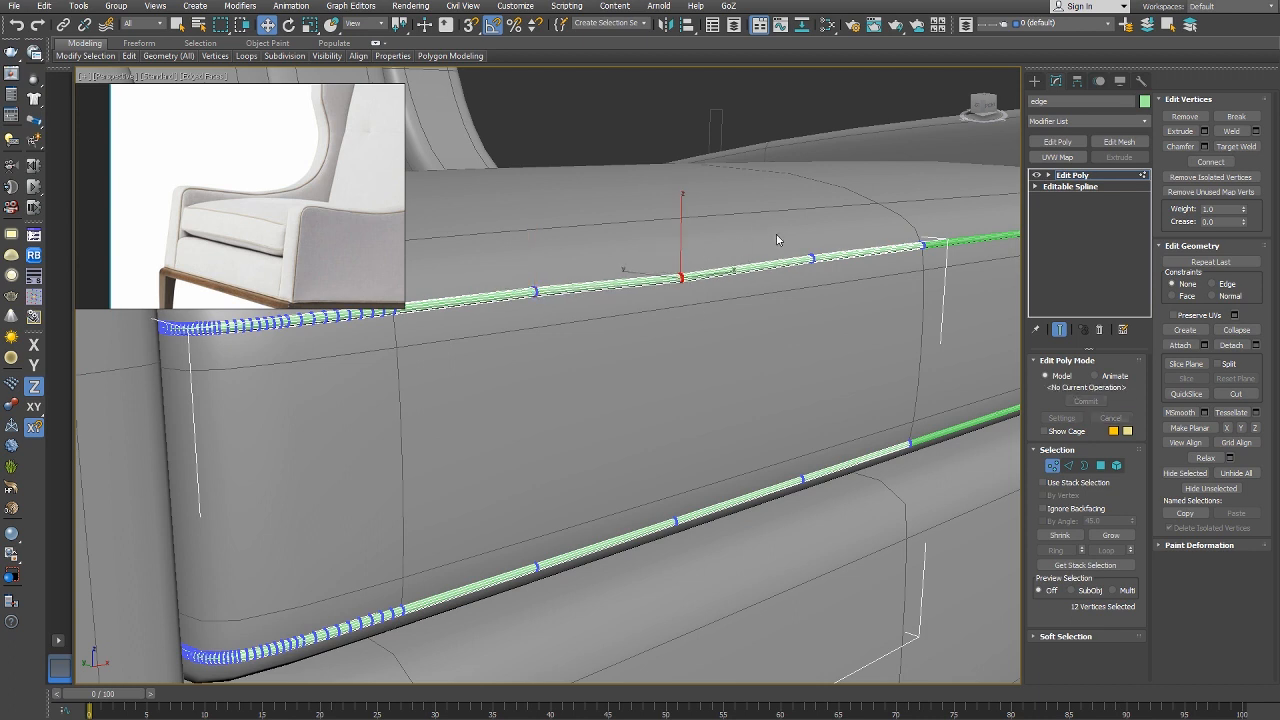
left_click_drag(777, 236, 822, 245)
middle_click_drag(690, 270, 669, 277)
key("q")
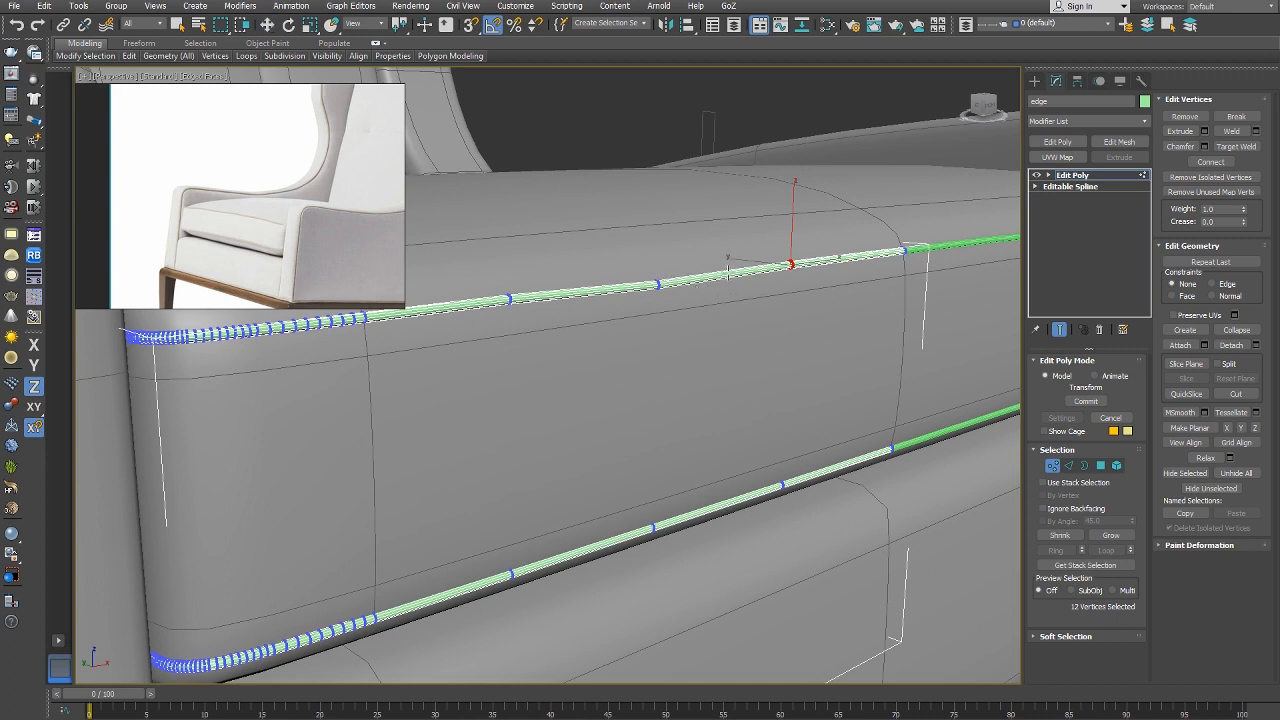
Insert two extra vertex rings between the existing ones on the upper front piping, adjust their height slightly, and leave vertex editing.
key("2")
right_click(604, 310)
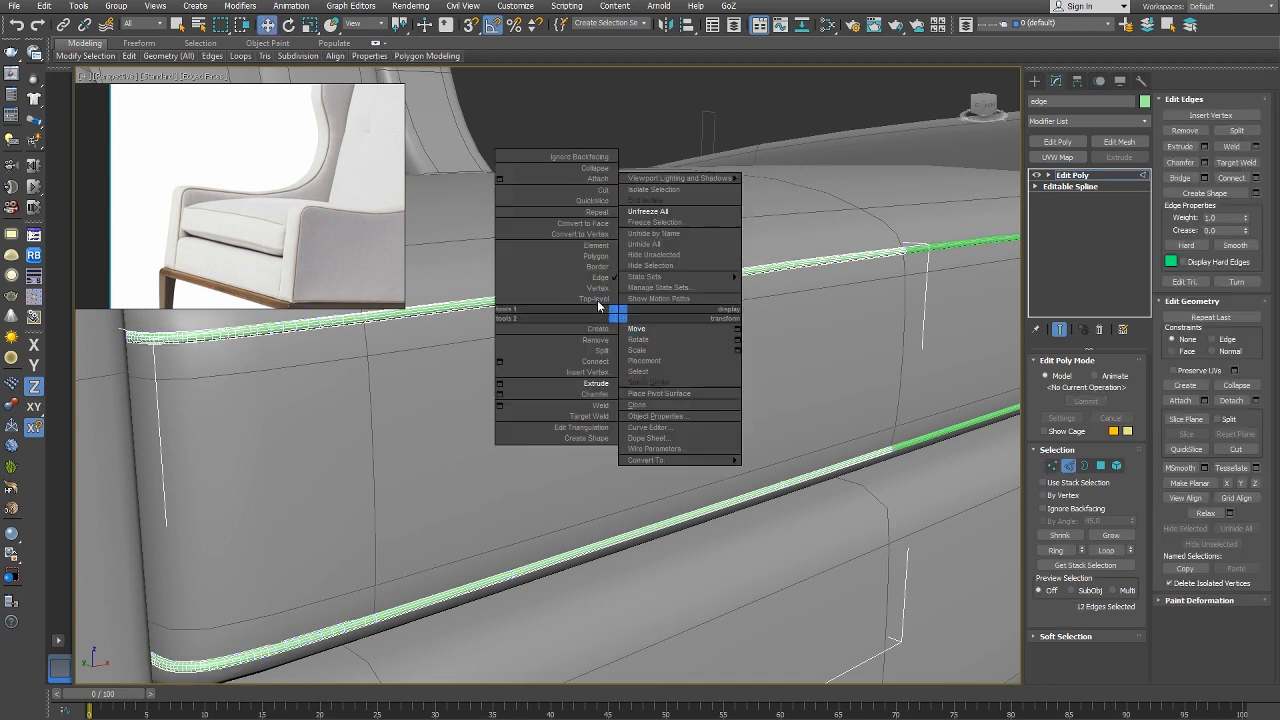
left_click(560, 298)
left_click_drag(576, 274, 577, 278)
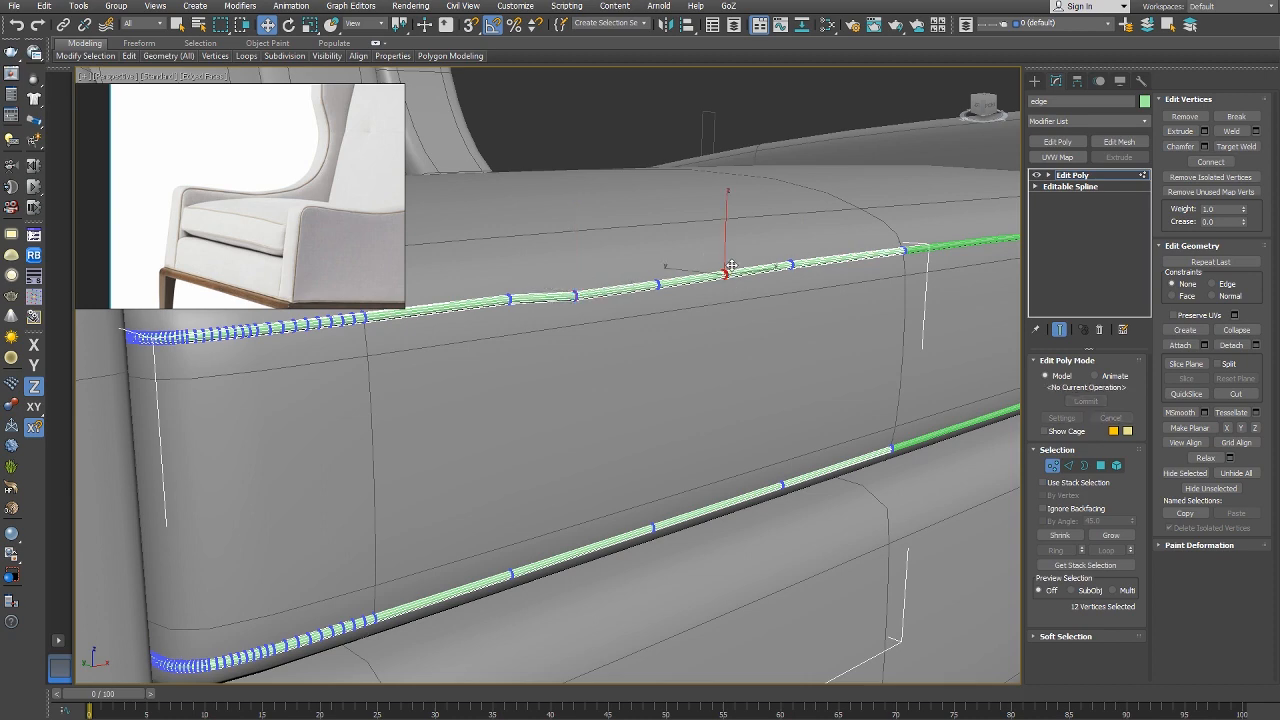
right_click(710, 340)
left_click(701, 325)
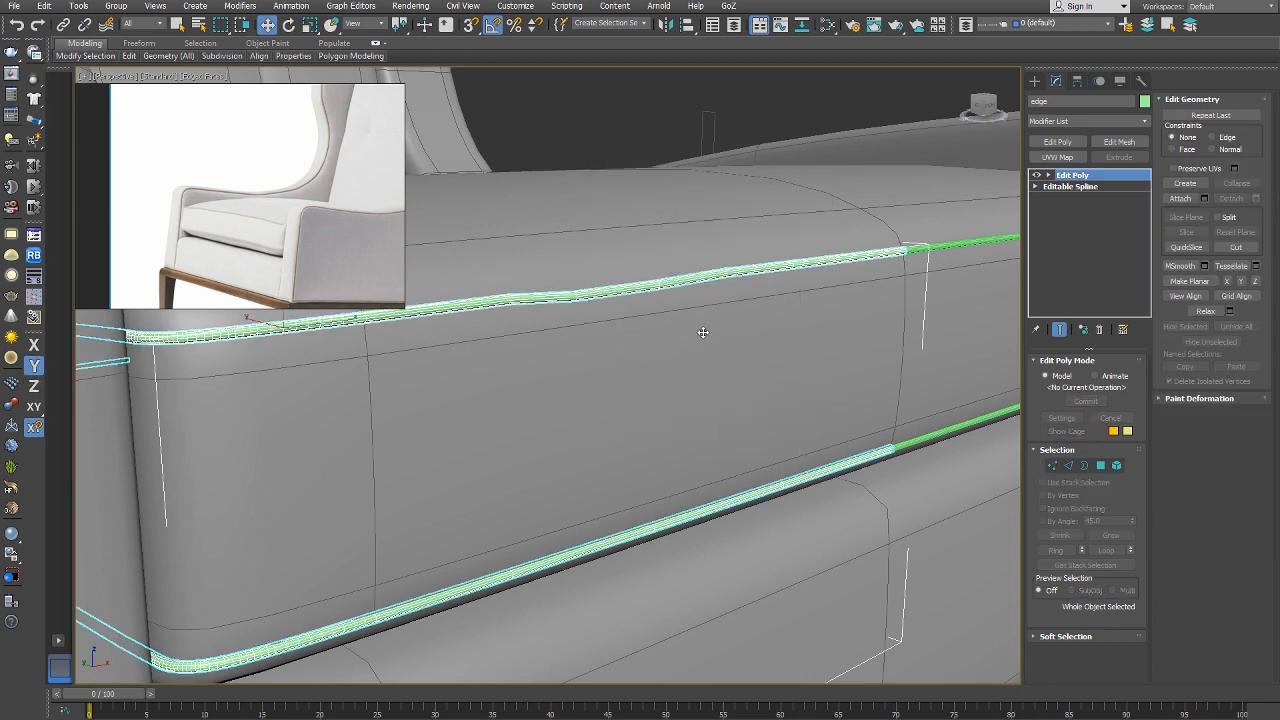
Deselect the piping and turn off the edged-faces display for a close view of the cushion front.
scroll(615, 363, "down", 5)
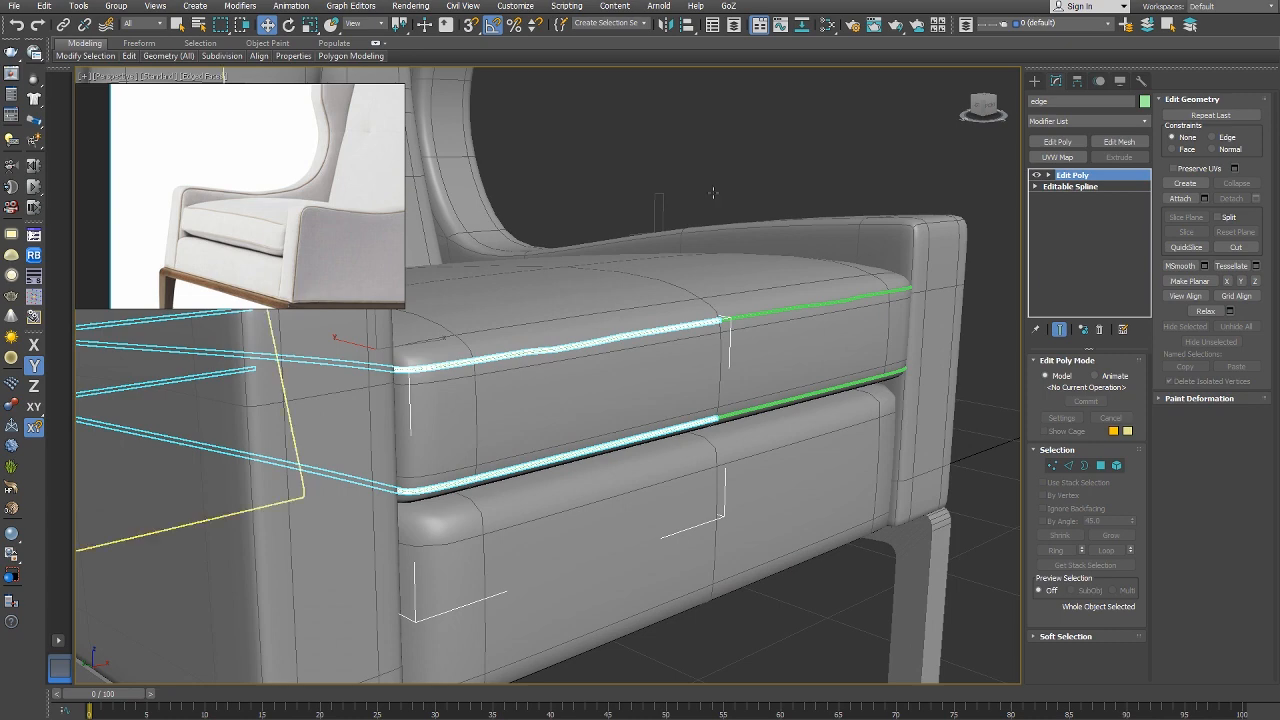
left_click(724, 149)
key("F4")
scroll(662, 277, "up", 3)
mouse_move(662, 277)
middle_mouse_down("alt")
mouse_move(637, 286)
mouse_move(663, 269)
middle_mouse_up("alt")
scroll(595, 399, "up", 4)
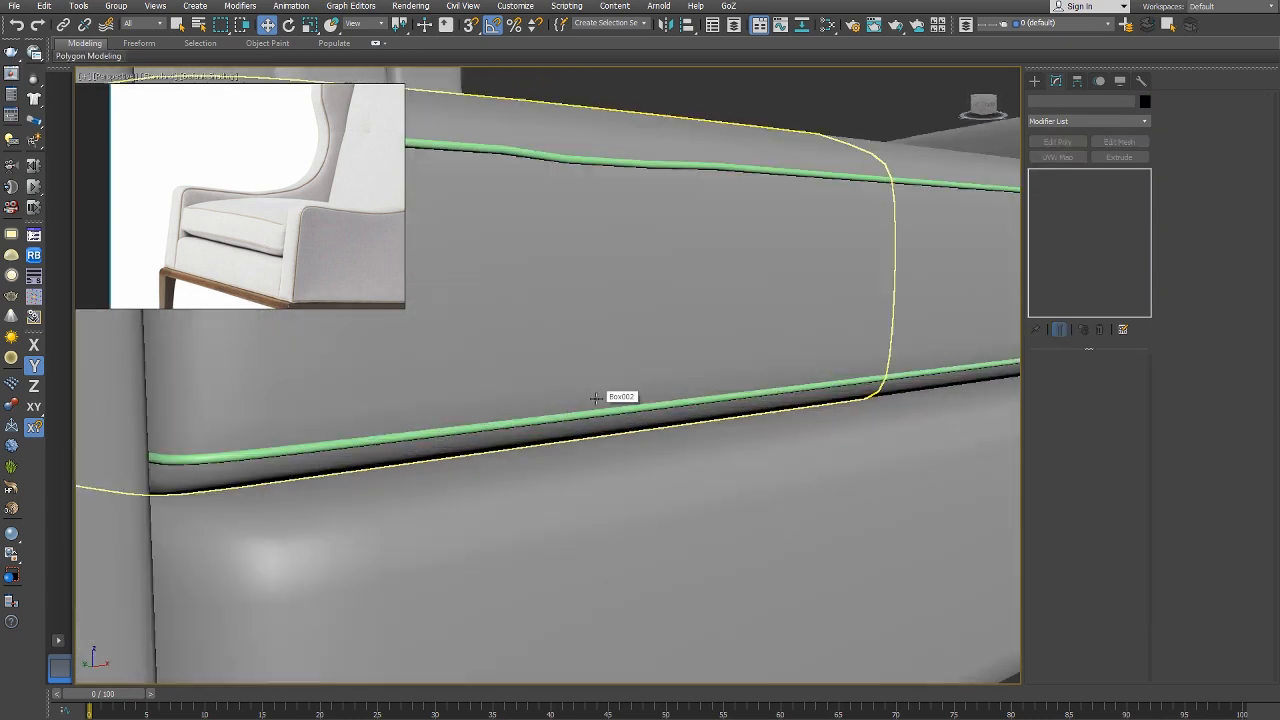
Nudge three vertex rings of the lower front piping vertically to give that run a slight waviness.
right_click(600, 391)
left_click(539, 421)
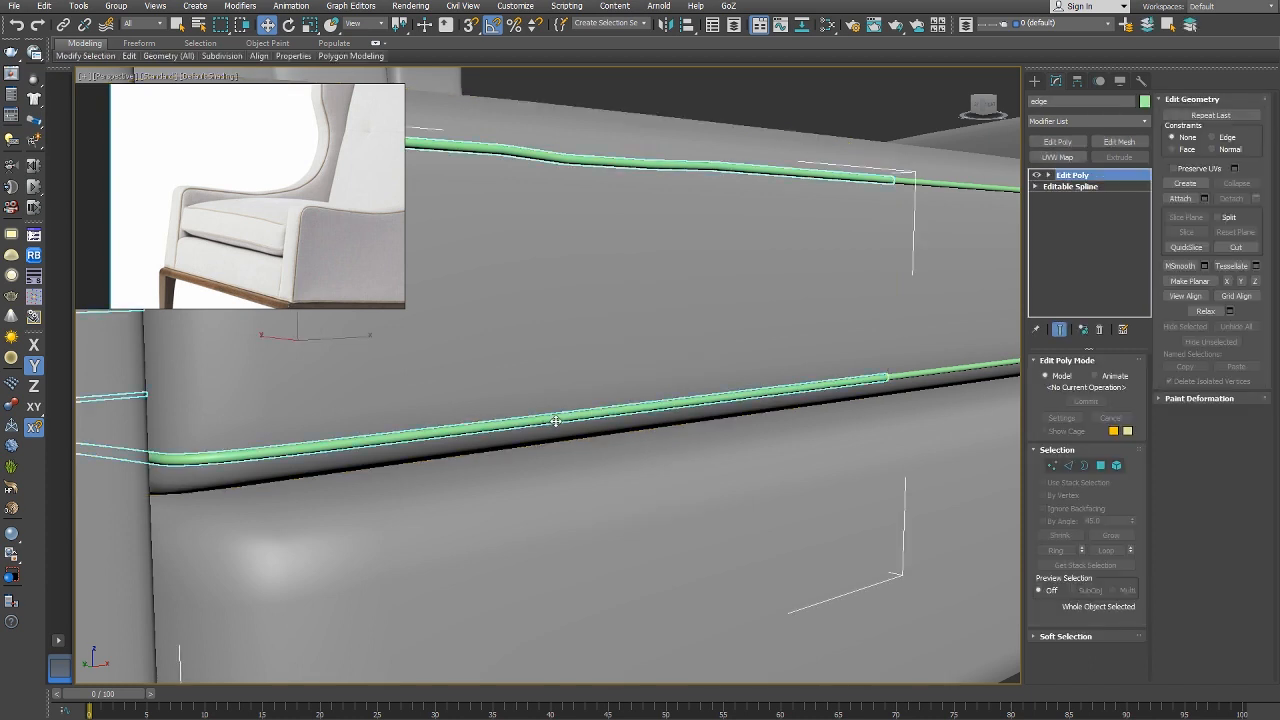
right_click(545, 405)
left_click(500, 391)
left_click(510, 428)
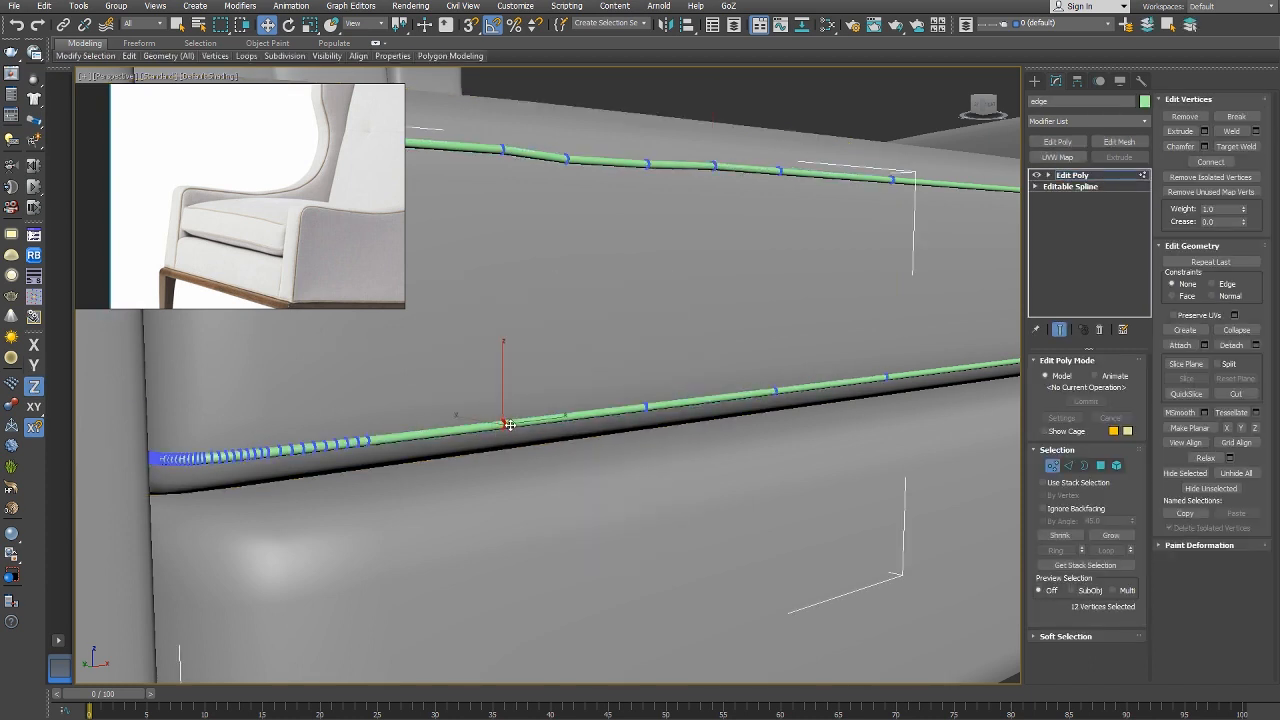
left_click(647, 406)
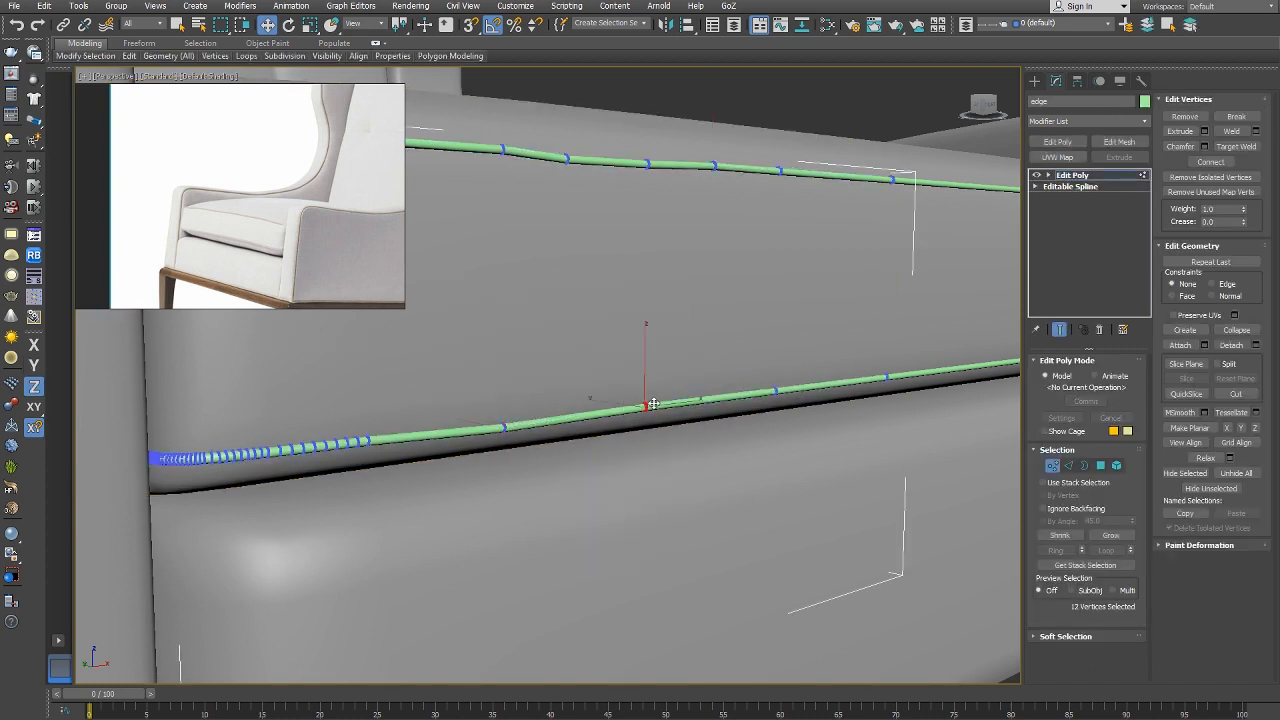
left_click(778, 390)
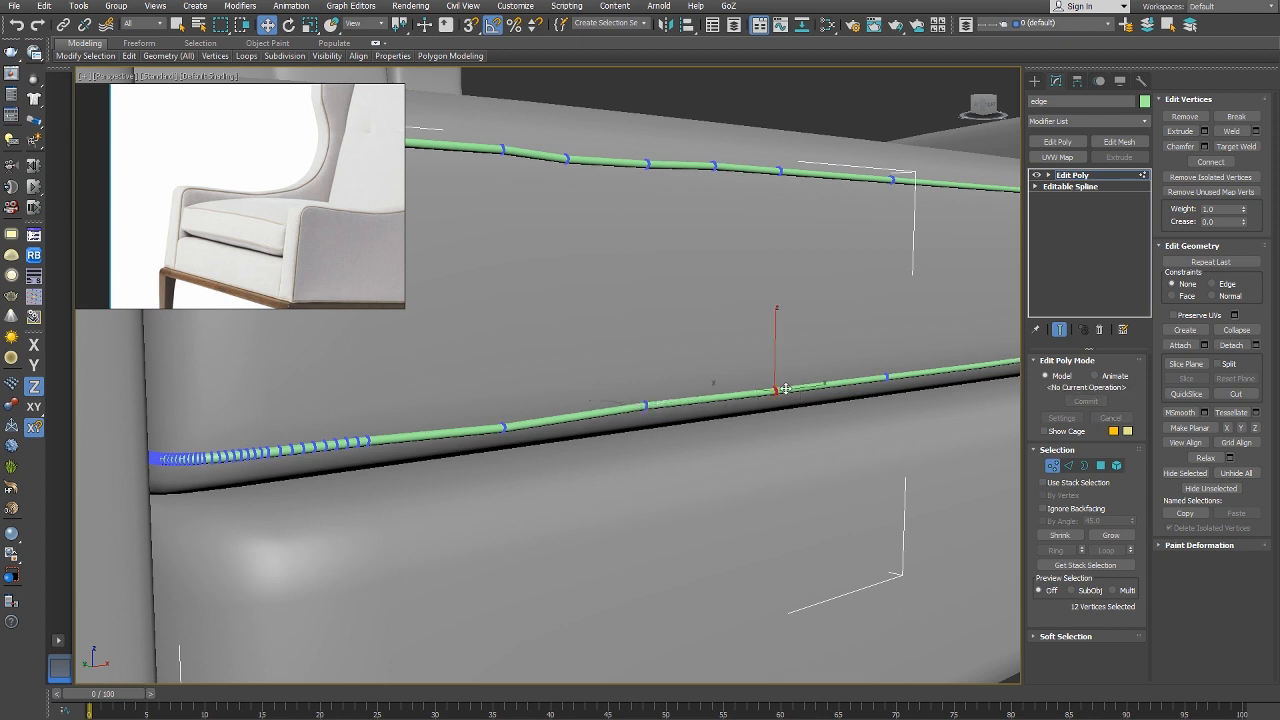
left_click_drag(784, 388, 784, 391)
Insert an extra ring between the two rings near the middle of the lower piping, shift it slightly, and leave sub-object editing.
key("alt+1")
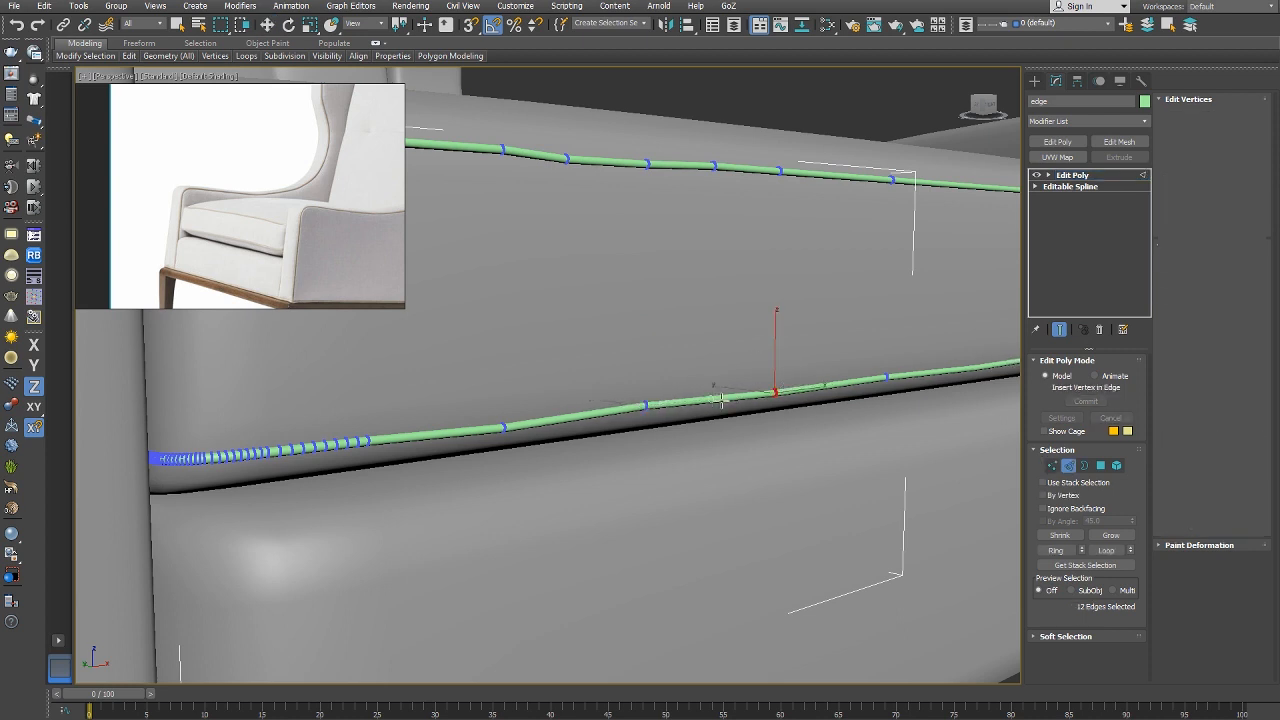
left_click_drag(713, 386, 715, 388)
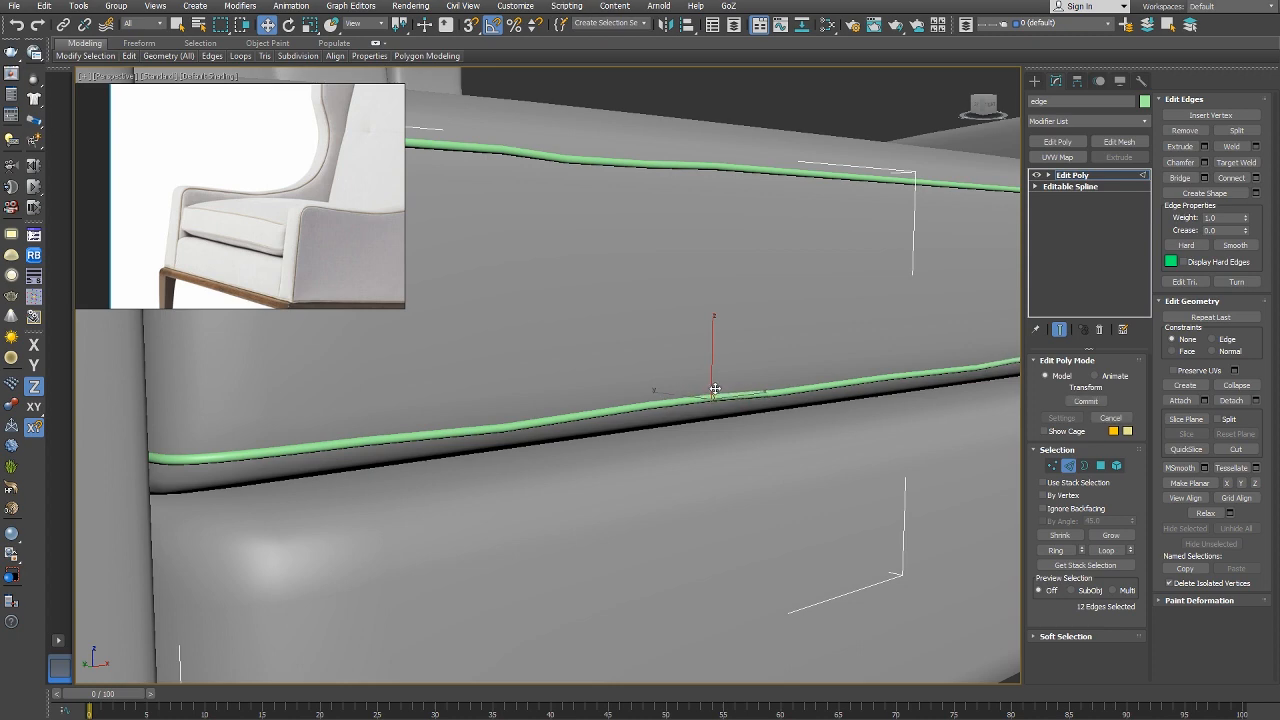
middle_click_drag(715, 388, 677, 409, "alt")
right_click(677, 409)
left_click(665, 402)
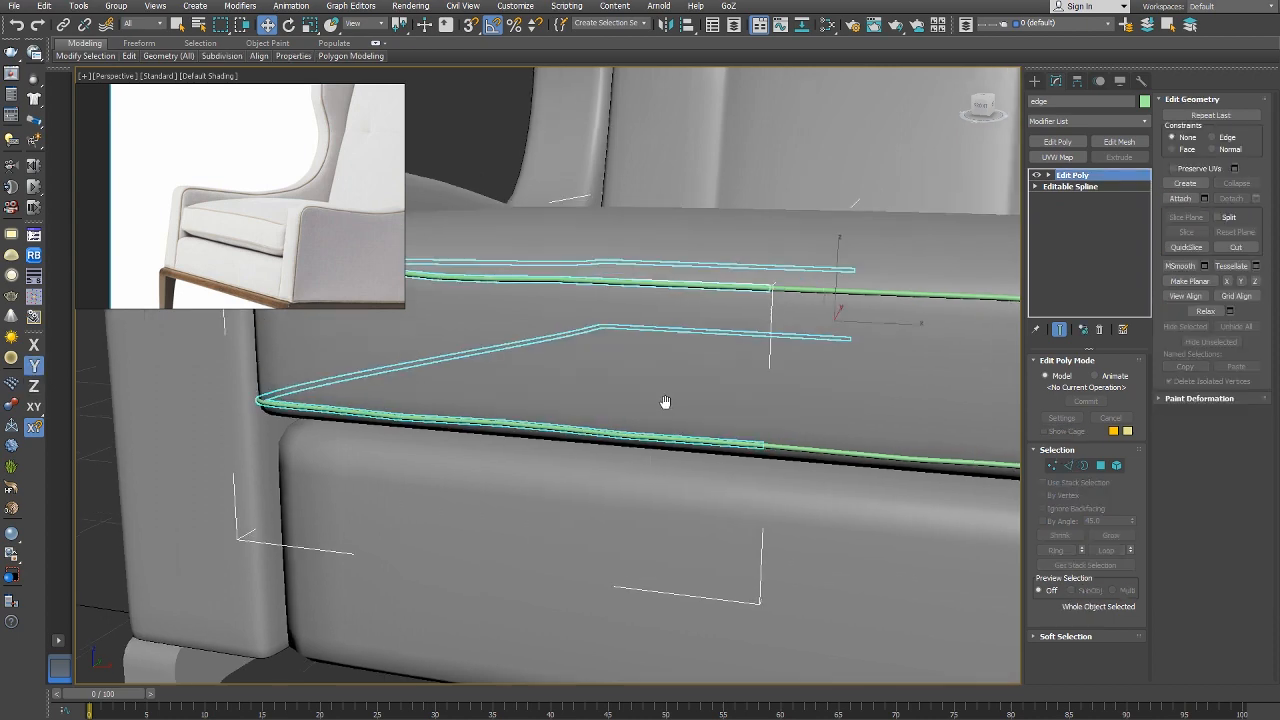
Inspect the uneven piping on the seat cushion up close and from the whole chair's view.
scroll(665, 402, "down", 5)
left_click(971, 257)
middle_click_drag(971, 257, 853, 314)
left_click(890, 286)
scroll(890, 286, "down", 3)
scroll(870, 295, "down", 4)
scroll(357, 406, "up", 5)
scroll(680, 356, "up", 3)
left_click(665, 363)
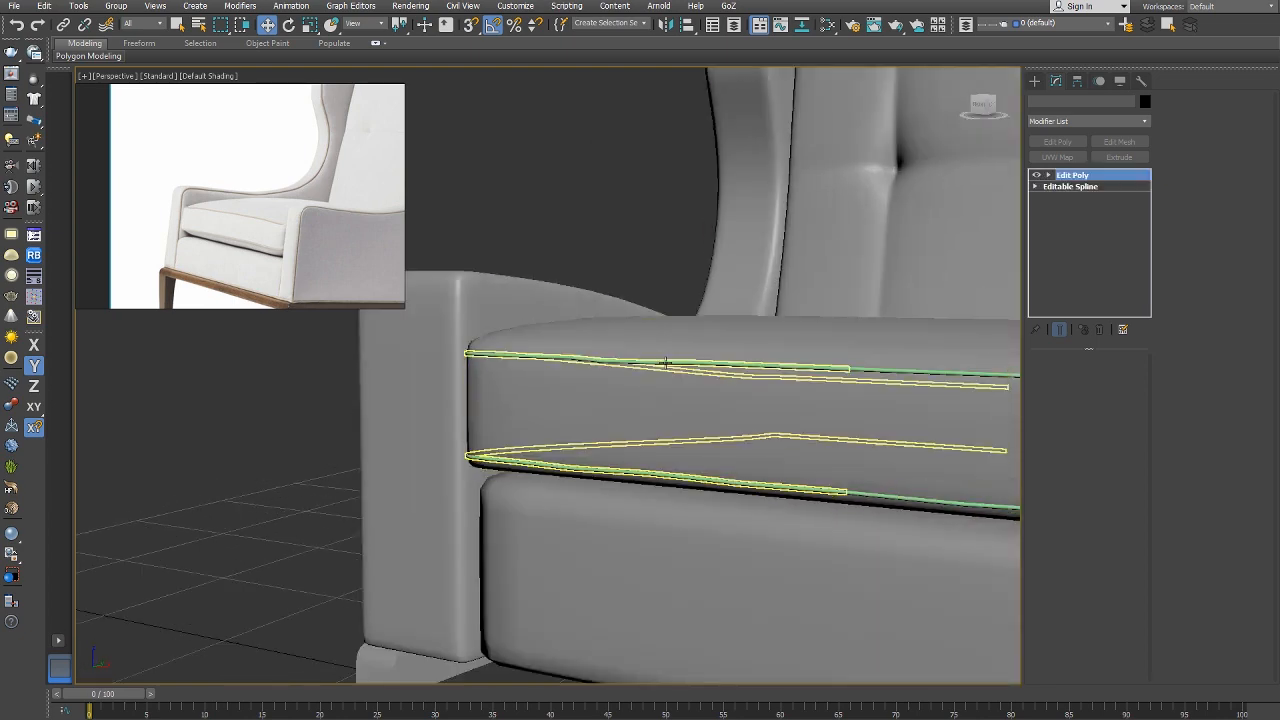
scroll(665, 363, "up", 4)
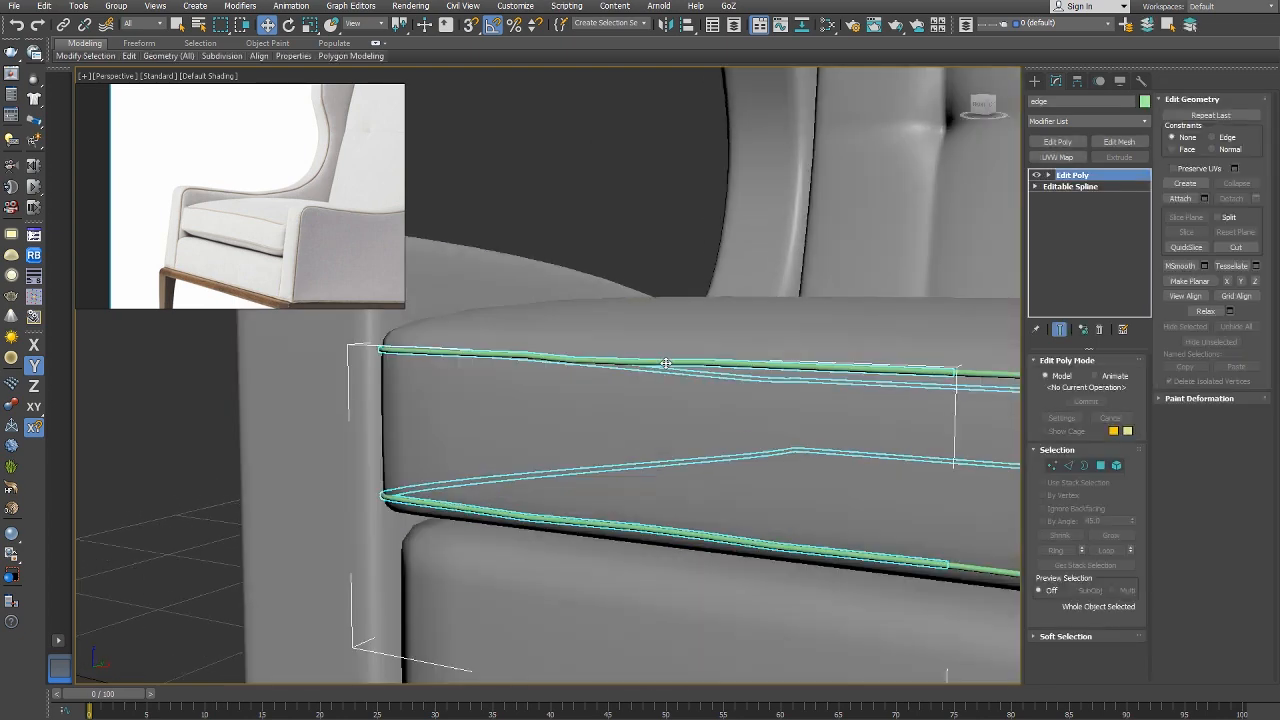
scroll(697, 374, "down", 8)
middle_click_drag(697, 374, 765, 398, "alt")
middle_click_drag(765, 398, 395, 405)
scroll(438, 413, "down", 3)
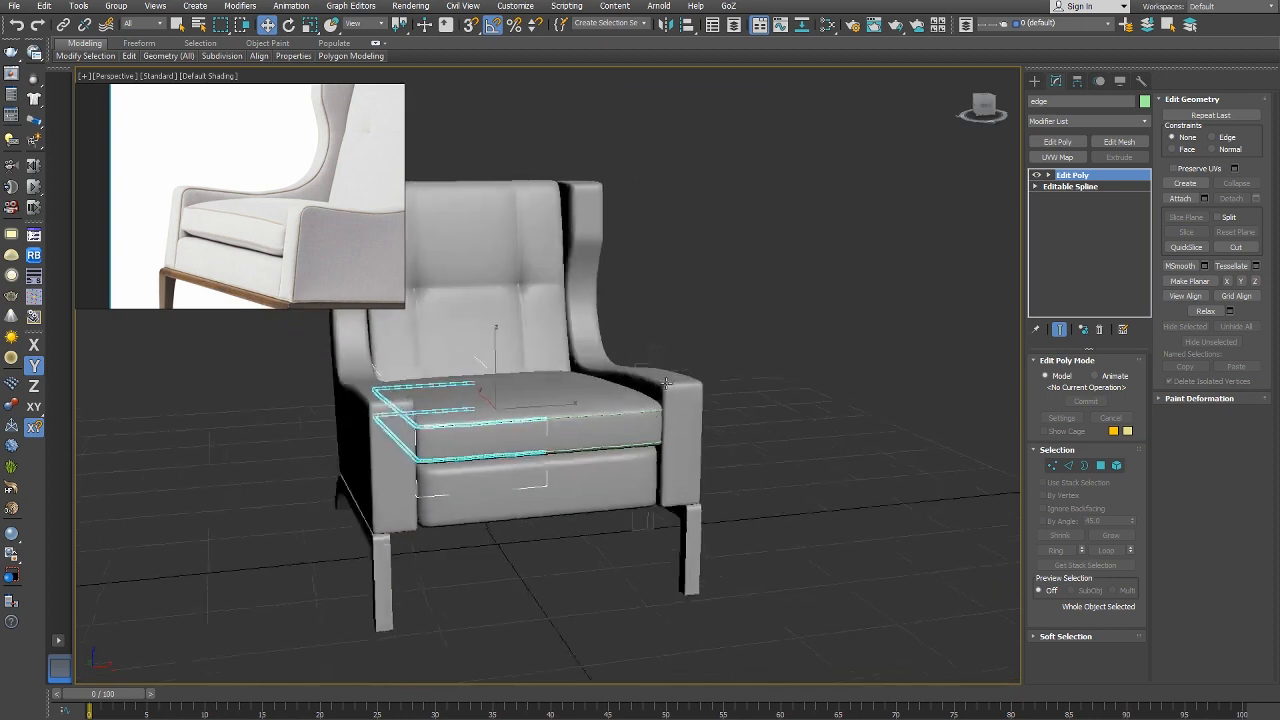
Select the rectangle shapes beside the seat and move them along X clear of the chair.
left_click(697, 343)
left_click(657, 360)
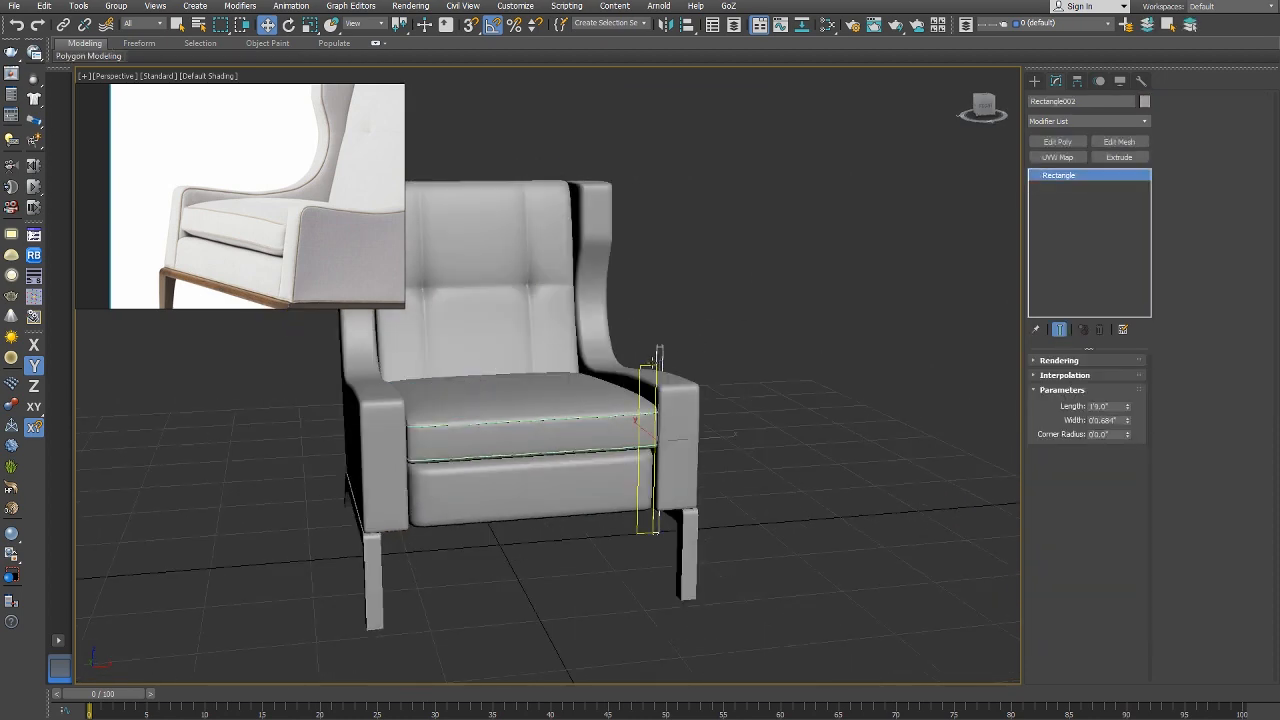
left_click(658, 360, "ctrl")
middle_click_drag(662, 358, 671, 371)
scroll(673, 370, "down", 3)
key("F5")
left_click_drag(671, 370, 841, 370)
Select all the chair parts, open the Slate Material Editor, and change the current renderer to V-Ray.
left_click_drag(751, 166, 495, 517)
key("m")
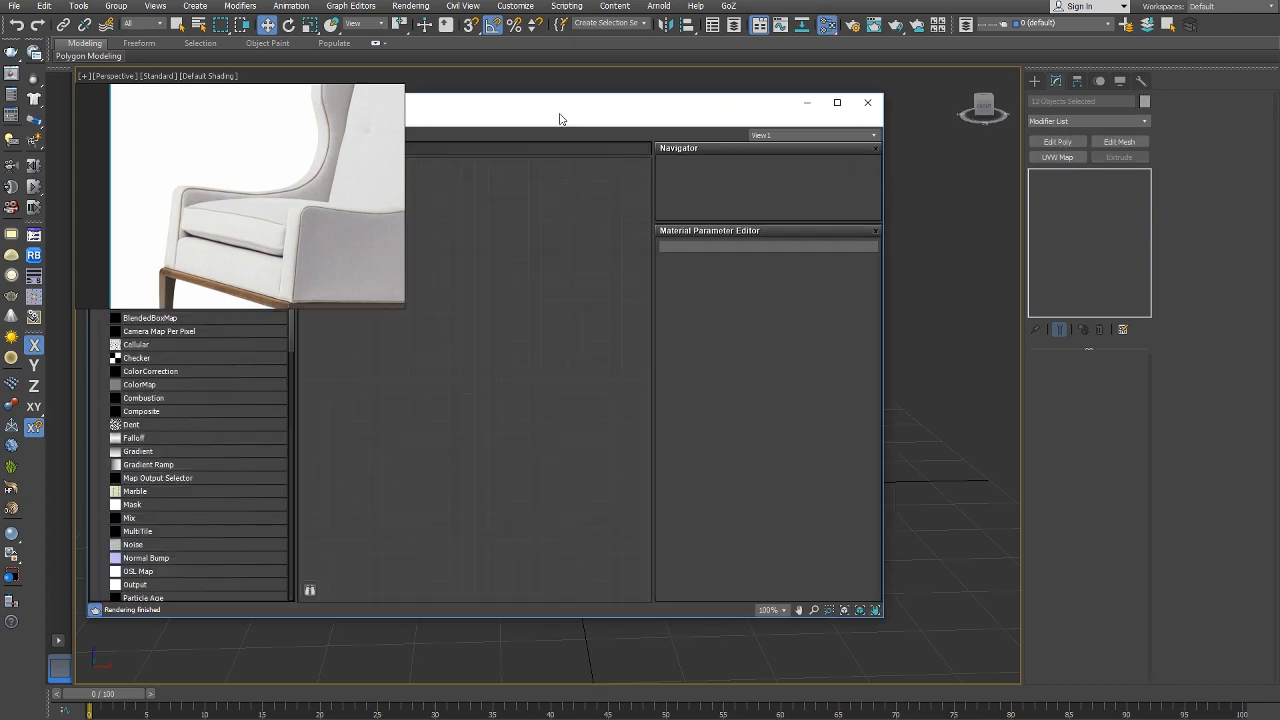
left_click_drag(615, 118, 929, 163)
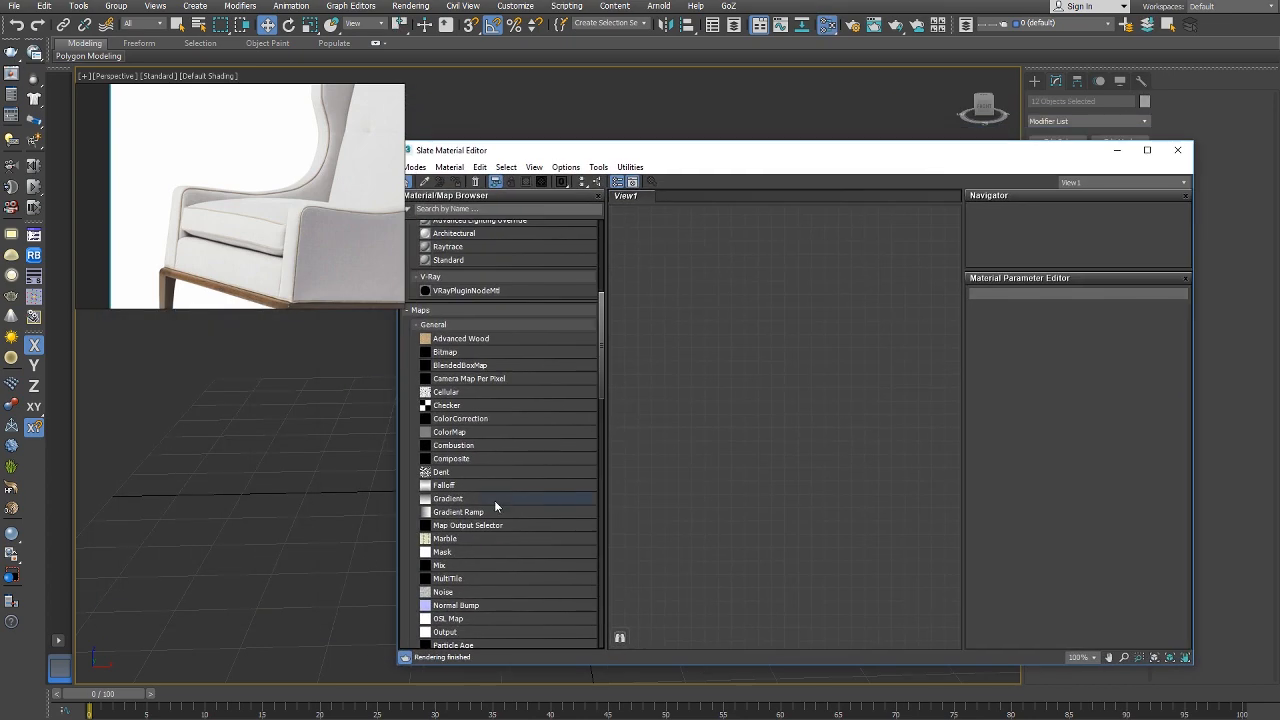
left_click(17, 72)
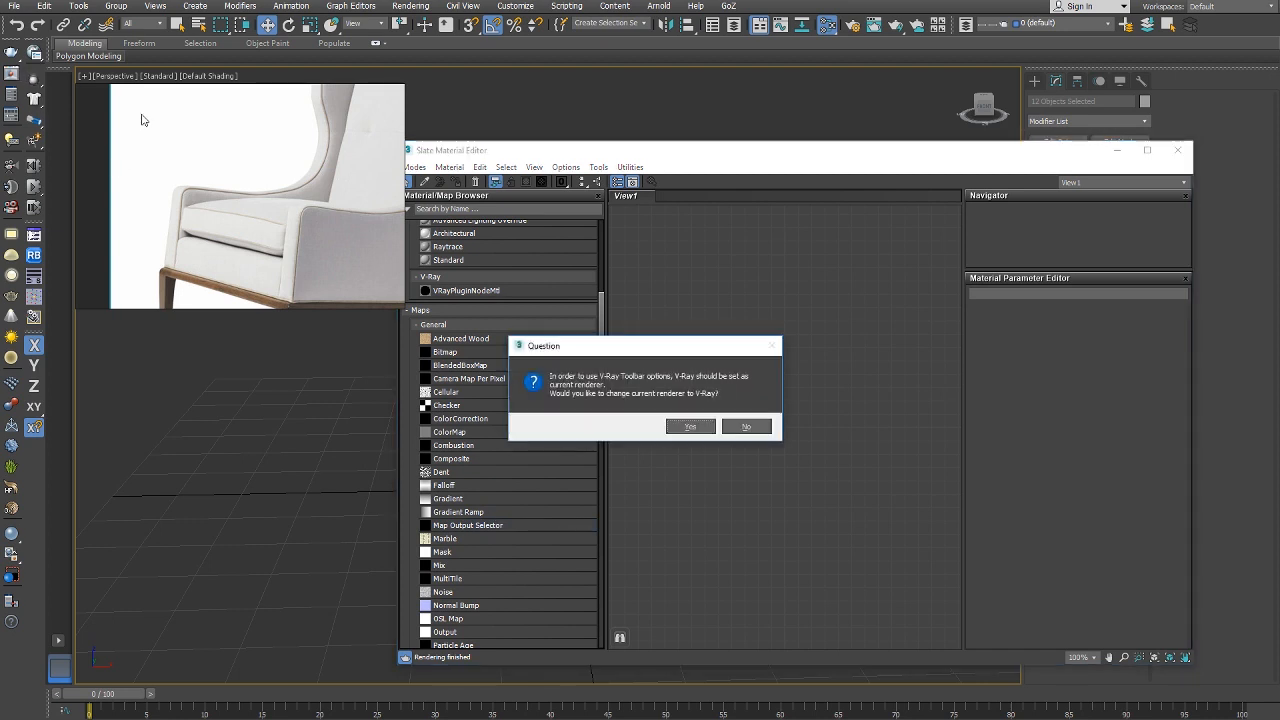
left_click(688, 427)
Create a VRayMtl material named Grey, assign it to the selected chair parts, and close the material editor.
double_click(485, 571)
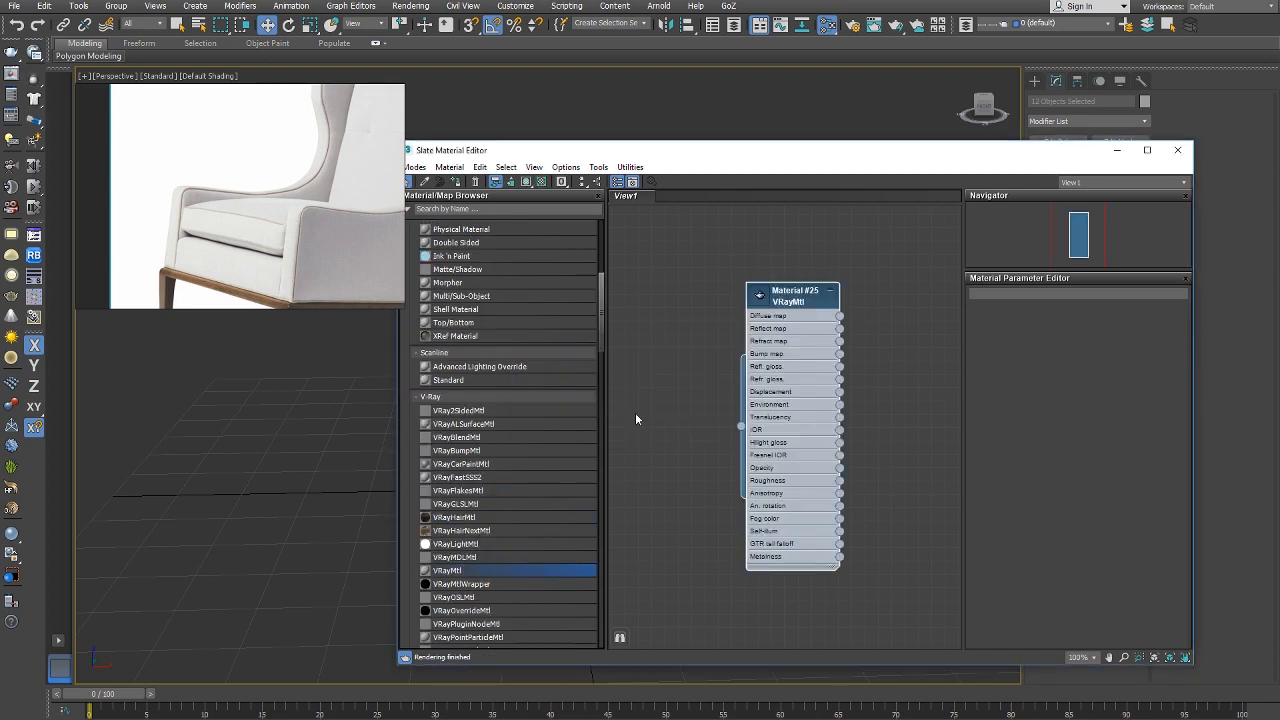
left_click_drag(1040, 294, 689, 284)
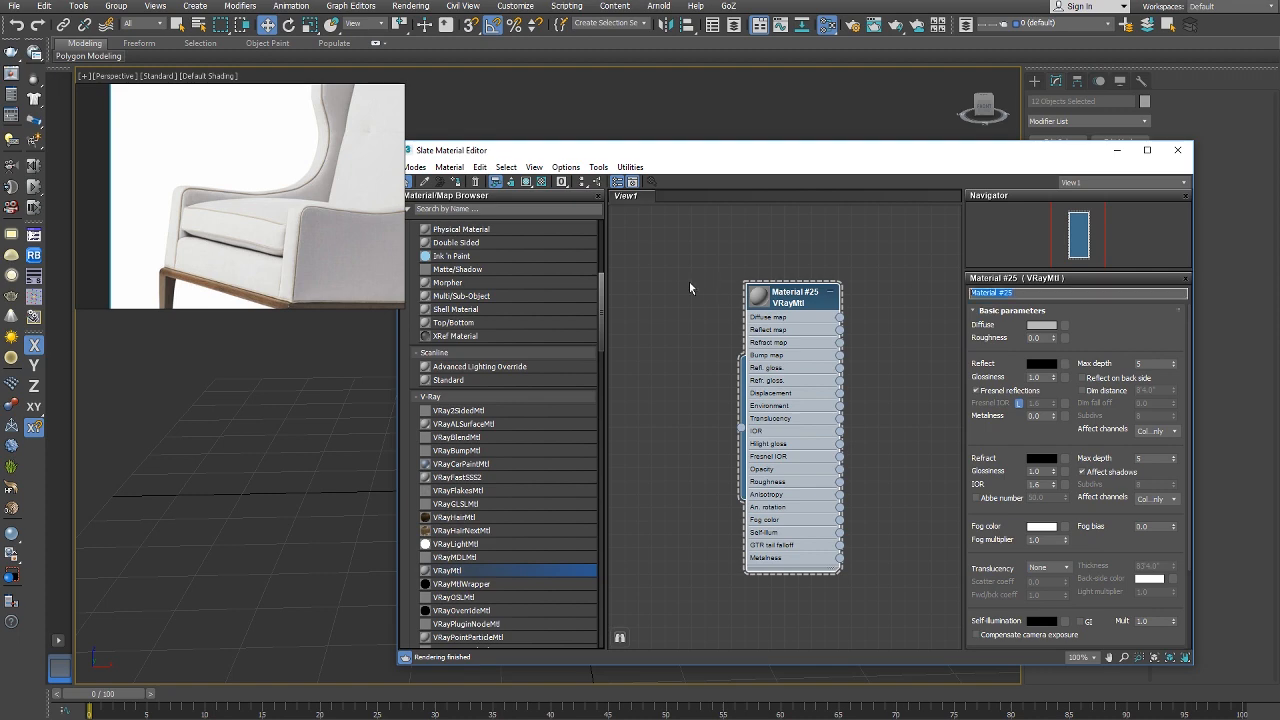
type("Grey")
left_click(458, 183)
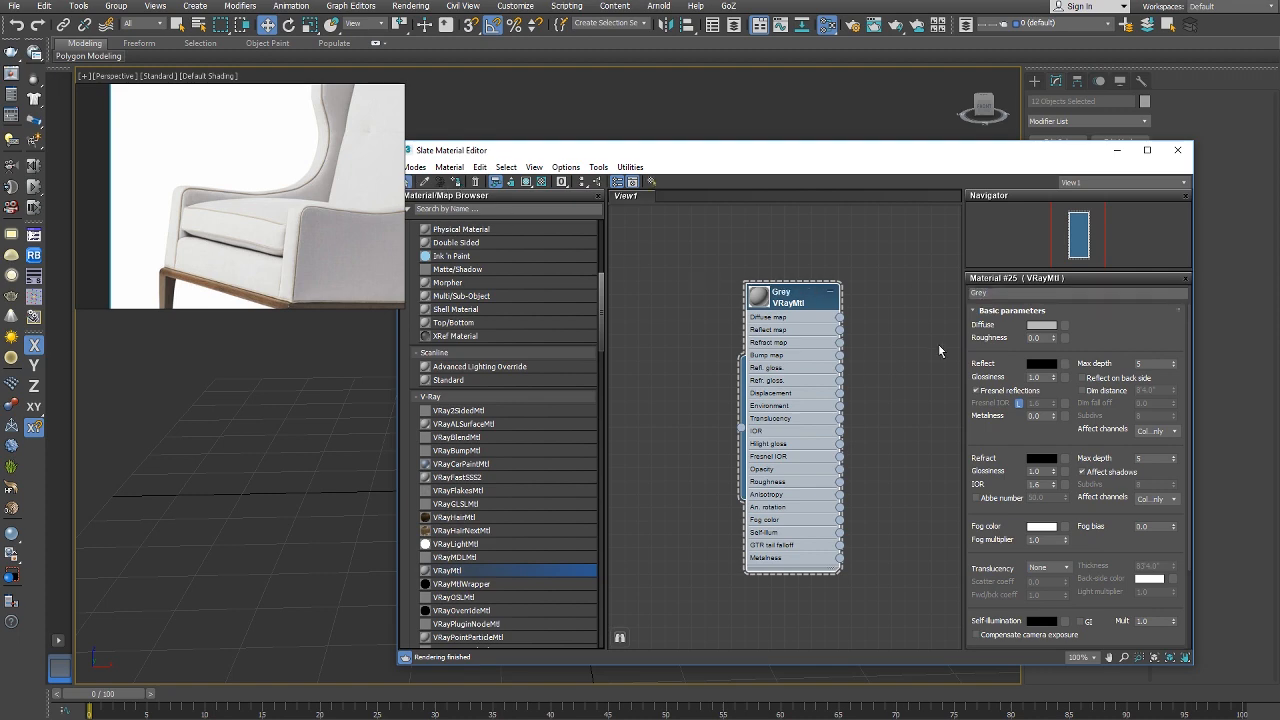
left_click(1178, 150)
Frame the seat cushion and examine the grey chair from a three-quarter view with nothing selected.
left_click(778, 194)
right_click(778, 194)
left_click(797, 209)
left_click(586, 388)
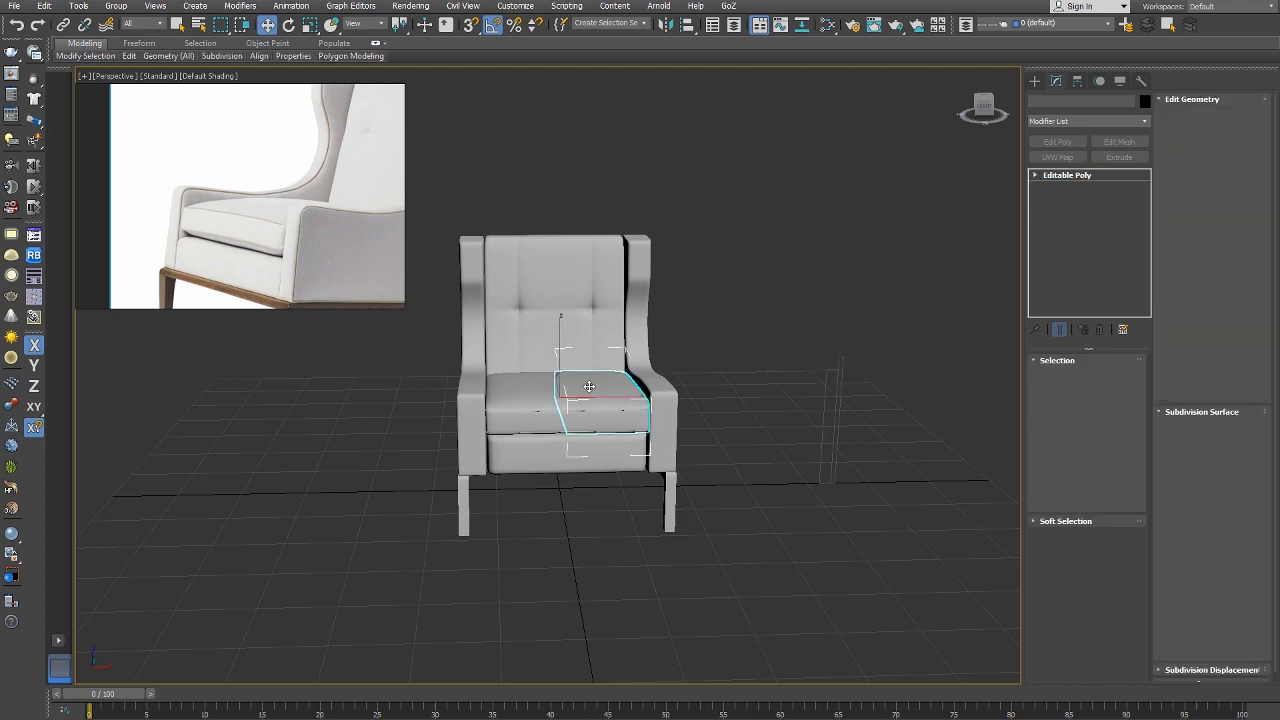
key("z")
middle_click_drag(586, 389, 691, 363, "alt")
scroll(575, 441, "down", 5)
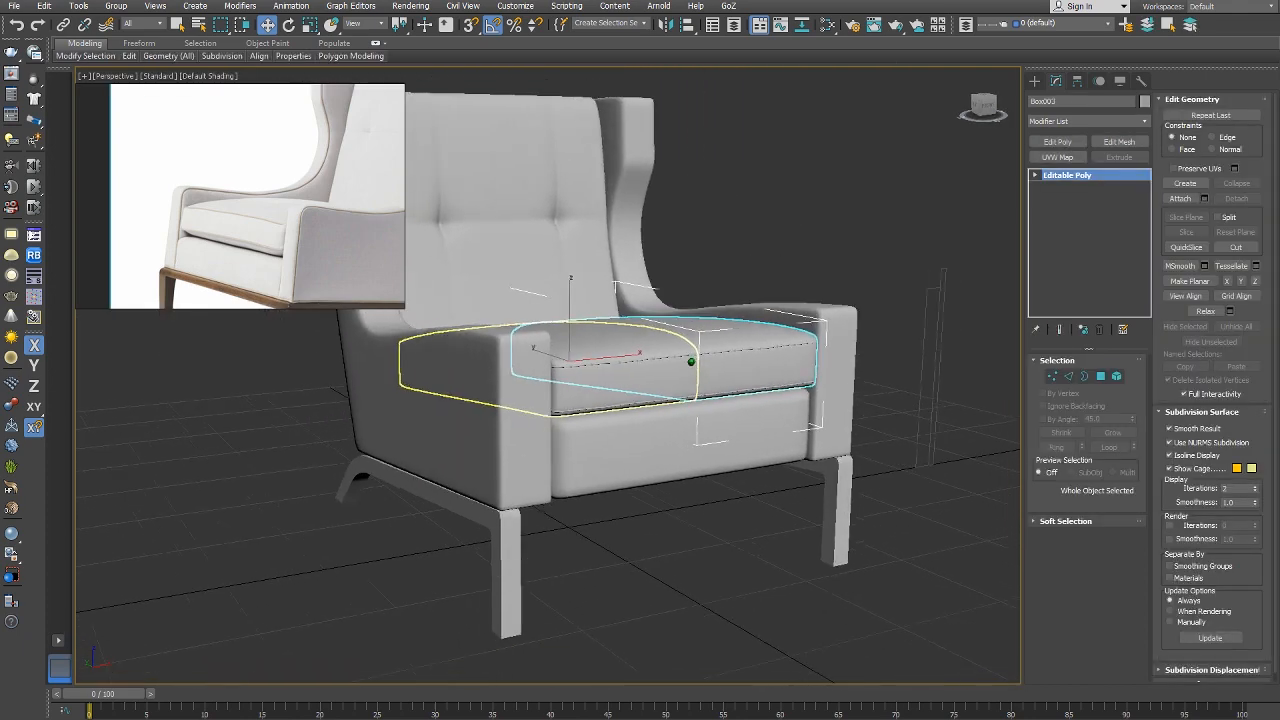
scroll(691, 363, "down", 1)
left_click(771, 243)
right_click(771, 243)
left_click(792, 257)
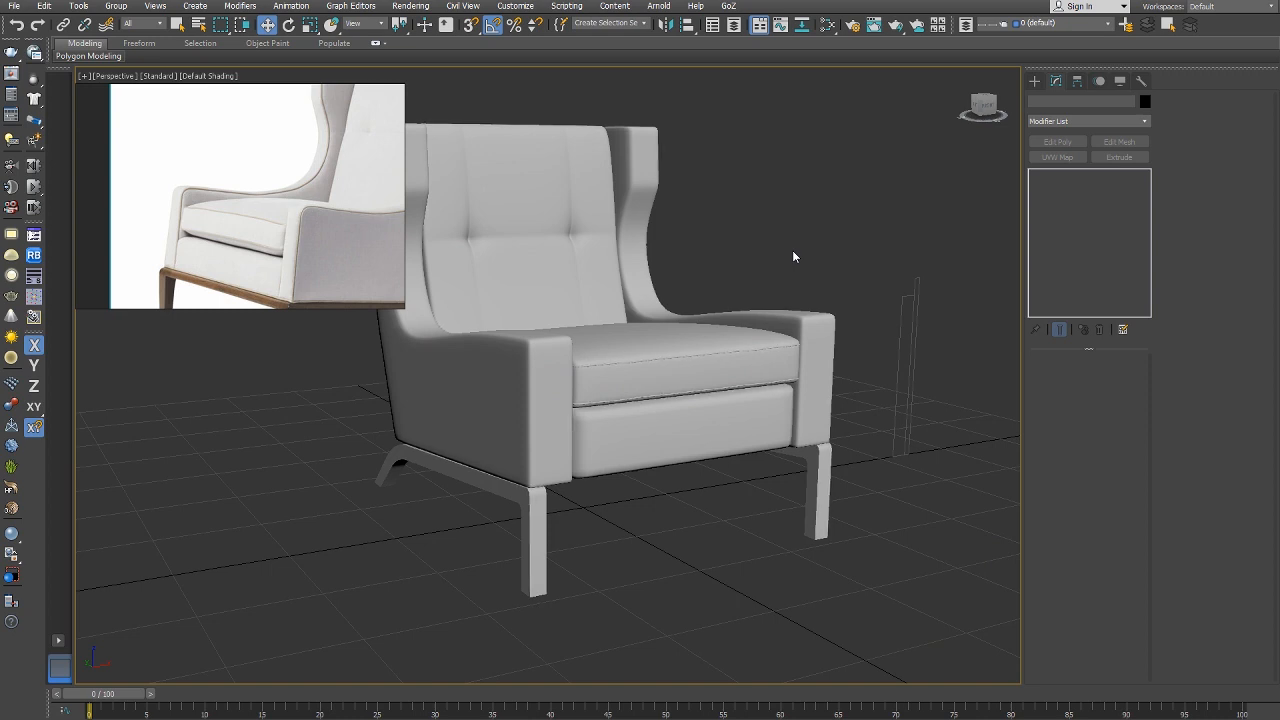
Select the nearer side leg frame, show edged faces, and compare its front corner with the wooden base in the reference photo.
left_click(528, 500)
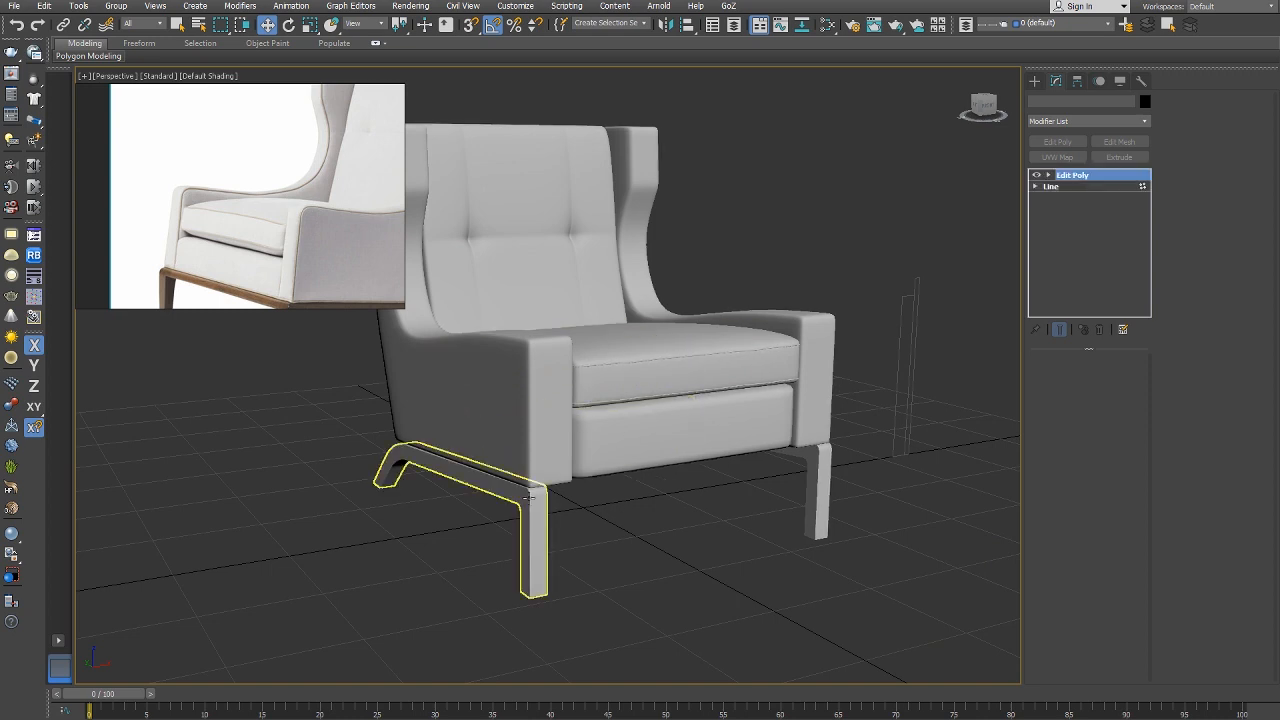
right_click(524, 494)
left_click(545, 510)
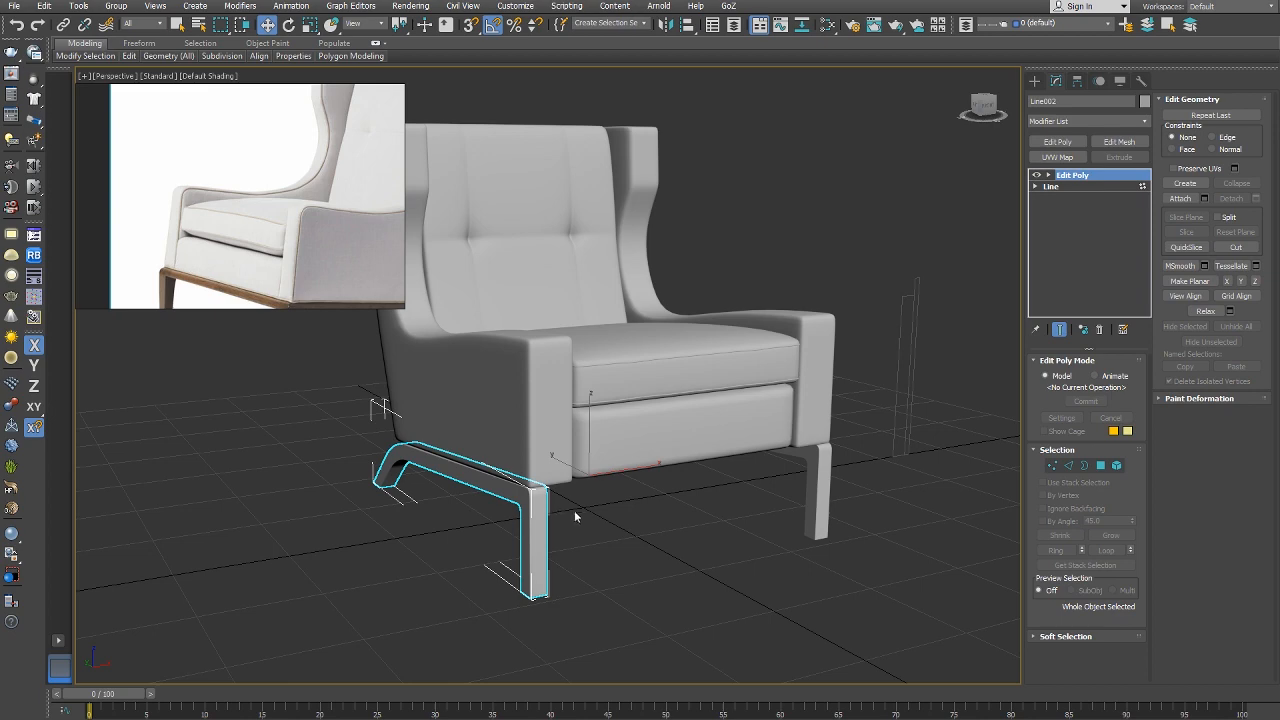
scroll(562, 511, "up", 5)
key("F4")
middle_click_drag(711, 480, 571, 464)
scroll(571, 464, "down", 2)
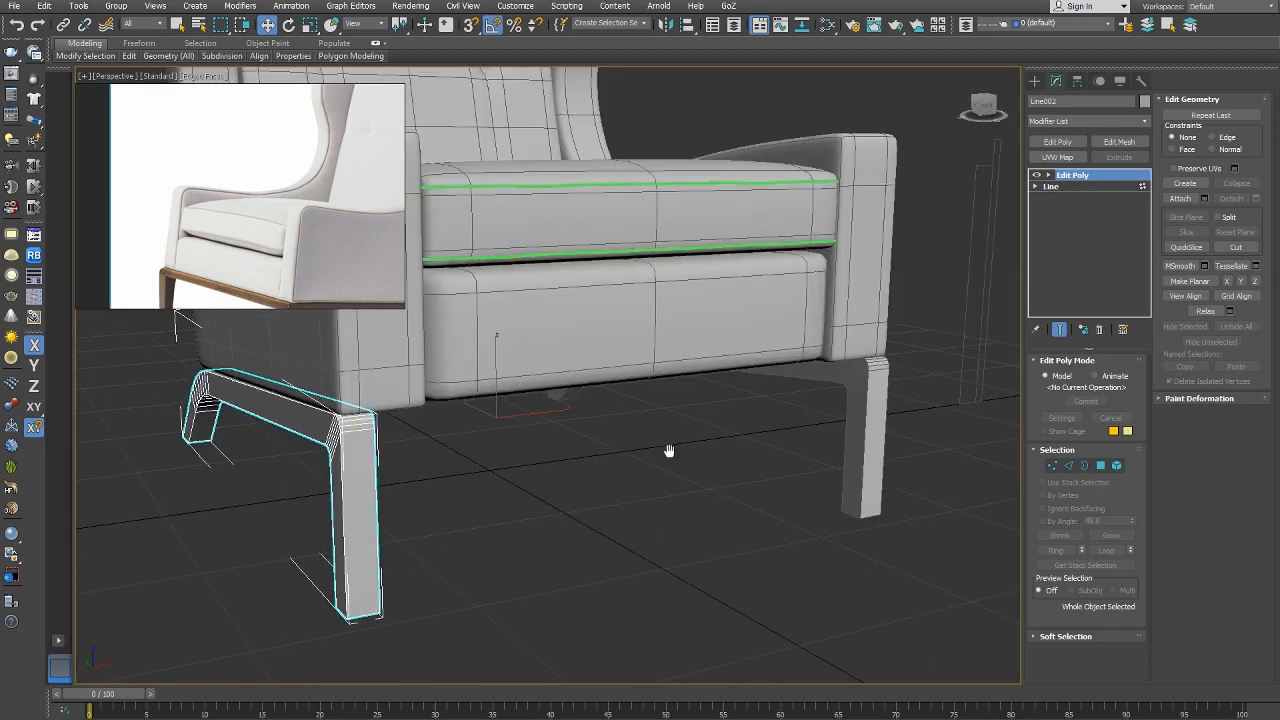
scroll(877, 383, "up", 2)
scroll(877, 383, "down", 2)
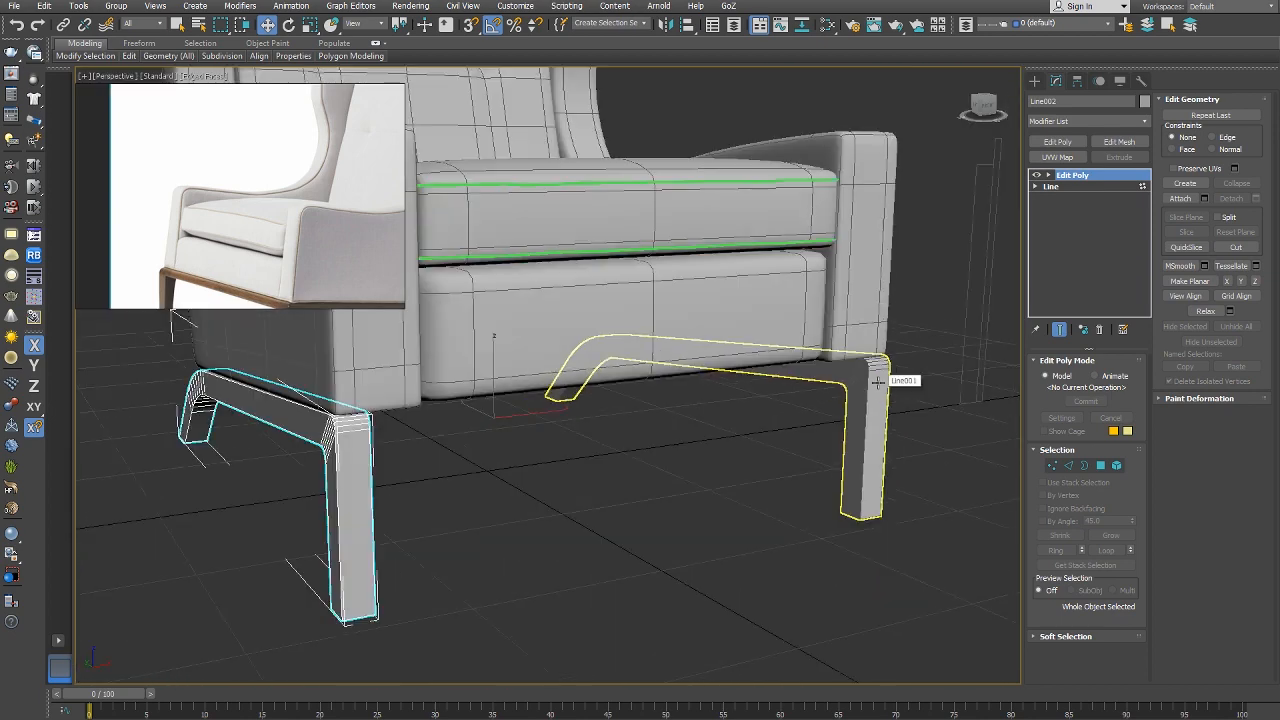
scroll(340, 240, "up", 5)
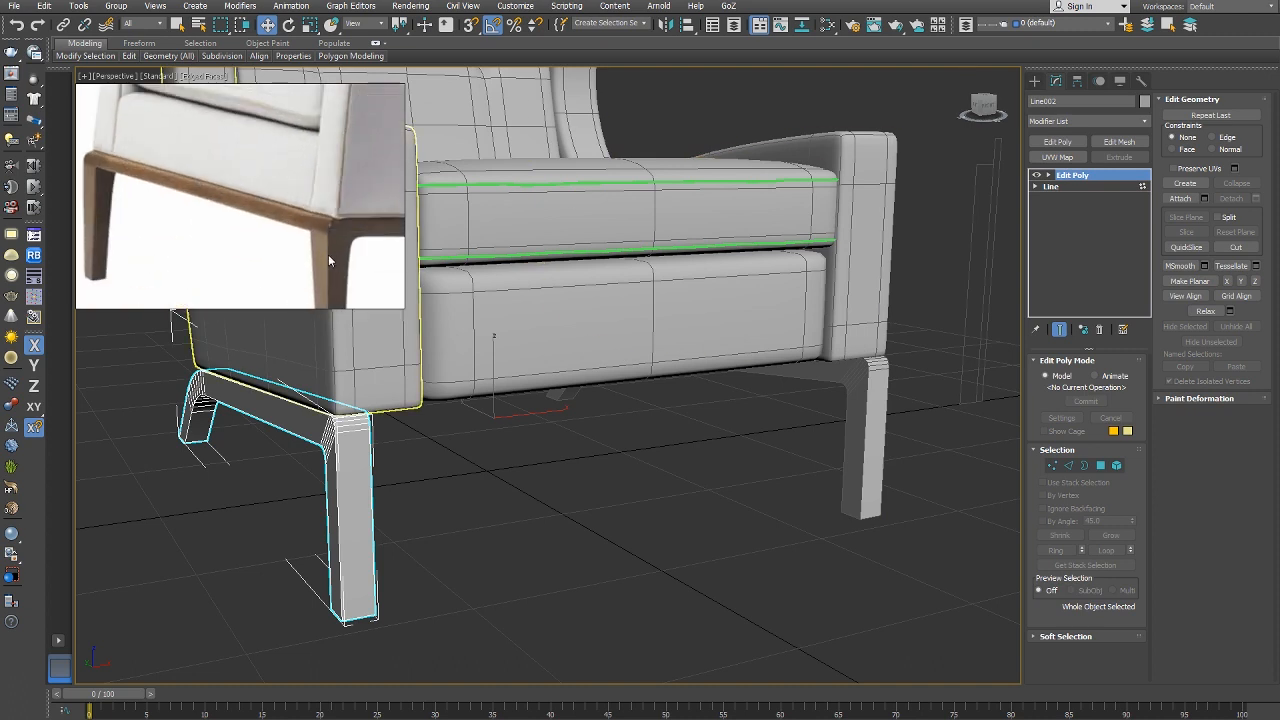
scroll(328, 227, "down", 3)
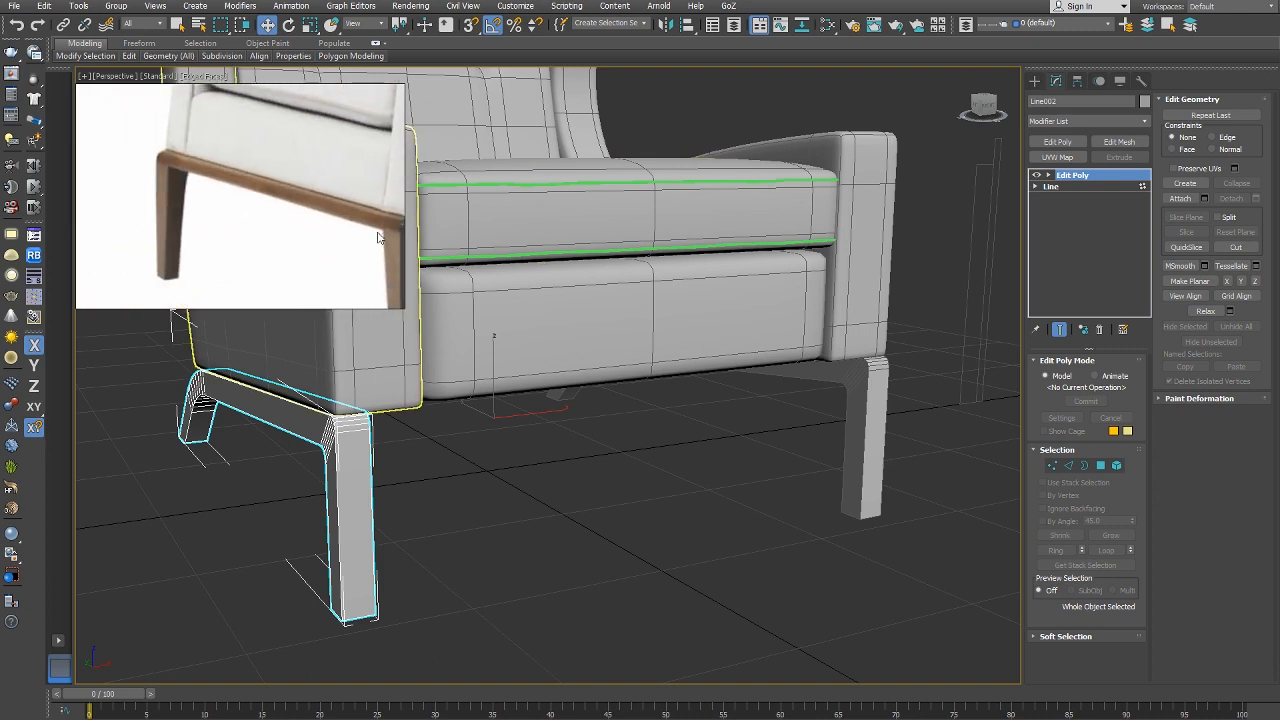
Select the opposite leg frame and compare its rounded front corner with the leg-to-rail joint in the reference photo.
left_click(862, 378)
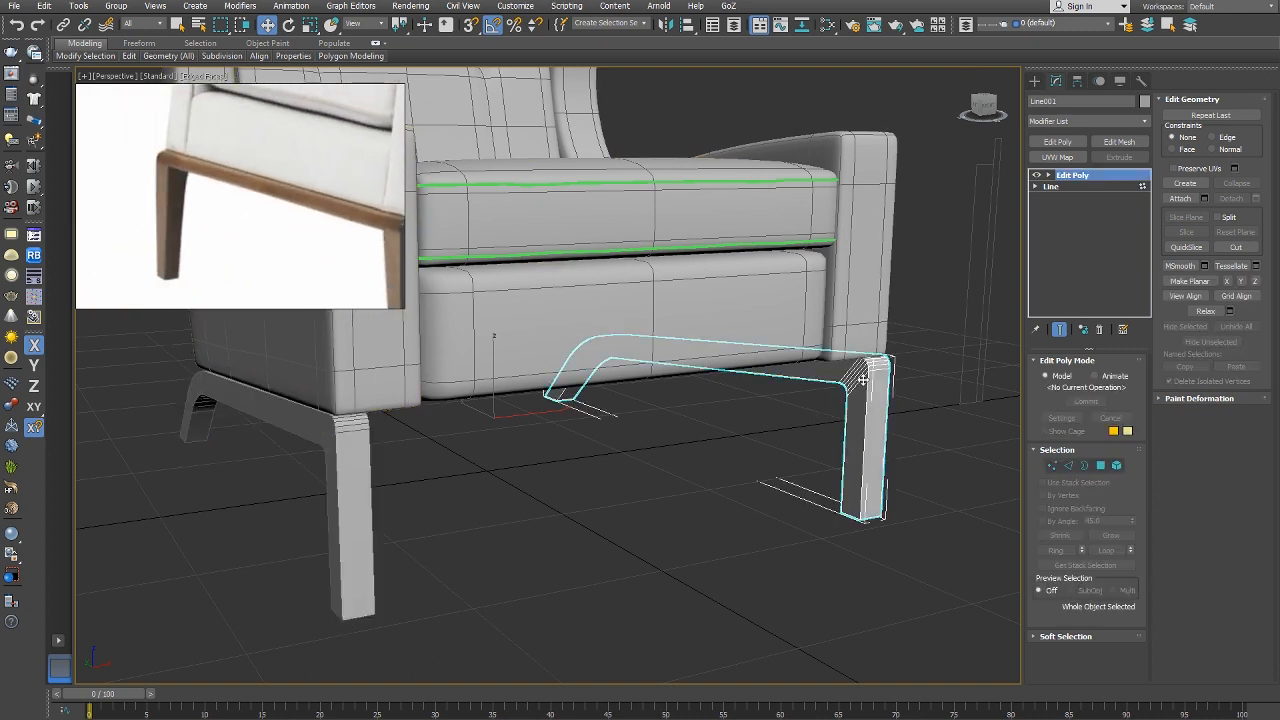
scroll(863, 380, "up", 6)
middle_click_drag(848, 426, 746, 413)
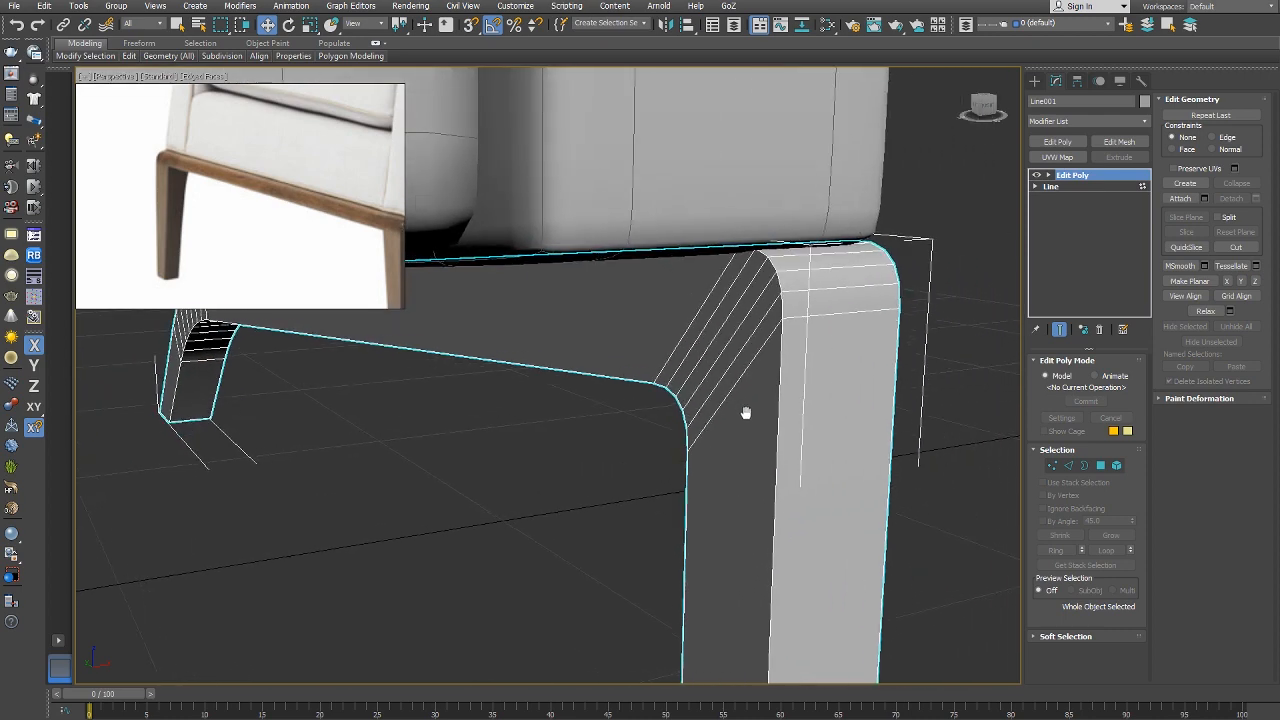
right_click(743, 411)
left_click(767, 425)
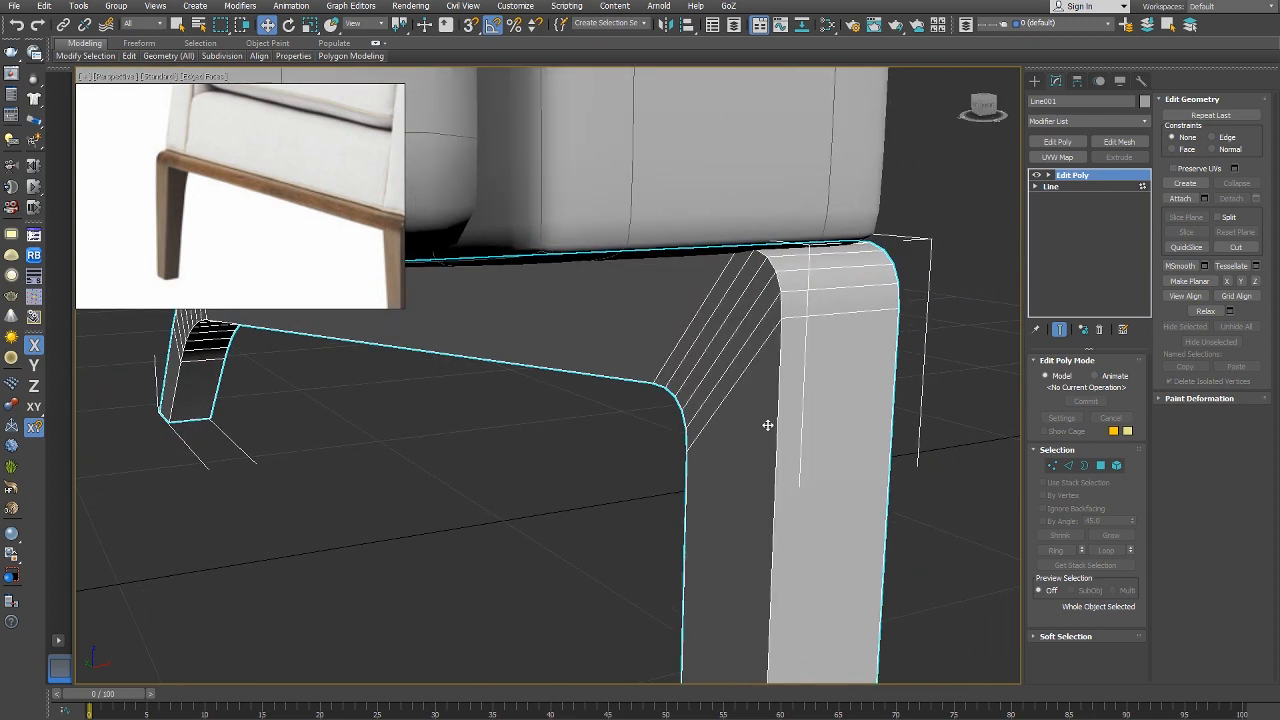
middle_click_drag(328, 216, 248, 178)
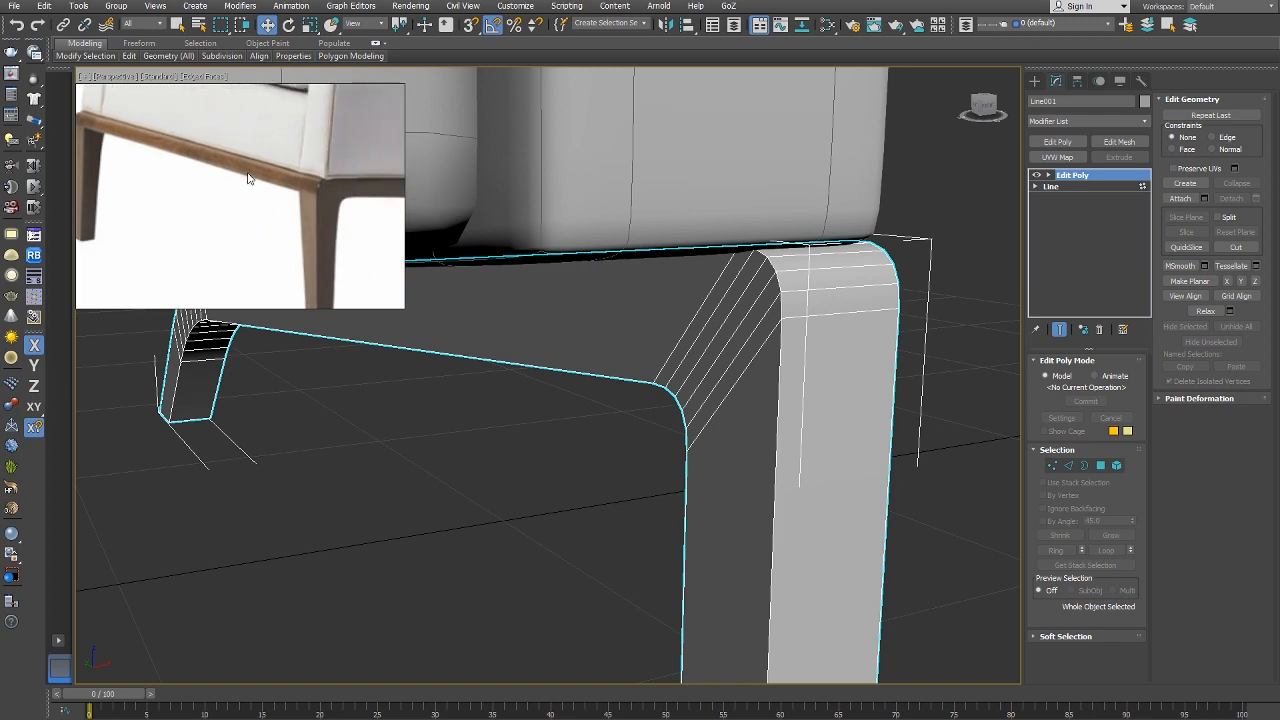
Show the selected leg frame in the wireframe Right view, framed on its rounded front corner.
key("r")
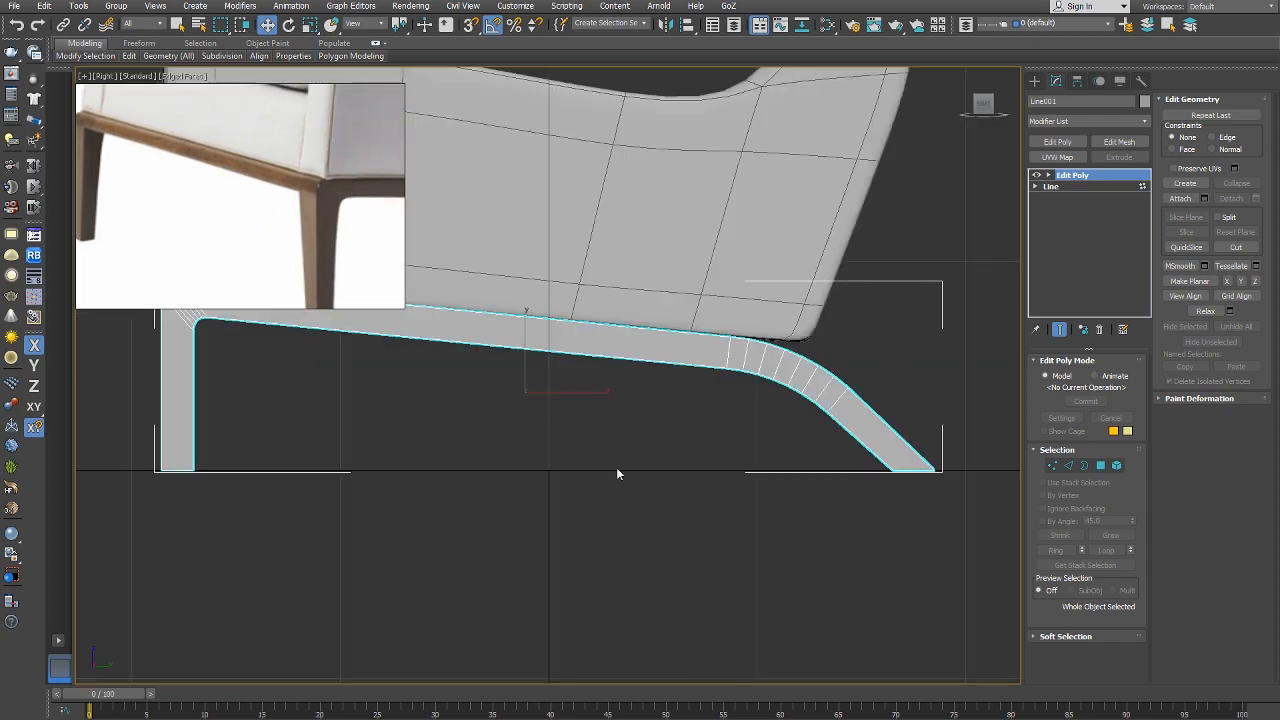
middle_click_drag(220, 330, 554, 431)
scroll(410, 328, "up", 3)
key("F3")
scroll(578, 484, "up", 2)
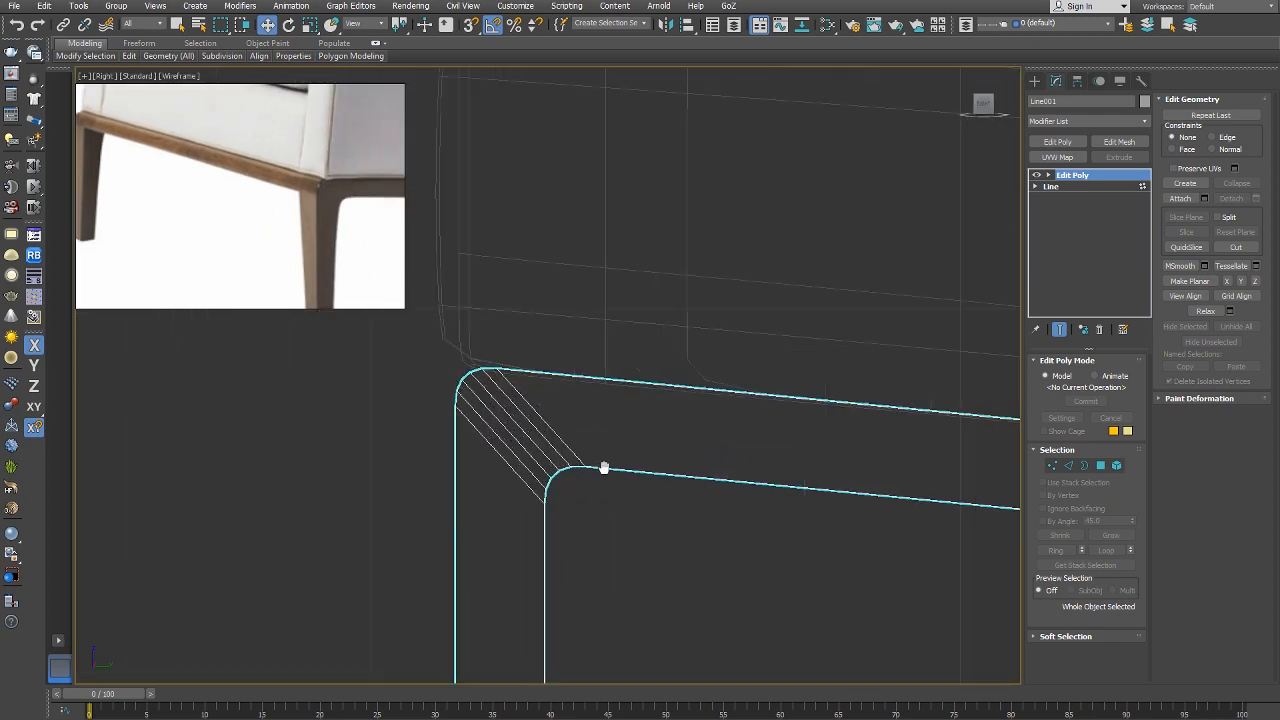
middle_click_drag(603, 468, 492, 439)
right_click(536, 456)
left_click(509, 364)
key("s")
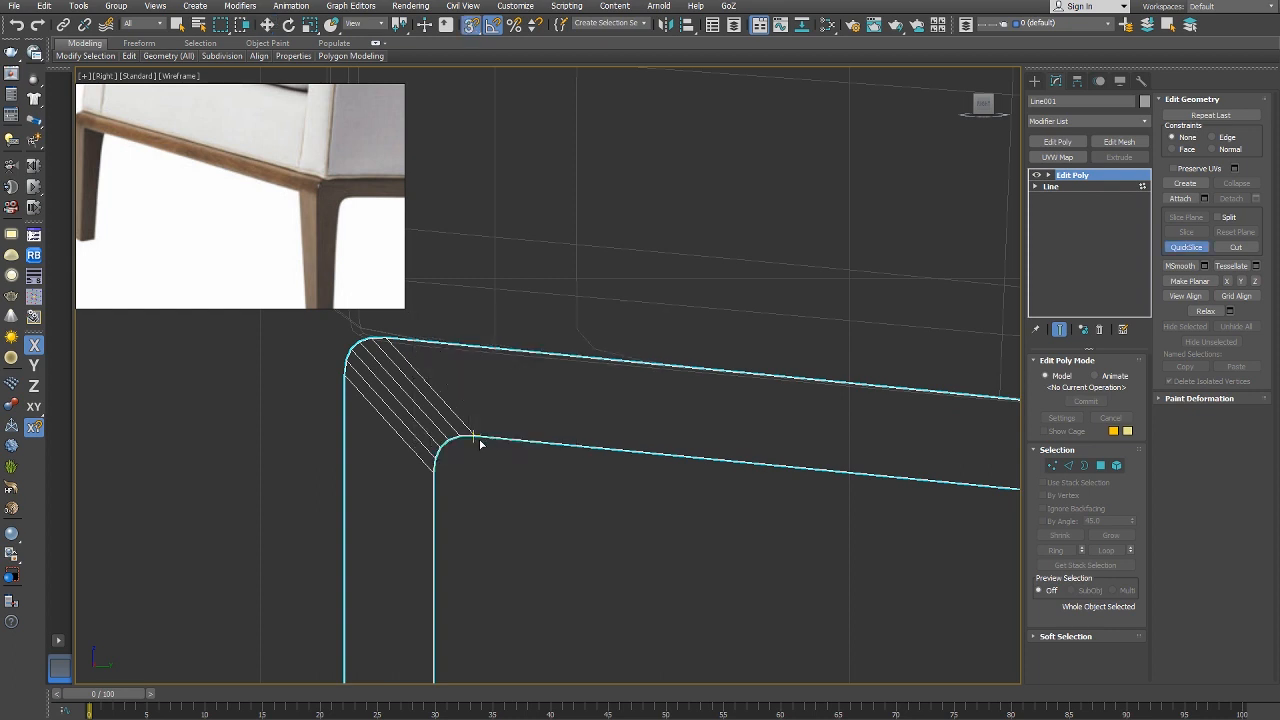
scroll(618, 448, "down", 2)
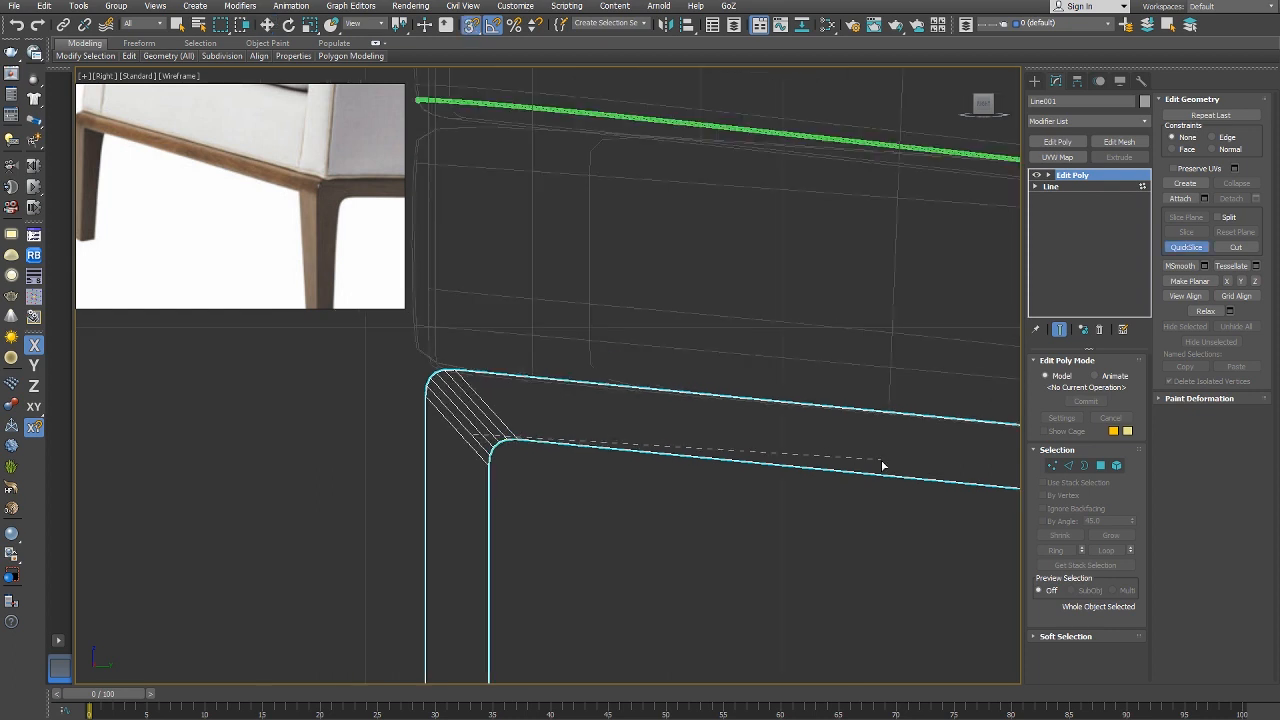
middle_click_drag(873, 462, 514, 450)
scroll(626, 471, "down", 3)
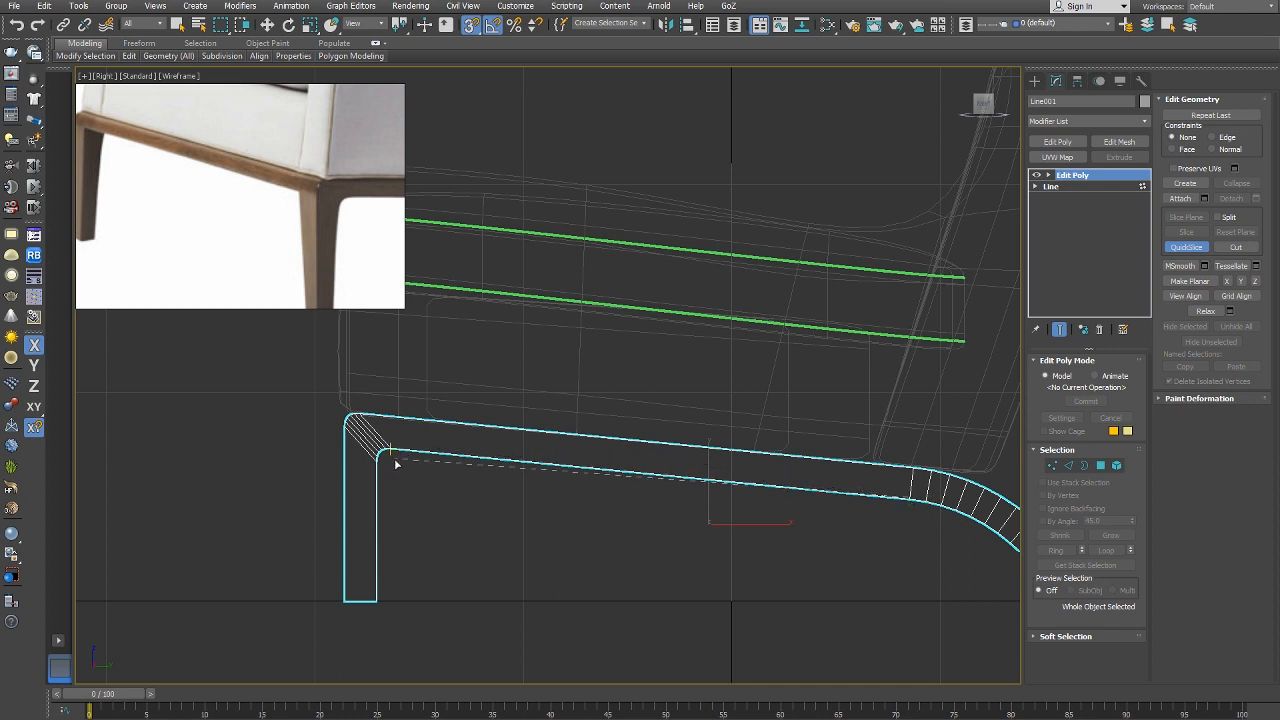
key("w")
Cut an edge across the top of the front leg from the rail's lower bend vertex to the leg's front edge, and return to object level.
right_click(423, 450)
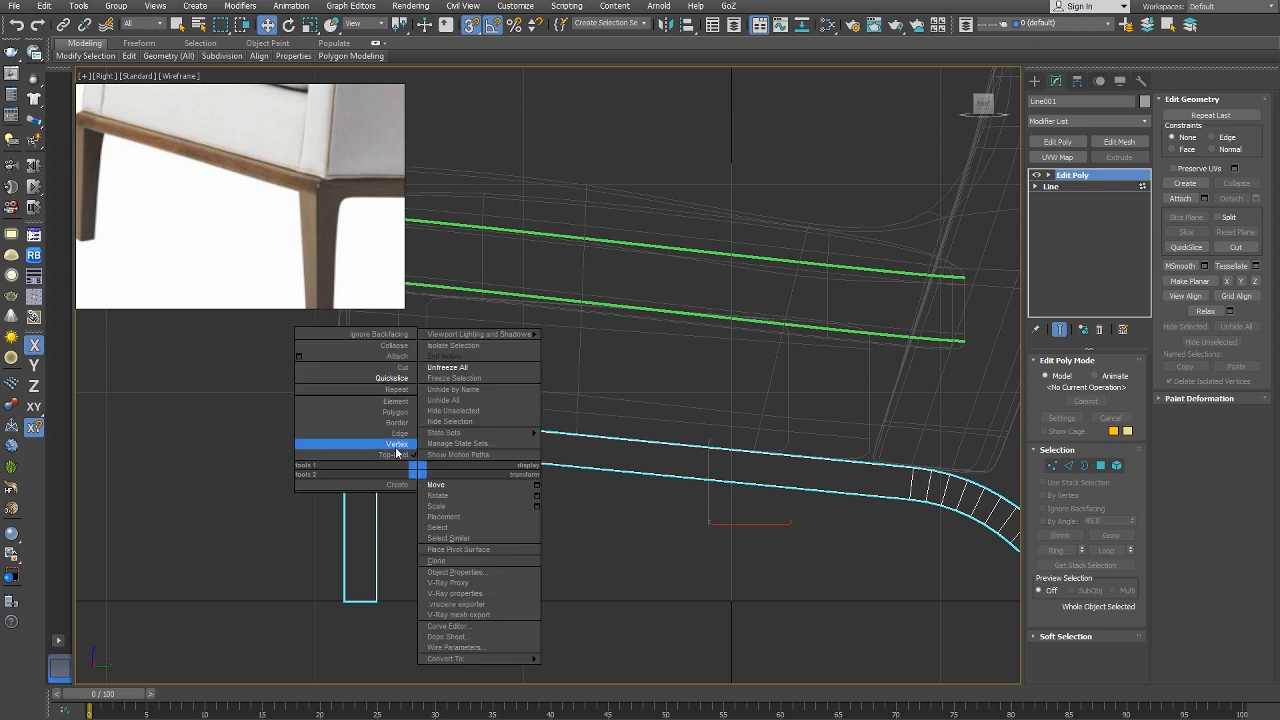
left_click(358, 443)
scroll(335, 455, "up", 6)
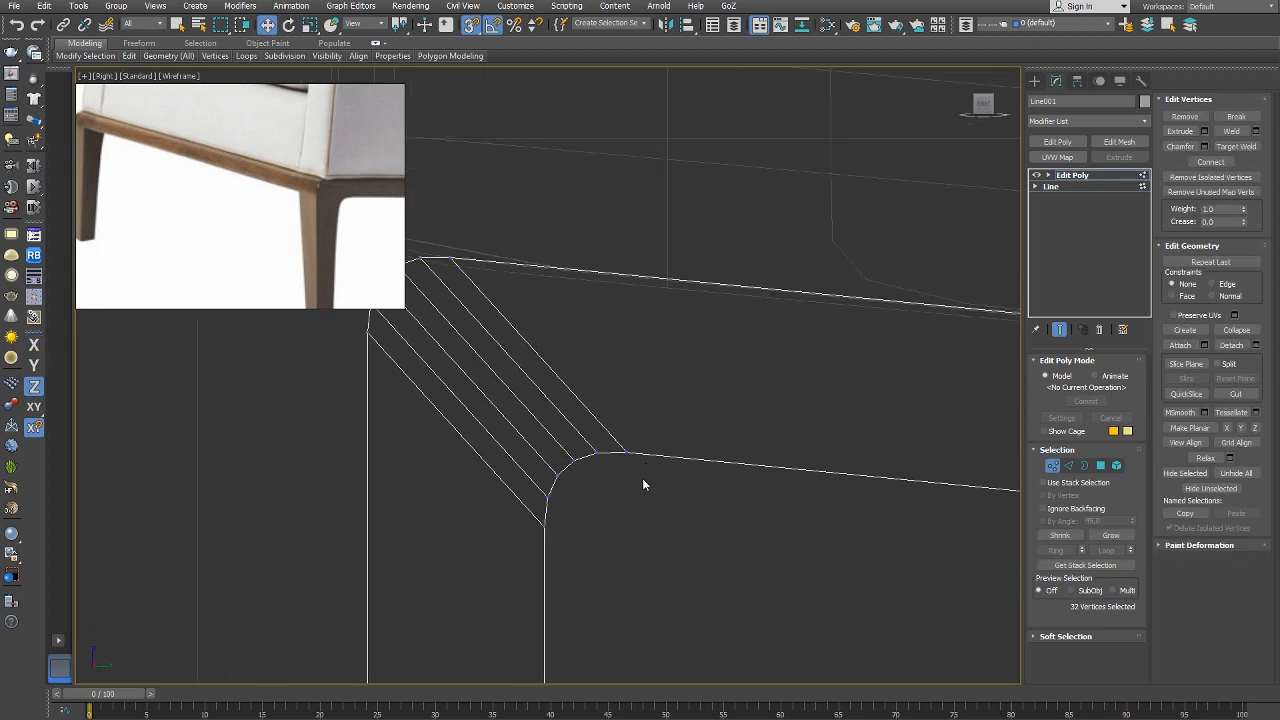
right_click(643, 484)
left_click(590, 351)
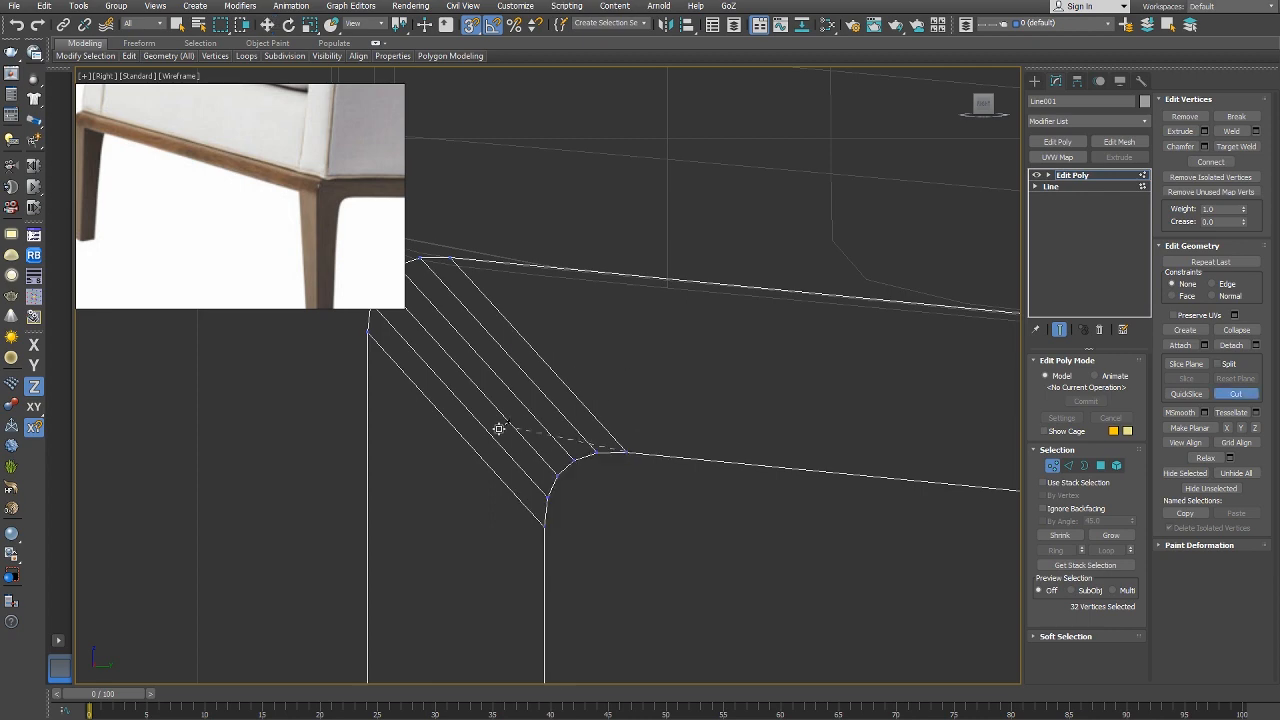
left_click(367, 434)
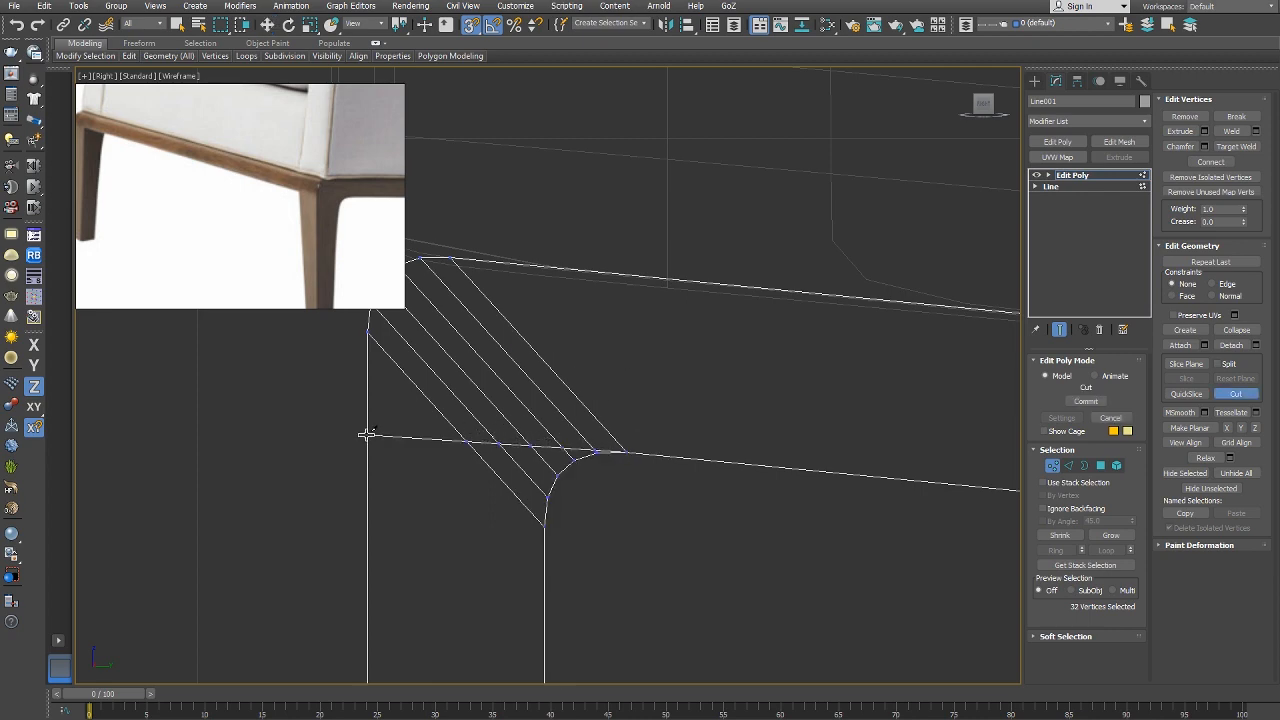
key("p")
mouse_move(415, 454)
middle_mouse_down("alt")
mouse_move(697, 456)
mouse_move(638, 441)
middle_mouse_up("alt")
key("F3")
scroll(637, 439, "down", 2)
scroll(637, 439, "down", 1)
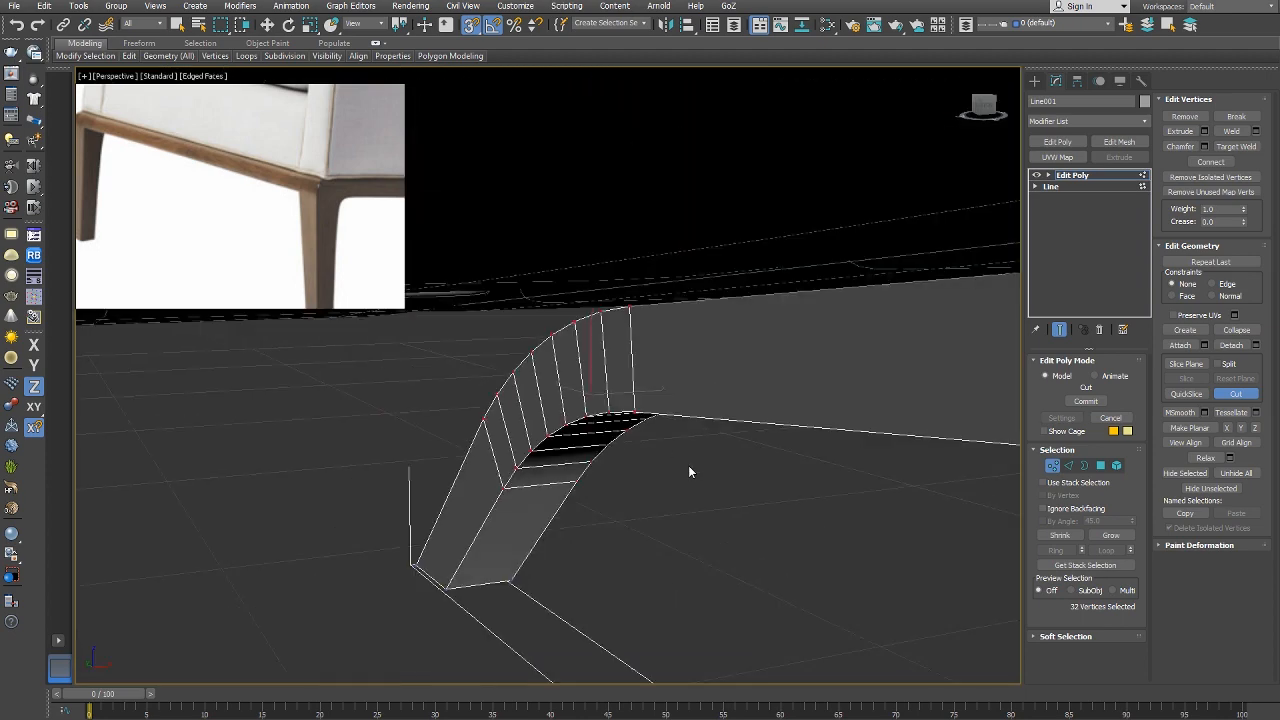
scroll(688, 466, "up", 1)
right_click(688, 465)
right_click(678, 442)
left_click(668, 425)
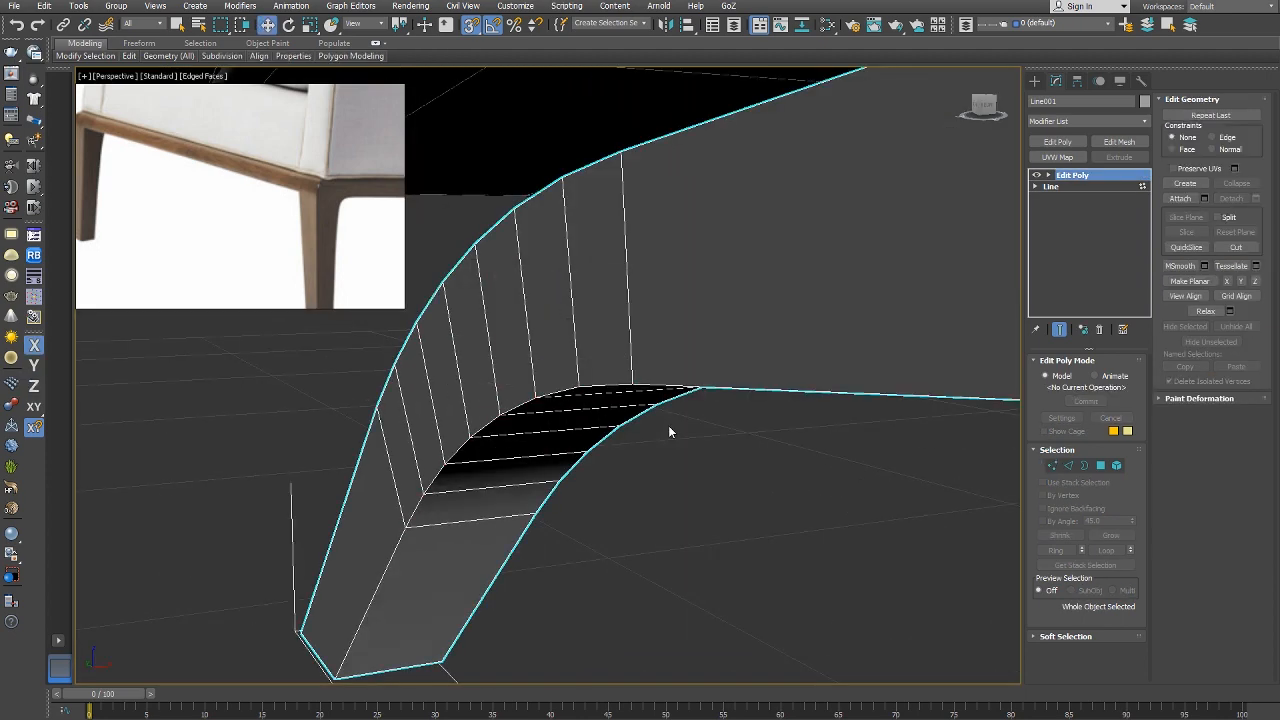
Isolate the leg frame and frame its front corner in the Left view.
scroll(668, 425, "down", 5)
middle_click_drag(783, 398, 710, 395)
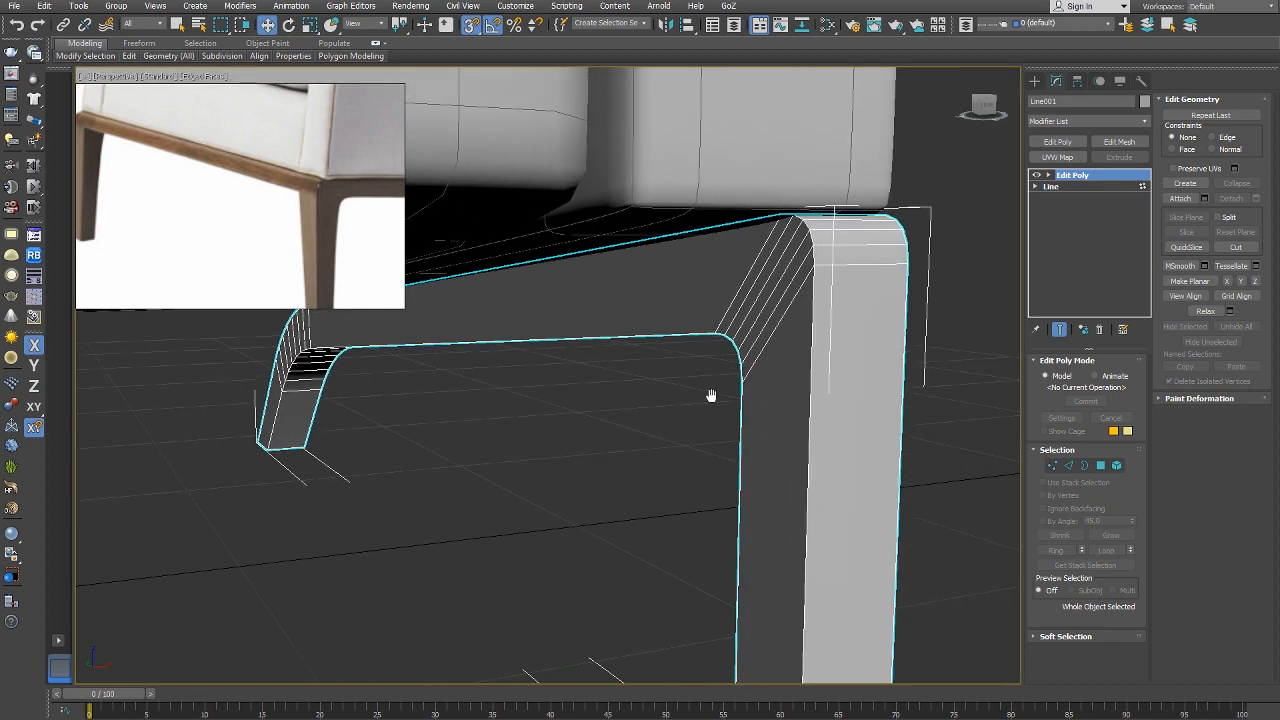
middle_click_drag(786, 344, 540, 443)
scroll(490, 456, "down", 4)
key("alt+c")
right_click(546, 457)
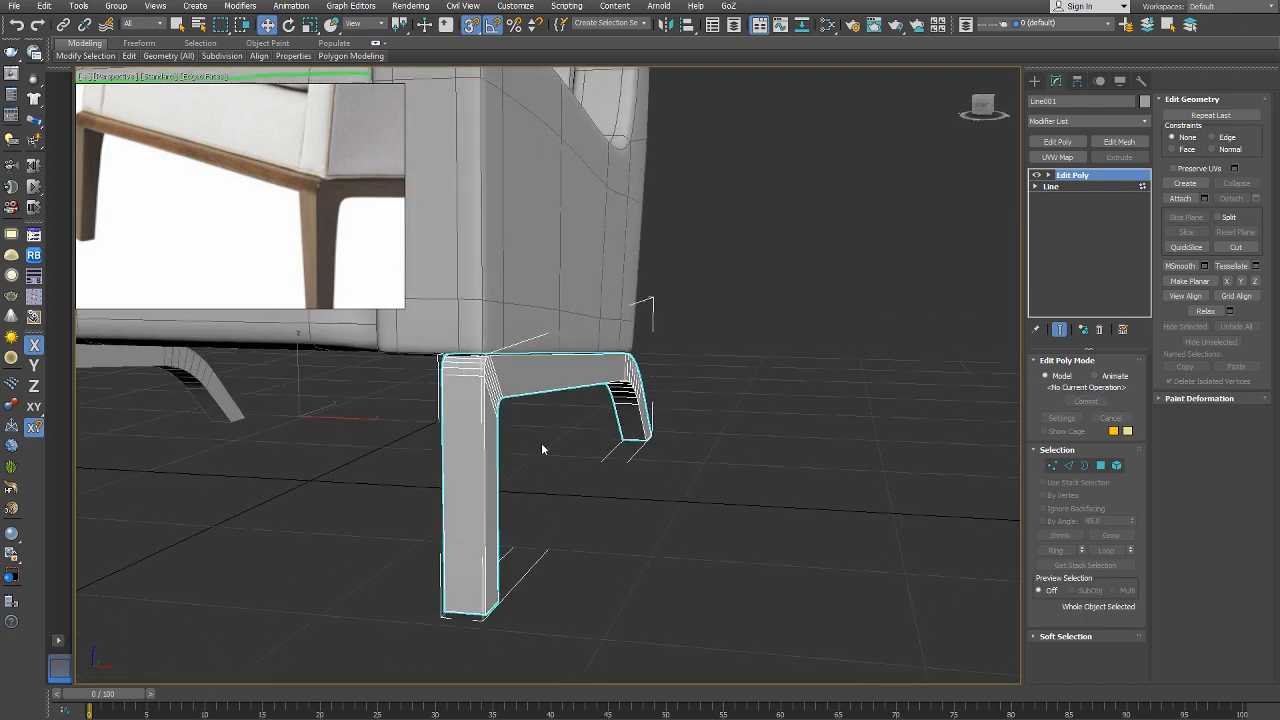
key("l")
key("z")
middle_click_drag(929, 311, 748, 351)
right_click(754, 346)
left_click(789, 221)
scroll(763, 330, "up", 5)
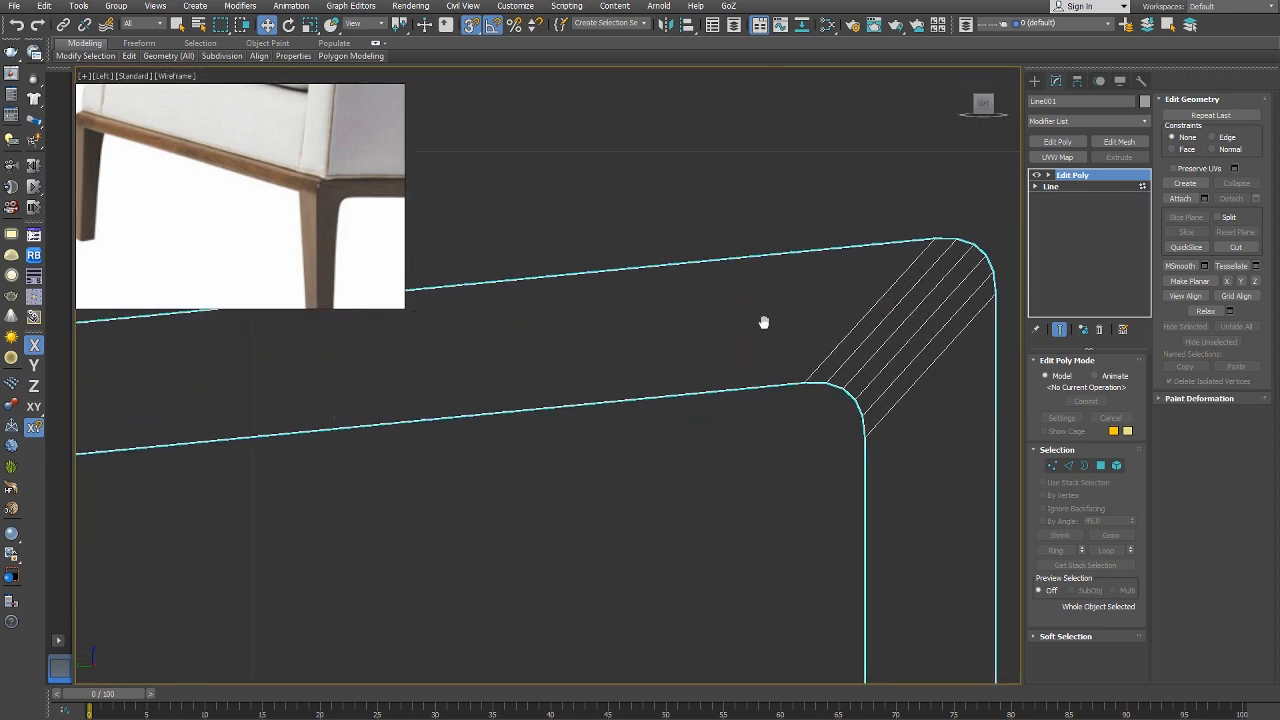
Cut a matching edge on the leg frame's inner face from the rail's lower bend vertex to the leg's front edge.
right_click(543, 395)
left_click(480, 290)
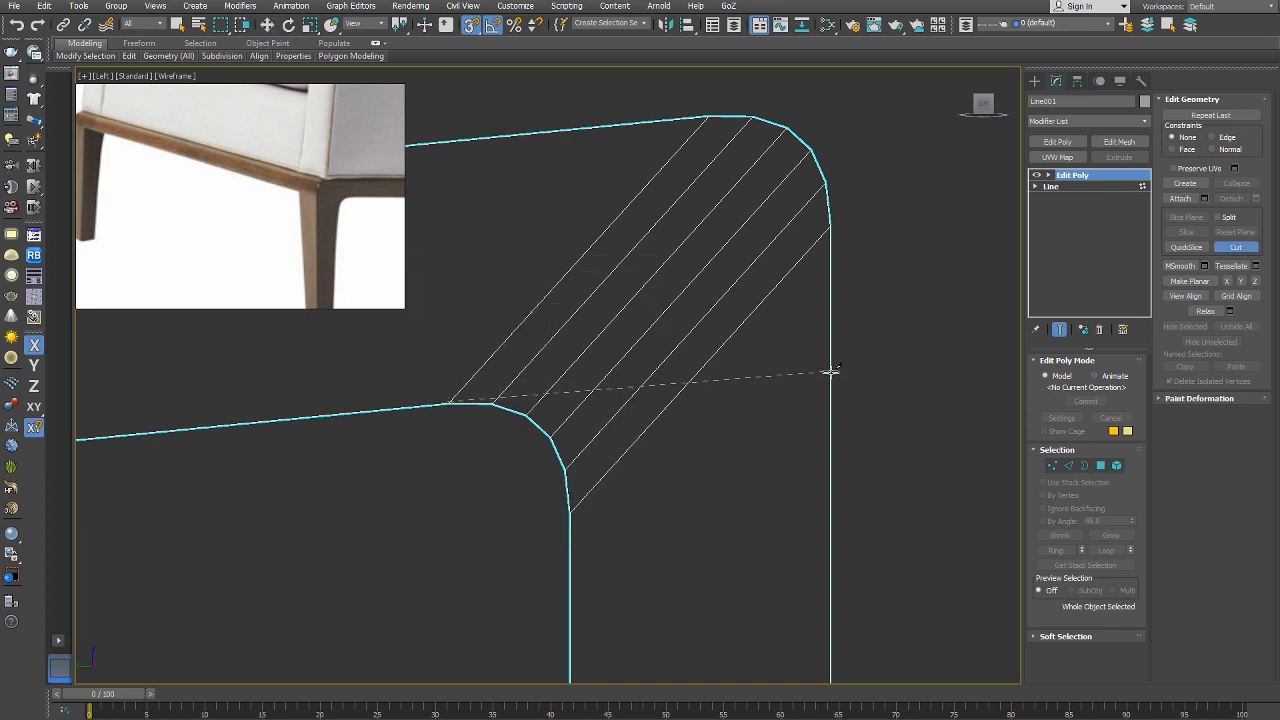
left_click(830, 369)
right_click(863, 379)
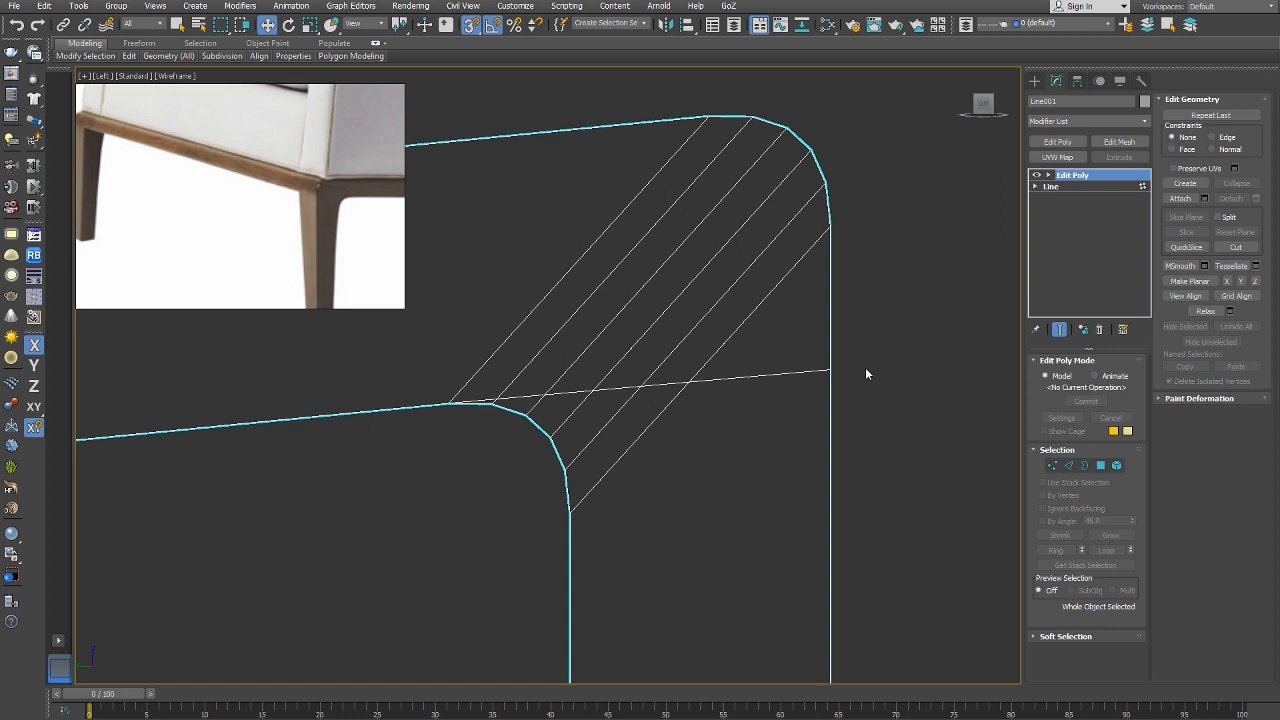
right_click(863, 367)
Select the six inner-face polygons above the new cut at the leg frame's front corner.
key("4")
left_click(784, 292)
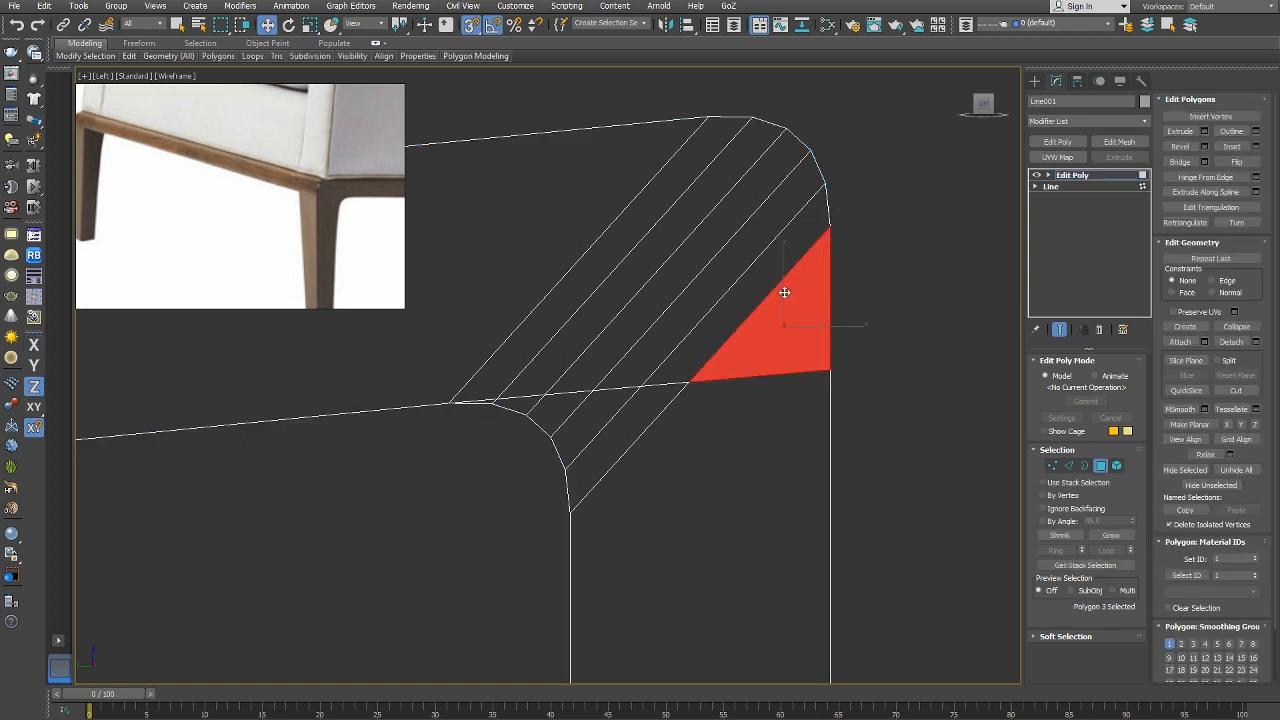
left_click_drag(680, 178, 790, 282)
key("w")
Extrude the selected corner polygons toward the middle of the chair to form the front rail.
key("p")
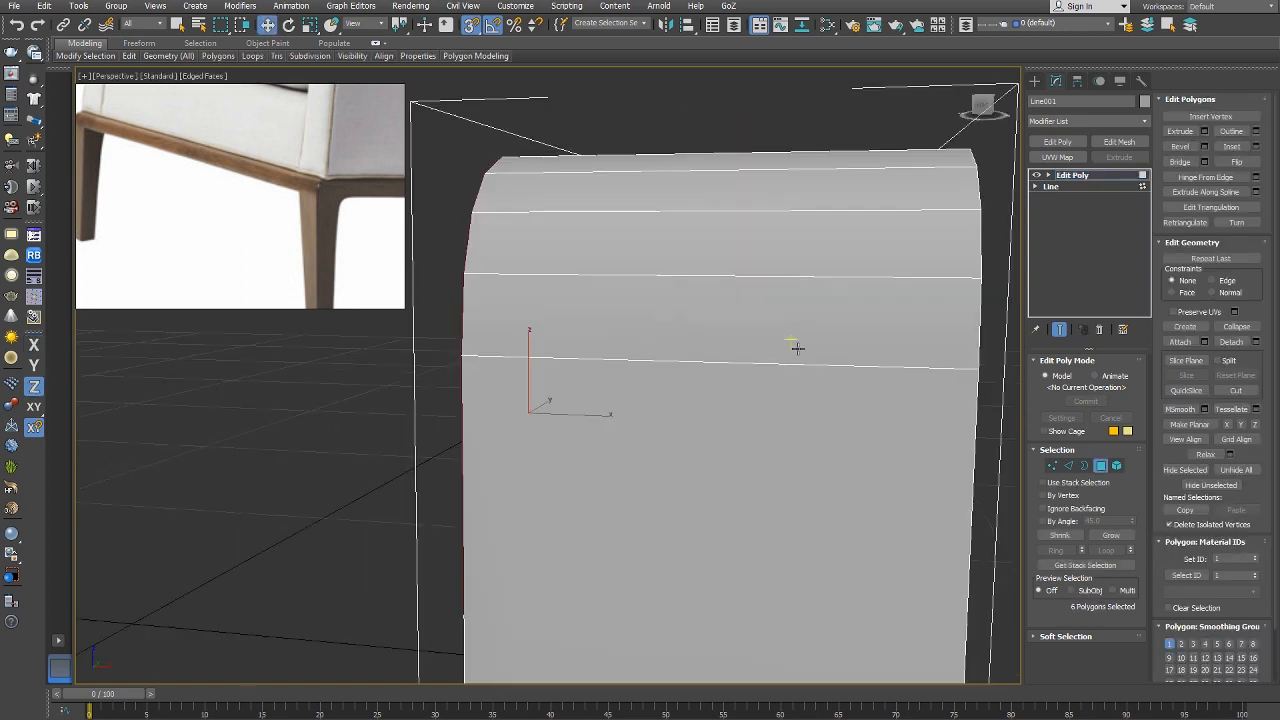
middle_click_drag(797, 349, 677, 406, "alt")
scroll(677, 405, "down", 8)
mouse_move(765, 418)
middle_mouse_down("alt")
mouse_move(705, 432)
mouse_move(563, 391)
middle_mouse_up("alt")
right_click(563, 390)
left_click(549, 426)
left_click_drag(646, 400, 645, 325)
right_click(647, 324)
right_click(647, 324)
left_click(675, 338)
End the isolation to show the whole chair and select the polygons at the open end of the front rail.
right_click(712, 374)
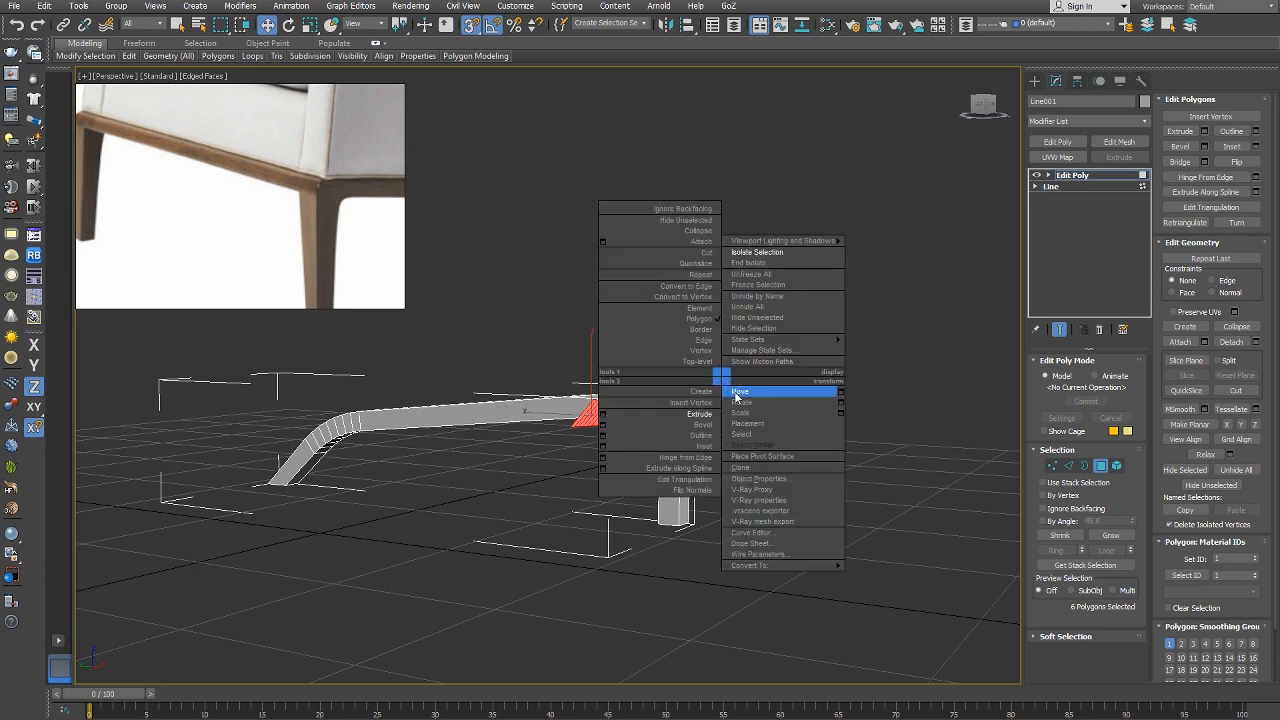
key("alt+q")
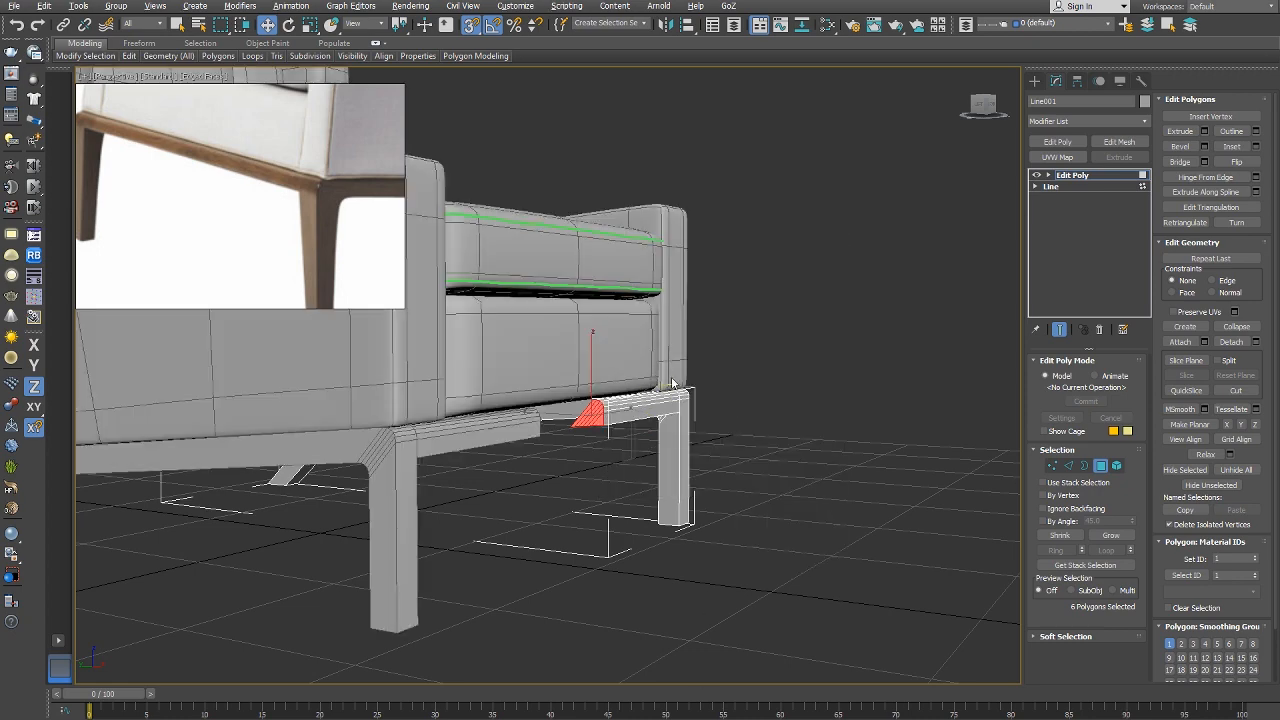
middle_click_drag(672, 383, 626, 392, "alt")
right_click(626, 392)
left_click(602, 318)
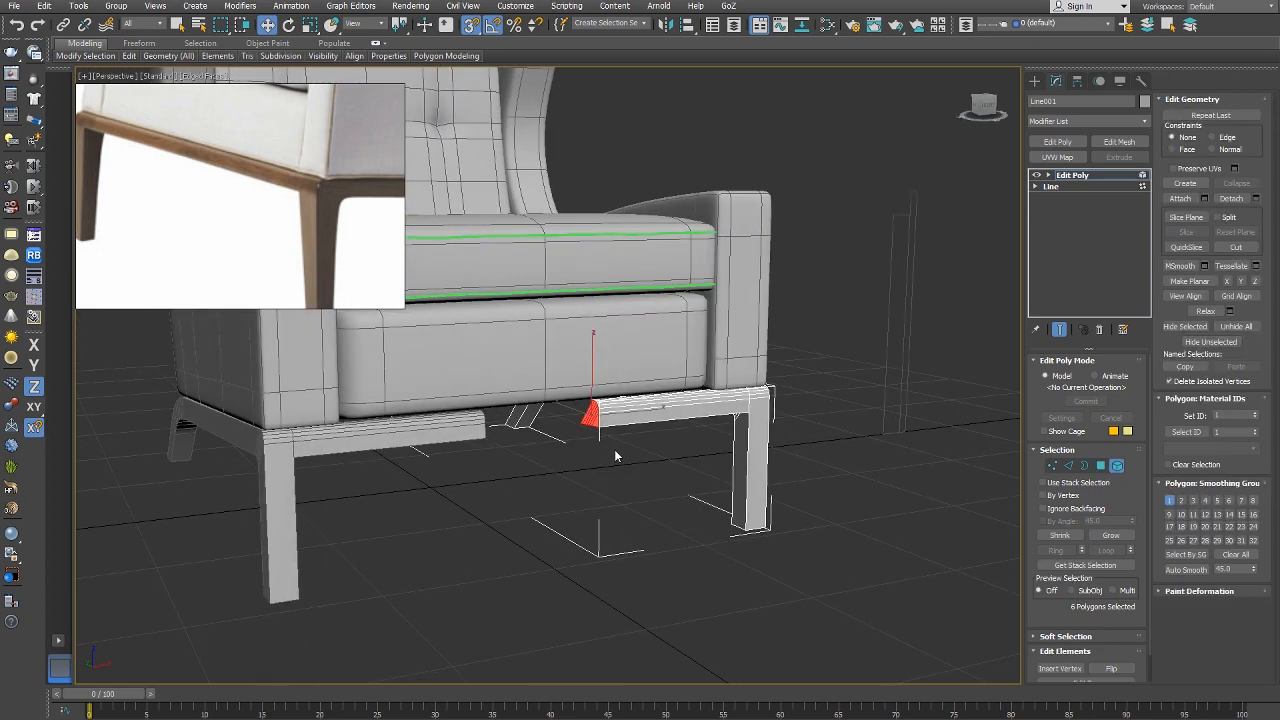
right_click(614, 420)
left_click(598, 402)
left_click_drag(558, 472, 604, 386)
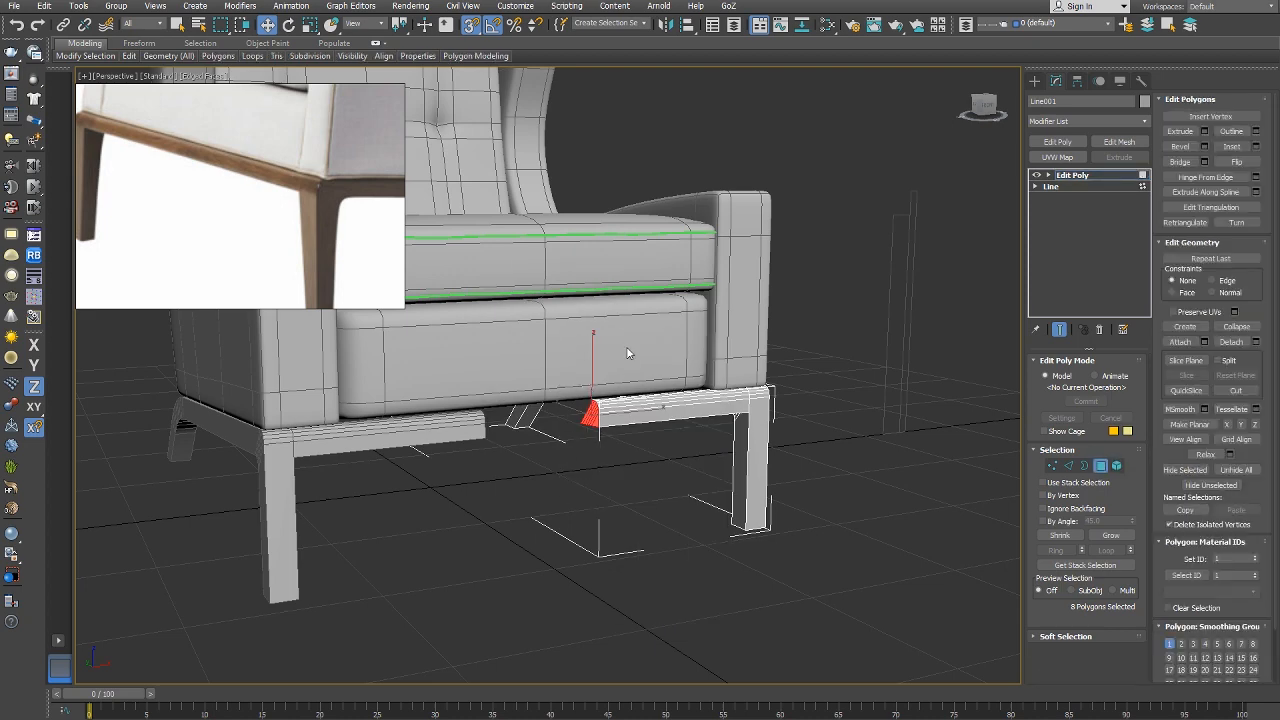
Try to move the front rail's end vertices toward the middle of the chair.
right_click(622, 415)
left_click(606, 372)
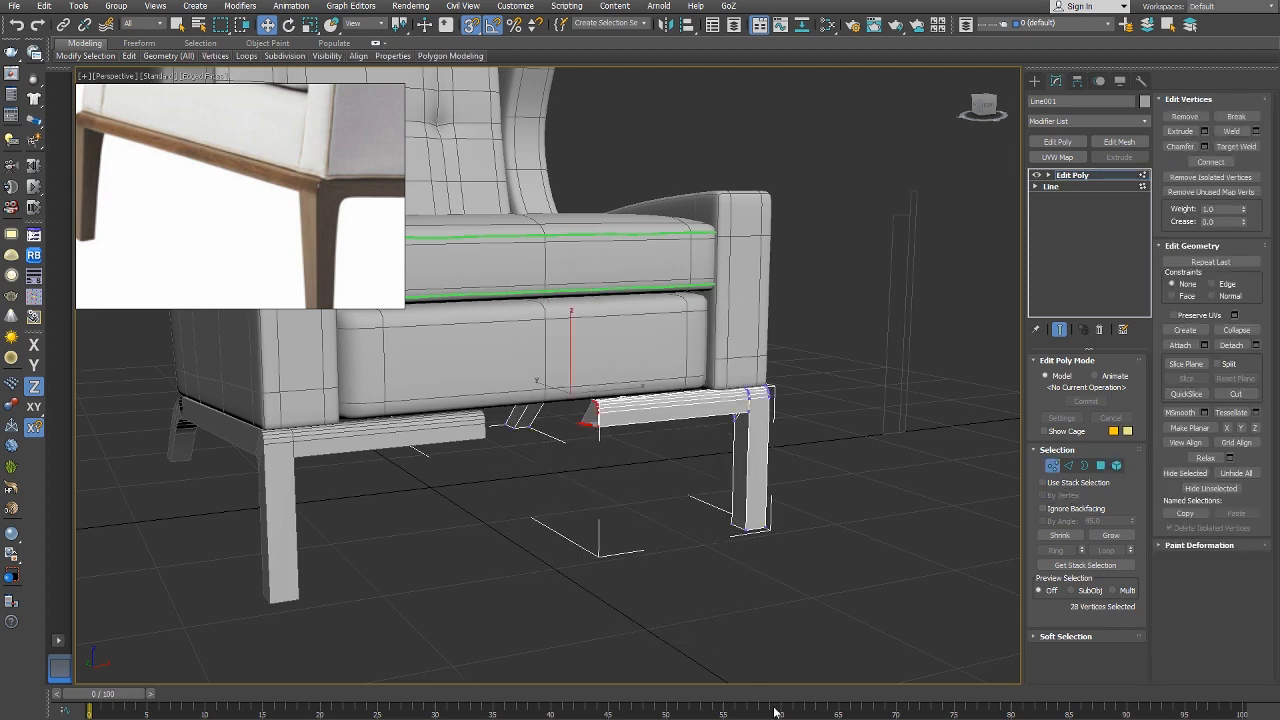
left_click_drag(612, 389, 480, 400)
right_click(730, 546)
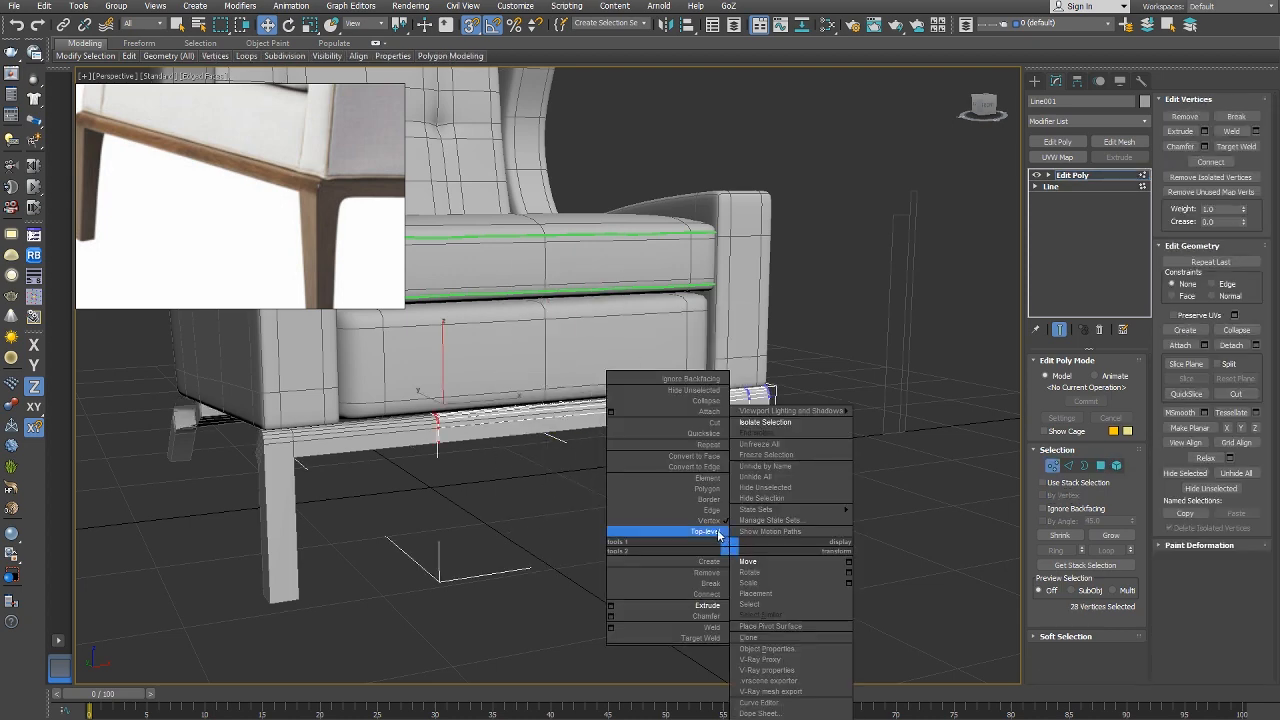
left_click(718, 533)
In the Front view, move the leg frame's front rail end edges to the chair's centre line.
key("f")
middle_click_drag(718, 533, 623, 477)
scroll(568, 443, "down", 4)
middle_click_drag(568, 443, 566, 442)
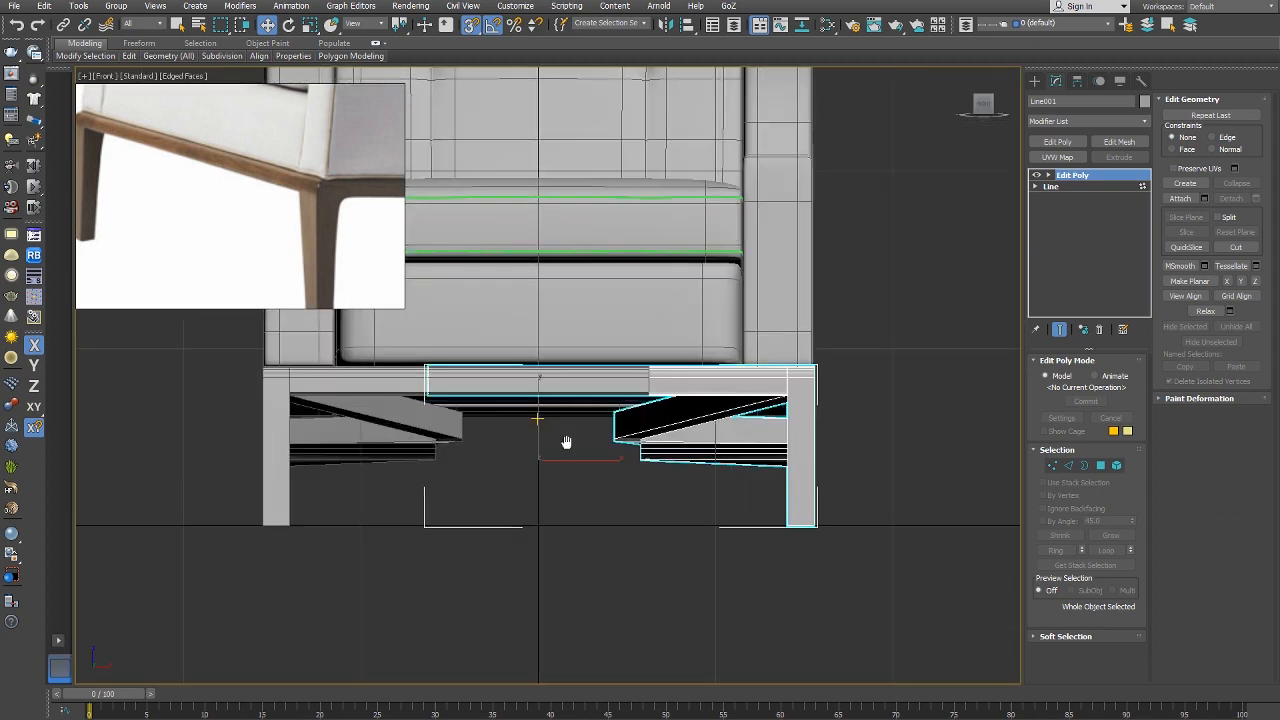
key("F3")
left_click(571, 452)
right_click(571, 447)
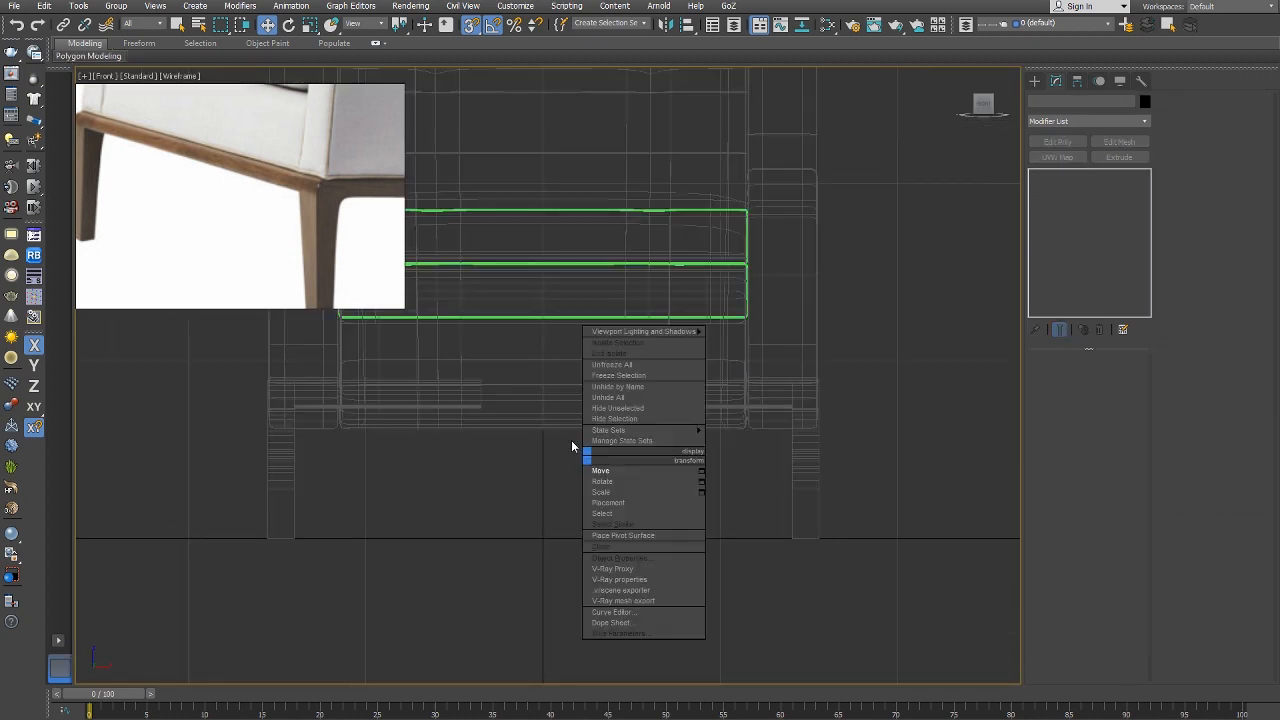
left_click(874, 392)
left_click(818, 449)
right_click(642, 471)
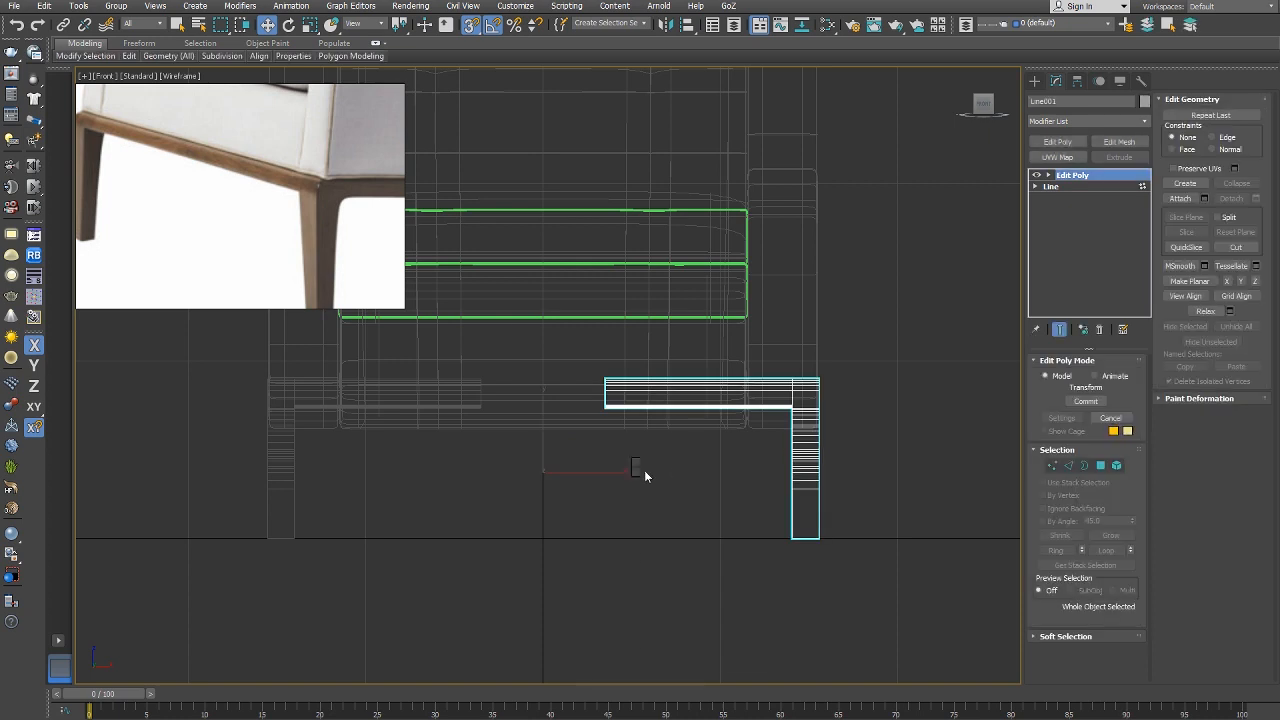
left_click(620, 421)
left_click_drag(571, 479, 619, 336)
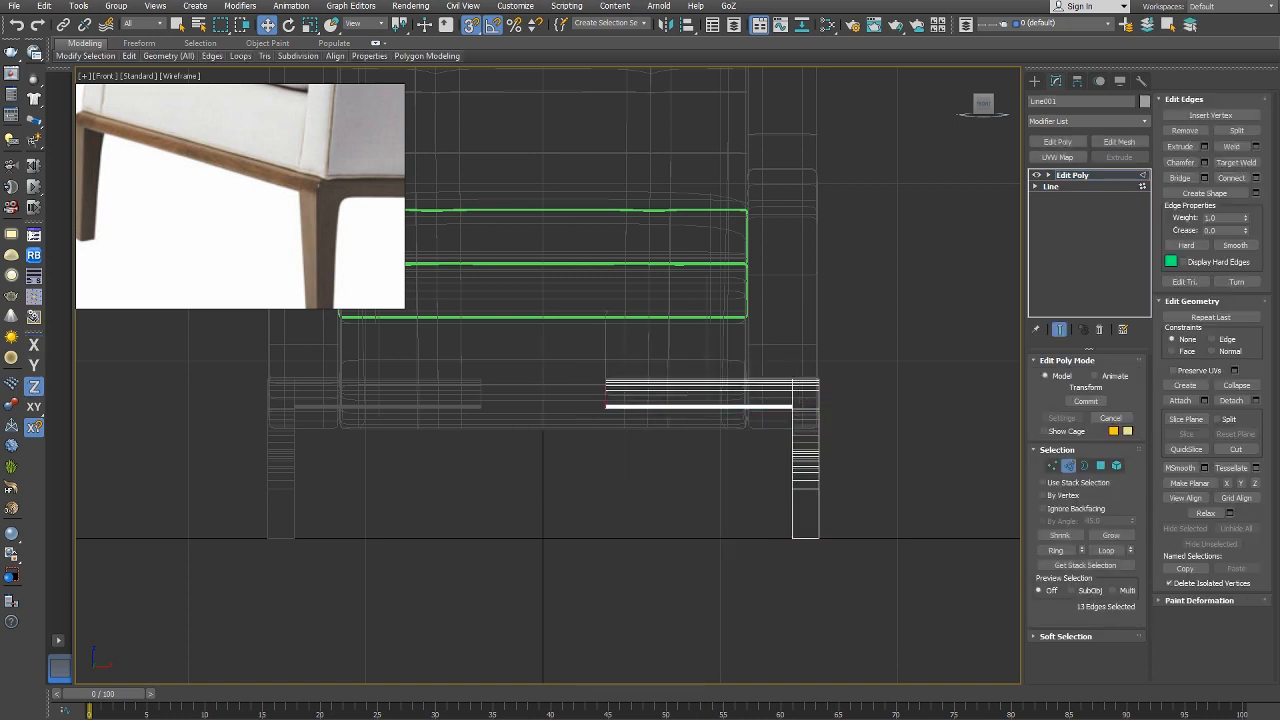
right_click(658, 527)
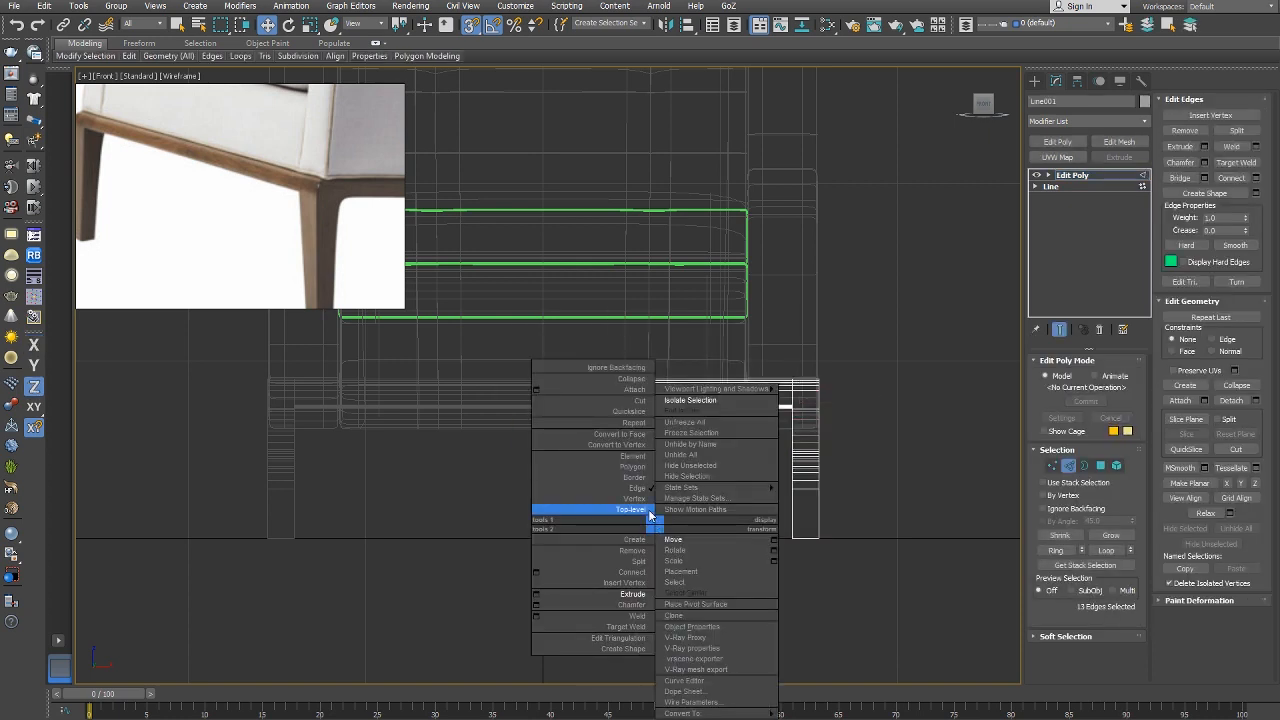
left_click(648, 510)
Bridge the open edges of the gap between the side rail and the curved rear leg.
key("p")
mouse_move(648, 510)
middle_mouse_down("alt")
mouse_move(704, 477)
mouse_move(666, 477)
mouse_move(676, 440)
mouse_move(544, 425)
middle_mouse_up("alt")
scroll(704, 477, "down", 3)
key("F3")
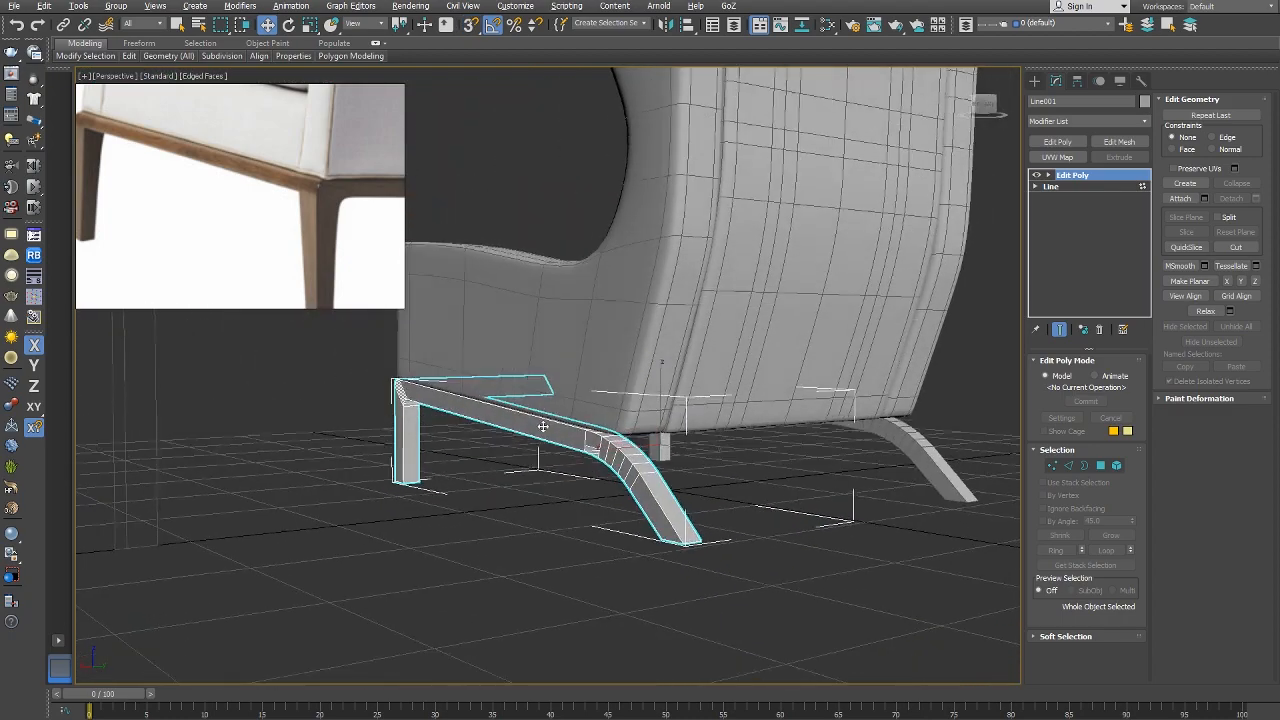
scroll(718, 458, "up", 3)
middle_click_drag(718, 458, 680, 412, "alt")
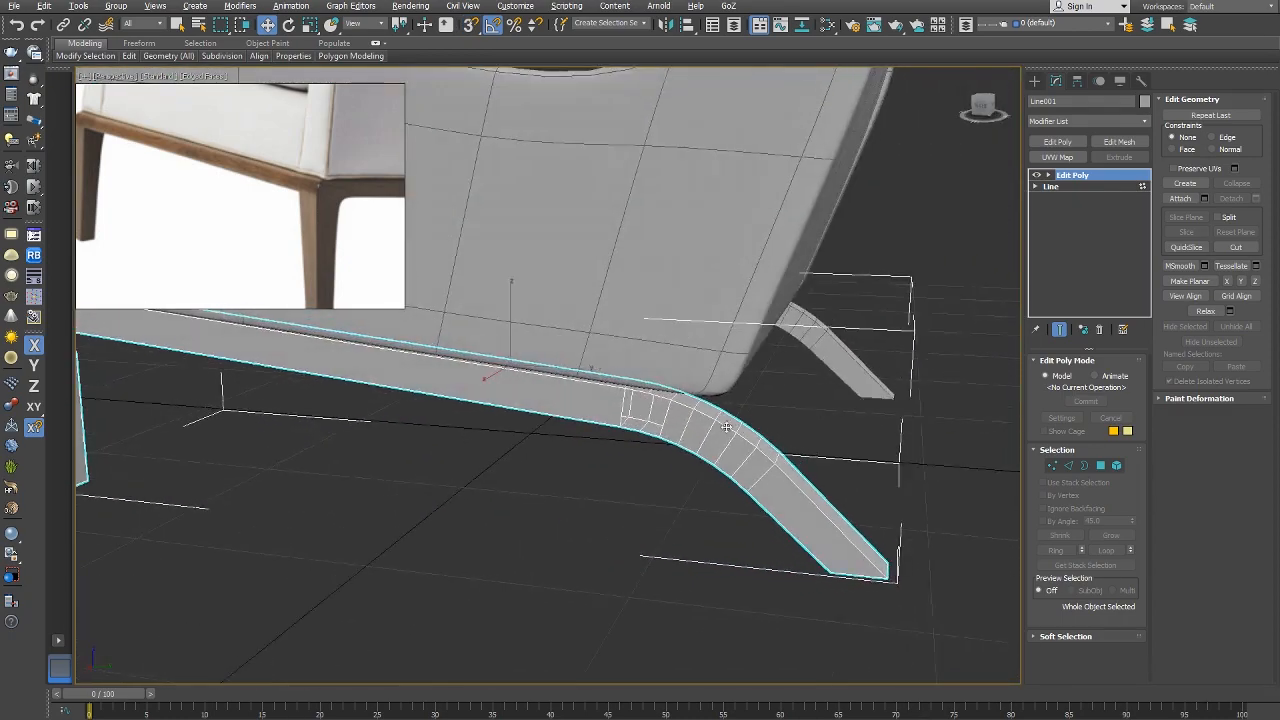
scroll(680, 412, "up", 3)
key("F3")
right_click(668, 410)
left_click(628, 377)
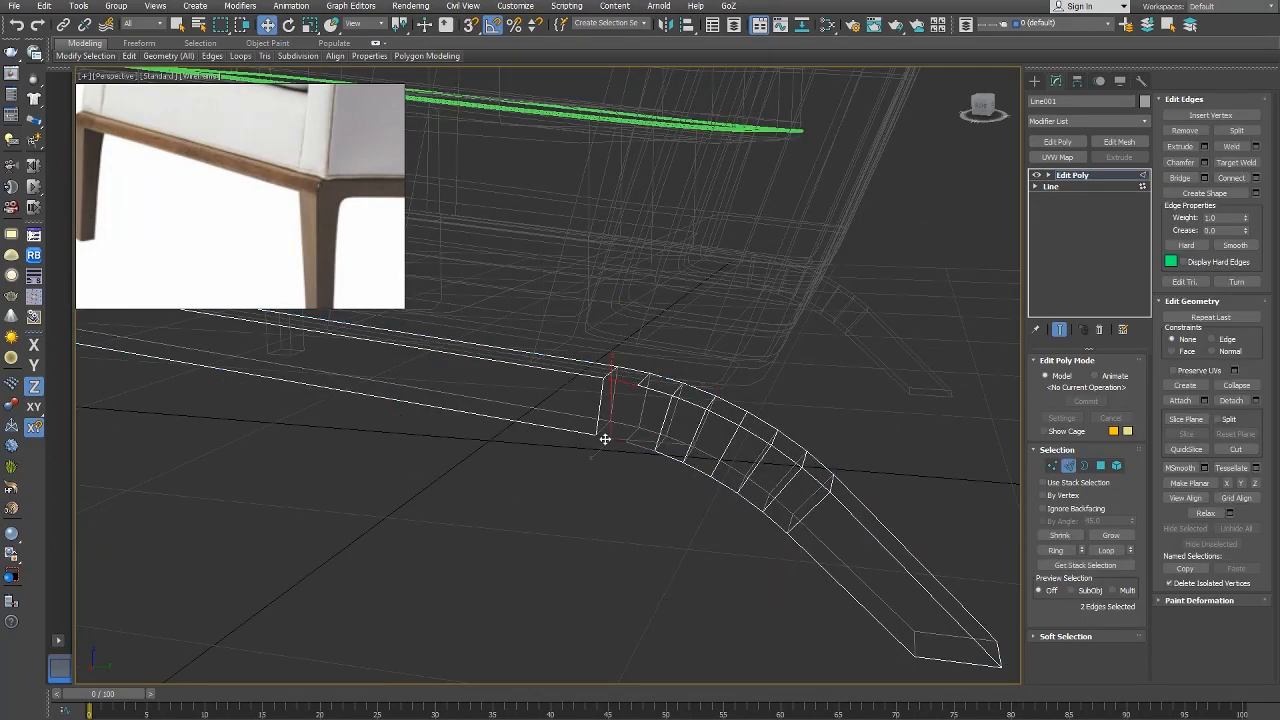
key("F3")
mouse_move(605, 439)
middle_mouse_down("alt")
mouse_move(449, 423)
mouse_move(632, 446)
middle_mouse_up("alt")
Cap the remaining border hole where the side rail meets the rear leg.
right_click(759, 469)
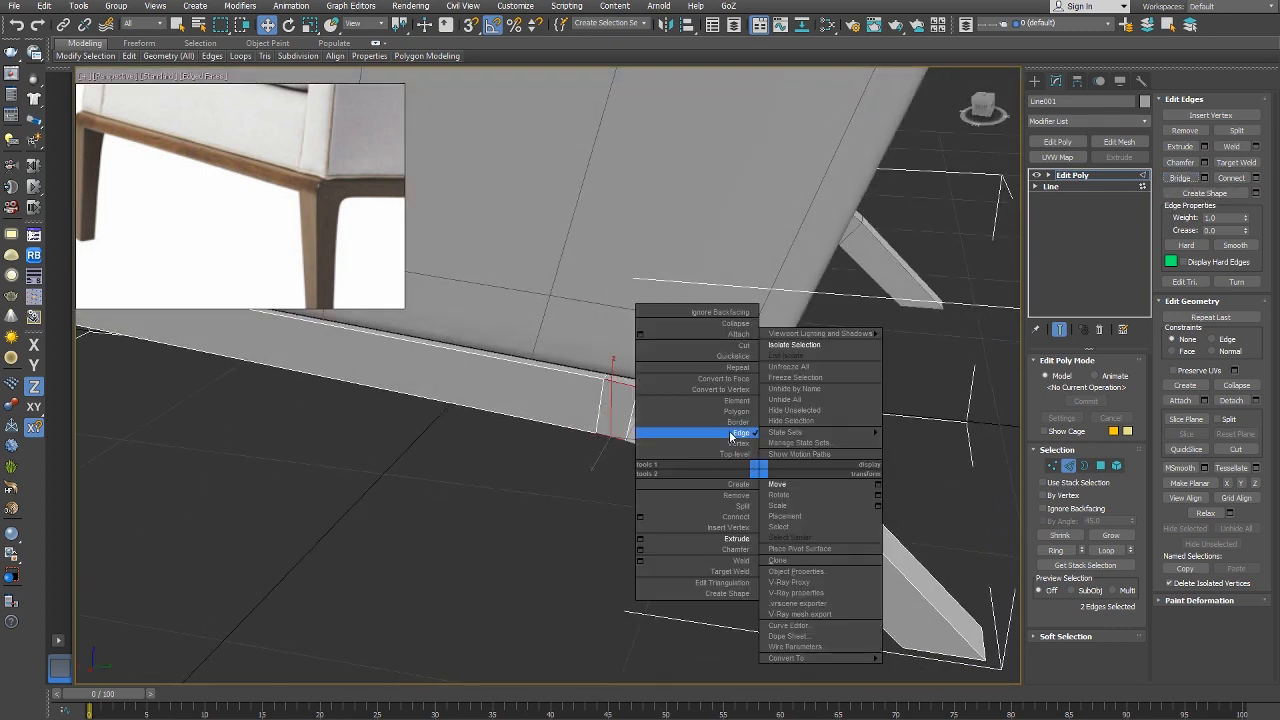
left_click(738, 421)
right_click(665, 416)
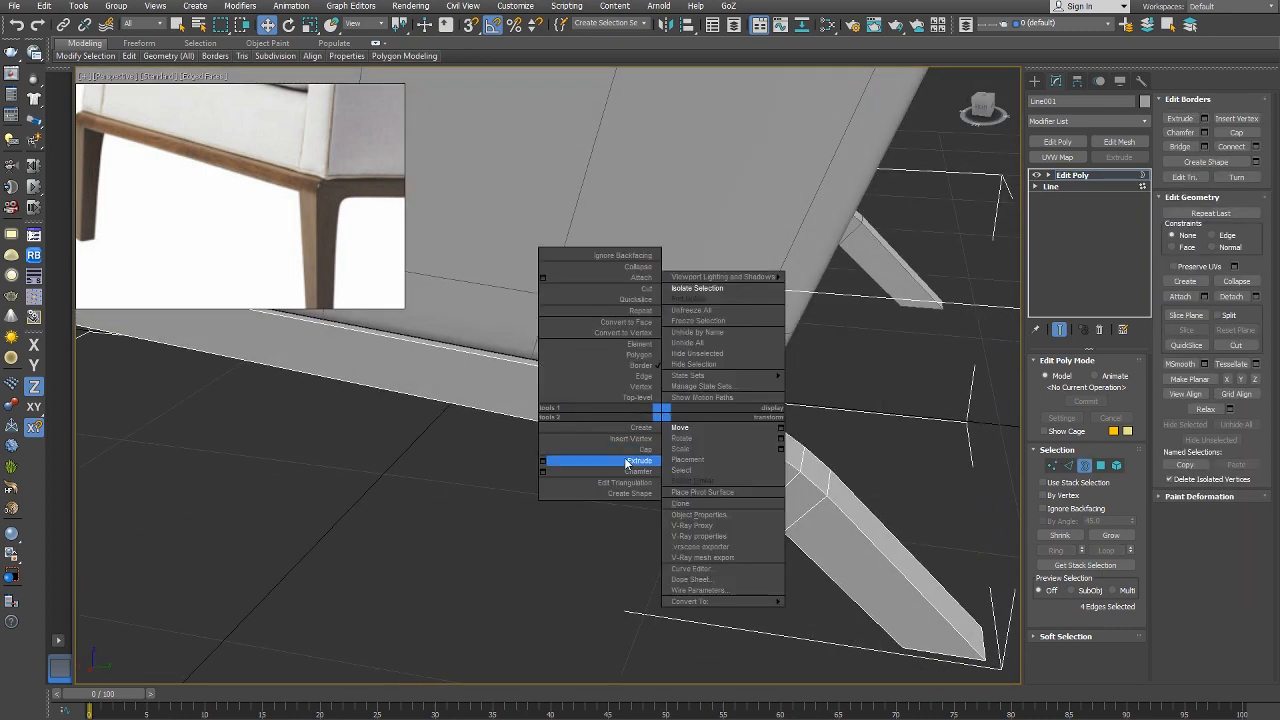
left_click(631, 454)
right_click(716, 460)
left_click(692, 446)
Extrude the two inner-face polygons at the top of the rear leg toward the chair's middle to start the rear rail.
scroll(723, 457, "down", 3)
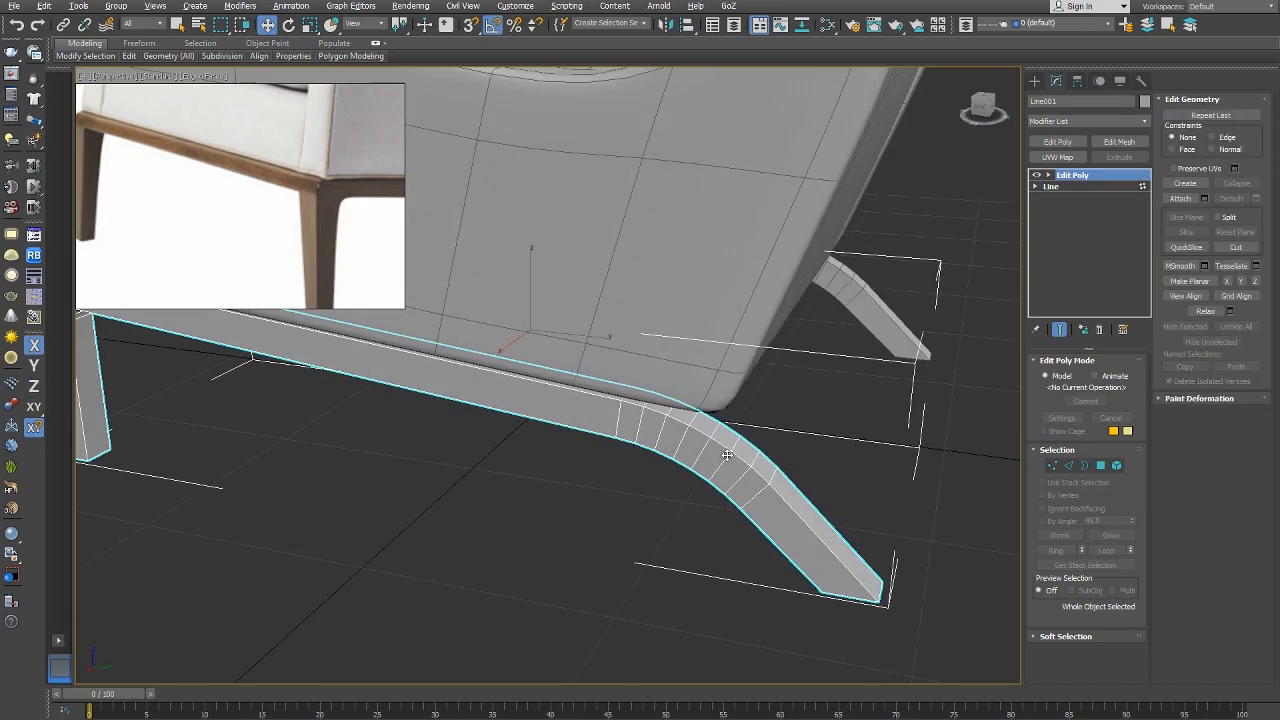
middle_click_drag(723, 457, 766, 380, "alt")
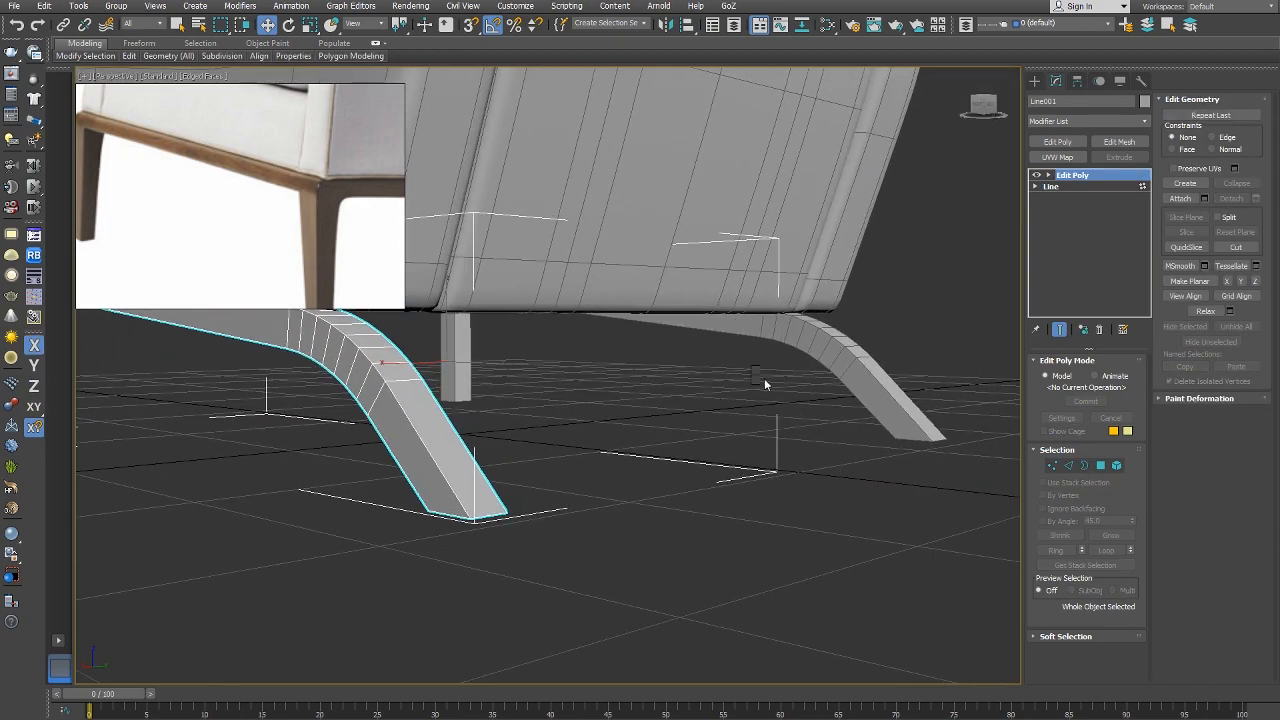
right_click(766, 343)
left_click(752, 333)
key("4")
middle_click_drag(696, 330, 395, 338, "alt")
left_click(306, 340, "shift")
left_click(312, 340)
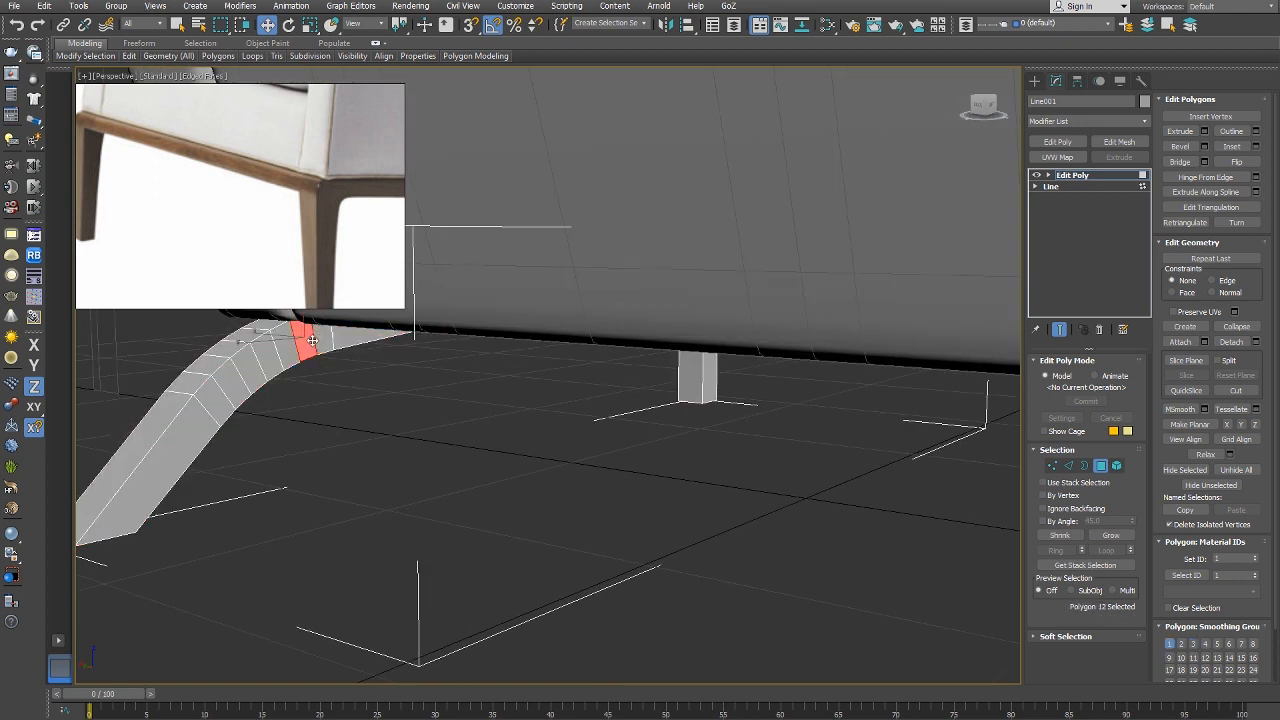
right_click(322, 340)
left_click(298, 375)
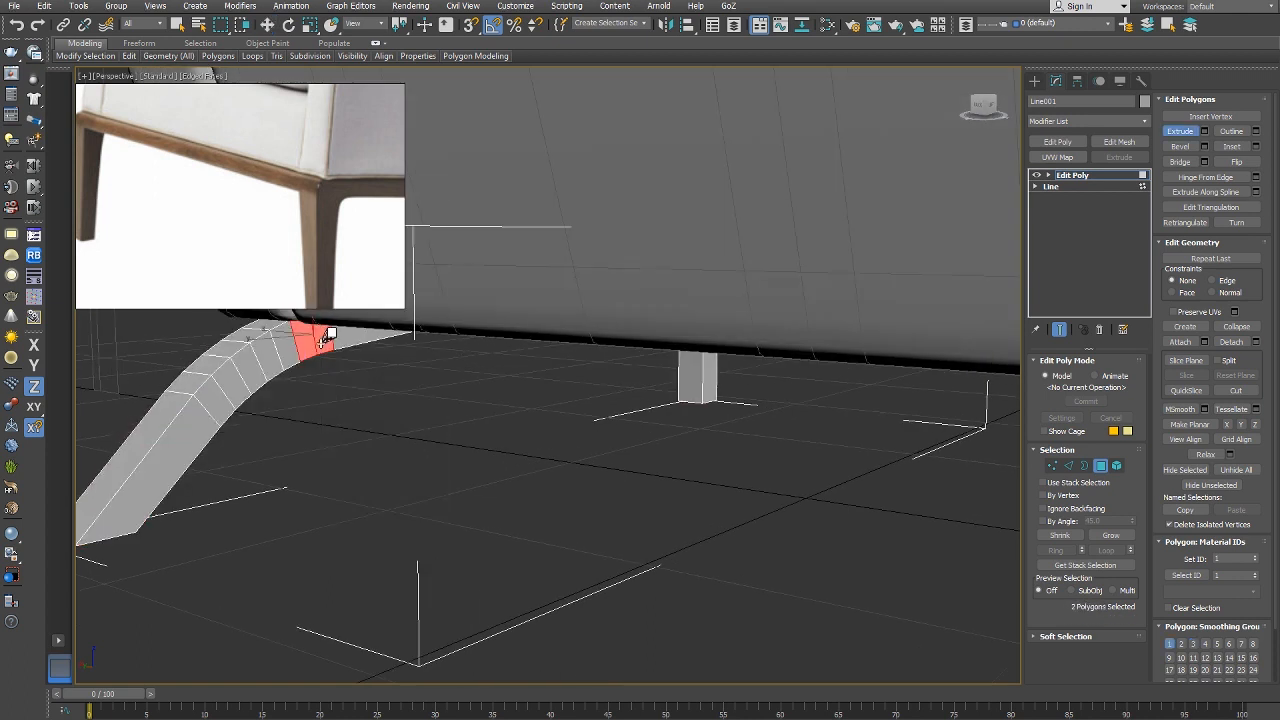
left_click_drag(413, 335, 372, 306)
right_click(457, 406)
right_click(460, 406)
left_click(486, 413)
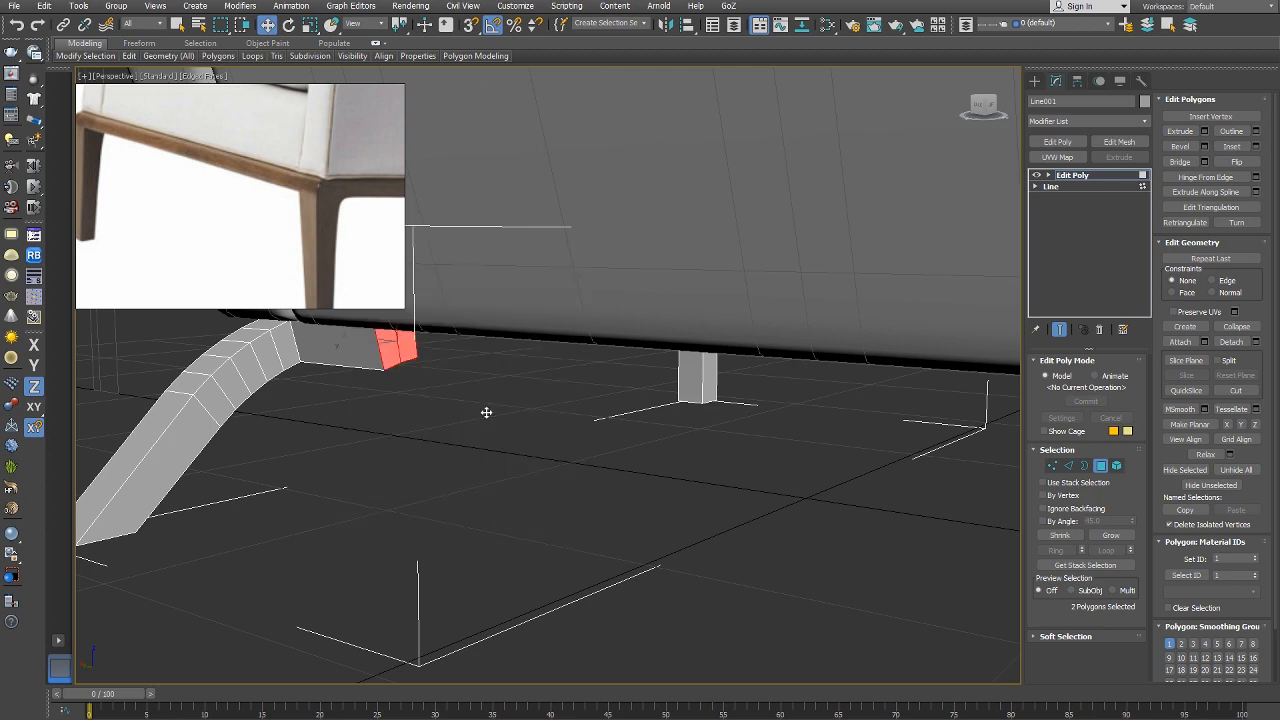
Move the end edges of the rear rail to the chair's centre line so both halves meet.
key("z")
middle_click_drag(486, 413, 423, 466, "alt")
scroll(496, 450, "down", 5)
right_click(423, 437)
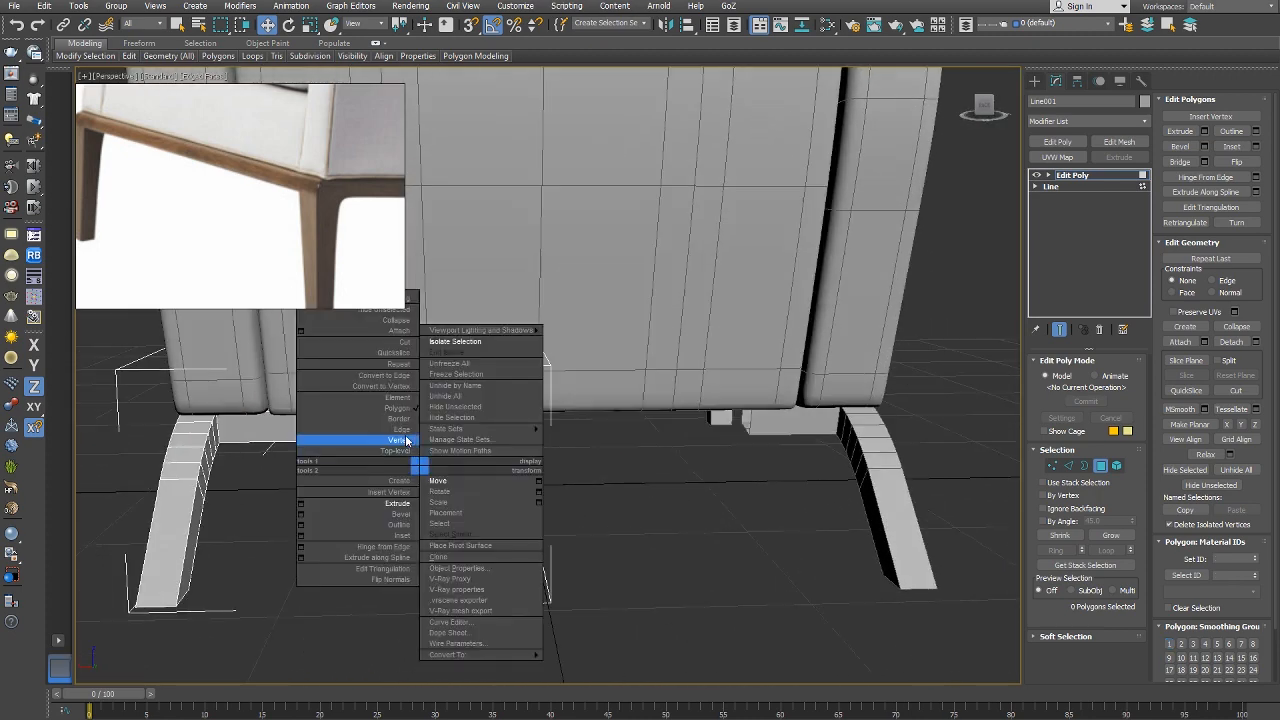
left_click(312, 432)
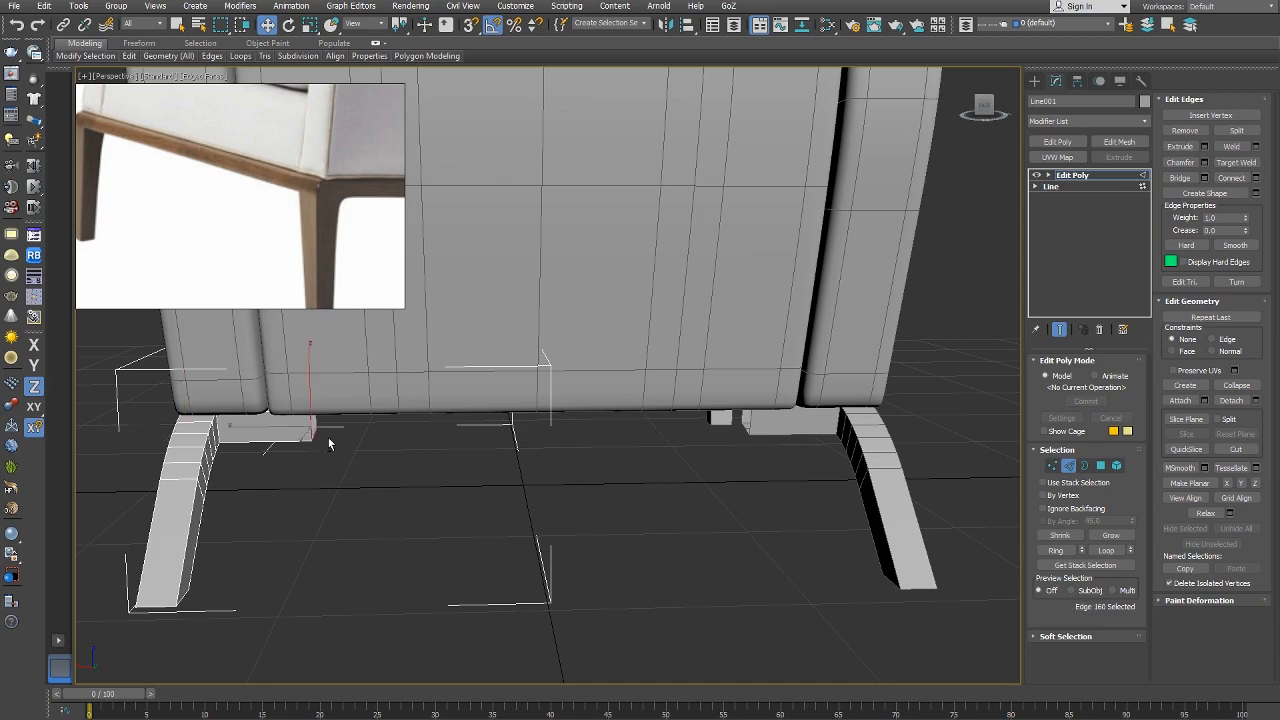
middle_click_drag(328, 437, 308, 460, "alt")
middle_click_drag(364, 387, 447, 540, "alt")
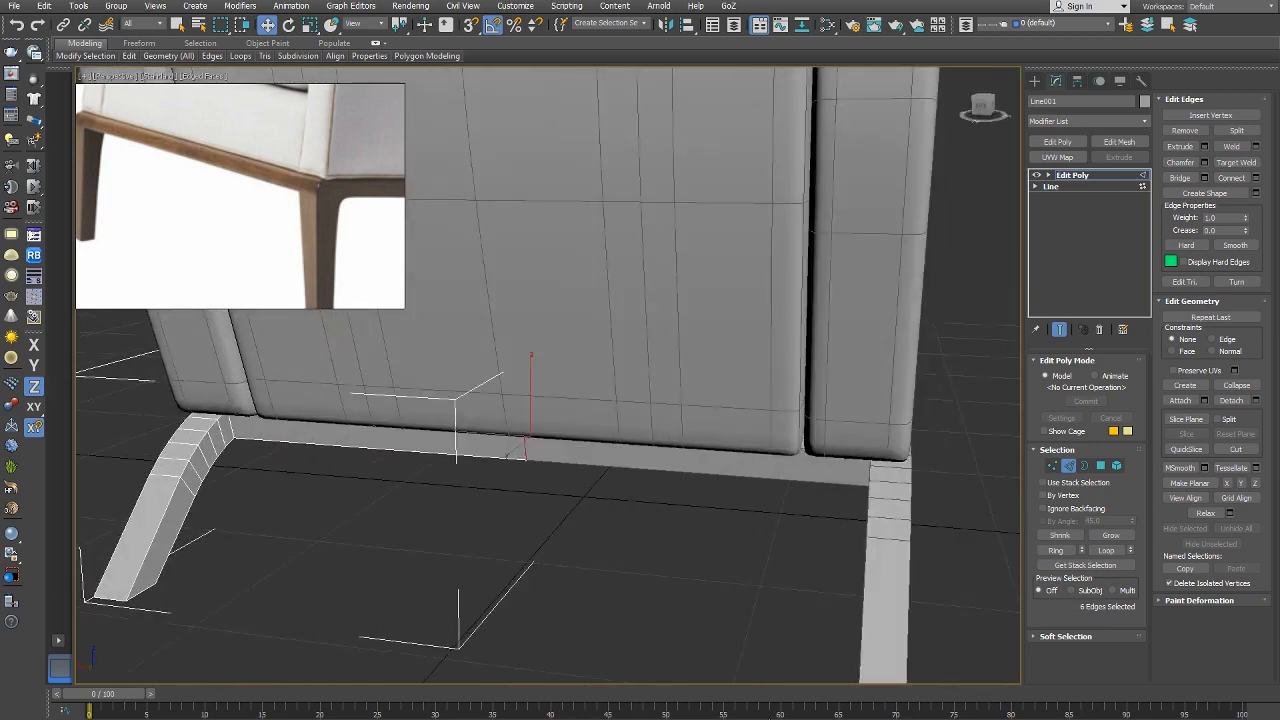
right_click(509, 503)
left_click(490, 486)
Examine the wooden base on the whole chair without edges displayed and compare it with the reference photo.
scroll(490, 486, "up", 3)
scroll(490, 486, "down", 10)
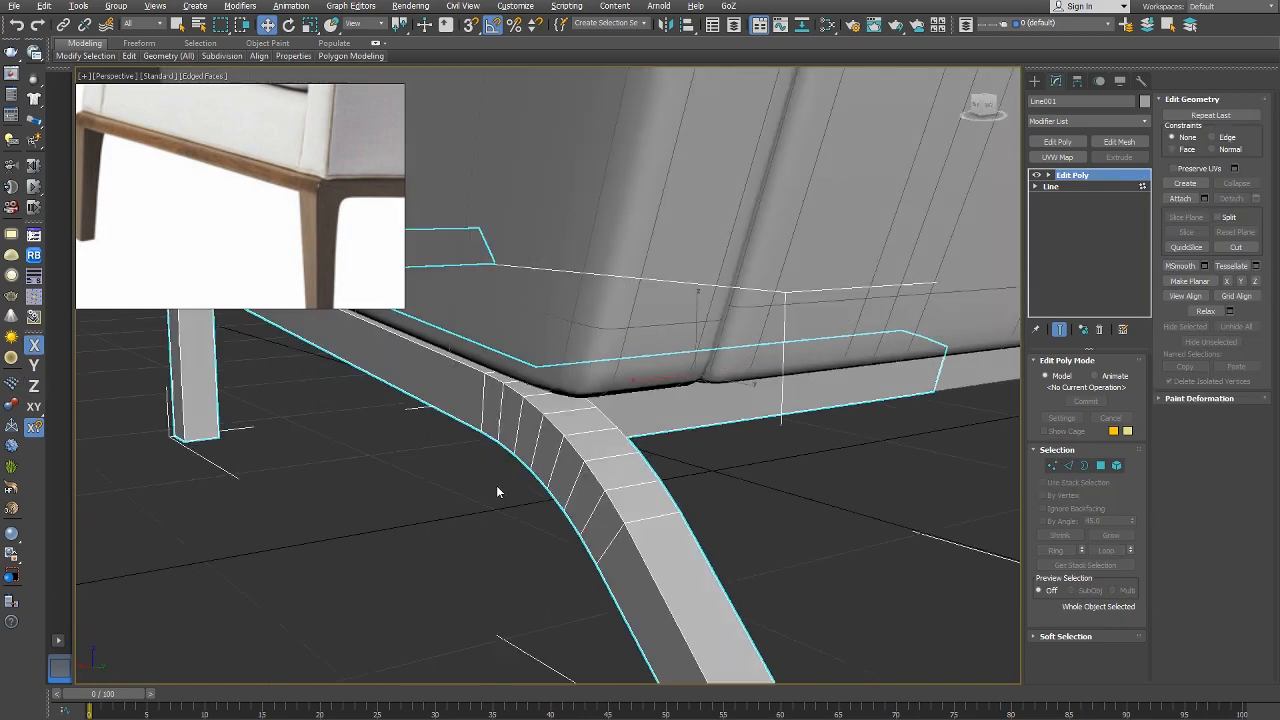
right_click(674, 498)
middle_click_drag(681, 494, 673, 493, "alt")
left_click(657, 484)
key("F4")
left_click(830, 445)
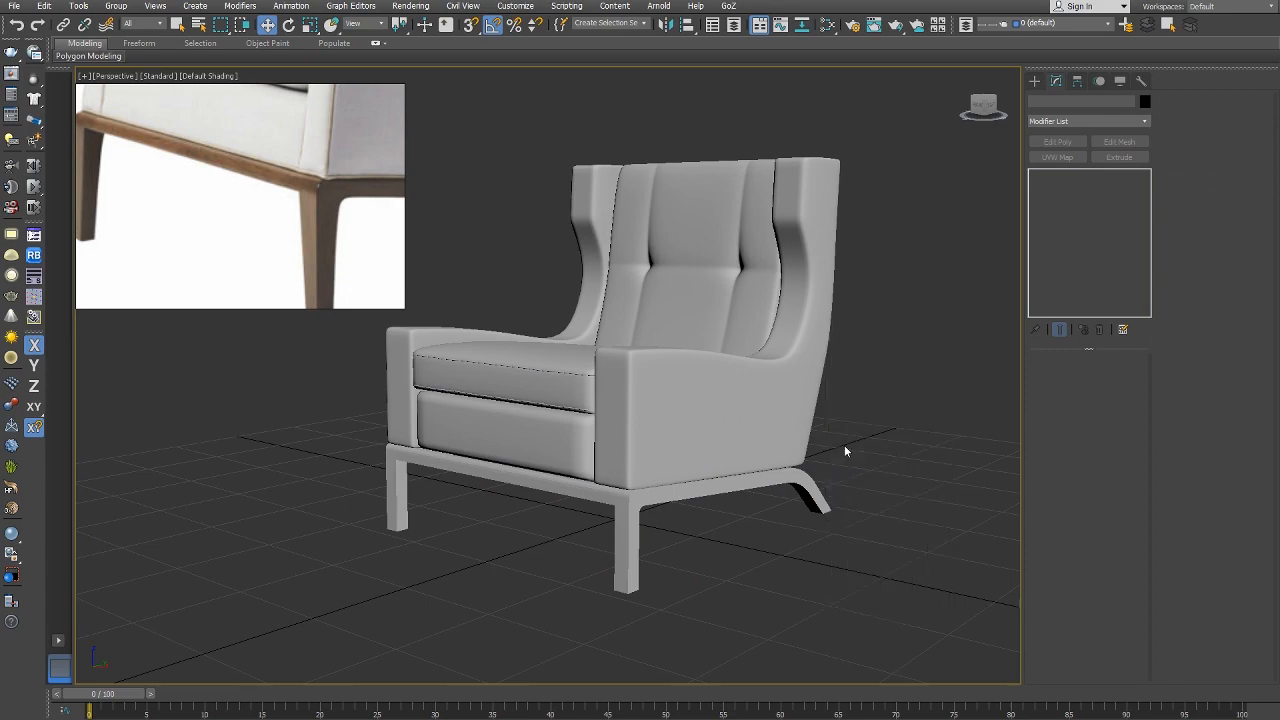
middle_click_drag(846, 449, 756, 450, "alt")
left_click(557, 374)
scroll(327, 240, "down", 2)
left_click_drag(327, 200, 295, 222)
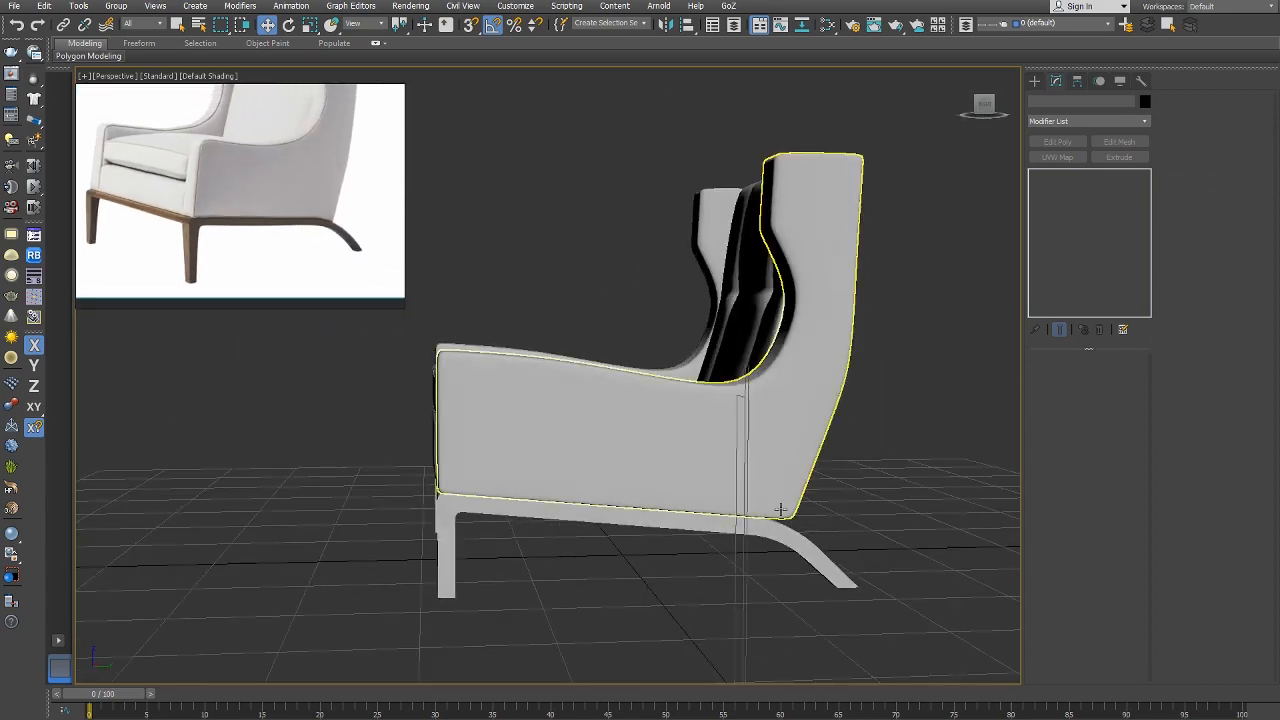
Add an edge loop to the side wing panel close to its lower rear corner.
left_click(789, 509)
scroll(700, 438, "up", 8)
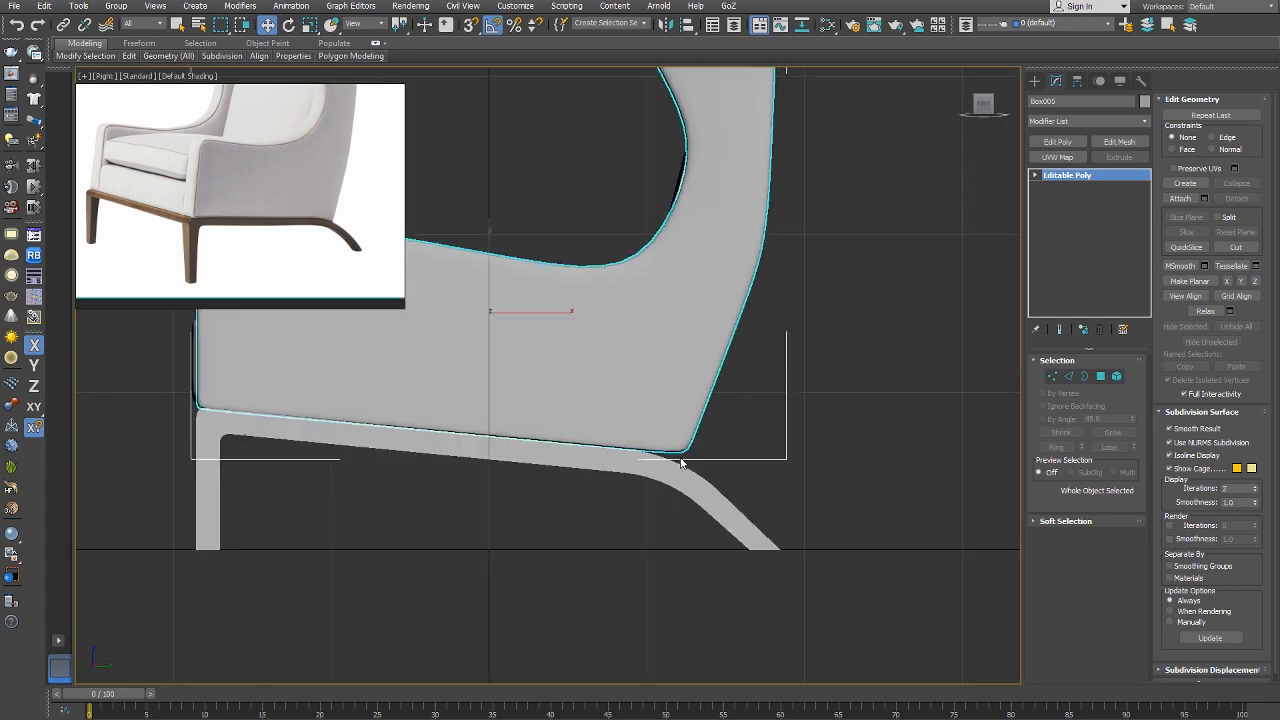
key("F3")
right_click(766, 420)
left_click(751, 400)
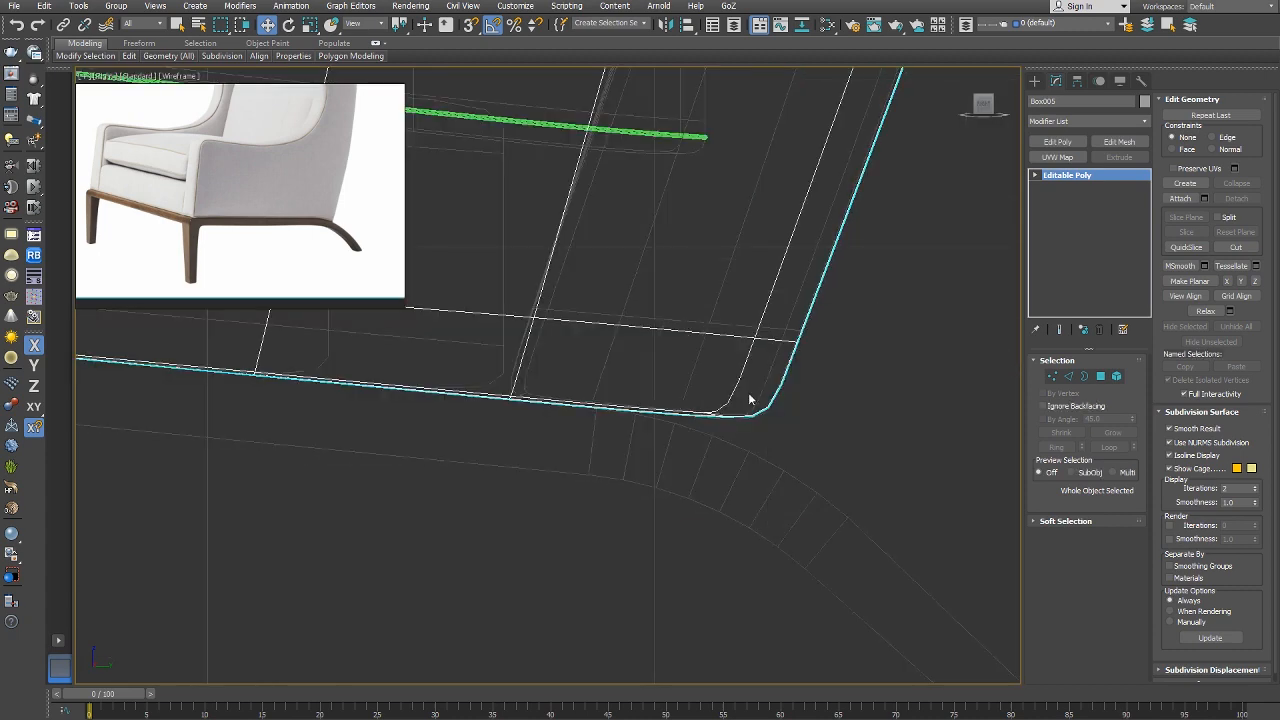
left_click(820, 374)
key("alt+1")
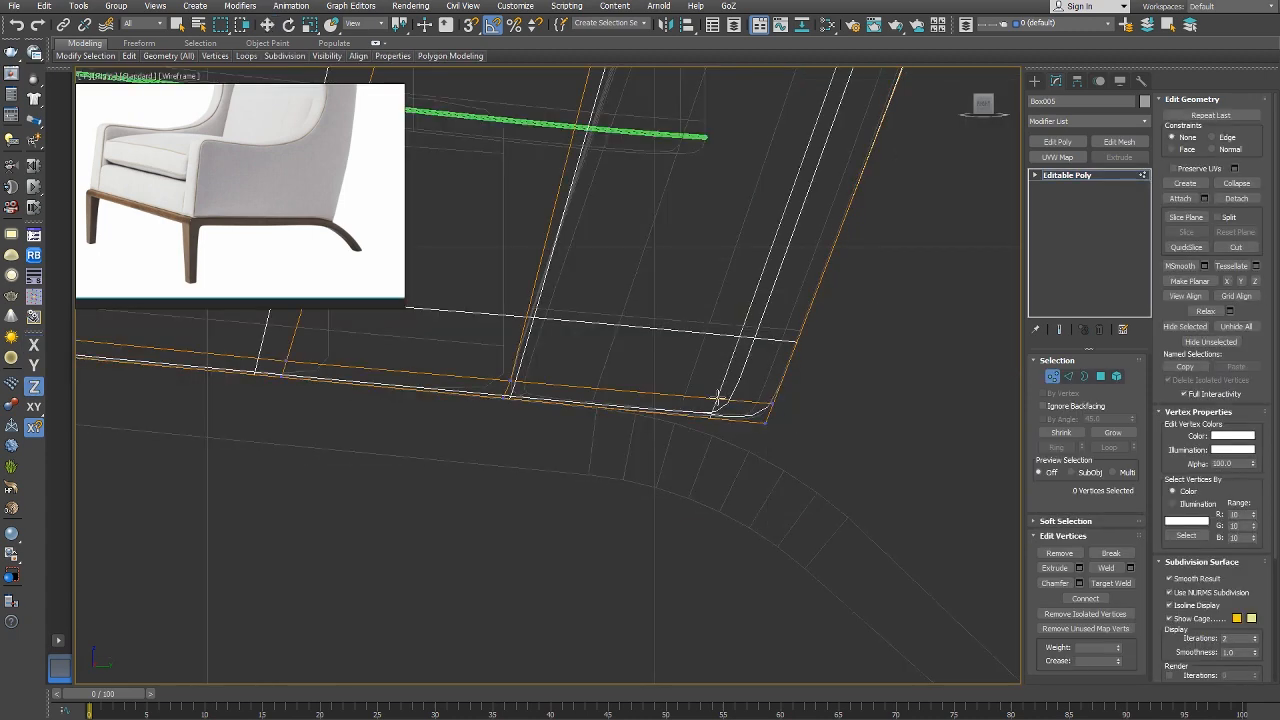
left_click(663, 396)
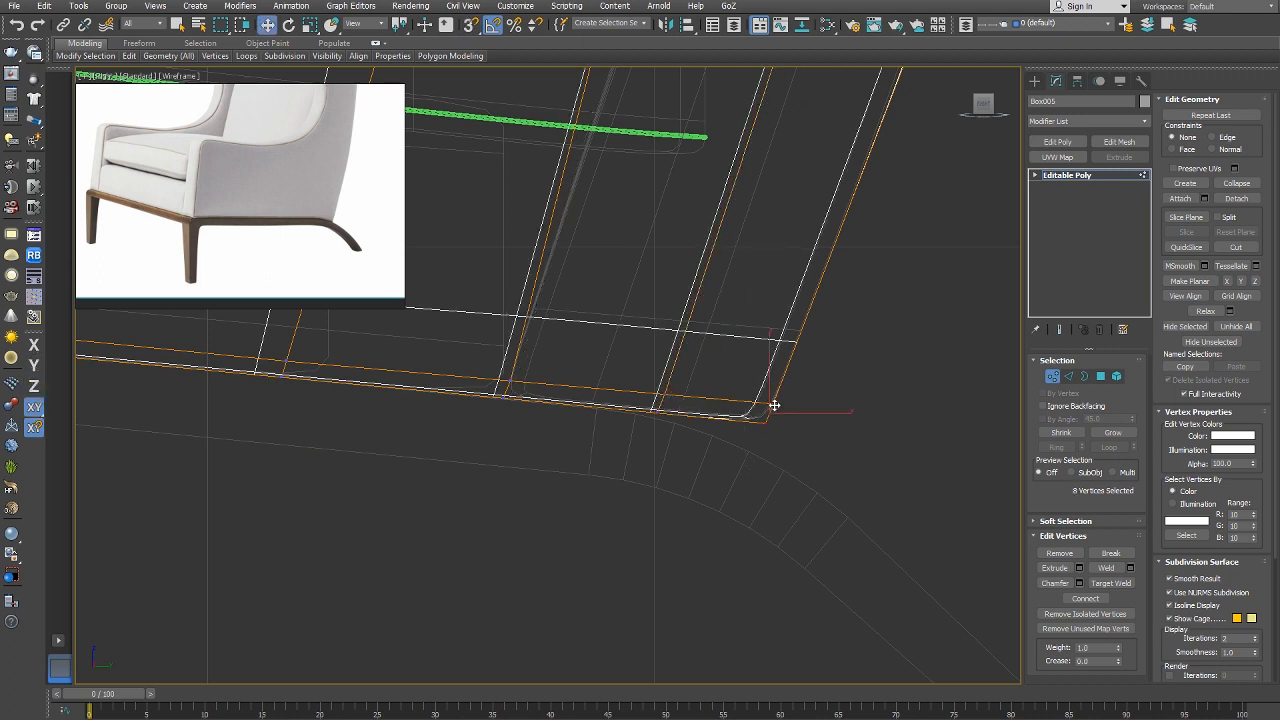
Lower the side panel's rear bottom corner vertices to follow the curve of the rear leg.
left_click_drag(773, 405, 764, 443)
scroll(674, 577, "down", 5)
key("F3")
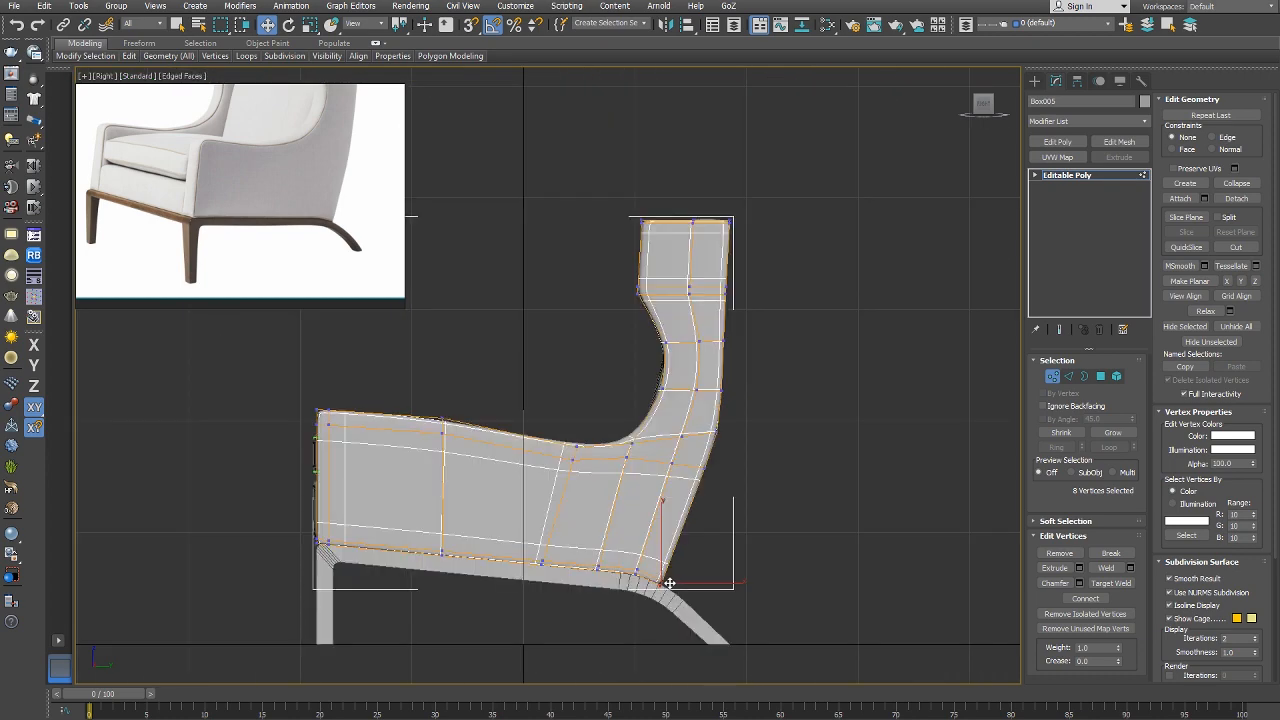
scroll(709, 506, "up", 6)
key("1")
In the Right view, move the vertices along the wing's front edge and inner curve toward the front of the chair.
scroll(720, 550, "down", 2)
middle_click_drag(717, 494, 686, 500)
key("p")
middle_click_drag(606, 339, 632, 517)
left_click(738, 555)
key("r")
key("F3")
right_click(666, 474)
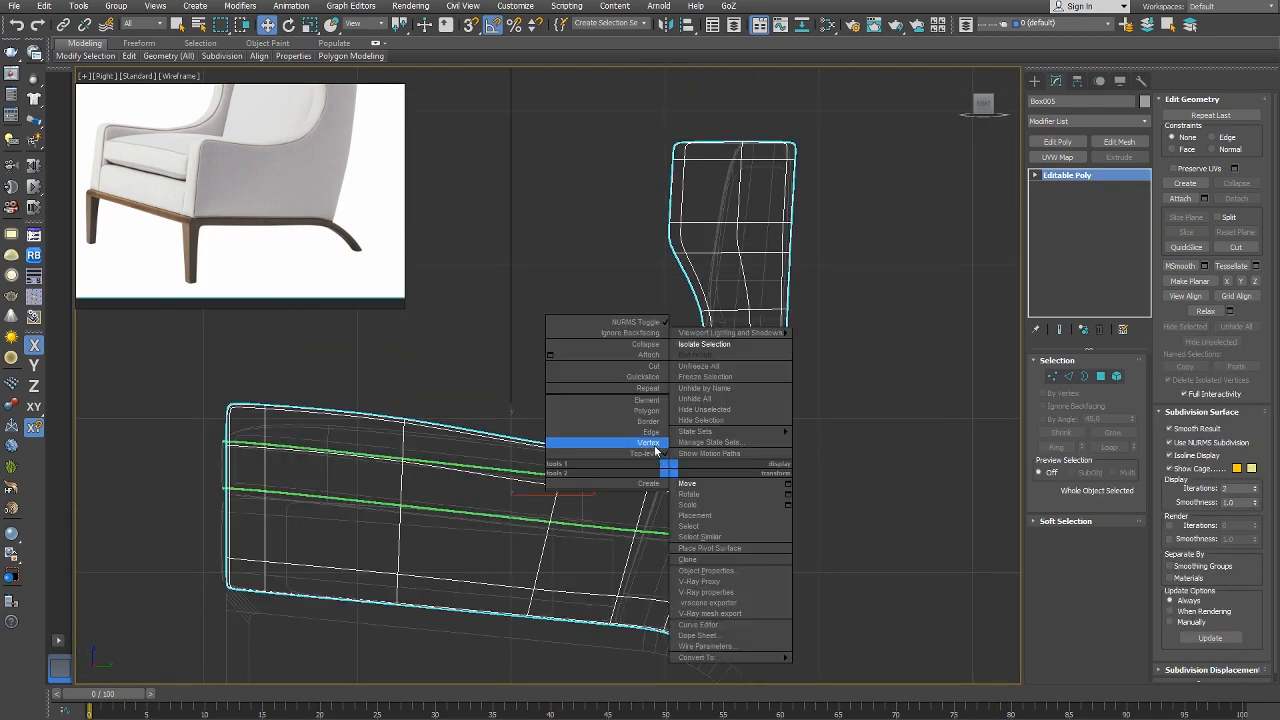
left_click(600, 438)
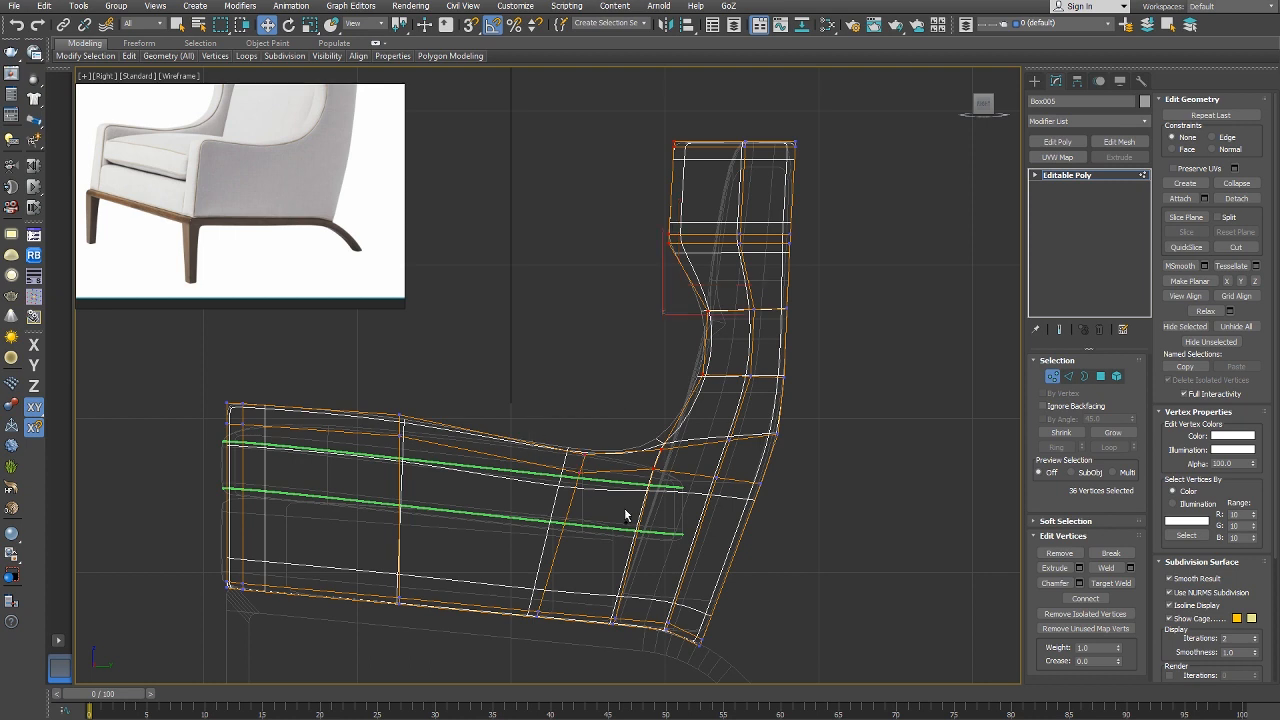
left_click_drag(648, 371, 627, 363)
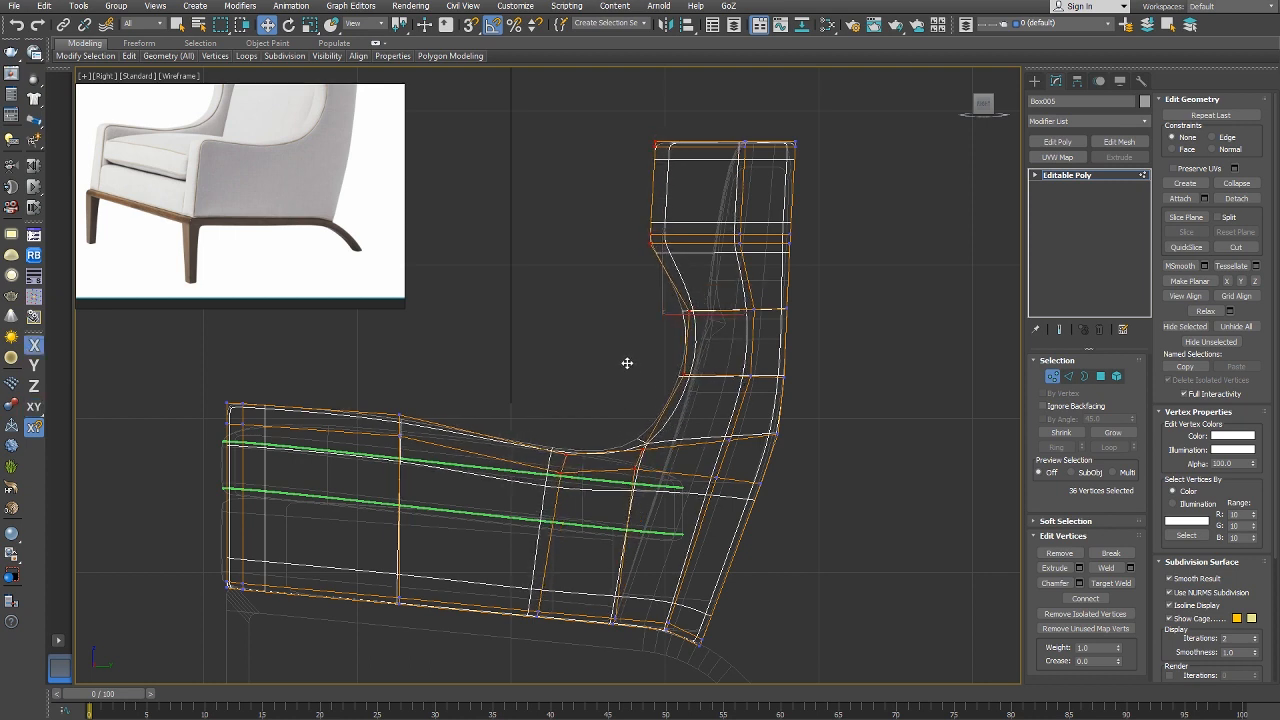
Examine the reshaped side wing panel on the whole chair in shaded perspective and compare it with the reference photo.
middle_click_drag(627, 363, 617, 431)
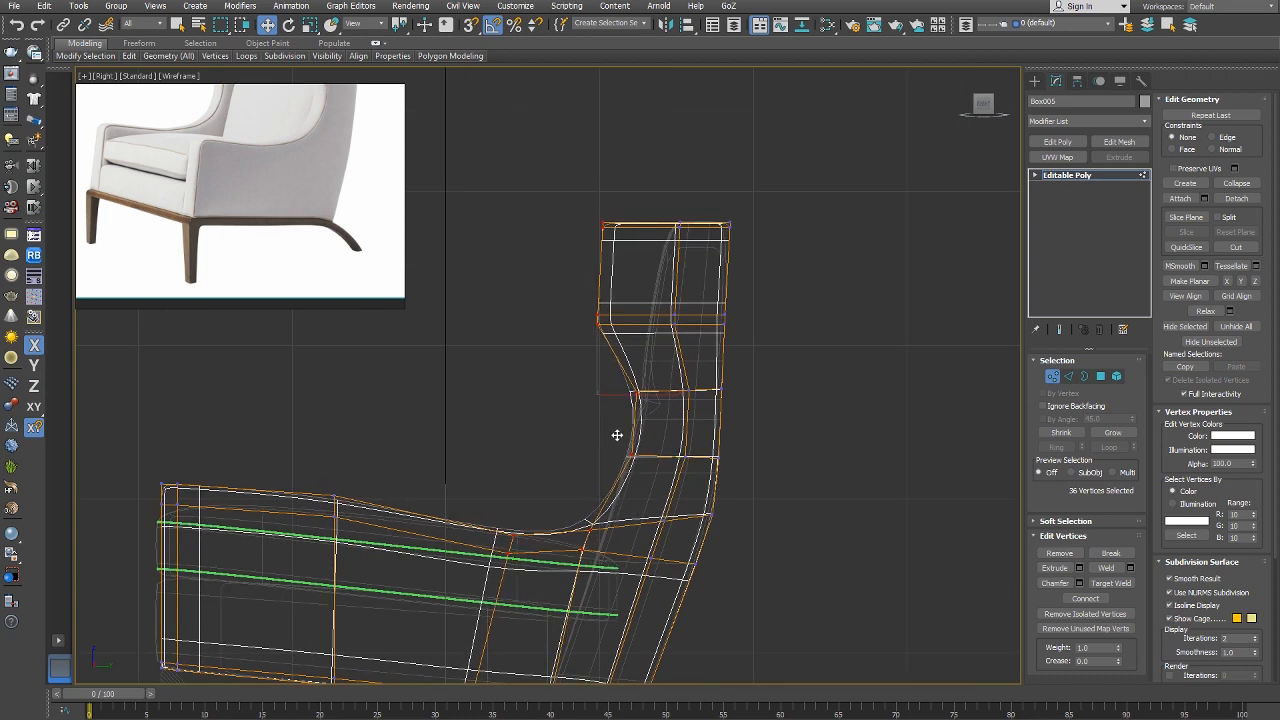
right_click(643, 417)
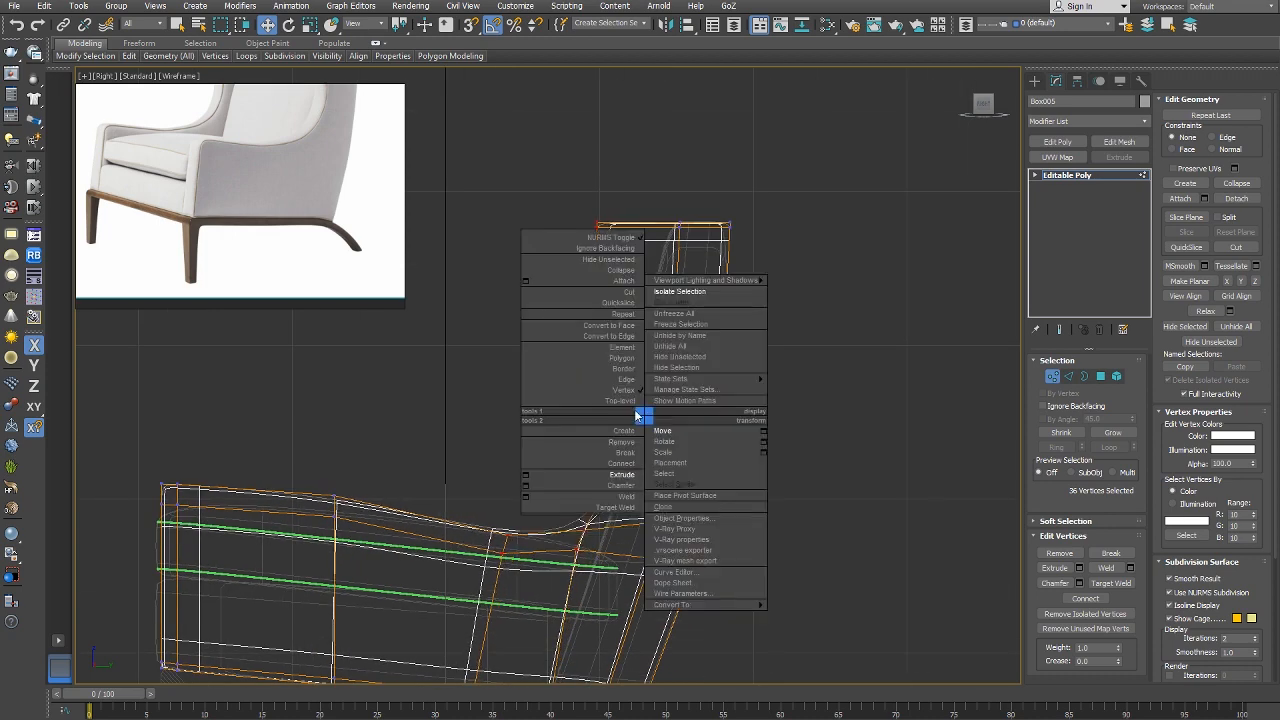
left_click(627, 403)
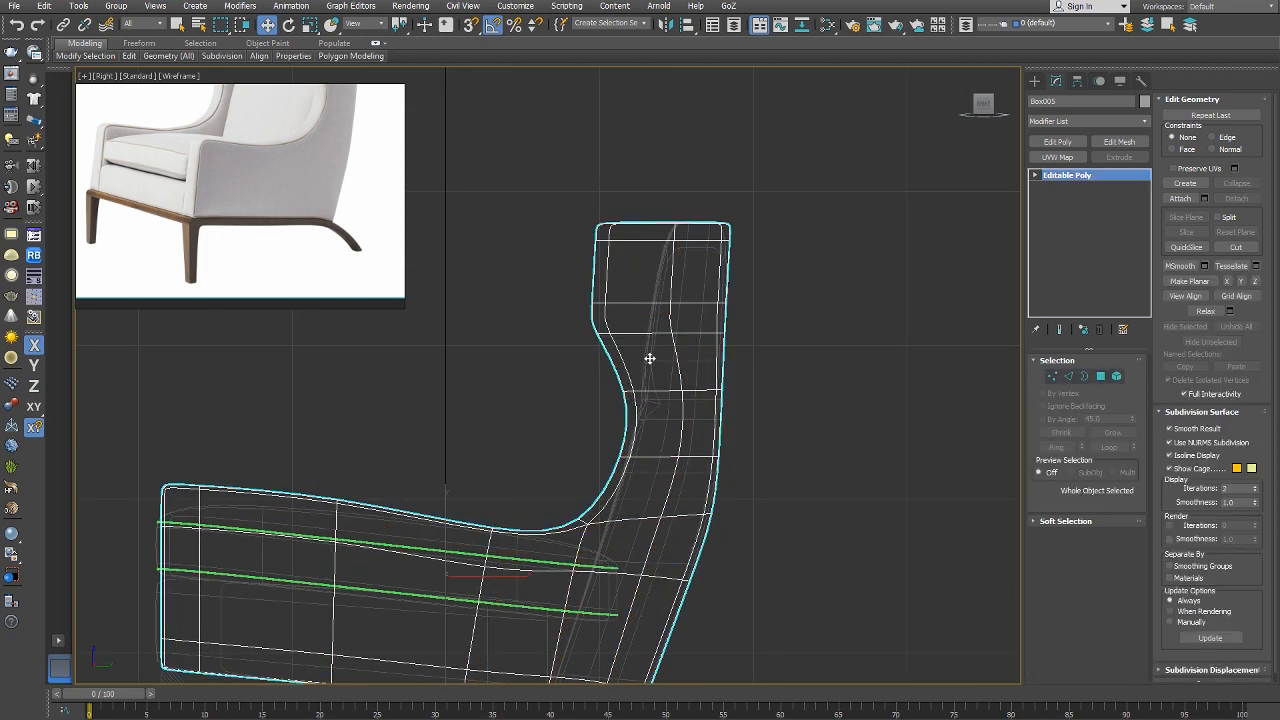
scroll(210, 238, "down", 2)
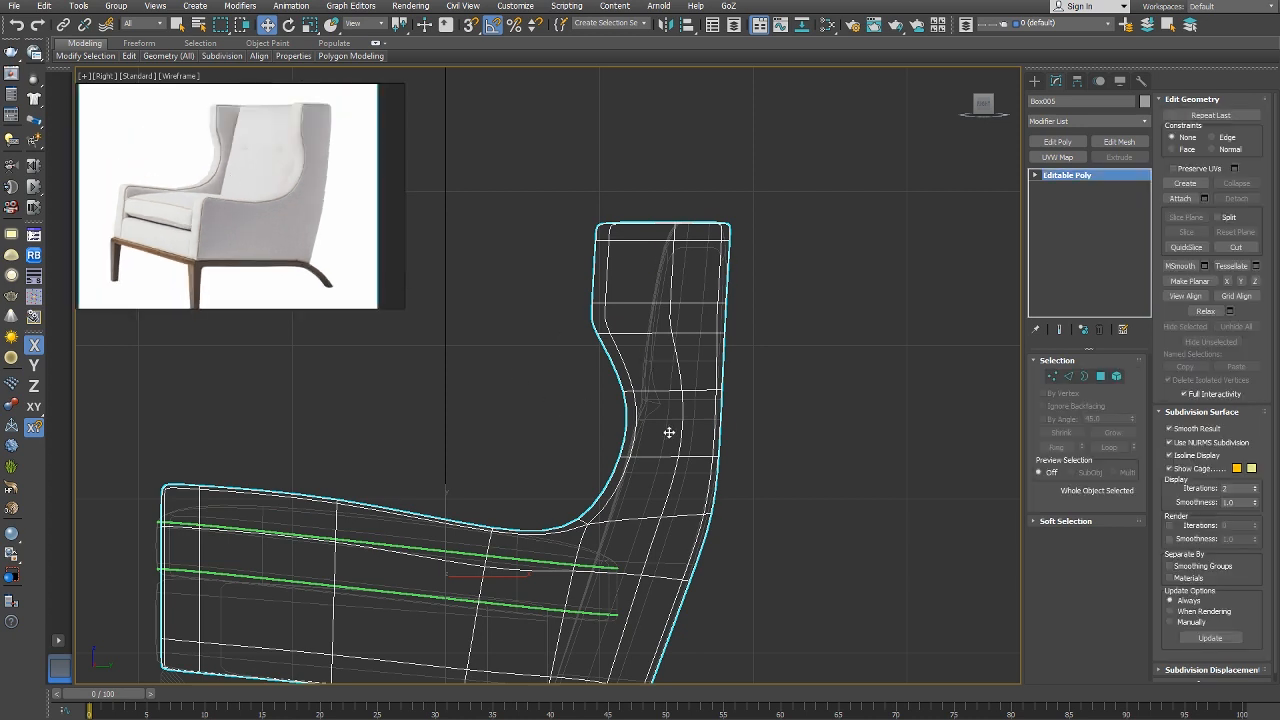
key("F3")
key("p")
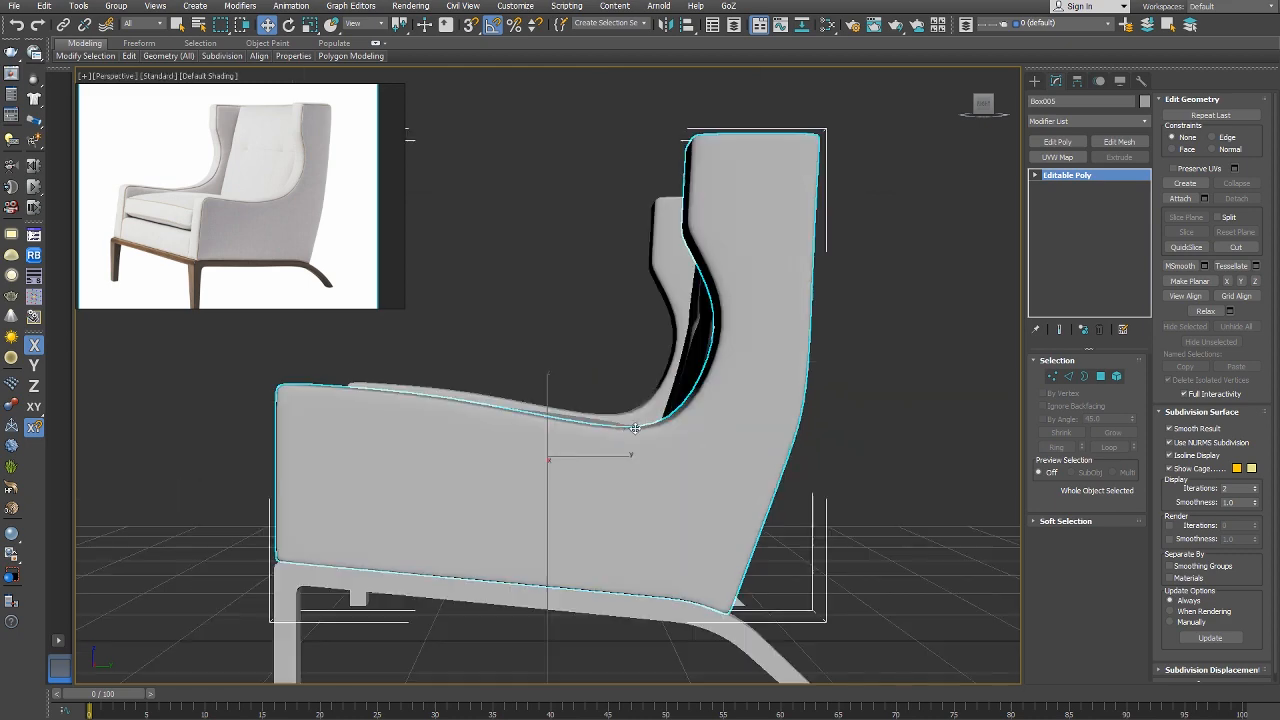
middle_click_drag(669, 433, 686, 457, "alt")
middle_click_drag(647, 407, 687, 422)
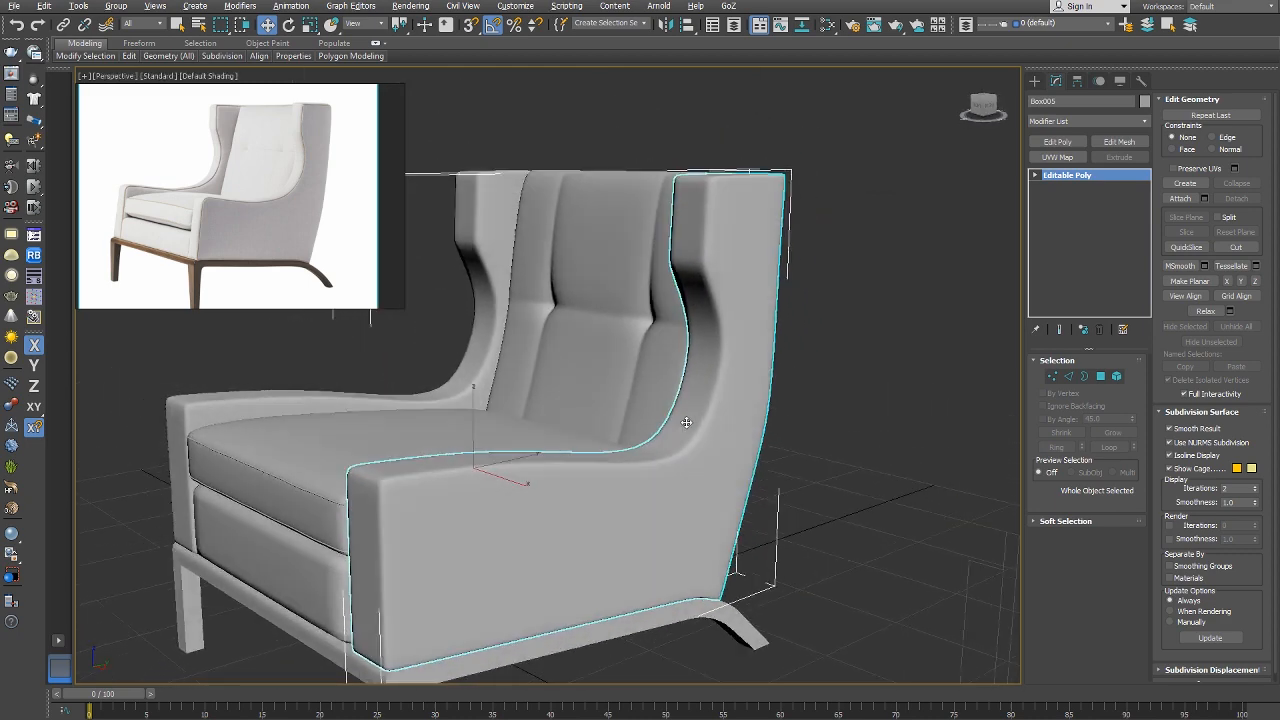
Move the vertices along the wing's front edge and inner curve farther toward the front of the chair along the Y axis.
right_click(690, 414)
left_click(634, 385)
middle_click_drag(634, 377, 676, 384, "alt")
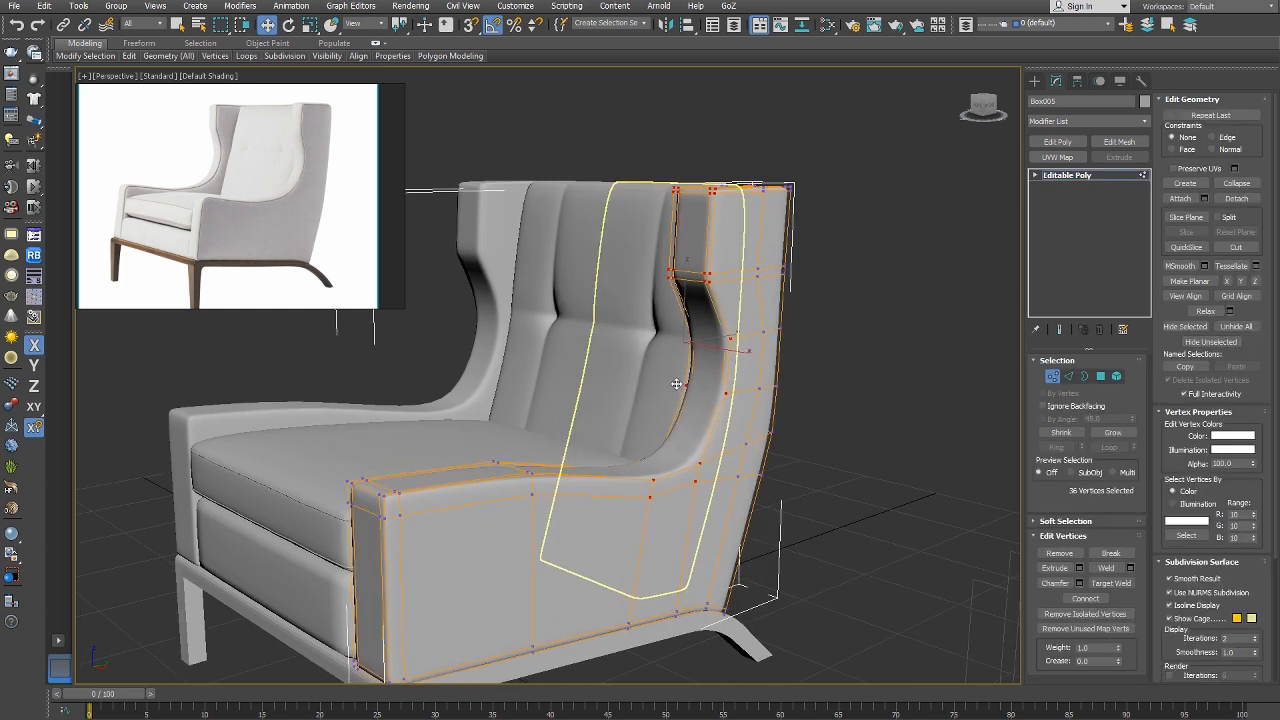
key("F6")
left_click_drag(679, 382, 668, 376)
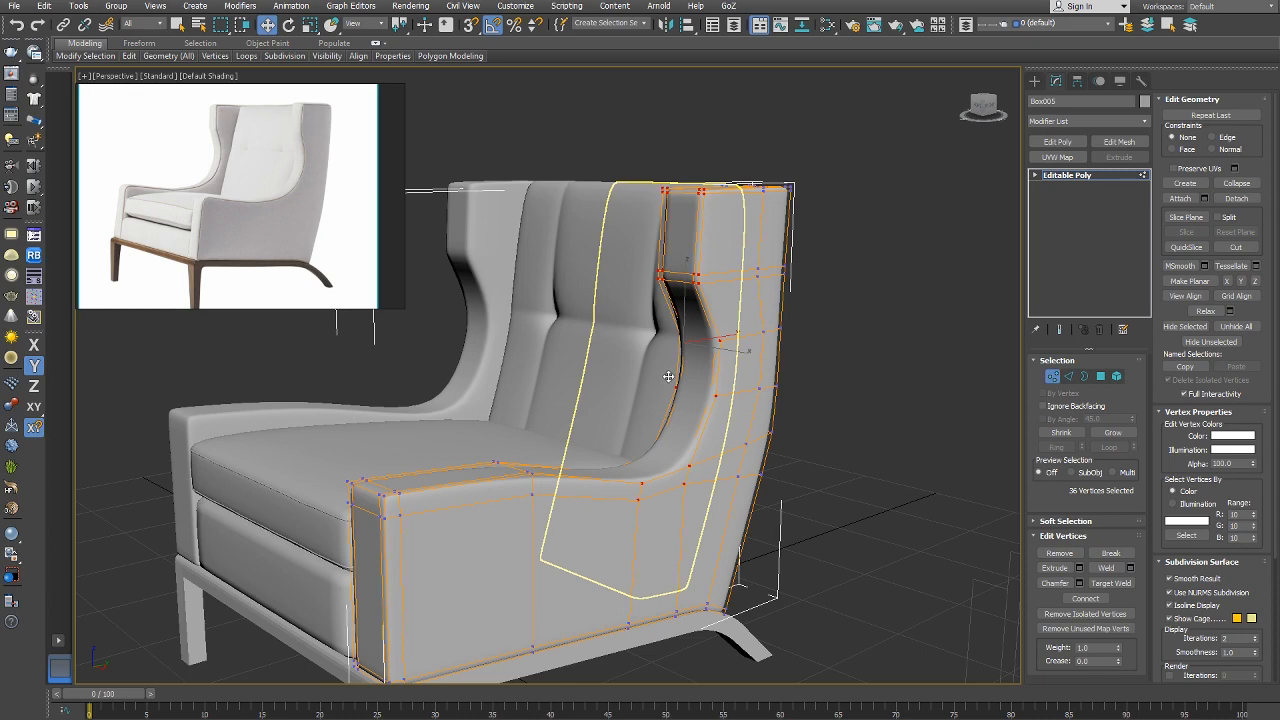
Reduce the selection to the front vertices of the wing's upper block and shift them slightly back along the Y axis.
middle_click_drag(668, 376, 599, 352, "alt")
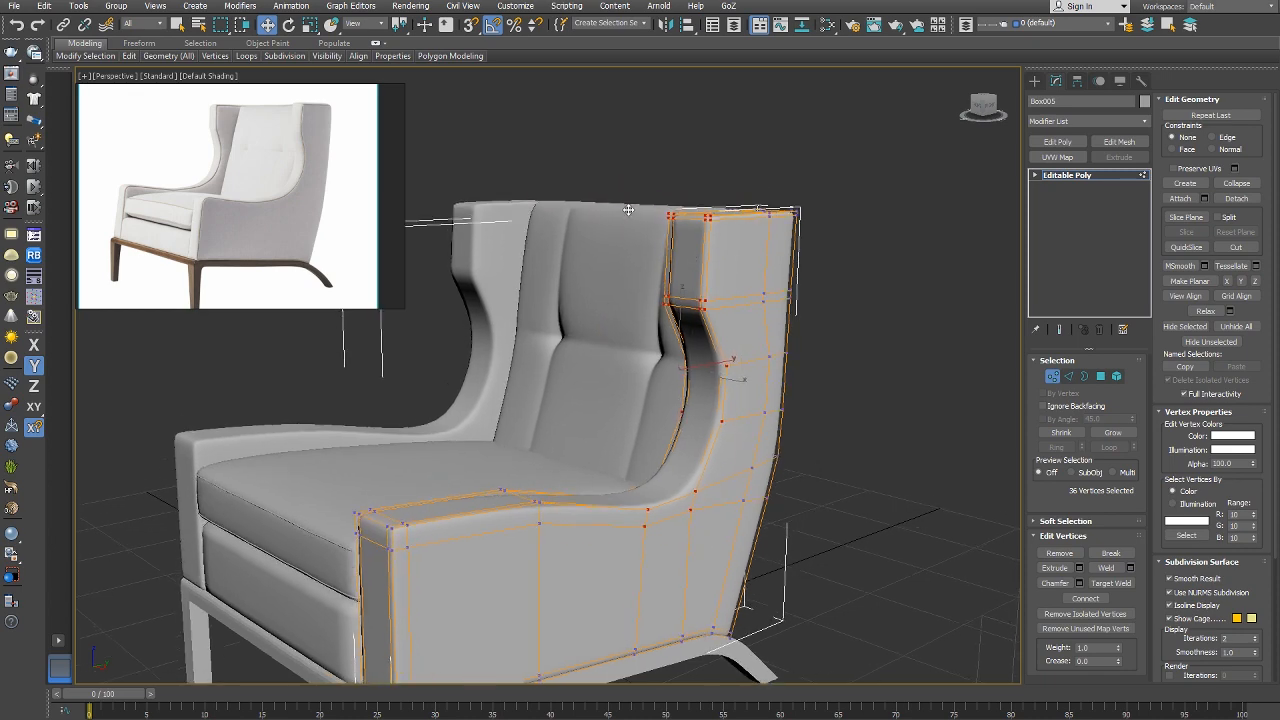
left_click_drag(690, 281, 707, 295)
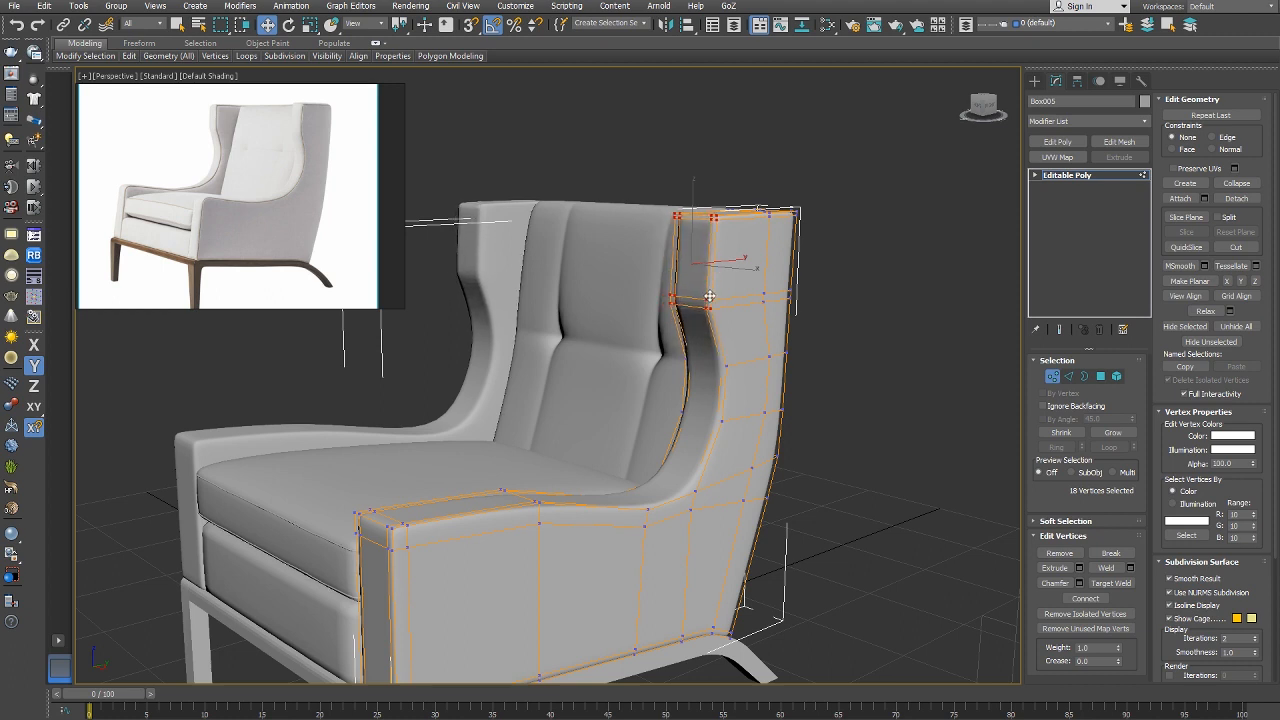
left_click_drag(710, 296, 708, 296)
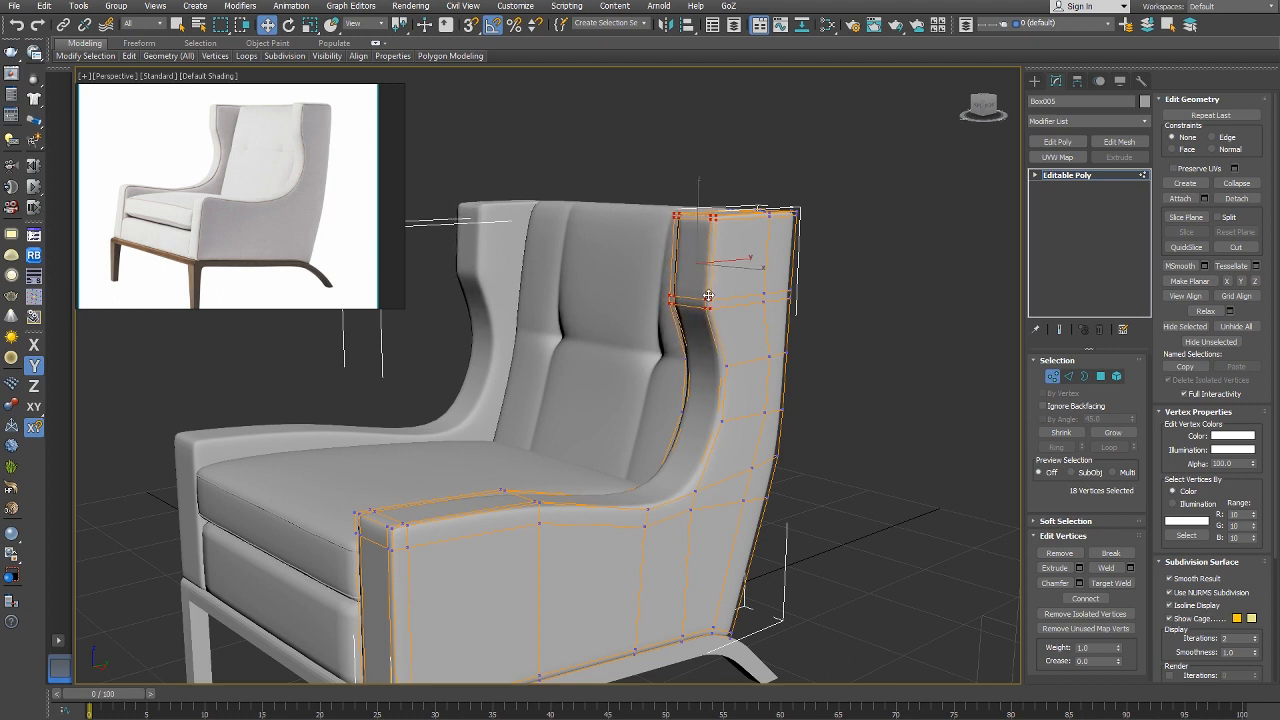
Raise the row of vertices just below the wing's upper block slightly along the Z axis.
middle_click_drag(698, 373, 698, 363)
left_click_drag(667, 366, 805, 336)
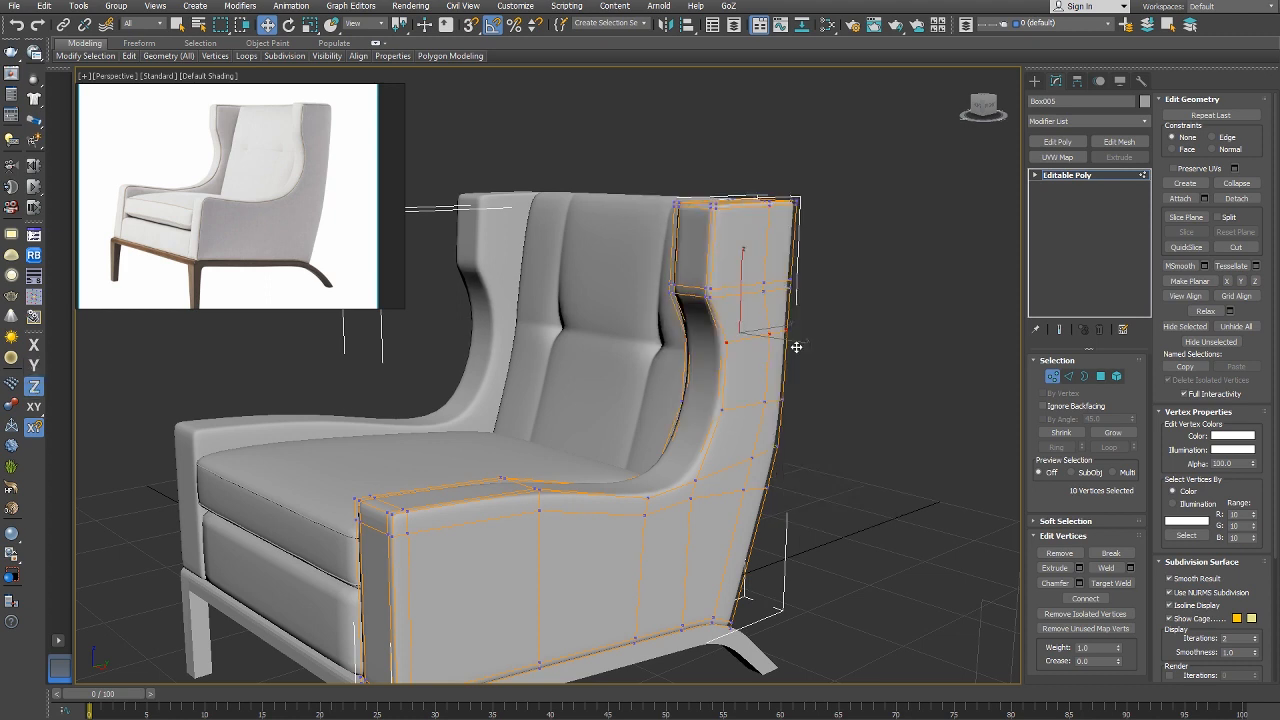
right_click(796, 347)
left_click(813, 362)
Check the wing's profile in the Right view and in perspective against the reference photo.
key("r")
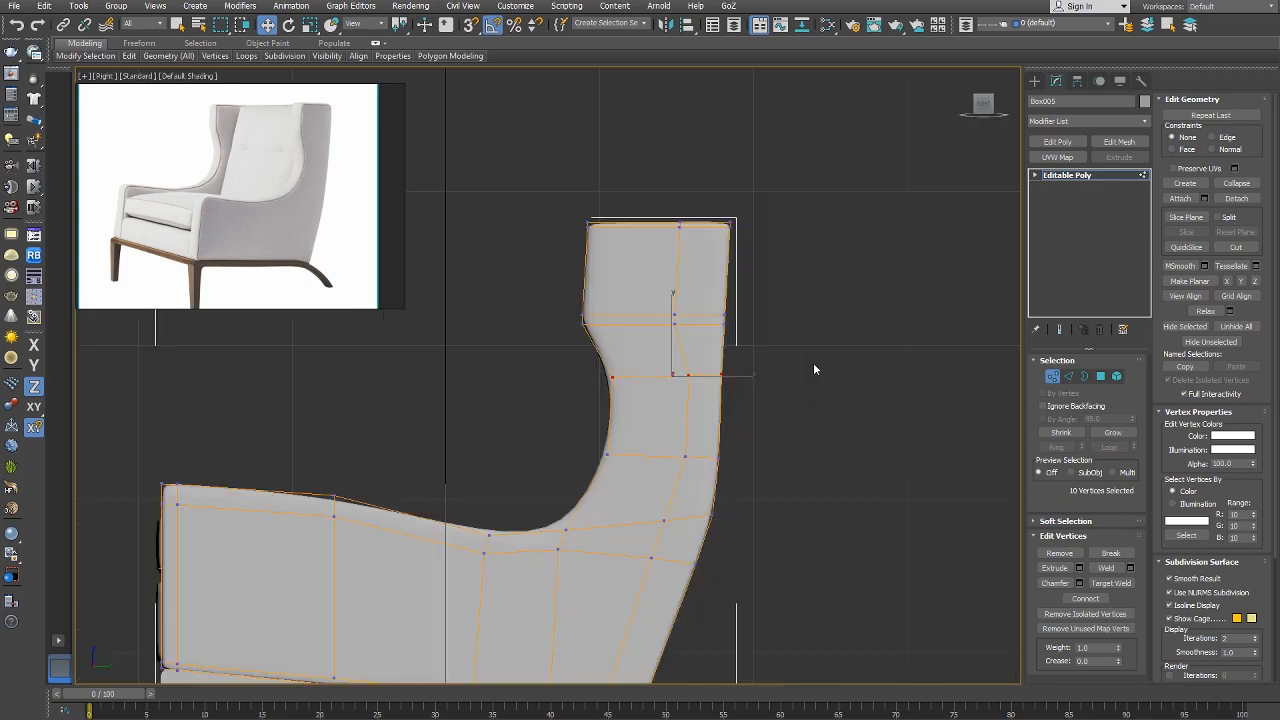
key("z")
scroll(636, 350, "down", 5)
mouse_move(813, 362)
middle_mouse_down()
mouse_move(636, 349)
mouse_move(617, 391)
mouse_move(721, 358)
middle_mouse_up()
key("F3")
scroll(636, 356, "down", 5)
key("p")
key("z")
scroll(593, 377, "down", 5)
key("F3")
scroll(721, 358, "down", 8)
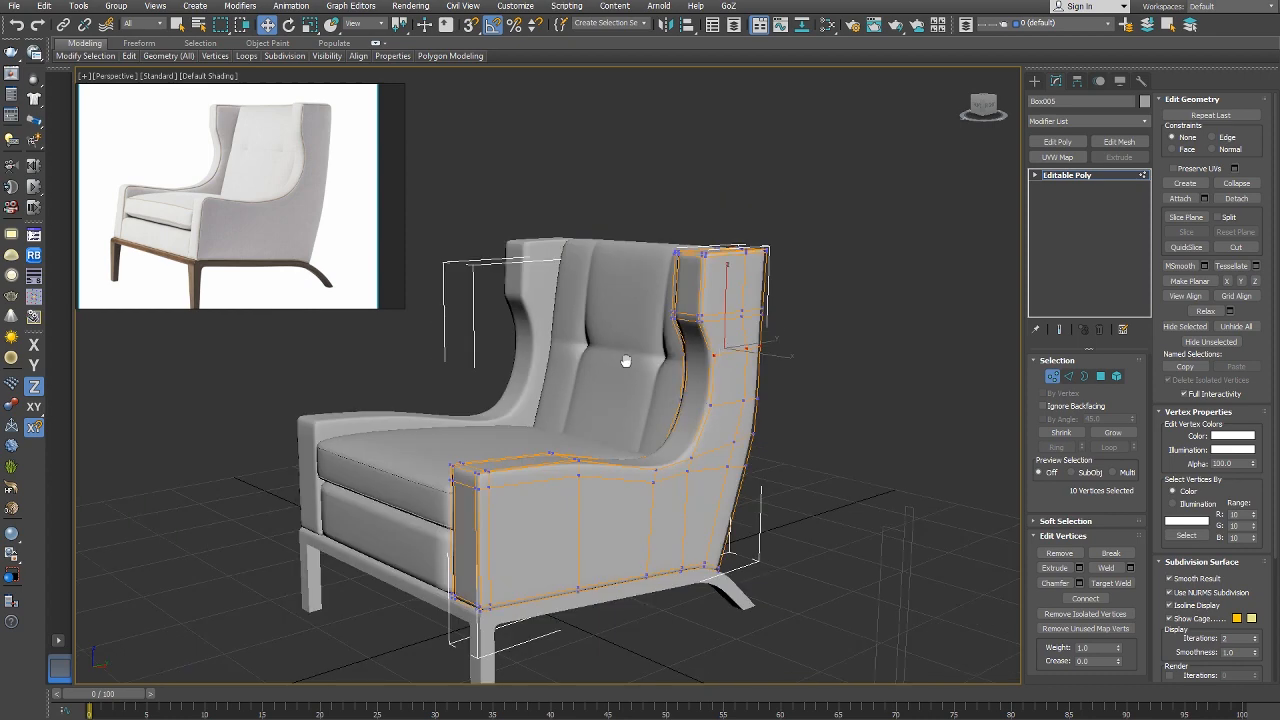
middle_click_drag(623, 363, 672, 368, "alt")
scroll(620, 398, "up", 6)
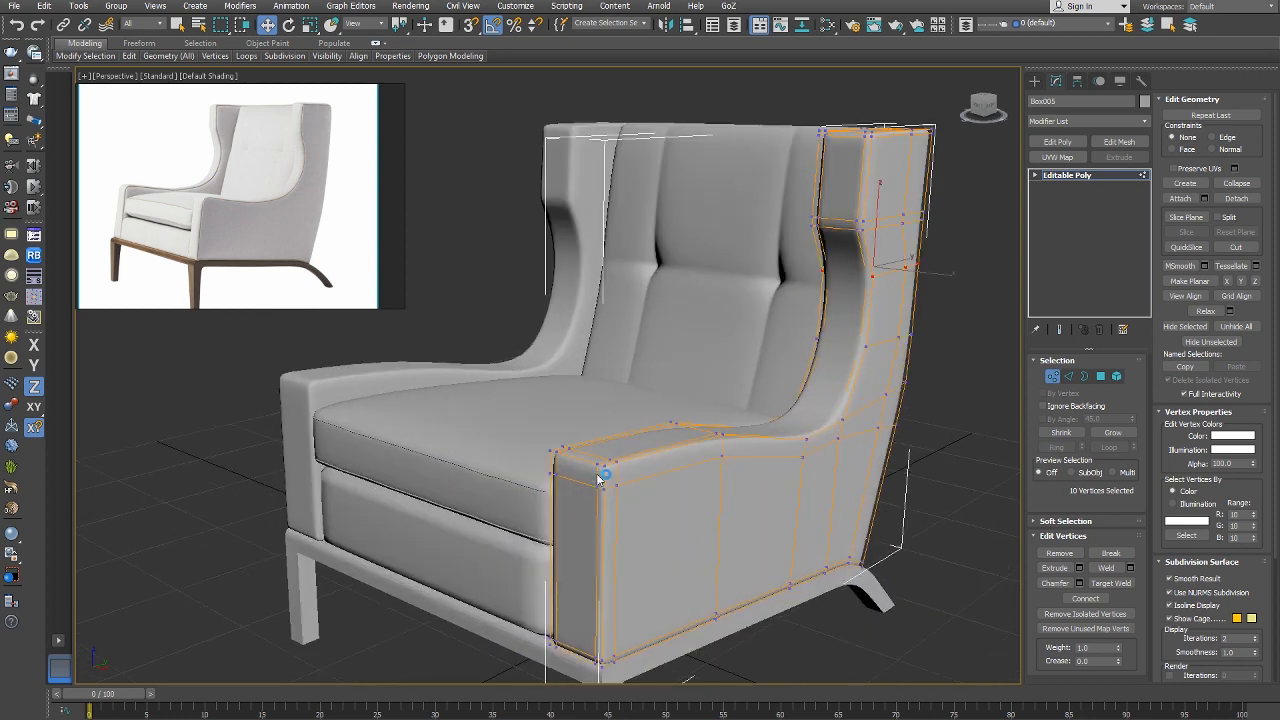
Select the loop of polygons running around the side panel's narrow edge, starting from the front face of the arm.
right_click(630, 432)
left_click(610, 375)
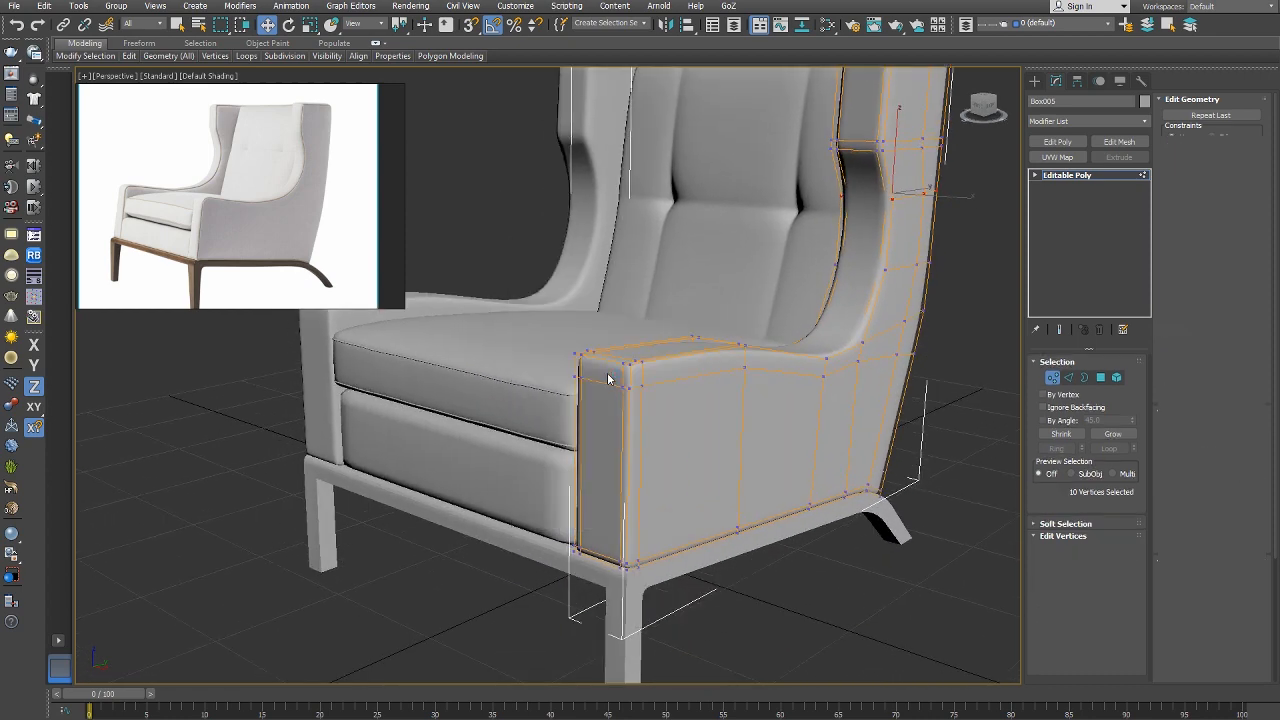
left_click(597, 442)
left_click(608, 401)
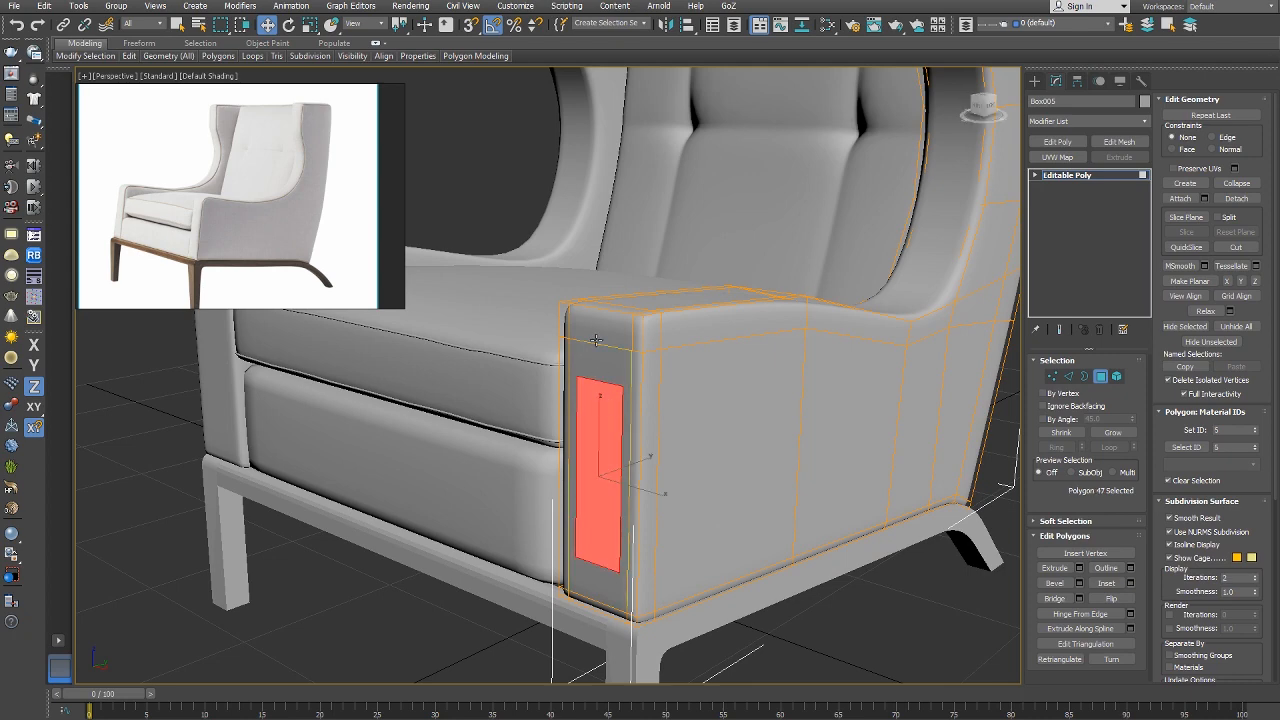
mouse_move(601, 397)
middle_mouse_down("alt")
mouse_move(590, 420)
mouse_move(612, 404)
mouse_move(588, 398)
middle_mouse_up("alt")
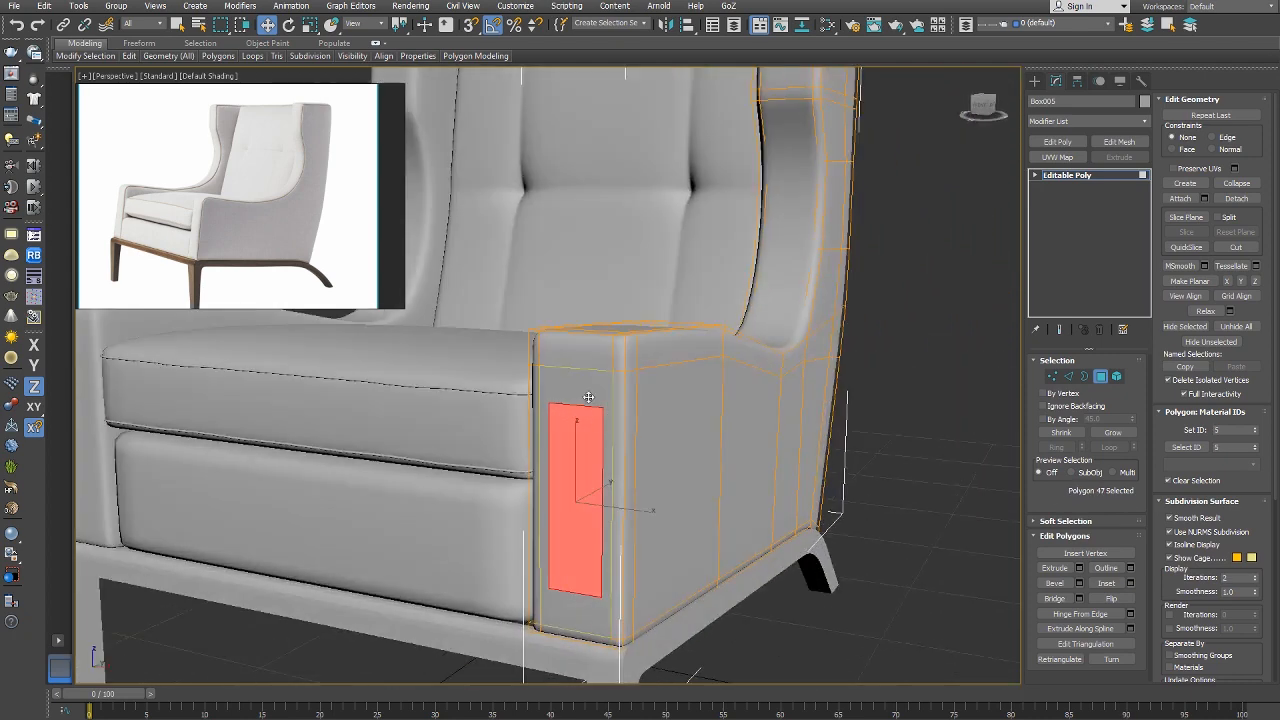
left_click(574, 348, "shift")
Remove the polygons on the side panel's underside and rear edge from the loop selection.
middle_click_drag(703, 381, 650, 407, "alt")
scroll(691, 381, "down", 5)
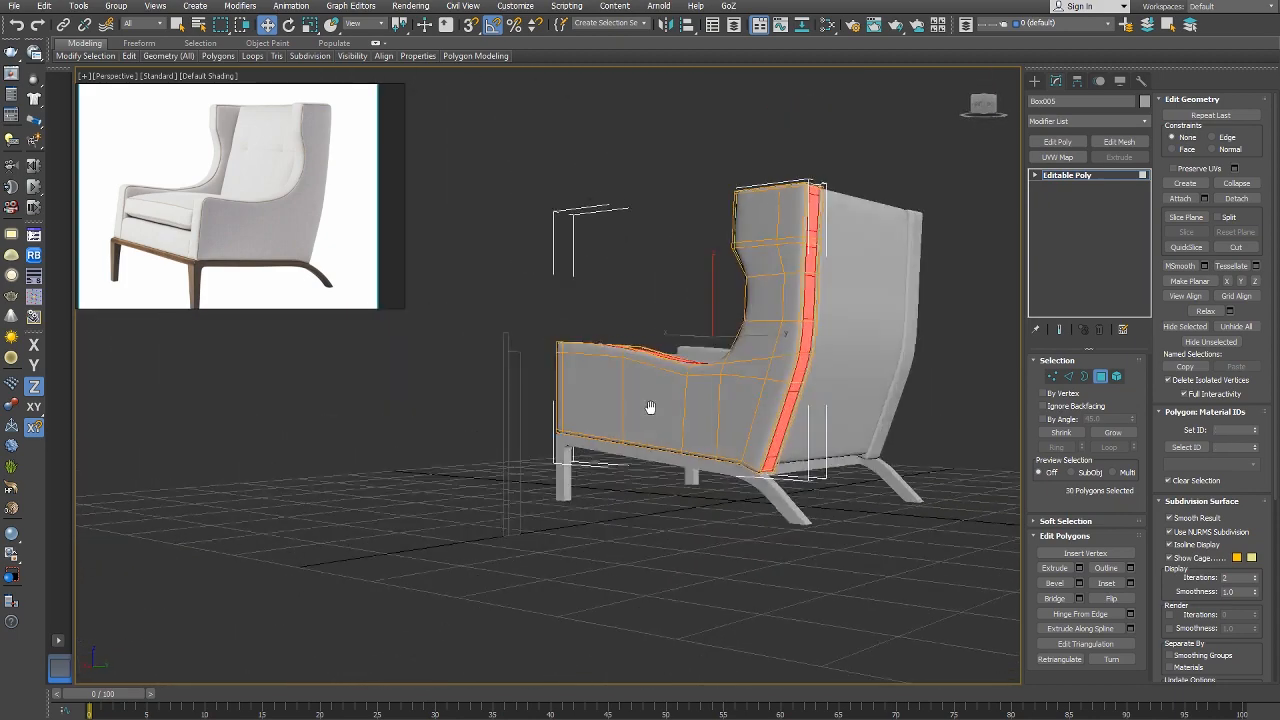
middle_click_drag(808, 538, 842, 545, "alt")
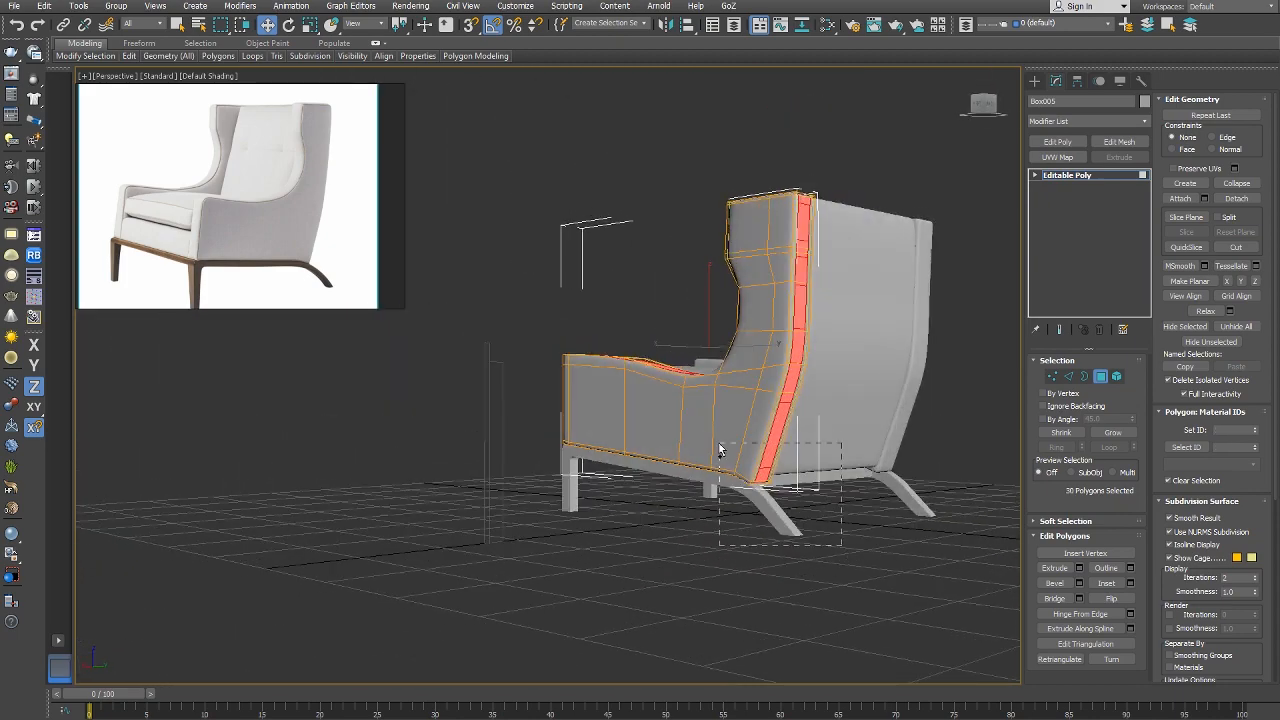
middle_click_drag(720, 404, 907, 474, "alt")
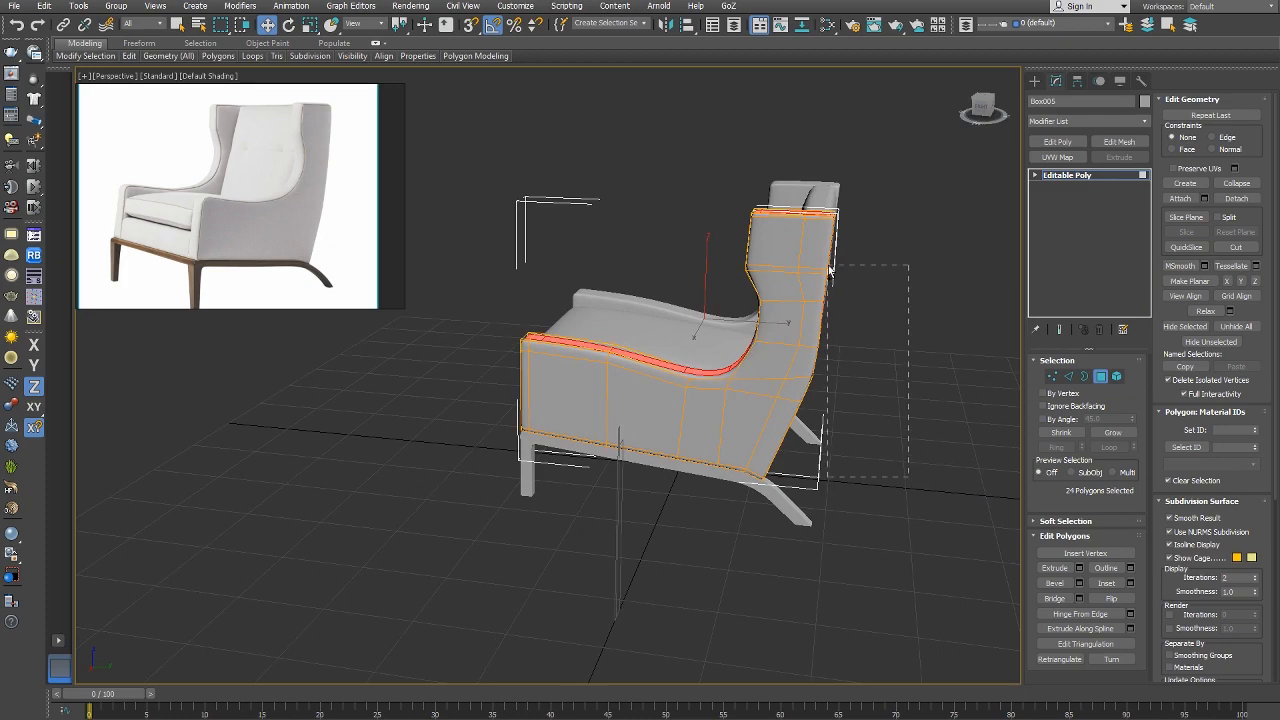
middle_click_drag(818, 230, 925, 222, "alt")
scroll(800, 216, "up", 3)
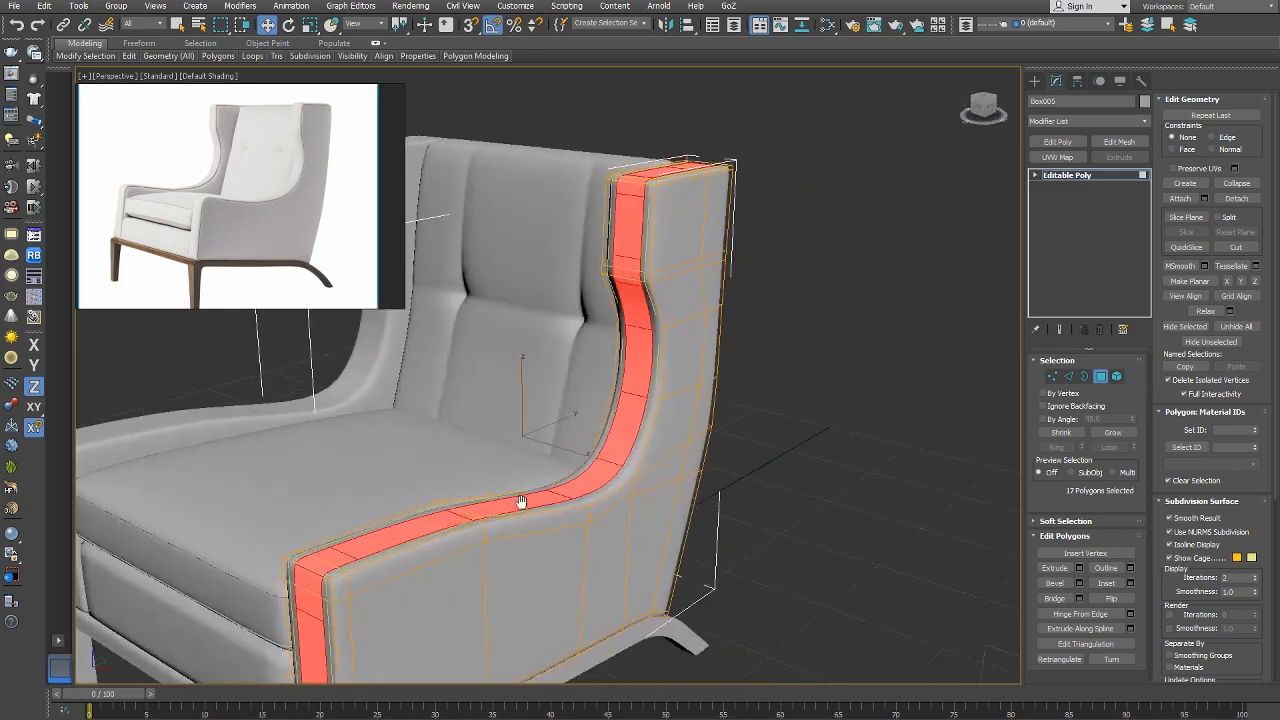
middle_click_drag(523, 503, 719, 414, "alt")
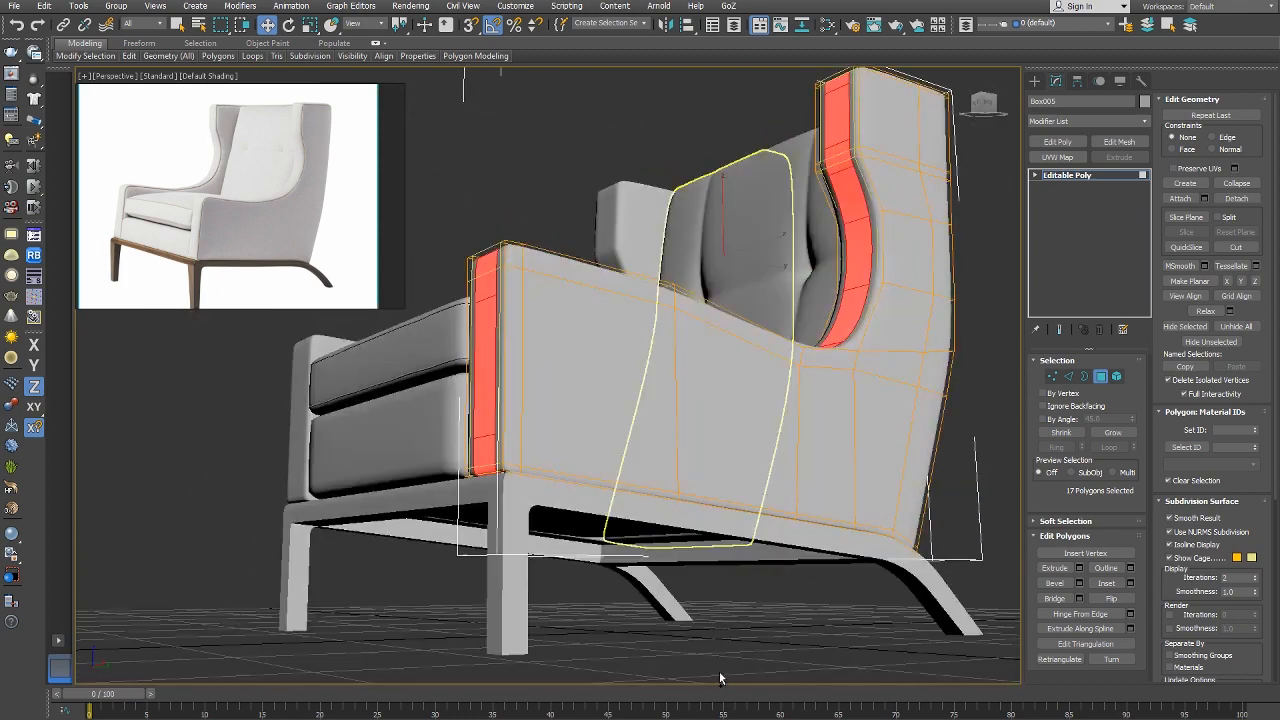
Remove the remaining polygons at the arm's lower front and the panel's underside from the selection, with edged faces displayed.
left_click_drag(507, 443, 506, 442, "alt")
mouse_move(506, 442)
middle_mouse_down("alt")
mouse_move(517, 471)
mouse_move(520, 434)
mouse_move(527, 449)
middle_mouse_up("alt")
scroll(505, 459, "up", 5)
key("F4")
key("F3")
key("F3")
left_click(520, 442, "alt")
Adjust the selected polygon strip along the arm and wing front slightly in Local coordinates, and set the coordinate system to Local Aligned.
scroll(527, 449, "down", 5)
middle_click_drag(526, 312, 550, 426, "alt")
scroll(550, 427, "down", 3)
scroll(552, 429, "up", 3)
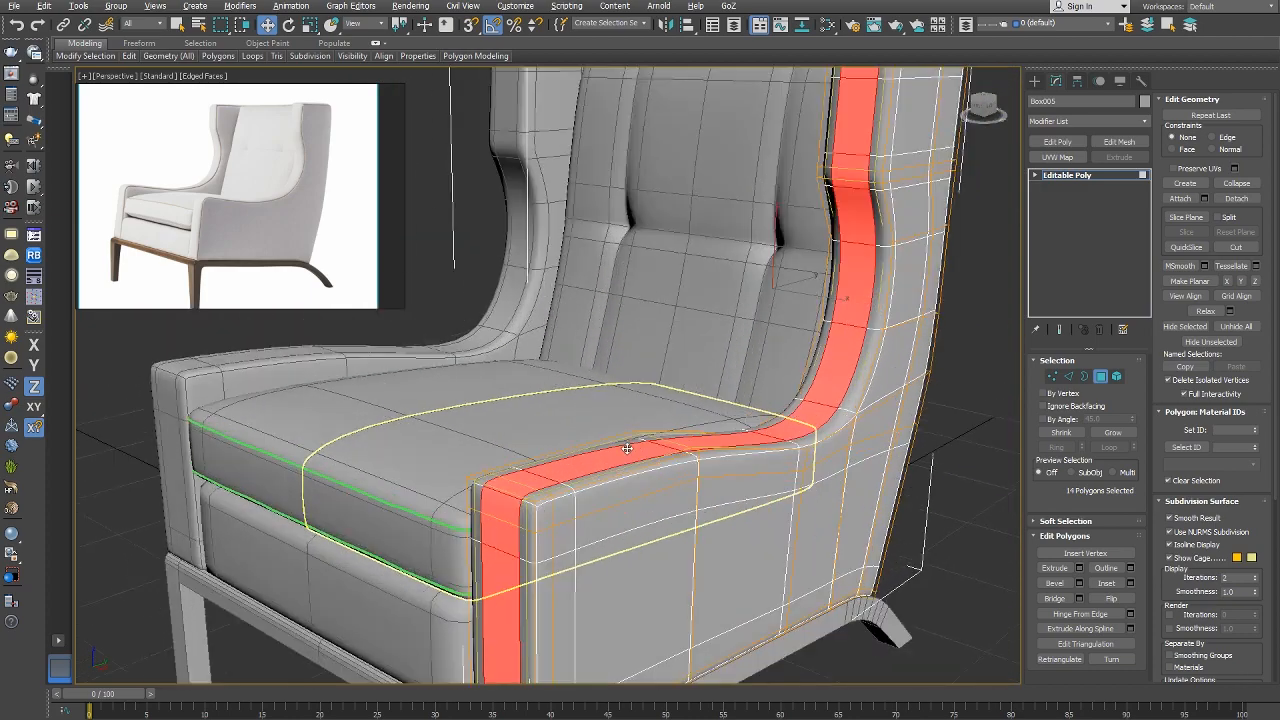
right_click(626, 443, "alt")
left_click(635, 433)
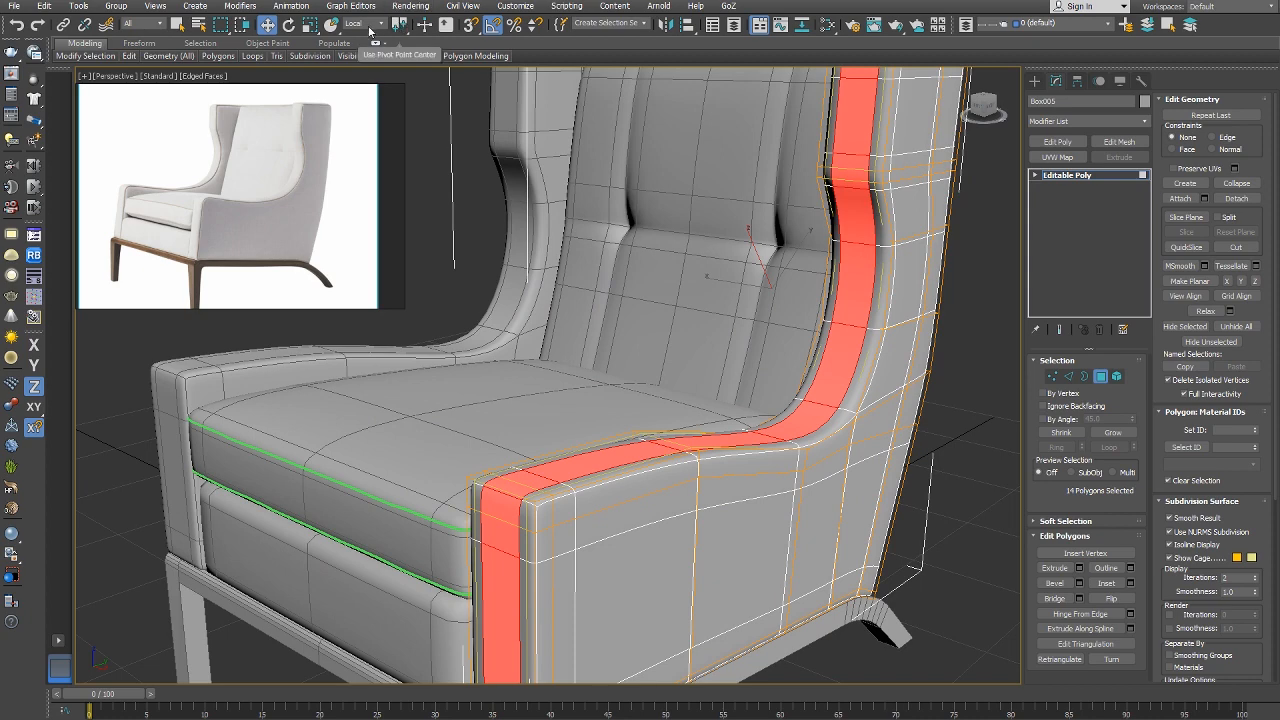
left_click_drag(601, 463, 641, 443)
right_click(636, 455, "alt")
left_click(662, 421)
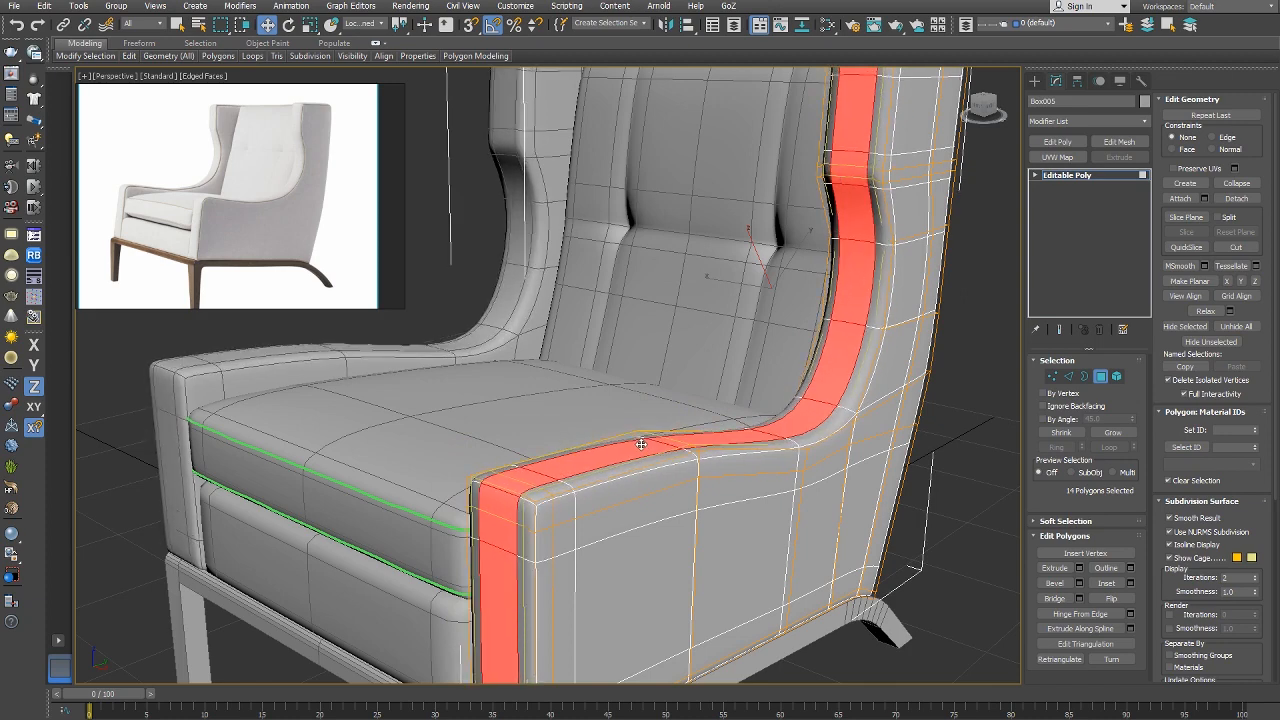
Select the arm's top polygon, the wing's upper front polygon, and the two polygons on the wing's top face in turn.
left_click(608, 454)
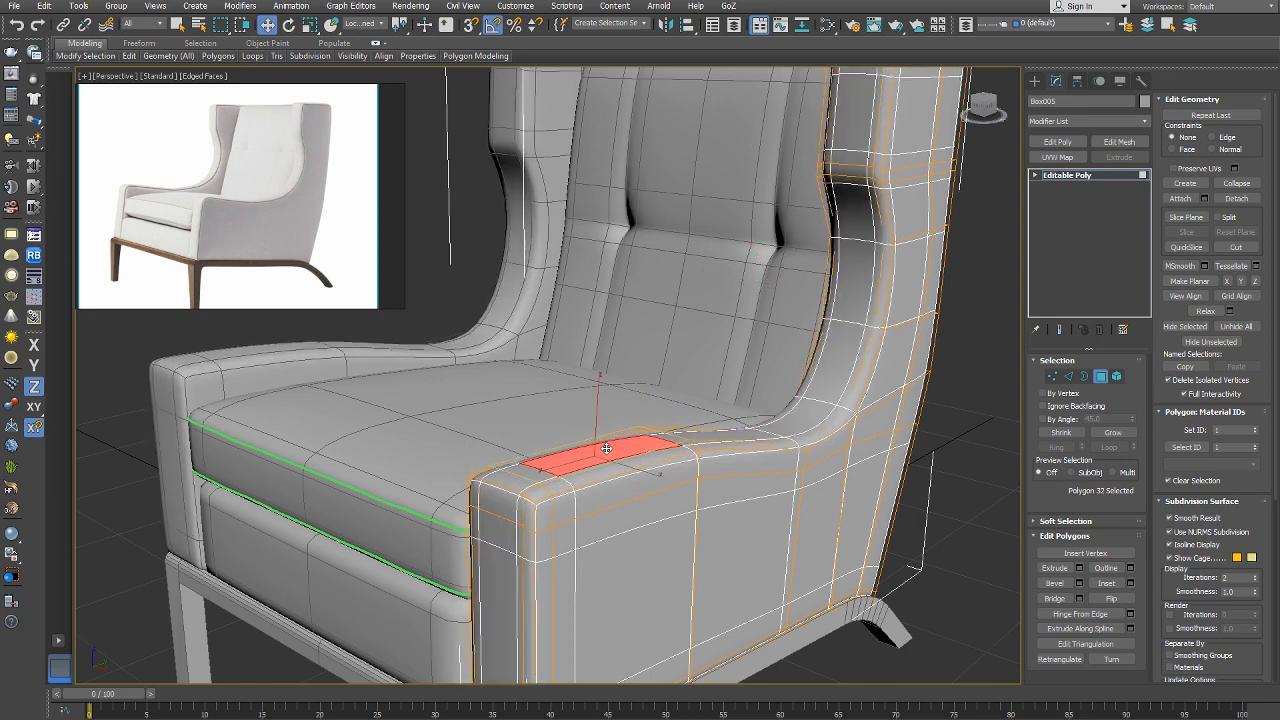
middle_click_drag(770, 377, 675, 331, "alt")
left_click(698, 292)
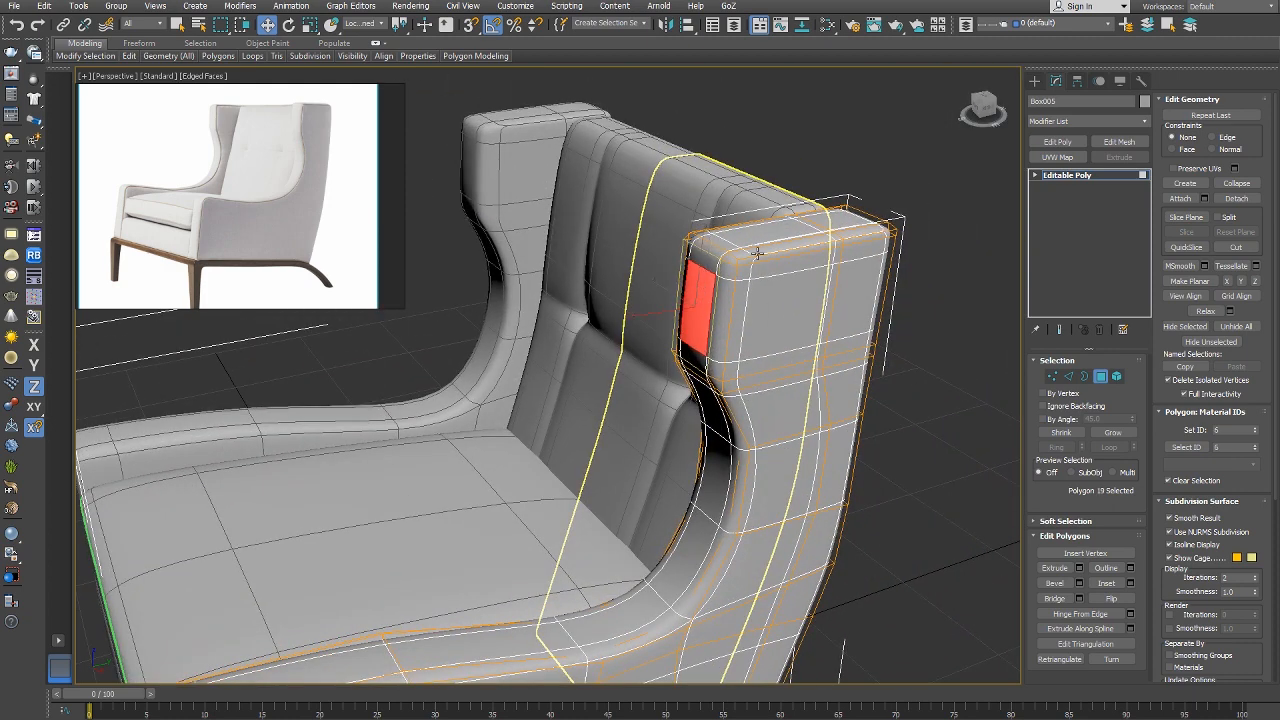
left_click(787, 231)
left_click(833, 220, "shift")
left_click(828, 220)
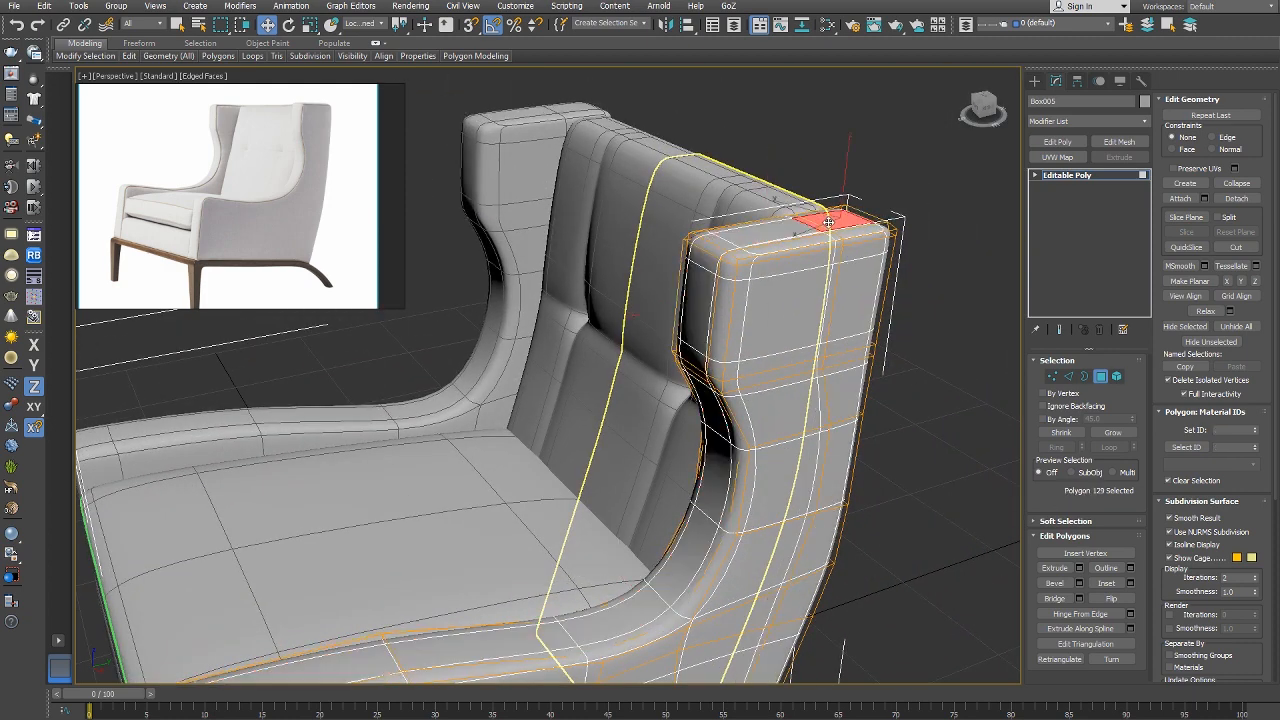
left_click(775, 230, "ctrl")
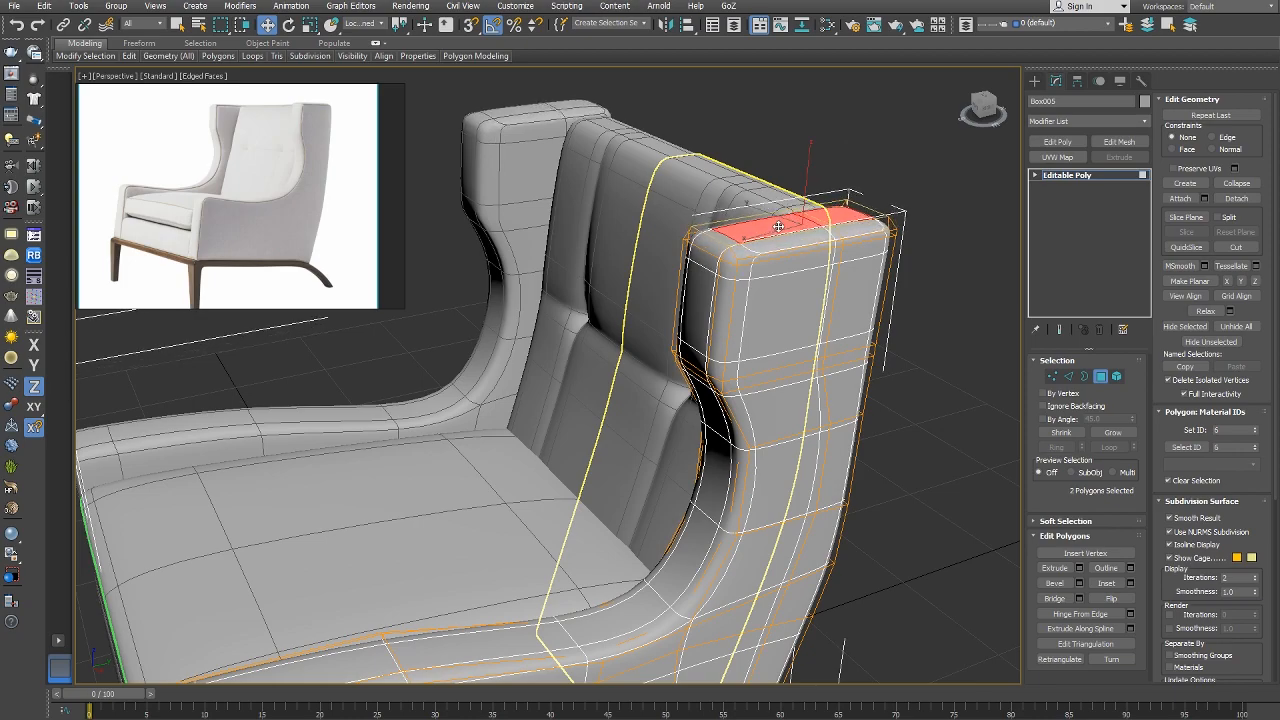
Leave polygon editing, deselect the side panel and examine the whole chair without edges displayed.
middle_click_drag(772, 232, 704, 313, "alt")
scroll(624, 395, "down", 4)
middle_click_drag(665, 500, 690, 428)
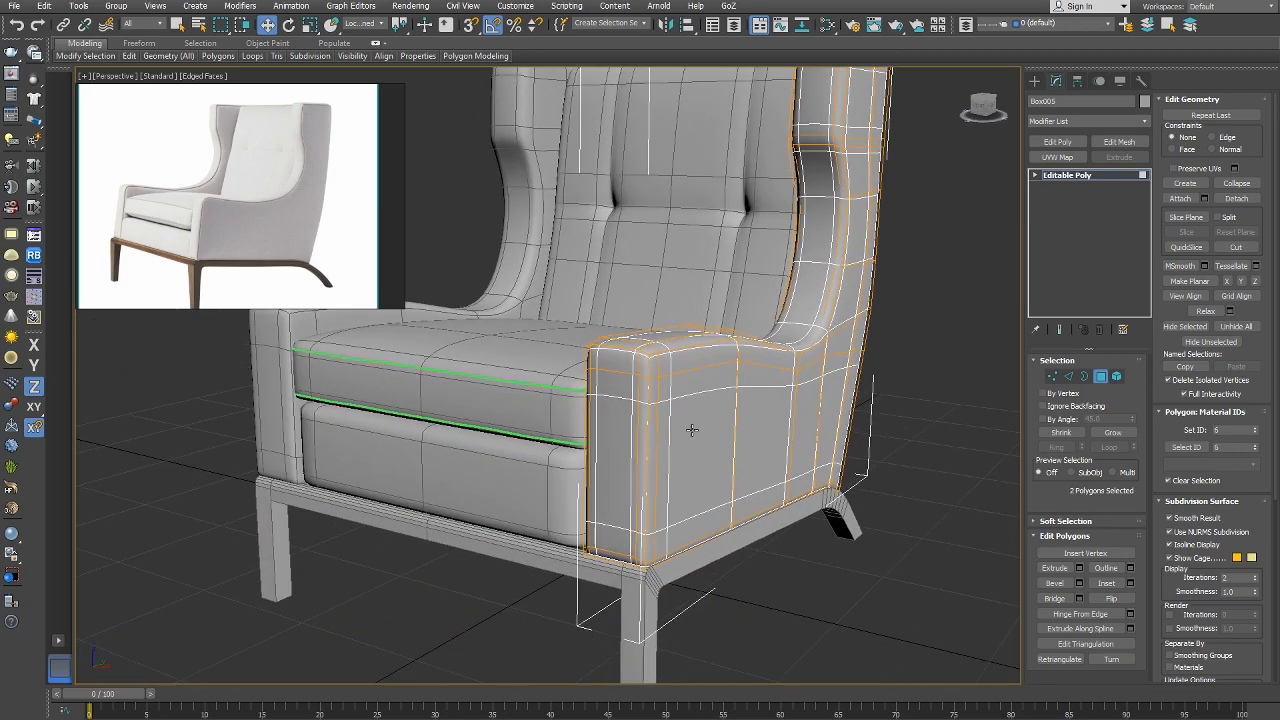
scroll(690, 428, "down", 2)
right_click(687, 427)
left_click(670, 412)
middle_click_drag(612, 420, 715, 462, "alt")
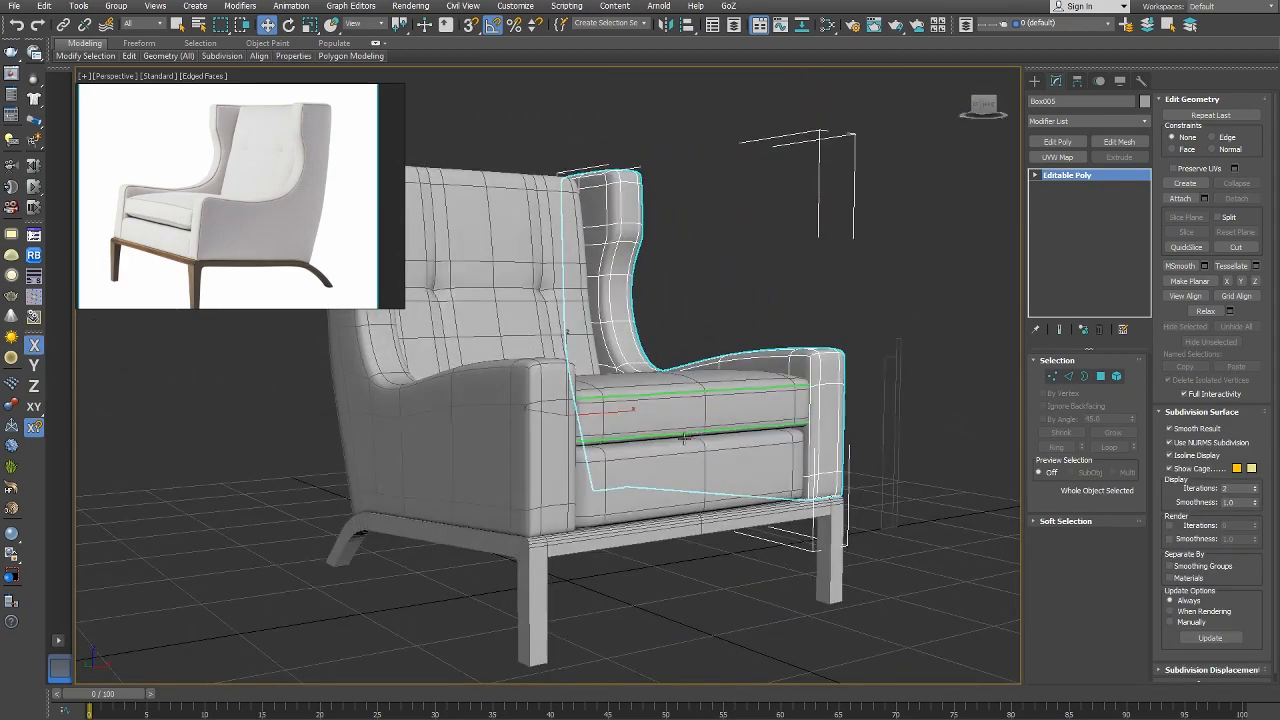
middle_click_drag(645, 508, 647, 470)
left_click(855, 265)
key("F4")
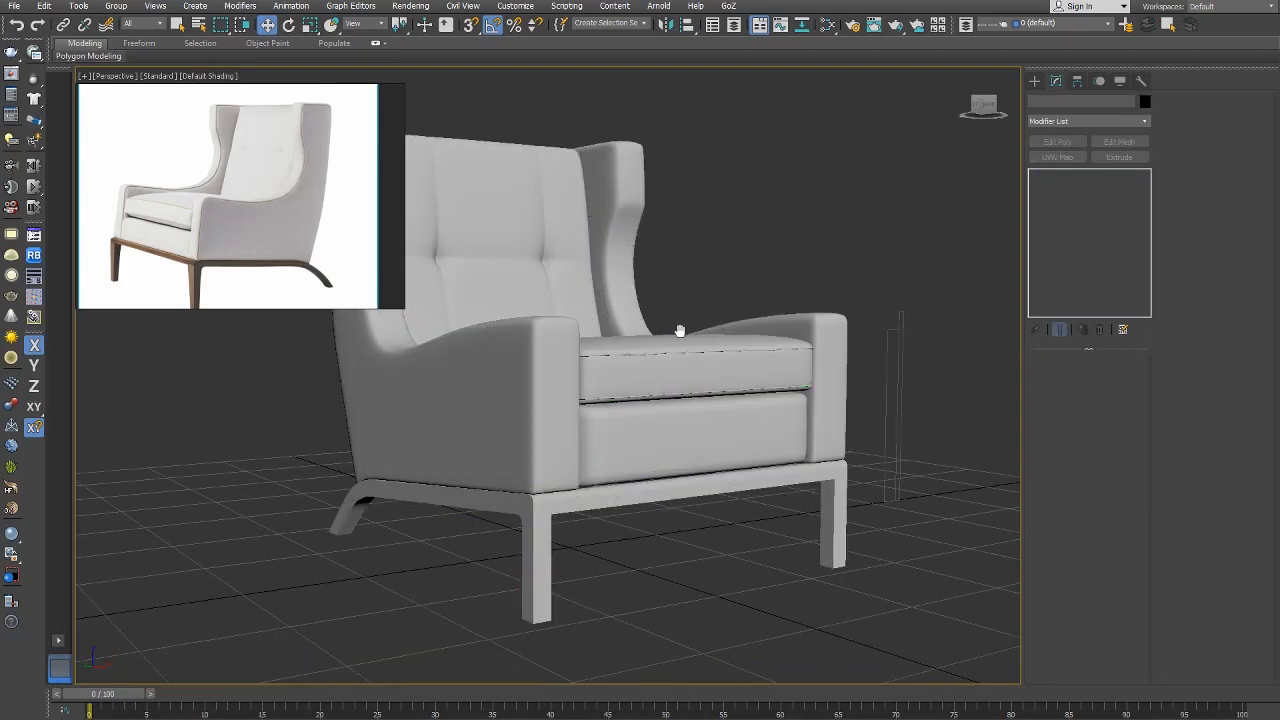
middle_click_drag(680, 331, 638, 347, "alt")
Add an Edit Poly modifier to the side panel and switch to edge editing.
scroll(523, 443, "up", 8)
left_click(495, 411)
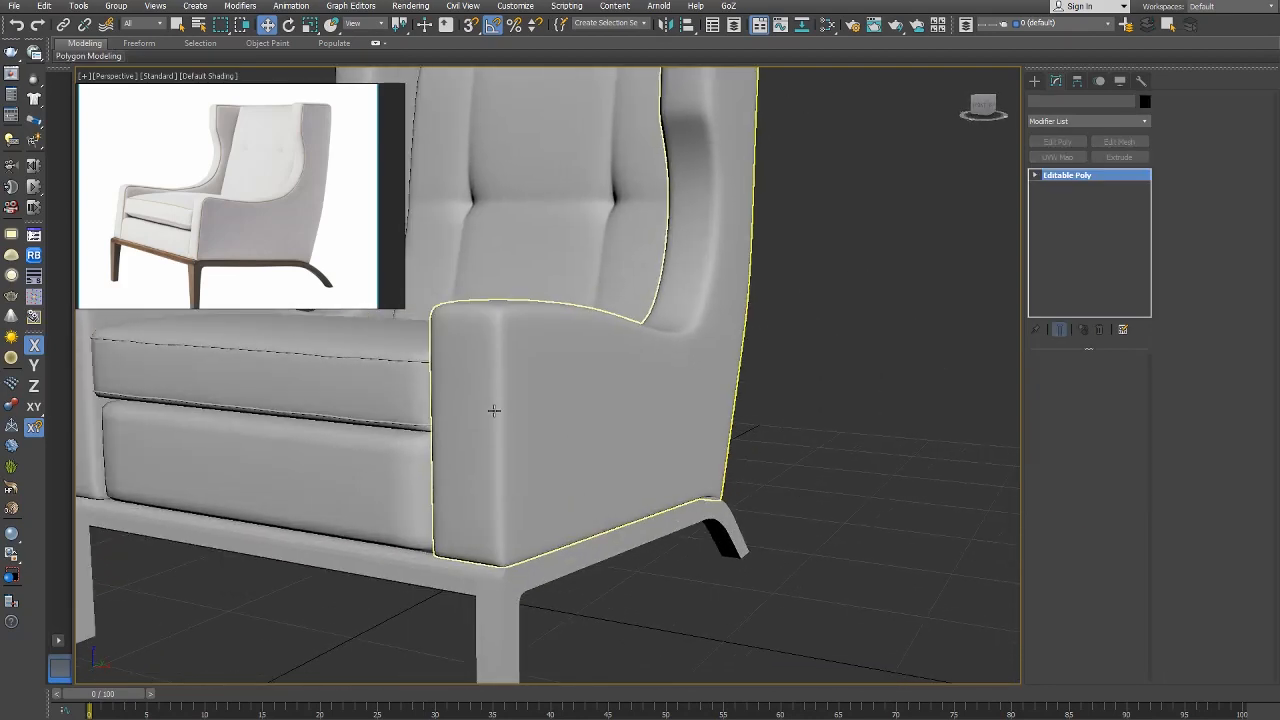
right_click(520, 415)
left_click(478, 392)
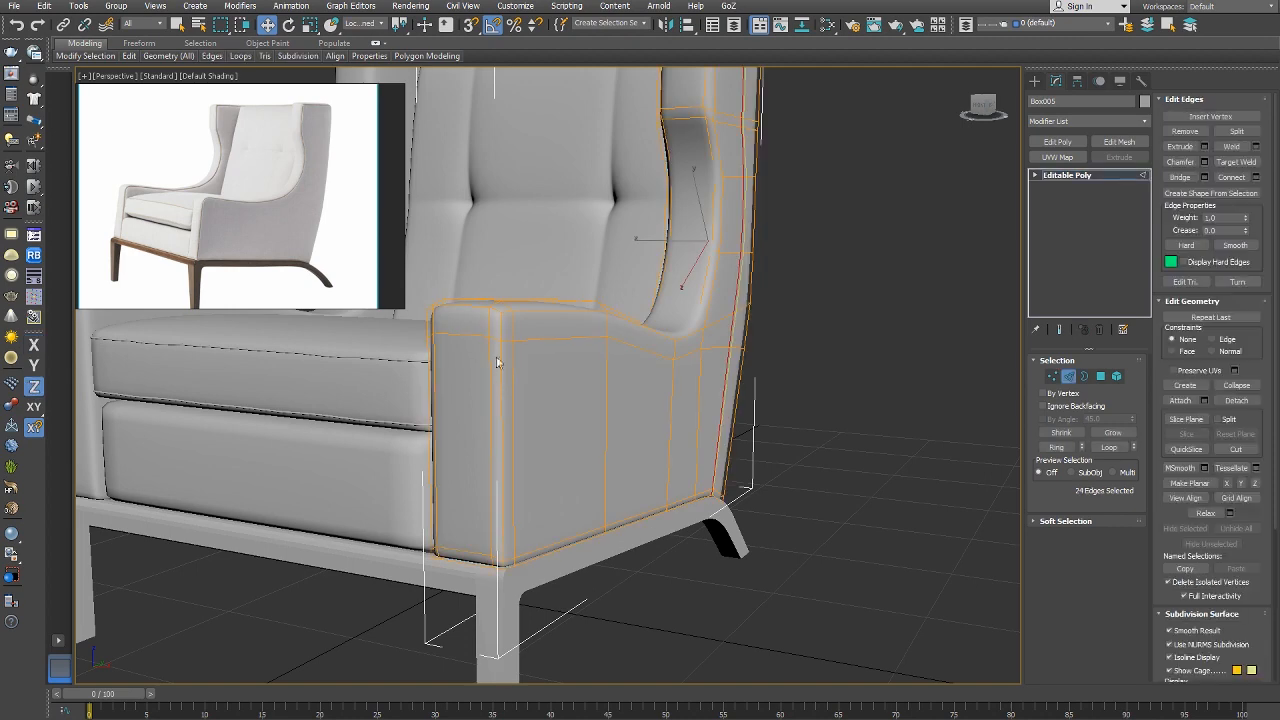
scroll(669, 363, "down", 3)
right_click(668, 368)
left_click(651, 354)
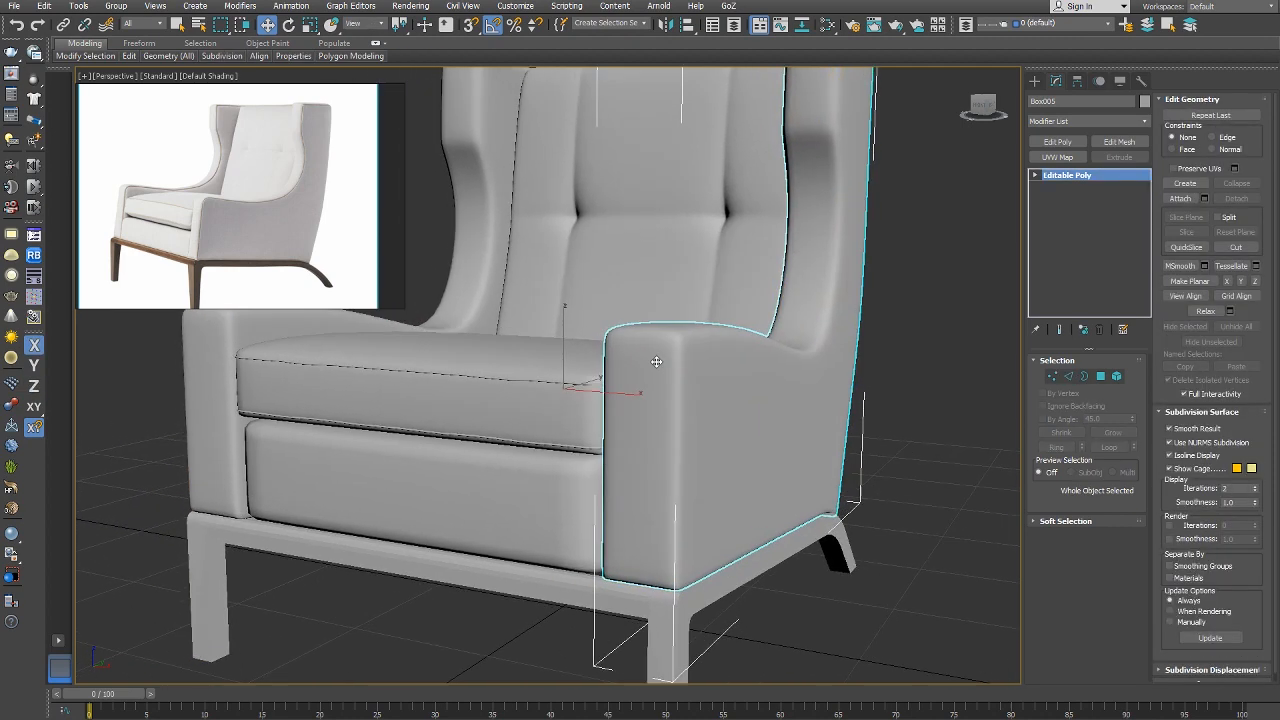
left_click(1057, 142)
right_click(757, 355)
left_click(730, 320)
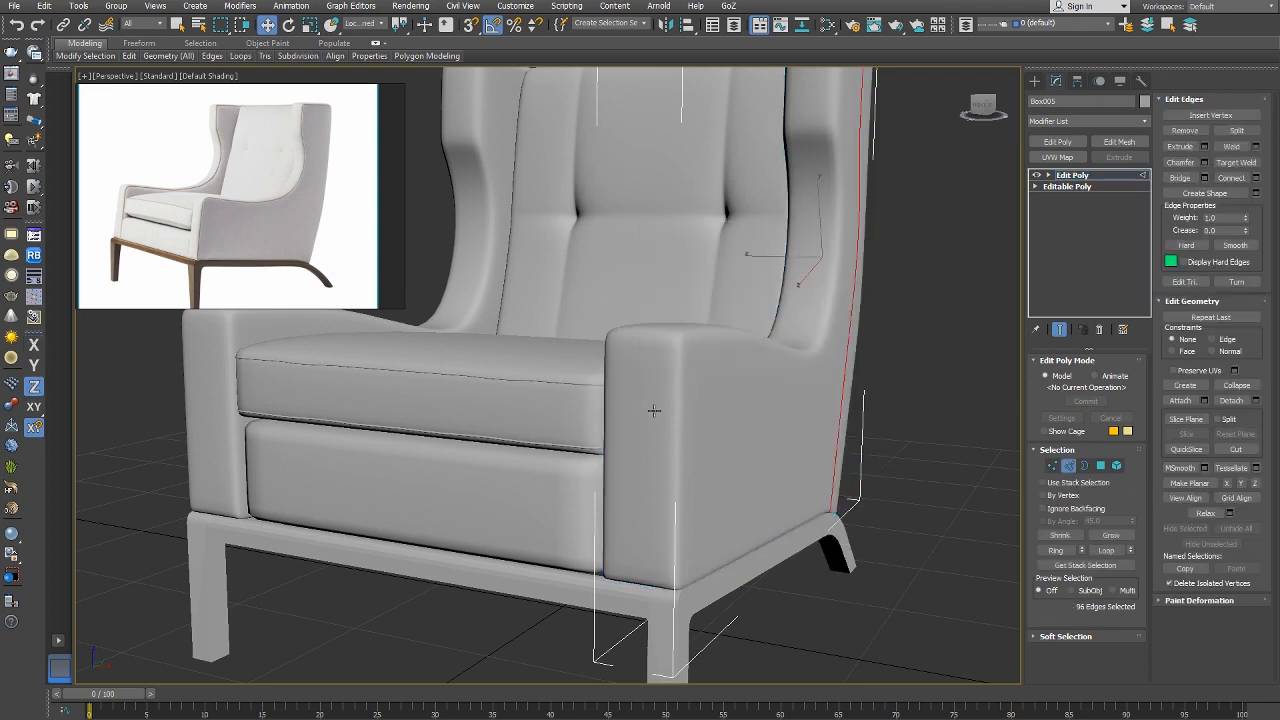
Select the two edge loops bordering the side panel's front strip, with edged faces displayed.
key("F4")
scroll(672, 392, "up", 5)
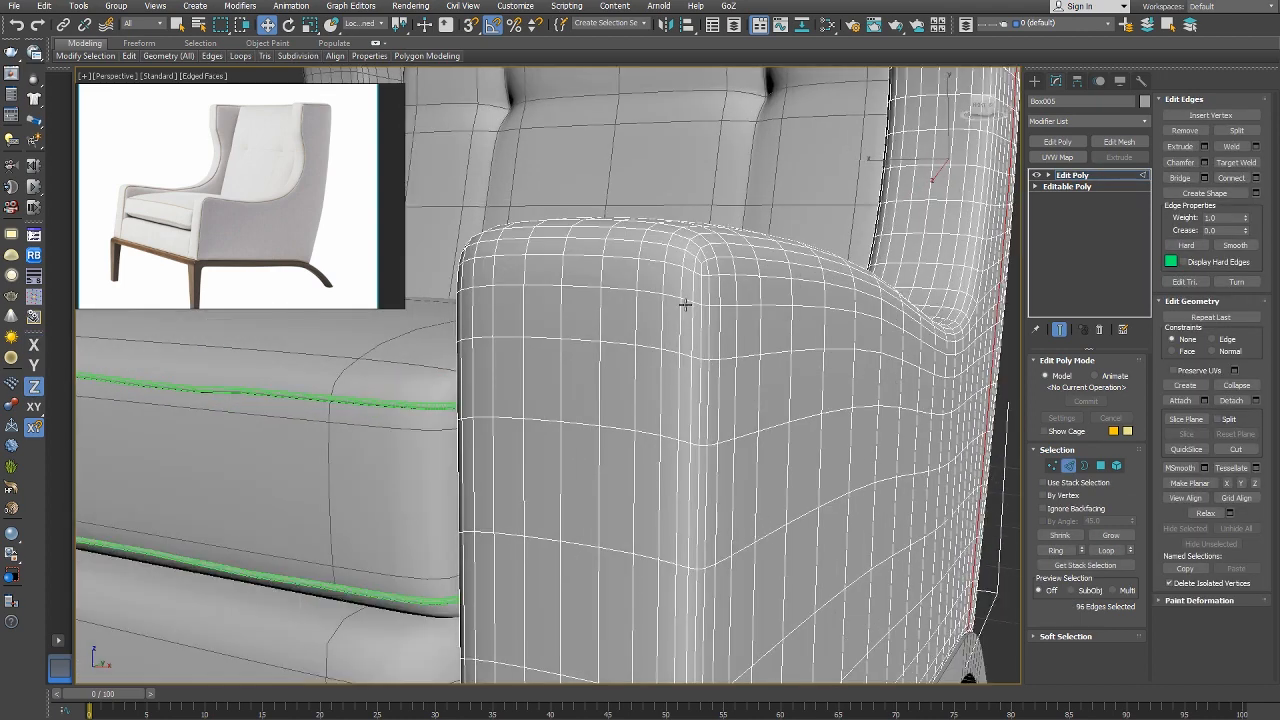
left_click(692, 311)
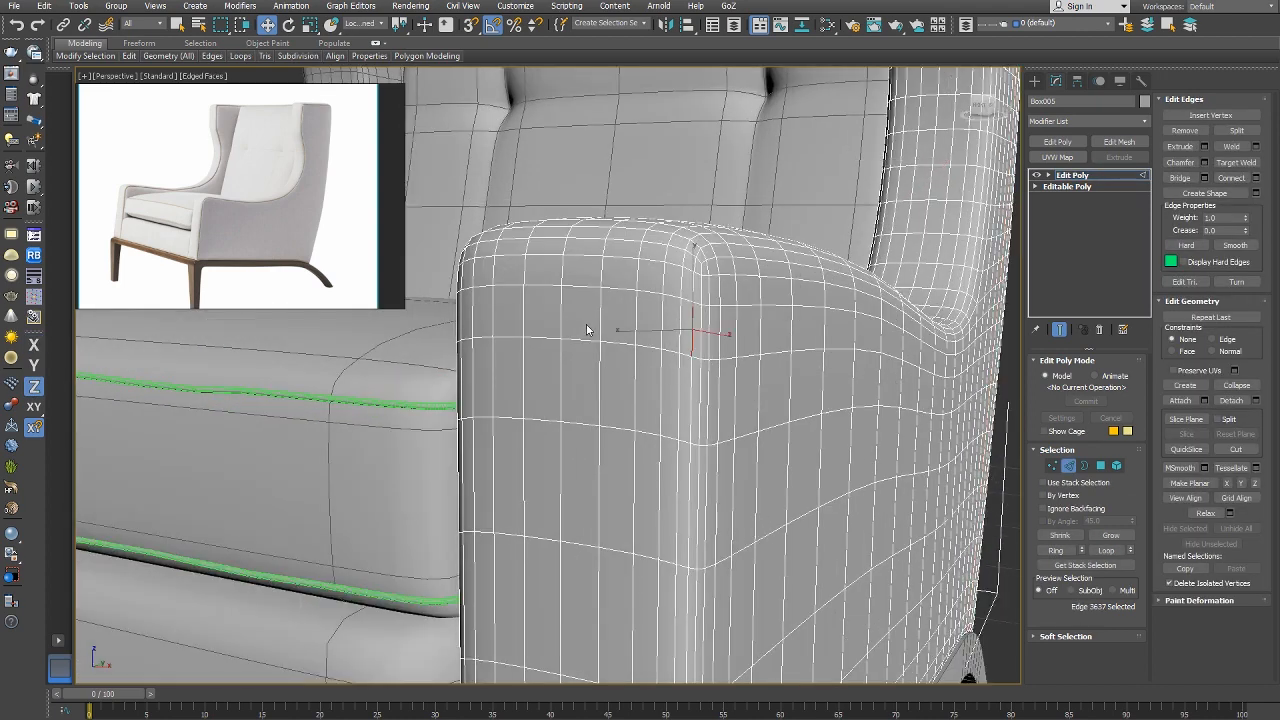
mouse_move(586, 329)
middle_mouse_down("alt")
mouse_move(689, 300)
mouse_move(579, 340)
middle_mouse_up("alt")
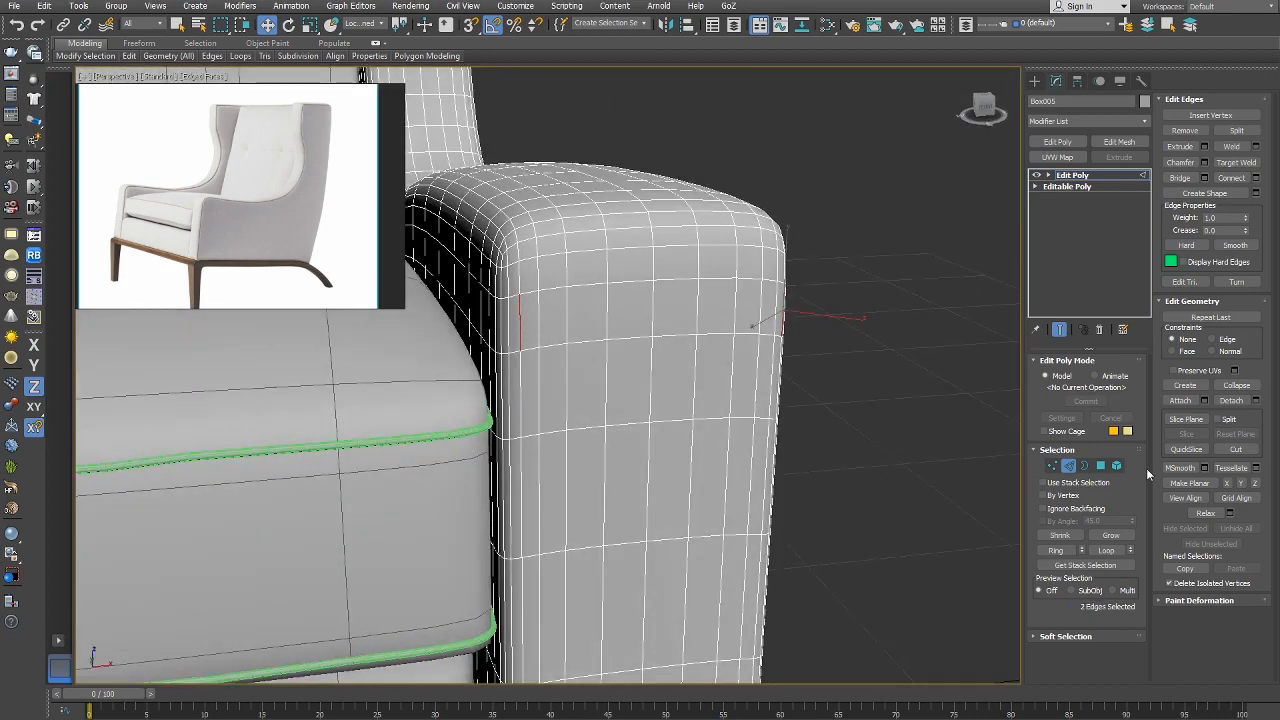
left_click(1106, 550)
middle_click_drag(646, 437, 609, 389, "alt")
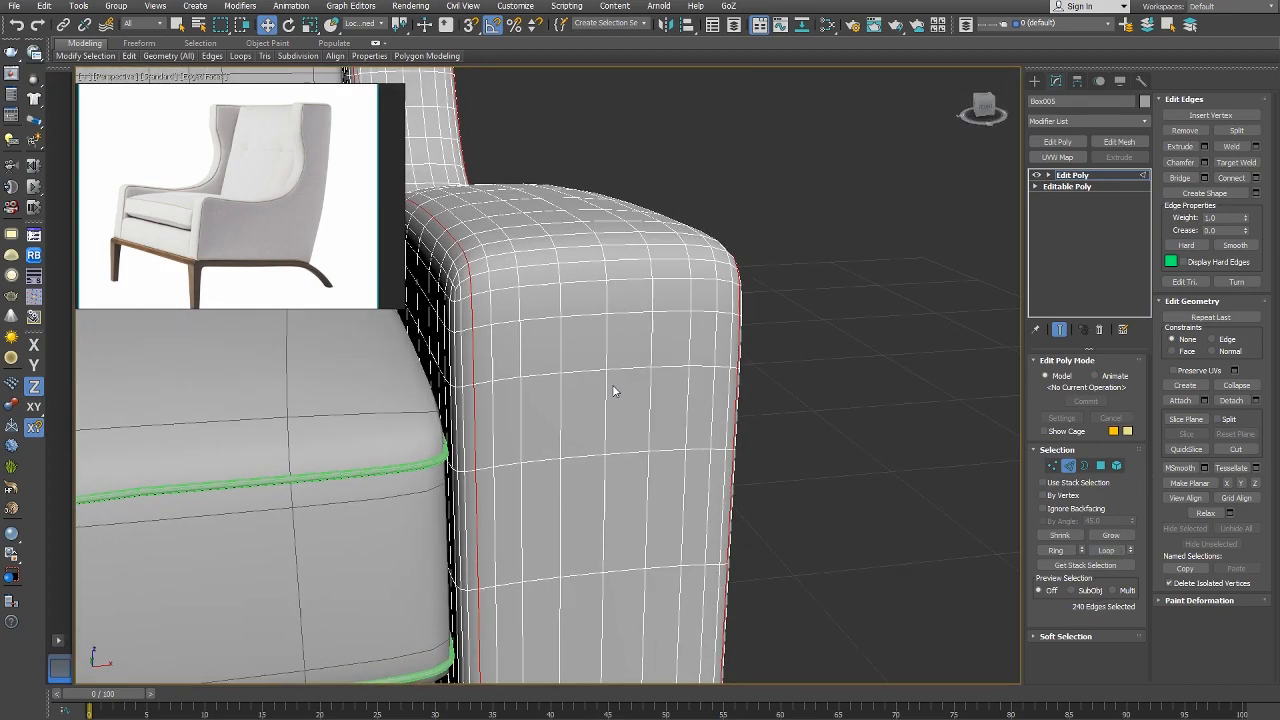
scroll(727, 388, "down", 2)
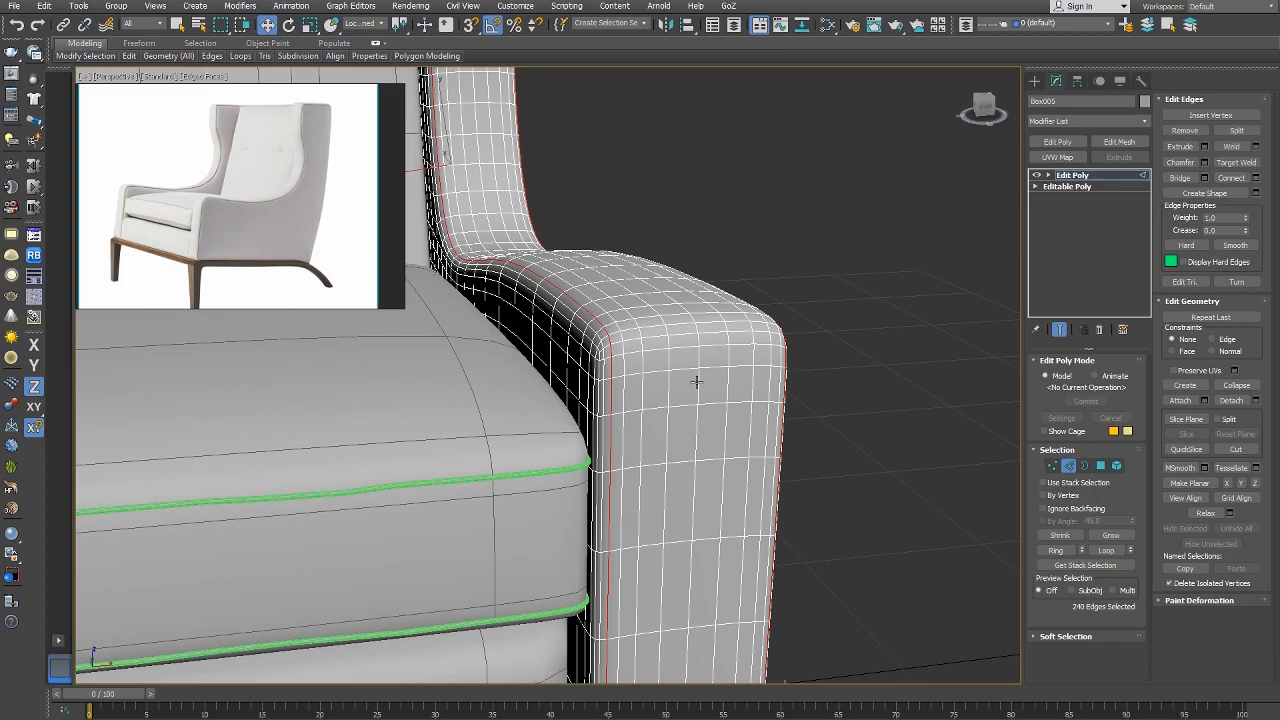
middle_click_drag(696, 381, 830, 430, "alt")
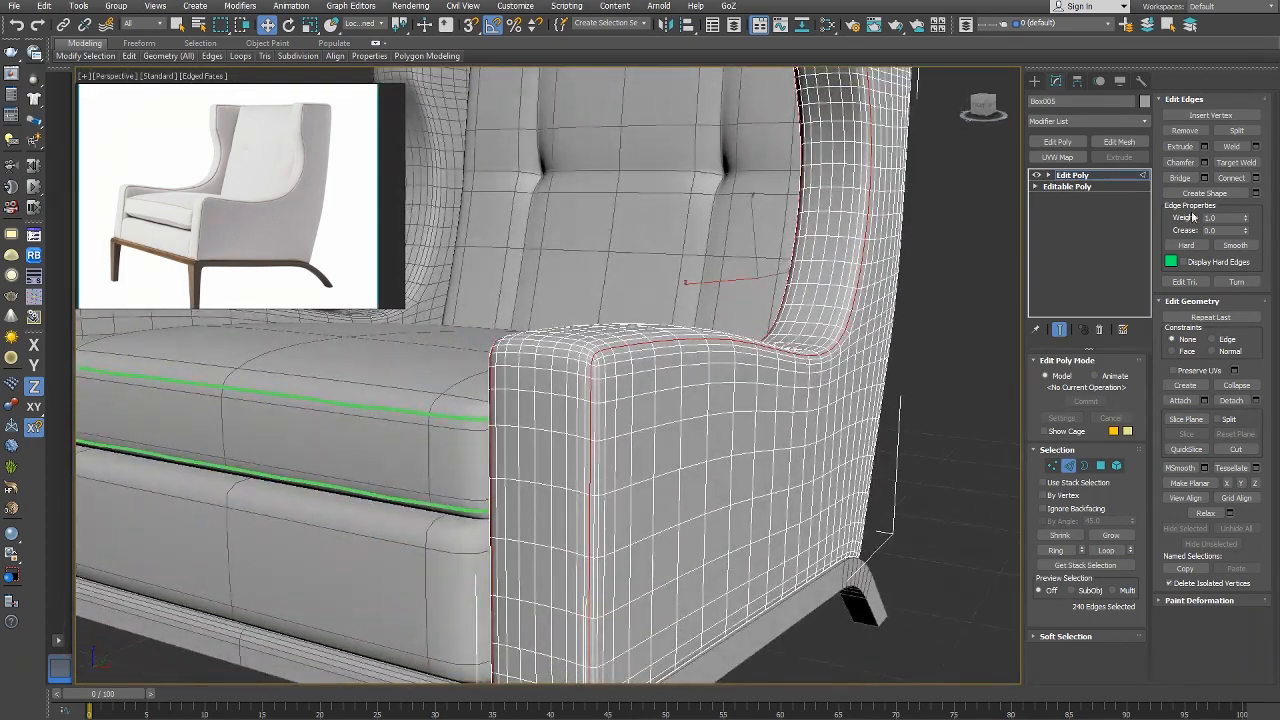
Create a shape from the selected loops and enable it in renderer and viewport with a radial thickness of 0'0.14".
right_click(767, 411)
left_click(735, 392)
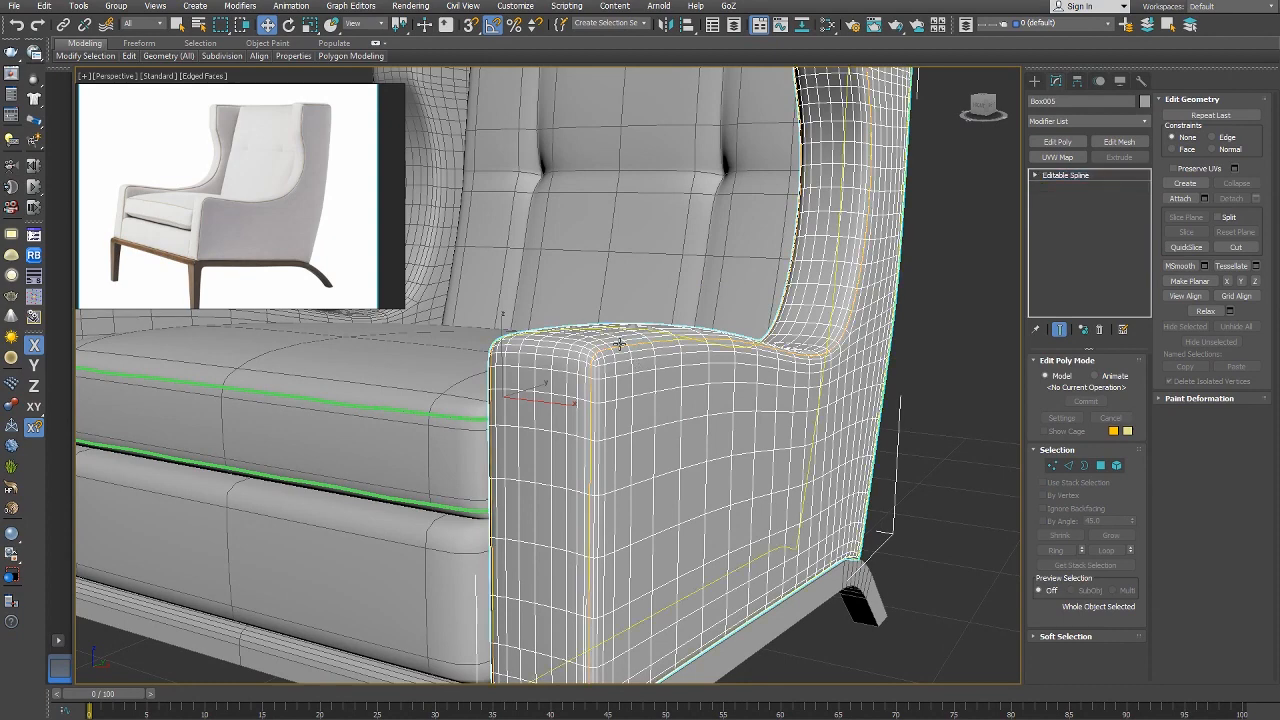
left_click(619, 343)
left_click(1043, 384)
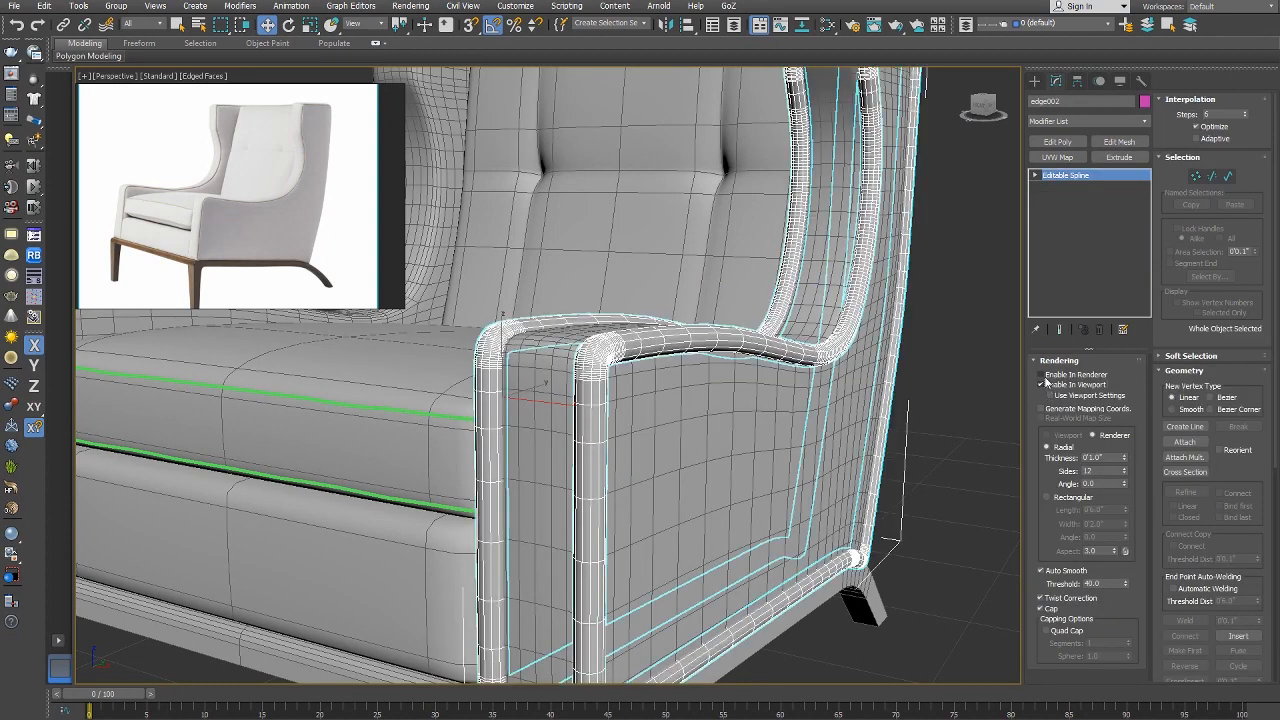
right_click(1124, 460)
left_click_drag(1124, 459, 1119, 449)
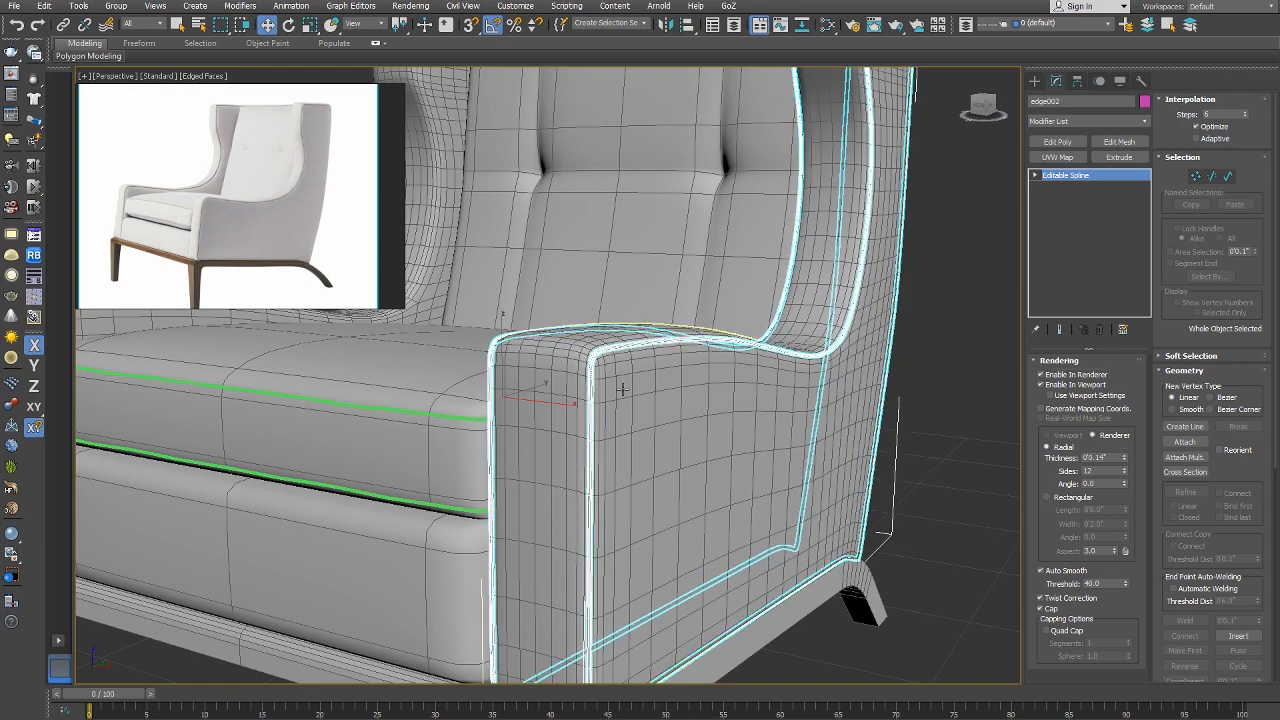
Set the interpolation steps of the side panel's piping spline to 1.
middle_click_drag(622, 389, 649, 386)
scroll(649, 386, "up", 2)
key("F4")
key("F4")
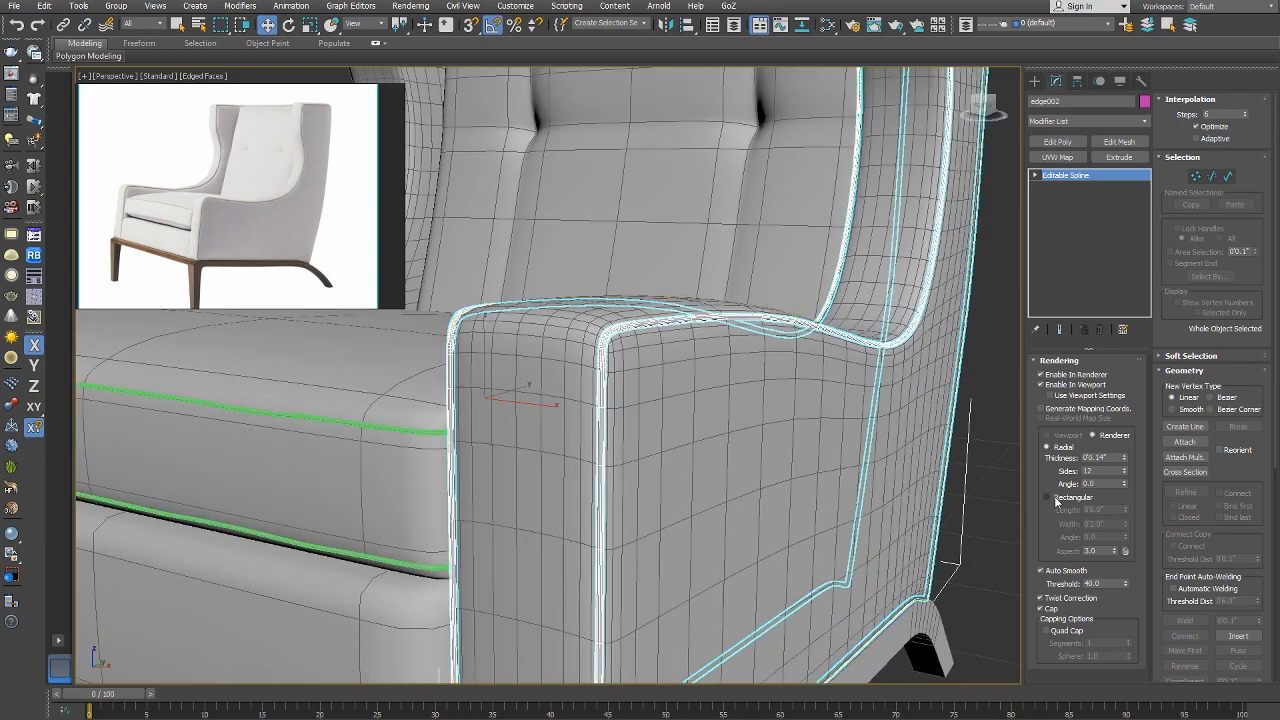
left_click(1058, 360)
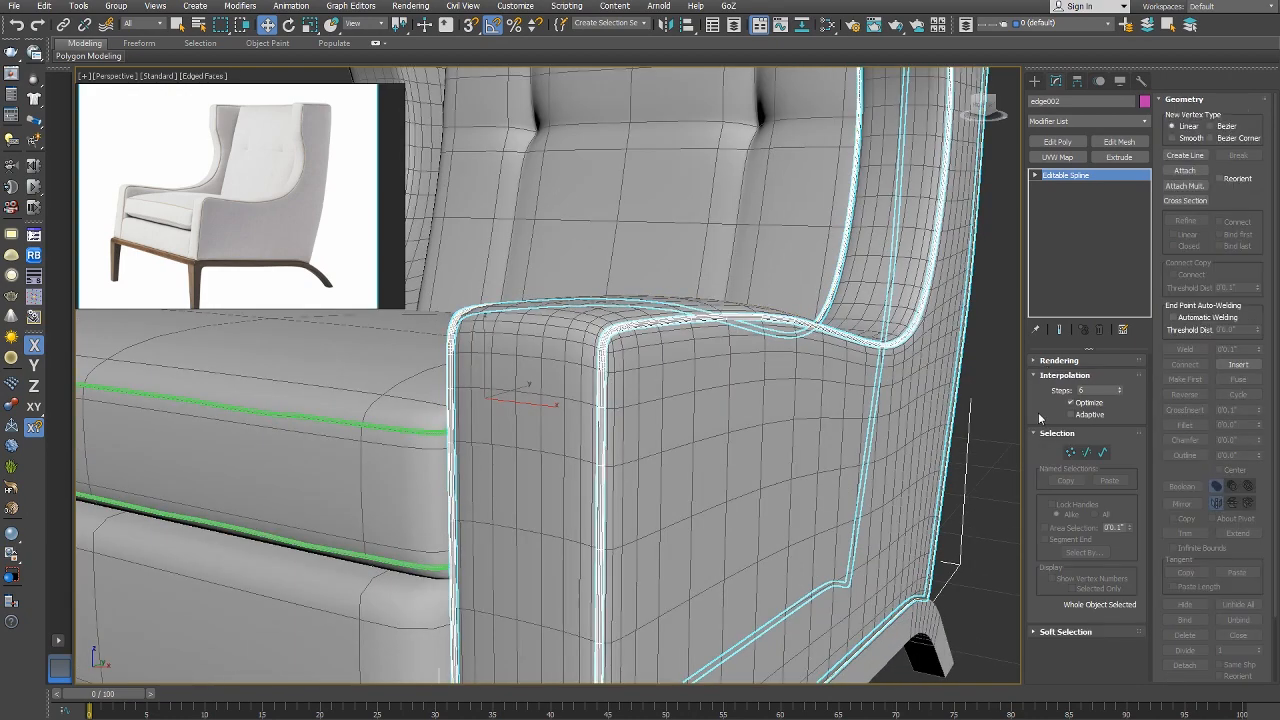
right_click(1121, 388)
left_click(1120, 388)
left_click(1120, 388)
left_click(1120, 388)
right_click(1120, 390)
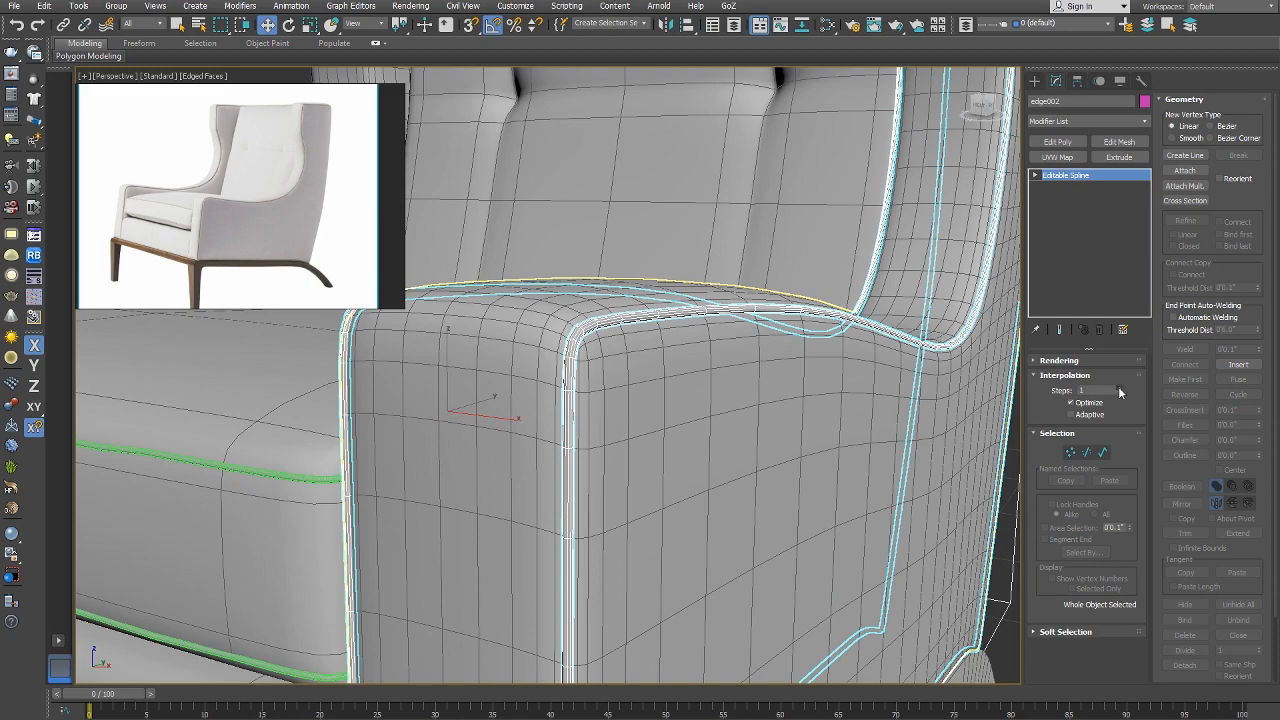
Mirror the piping spline about the X axis as an instance for the opposite side panel, working in the Front view.
right_click(654, 354)
left_click(669, 363)
key("F4")
scroll(669, 363, "down", 5)
middle_click_drag(669, 362, 864, 256)
key("f")
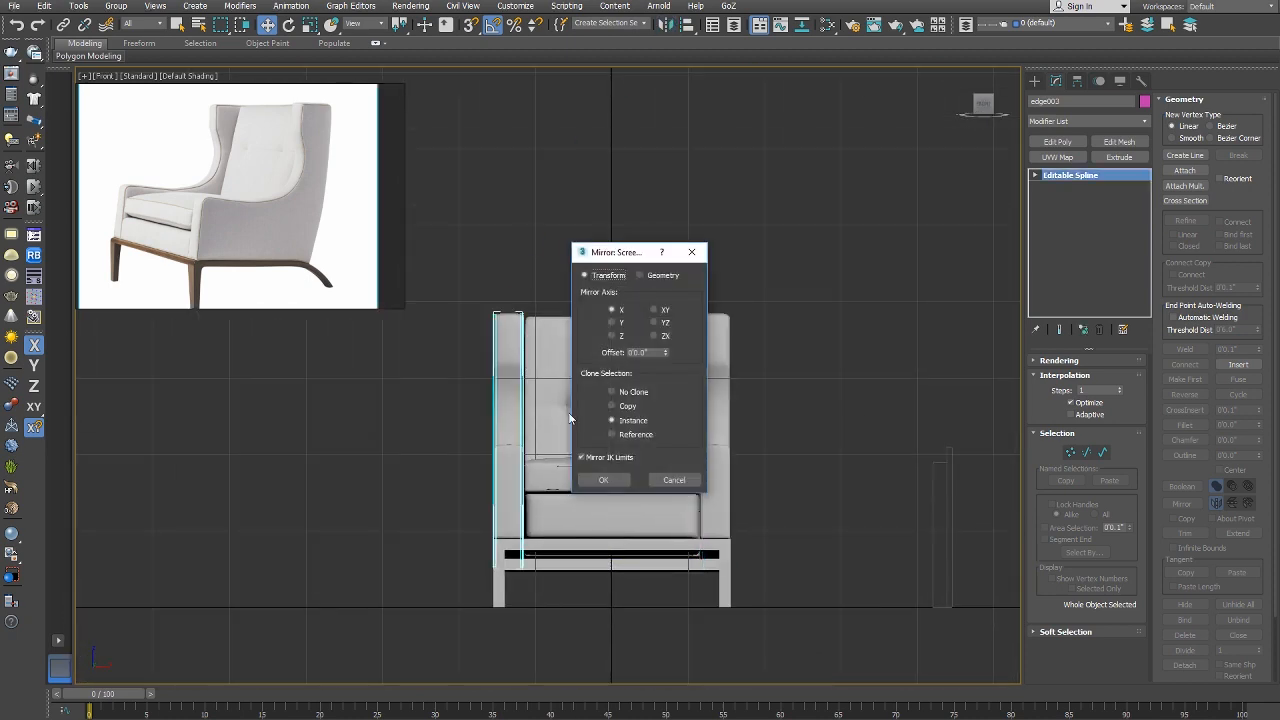
left_click(603, 480)
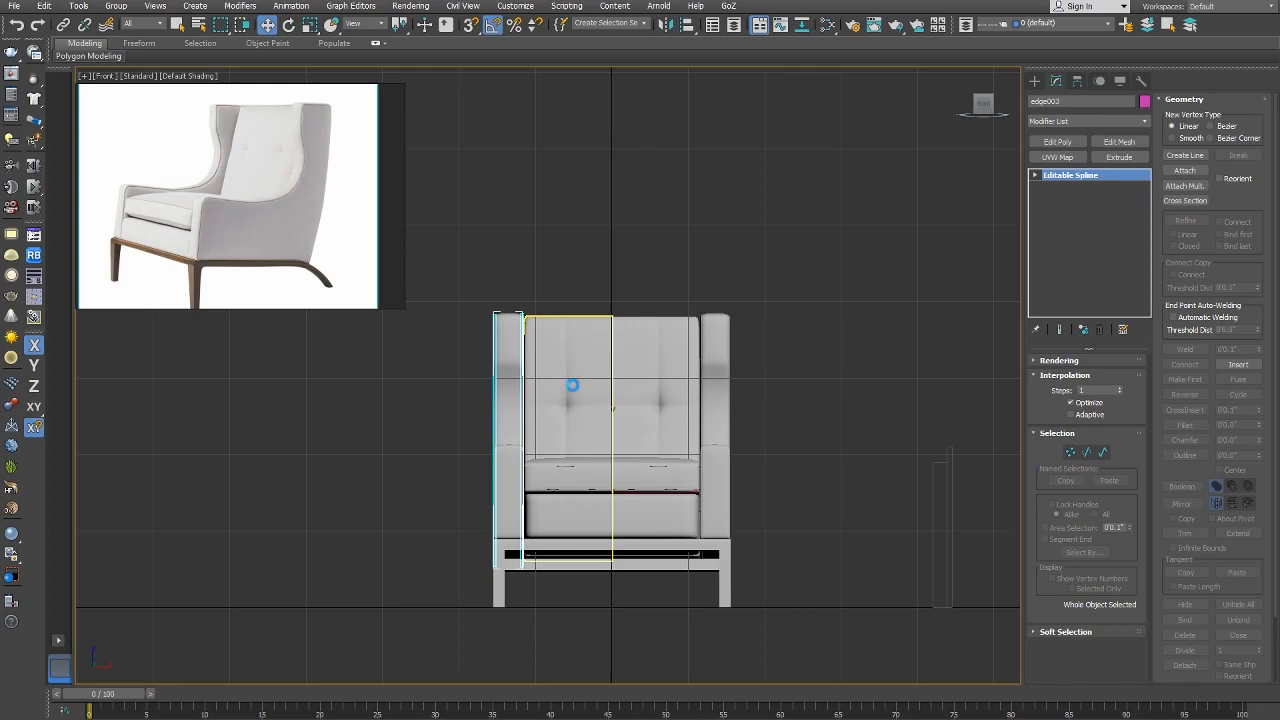
Examine the piping on both side panels in the Perspective view, with and without edged faces.
key("p")
middle_click_drag(563, 386, 674, 409, "alt")
scroll(674, 409, "down", 3)
left_click(704, 300)
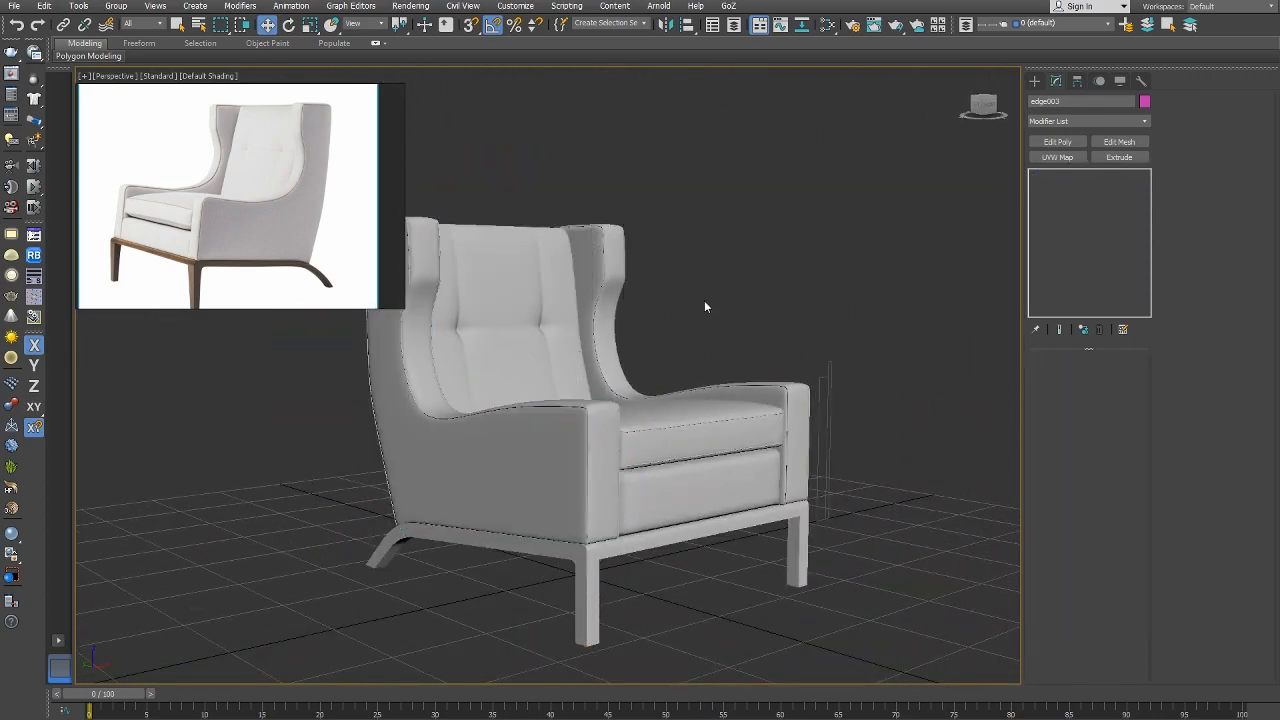
key("F4")
mouse_move(704, 300)
middle_mouse_down("alt")
mouse_move(708, 272)
mouse_move(682, 269)
mouse_move(714, 334)
mouse_move(663, 391)
mouse_move(723, 400)
mouse_move(669, 369)
middle_mouse_up("alt")
key("F4")
Remove the Edit Poly modifier from the side panel, keeping its extracted piping spline.
left_click(714, 334)
key("F4")
scroll(685, 382, "up", 4)
left_click(1058, 142)
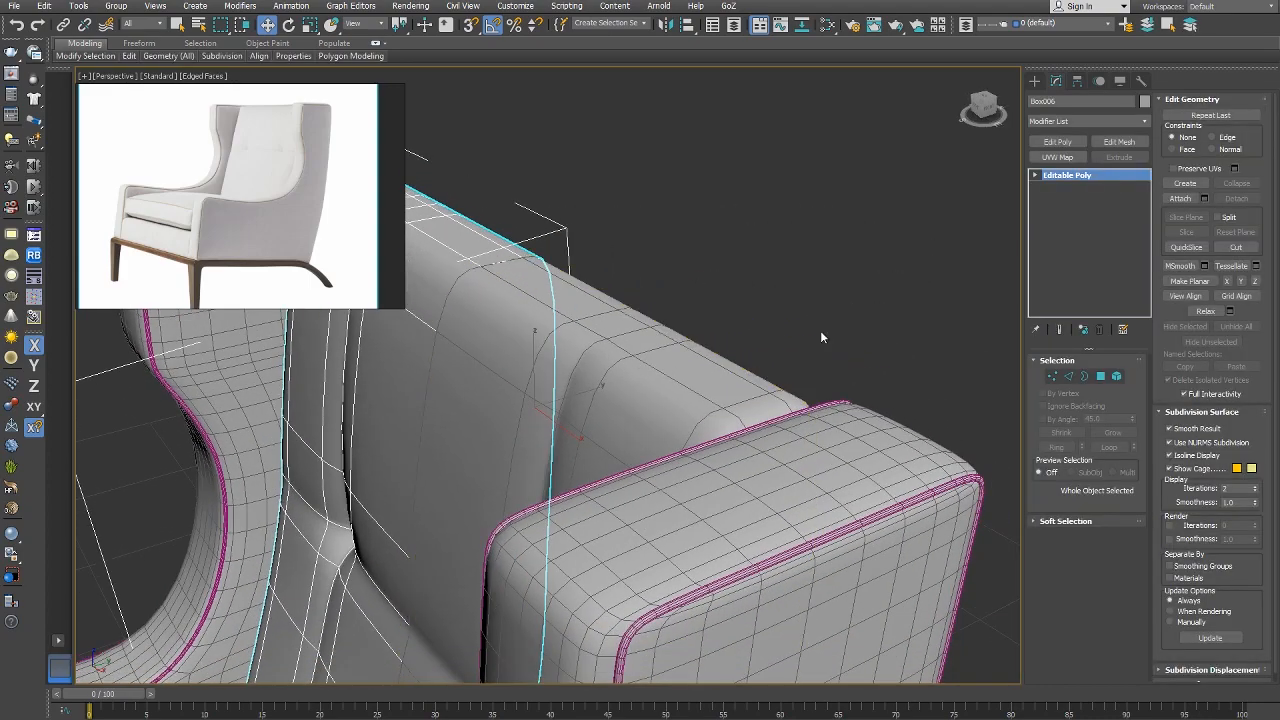
left_click(716, 485)
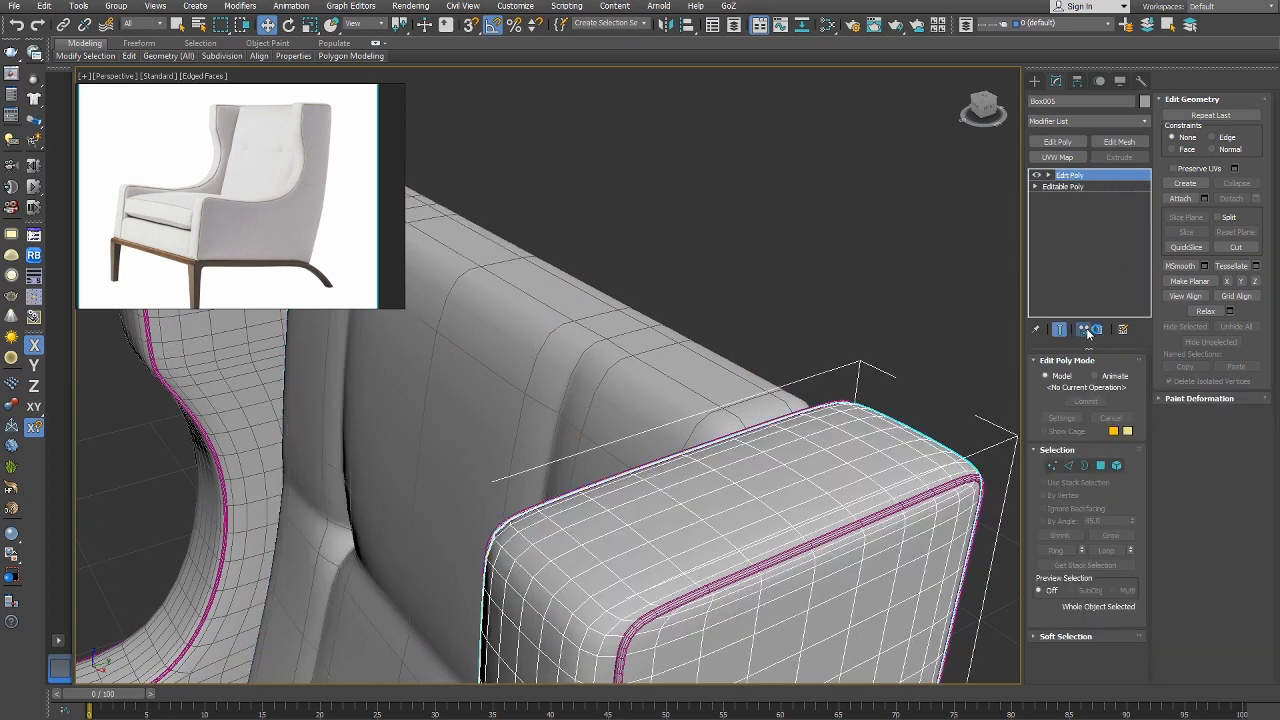
left_click(1087, 331)
middle_click_drag(754, 386, 791, 256)
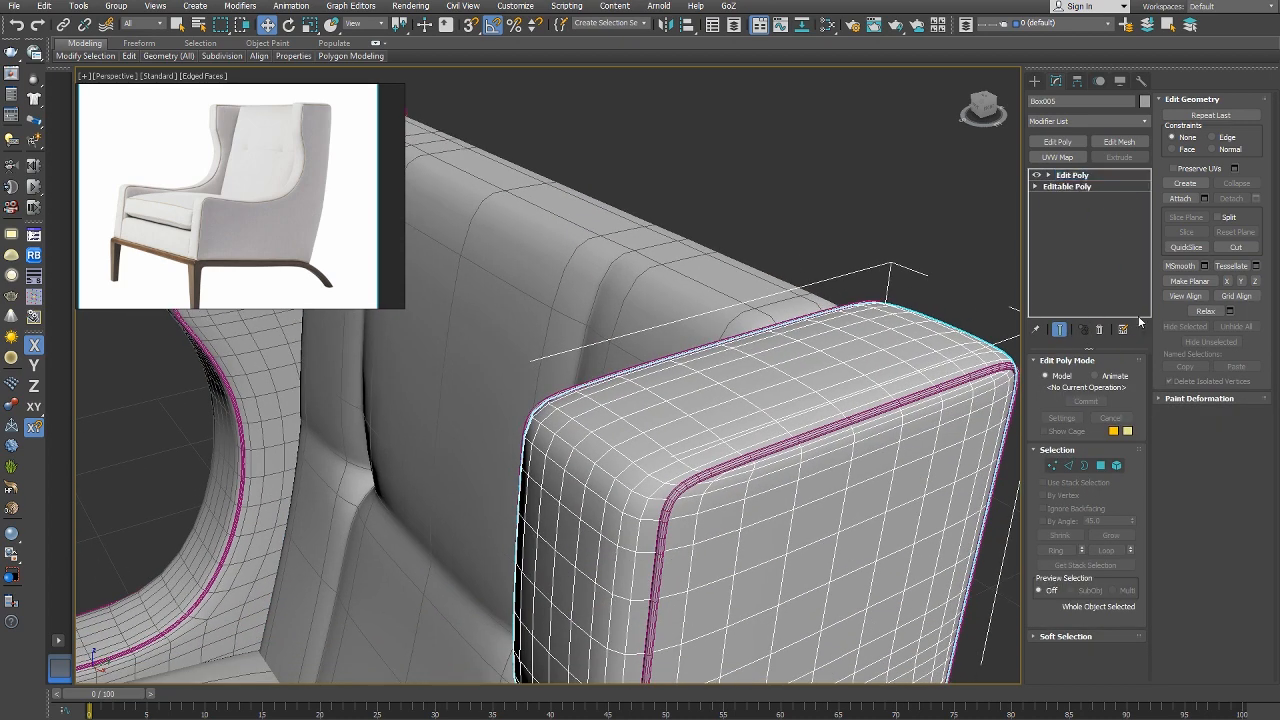
Add an Edit Poly modifier to the backrest half beside the wing and switch to edge editing.
left_click(644, 277)
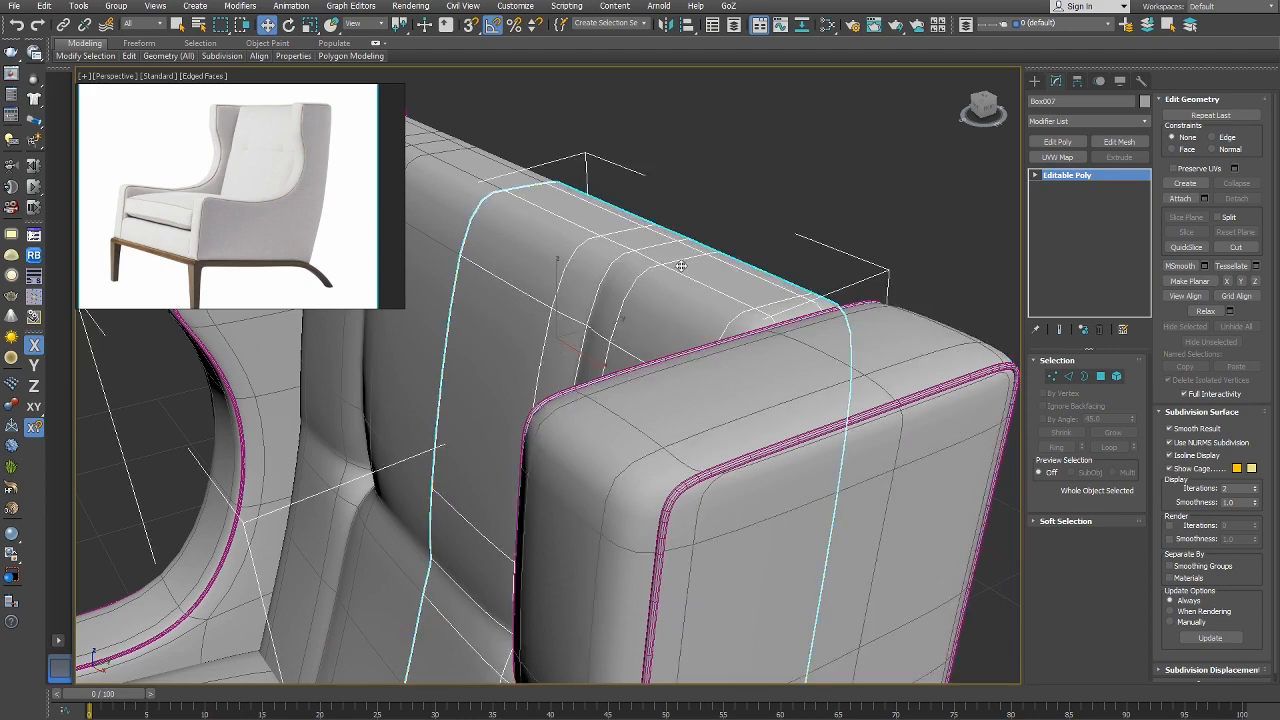
right_click(672, 268)
left_click(1058, 142)
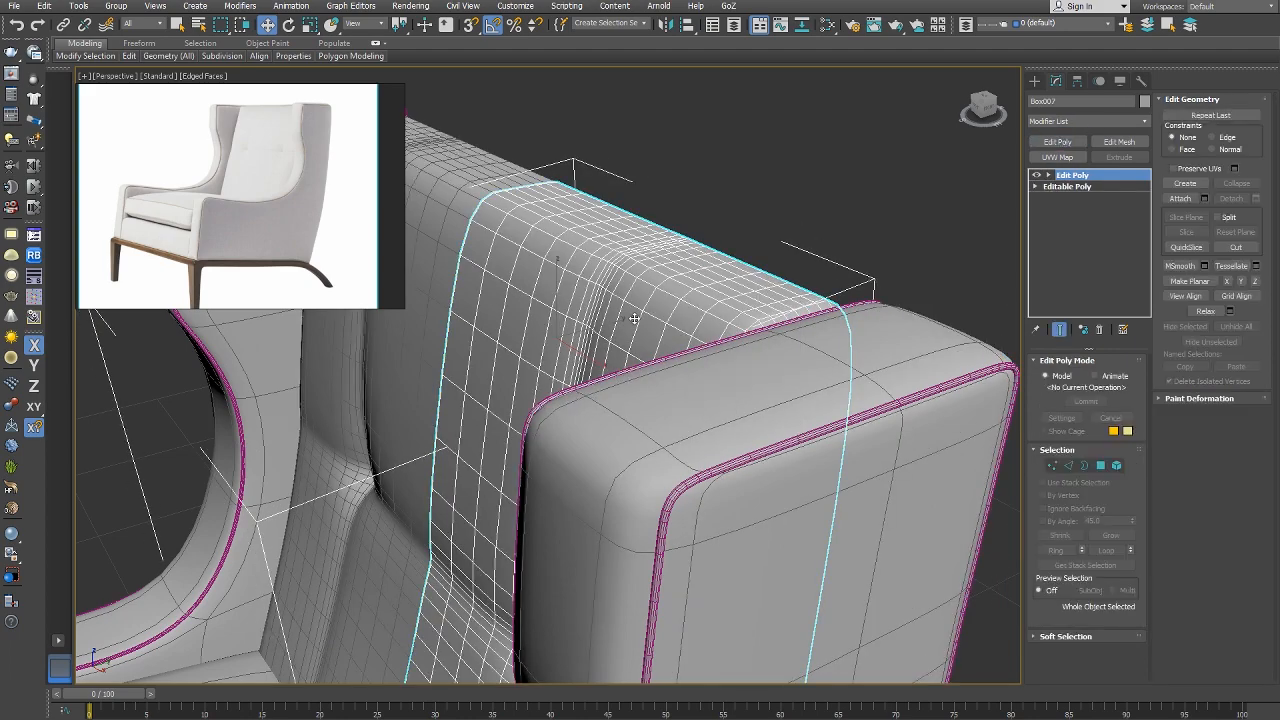
right_click(677, 275)
left_click(662, 268)
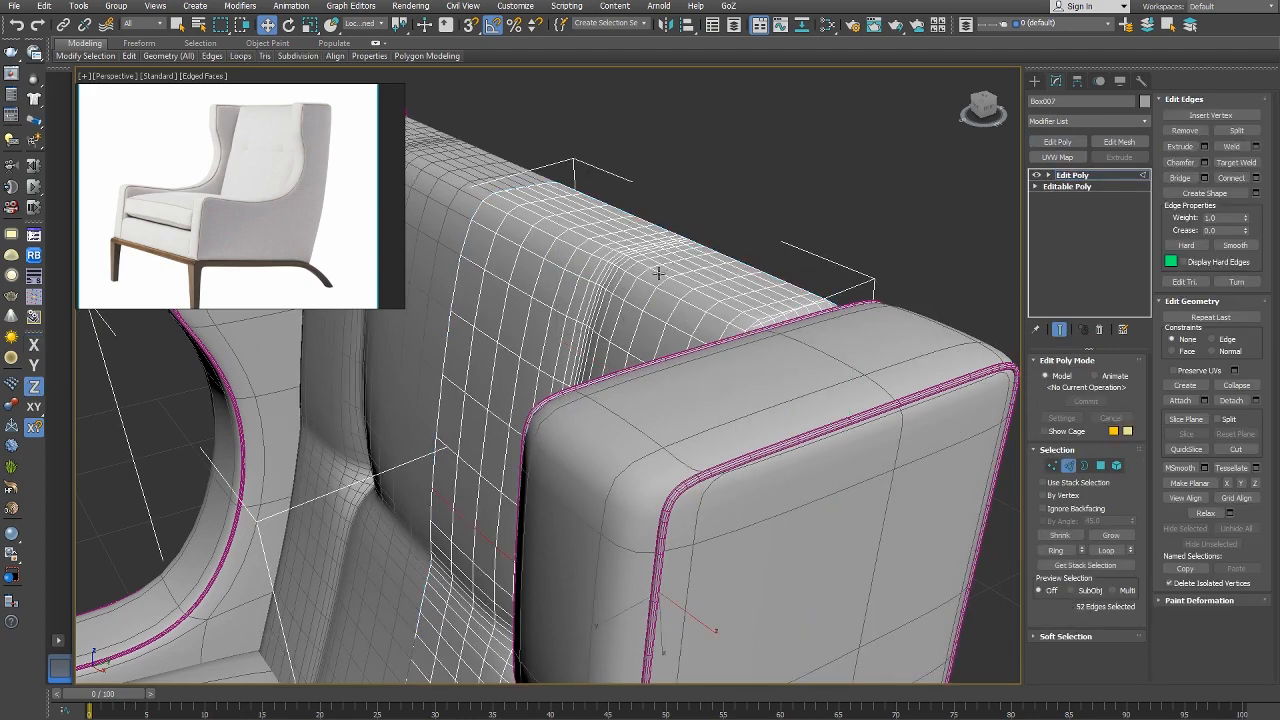
Select the backrest half's front and rear edge loops, create a shape from them and leave edge editing.
mouse_move(766, 277)
middle_mouse_down("alt")
mouse_move(686, 286)
mouse_move(760, 293)
middle_mouse_up("alt")
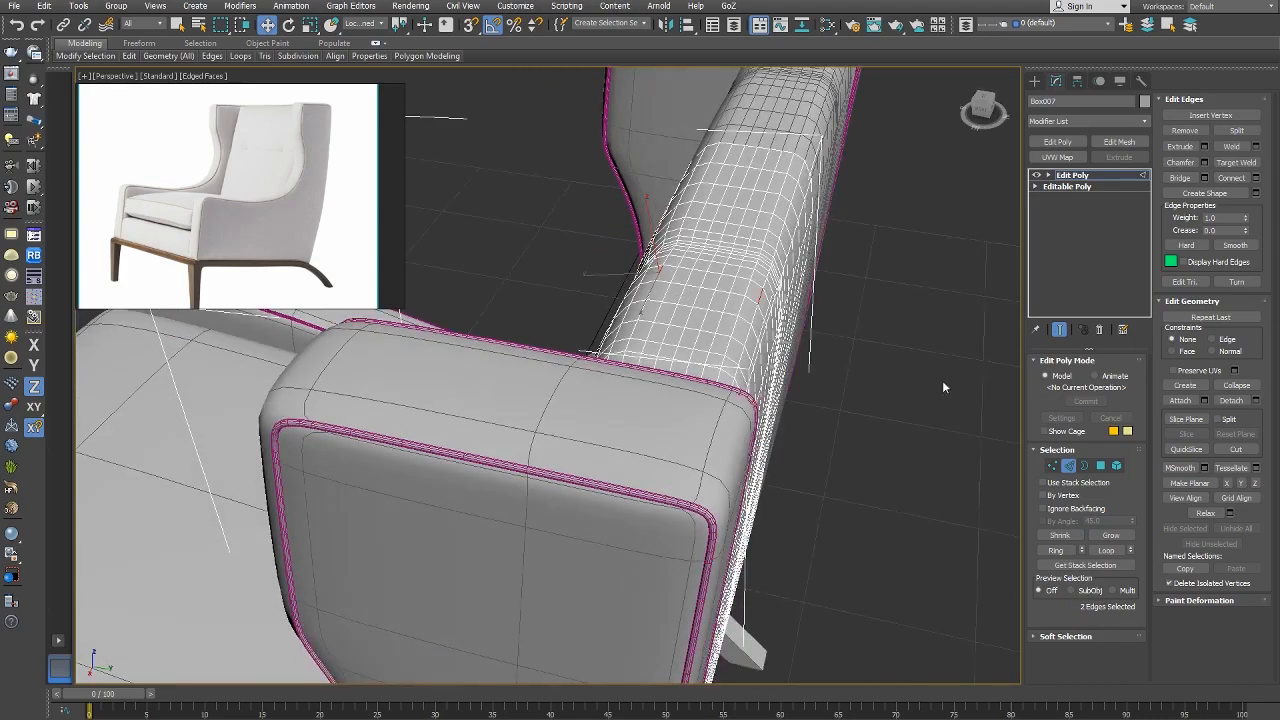
left_click(1100, 551)
middle_click_drag(640, 318, 935, 355, "alt")
left_click(1185, 196)
right_click(764, 221)
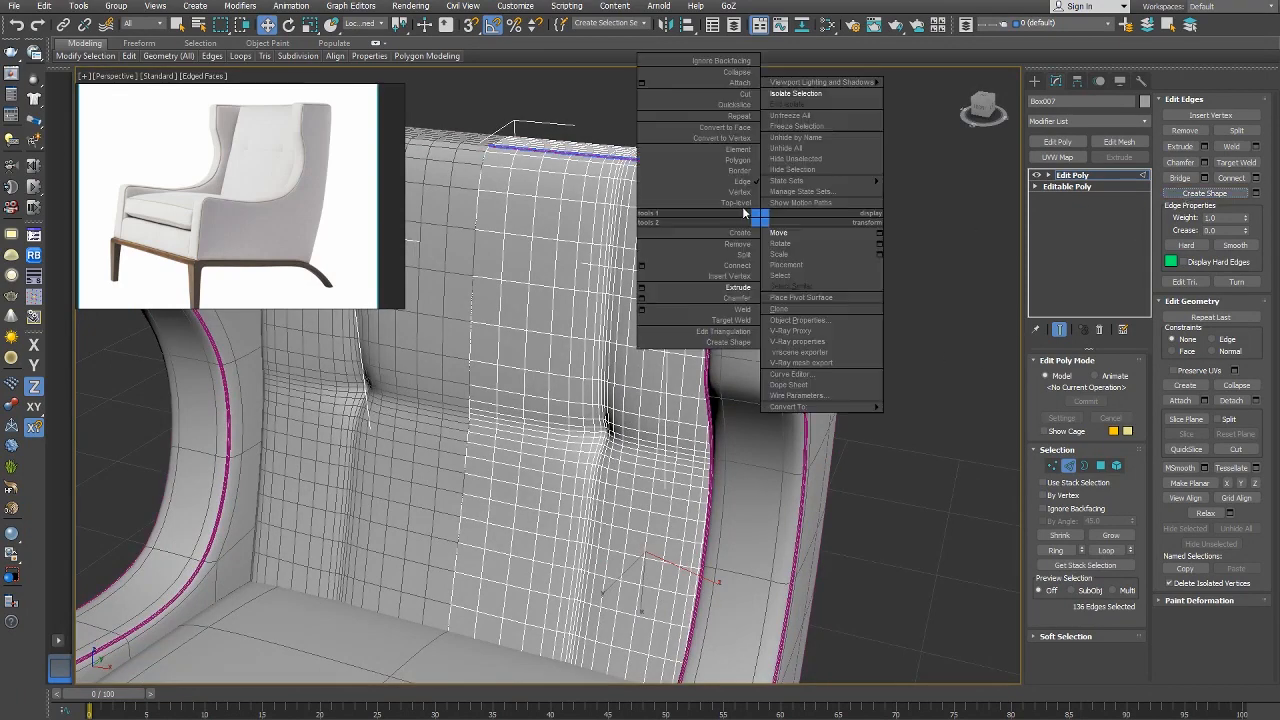
left_click(746, 209)
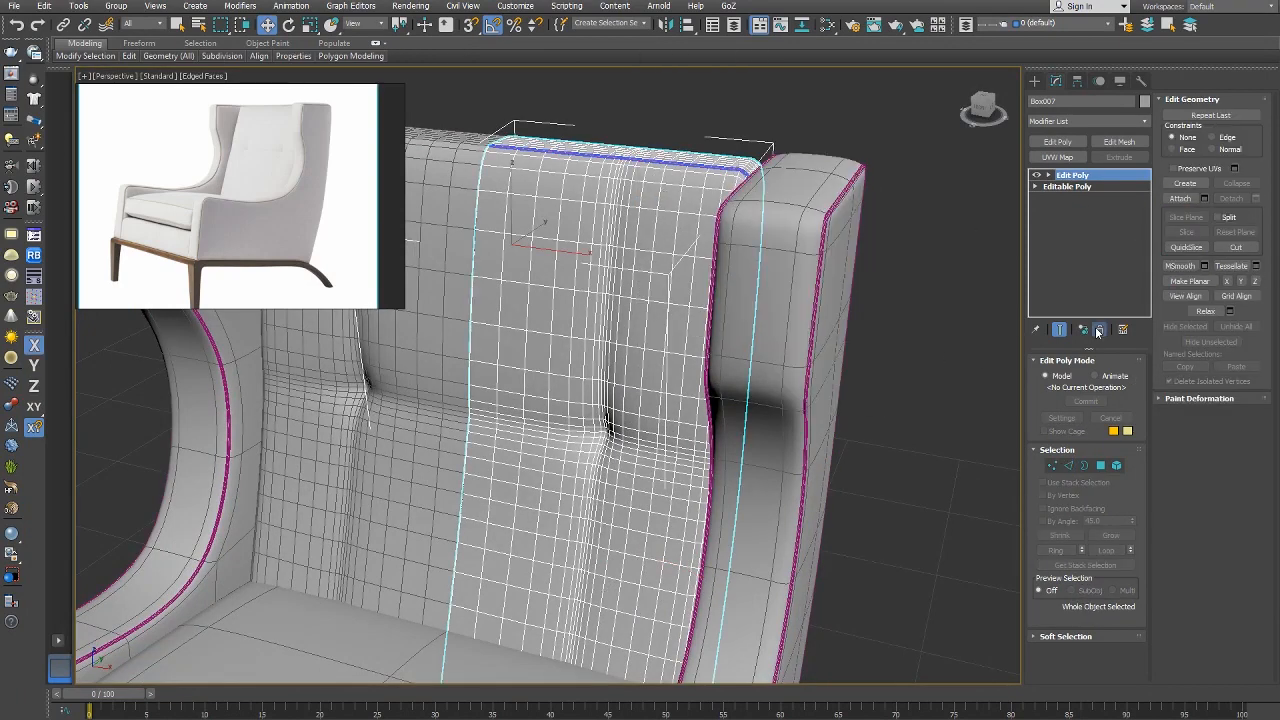
Remove the backrest's Edit Poly modifier and set its new piping spline's thickness to 0'0.23".
left_click(731, 179)
middle_click_drag(731, 179, 700, 208, "alt")
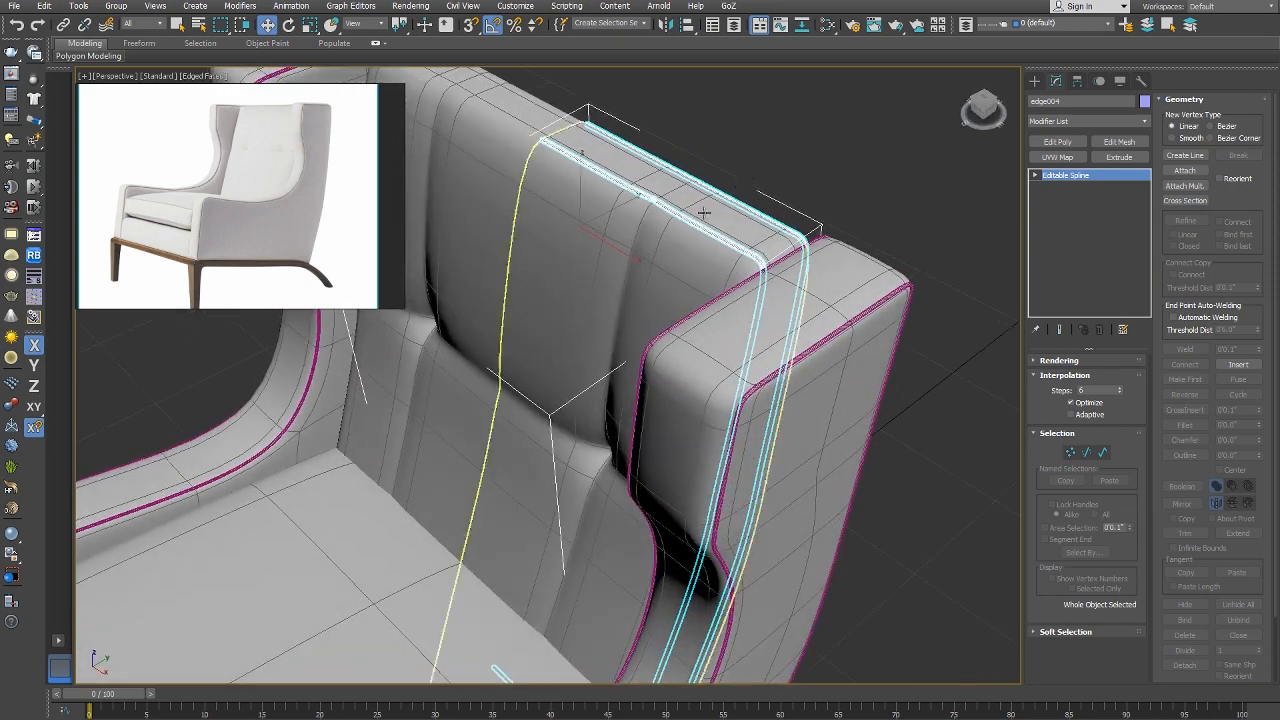
scroll(687, 259, "up", 5)
key("F4")
middle_click_drag(687, 259, 880, 385, "alt")
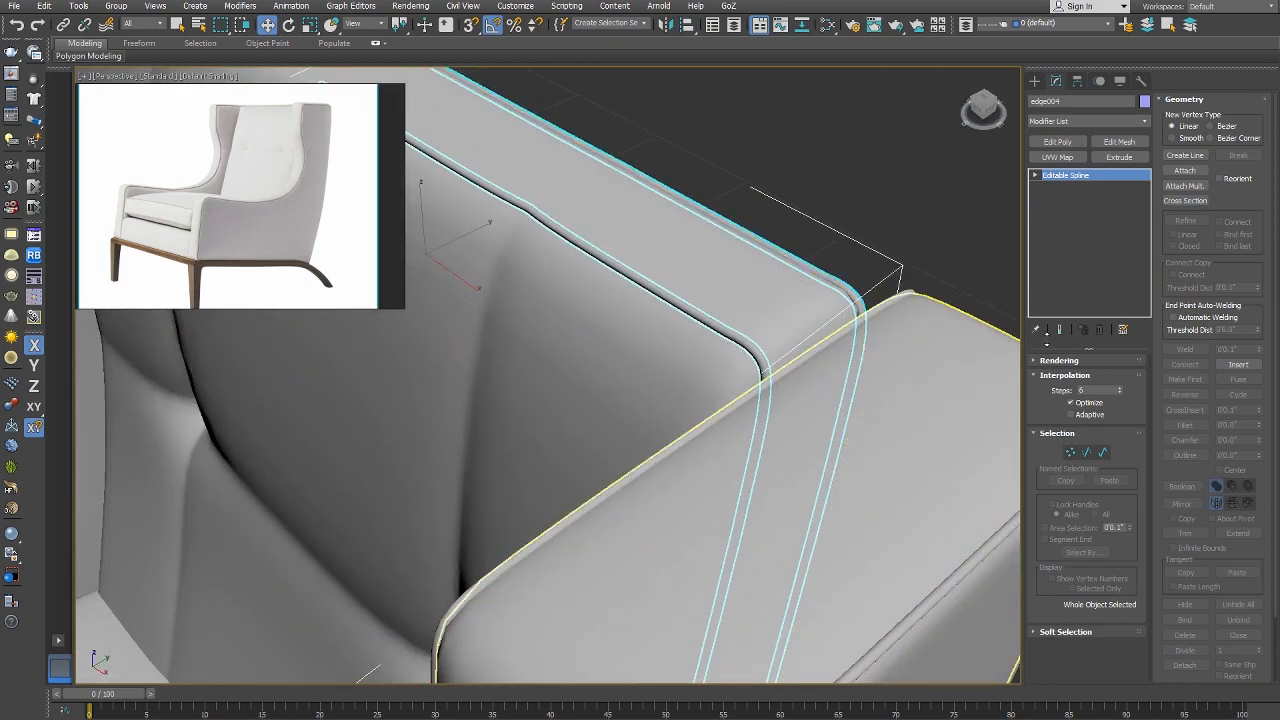
left_click(1062, 360)
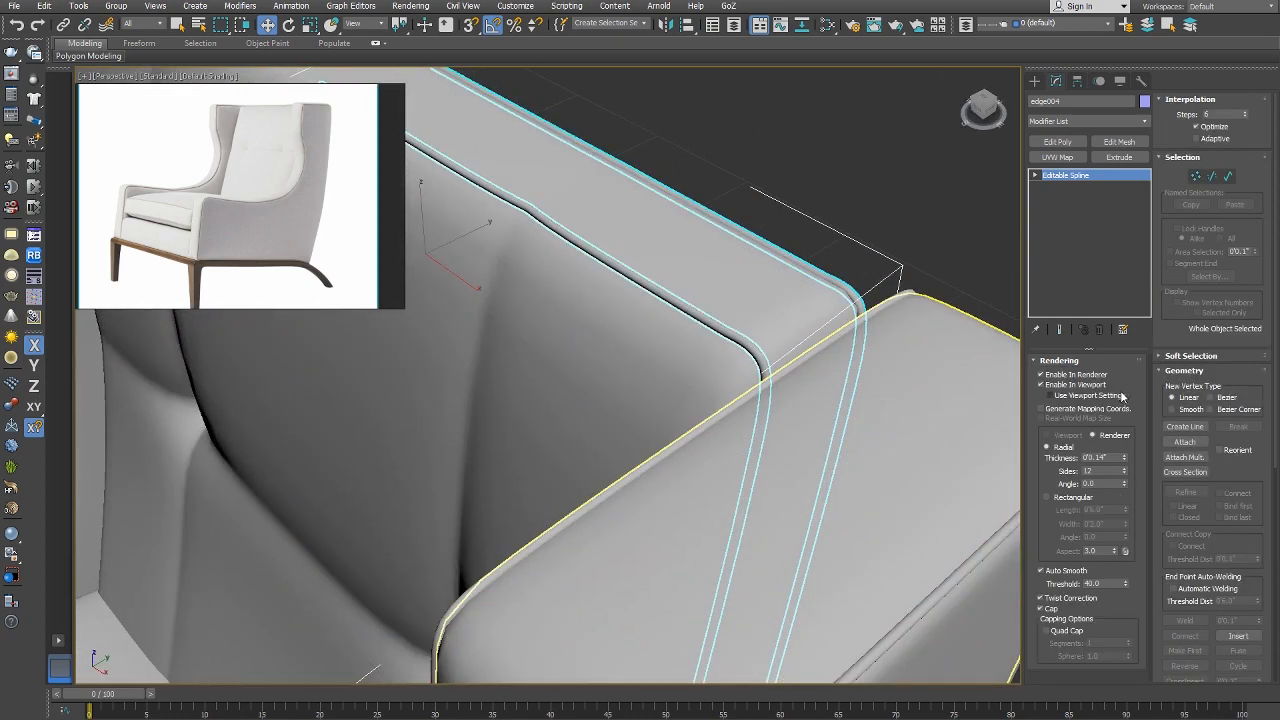
left_click_drag(1126, 458, 1126, 449)
Deselect the backrest piping and examine the chair's piping in wireframe and shaded display.
right_click(692, 328)
left_click(706, 338)
key("z")
middle_click_drag(706, 337, 769, 331, "alt")
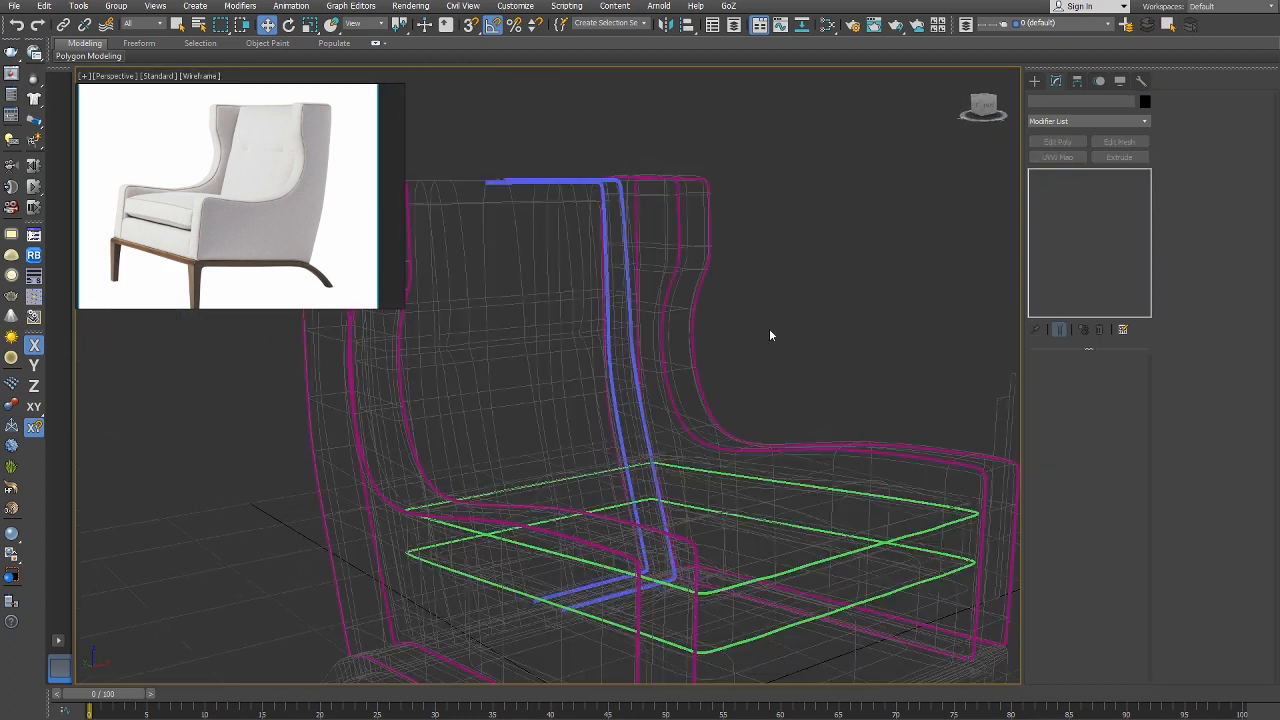
key("F3")
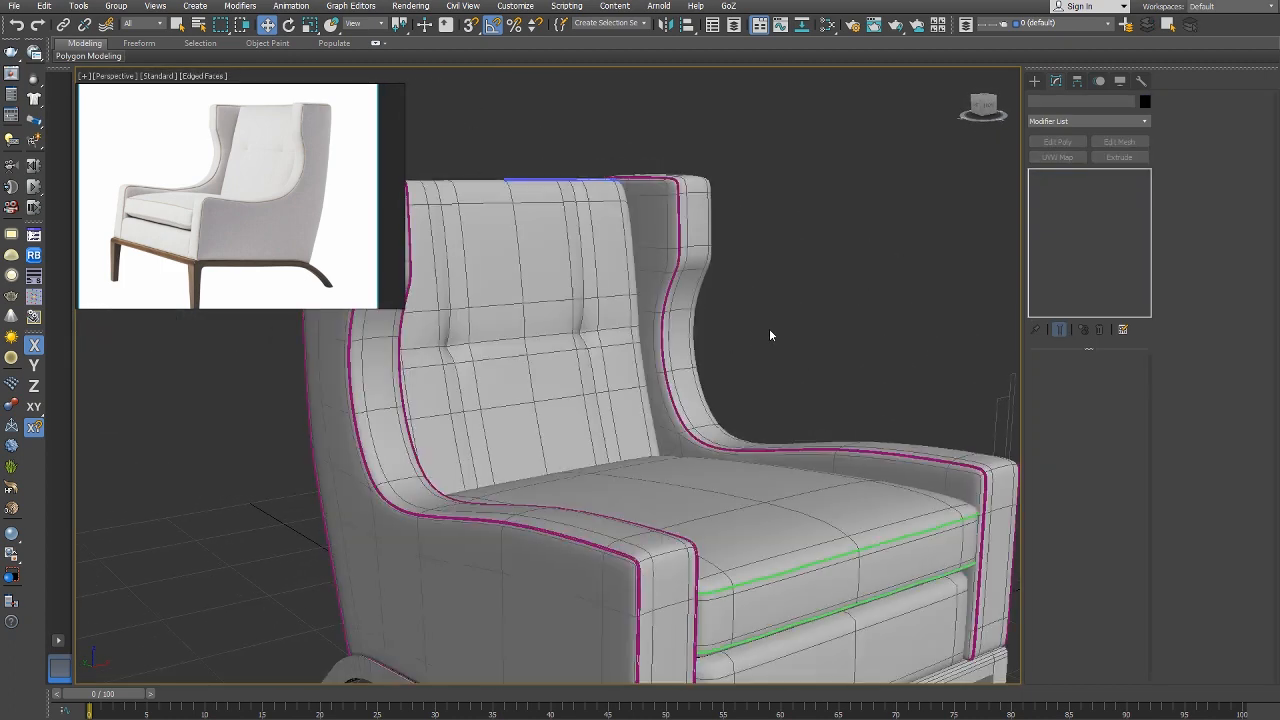
Mirror a duplicate of the backrest piping spline onto the opposite half of the backrest and clear the selection.
left_click(565, 183)
key("f")
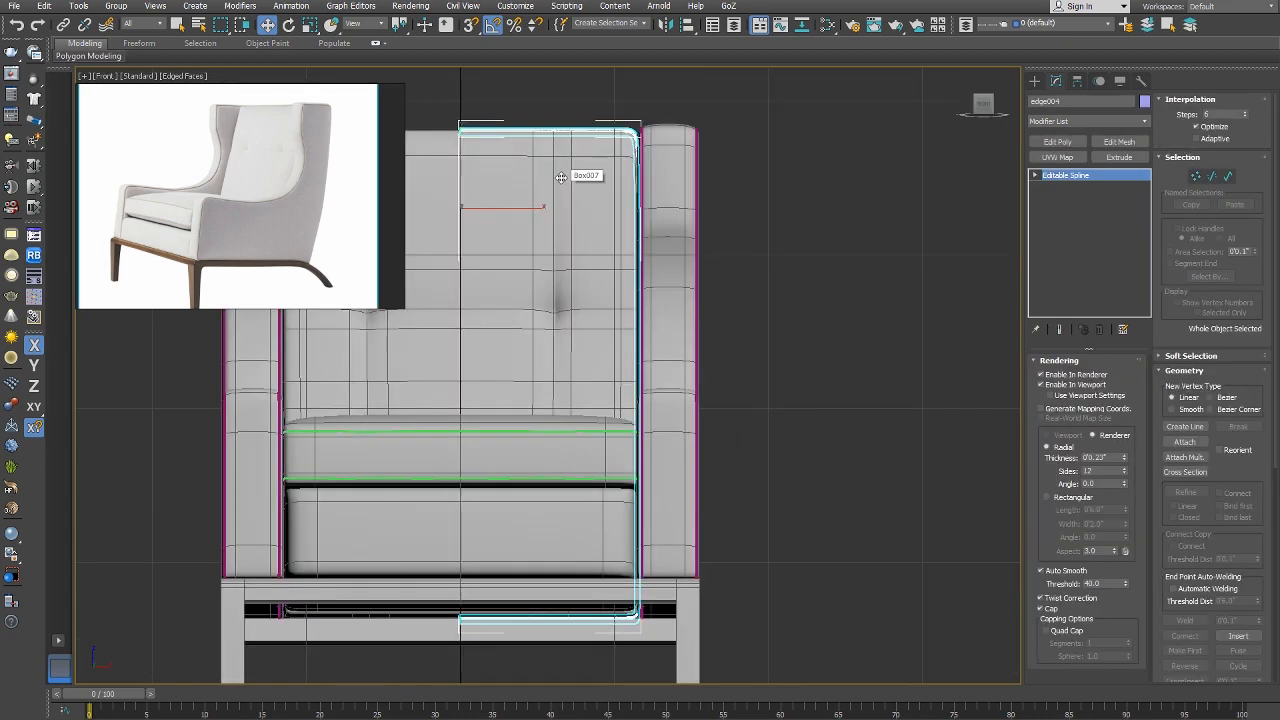
left_click(672, 25)
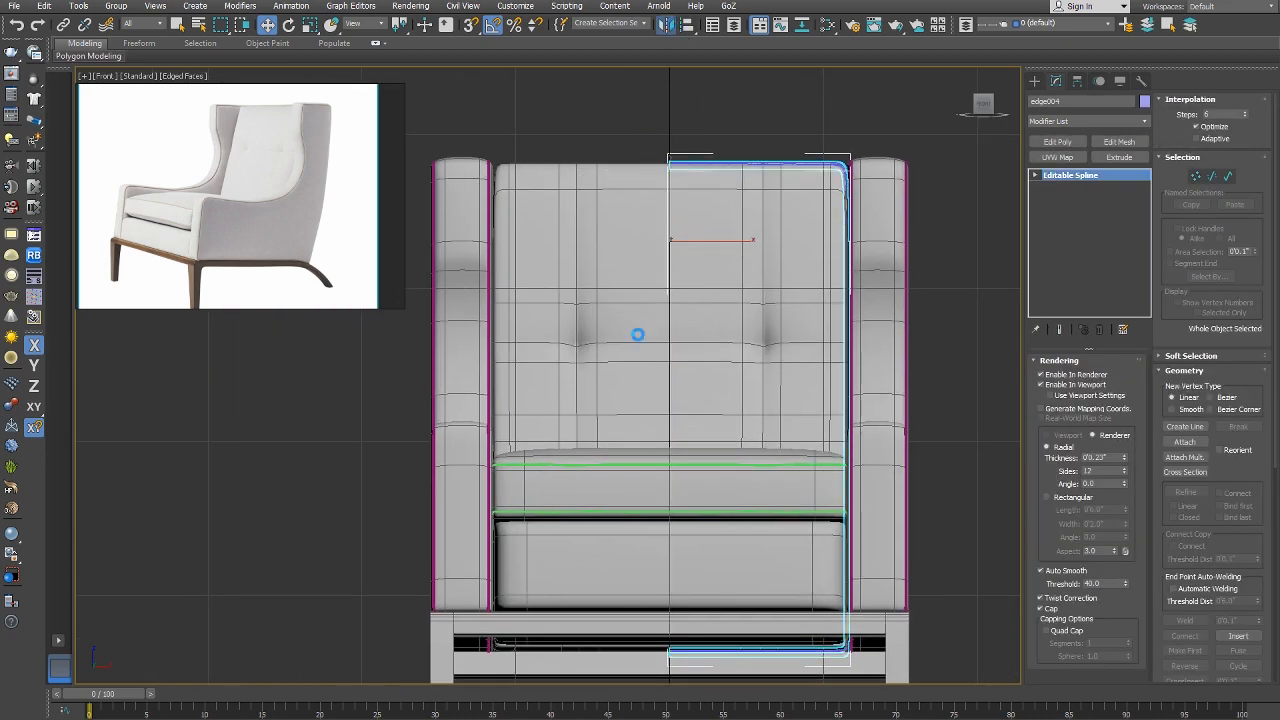
left_click(615, 484)
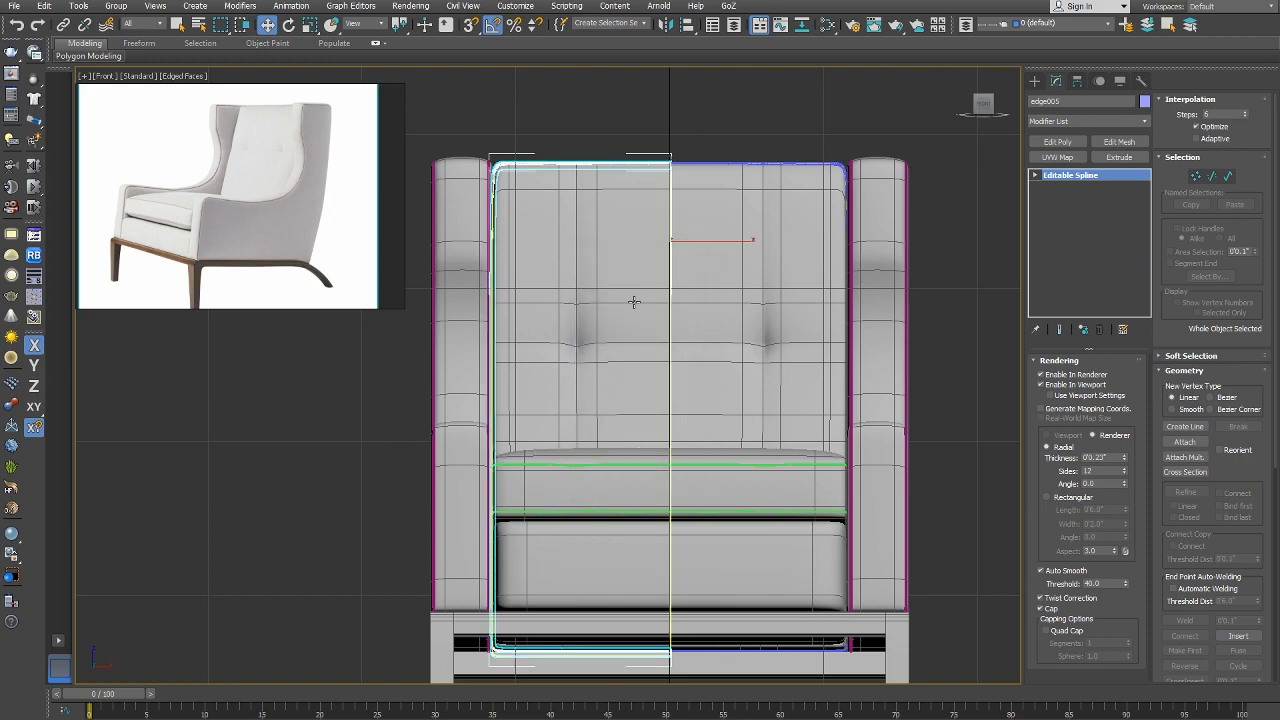
right_click(633, 302)
left_click(641, 312)
key("p")
middle_click_drag(641, 312, 735, 284, "alt")
scroll(730, 280, "down", 4)
left_click(897, 356)
Select all objects of the chair, set their object color to By Layer and clear the selection.
key("F4")
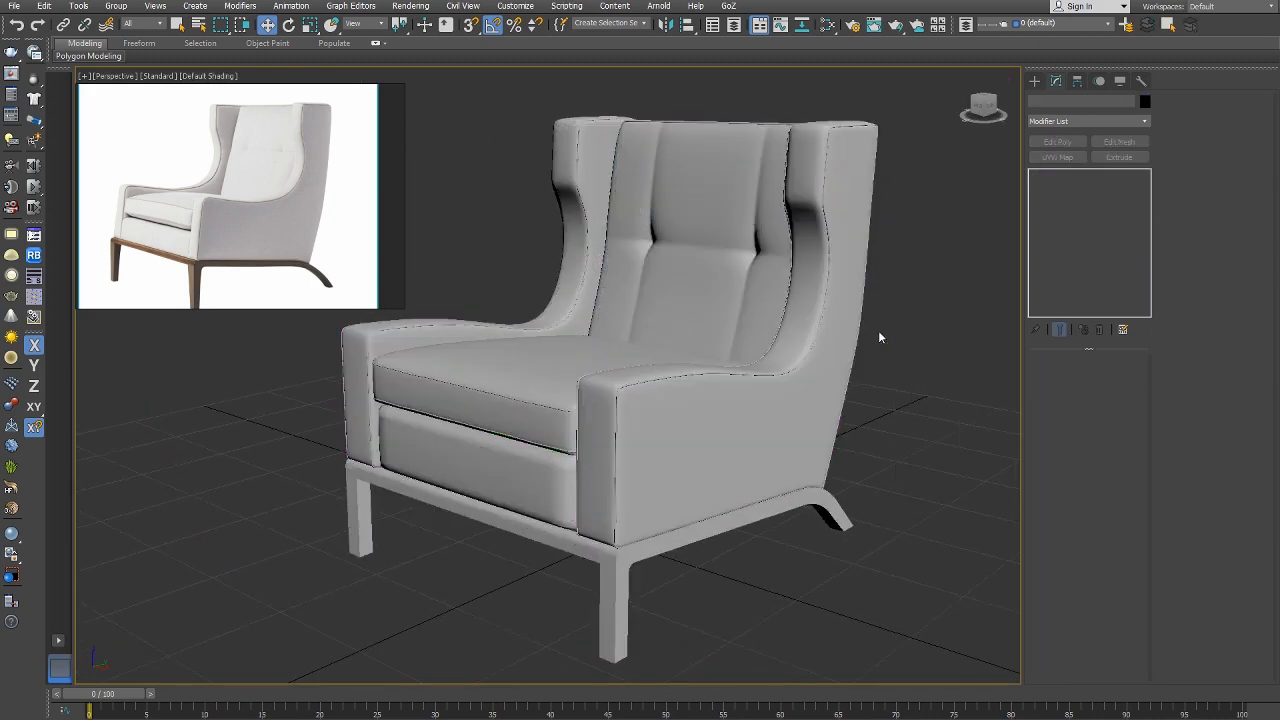
key("F4")
middle_click_drag(717, 233, 717, 252, "alt")
key("F4")
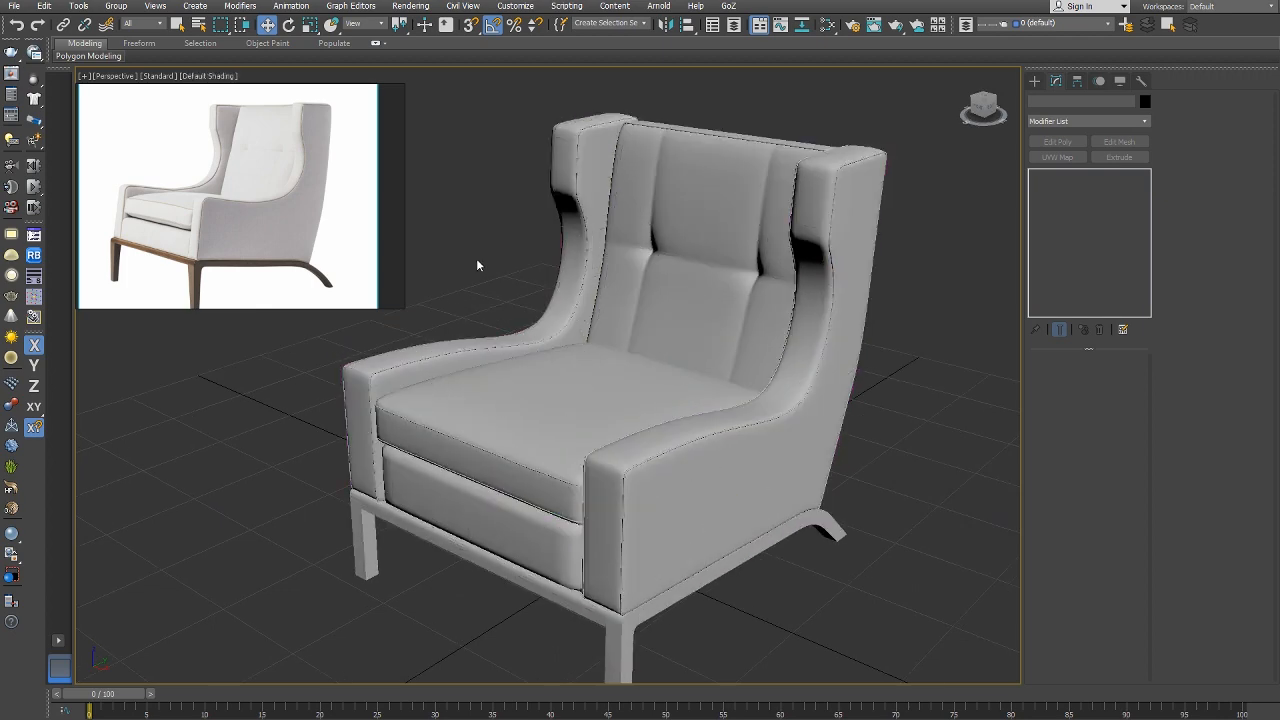
middle_click_drag(476, 258, 514, 235)
key("ctrl+a")
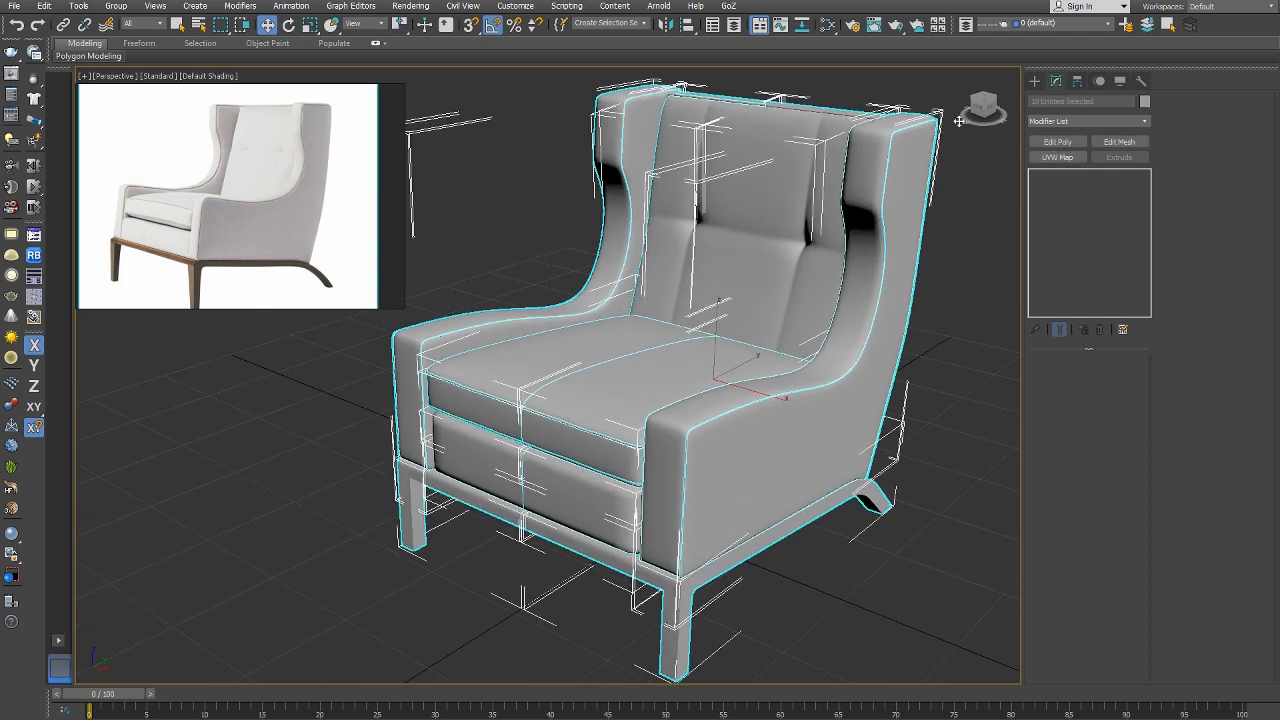
left_click(1146, 103)
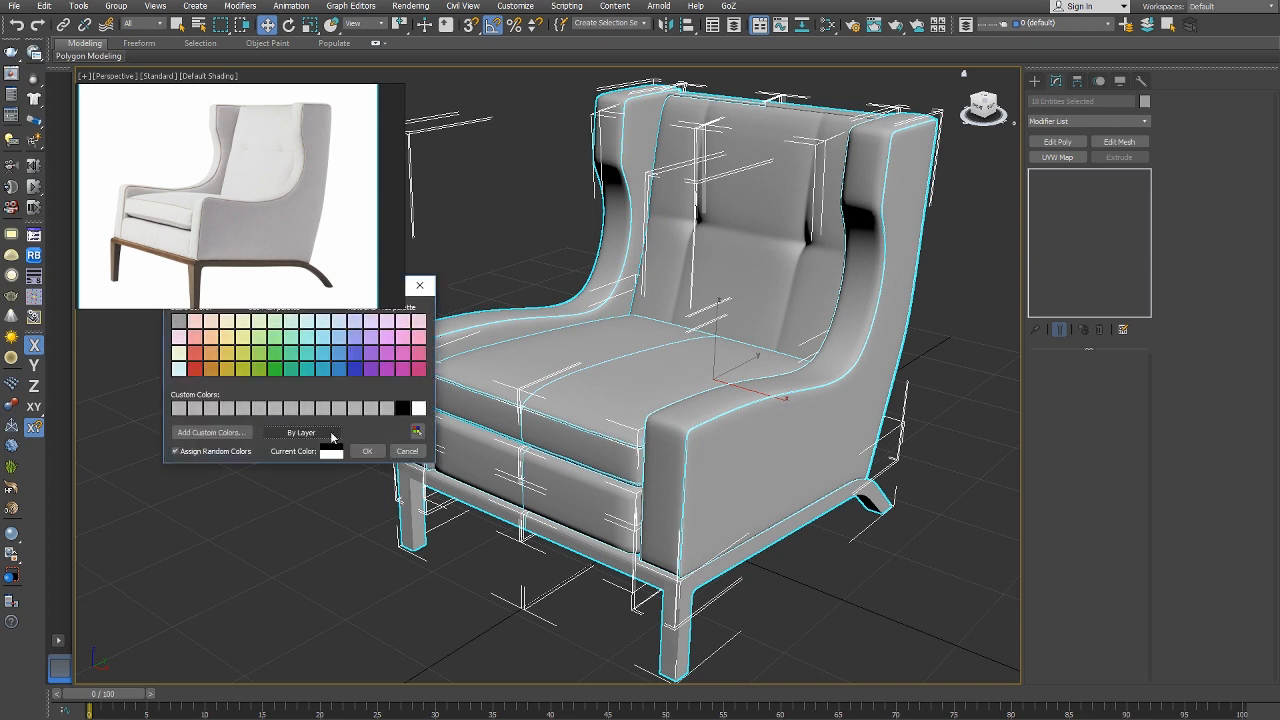
left_click(365, 454)
left_click(522, 267)
Examine the edged chair model from several angles, with a closer look at the seat cushion in front view.
middle_click_drag(522, 267, 490, 293)
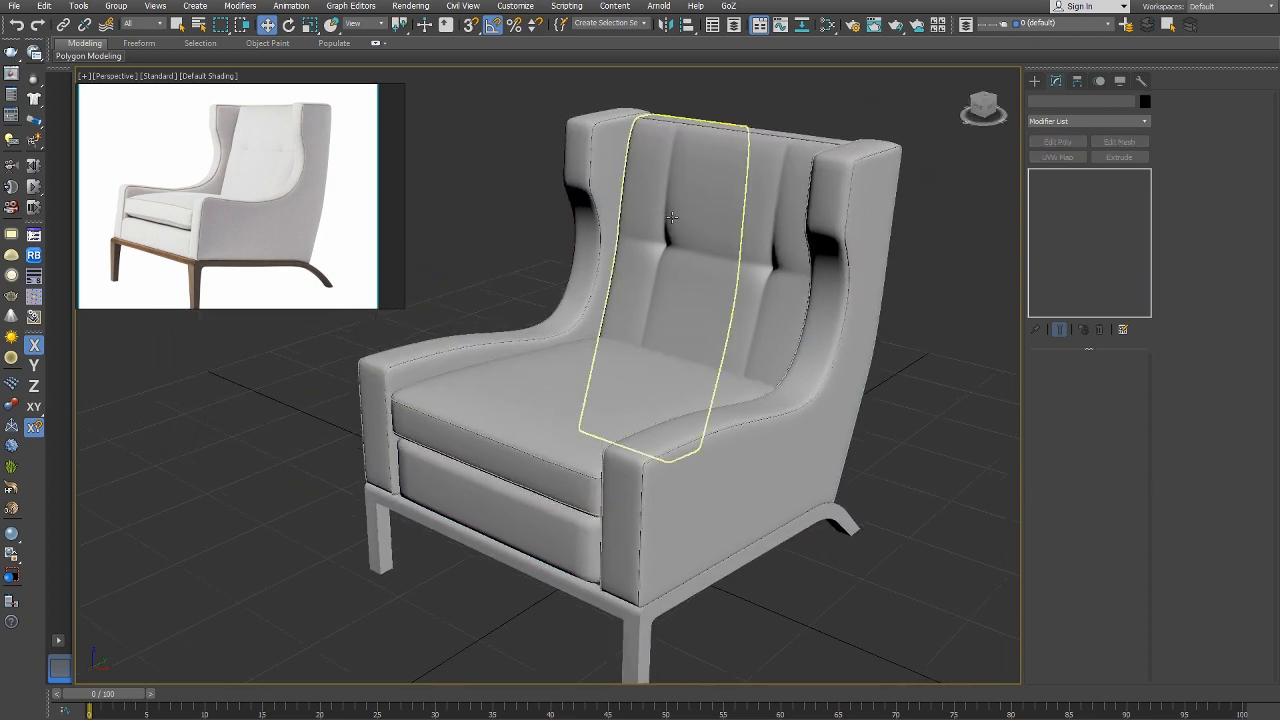
mouse_move(648, 270)
middle_mouse_down()
mouse_move(652, 281)
mouse_move(663, 271)
middle_mouse_up()
key("F4")
right_click(921, 303)
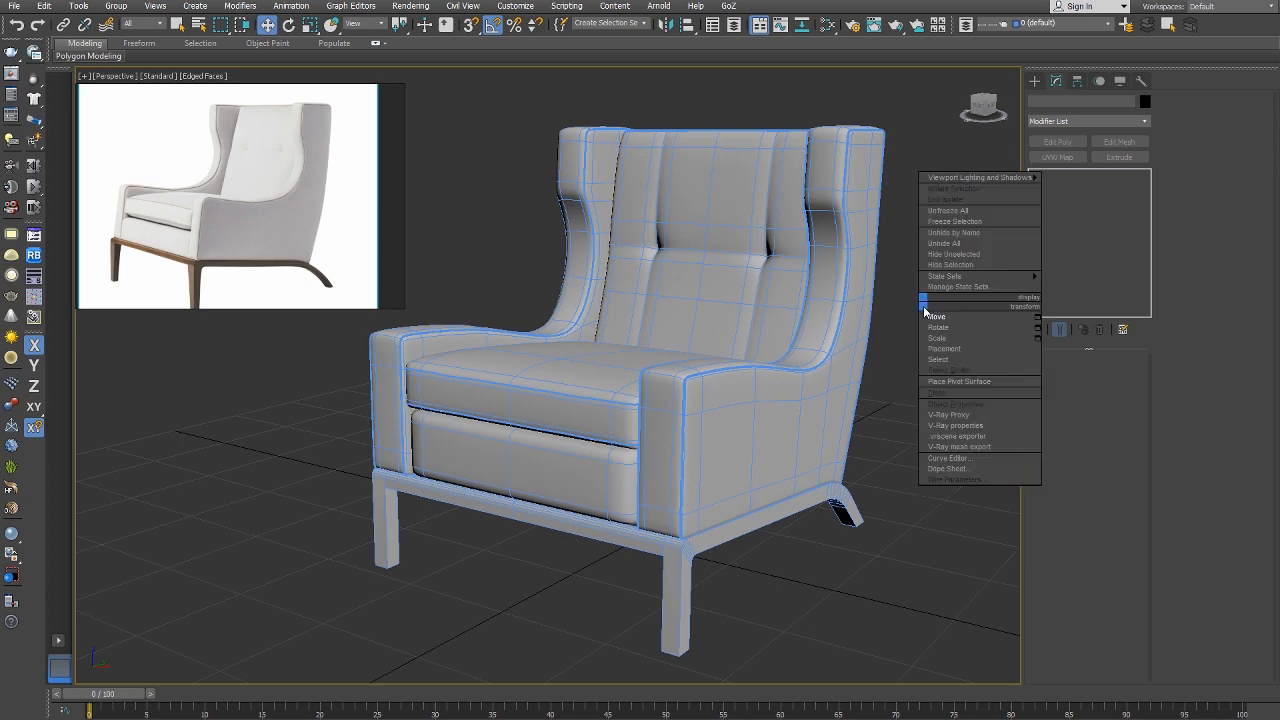
middle_click_drag(921, 306, 870, 325, "alt")
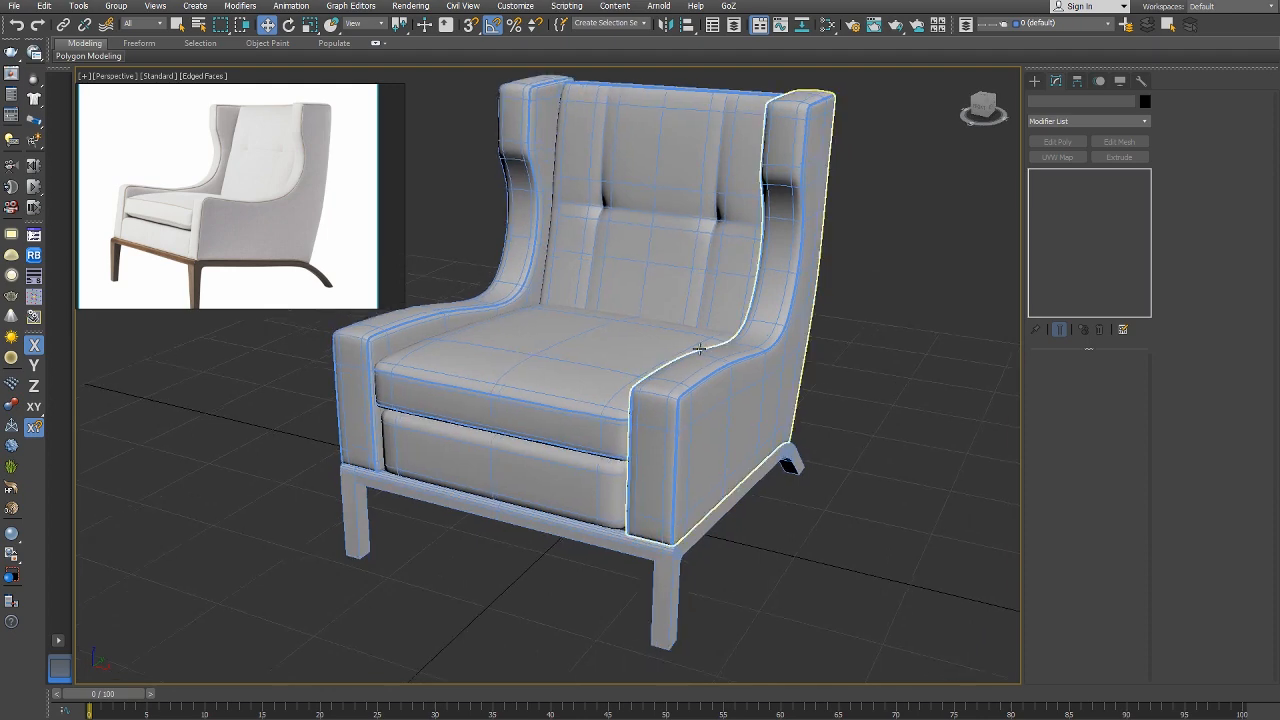
mouse_move(565, 352)
middle_mouse_down("alt")
mouse_move(602, 383)
mouse_move(763, 451)
mouse_move(605, 432)
middle_mouse_up("alt")
left_click(577, 389)
key("f")
key("z")
key("F3")
key("F3")
mouse_move(530, 313)
middle_mouse_down()
mouse_move(489, 409)
mouse_move(446, 453)
mouse_move(457, 386)
mouse_move(485, 350)
mouse_move(561, 421)
mouse_move(512, 420)
middle_mouse_up()
key("p")
scroll(446, 453, "down", 5)
scroll(484, 350, "down", 5)
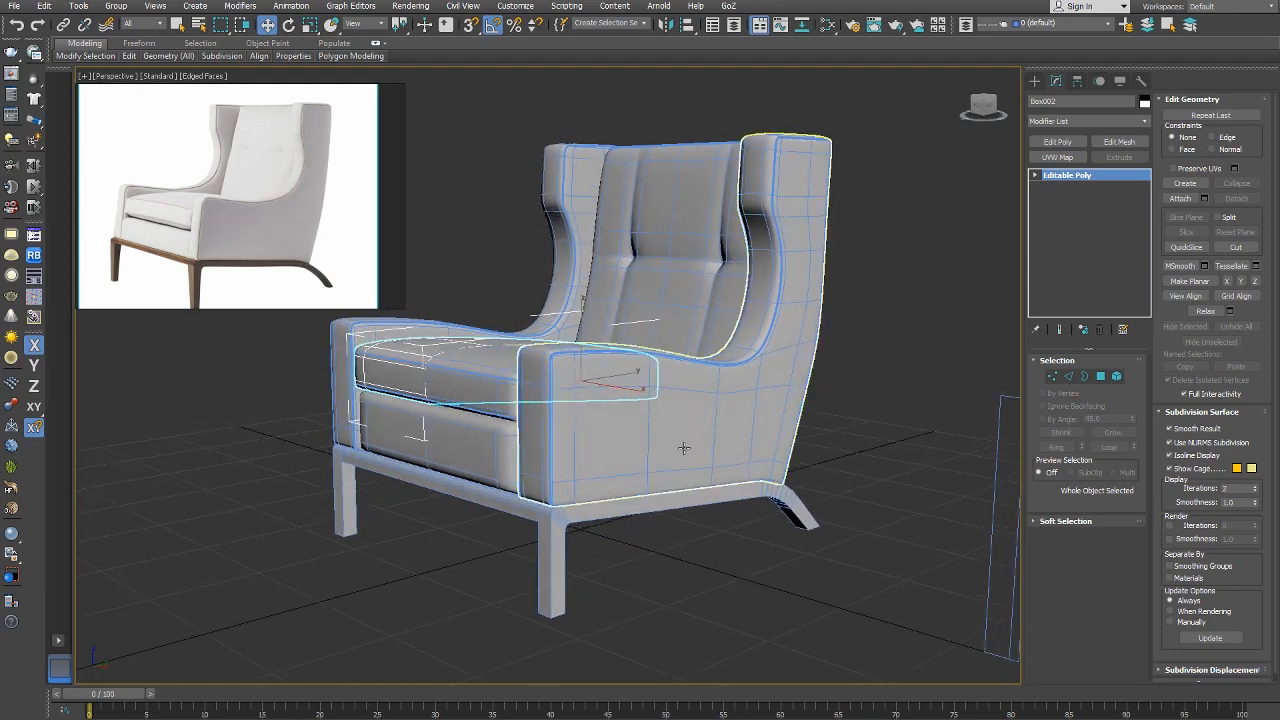
left_click(863, 424)
middle_click_drag(873, 429, 860, 434, "alt")
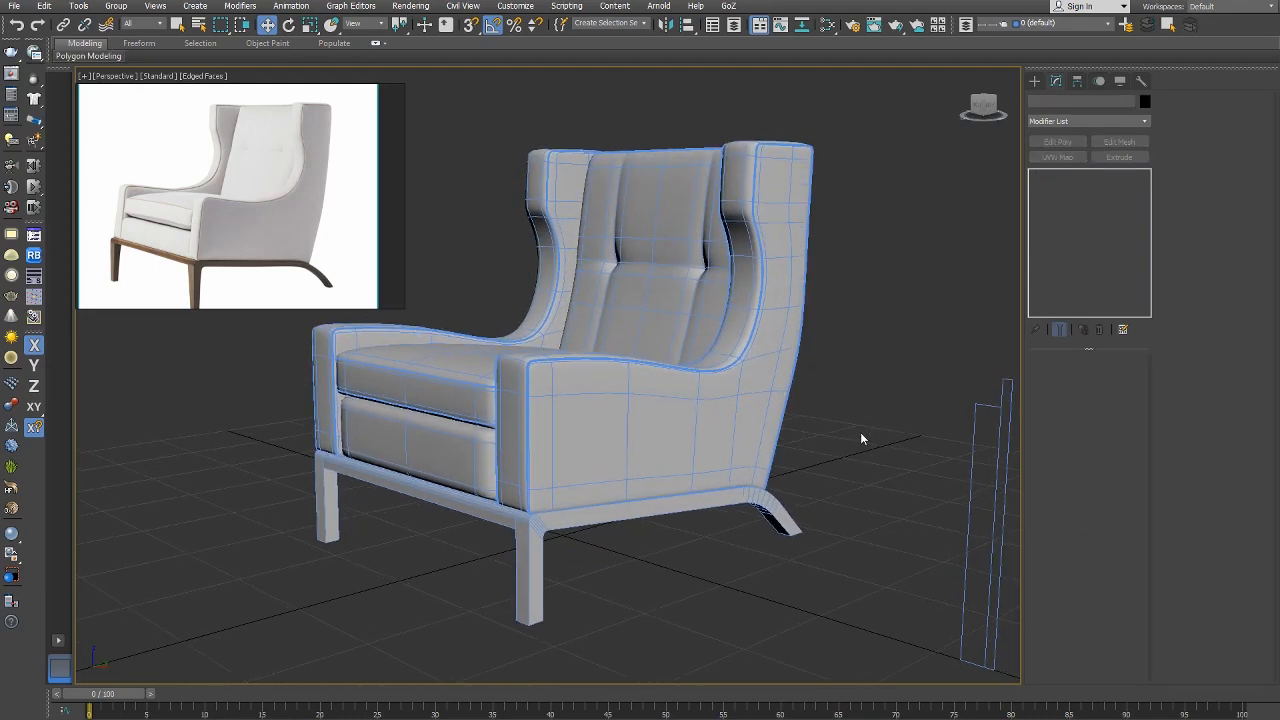
middle_click_drag(861, 440, 874, 446, "alt")
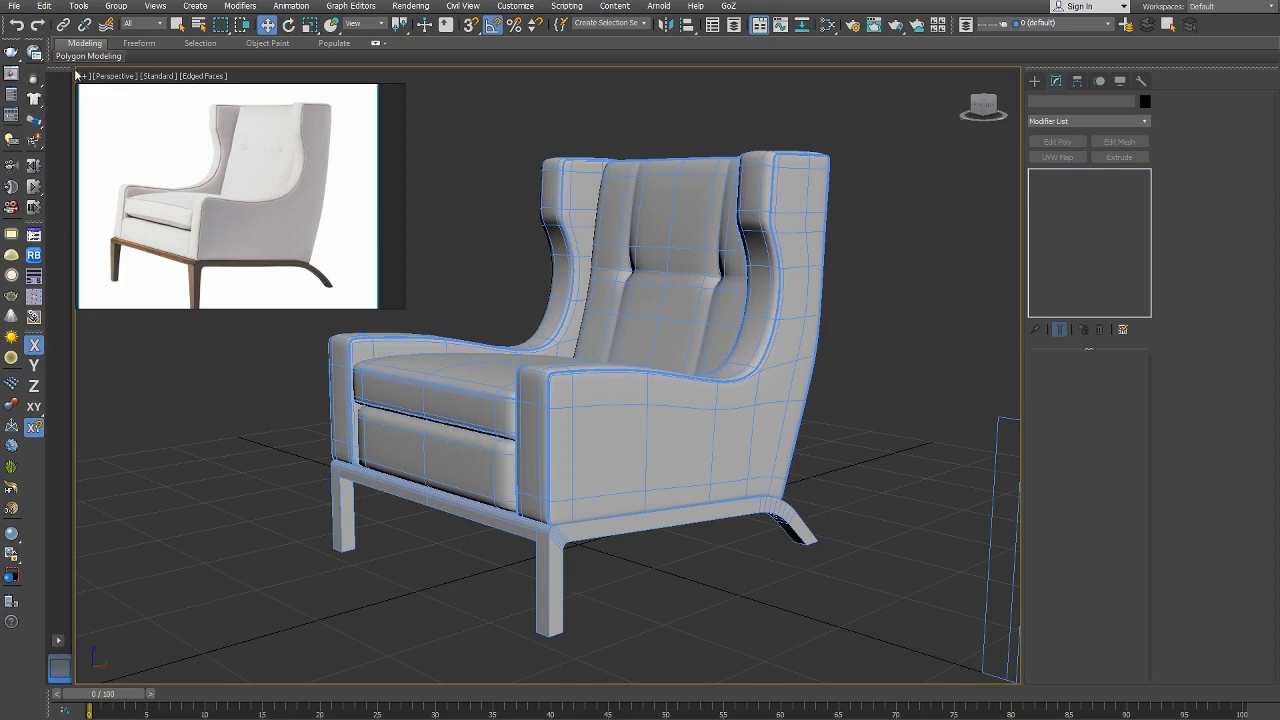
Open the Slate Material Editor and bring the VRayHDRI Map #0 into its node view.
left_click_drag(313, 153, 802, 213)
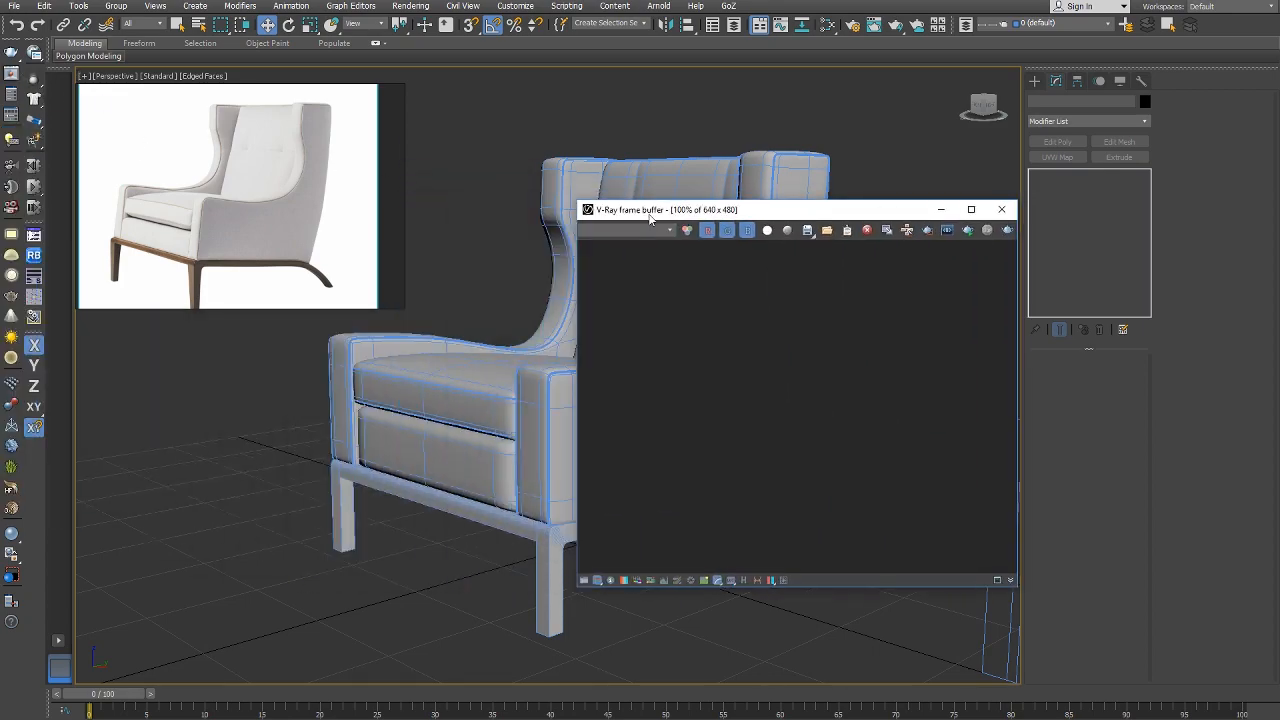
left_click(828, 25)
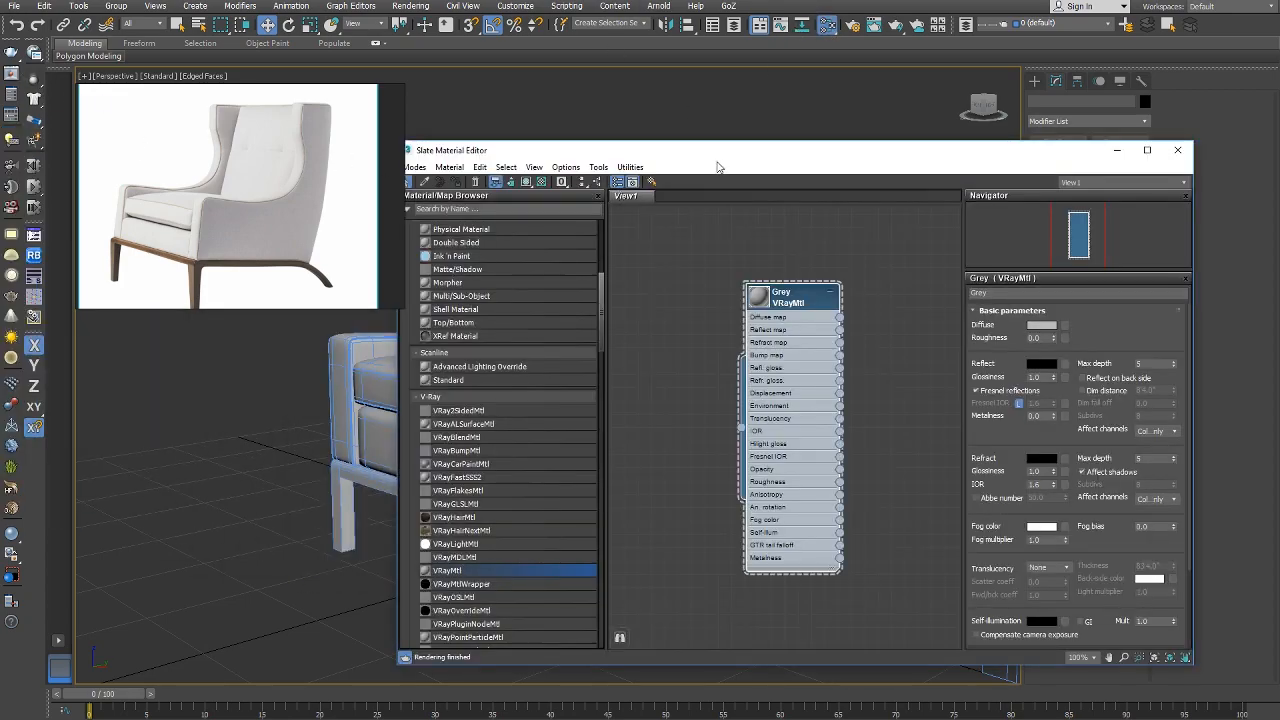
scroll(617, 370, "up", 4)
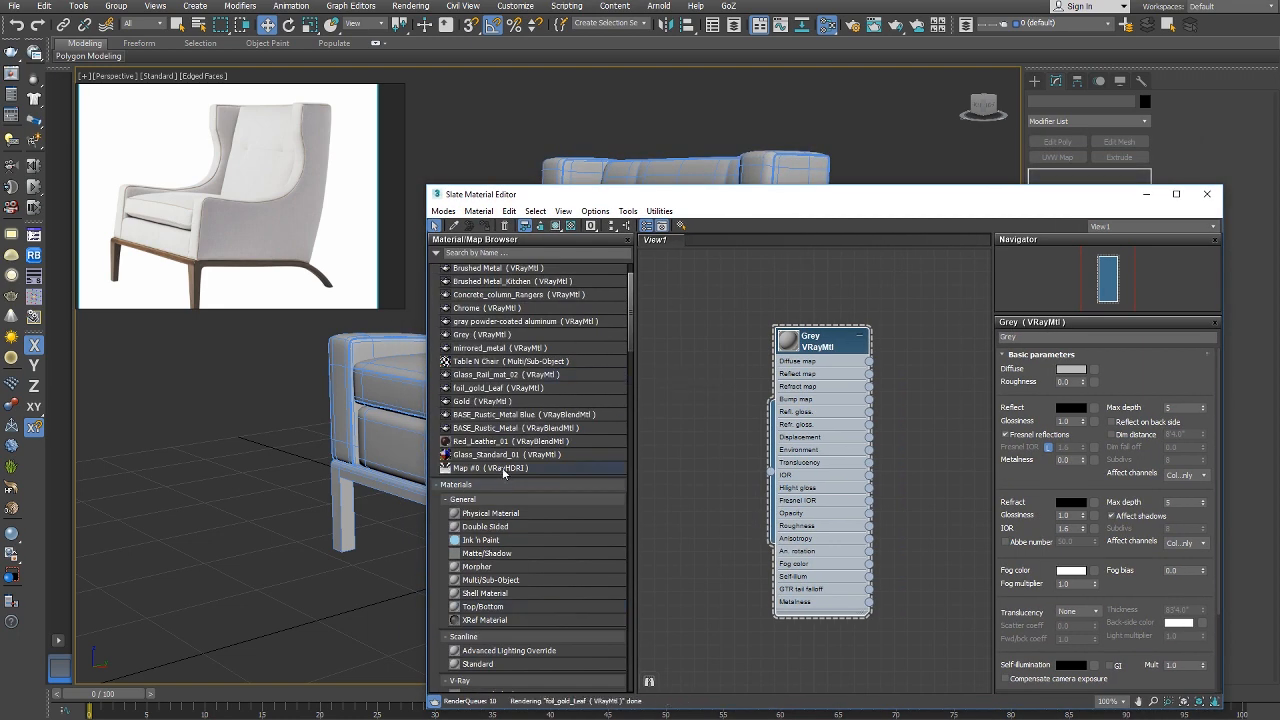
left_click_drag(710, 256, 709, 258)
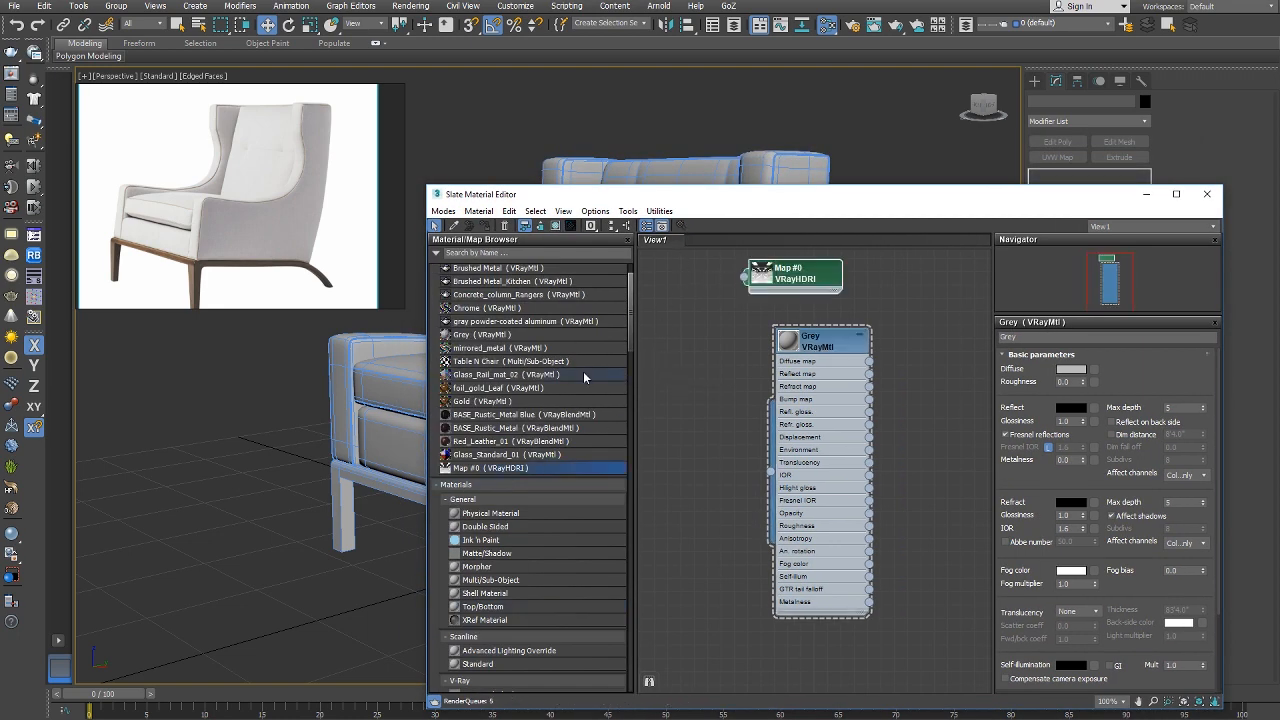
scroll(601, 388, "down", 6)
left_click_drag(745, 200, 532, 191)
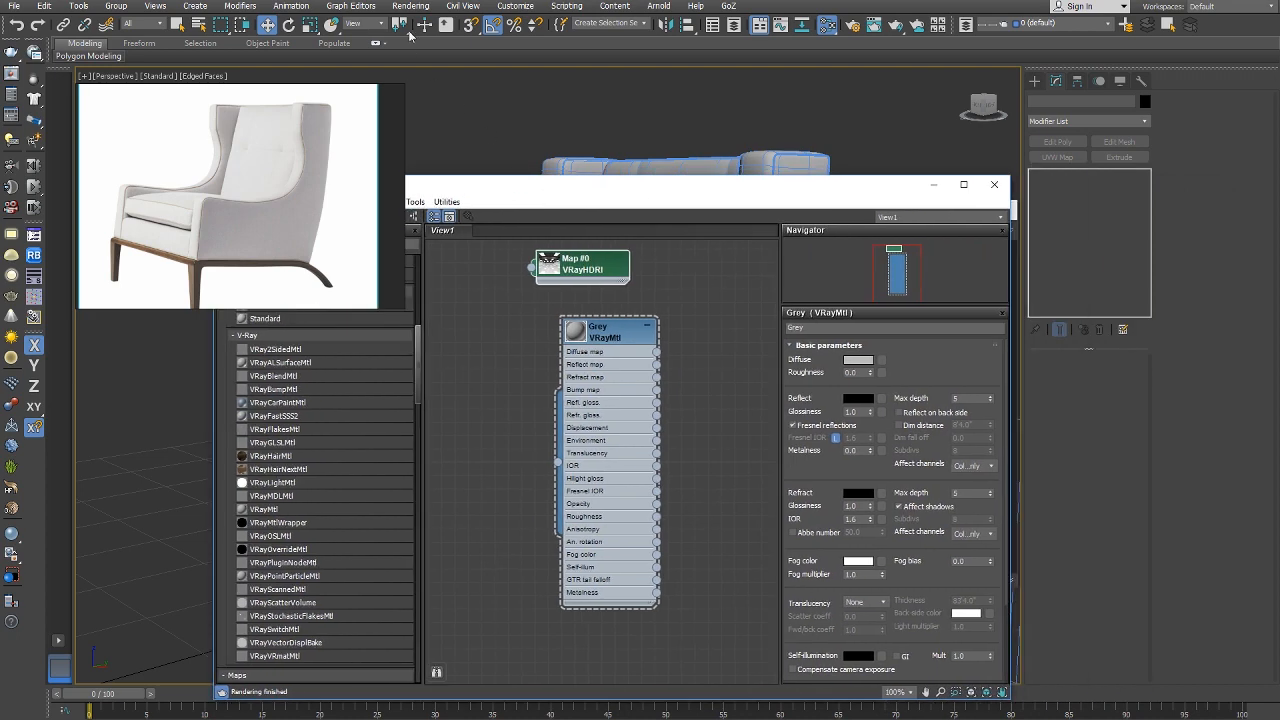
Open the environment settings and arrange the reference photo and the settings window clear of each other.
left_click(476, 8)
mouse_move(420, 10)
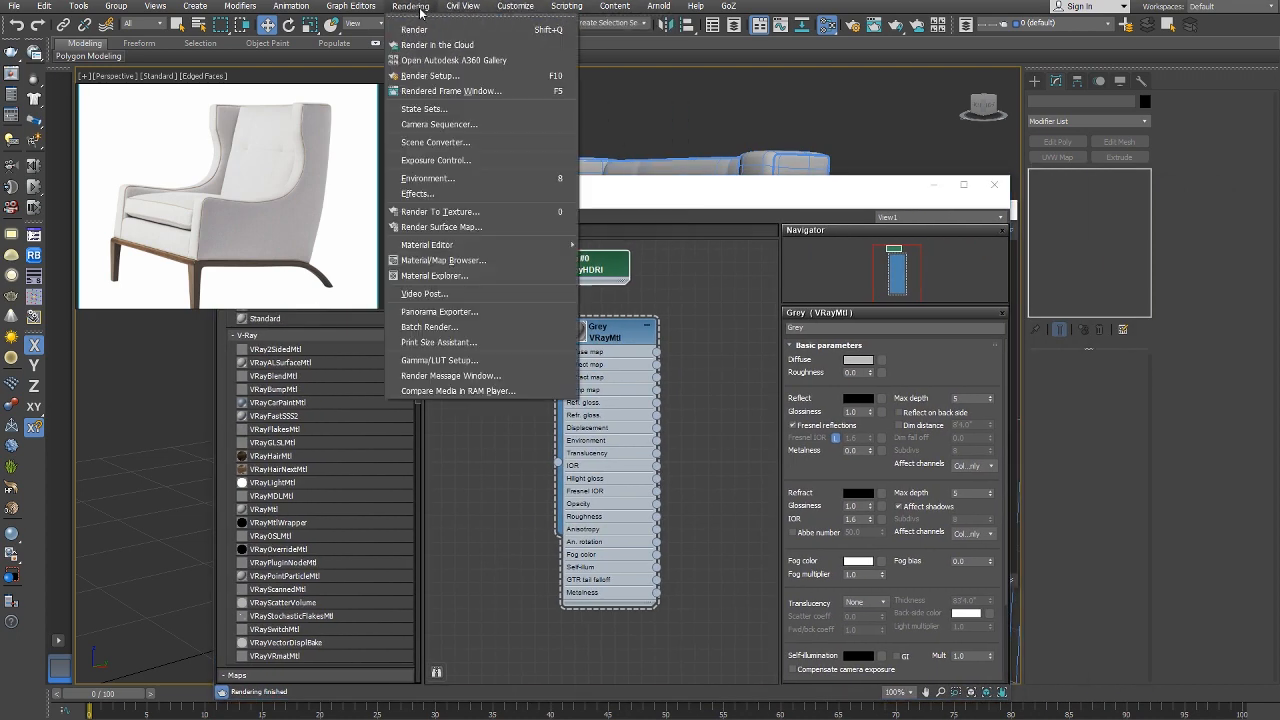
left_click(440, 179)
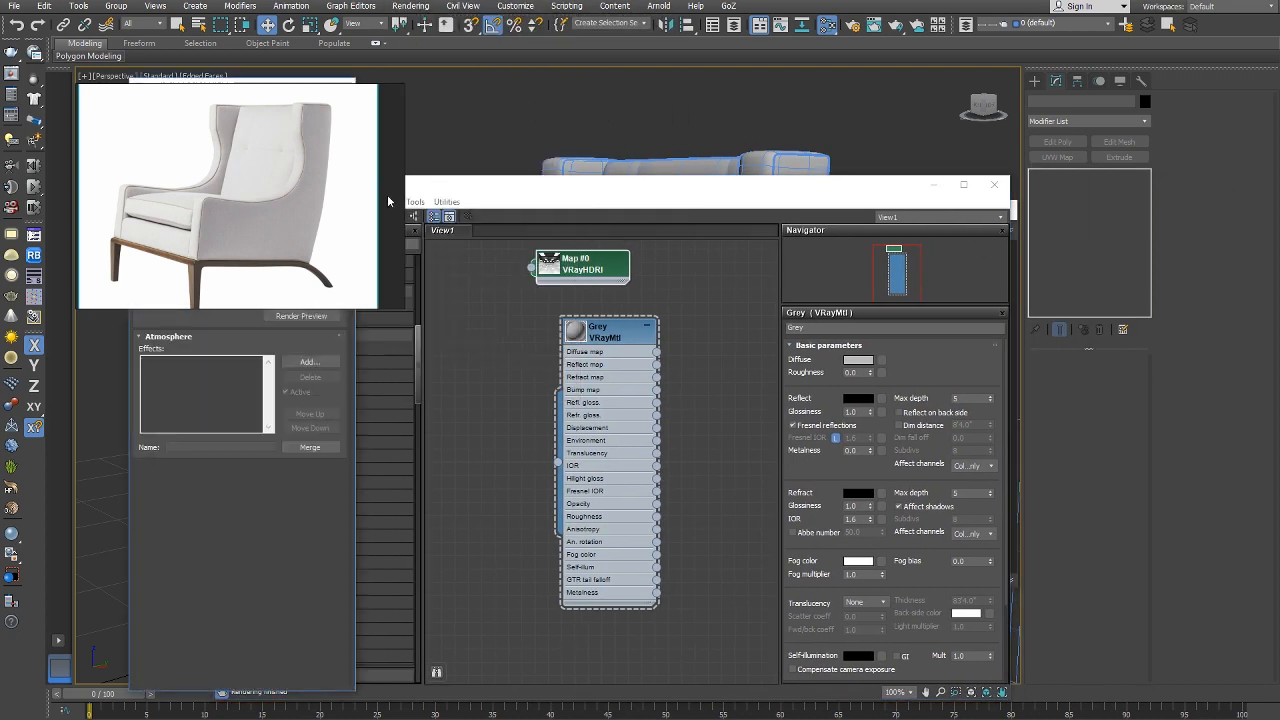
left_click_drag(301, 122, 294, 494)
left_click_drag(247, 90, 811, 101)
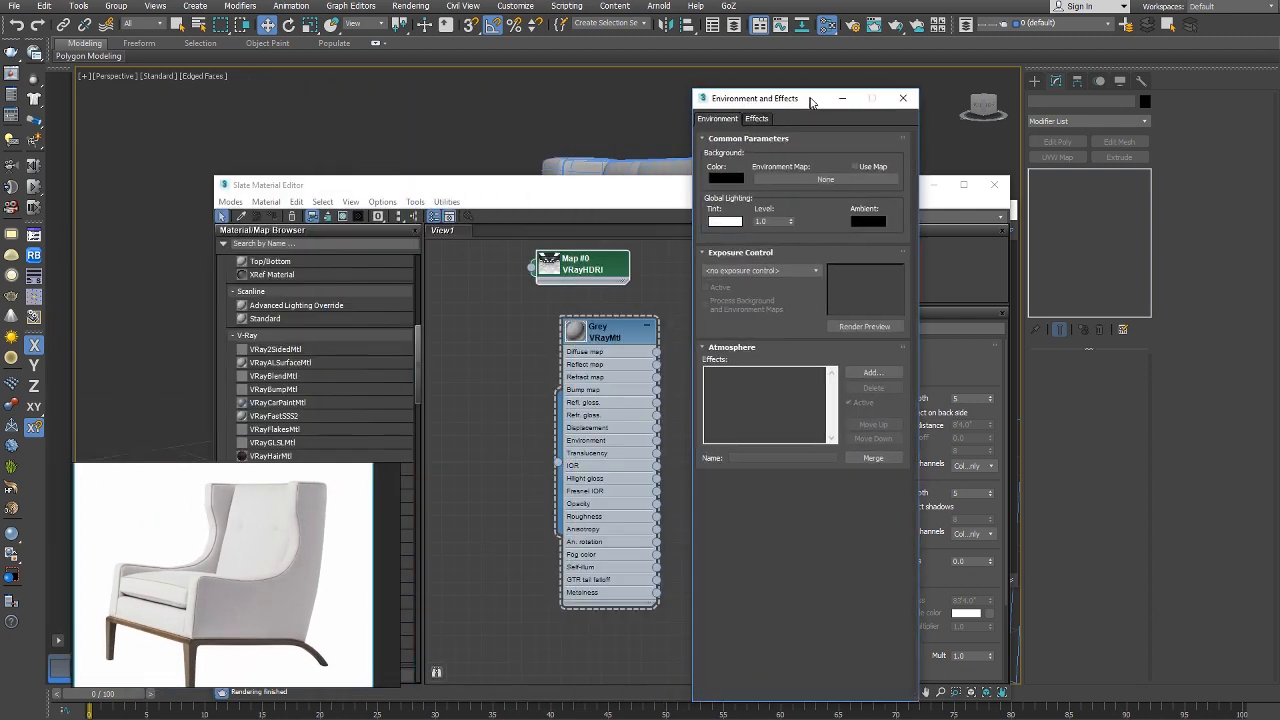
Assign the VRayHDRI map to the background environment map as an instance, and close the environment settings and material editor.
left_click_drag(536, 270, 740, 218)
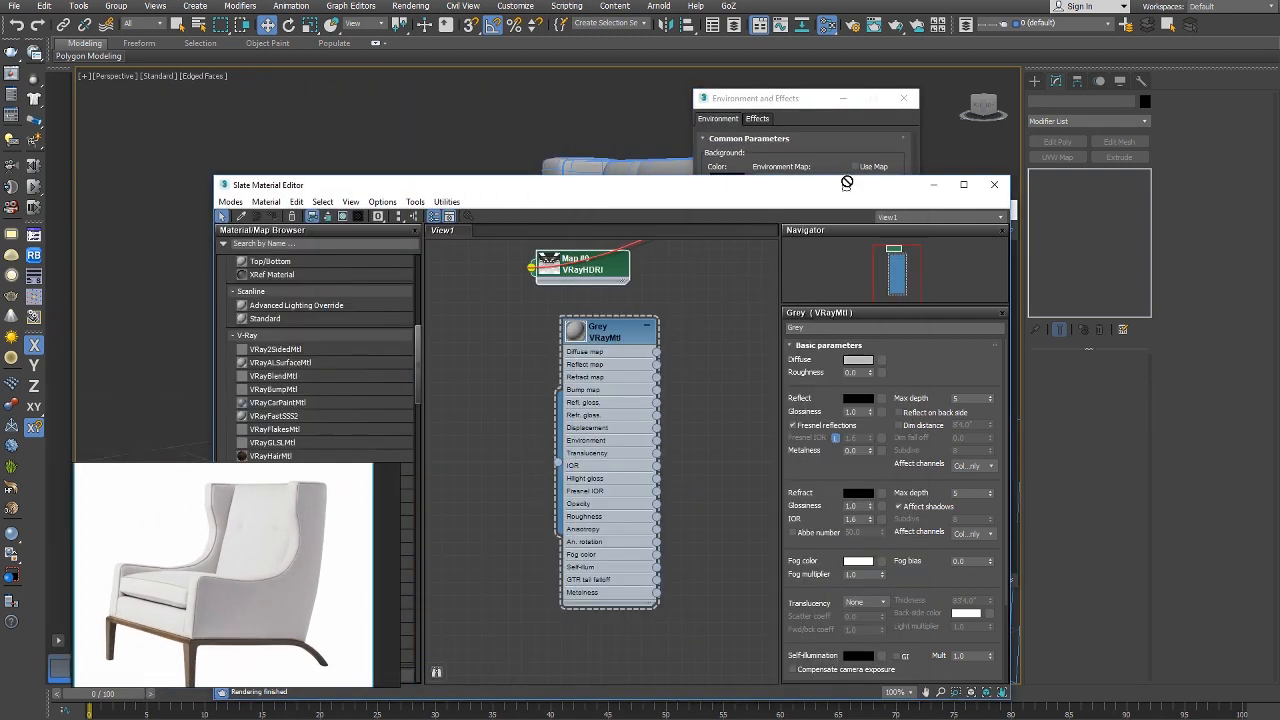
left_click_drag(820, 110, 969, 63)
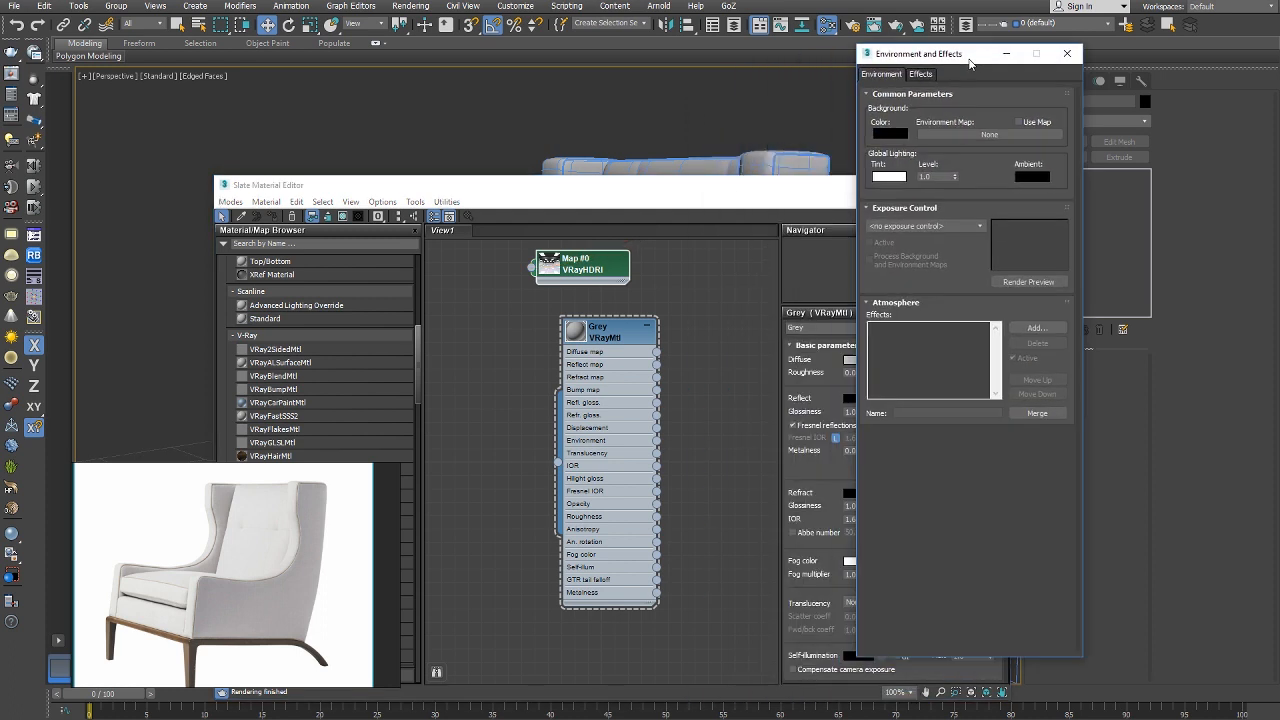
left_click(535, 270)
left_click_drag(1007, 135, 1006, 136)
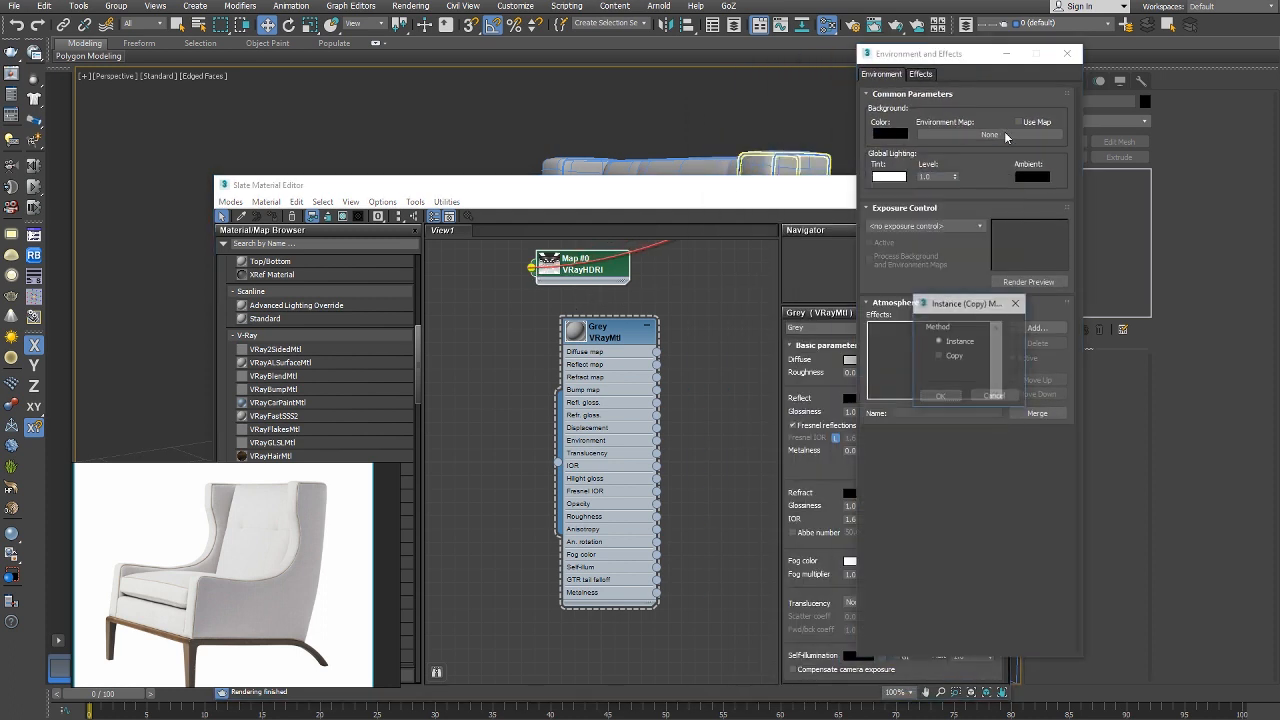
left_click(940, 404)
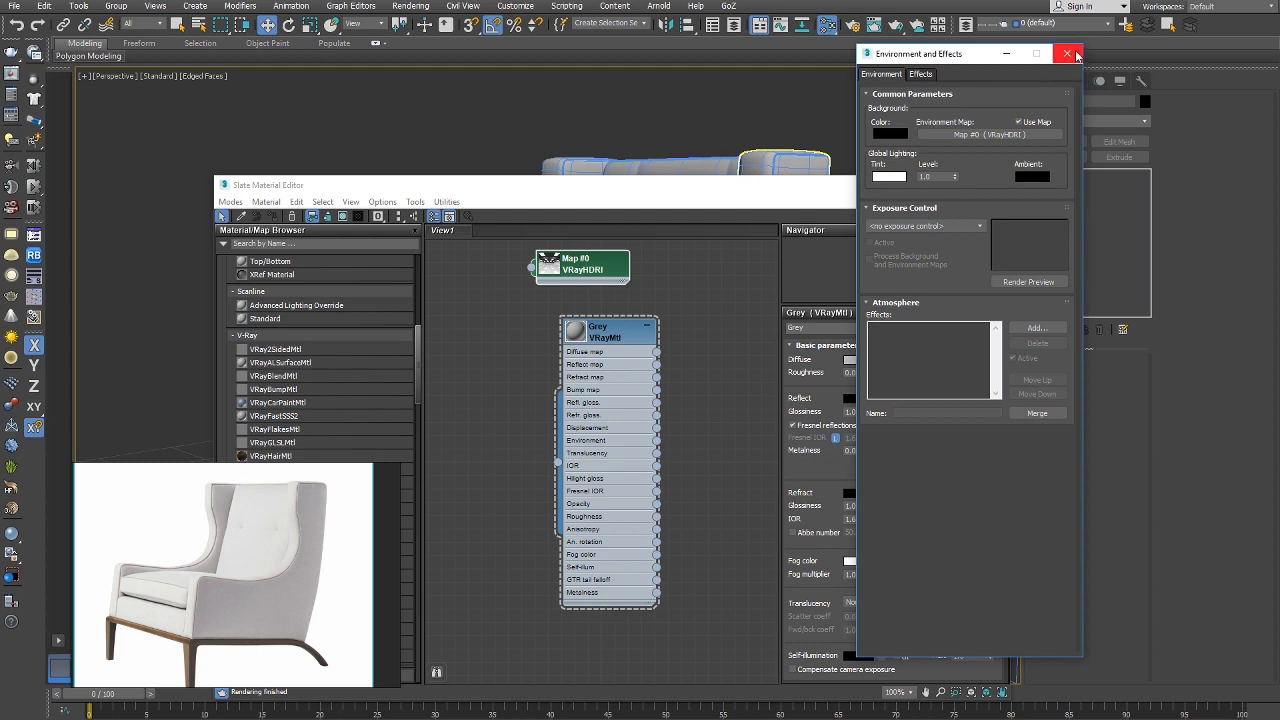
left_click(1067, 54)
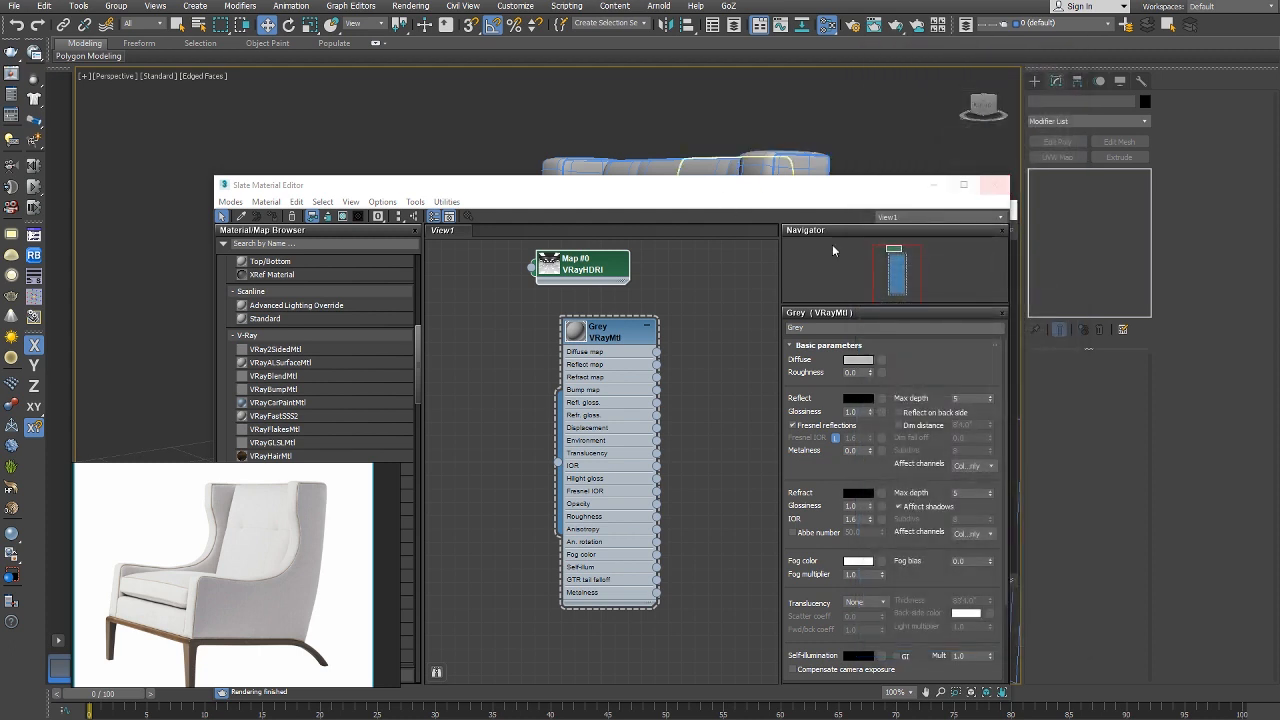
left_click(589, 279)
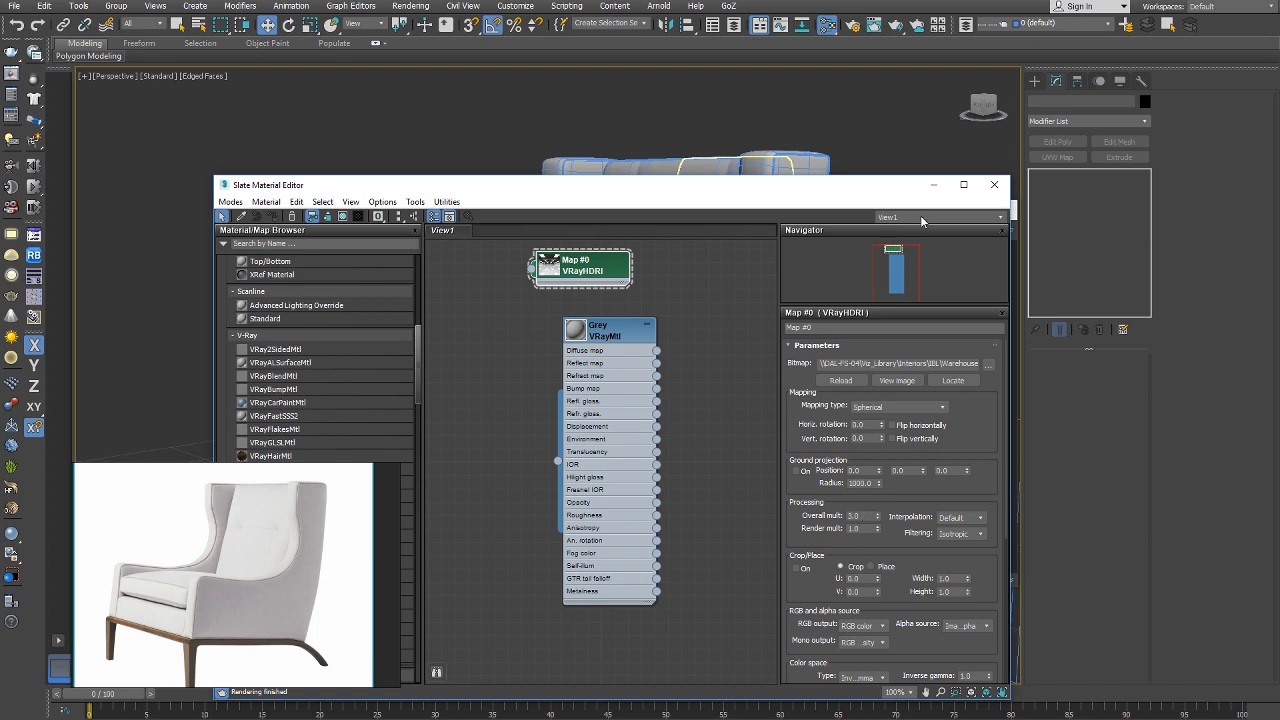
left_click(995, 187)
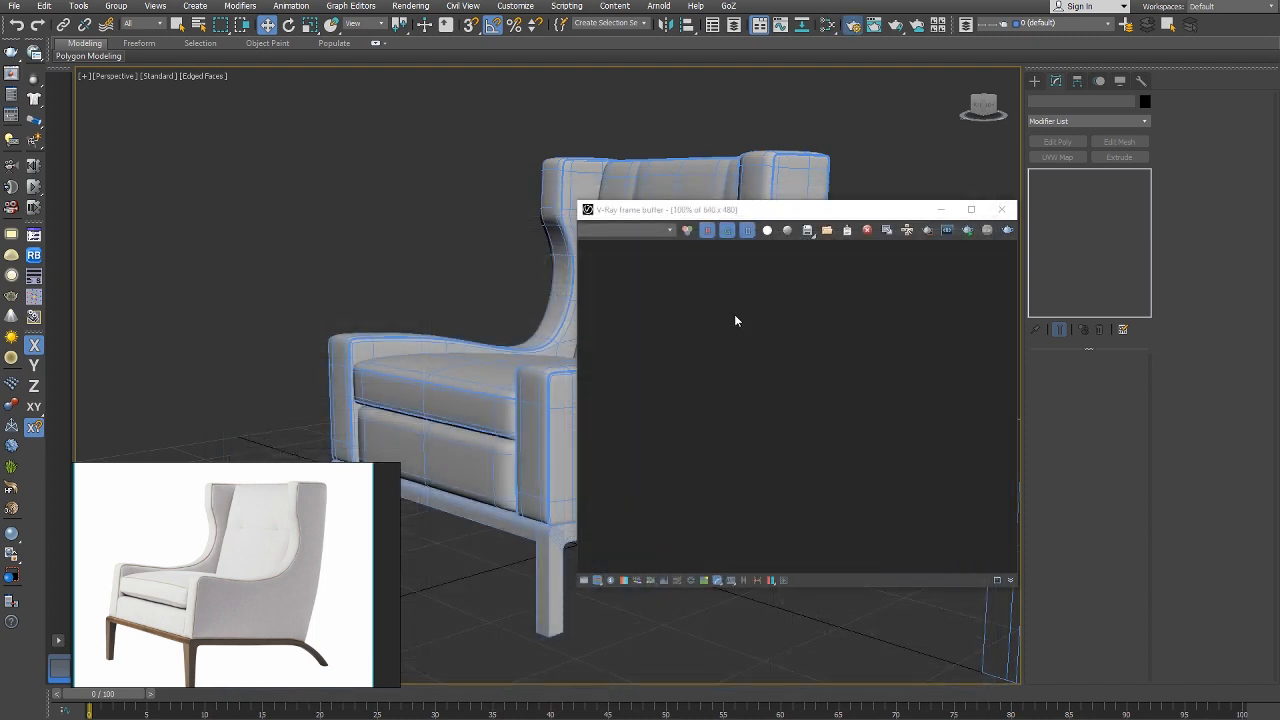
Review the auto exposure and auto white balance options in the V-Ray camera render settings and close the render setup.
key("F10")
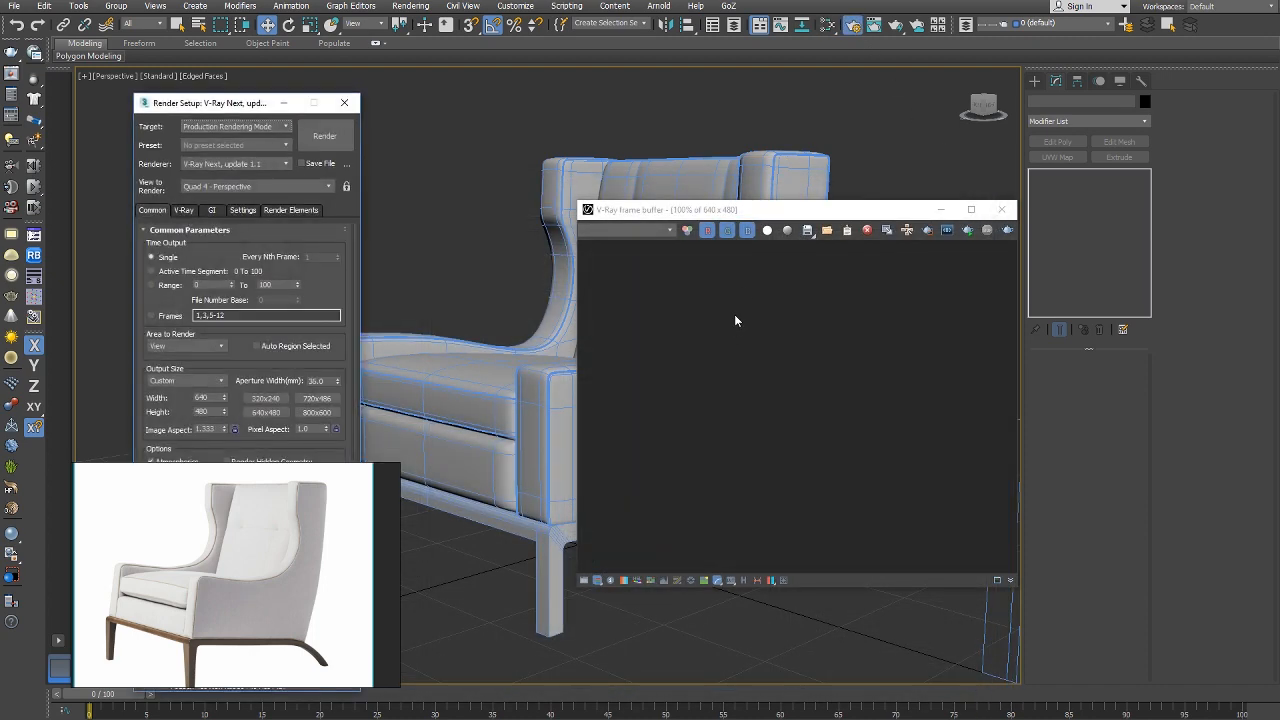
left_click_drag(226, 105, 660, 95)
left_click(620, 199)
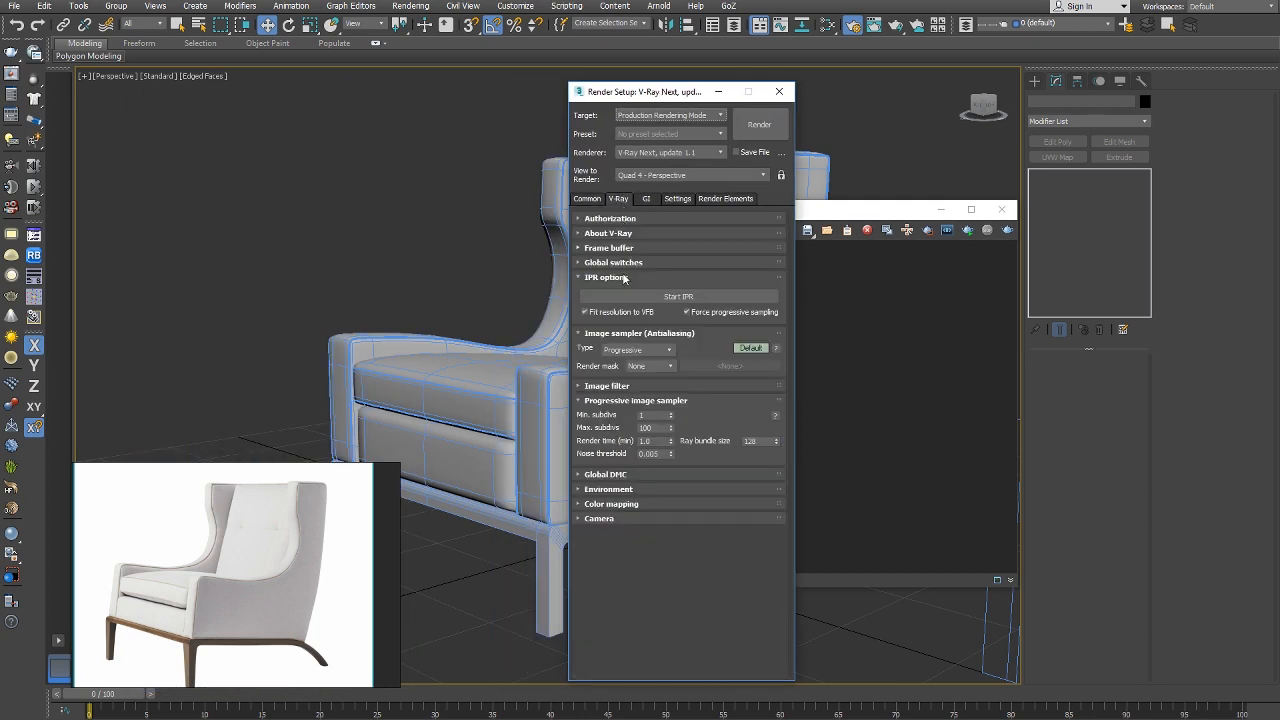
left_click(620, 524)
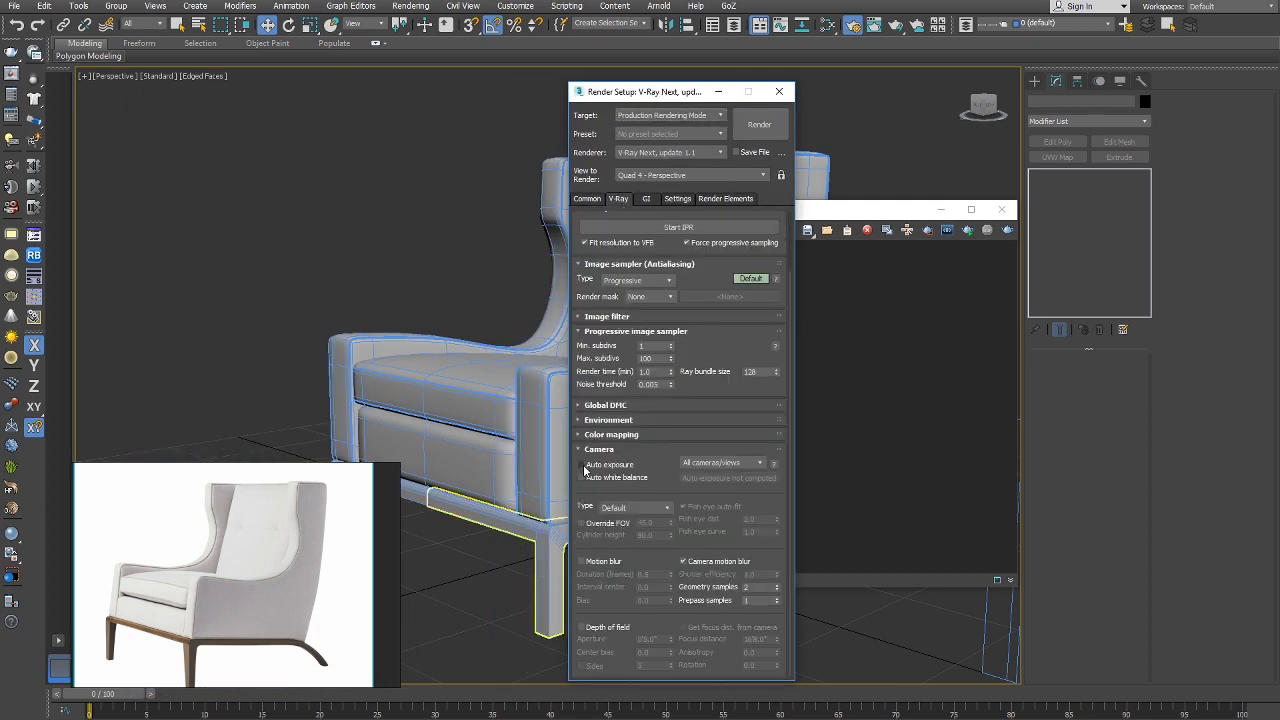
left_click(779, 91)
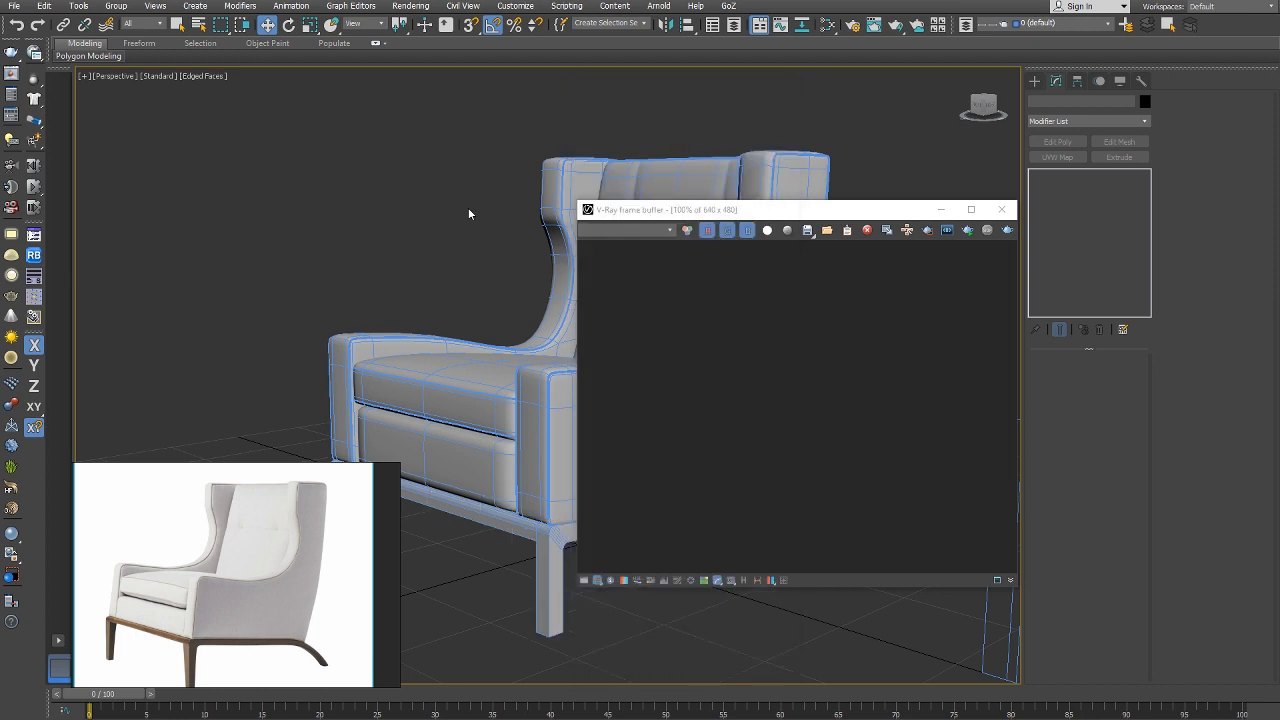
Move the V-Ray frame buffer off the chair and create a rectangular ground plane around the chair in the top view.
left_click_drag(869, 211, 1096, 335)
left_click(1031, 81)
left_click(1059, 217)
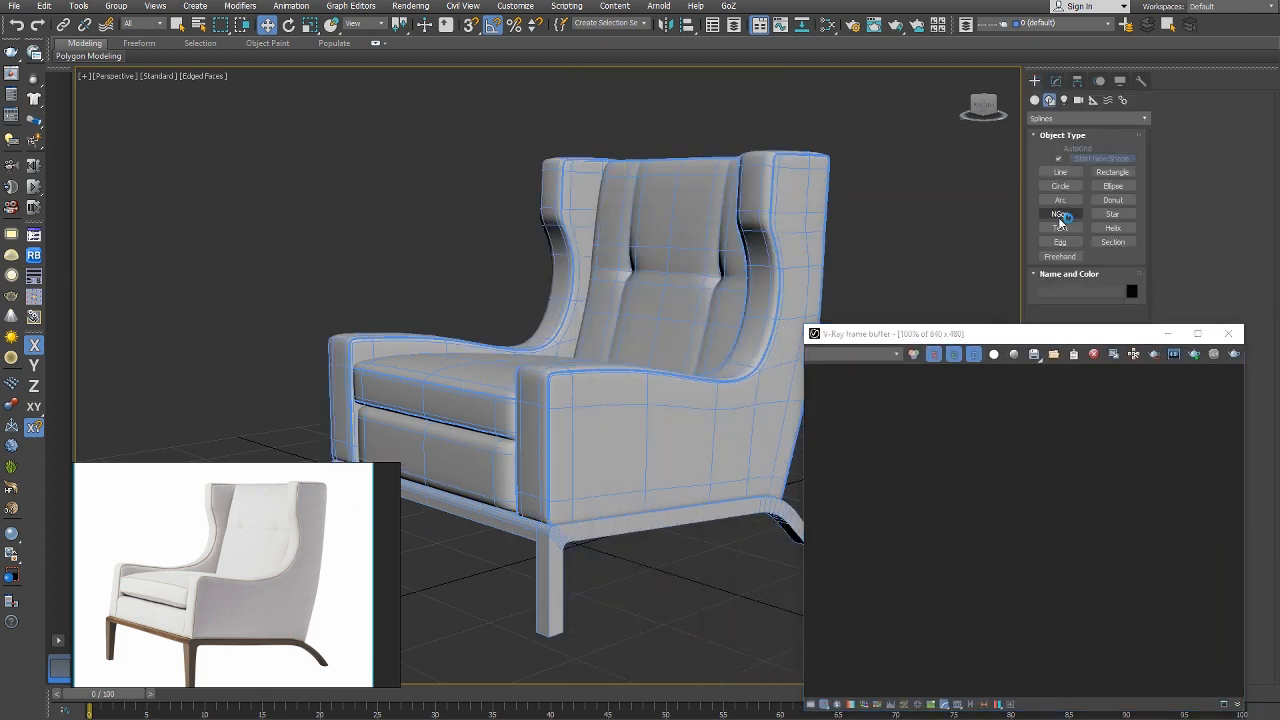
left_click(1034, 100)
left_click(1112, 217)
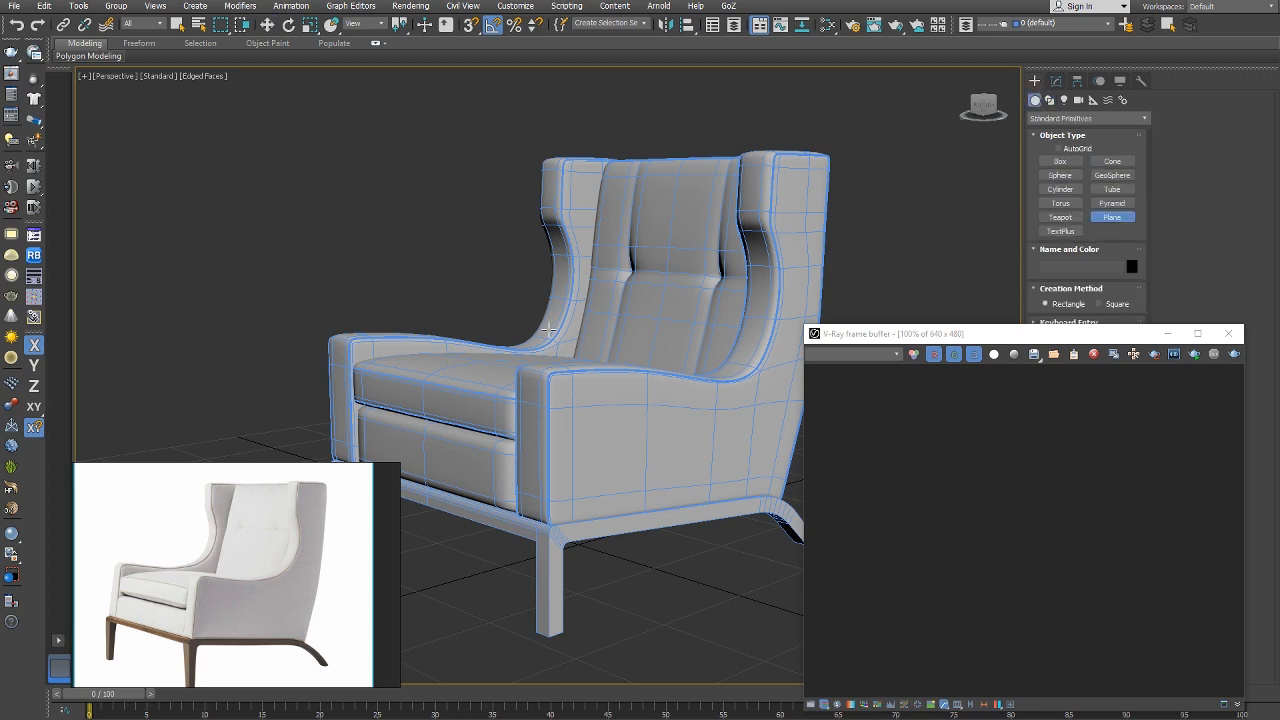
key("t")
scroll(550, 215, "down", 5)
left_click_drag(572, 318, 670, 377)
key("w")
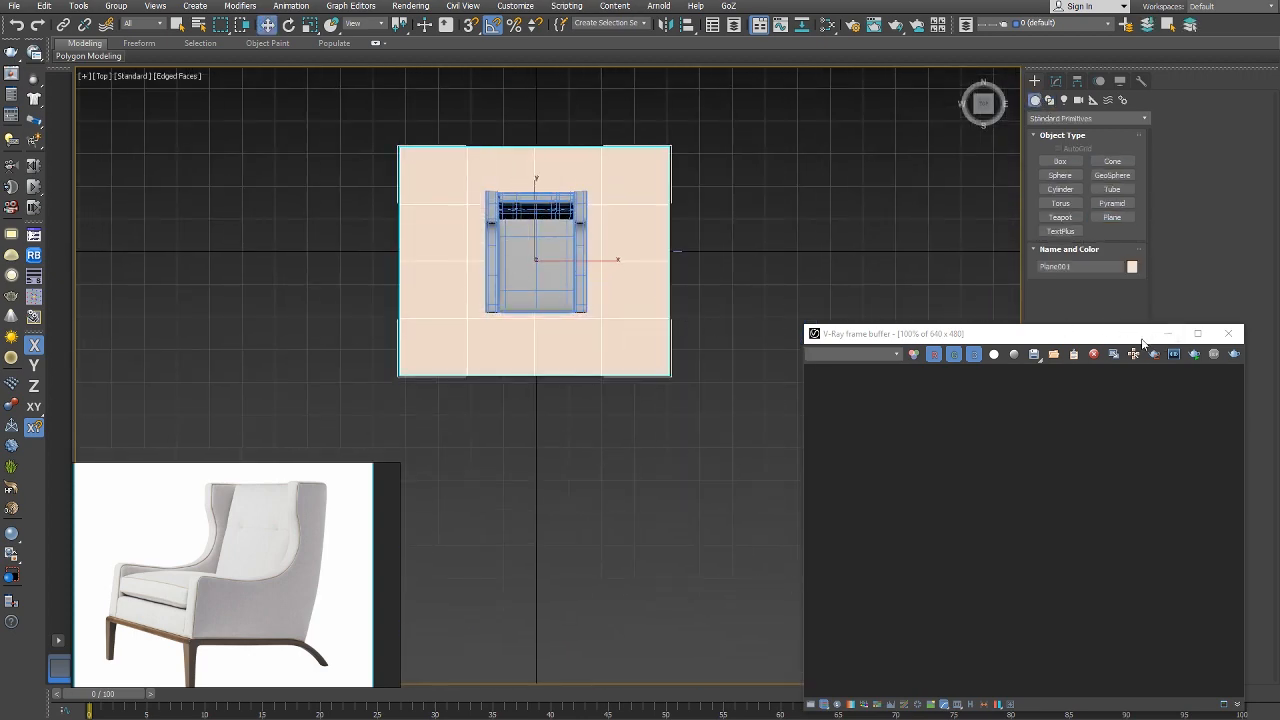
Assign the Grey VRayMtl material to the ground plane and close the material editor.
left_click_drag(1091, 339, 1076, 315)
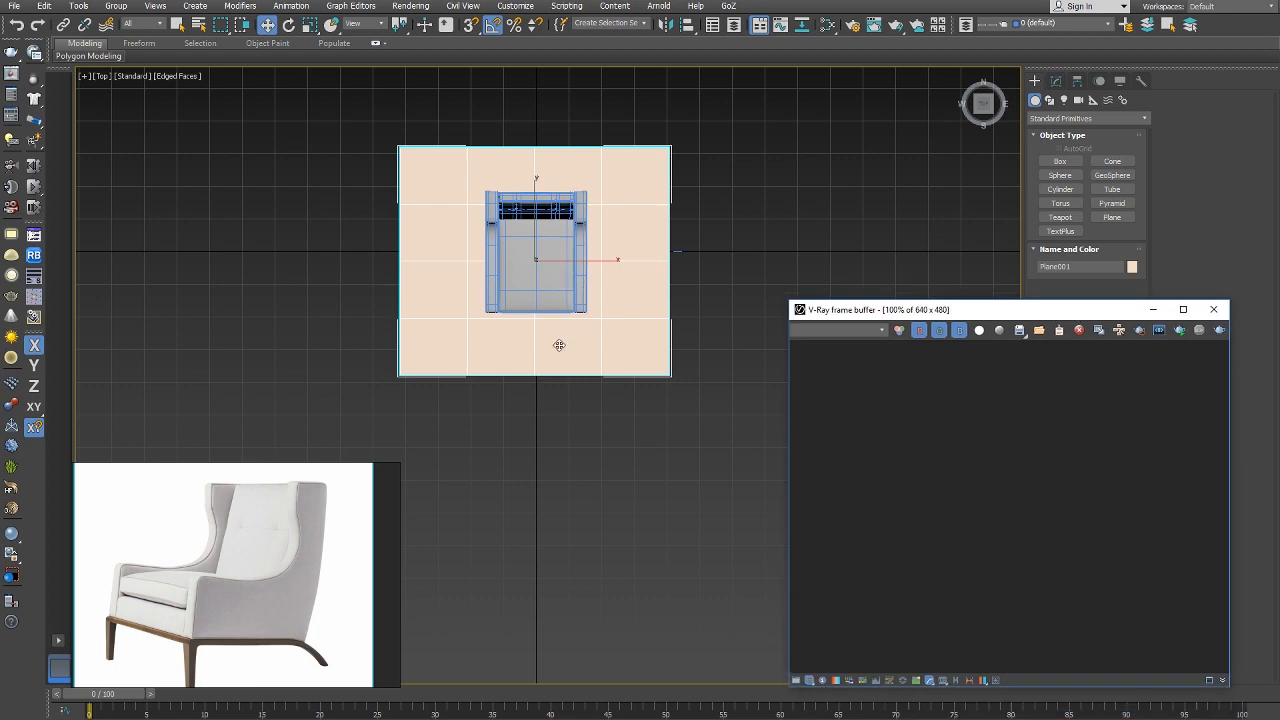
middle_click_drag(568, 385, 588, 360)
key("m")
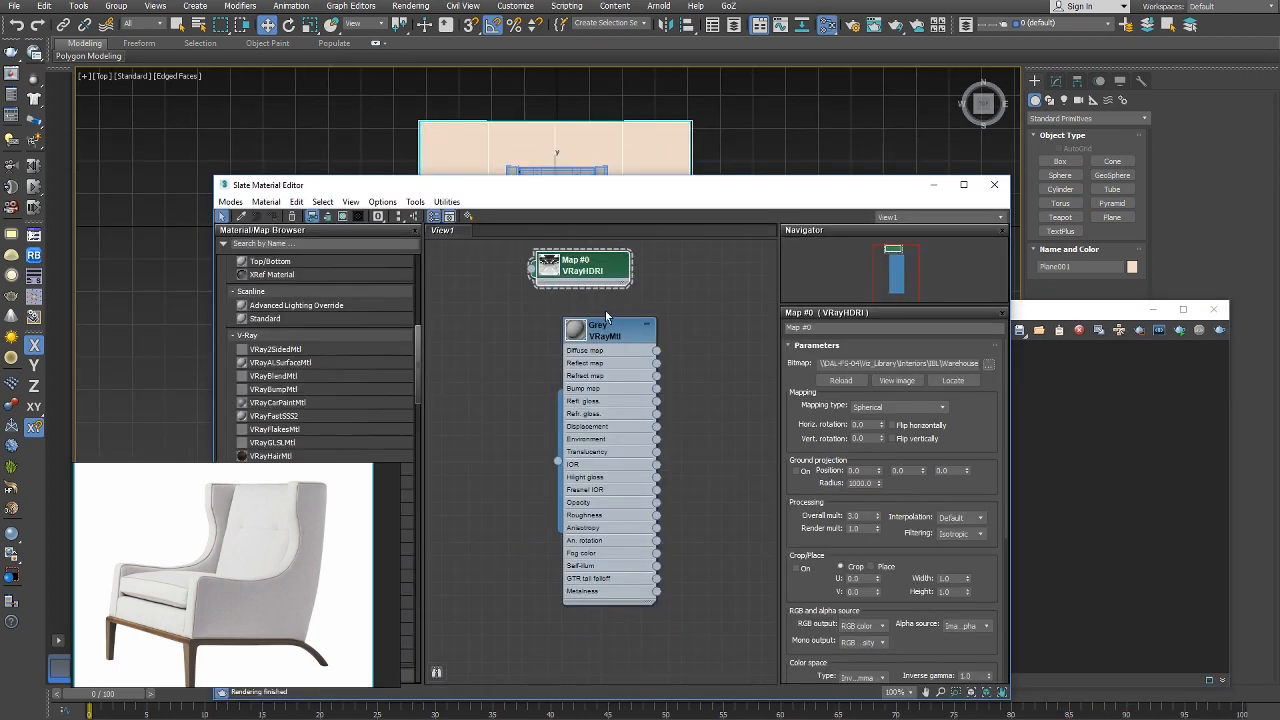
double_click(605, 326)
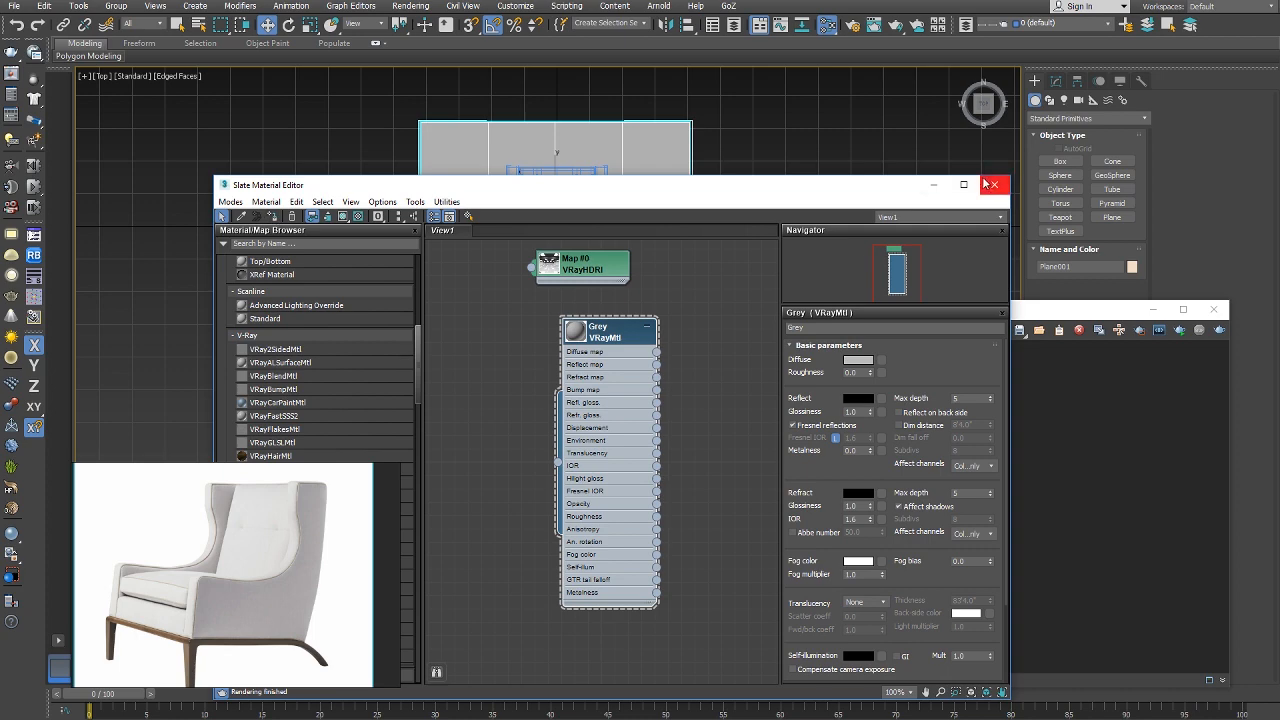
left_click(994, 184)
Shift the ground plane slightly under the chair in the perspective view and start an interactive V-Ray render.
key("p")
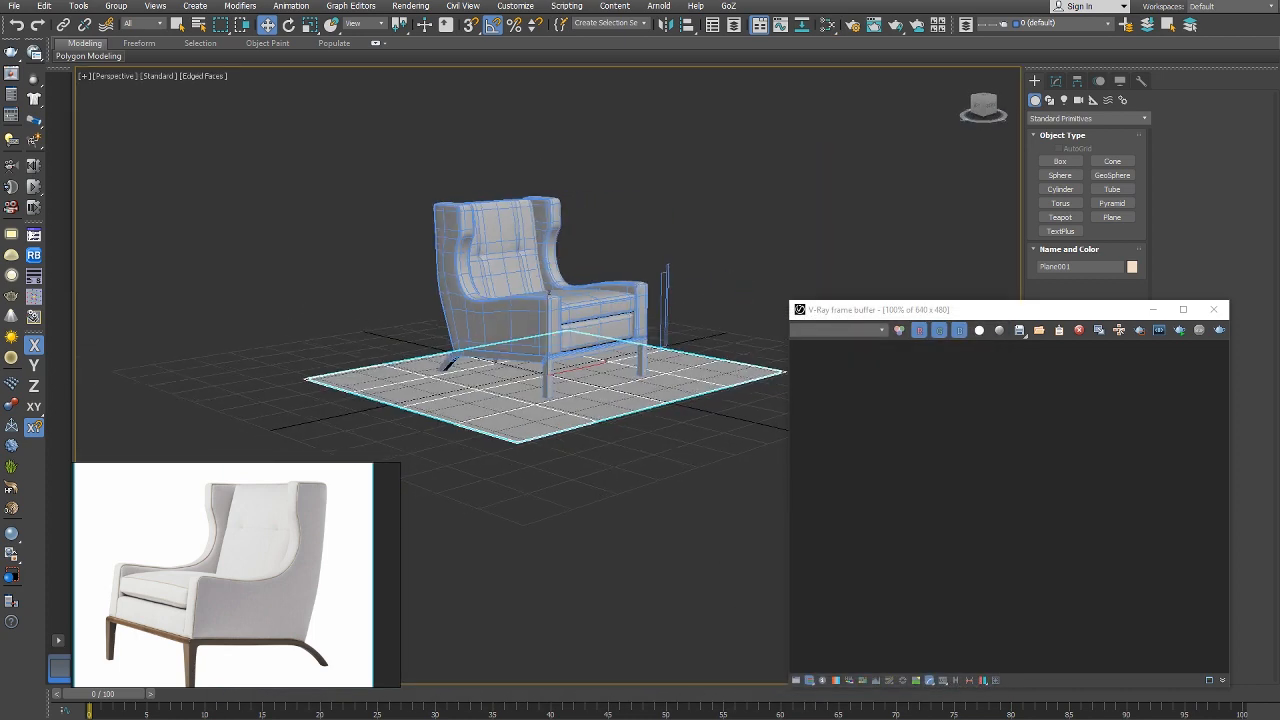
left_click_drag(516, 365, 507, 362)
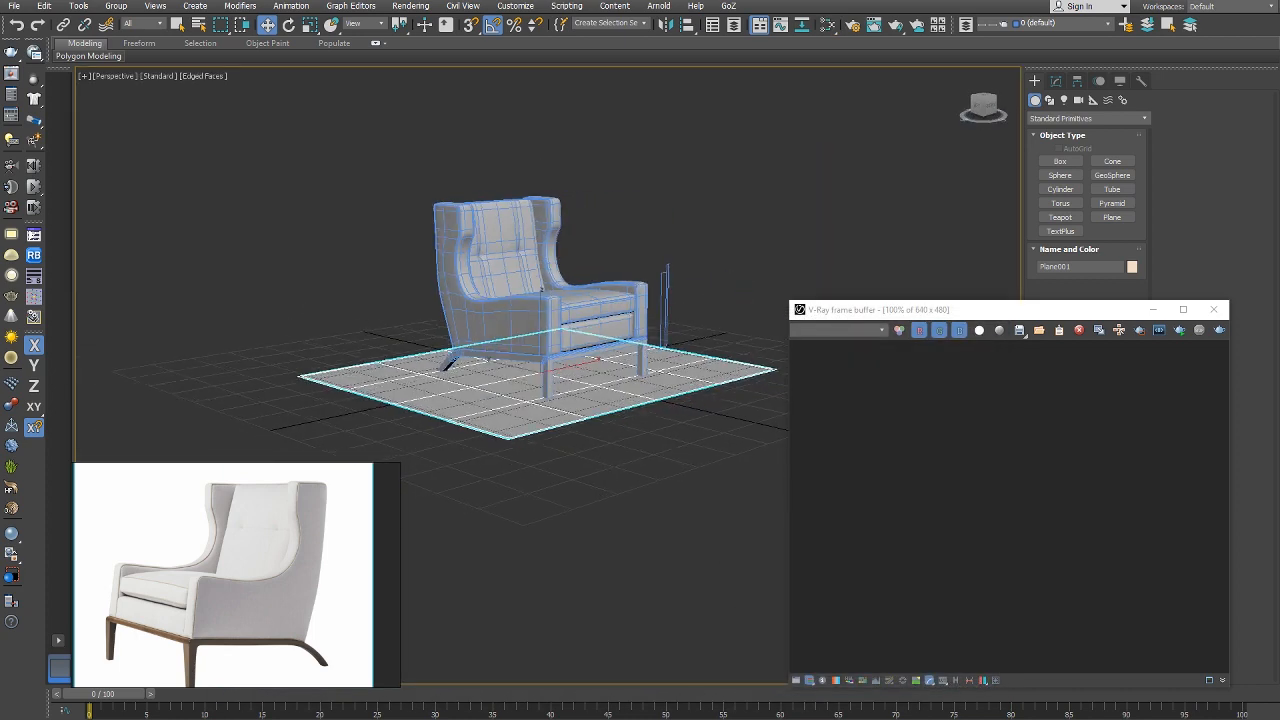
scroll(606, 443, "up", 5)
middle_click_drag(614, 423, 674, 522)
left_click(1164, 331)
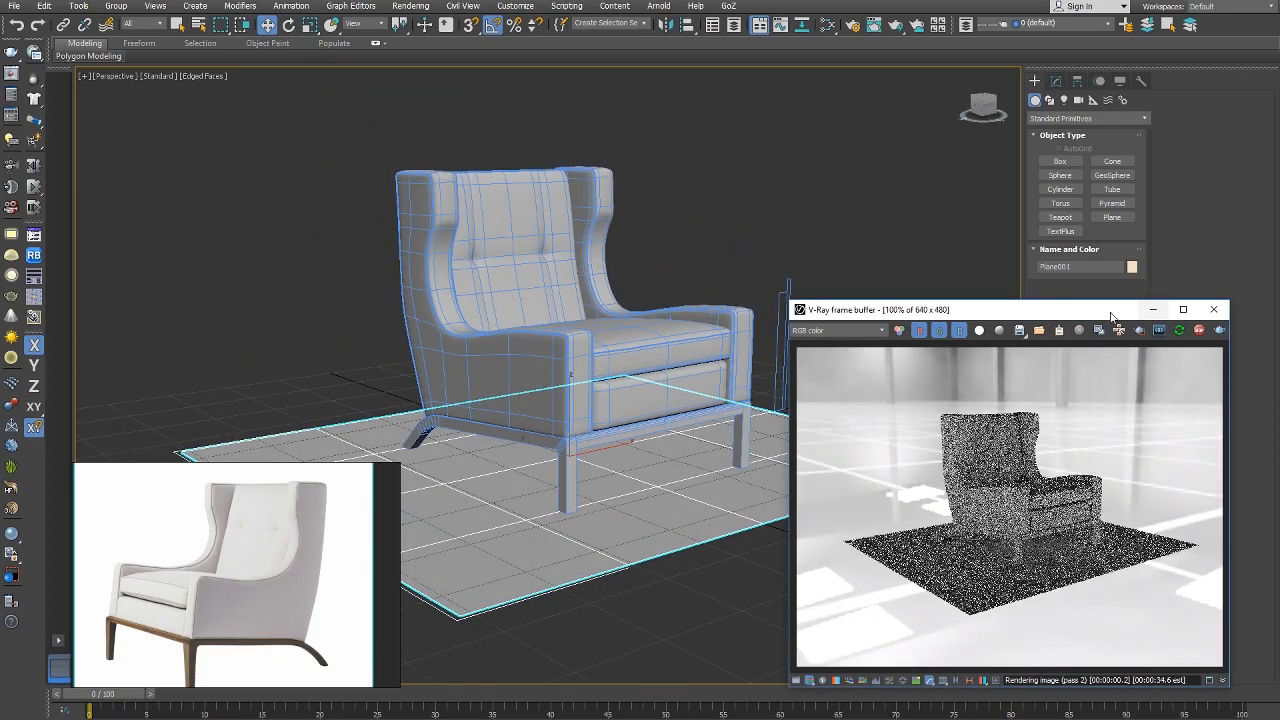
Frame the chair more closely in the perspective view with safe frames shown, and maximize the V-Ray frame buffer to inspect the render.
left_click_drag(1095, 315, 962, 145)
scroll(558, 364, "up", 3)
middle_click_drag(568, 365, 530, 357)
key("shift+f")
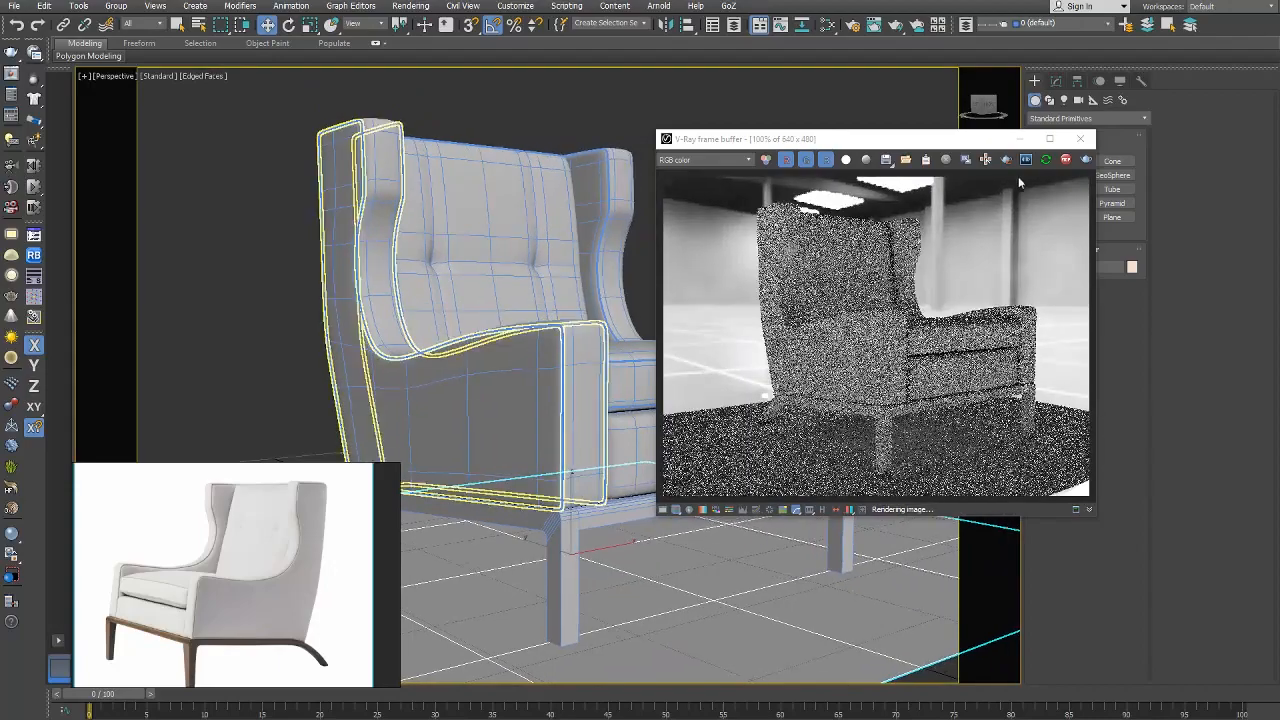
left_click_drag(943, 143, 731, 160)
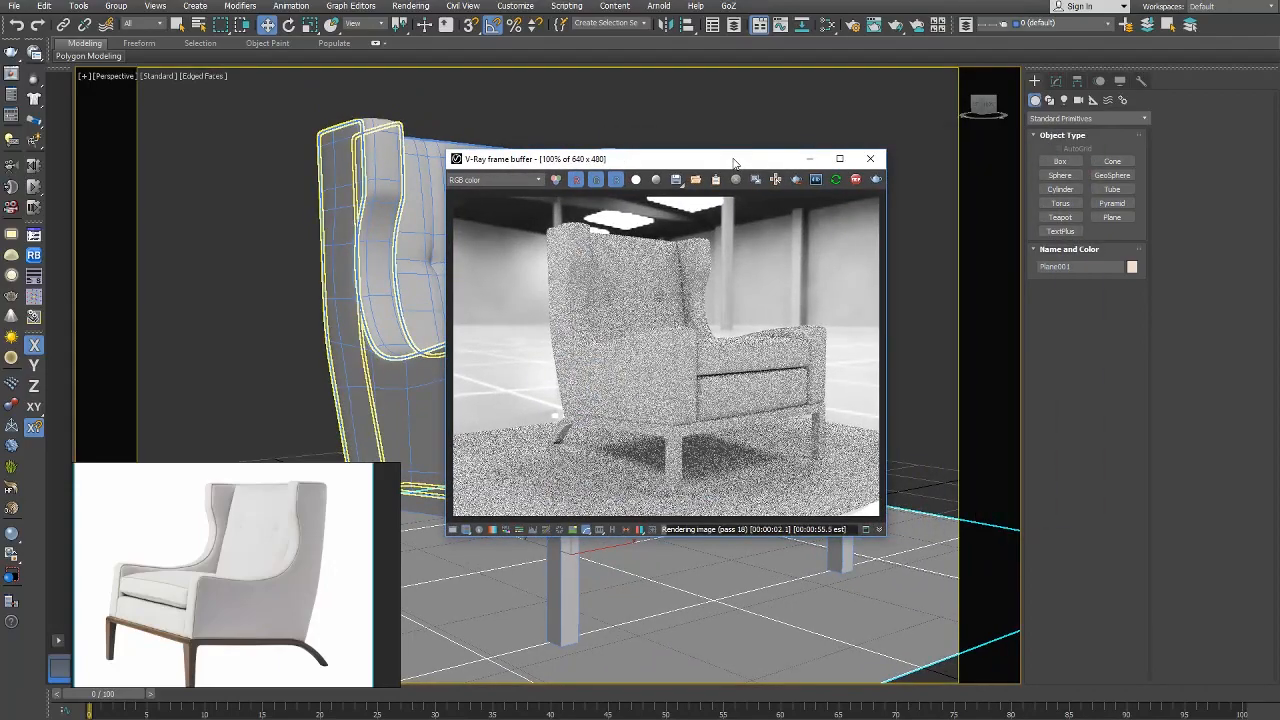
double_click(732, 160)
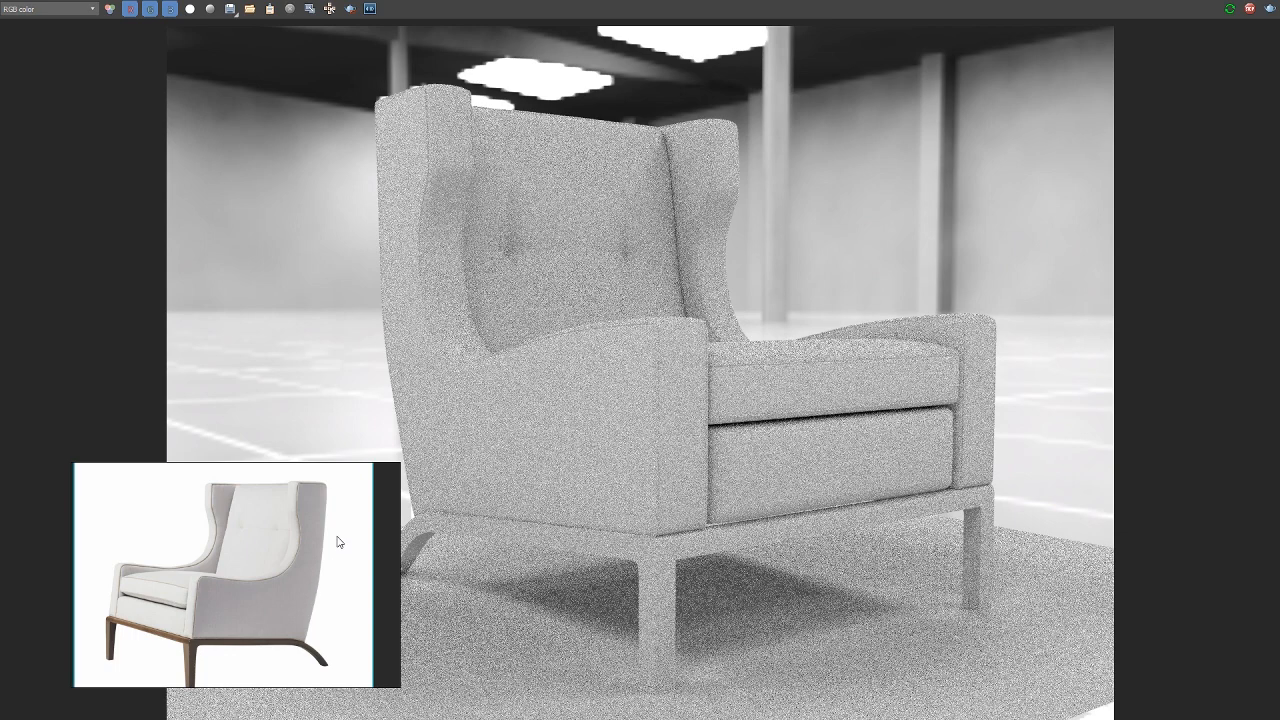
scroll(752, 319, "down", 1)
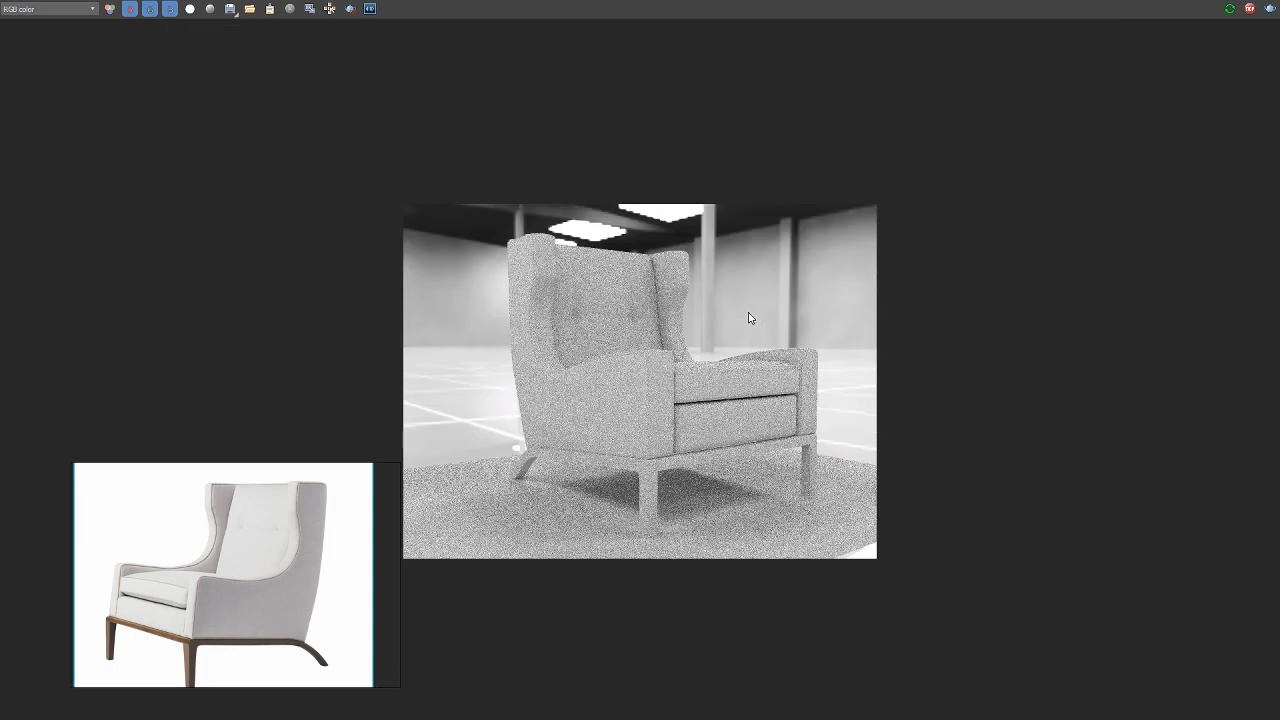
scroll(749, 318, "up", 1)
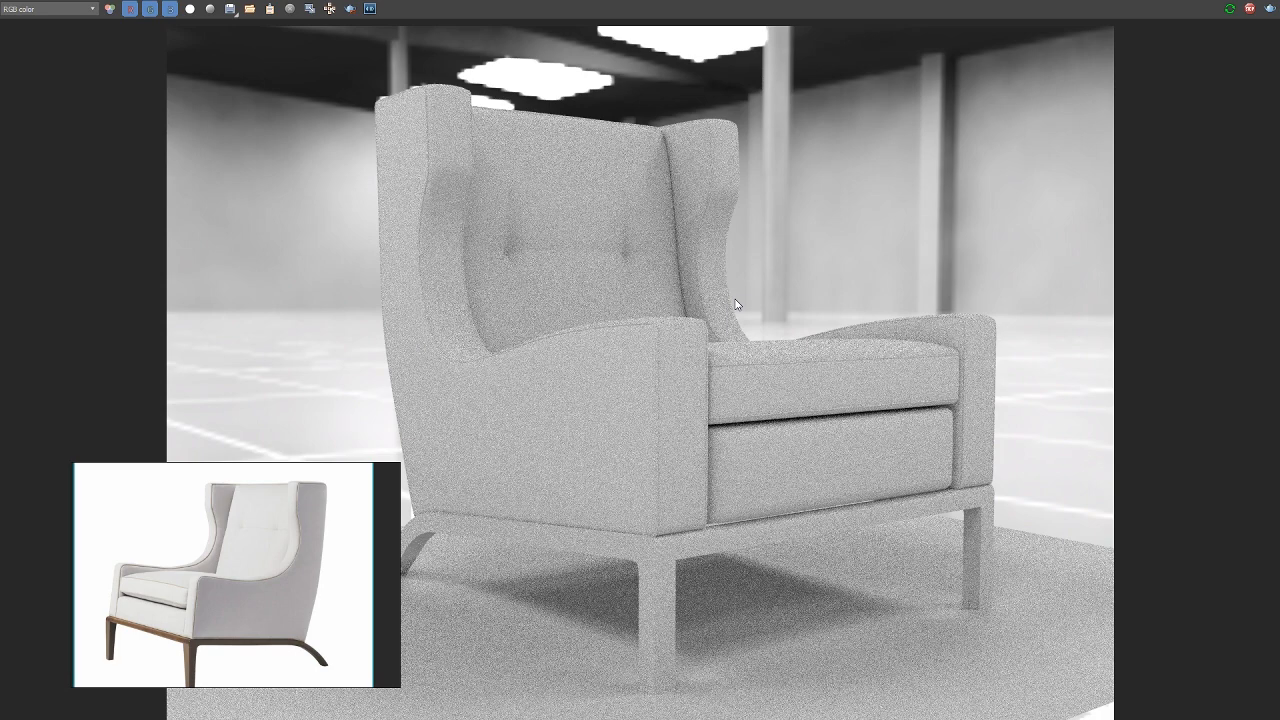
Move the reference photo next to the rendered chair's back and fit the whole photo in its window.
left_click_drag(282, 571, 224, 234)
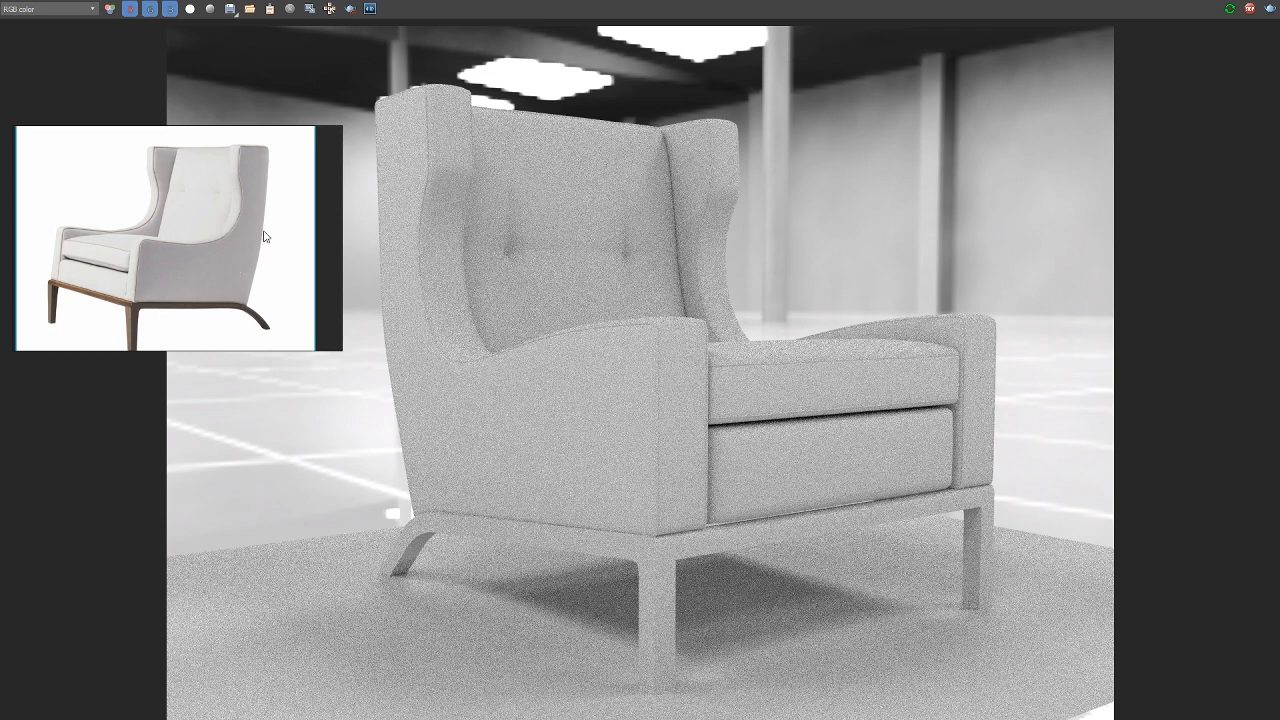
key("Left")
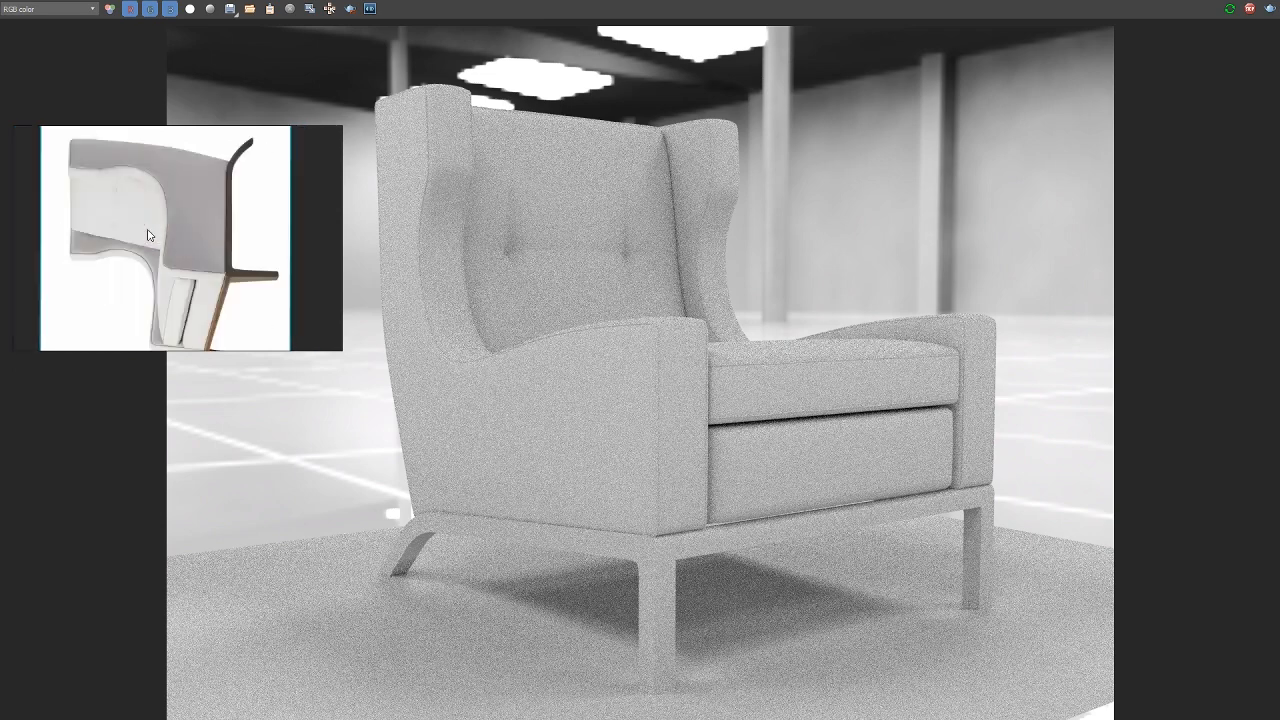
key("Right")
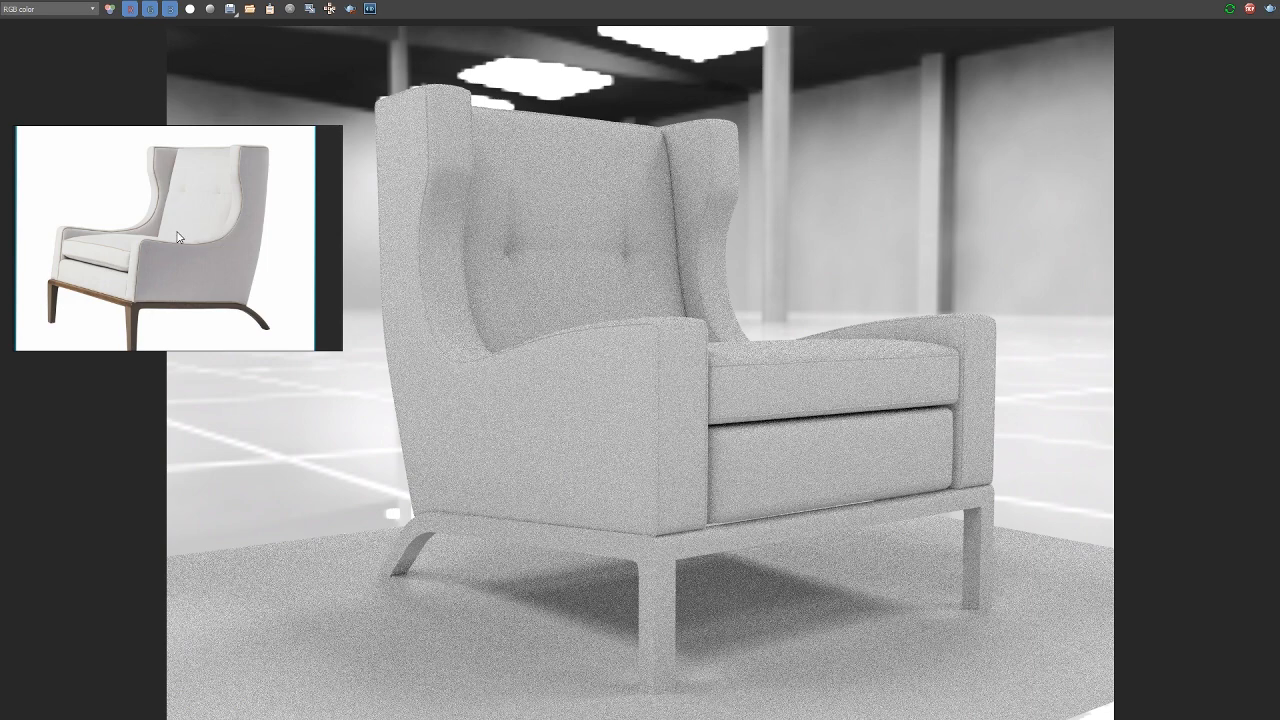
scroll(177, 237, "up", 3)
scroll(150, 240, "down", 5)
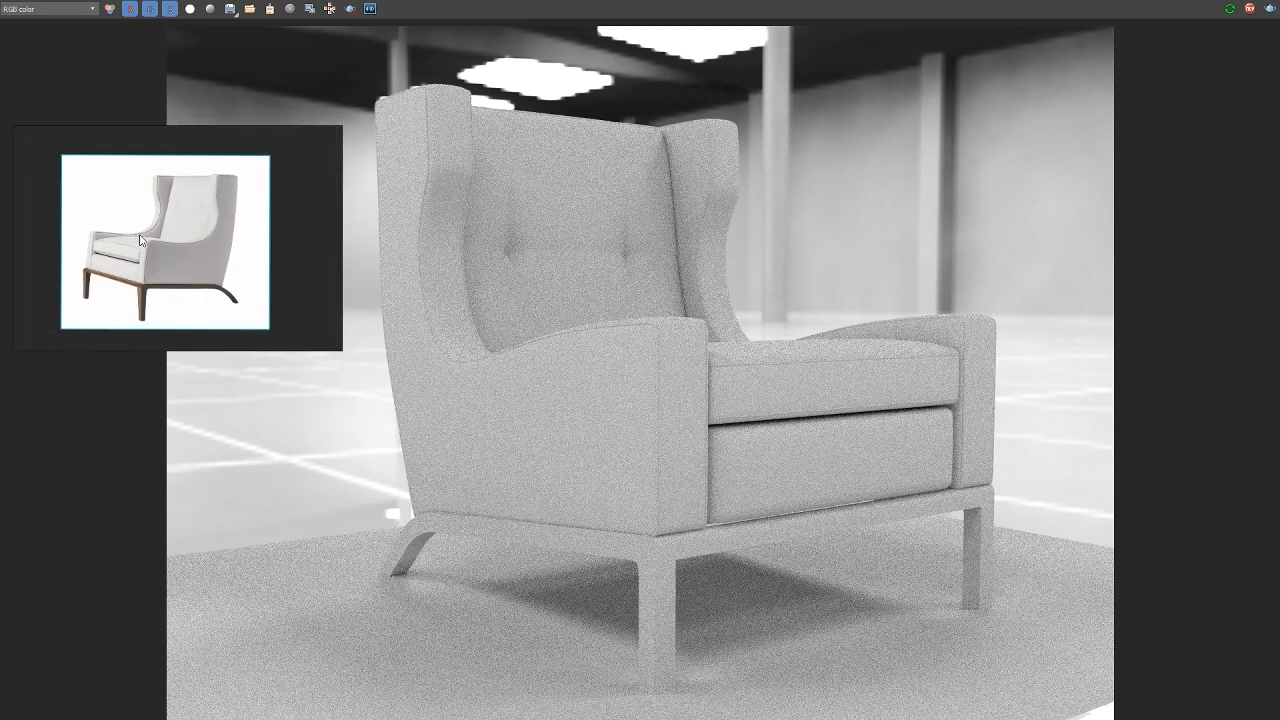
left_click_drag(216, 229, 174, 211, "ctrl")
right_click_drag(206, 240, 129, 249)
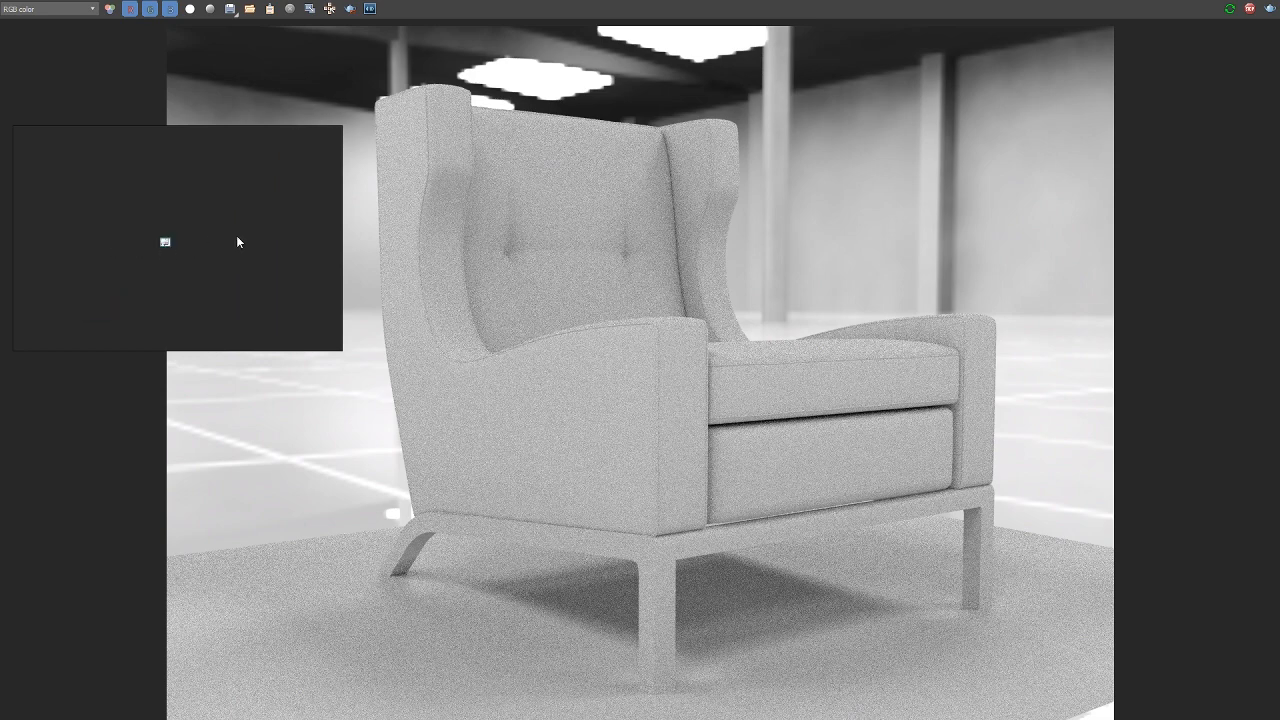
mouse_move(237, 241)
right_mouse_down()
mouse_move(269, 234)
mouse_move(241, 241)
right_mouse_up()
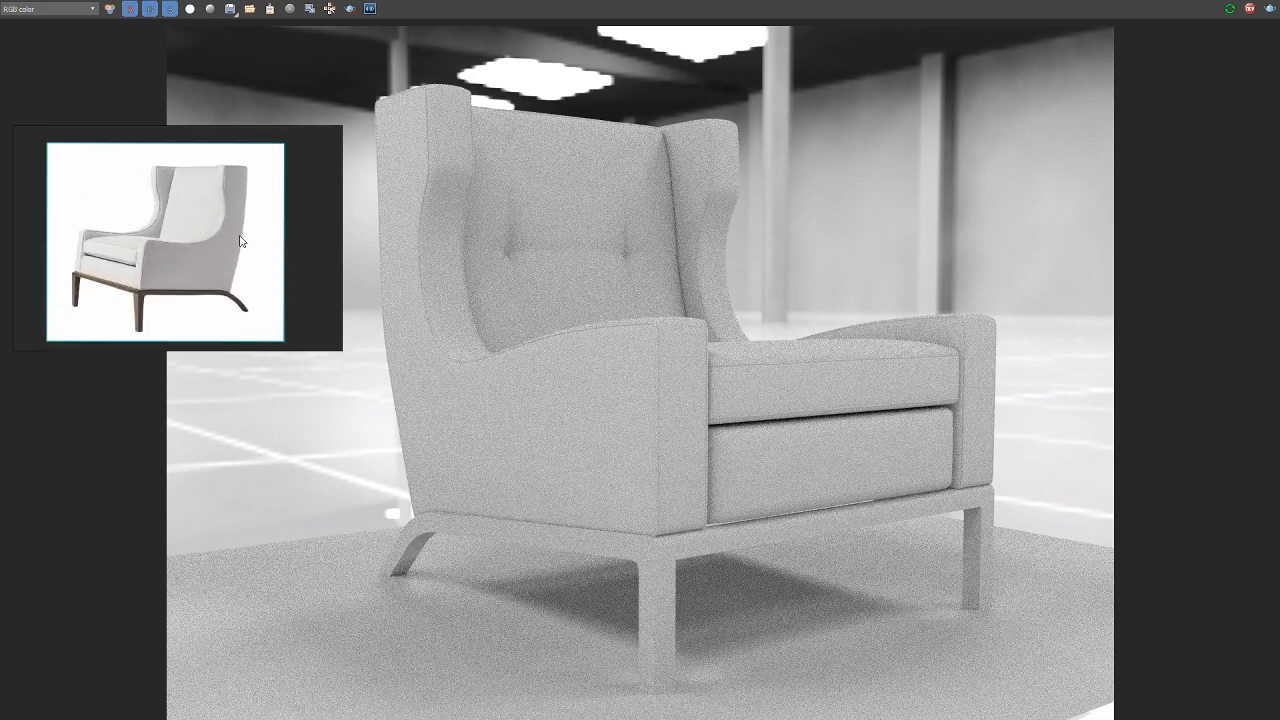
left_click_drag(239, 239, 200, 236, "ctrl")
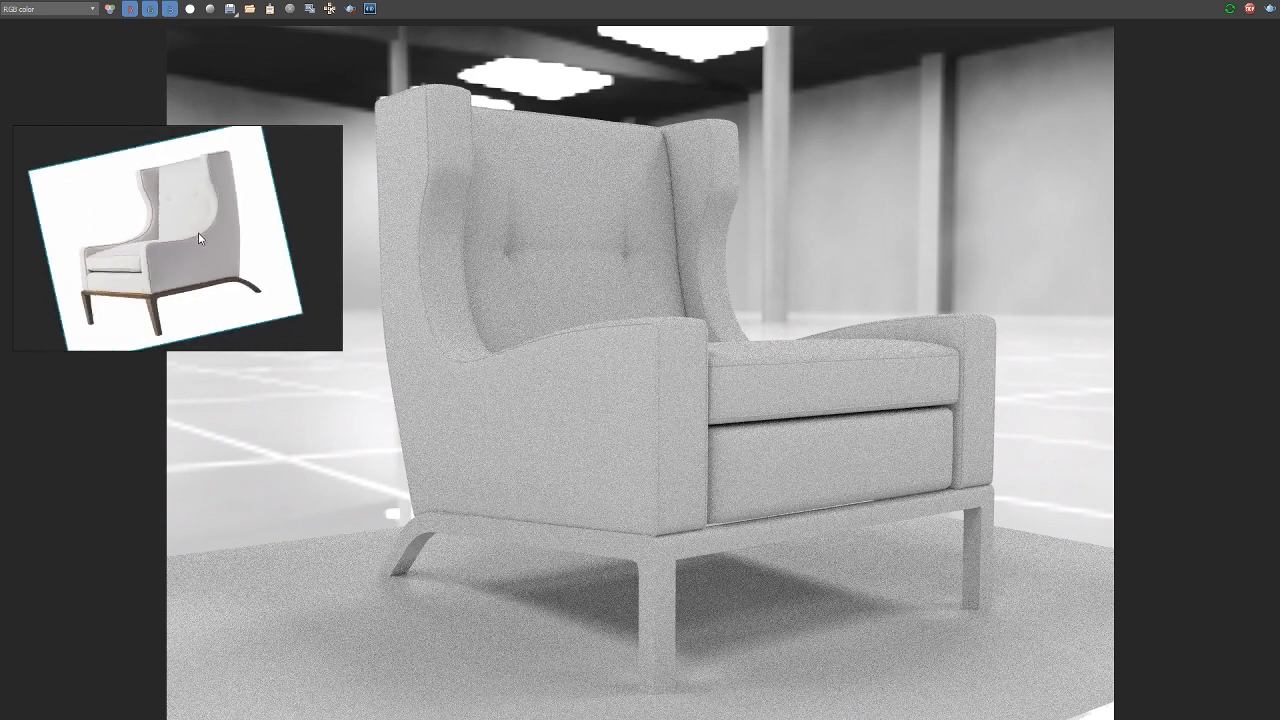
key("ctrl+z")
Mirror the reference photo horizontally to match the rendered chair's direction and enlarge its front leg for comparison.
mouse_move(110, 241)
left_mouse_down()
mouse_move(238, 242)
mouse_move(86, 236)
mouse_move(114, 236)
left_mouse_up()
left_click_drag(209, 225, 241, 230, "alt+shift")
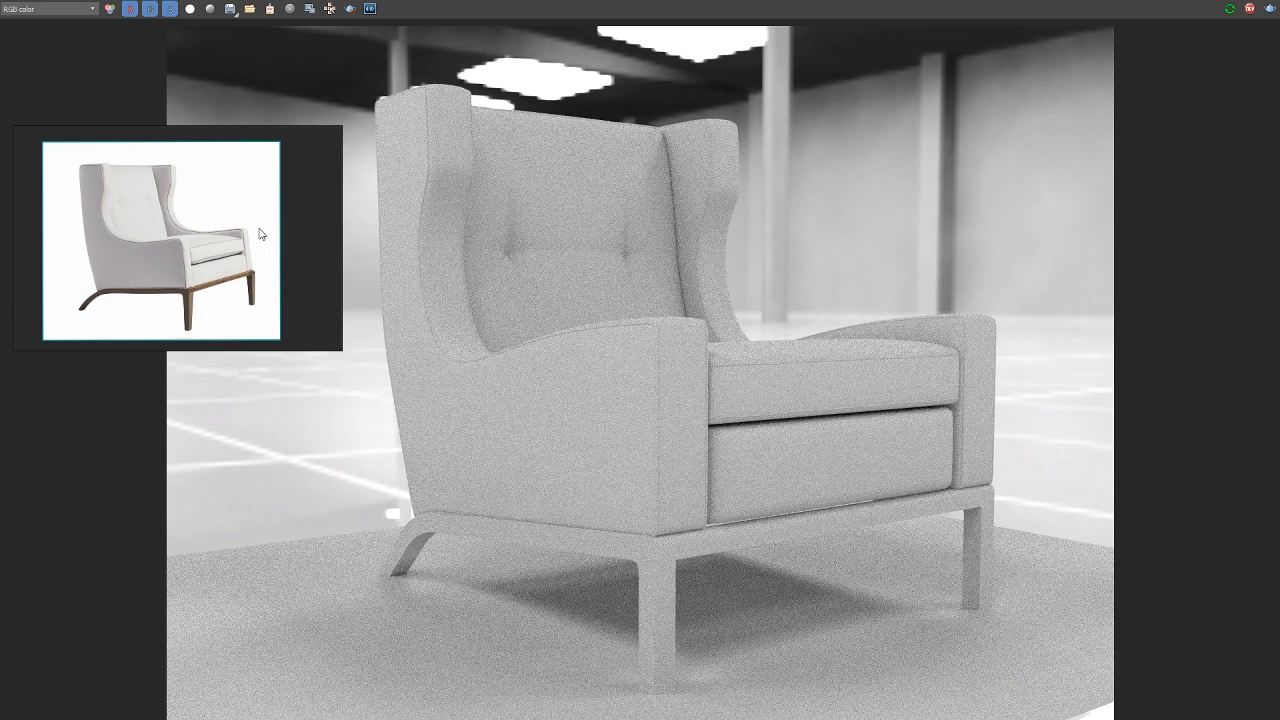
scroll(198, 305, "up", 3)
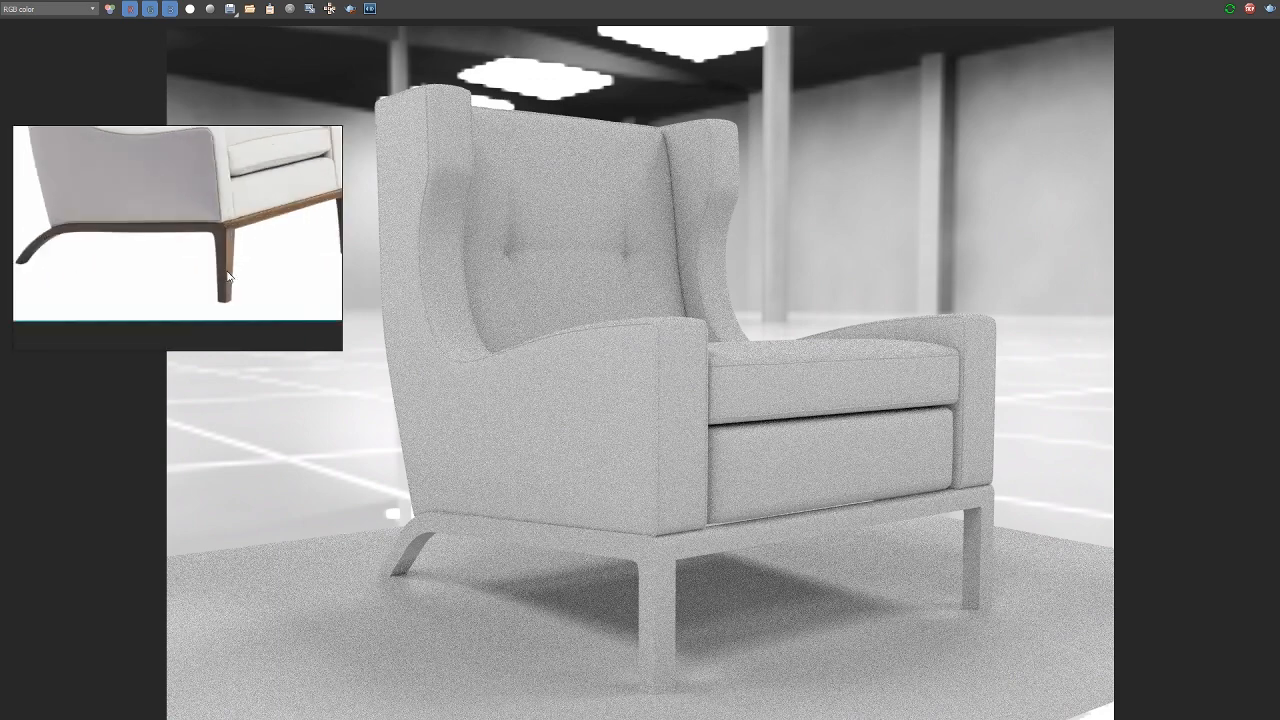
scroll(228, 277, "up", 2)
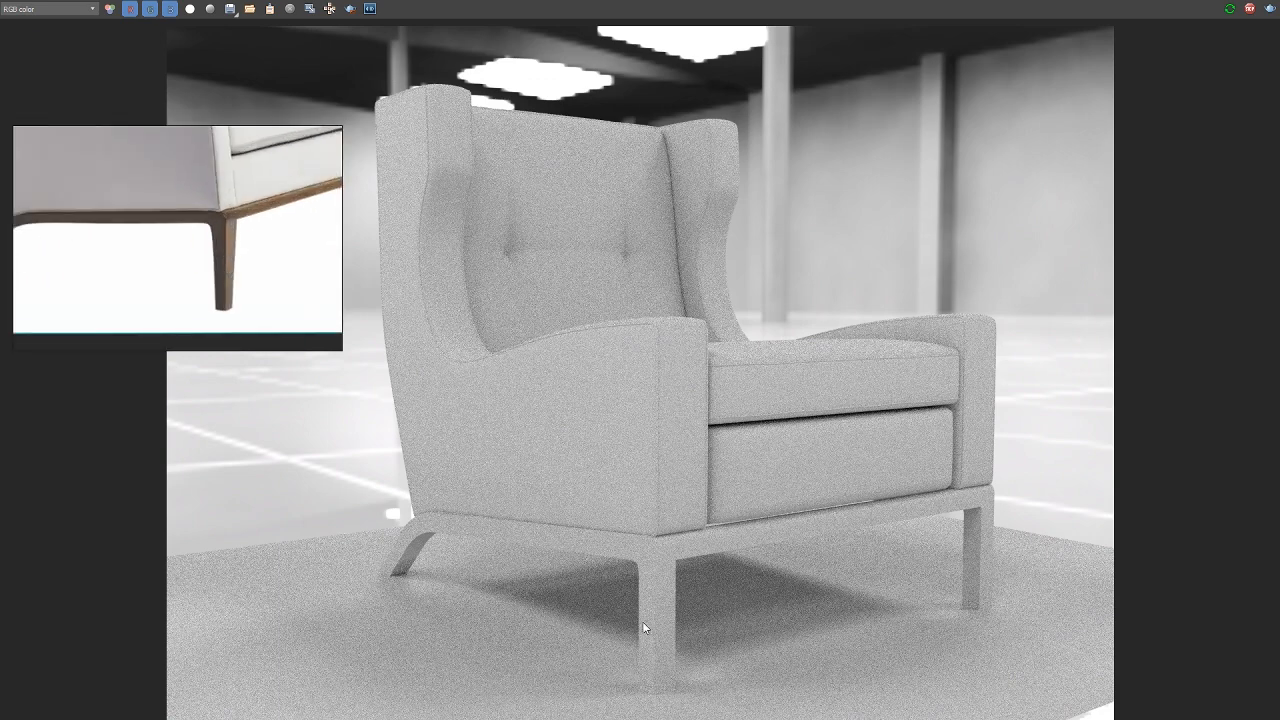
scroll(644, 627, "down", 3)
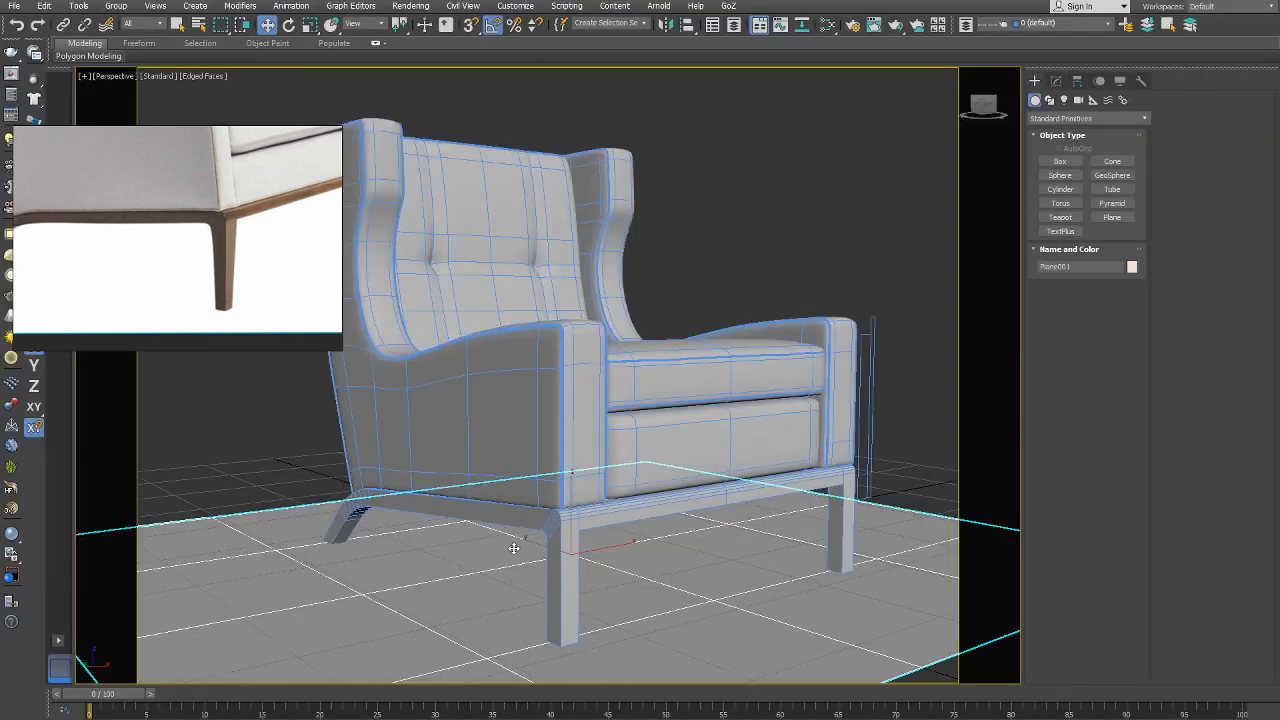
Taper the chair's front leg by scaling its four bottom vertices inward along X and Y.
left_click(548, 622)
left_click(1055, 80)
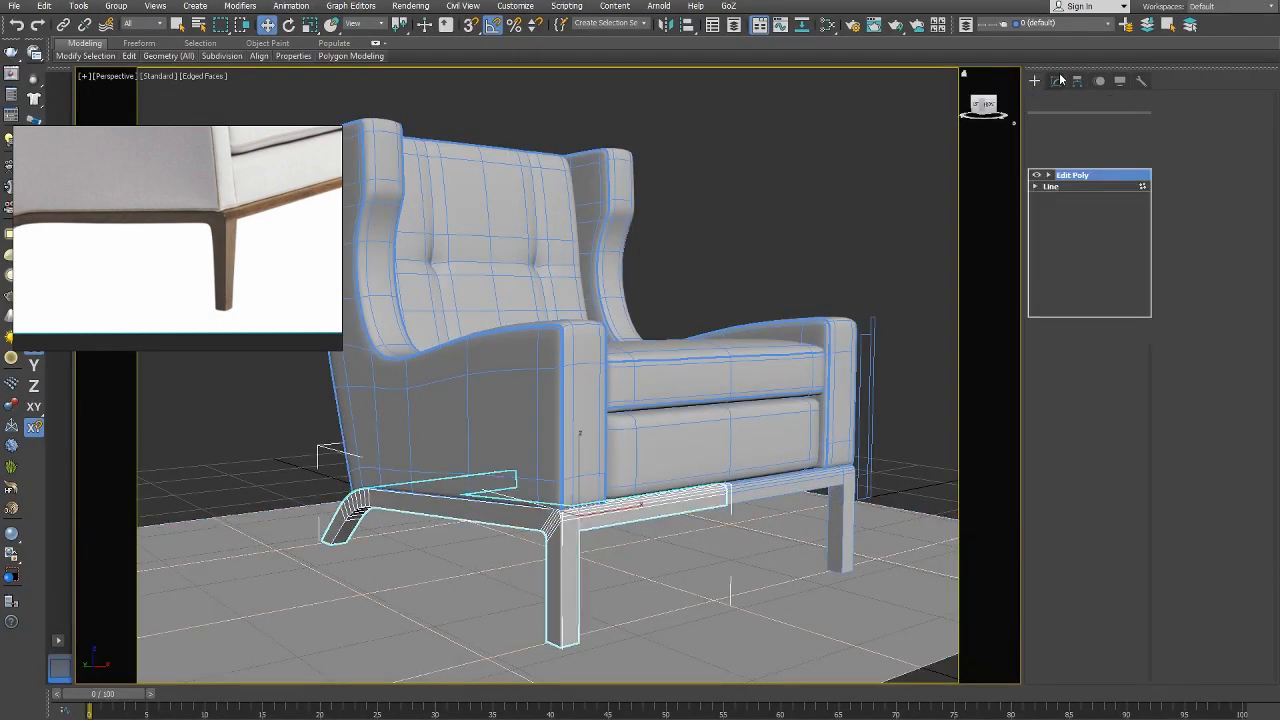
right_click(648, 500)
left_click(605, 471)
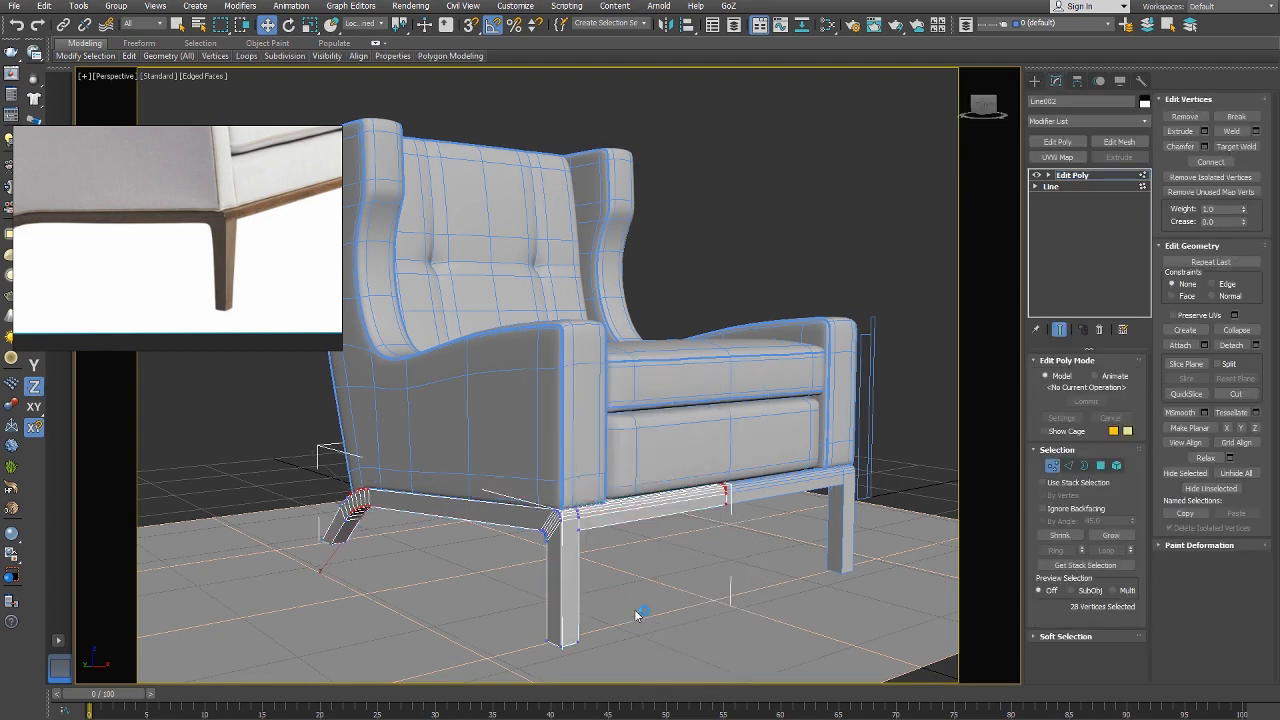
right_click(575, 538)
left_click(608, 563)
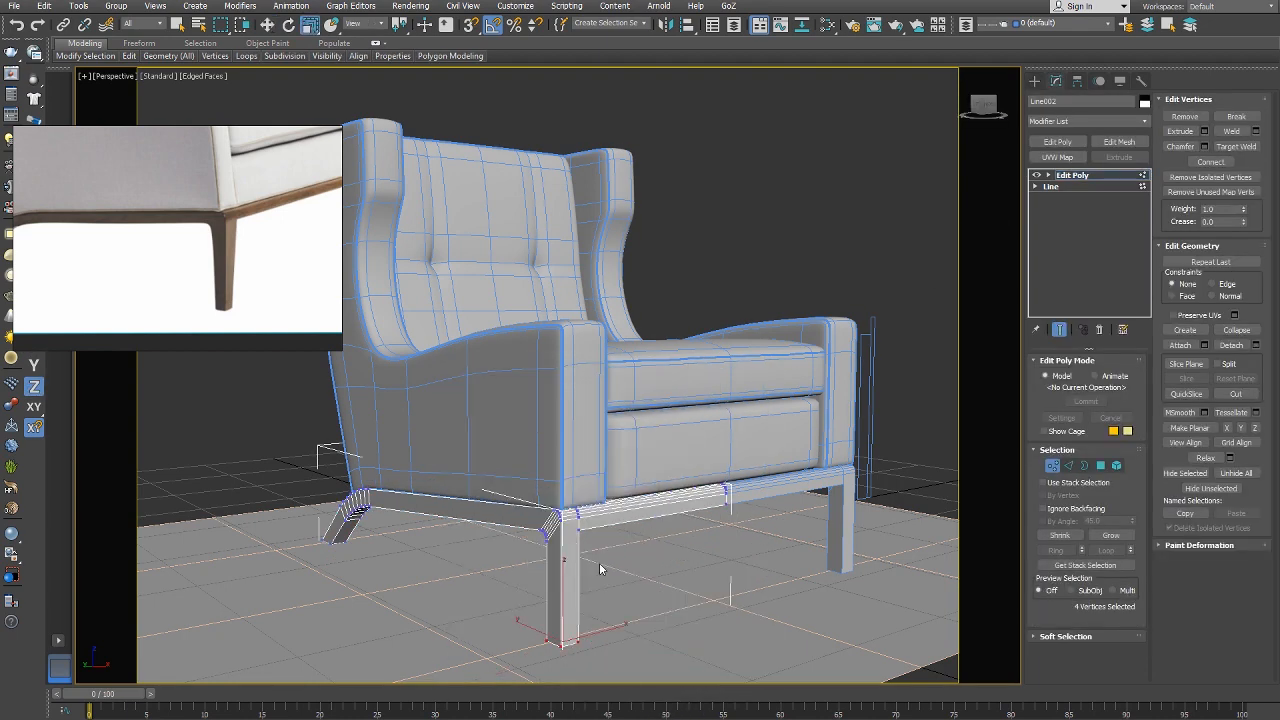
right_click(652, 570)
left_click(656, 542)
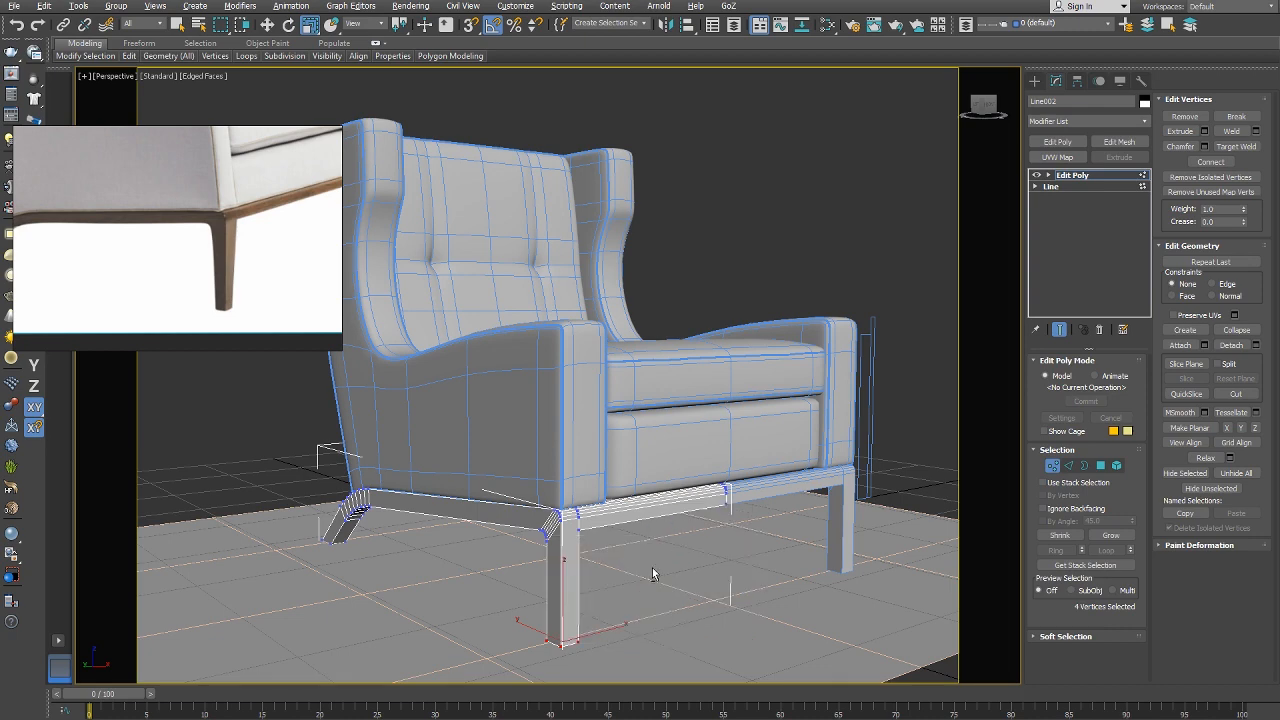
left_click_drag(634, 605, 648, 655)
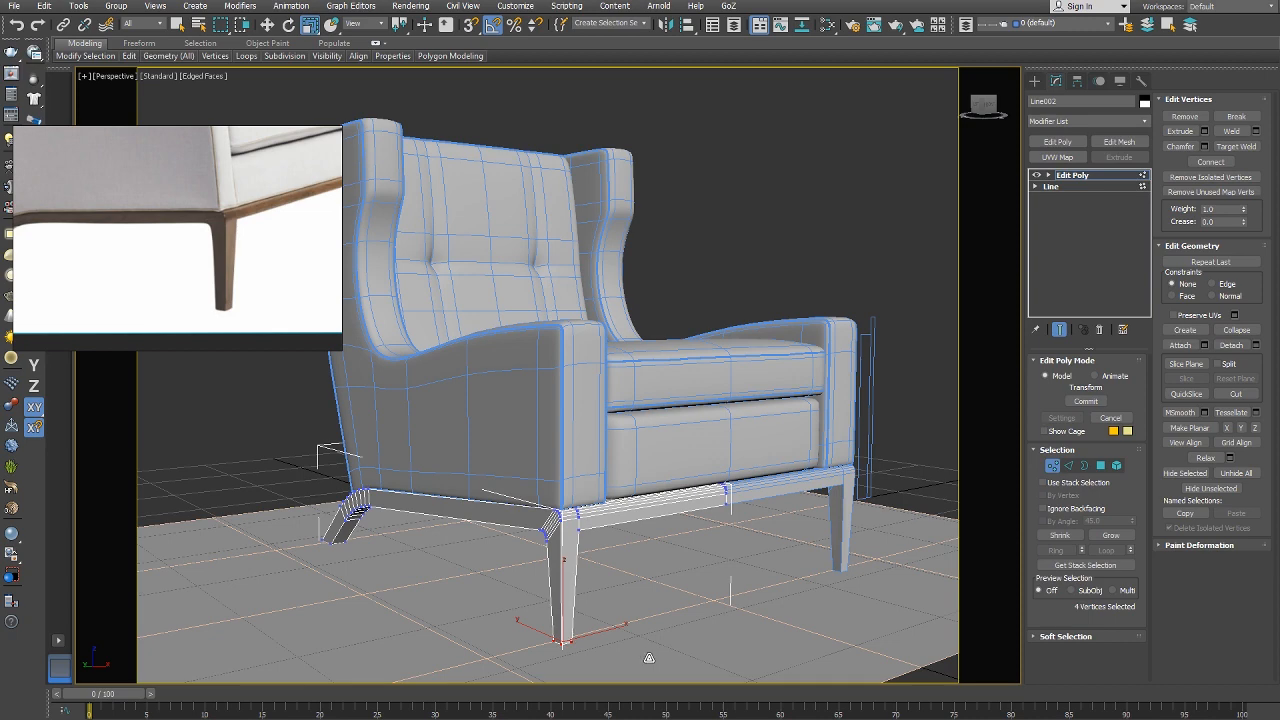
left_click_drag(649, 652, 649, 651)
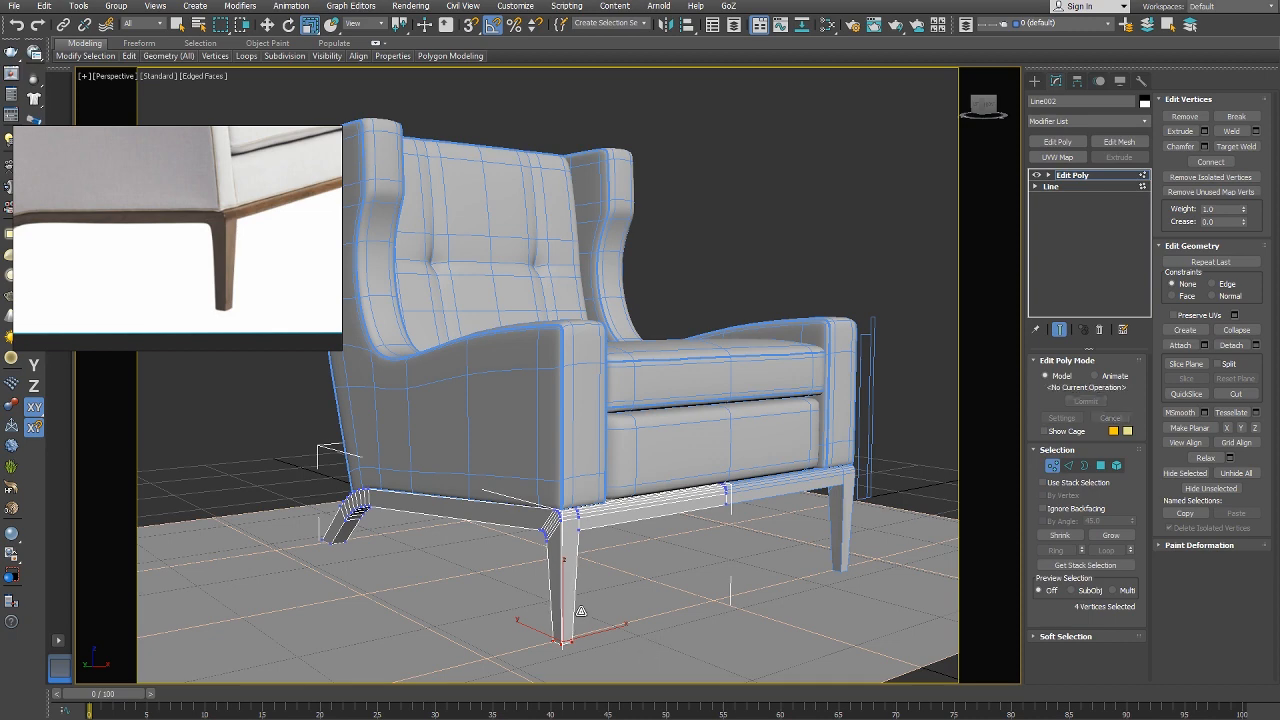
Examine the curved back leg in the reference photo, leave vertex editing, deselect the base and show the whole reference chair.
middle_click_drag(189, 241, 317, 226)
scroll(106, 235, "up", 3)
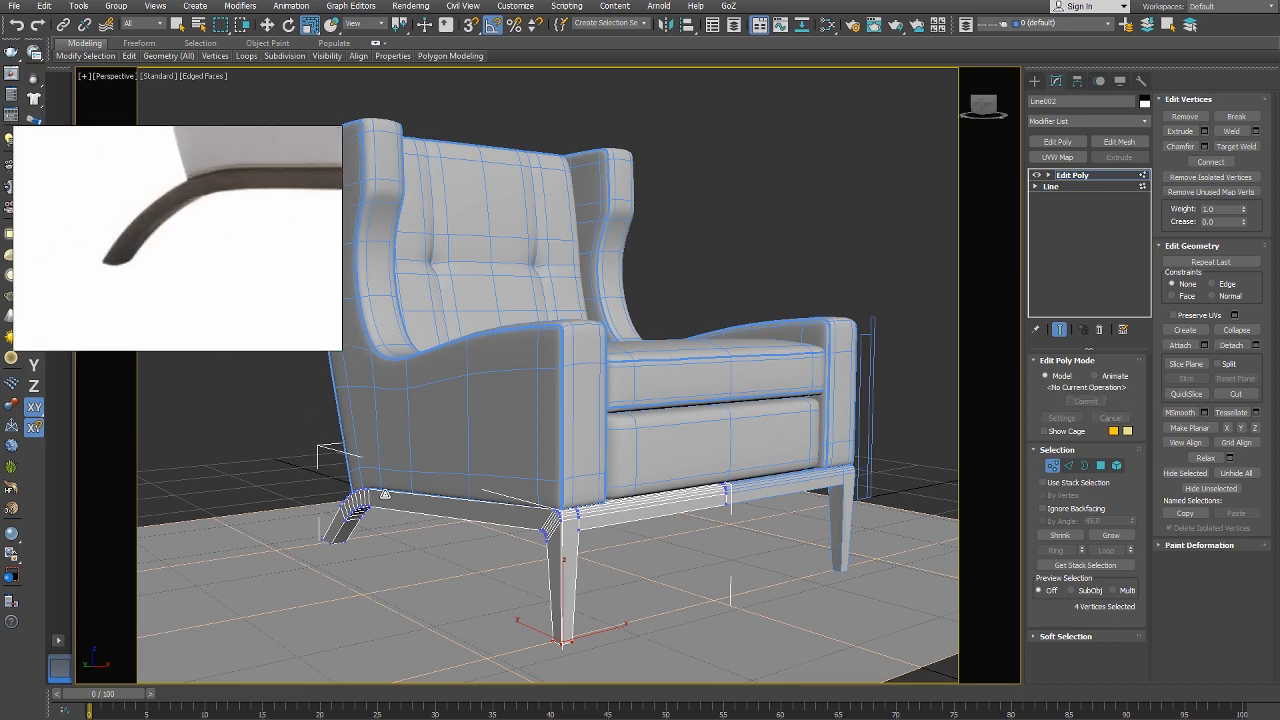
right_click(400, 508)
left_click(388, 494)
right_click(479, 487)
left_click(488, 496)
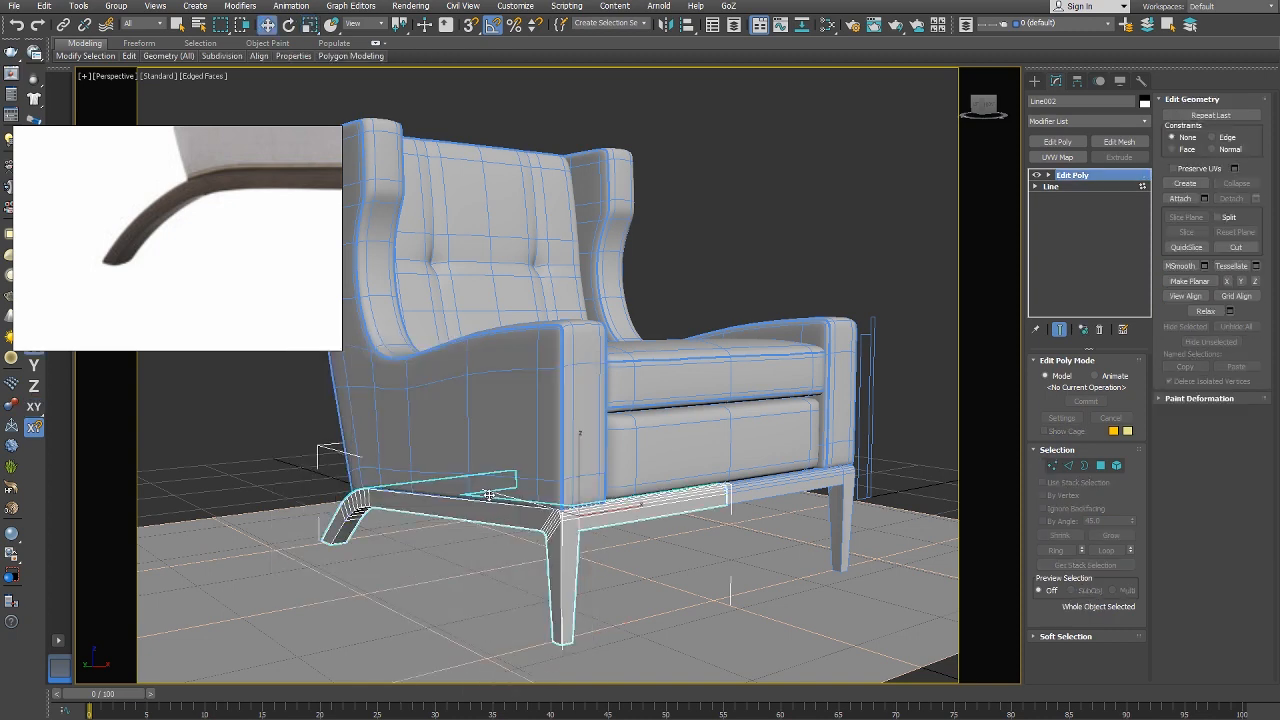
left_click(733, 242)
right_click(733, 242)
left_click(746, 258)
mouse_move(721, 245)
middle_mouse_down()
mouse_move(744, 266)
mouse_move(711, 249)
middle_mouse_up()
scroll(101, 283, "down", 3)
scroll(125, 251, "down", 3)
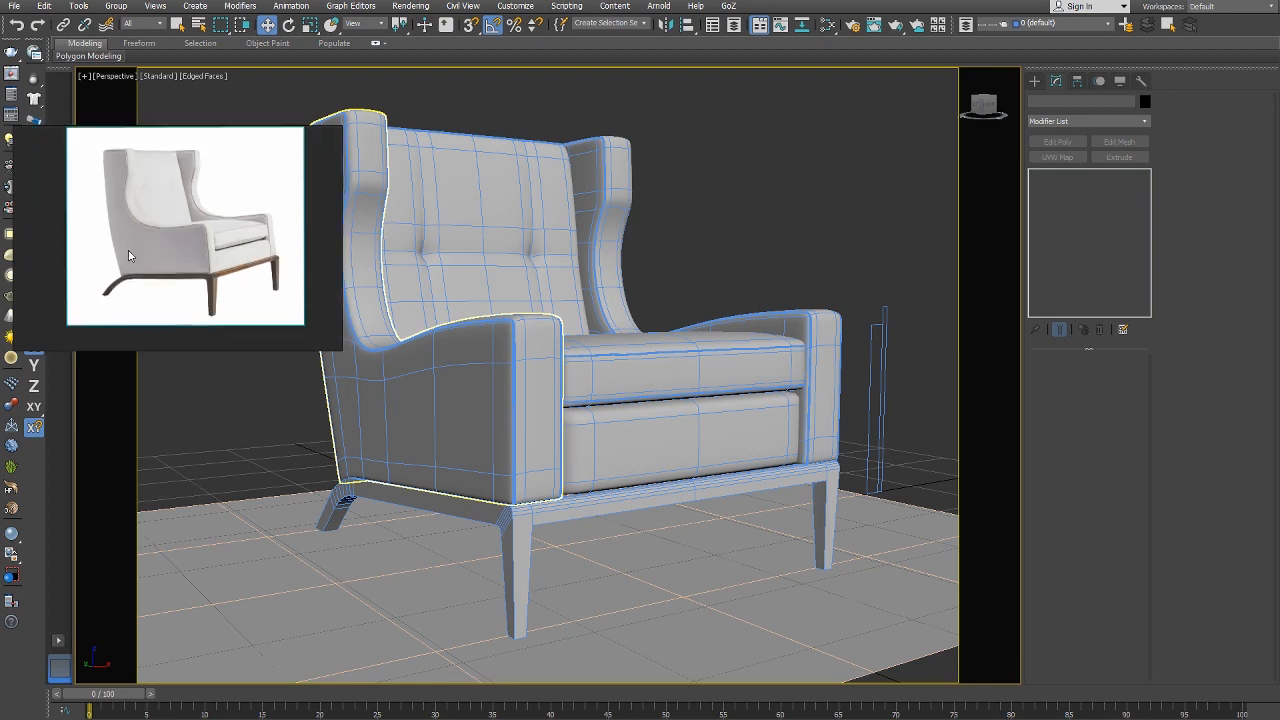
Select the chair's side panel, show it in the right view and enter vertex editing at the armrest's top edge.
middle_click_drag(572, 287, 675, 284, "alt")
left_click(663, 321)
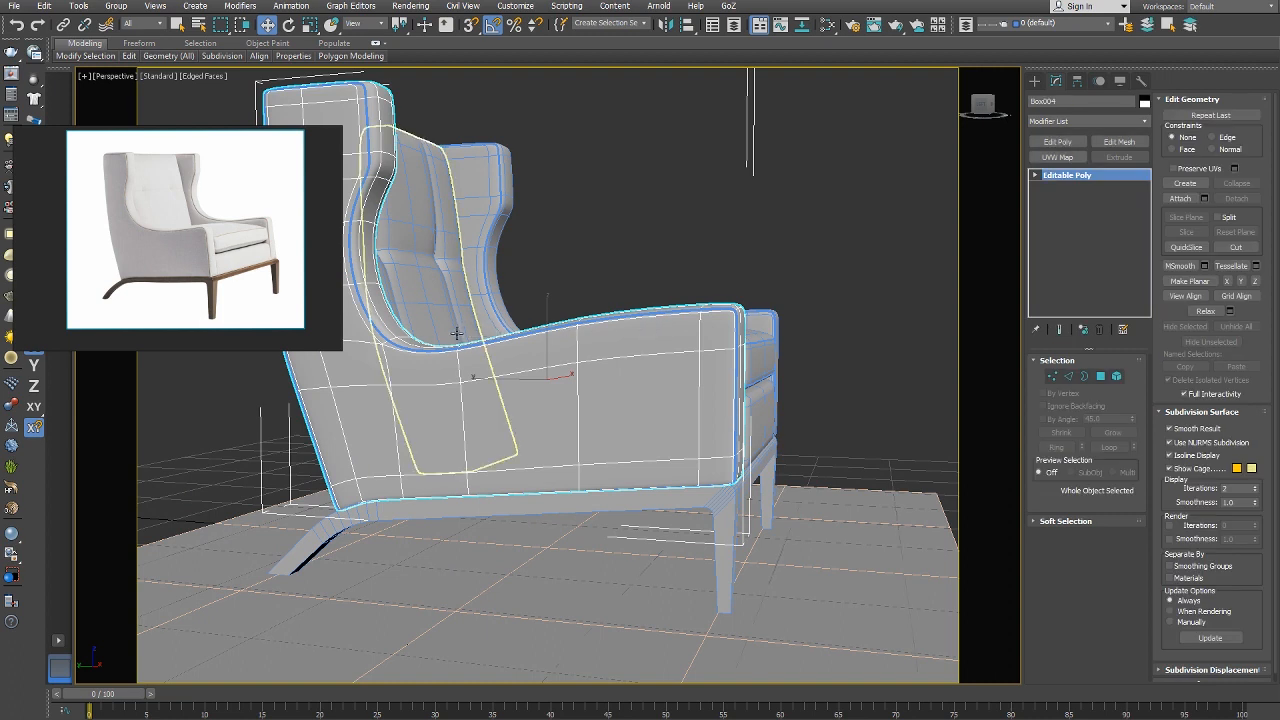
key("r")
middle_click_drag(583, 384, 699, 338)
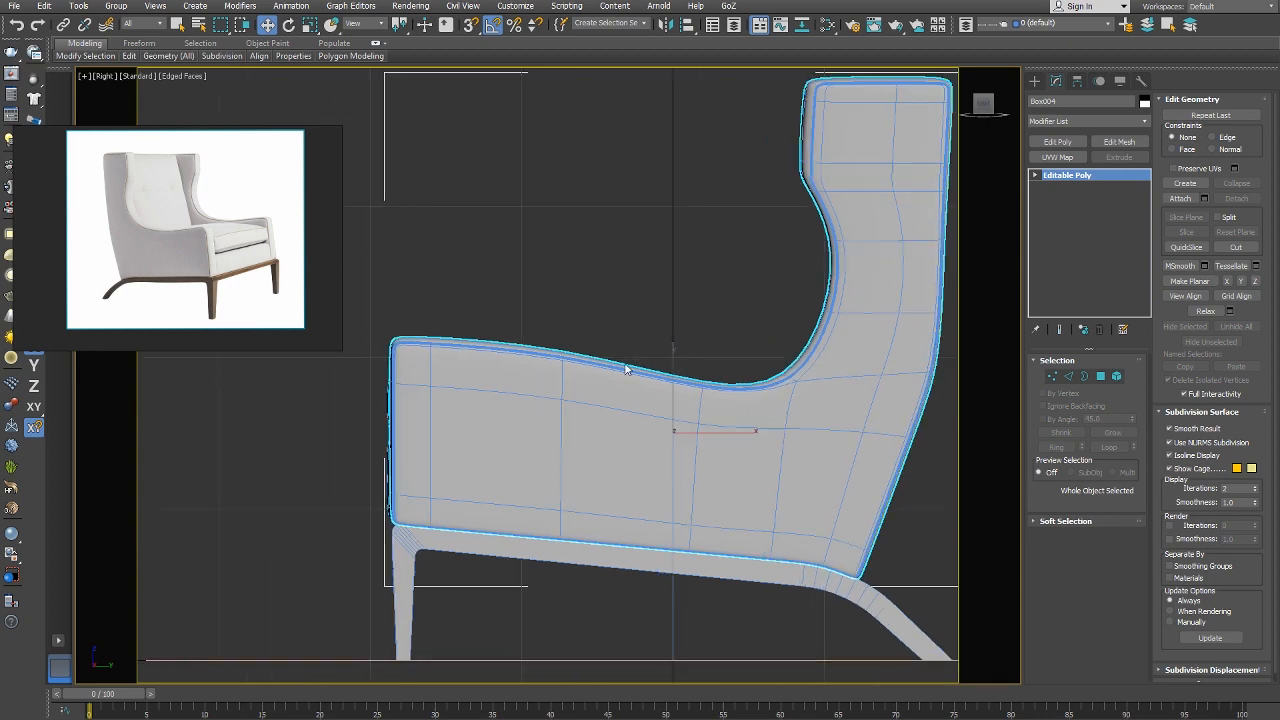
scroll(563, 375, "up", 4)
right_click(655, 377)
left_click(631, 356)
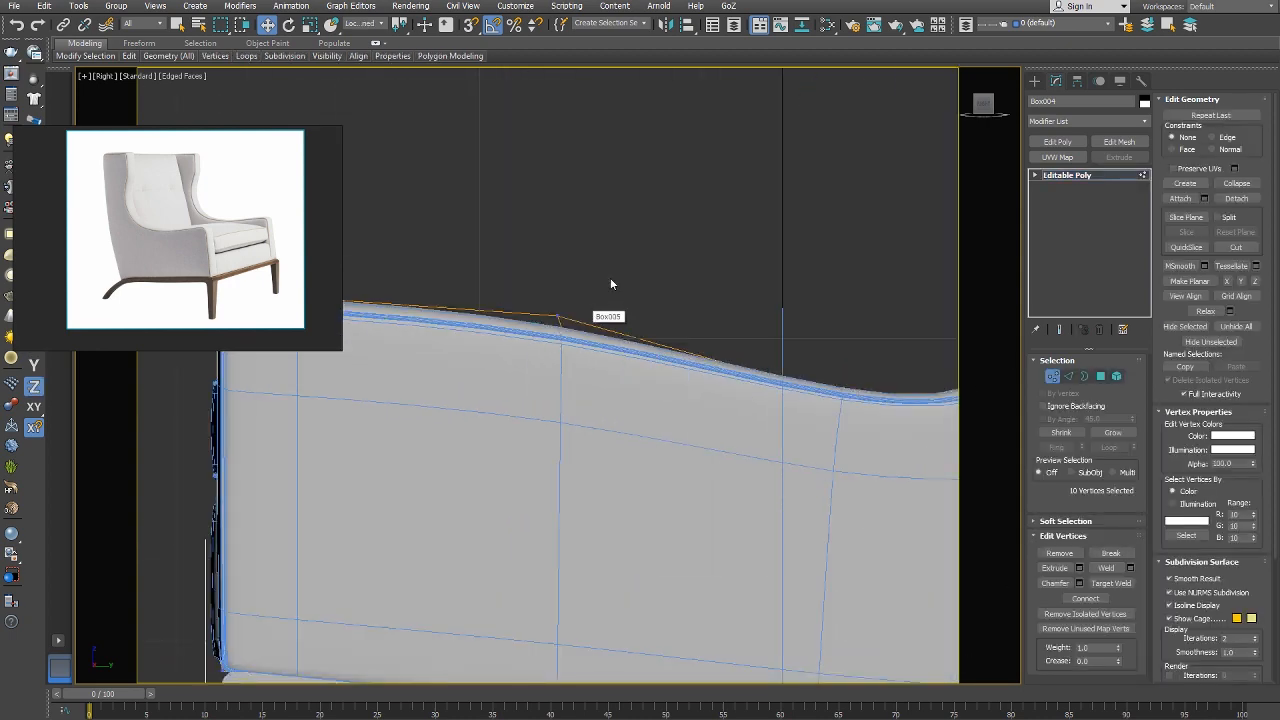
Lower the six vertices midway along the armrest's top edge, using the View coordinate system.
left_click_drag(611, 283, 532, 350)
middle_click_drag(599, 332, 534, 337)
key("F3")
key("F6")
left_click_drag(509, 329, 511, 348)
key("F3")
right_click(515, 350)
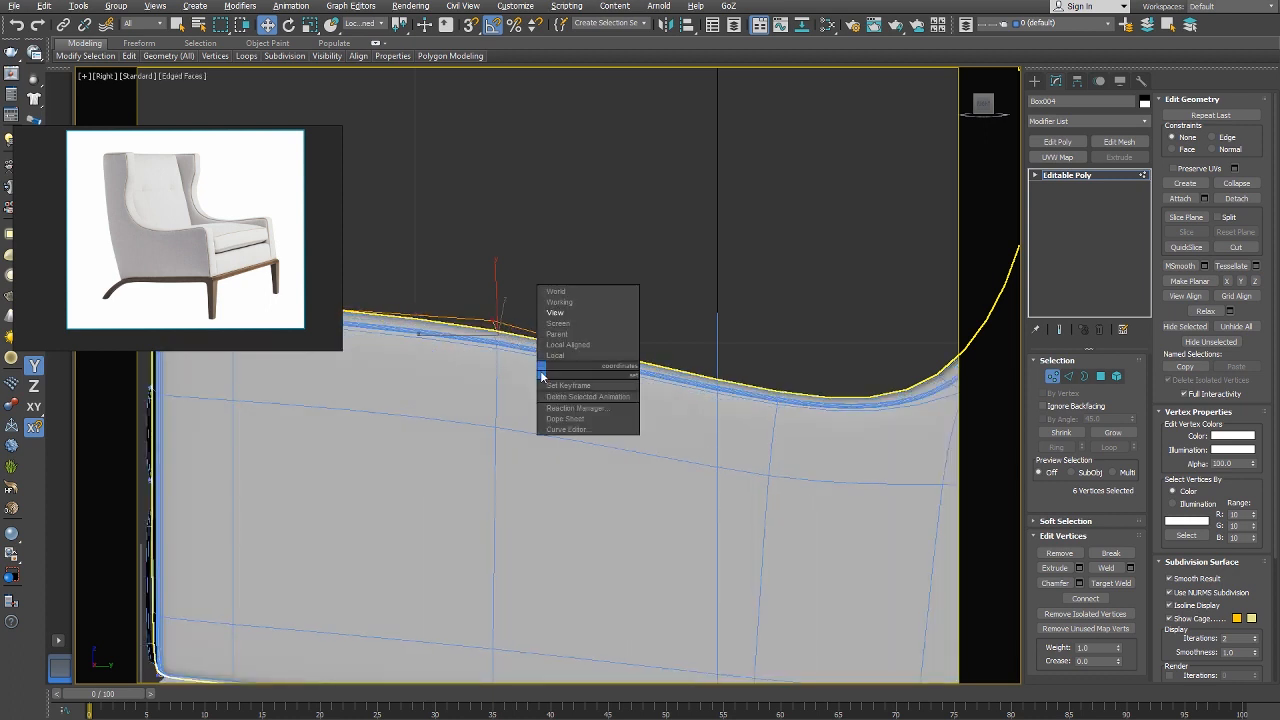
left_click(551, 314)
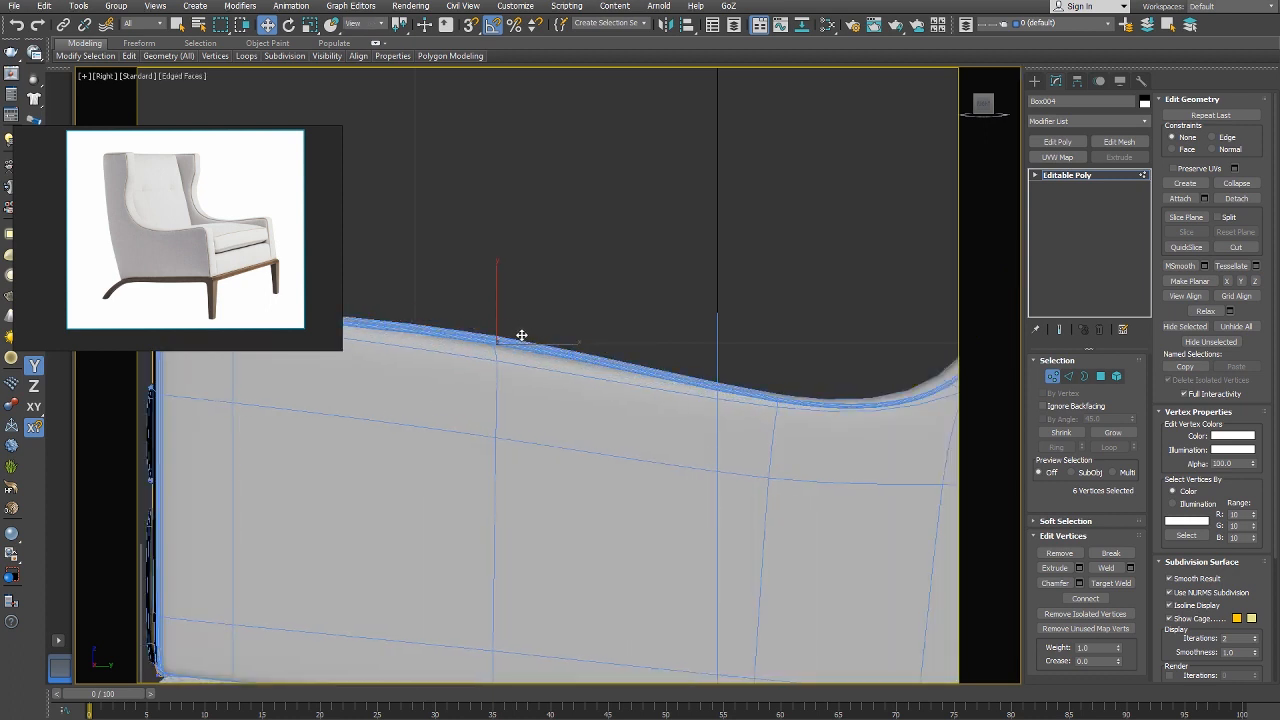
left_click_drag(521, 335, 505, 347)
Try to lower the existing piping spline's vertices to follow the reshaped armrest edge.
right_click(501, 343)
left_click(486, 328)
left_click(522, 342)
right_click(519, 339)
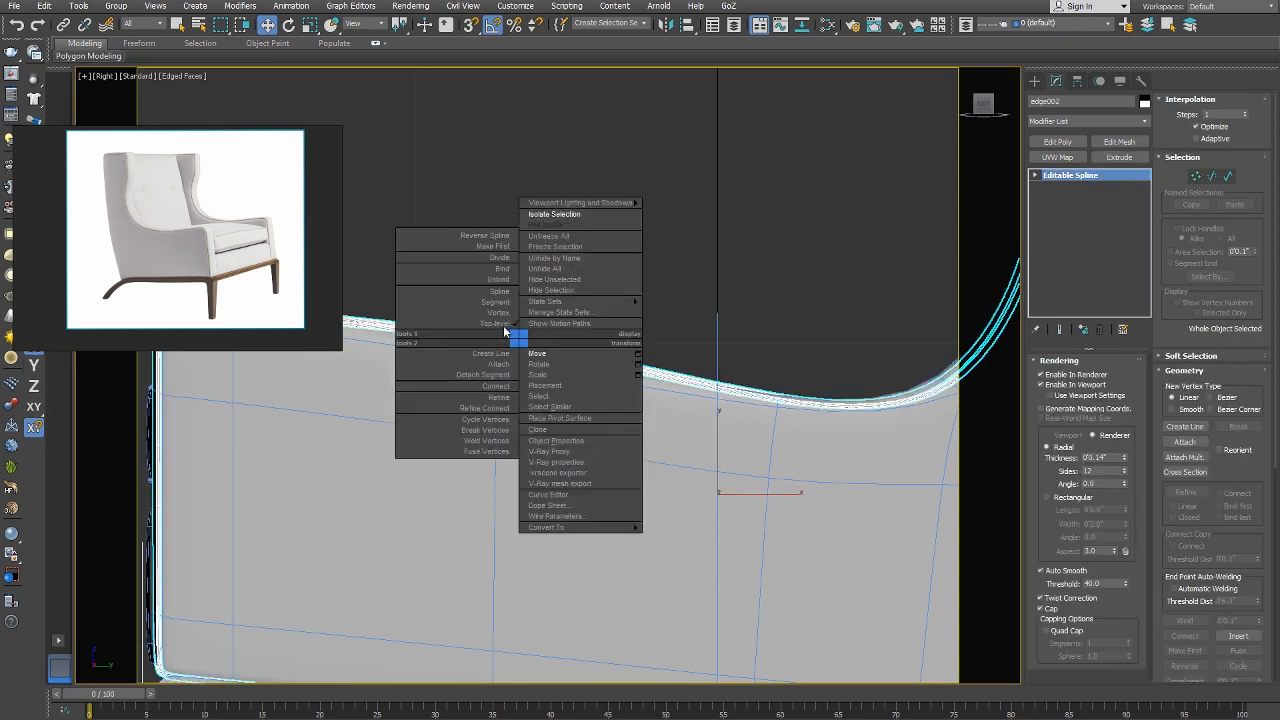
left_click(498, 313)
left_click_drag(474, 303, 532, 378)
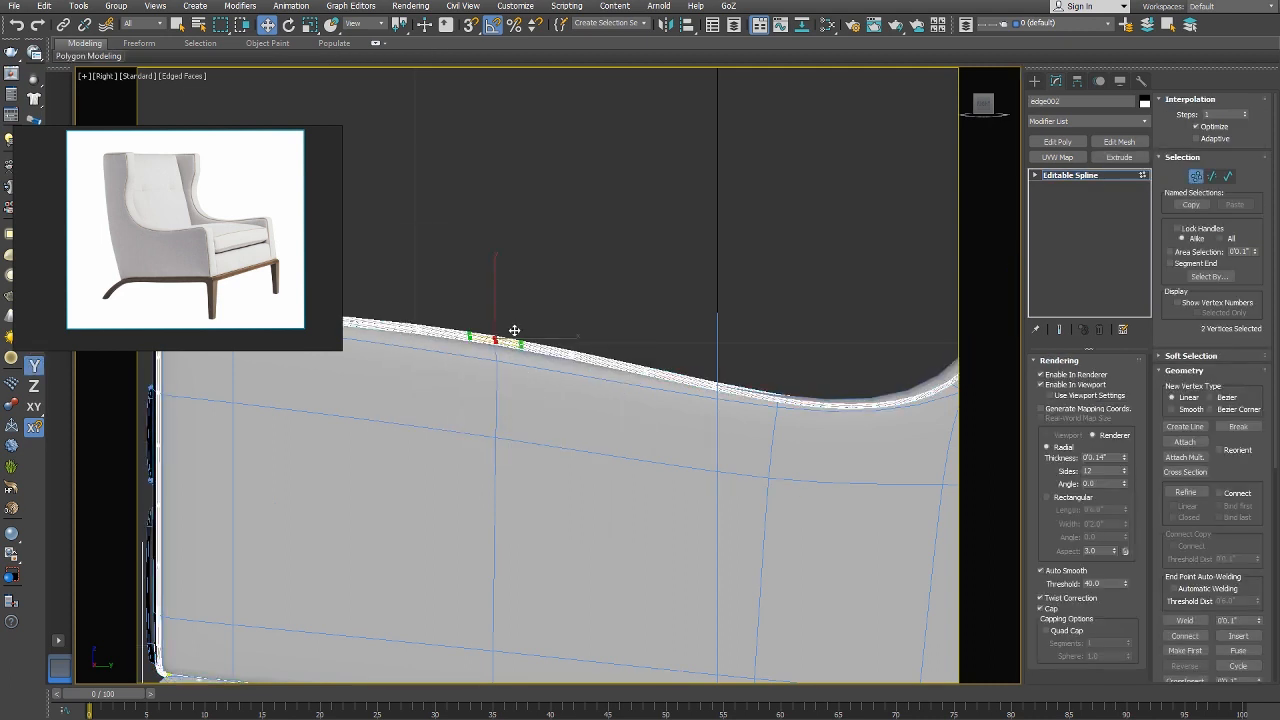
left_click_drag(403, 295, 675, 392)
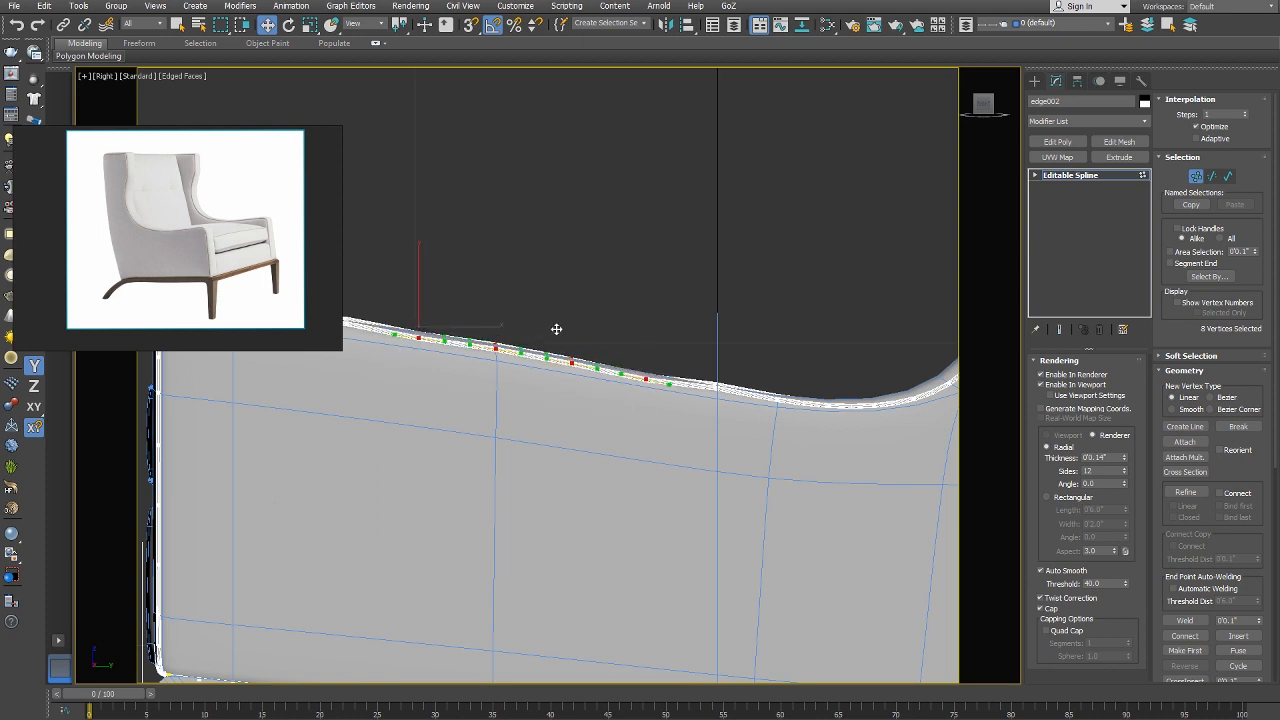
Leave spline vertex editing and delete the old piping splines from both of the chair's side panels.
key("p")
middle_click_drag(505, 383, 571, 420, "alt")
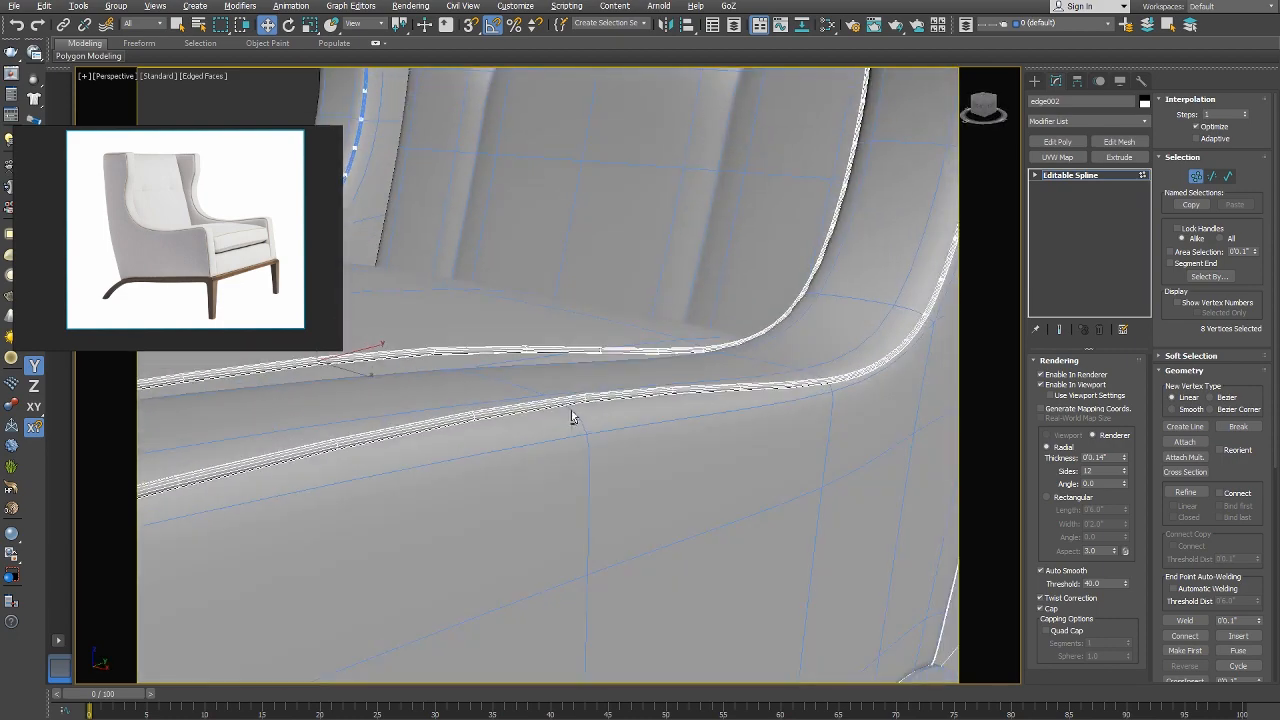
middle_click_drag(623, 381, 574, 394, "alt")
middle_click_drag(485, 367, 517, 437, "alt")
right_click(601, 410)
left_click(540, 405)
key("Delete")
middle_click_drag(681, 467, 815, 466, "alt")
left_click(192, 368)
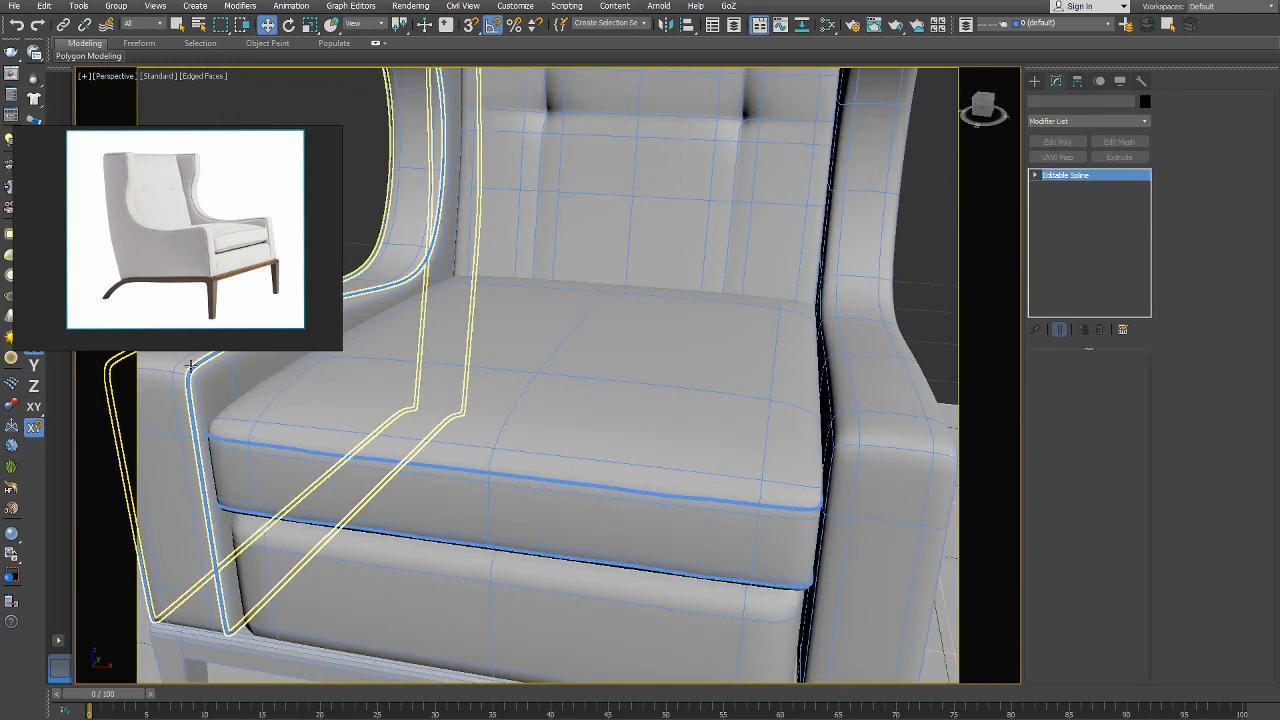
key("Delete")
Refine the side panel's armrest profile by lowering its middle top vertices slightly and moving the front top vertices up and backward.
middle_click_drag(723, 437, 626, 389, "alt")
left_click(657, 324)
key("r")
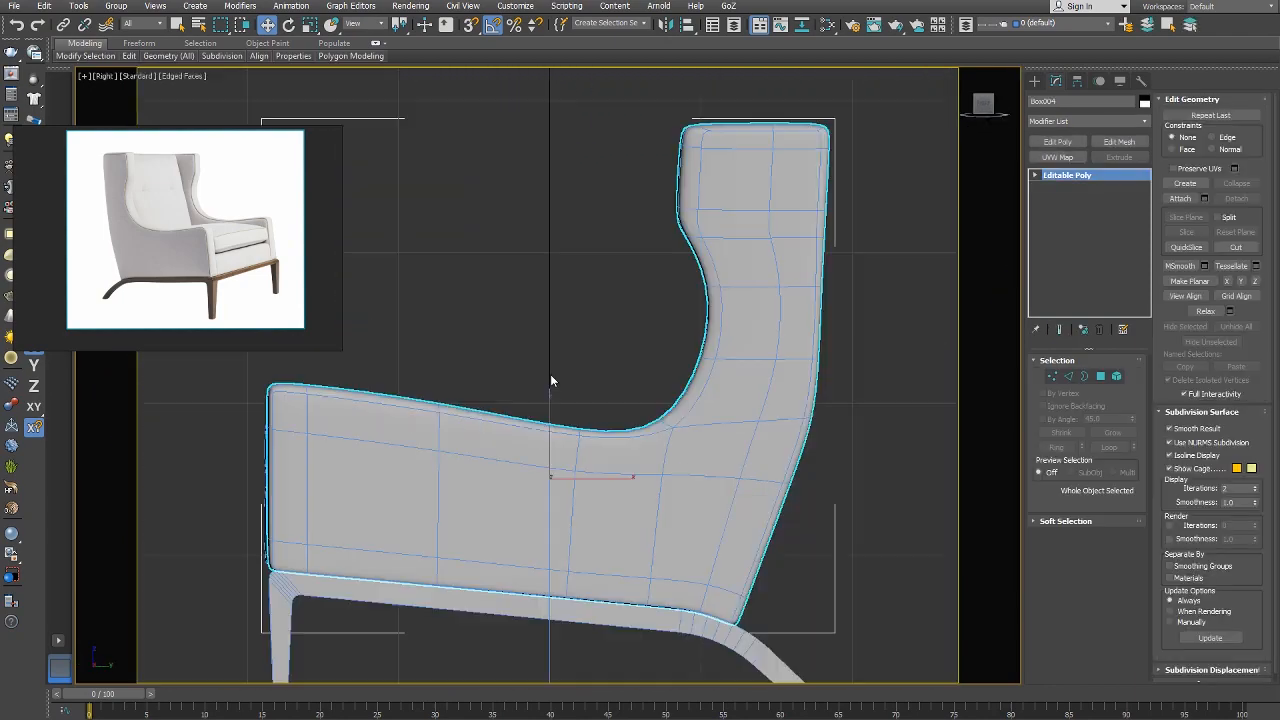
middle_click_drag(526, 391, 561, 398)
right_click(561, 399)
left_click(544, 368)
key("1")
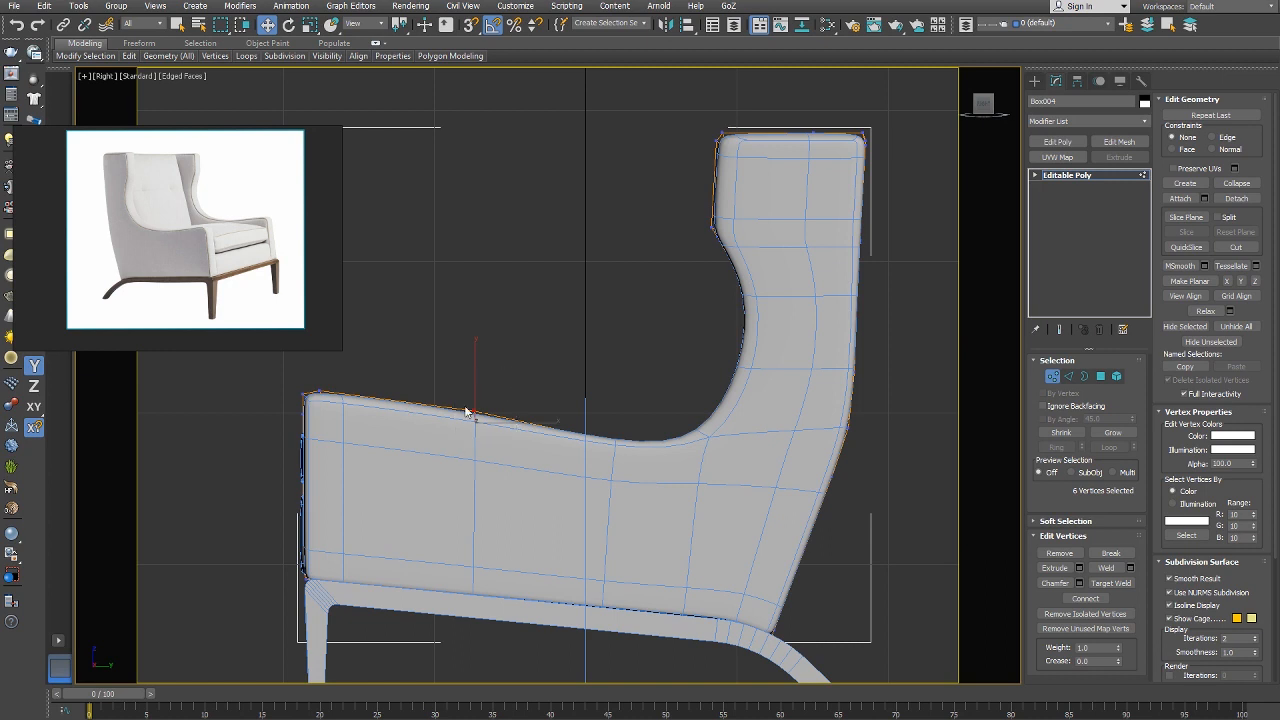
left_click_drag(477, 386, 477, 391)
left_click_drag(388, 369, 317, 420)
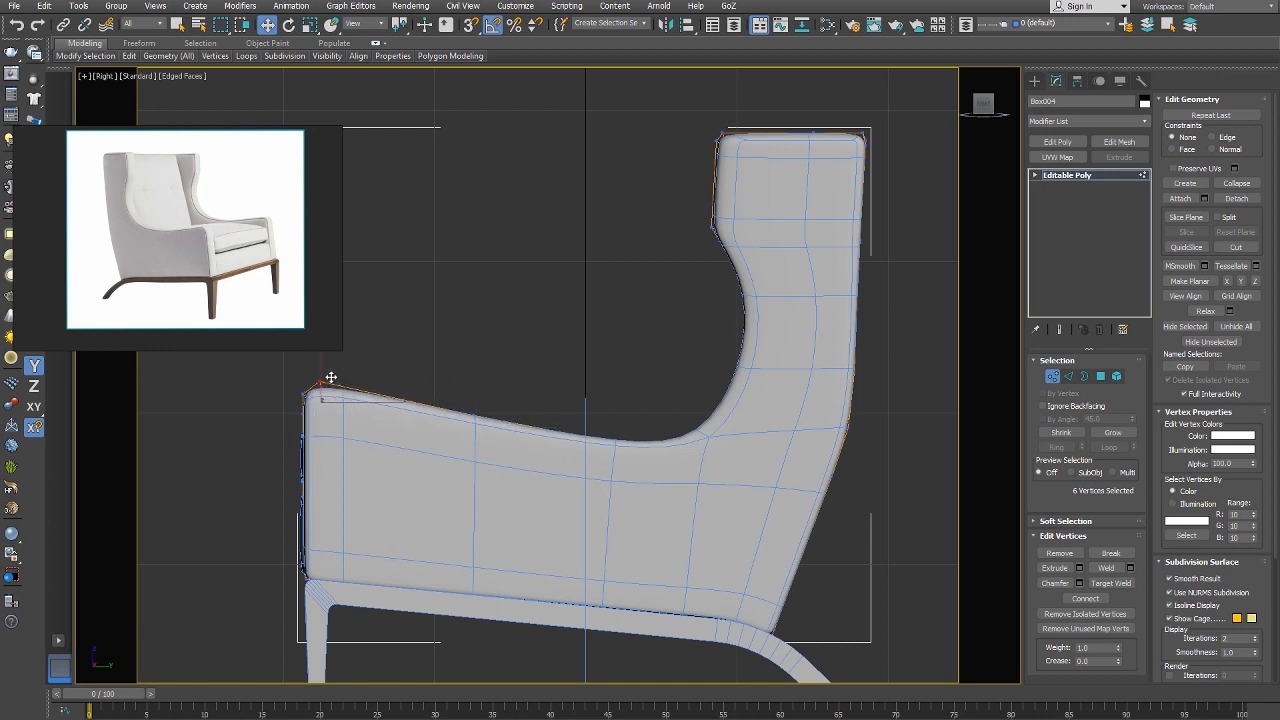
left_click_drag(330, 377, 332, 380)
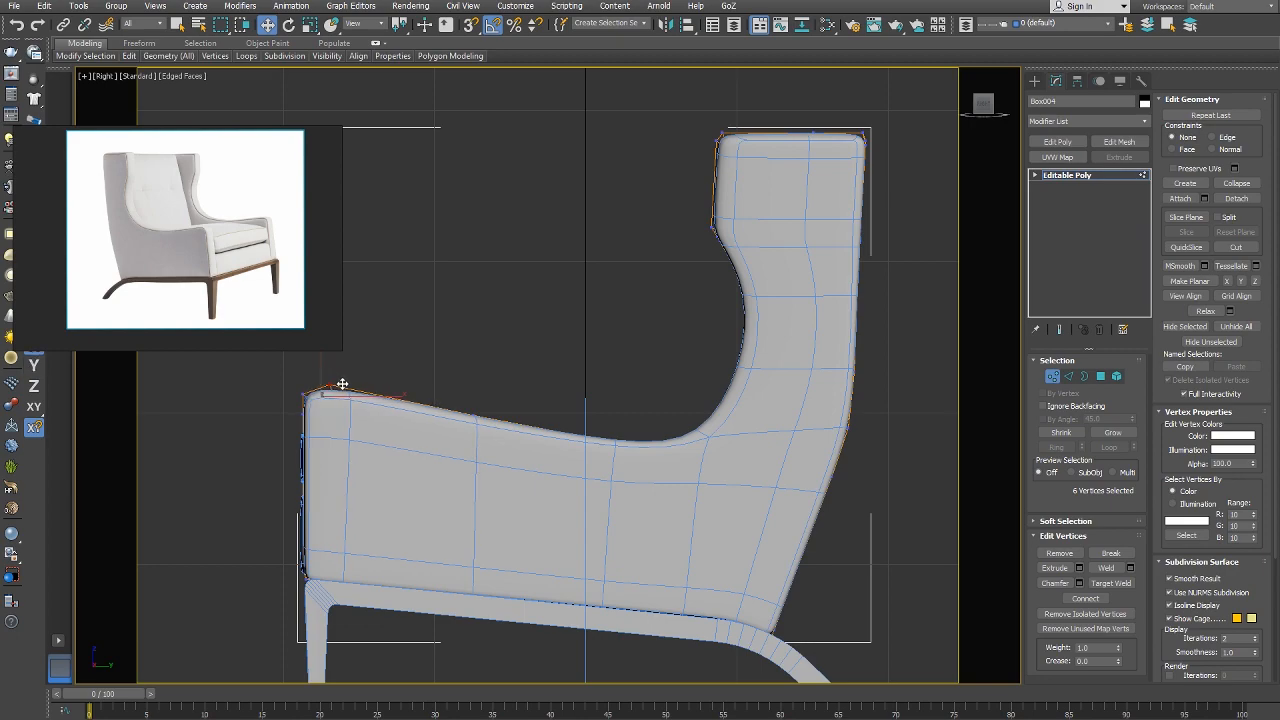
right_click(410, 405)
left_click(390, 398)
key("p")
middle_click_drag(390, 398, 646, 435, "alt")
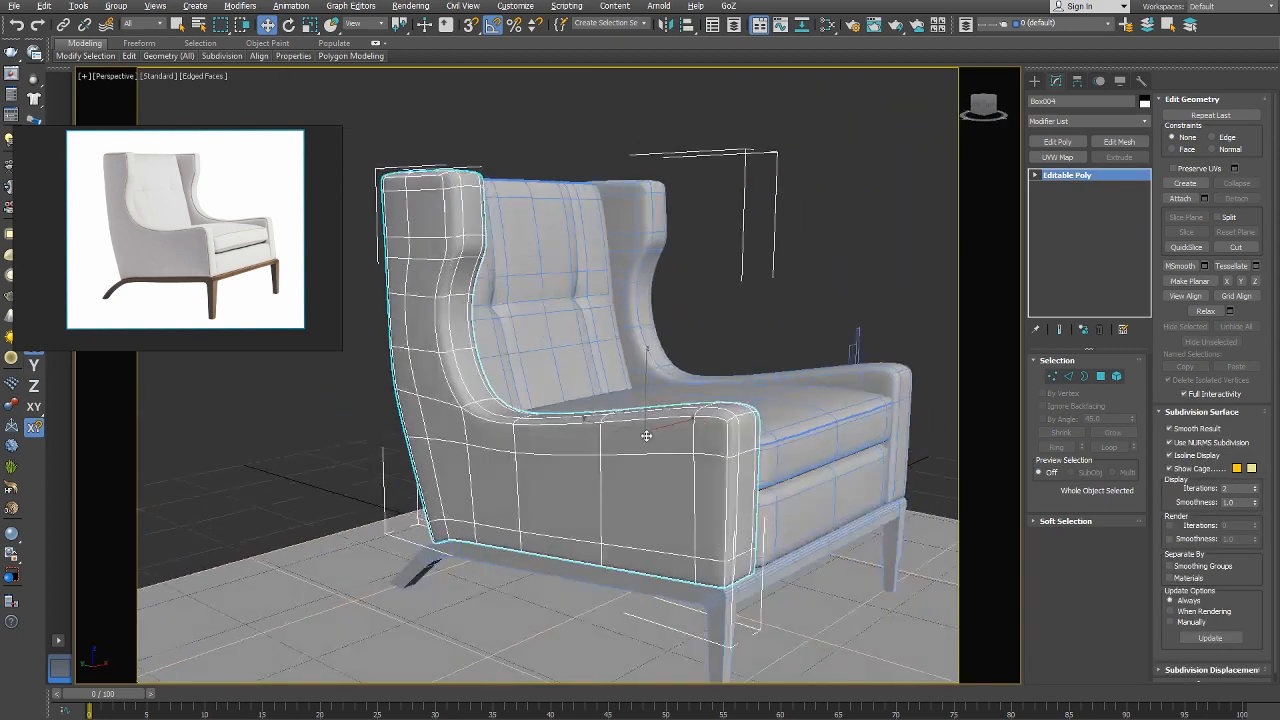
Add an Edit Poly modifier to the side panel and select the edge loops along its outer and inner borders.
scroll(600, 425, "up", 3)
middle_click_drag(530, 412, 548, 362)
scroll(560, 366, "down", 4)
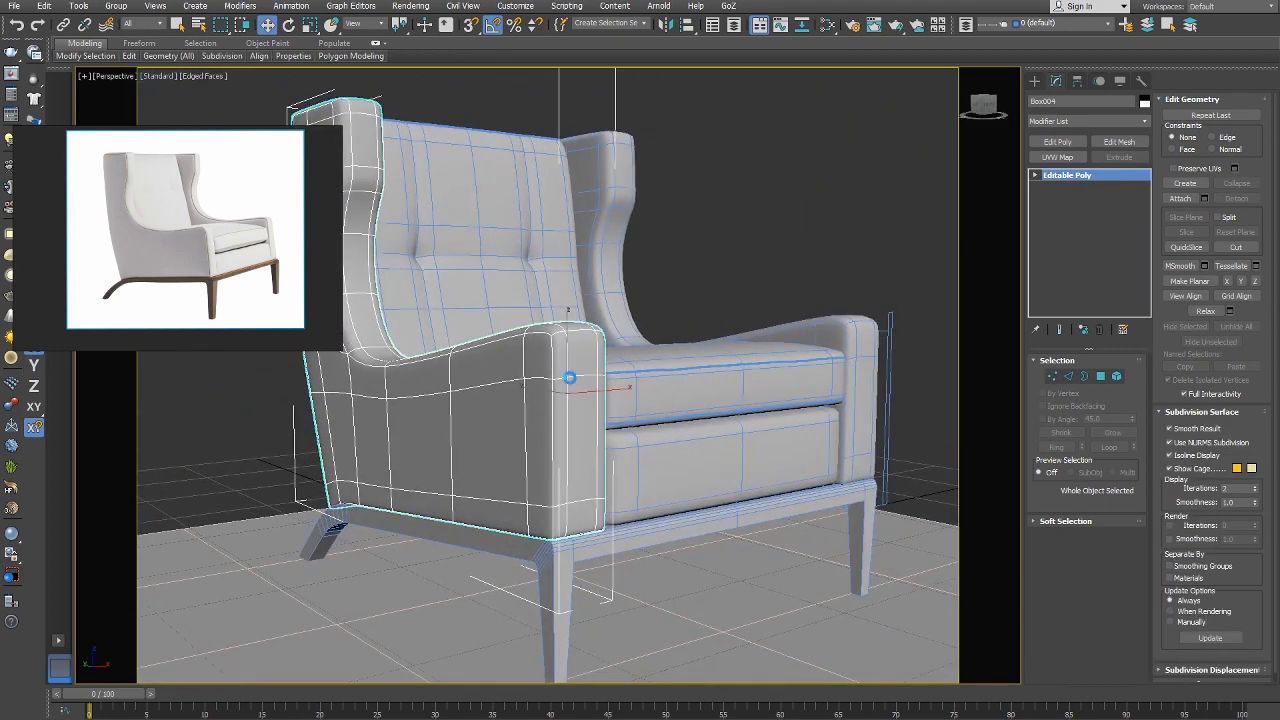
left_click(1057, 141)
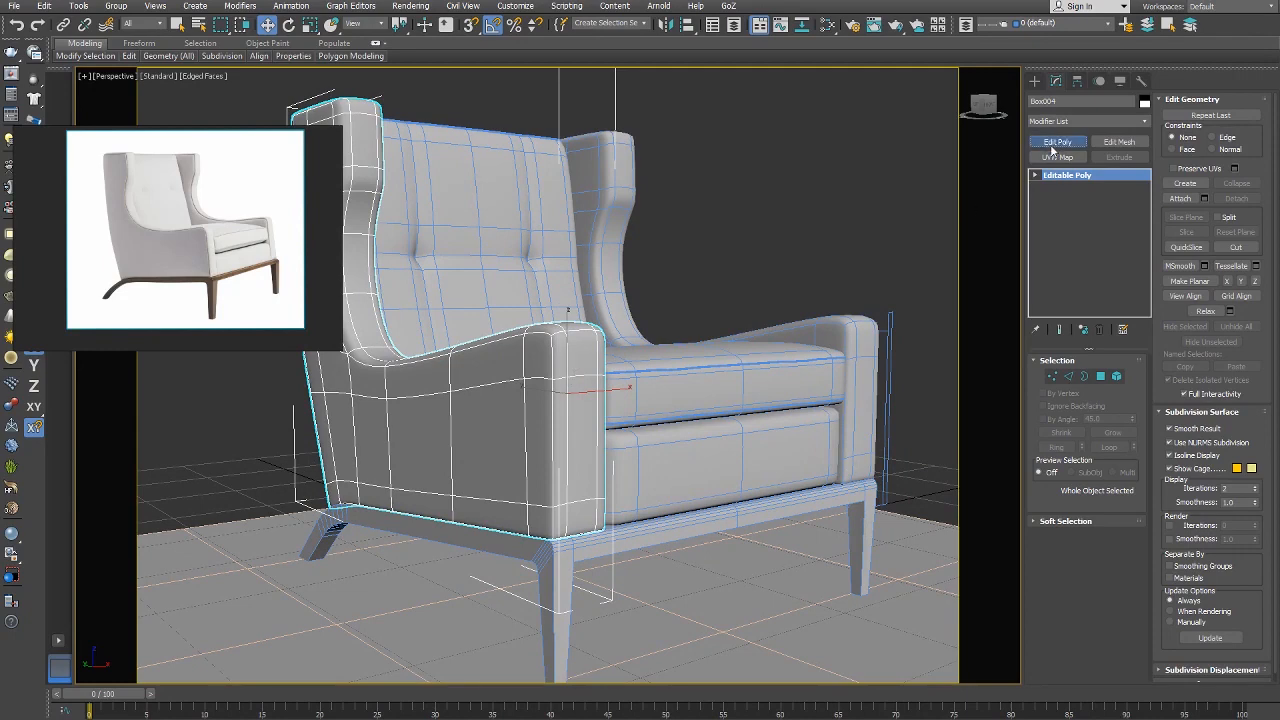
right_click(570, 392)
left_click(549, 356)
scroll(552, 355, "up", 4)
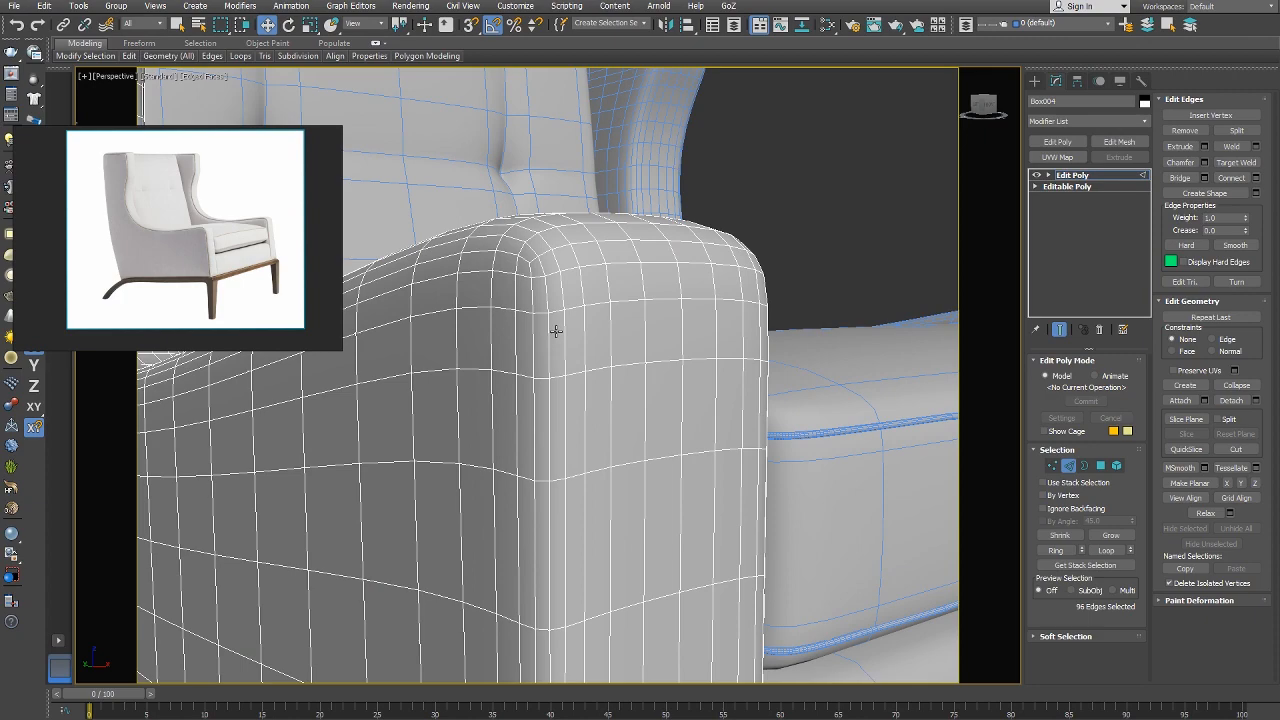
left_click(550, 331)
middle_click_drag(550, 331, 716, 431, "alt")
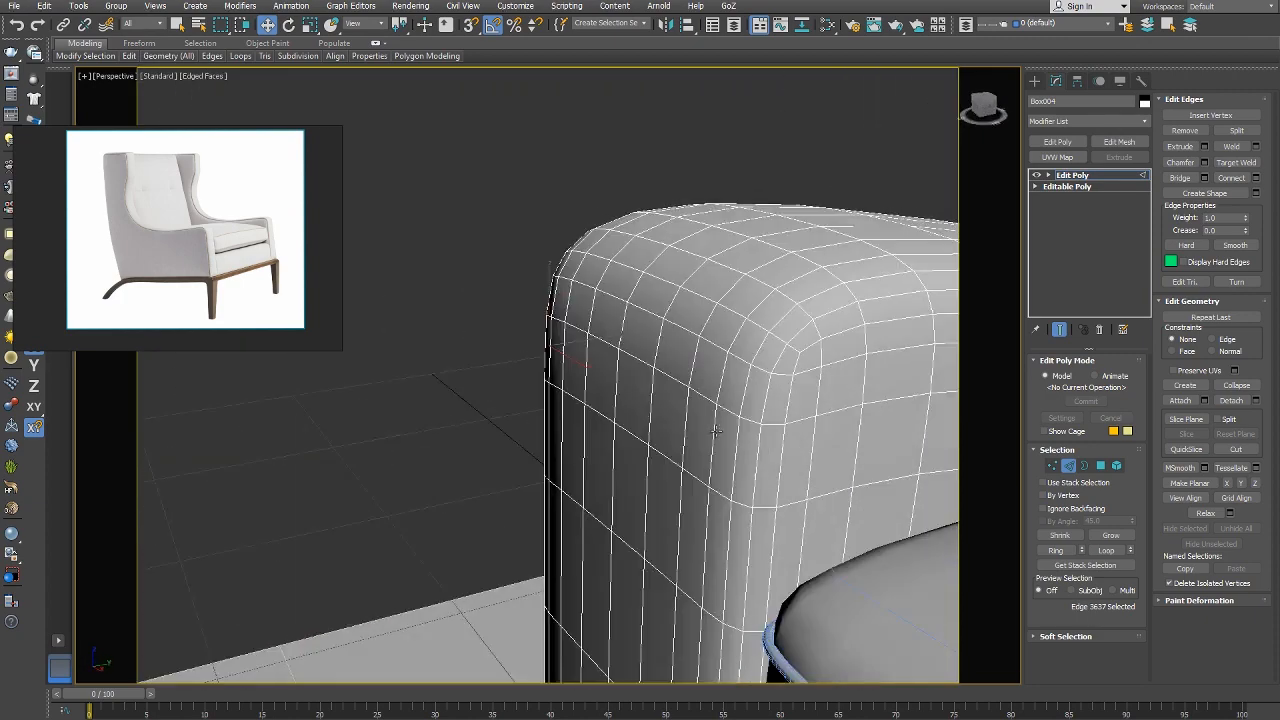
left_click(753, 465, "ctrl")
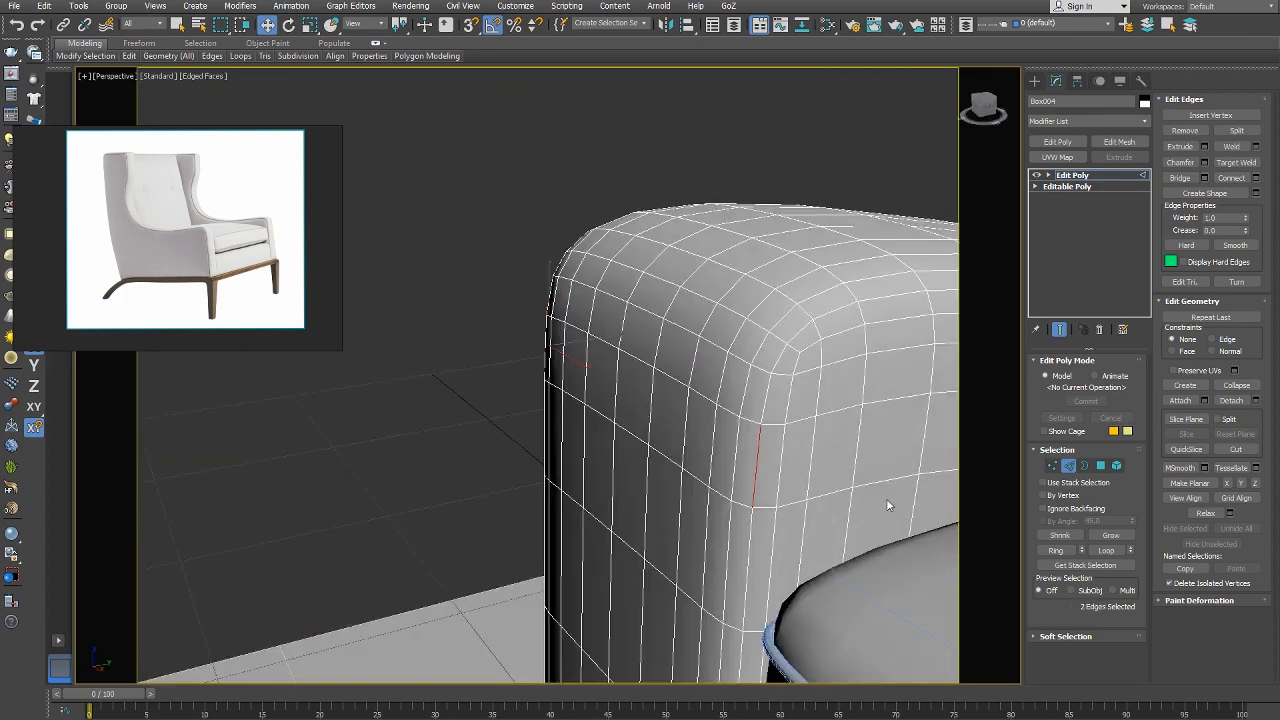
left_click(1098, 556)
Create a piping shape from the side panel's selected edge loops and remove the Edit Poly modifier.
scroll(805, 495, "down", 5)
middle_click_drag(805, 495, 905, 475, "alt")
scroll(823, 452, "up", 3)
middle_click_drag(823, 452, 772, 406)
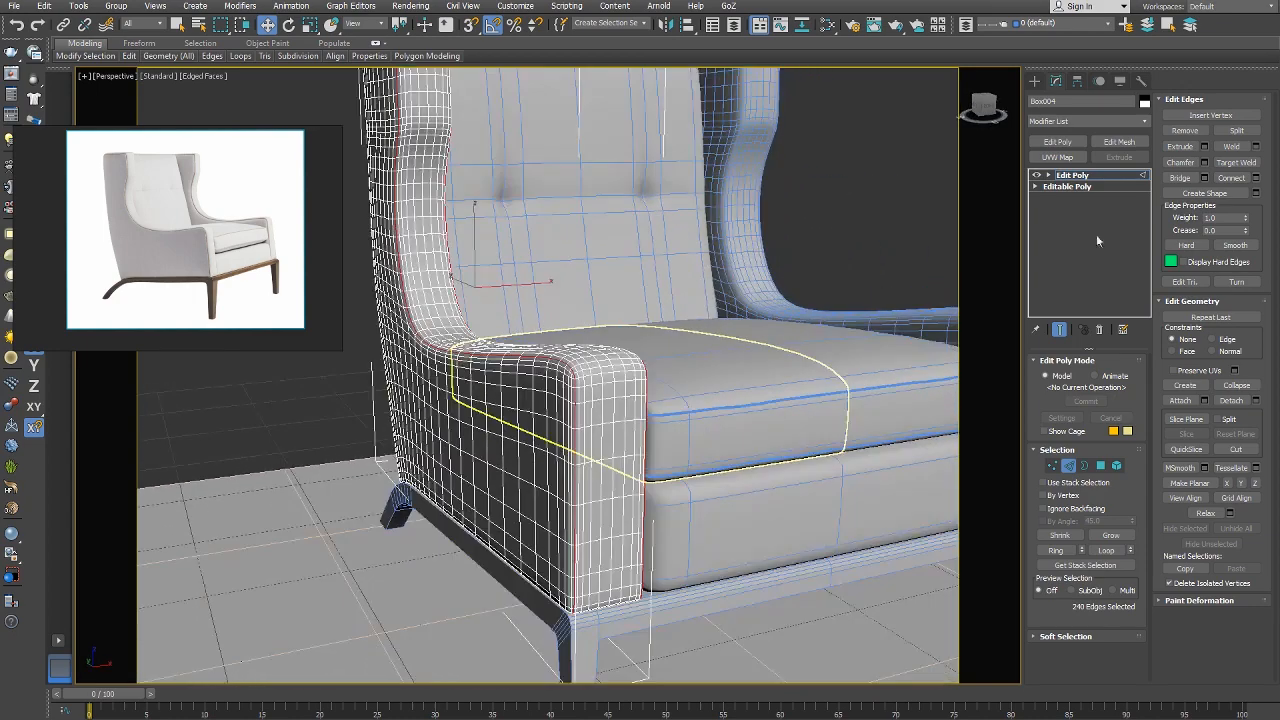
right_click(694, 400)
left_click(677, 374)
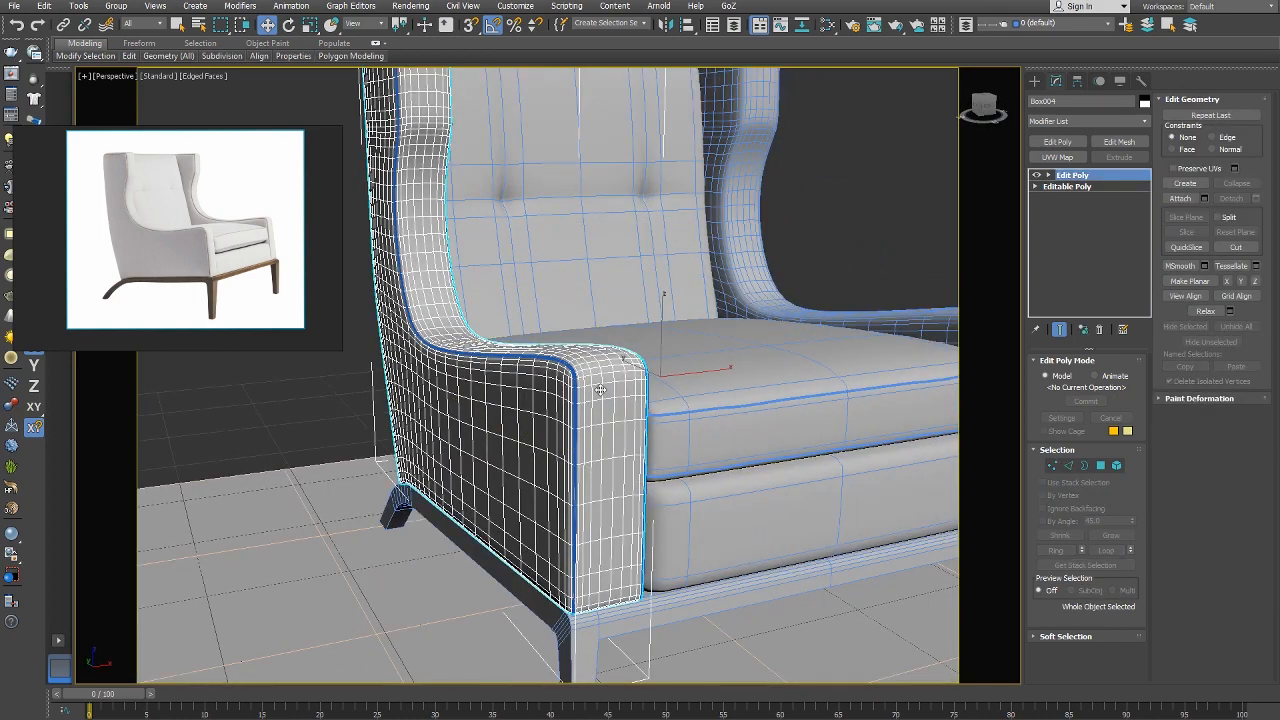
left_click(1099, 329)
Select the new piping spline and assign the Grey VRayMtl material to it.
left_click(570, 371)
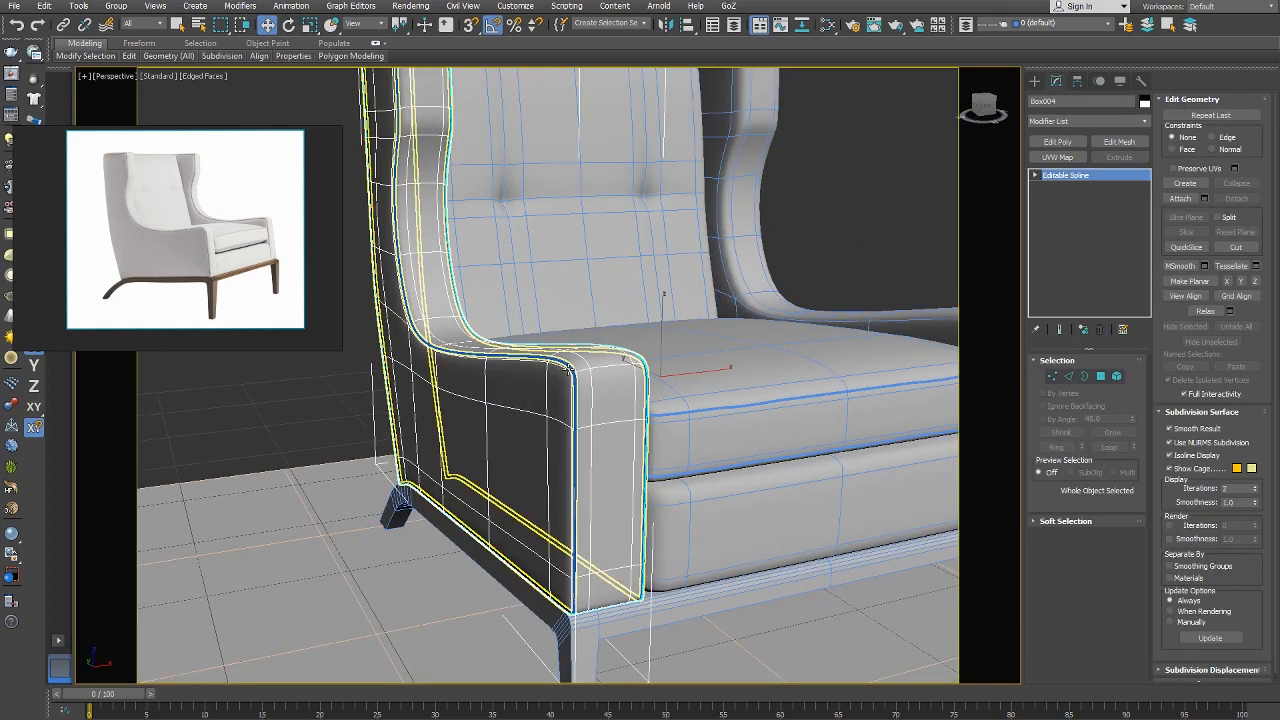
left_click(601, 380)
key("m")
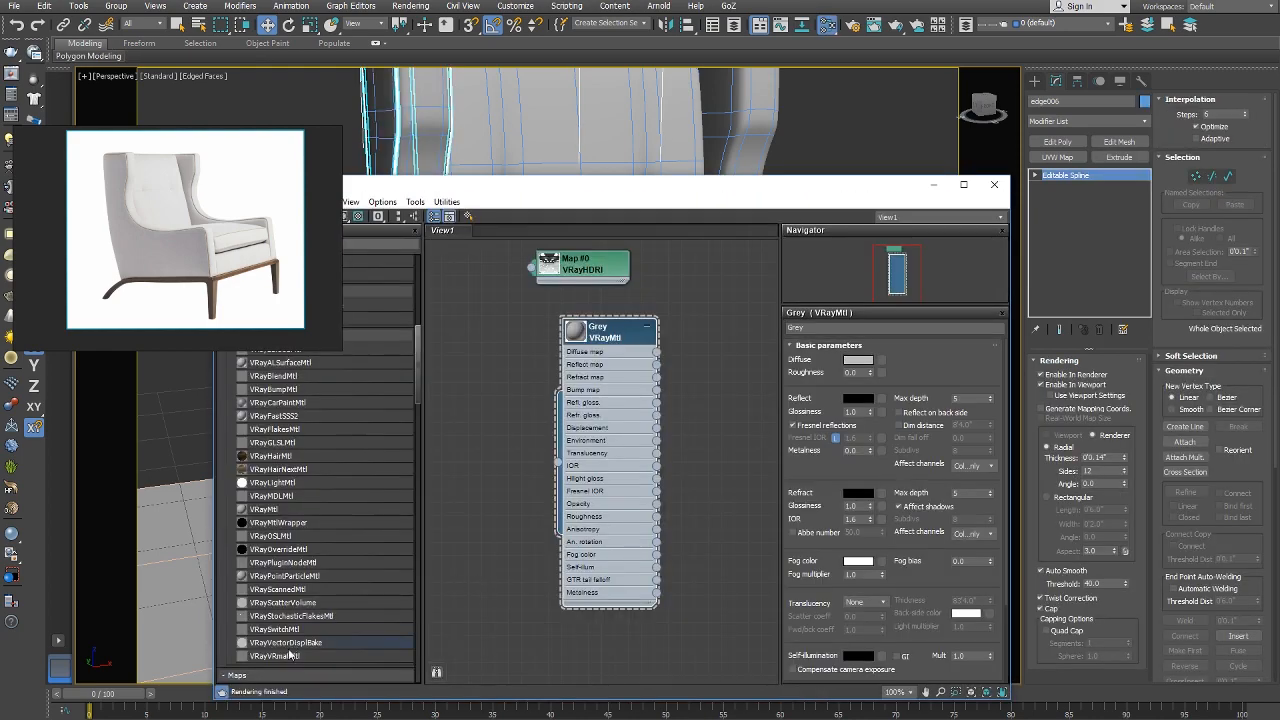
left_click_drag(444, 190, 594, 168)
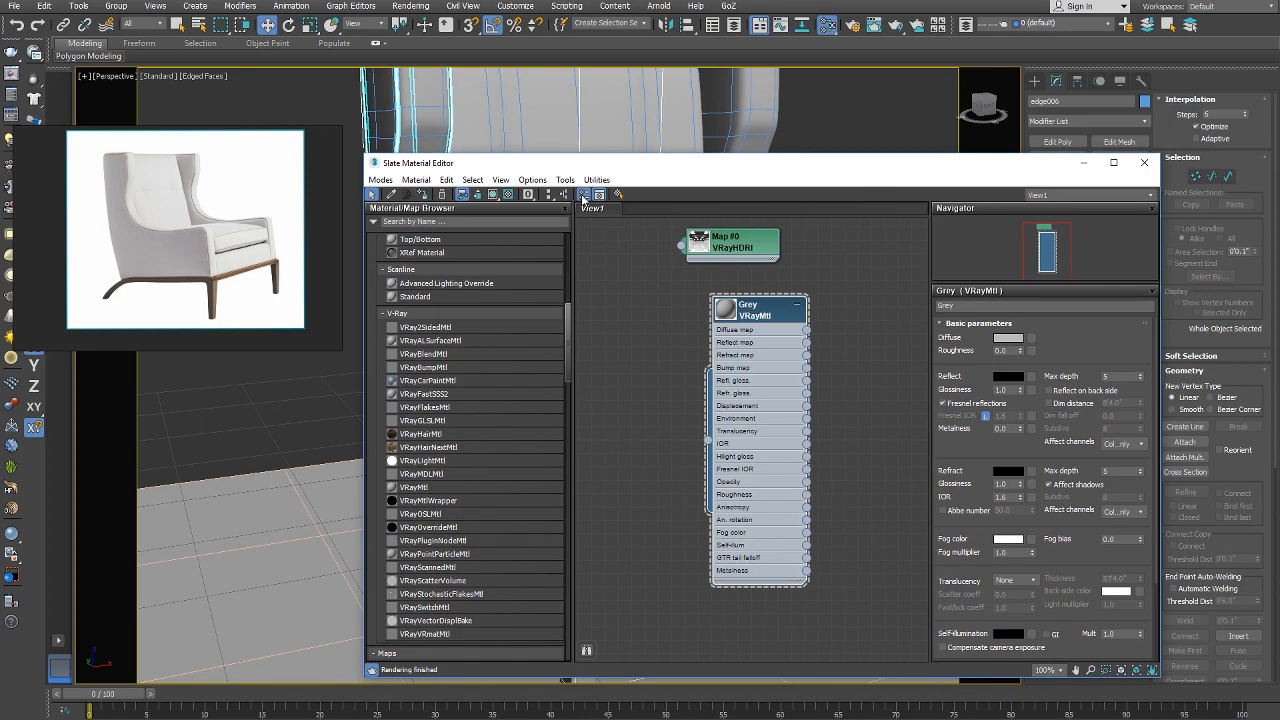
left_click(1144, 162)
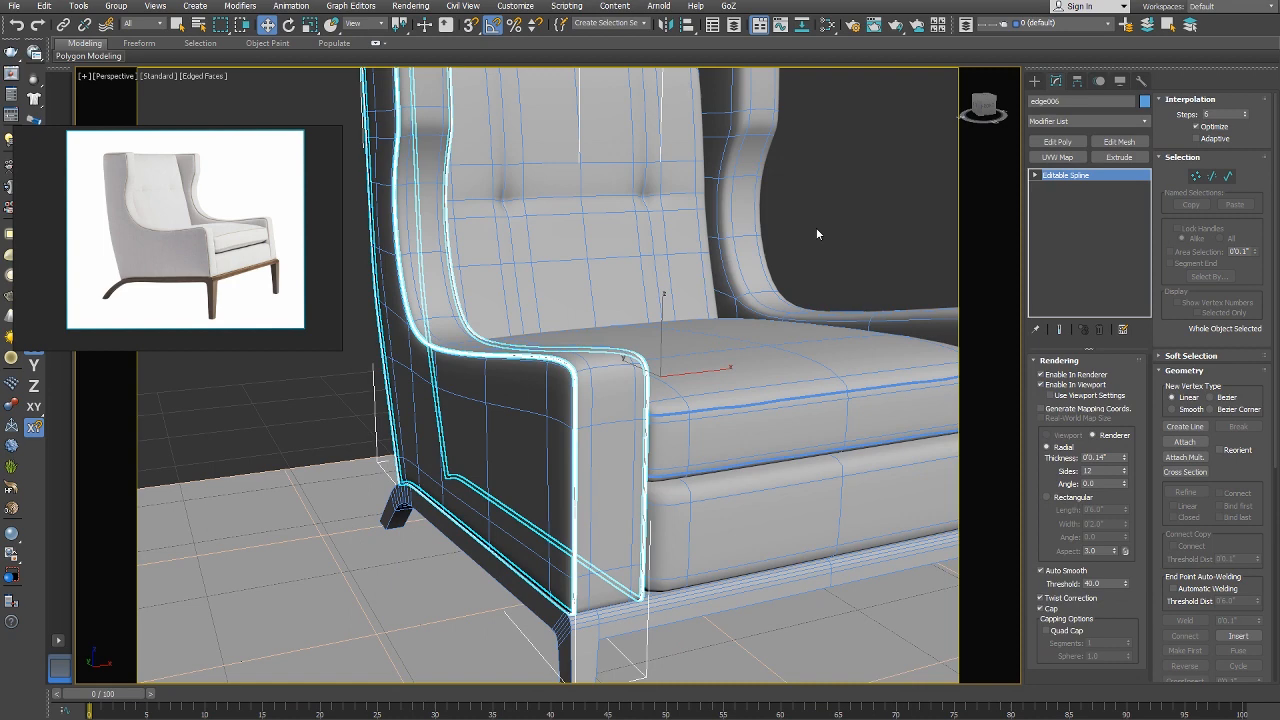
Mirror a copy of the new piping onto the opposite side panel in the front view.
key("f")
scroll(817, 234, "down", 4)
middle_click_drag(808, 234, 525, 262)
scroll(525, 262, "up", 4)
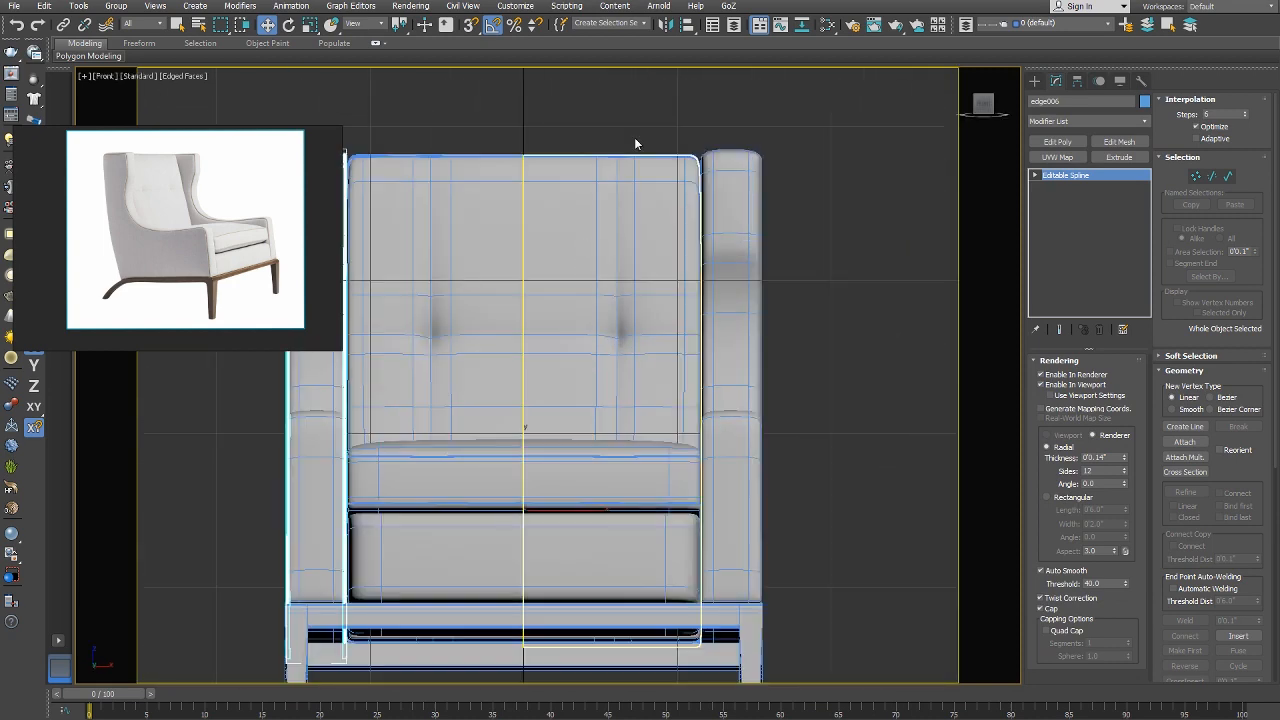
left_click(666, 24)
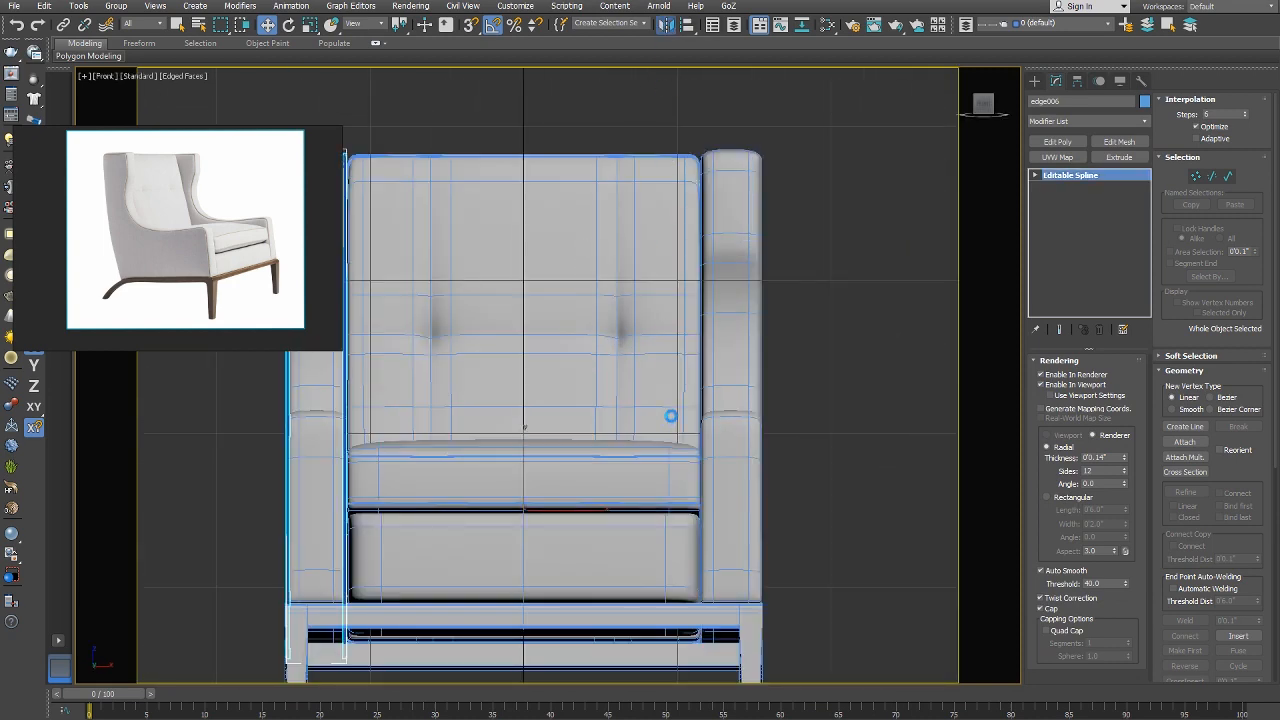
left_click(603, 480)
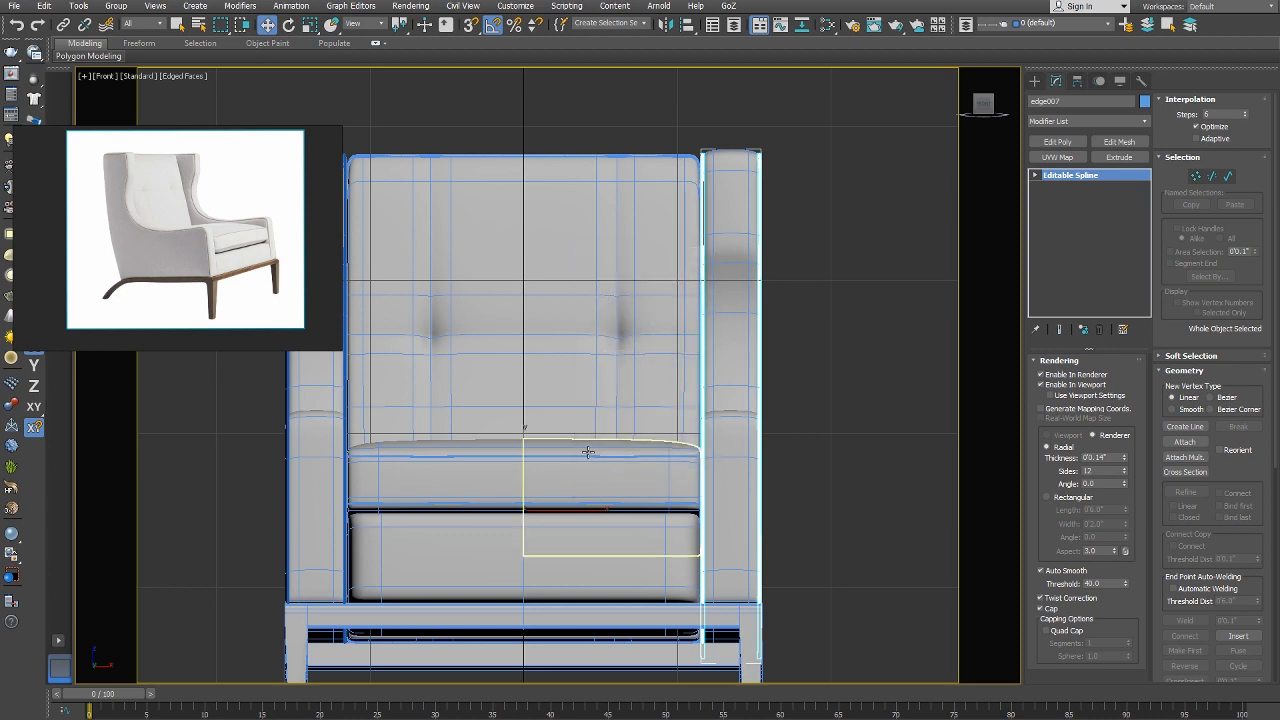
right_click(586, 450)
left_click(611, 467)
Examine the piping on both side panels in perspective with edged faces off, and deselect it.
key("p")
middle_click_drag(660, 470, 735, 462, "alt")
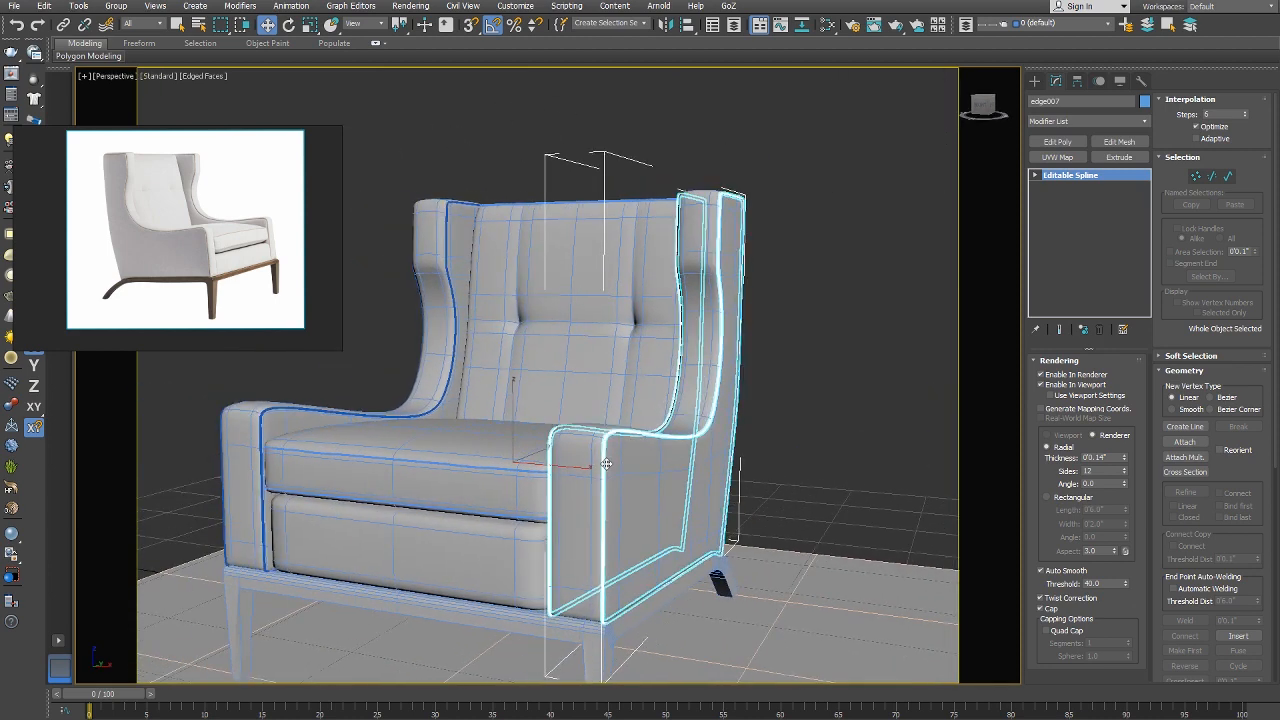
key("F4")
left_click(800, 375)
middle_click_drag(714, 373, 746, 364, "alt")
key("F4")
right_click(746, 364)
left_click(771, 381)
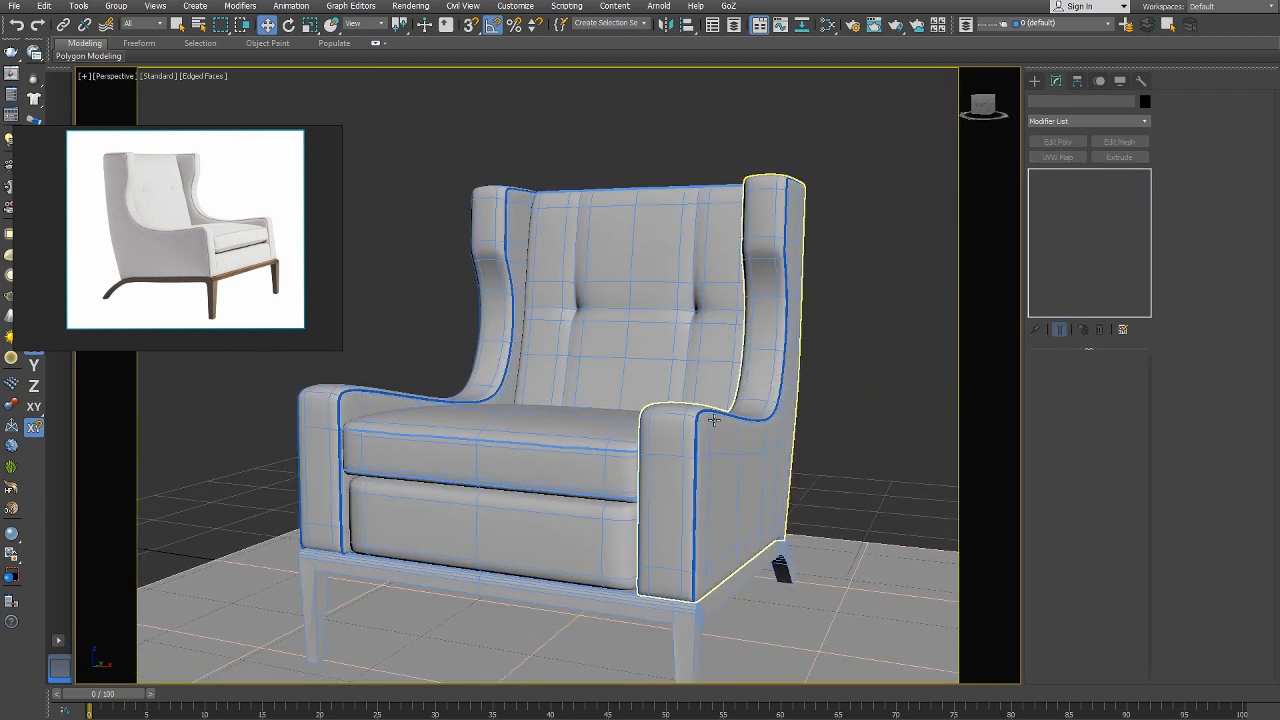
key("F4")
scroll(712, 416, "up", 4)
left_click(696, 402)
scroll(696, 402, "down", 4)
middle_click_drag(698, 406, 670, 424, "alt")
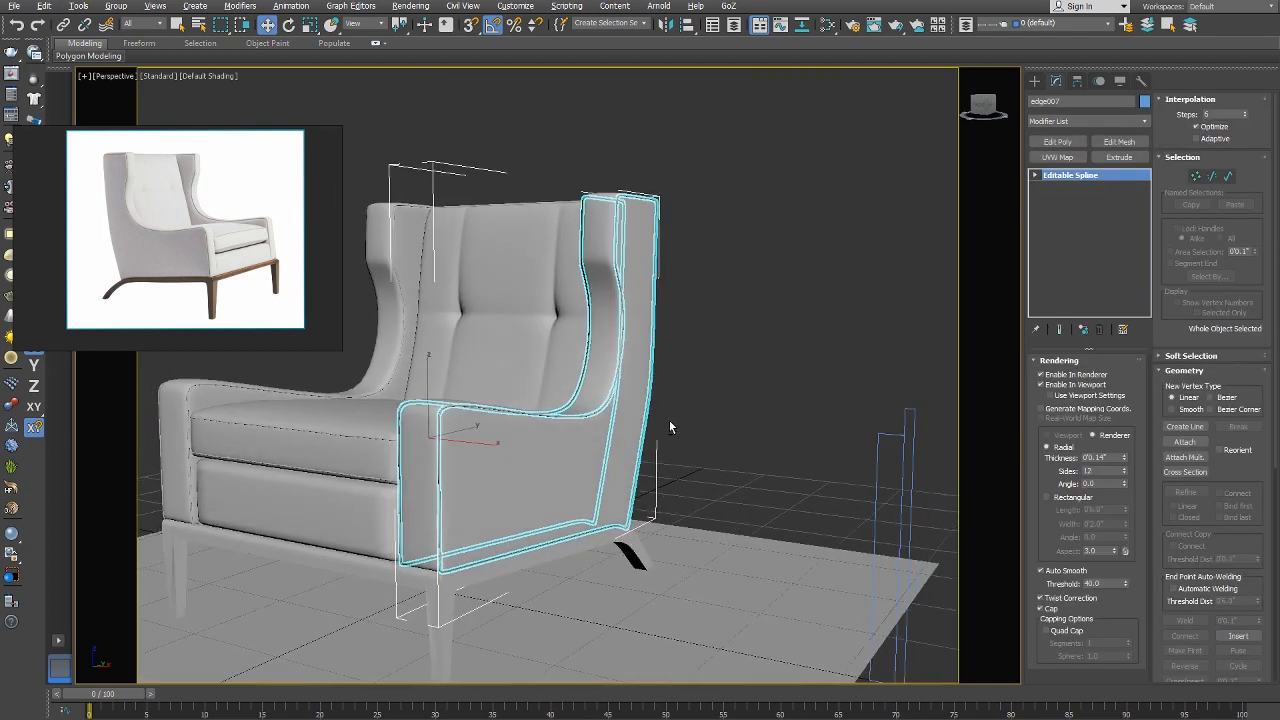
scroll(466, 411, "up", 4)
scroll(466, 411, "down", 4)
middle_click_drag(571, 354, 749, 377, "alt")
scroll(576, 384, "down", 3)
left_click(850, 358)
scroll(848, 380, "up", 3)
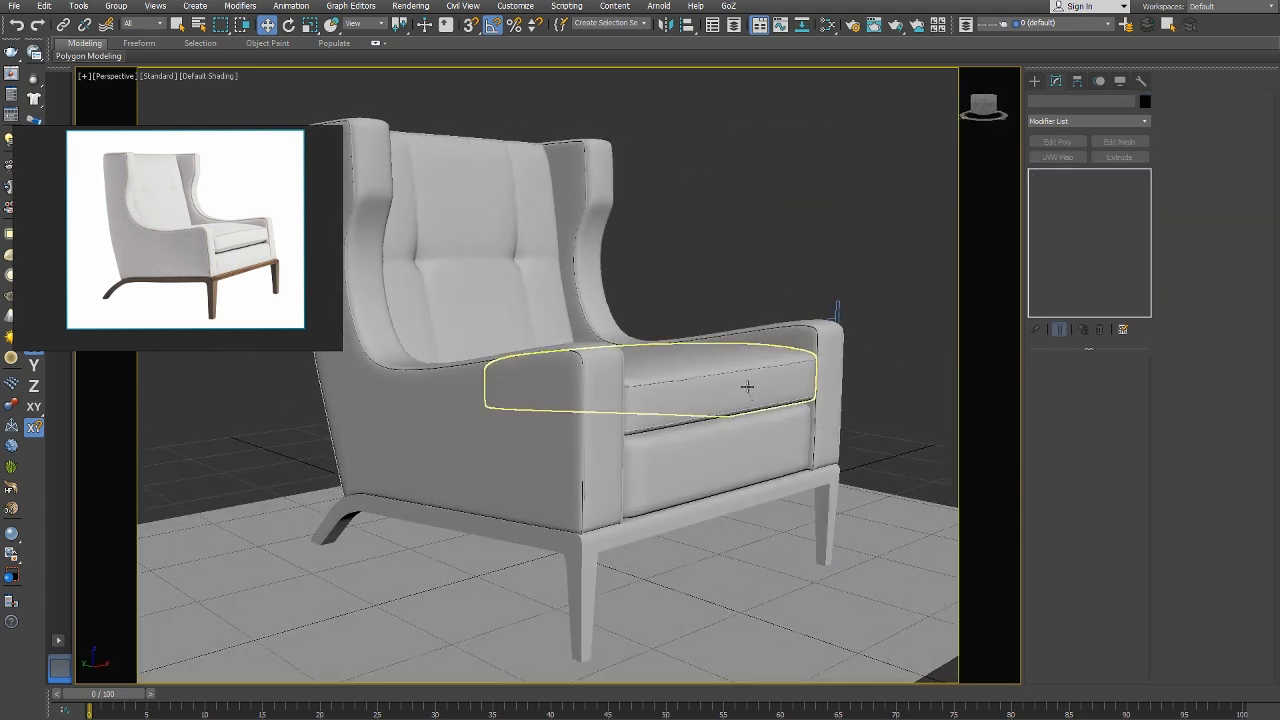
Render the chair's perspective view at 640 x 480 with V-Ray and inspect the result in an enlarged frame buffer.
right_click(748, 264)
middle_click_drag(748, 264, 721, 288, "alt")
right_click(735, 241)
left_click(764, 257)
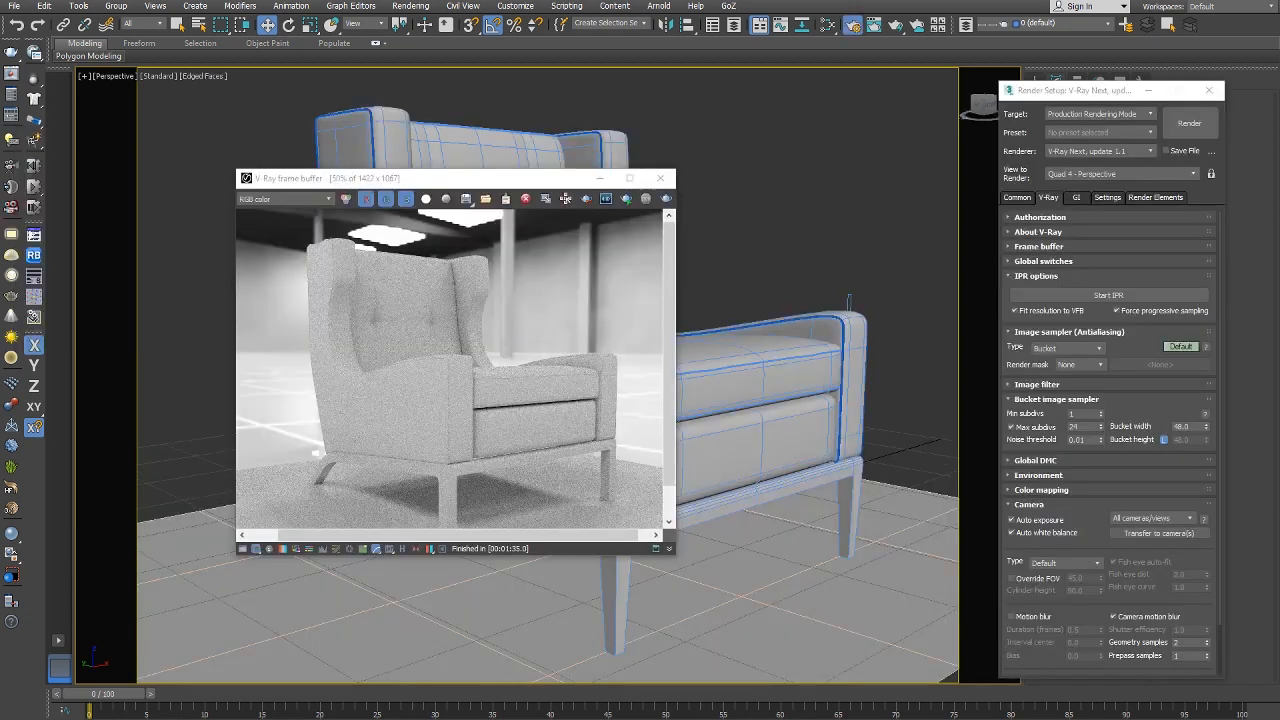
left_click(668, 199)
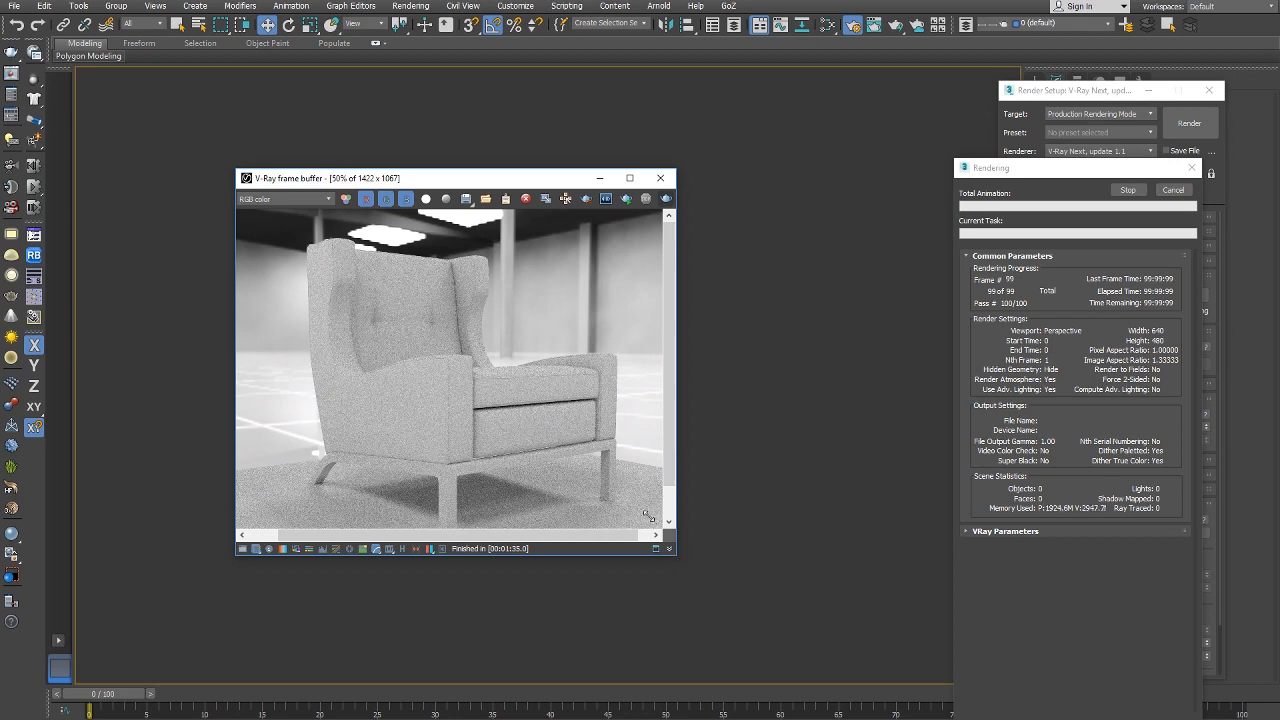
left_click_drag(676, 559, 904, 655)
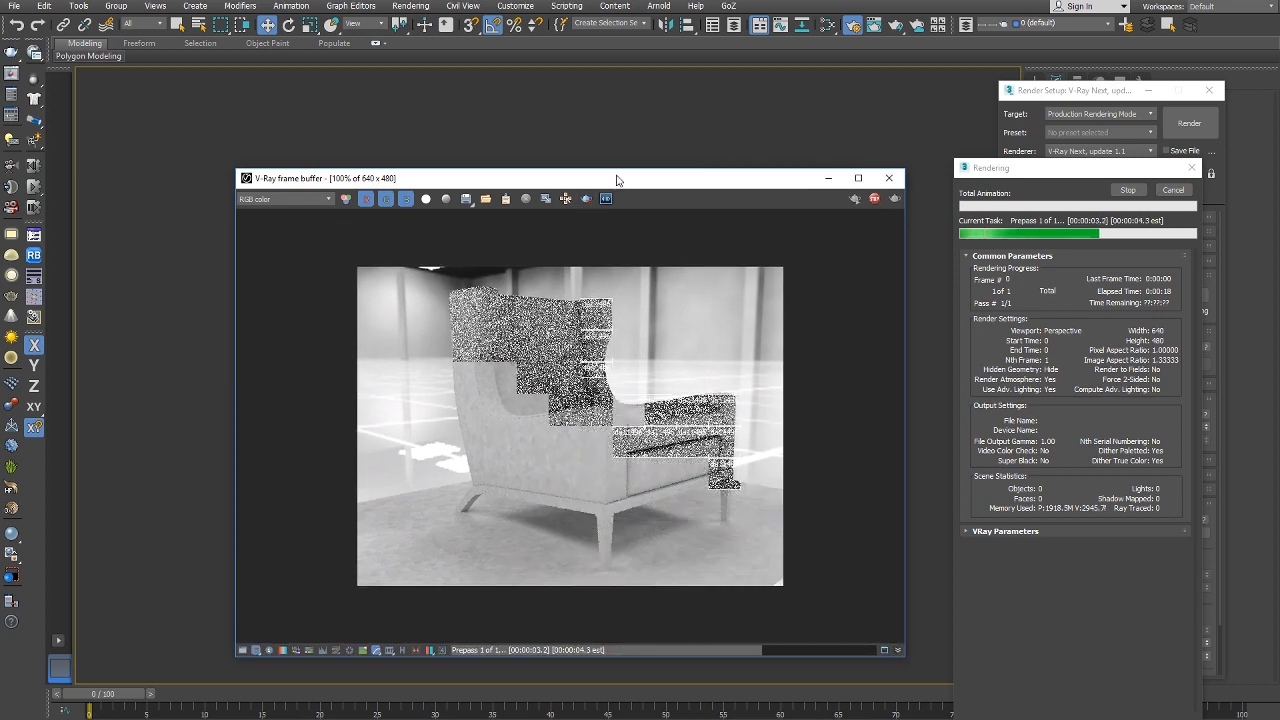
left_click_drag(614, 177, 513, 92)
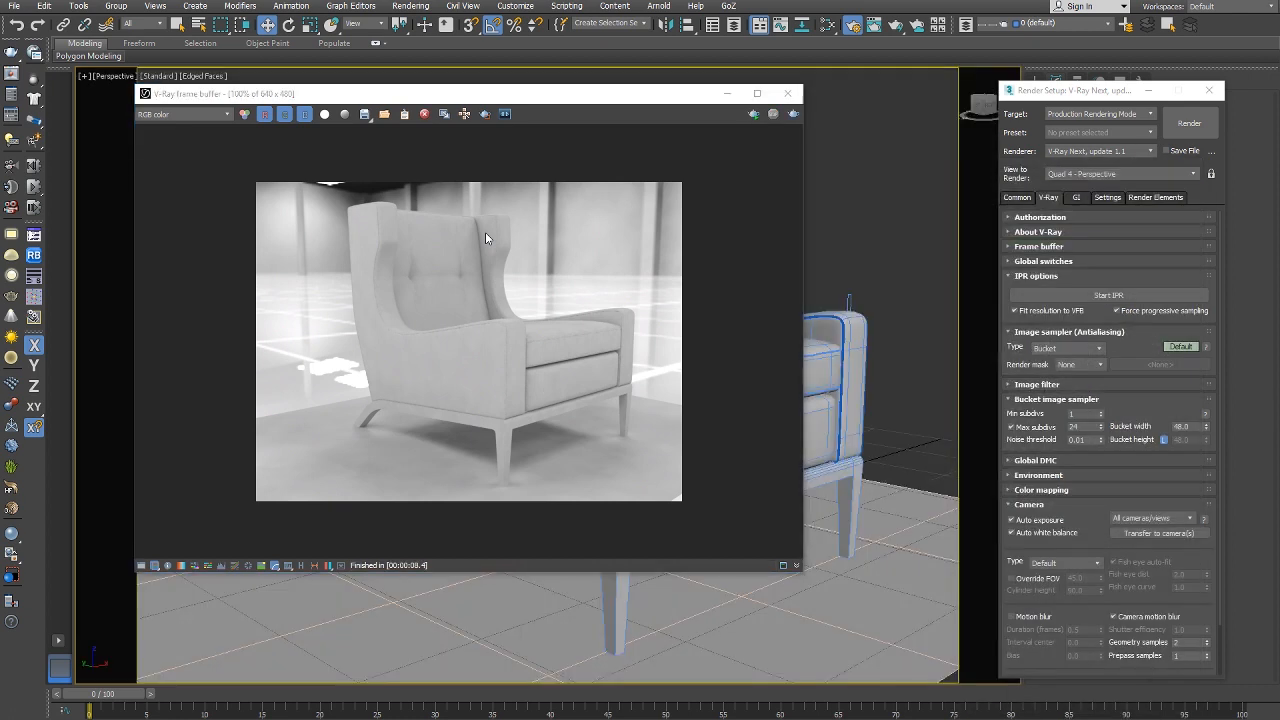
scroll(485, 317, "up", 1)
mouse_move(486, 323)
middle_mouse_down()
mouse_move(463, 374)
mouse_move(480, 334)
middle_mouse_up()
scroll(479, 337, "down", 1)
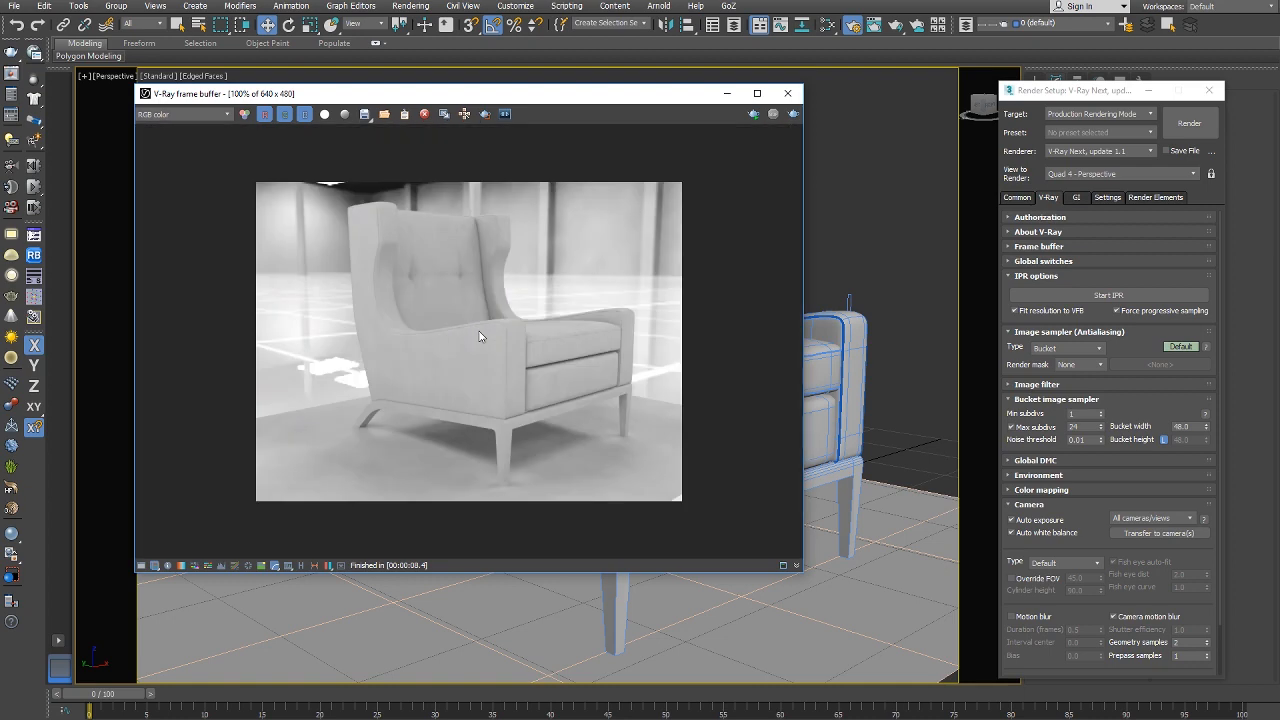
left_click(789, 94)
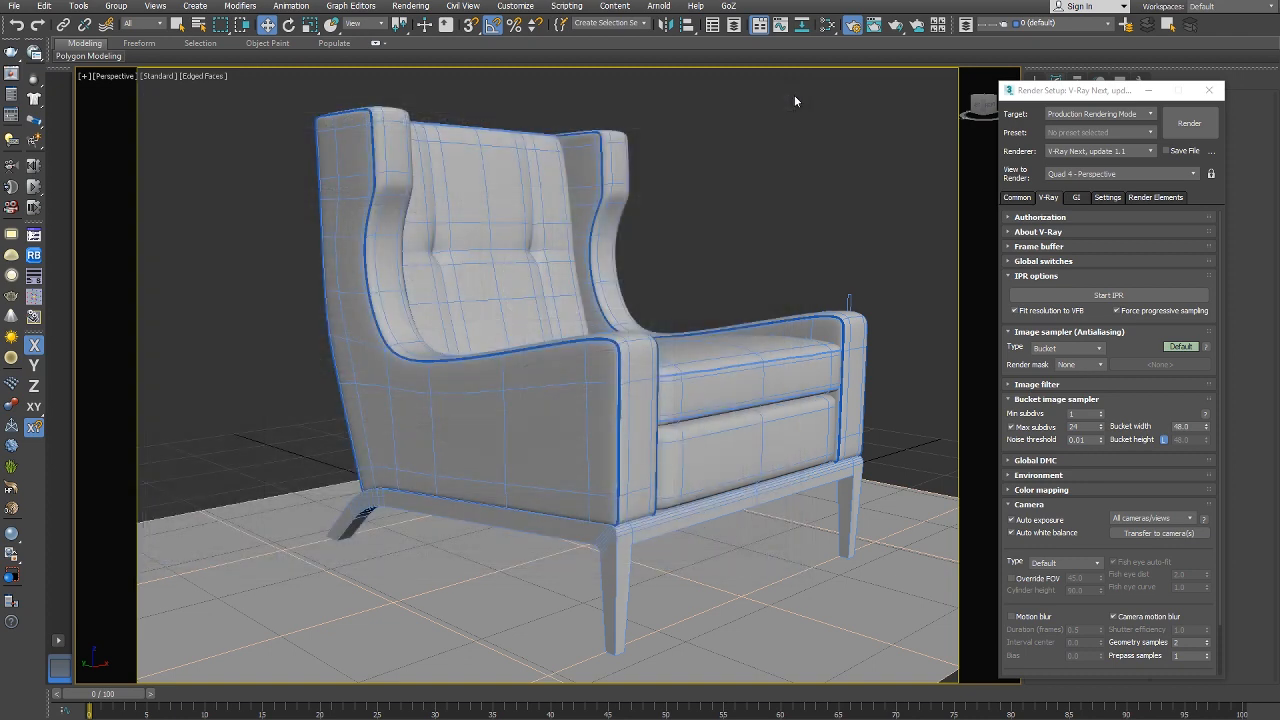
Review the global illumination and output settings, close Render Setup and view the chair from its other side.
left_click(1077, 198)
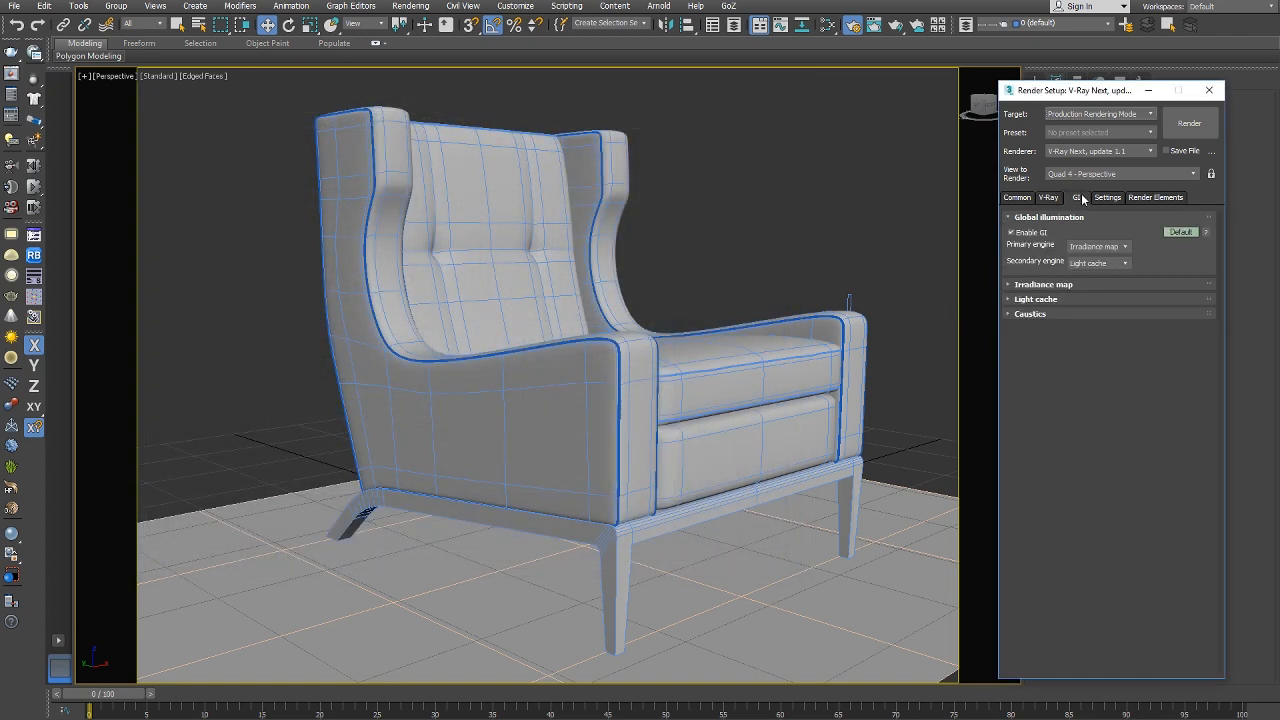
left_click(1018, 197)
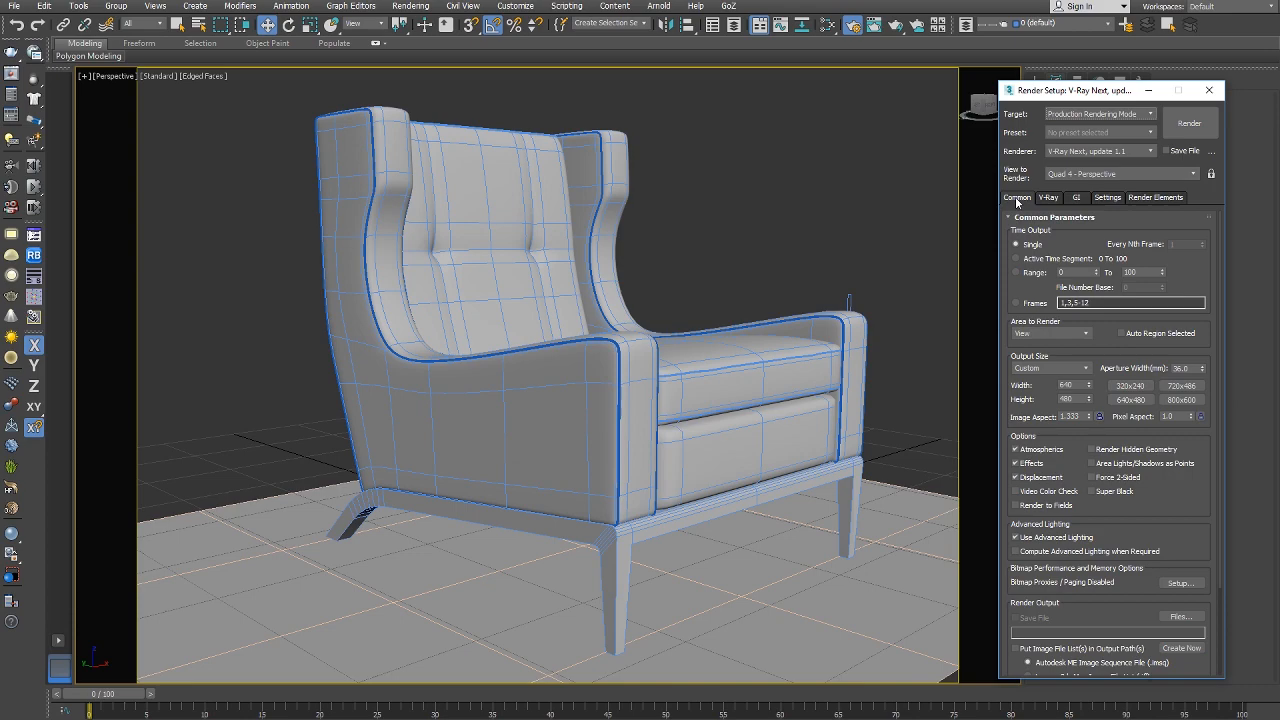
left_click(1210, 91)
middle_click_drag(891, 297, 733, 287, "alt")
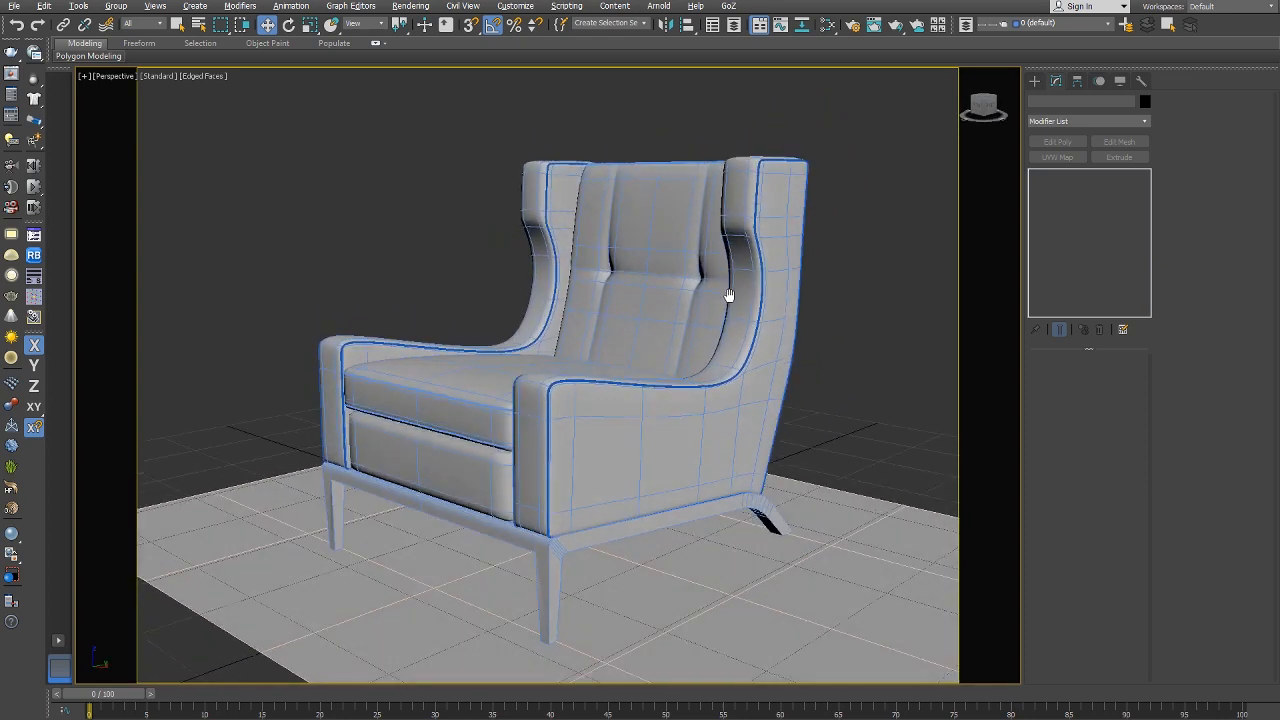